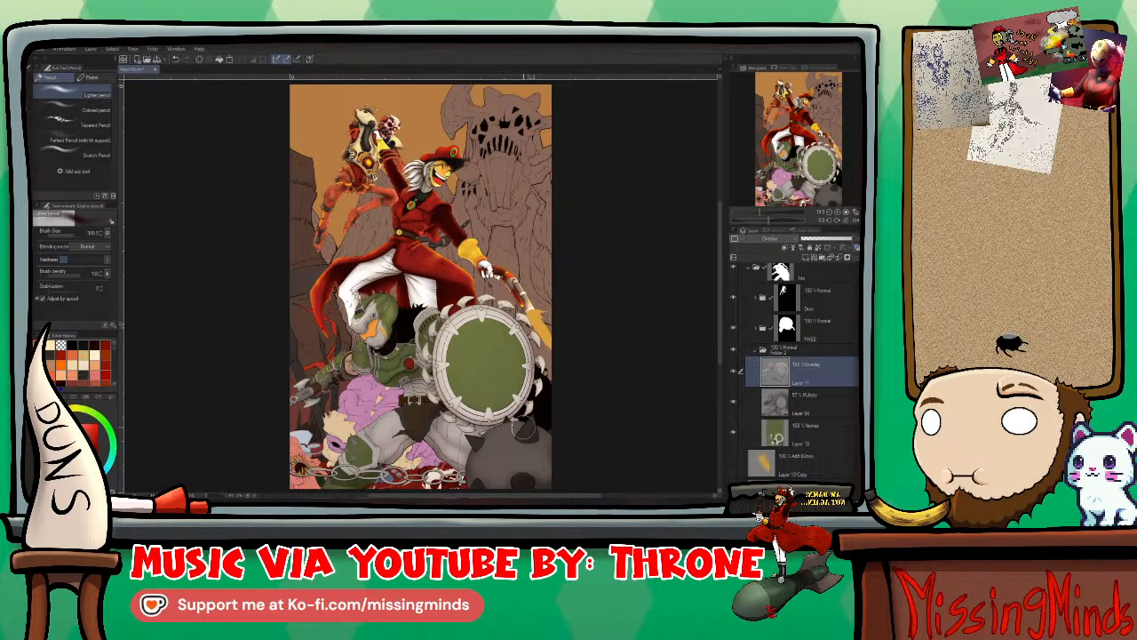
{"action": "scroll", "coordinate": [719, 300], "scroll_direction": "down", "scroll_amount": 3}
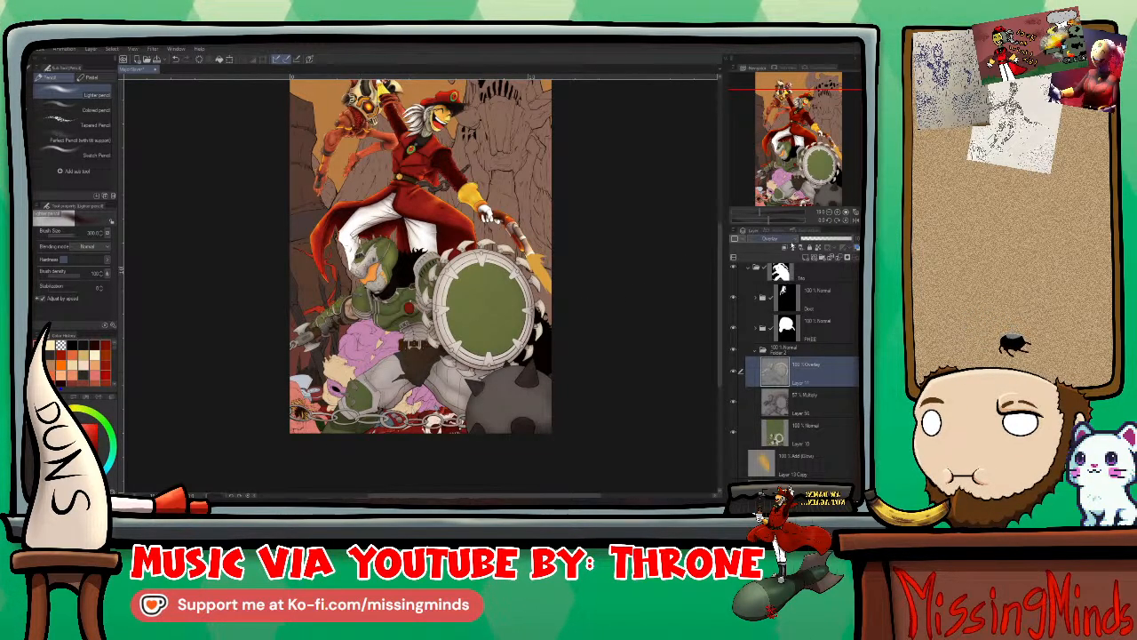
{"action": "scroll", "coordinate": [720, 269], "scroll_direction": "up", "scroll_amount": 3}
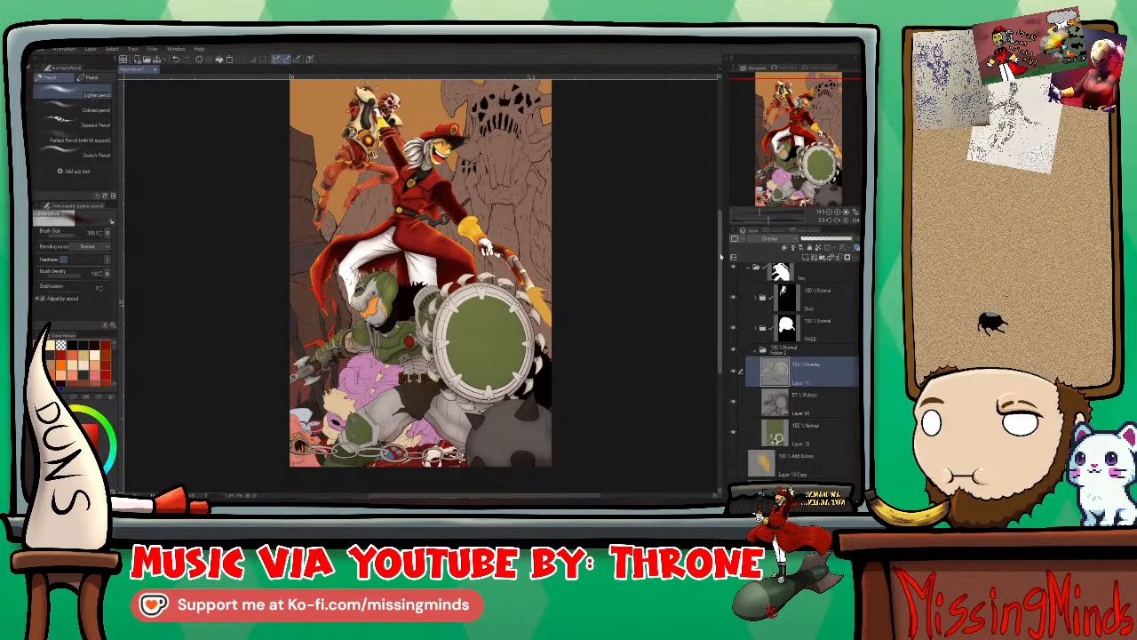
{"action": "scroll", "coordinate": [724, 253], "scroll_direction": "up", "scroll_amount": 1}
{"action": "scroll", "coordinate": [726, 238], "scroll_direction": "up", "scroll_amount": 2}
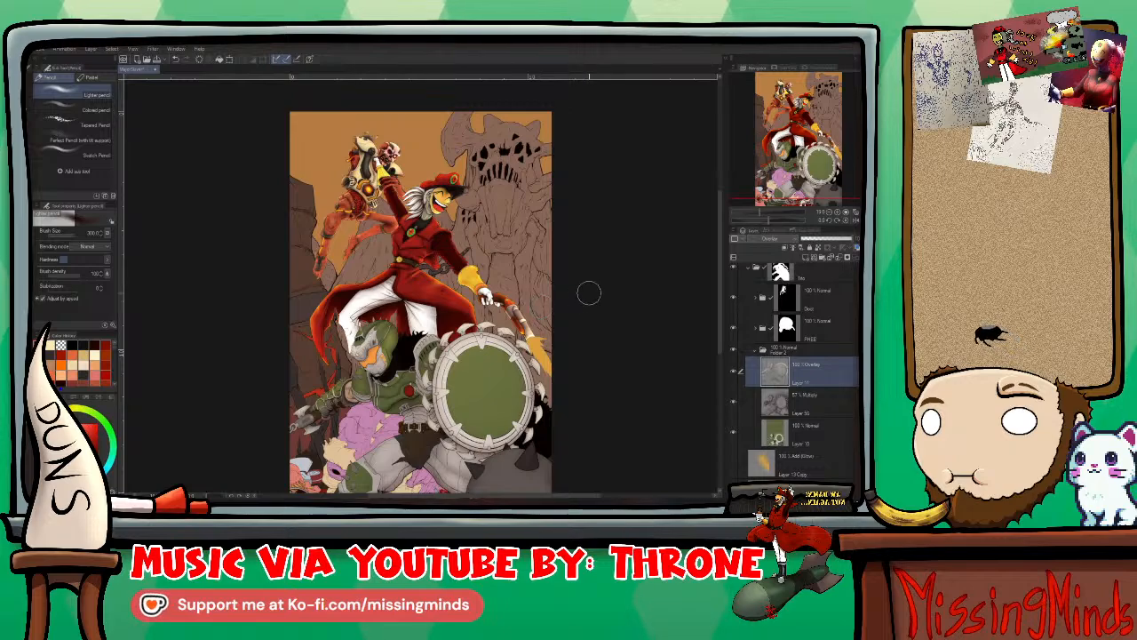
Step: Hide the Overlay and Multiply shading layers and make the armoured figure's flat colour layer active with the pen
{"action": "left_click_drag", "start_coordinate": [581, 310], "coordinate": [618, 197]}
{"action": "scroll", "coordinate": [493, 233], "scroll_direction": "up", "scroll_amount": 4}
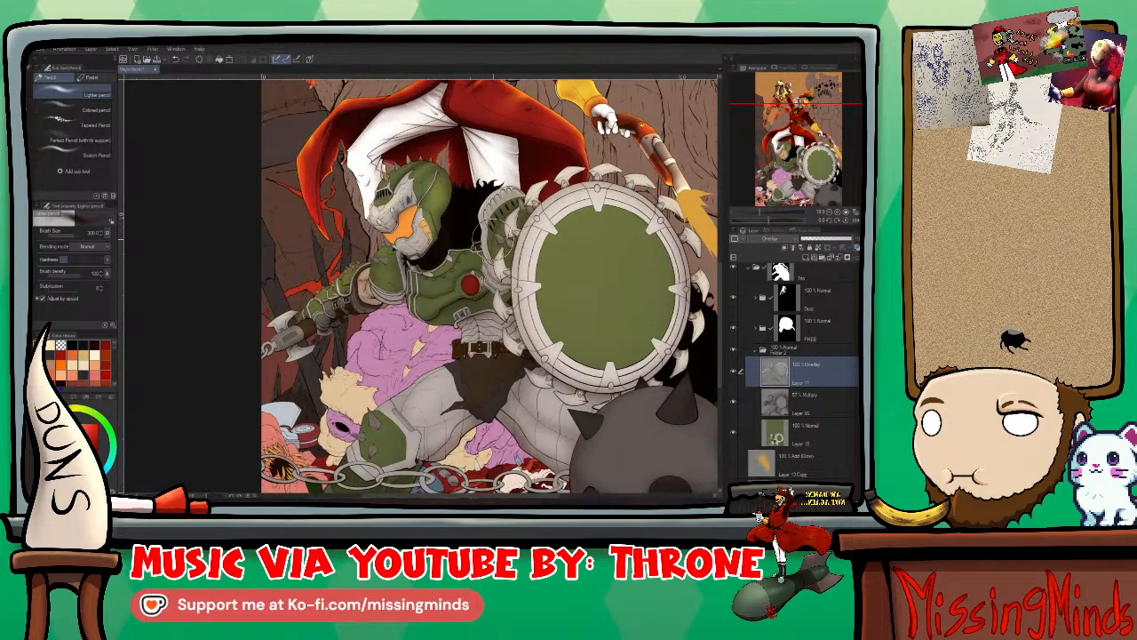
{"action": "scroll", "coordinate": [493, 229], "scroll_direction": "up", "scroll_amount": 1}
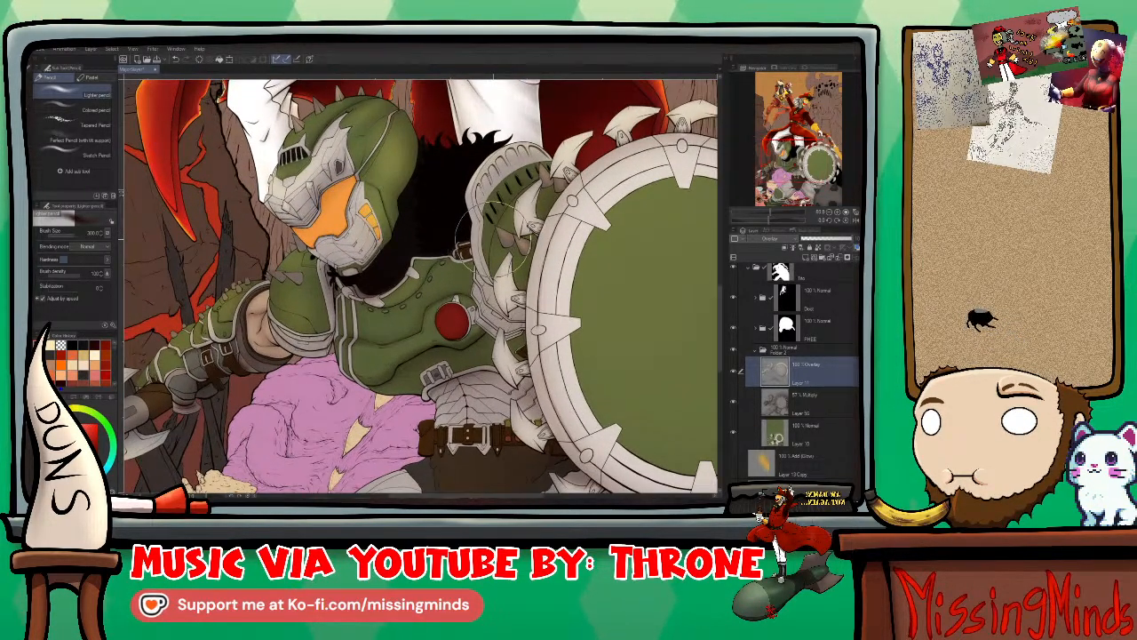
{"action": "scroll", "coordinate": [365, 251], "scroll_direction": "up", "scroll_amount": 3}
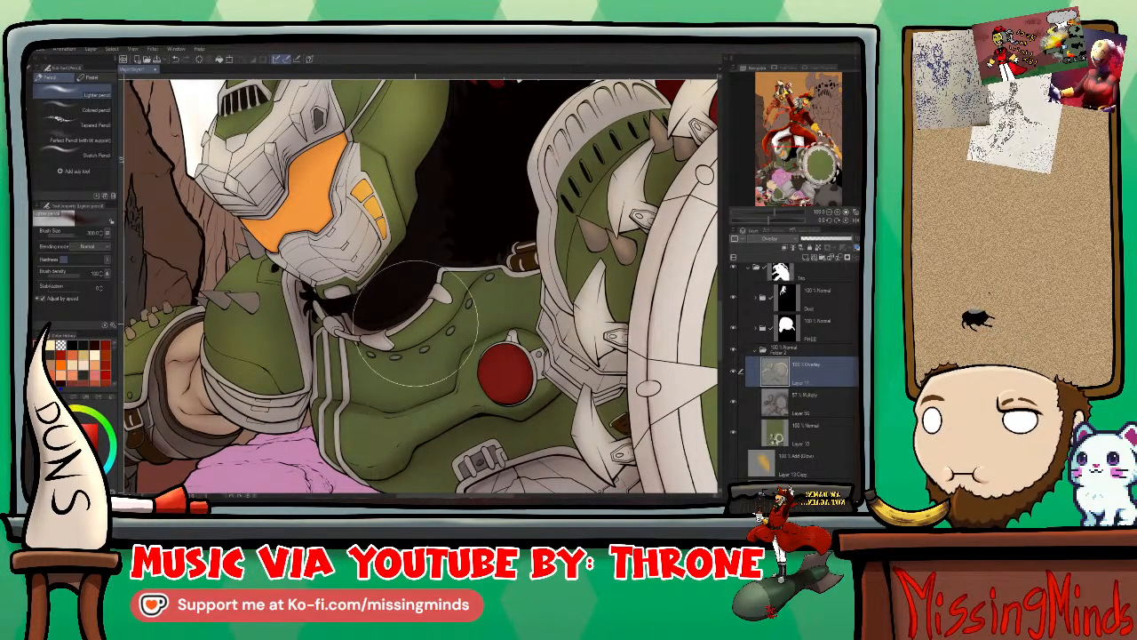
{"action": "scroll", "coordinate": [421, 331], "scroll_direction": "left", "scroll_amount": 5}
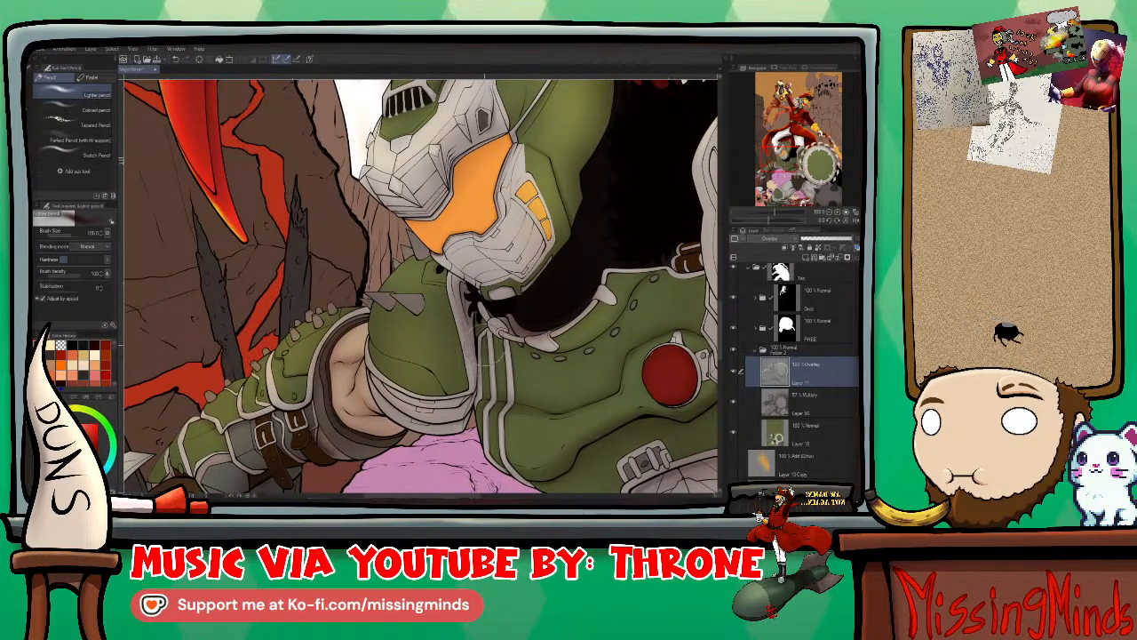
{"action": "scroll", "coordinate": [500, 351], "scroll_direction": "up", "scroll_amount": 3}
{"action": "left_click", "coordinate": [817, 430]}
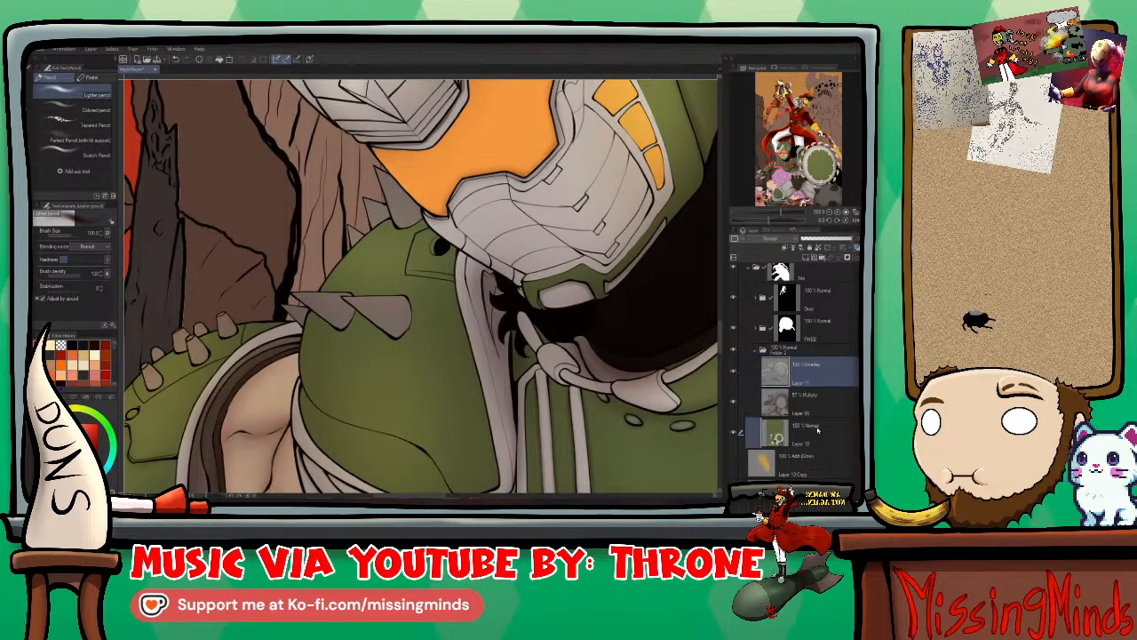
{"action": "key", "text": "p"}
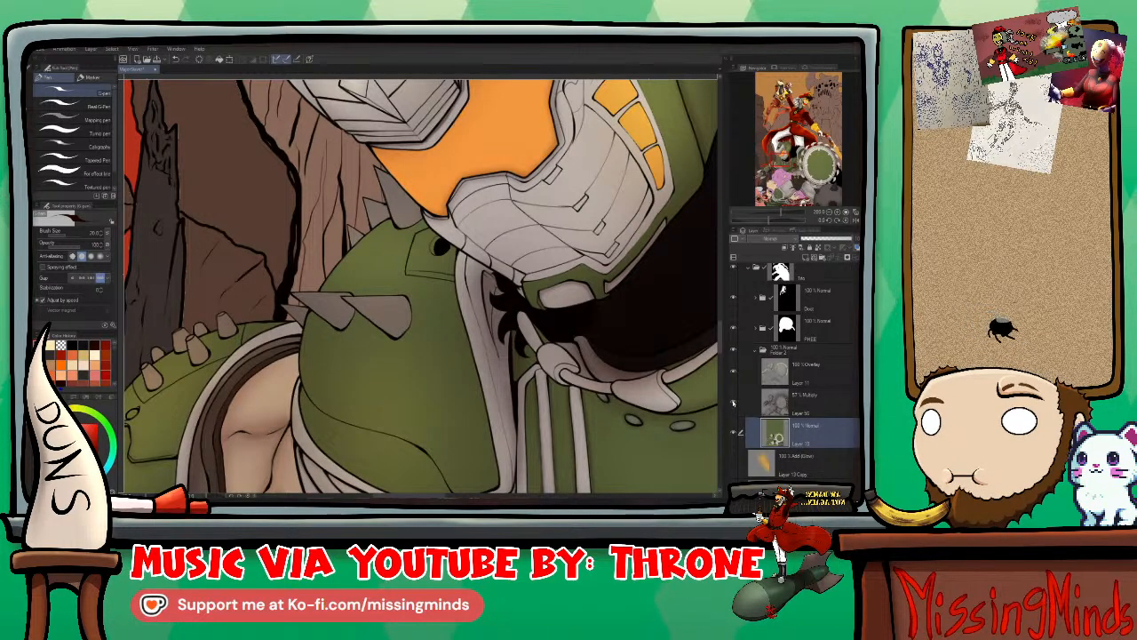
{"action": "left_click", "coordinate": [733, 370]}
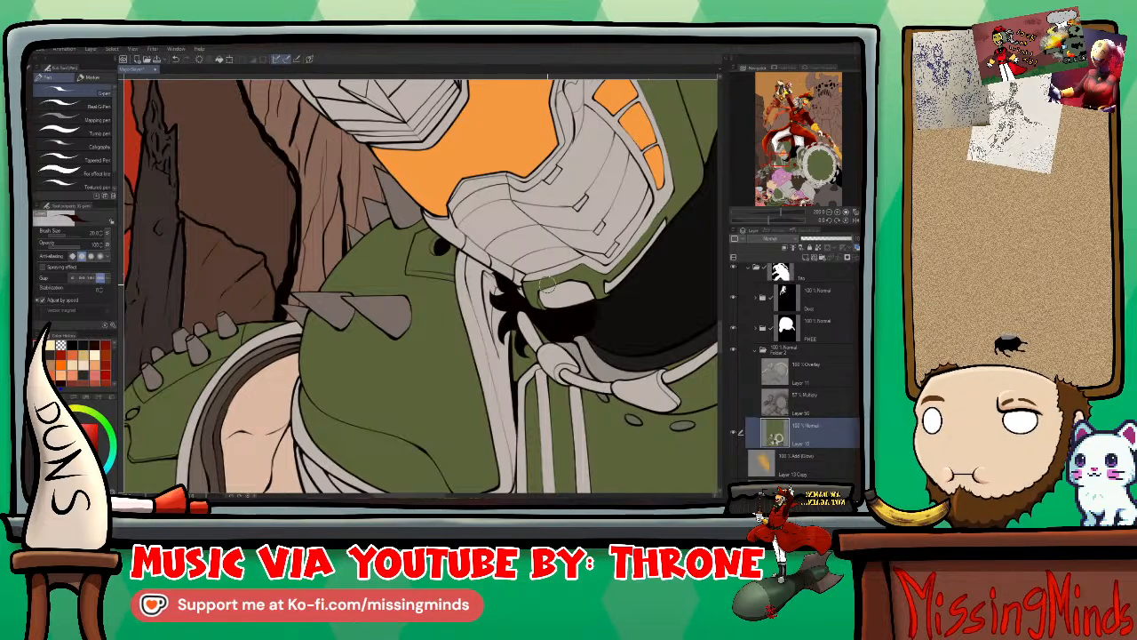
Step: Paint the small plate with the round hole on the green shoulder armour light grey, sampled from the neighbouring trim
{"action": "right_click", "coordinate": [478, 281]}
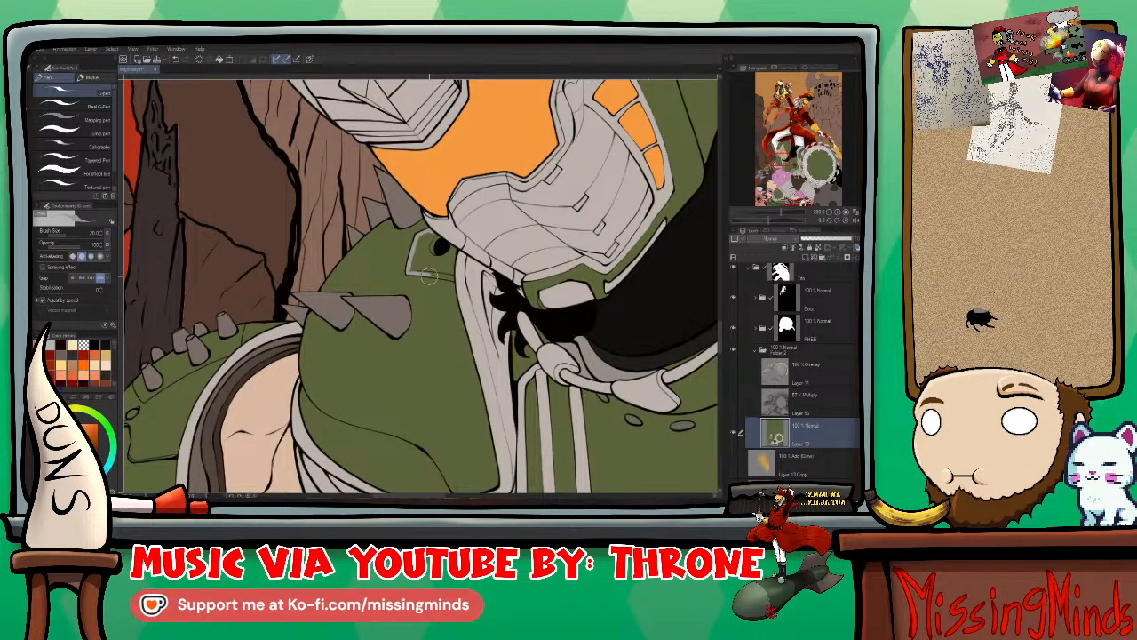
{"action": "scroll", "coordinate": [447, 266], "scroll_direction": "up", "scroll_amount": 4}
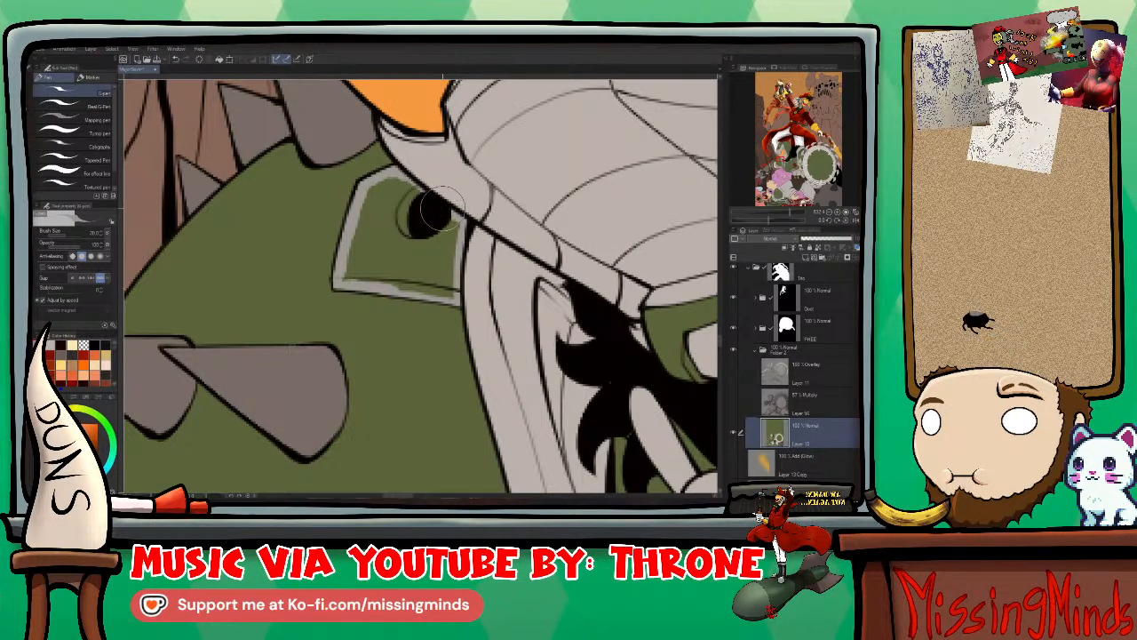
{"action": "mouse_move", "coordinate": [377, 191]}
{"action": "left_mouse_down"}
{"action": "mouse_move", "coordinate": [347, 275]}
{"action": "mouse_move", "coordinate": [452, 298]}
{"action": "mouse_move", "coordinate": [431, 293]}
{"action": "mouse_move", "coordinate": [450, 293]}
{"action": "mouse_move", "coordinate": [458, 226]}
{"action": "mouse_move", "coordinate": [406, 190]}
{"action": "mouse_move", "coordinate": [382, 198]}
{"action": "mouse_move", "coordinate": [359, 270]}
{"action": "mouse_move", "coordinate": [446, 279]}
{"action": "mouse_move", "coordinate": [449, 229]}
{"action": "mouse_move", "coordinate": [386, 213]}
{"action": "mouse_move", "coordinate": [427, 263]}
{"action": "left_mouse_up"}
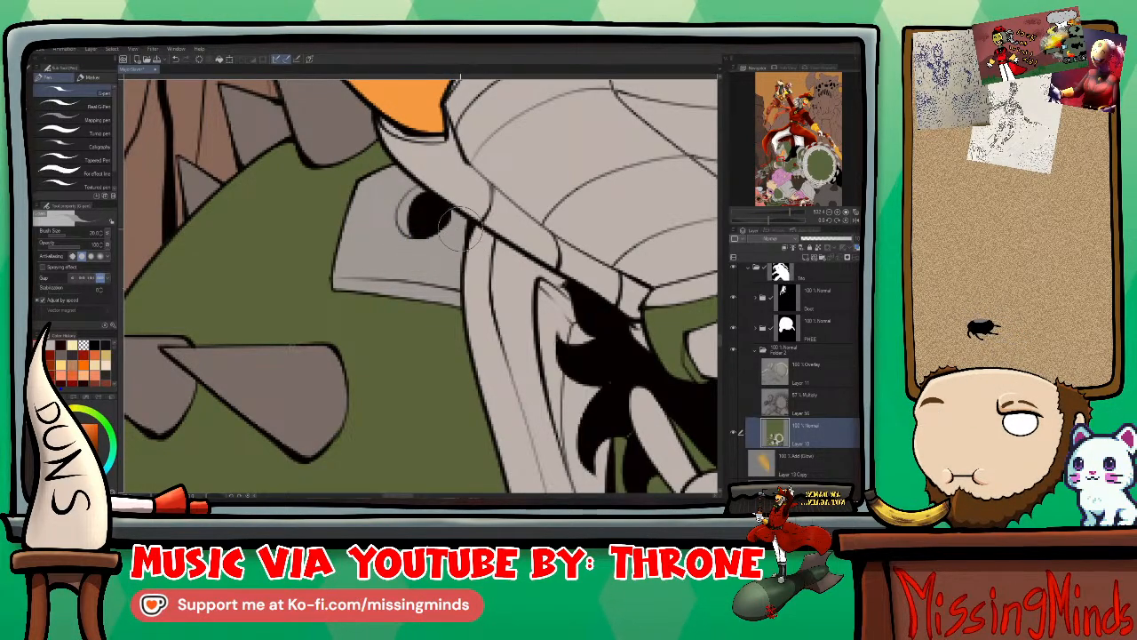
Step: Show the Multiply and Overlay shading layers again and make the Overlay layer active with the Lighter pencil
{"action": "scroll", "coordinate": [451, 249], "scroll_direction": "down", "scroll_amount": 3}
{"action": "scroll", "coordinate": [450, 249], "scroll_direction": "down", "scroll_amount": 4}
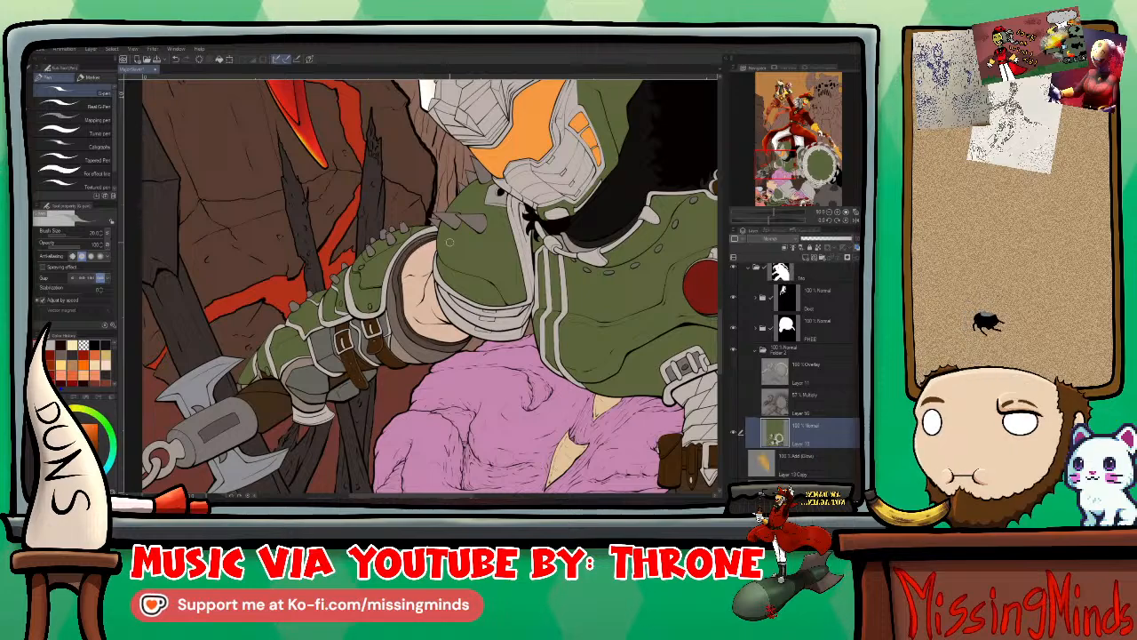
{"action": "left_click_drag", "start_coordinate": [502, 250], "coordinate": [413, 234]}
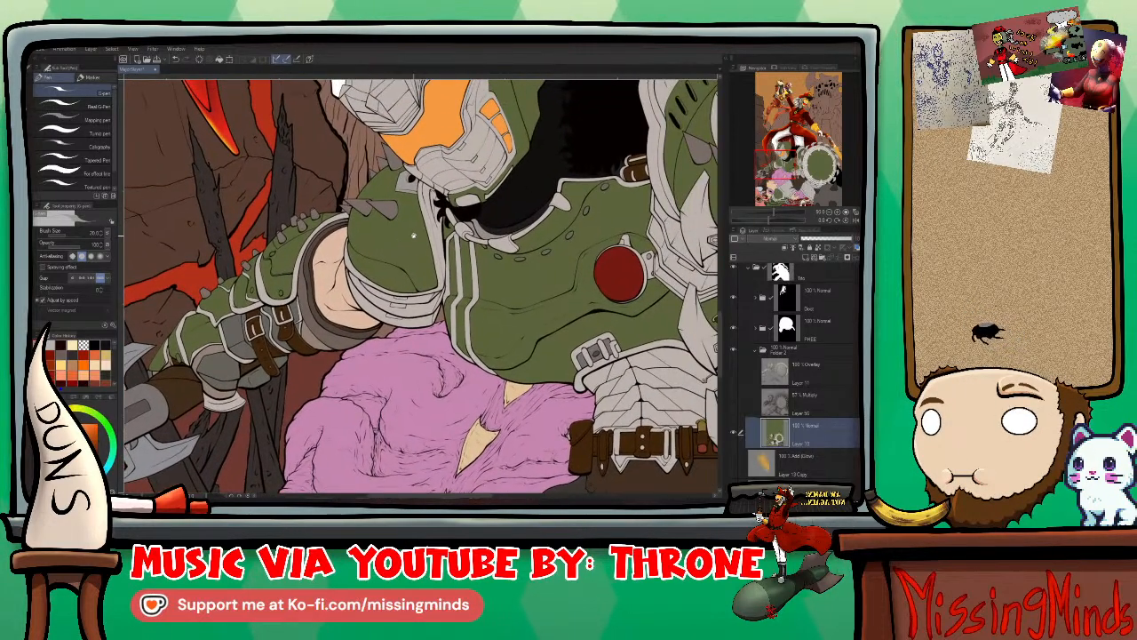
{"action": "scroll", "coordinate": [510, 217], "scroll_direction": "down", "scroll_amount": 3}
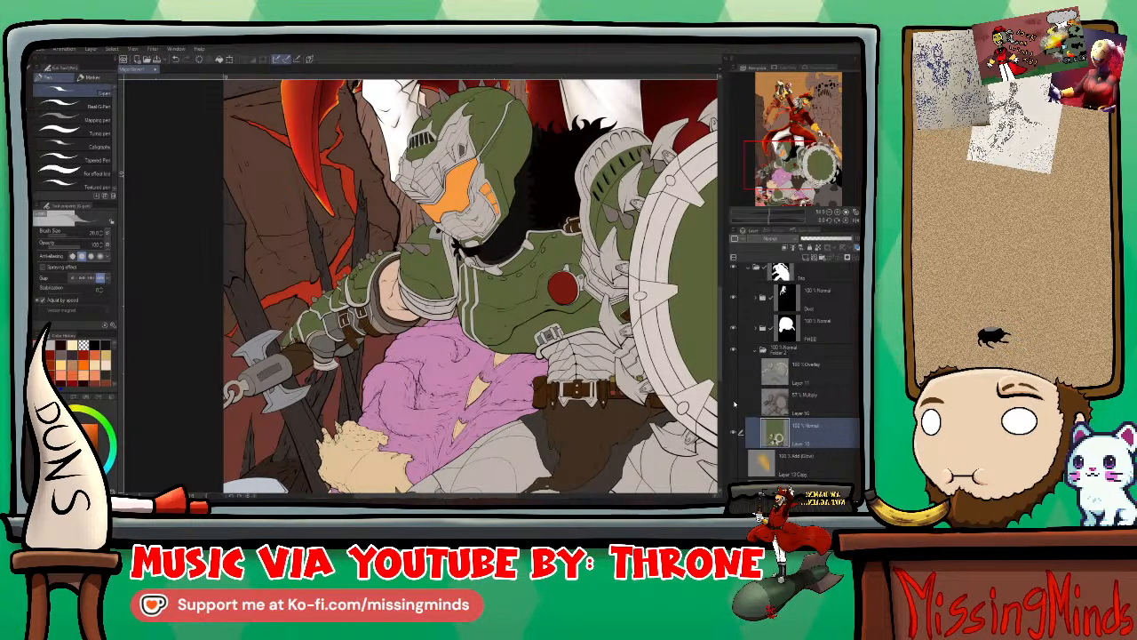
{"action": "left_click", "coordinate": [733, 404]}
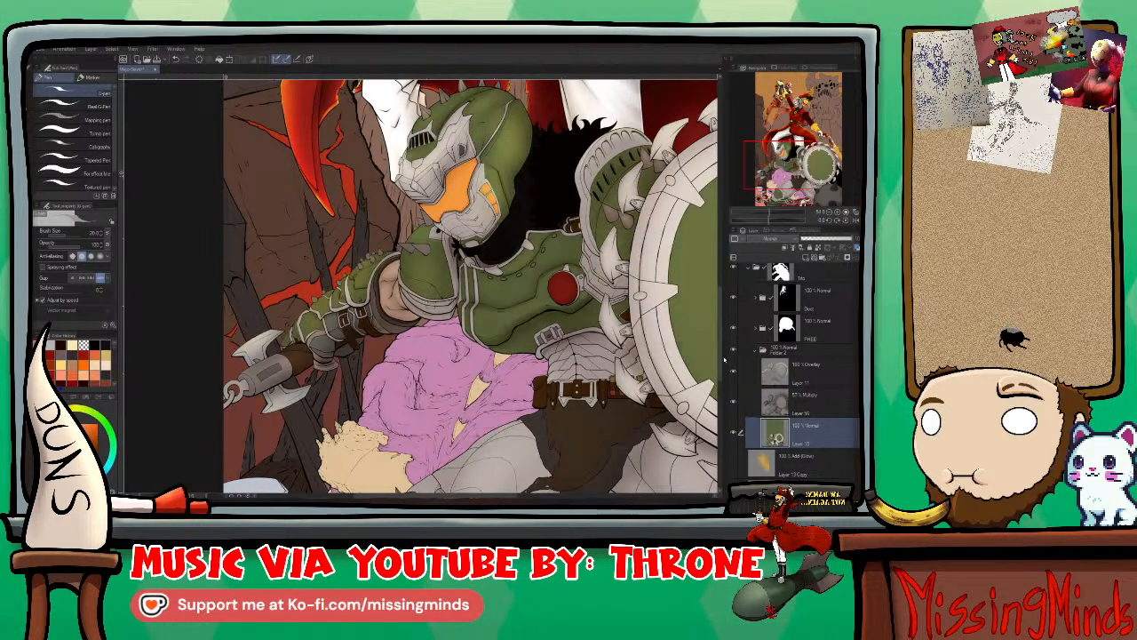
{"action": "left_click", "coordinate": [802, 378]}
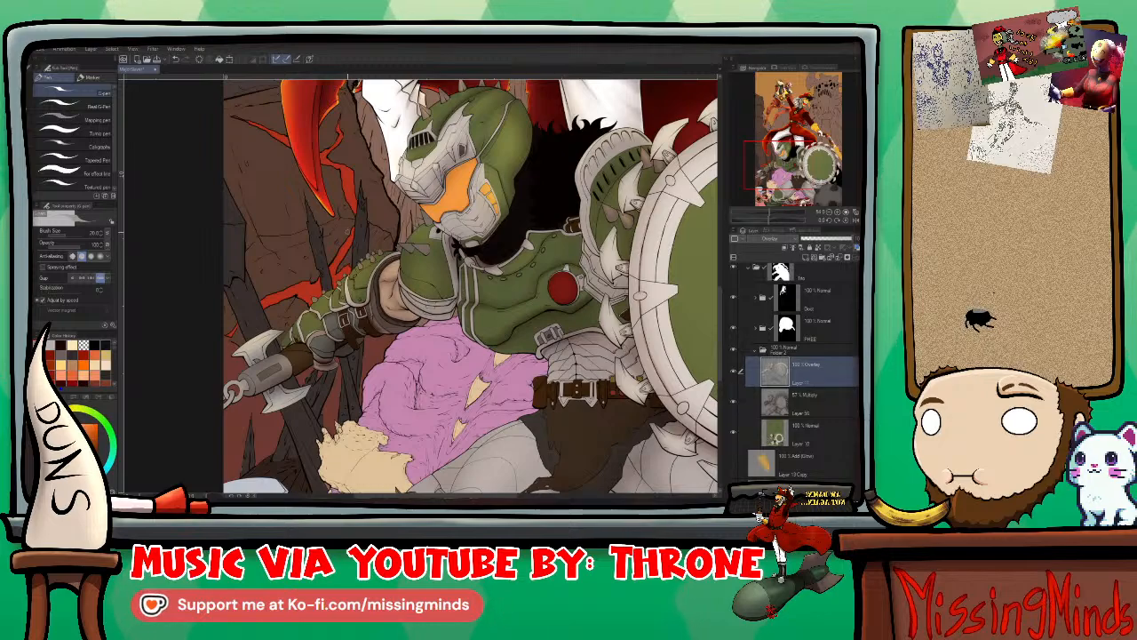
{"action": "key", "text": "p"}
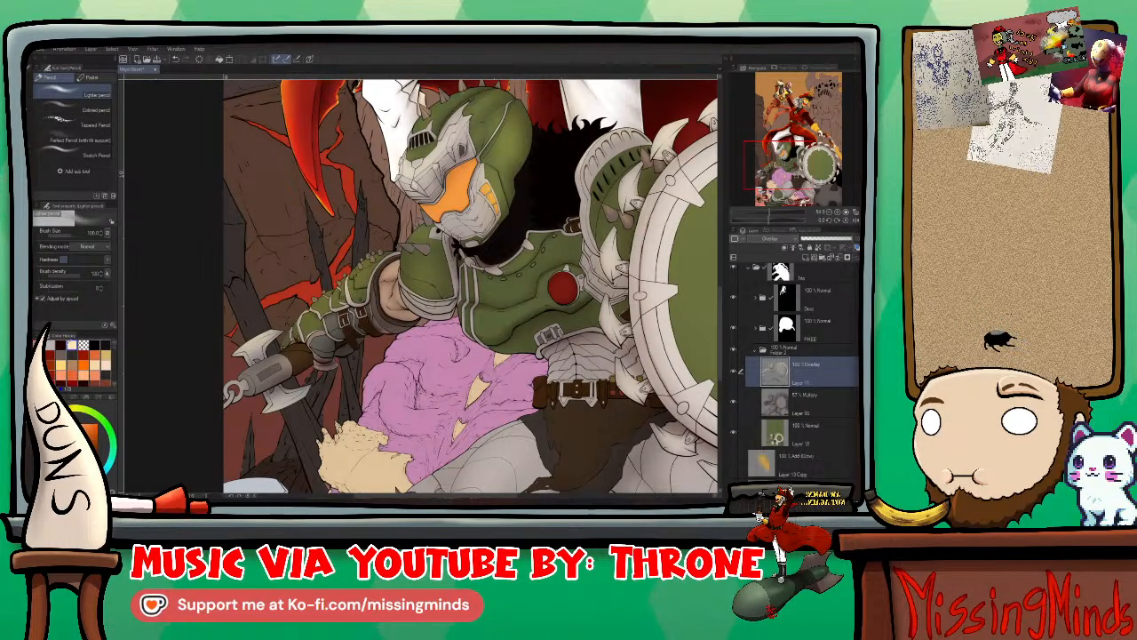
Step: Shade the lower edge of the grey shoulder plate in dark red with a small Lighter pencil, undoing the first stroke
{"action": "scroll", "coordinate": [446, 246], "scroll_direction": "up", "scroll_amount": 8}
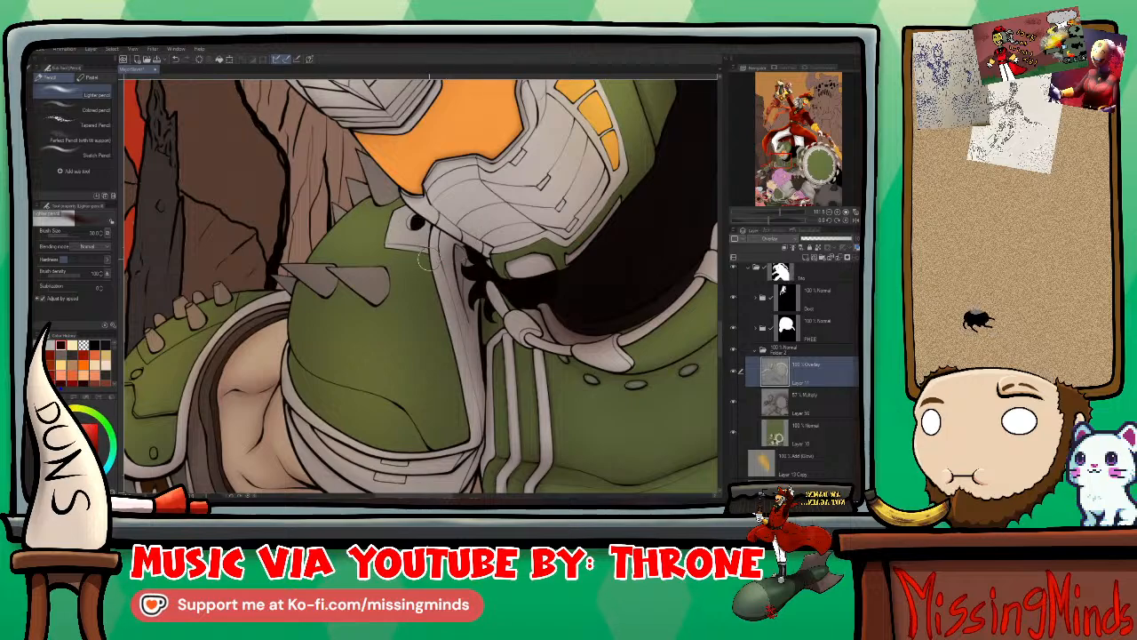
{"action": "scroll", "coordinate": [423, 255], "scroll_direction": "up", "scroll_amount": 4}
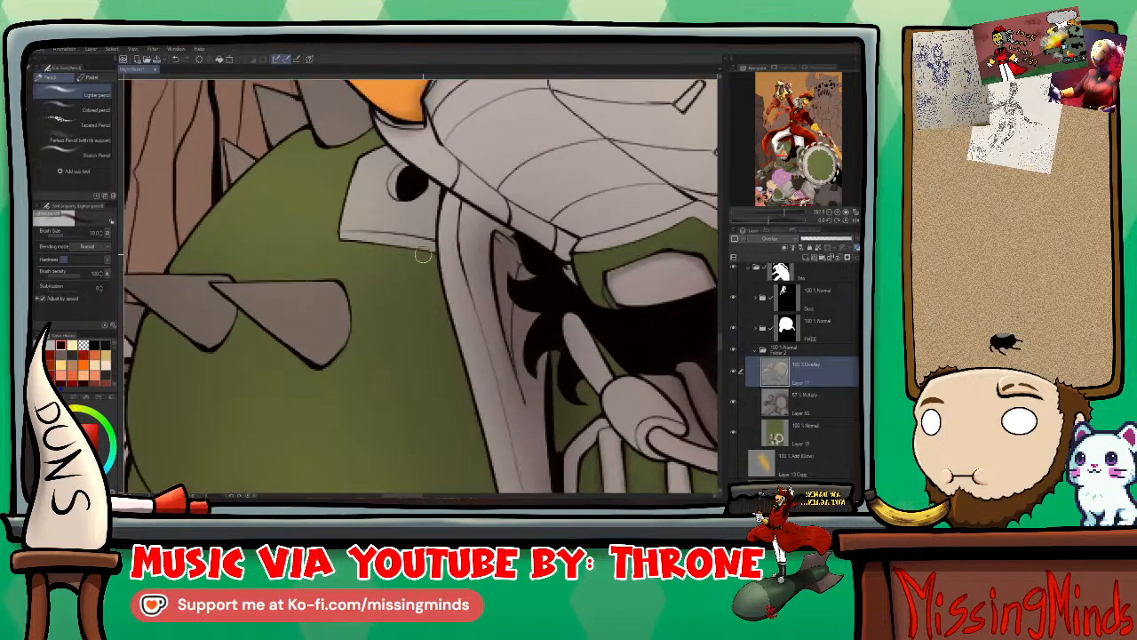
{"action": "left_click_drag", "start_coordinate": [439, 238], "coordinate": [334, 235]}
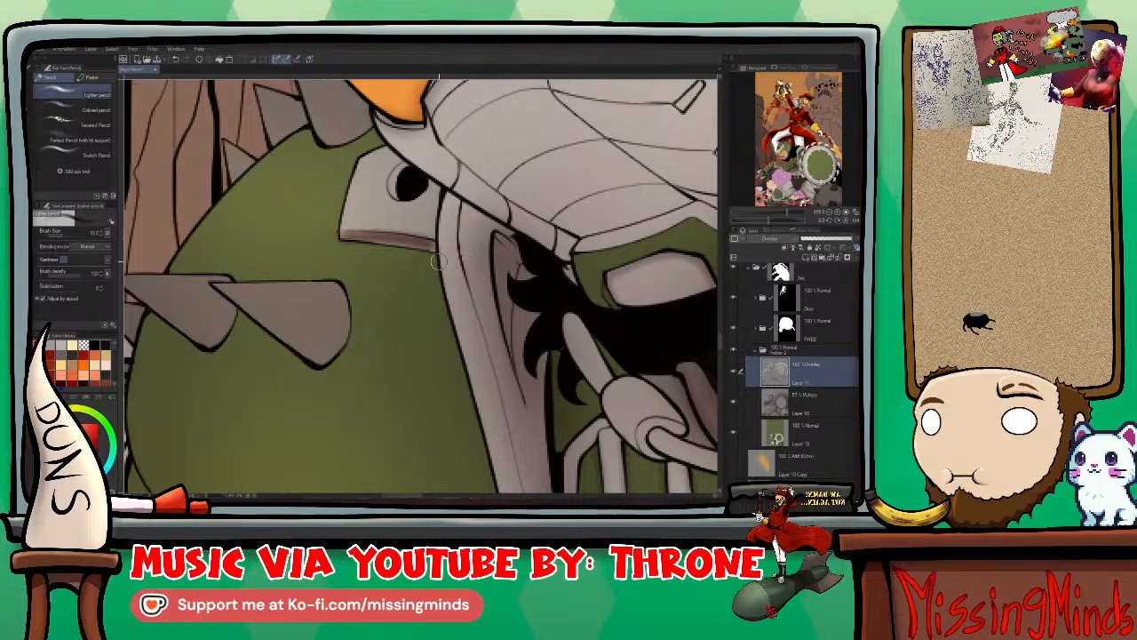
{"action": "key", "text": "ctrl+z"}
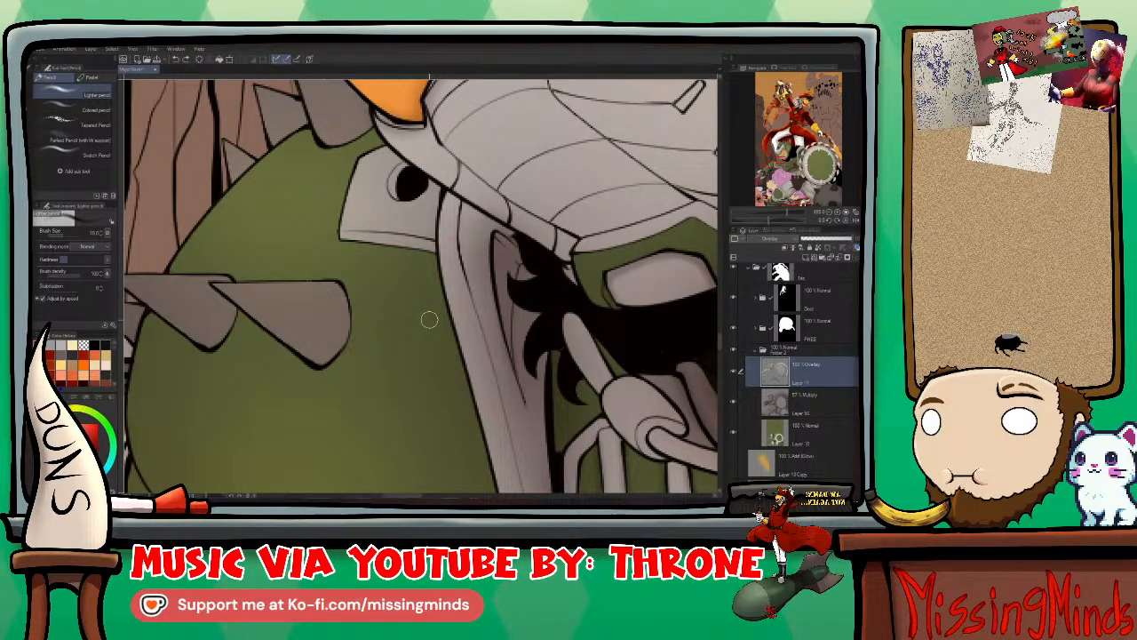
{"action": "key", "text": "bracketleft"}
{"action": "key", "text": "bracketleft"}
{"action": "key", "text": "bracketleft"}
{"action": "key", "text": "bracketleft"}
{"action": "key", "text": "bracketleft"}
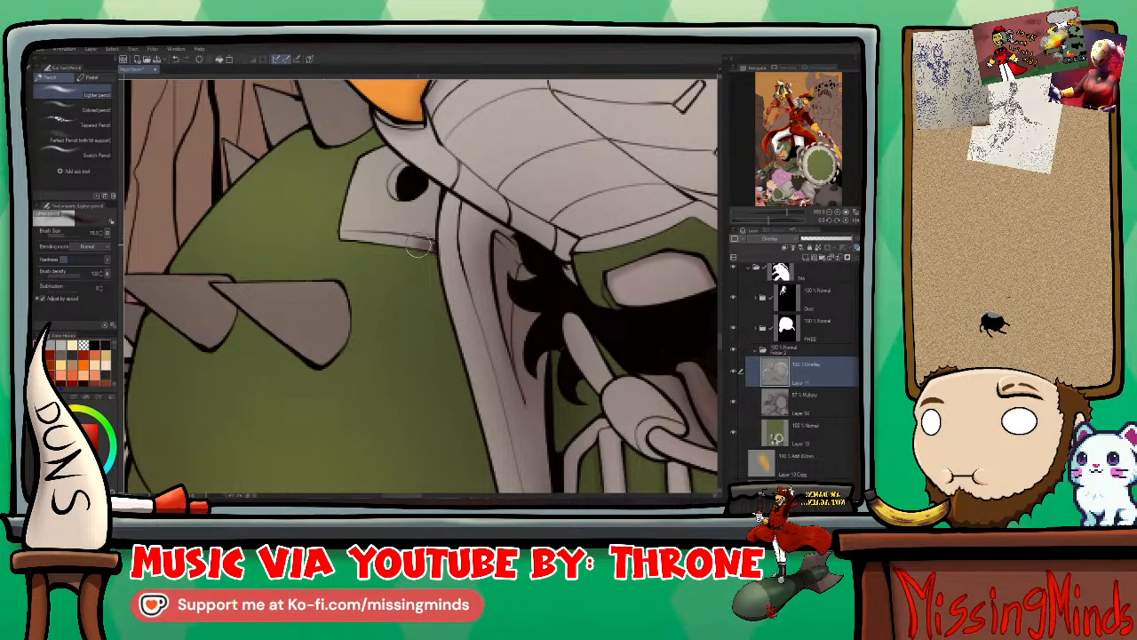
{"action": "mouse_move", "coordinate": [433, 248]}
{"action": "left_mouse_down"}
{"action": "mouse_move", "coordinate": [337, 238]}
{"action": "mouse_move", "coordinate": [440, 245]}
{"action": "mouse_move", "coordinate": [357, 235]}
{"action": "left_mouse_up"}
{"action": "left_click_drag", "start_coordinate": [430, 252], "coordinate": [347, 236]}
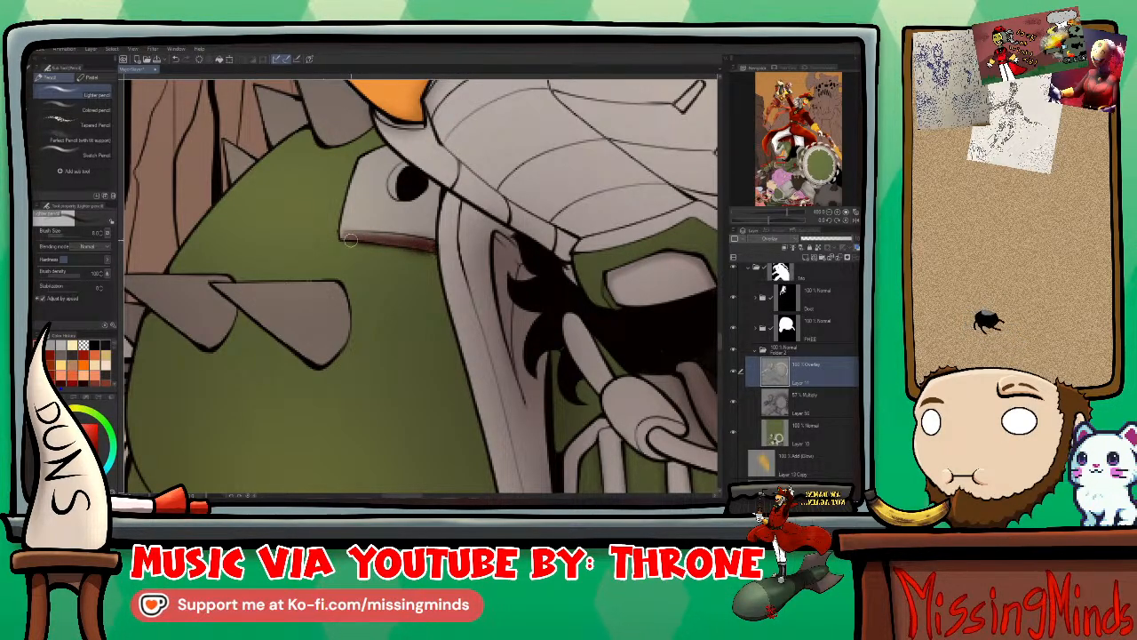
{"action": "left_click_drag", "start_coordinate": [439, 249], "coordinate": [341, 234]}
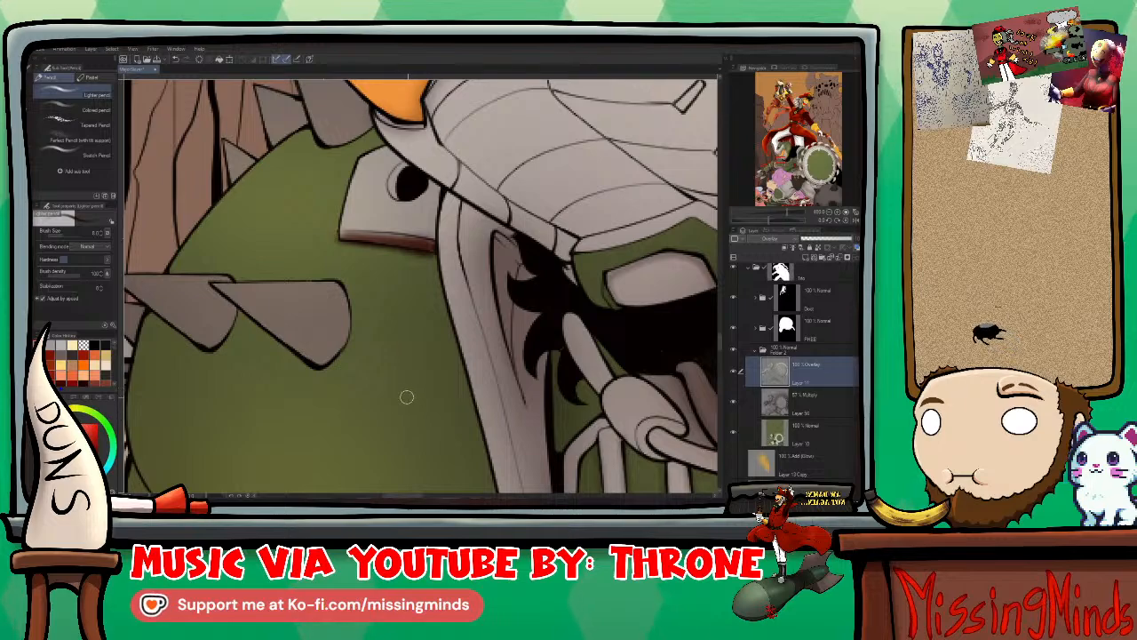
Step: Blend the shadow along the shoulder plate's lower edge and darken the rim of its round hole with the Lighter pencil
{"action": "key", "text": "j"}
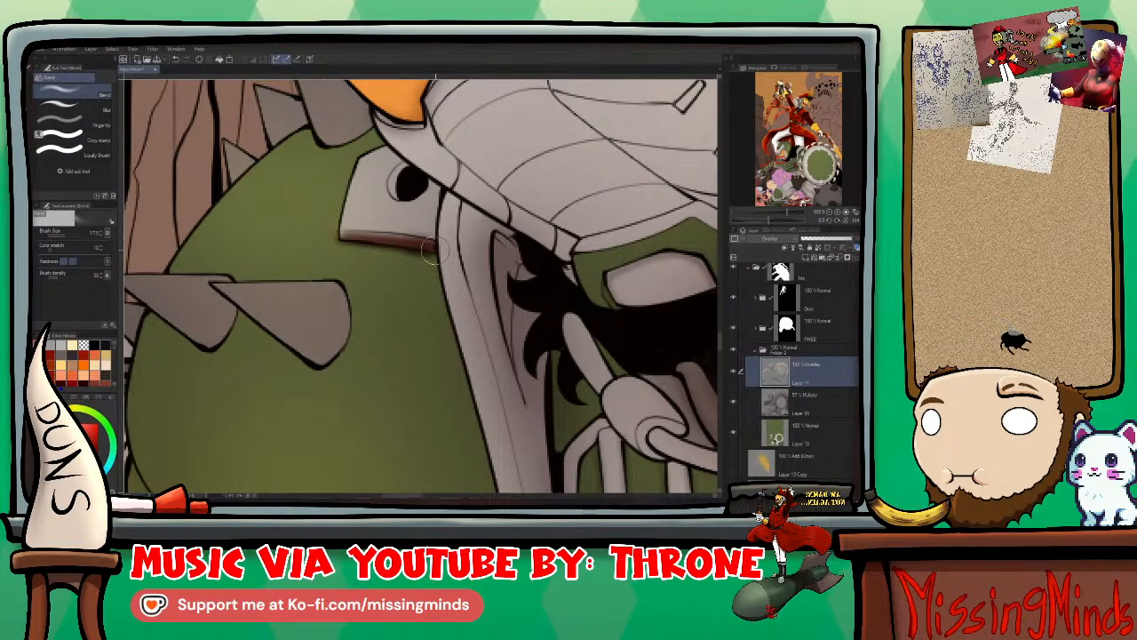
{"action": "left_click_drag", "start_coordinate": [432, 249], "coordinate": [330, 237]}
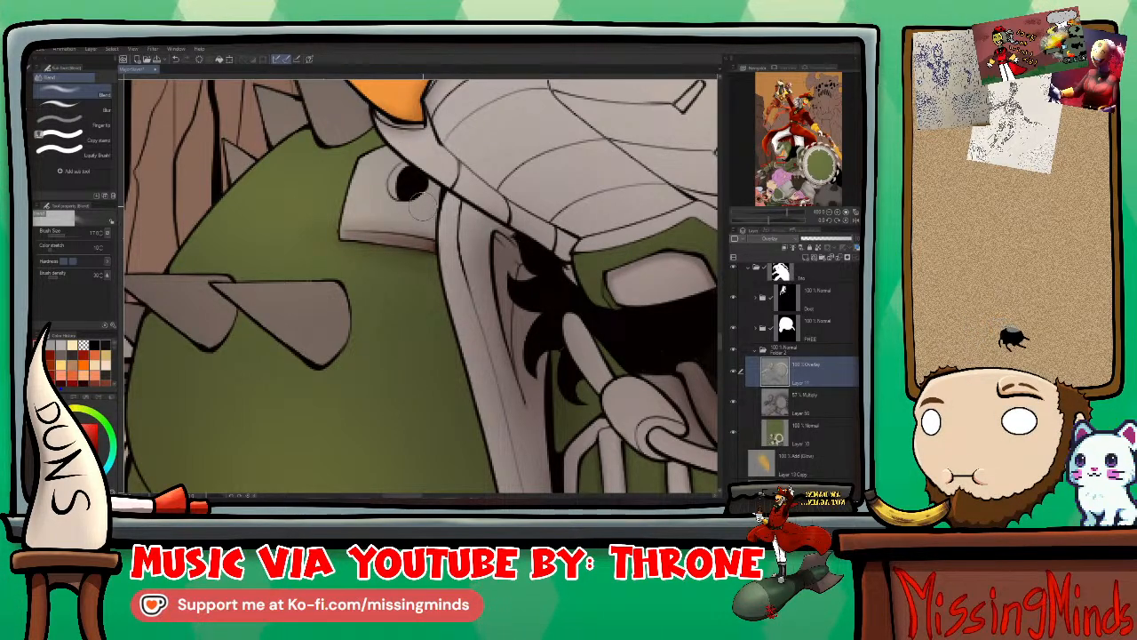
{"action": "key", "text": "p"}
{"action": "key", "text": "p"}
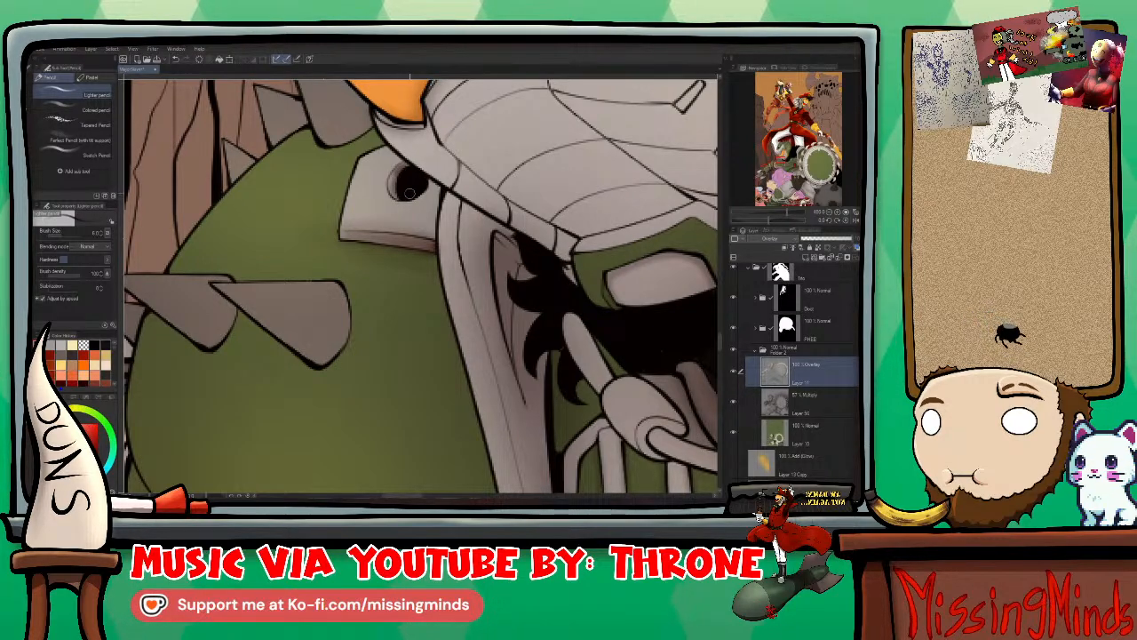
Step: Shade the rounded bases of the two grey shoulder spikes with the Lighter pencil and soften the shadows with Blend
{"action": "left_click_drag", "start_coordinate": [445, 269], "coordinate": [556, 250]}
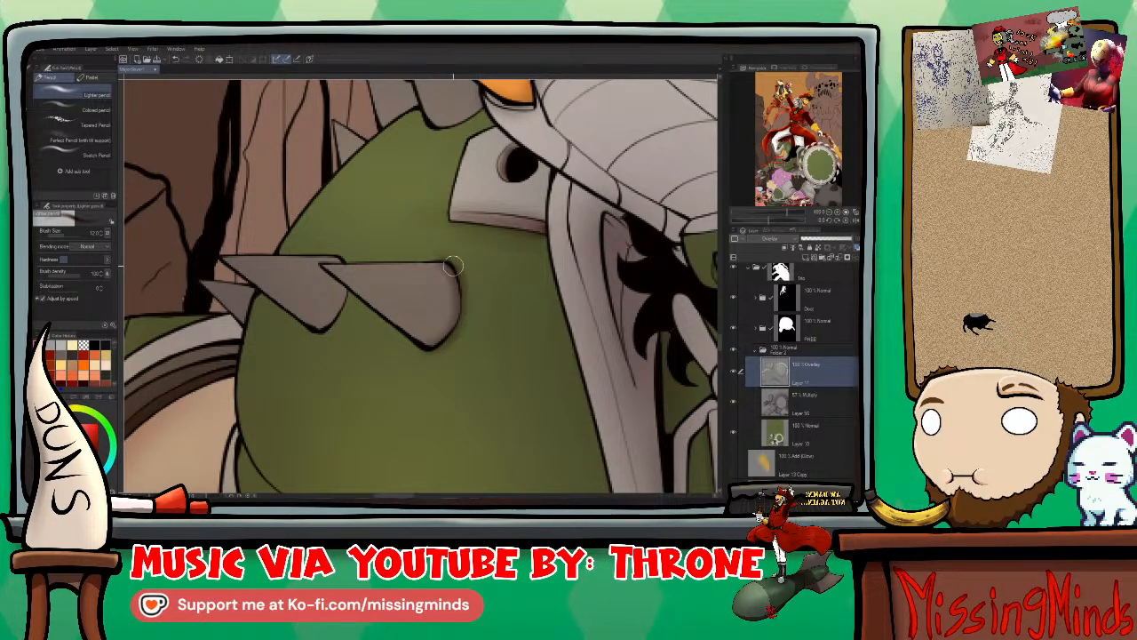
{"action": "key", "text": "j"}
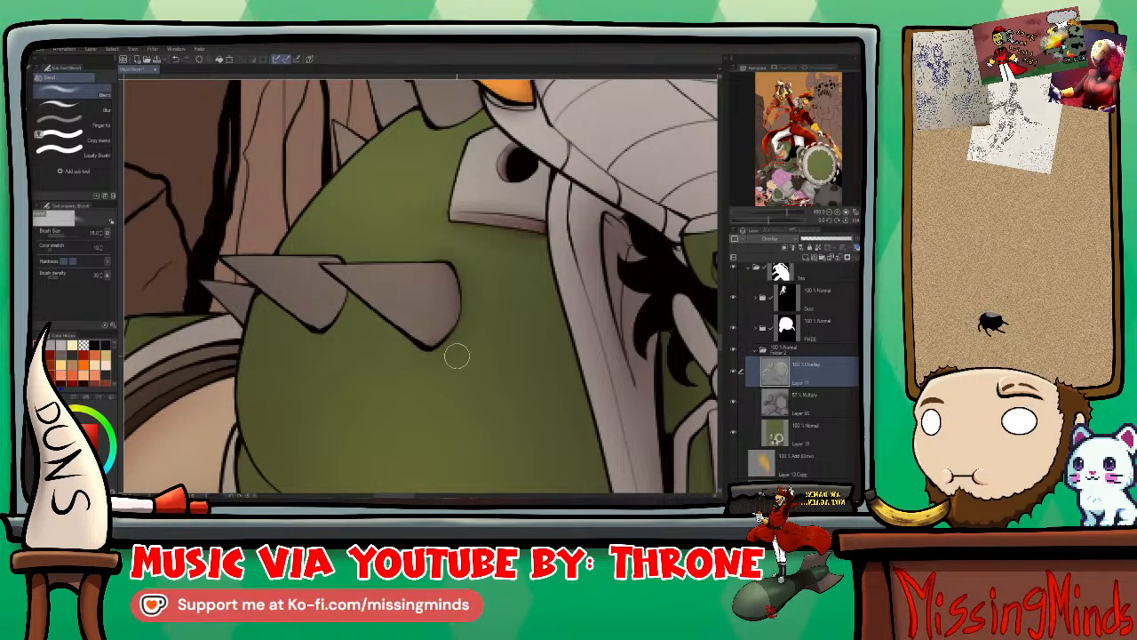
{"action": "key", "text": "p"}
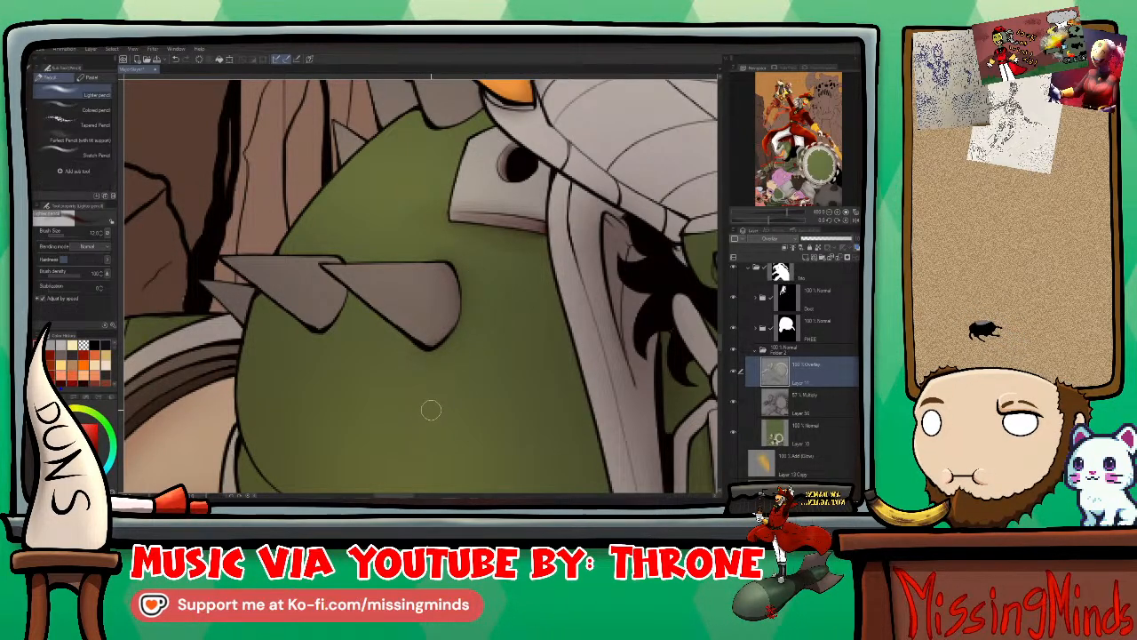
{"action": "key", "text": "bracketleft"}
{"action": "key", "text": "bracketleft"}
{"action": "key", "text": "bracketleft"}
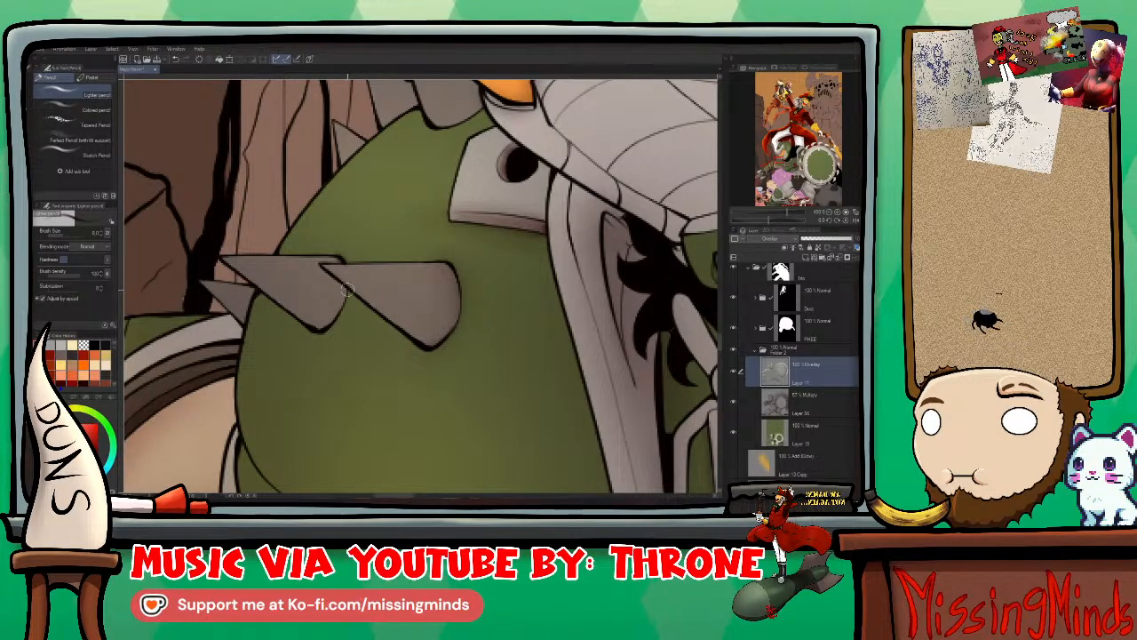
{"action": "left_click_drag", "start_coordinate": [348, 290], "coordinate": [302, 328]}
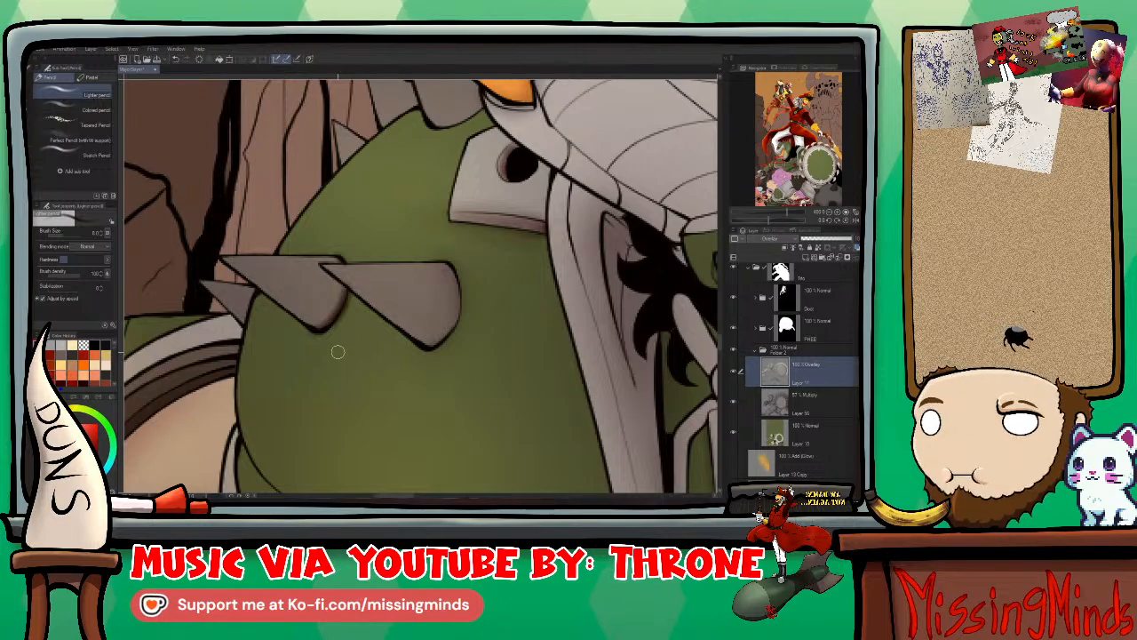
{"action": "key", "text": "j"}
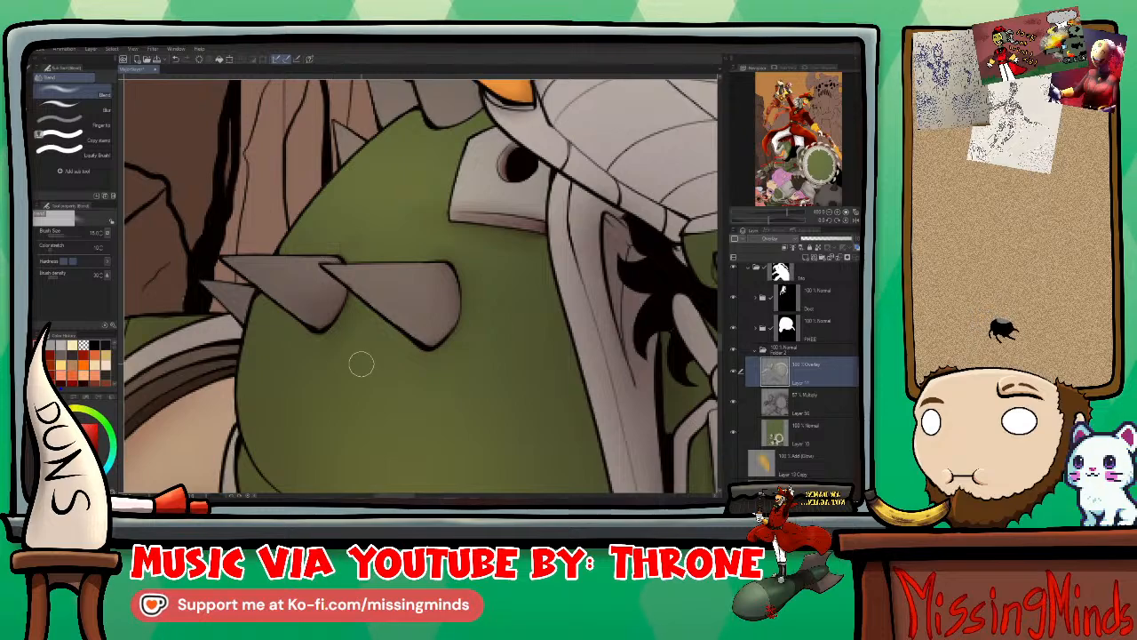
Step: Try to shade the outer edge of the green shoulder armour with the Lighter pencil
{"action": "scroll", "coordinate": [361, 364], "scroll_direction": "left", "scroll_amount": 3}
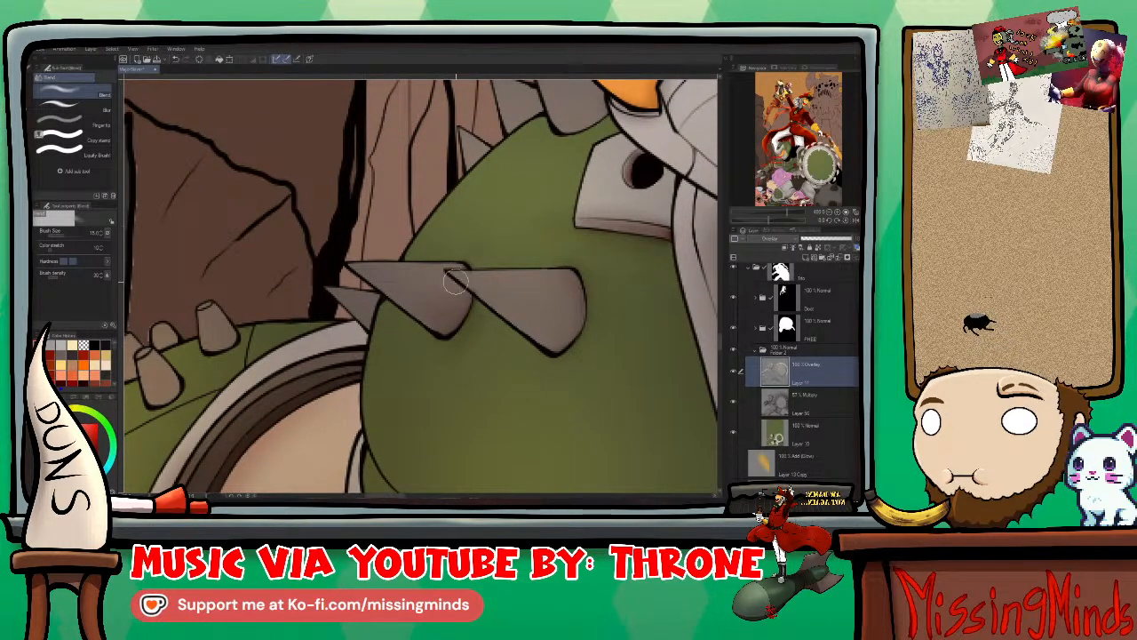
{"action": "key", "text": "p"}
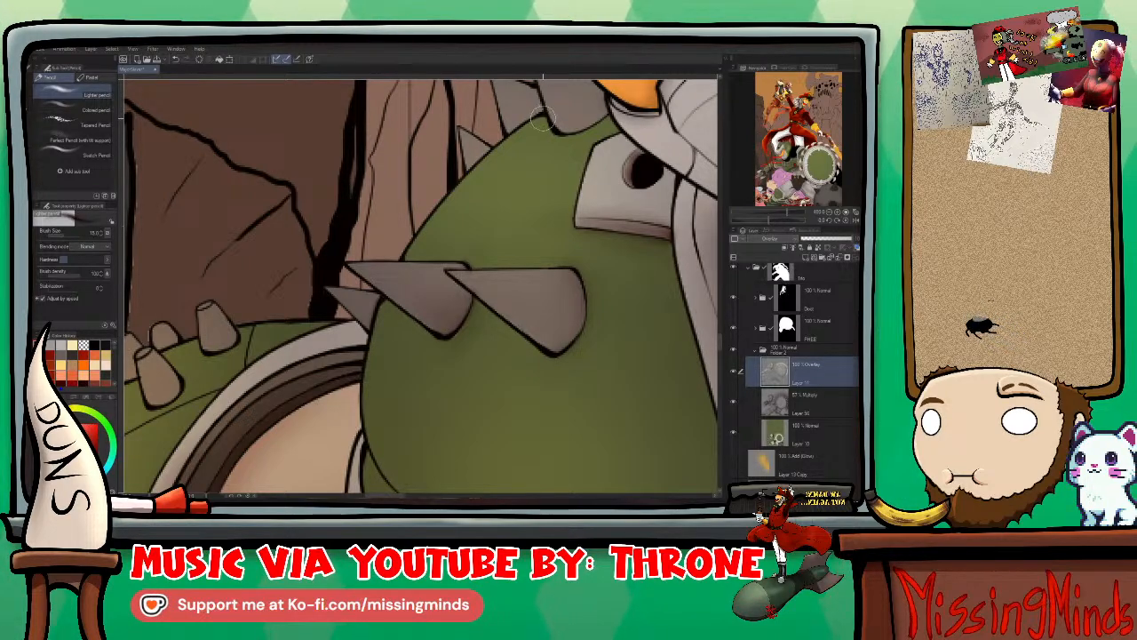
{"action": "mouse_move", "coordinate": [544, 118]}
{"action": "left_mouse_down"}
{"action": "mouse_move", "coordinate": [478, 165]}
{"action": "mouse_move", "coordinate": [413, 253]}
{"action": "left_mouse_up"}
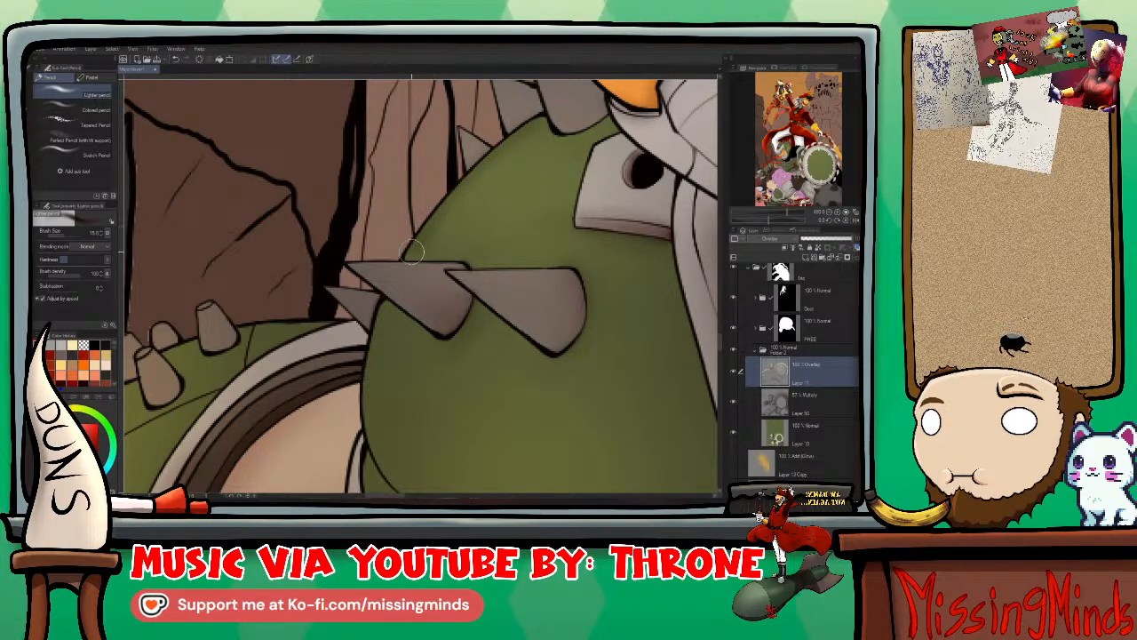
{"action": "left_click_drag", "start_coordinate": [544, 114], "coordinate": [430, 222]}
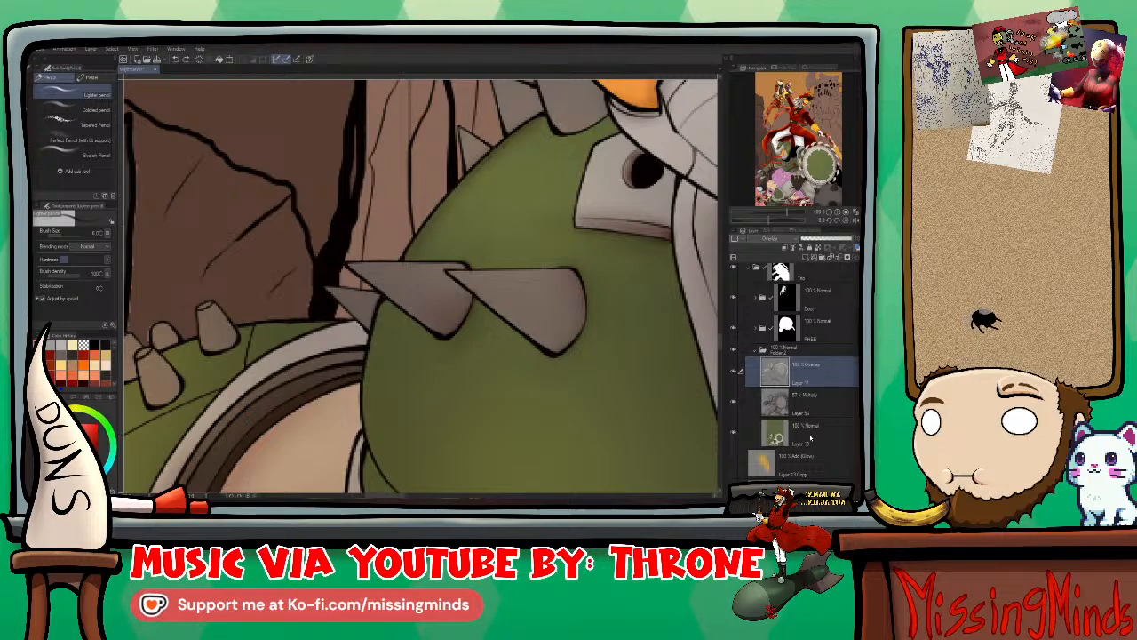
Step: Auto-select the green armour on its Normal colour layer and make the Overlay layer active with the Lighter pencil
{"action": "left_click", "coordinate": [403, 438], "text": "ctrl+shift"}
{"action": "key", "text": "w"}
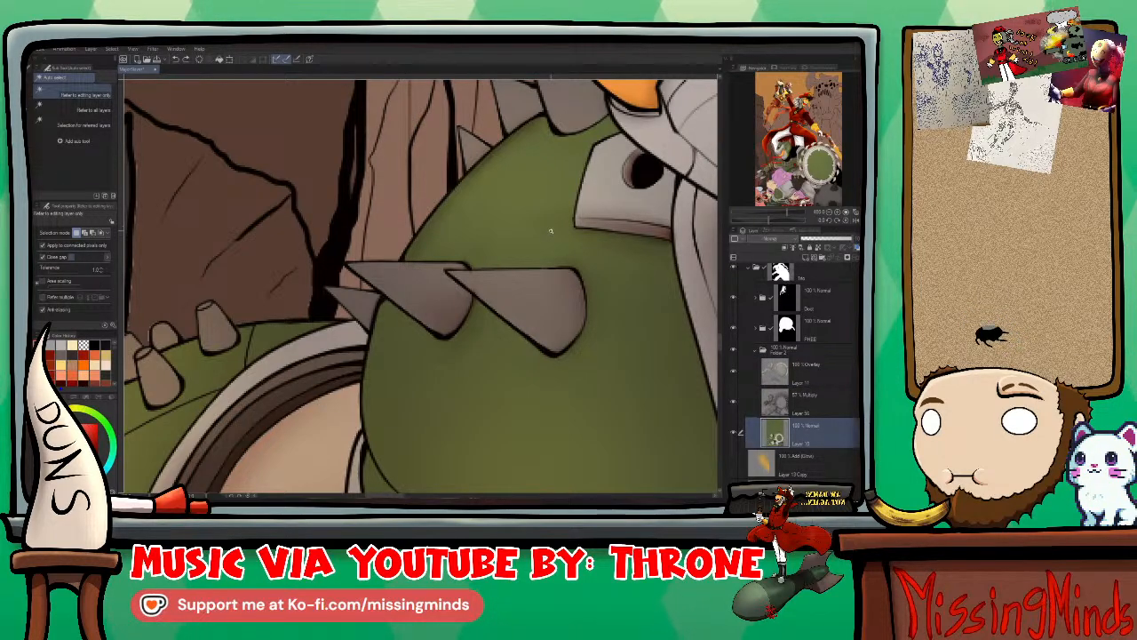
{"action": "left_click", "coordinate": [550, 231]}
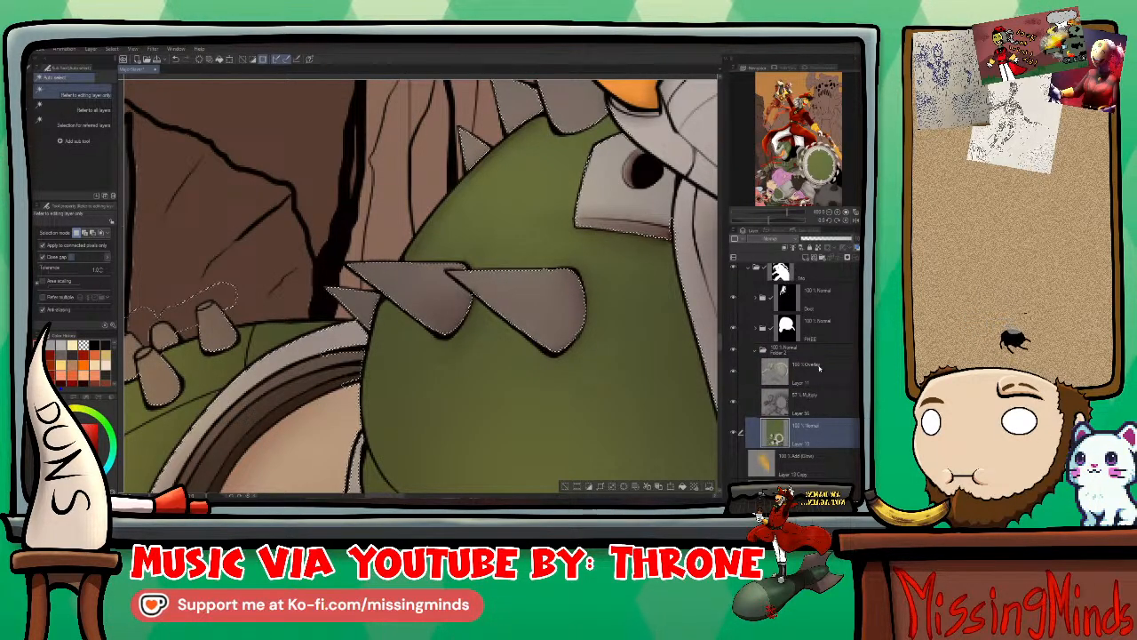
{"action": "left_click", "coordinate": [818, 367]}
{"action": "key", "text": "p"}
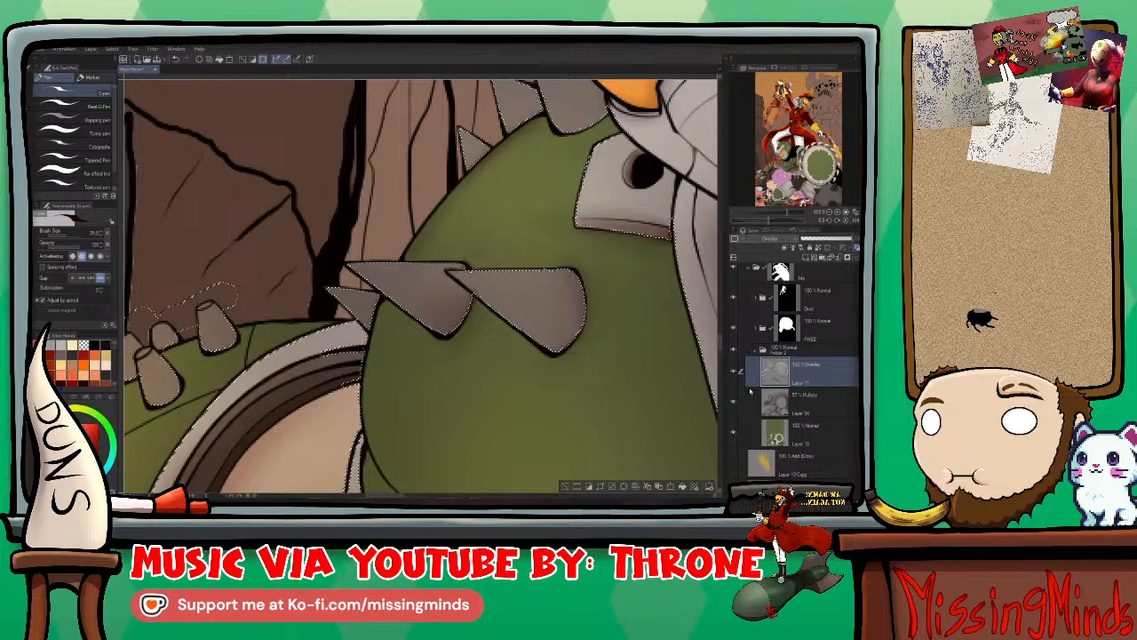
{"action": "key", "text": "p"}
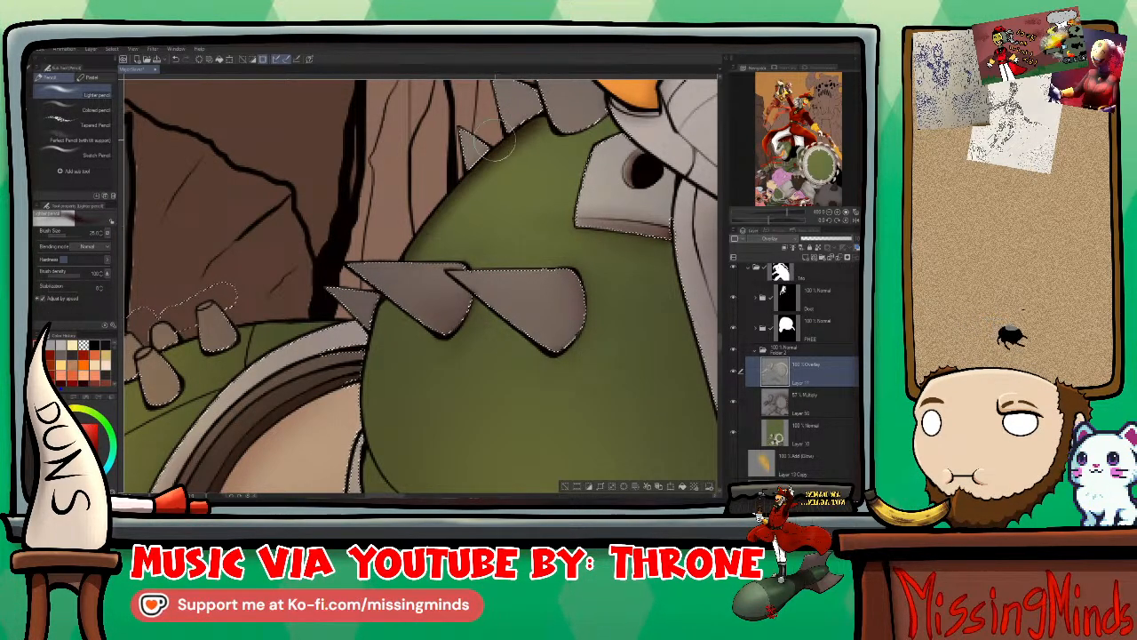
Step: Shade the outer edge of the green shoulder armour above and below the grey spikes in dark red inside the selection
{"action": "key", "text": "bracketleft"}
{"action": "key", "text": "bracketleft"}
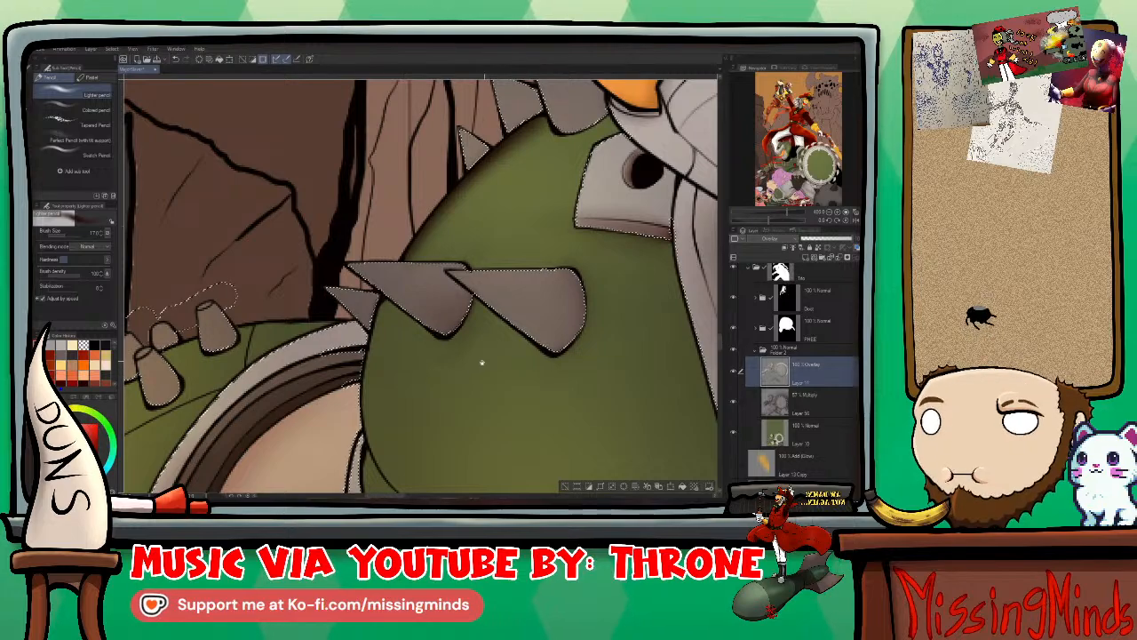
{"action": "left_click_drag", "start_coordinate": [481, 362], "coordinate": [548, 212]}
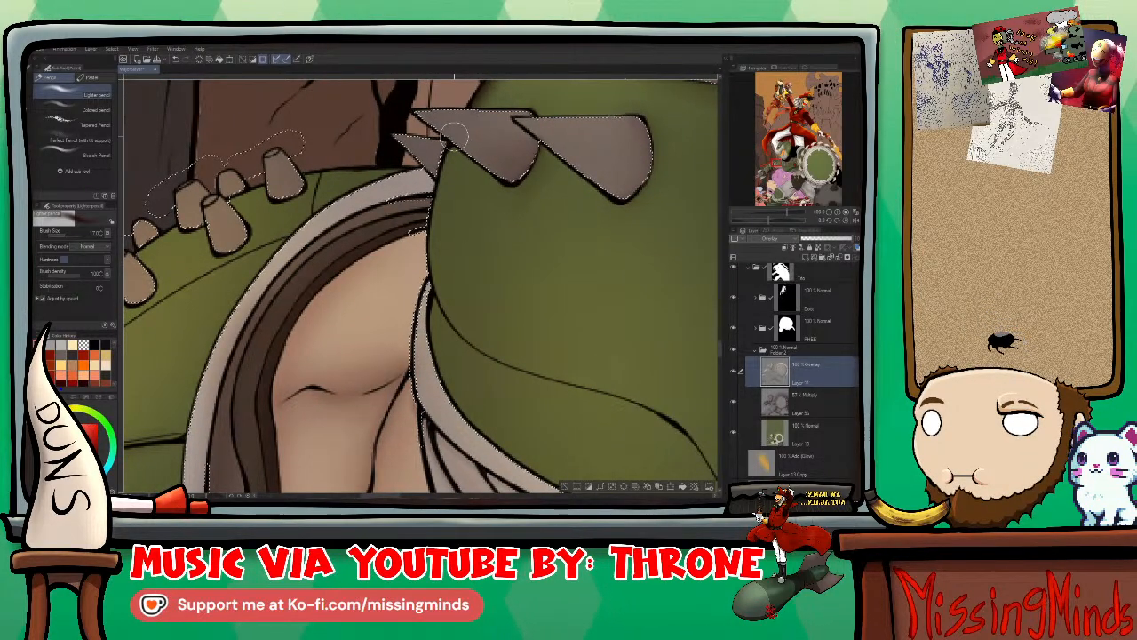
{"action": "key", "text": "bracketright"}
{"action": "key", "text": "bracketright"}
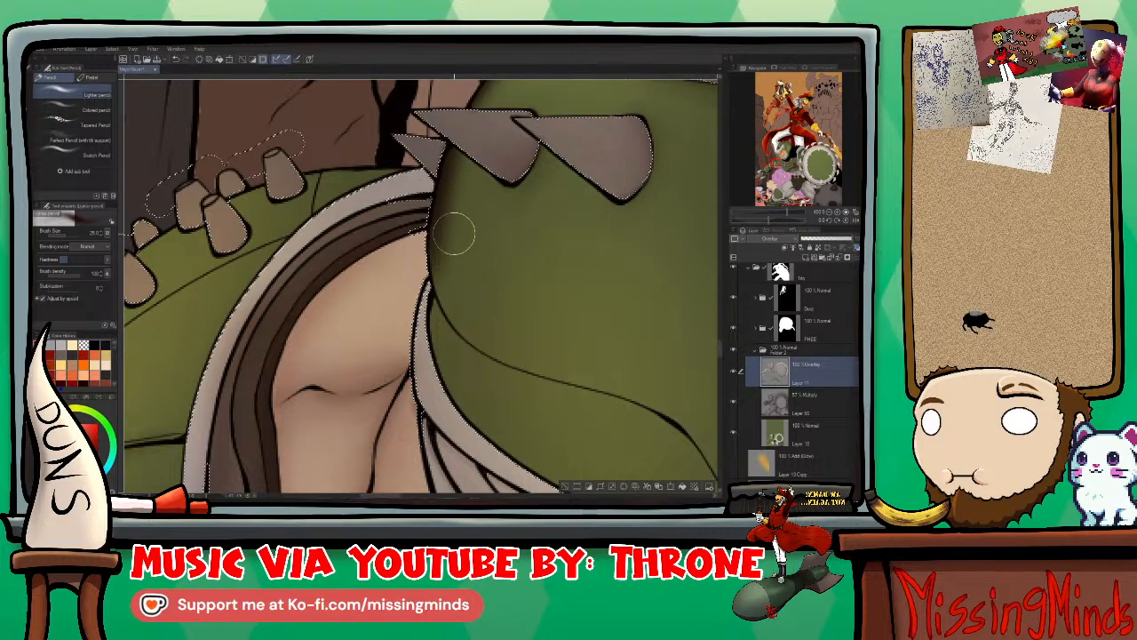
Step: Darken the curved crease across the lower green shoulder armour with a much smaller Lighter pencil
{"action": "key", "text": "bracketleft"}
{"action": "key", "text": "bracketleft"}
{"action": "key", "text": "bracketleft"}
{"action": "key", "text": "bracketleft"}
{"action": "key", "text": "bracketleft"}
{"action": "key", "text": "bracketleft"}
{"action": "key", "text": "bracketleft"}
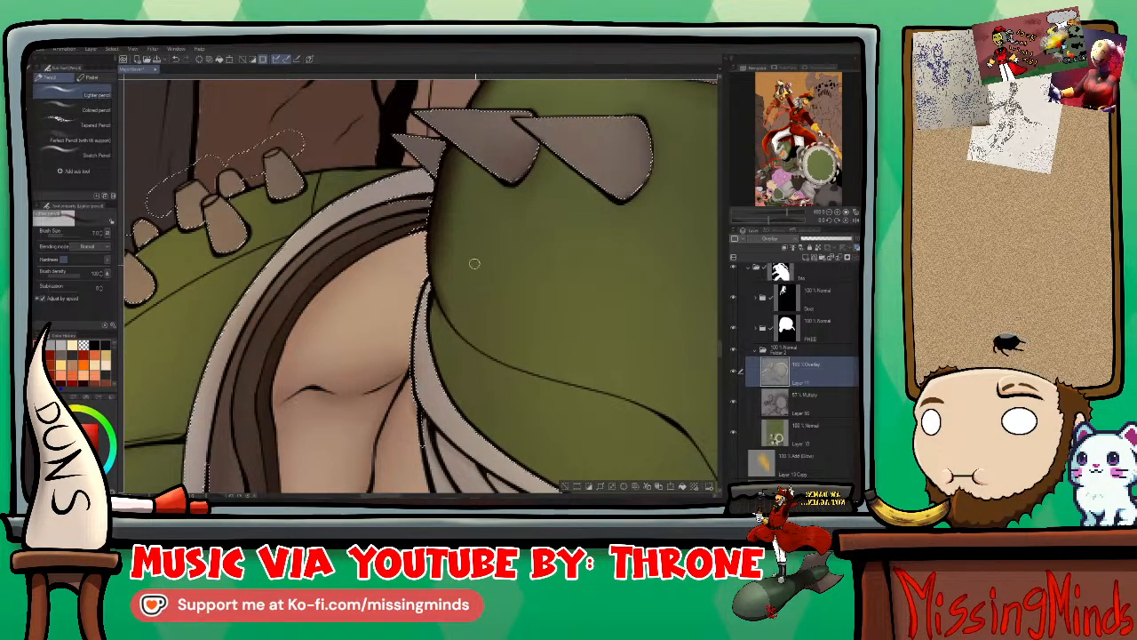
{"action": "left_click_drag", "start_coordinate": [558, 322], "coordinate": [433, 309]}
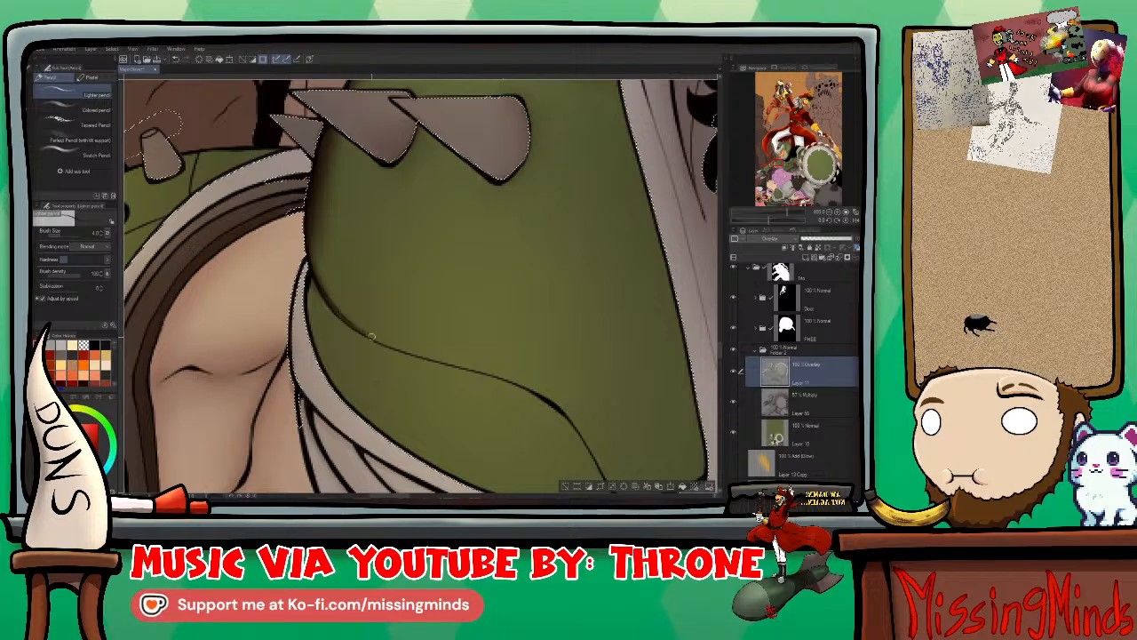
{"action": "left_click_drag", "start_coordinate": [371, 337], "coordinate": [405, 347]}
{"action": "left_click_drag", "start_coordinate": [581, 334], "coordinate": [526, 226]}
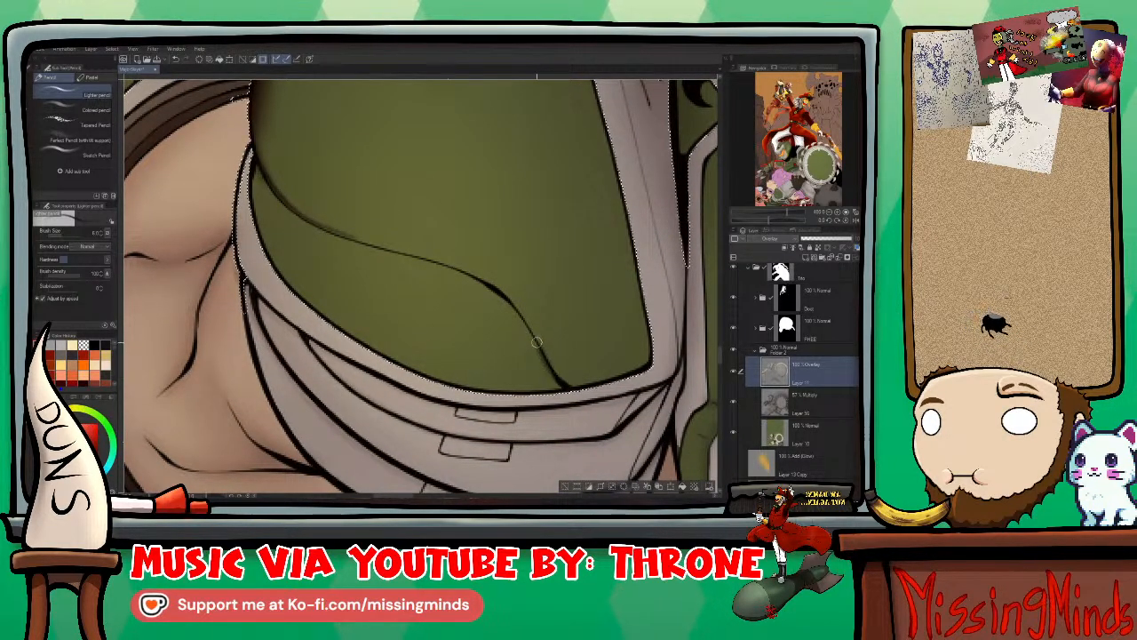
{"action": "mouse_move", "coordinate": [536, 341]}
{"action": "left_mouse_down"}
{"action": "mouse_move", "coordinate": [485, 281]}
{"action": "mouse_move", "coordinate": [290, 208]}
{"action": "left_mouse_up"}
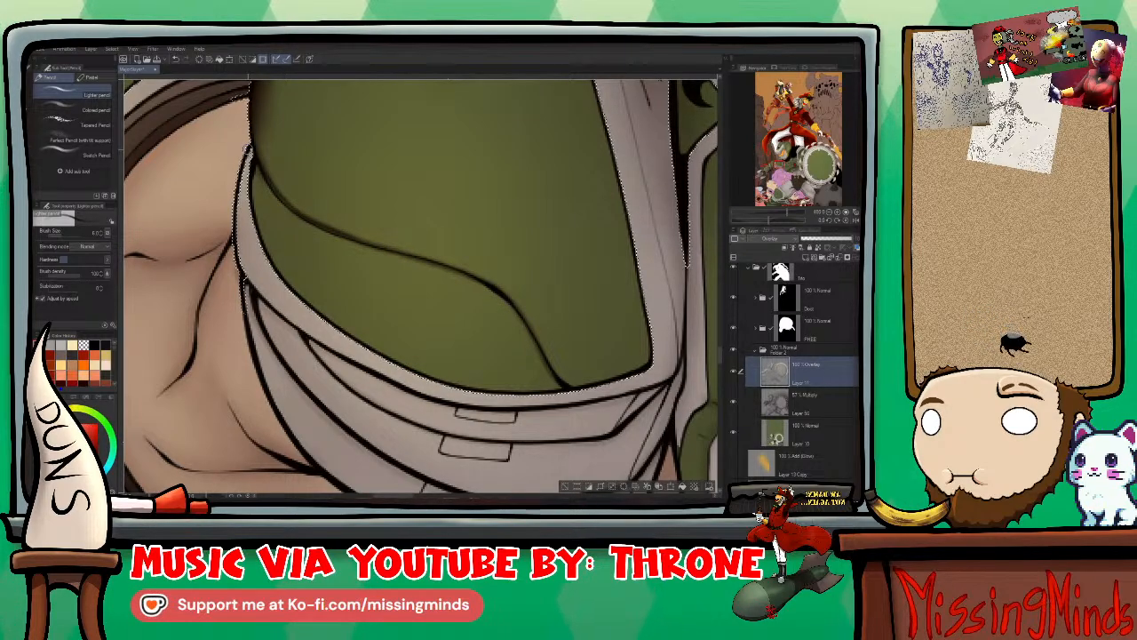
Step: Soften the shadow along the curved crease with Blend, using a slightly smaller brush for the second pass
{"action": "key", "text": "j"}
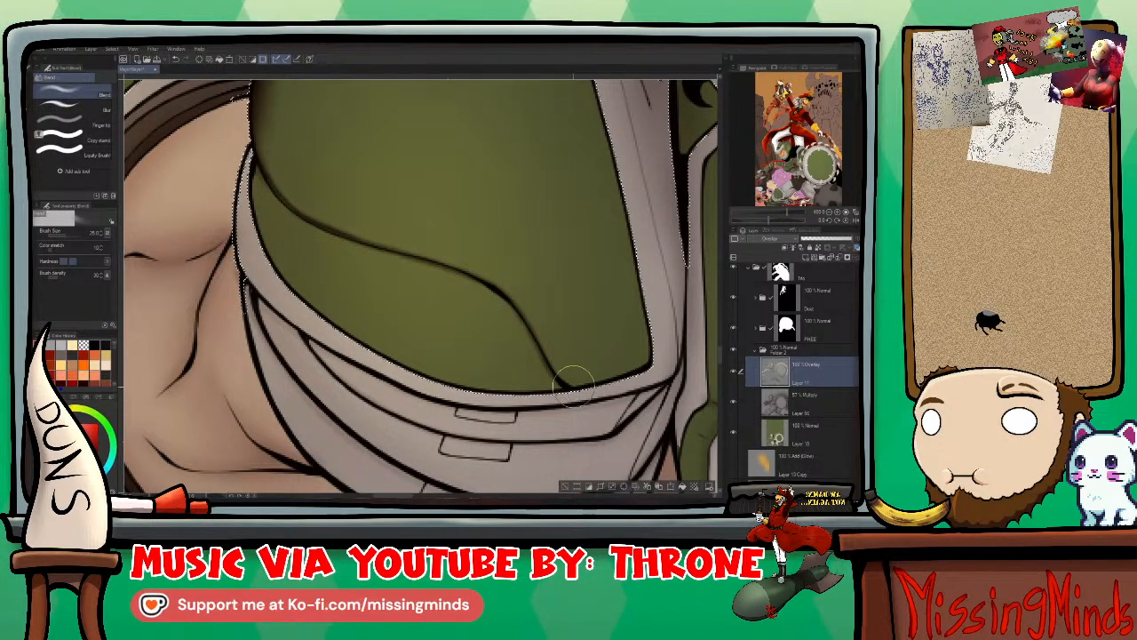
{"action": "mouse_move", "coordinate": [573, 384]}
{"action": "left_mouse_down"}
{"action": "mouse_move", "coordinate": [527, 358]}
{"action": "mouse_move", "coordinate": [500, 300]}
{"action": "mouse_move", "coordinate": [414, 249]}
{"action": "mouse_move", "coordinate": [318, 220]}
{"action": "mouse_move", "coordinate": [267, 129]}
{"action": "left_mouse_up"}
{"action": "key", "text": "bracketleft"}
{"action": "mouse_move", "coordinate": [563, 375]}
{"action": "left_mouse_down"}
{"action": "mouse_move", "coordinate": [517, 299]}
{"action": "mouse_move", "coordinate": [380, 242]}
{"action": "left_mouse_up"}
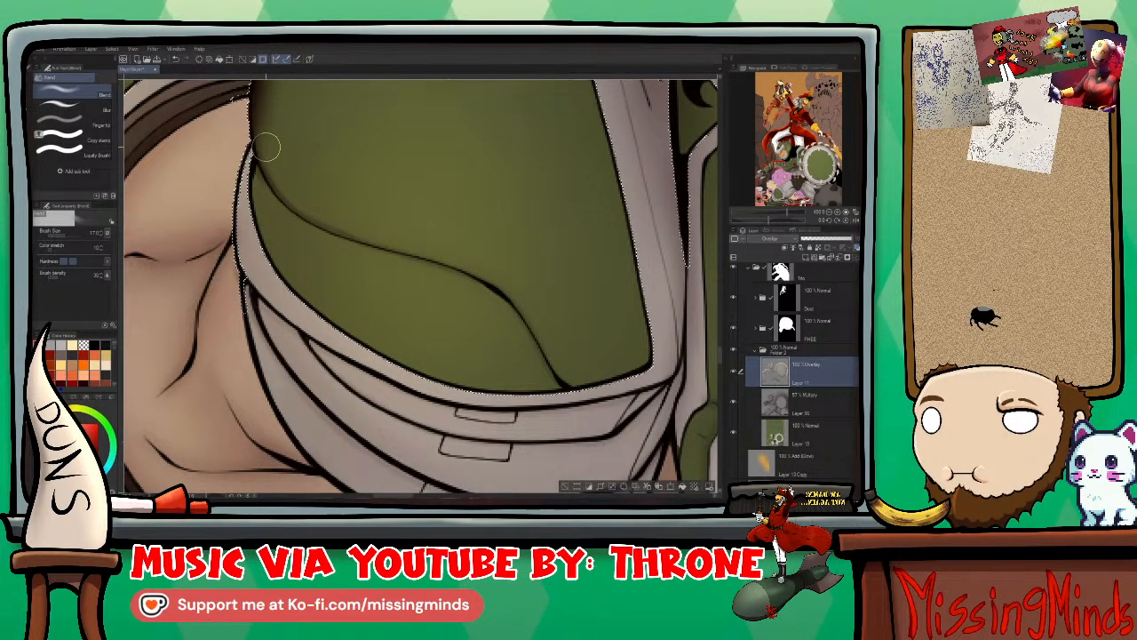
{"action": "mouse_move", "coordinate": [477, 241]}
{"action": "left_mouse_down"}
{"action": "mouse_move", "coordinate": [454, 258]}
{"action": "mouse_move", "coordinate": [391, 245]}
{"action": "mouse_move", "coordinate": [305, 200]}
{"action": "mouse_move", "coordinate": [298, 173]}
{"action": "left_mouse_up"}
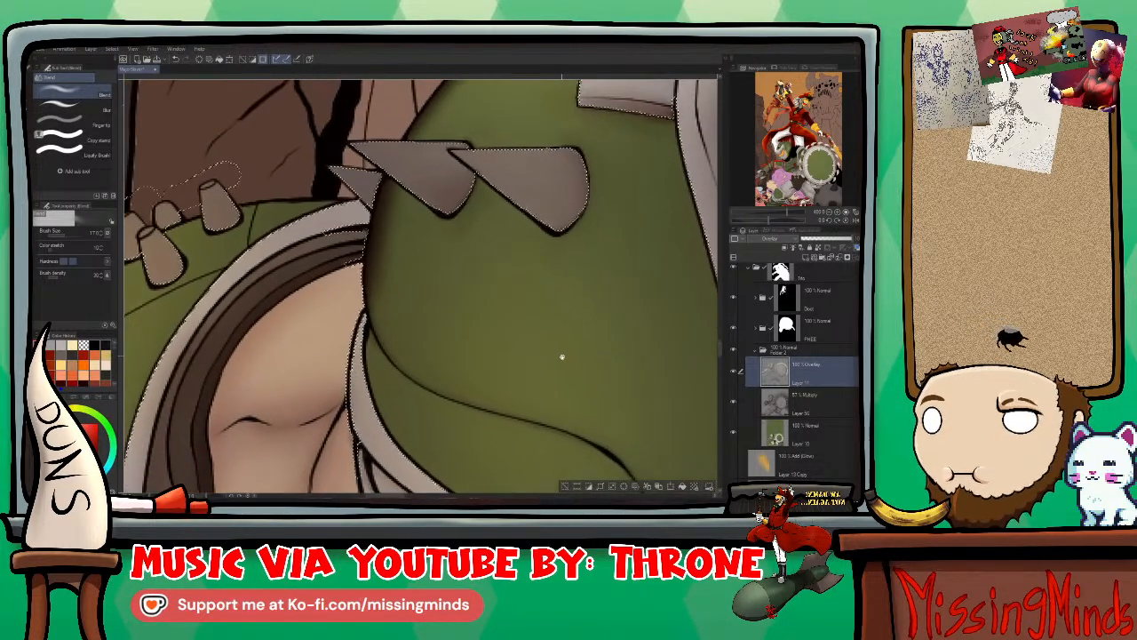
Step: Blend the shadows along the outer edge and across the green shoulder armour with progressively larger brush sizes
{"action": "key", "text": "bracketright"}
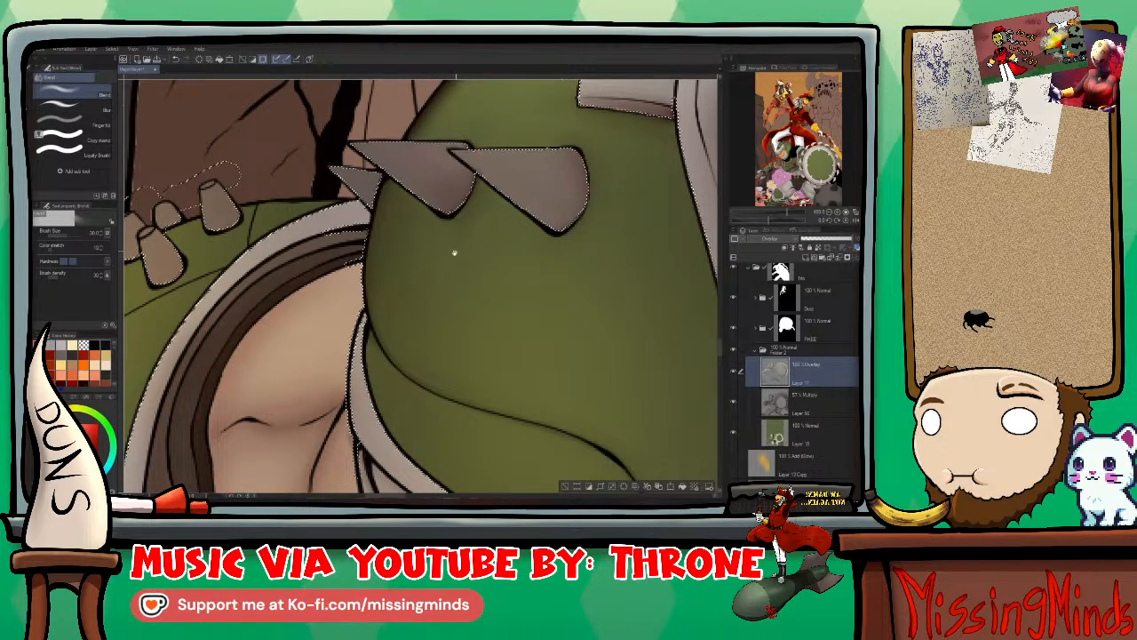
{"action": "left_click_drag", "start_coordinate": [452, 146], "coordinate": [425, 288]}
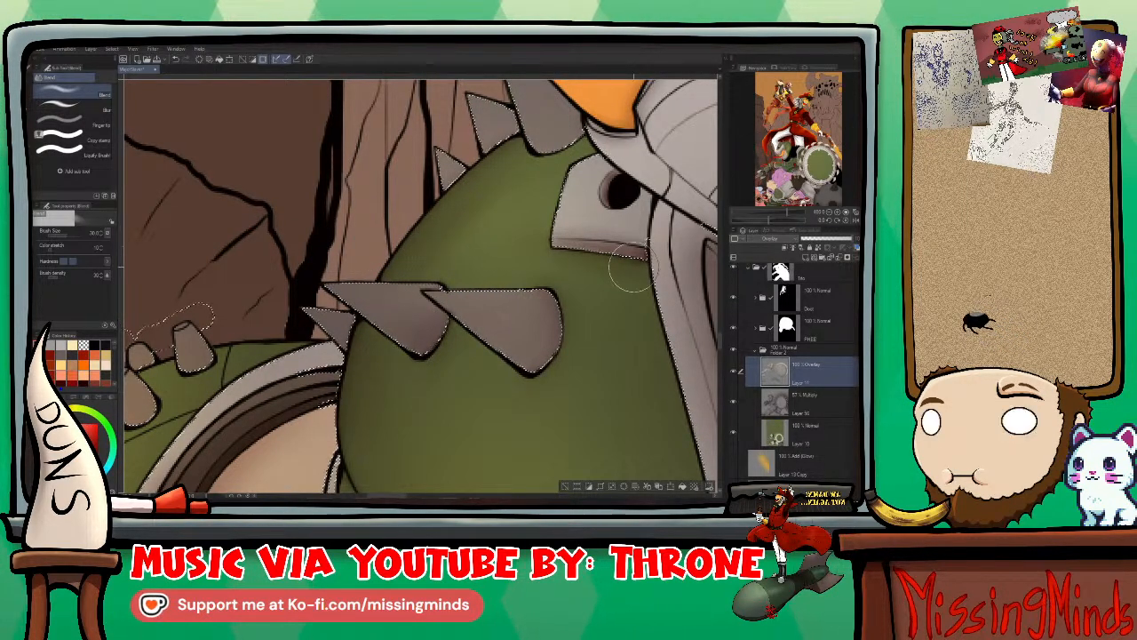
{"action": "scroll", "coordinate": [582, 238], "scroll_direction": "down", "scroll_amount": 2}
{"action": "scroll", "coordinate": [582, 238], "scroll_direction": "down", "scroll_amount": 2}
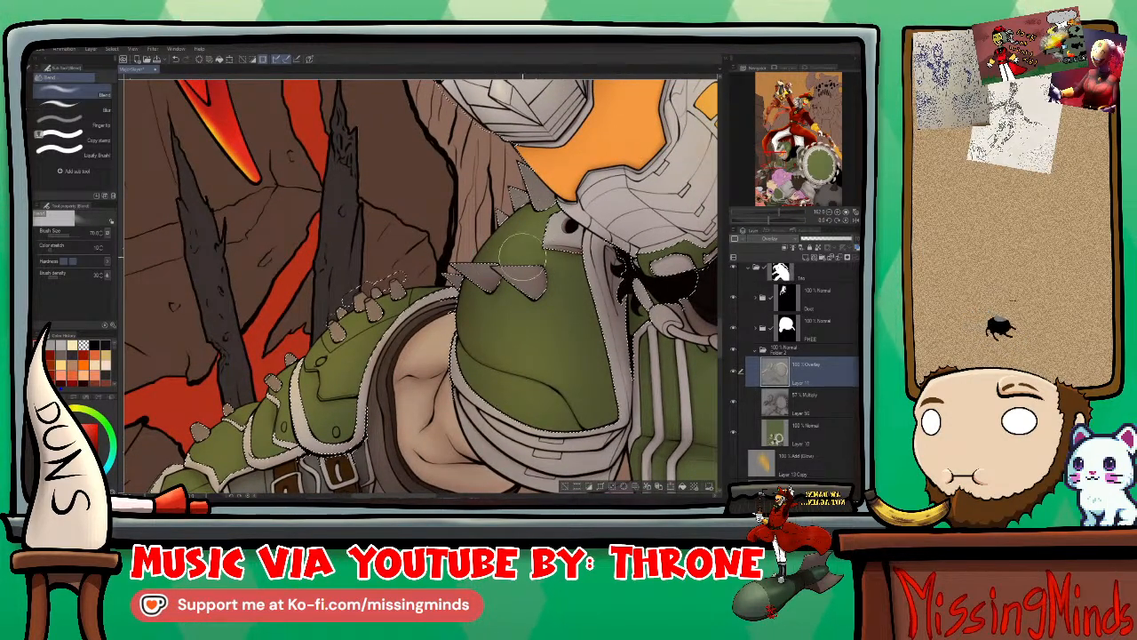
{"action": "scroll", "coordinate": [560, 271], "scroll_direction": "up", "scroll_amount": 1}
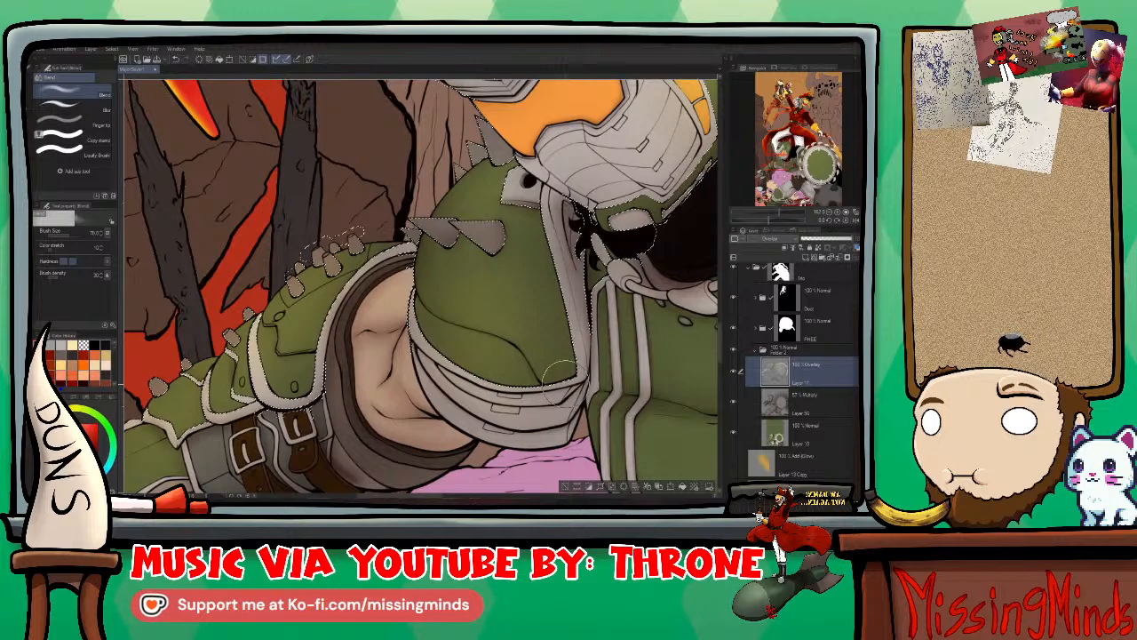
Step: Sample a light colour from the pale trim below the shoulder and brighten the green shoulder armour with the Lighter pencil
{"action": "key", "text": "p"}
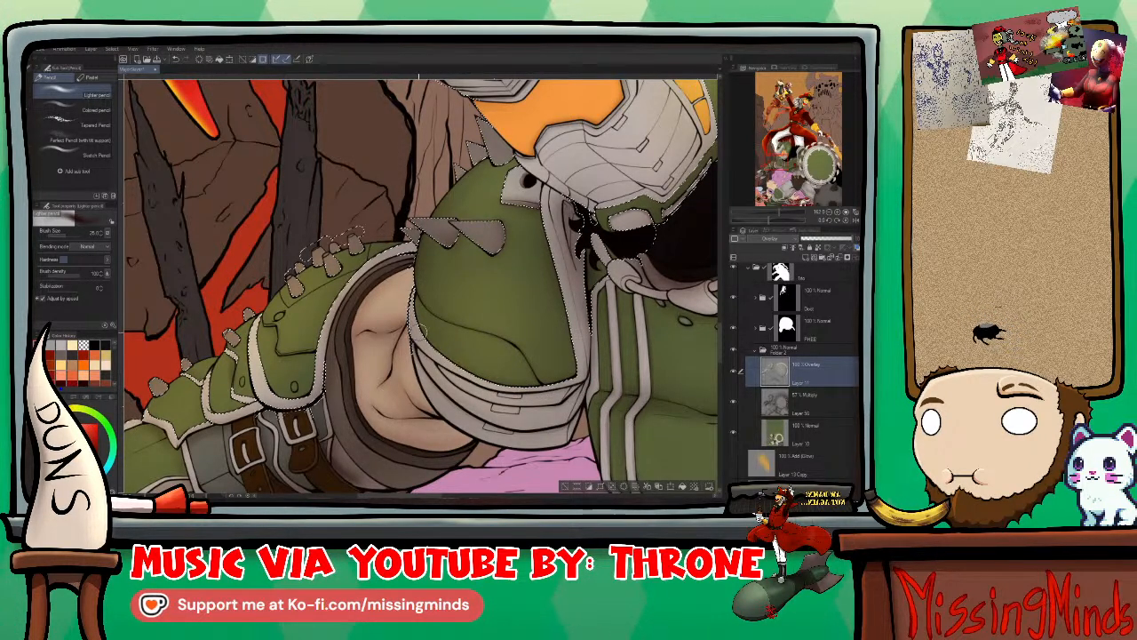
{"action": "left_click", "coordinate": [529, 444], "text": "alt"}
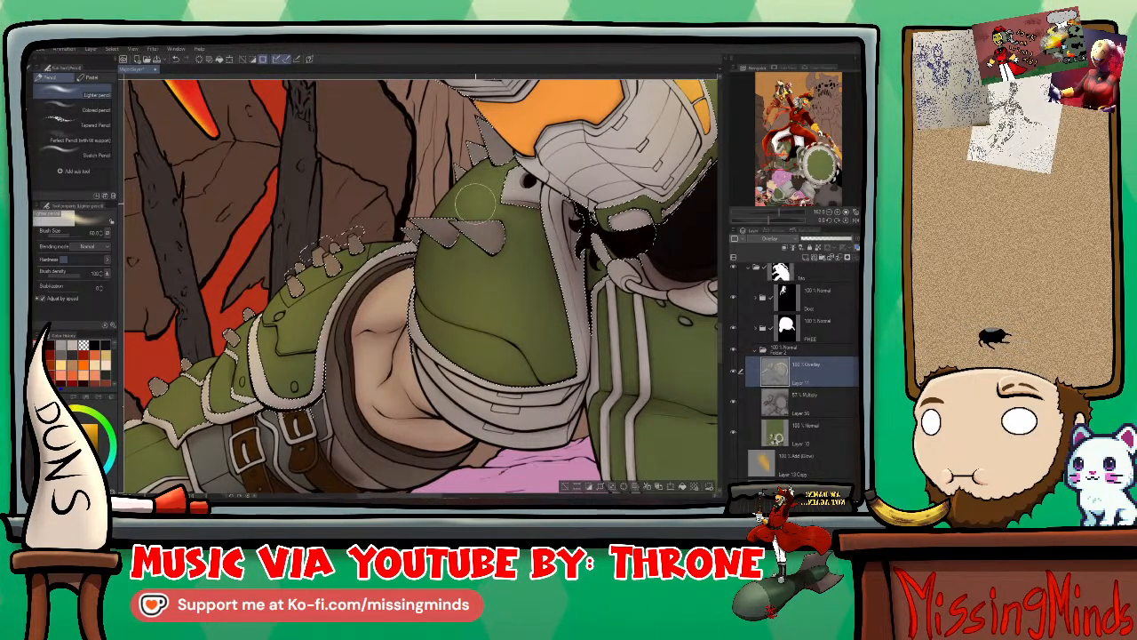
{"action": "key", "text": "bracketright"}
{"action": "key", "text": "bracketright"}
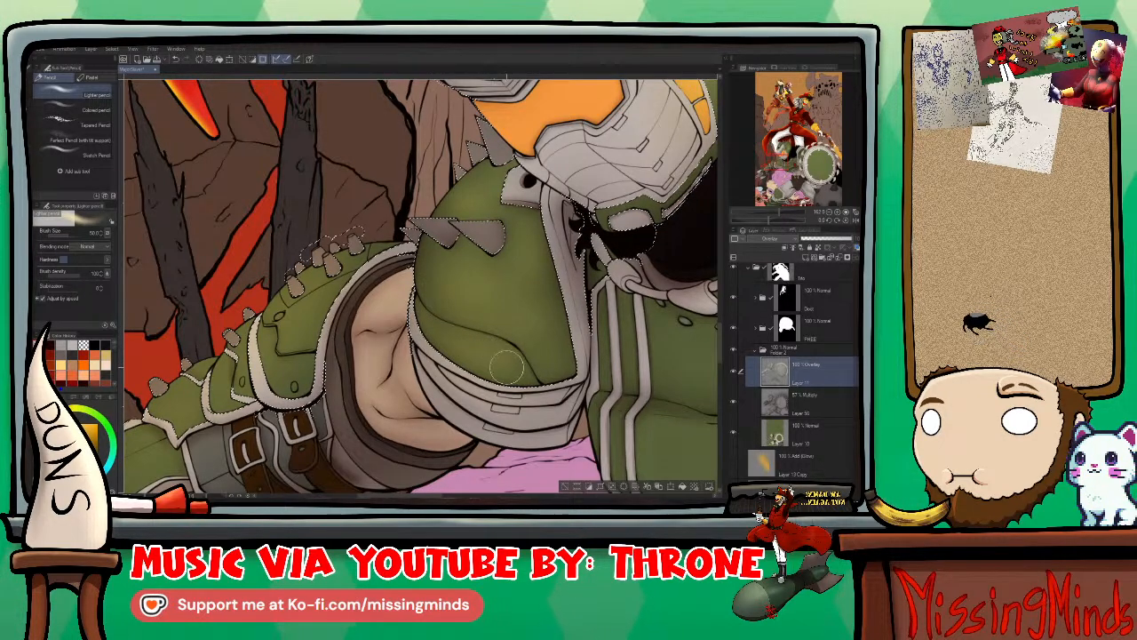
{"action": "key", "text": "bracketleft"}
{"action": "key", "text": "bracketleft"}
{"action": "key", "text": "bracketleft"}
{"action": "key", "text": "bracketleft"}
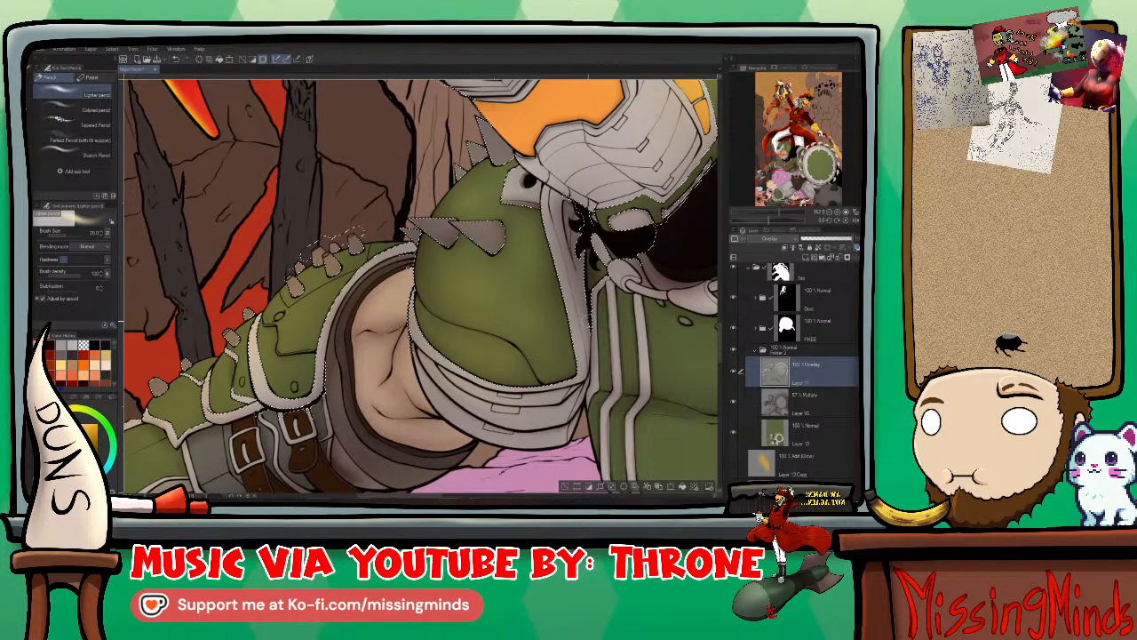
Step: Switch back to dark red and refine the selection with the Lasso where the shoulder armour meets the bare midriff and pale trim
{"action": "left_click_drag", "start_coordinate": [543, 312], "coordinate": [587, 338]}
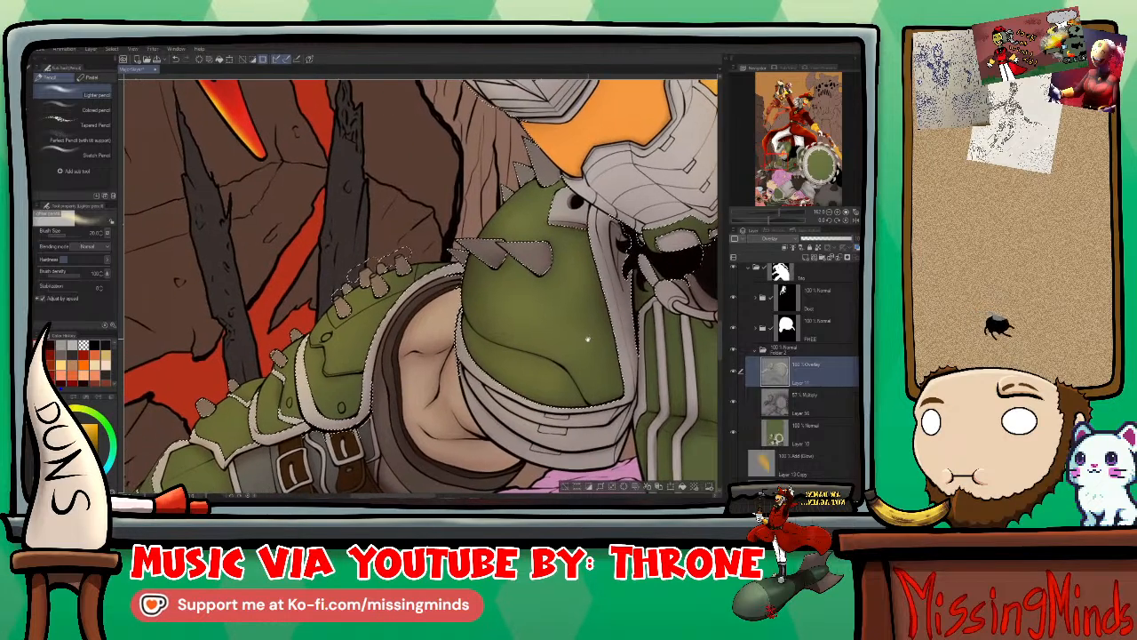
{"action": "left_click_drag", "start_coordinate": [514, 335], "coordinate": [612, 257]}
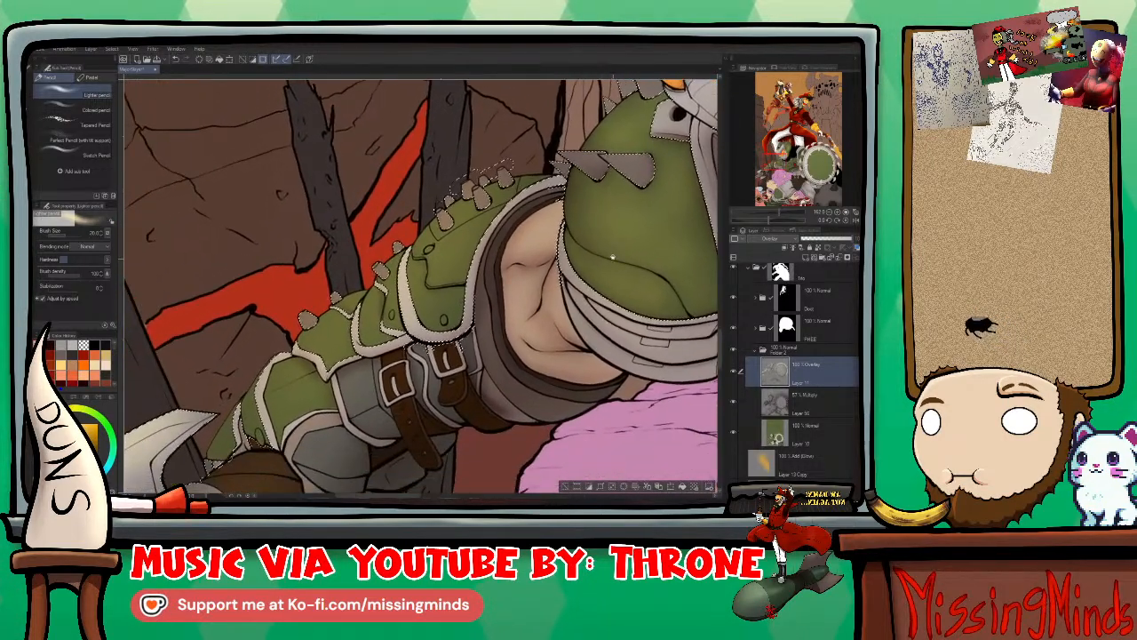
{"action": "key", "text": "x"}
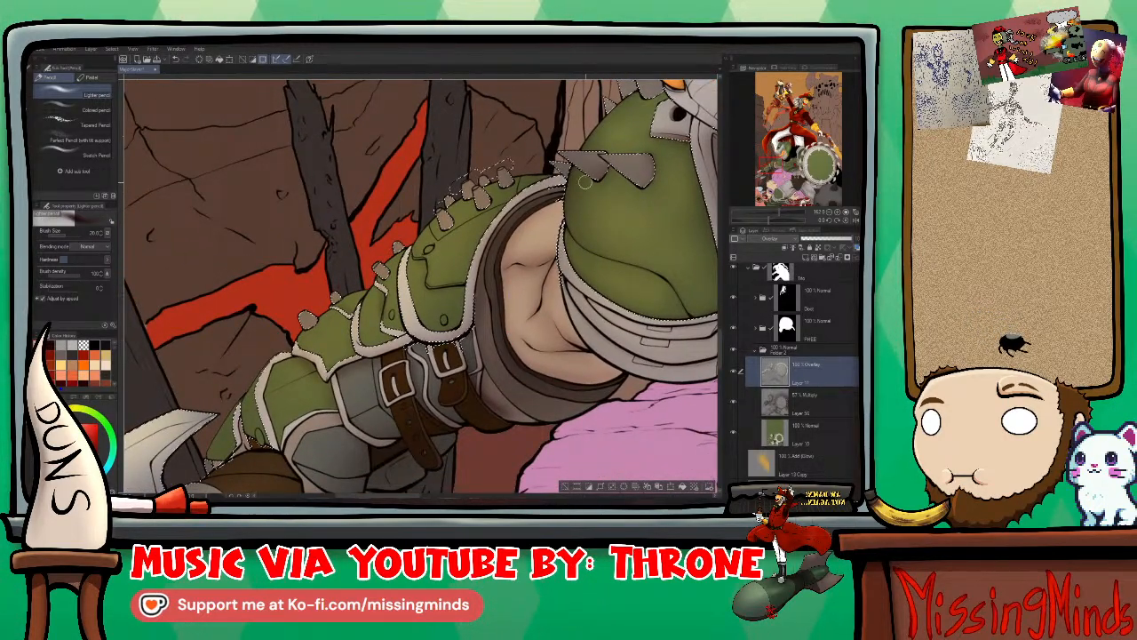
{"action": "scroll", "coordinate": [603, 205], "scroll_direction": "up", "scroll_amount": 3}
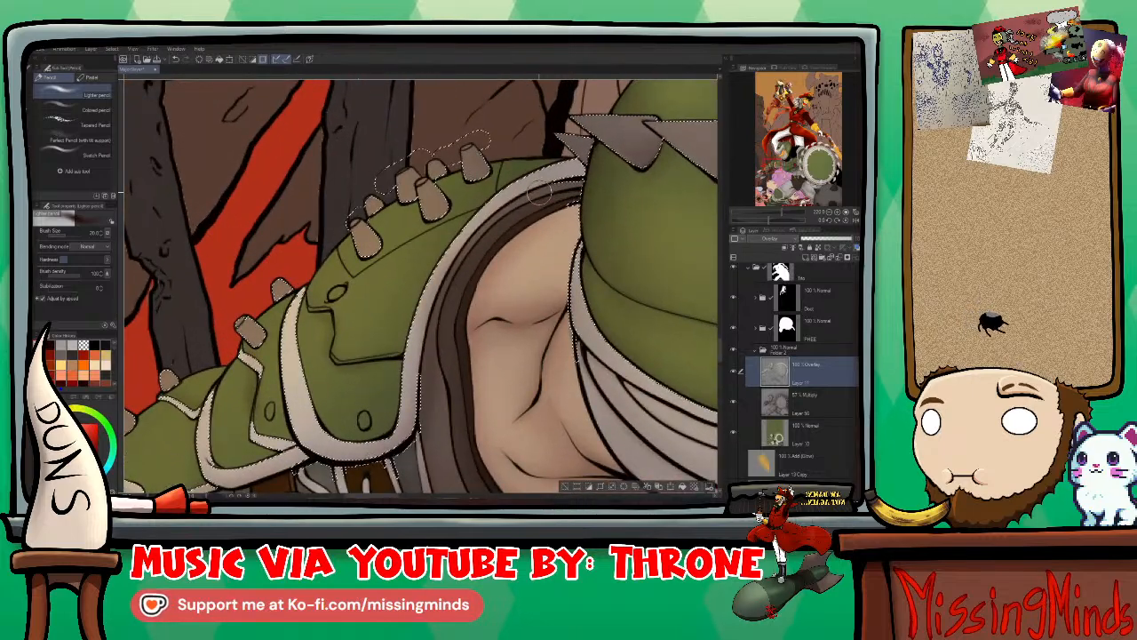
{"action": "key", "text": "p"}
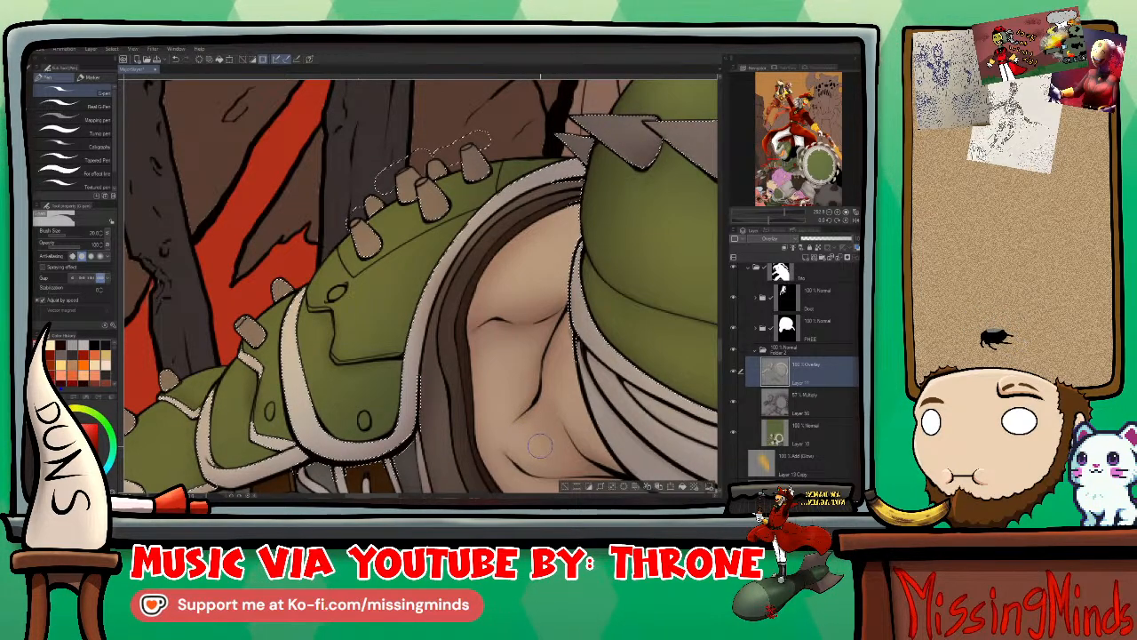
{"action": "key", "text": "m"}
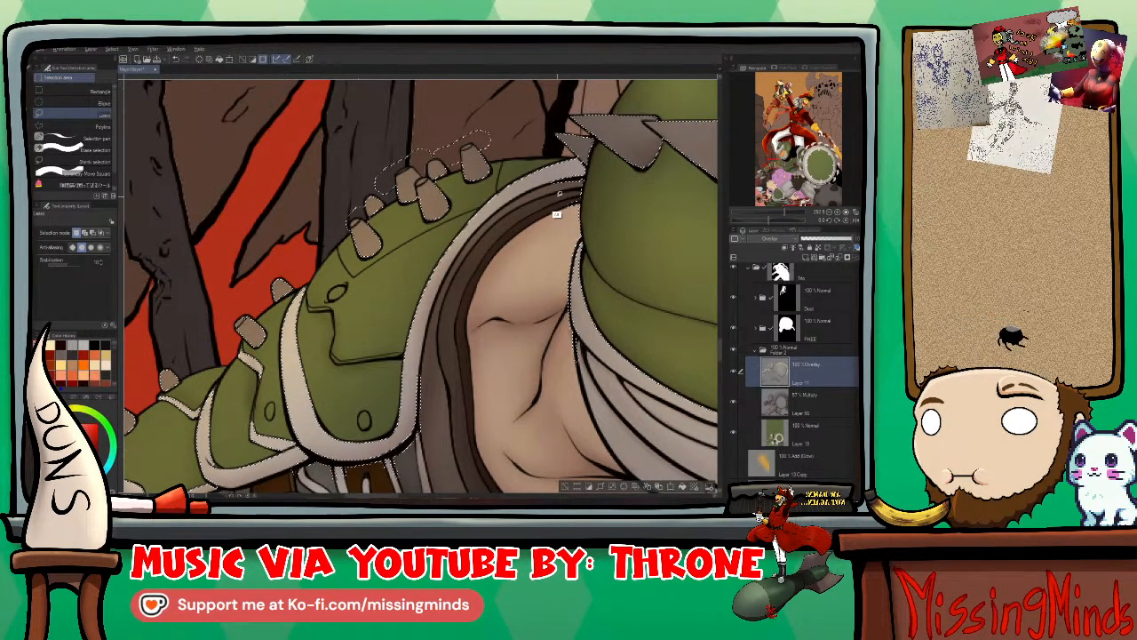
{"action": "left_click_drag", "start_coordinate": [581, 183], "coordinate": [582, 217]}
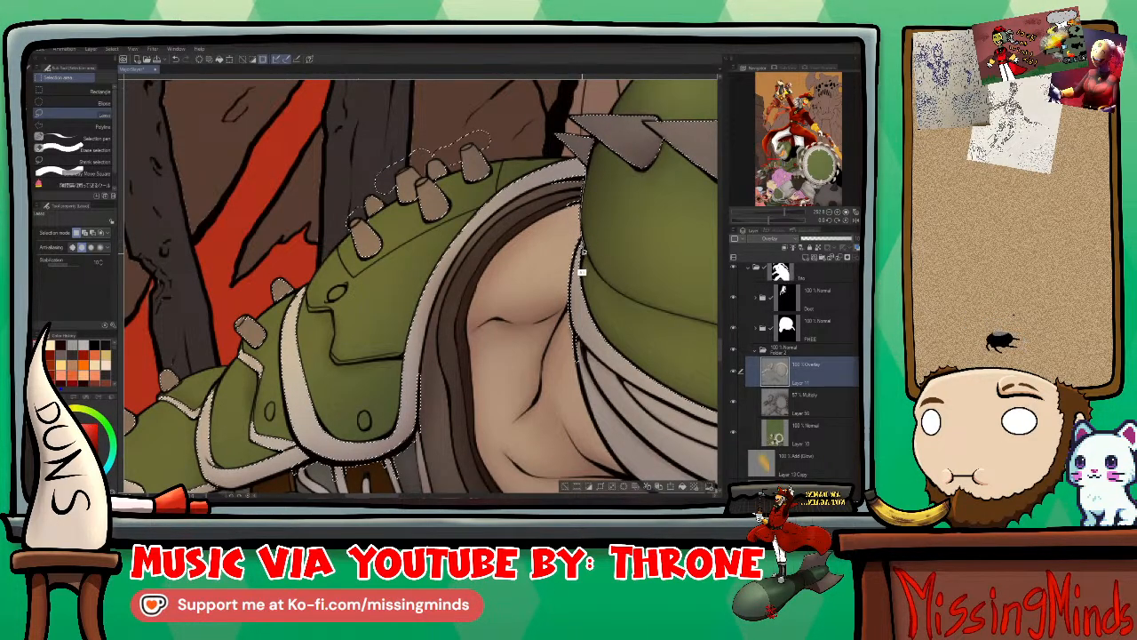
{"action": "left_click_drag", "start_coordinate": [544, 341], "coordinate": [574, 79]}
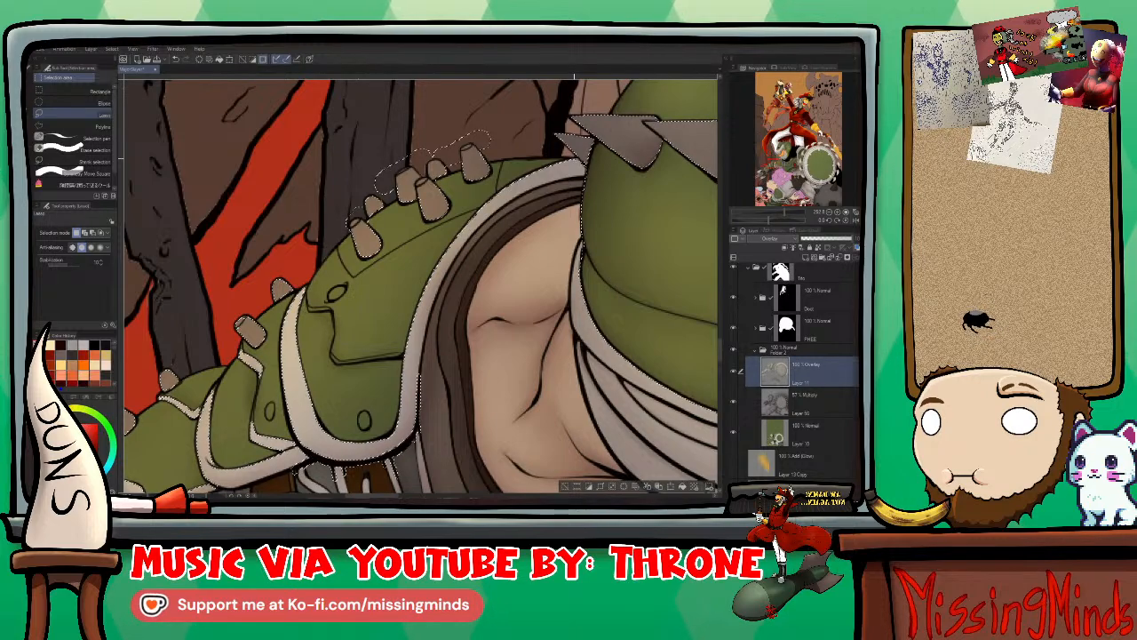
{"action": "key", "text": "p"}
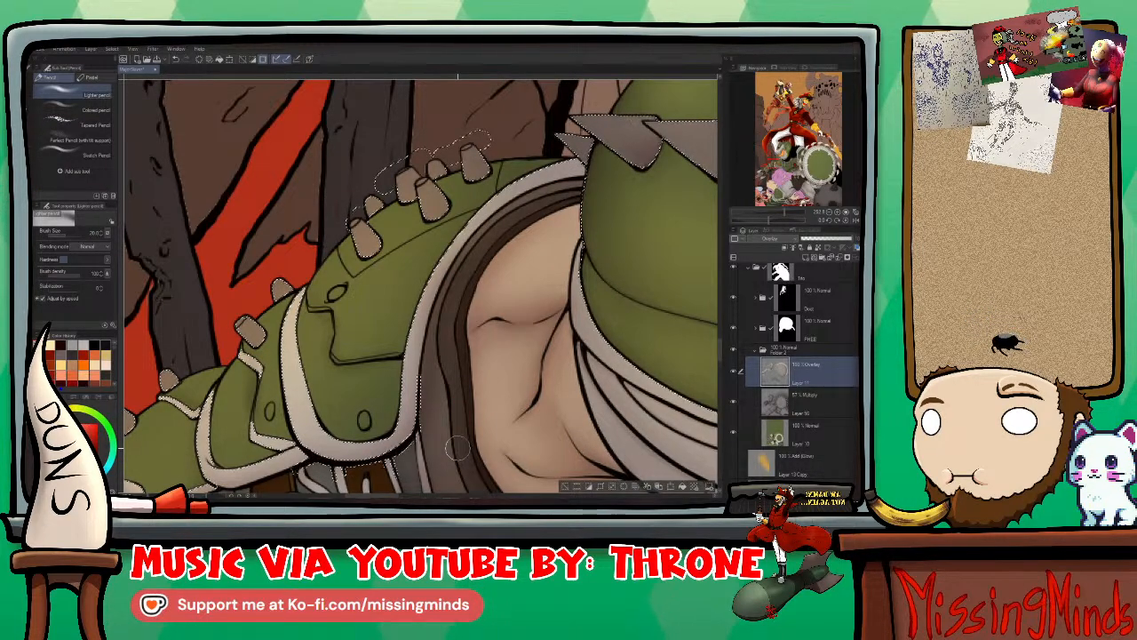
Step: Deepen the shading on the large shoulder plate with the Lighter pencil, finishing around its notch and rivets with a finer brush
{"action": "key", "text": "bracketright"}
{"action": "key", "text": "bracketright"}
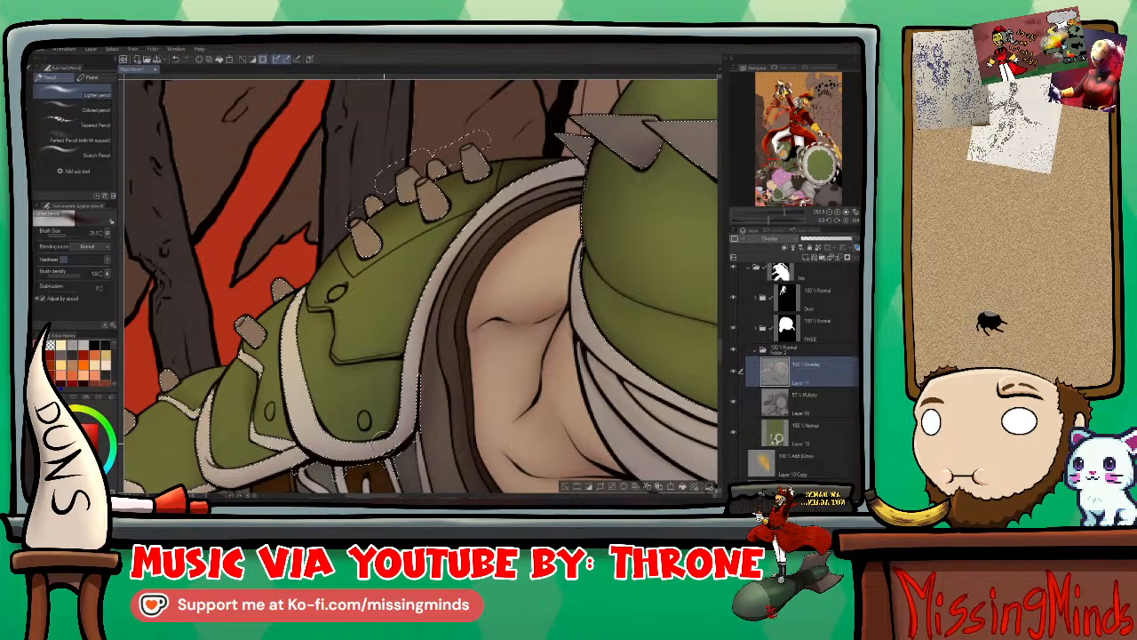
{"action": "key", "text": "bracketleft"}
{"action": "key", "text": "bracketleft"}
{"action": "key", "text": "bracketleft"}
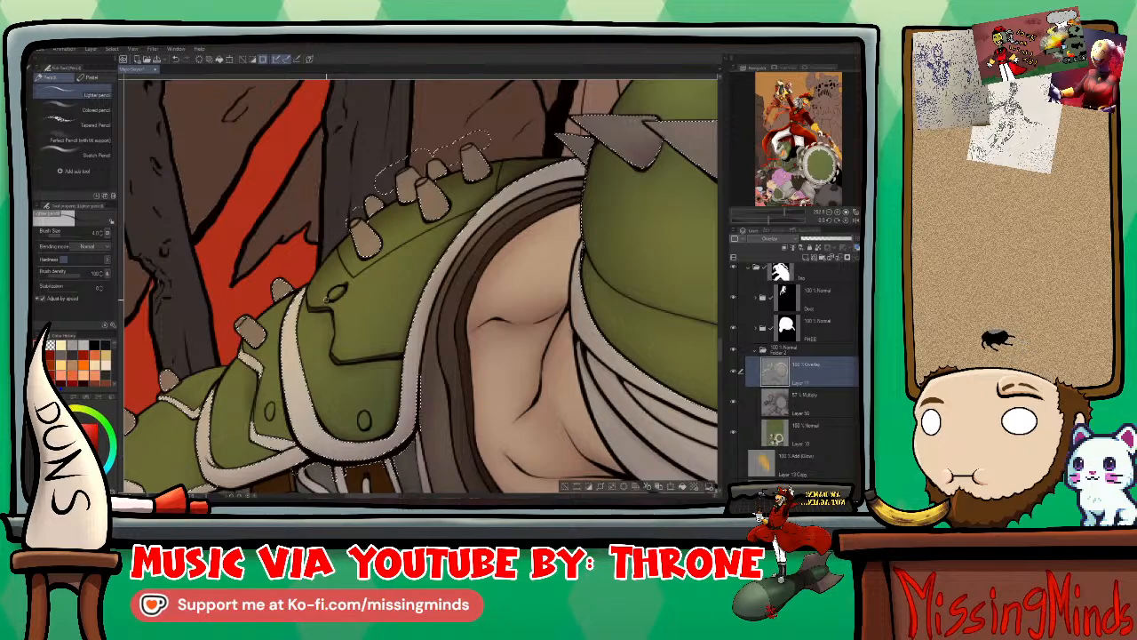
Step: Darken the thin seam line below the shoulder spikes with a very small Lighter pencil brush
{"action": "left_click_drag", "start_coordinate": [399, 241], "coordinate": [399, 325]}
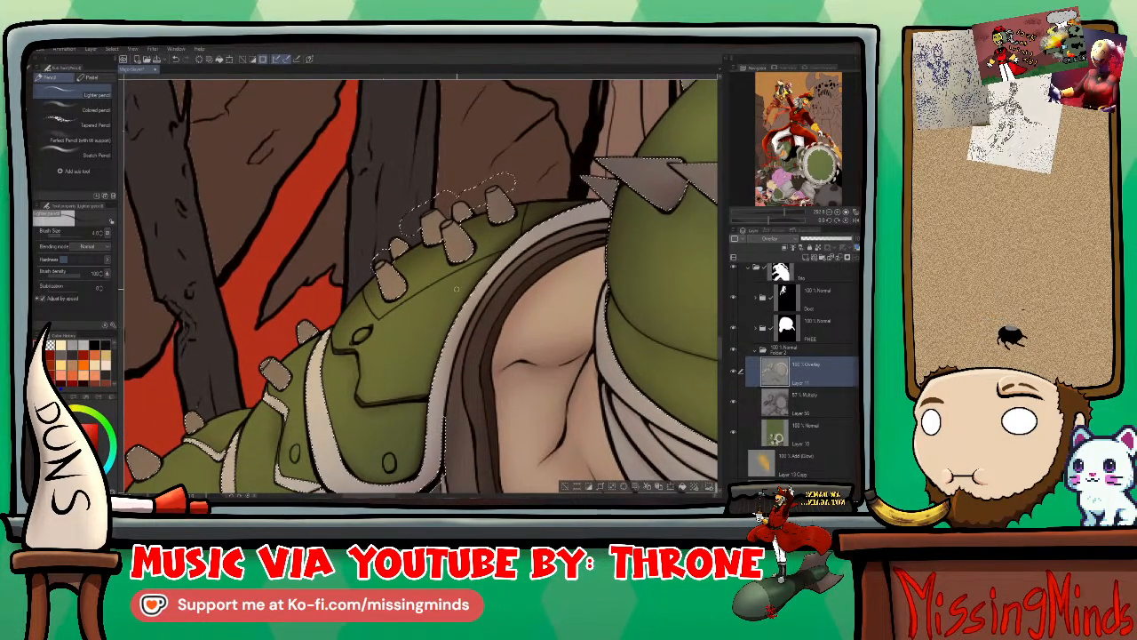
{"action": "key", "text": "bracketleft"}
{"action": "key", "text": "bracketleft"}
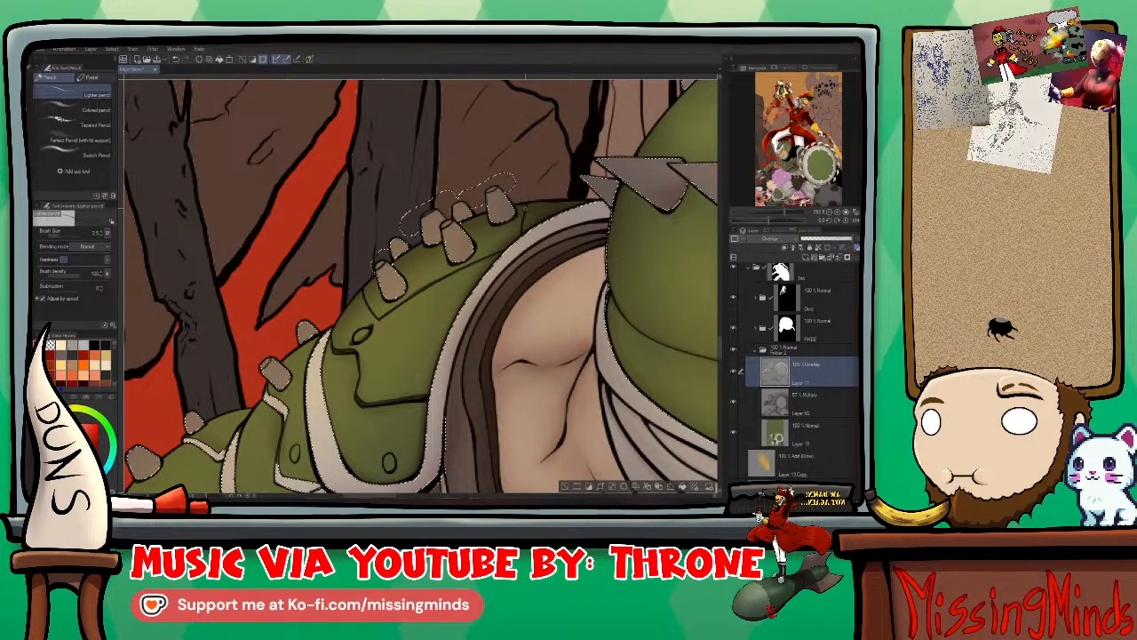
{"action": "left_click_drag", "start_coordinate": [532, 360], "coordinate": [565, 334]}
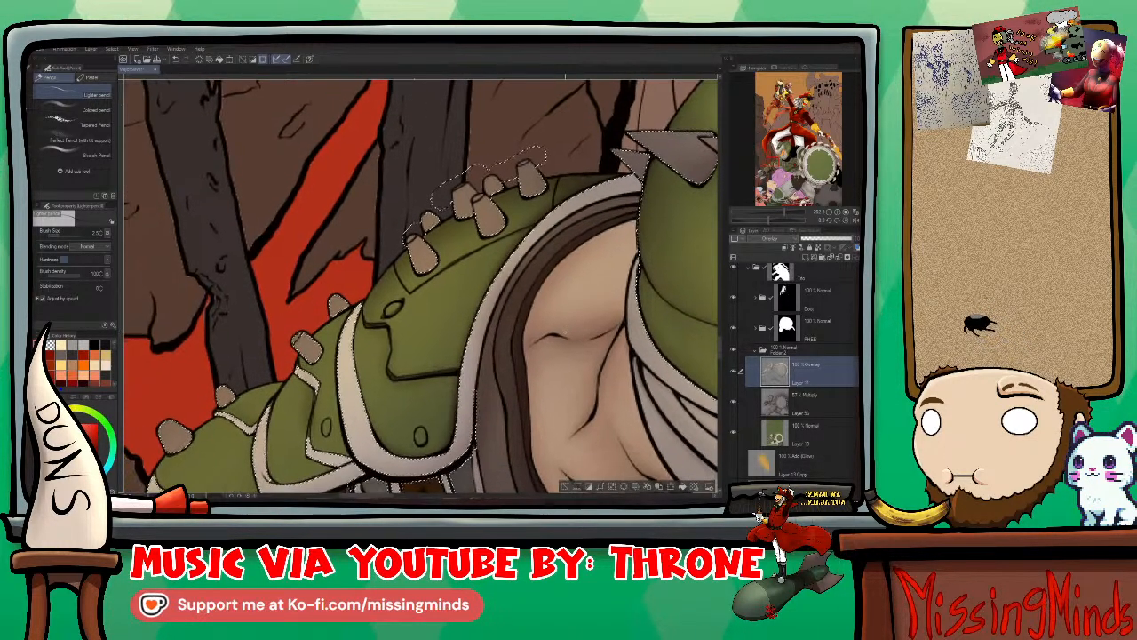
Step: Shade the upper shoulder armour around the spikes with progressively larger Lighter pencil sizes
{"action": "key", "text": "bracketright"}
{"action": "key", "text": "bracketright"}
{"action": "key", "text": "bracketright"}
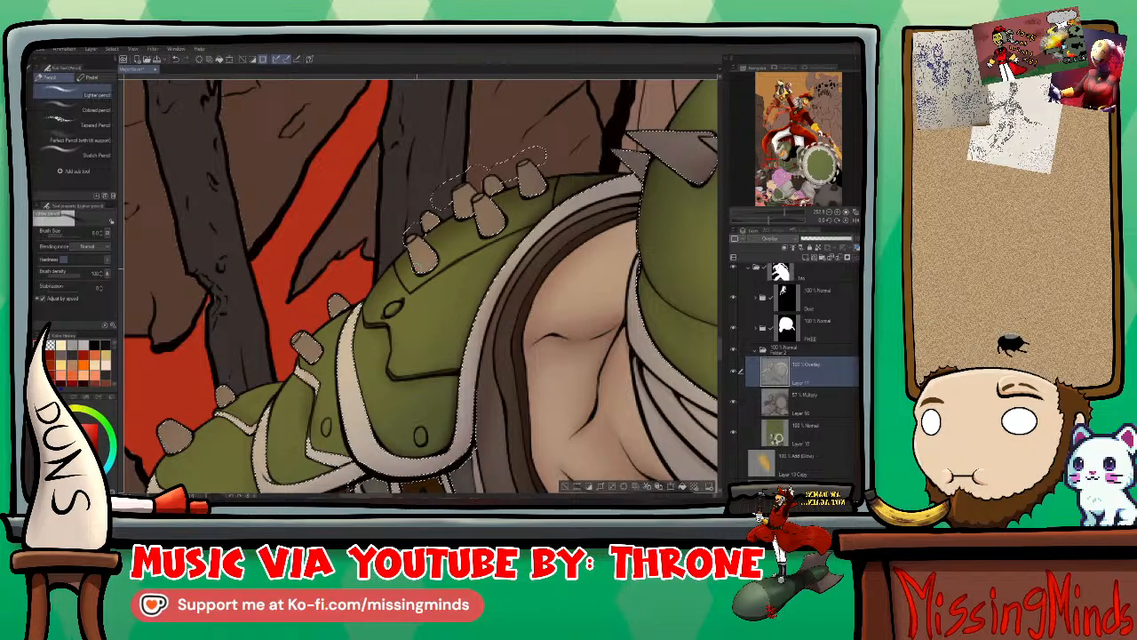
{"action": "key", "text": "bracketright"}
{"action": "key", "text": "bracketright"}
{"action": "key", "text": "bracketright"}
{"action": "key", "text": "bracketright"}
{"action": "key", "text": "bracketright"}
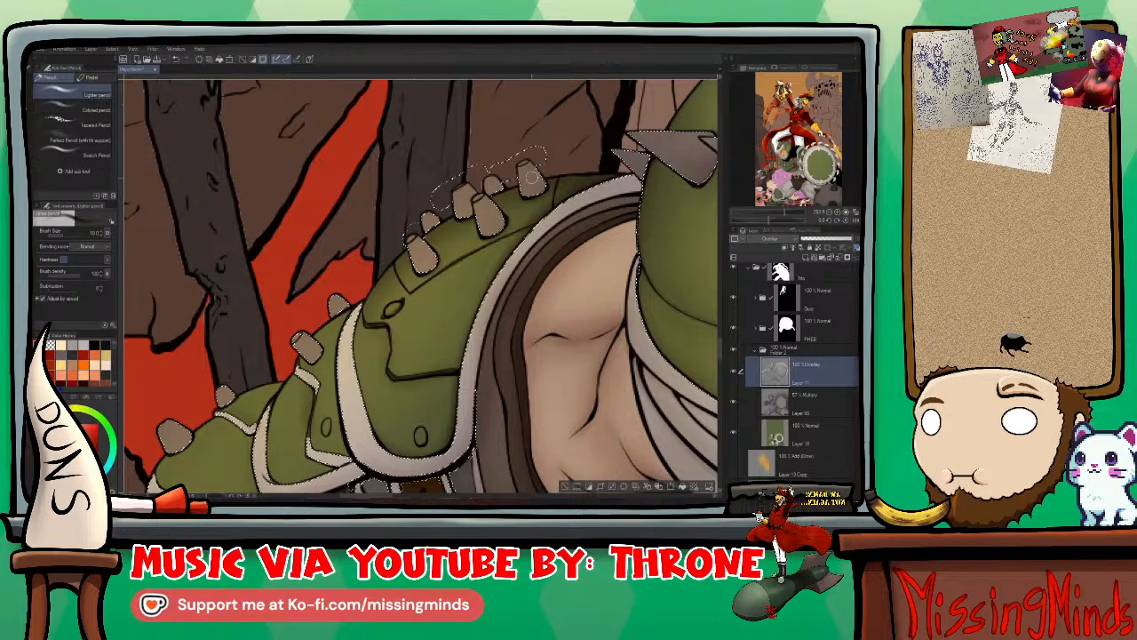
Step: Extend the dark red shading to the smaller overlapping plates above the belts with a larger Lighter pencil
{"action": "left_click_drag", "start_coordinate": [471, 359], "coordinate": [508, 248]}
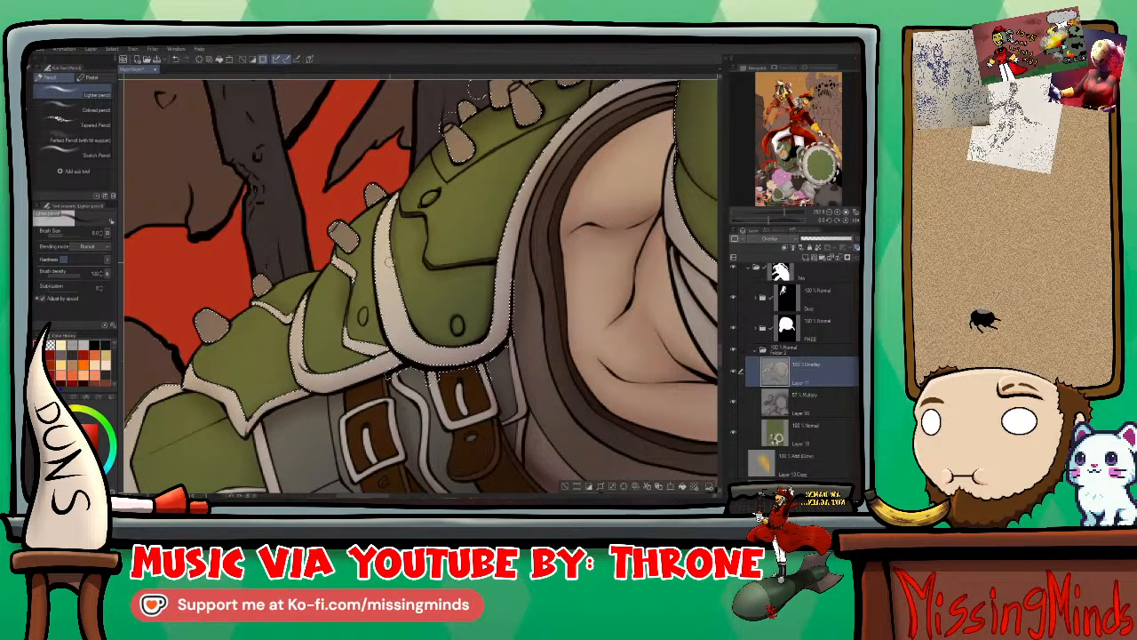
{"action": "key", "text": "bracketright"}
{"action": "key", "text": "bracketright"}
{"action": "key", "text": "bracketright"}
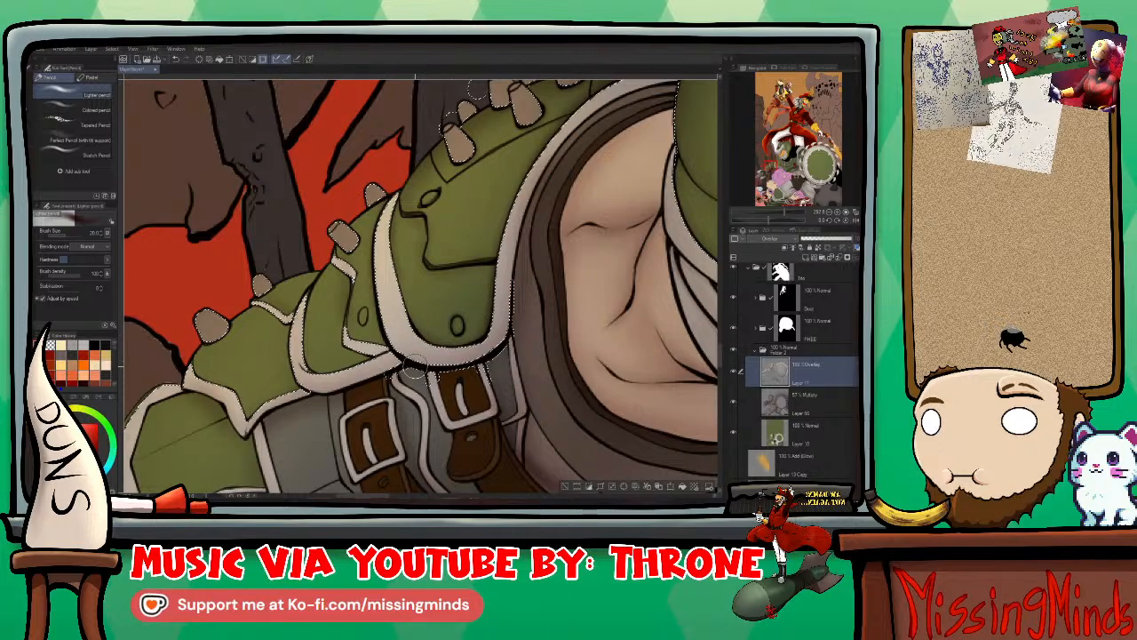
Step: On the base colour layer, sample the pale armour trim and touch up the flat colours with the pen while the shading is hidden
{"action": "left_click", "coordinate": [799, 431]}
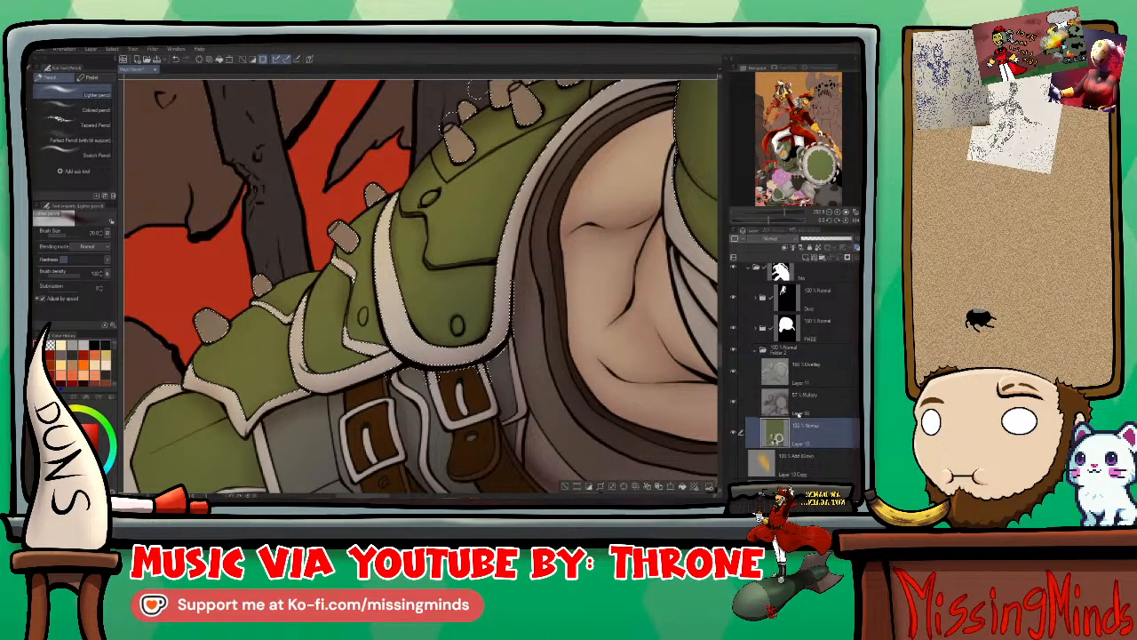
{"action": "left_click_drag", "start_coordinate": [734, 361], "coordinate": [734, 350]}
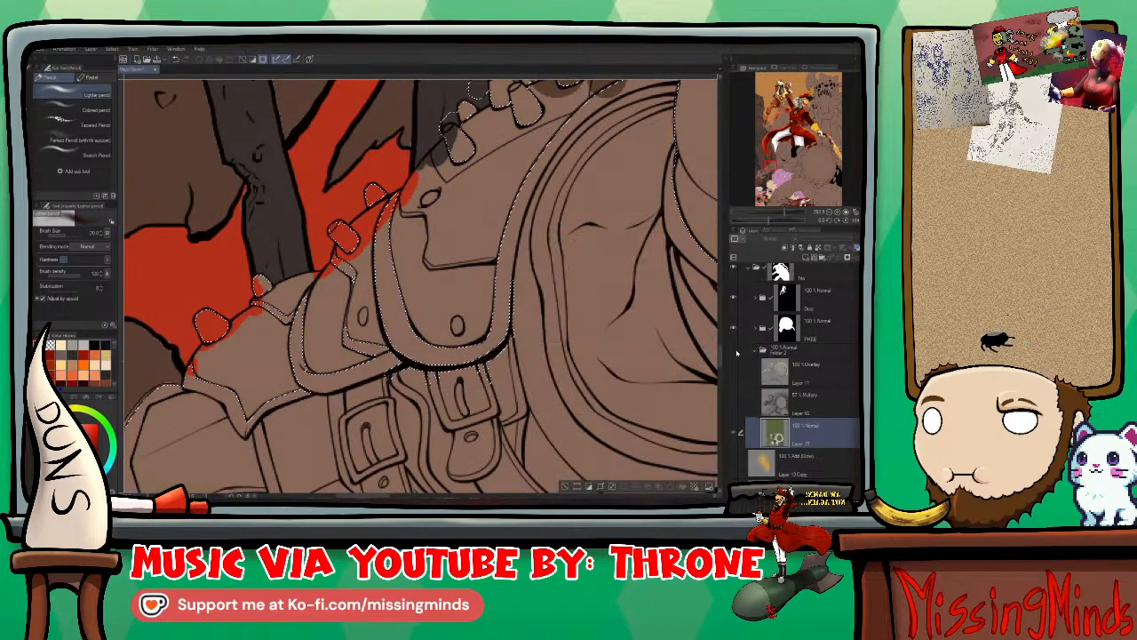
{"action": "left_click", "coordinate": [735, 350]}
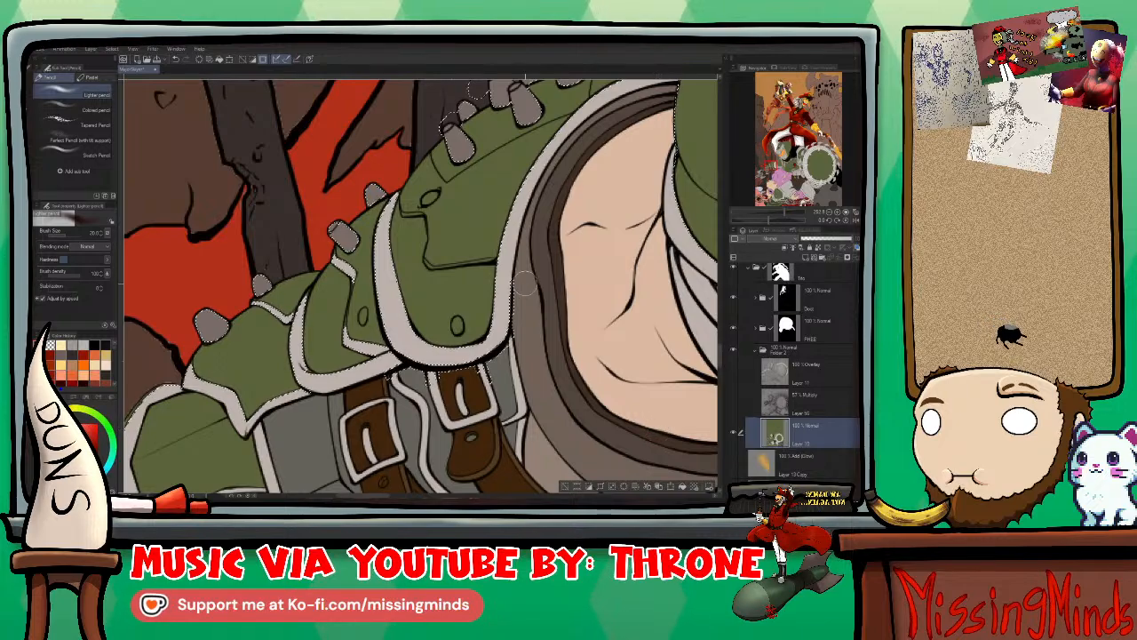
{"action": "key", "text": "p"}
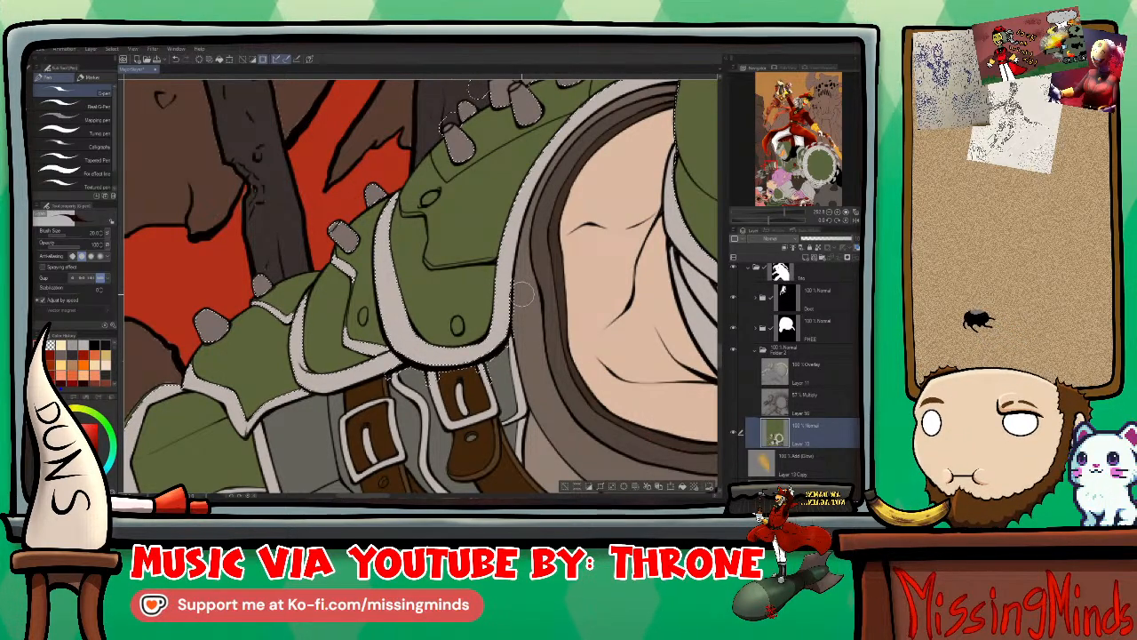
{"action": "right_click", "coordinate": [507, 253]}
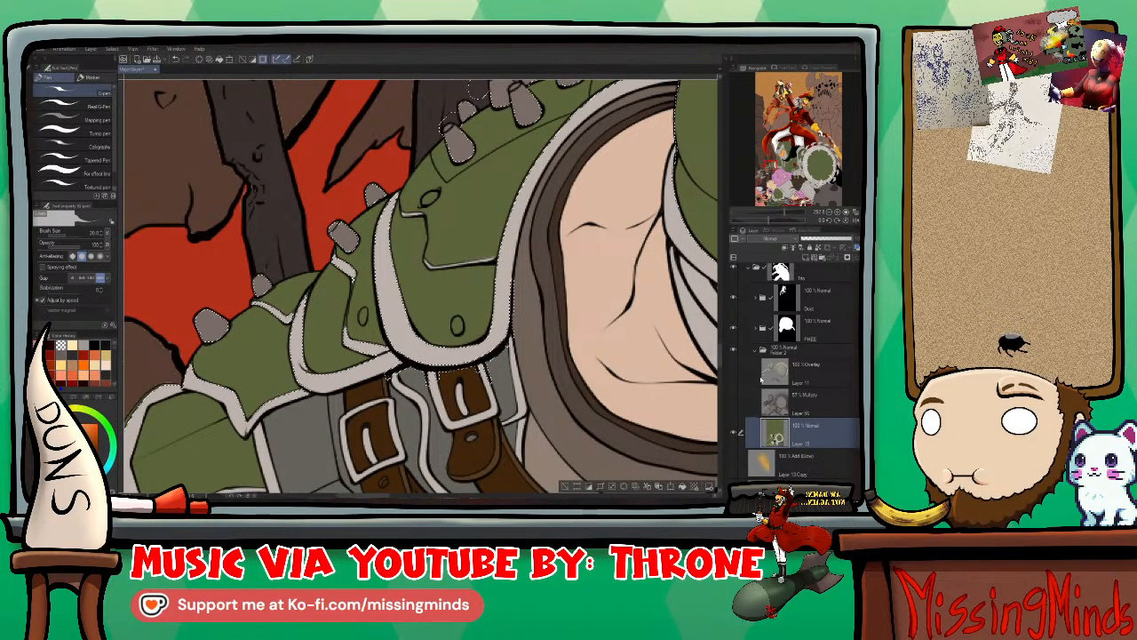
{"action": "left_click", "coordinate": [733, 371]}
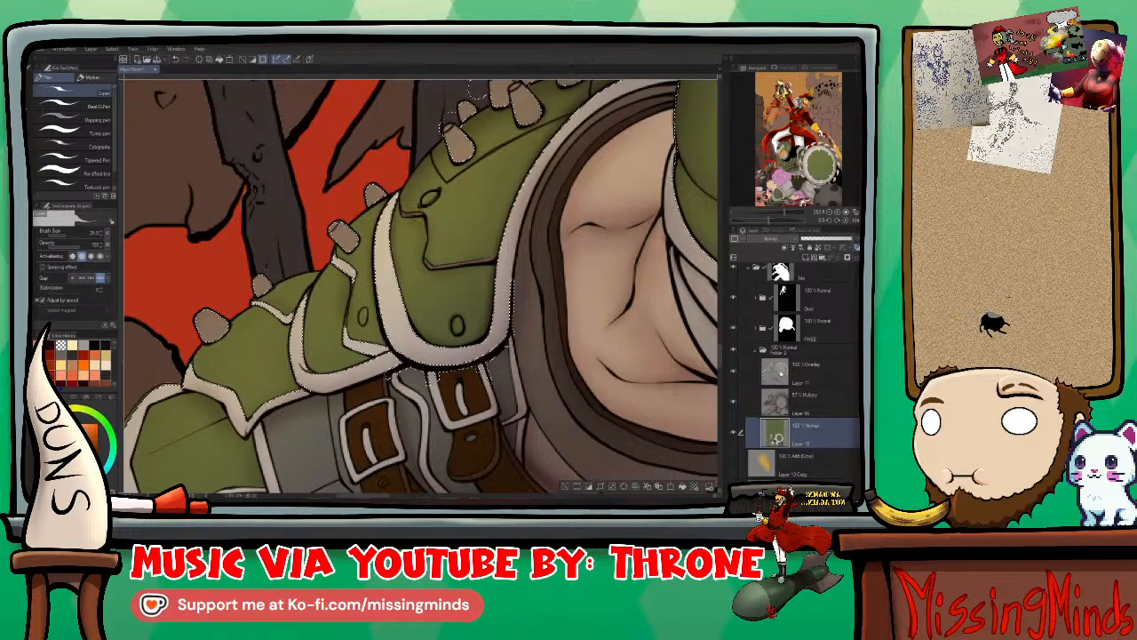
Step: Return to the Overlay layer, shade the notched shoulder plate with the Lighter pencil and soften the strokes with Blend
{"action": "left_click", "coordinate": [739, 371]}
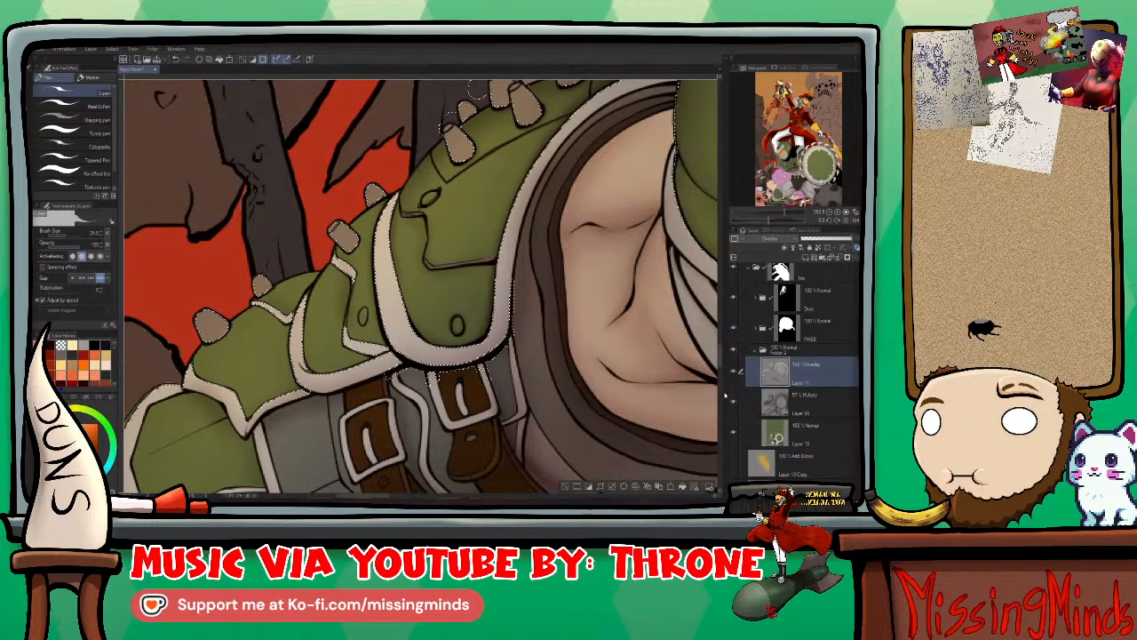
{"action": "key", "text": "p"}
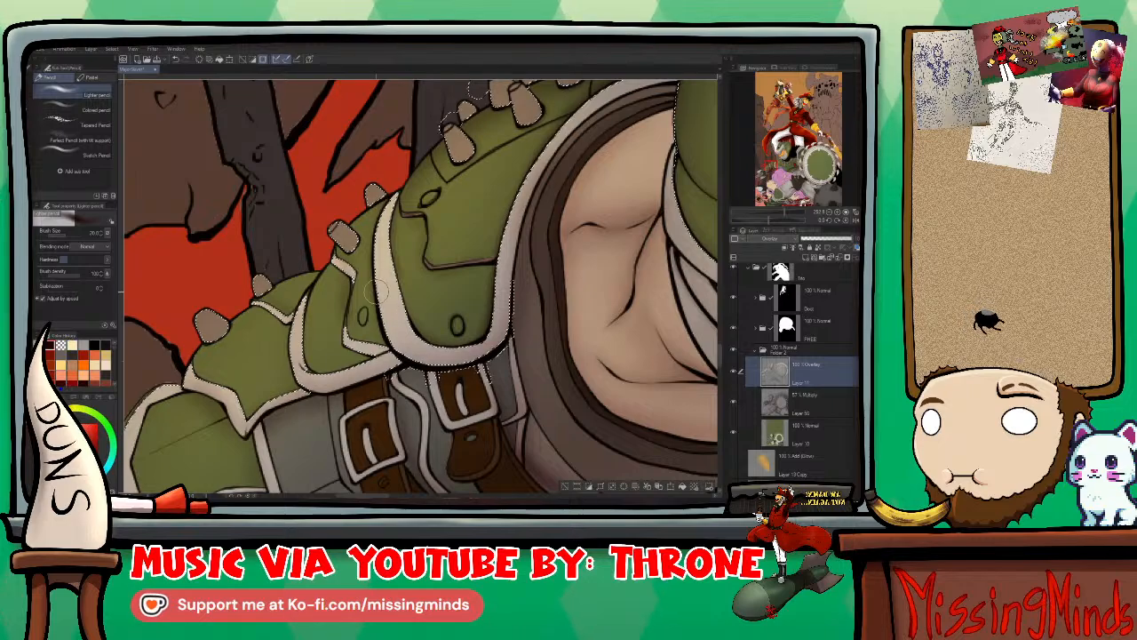
{"action": "key", "text": "bracketleft"}
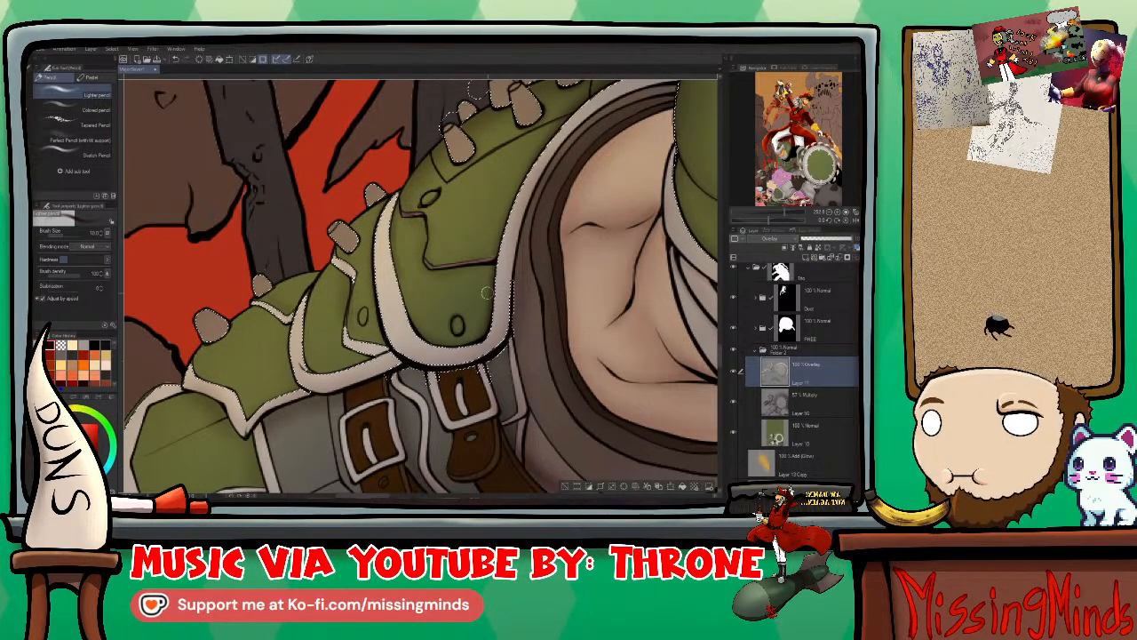
{"action": "key", "text": "j"}
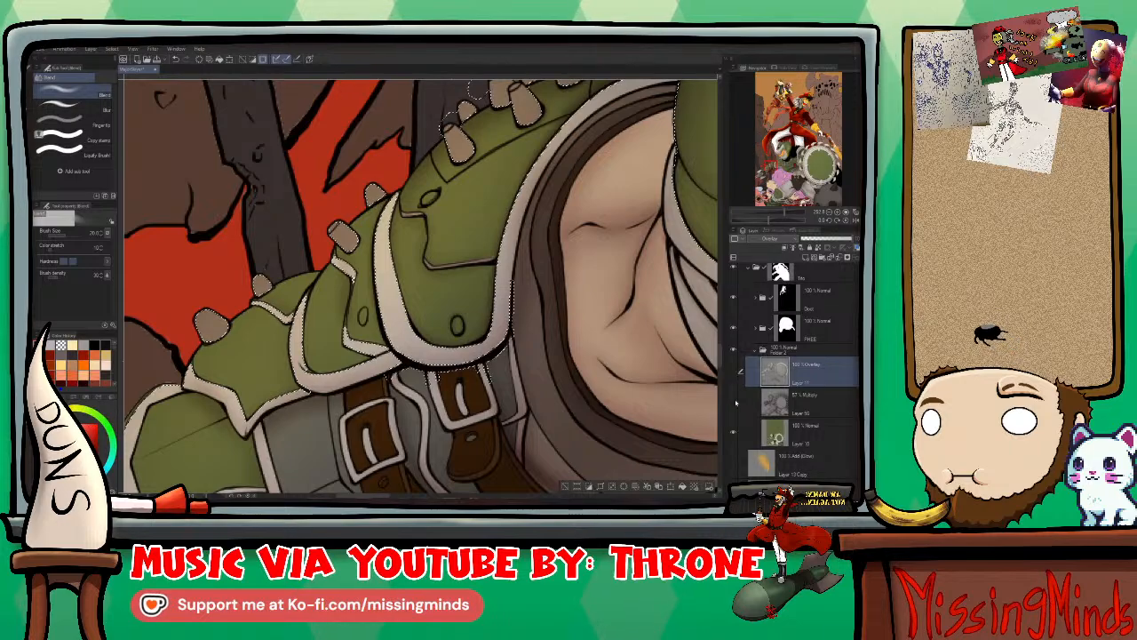
Step: Hide the Overlay and Multiply layers, clear the selection and touch up the armour's flat colours with the pen on the base layer
{"action": "left_click", "coordinate": [733, 373]}
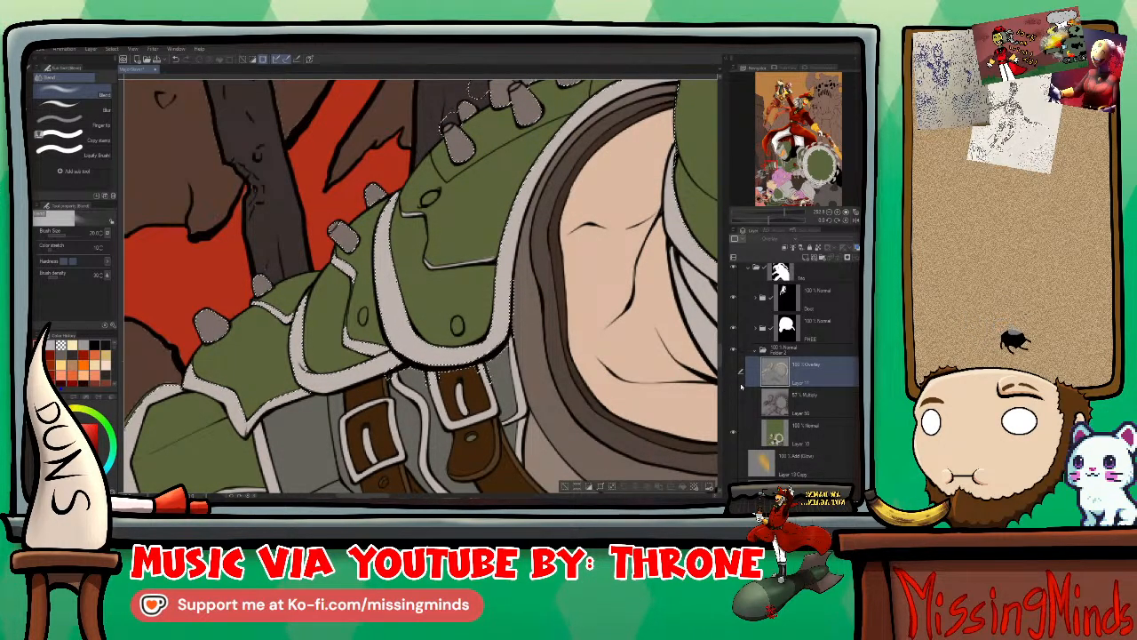
{"action": "left_click", "coordinate": [734, 373]}
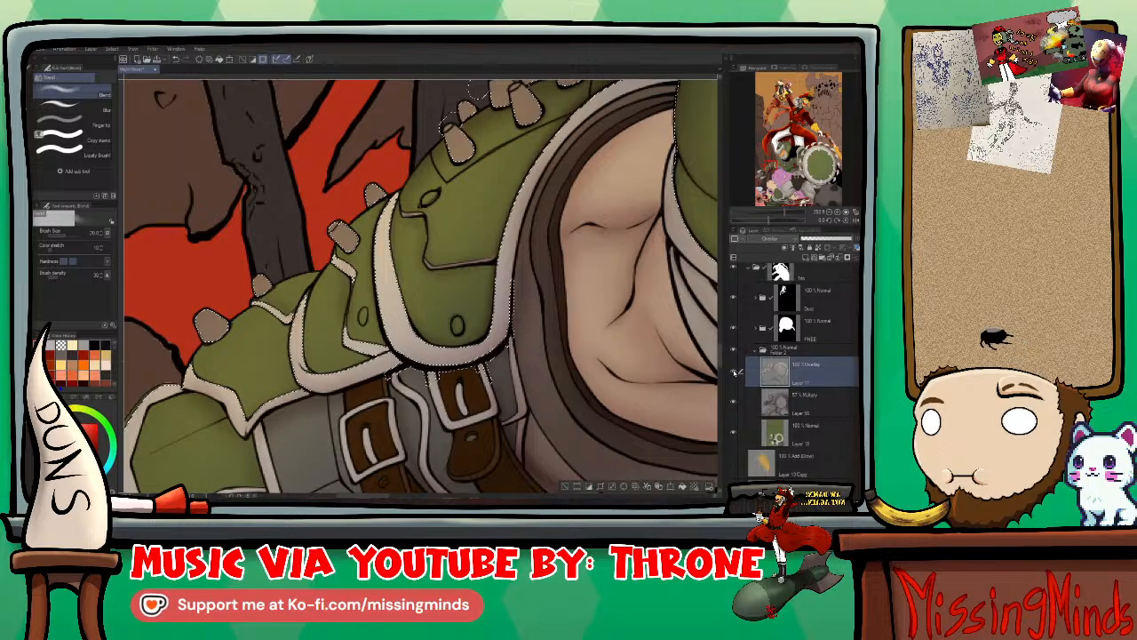
{"action": "left_click", "coordinate": [733, 405]}
{"action": "left_click", "coordinate": [757, 420]}
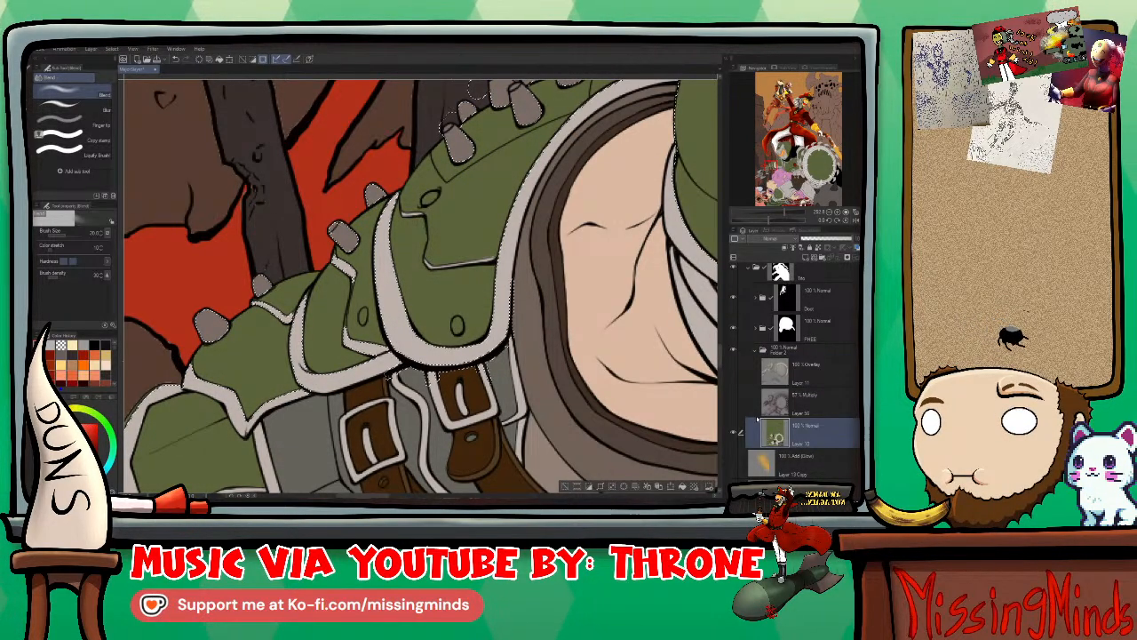
{"action": "key", "text": "p"}
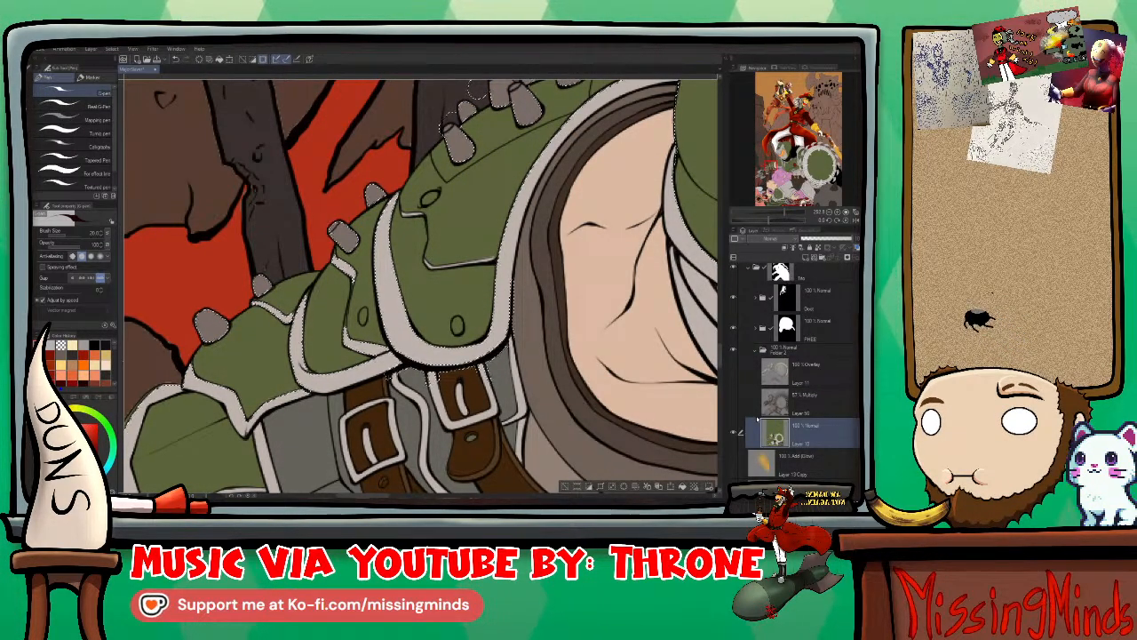
{"action": "key", "text": "ctrl+d"}
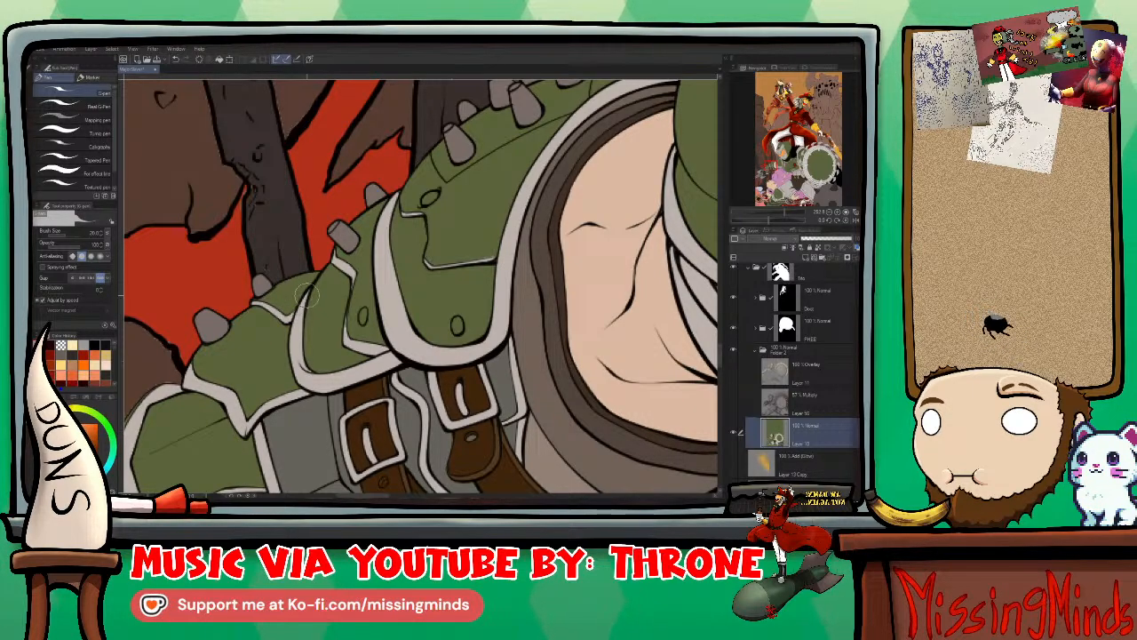
{"action": "left_click_drag", "start_coordinate": [302, 306], "coordinate": [414, 318]}
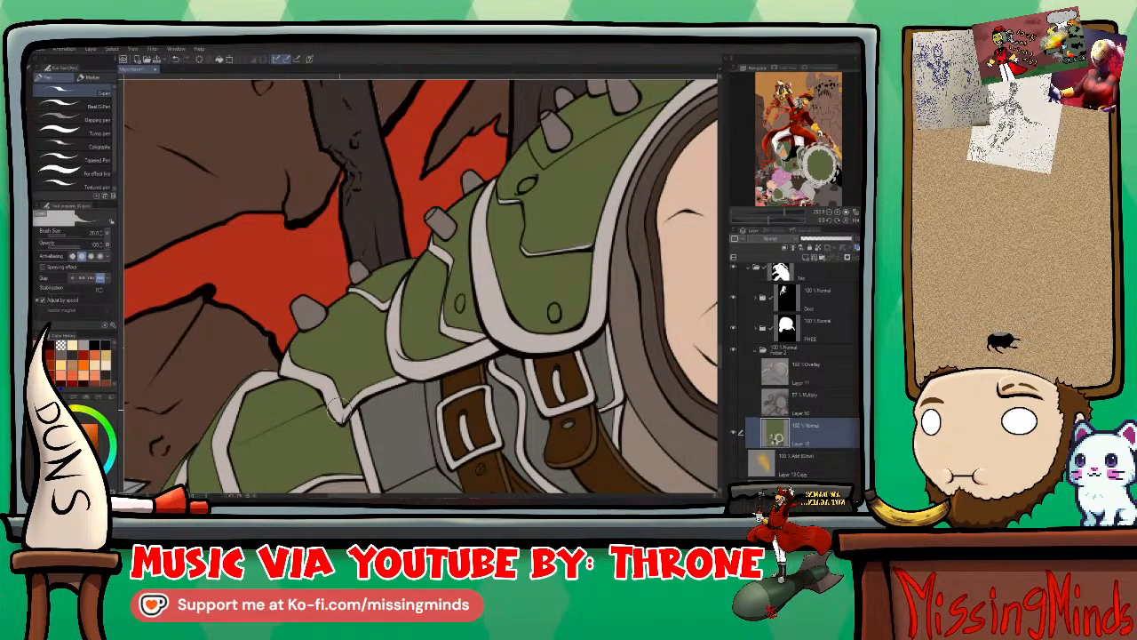
Step: Select background Layer 12 in Folder 4, sample the brown rock colour and touch up the rock along the green armour's edge
{"action": "left_click_drag", "start_coordinate": [336, 327], "coordinate": [517, 189]}
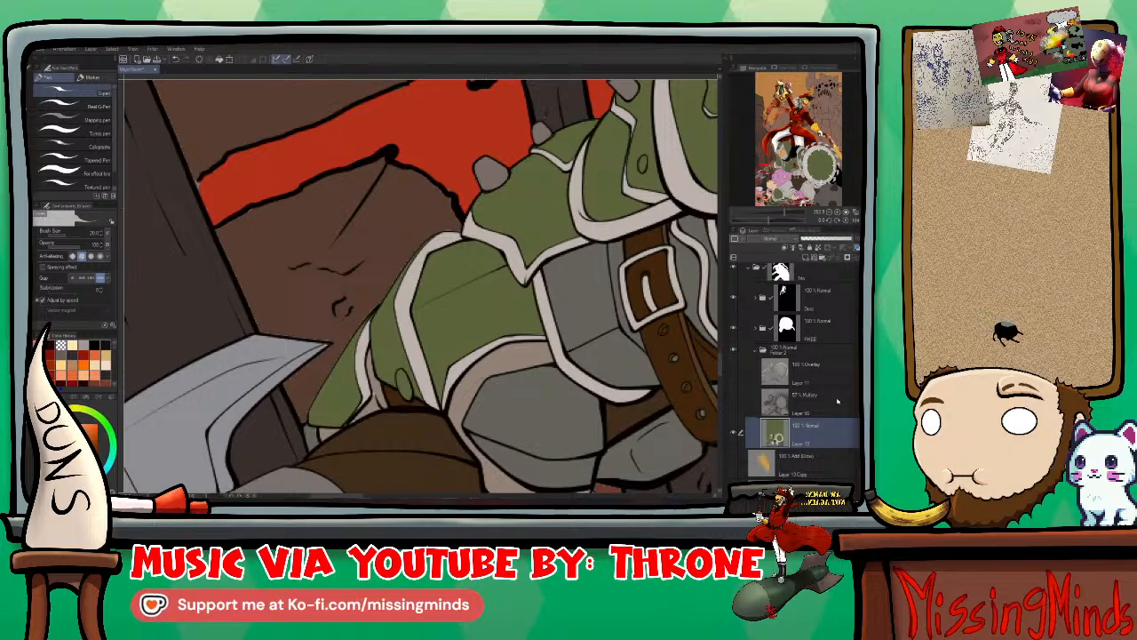
{"action": "scroll", "coordinate": [795, 373], "scroll_direction": "up", "scroll_amount": 2}
{"action": "left_click", "coordinate": [808, 313]}
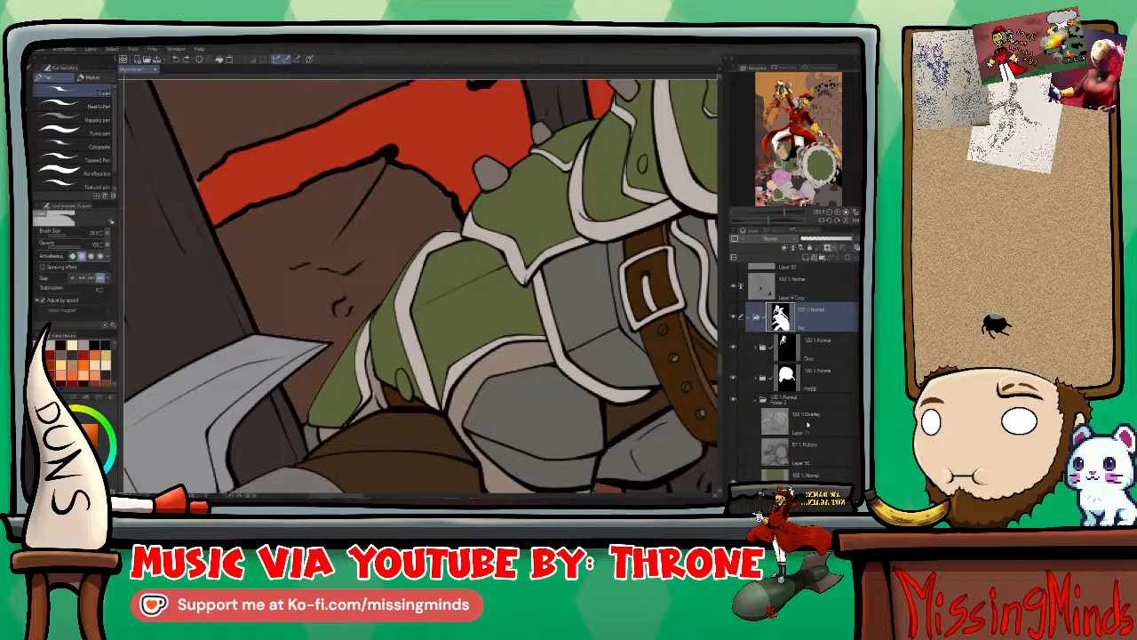
{"action": "scroll", "coordinate": [801, 446], "scroll_direction": "down", "scroll_amount": 6}
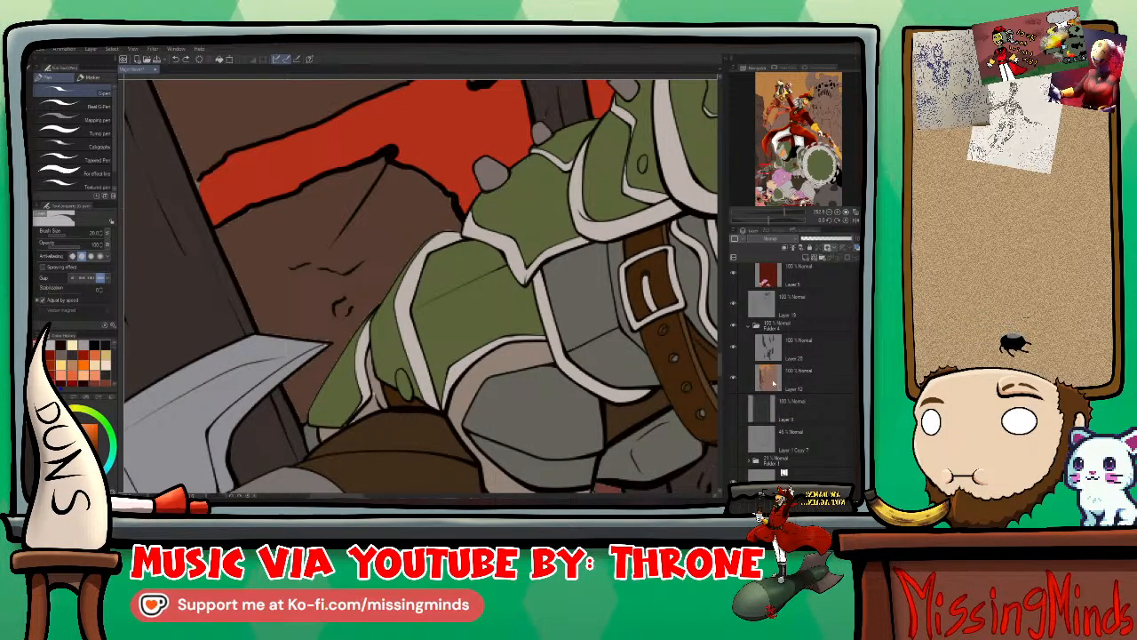
{"action": "left_click", "coordinate": [764, 389]}
{"action": "right_click", "coordinate": [449, 226]}
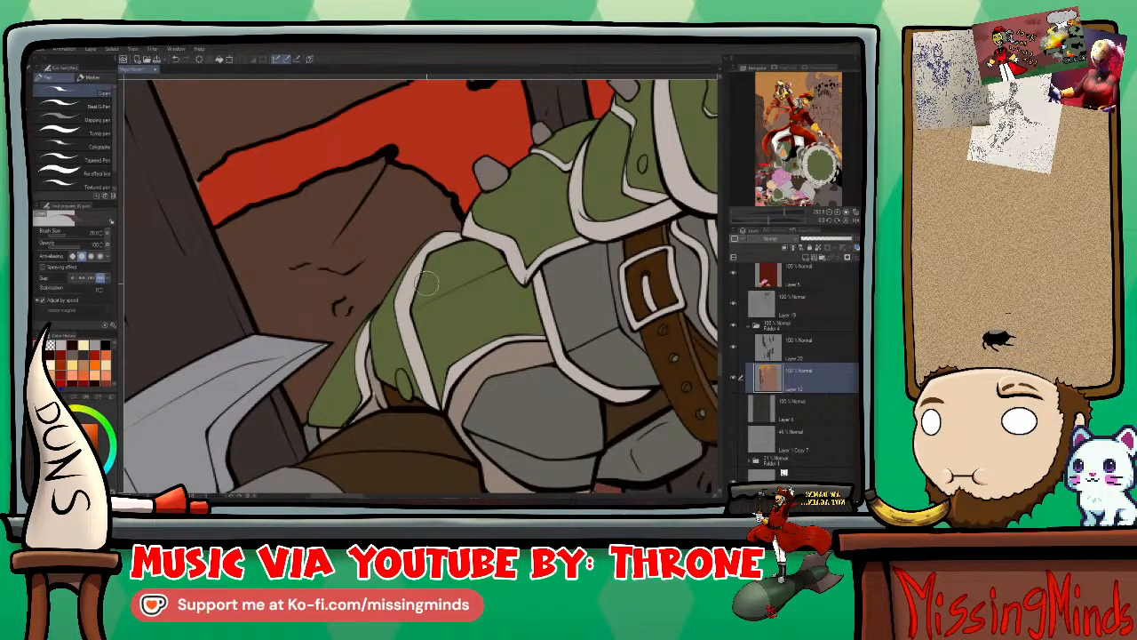
Step: Touch up the brown rock along the edges and broken tip of the slimmer charred spire with the pen on Layer 12
{"action": "left_click_drag", "start_coordinate": [426, 283], "coordinate": [493, 460]}
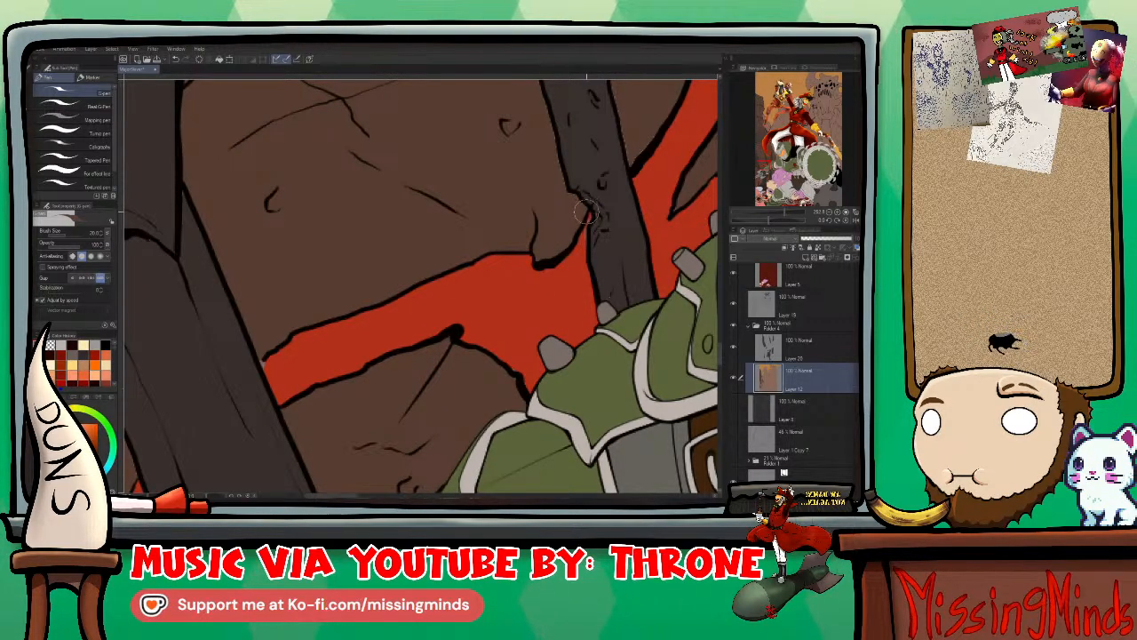
{"action": "left_click_drag", "start_coordinate": [582, 206], "coordinate": [451, 353]}
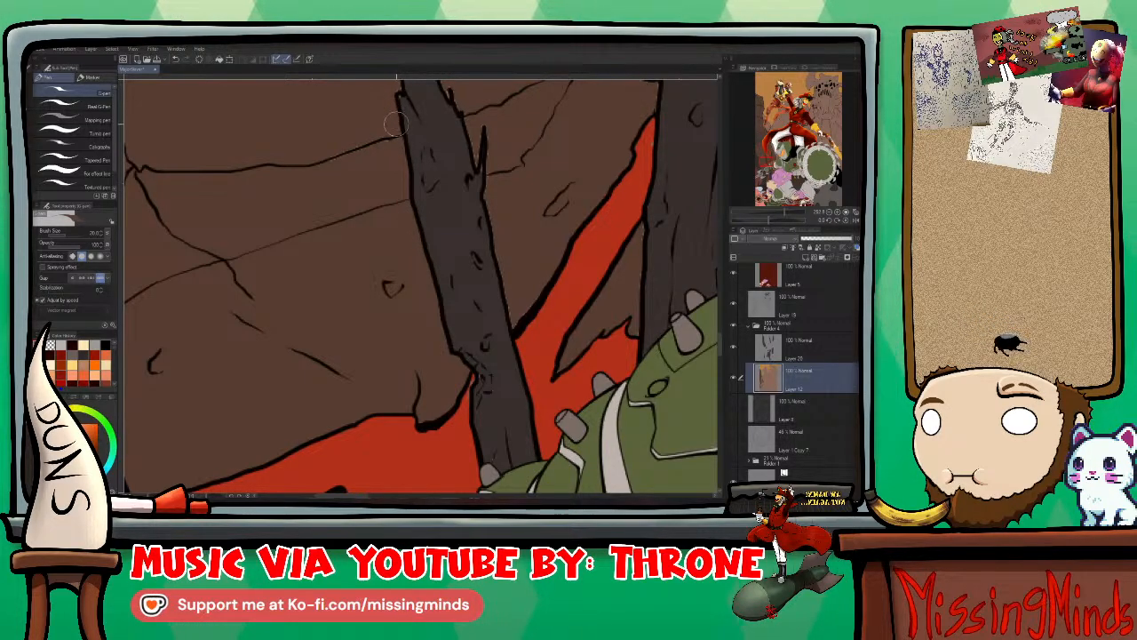
{"action": "scroll", "coordinate": [305, 182], "scroll_direction": "up", "scroll_amount": 4}
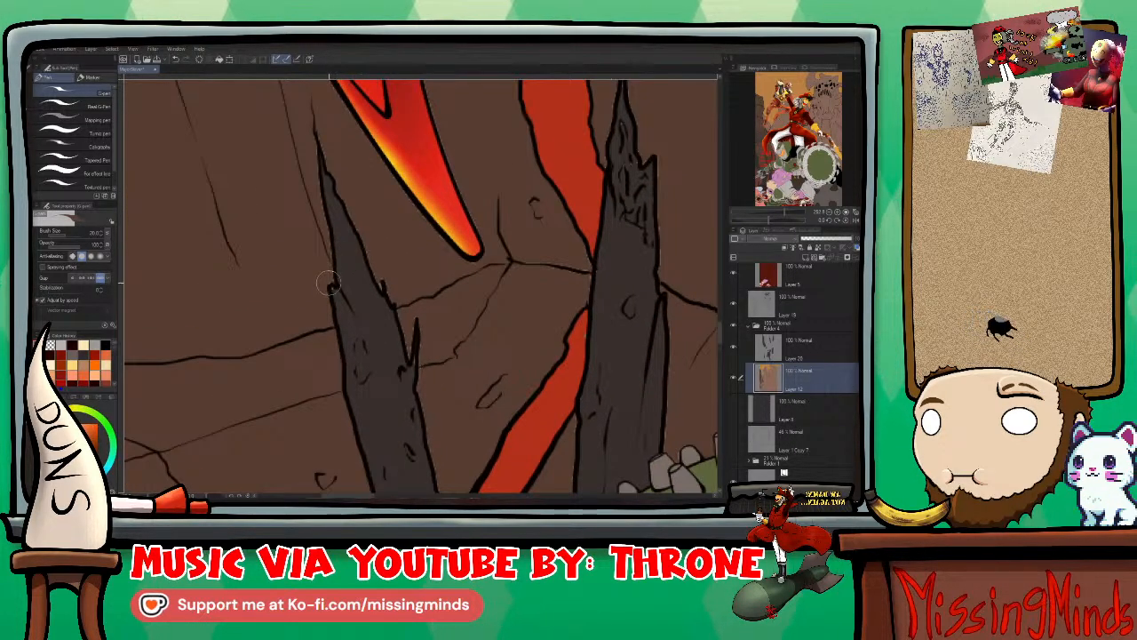
{"action": "scroll", "coordinate": [326, 205], "scroll_direction": "up", "scroll_amount": 2}
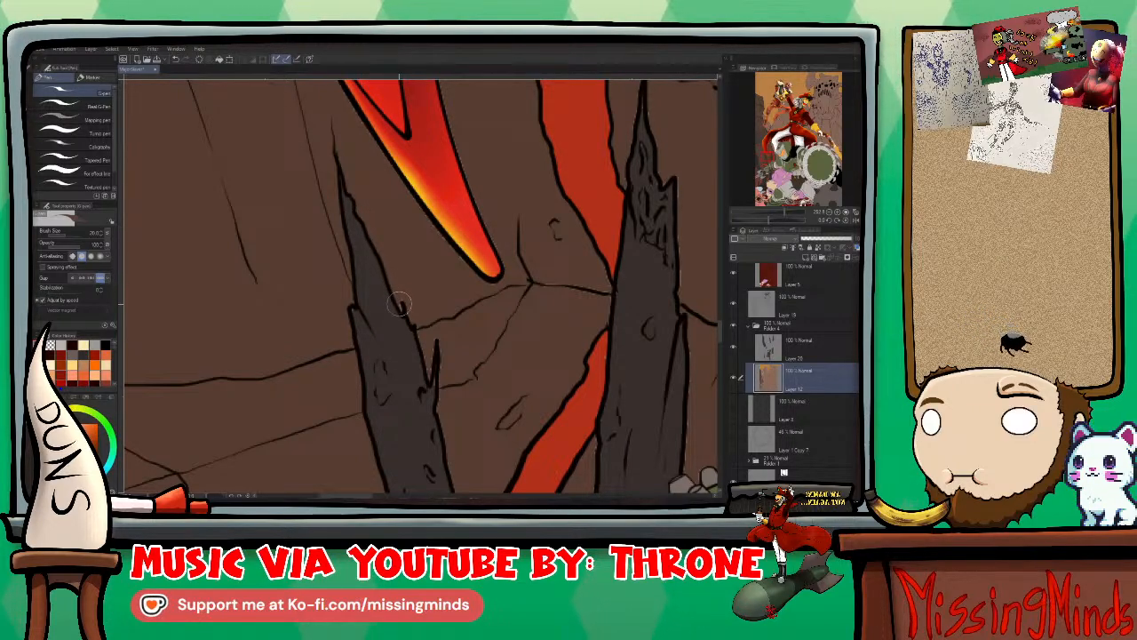
{"action": "scroll", "coordinate": [444, 311], "scroll_direction": "down", "scroll_amount": 2}
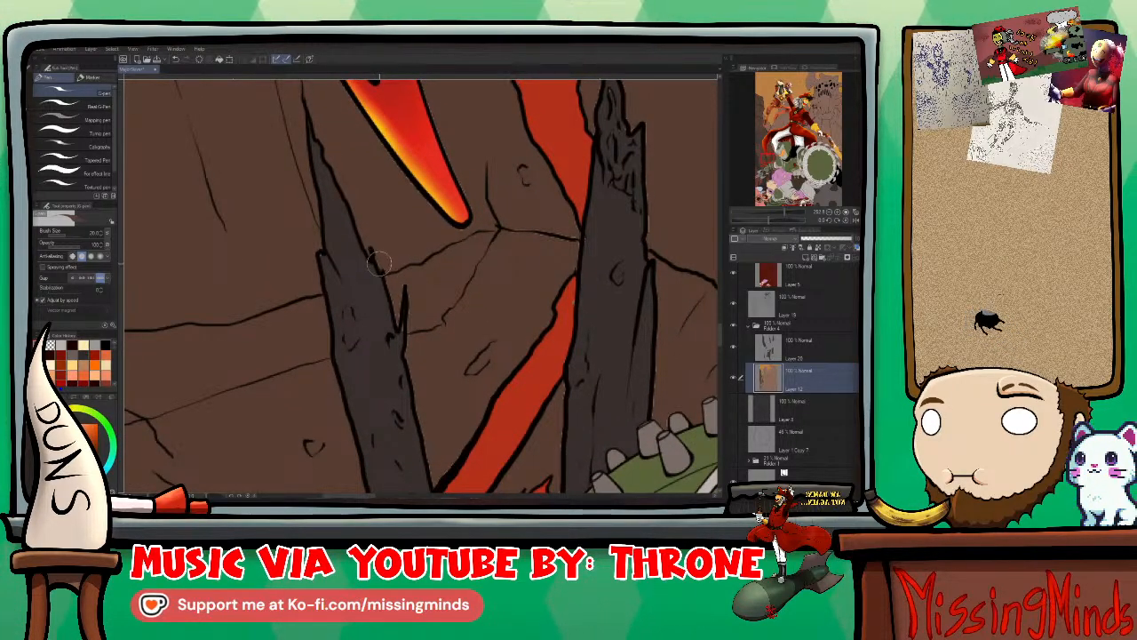
{"action": "scroll", "coordinate": [446, 302], "scroll_direction": "down", "scroll_amount": 2}
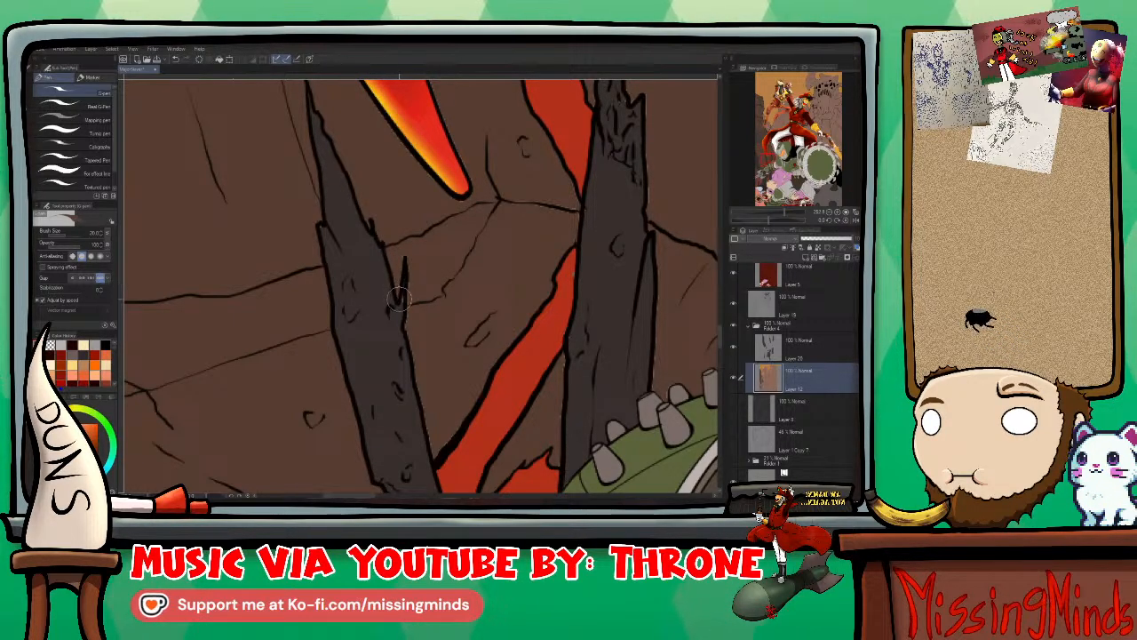
{"action": "left_click_drag", "start_coordinate": [415, 262], "coordinate": [406, 214]}
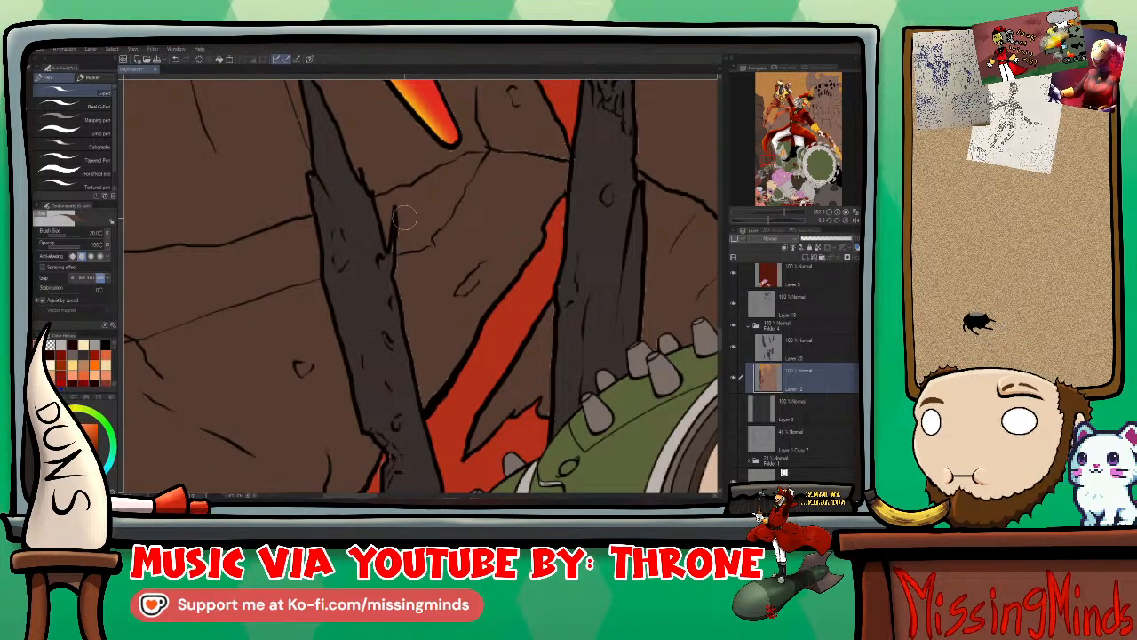
{"action": "left_click_drag", "start_coordinate": [405, 215], "coordinate": [440, 135]}
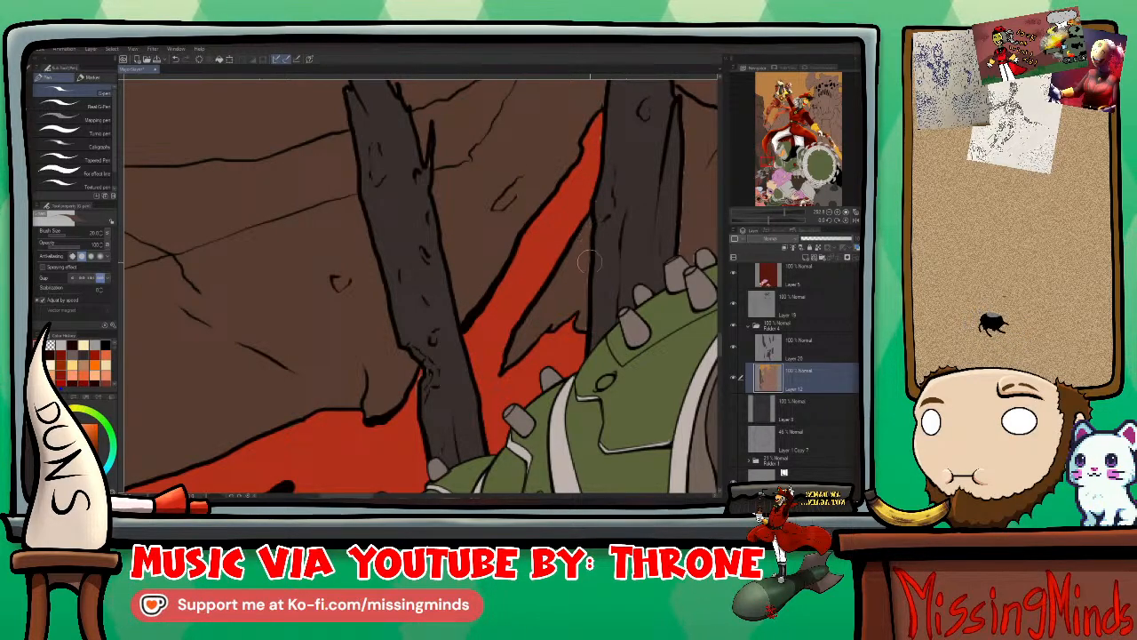
Step: Sample the rock brown and lava red and clean up the lava crack's edges beside the thicker dark spire
{"action": "left_click_drag", "start_coordinate": [619, 242], "coordinate": [553, 312]}
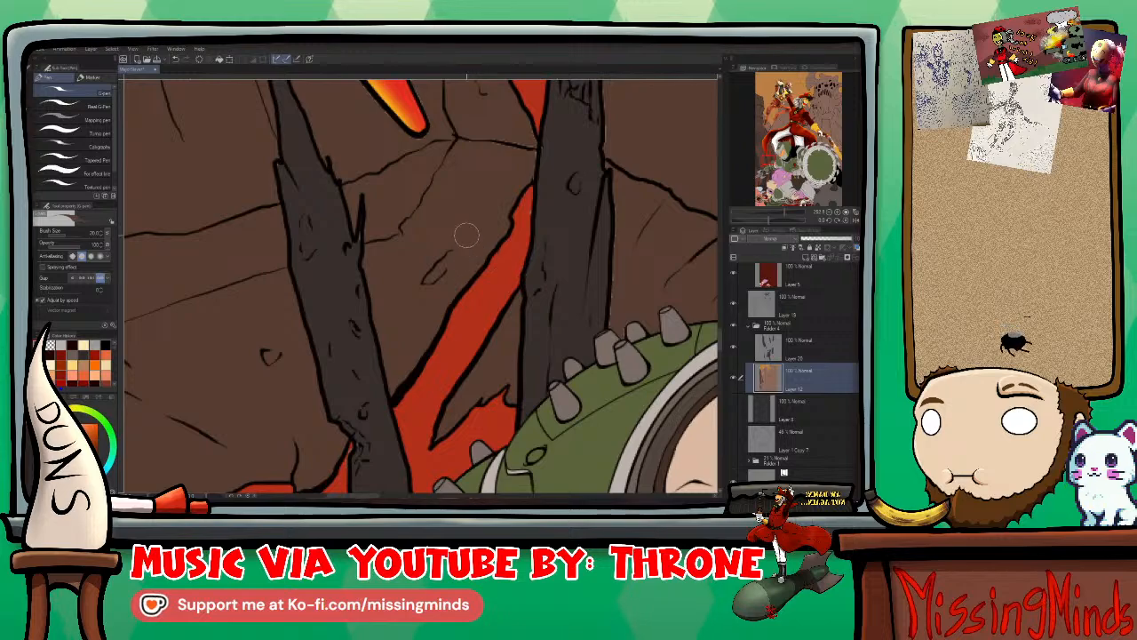
{"action": "right_click", "coordinate": [344, 265]}
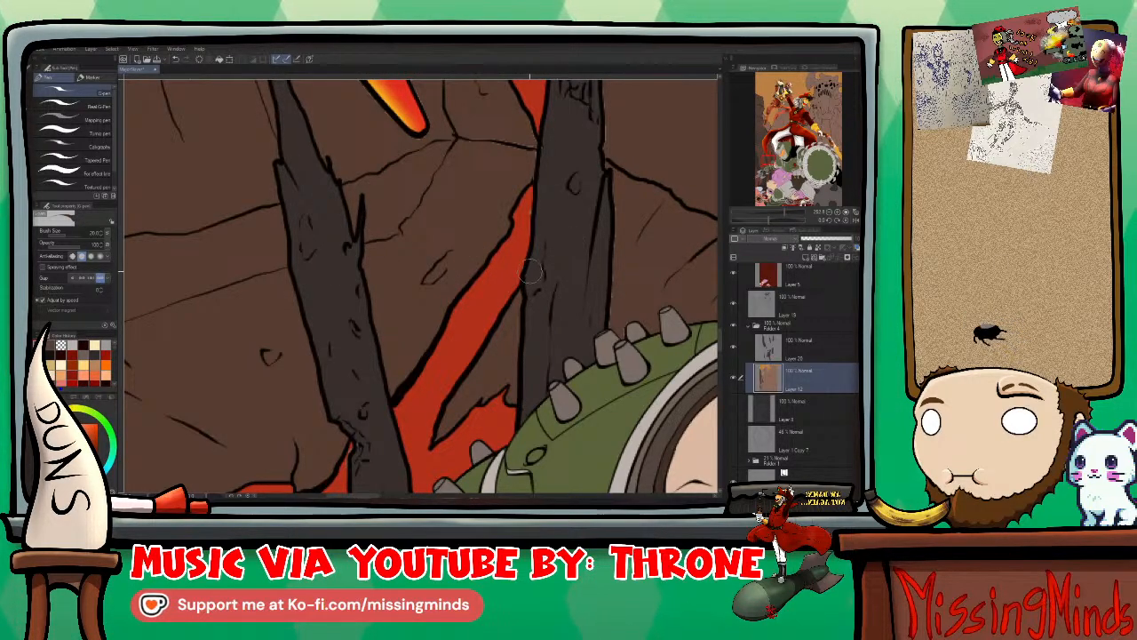
{"action": "right_click", "coordinate": [520, 227]}
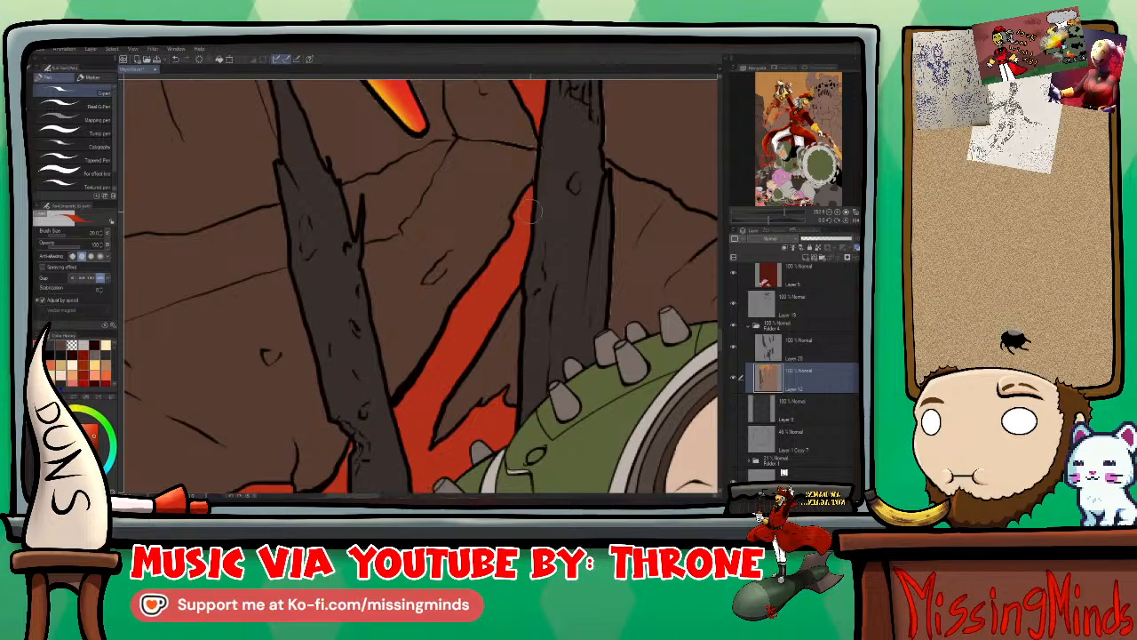
{"action": "left_click_drag", "start_coordinate": [570, 215], "coordinate": [504, 323]}
{"action": "right_click", "coordinate": [420, 281]}
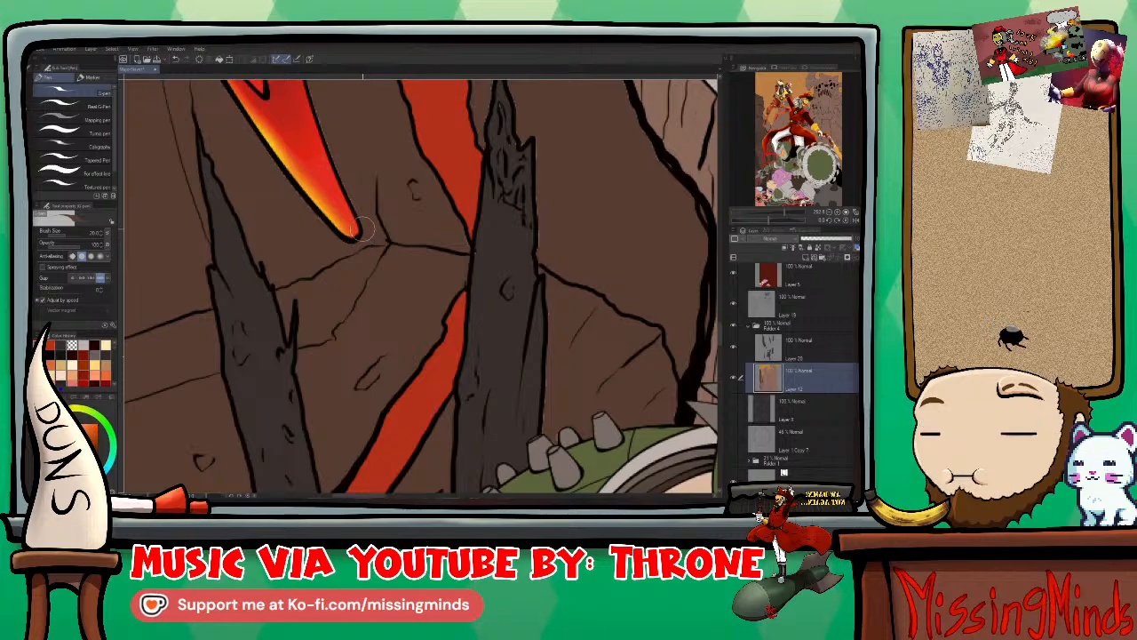
Step: Touch up the brown rock around the red cape's pointed tip and the thicker spire's jagged top
{"action": "mouse_move", "coordinate": [354, 203]}
{"action": "left_mouse_down"}
{"action": "mouse_move", "coordinate": [361, 358]}
{"action": "mouse_move", "coordinate": [411, 330]}
{"action": "mouse_move", "coordinate": [373, 323]}
{"action": "left_mouse_up"}
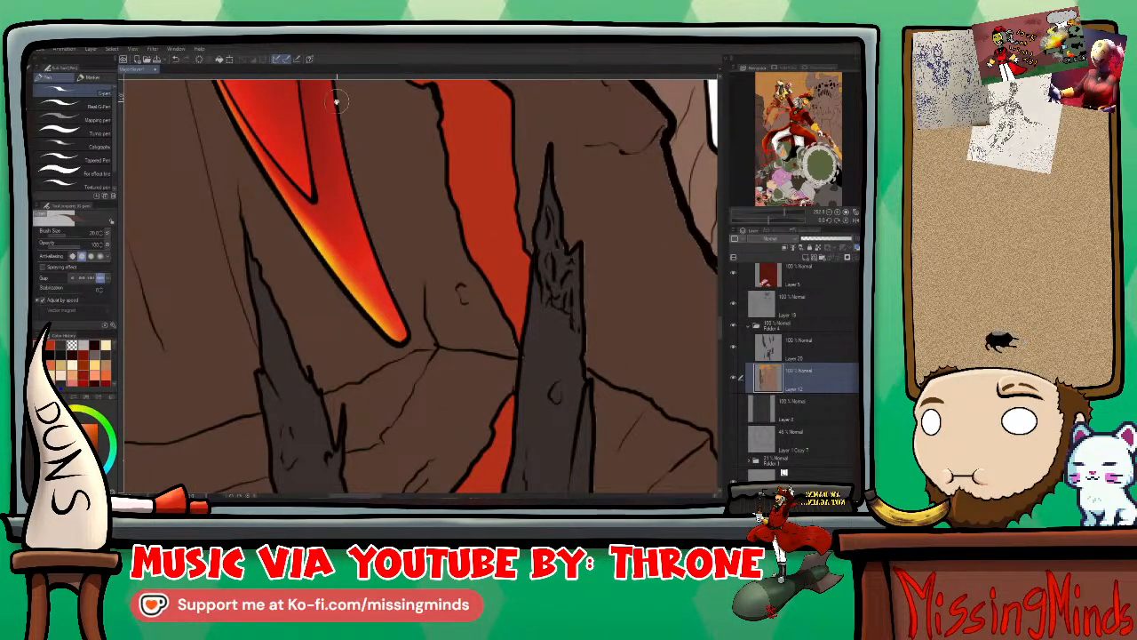
{"action": "left_click_drag", "start_coordinate": [237, 136], "coordinate": [386, 320]}
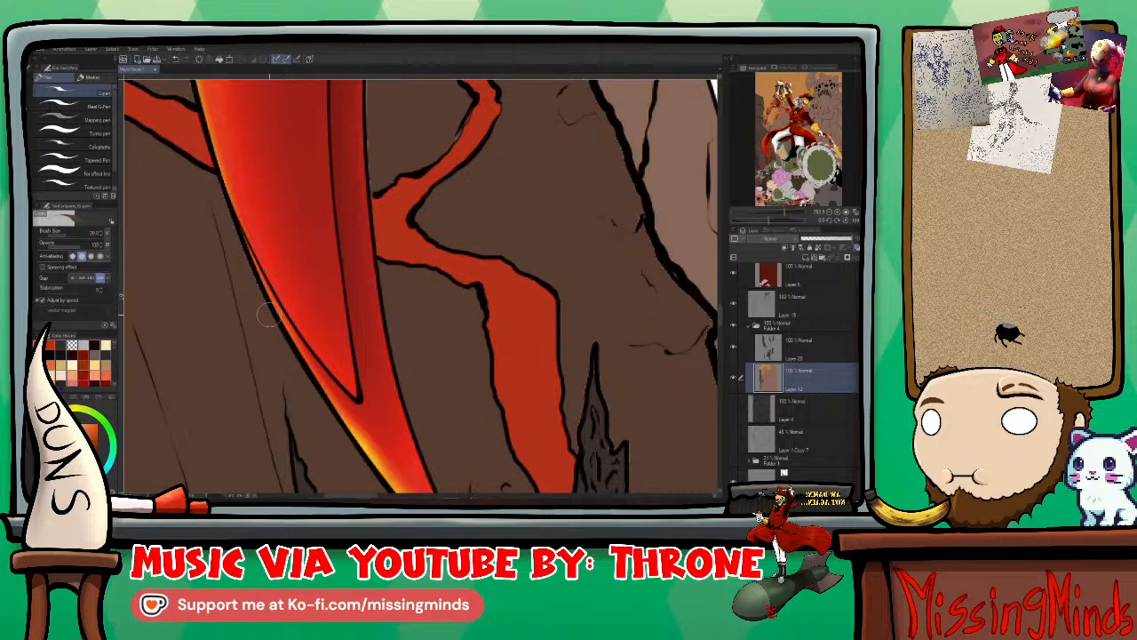
{"action": "left_click_drag", "start_coordinate": [499, 339], "coordinate": [449, 264]}
{"action": "left_click_drag", "start_coordinate": [573, 371], "coordinate": [547, 325]}
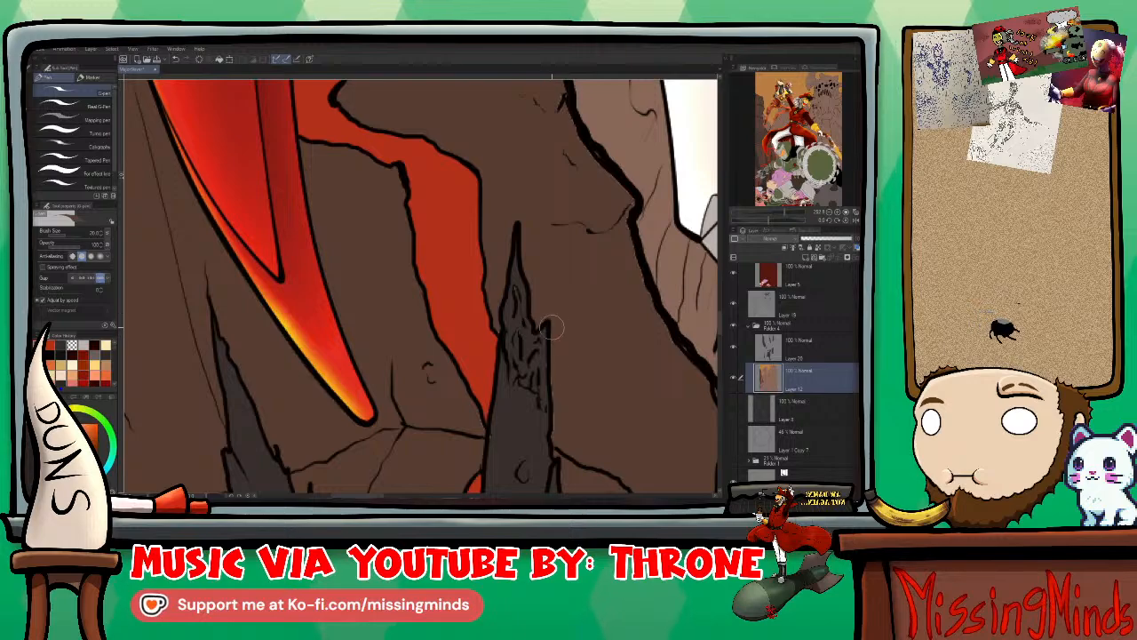
{"action": "left_click_drag", "start_coordinate": [493, 427], "coordinate": [458, 280]}
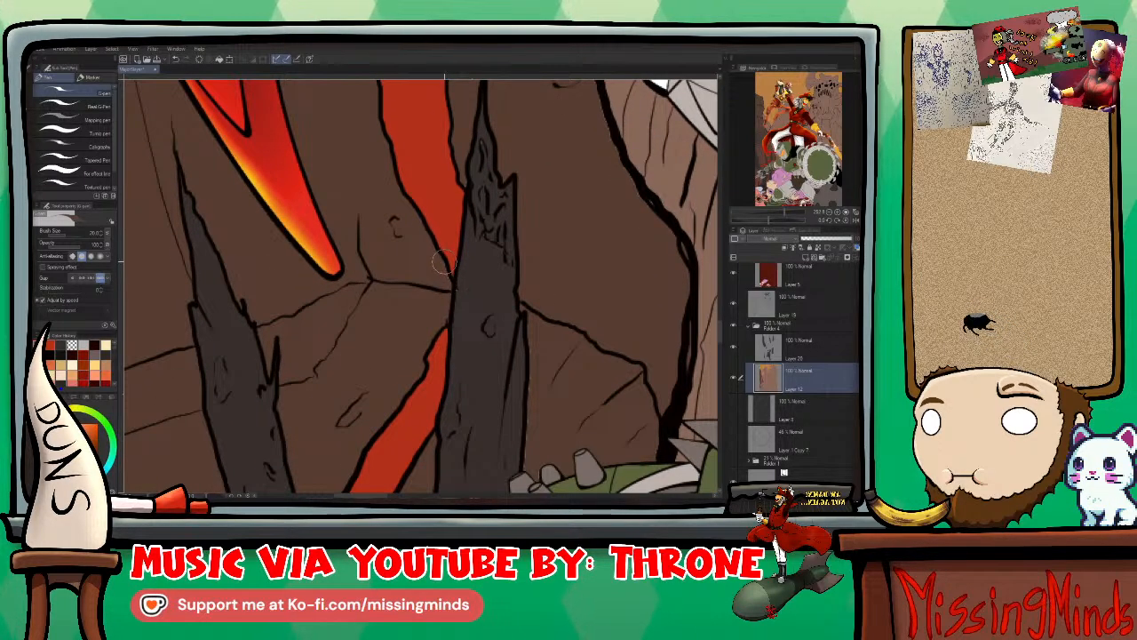
{"action": "left_click_drag", "start_coordinate": [608, 305], "coordinate": [569, 164]}
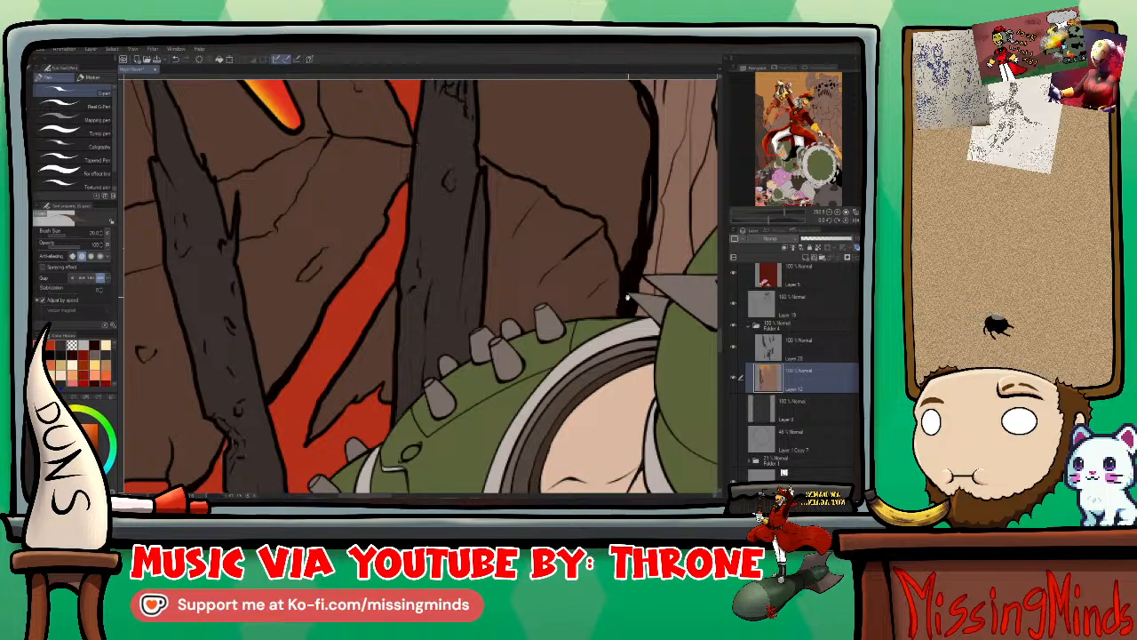
Step: Sample the rock brown and touch up the dark rock along the thick black ridge line beside the paler cliff
{"action": "scroll", "coordinate": [446, 245], "scroll_direction": "up", "scroll_amount": 3}
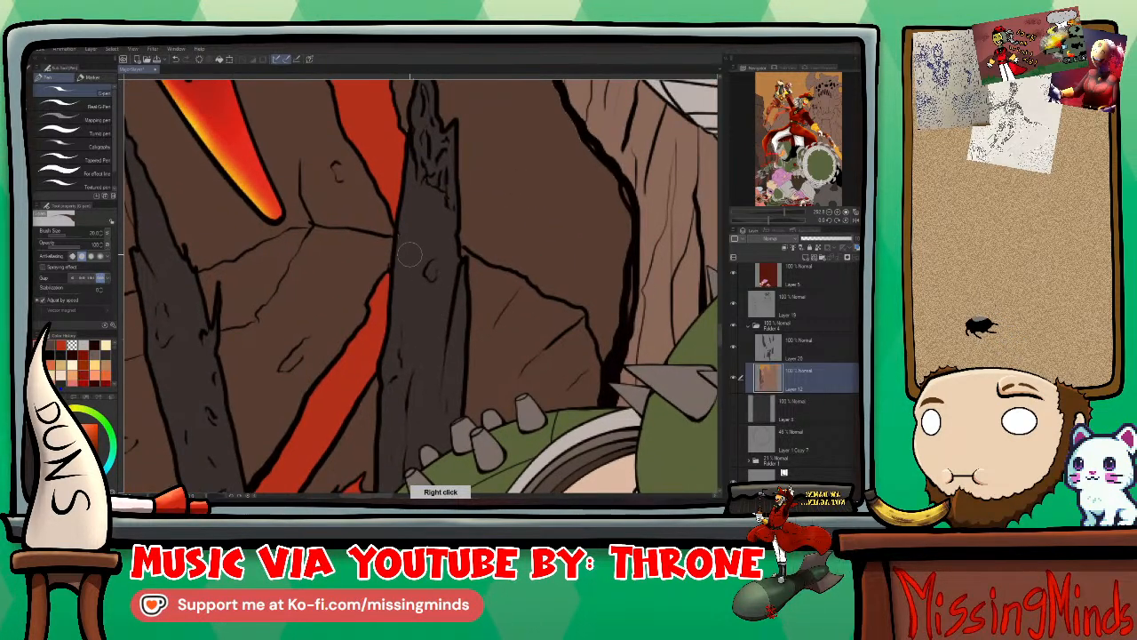
{"action": "scroll", "coordinate": [425, 213], "scroll_direction": "up", "scroll_amount": 2}
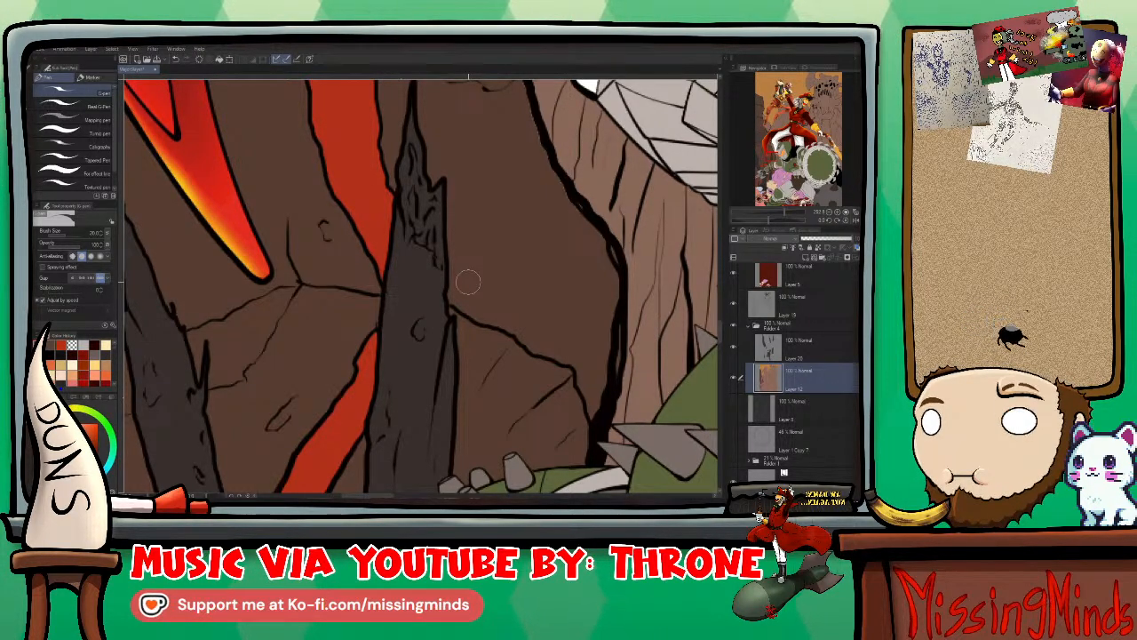
{"action": "right_click", "coordinate": [570, 278]}
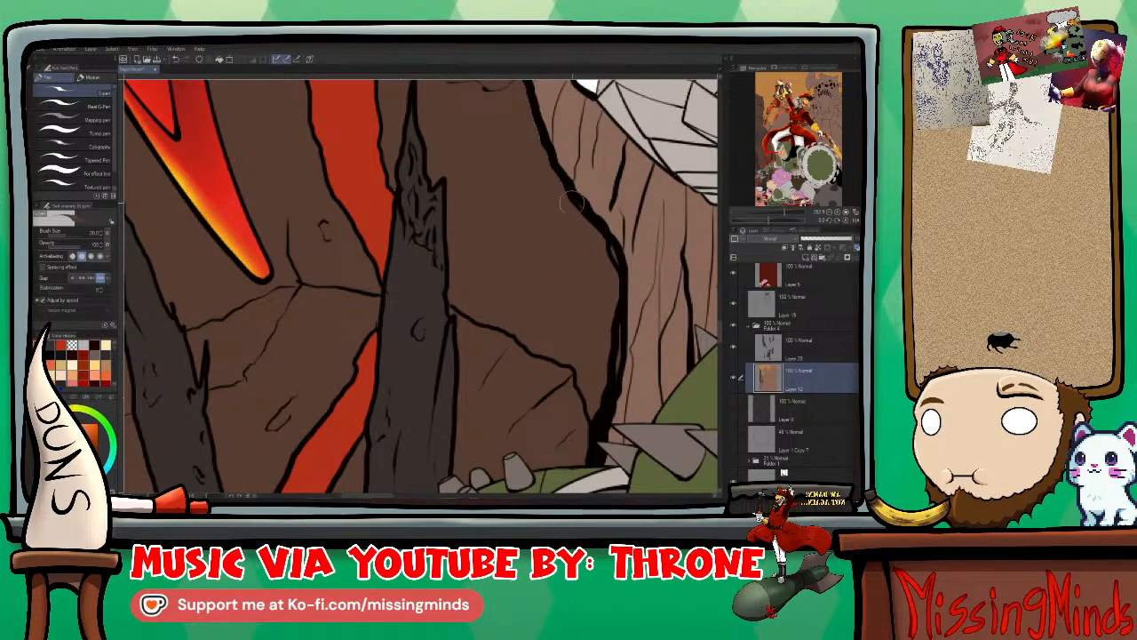
{"action": "left_click_drag", "start_coordinate": [572, 204], "coordinate": [513, 213]}
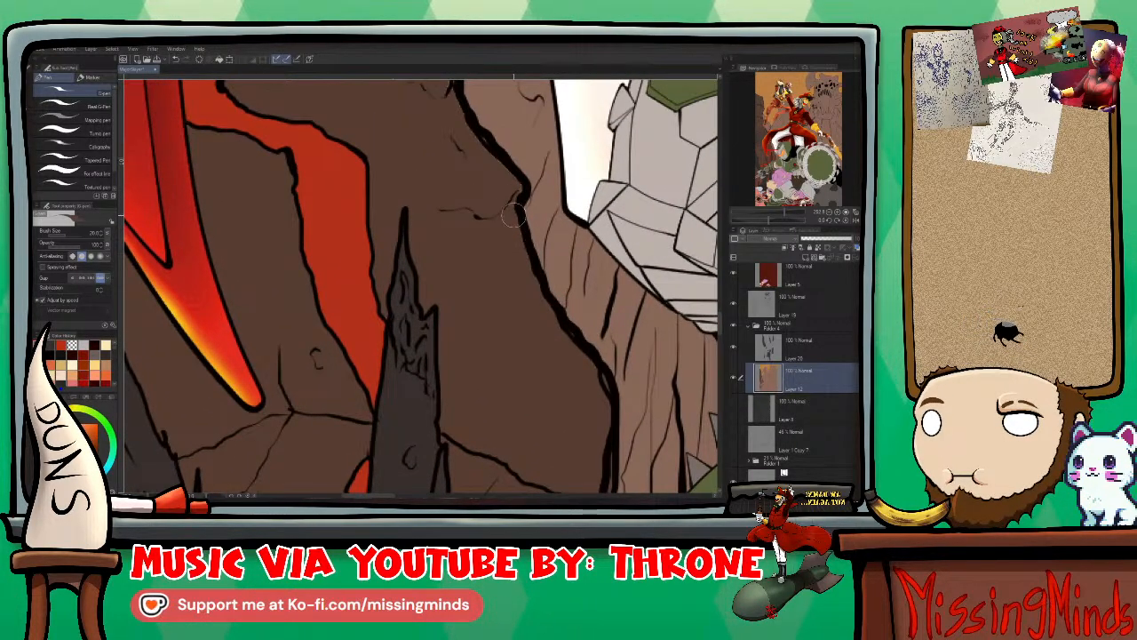
{"action": "left_click_drag", "start_coordinate": [513, 214], "coordinate": [583, 297]}
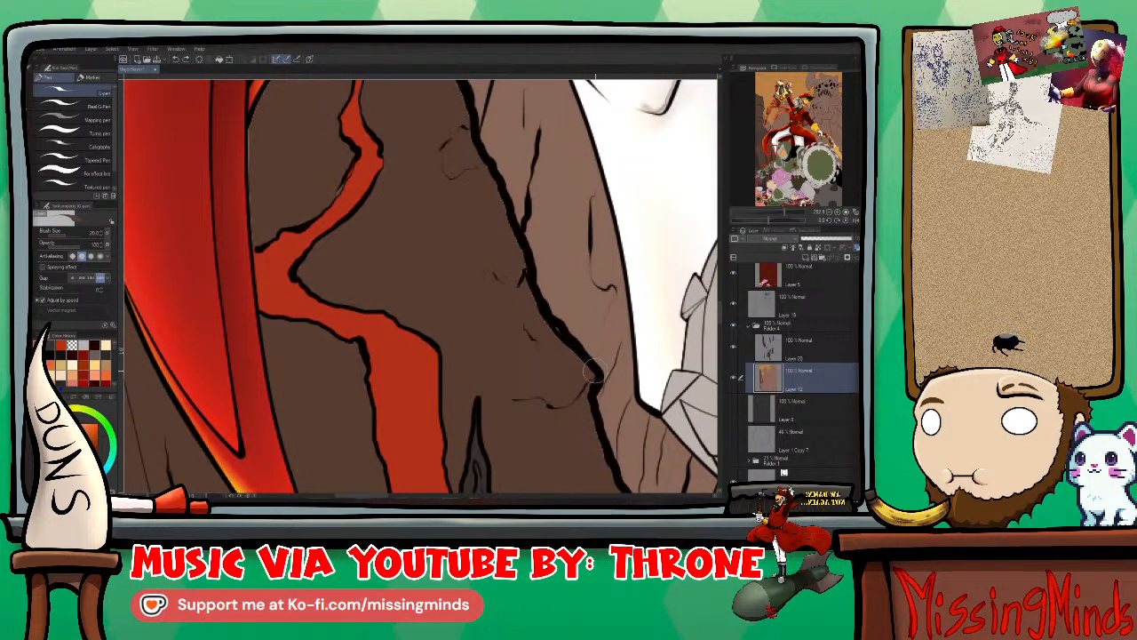
{"action": "left_click_drag", "start_coordinate": [607, 342], "coordinate": [591, 401]}
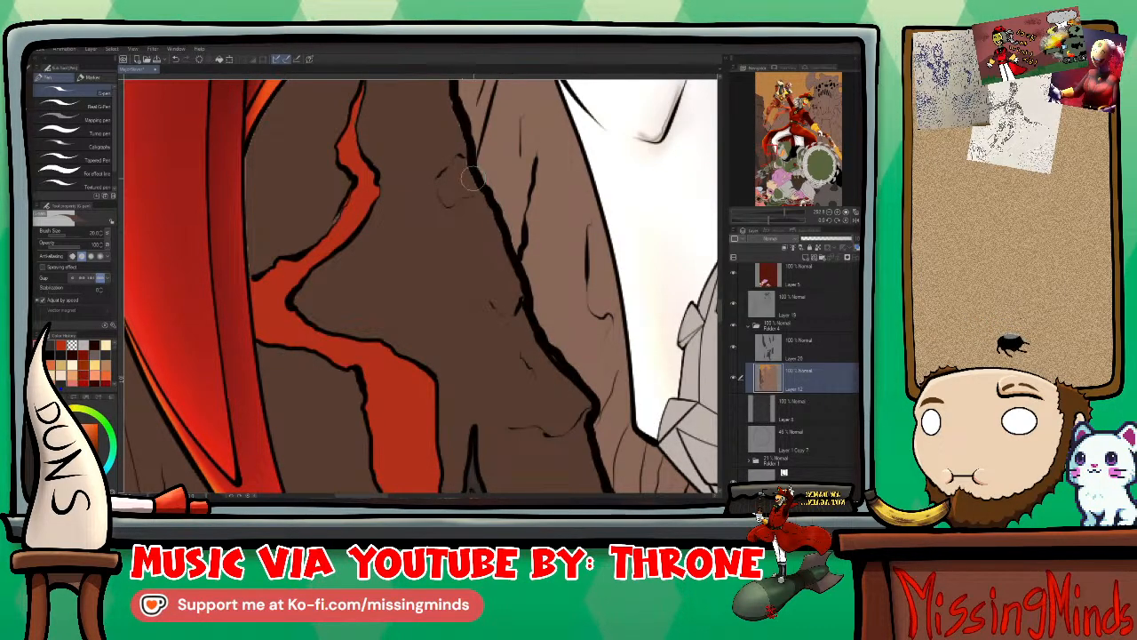
Step: Touch up the brown rock around the forked lava crack beneath the cape's glowing edge
{"action": "left_click_drag", "start_coordinate": [448, 114], "coordinate": [409, 300]}
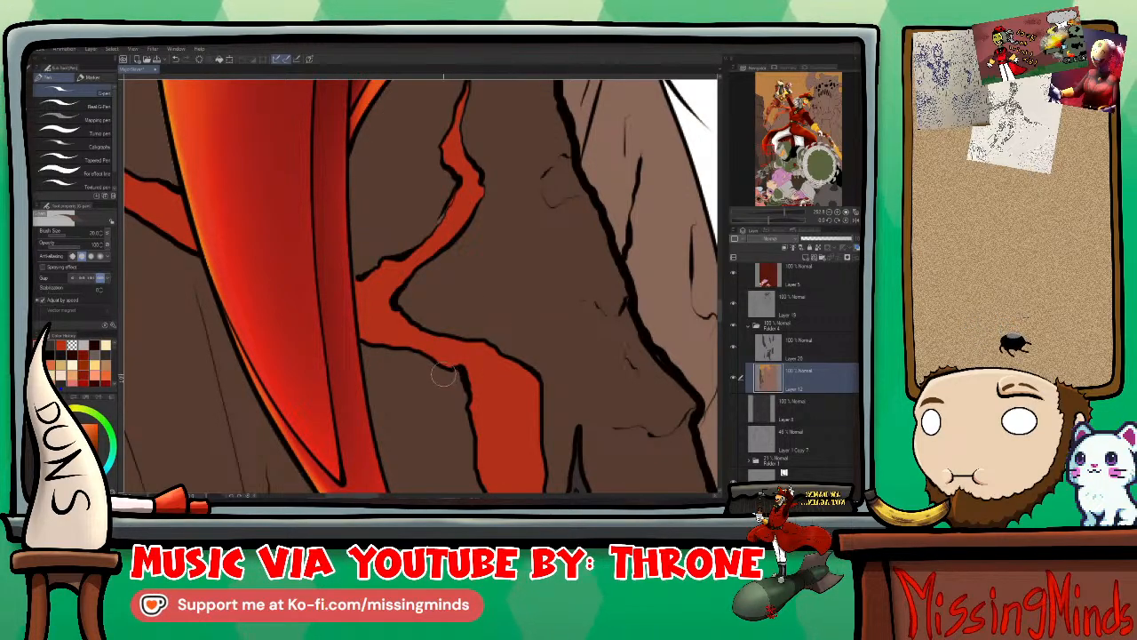
{"action": "left_click_drag", "start_coordinate": [475, 345], "coordinate": [461, 318]}
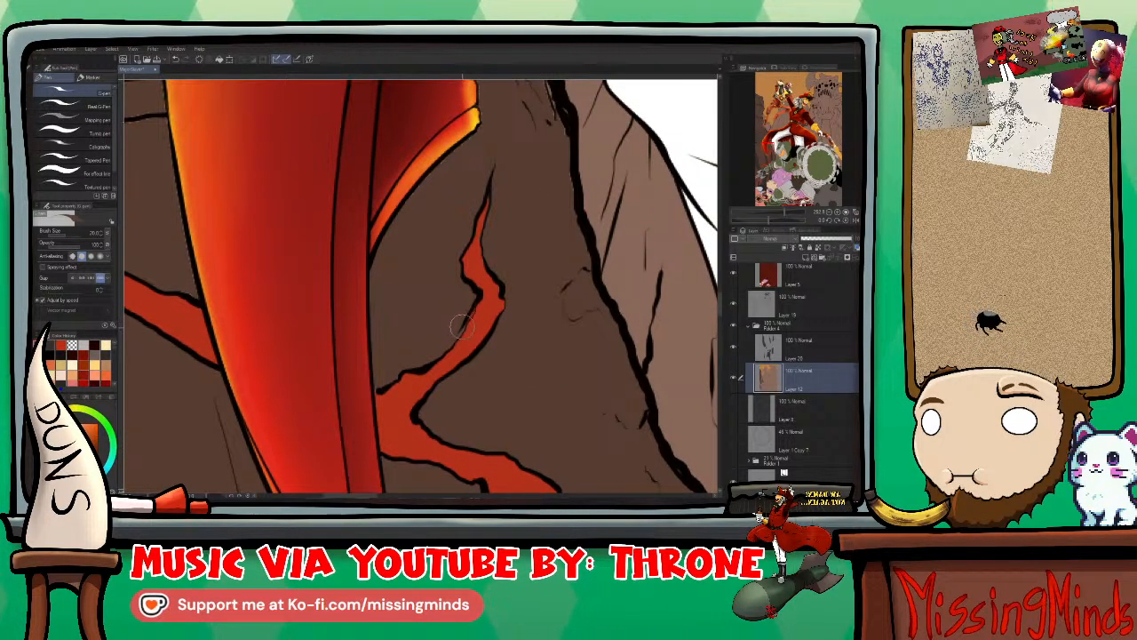
{"action": "left_click_drag", "start_coordinate": [597, 254], "coordinate": [538, 320]}
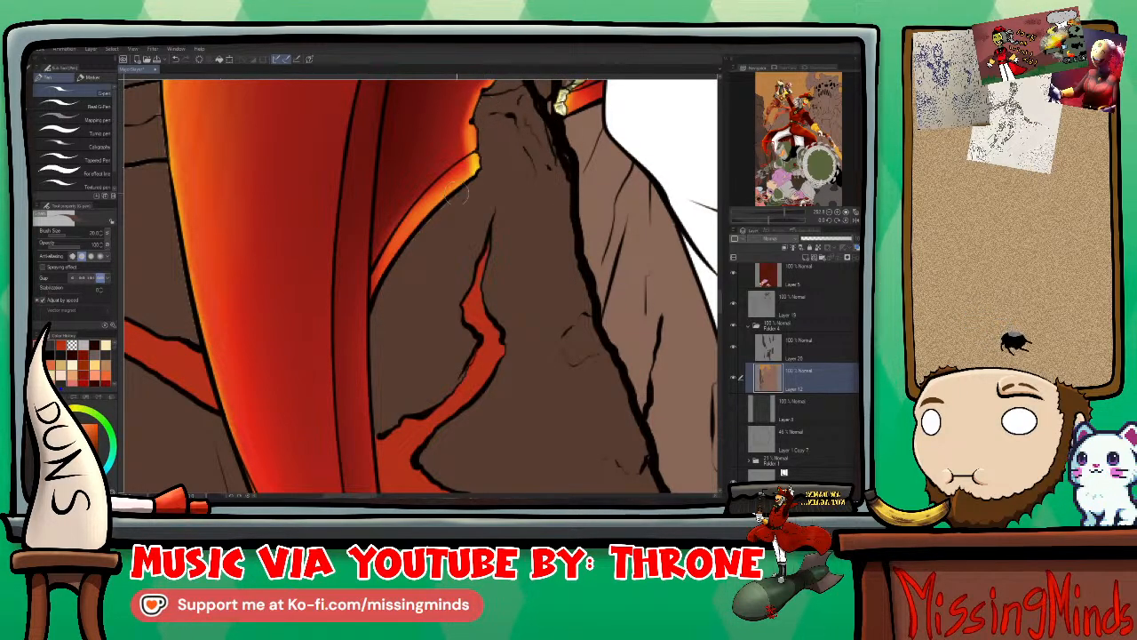
Step: Alternate between the sampled lava red and rock brown to clean up the narrow upper end of the lava crack
{"action": "left_click", "coordinate": [487, 294], "text": "alt"}
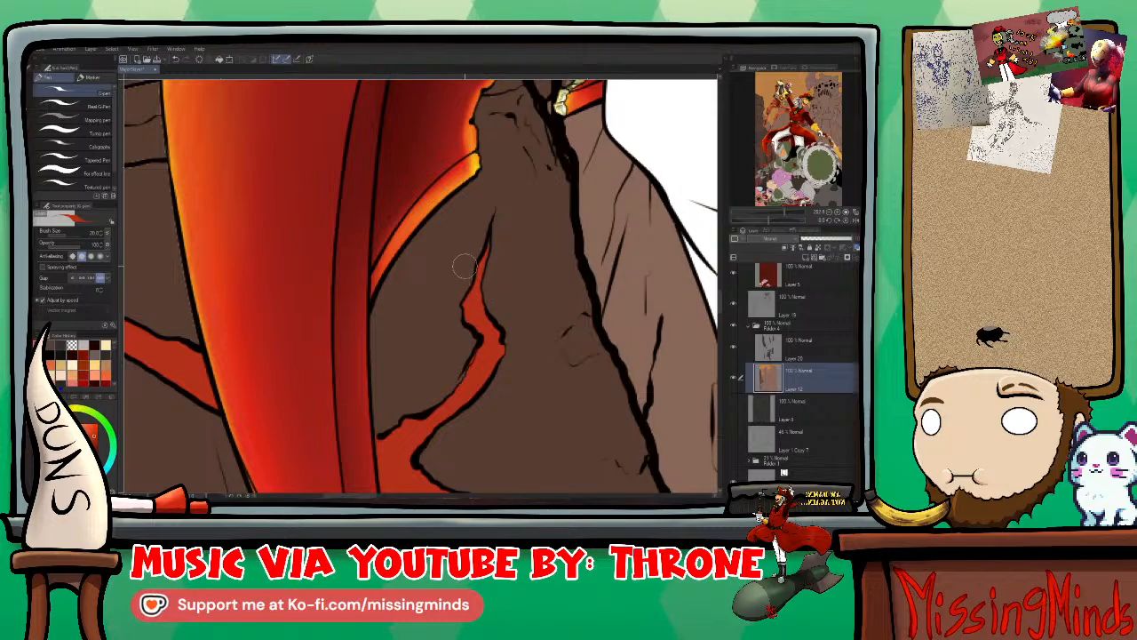
{"action": "right_click", "coordinate": [513, 263]}
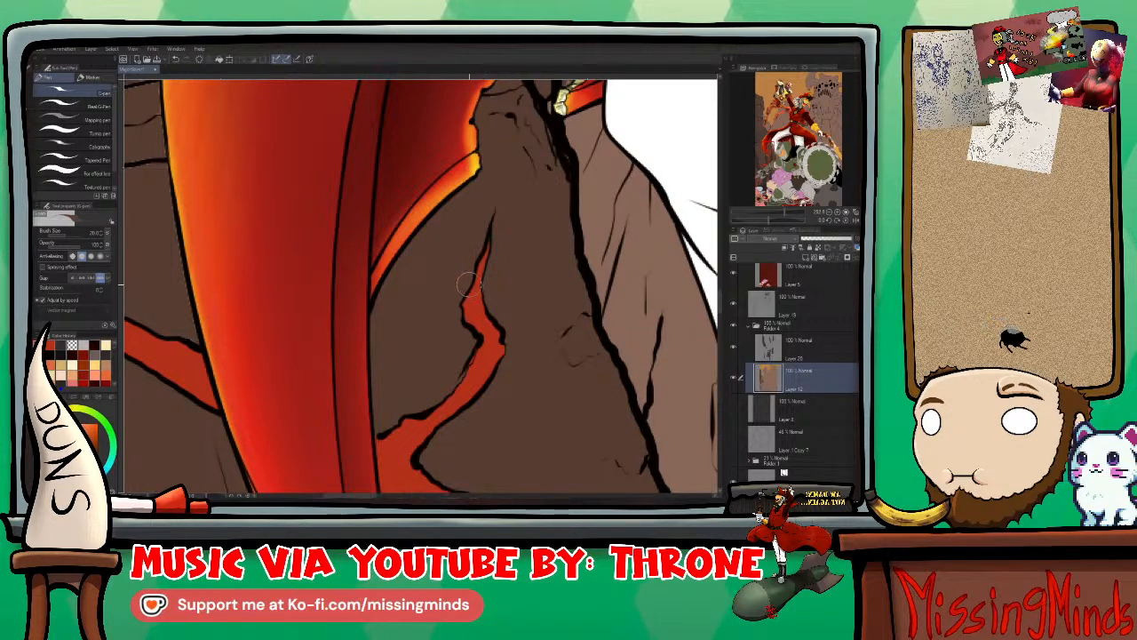
{"action": "scroll", "coordinate": [509, 302], "scroll_direction": "down", "scroll_amount": 2}
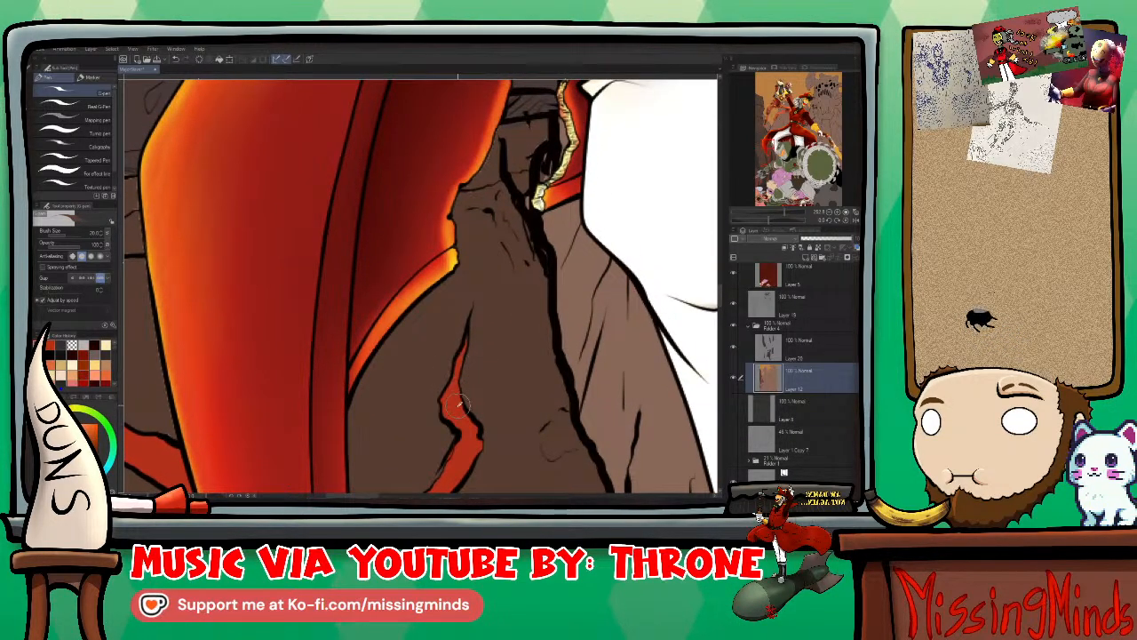
{"action": "right_click", "coordinate": [466, 349]}
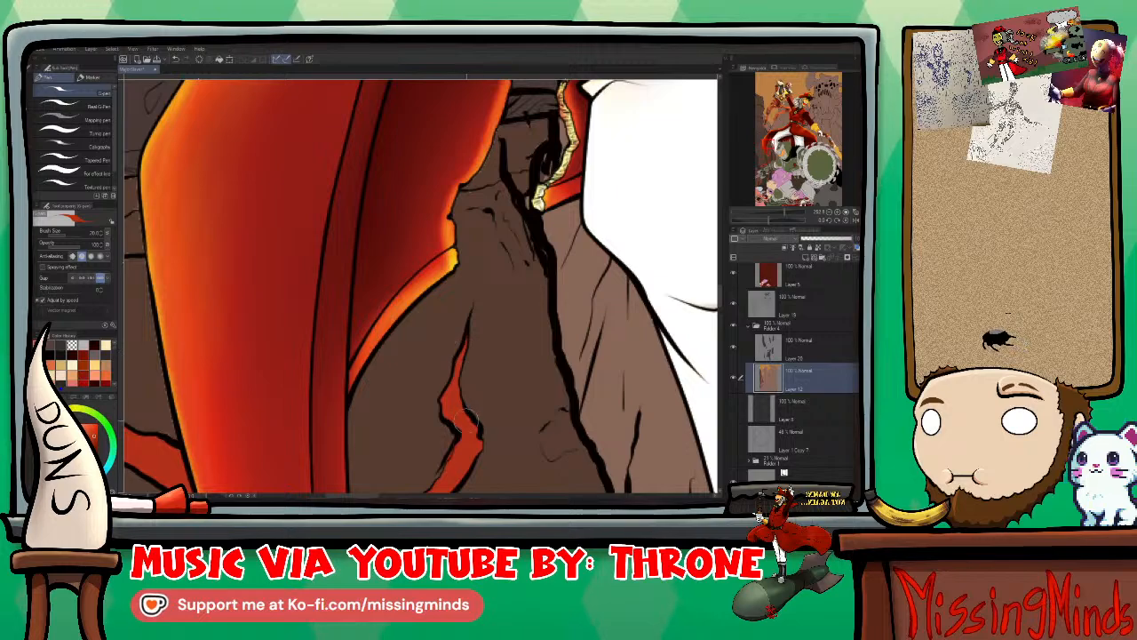
{"action": "right_click", "coordinate": [521, 352]}
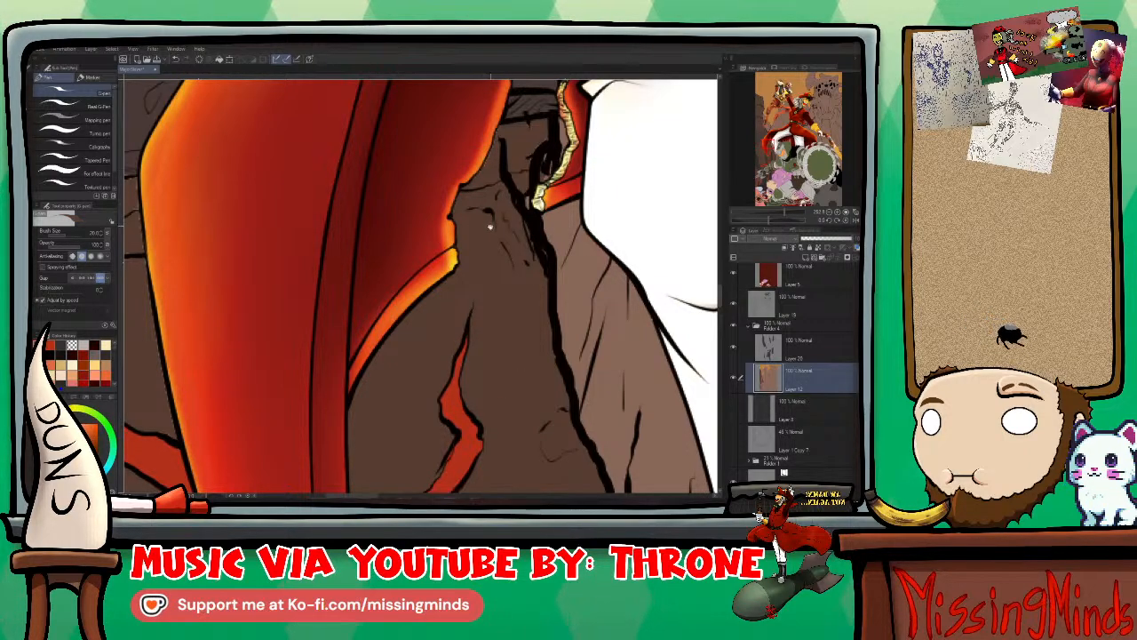
Step: Touch up the rock around the cape's outer edge, and sample the darker upper rock colour to clean up the hatched ledge line
{"action": "left_click_drag", "start_coordinate": [489, 163], "coordinate": [464, 329]}
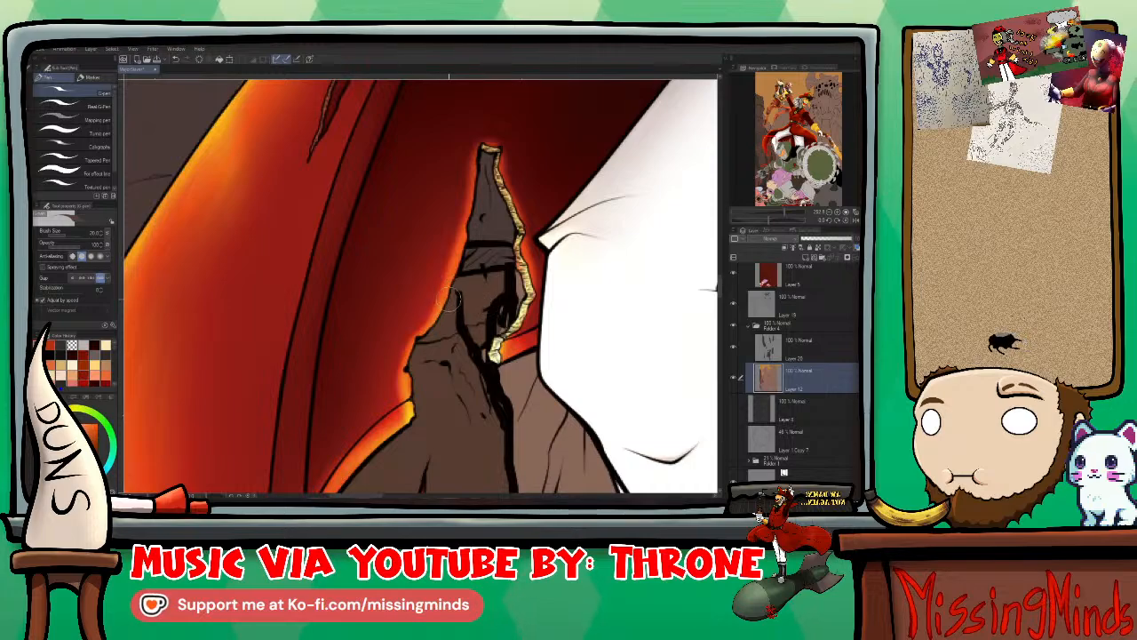
{"action": "left_click_drag", "start_coordinate": [343, 451], "coordinate": [610, 254]}
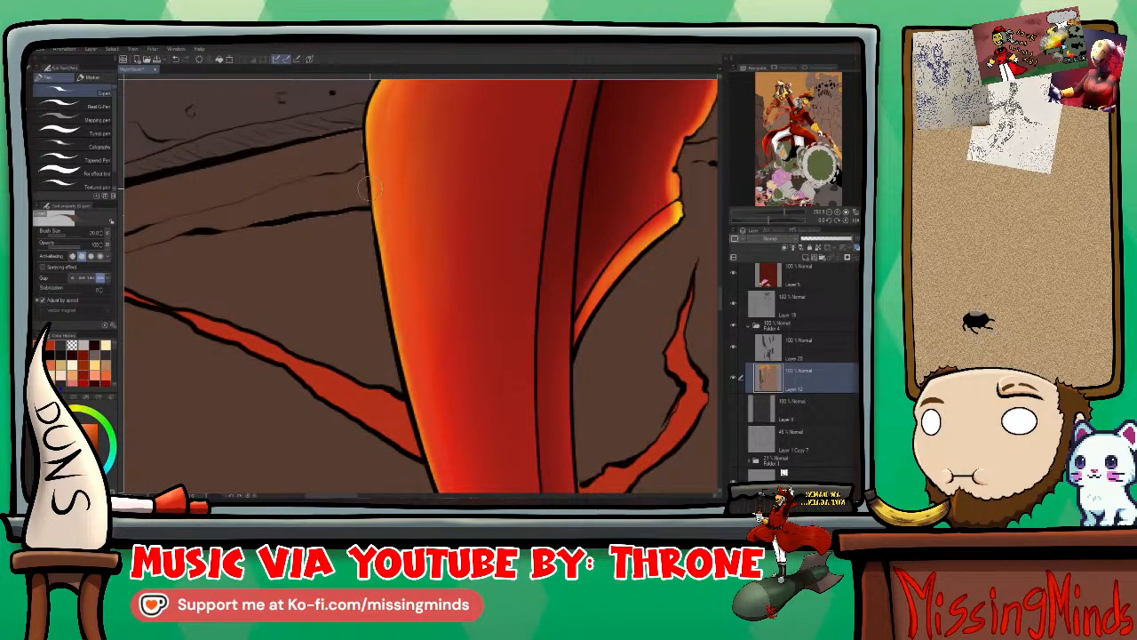
{"action": "left_click_drag", "start_coordinate": [362, 141], "coordinate": [628, 213]}
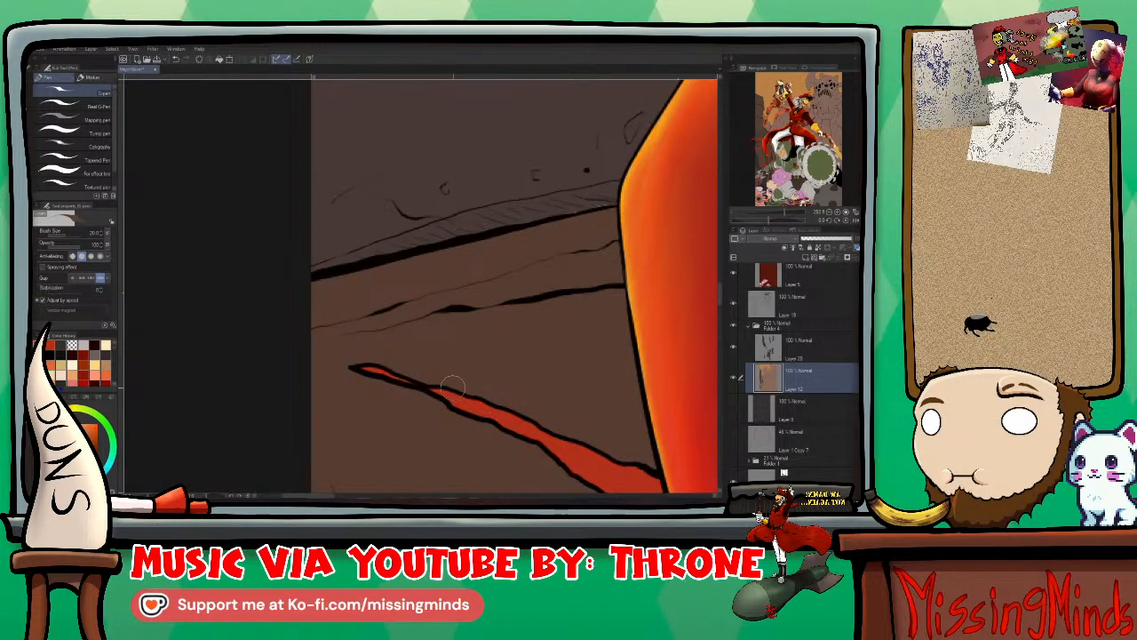
{"action": "right_click", "coordinate": [576, 169]}
{"action": "left_click_drag", "start_coordinate": [568, 211], "coordinate": [616, 202]}
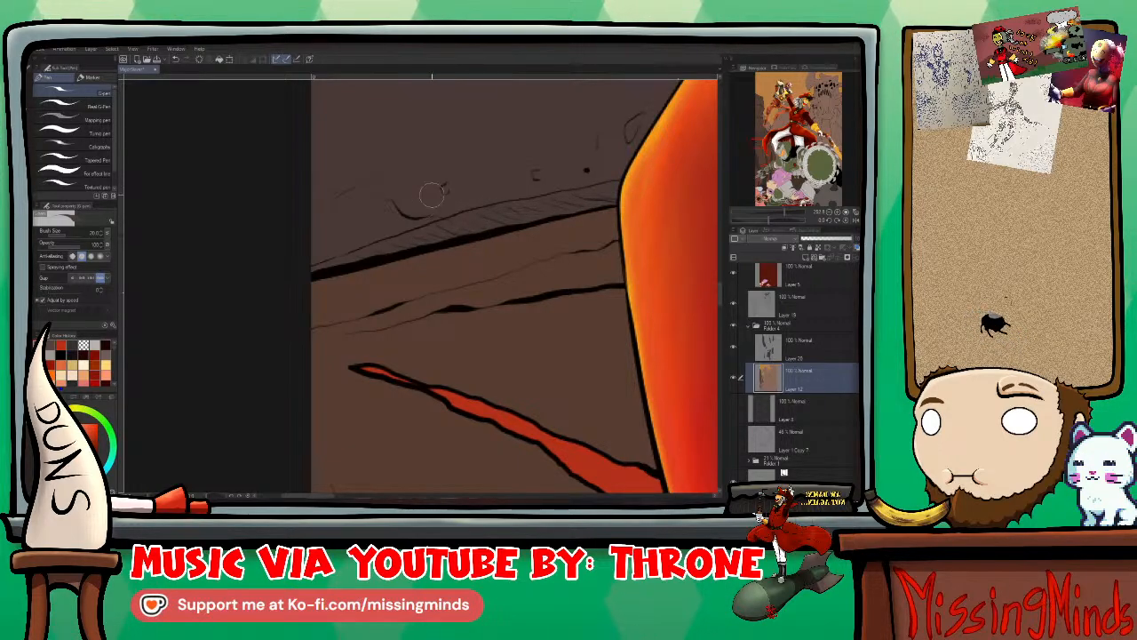
Step: Select the armoured figure's Overlay shading layer, Layer 11, and show the Multiply shading layer beneath it
{"action": "mouse_move", "coordinate": [585, 294]}
{"action": "left_mouse_down"}
{"action": "mouse_move", "coordinate": [525, 441]}
{"action": "mouse_move", "coordinate": [272, 125]}
{"action": "mouse_move", "coordinate": [480, 349]}
{"action": "mouse_move", "coordinate": [409, 186]}
{"action": "mouse_move", "coordinate": [362, 218]}
{"action": "left_mouse_up"}
{"action": "scroll", "coordinate": [817, 326], "scroll_direction": "up", "scroll_amount": 5}
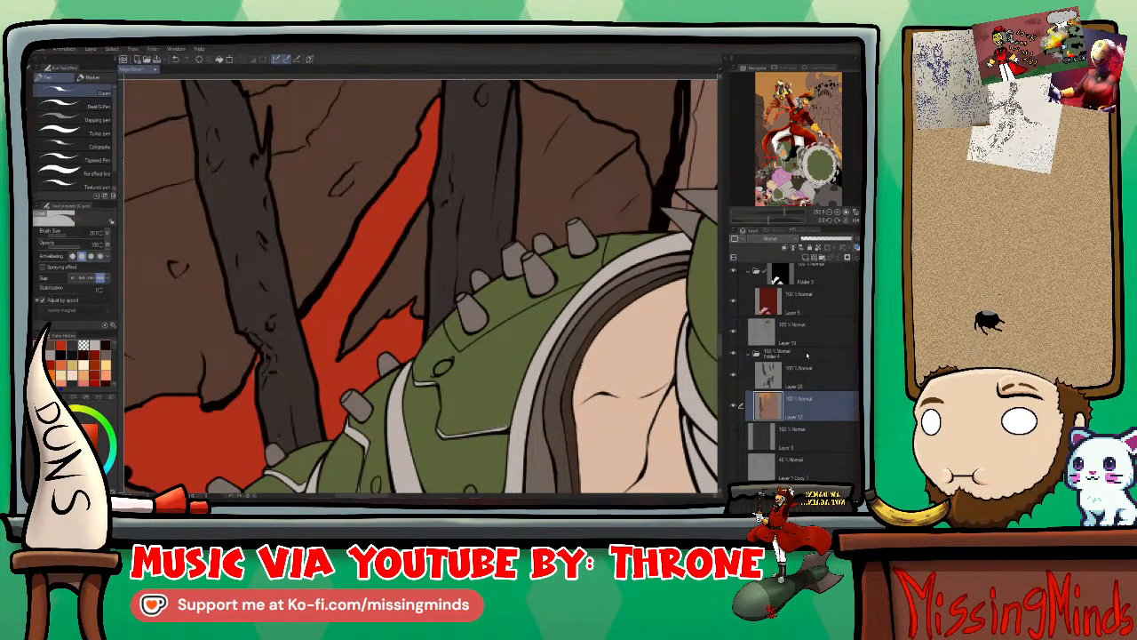
{"action": "scroll", "coordinate": [816, 347], "scroll_direction": "up", "scroll_amount": 2}
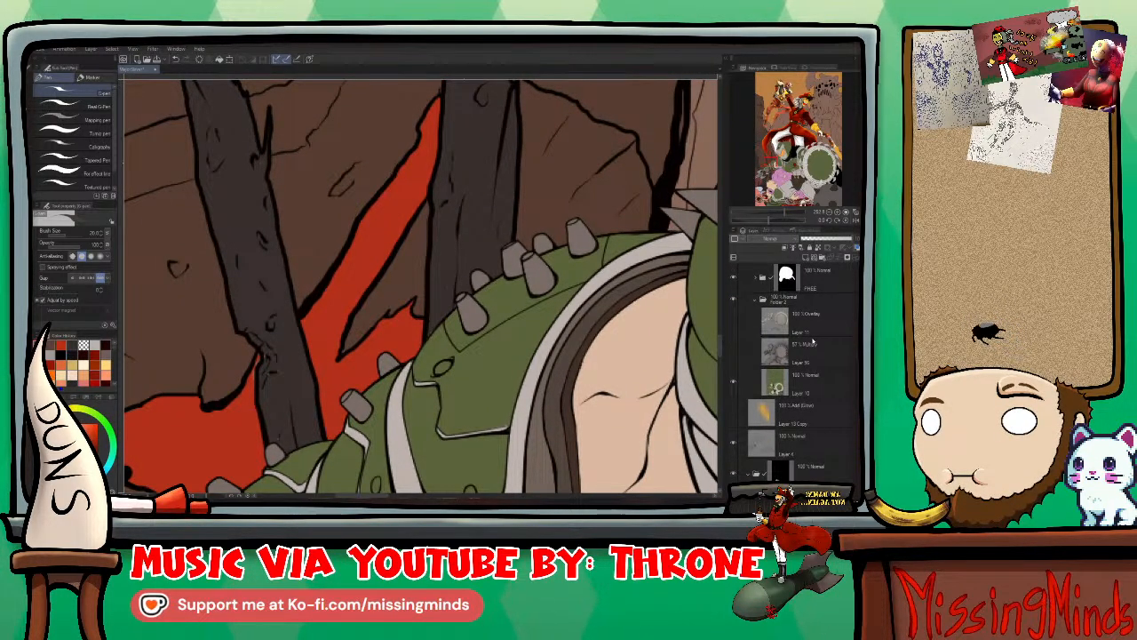
{"action": "left_click", "coordinate": [820, 323]}
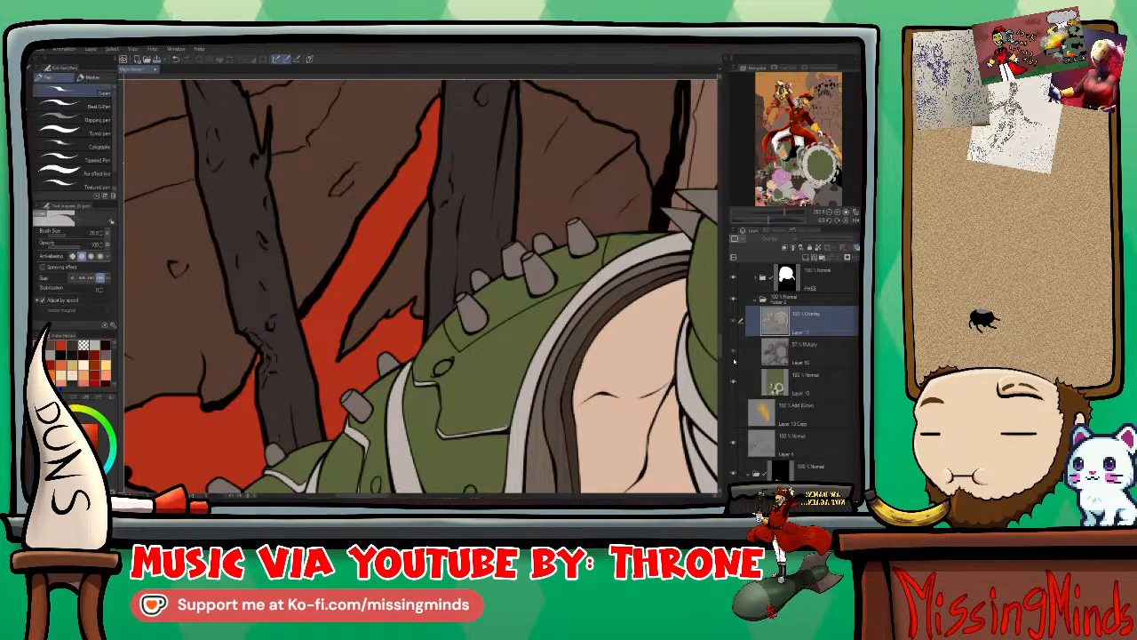
{"action": "left_click", "coordinate": [733, 351]}
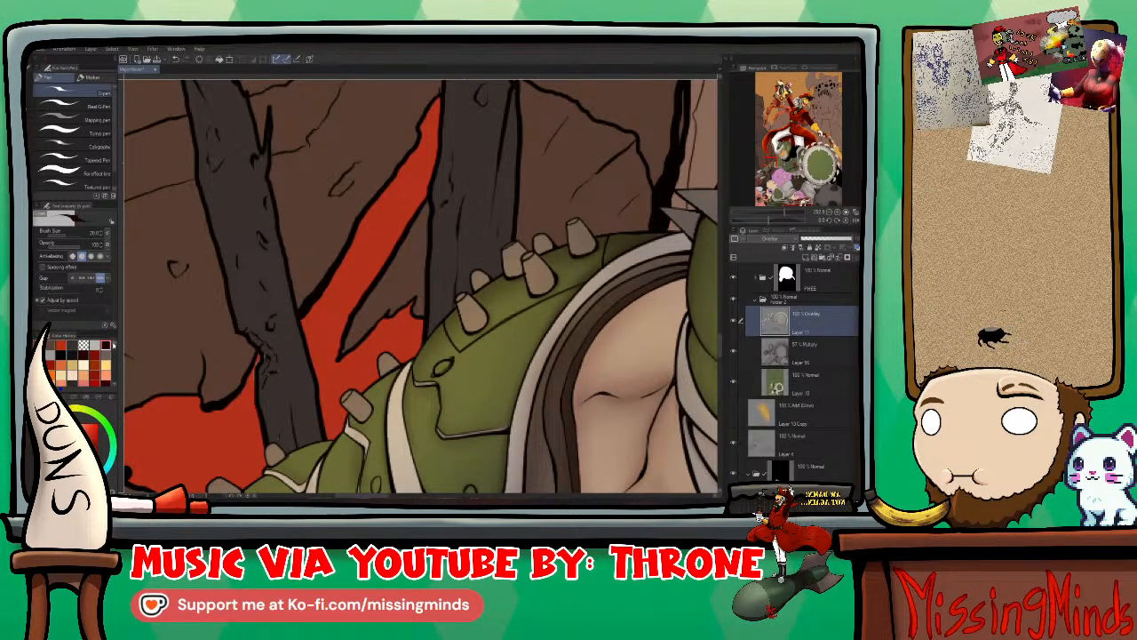
Step: Shade the green spiked shoulder armour with the Lighter pencil and smooth the shading with the Blend tool
{"action": "key", "text": "p"}
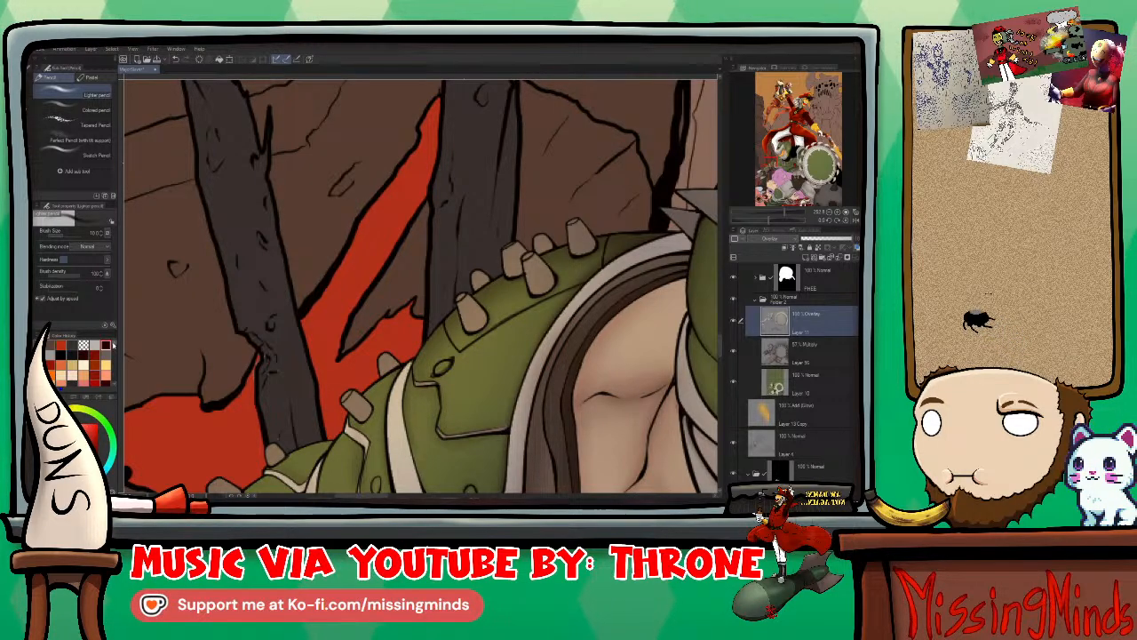
{"action": "scroll", "coordinate": [525, 389], "scroll_direction": "down", "scroll_amount": 3}
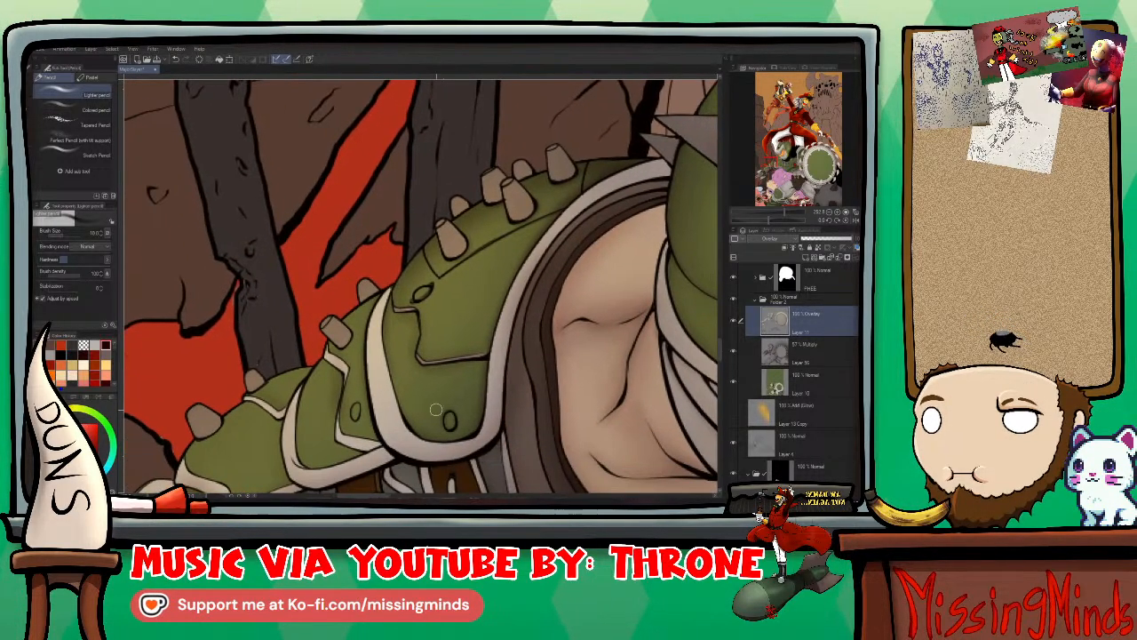
{"action": "key", "text": "j"}
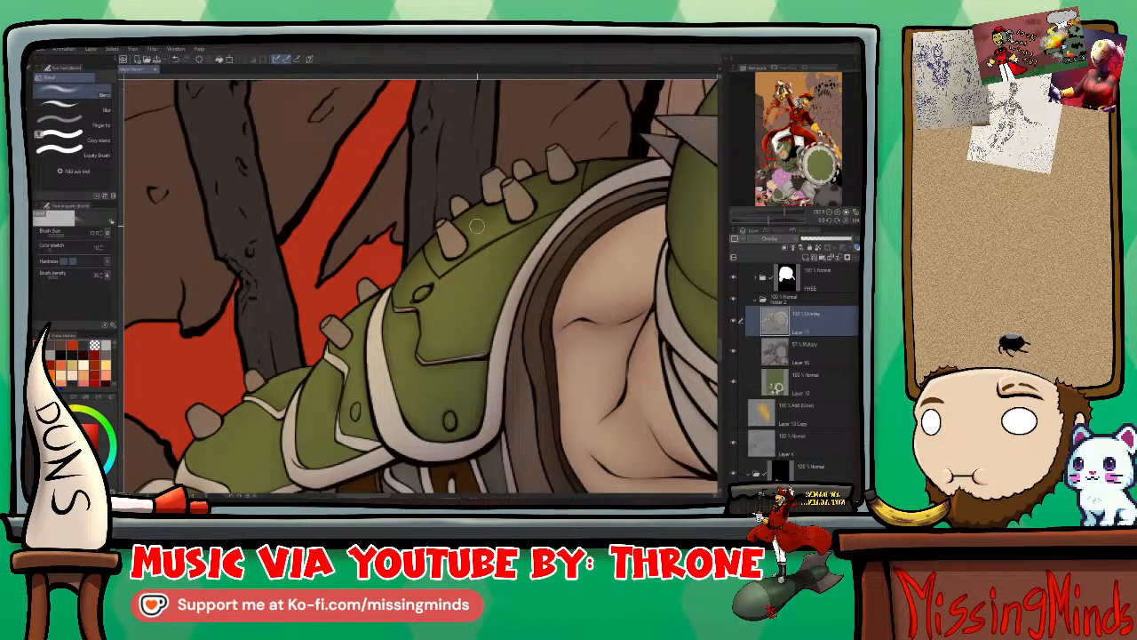
{"action": "left_click_drag", "start_coordinate": [487, 359], "coordinate": [621, 241]}
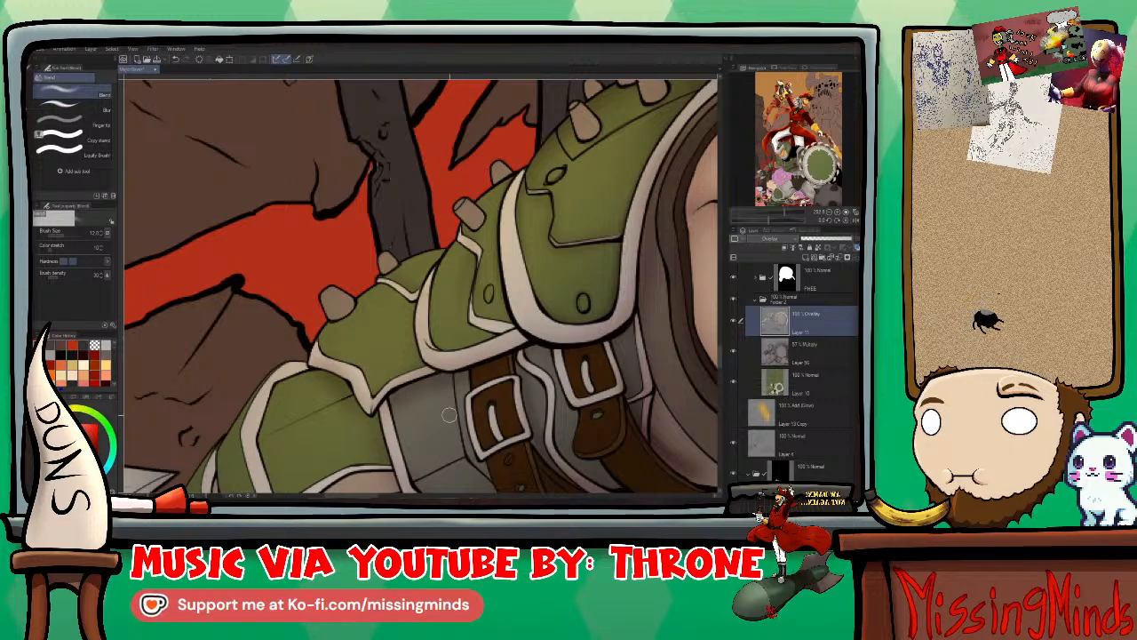
Step: Shade the grey-brown bands alongside the white-trimmed shoulder plate with the Lighter pencil
{"action": "key", "text": "p"}
{"action": "key", "text": "p"}
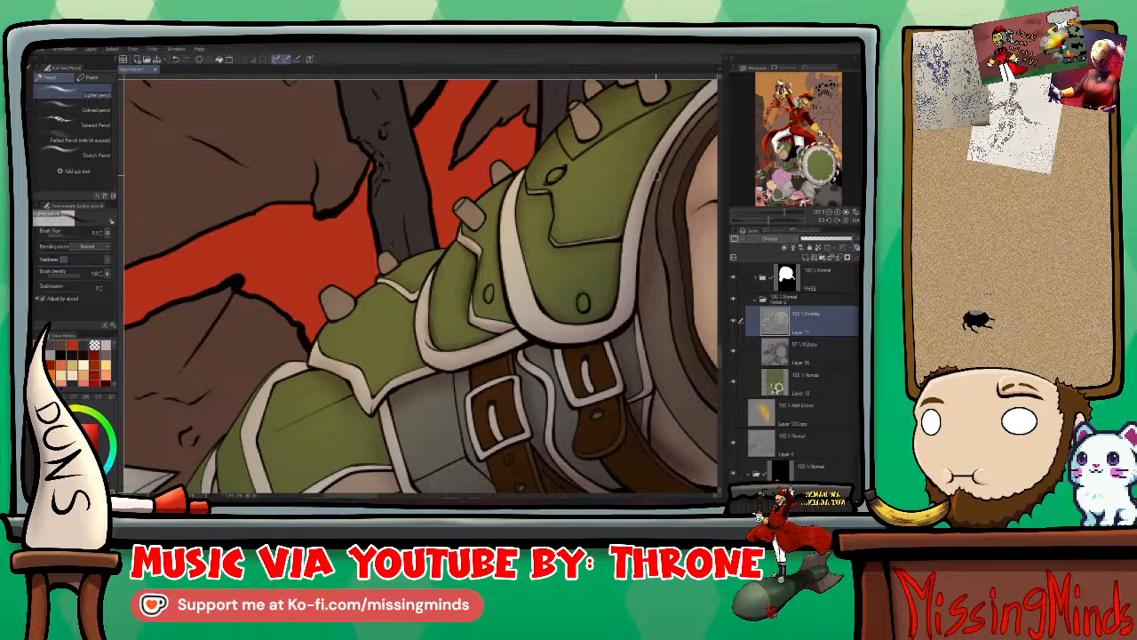
{"action": "left_click_drag", "start_coordinate": [516, 321], "coordinate": [684, 140]}
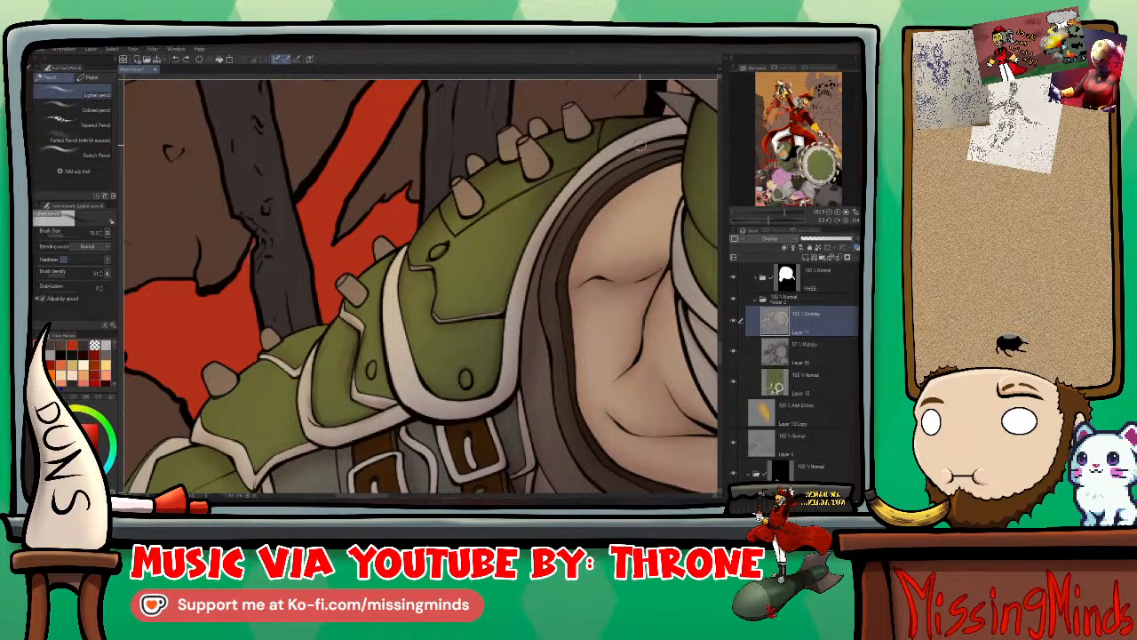
{"action": "left_click_drag", "start_coordinate": [586, 175], "coordinate": [540, 247]}
{"action": "mouse_move", "coordinate": [526, 313]}
{"action": "left_mouse_down"}
{"action": "mouse_move", "coordinate": [544, 245]}
{"action": "mouse_move", "coordinate": [521, 350]}
{"action": "left_mouse_up"}
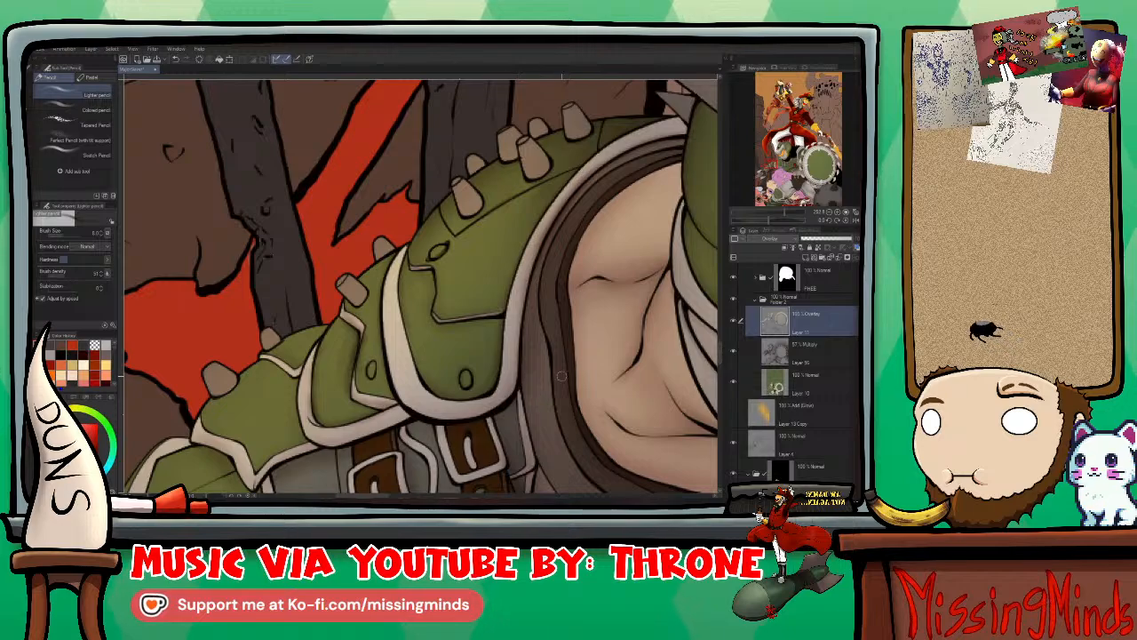
{"action": "left_click_drag", "start_coordinate": [520, 377], "coordinate": [597, 265]}
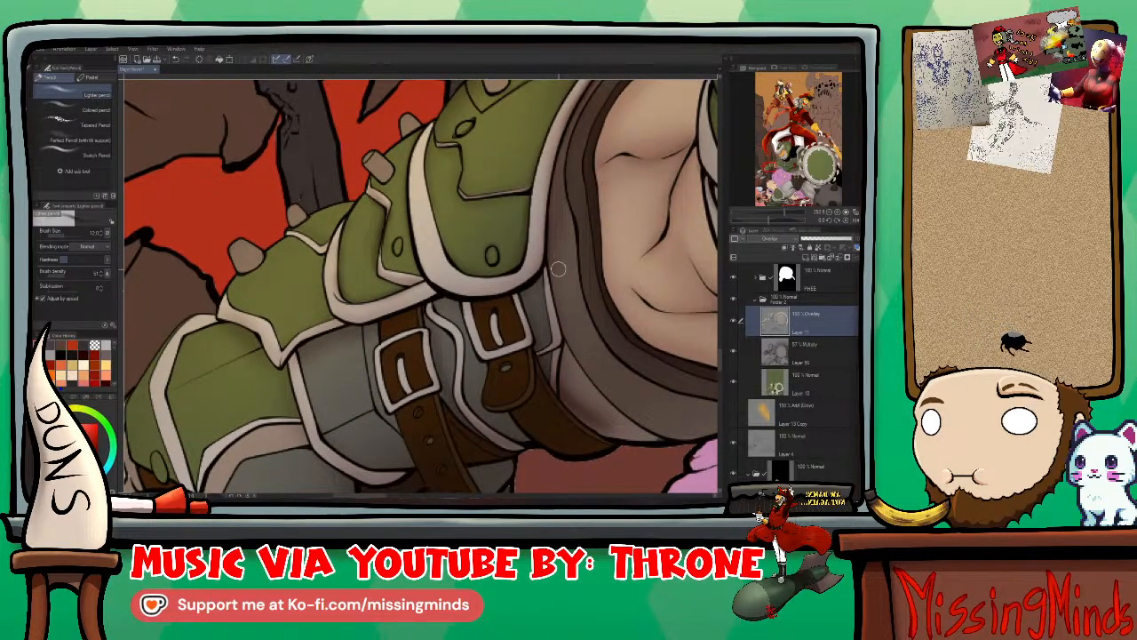
Step: Shade the narrow areas around the two buckled brown straps with a smaller Lighter pencil
{"action": "key", "text": "bracketleft"}
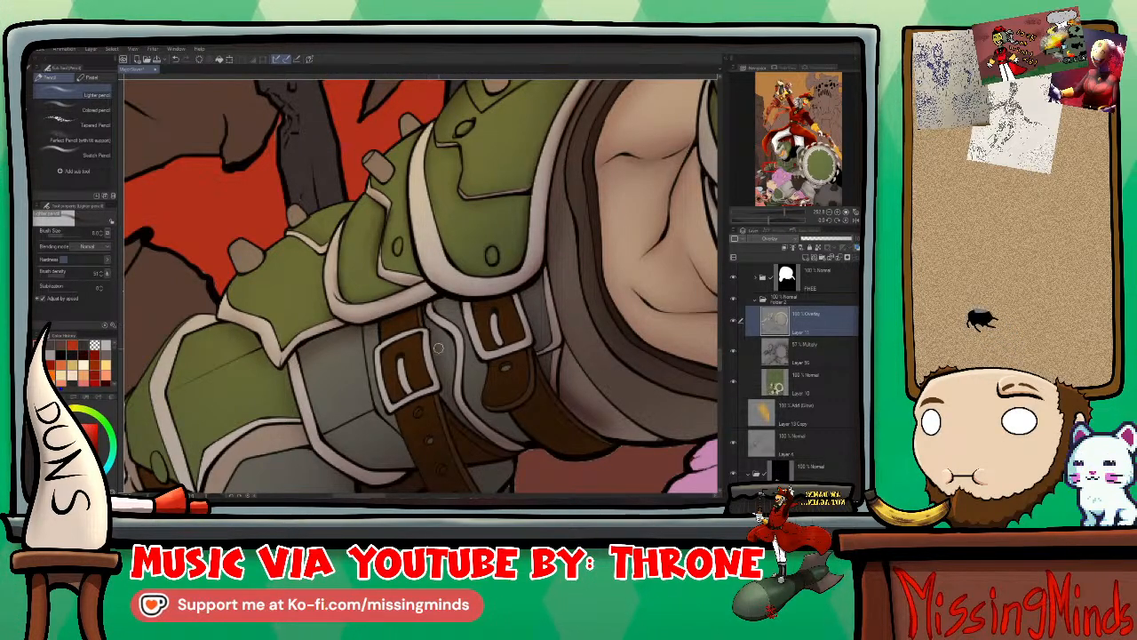
{"action": "scroll", "coordinate": [540, 211], "scroll_direction": "down", "scroll_amount": 1}
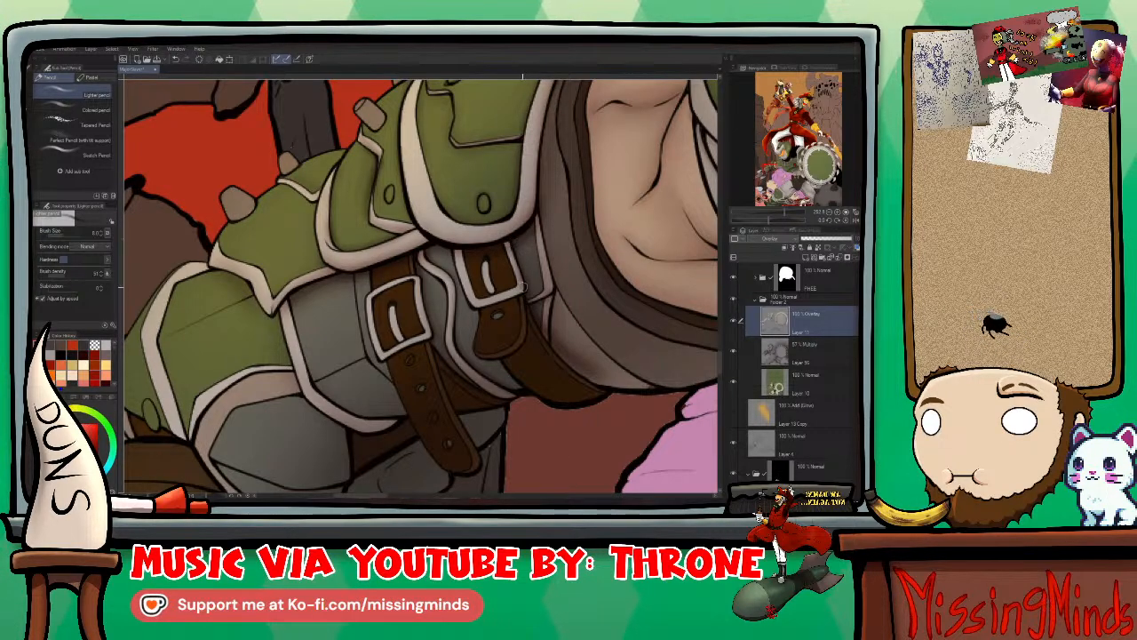
{"action": "mouse_move", "coordinate": [602, 310]}
{"action": "left_mouse_down"}
{"action": "mouse_move", "coordinate": [571, 284]}
{"action": "mouse_move", "coordinate": [524, 279]}
{"action": "left_mouse_up"}
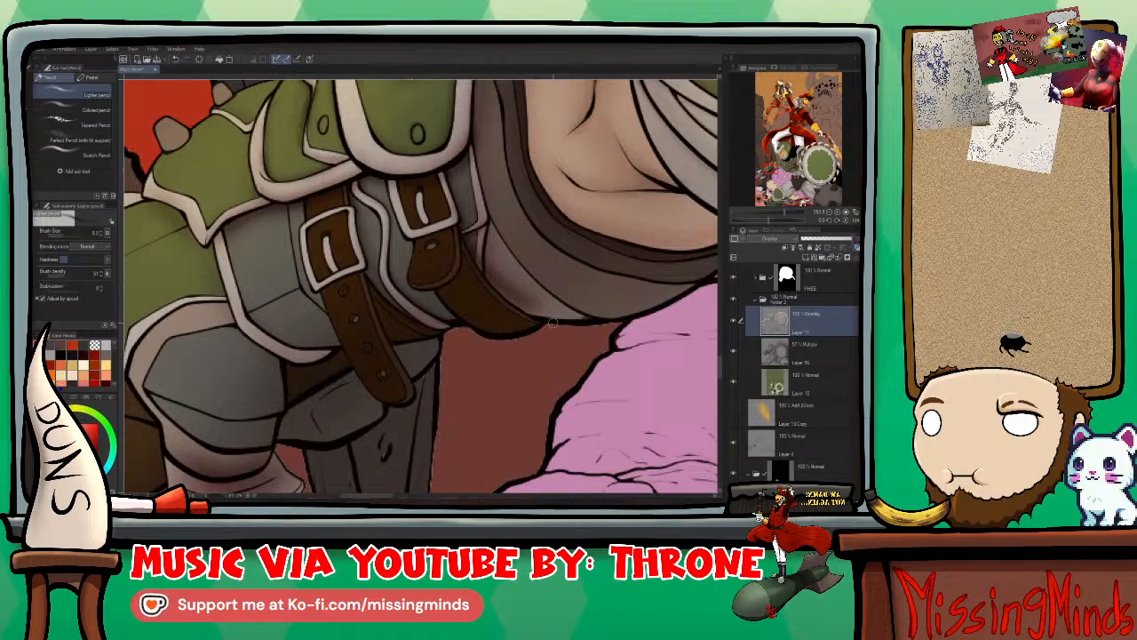
Step: Shade the lower grey-brown band behind the strap with a larger pencil, and blend the shading with an enlarged Blend brush
{"action": "key", "text": "bracketright"}
{"action": "key", "text": "bracketright"}
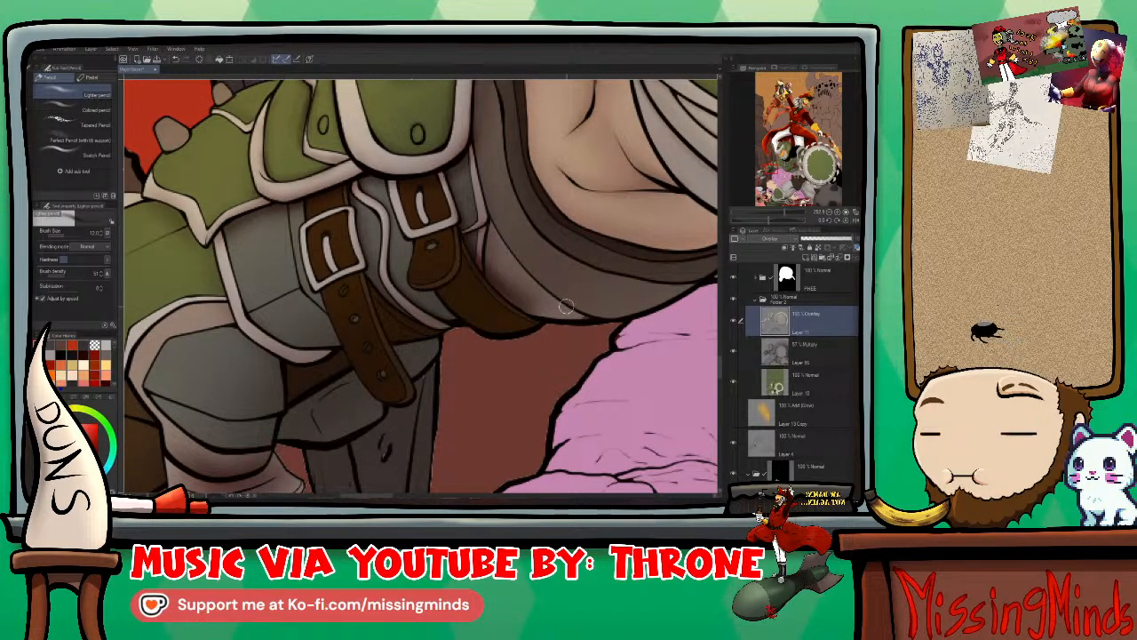
{"action": "key", "text": "j"}
{"action": "key", "text": "bracketright"}
{"action": "key", "text": "bracketright"}
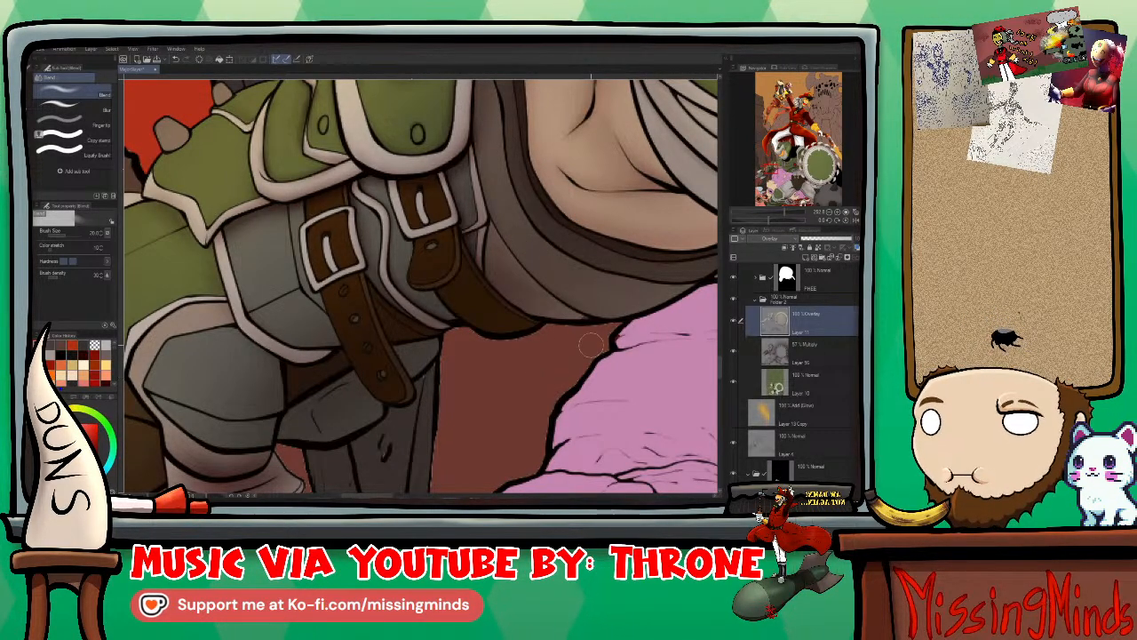
Step: Add fine Lighter pencil shading along the white trim and strap edges below the large shoulder plate, reducing the brush size for tight spots
{"action": "scroll", "coordinate": [590, 344], "scroll_direction": "up", "scroll_amount": 2}
{"action": "key", "text": "p"}
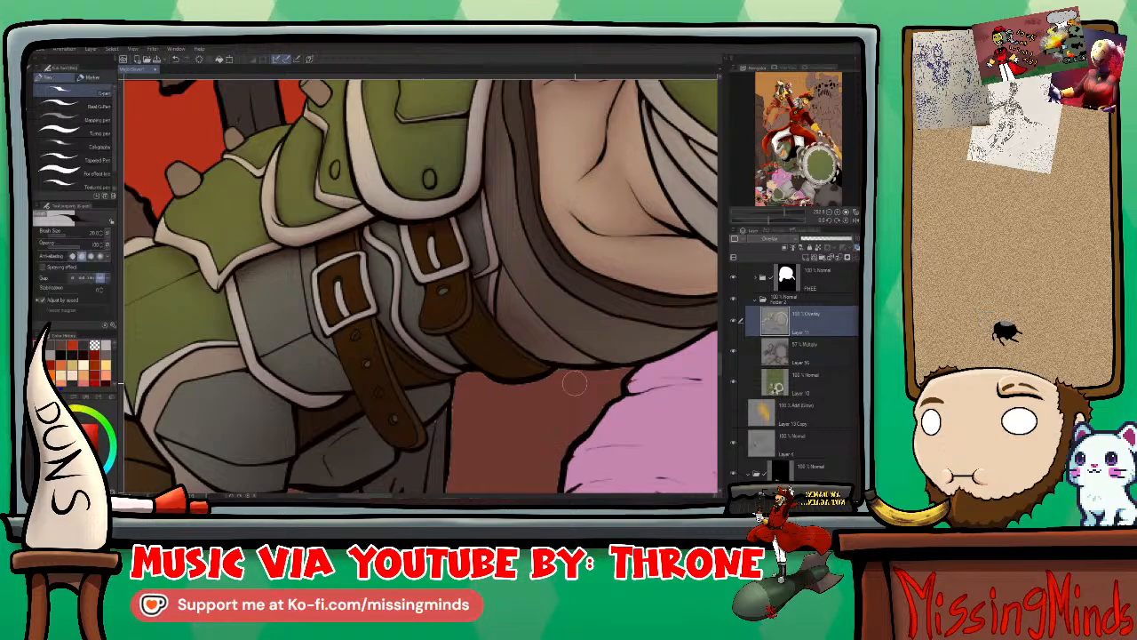
{"action": "key", "text": "p"}
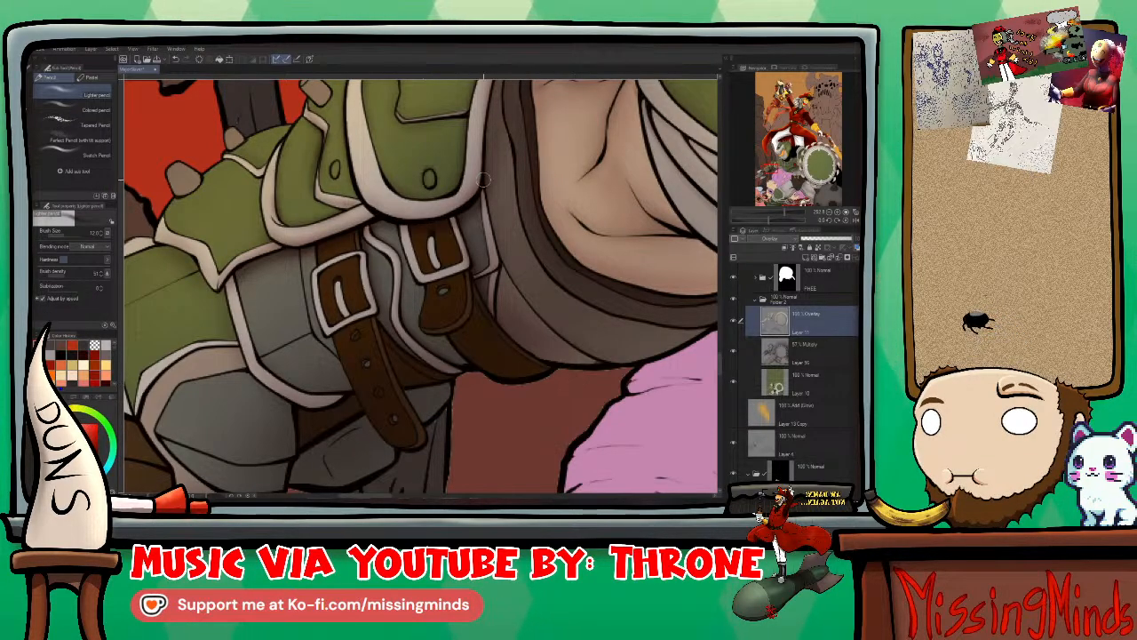
{"action": "key", "text": "bracketleft"}
{"action": "key", "text": "bracketleft"}
{"action": "key", "text": "bracketleft"}
{"action": "key", "text": "bracketleft"}
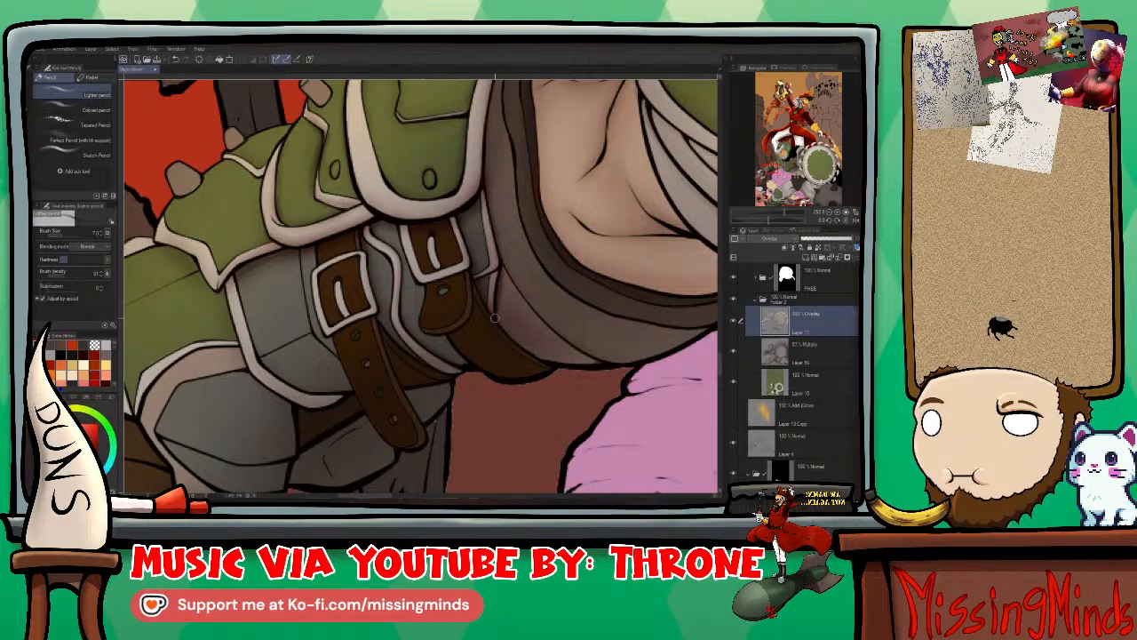
{"action": "key", "text": "bracketleft"}
{"action": "key", "text": "bracketleft"}
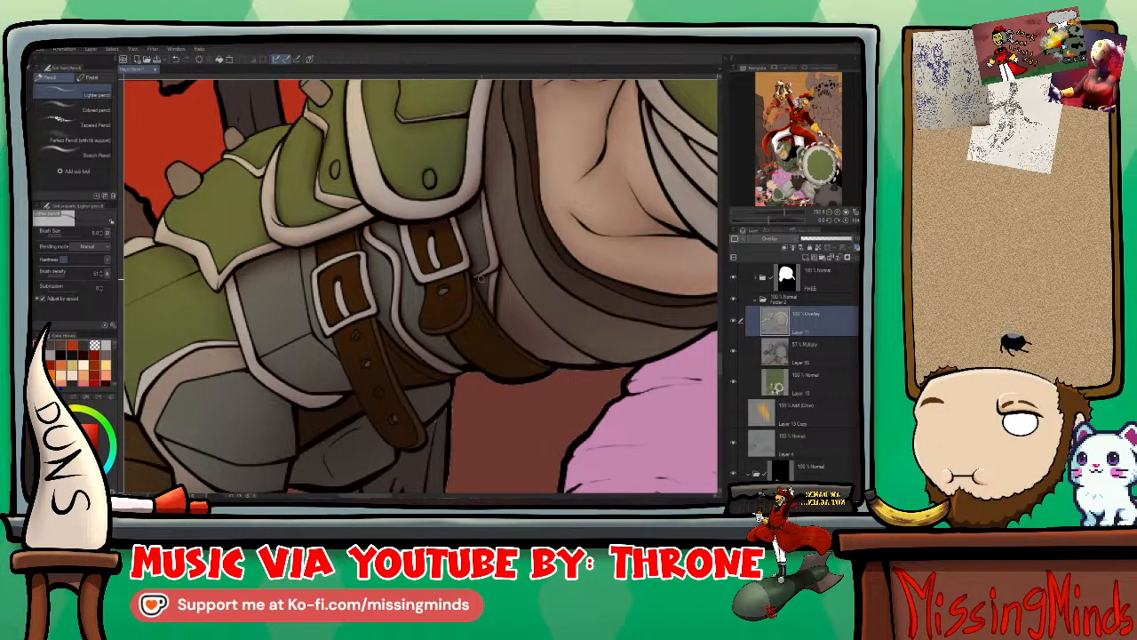
Step: Shade the white-trimmed grey plate and the area around the hanging strap, varying the Lighter pencil's size
{"action": "left_click_drag", "start_coordinate": [526, 404], "coordinate": [651, 315]}
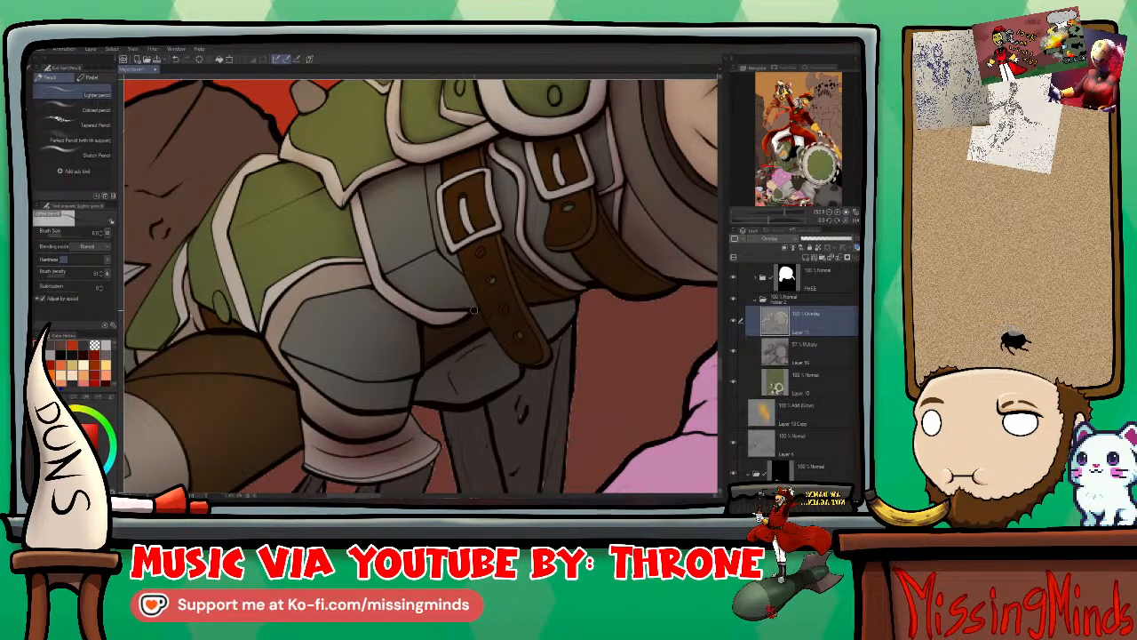
{"action": "key", "text": "bracketright"}
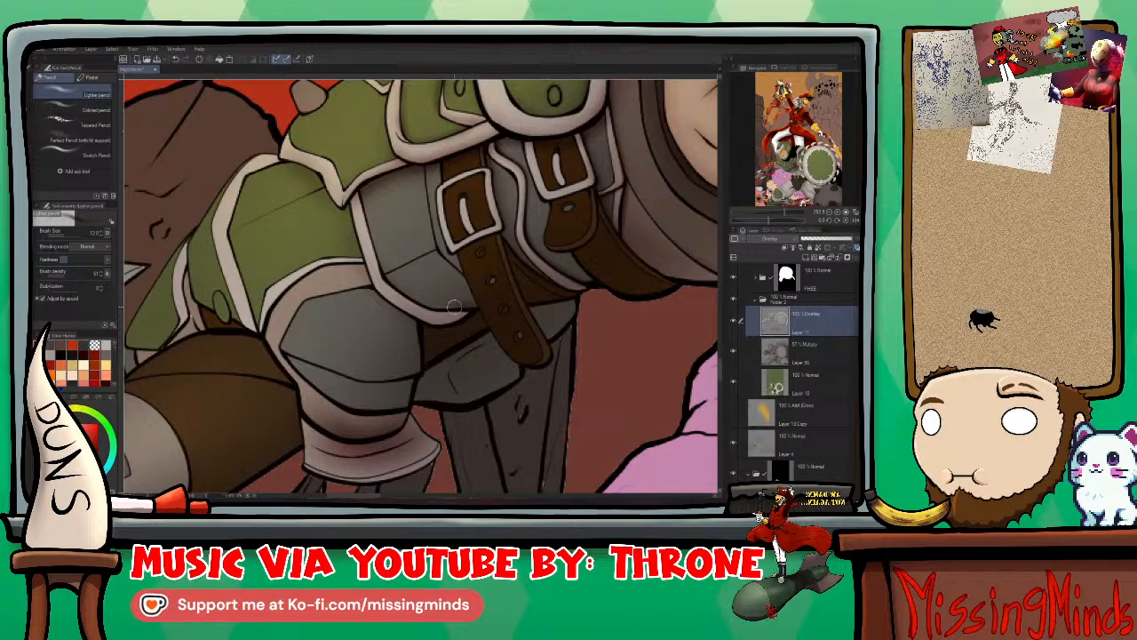
{"action": "key", "text": "bracketleft"}
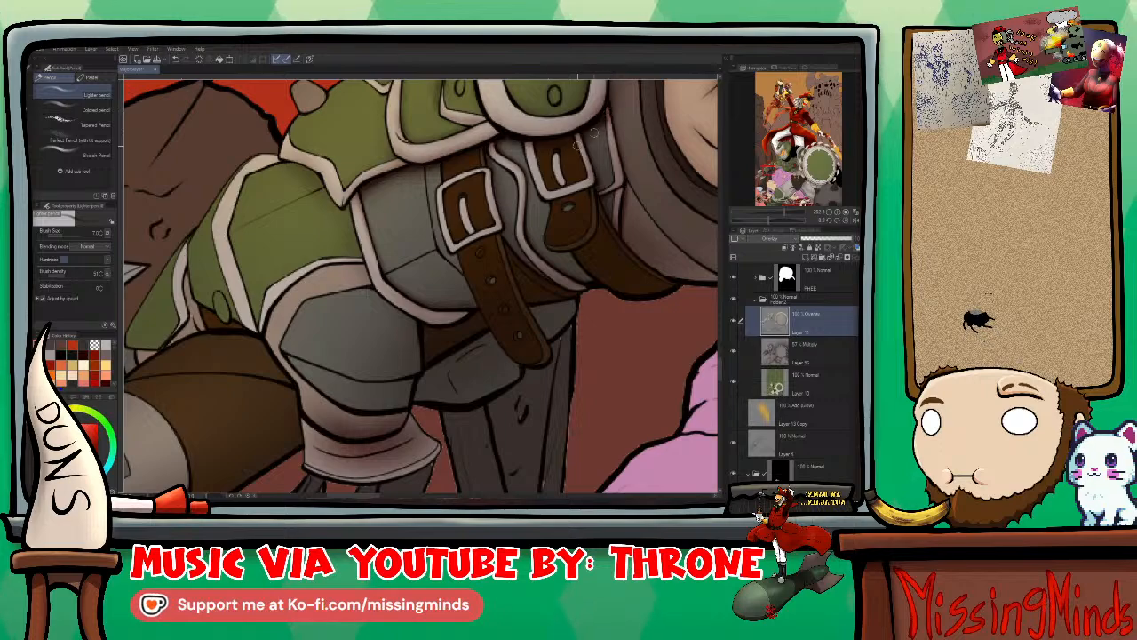
Step: Blend the shading around the buckled straps and the white-trimmed grey plates
{"action": "left_click_drag", "start_coordinate": [612, 169], "coordinate": [571, 227]}
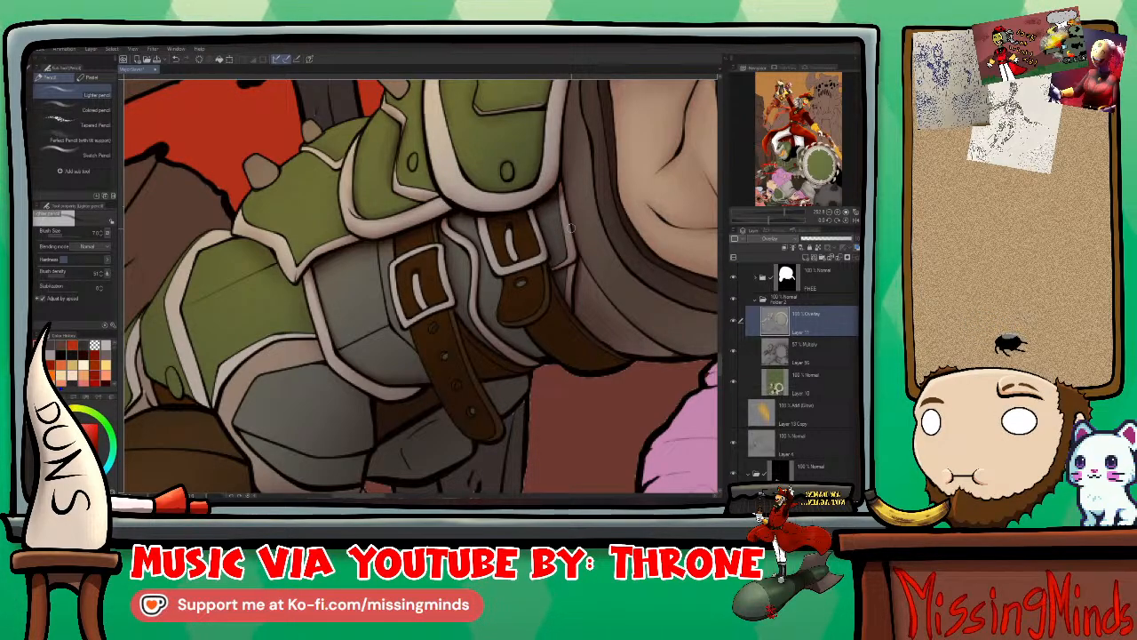
{"action": "key", "text": "j"}
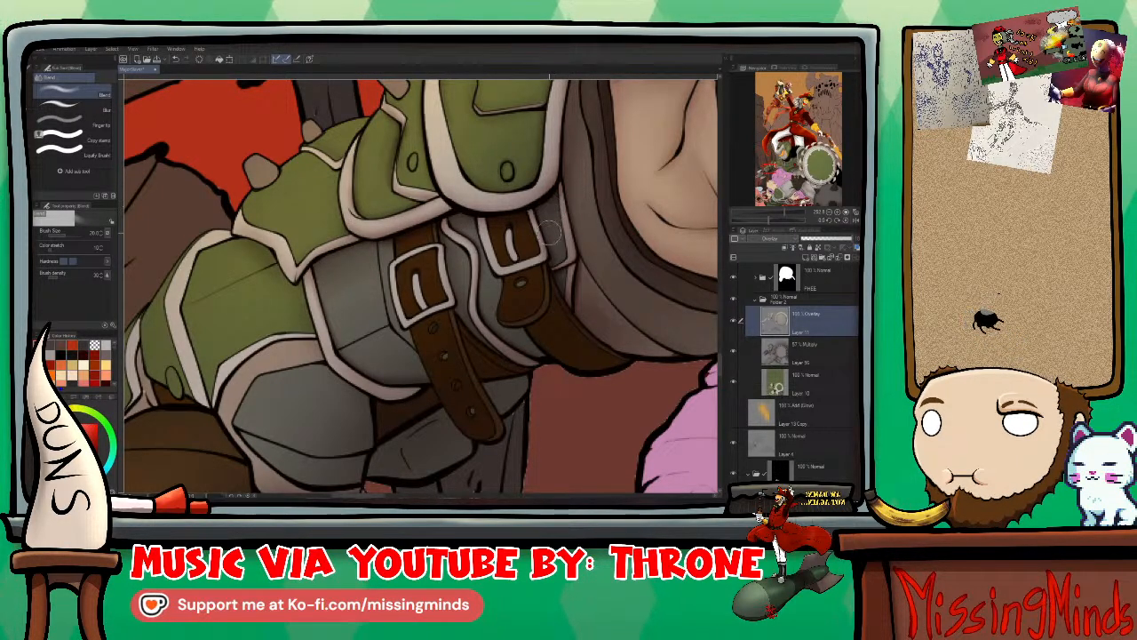
{"action": "key", "text": "bracketleft"}
{"action": "key", "text": "bracketleft"}
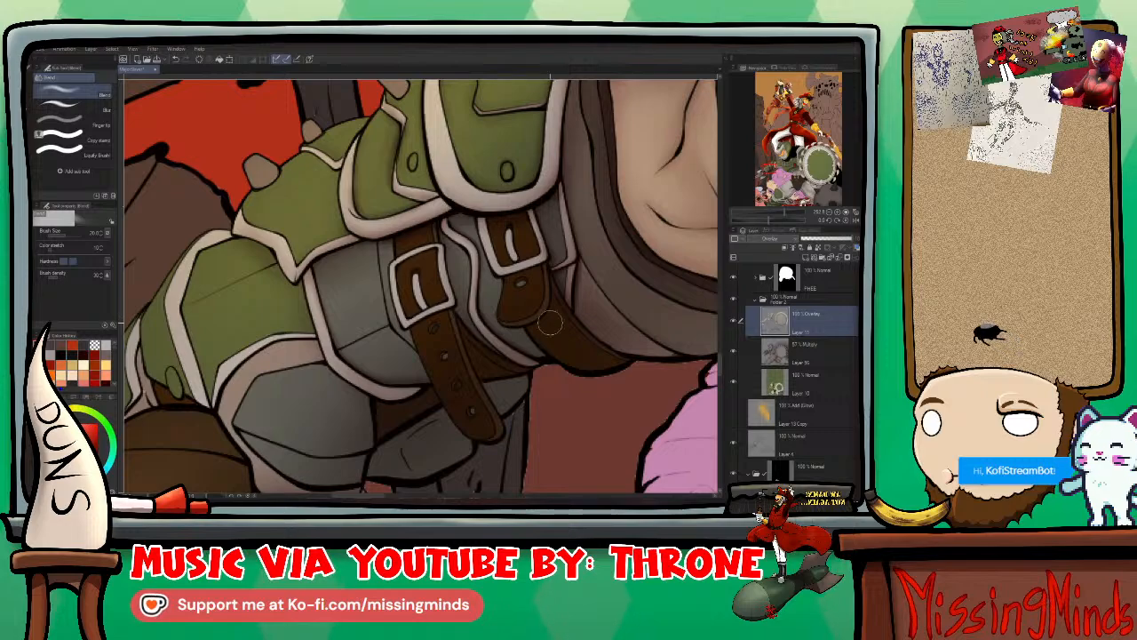
{"action": "left_click_drag", "start_coordinate": [411, 365], "coordinate": [451, 303]}
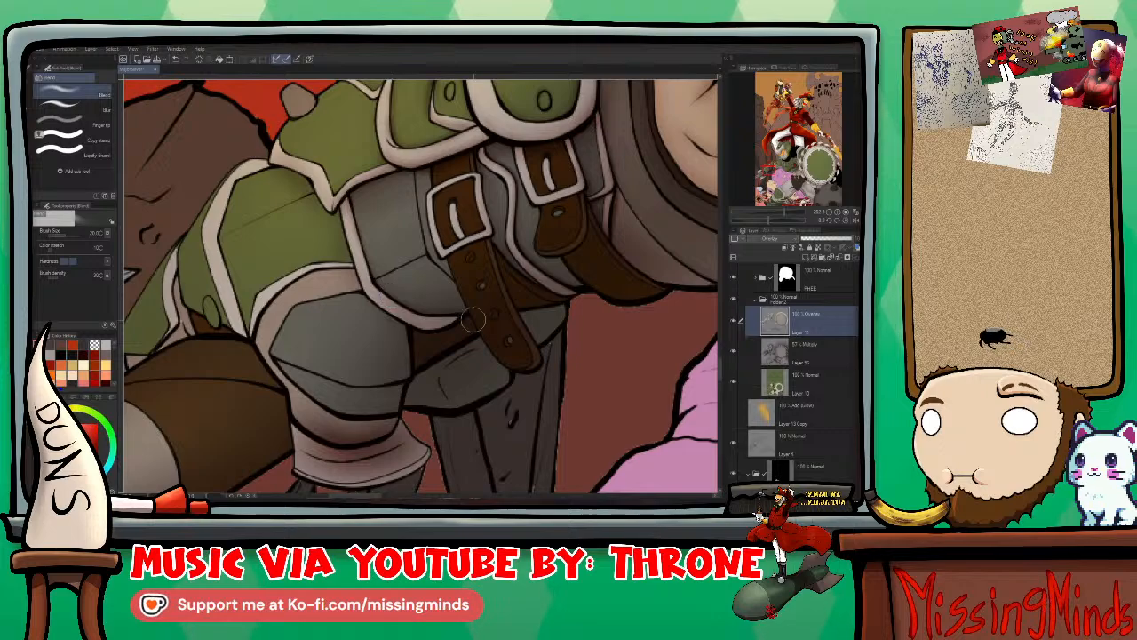
{"action": "left_click_drag", "start_coordinate": [629, 335], "coordinate": [573, 397]}
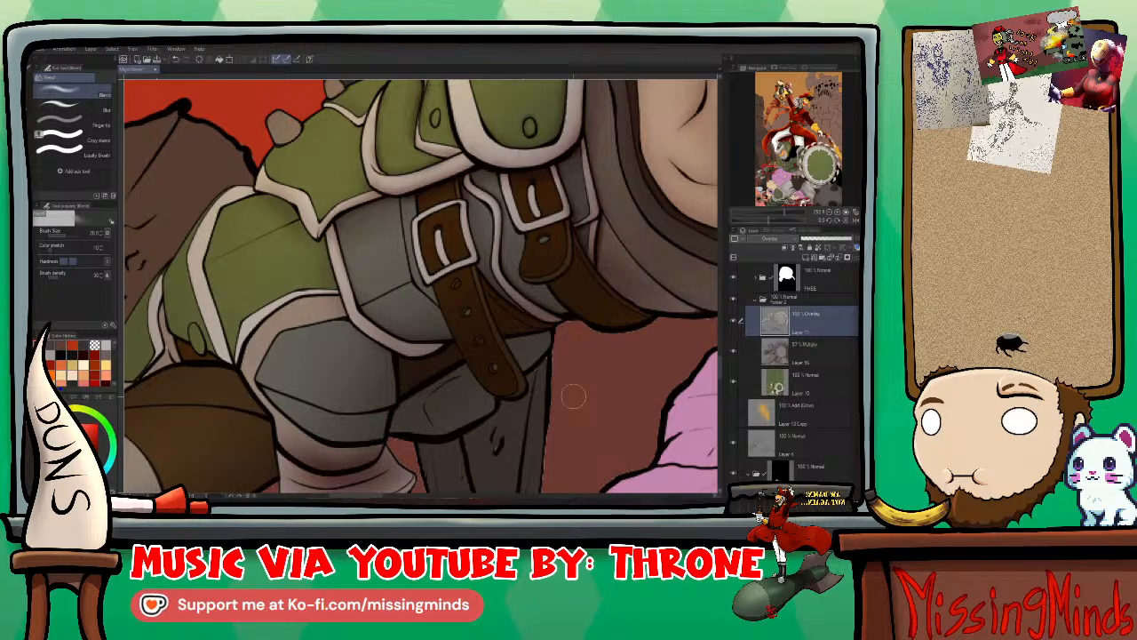
Step: Shade the grey armour piece beneath the hanging strap with the Lighter pencil
{"action": "key", "text": "p"}
{"action": "key", "text": "p"}
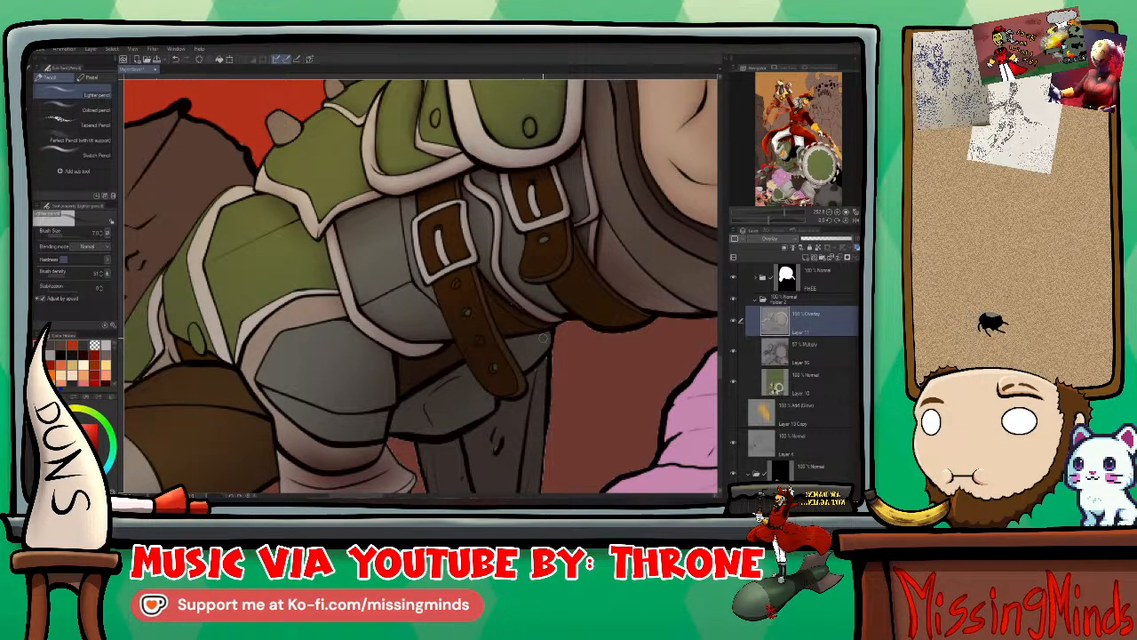
{"action": "left_click_drag", "start_coordinate": [544, 338], "coordinate": [491, 272]}
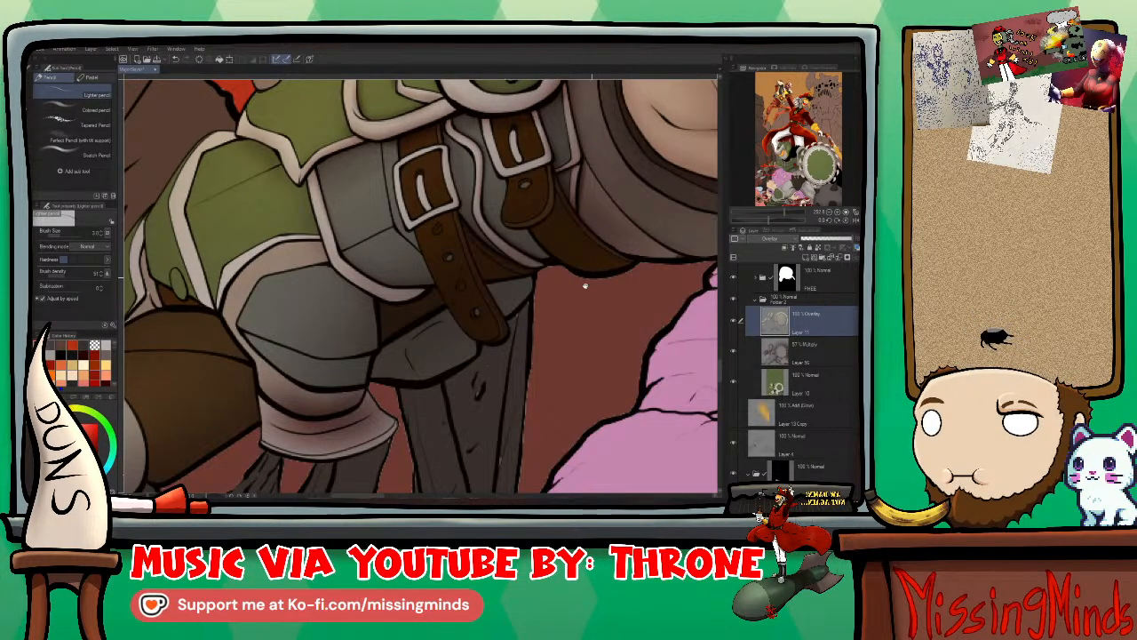
Step: Hide the shading layers and touch up the flat colours around the buckled brown straps and adjoining grey armour on Layer 10
{"action": "scroll", "coordinate": [607, 295], "scroll_direction": "up", "scroll_amount": 2}
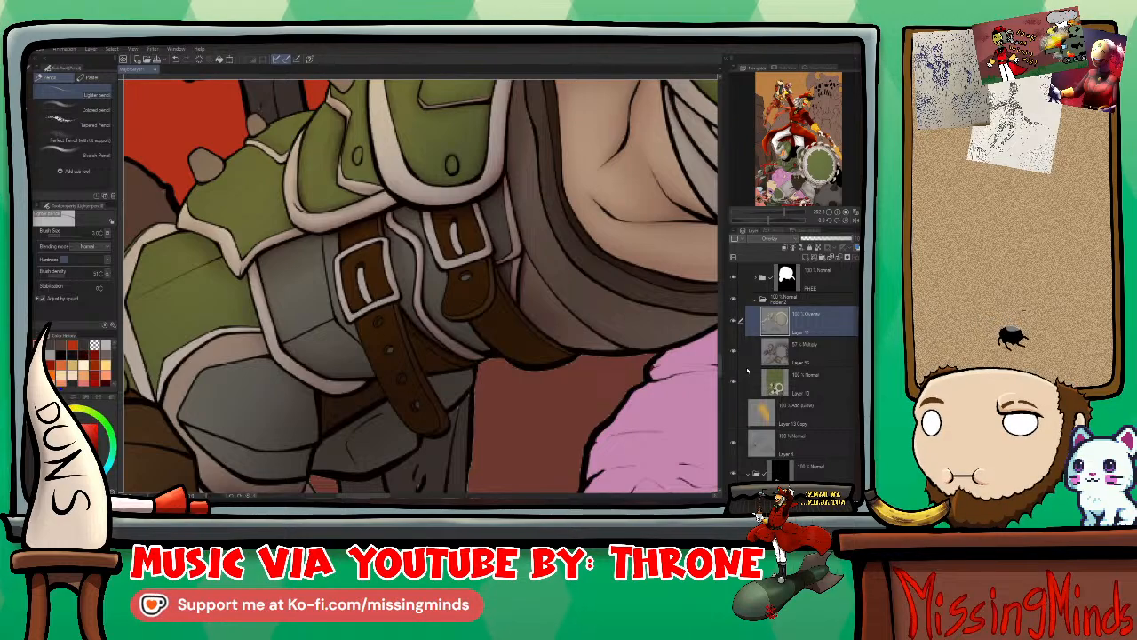
{"action": "left_click", "coordinate": [733, 319]}
{"action": "left_click", "coordinate": [740, 381]}
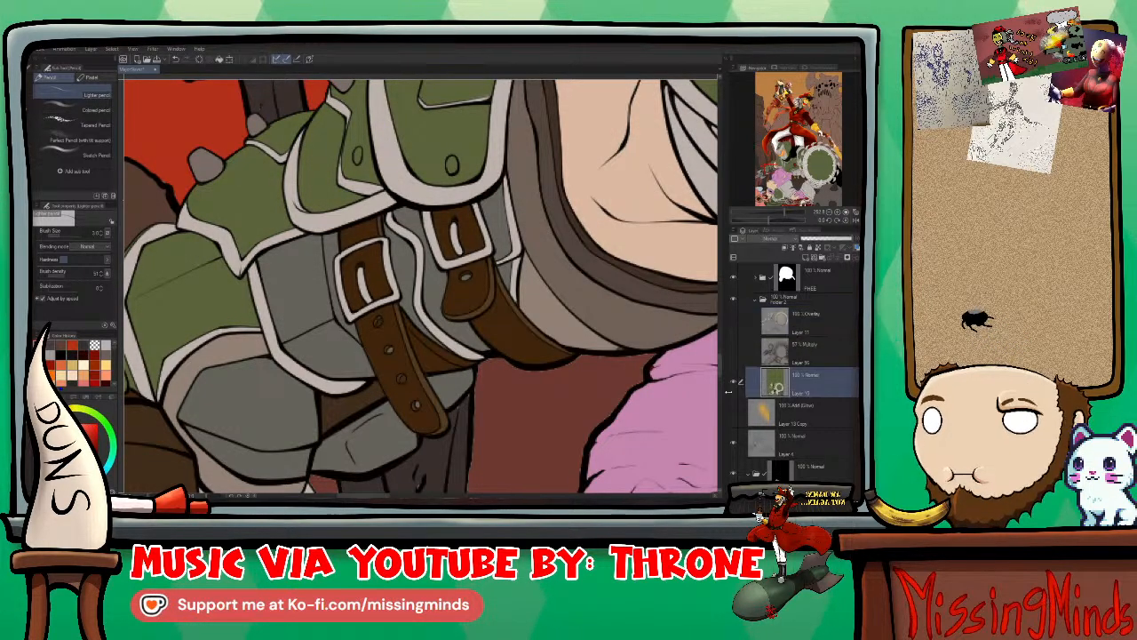
{"action": "key", "text": "p"}
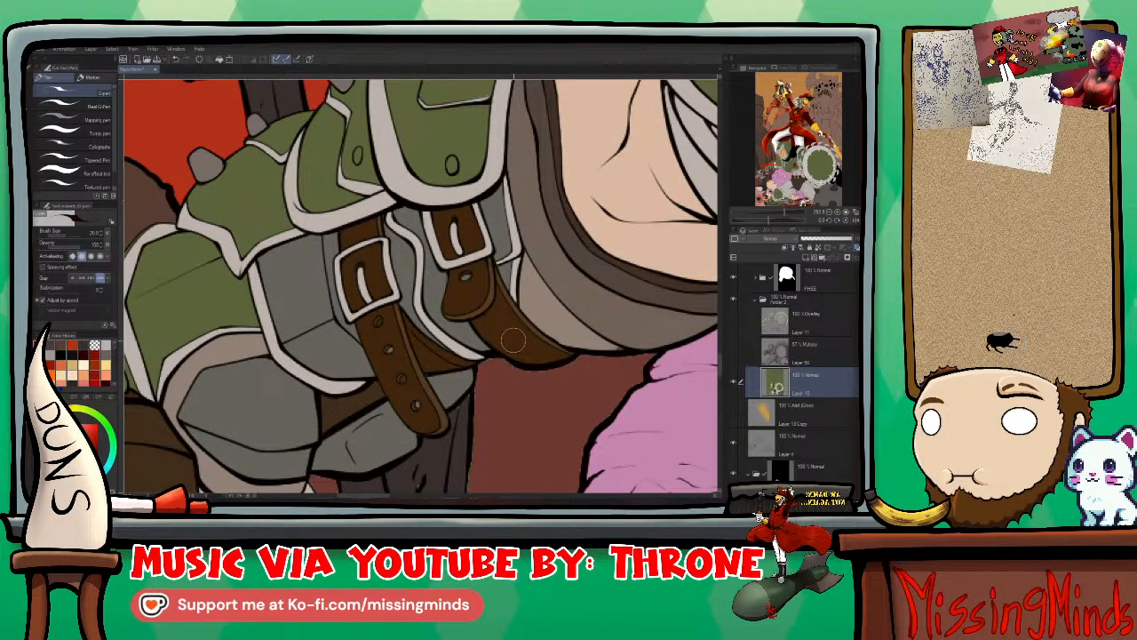
{"action": "right_click", "coordinate": [464, 276]}
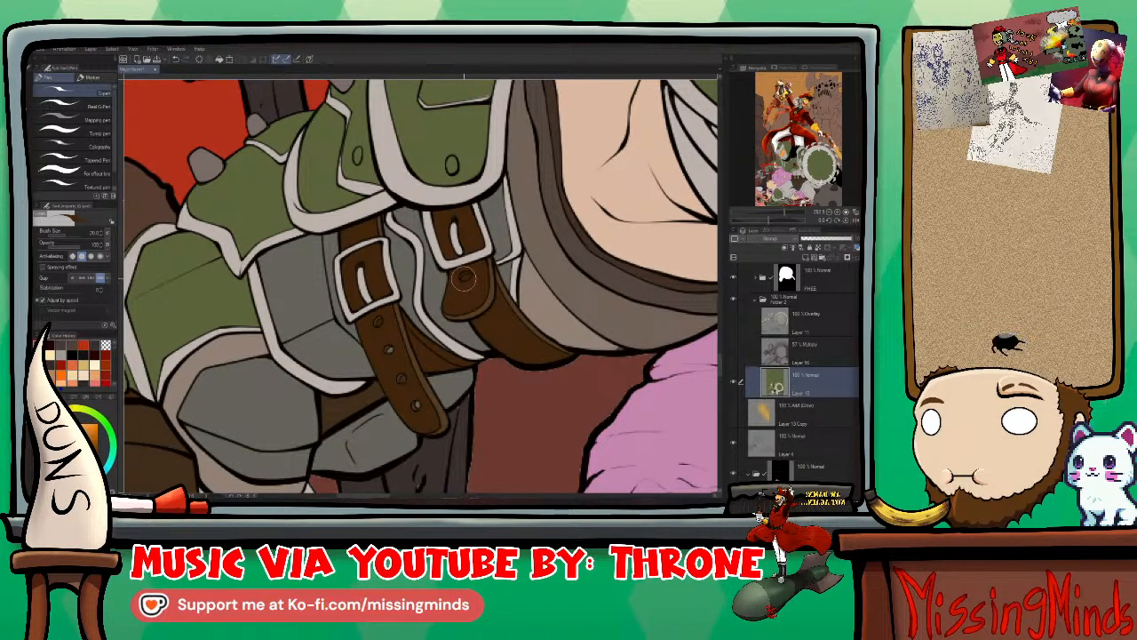
{"action": "right_click", "coordinate": [515, 296]}
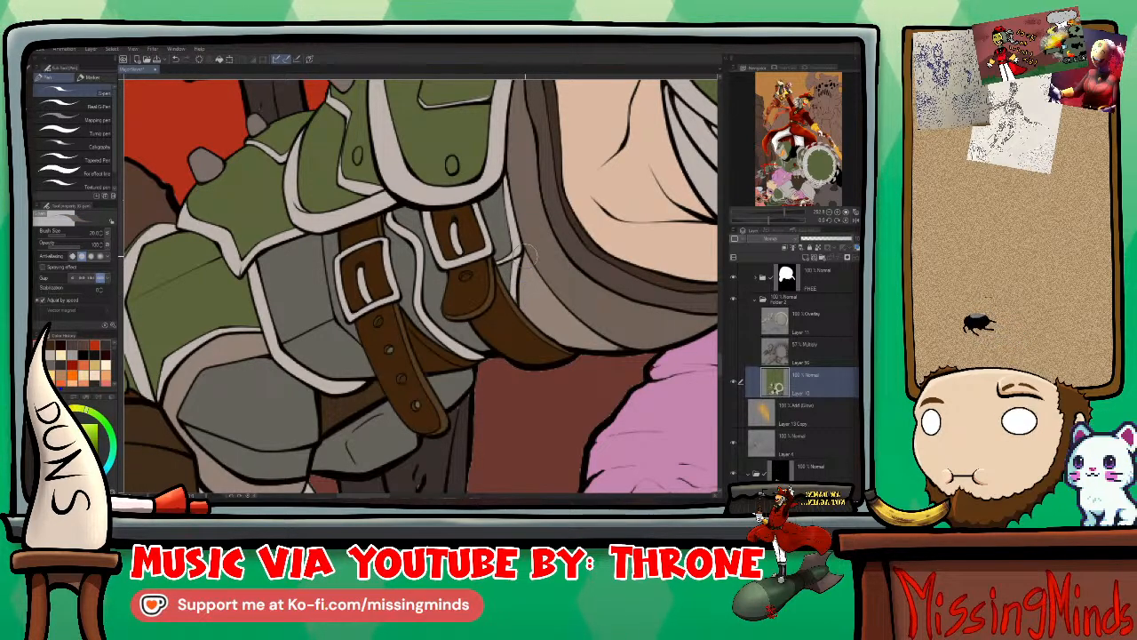
{"action": "right_click", "coordinate": [524, 253]}
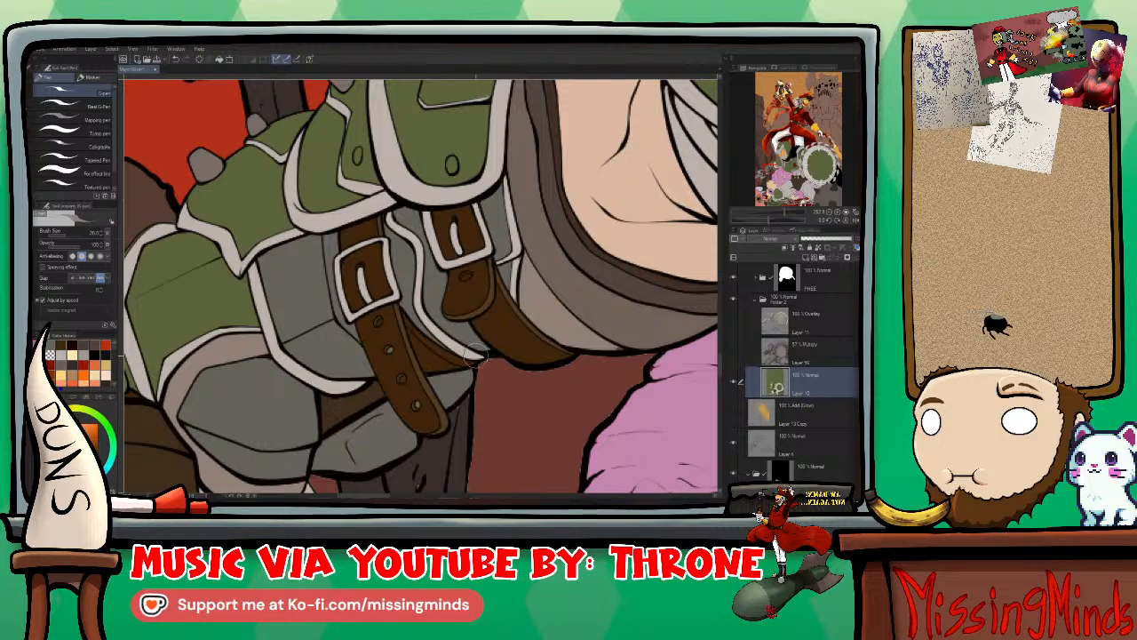
{"action": "right_click", "coordinate": [444, 325]}
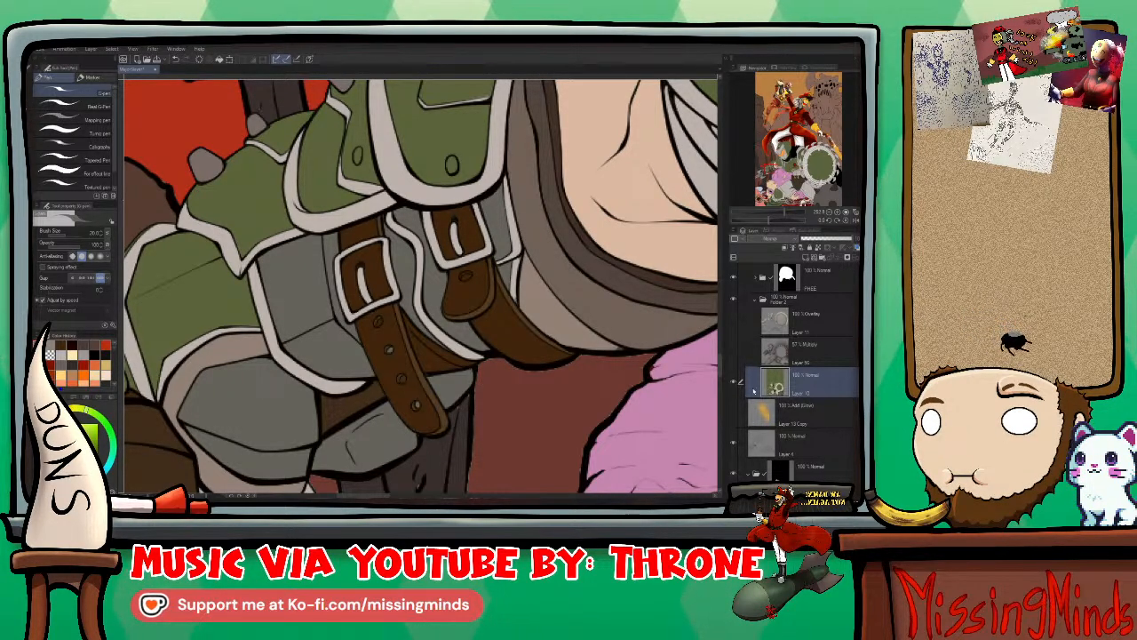
Step: Show the shading layers again and shade around the straps and grey band under the belly with the Lighter pencil on the Overlay layer
{"action": "left_click", "coordinate": [734, 313]}
{"action": "left_click", "coordinate": [804, 322]}
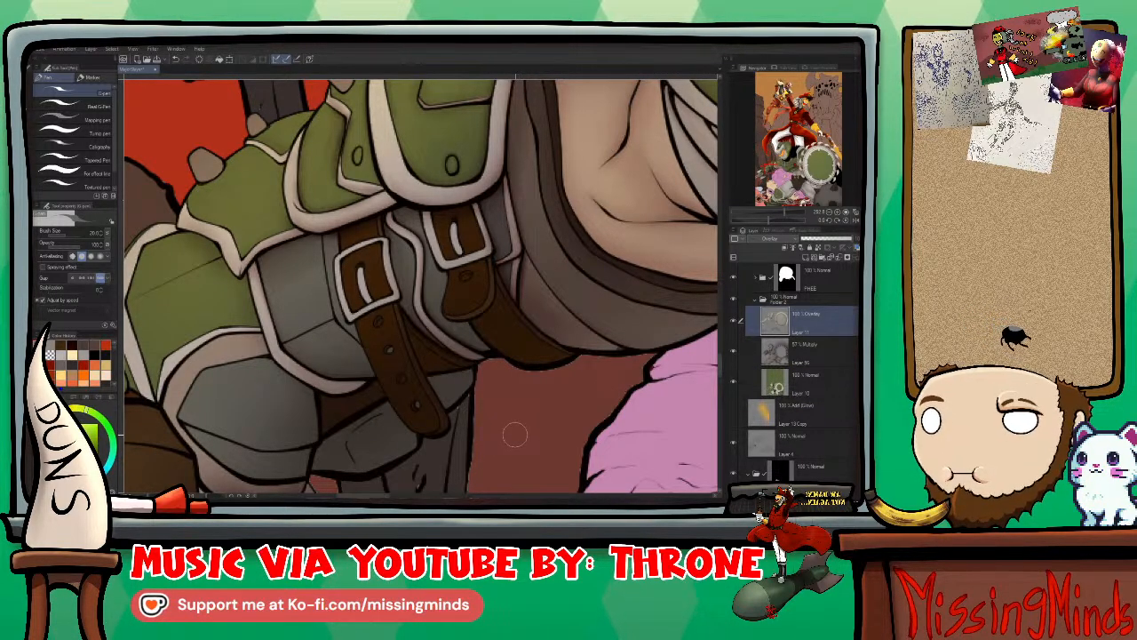
{"action": "key", "text": "p"}
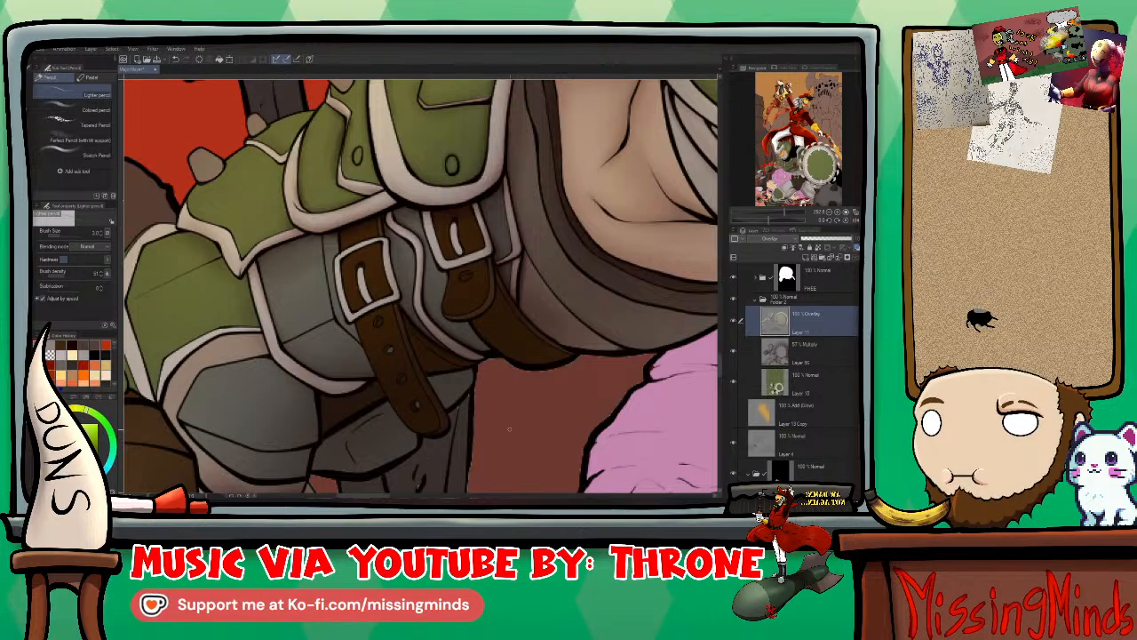
{"action": "left_click", "coordinate": [448, 449], "text": "alt"}
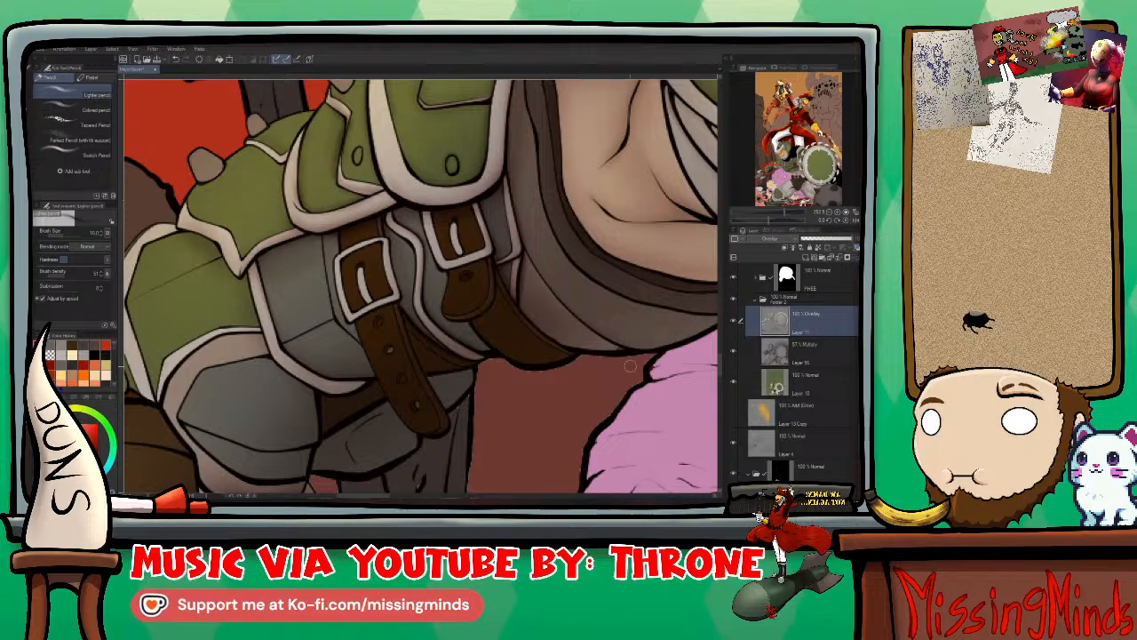
{"action": "left_click_drag", "start_coordinate": [671, 355], "coordinate": [661, 306]}
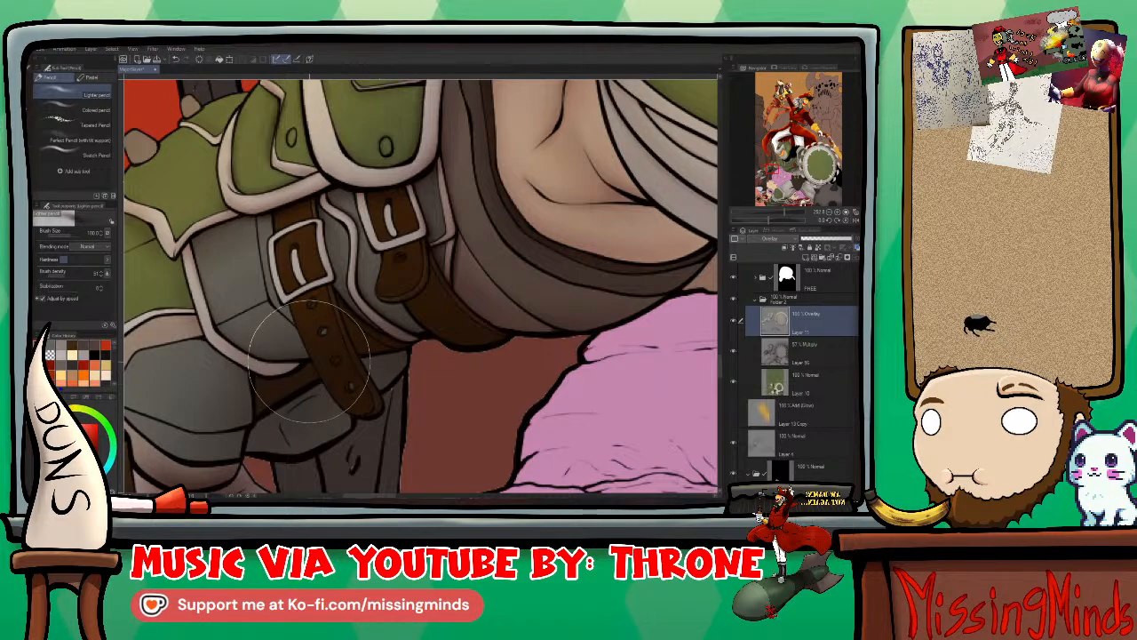
{"action": "key", "text": "bracketright"}
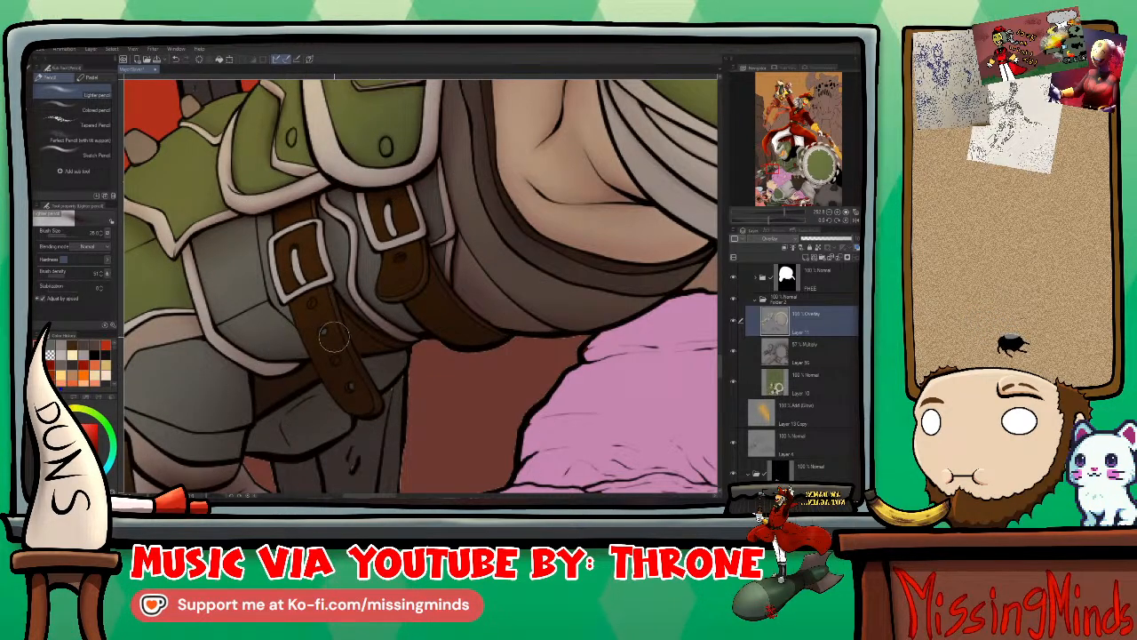
Step: Shade the edges of the spiked green shoulder plates with the Lighter pencil, varying its size for tight spots
{"action": "left_click_drag", "start_coordinate": [328, 364], "coordinate": [493, 354]}
{"action": "key", "text": "bracketleft"}
{"action": "key", "text": "bracketleft"}
{"action": "key", "text": "bracketleft"}
{"action": "key", "text": "bracketleft"}
{"action": "key", "text": "bracketleft"}
{"action": "key", "text": "bracketleft"}
{"action": "key", "text": "bracketleft"}
{"action": "key", "text": "bracketleft"}
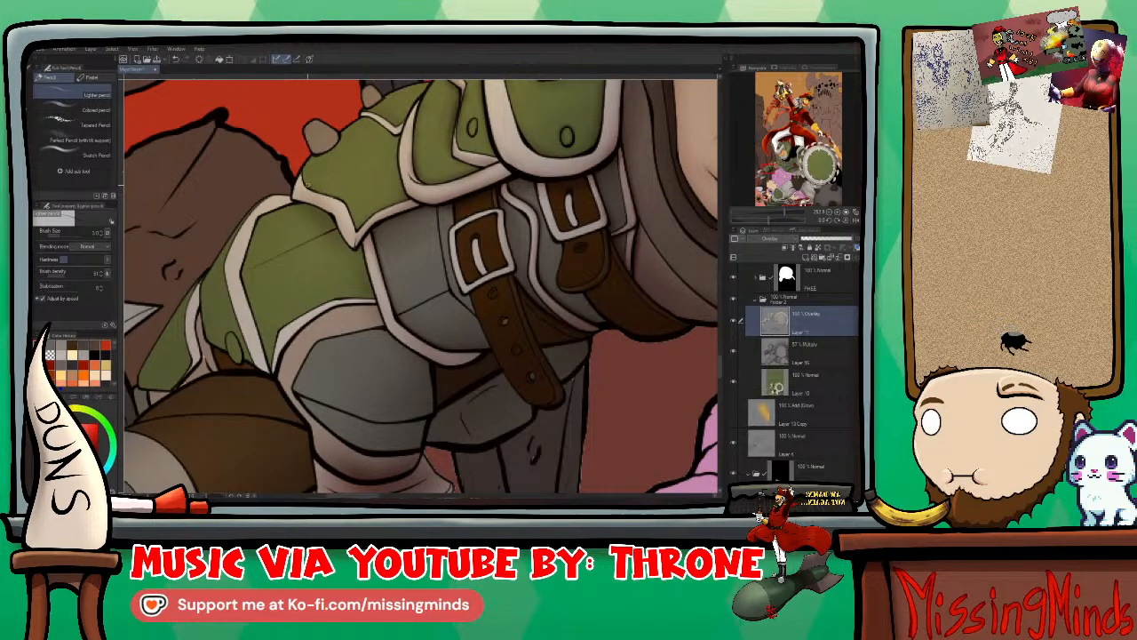
{"action": "left_click_drag", "start_coordinate": [449, 171], "coordinate": [458, 290]}
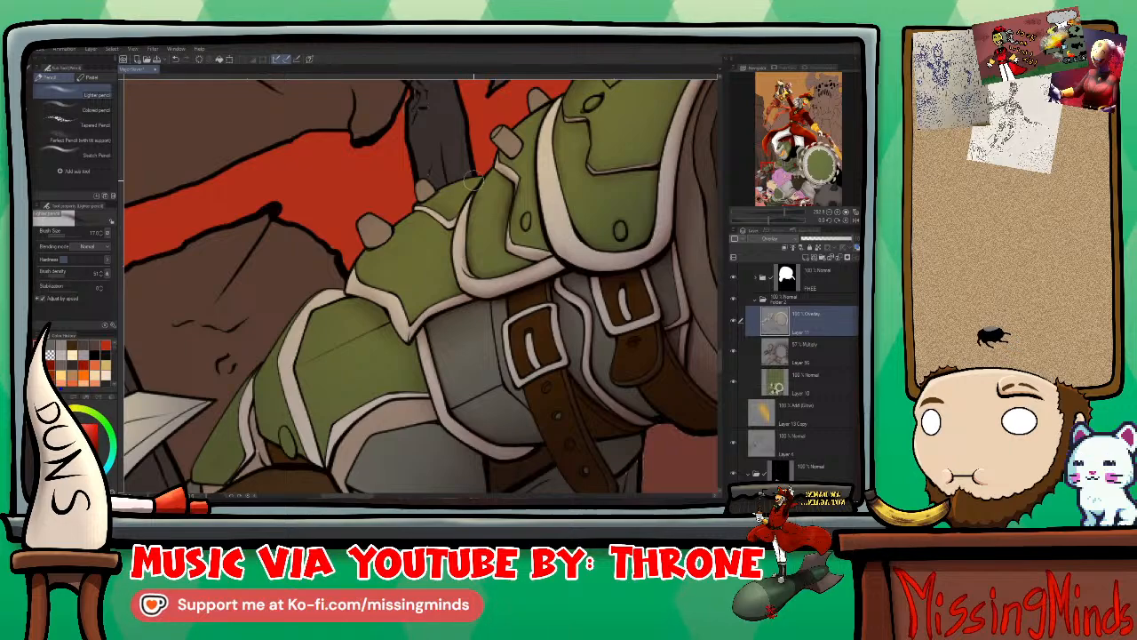
{"action": "key", "text": "bracketright"}
{"action": "key", "text": "bracketright"}
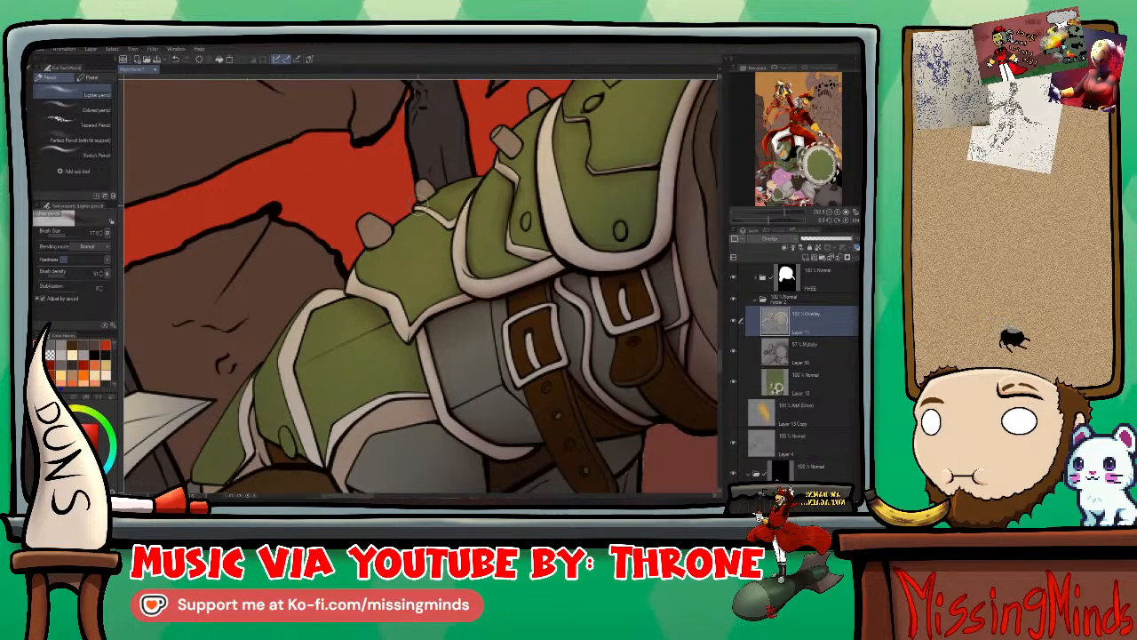
{"action": "key", "text": "bracketleft"}
{"action": "key", "text": "bracketleft"}
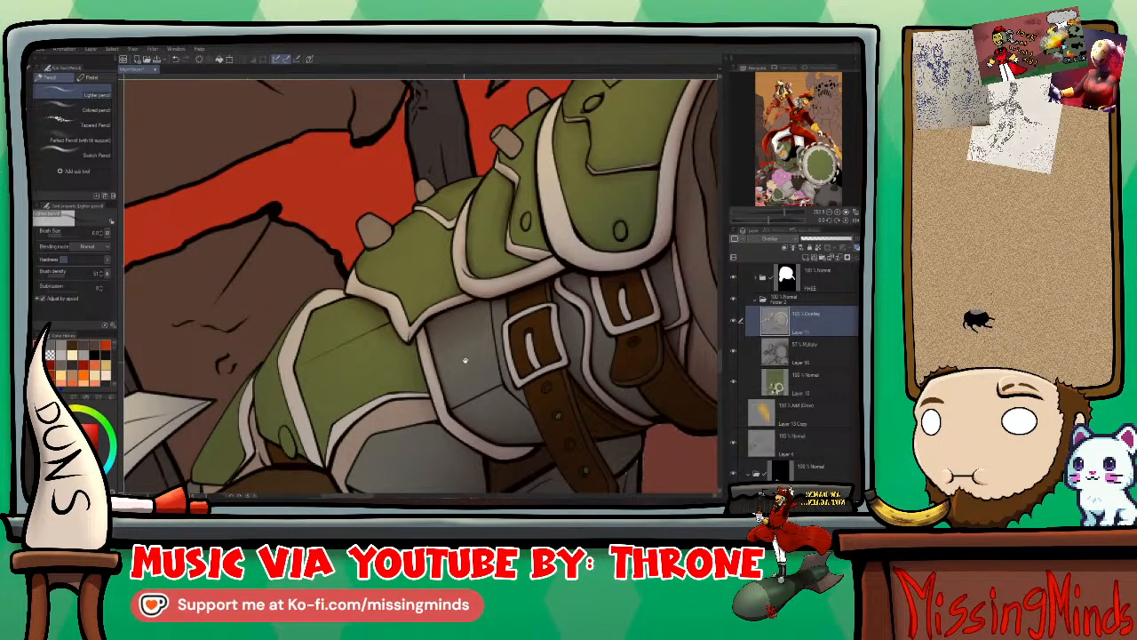
Step: Blend the shading on the flared cuff beneath the rounded grey elbow plate
{"action": "left_click_drag", "start_coordinate": [495, 272], "coordinate": [566, 264]}
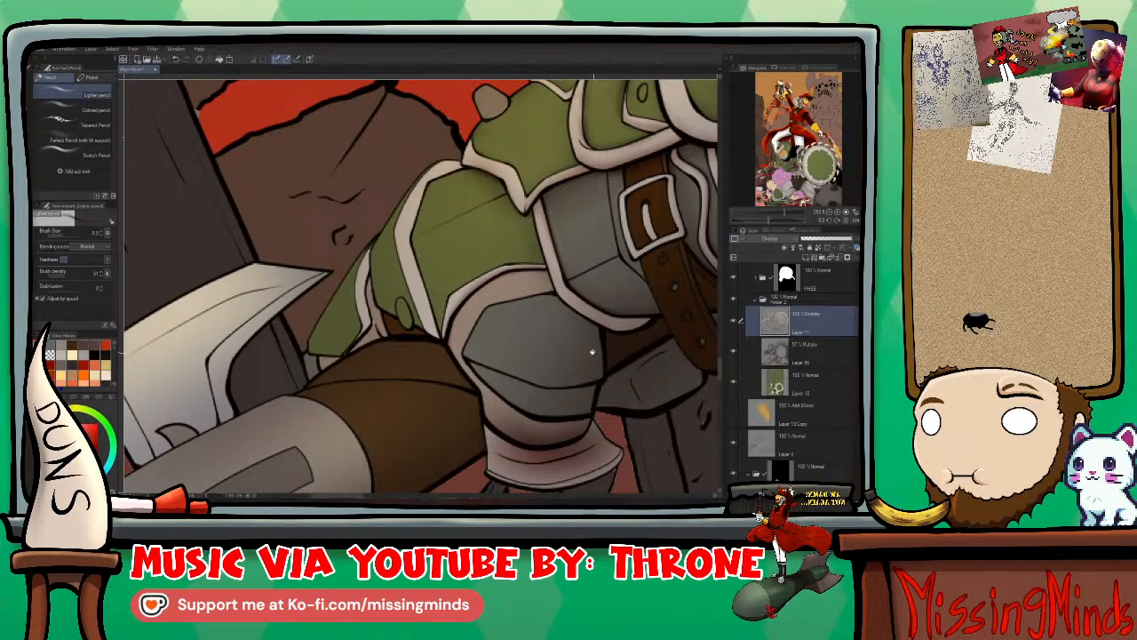
{"action": "left_click_drag", "start_coordinate": [591, 353], "coordinate": [563, 254]}
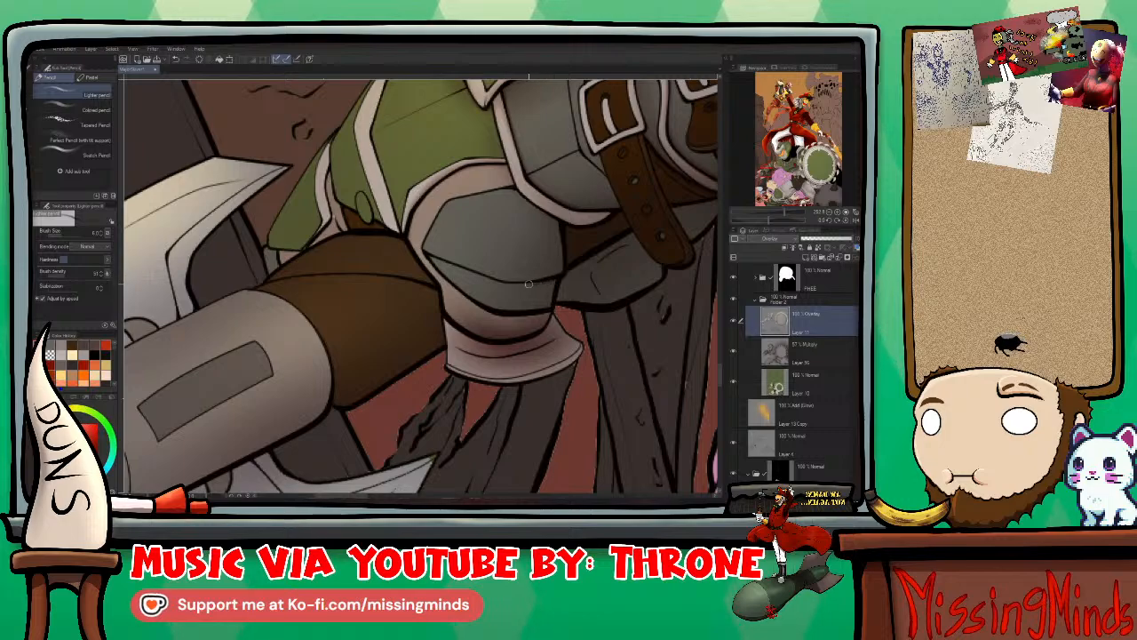
{"action": "left_click_drag", "start_coordinate": [533, 359], "coordinate": [521, 315]}
{"action": "key", "text": "j"}
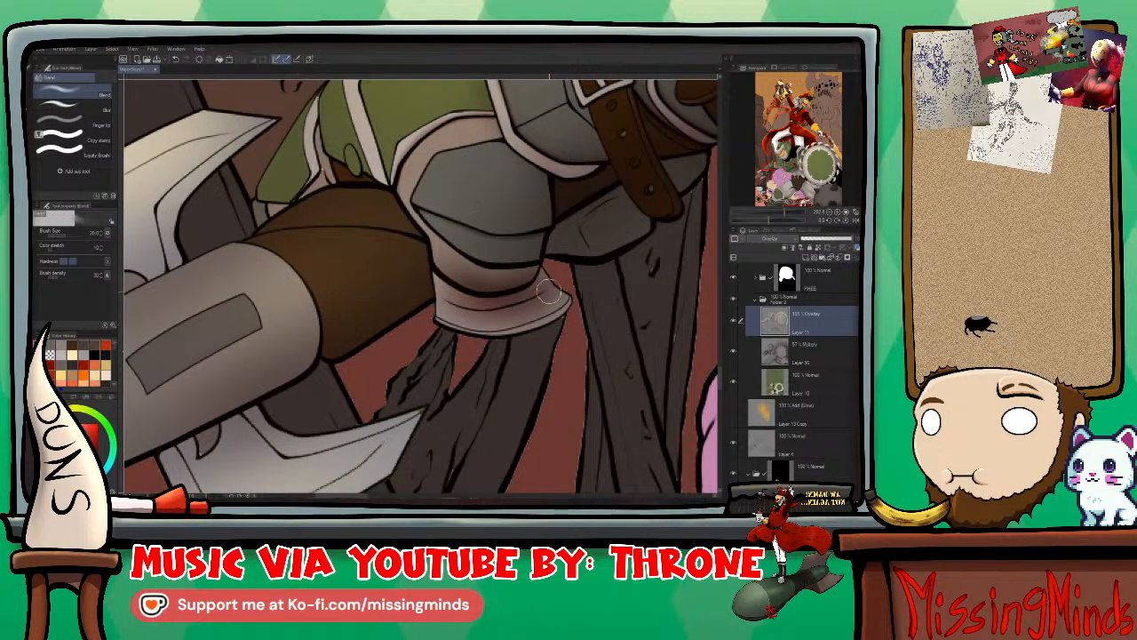
{"action": "mouse_move", "coordinate": [531, 284]}
{"action": "left_mouse_down"}
{"action": "mouse_move", "coordinate": [427, 277]}
{"action": "mouse_move", "coordinate": [491, 290]}
{"action": "mouse_move", "coordinate": [452, 308]}
{"action": "mouse_move", "coordinate": [555, 305]}
{"action": "mouse_move", "coordinate": [474, 291]}
{"action": "mouse_move", "coordinate": [447, 275]}
{"action": "mouse_move", "coordinate": [509, 274]}
{"action": "mouse_move", "coordinate": [495, 285]}
{"action": "mouse_move", "coordinate": [424, 252]}
{"action": "mouse_move", "coordinate": [548, 288]}
{"action": "mouse_move", "coordinate": [495, 317]}
{"action": "mouse_move", "coordinate": [523, 309]}
{"action": "left_mouse_up"}
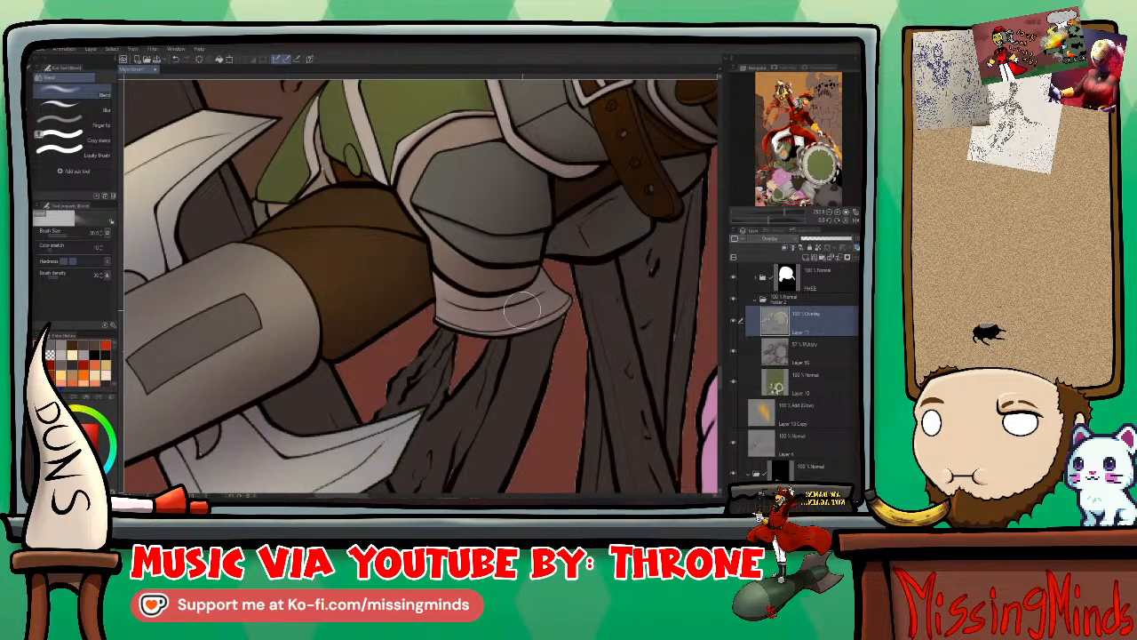
Step: Darken the light trim around the rounded grey elbow plate and the top of its cuff with the Lighter pencil
{"action": "key", "text": "p"}
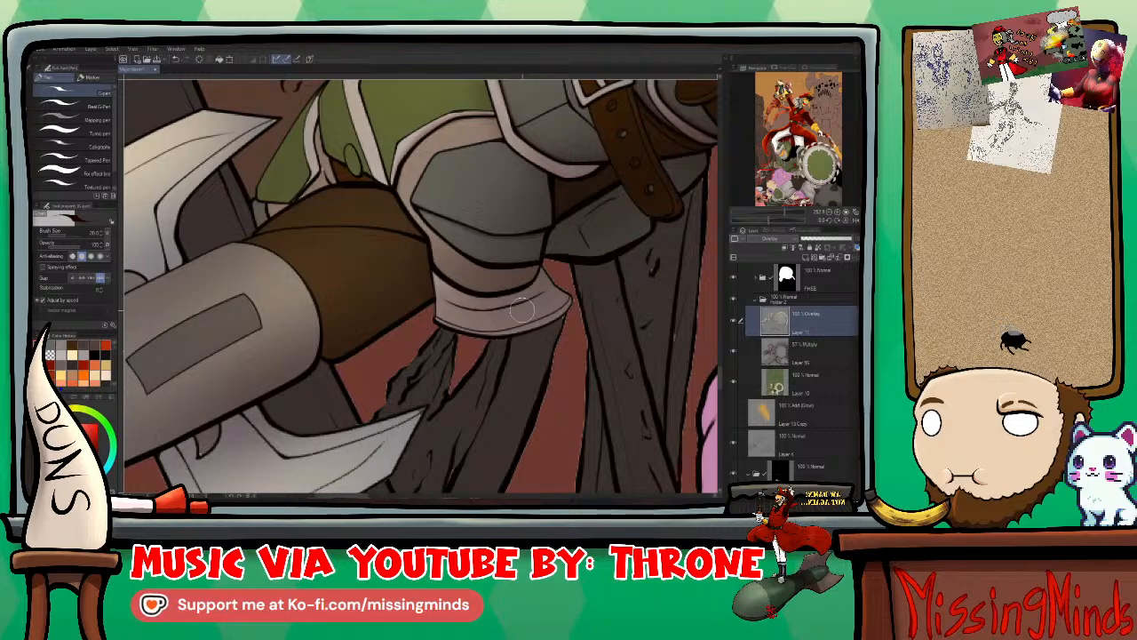
{"action": "key", "text": "p"}
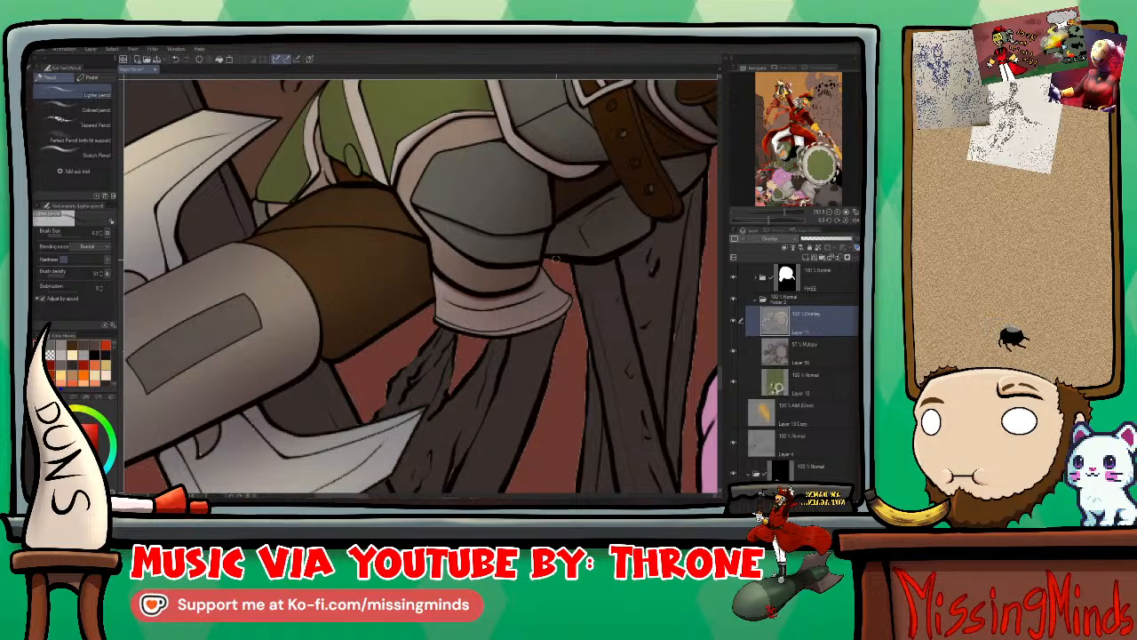
{"action": "left_click_drag", "start_coordinate": [525, 295], "coordinate": [471, 294]}
{"action": "mouse_move", "coordinate": [562, 255]}
{"action": "left_mouse_down"}
{"action": "mouse_move", "coordinate": [513, 285]}
{"action": "mouse_move", "coordinate": [468, 286]}
{"action": "mouse_move", "coordinate": [441, 267]}
{"action": "mouse_move", "coordinate": [401, 199]}
{"action": "left_mouse_up"}
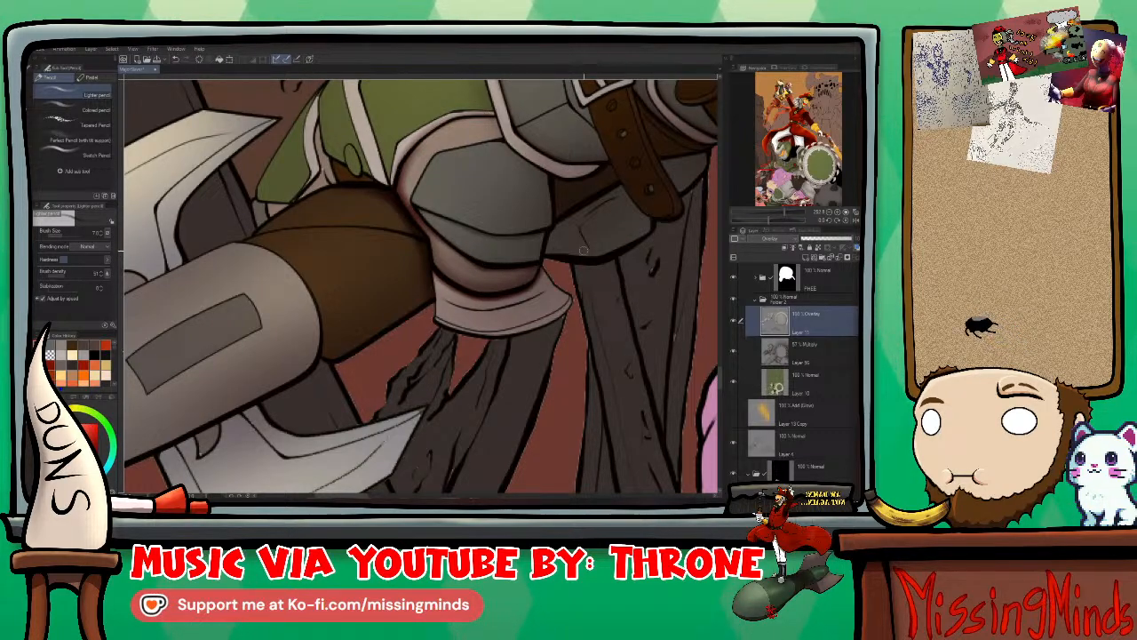
{"action": "mouse_move", "coordinate": [548, 279]}
{"action": "left_mouse_down"}
{"action": "mouse_move", "coordinate": [499, 303]}
{"action": "mouse_move", "coordinate": [447, 294]}
{"action": "mouse_move", "coordinate": [434, 277]}
{"action": "mouse_move", "coordinate": [444, 291]}
{"action": "mouse_move", "coordinate": [575, 281]}
{"action": "mouse_move", "coordinate": [440, 293]}
{"action": "left_mouse_up"}
Step: Blend the new shadow where the flared cuff meets the elbow armour
{"action": "key", "text": "j"}
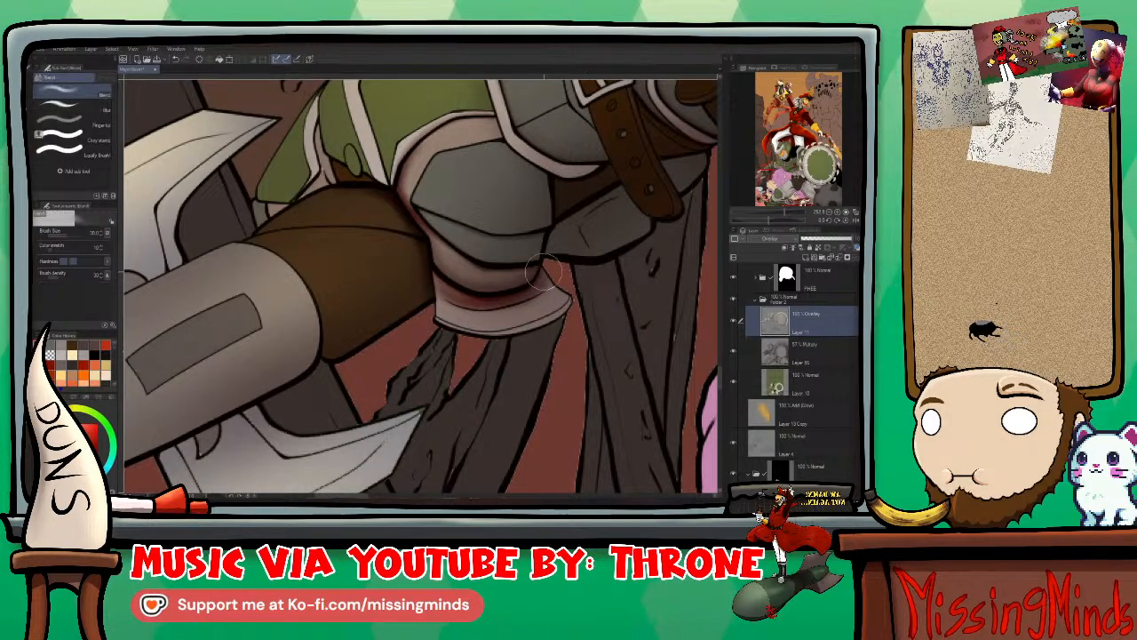
{"action": "mouse_move", "coordinate": [540, 281]}
{"action": "left_mouse_down"}
{"action": "mouse_move", "coordinate": [481, 304]}
{"action": "mouse_move", "coordinate": [438, 283]}
{"action": "mouse_move", "coordinate": [487, 303]}
{"action": "mouse_move", "coordinate": [447, 299]}
{"action": "left_mouse_up"}
{"action": "left_click_drag", "start_coordinate": [545, 282], "coordinate": [524, 302]}
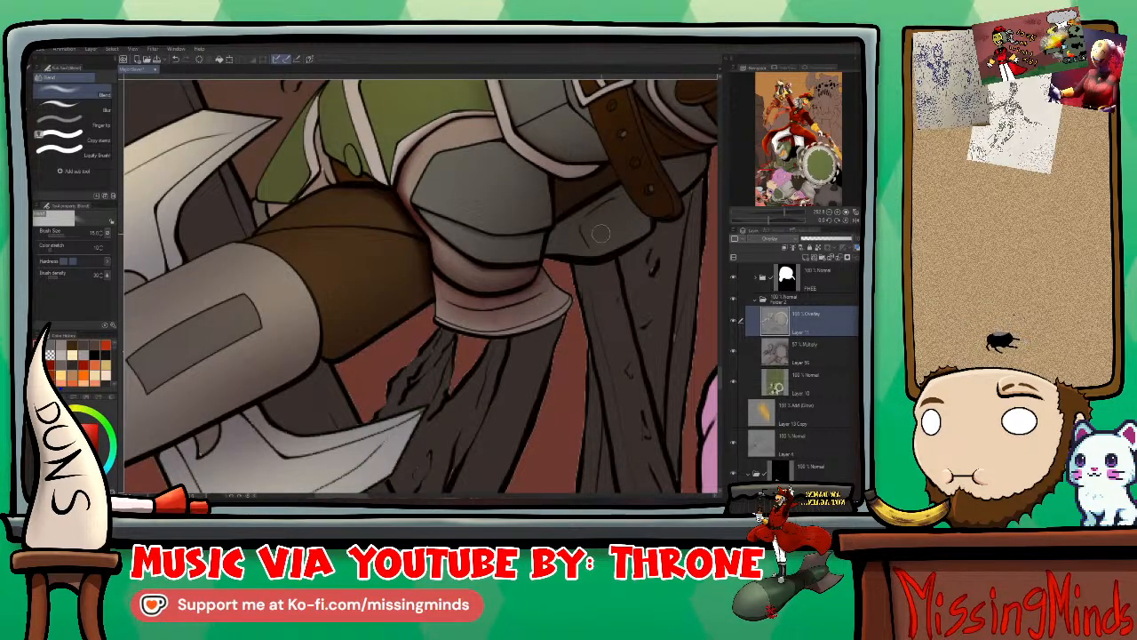
Step: Shade along the white trim of the green upper-arm plate with the Lighter pencil, and blend the strokes
{"action": "left_click_drag", "start_coordinate": [574, 290], "coordinate": [642, 383]}
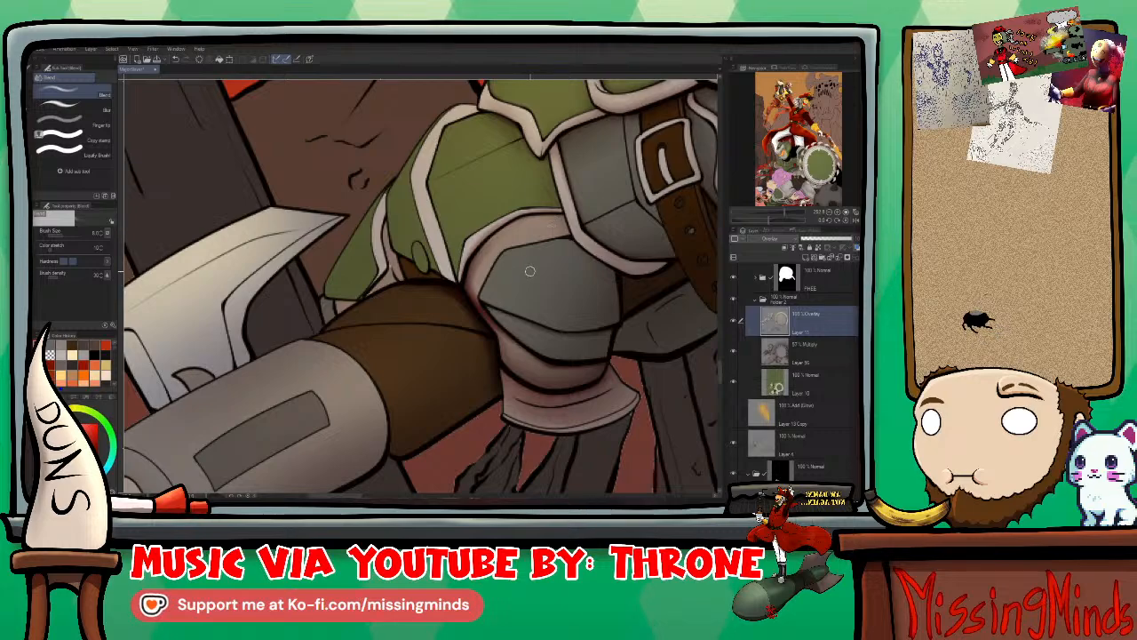
{"action": "key", "text": "p"}
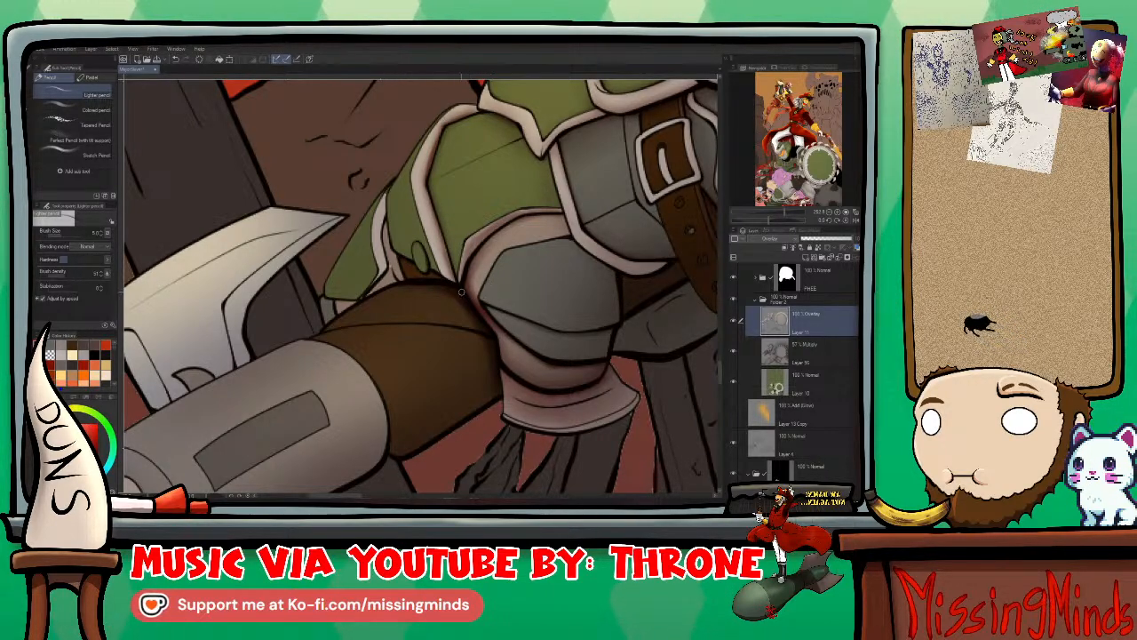
{"action": "mouse_move", "coordinate": [489, 282]}
{"action": "left_mouse_down"}
{"action": "mouse_move", "coordinate": [430, 278]}
{"action": "mouse_move", "coordinate": [359, 298]}
{"action": "left_mouse_up"}
{"action": "scroll", "coordinate": [444, 271], "scroll_direction": "up", "scroll_amount": 2}
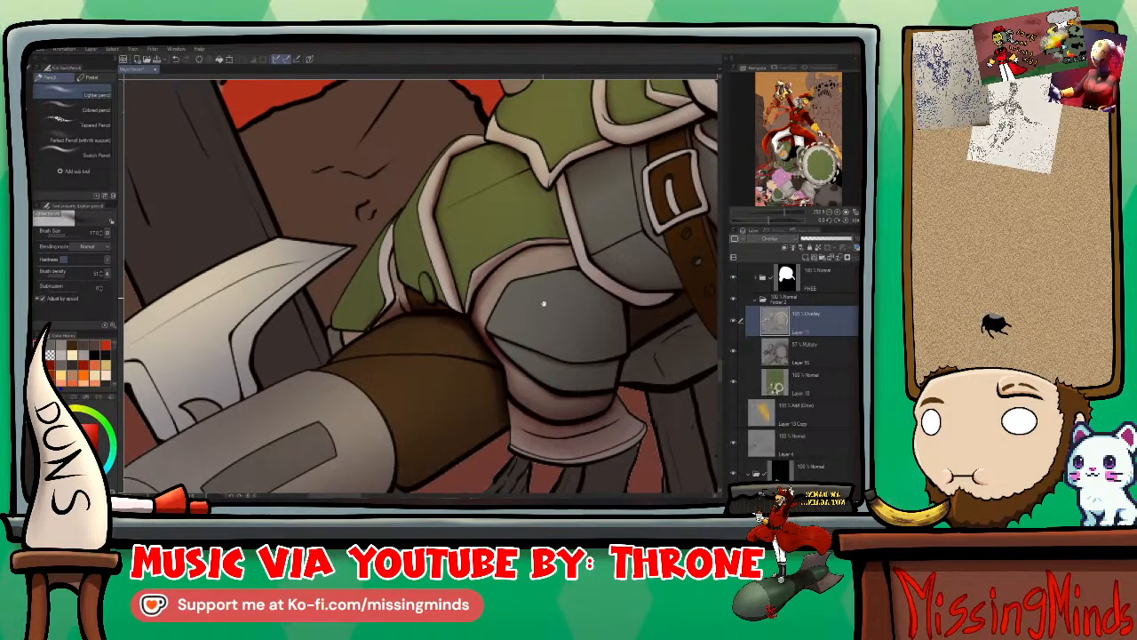
{"action": "key", "text": "j"}
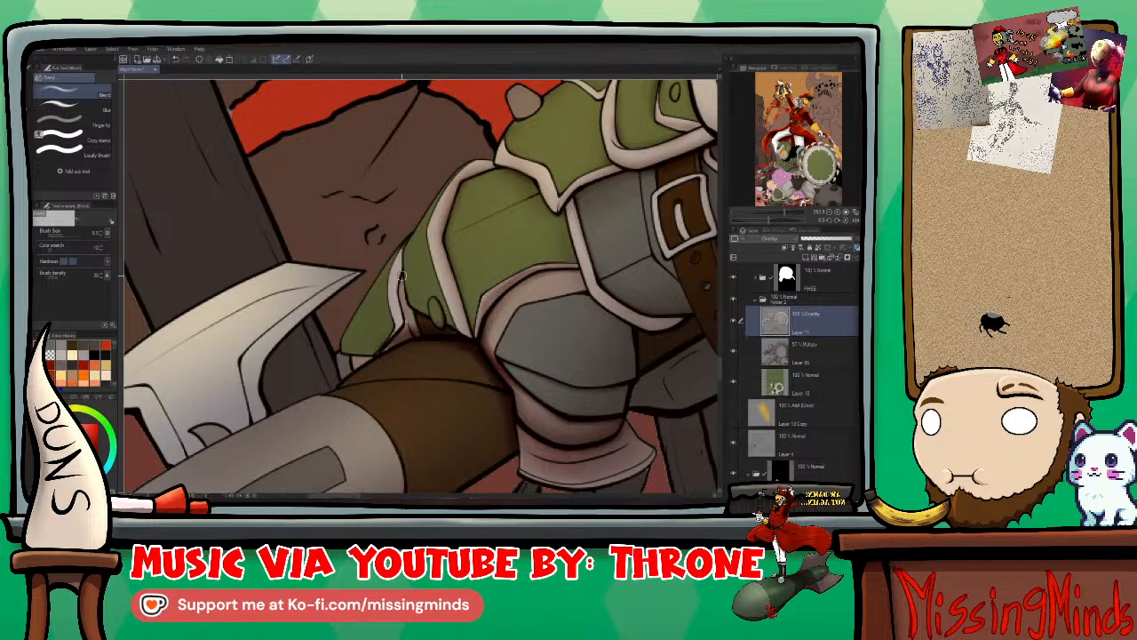
Step: Shade the edges and seam of the brown sleeve between the elbow armour and the grey cylinder with a smaller Lighter pencil
{"action": "key", "text": "p"}
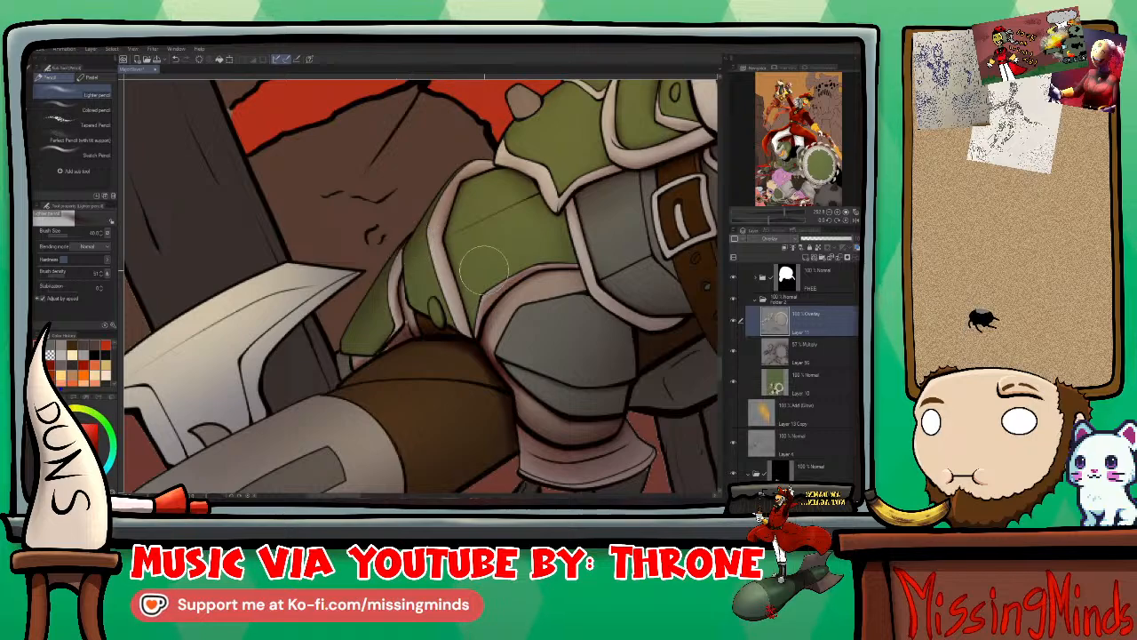
{"action": "mouse_move", "coordinate": [528, 273]}
{"action": "left_mouse_down"}
{"action": "mouse_move", "coordinate": [532, 193]}
{"action": "mouse_move", "coordinate": [616, 138]}
{"action": "left_mouse_up"}
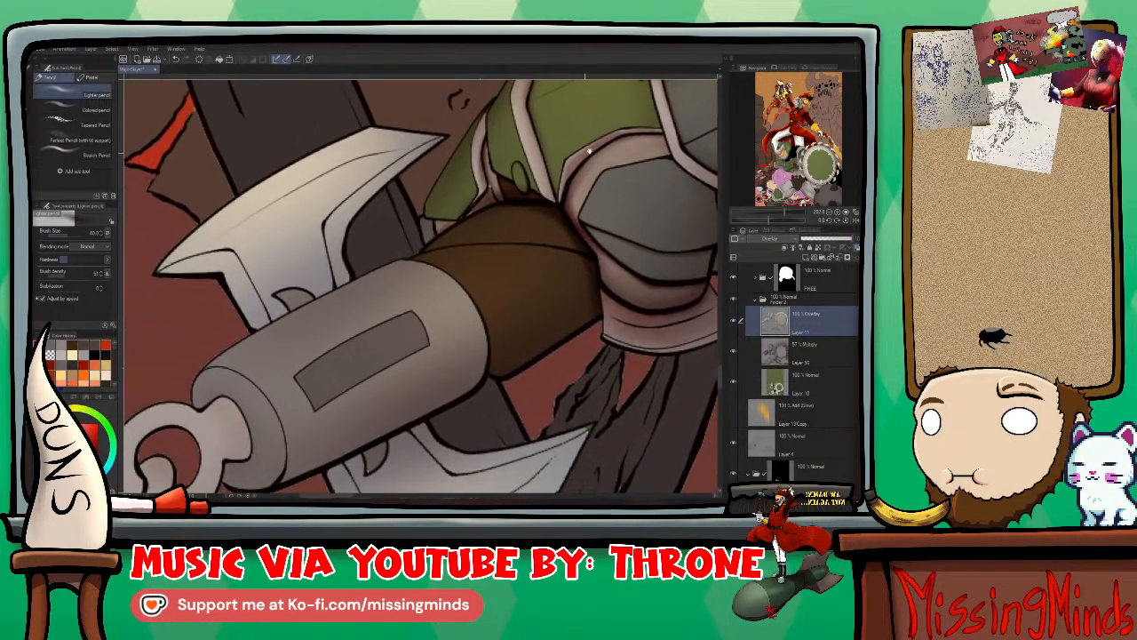
{"action": "key", "text": "["}
{"action": "key", "text": "["}
{"action": "key", "text": "["}
{"action": "key", "text": "["}
{"action": "key", "text": "["}
{"action": "key", "text": "["}
{"action": "key", "text": "["}
{"action": "key", "text": "["}
{"action": "key", "text": "["}
{"action": "key", "text": "["}
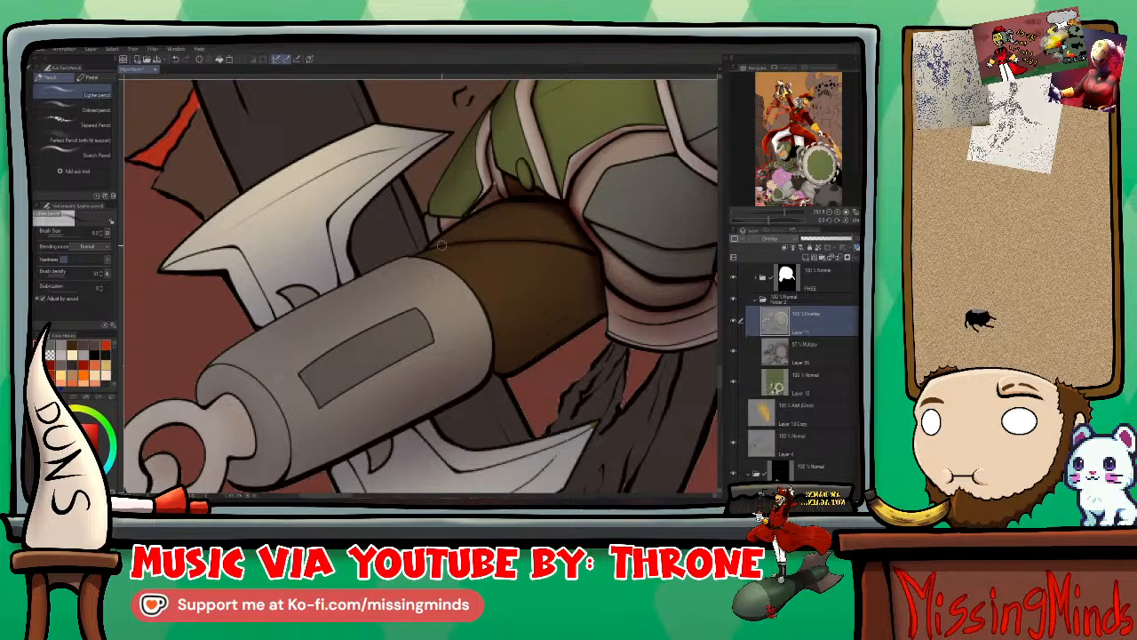
Step: Enlarge the Lighter pencil and shade the rim of the grey forearm cylinder where it meets the brown sleeve
{"action": "key", "text": "bracketright"}
{"action": "key", "text": "bracketright"}
{"action": "key", "text": "bracketright"}
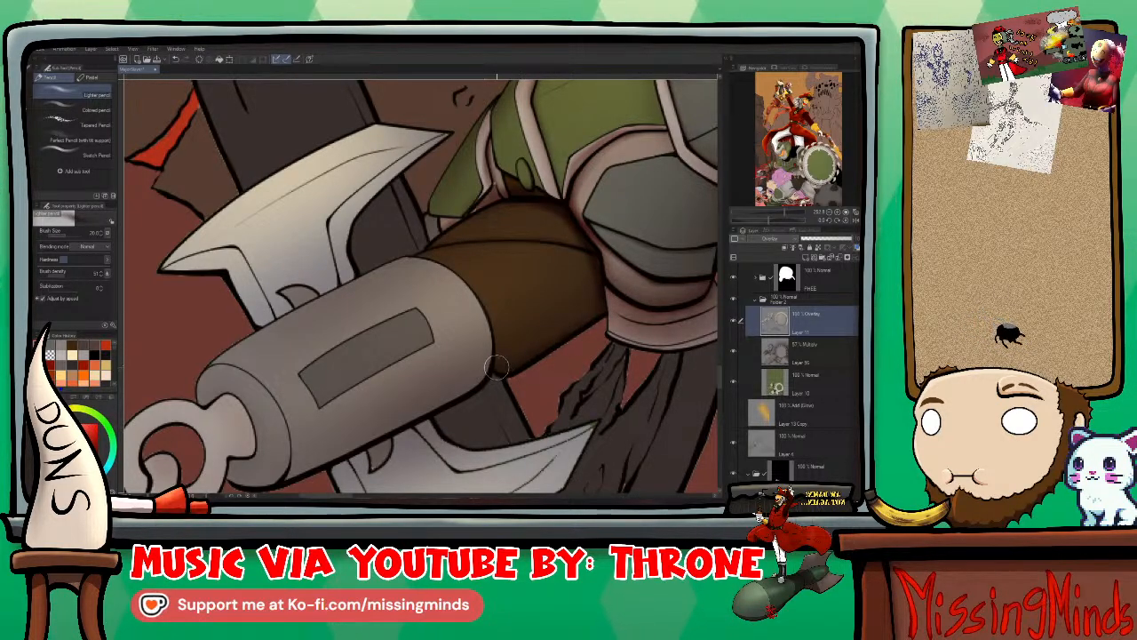
{"action": "mouse_move", "coordinate": [501, 369]}
{"action": "left_mouse_down"}
{"action": "mouse_move", "coordinate": [489, 313]}
{"action": "mouse_move", "coordinate": [440, 260]}
{"action": "left_mouse_up"}
Step: Shade the upper forearm blade and its small notch beside the grey cylinder, using progressively smaller Lighter pencil sizes
{"action": "key", "text": "bracketleft"}
{"action": "key", "text": "bracketleft"}
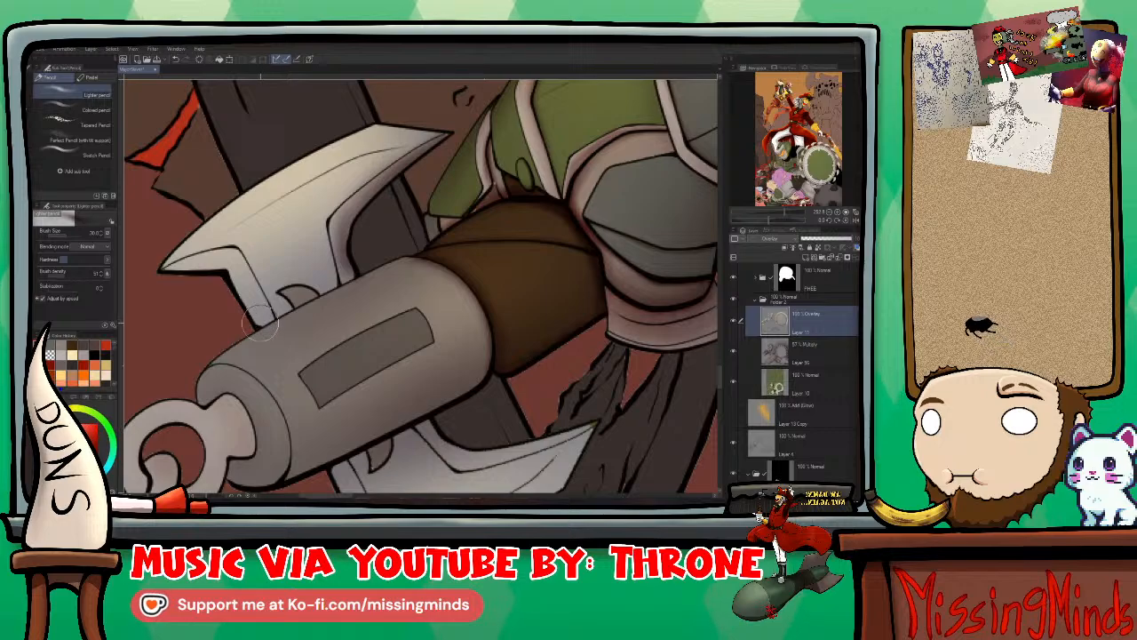
{"action": "key", "text": "bracketleft"}
{"action": "key", "text": "bracketleft"}
{"action": "key", "text": "bracketleft"}
{"action": "key", "text": "bracketleft"}
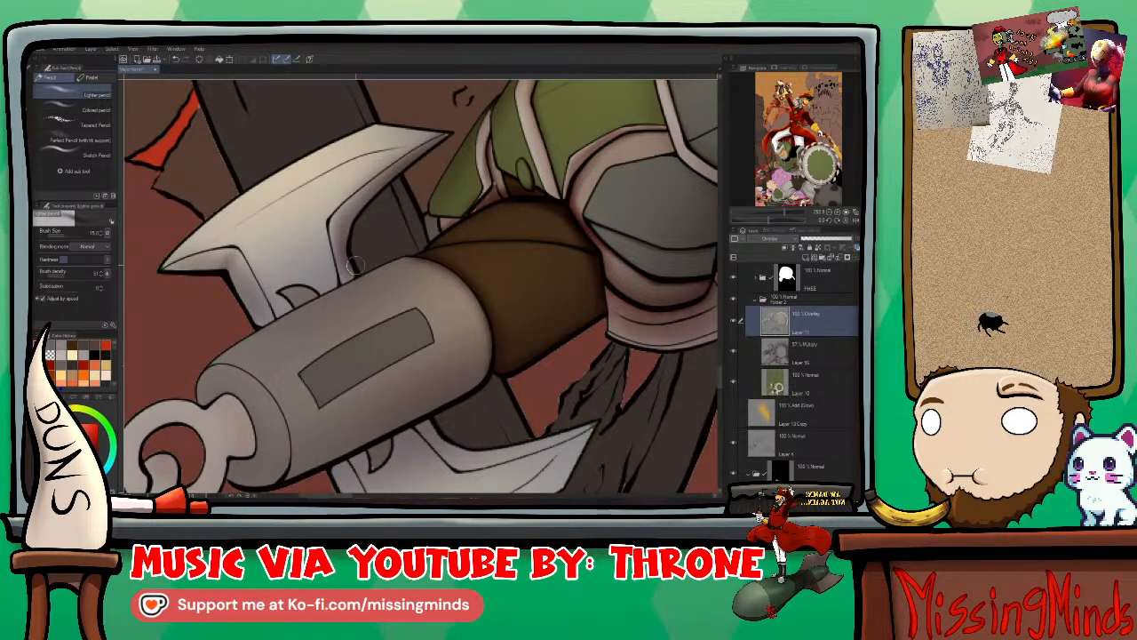
{"action": "key", "text": "bracketleft"}
{"action": "key", "text": "bracketleft"}
{"action": "key", "text": "bracketleft"}
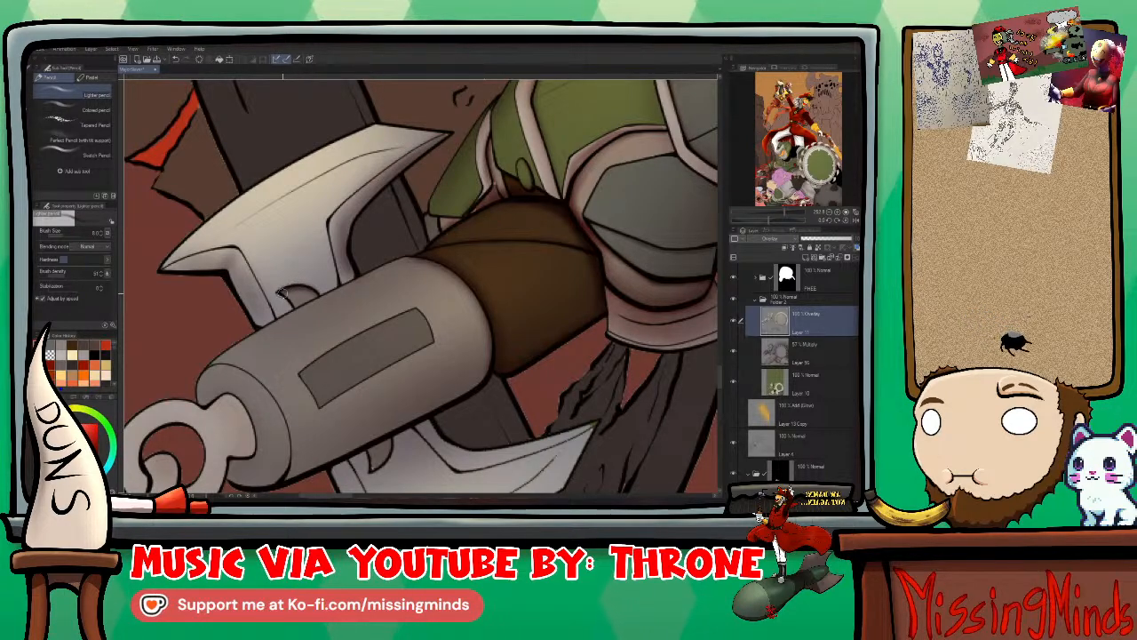
Step: Shade the notch of the lower forearm blade, and enlarge the Lighter pencil to shade along its cutting edge
{"action": "left_click_drag", "start_coordinate": [487, 328], "coordinate": [617, 169]}
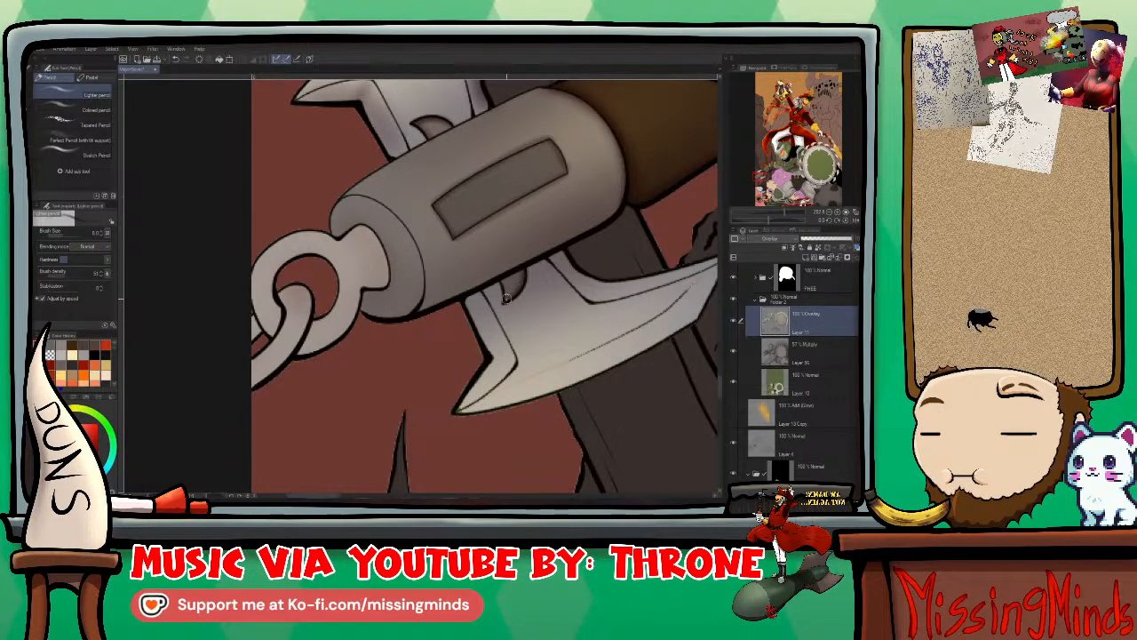
{"action": "left_click_drag", "start_coordinate": [621, 348], "coordinate": [523, 300]}
{"action": "key", "text": "bracketright"}
{"action": "key", "text": "bracketright"}
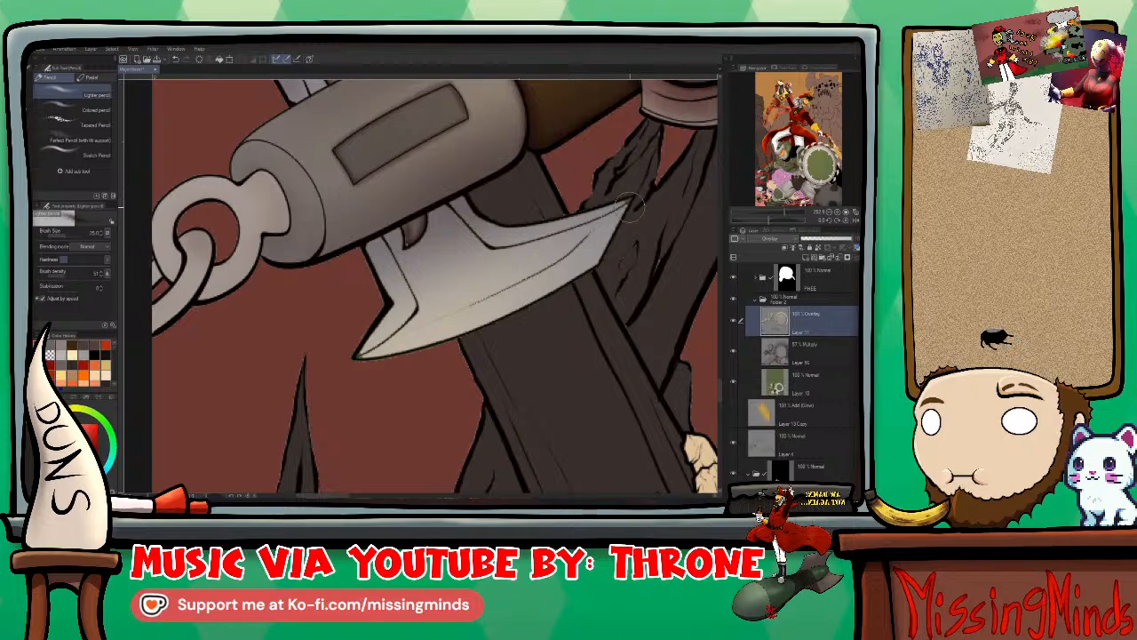
{"action": "mouse_move", "coordinate": [630, 206]}
{"action": "left_mouse_down"}
{"action": "mouse_move", "coordinate": [576, 265]}
{"action": "mouse_move", "coordinate": [487, 318]}
{"action": "left_mouse_up"}
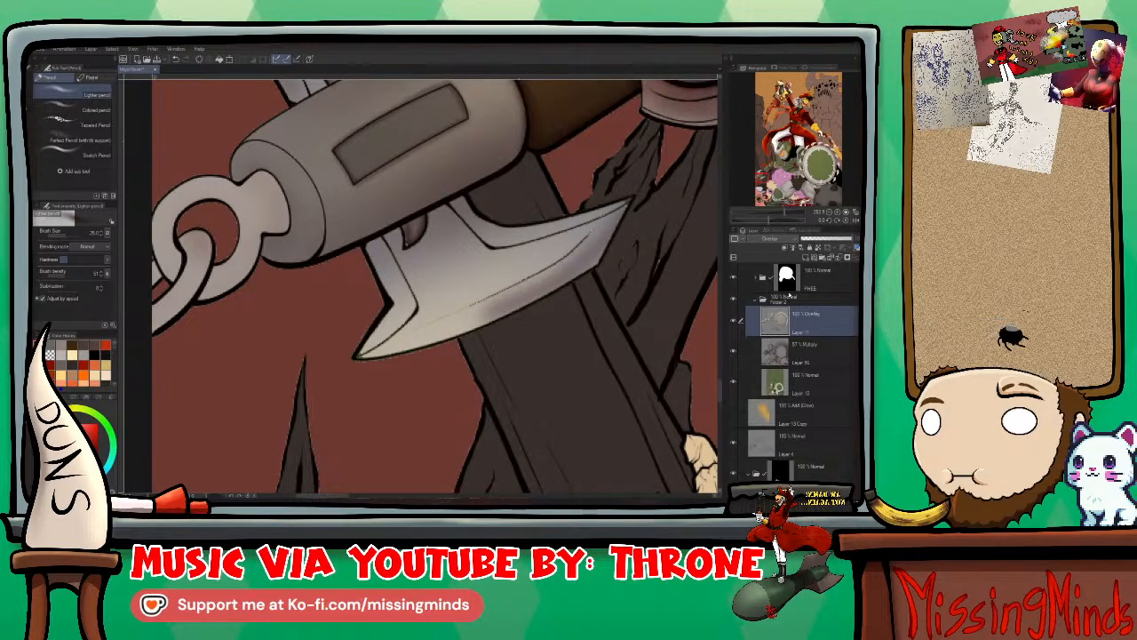
Step: On the flat colour layer, touch up the lower blade's blue-grey and adjoining base colours with the pen at size 50
{"action": "scroll", "coordinate": [802, 326], "scroll_direction": "up", "scroll_amount": 5}
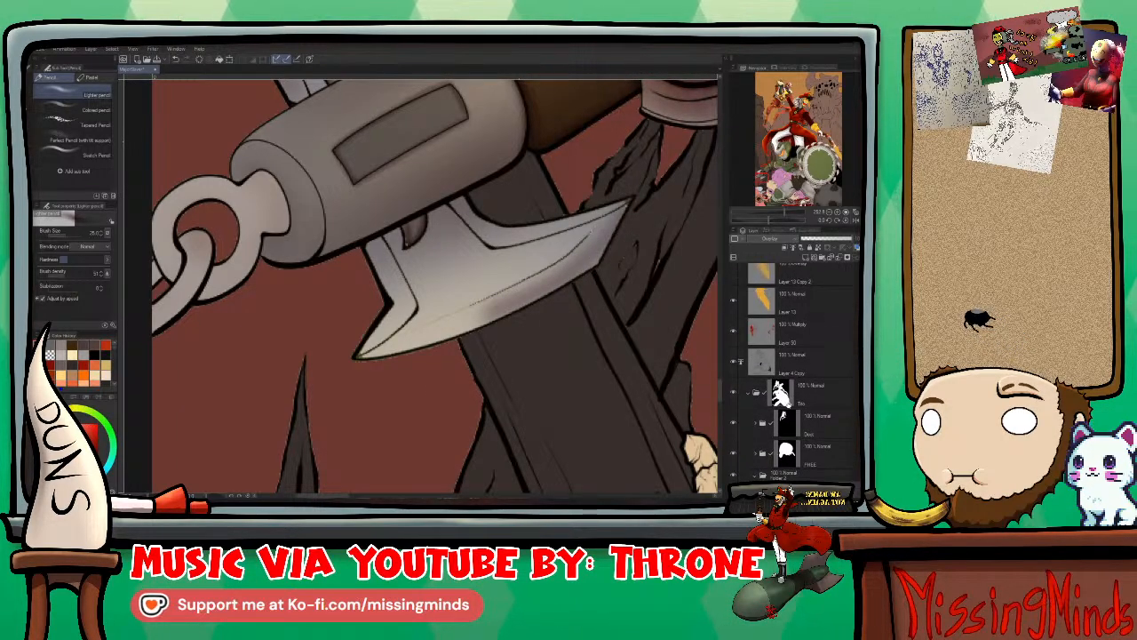
{"action": "scroll", "coordinate": [761, 394], "scroll_direction": "down", "scroll_amount": 5}
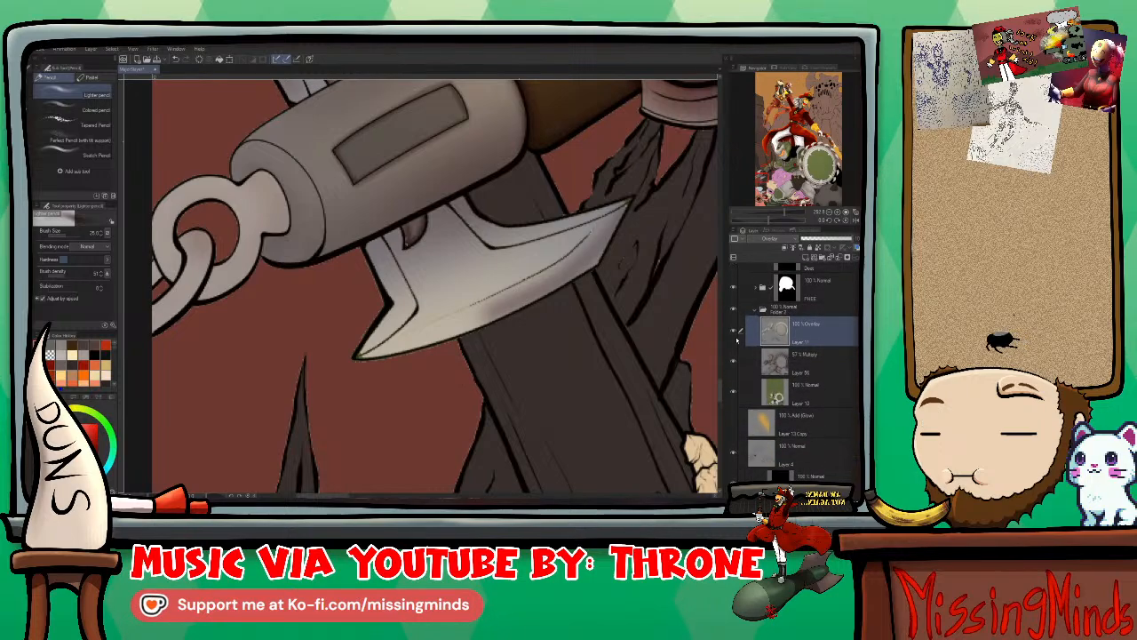
{"action": "left_click", "coordinate": [813, 400]}
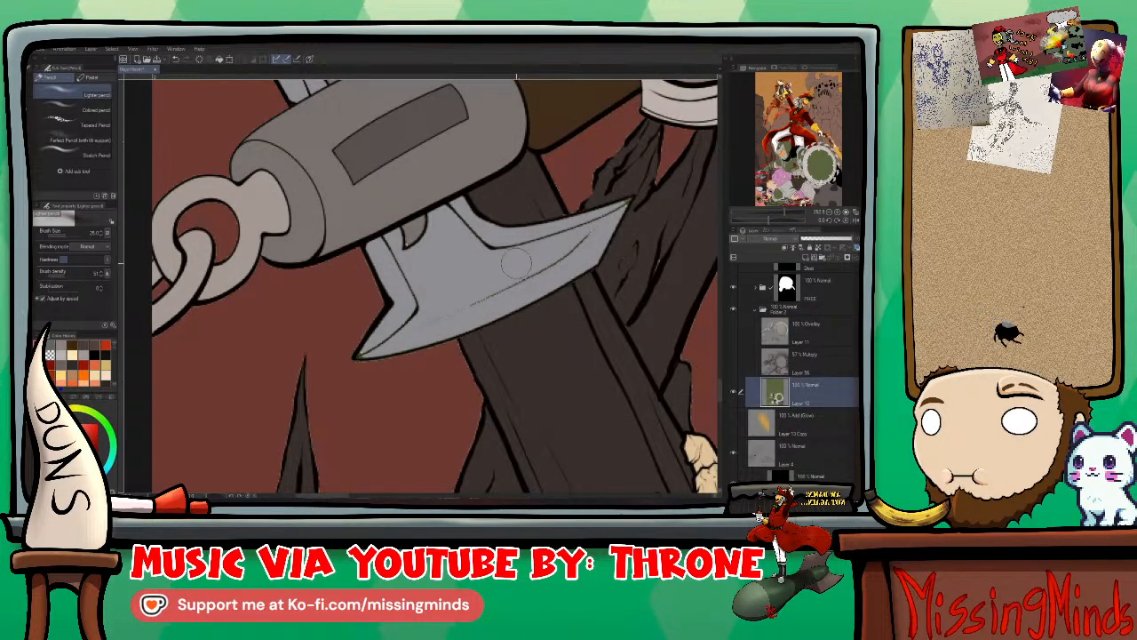
{"action": "key", "text": "x"}
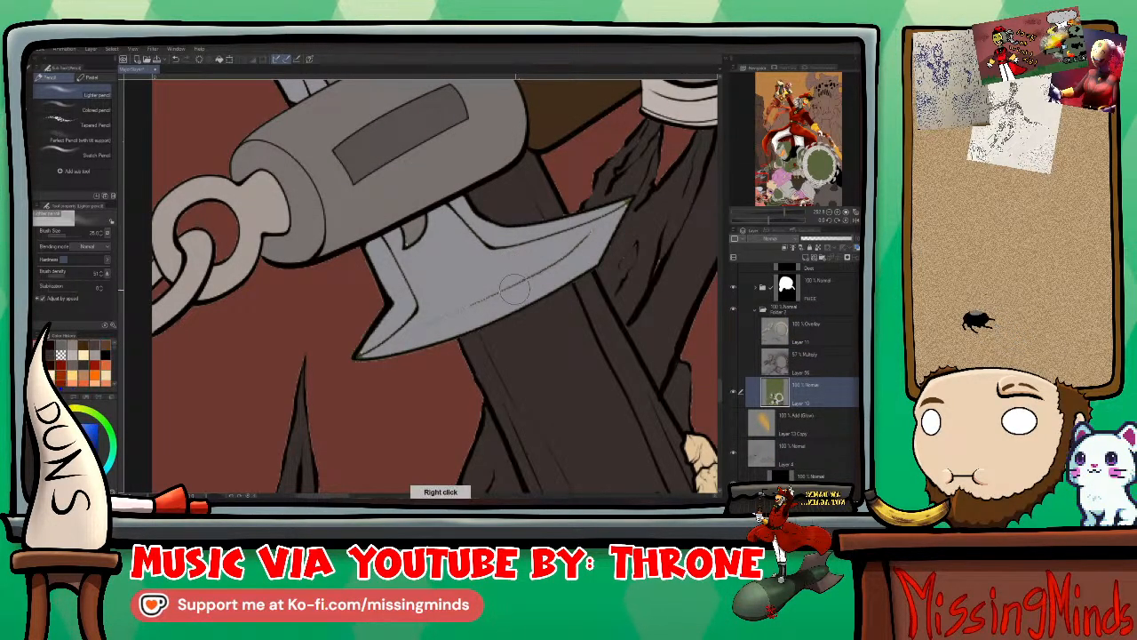
{"action": "key", "text": "p"}
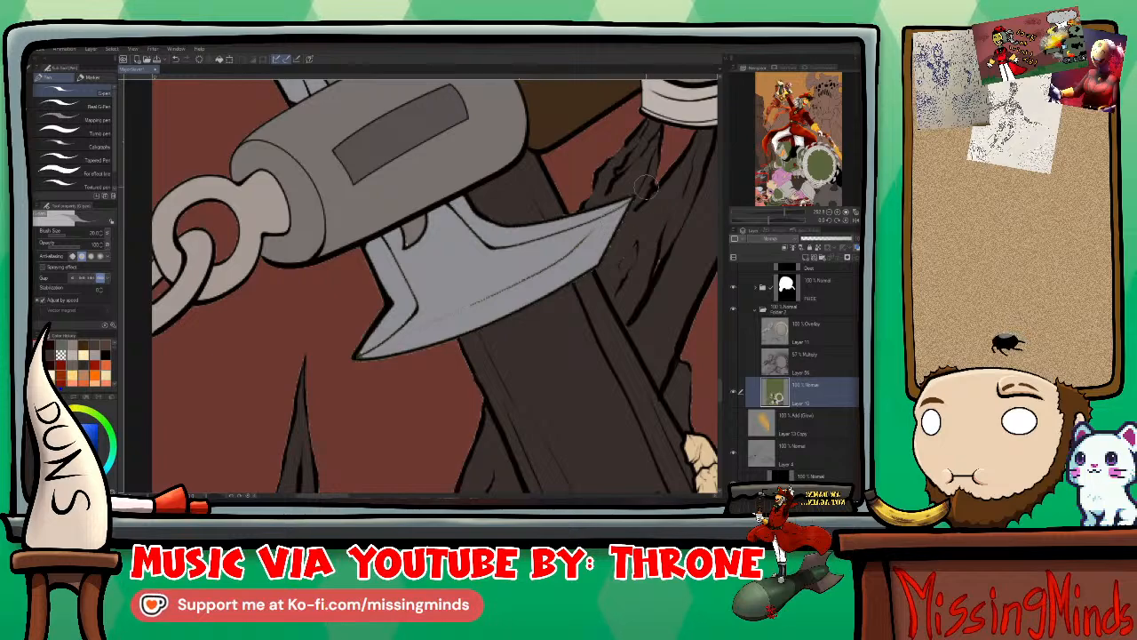
{"action": "key", "text": "bracketright"}
{"action": "key", "text": "bracketright"}
{"action": "key", "text": "bracketright"}
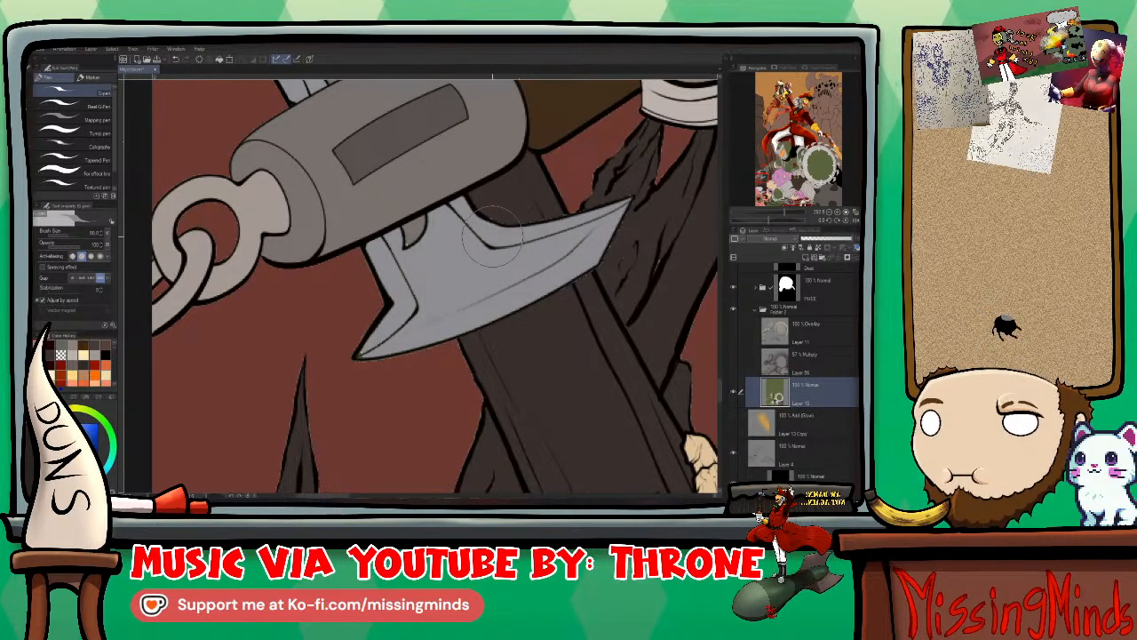
{"action": "key", "text": "x"}
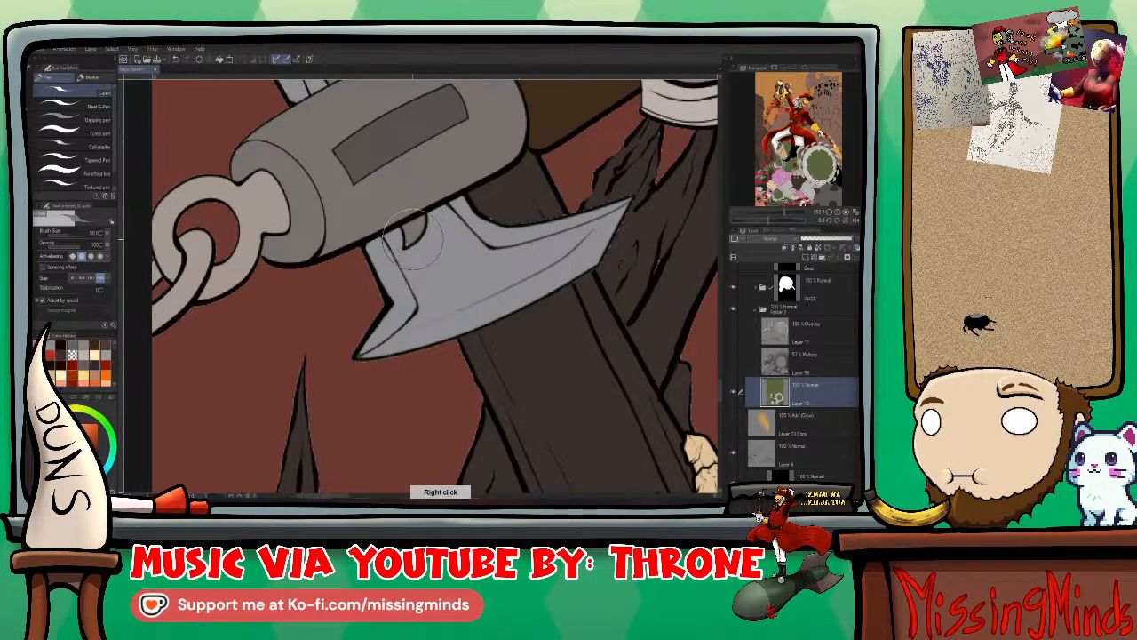
{"action": "right_click", "coordinate": [486, 278]}
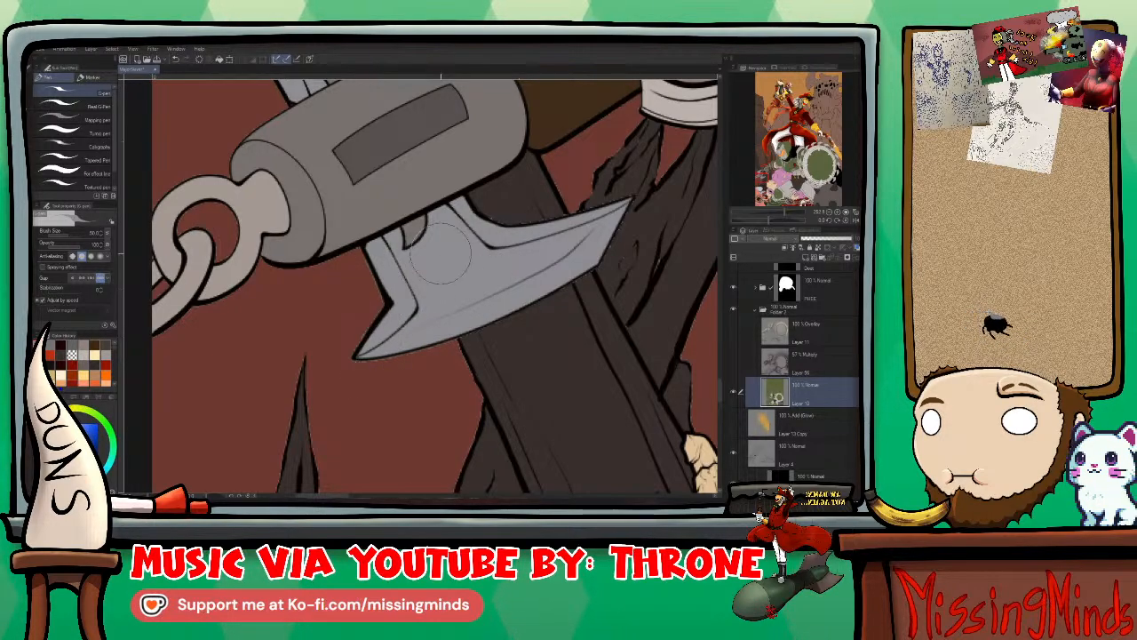
{"action": "left_click_drag", "start_coordinate": [440, 253], "coordinate": [484, 306]}
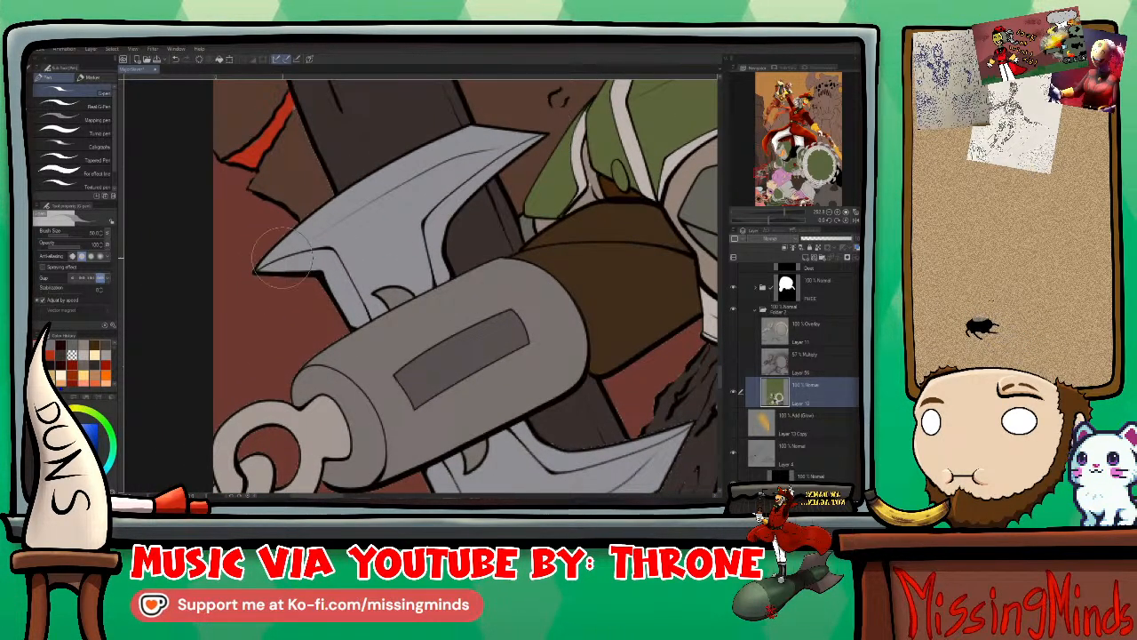
{"action": "scroll", "coordinate": [797, 337], "scroll_direction": "up", "scroll_amount": 4}
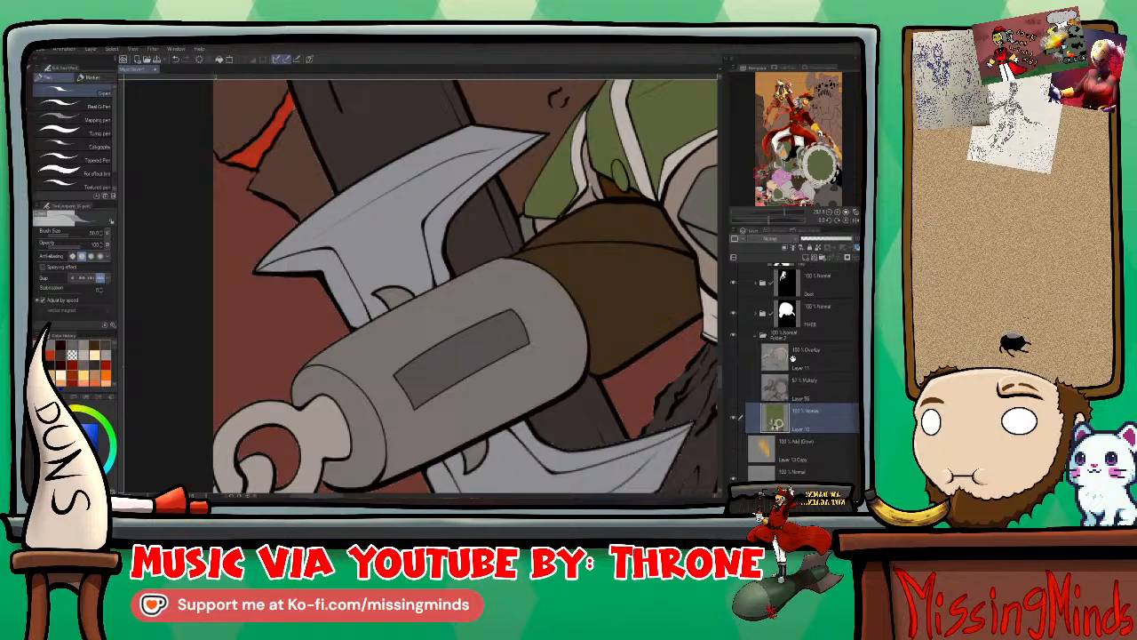
{"action": "left_click", "coordinate": [804, 375]}
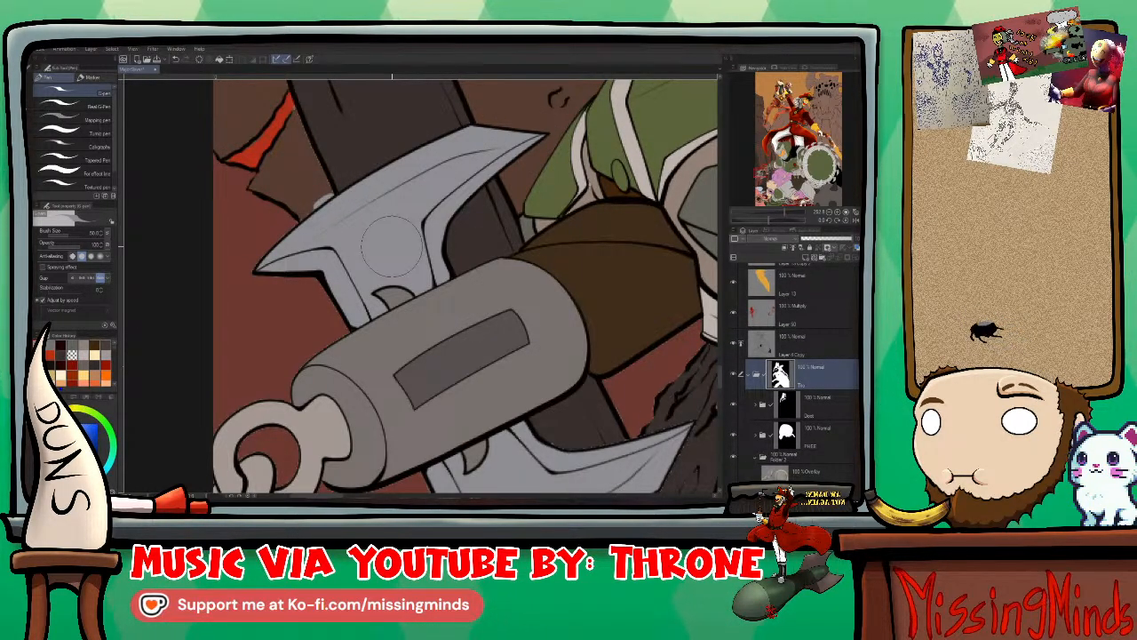
{"action": "key", "text": "b"}
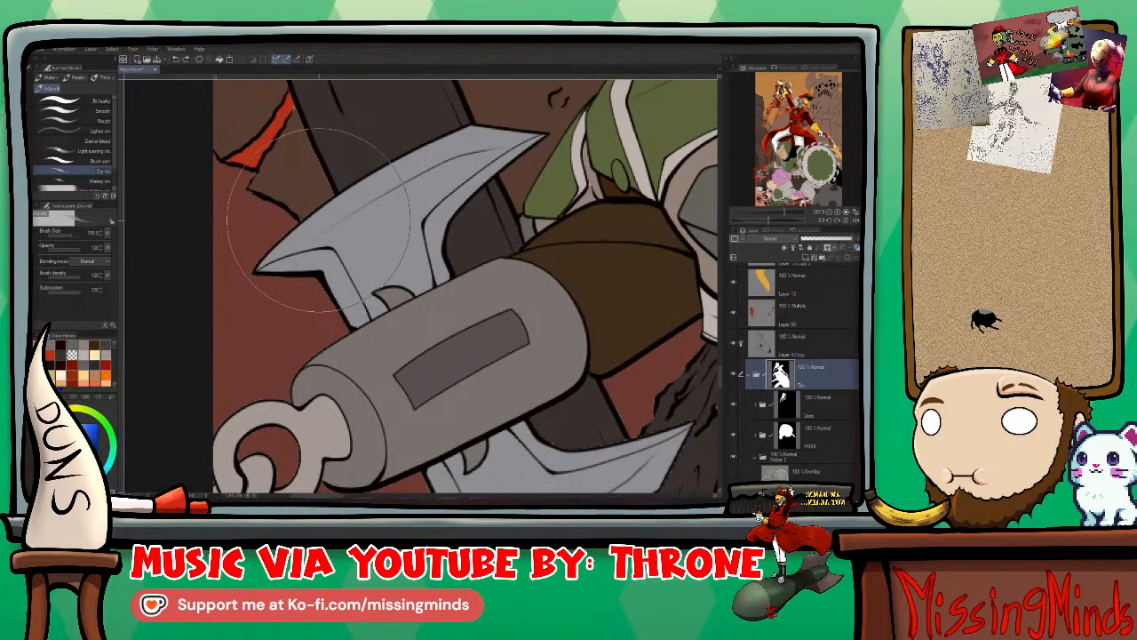
{"action": "key", "text": "p"}
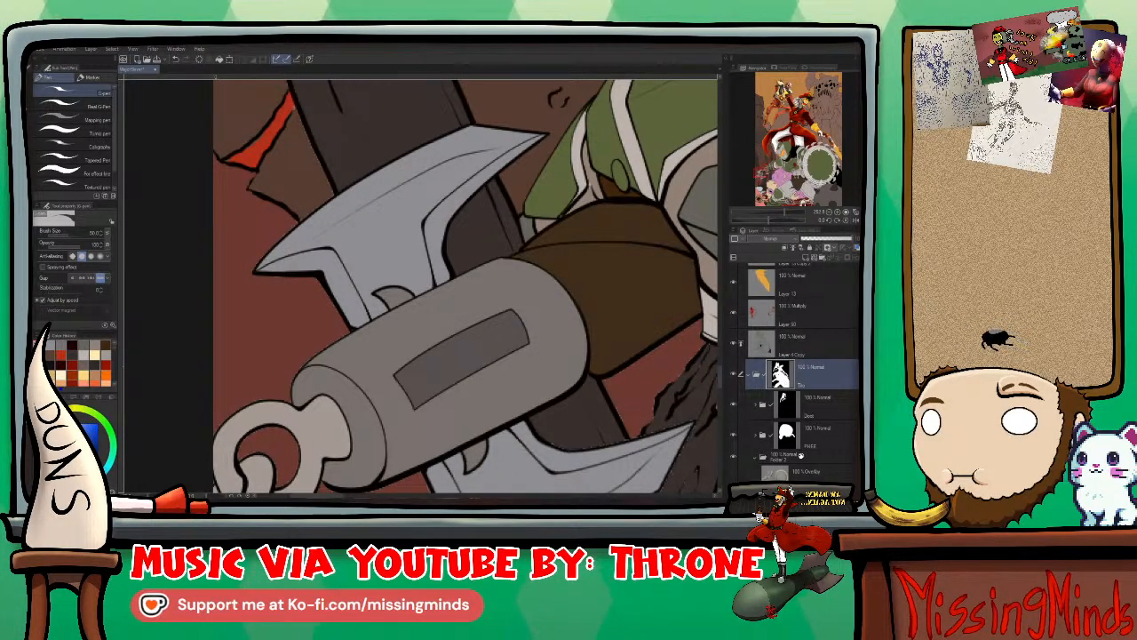
Step: On the background colour layer, clean up the brown and red areas around the upper blade with sampled colours
{"action": "scroll", "coordinate": [795, 406], "scroll_direction": "down", "scroll_amount": 5}
{"action": "scroll", "coordinate": [795, 406], "scroll_direction": "down", "scroll_amount": 5}
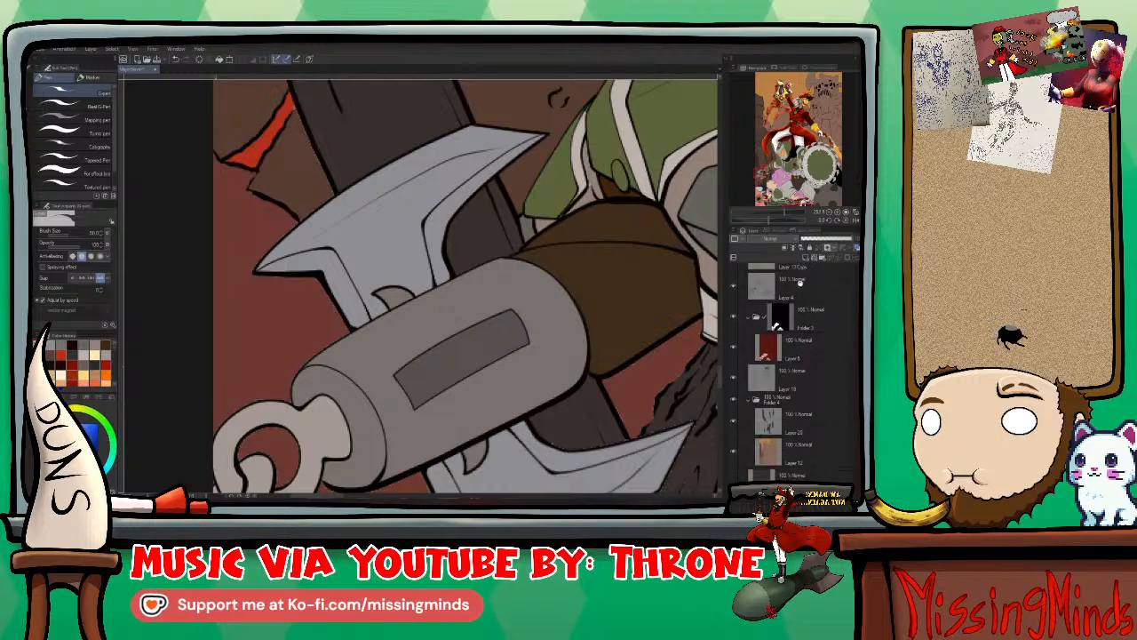
{"action": "left_click", "coordinate": [791, 419]}
{"action": "right_click", "coordinate": [309, 134]}
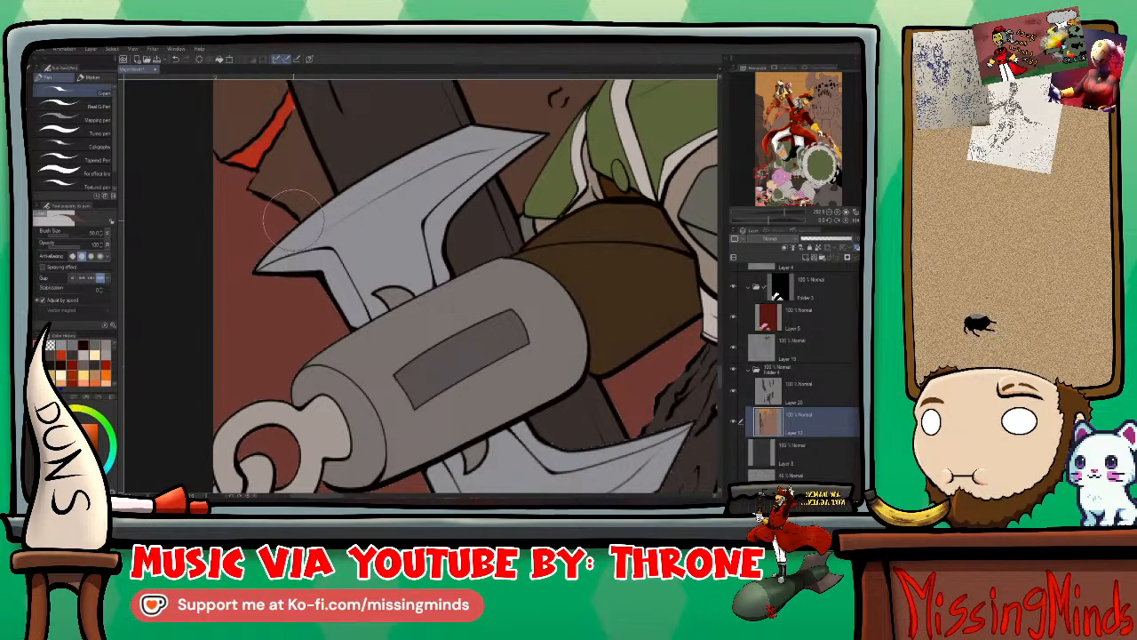
{"action": "left_click", "coordinate": [320, 311], "text": "alt"}
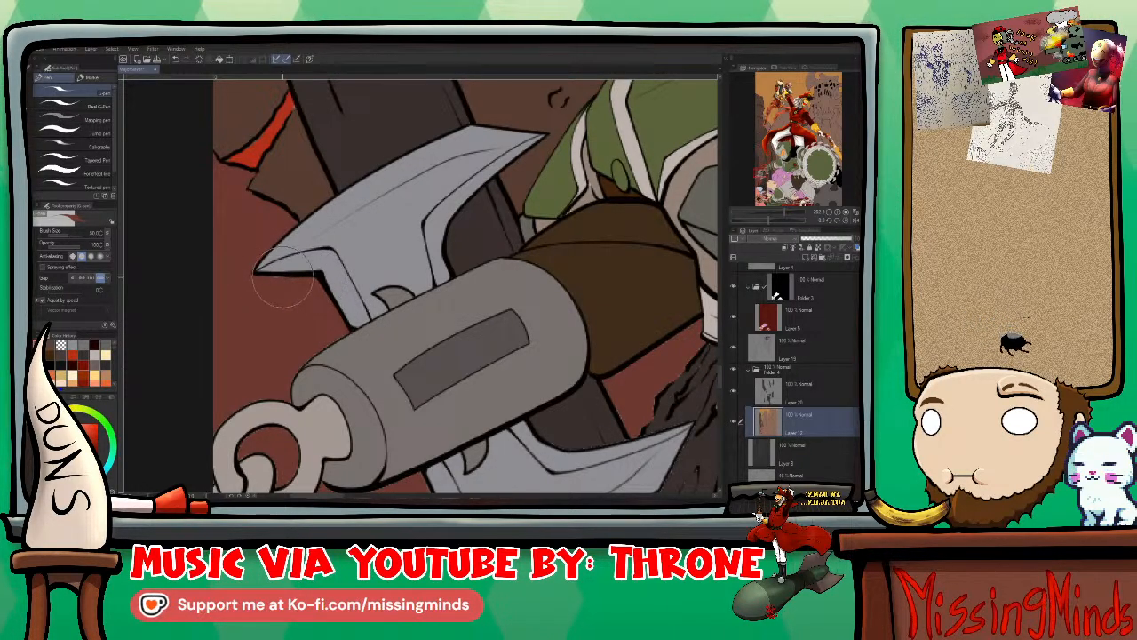
Step: Clean up the red background around the lower blade and paint over the stray spot beside the dark spike's base
{"action": "left_click_drag", "start_coordinate": [394, 317], "coordinate": [491, 206]}
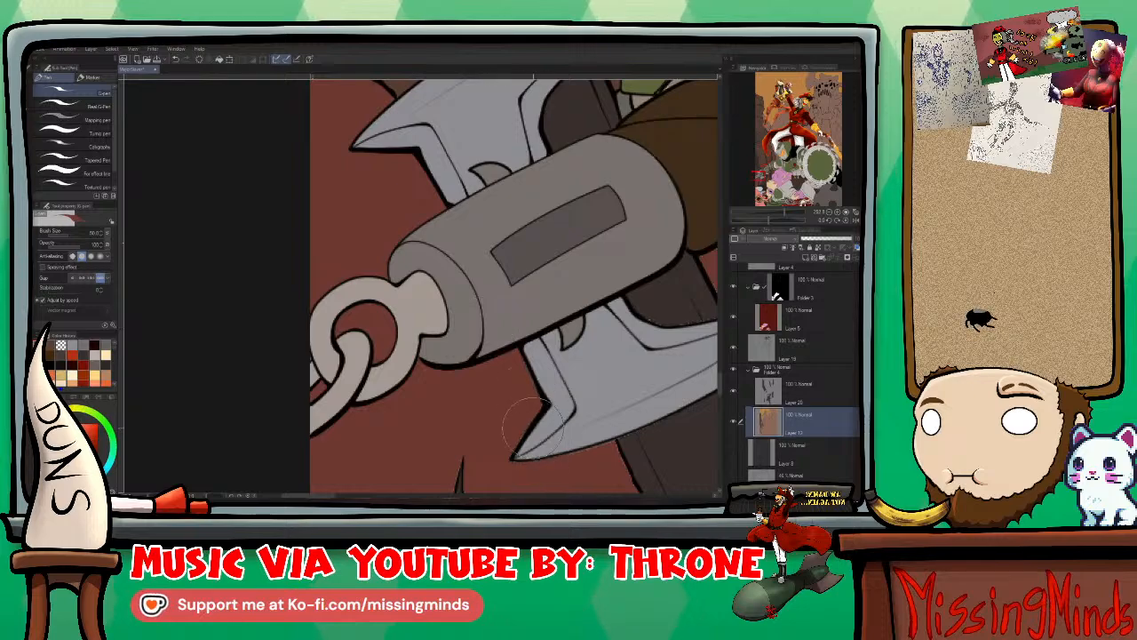
{"action": "left_click_drag", "start_coordinate": [533, 427], "coordinate": [442, 273]}
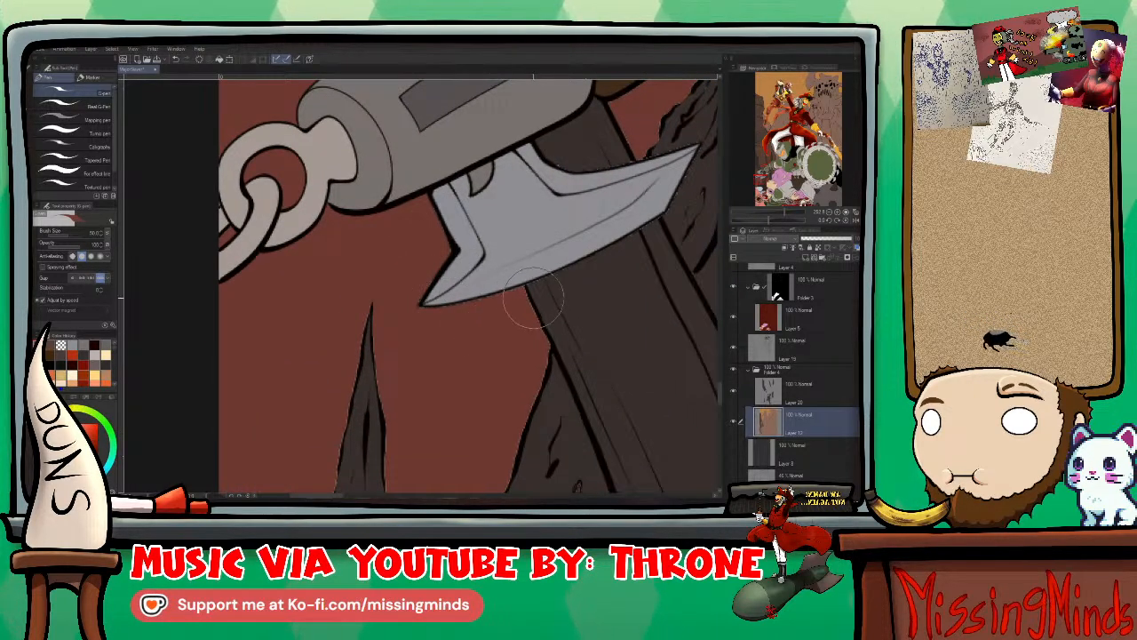
{"action": "left_click_drag", "start_coordinate": [534, 406], "coordinate": [543, 291]}
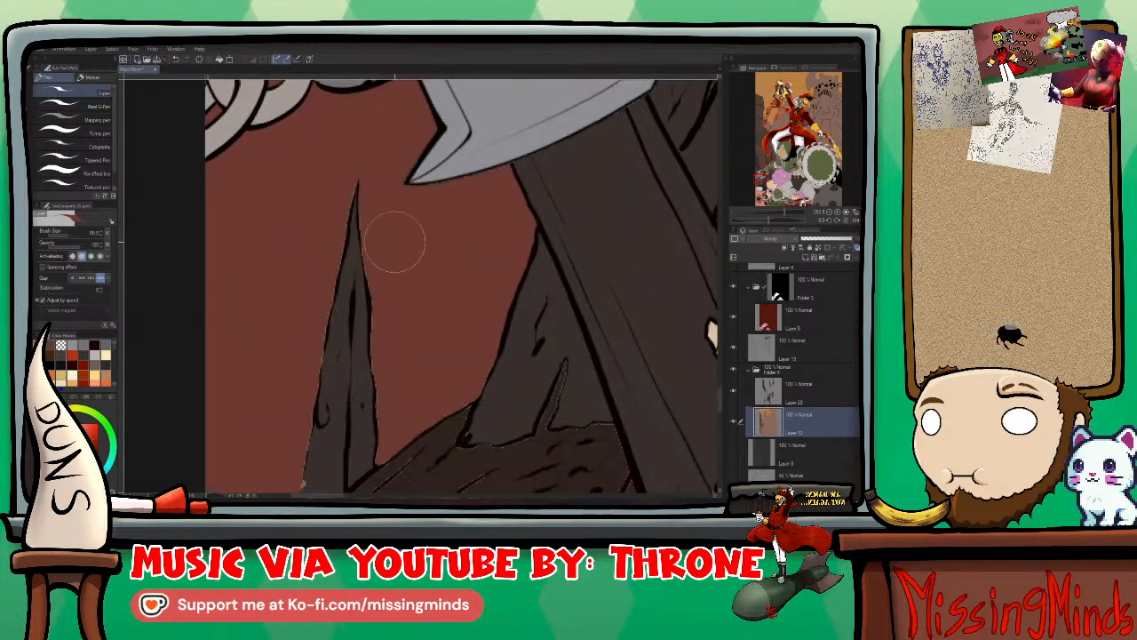
{"action": "mouse_move", "coordinate": [504, 351]}
{"action": "left_mouse_down"}
{"action": "mouse_move", "coordinate": [483, 310]}
{"action": "mouse_move", "coordinate": [526, 209]}
{"action": "left_mouse_up"}
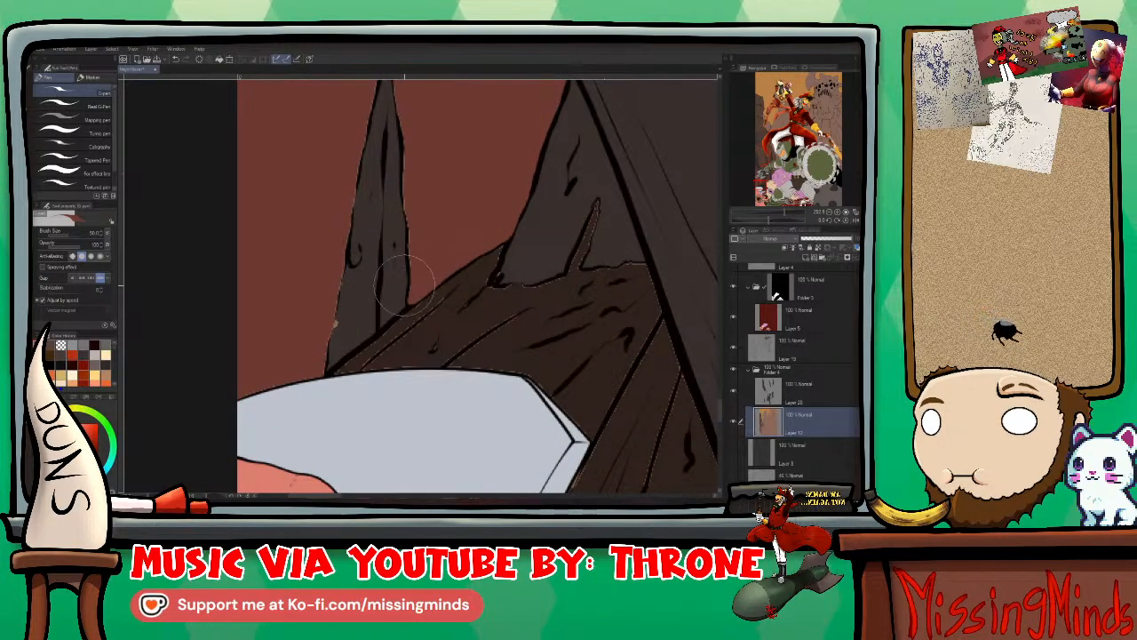
{"action": "left_click_drag", "start_coordinate": [338, 329], "coordinate": [327, 355]}
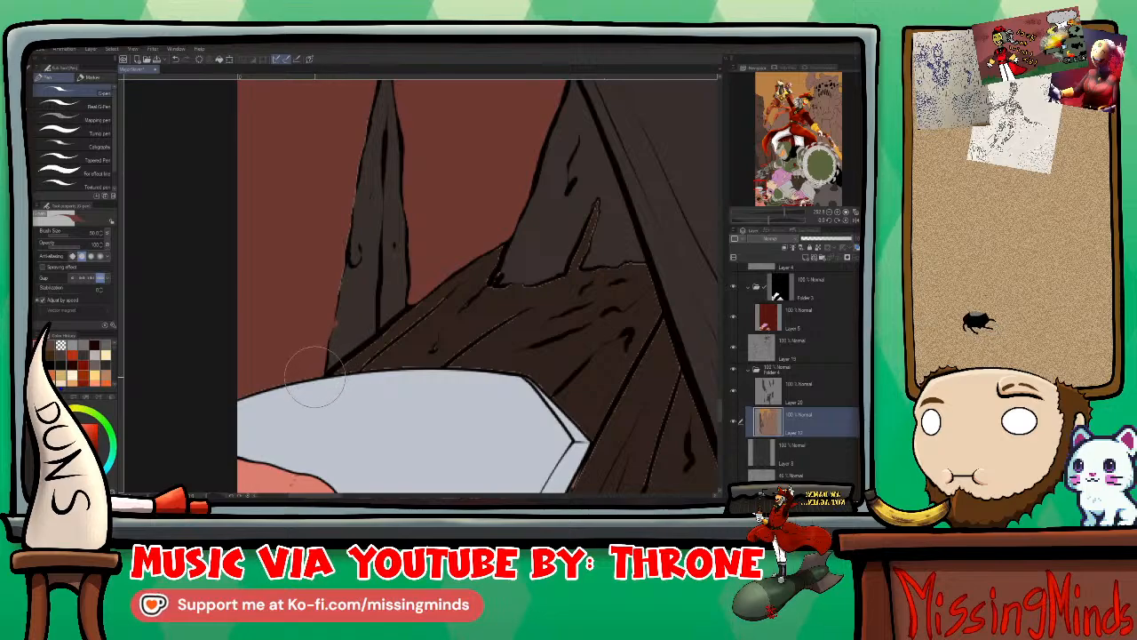
Step: Sample the dark browns and fill the thin uncoloured gaps along the outlines of the spikes, mound and beam
{"action": "scroll", "coordinate": [314, 305], "scroll_direction": "up", "scroll_amount": 3}
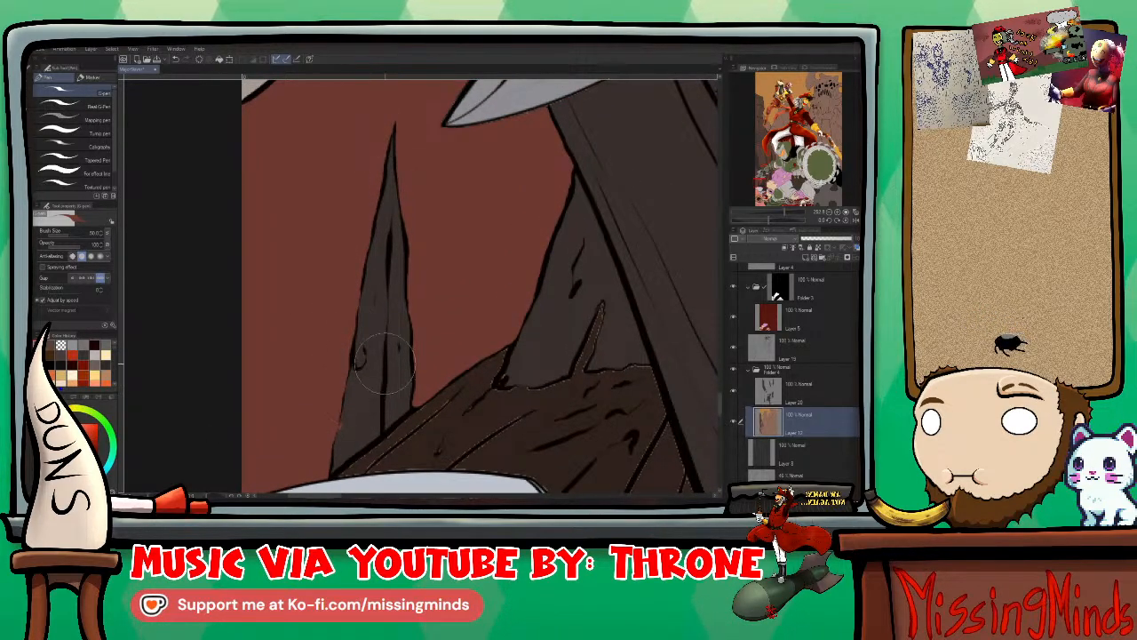
{"action": "scroll", "coordinate": [521, 246], "scroll_direction": "down", "scroll_amount": 3}
{"action": "right_click", "coordinate": [537, 324]}
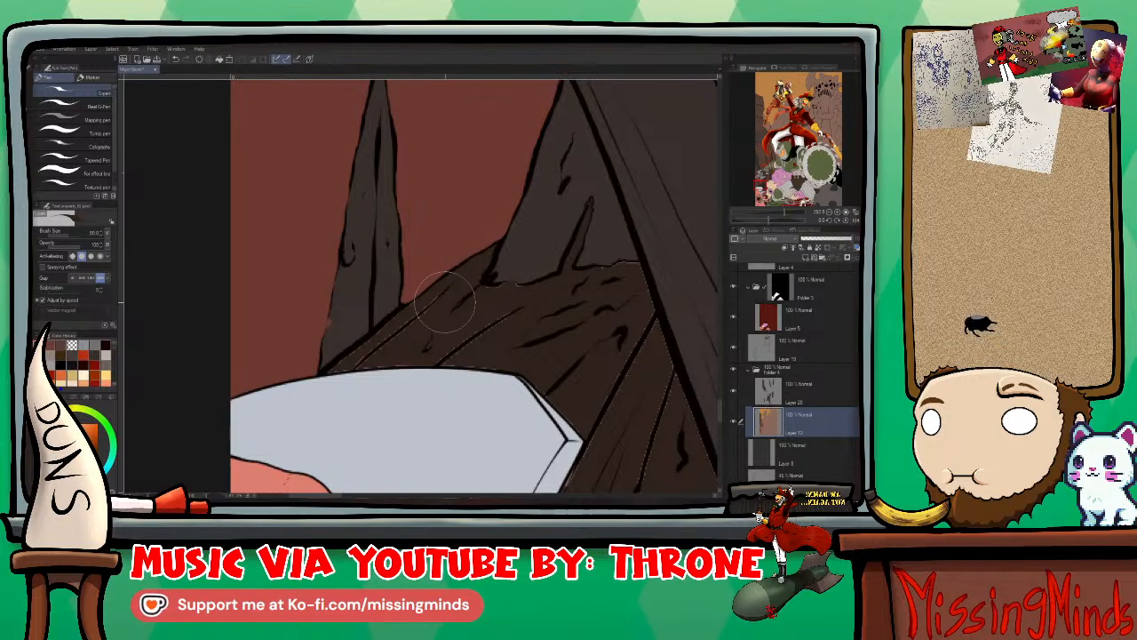
{"action": "scroll", "coordinate": [451, 290], "scroll_direction": "down", "scroll_amount": 2}
{"action": "scroll", "coordinate": [451, 289], "scroll_direction": "left", "scroll_amount": 2}
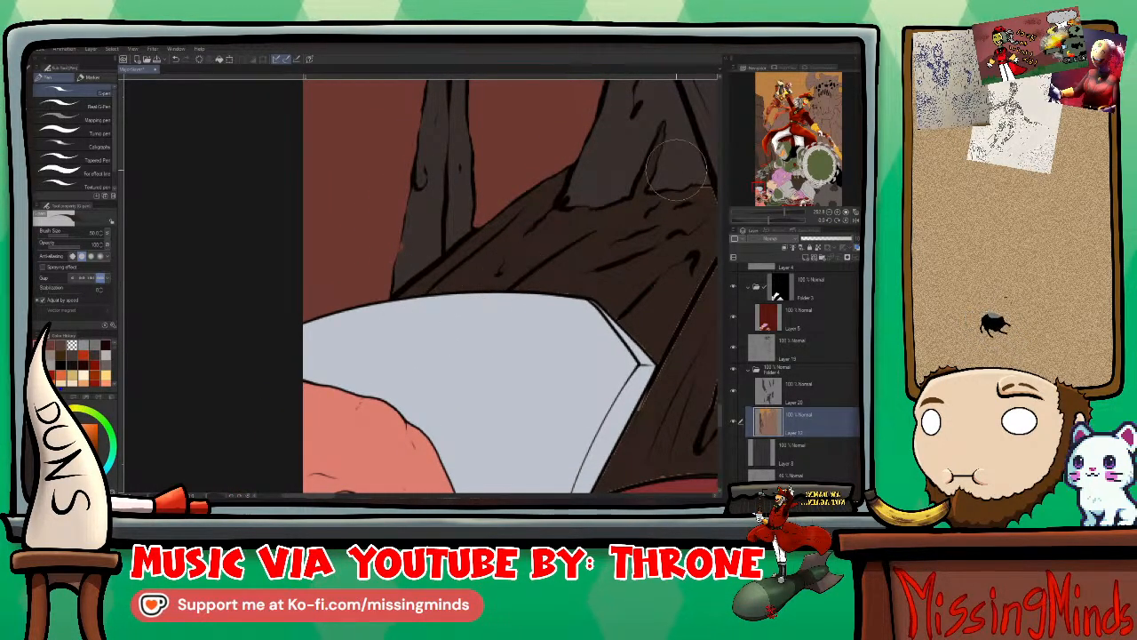
{"action": "scroll", "coordinate": [580, 169], "scroll_direction": "right", "scroll_amount": 5}
{"action": "scroll", "coordinate": [580, 169], "scroll_direction": "up", "scroll_amount": 1}
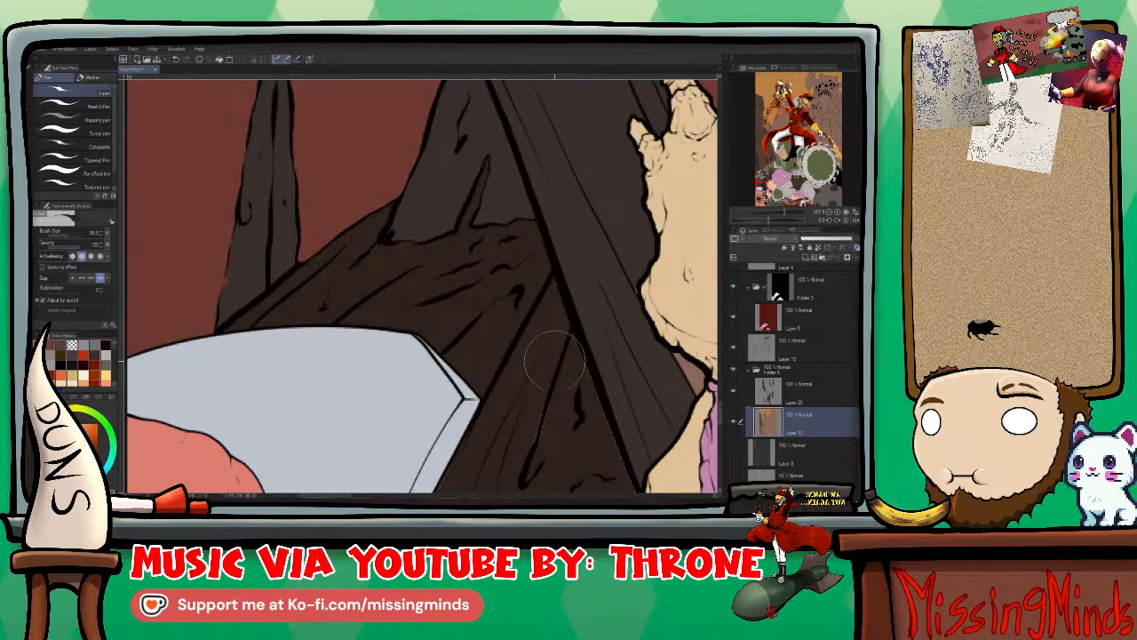
{"action": "scroll", "coordinate": [533, 266], "scroll_direction": "down", "scroll_amount": 3}
{"action": "scroll", "coordinate": [533, 267], "scroll_direction": "right", "scroll_amount": 4}
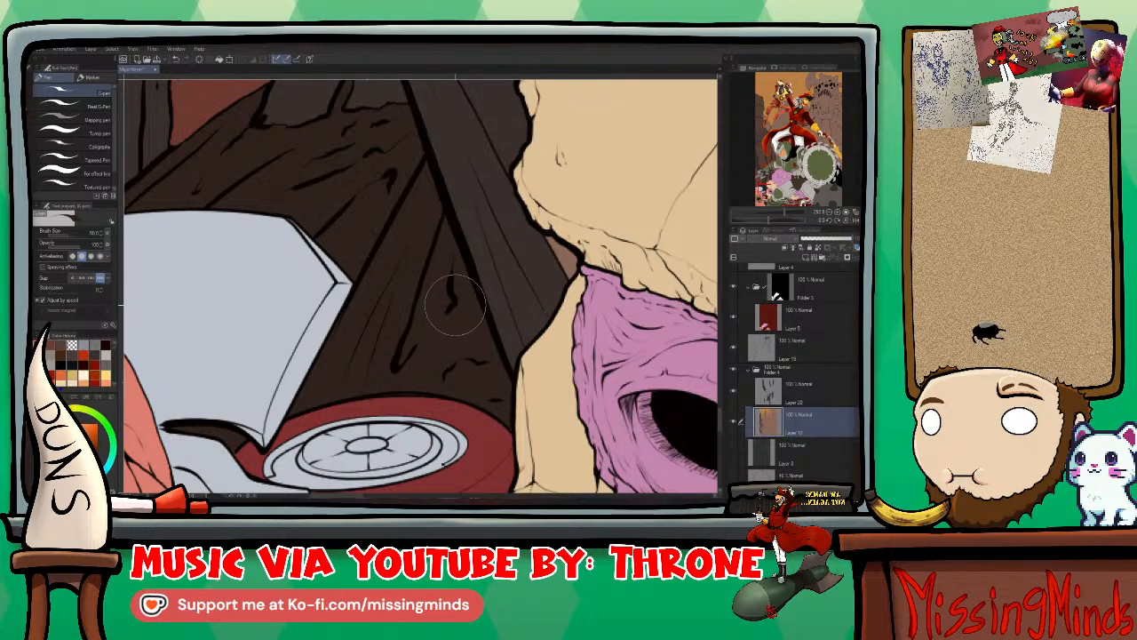
Step: Fill the leftover tan gap between the dark beam and the cream bone above the purple eye socket
{"action": "right_click", "coordinate": [540, 293]}
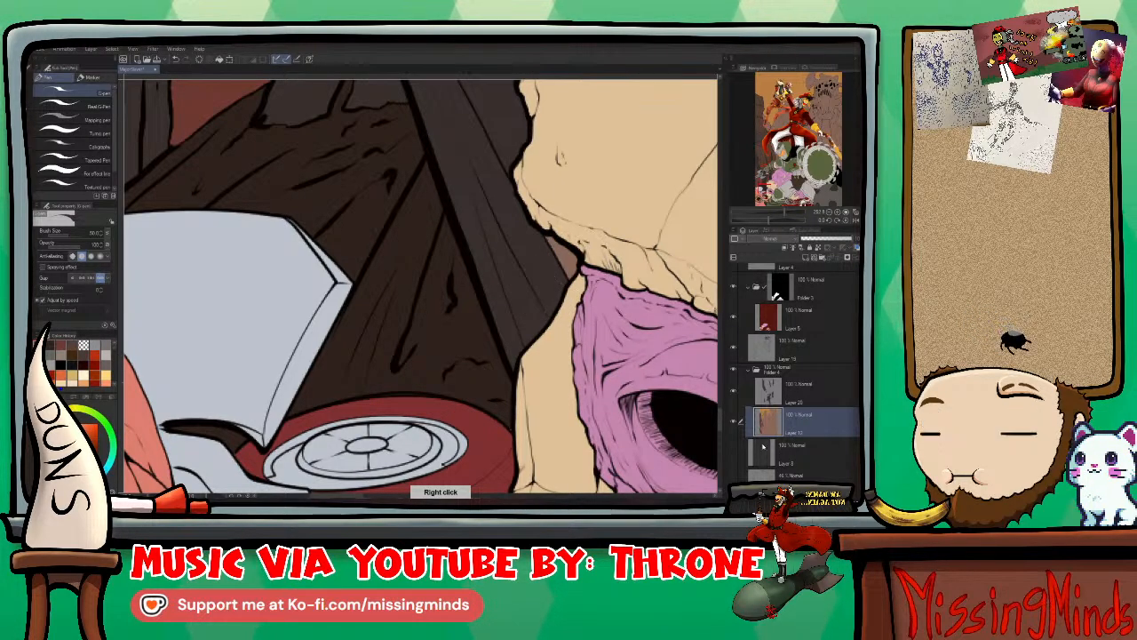
{"action": "key", "text": "alt+]"}
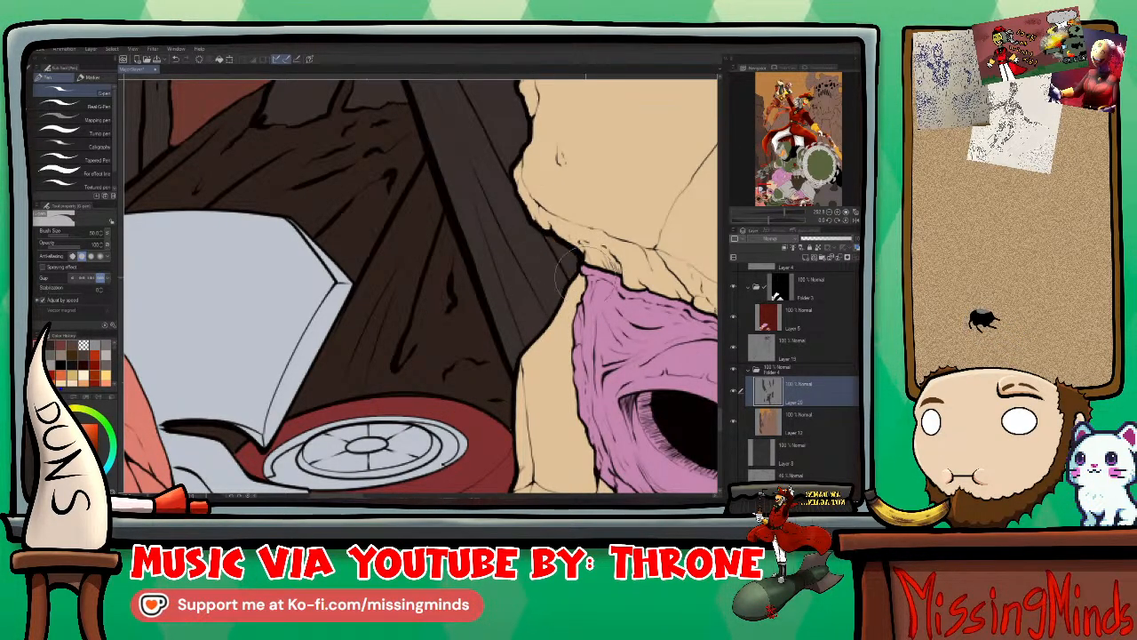
{"action": "scroll", "coordinate": [538, 304], "scroll_direction": "up", "scroll_amount": 5}
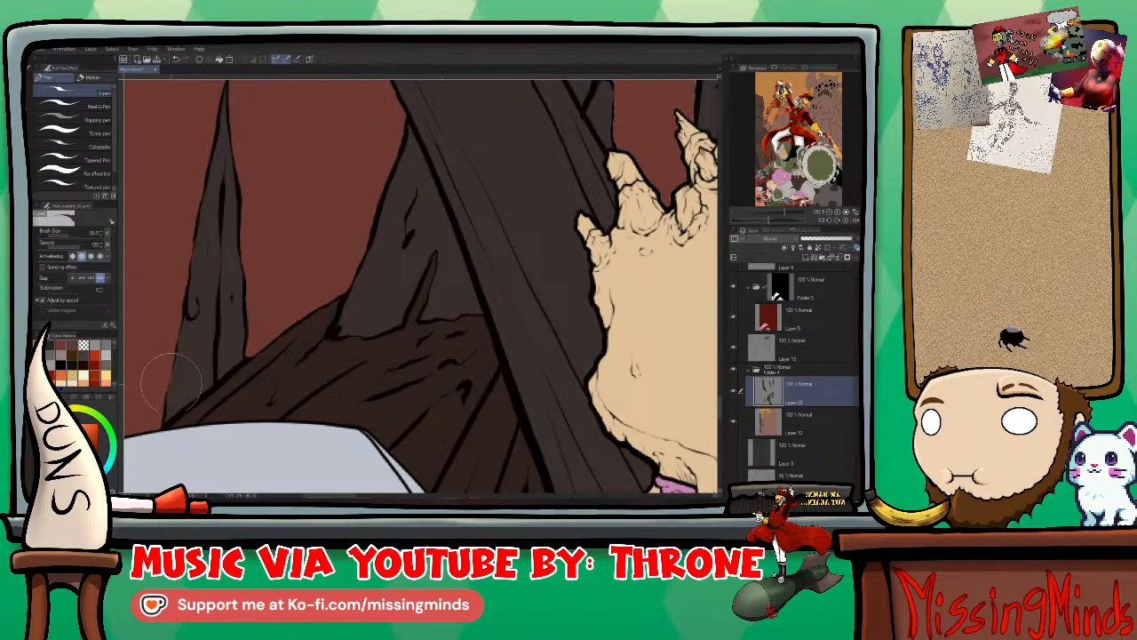
Step: On the green-armoured figure's folder mask, clean up the cutting edge and tip of the lower blade with a size 25 brush
{"action": "scroll", "coordinate": [613, 391], "scroll_direction": "up", "scroll_amount": 2}
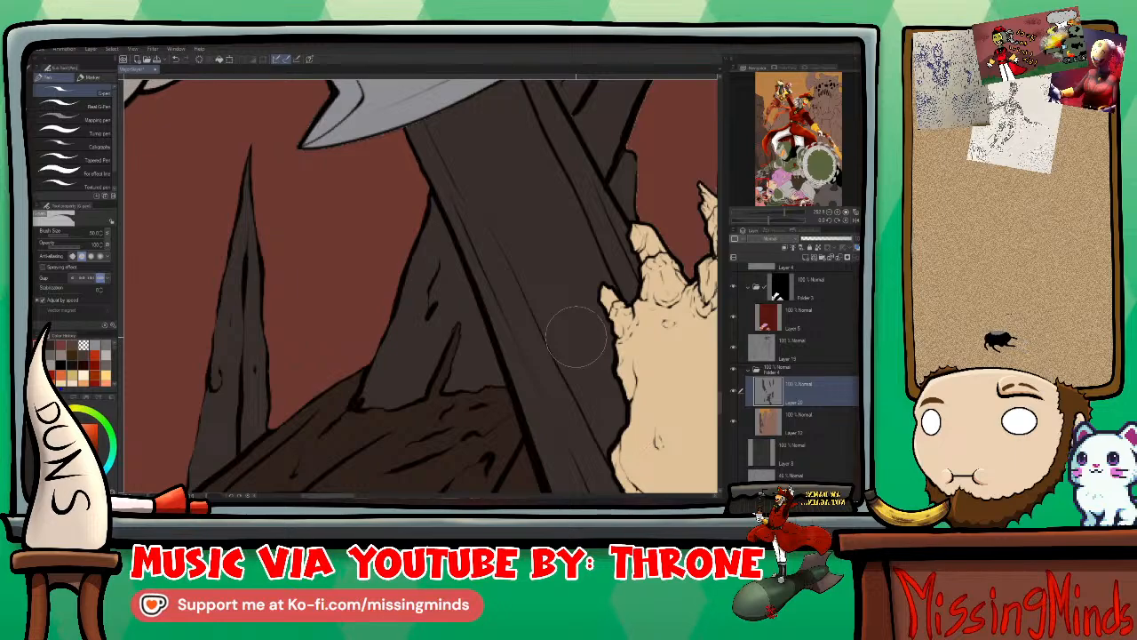
{"action": "scroll", "coordinate": [451, 353], "scroll_direction": "down", "scroll_amount": 3}
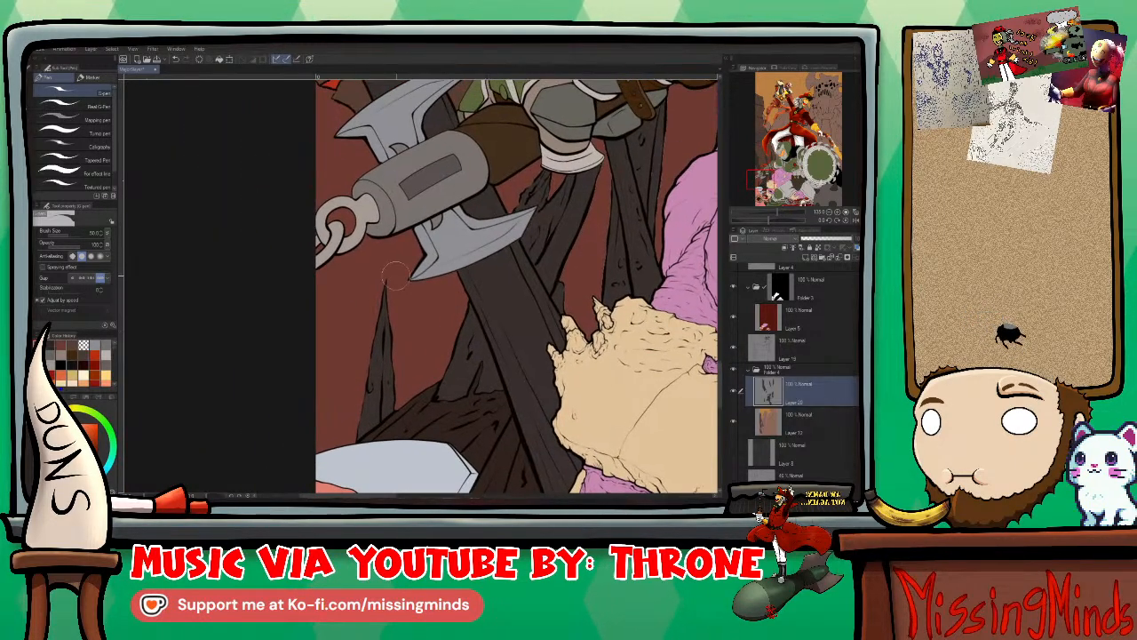
{"action": "left_click", "coordinate": [749, 286]}
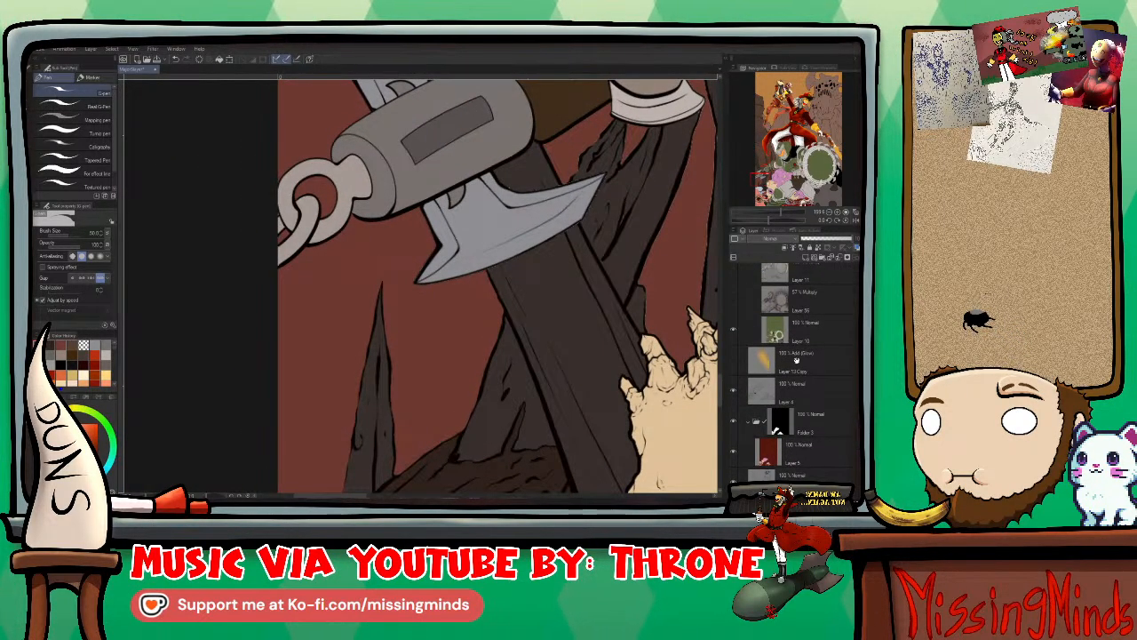
{"action": "left_click", "coordinate": [799, 307]}
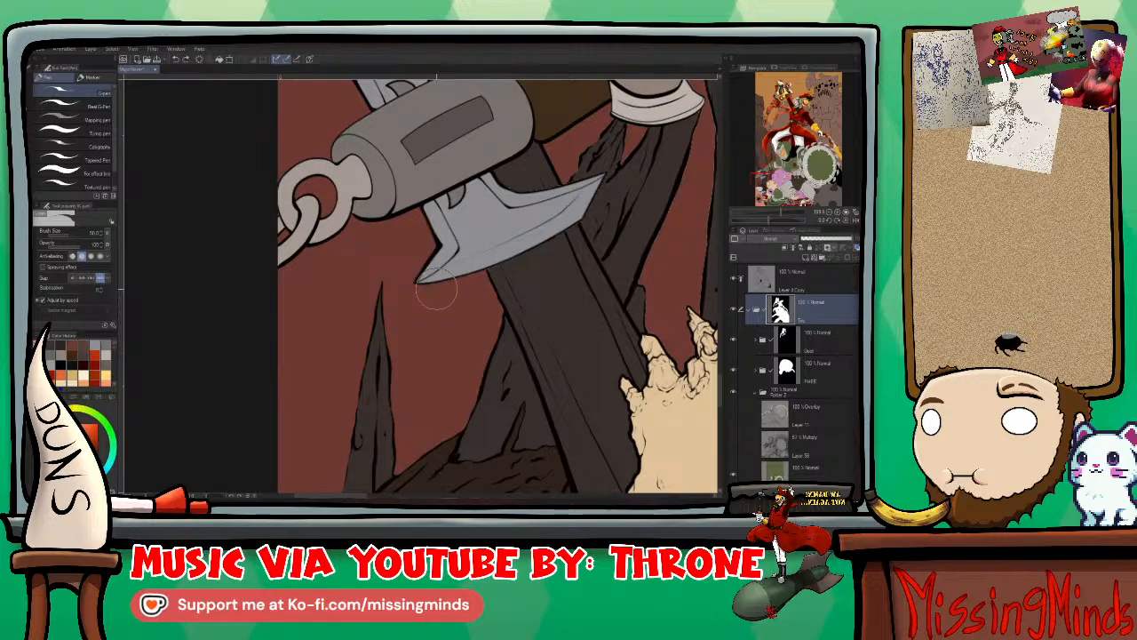
{"action": "scroll", "coordinate": [468, 267], "scroll_direction": "up", "scroll_amount": 2}
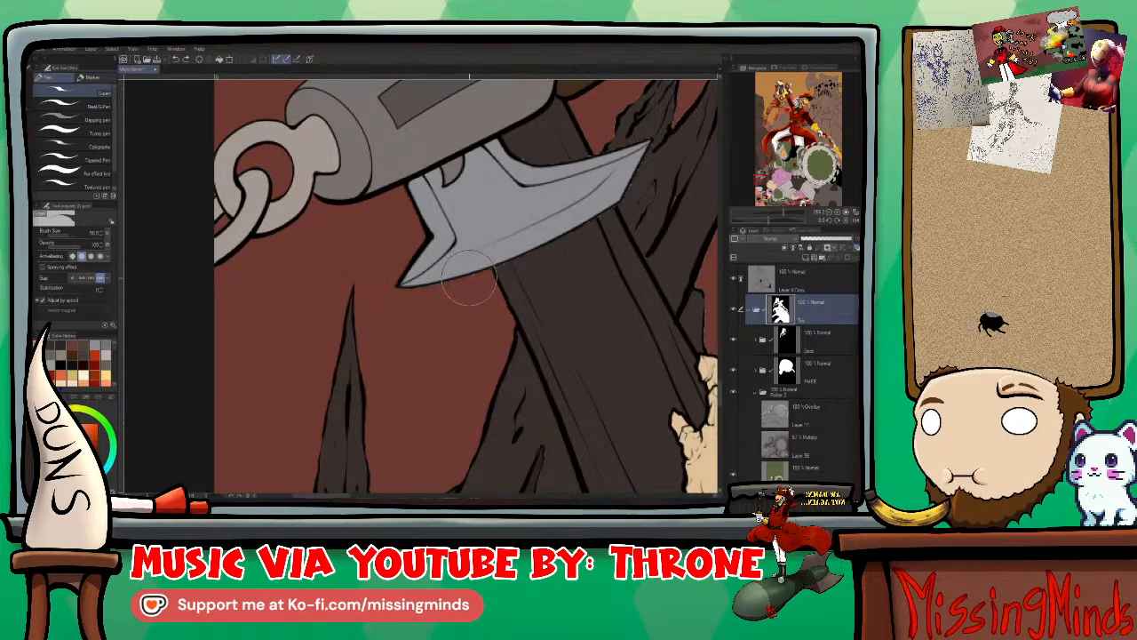
{"action": "scroll", "coordinate": [468, 266], "scroll_direction": "up", "scroll_amount": 2}
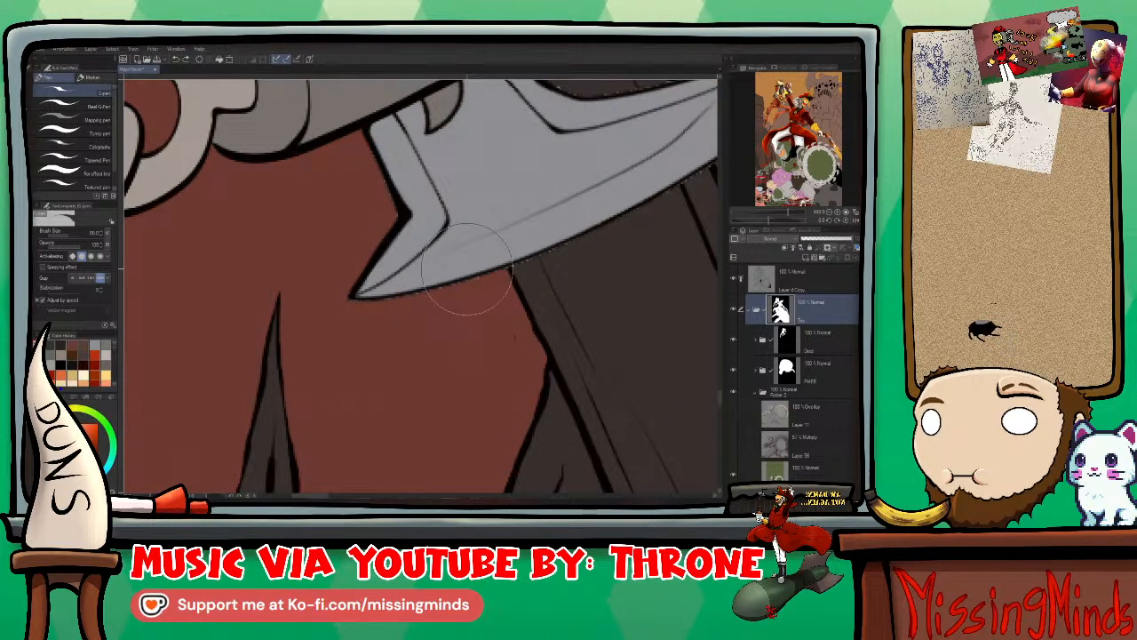
{"action": "key", "text": "bracketleft"}
{"action": "key", "text": "bracketleft"}
{"action": "key", "text": "bracketleft"}
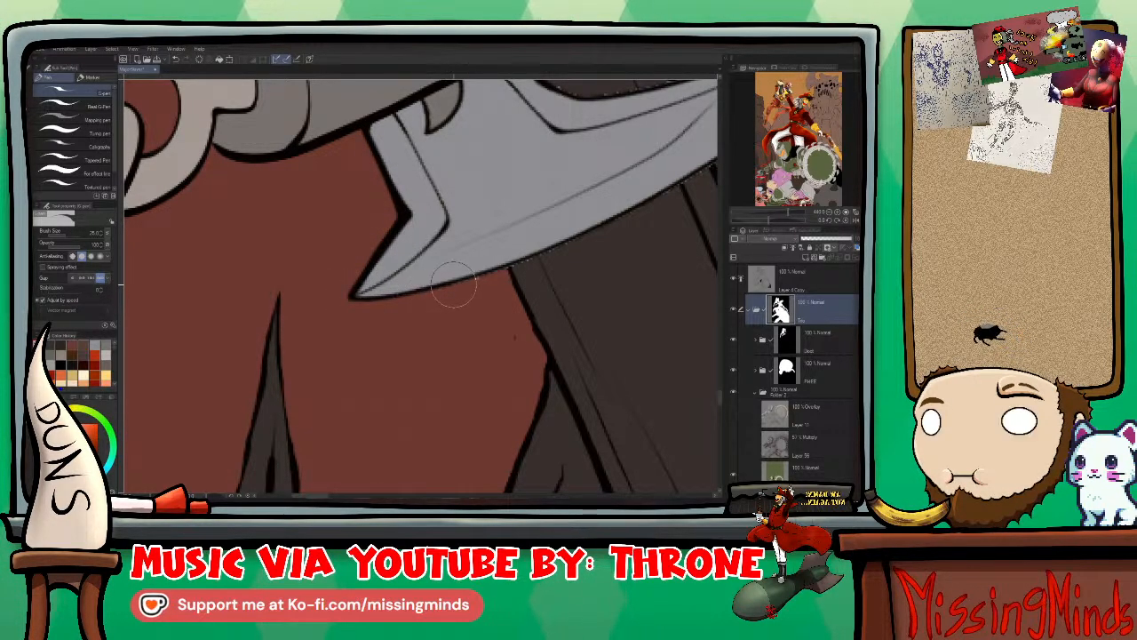
{"action": "left_click_drag", "start_coordinate": [453, 284], "coordinate": [398, 406]}
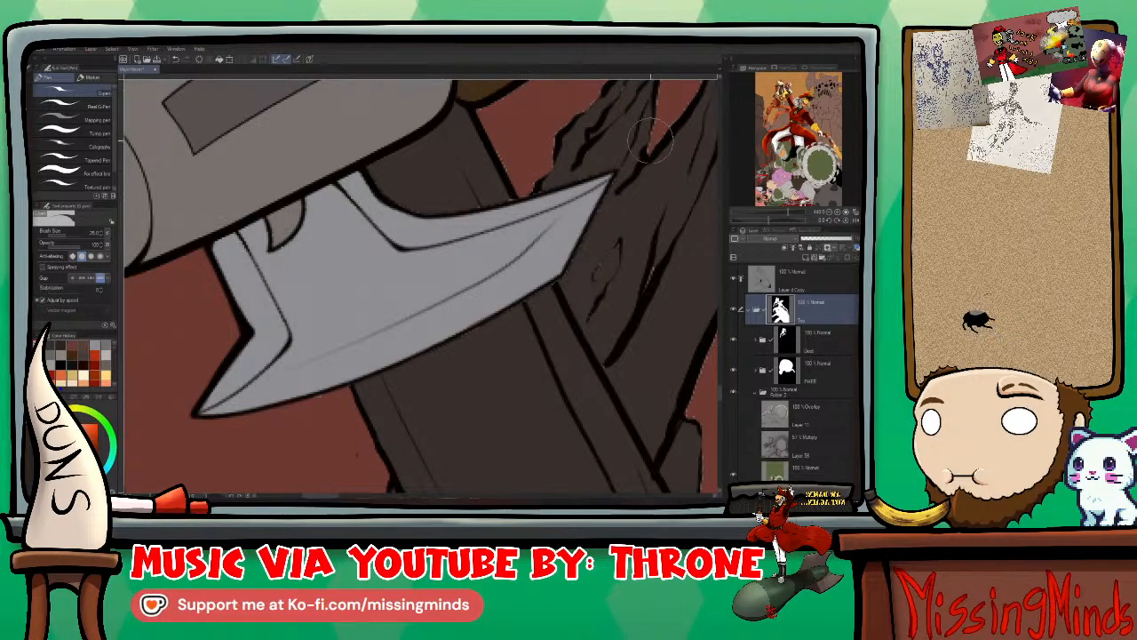
{"action": "left_click_drag", "start_coordinate": [644, 328], "coordinate": [582, 380]}
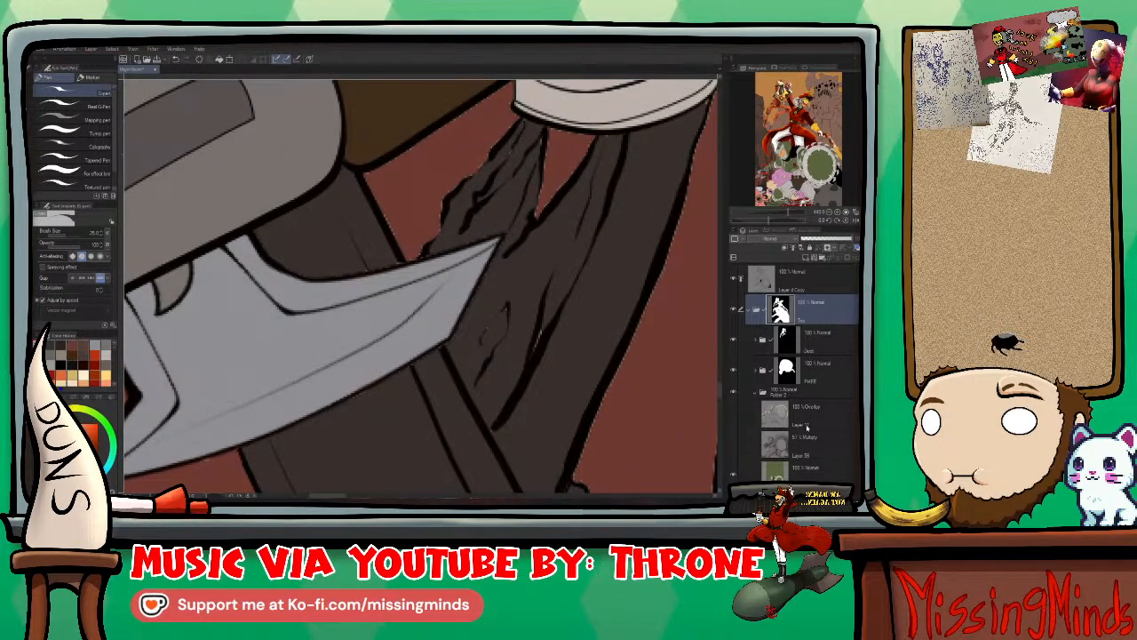
Step: On Layer 12, clean up the red background around the lower blade and between the dark spikes below the white cuff
{"action": "scroll", "coordinate": [800, 418], "scroll_direction": "down", "scroll_amount": 10}
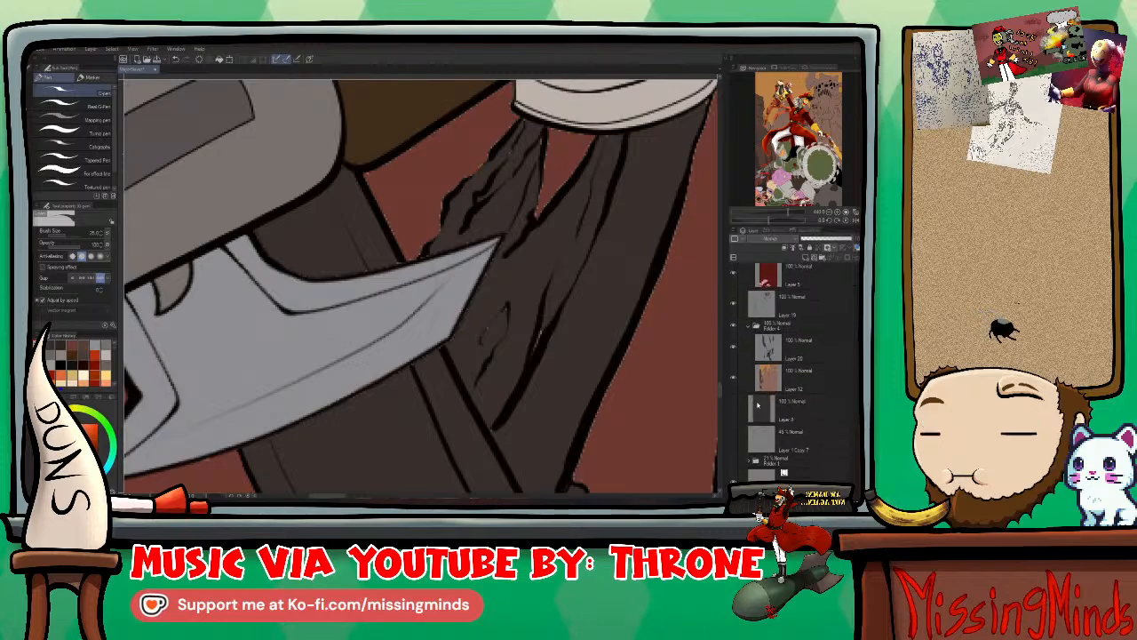
{"action": "left_click", "coordinate": [769, 378]}
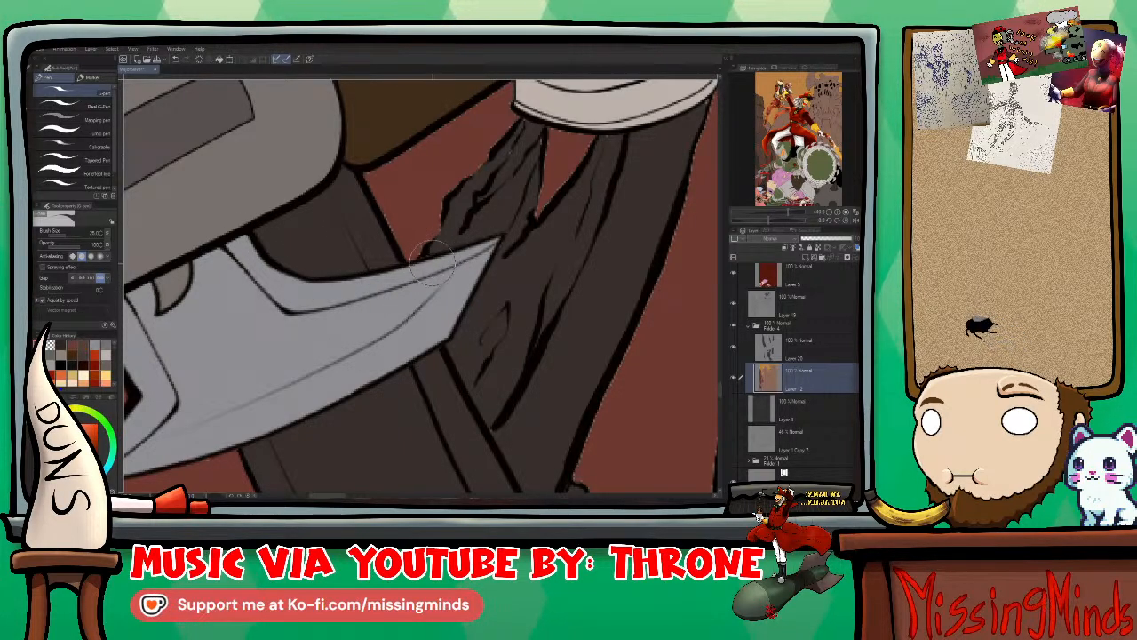
{"action": "left_click_drag", "start_coordinate": [503, 378], "coordinate": [488, 264]}
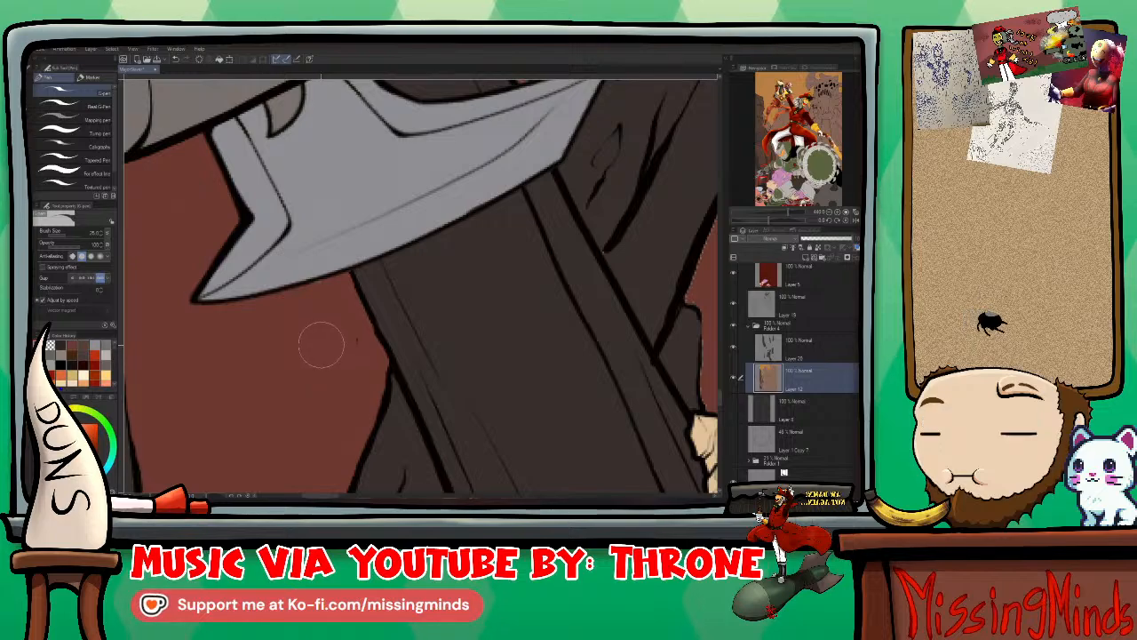
{"action": "left_click_drag", "start_coordinate": [305, 300], "coordinate": [488, 164]}
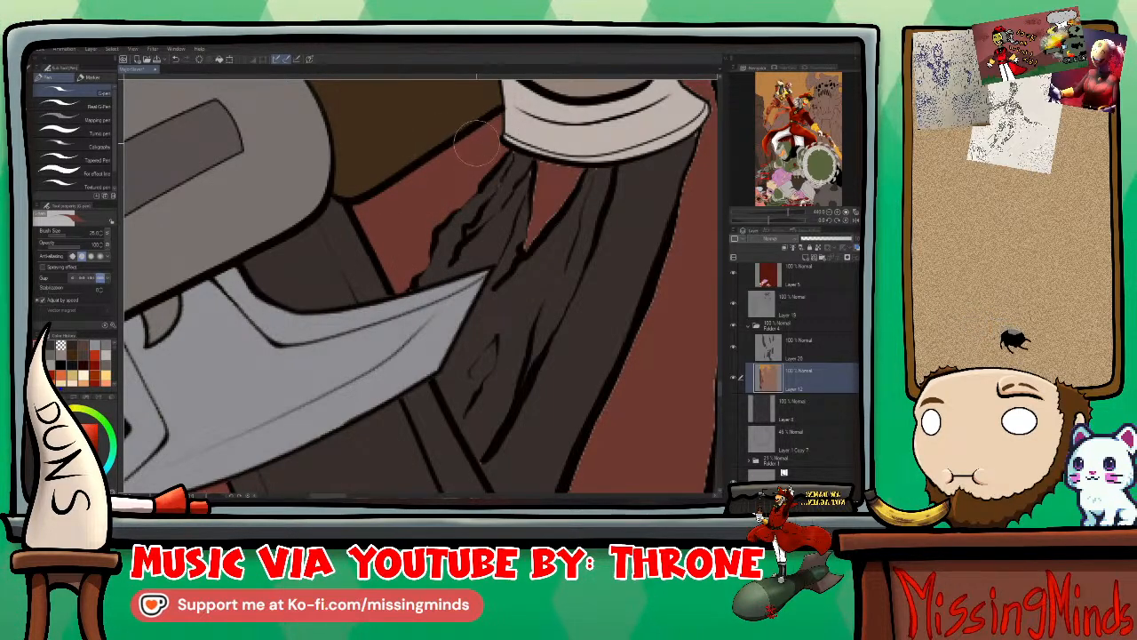
{"action": "left_click_drag", "start_coordinate": [544, 158], "coordinate": [446, 256]}
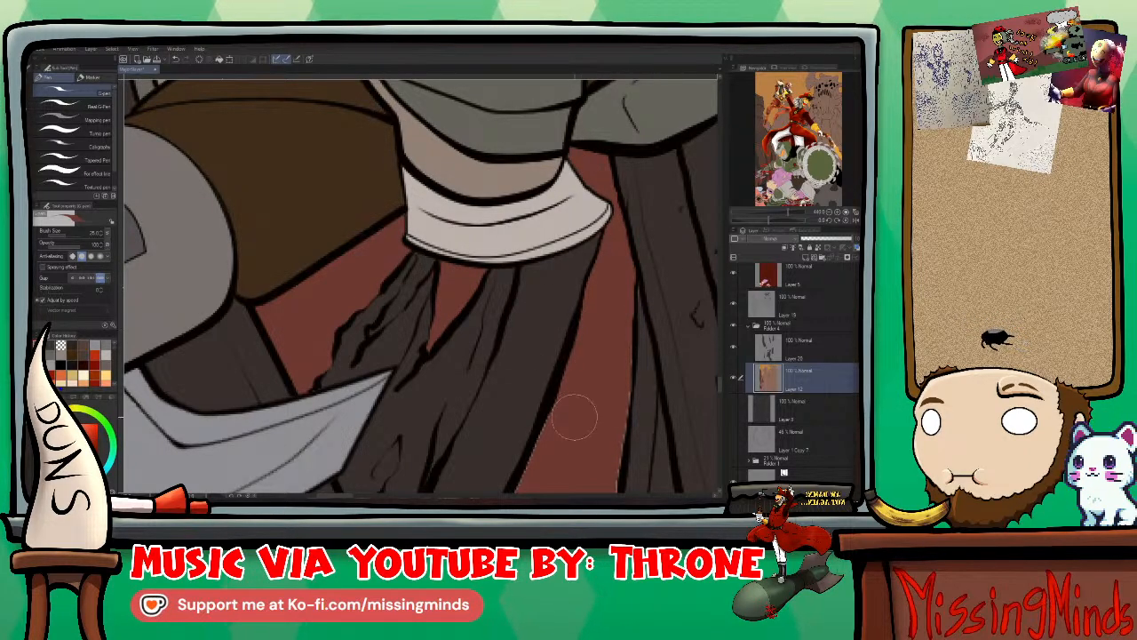
{"action": "left_click_drag", "start_coordinate": [575, 417], "coordinate": [592, 156]}
{"action": "left_click_drag", "start_coordinate": [555, 409], "coordinate": [593, 270]}
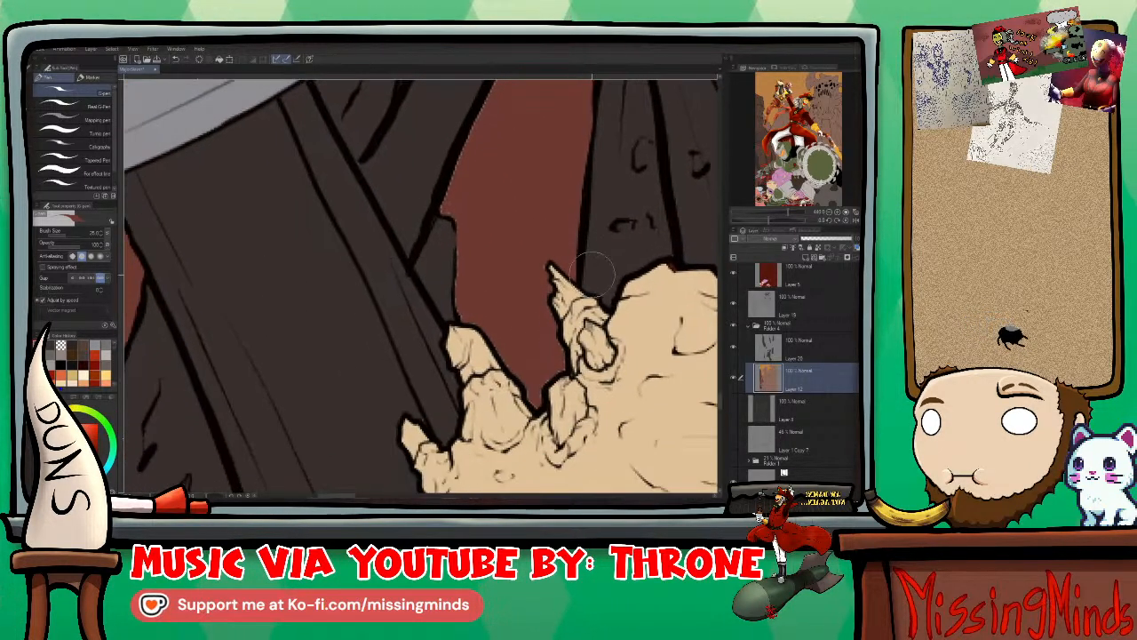
Step: Look over the illustration from the pink mass and green armour to the bladed wheel and gun barrel, checking the flat colours
{"action": "scroll", "coordinate": [593, 264], "scroll_direction": "down", "scroll_amount": 4}
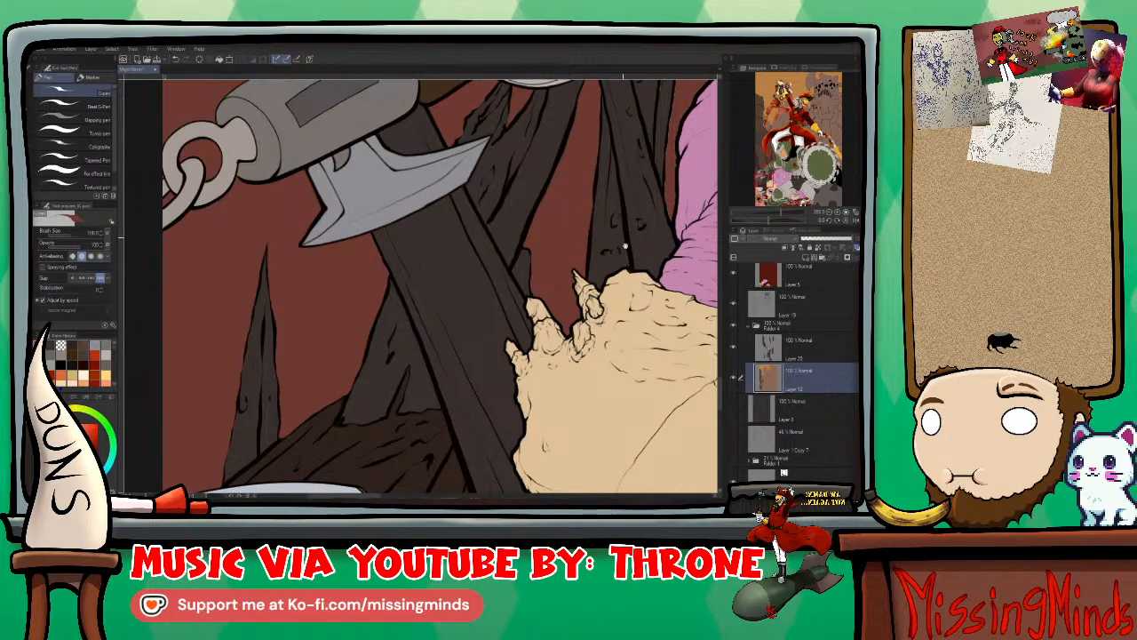
{"action": "left_click_drag", "start_coordinate": [624, 245], "coordinate": [440, 338]}
{"action": "scroll", "coordinate": [442, 449], "scroll_direction": "up", "scroll_amount": 2}
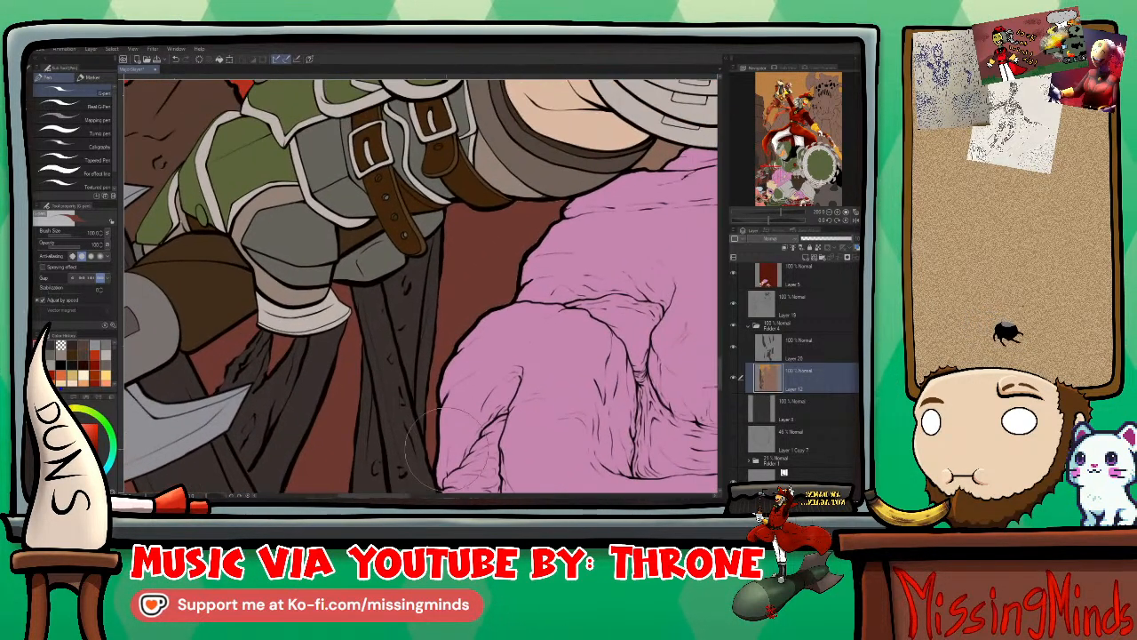
{"action": "left_click_drag", "start_coordinate": [455, 266], "coordinate": [511, 293]}
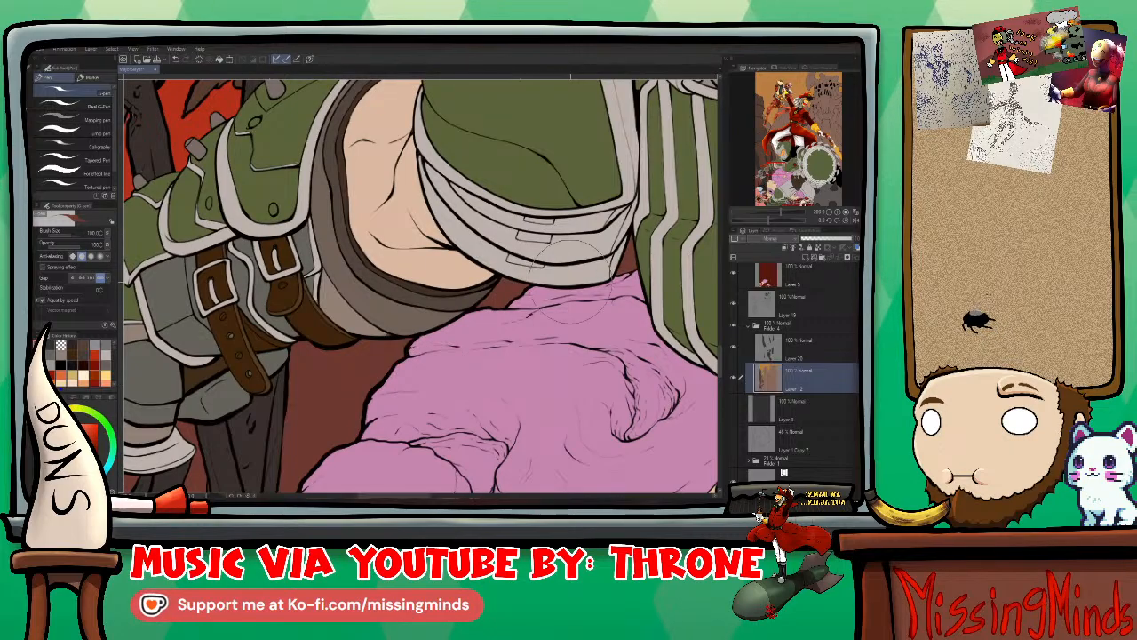
{"action": "left_click_drag", "start_coordinate": [569, 266], "coordinate": [480, 54]}
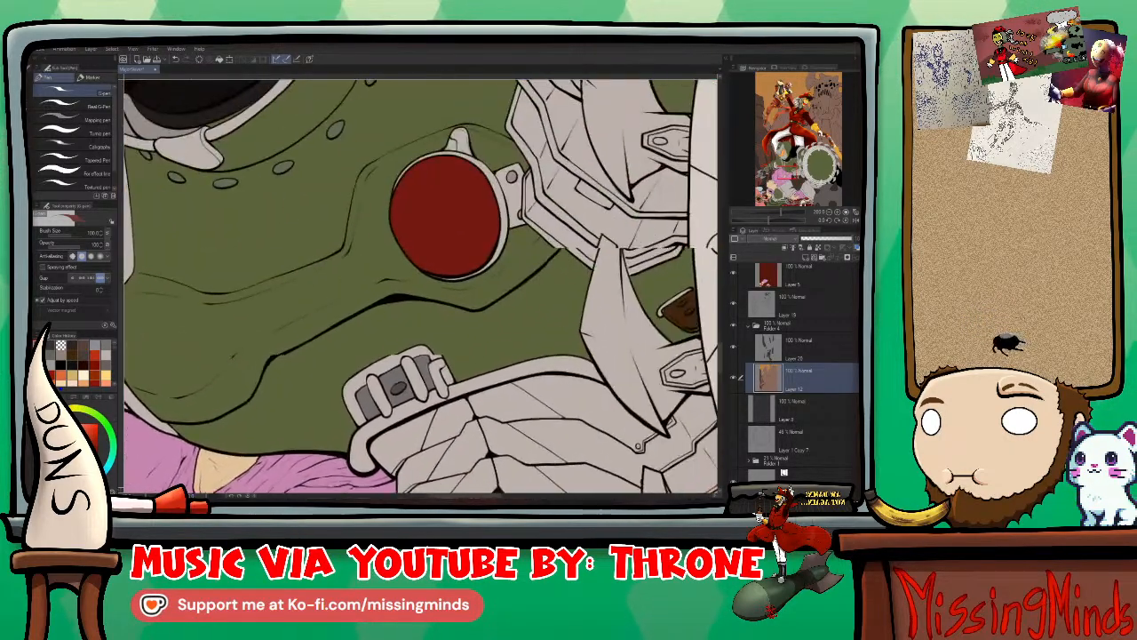
{"action": "left_click_drag", "start_coordinate": [578, 160], "coordinate": [460, 362]}
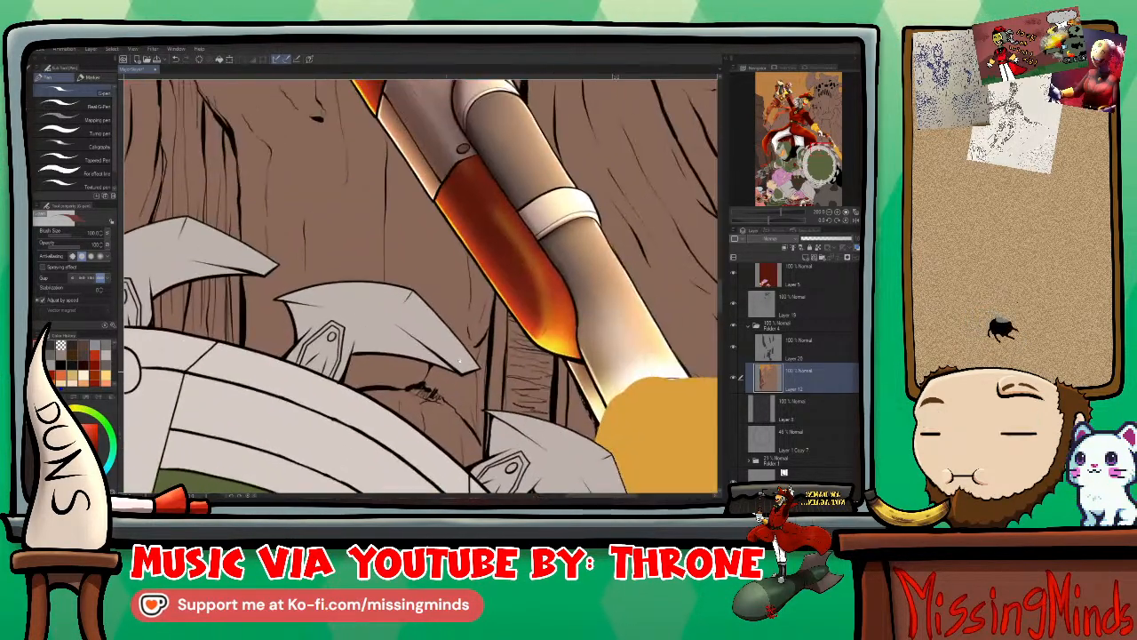
{"action": "left_click_drag", "start_coordinate": [660, 267], "coordinate": [577, 71]}
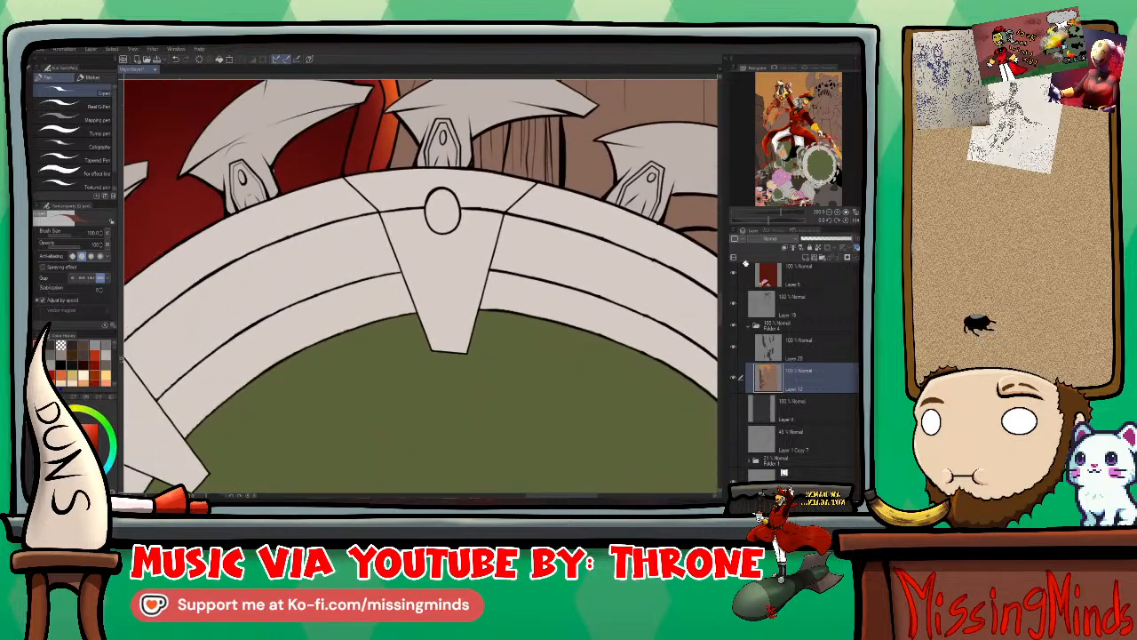
{"action": "left_click_drag", "start_coordinate": [691, 275], "coordinate": [577, 342]}
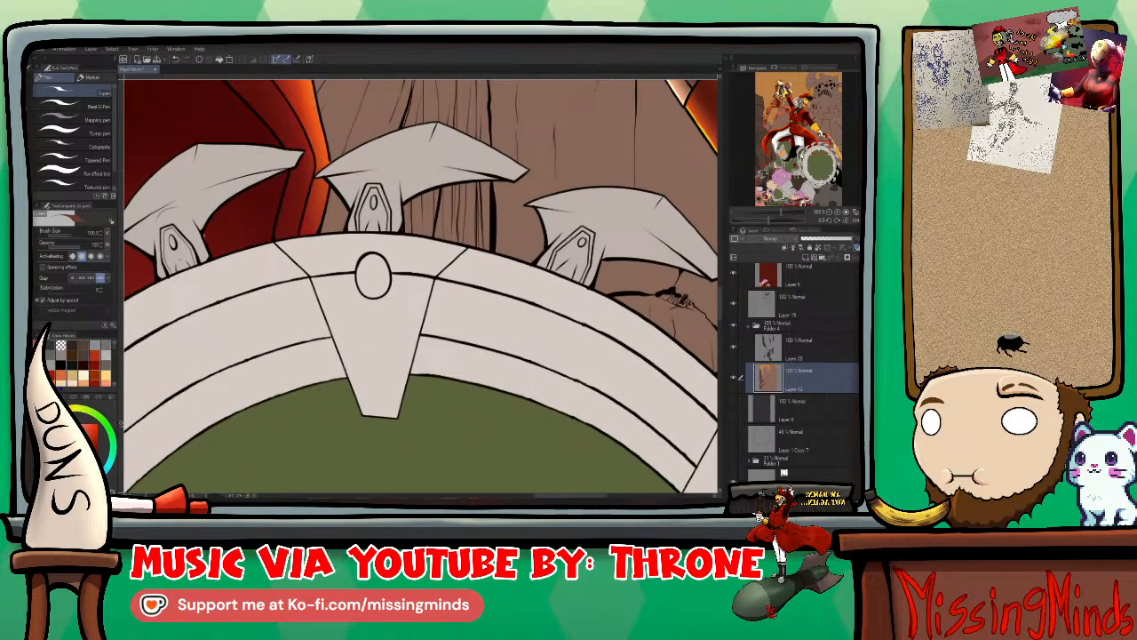
{"action": "left_click_drag", "start_coordinate": [417, 284], "coordinate": [506, 107]}
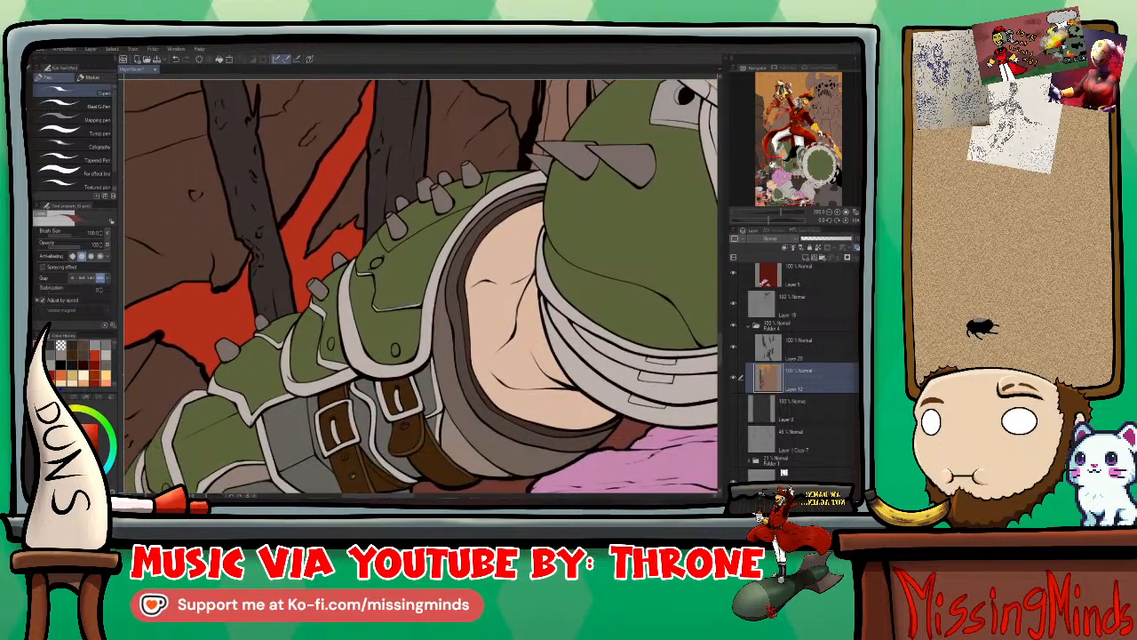
{"action": "left_click_drag", "start_coordinate": [417, 400], "coordinate": [417, 106]}
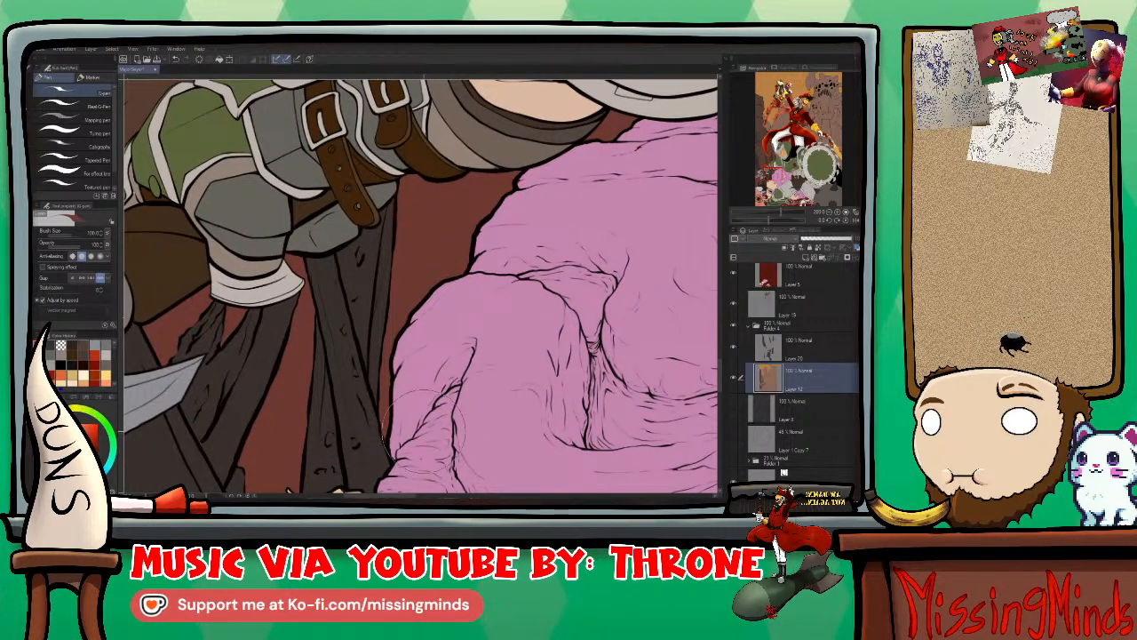
Step: On Layer 20, touch up the dark beams between the white cuff, the pink mass and the cream bone
{"action": "right_click", "coordinate": [522, 347]}
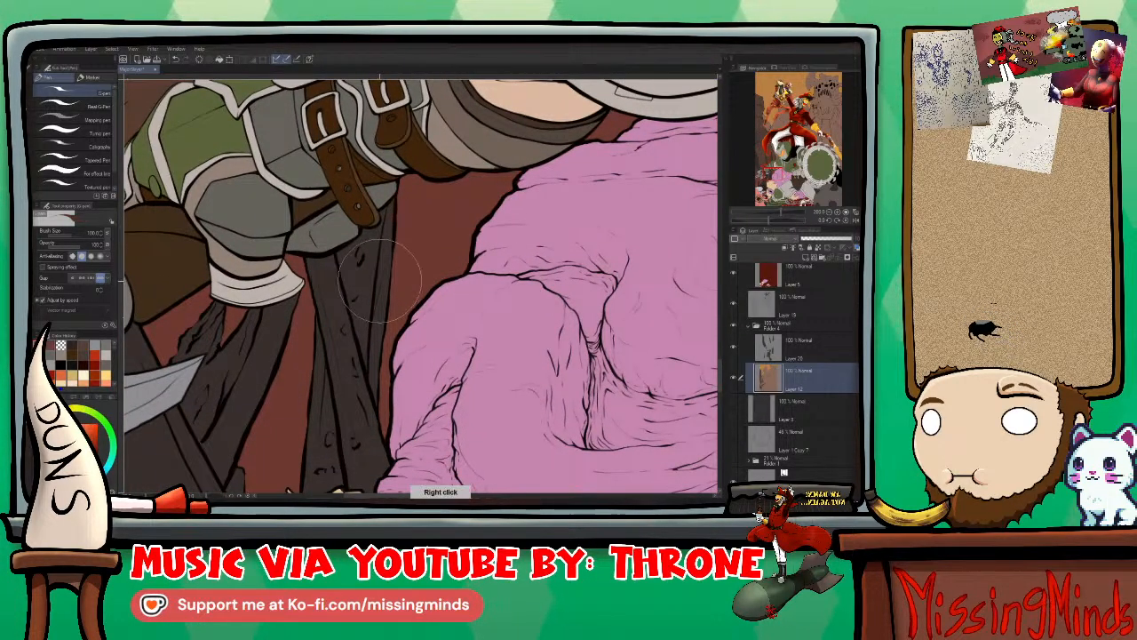
{"action": "left_click", "coordinate": [811, 349]}
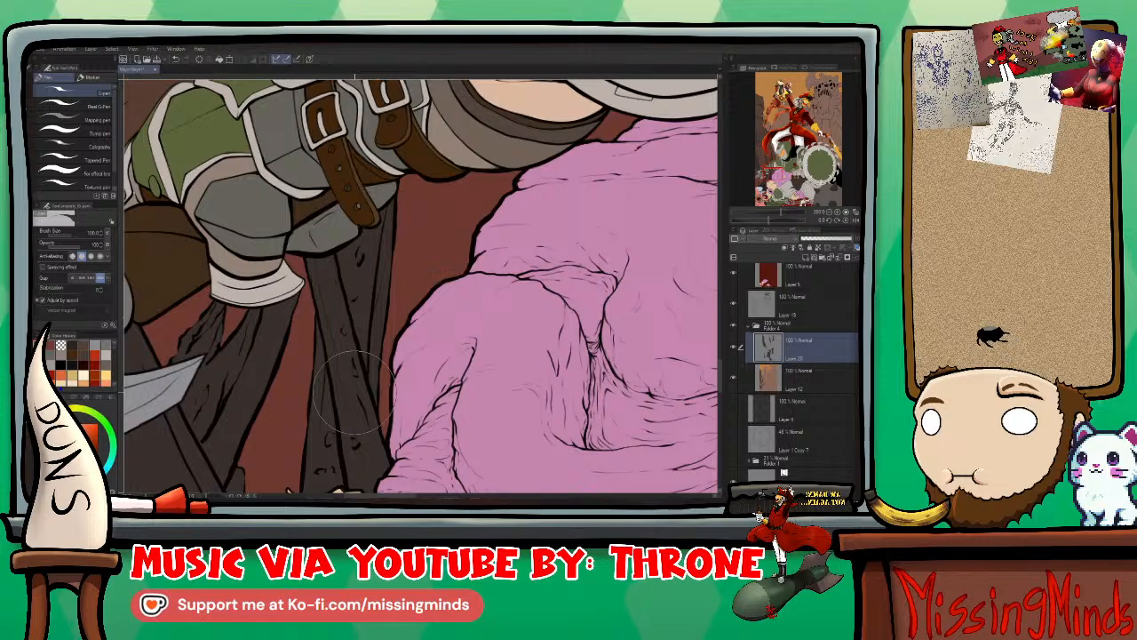
{"action": "left_click_drag", "start_coordinate": [351, 396], "coordinate": [371, 266]}
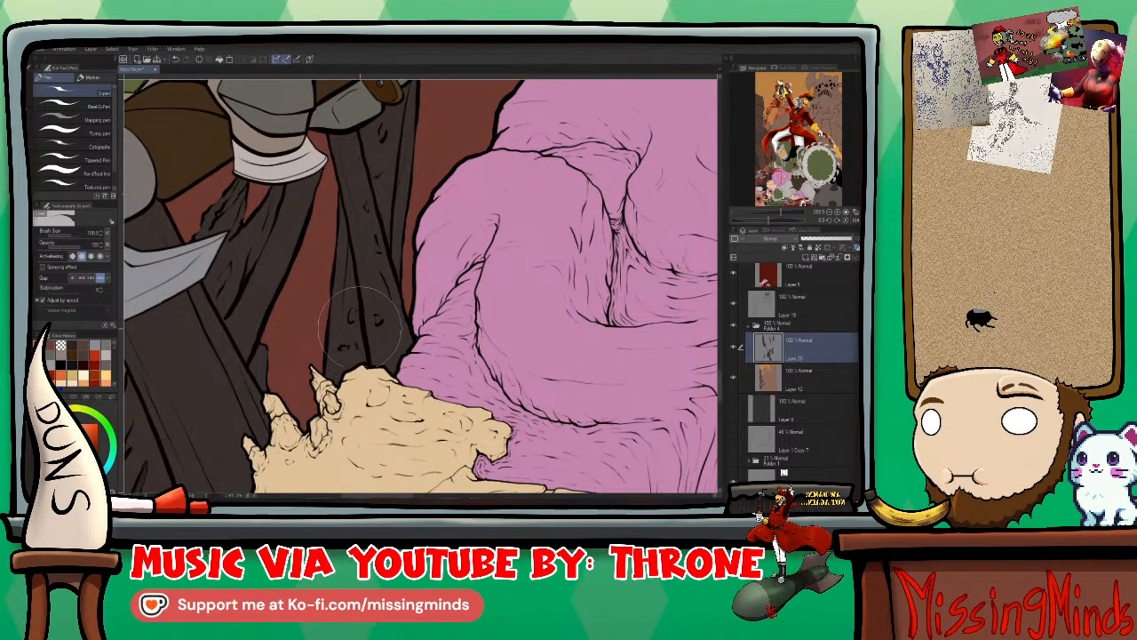
{"action": "left_click_drag", "start_coordinate": [351, 351], "coordinate": [305, 275]}
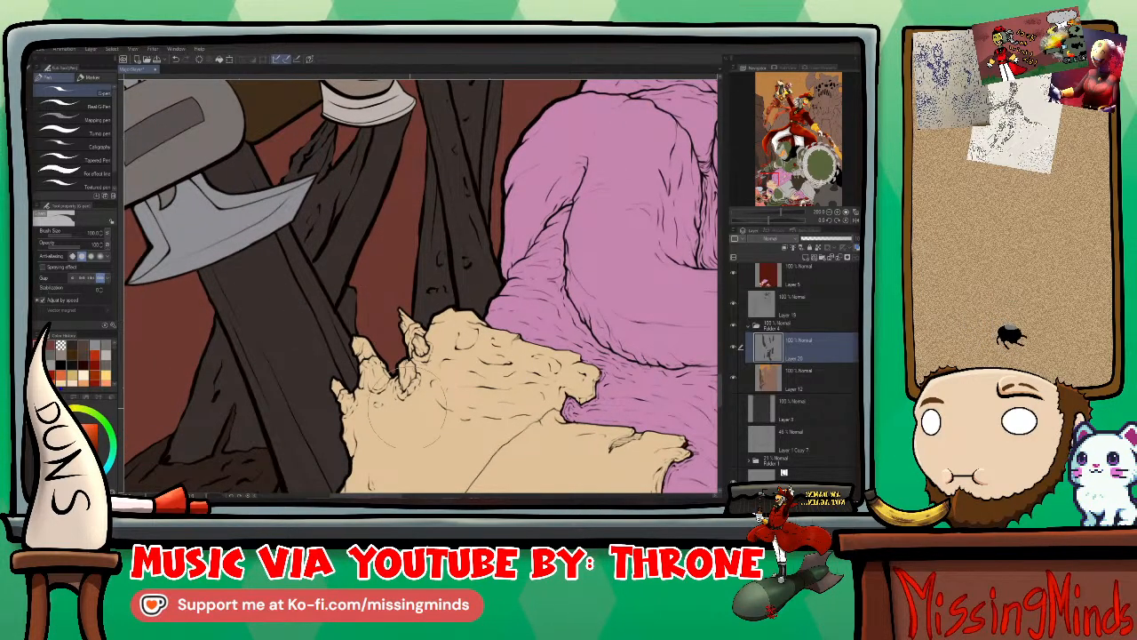
{"action": "left_click_drag", "start_coordinate": [396, 418], "coordinate": [496, 373]}
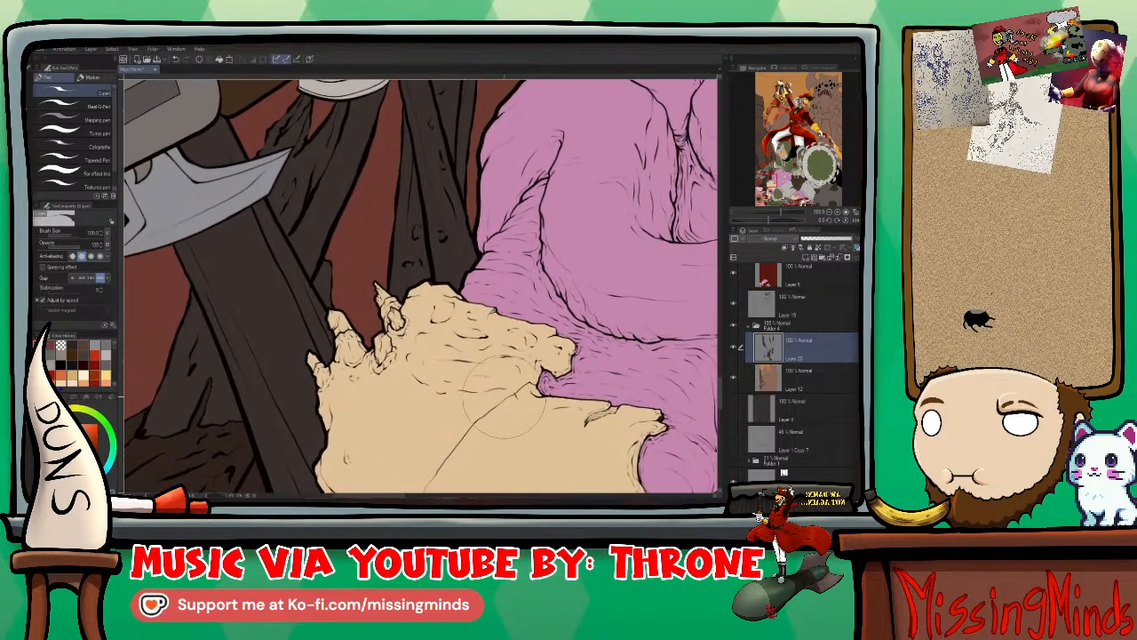
Step: Show the green-armoured figure's Overlay and Multiply shading layers and make the Overlay layer active
{"action": "scroll", "coordinate": [789, 367], "scroll_direction": "up", "scroll_amount": 1}
{"action": "scroll", "coordinate": [788, 367], "scroll_direction": "up", "scroll_amount": 5}
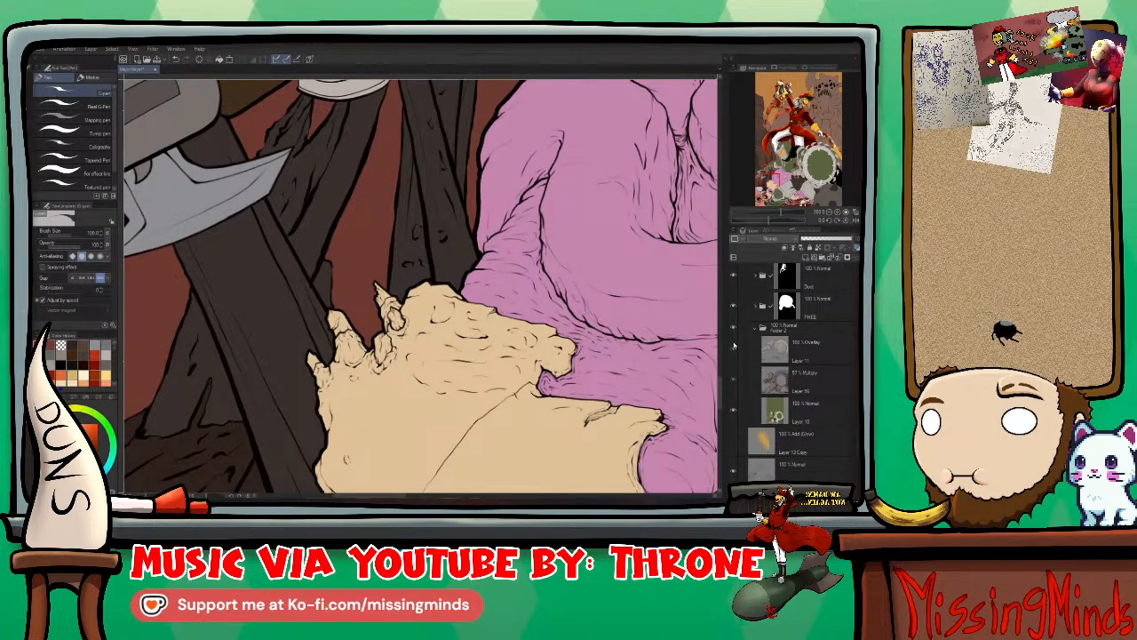
{"action": "left_click_drag", "start_coordinate": [732, 382], "coordinate": [730, 374]}
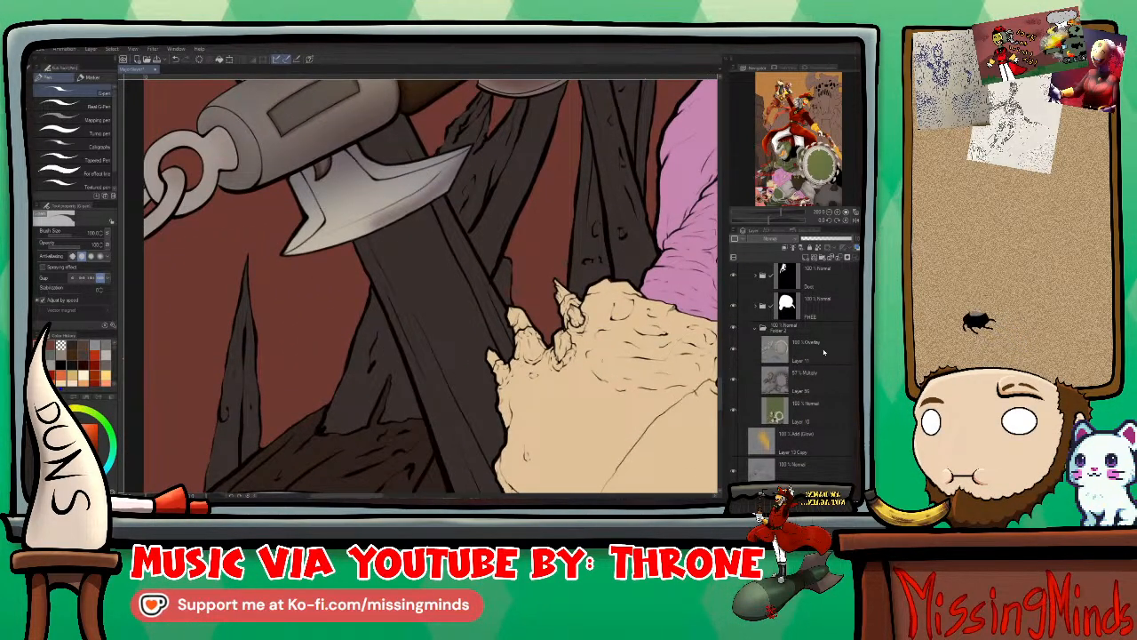
{"action": "left_click", "coordinate": [795, 351]}
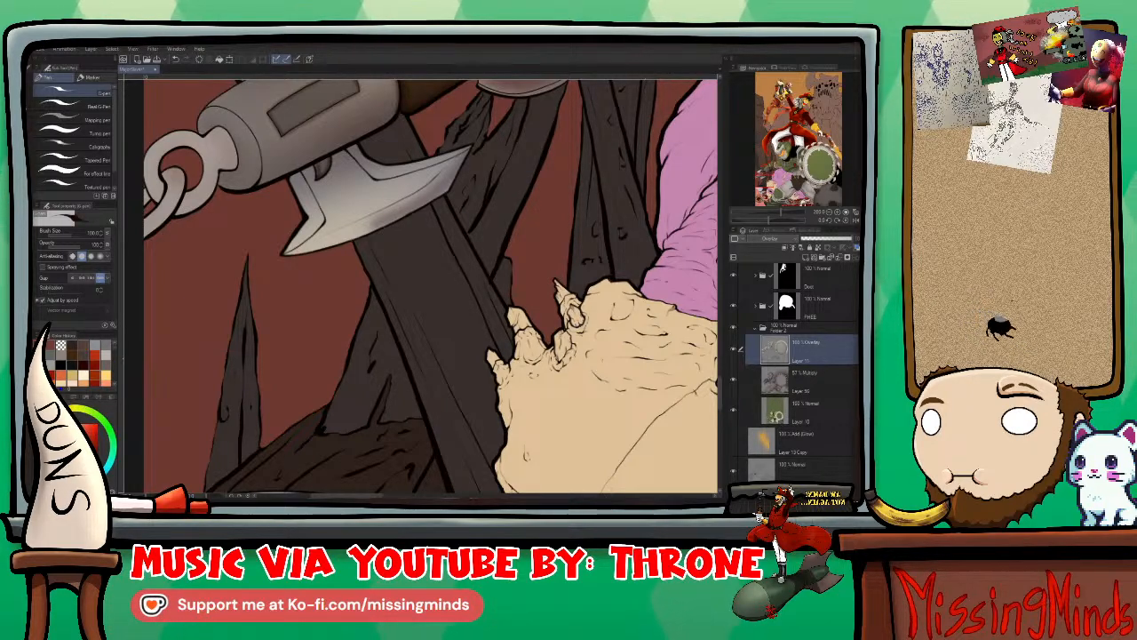
Step: Shade along the lower blade from its pointed tip to the opposite end with the Lighter pencil on the Overlay layer
{"action": "left_click_drag", "start_coordinate": [497, 453], "coordinate": [584, 416]}
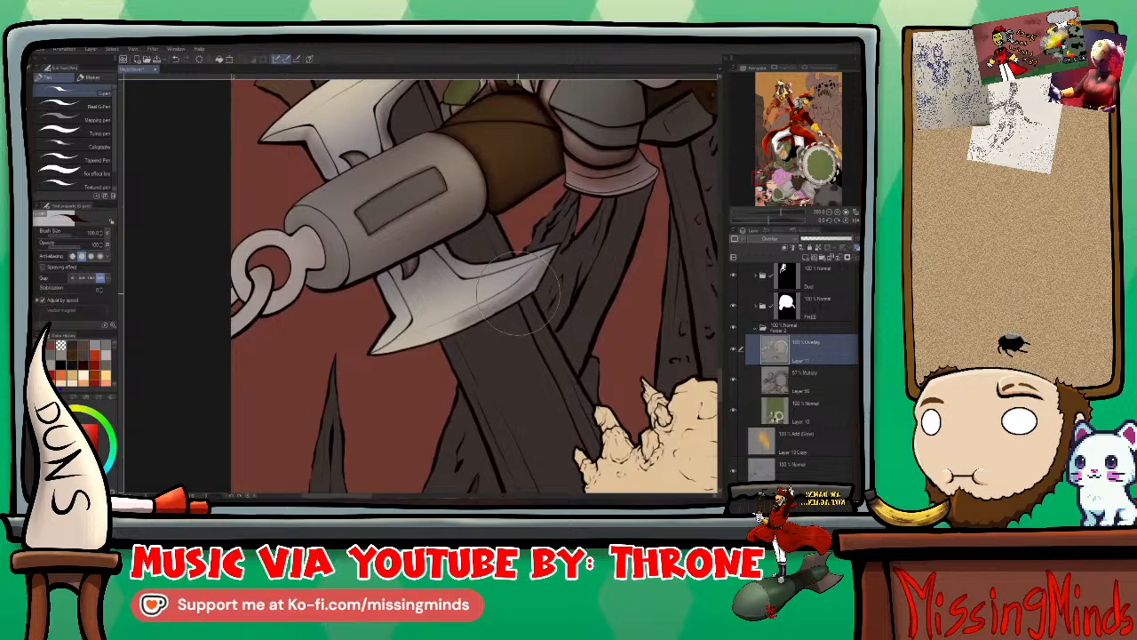
{"action": "key", "text": "p"}
{"action": "key", "text": "bracketright"}
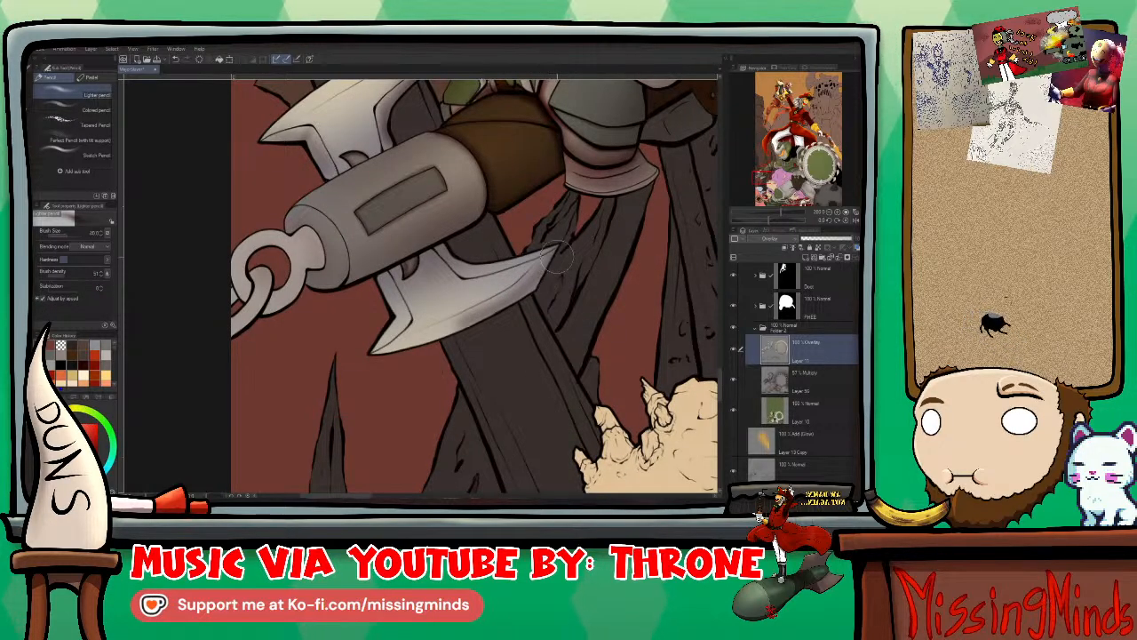
{"action": "mouse_move", "coordinate": [555, 267]}
{"action": "left_mouse_down"}
{"action": "mouse_move", "coordinate": [518, 311]}
{"action": "mouse_move", "coordinate": [354, 369]}
{"action": "mouse_move", "coordinate": [479, 331]}
{"action": "mouse_move", "coordinate": [391, 326]}
{"action": "left_mouse_up"}
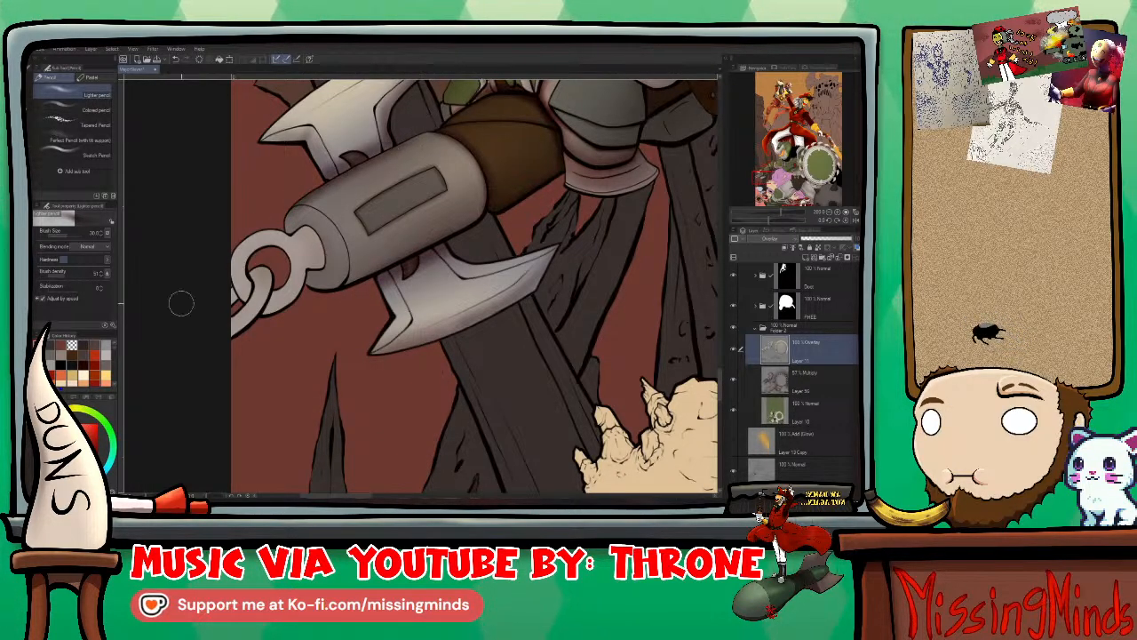
Step: Smooth the lower blade's shading with the Blend tool on the Overlay layer
{"action": "key", "text": "j"}
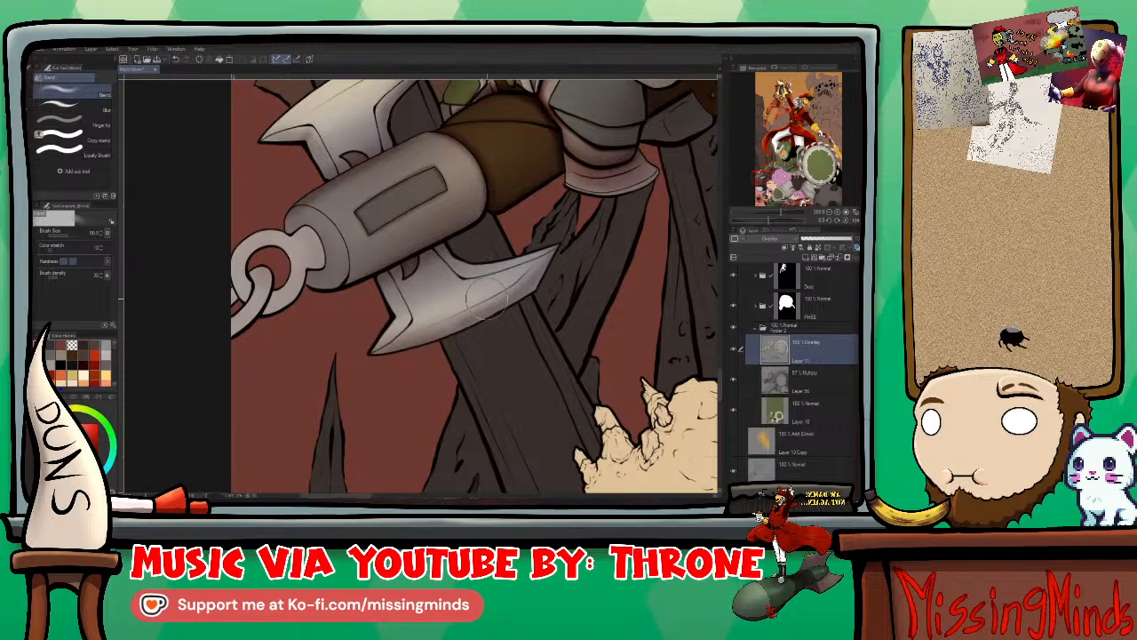
{"action": "left_click_drag", "start_coordinate": [491, 291], "coordinate": [589, 433]}
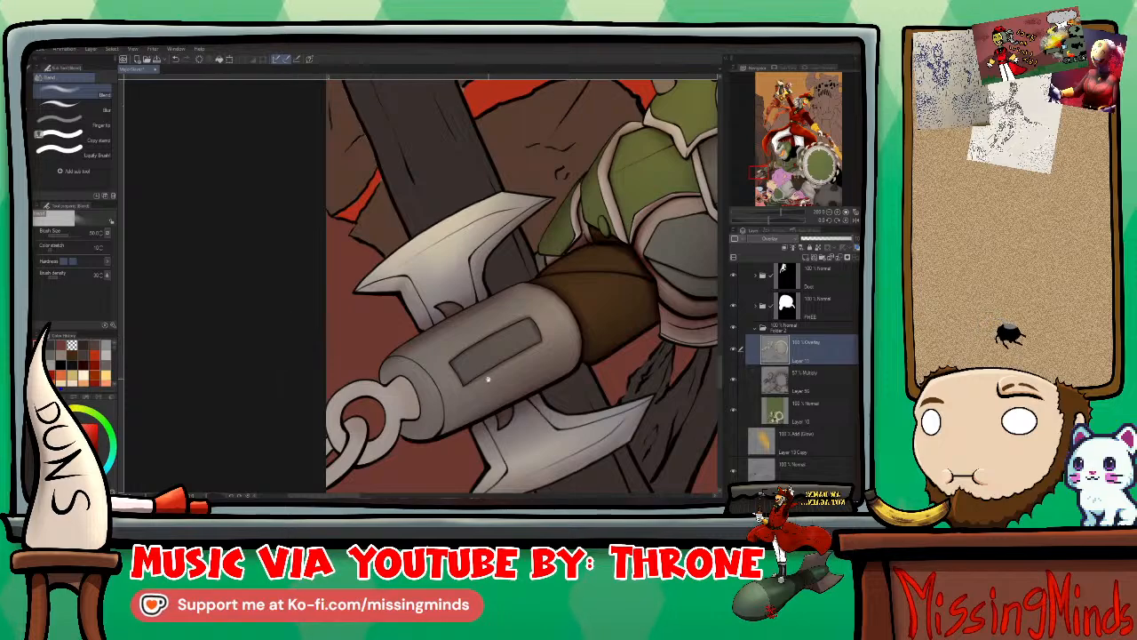
{"action": "left_click_drag", "start_coordinate": [441, 405], "coordinate": [518, 333]}
{"action": "left_click_drag", "start_coordinate": [560, 386], "coordinate": [533, 271]}
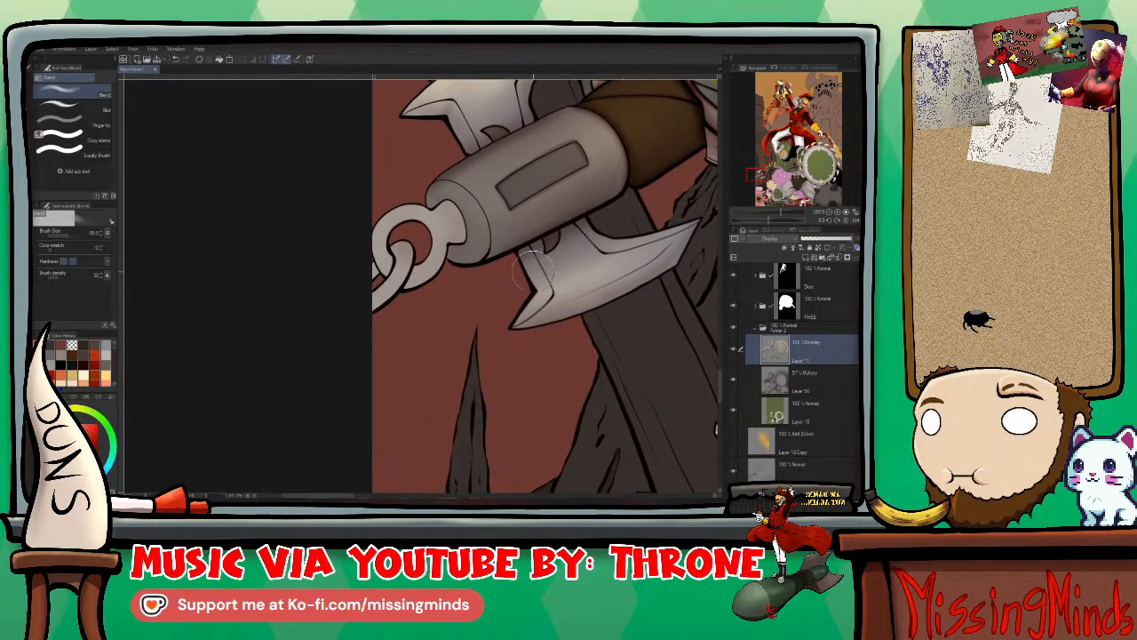
Step: Try darkening the metal cylinder's end face around the chain ring's stem with the Lighter pencil
{"action": "key", "text": "p"}
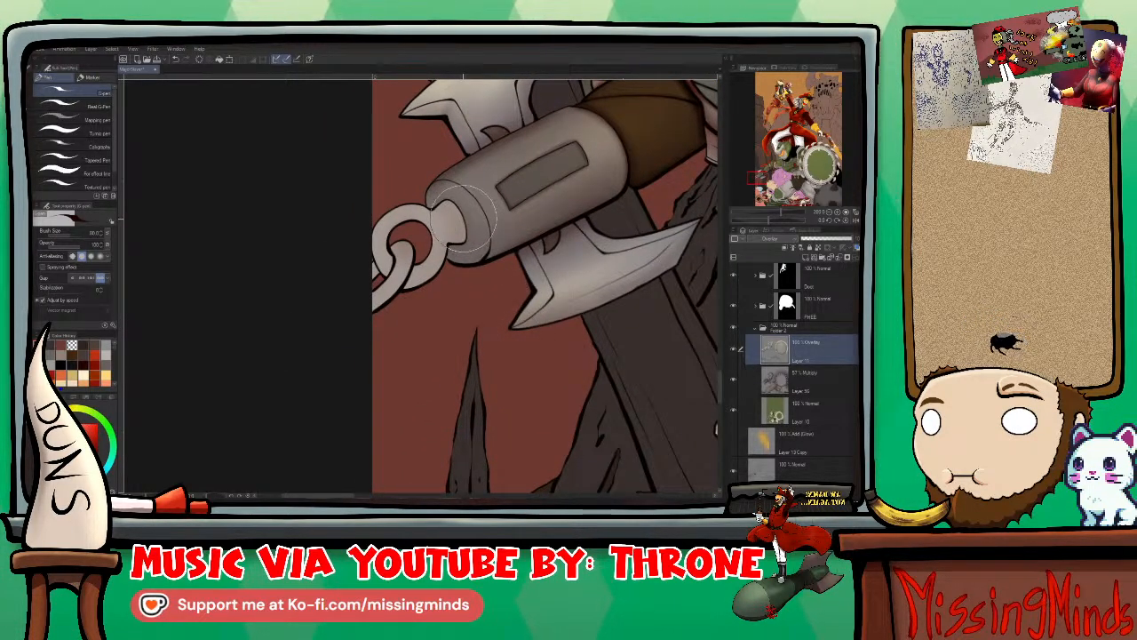
{"action": "key", "text": "p"}
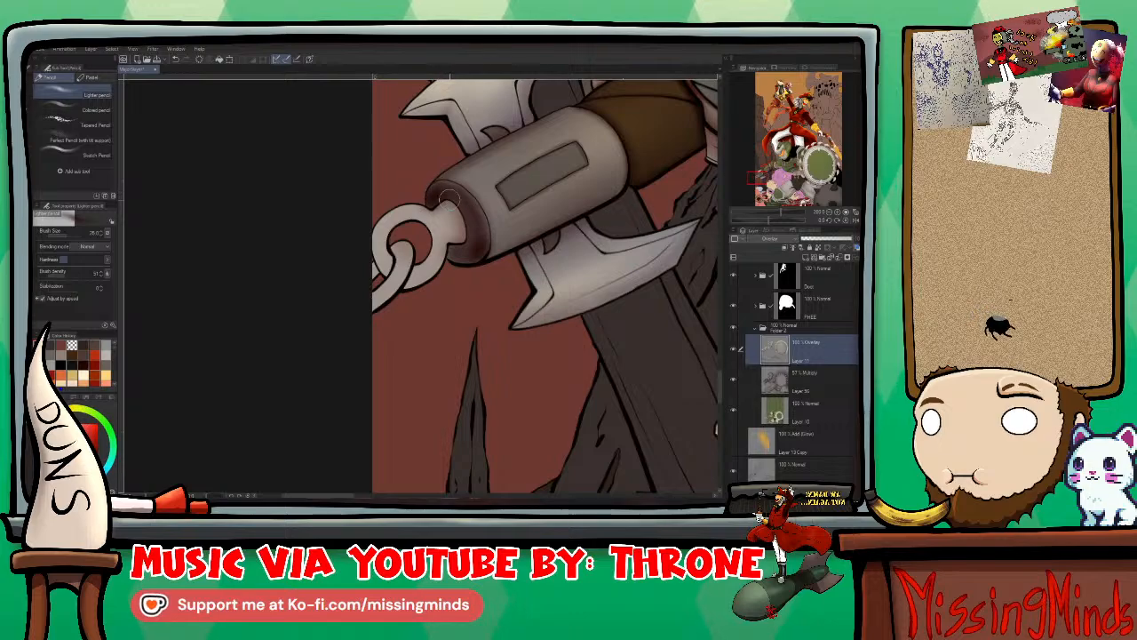
{"action": "key", "text": "bracketleft"}
{"action": "mouse_move", "coordinate": [458, 204]}
{"action": "left_mouse_down"}
{"action": "mouse_move", "coordinate": [468, 236]}
{"action": "mouse_move", "coordinate": [450, 260]}
{"action": "mouse_move", "coordinate": [474, 259]}
{"action": "mouse_move", "coordinate": [466, 199]}
{"action": "left_mouse_up"}
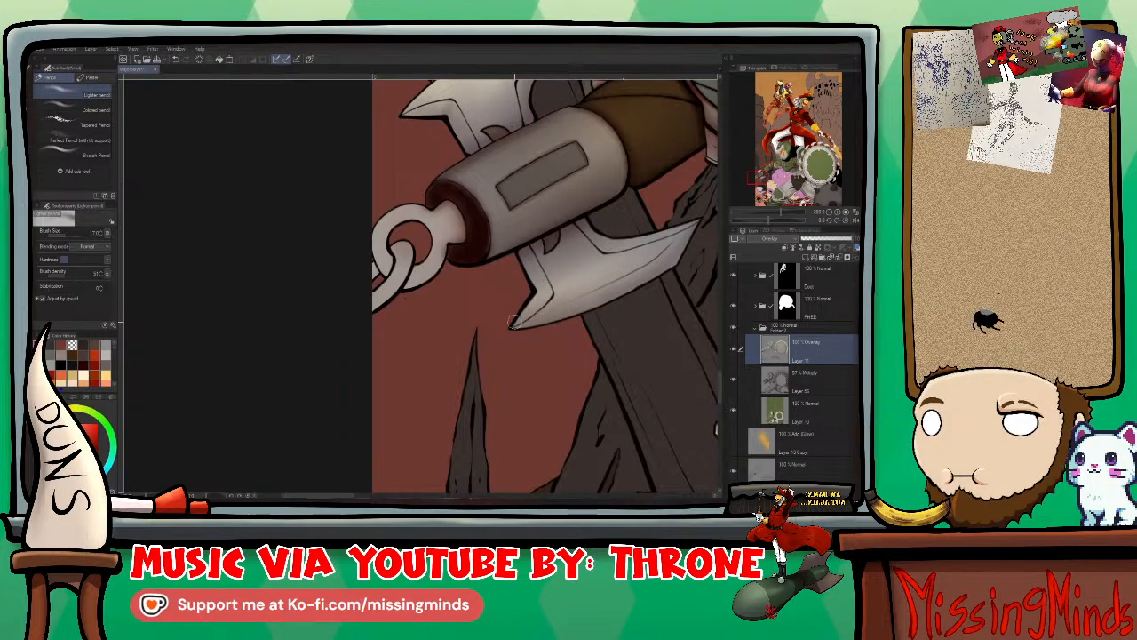
{"action": "key", "text": "bracketright"}
{"action": "key", "text": "bracketright"}
{"action": "key", "text": "bracketright"}
{"action": "key", "text": "bracketright"}
{"action": "key", "text": "bracketright"}
{"action": "key", "text": "bracketright"}
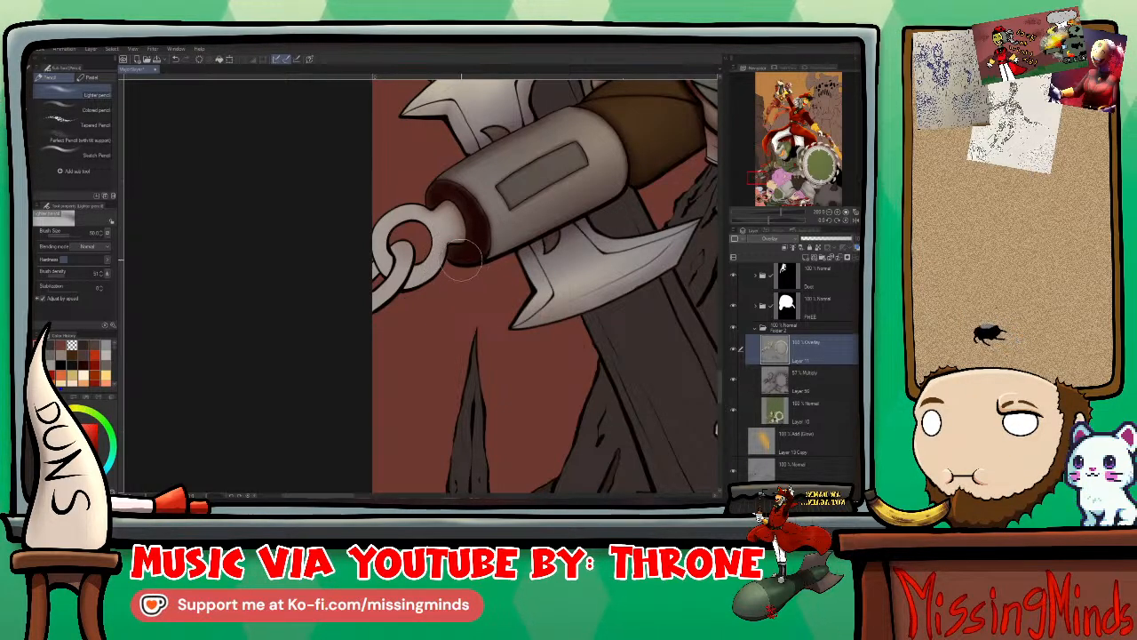
{"action": "key", "text": "bracketleft"}
{"action": "key", "text": "bracketleft"}
{"action": "key", "text": "bracketleft"}
{"action": "key", "text": "bracketleft"}
{"action": "key", "text": "bracketleft"}
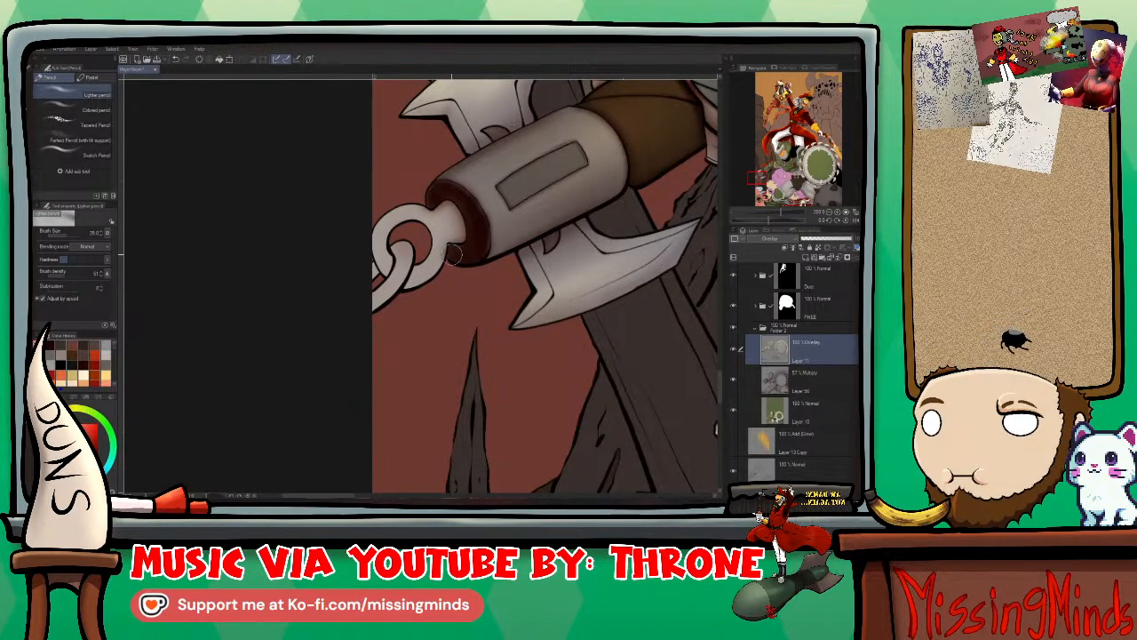
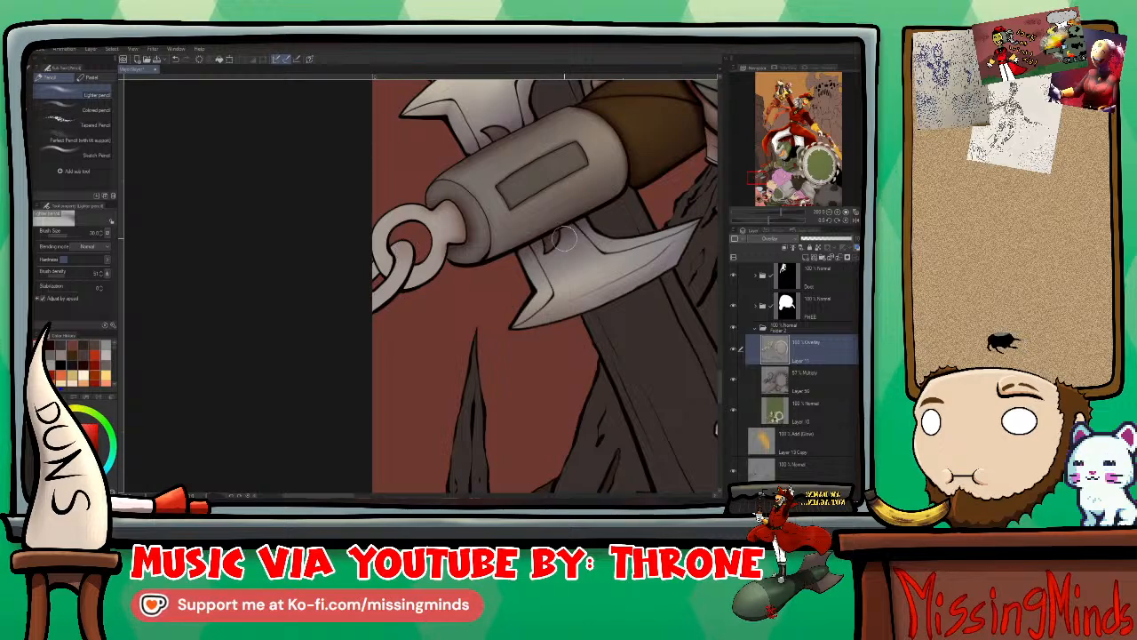
Step: Shade the cylinder's end and the chain links across the pink mass and green armour with the Lighter pencil on the Overlay layer
{"action": "left_click_drag", "start_coordinate": [484, 239], "coordinate": [477, 257]}
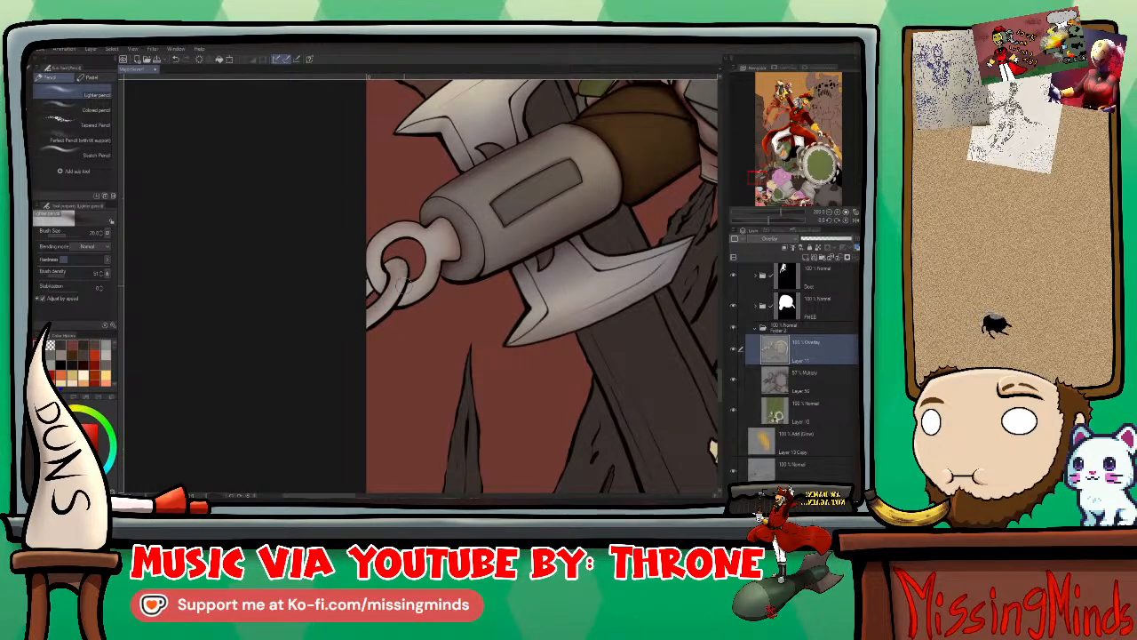
{"action": "scroll", "coordinate": [517, 325], "scroll_direction": "down", "scroll_amount": 10}
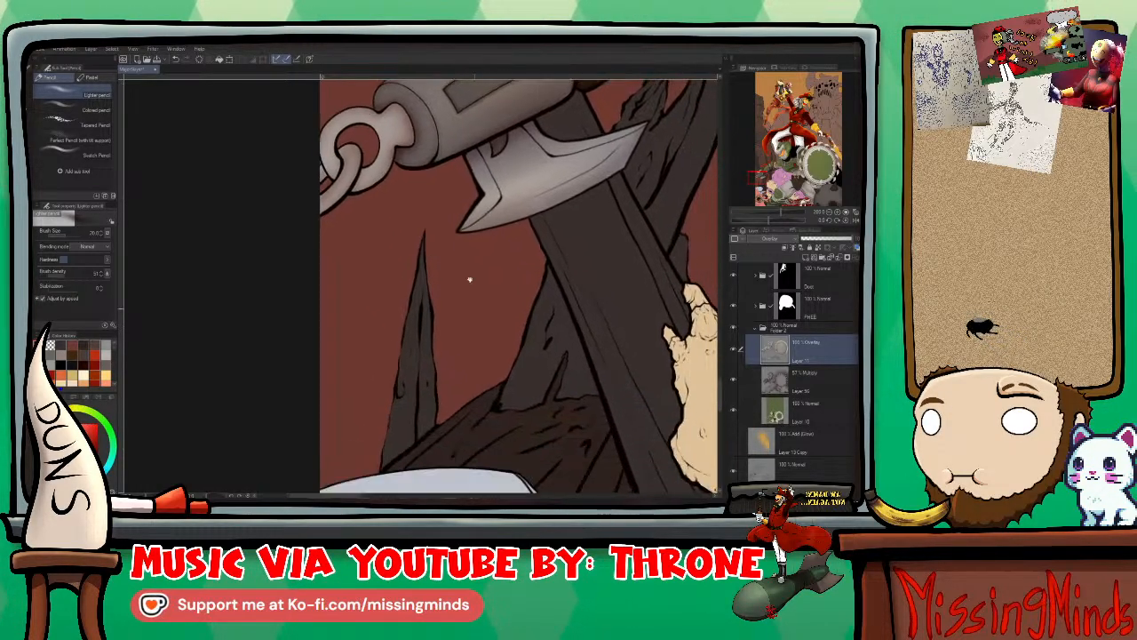
{"action": "scroll", "coordinate": [545, 334], "scroll_direction": "down", "scroll_amount": 3}
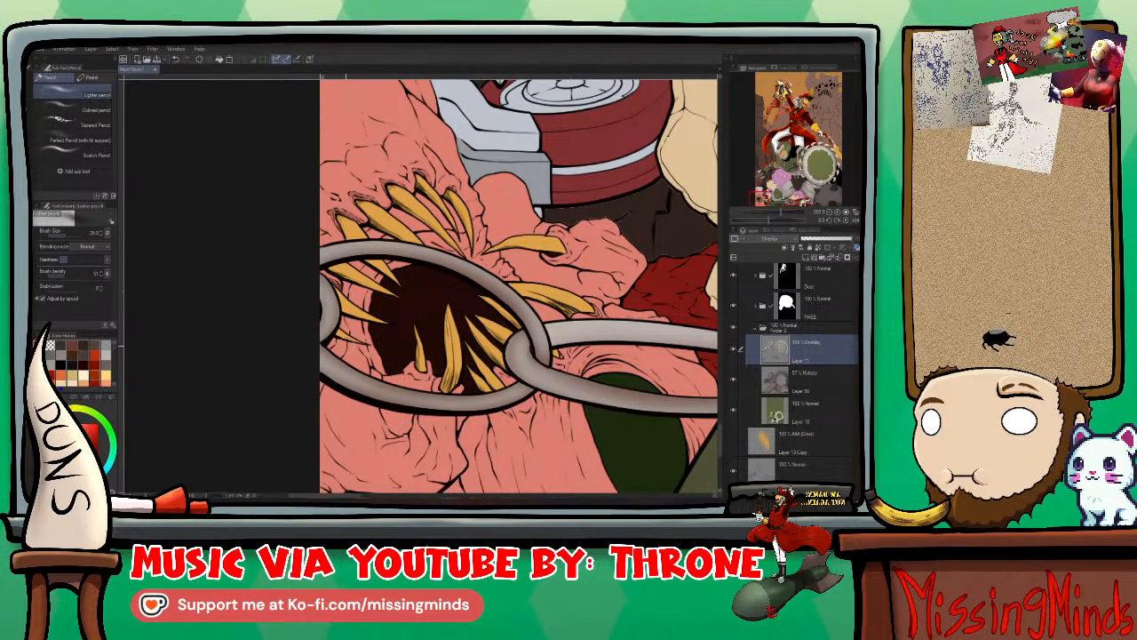
{"action": "scroll", "coordinate": [542, 396], "scroll_direction": "up", "scroll_amount": 2}
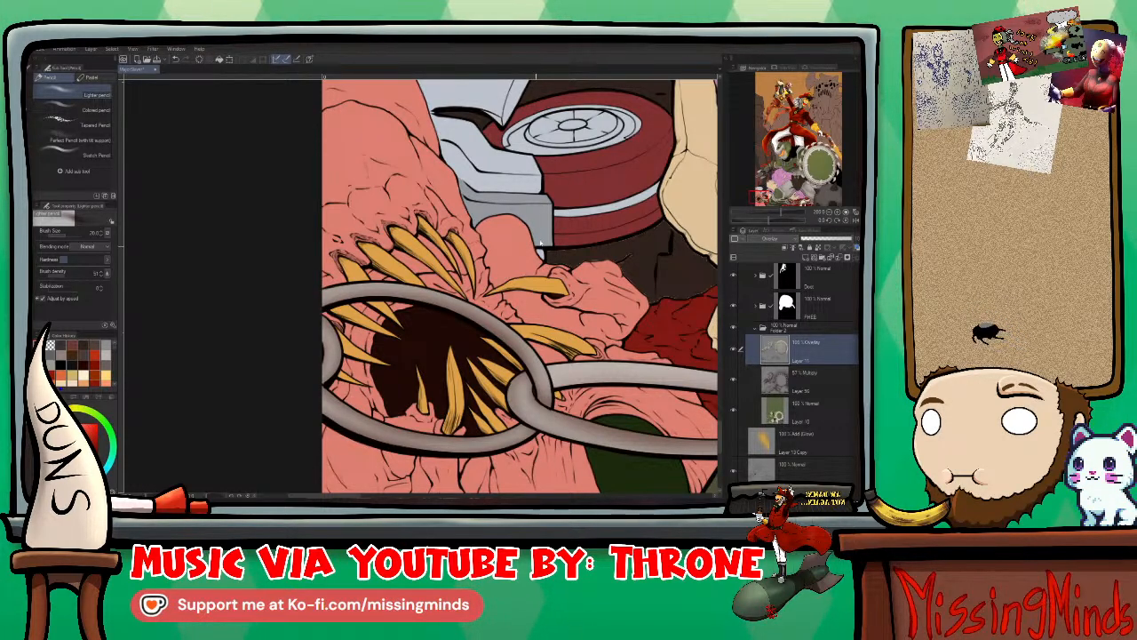
{"action": "left_click_drag", "start_coordinate": [512, 436], "coordinate": [601, 287]}
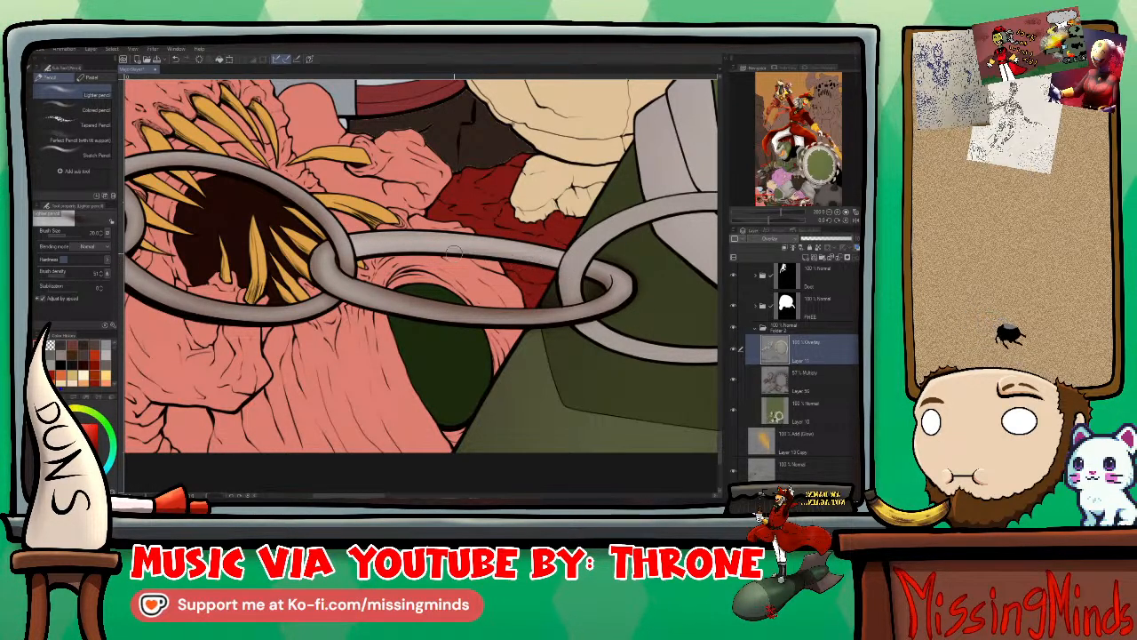
{"action": "left_click_drag", "start_coordinate": [574, 258], "coordinate": [474, 314]}
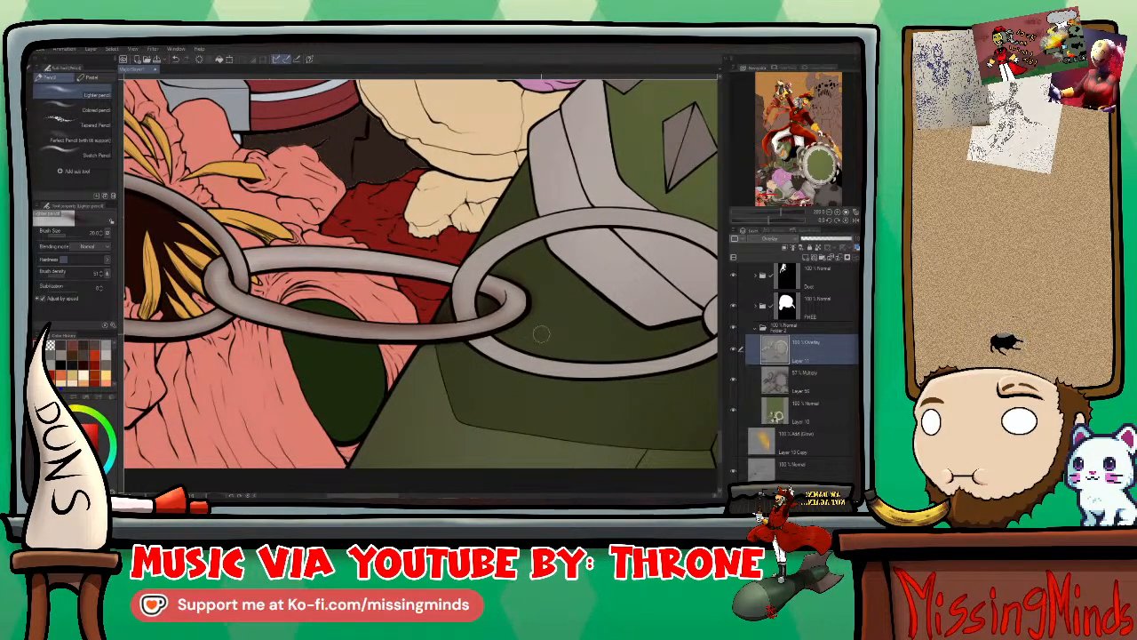
{"action": "scroll", "coordinate": [399, 276], "scroll_direction": "down", "scroll_amount": 2}
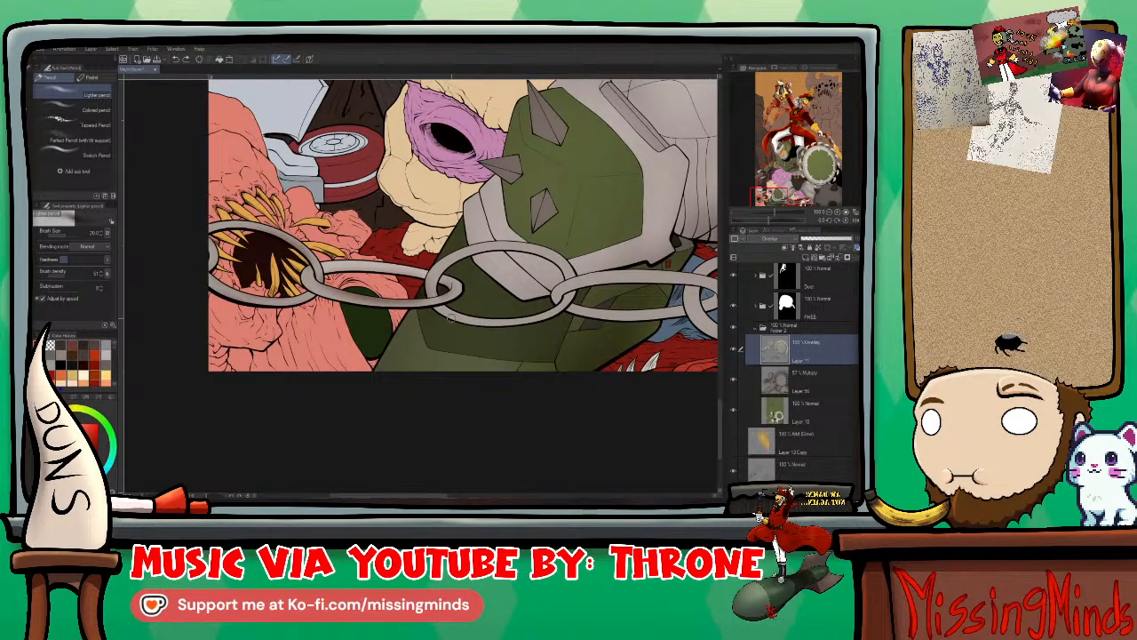
{"action": "scroll", "coordinate": [452, 316], "scroll_direction": "down", "scroll_amount": 3}
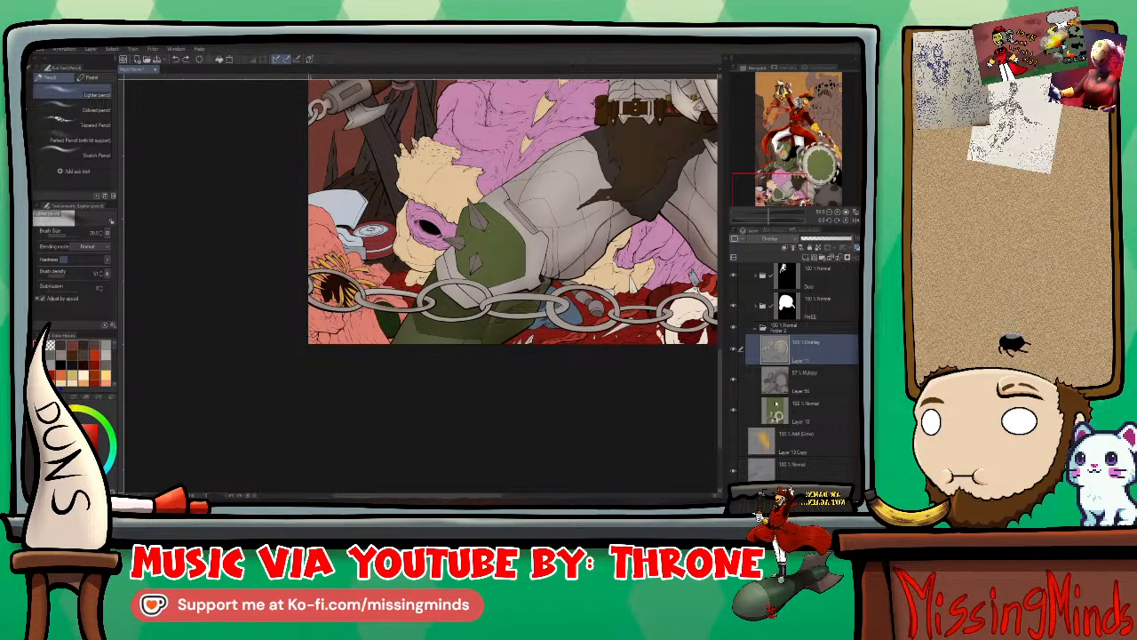
Step: On the flat-colour layer, Auto select the chain links lying over the pink mass with area scaling enabled
{"action": "left_click", "coordinate": [804, 410]}
{"action": "key", "text": "w"}
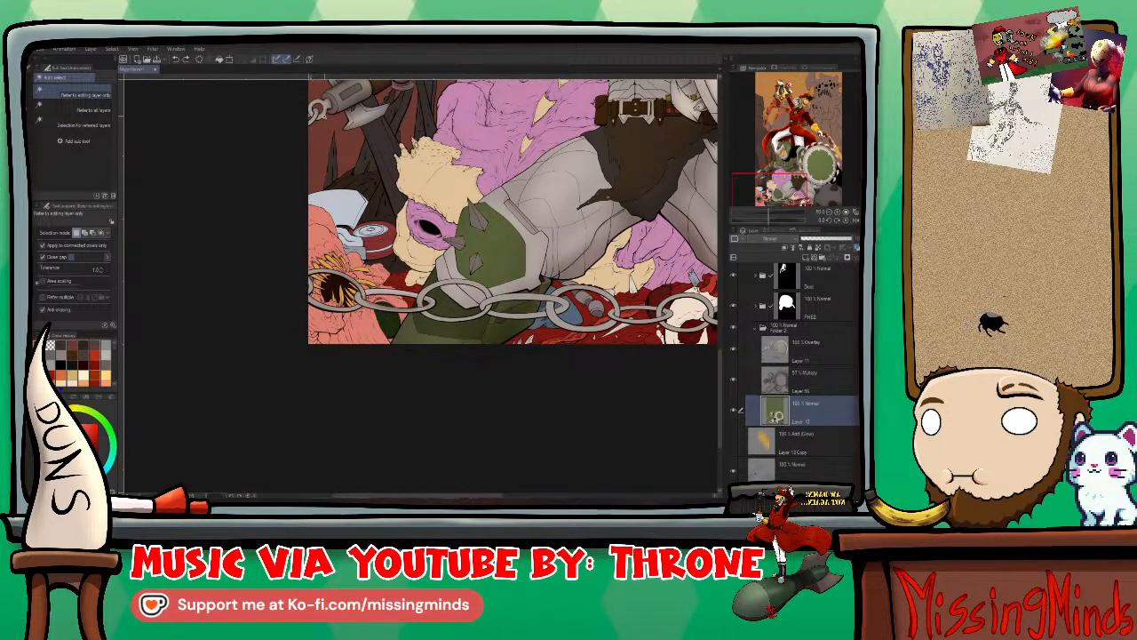
{"action": "left_click", "coordinate": [367, 263]}
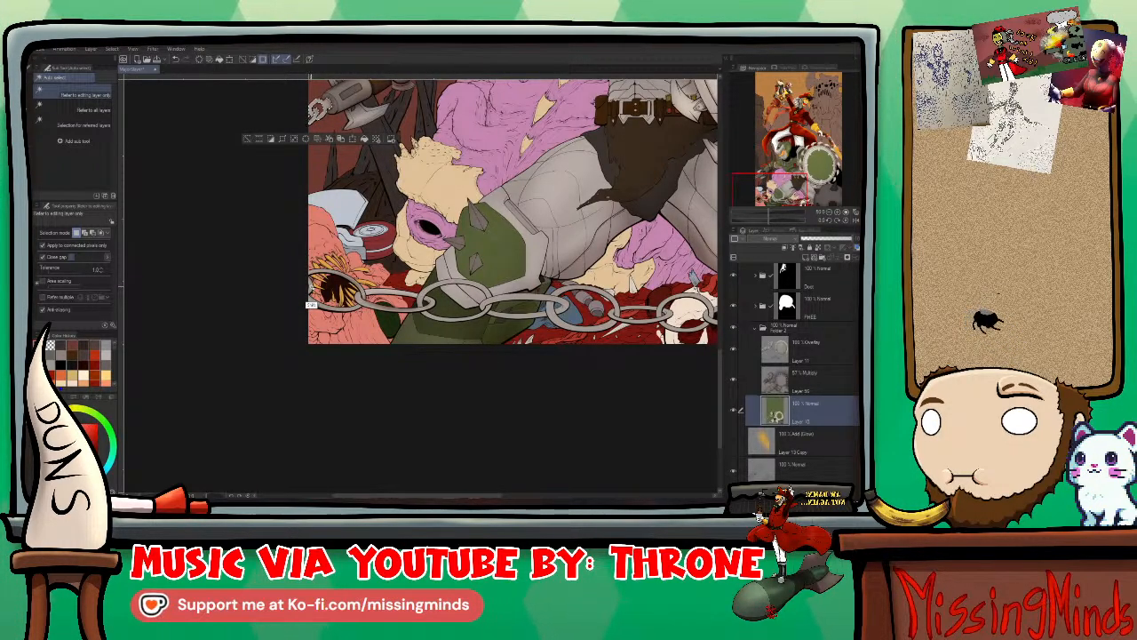
{"action": "key", "text": "ctrl+d"}
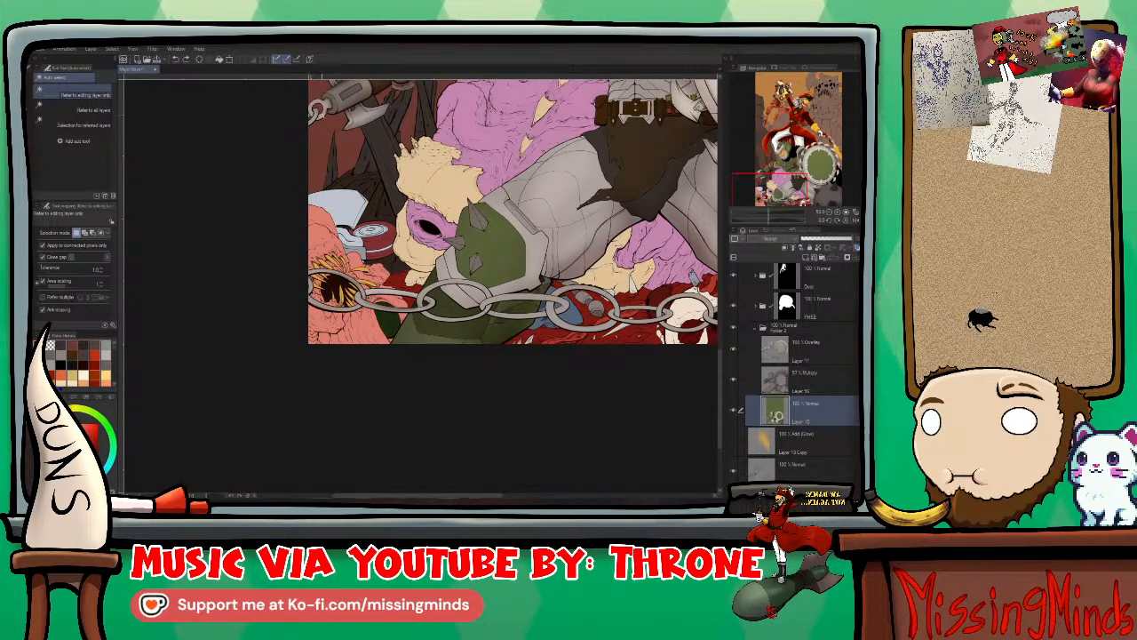
{"action": "key", "text": "ctrl+z"}
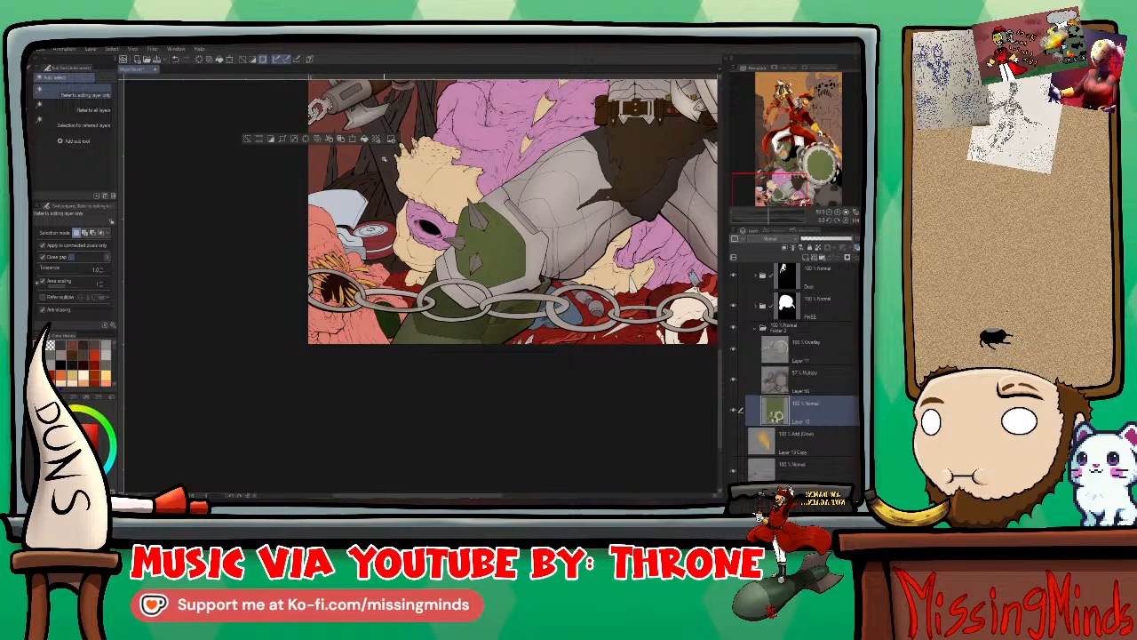
{"action": "left_click", "coordinate": [364, 309]}
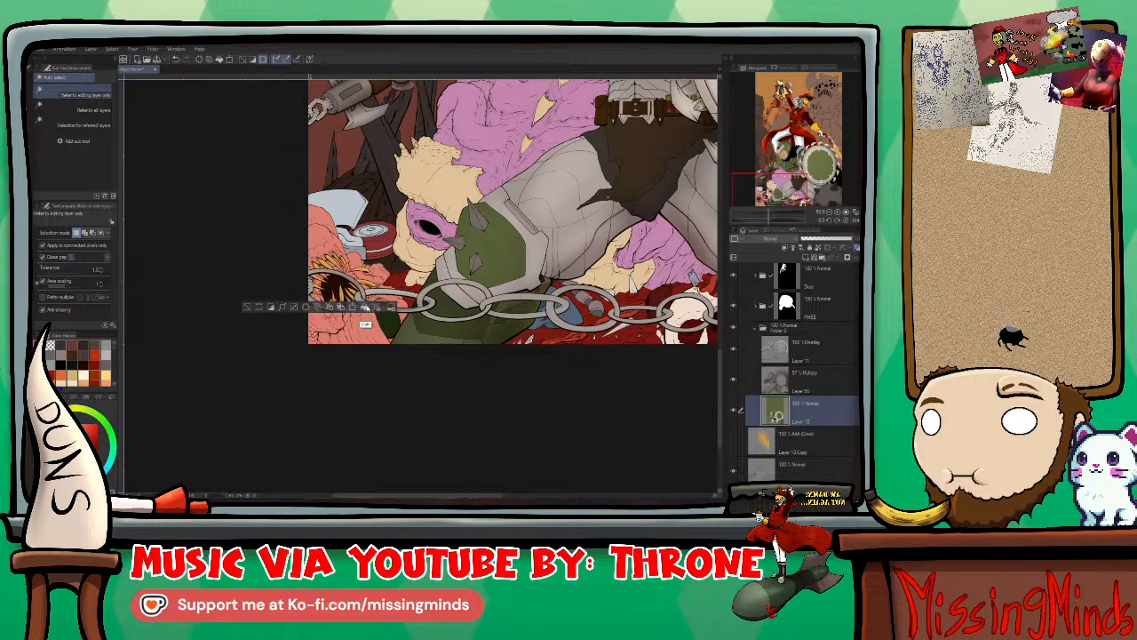
{"action": "left_click", "coordinate": [360, 314]}
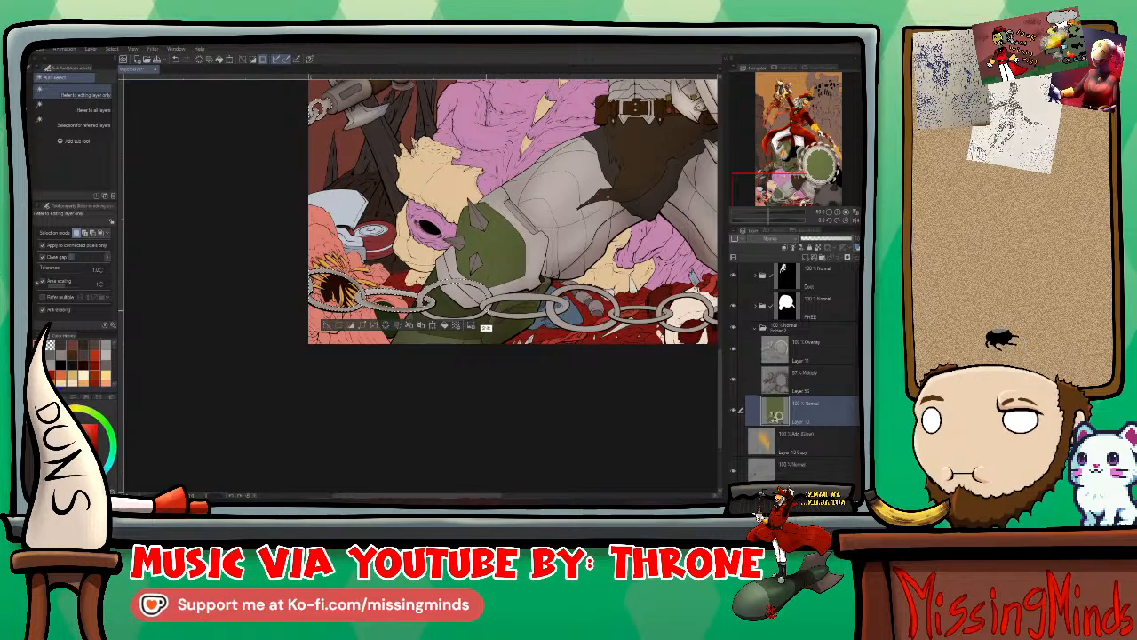
Step: Add the remaining chain links, from the green knee armour to the spiked ball, to the selection
{"action": "left_click", "coordinate": [487, 307], "text": "shift"}
{"action": "left_click", "coordinate": [625, 337], "text": "shift"}
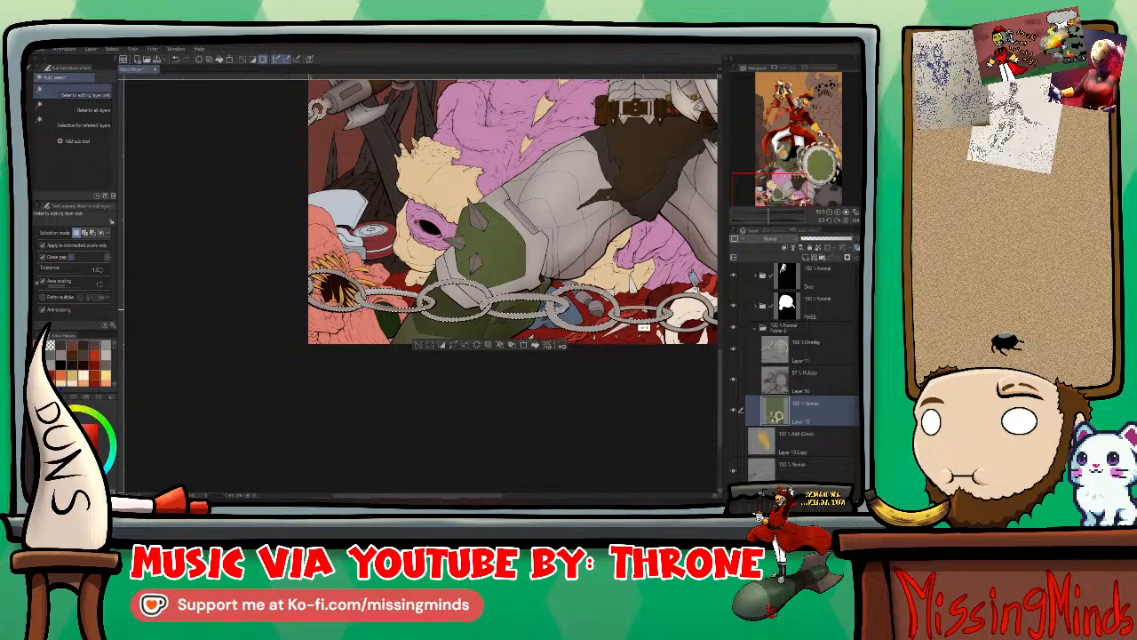
{"action": "left_click", "coordinate": [675, 342], "text": "shift"}
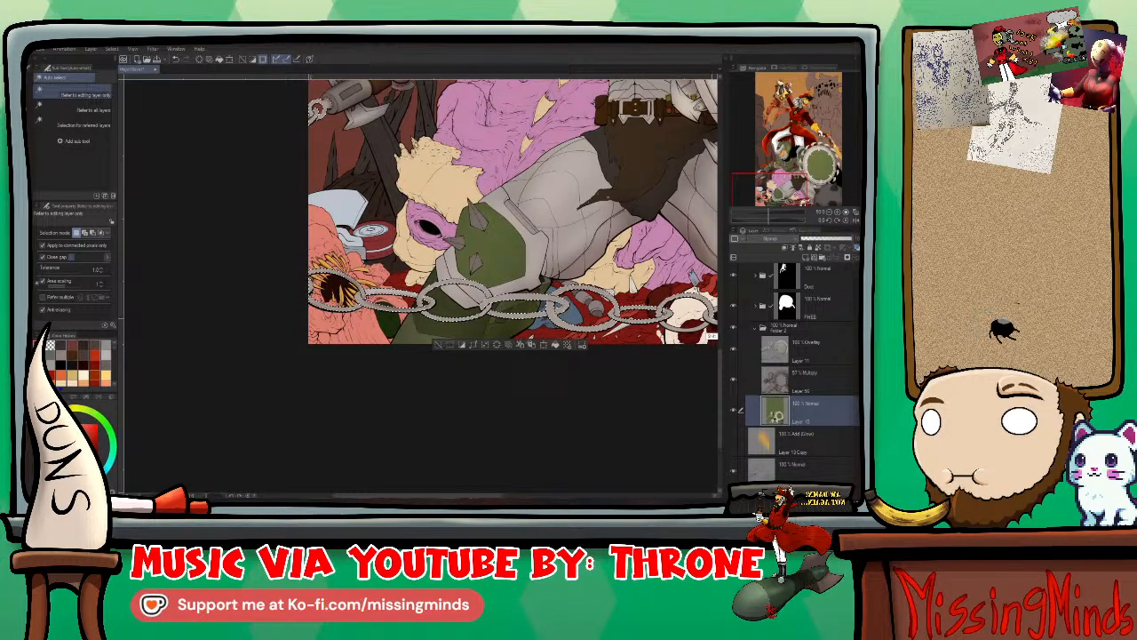
{"action": "left_click", "coordinate": [707, 339], "text": "shift"}
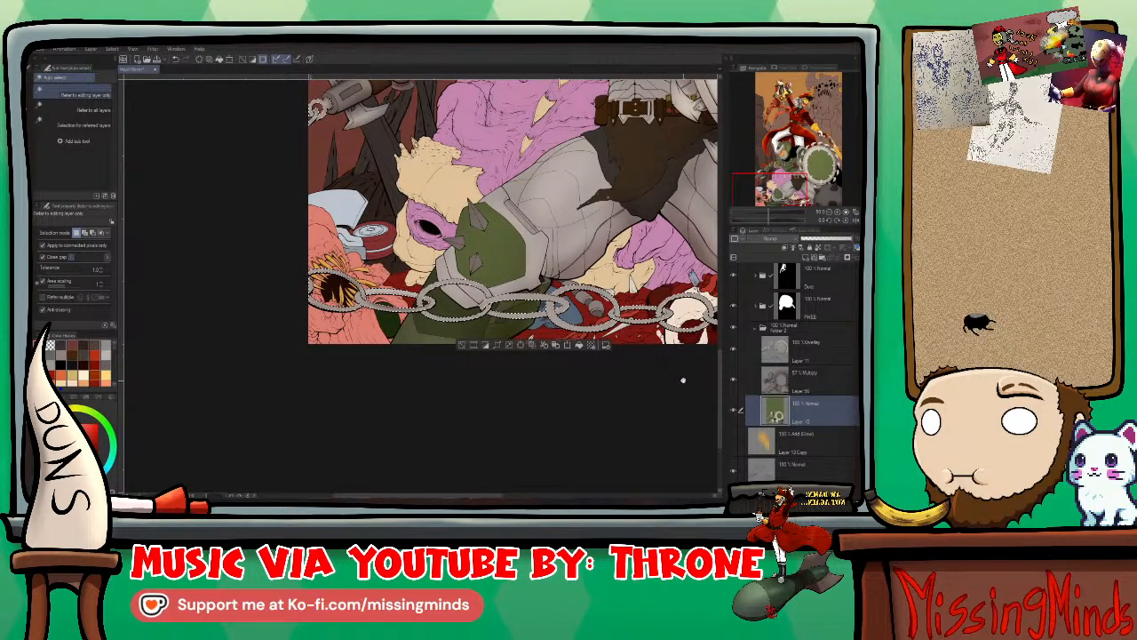
{"action": "left_click_drag", "start_coordinate": [663, 354], "coordinate": [437, 381]}
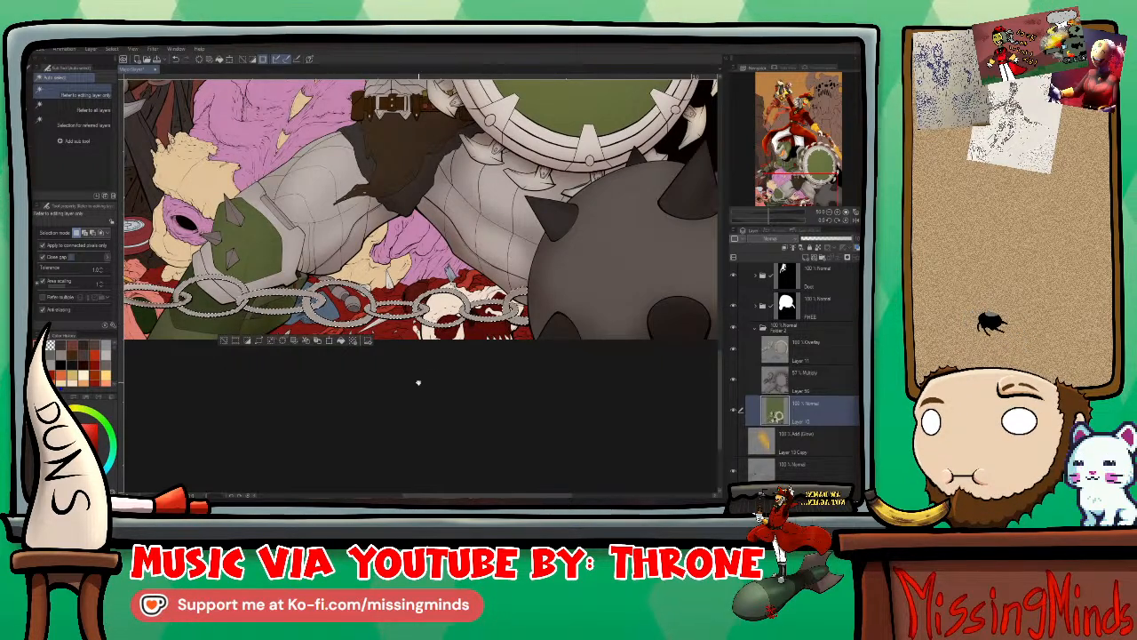
{"action": "mouse_move", "coordinate": [417, 381]}
{"action": "left_mouse_down"}
{"action": "mouse_move", "coordinate": [581, 414]}
{"action": "mouse_move", "coordinate": [577, 428]}
{"action": "left_mouse_up"}
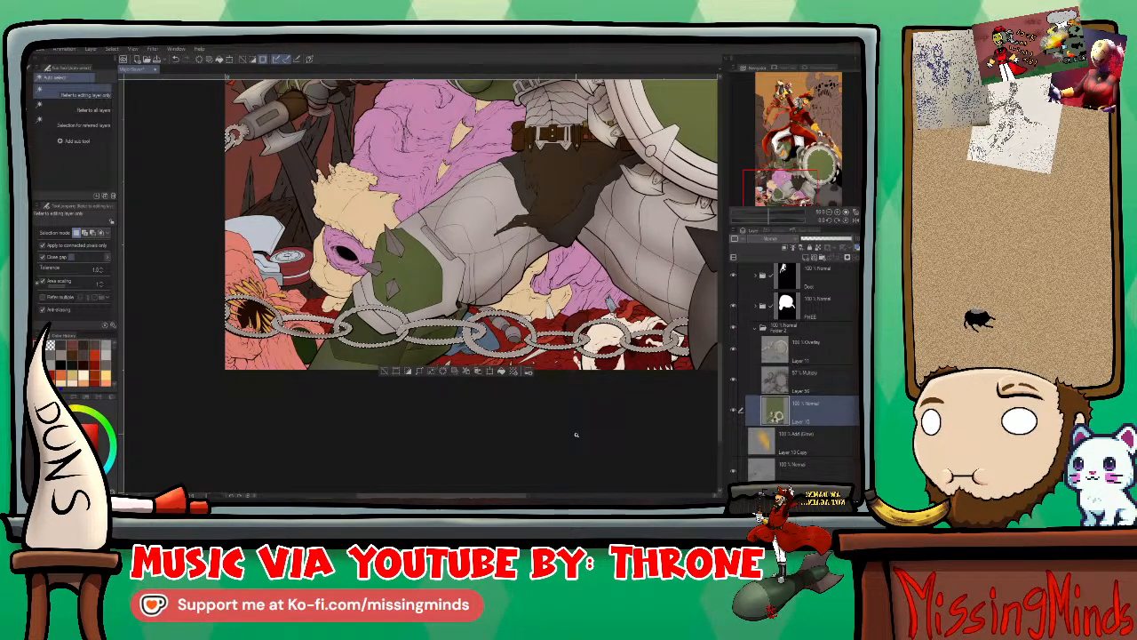
Step: Paint the selected chain links darker on the Overlay layer with a large pen
{"action": "left_click", "coordinate": [811, 353]}
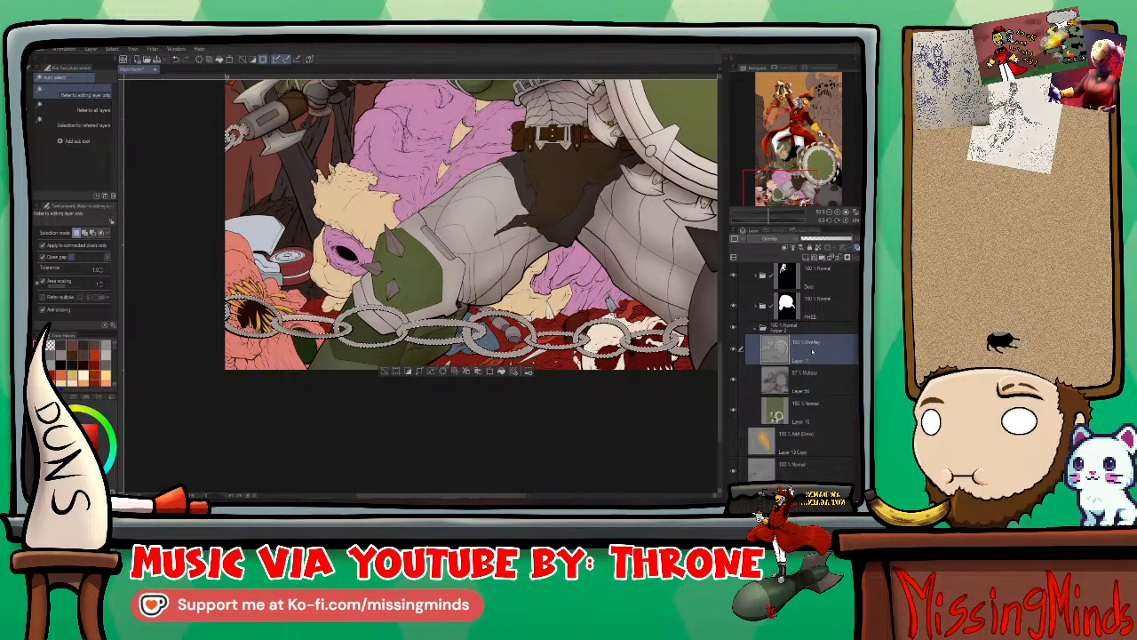
{"action": "key", "text": "p"}
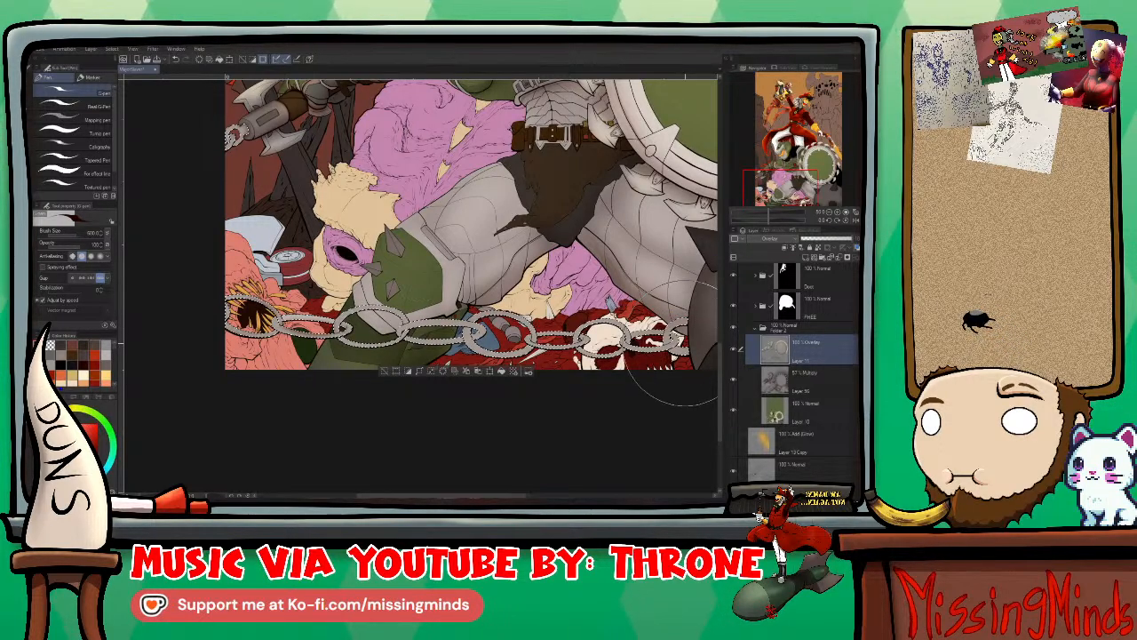
{"action": "mouse_move", "coordinate": [682, 349]}
{"action": "left_mouse_down"}
{"action": "mouse_move", "coordinate": [336, 338]}
{"action": "mouse_move", "coordinate": [249, 295]}
{"action": "mouse_move", "coordinate": [229, 203]}
{"action": "mouse_move", "coordinate": [203, 147]}
{"action": "left_mouse_up"}
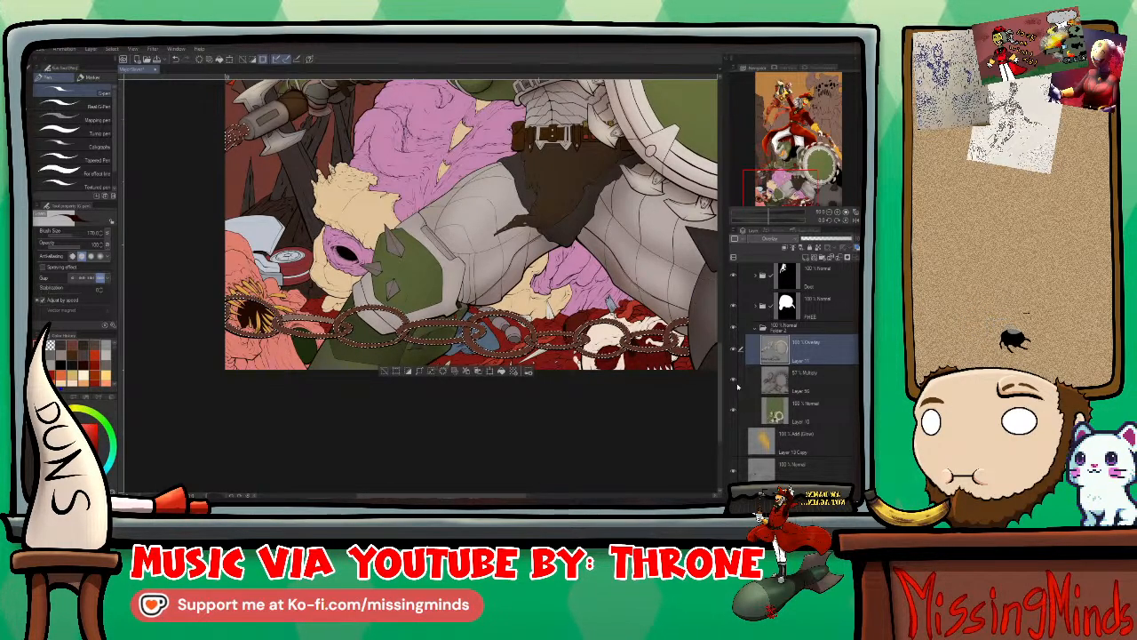
Step: Hide and show the Overlay shading layer to compare the chain with and without it, and look through the layers above
{"action": "left_click", "coordinate": [737, 385]}
{"action": "left_click", "coordinate": [731, 368]}
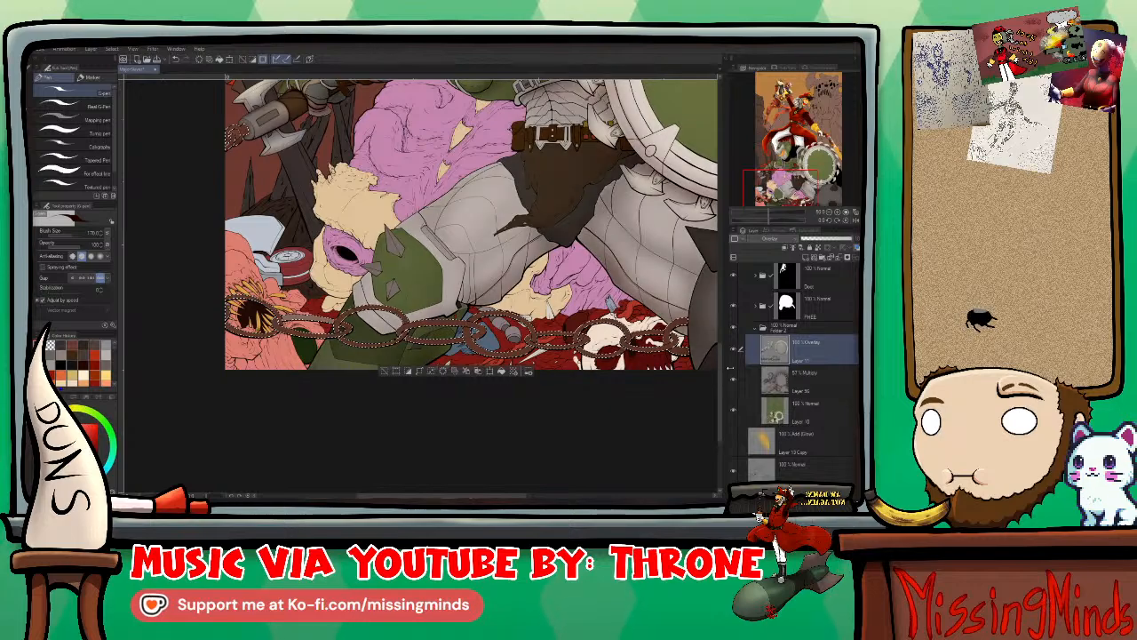
{"action": "left_click", "coordinate": [734, 350]}
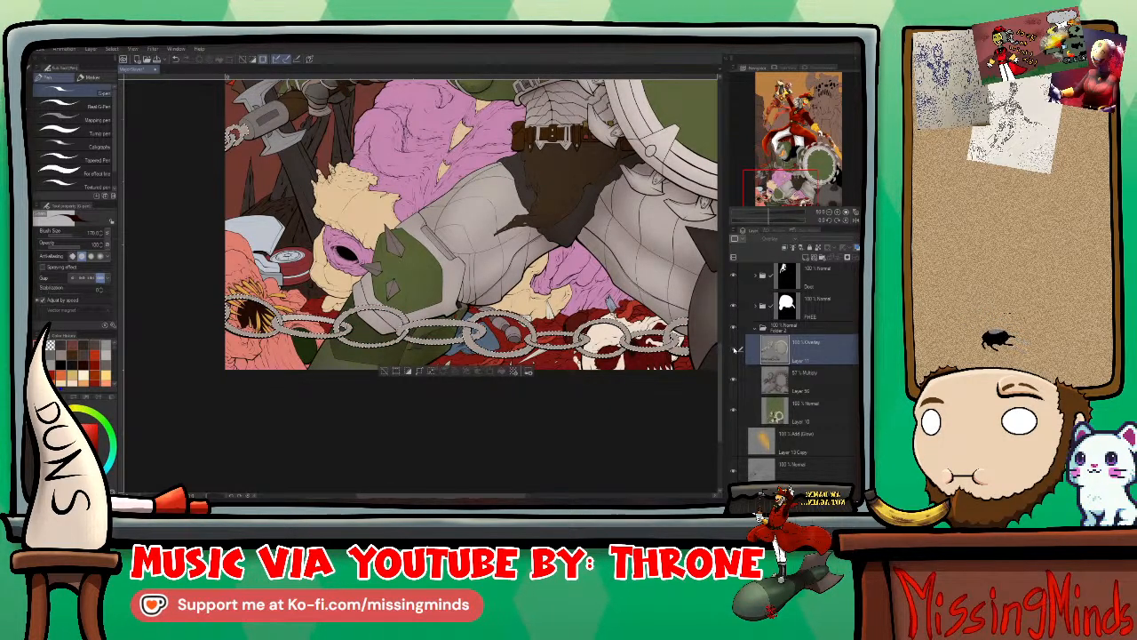
{"action": "left_click", "coordinate": [738, 349]}
{"action": "scroll", "coordinate": [826, 340], "scroll_direction": "up", "scroll_amount": 2}
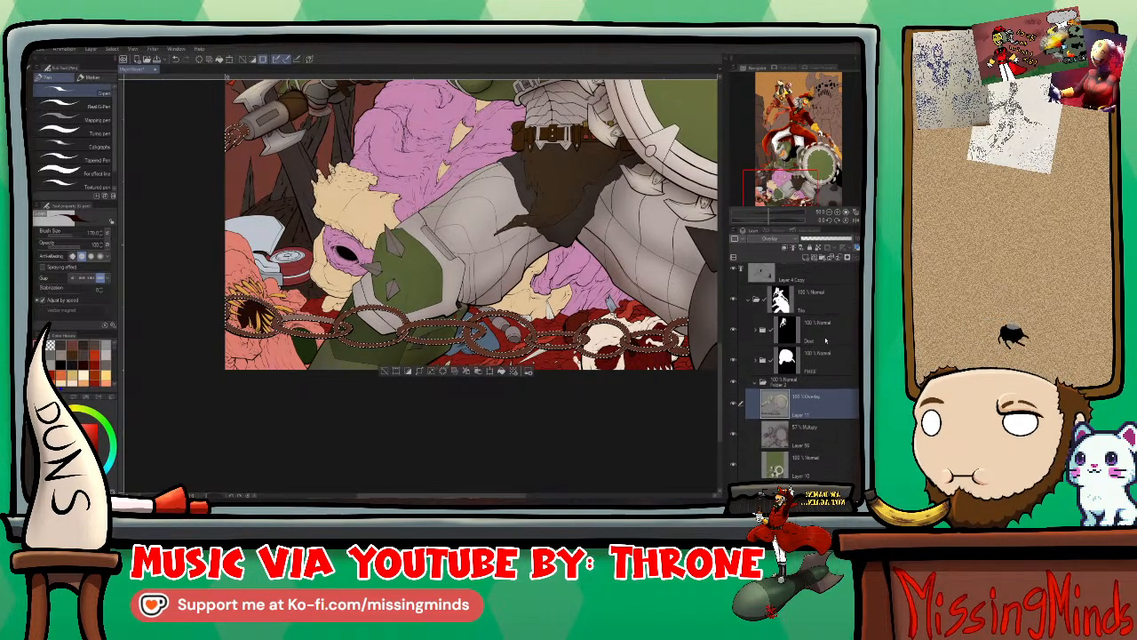
{"action": "scroll", "coordinate": [782, 321], "scroll_direction": "up", "scroll_amount": 2}
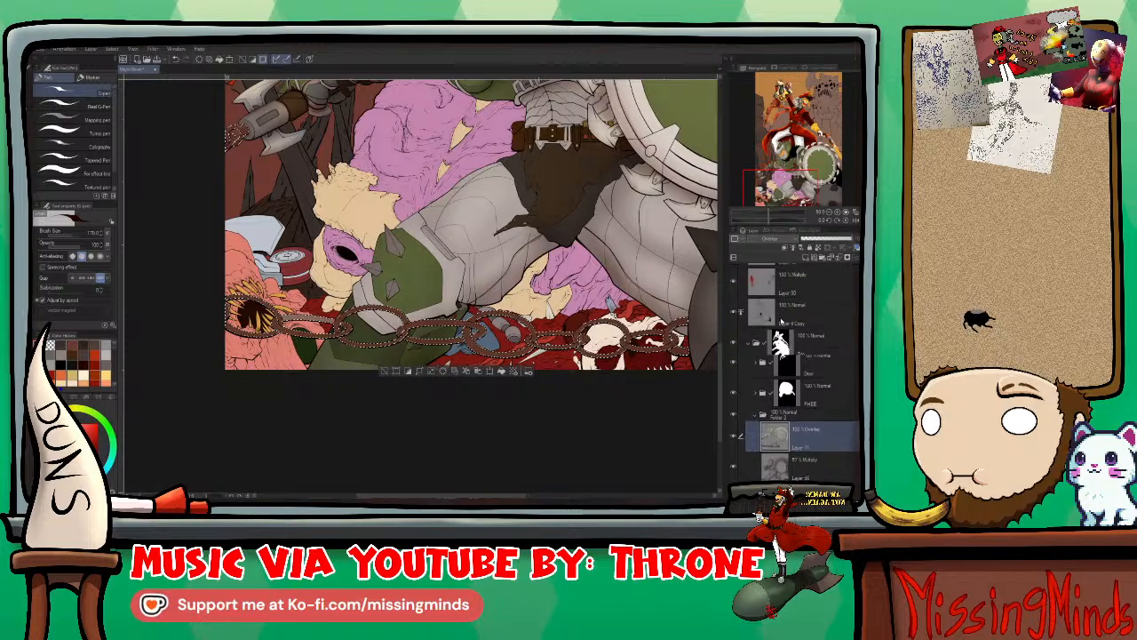
Step: Look closely at the chain links beside the green knee armour and check the layer folders for the one holding them
{"action": "scroll", "coordinate": [780, 322], "scroll_direction": "down", "scroll_amount": 2}
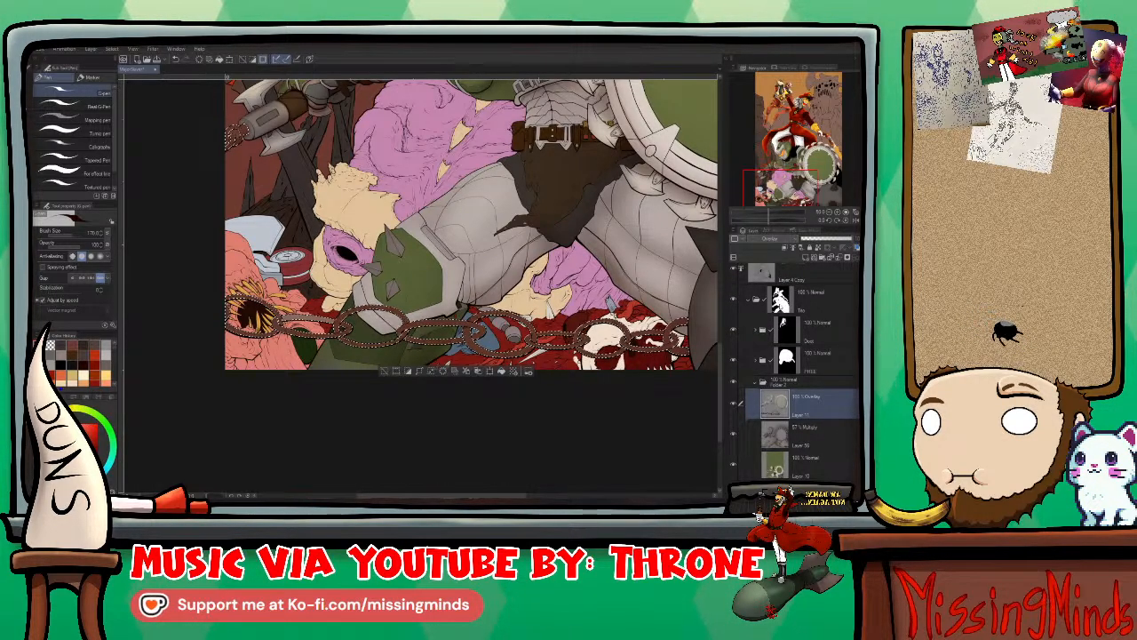
{"action": "left_click", "coordinate": [804, 299]}
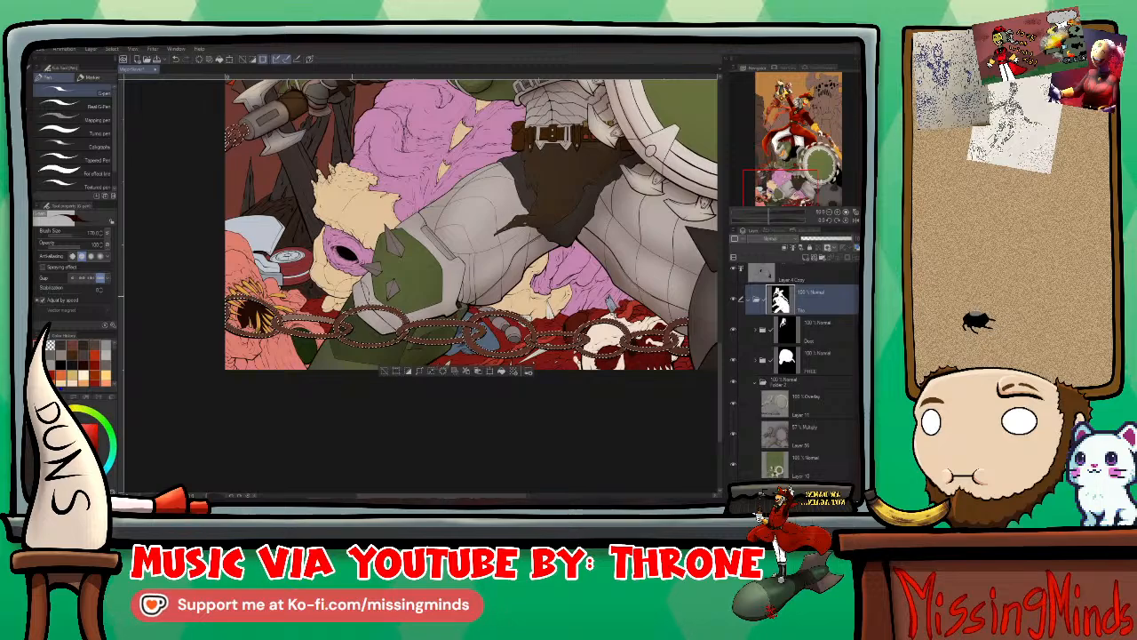
{"action": "key", "text": "ctrl+plus"}
{"action": "key", "text": "ctrl+plus"}
{"action": "key", "text": "ctrl+plus"}
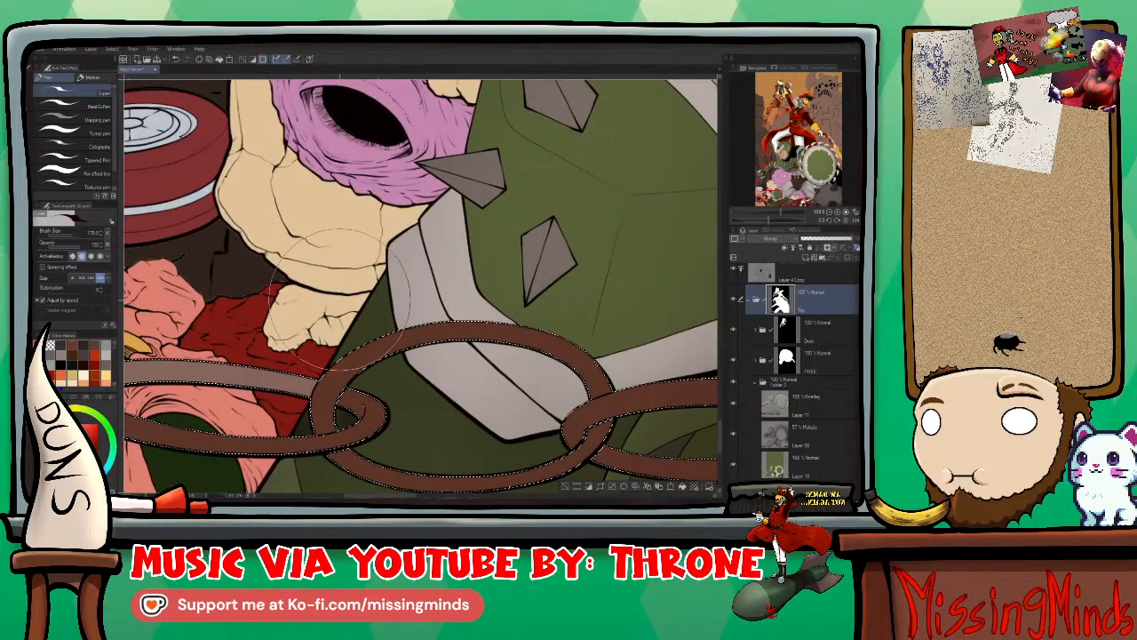
{"action": "key", "text": "minus"}
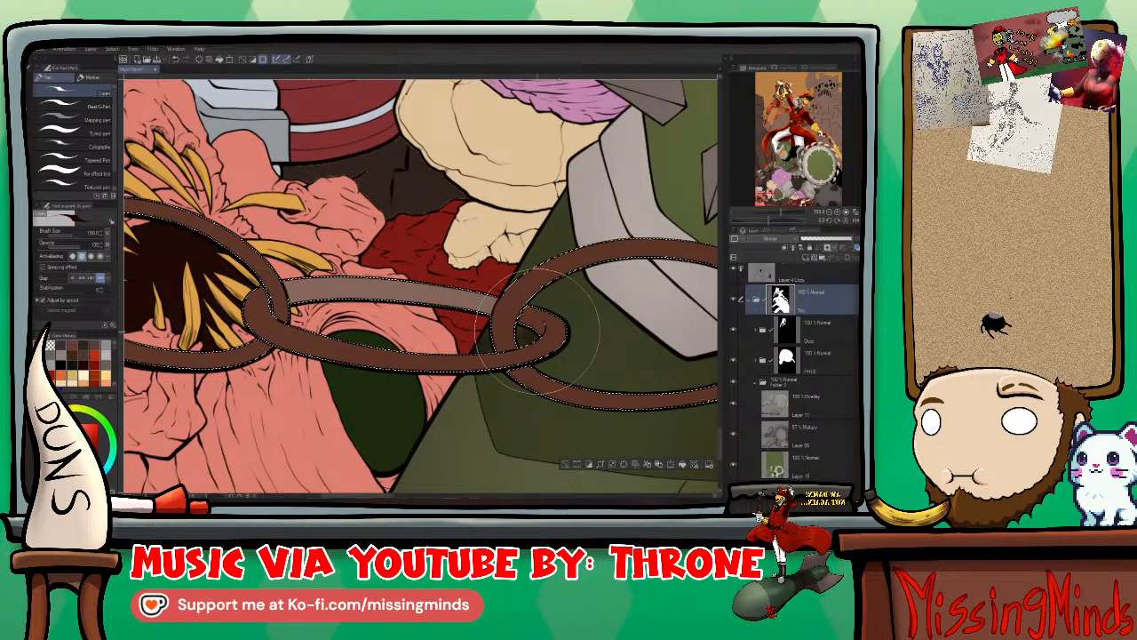
{"action": "scroll", "coordinate": [804, 364], "scroll_direction": "down", "scroll_amount": 5}
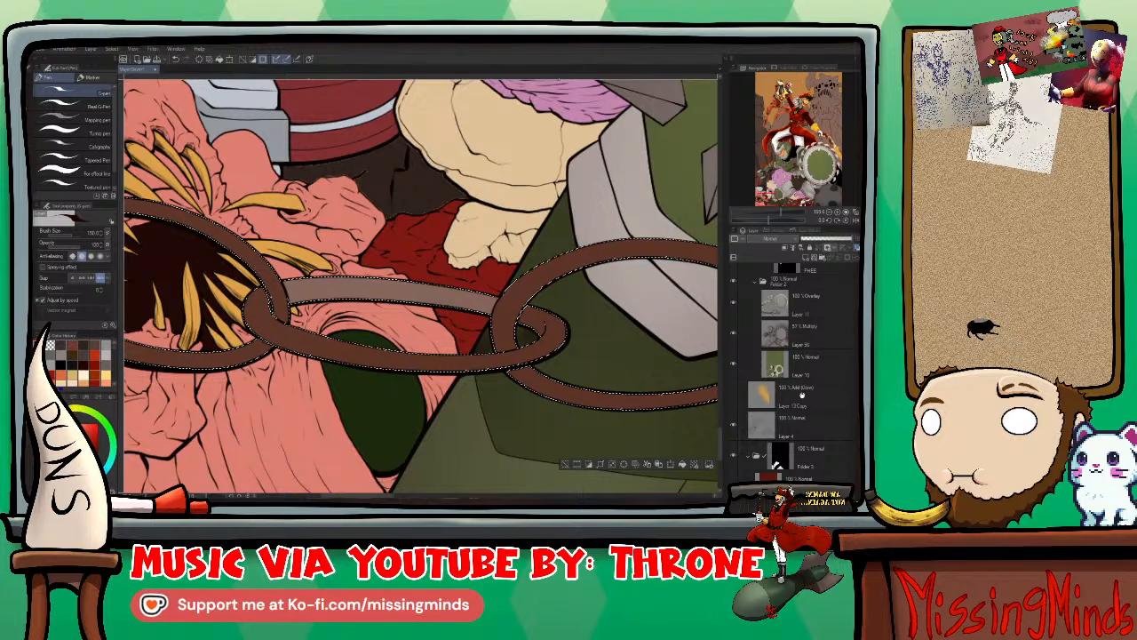
{"action": "left_click", "coordinate": [804, 362]}
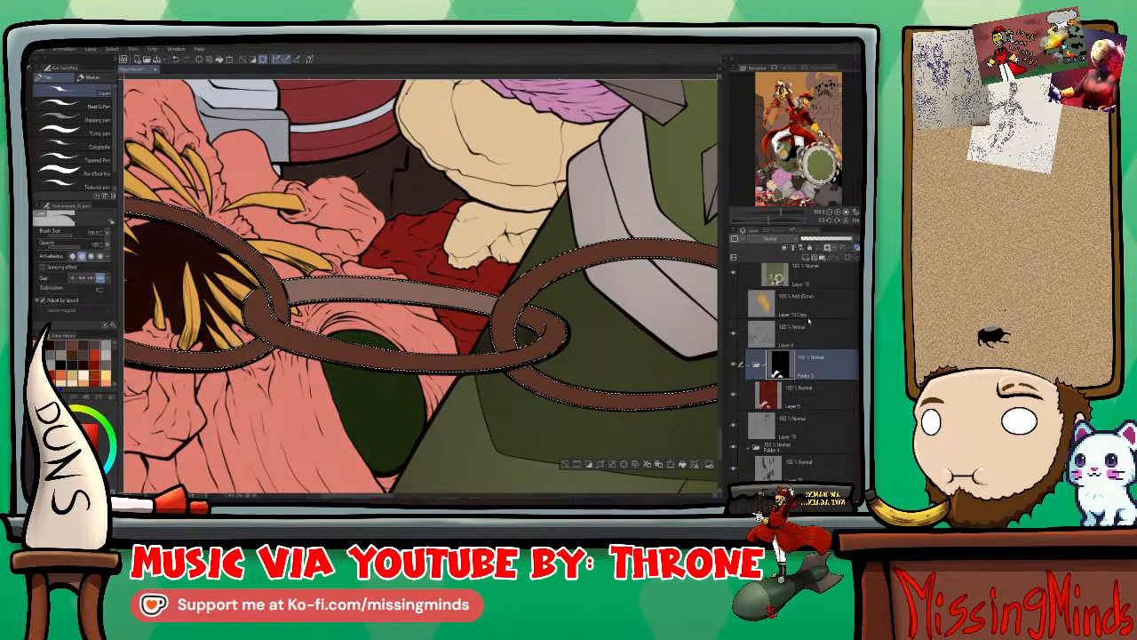
Step: Try a reduced opacity for the Overlay shading layer and a cream highlight stroke on the selected chain link
{"action": "scroll", "coordinate": [803, 429], "scroll_direction": "up", "scroll_amount": 4}
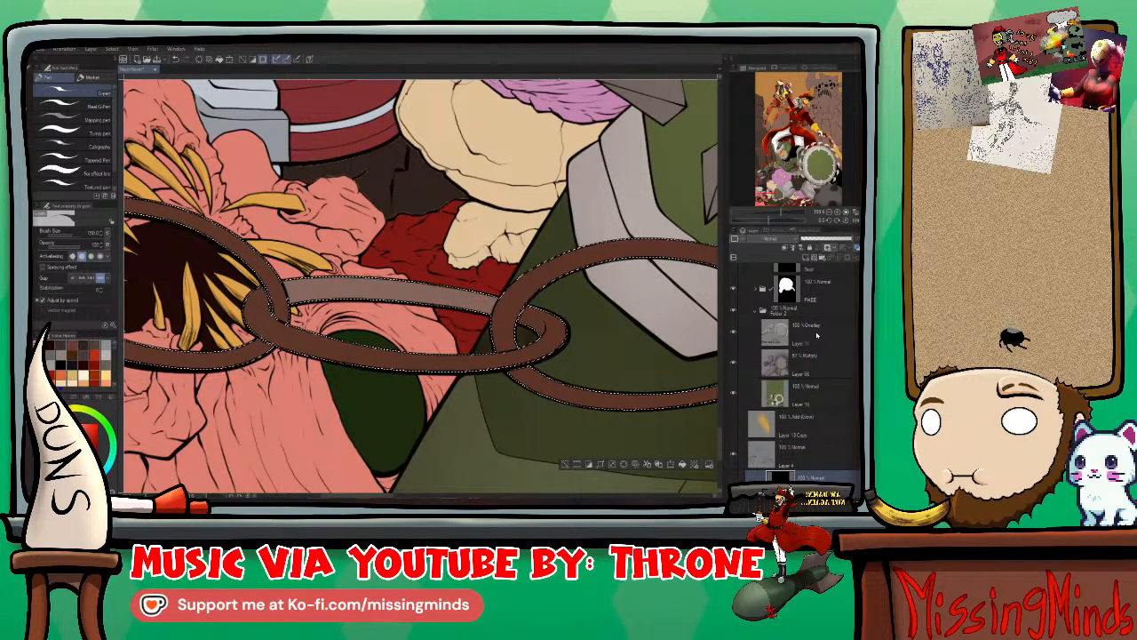
{"action": "left_click", "coordinate": [786, 331]}
{"action": "left_click", "coordinate": [824, 238]}
{"action": "left_click", "coordinate": [838, 242]}
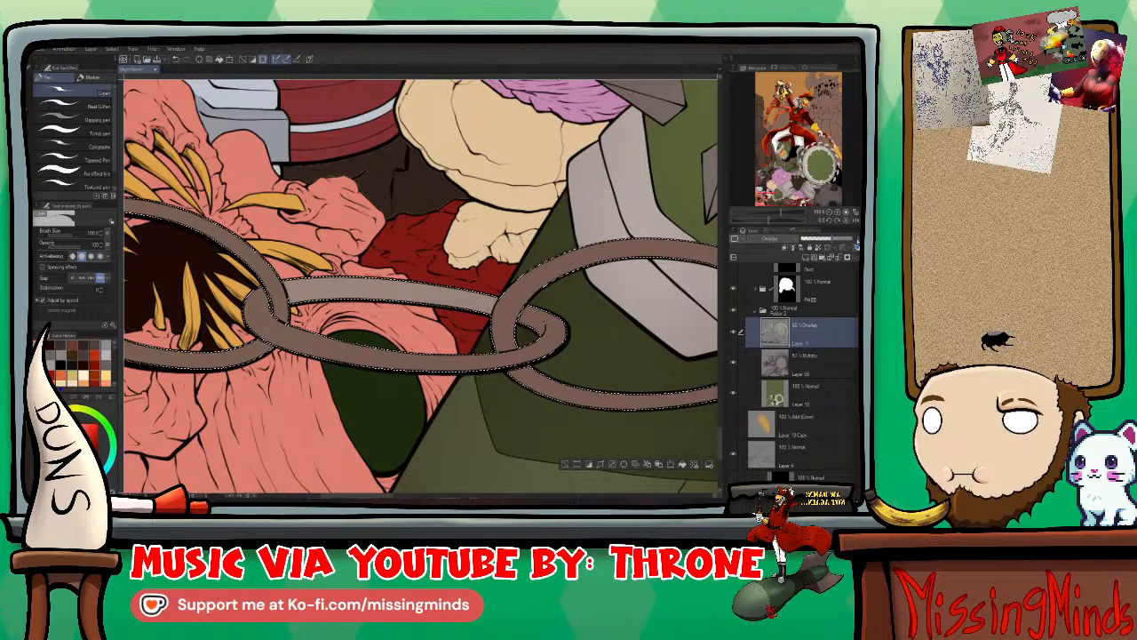
{"action": "left_click_drag", "start_coordinate": [838, 242], "coordinate": [857, 242]}
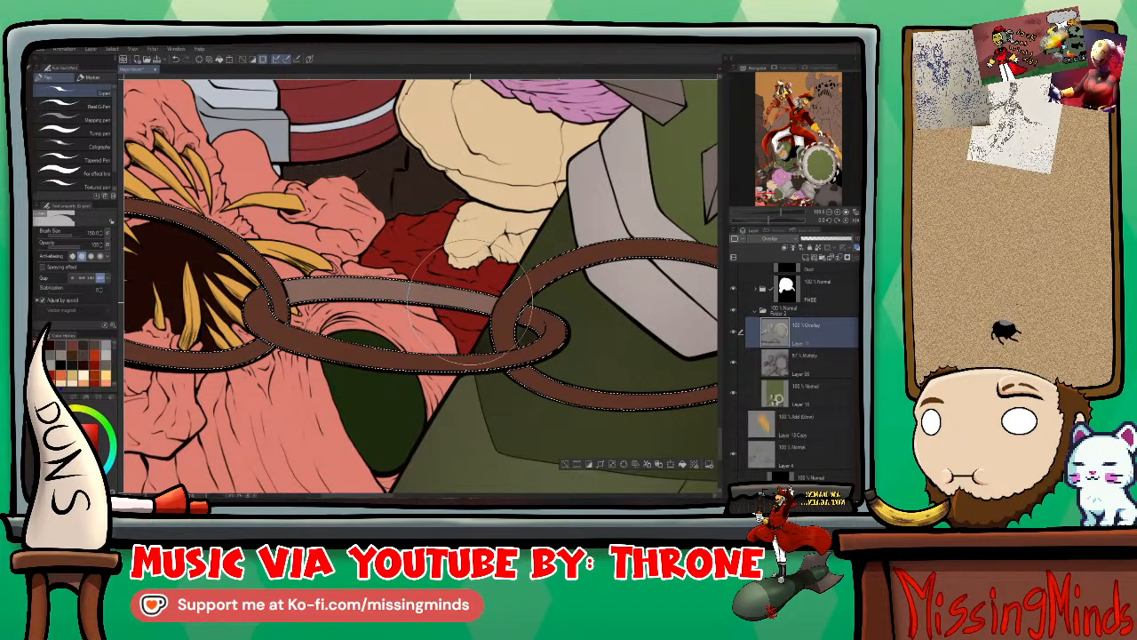
{"action": "left_click_drag", "start_coordinate": [437, 302], "coordinate": [460, 293]}
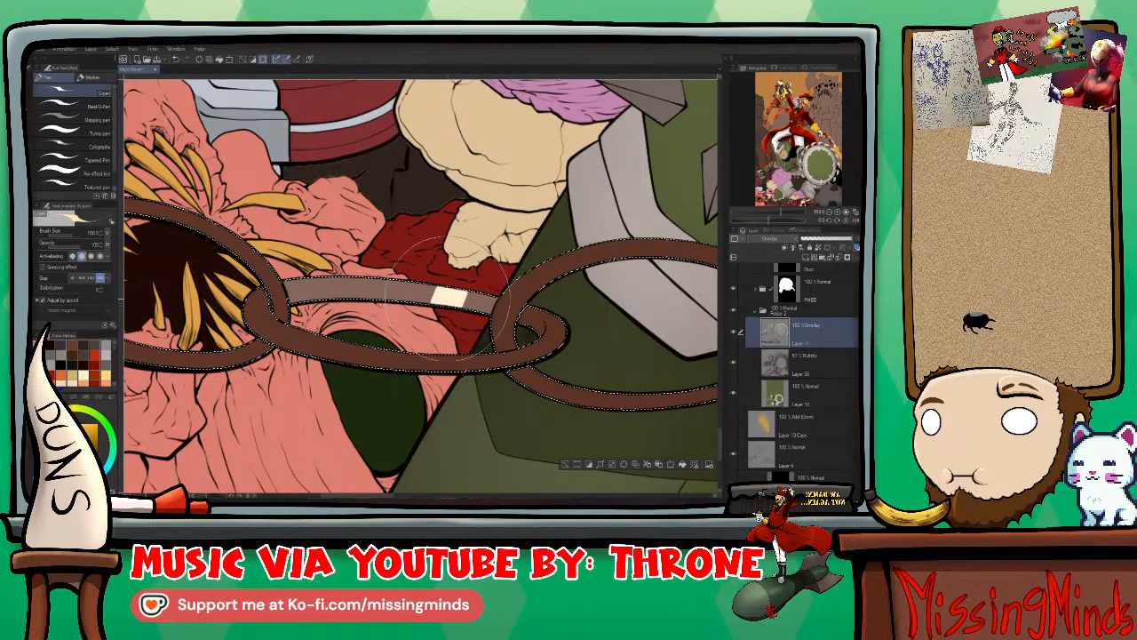
{"action": "key", "text": "ctrl+z"}
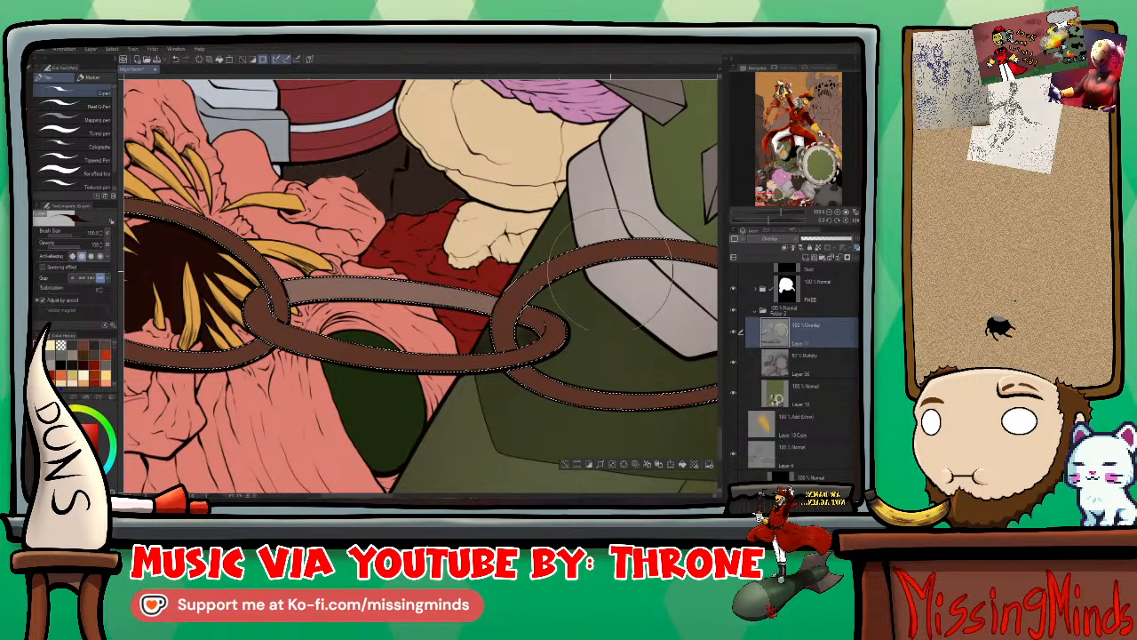
Step: Hide the Overlay shading and recolour the selected chain links brown on the flat-colour layer below
{"action": "left_click", "coordinate": [733, 332]}
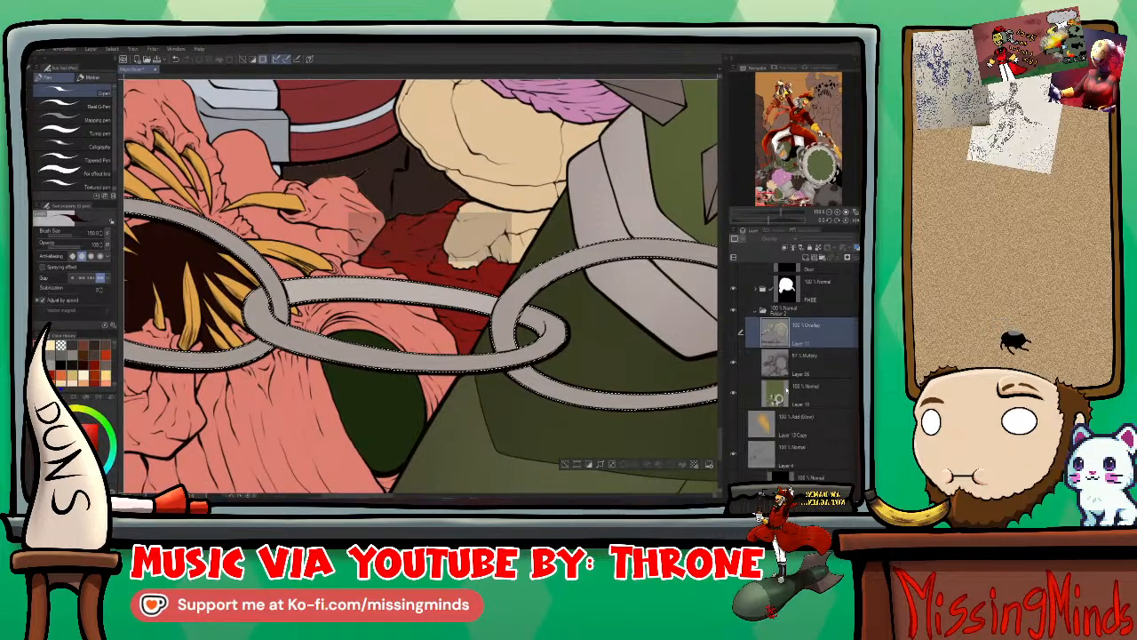
{"action": "key", "text": "x"}
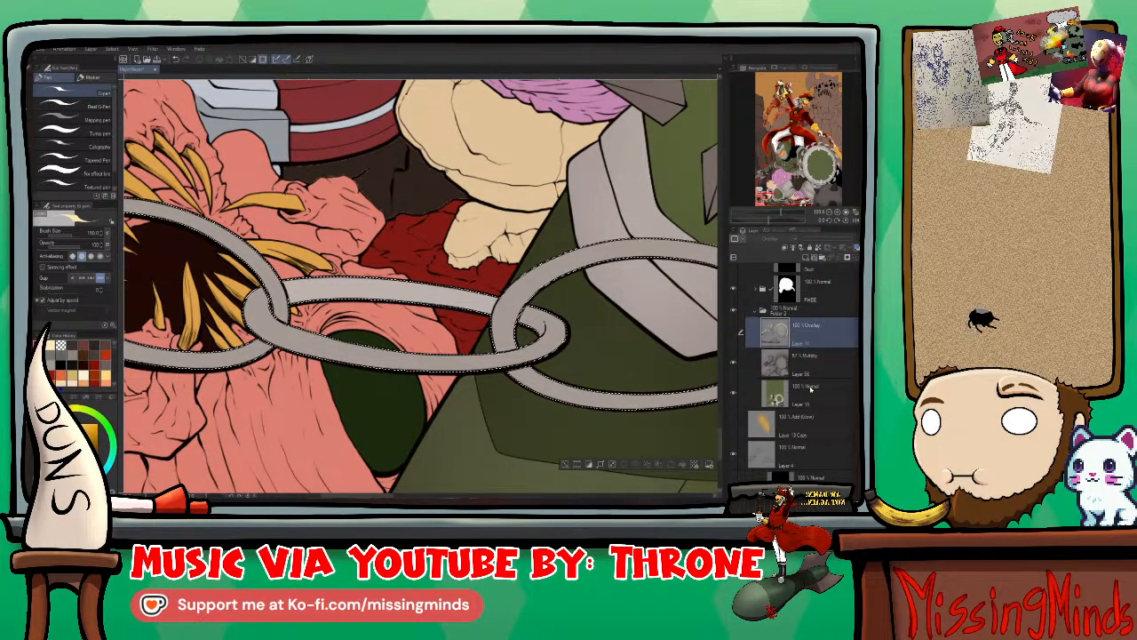
{"action": "right_click", "coordinate": [498, 297]}
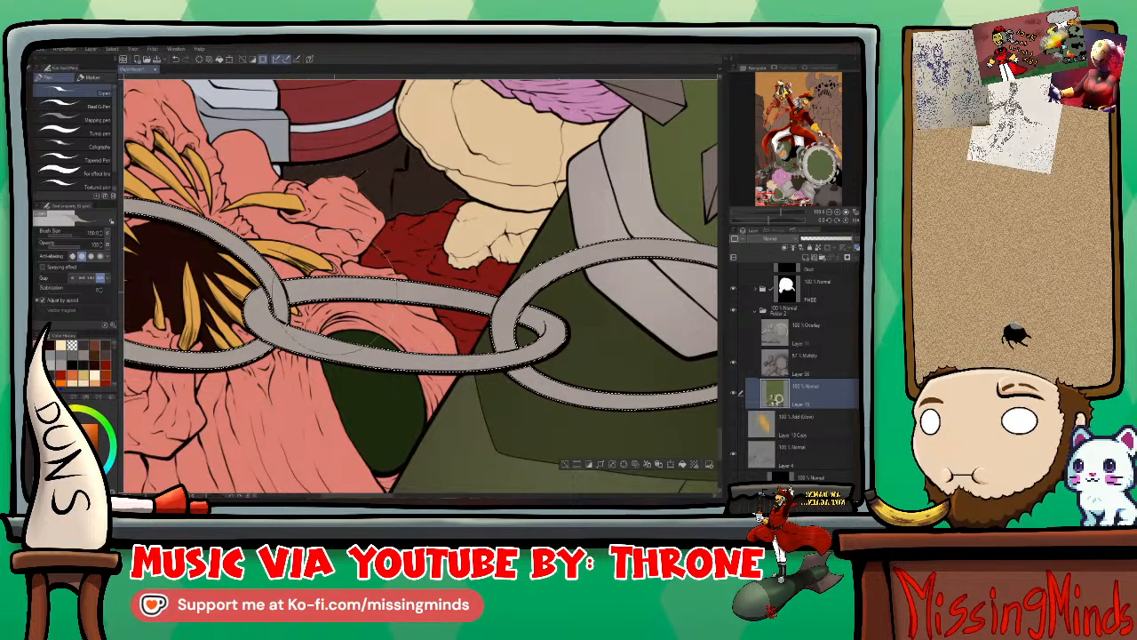
{"action": "key", "text": "alt+BackSpace"}
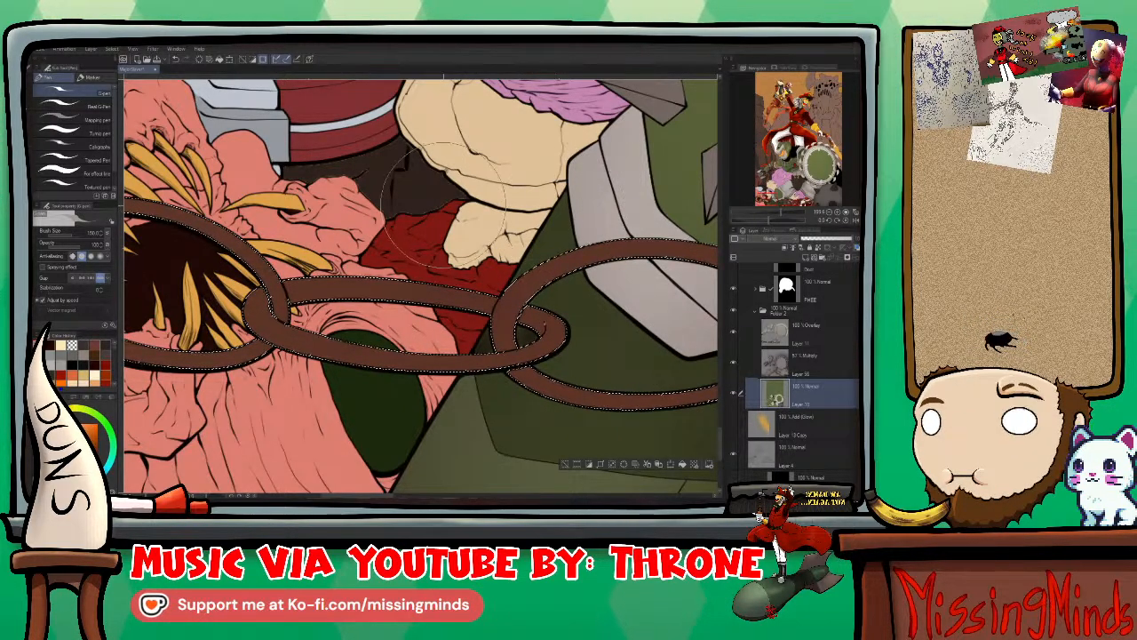
Step: Highlight the chain links at the end of the bladed forearm in a light tone with the Lighter pencil on the Overlay layer
{"action": "scroll", "coordinate": [444, 209], "scroll_direction": "down", "scroll_amount": 2}
{"action": "scroll", "coordinate": [444, 209], "scroll_direction": "down", "scroll_amount": 3}
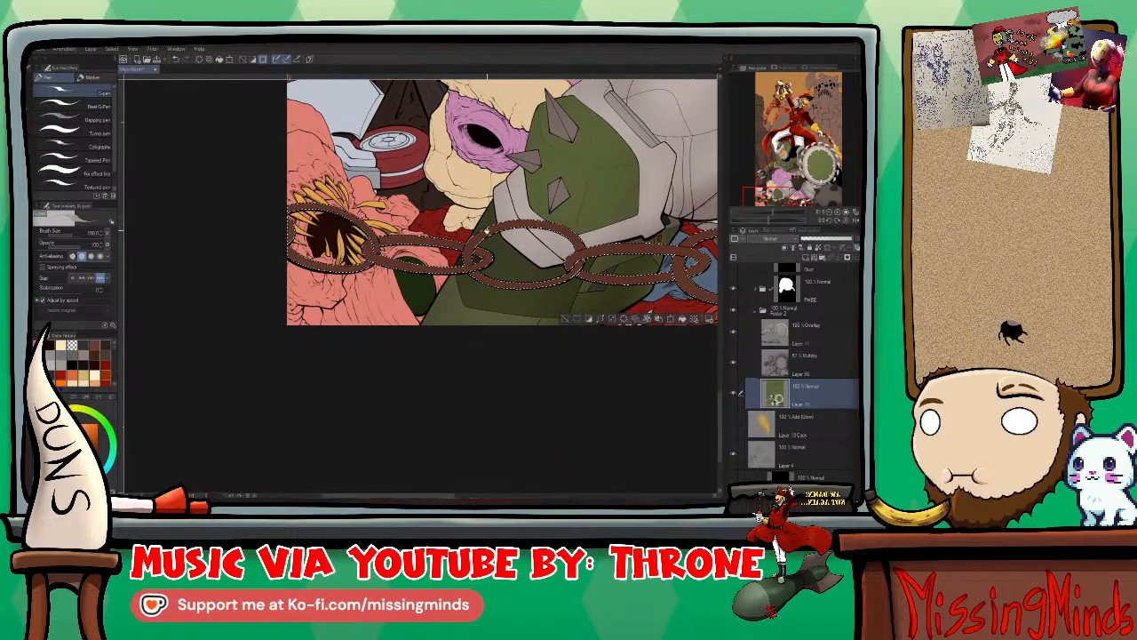
{"action": "mouse_move", "coordinate": [484, 235]}
{"action": "left_mouse_down"}
{"action": "mouse_move", "coordinate": [423, 267]}
{"action": "mouse_move", "coordinate": [484, 218]}
{"action": "mouse_move", "coordinate": [515, 209]}
{"action": "mouse_move", "coordinate": [533, 222]}
{"action": "mouse_move", "coordinate": [493, 275]}
{"action": "left_mouse_up"}
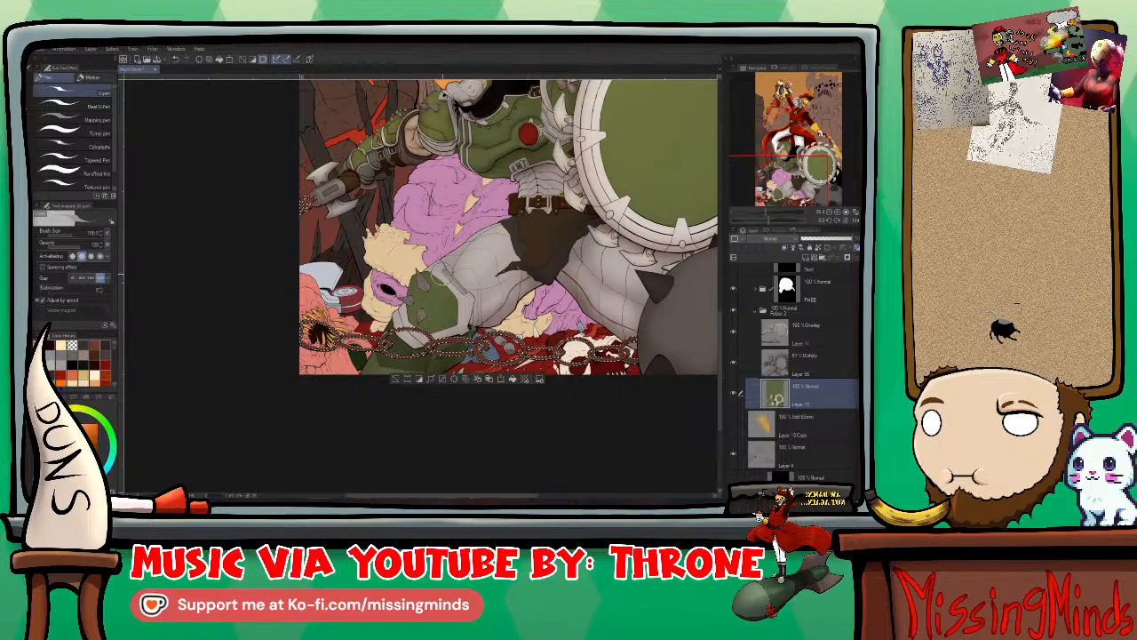
{"action": "scroll", "coordinate": [413, 287], "scroll_direction": "up", "scroll_amount": 2}
{"action": "scroll", "coordinate": [418, 282], "scroll_direction": "up", "scroll_amount": 1}
{"action": "mouse_move", "coordinate": [417, 282]}
{"action": "left_mouse_down"}
{"action": "mouse_move", "coordinate": [453, 226]}
{"action": "mouse_move", "coordinate": [400, 293]}
{"action": "left_mouse_up"}
{"action": "scroll", "coordinate": [453, 227], "scroll_direction": "up", "scroll_amount": 1}
{"action": "scroll", "coordinate": [457, 230], "scroll_direction": "up", "scroll_amount": 2}
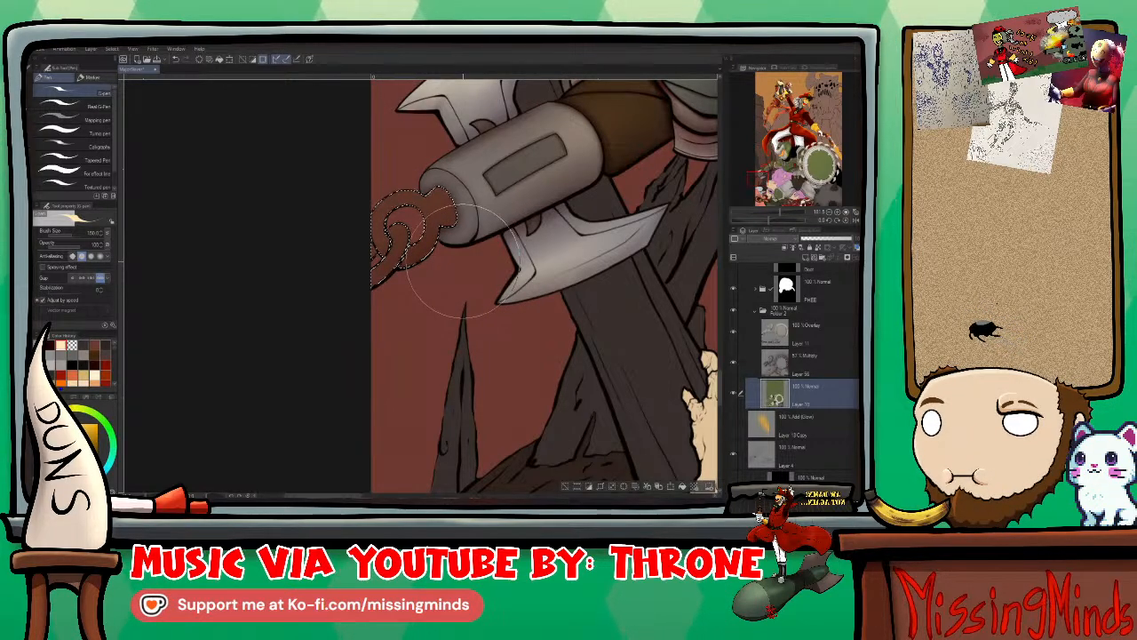
{"action": "key", "text": "p"}
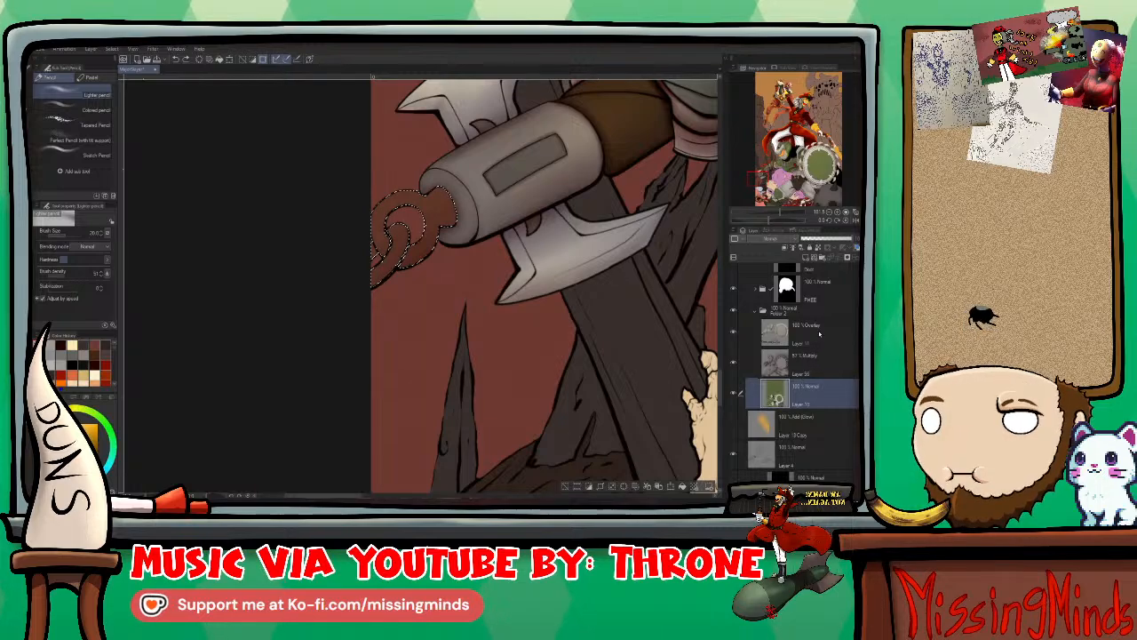
{"action": "left_click", "coordinate": [820, 334]}
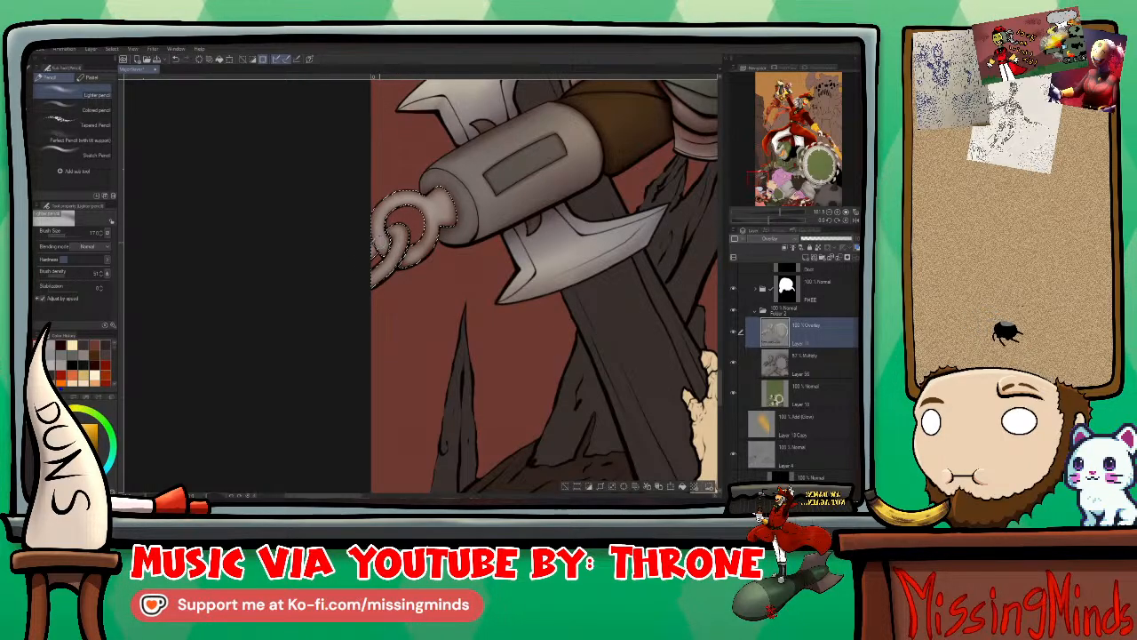
{"action": "left_click_drag", "start_coordinate": [546, 379], "coordinate": [498, 266]}
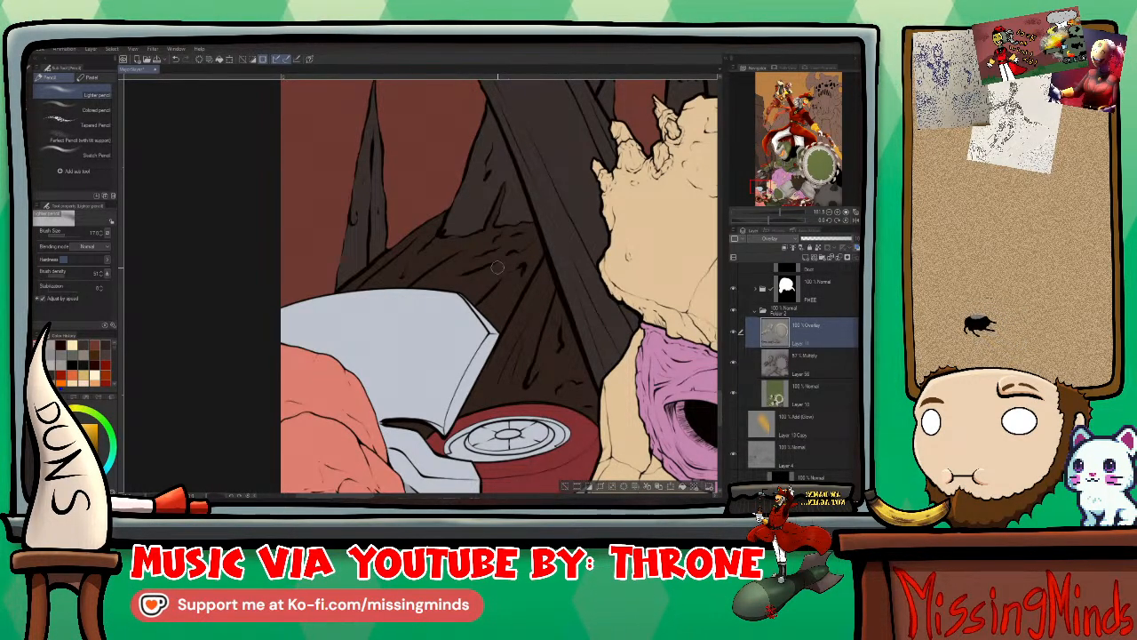
Step: Brush soft grey highlights along the leftmost chain link over the toothed mouth on the Overlay layer, using the Lighter pencil
{"action": "scroll", "coordinate": [498, 266], "scroll_direction": "down", "scroll_amount": 5}
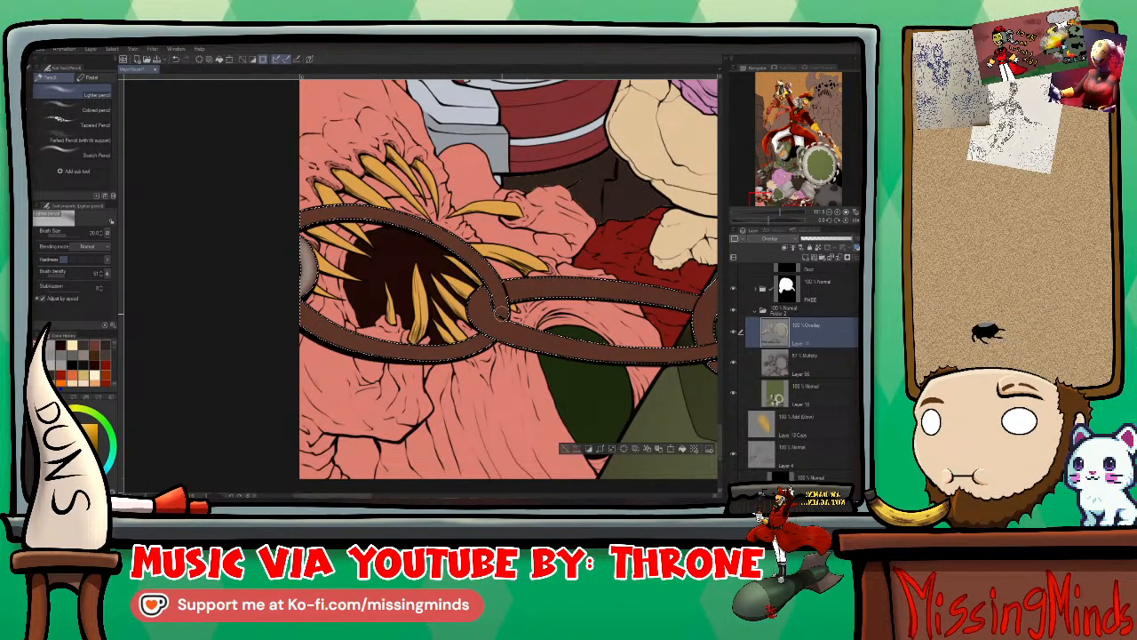
{"action": "key", "text": "["}
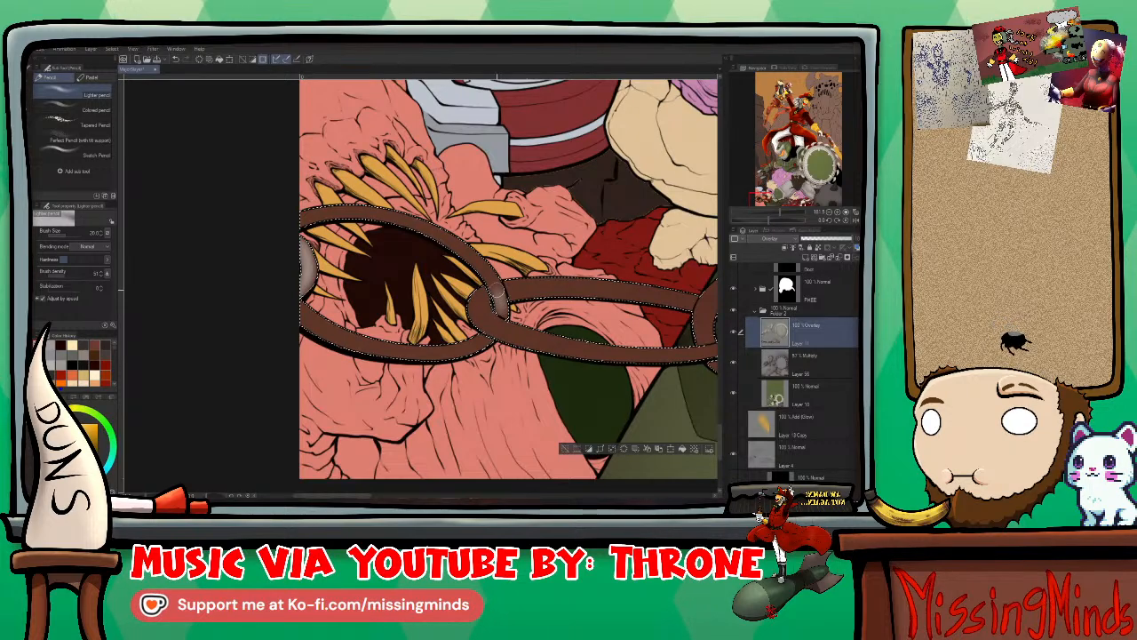
{"action": "mouse_move", "coordinate": [502, 313]}
{"action": "left_mouse_down"}
{"action": "mouse_move", "coordinate": [471, 255]}
{"action": "mouse_move", "coordinate": [421, 224]}
{"action": "left_mouse_up"}
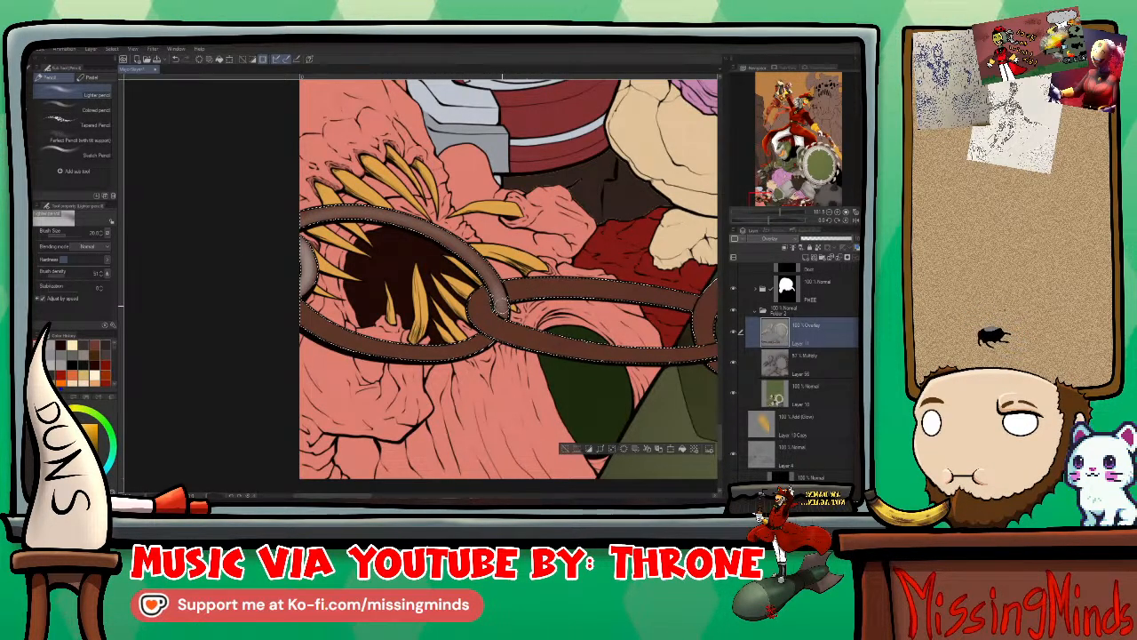
{"action": "left_click_drag", "start_coordinate": [511, 305], "coordinate": [466, 253]}
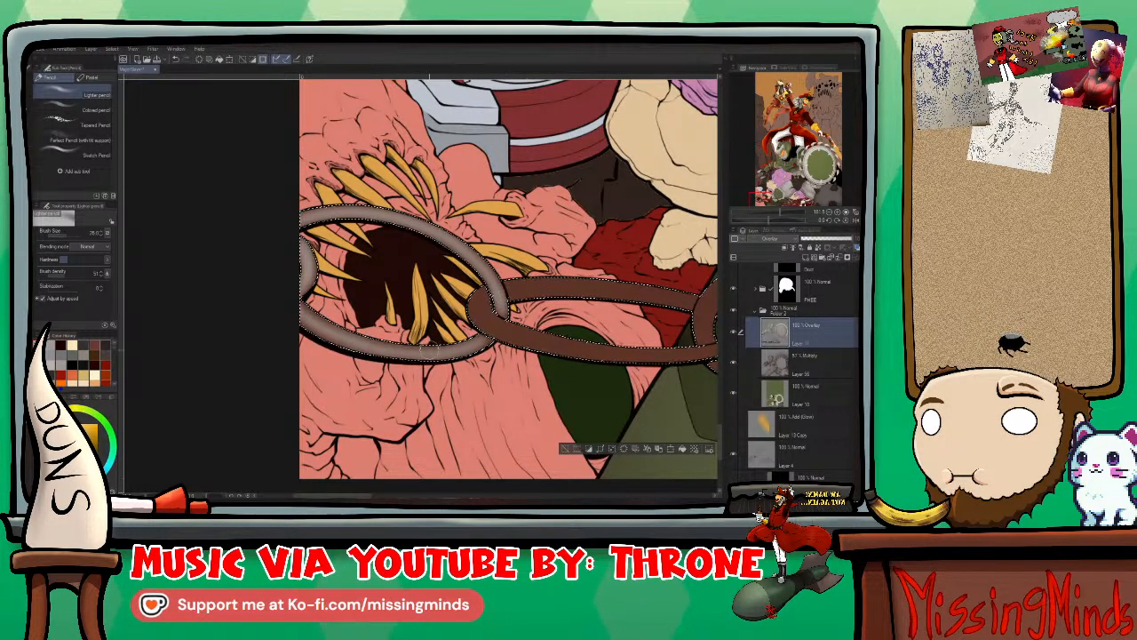
{"action": "key", "text": "bracketleft"}
Step: Highlight the second chain link, between the toothed mouth and the green knee armour, along its upper and lower bars
{"action": "left_click_drag", "start_coordinate": [522, 372], "coordinate": [361, 331]}
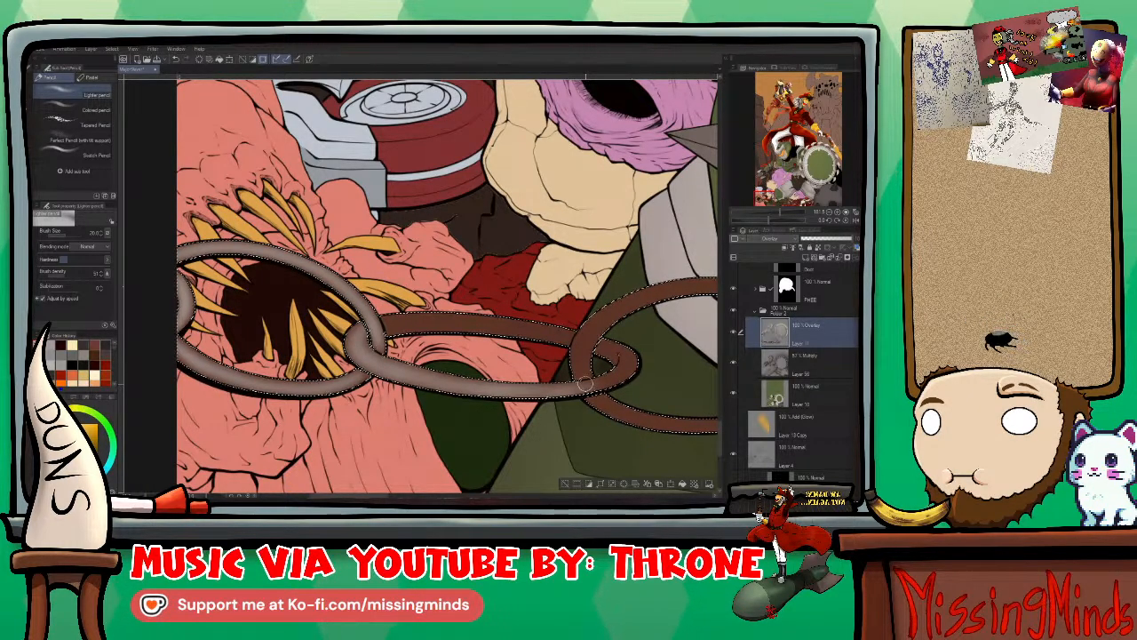
{"action": "left_click_drag", "start_coordinate": [528, 383], "coordinate": [474, 396]}
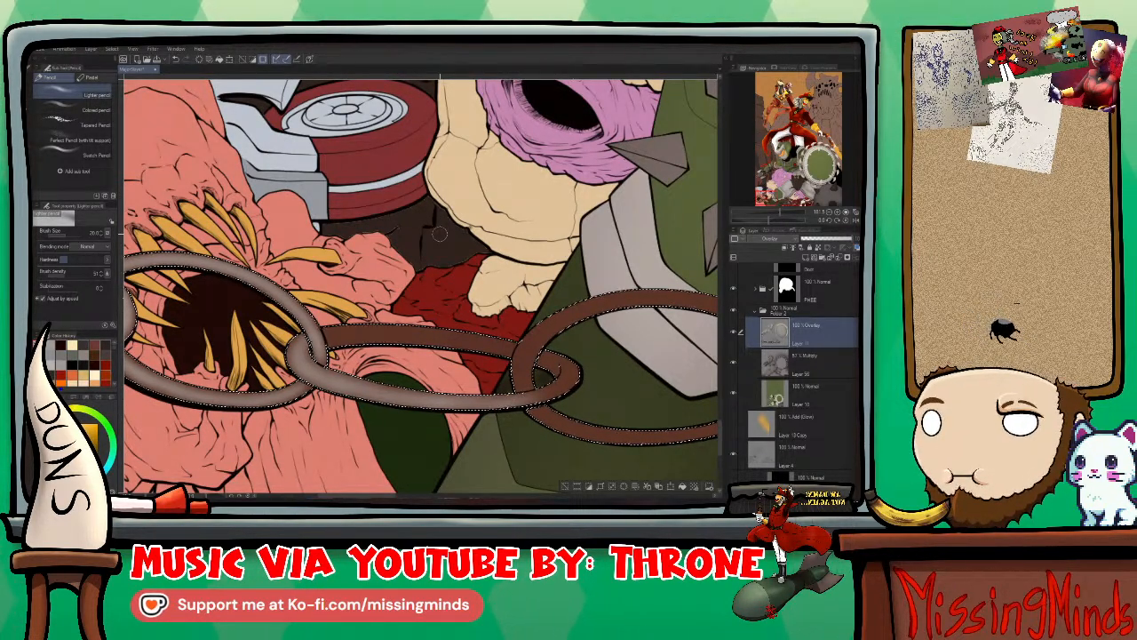
{"action": "scroll", "coordinate": [439, 233], "scroll_direction": "down", "scroll_amount": 3}
{"action": "scroll", "coordinate": [438, 232], "scroll_direction": "down", "scroll_amount": 5}
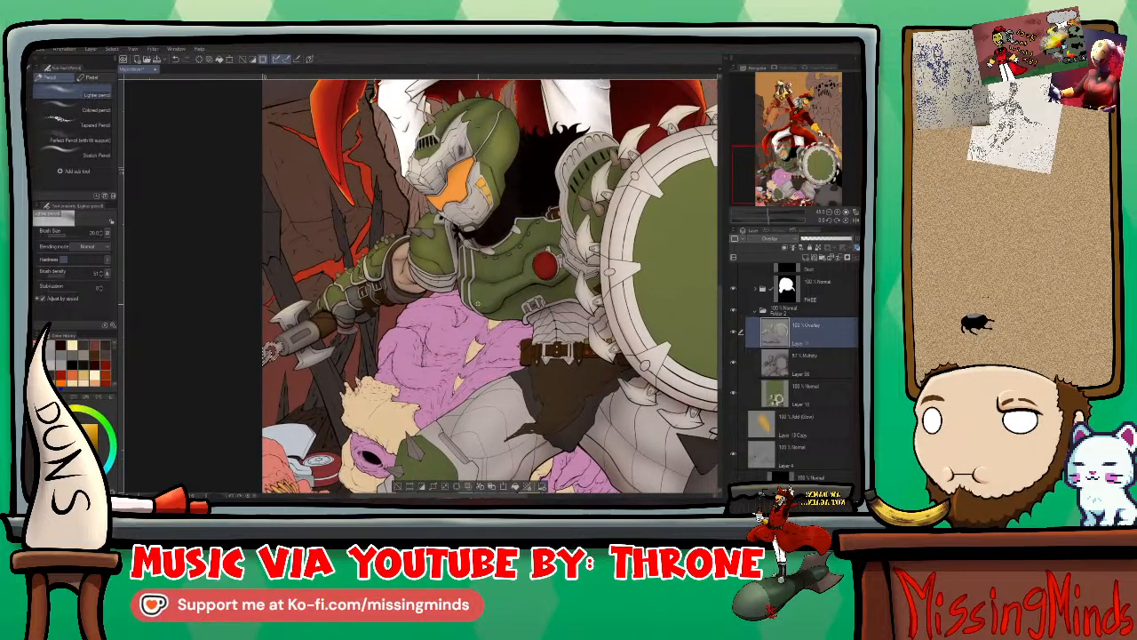
{"action": "left_click_drag", "start_coordinate": [498, 266], "coordinate": [428, 395]}
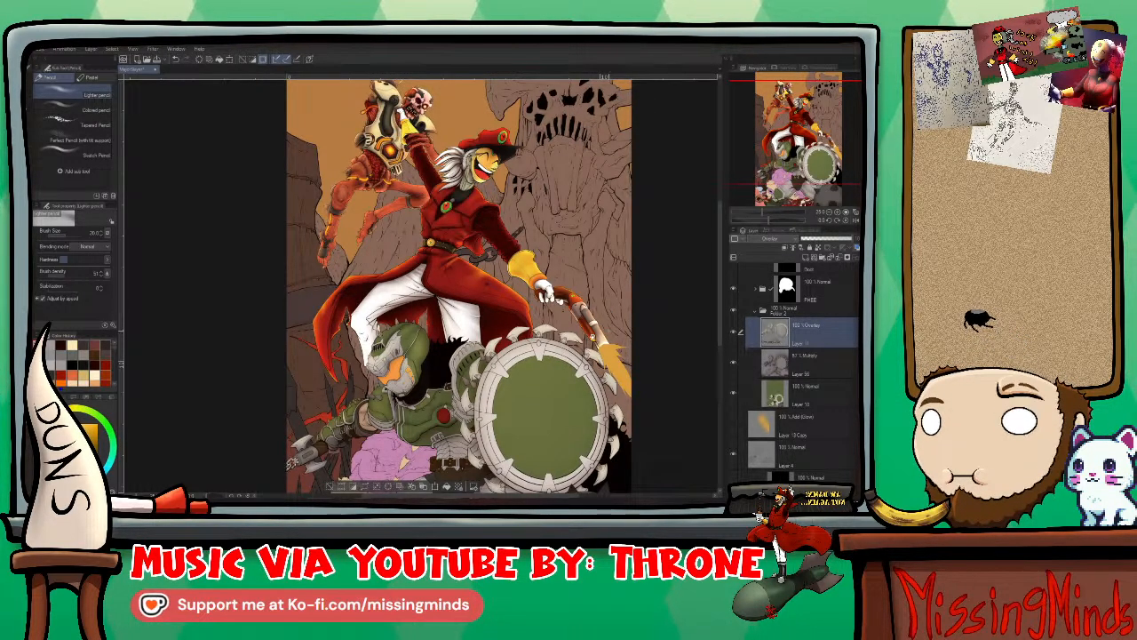
{"action": "scroll", "coordinate": [503, 285], "scroll_direction": "down", "scroll_amount": 3}
{"action": "scroll", "coordinate": [551, 276], "scroll_direction": "up", "scroll_amount": 2}
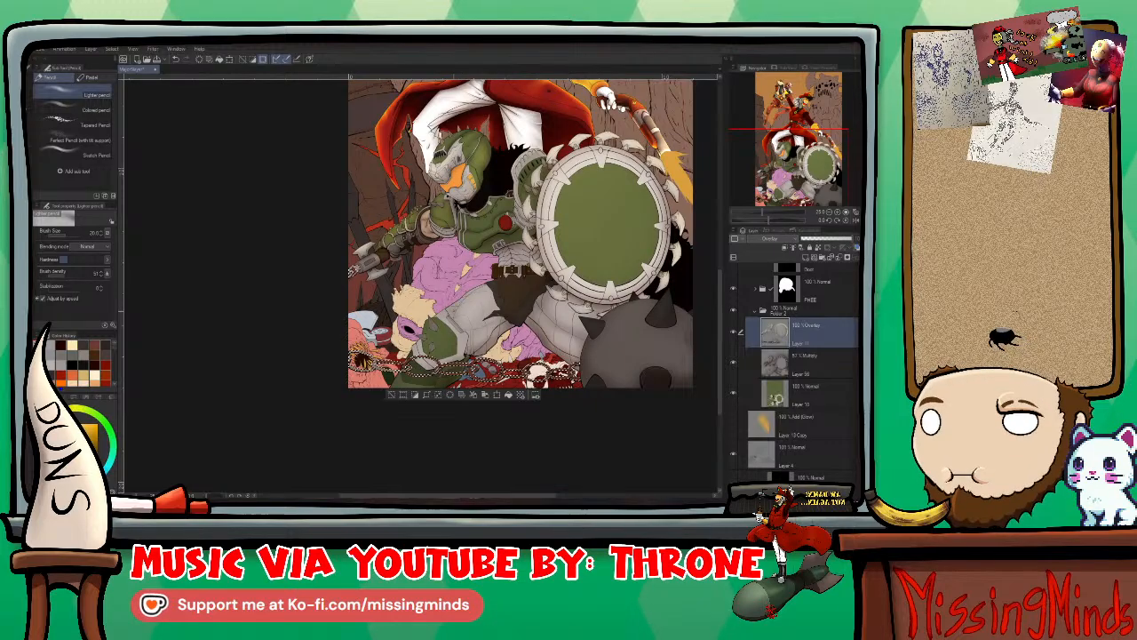
{"action": "scroll", "coordinate": [452, 315], "scroll_direction": "up", "scroll_amount": 6}
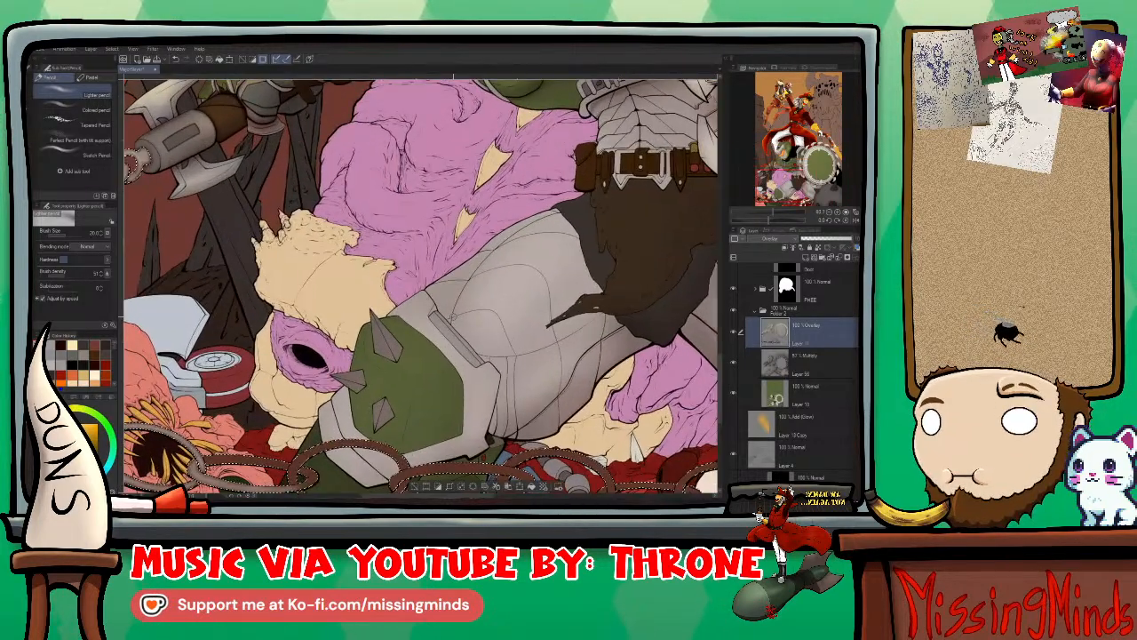
{"action": "scroll", "coordinate": [471, 307], "scroll_direction": "down", "scroll_amount": 5}
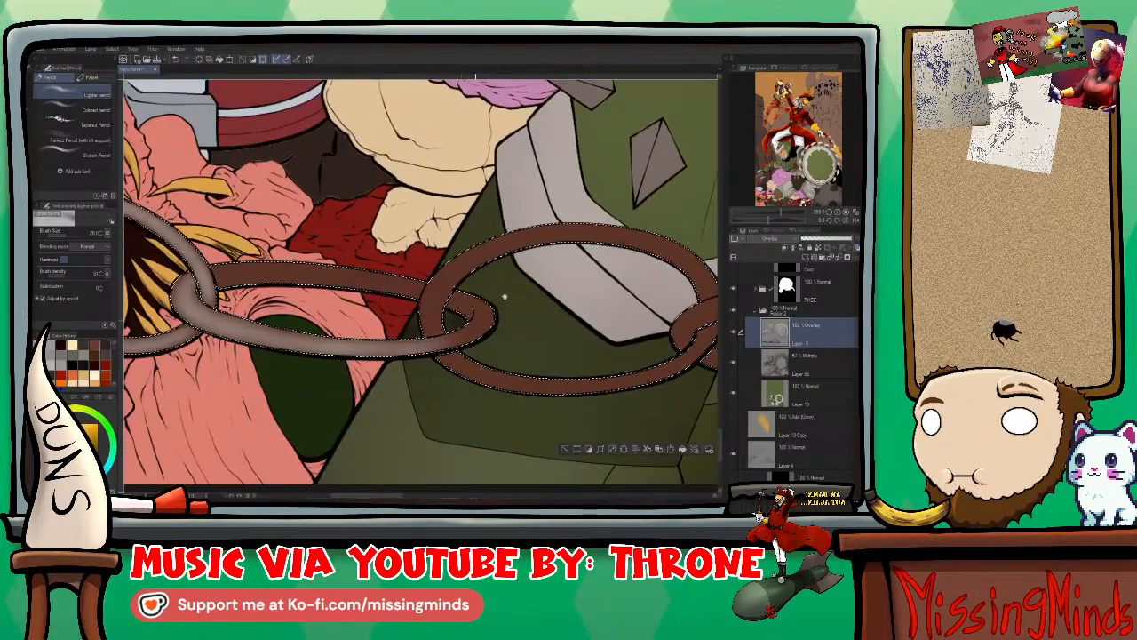
{"action": "left_click_drag", "start_coordinate": [503, 297], "coordinate": [608, 278]}
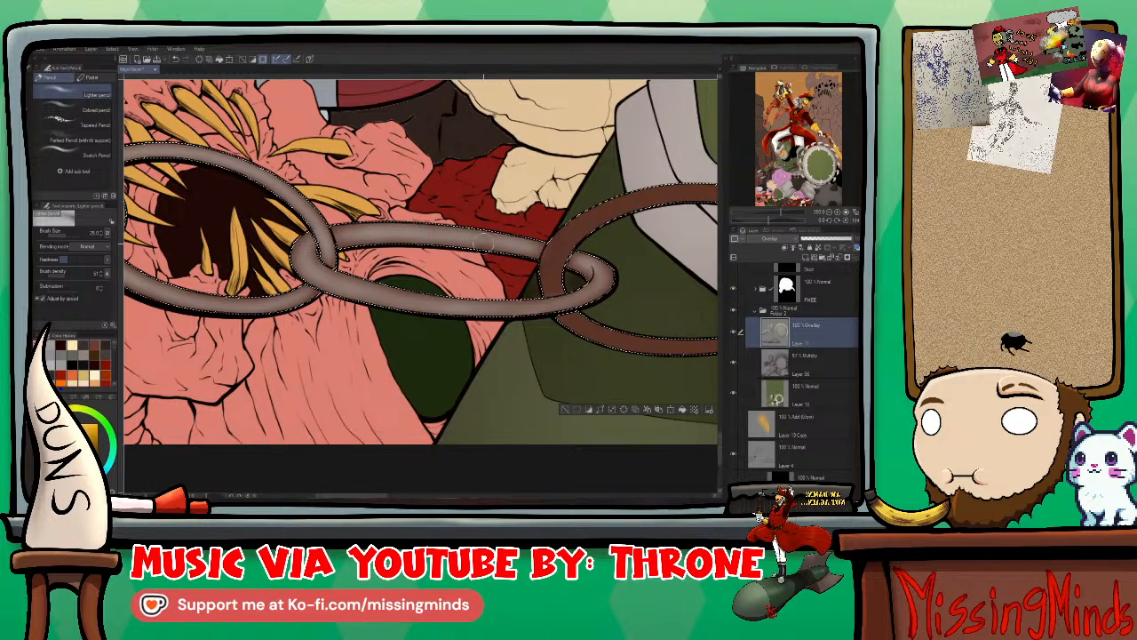
Step: Shade soft highlights around the third chain link, in front of the knee armour's grey trim, reducing the brush size for the finer strokes
{"action": "left_click_drag", "start_coordinate": [652, 320], "coordinate": [522, 373]}
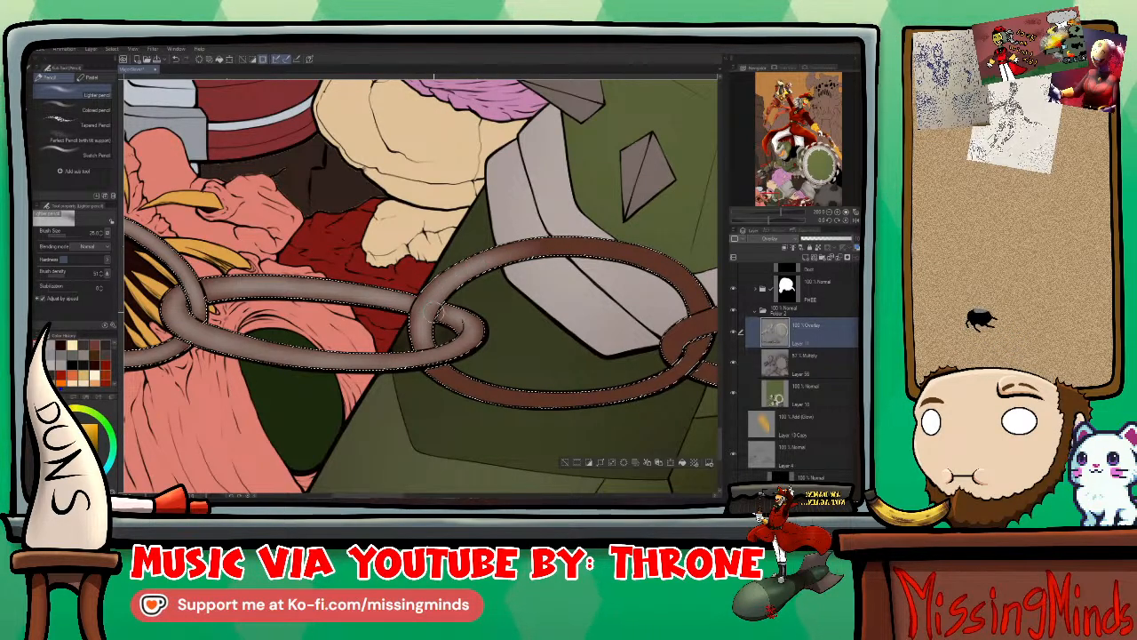
{"action": "left_click_drag", "start_coordinate": [439, 313], "coordinate": [308, 311]}
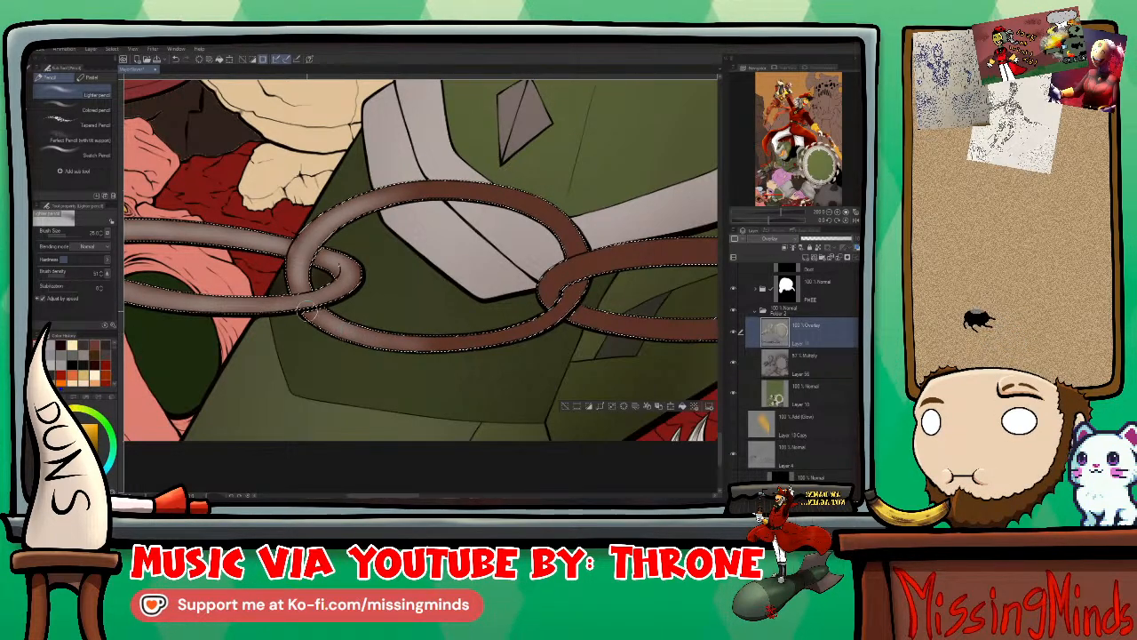
{"action": "key", "text": "bracketleft"}
{"action": "key", "text": "bracketleft"}
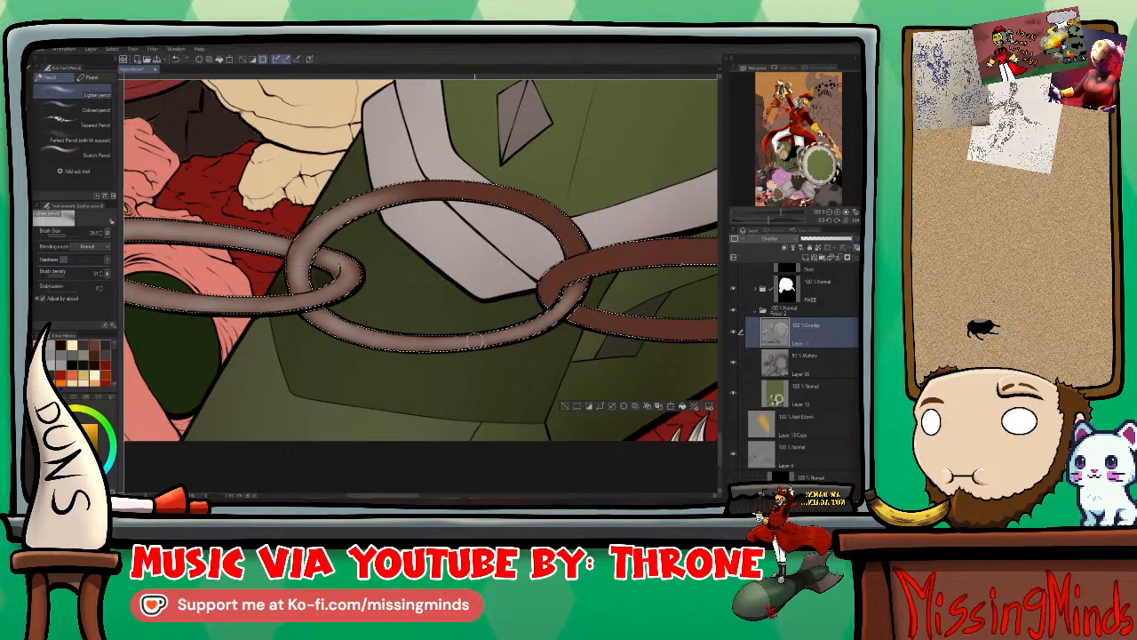
{"action": "key", "text": "bracketleft"}
{"action": "key", "text": "bracketleft"}
{"action": "key", "text": "bracketleft"}
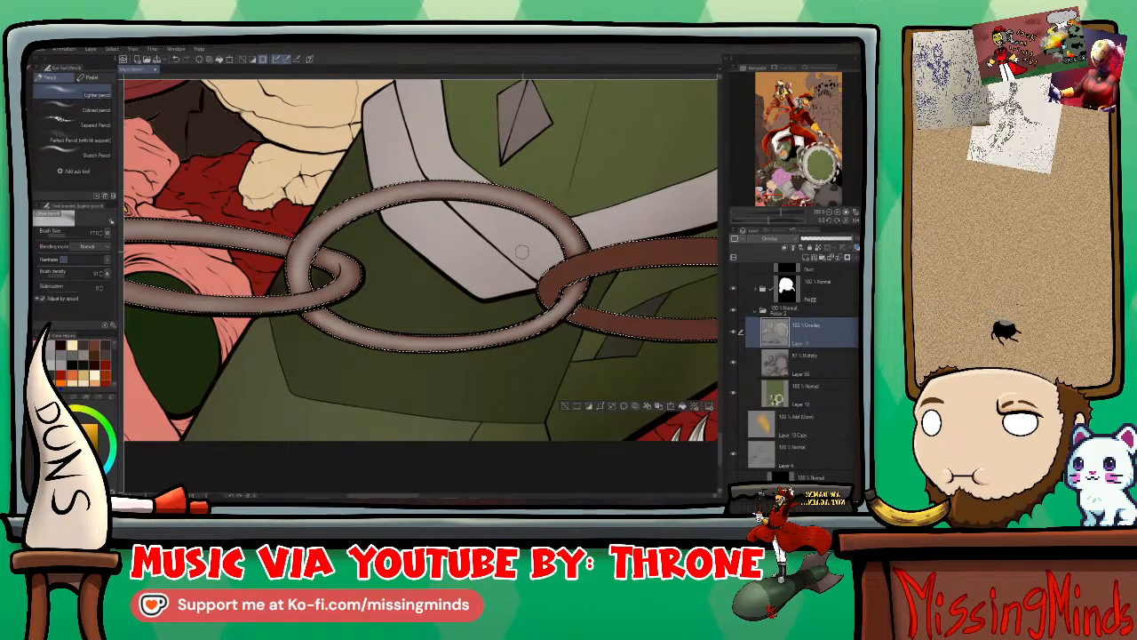
{"action": "key", "text": "bracketleft"}
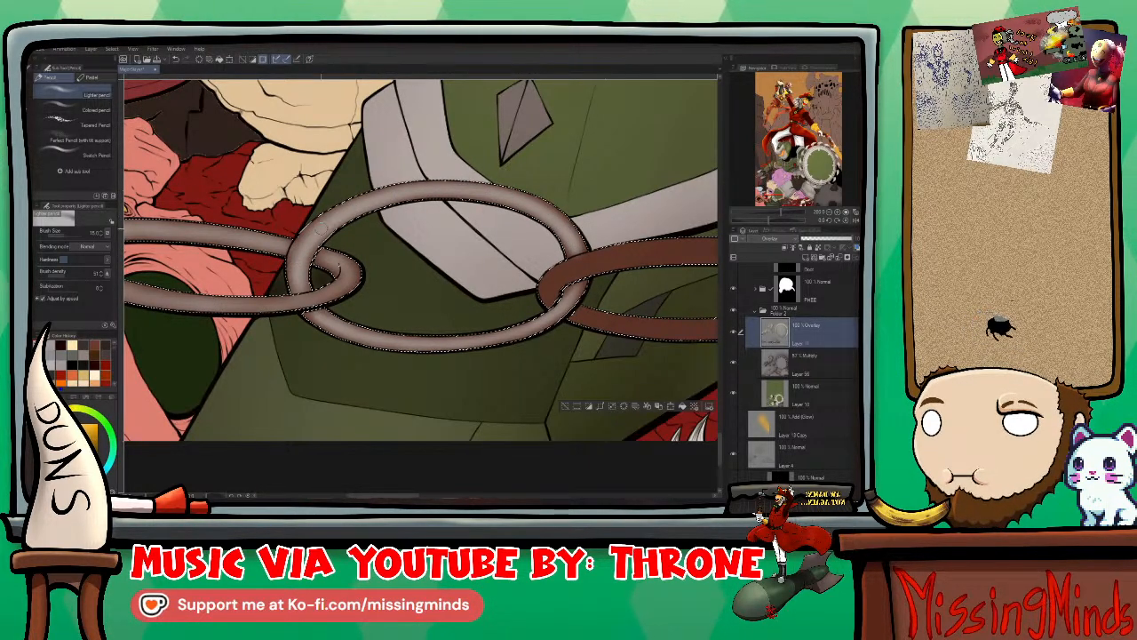
Step: Enlarge the brush and highlight the fourth chain link, which spans from the green armour to the blue cloth
{"action": "left_click_drag", "start_coordinate": [589, 328], "coordinate": [513, 360]}
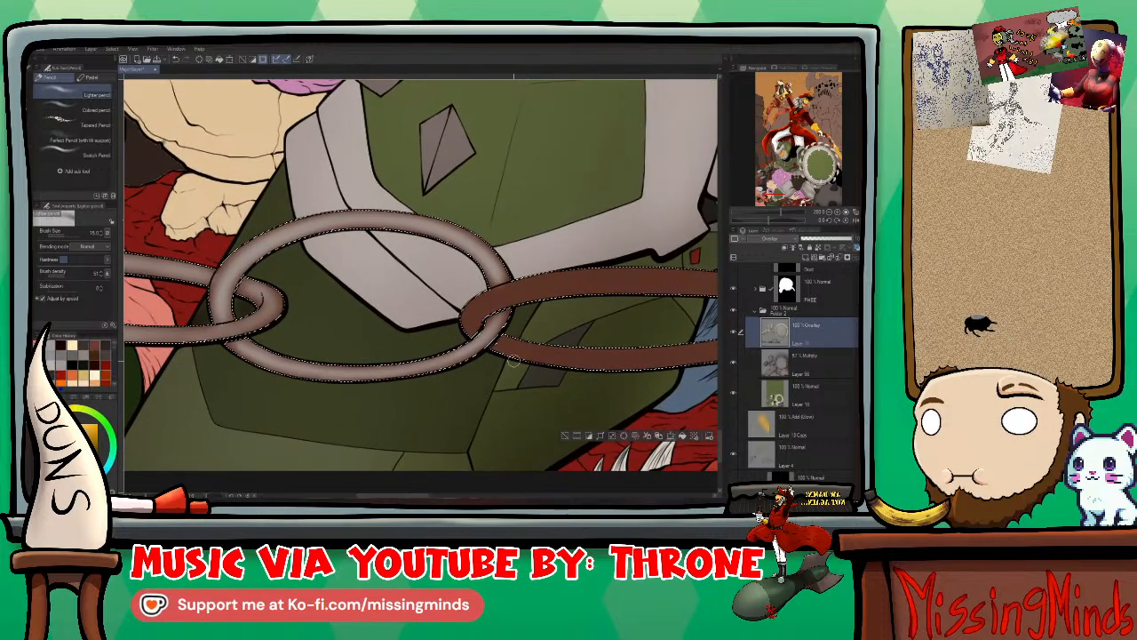
{"action": "left_click_drag", "start_coordinate": [606, 348], "coordinate": [601, 322]}
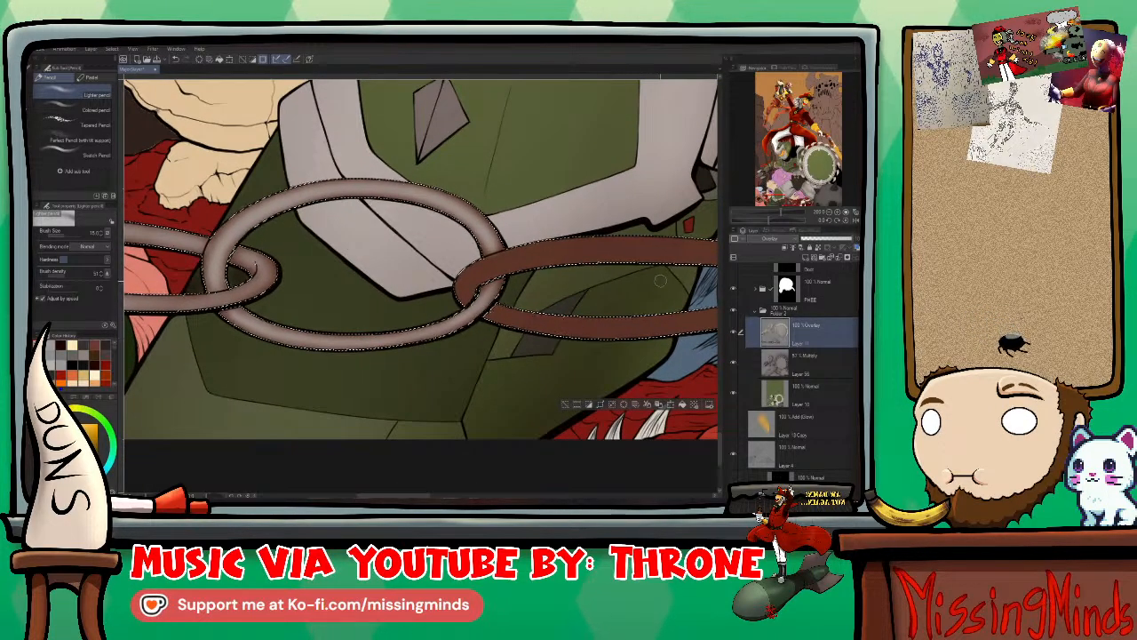
{"action": "left_click_drag", "start_coordinate": [660, 281], "coordinate": [648, 222]}
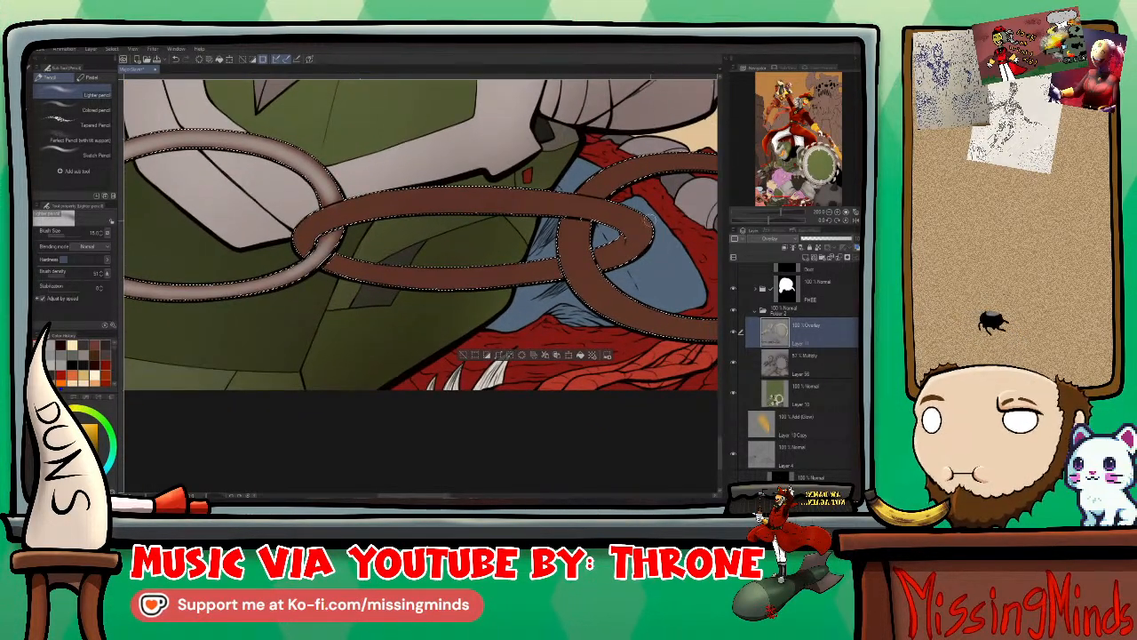
{"action": "key", "text": "]"}
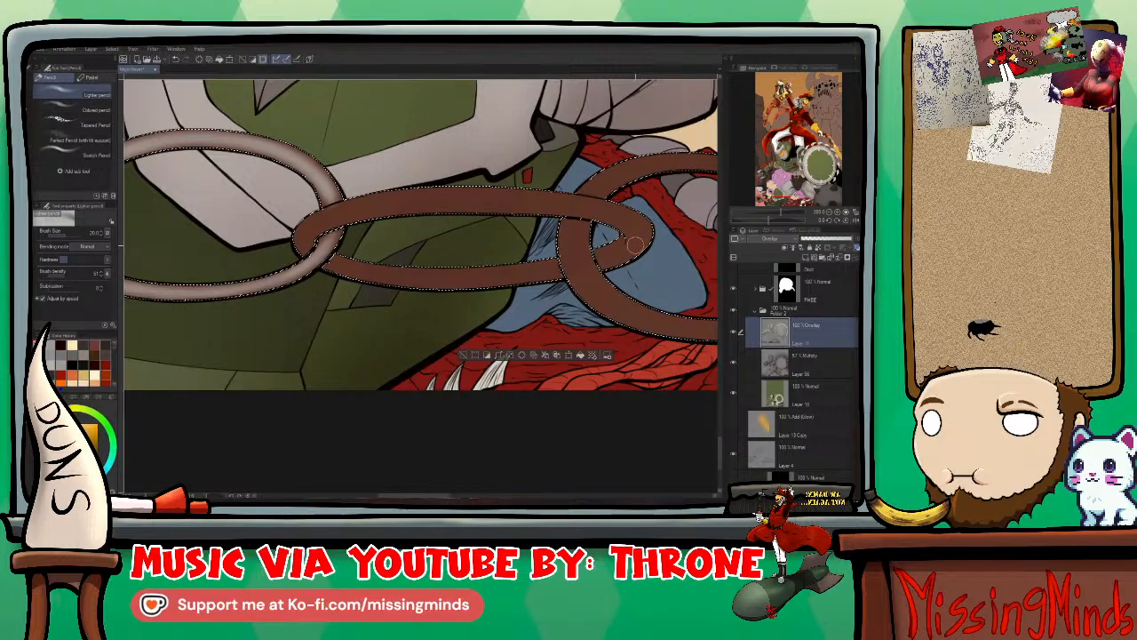
{"action": "key", "text": "]"}
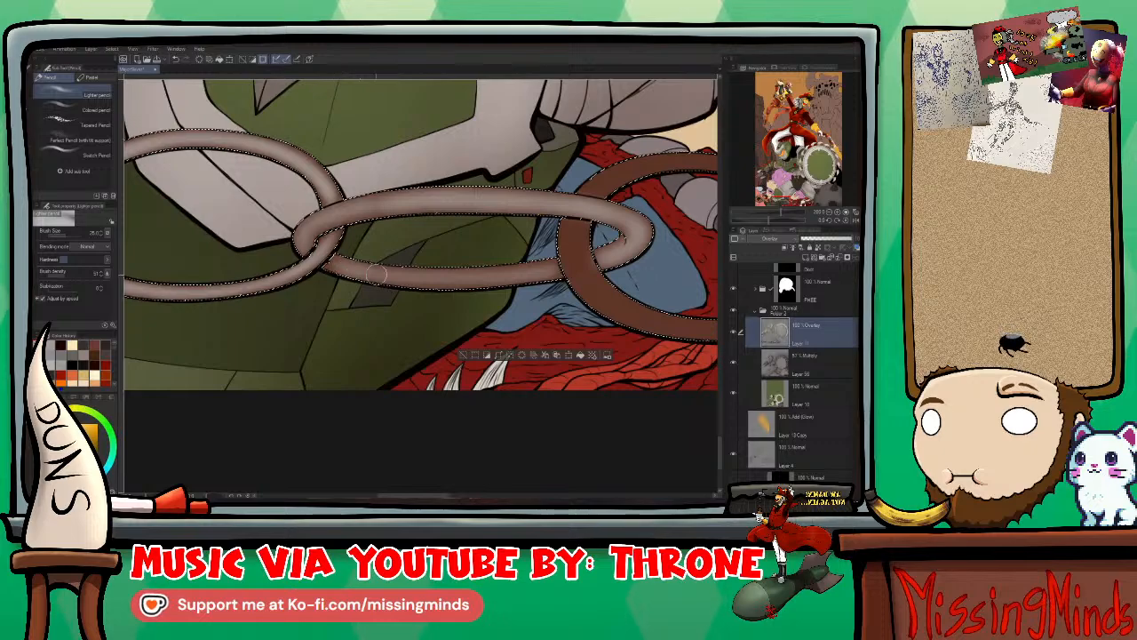
{"action": "left_click_drag", "start_coordinate": [576, 277], "coordinate": [615, 302]}
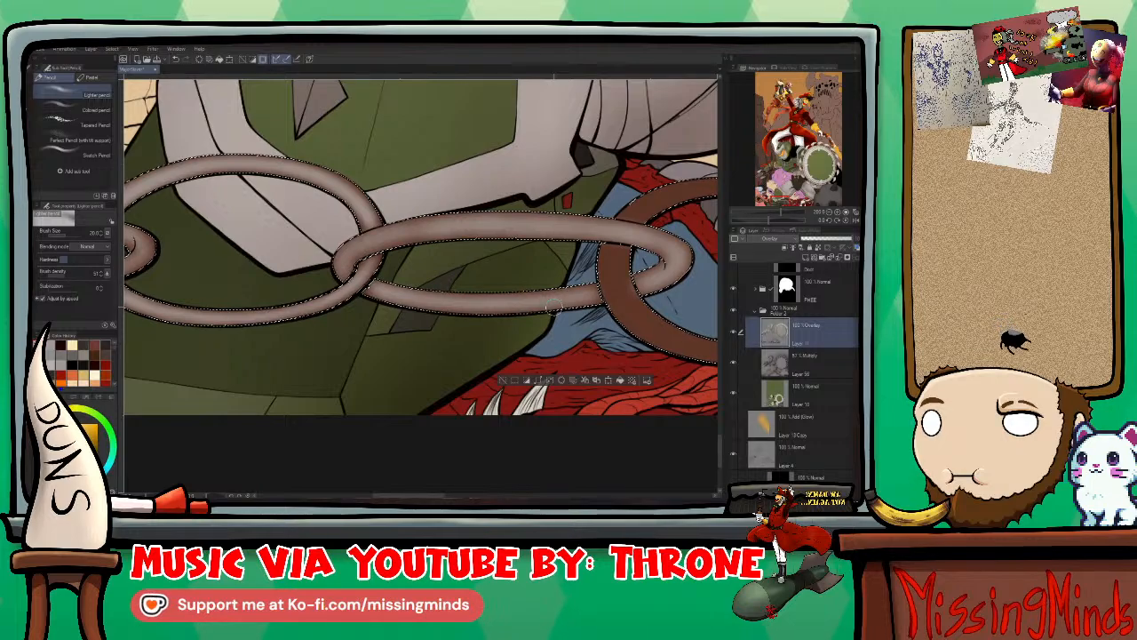
{"action": "left_click_drag", "start_coordinate": [672, 284], "coordinate": [621, 314]}
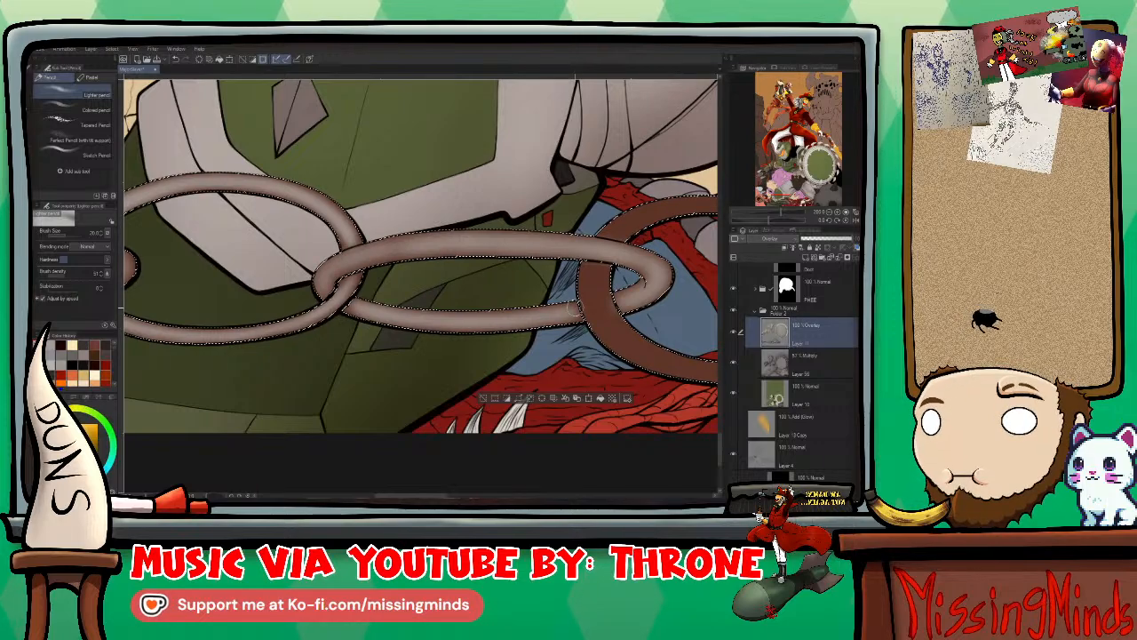
Step: Highlight the fifth chain link, around the grey cylinders and blue cloth, adjusting the brush size for broad and fine strokes
{"action": "left_click_drag", "start_coordinate": [686, 293], "coordinate": [423, 278]}
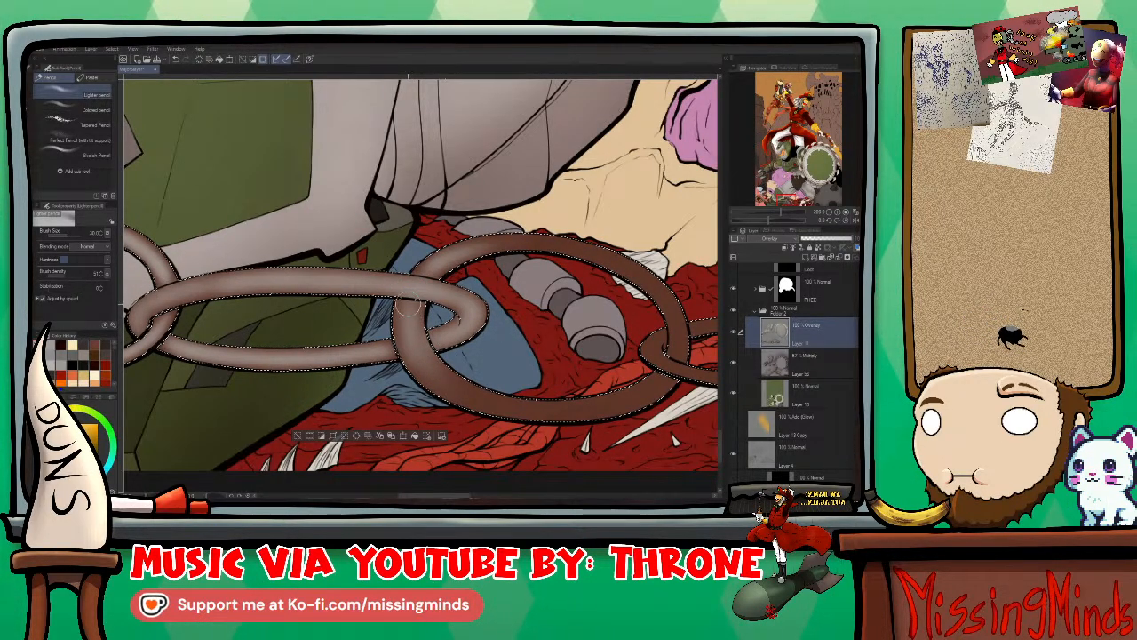
{"action": "mouse_move", "coordinate": [562, 352]}
{"action": "left_mouse_down"}
{"action": "mouse_move", "coordinate": [539, 338]}
{"action": "mouse_move", "coordinate": [423, 330]}
{"action": "left_mouse_up"}
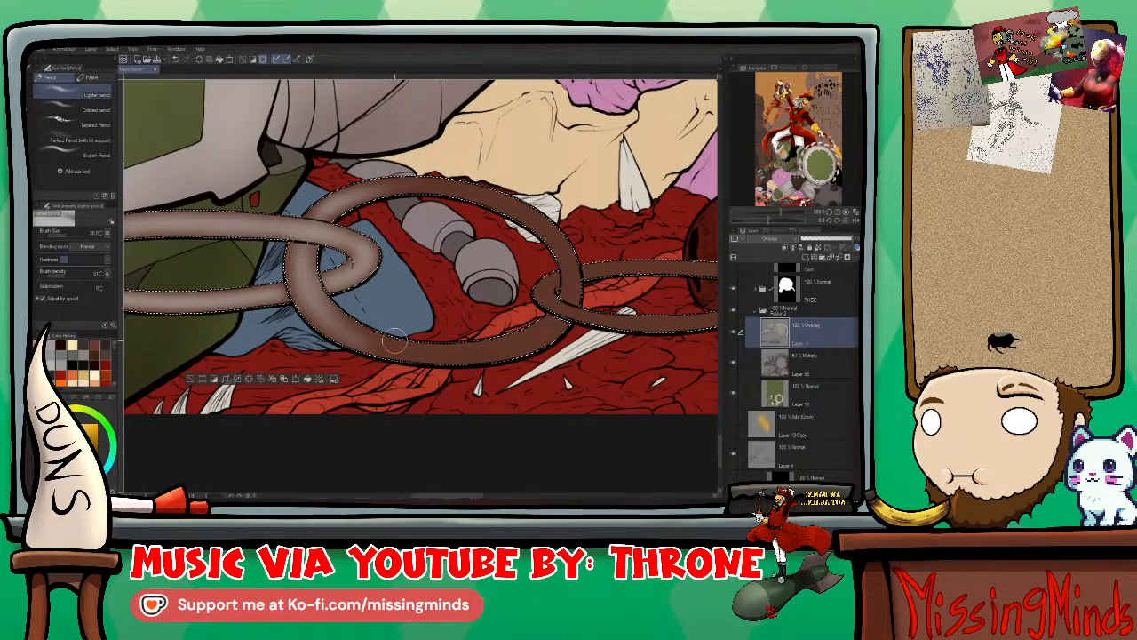
{"action": "left_click_drag", "start_coordinate": [477, 301], "coordinate": [433, 326]}
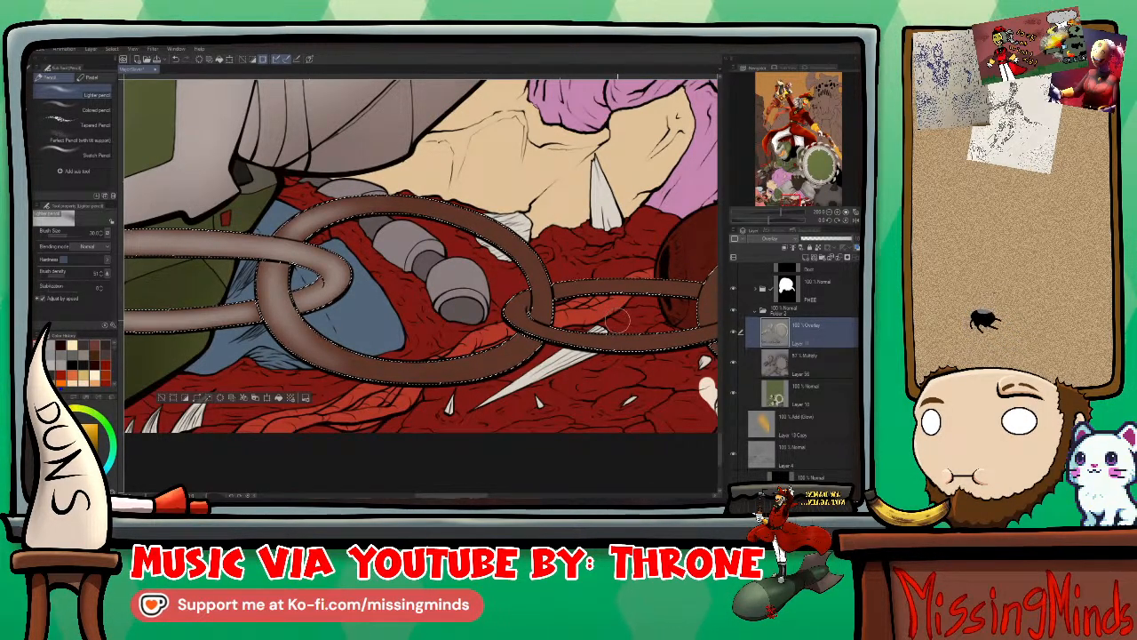
{"action": "left_click_drag", "start_coordinate": [621, 326], "coordinate": [499, 298]}
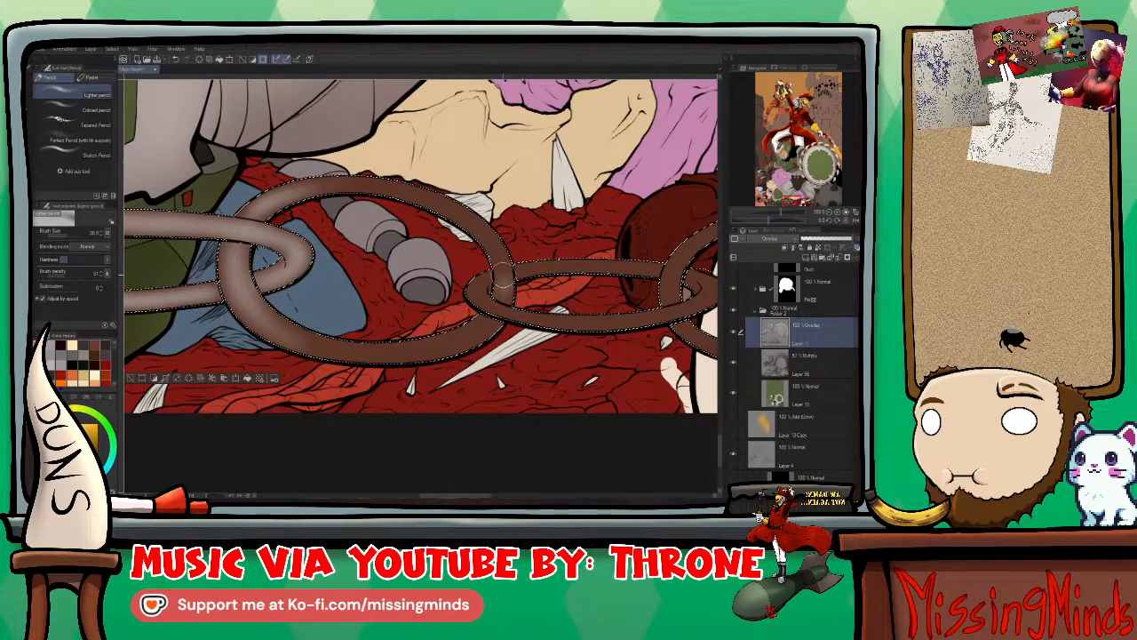
{"action": "key", "text": "bracketleft"}
{"action": "key", "text": "bracketleft"}
{"action": "key", "text": "bracketleft"}
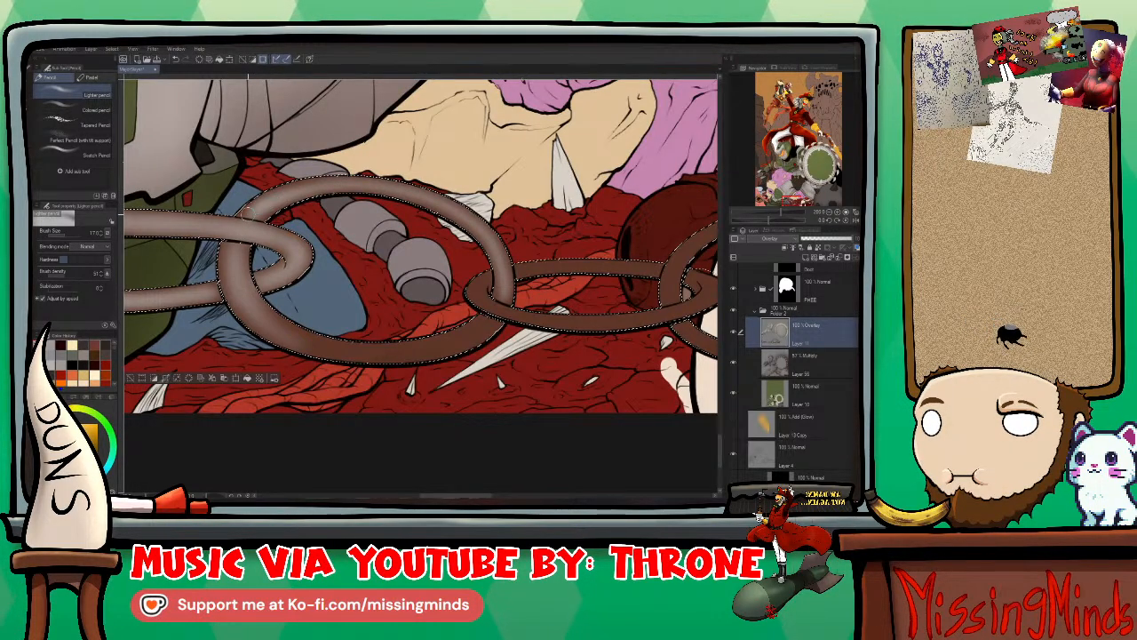
{"action": "key", "text": "bracketright"}
{"action": "key", "text": "bracketright"}
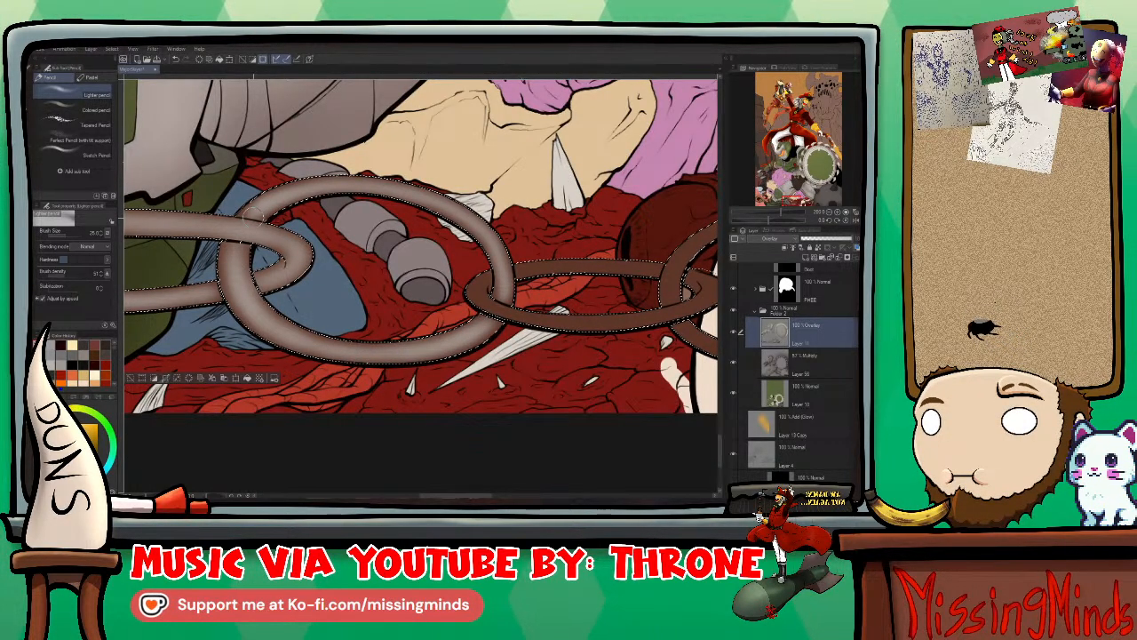
{"action": "key", "text": "bracketleft"}
{"action": "key", "text": "bracketleft"}
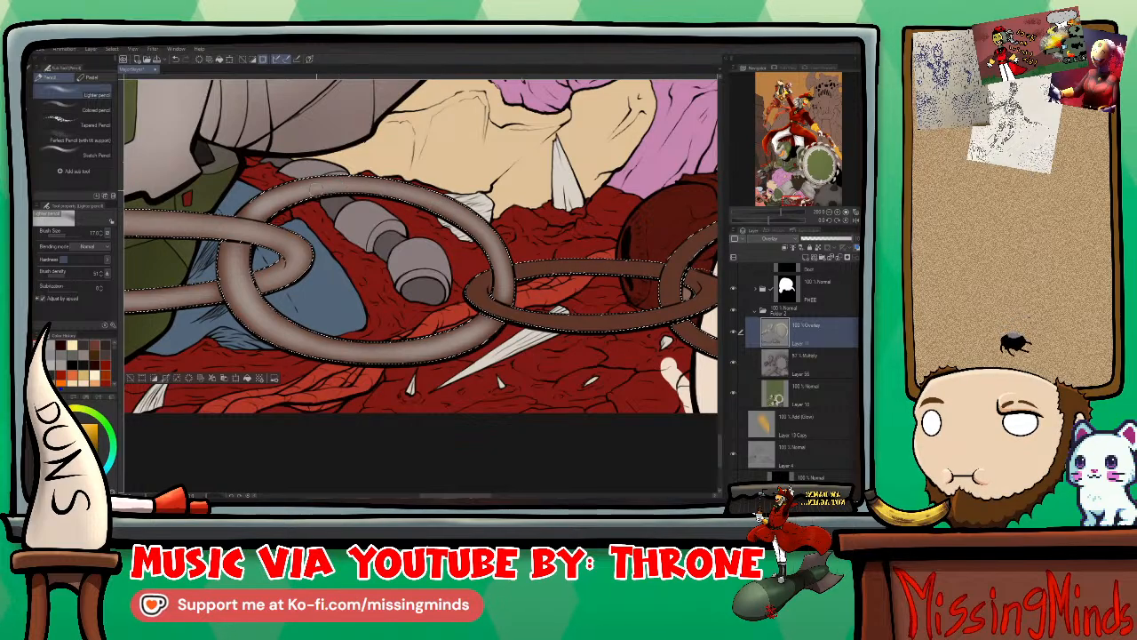
{"action": "key", "text": "bracketleft"}
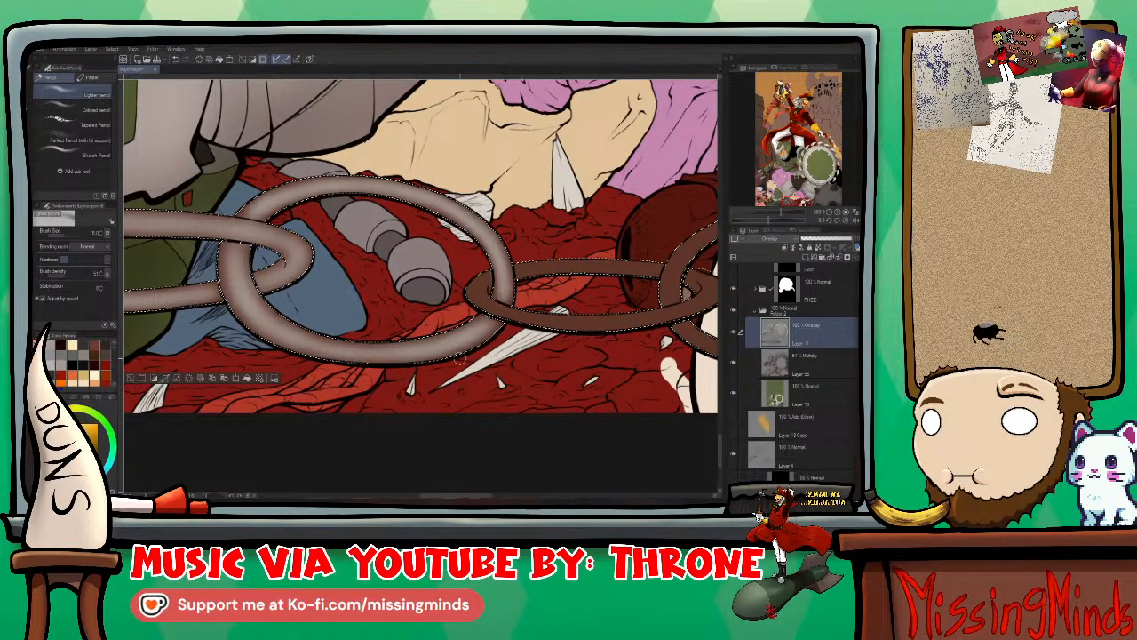
Step: Enlarge the brush and highlight the sixth chain link, between the grey cylinders and the skull, along its upper and lower bars
{"action": "left_click_drag", "start_coordinate": [500, 298], "coordinate": [364, 288]}
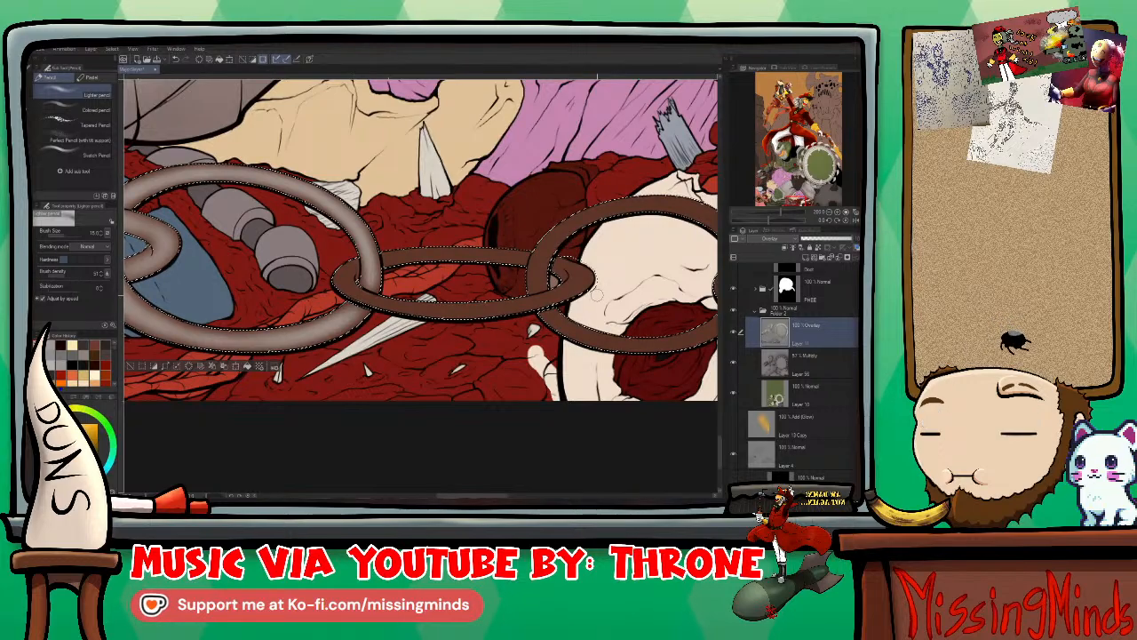
{"action": "key", "text": "bracketright"}
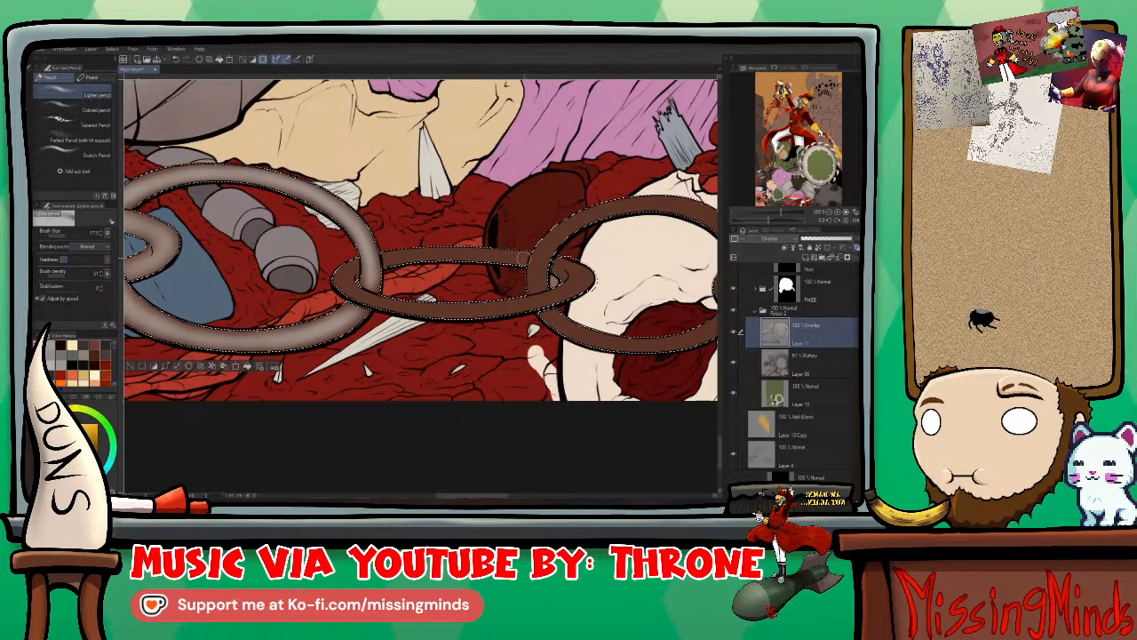
{"action": "left_click_drag", "start_coordinate": [482, 253], "coordinate": [377, 257]}
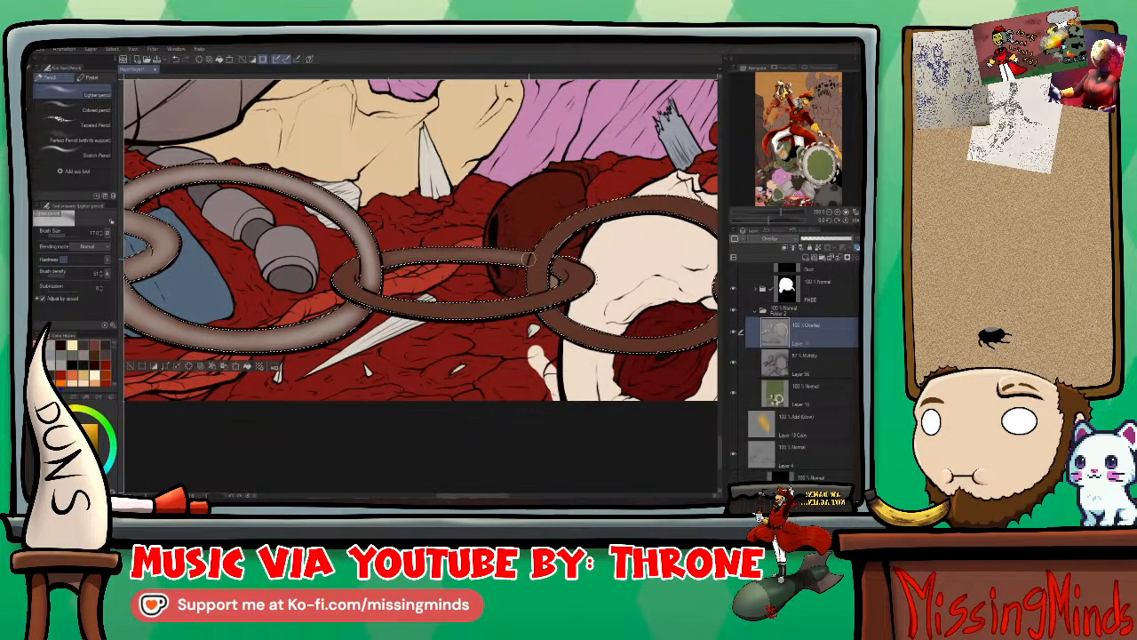
{"action": "left_click_drag", "start_coordinate": [532, 261], "coordinate": [399, 257]}
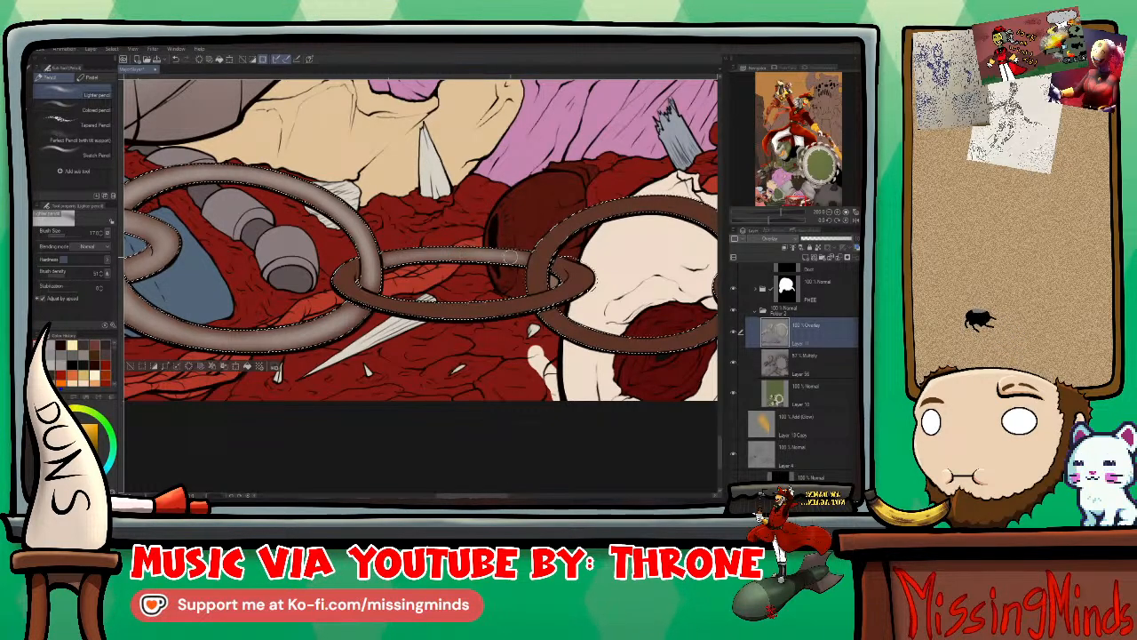
{"action": "key", "text": "bracketright"}
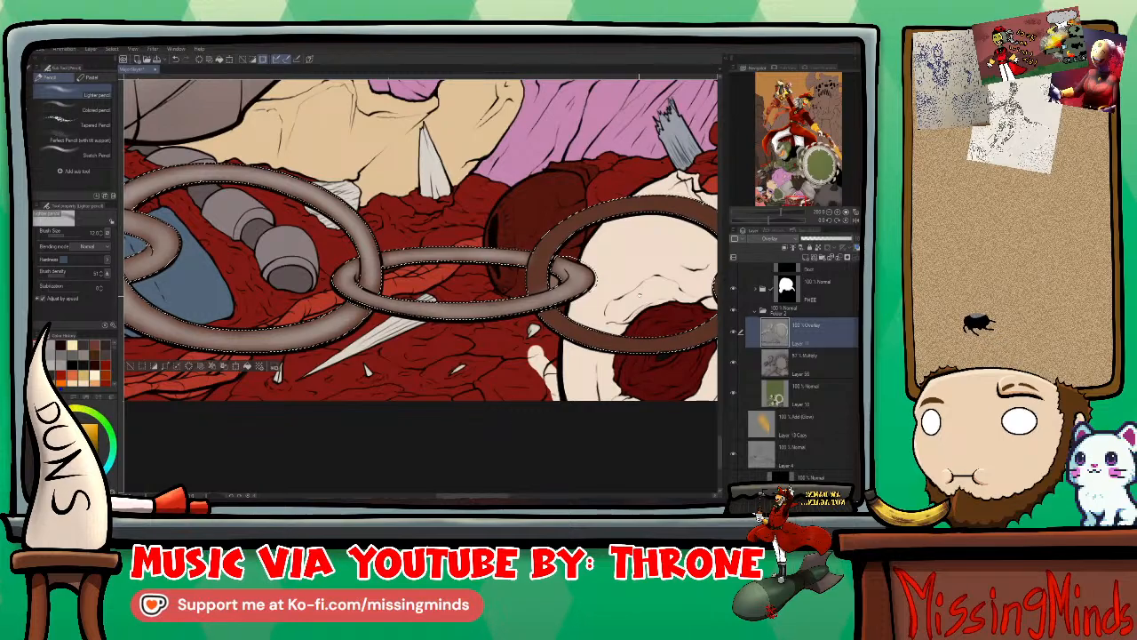
Step: Highlight the seventh chain link, which rings the skull's forehead, reducing the brush size for the finer strokes
{"action": "left_click_drag", "start_coordinate": [466, 291], "coordinate": [351, 256]}
{"action": "left_click_drag", "start_coordinate": [422, 222], "coordinate": [362, 254]}
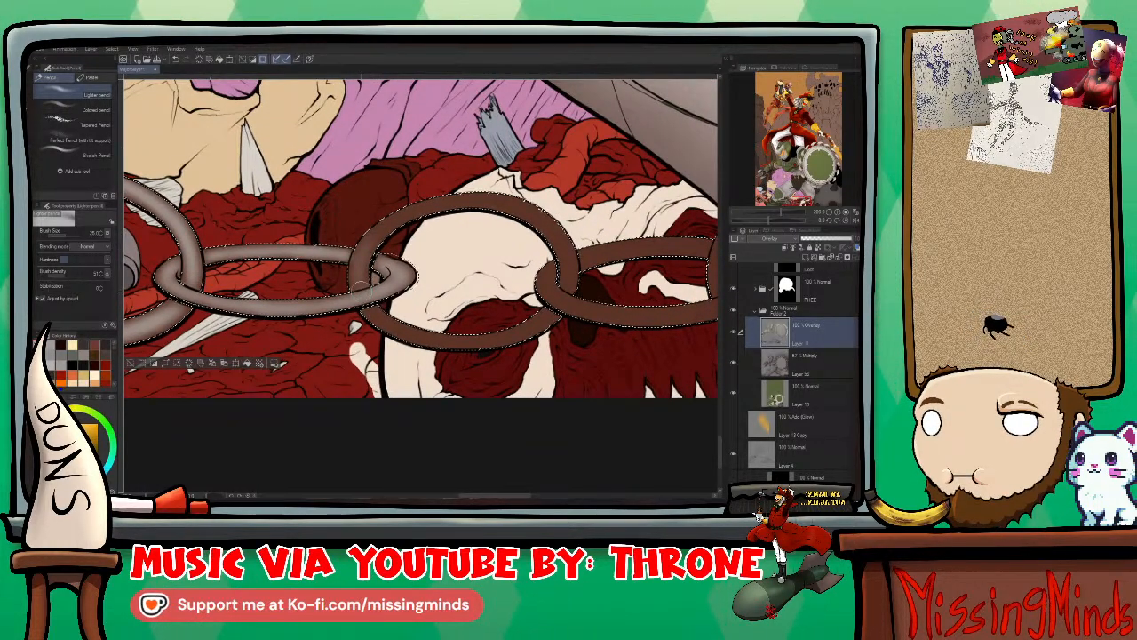
{"action": "key", "text": "bracketleft"}
{"action": "key", "text": "bracketleft"}
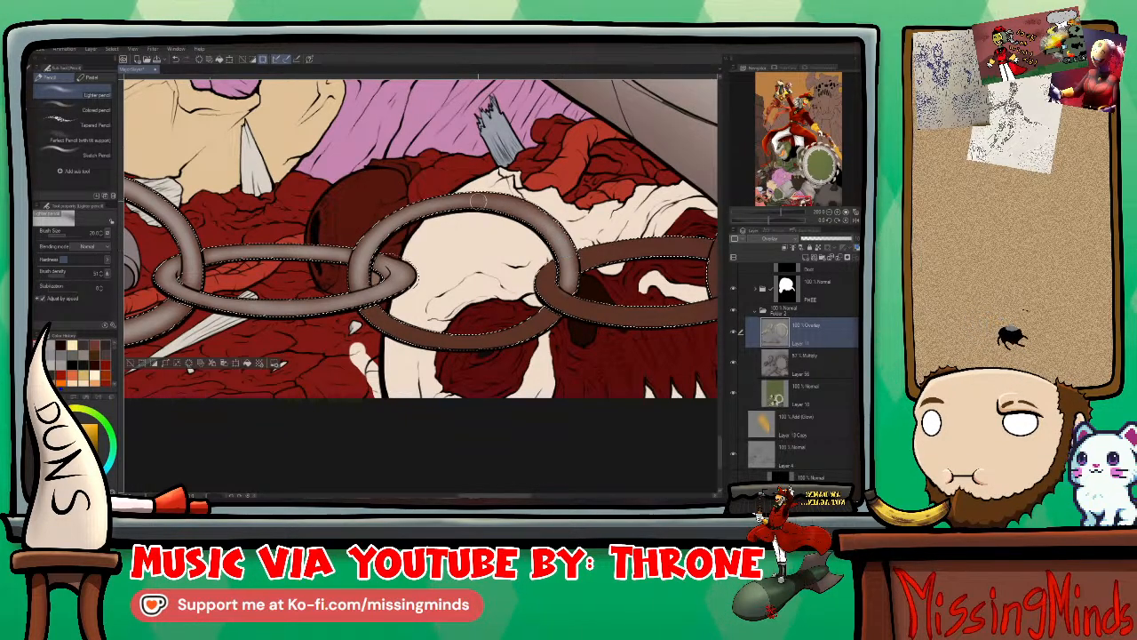
{"action": "key", "text": "bracketleft"}
{"action": "key", "text": "bracketleft"}
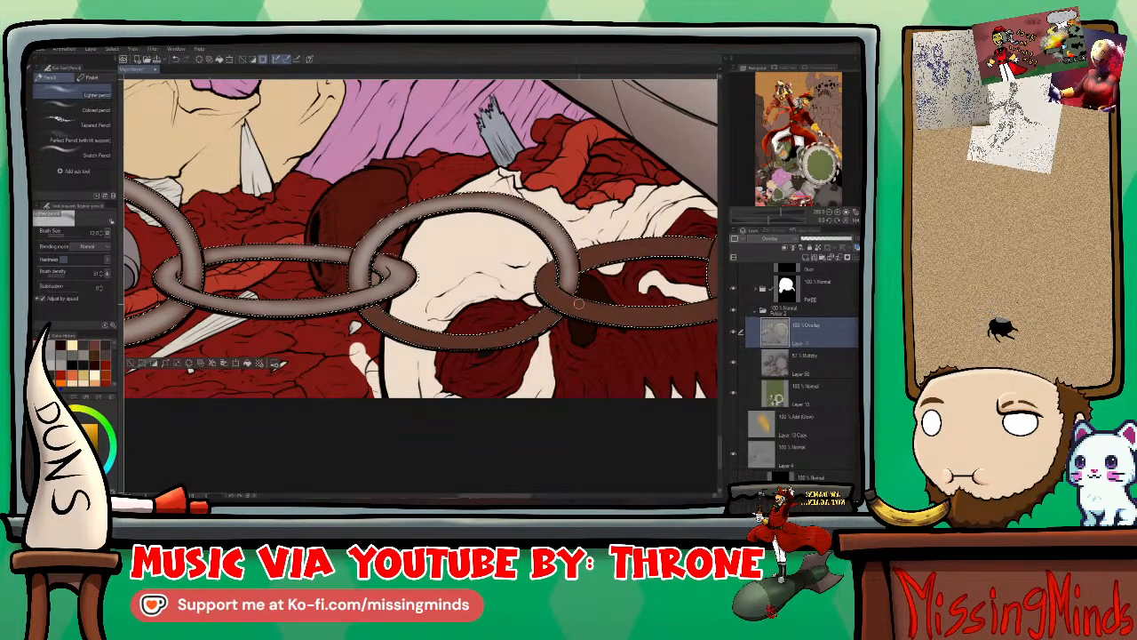
{"action": "left_click_drag", "start_coordinate": [577, 304], "coordinate": [622, 249]}
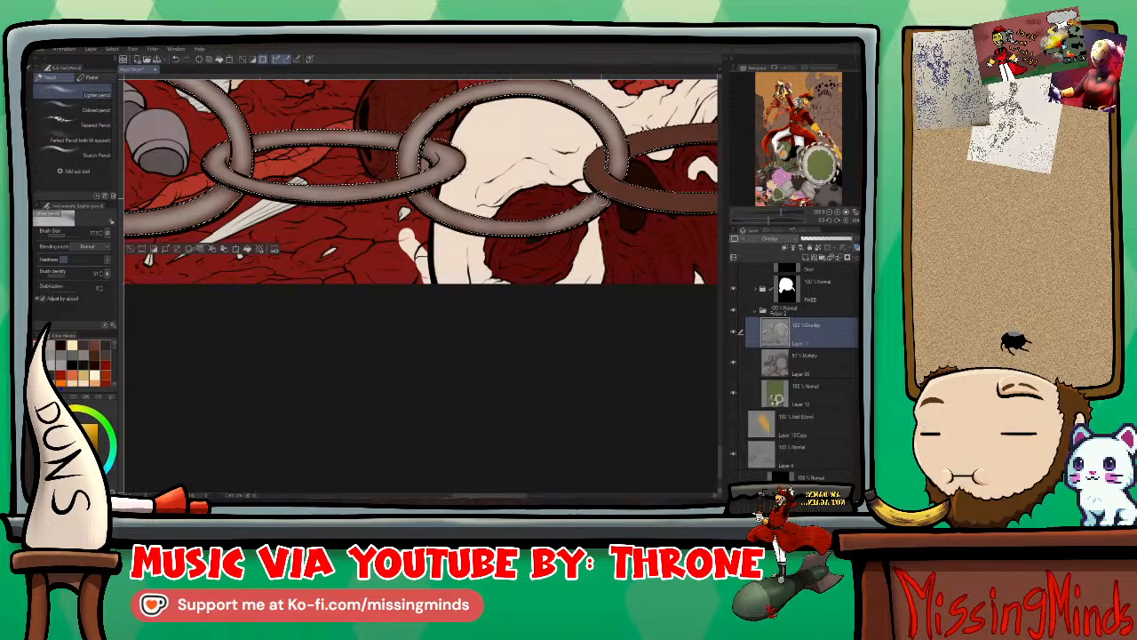
{"action": "key", "text": "bracketleft"}
{"action": "key", "text": "bracketleft"}
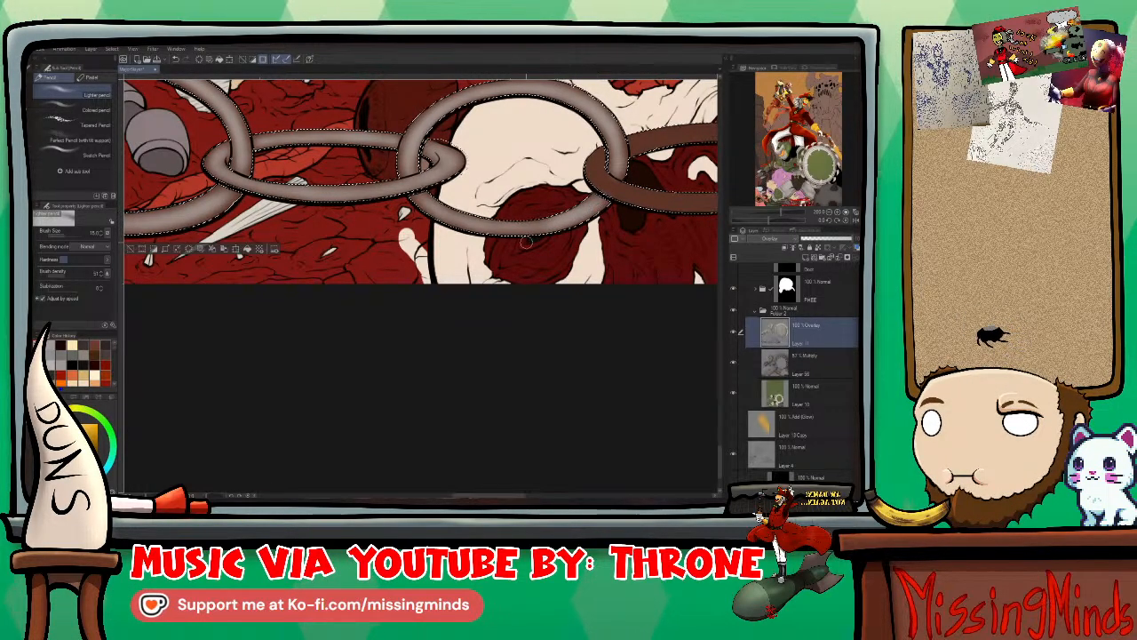
{"action": "scroll", "coordinate": [422, 196], "scroll_direction": "up", "scroll_amount": 2}
{"action": "key", "text": "bracketleft"}
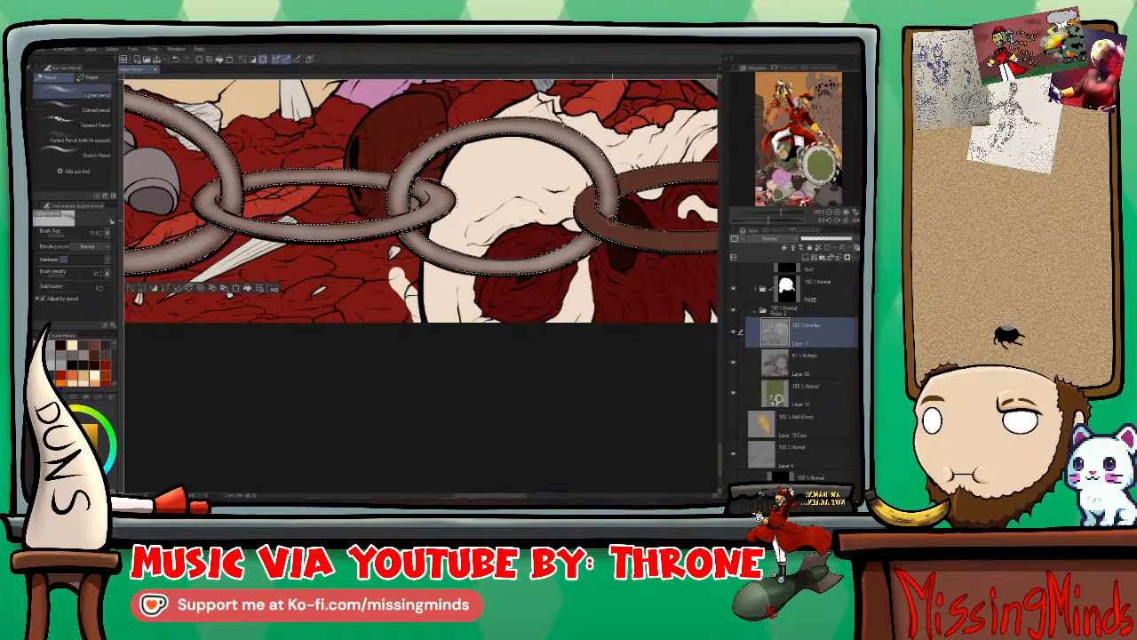
Step: Enlarge the brush and shade soft highlights along the eighth chain link, in front of the skull's nose and teeth
{"action": "scroll", "coordinate": [477, 255], "scroll_direction": "up", "scroll_amount": 2}
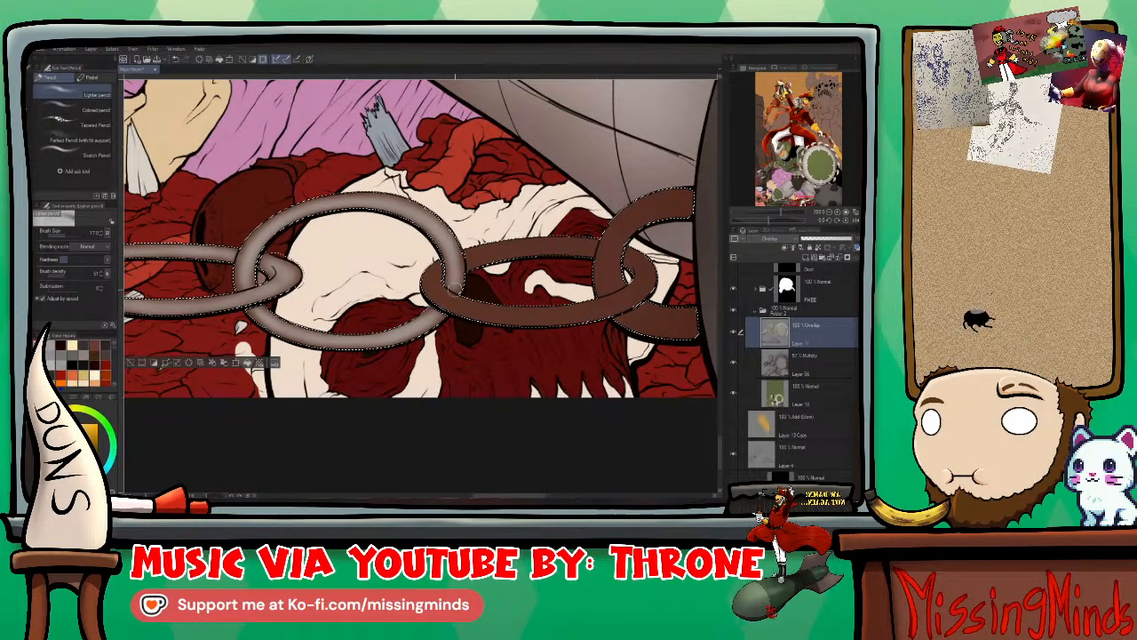
{"action": "left_click_drag", "start_coordinate": [477, 225], "coordinate": [402, 176]}
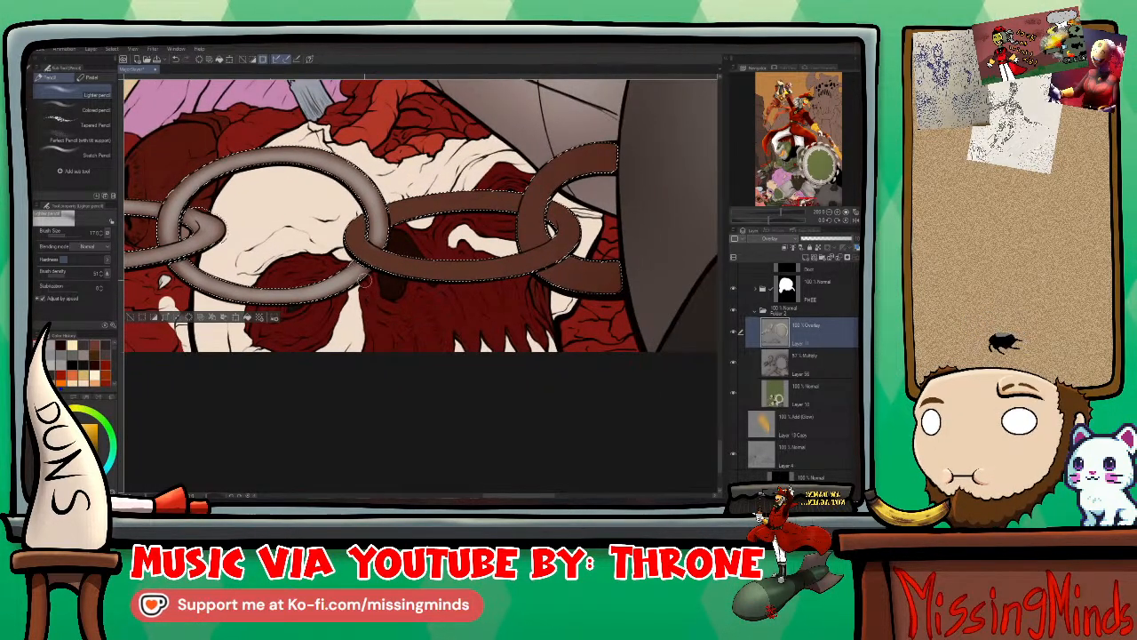
{"action": "key", "text": "bracketright"}
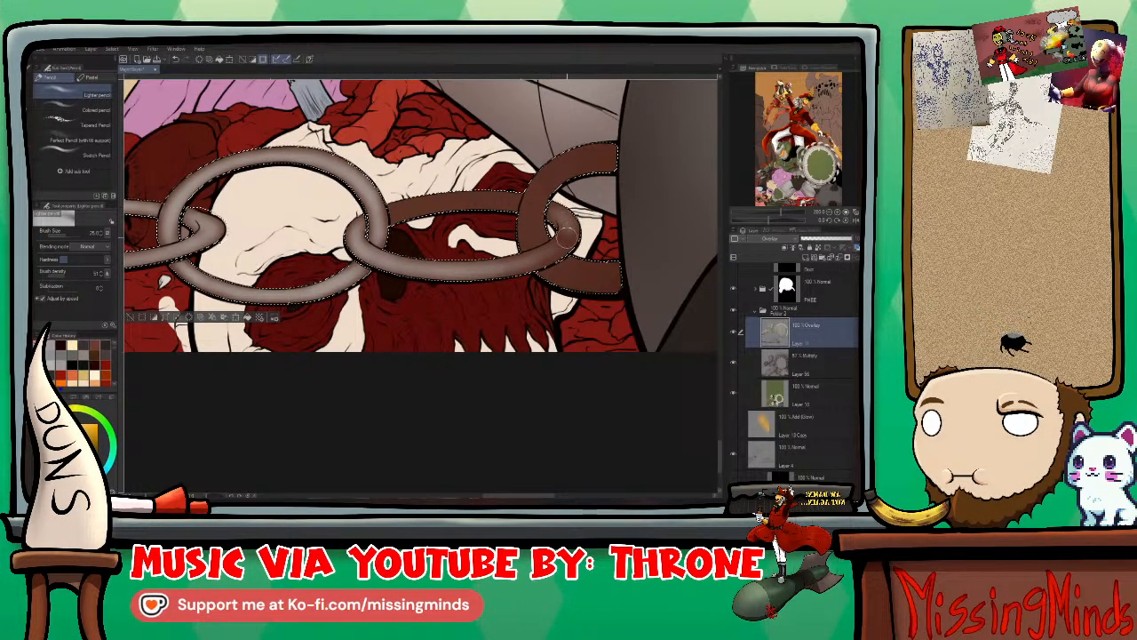
{"action": "left_click_drag", "start_coordinate": [563, 240], "coordinate": [524, 226]}
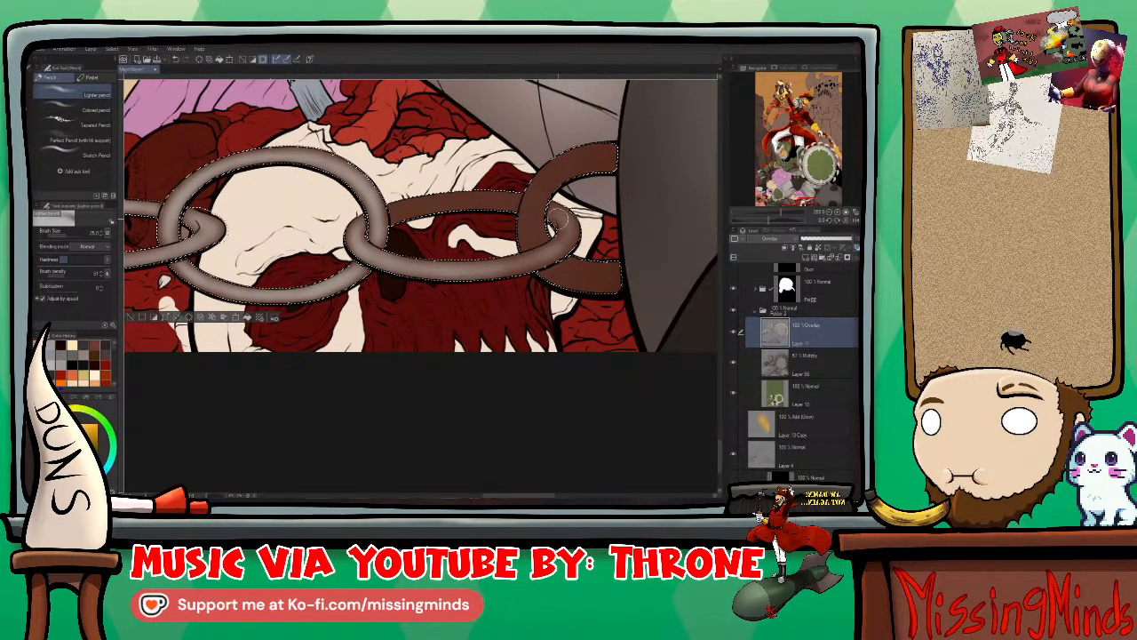
{"action": "mouse_move", "coordinate": [533, 232]}
{"action": "left_mouse_down"}
{"action": "mouse_move", "coordinate": [565, 220]}
{"action": "mouse_move", "coordinate": [532, 258]}
{"action": "left_mouse_up"}
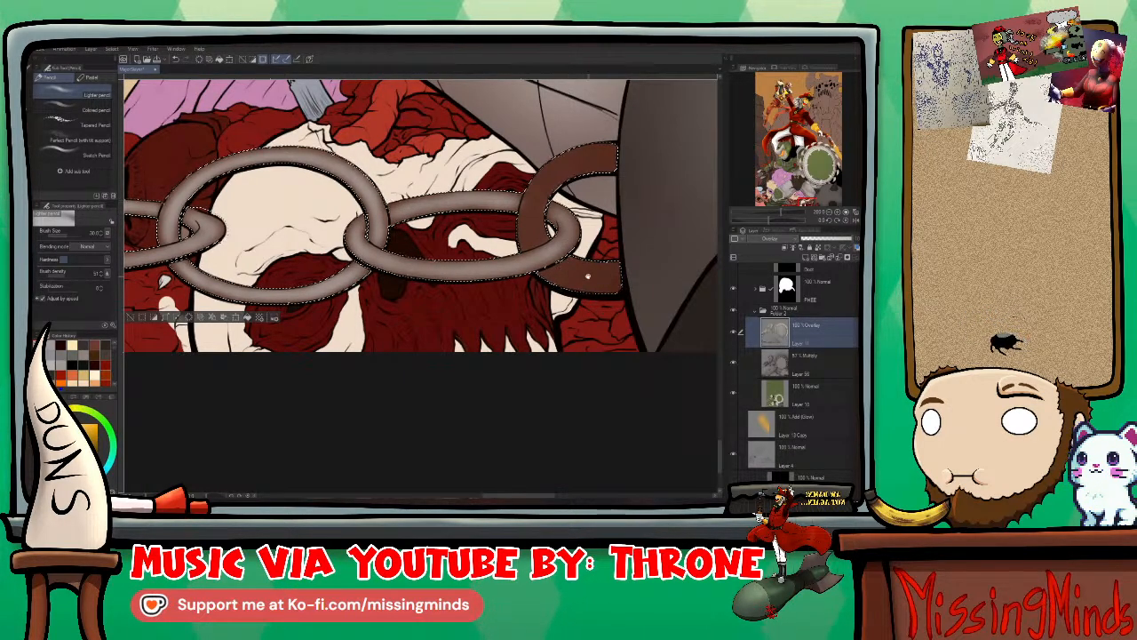
Step: Highlight the last, partly hidden chain link where it meets the dark spiked ball
{"action": "left_click_drag", "start_coordinate": [484, 202], "coordinate": [416, 299]}
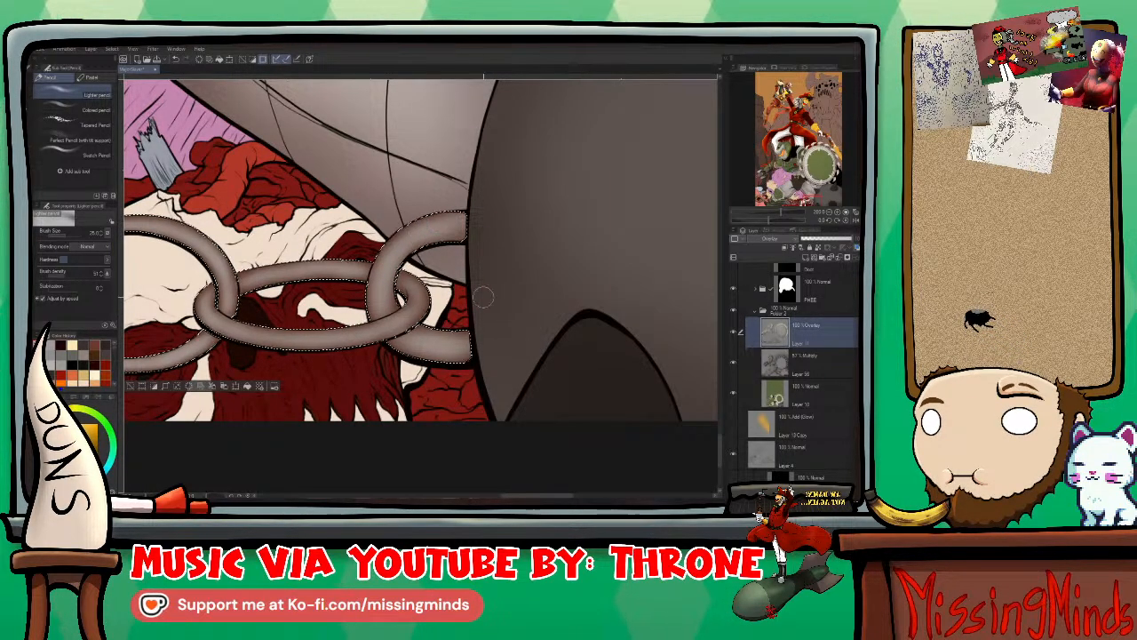
{"action": "scroll", "coordinate": [437, 223], "scroll_direction": "up", "scroll_amount": 2}
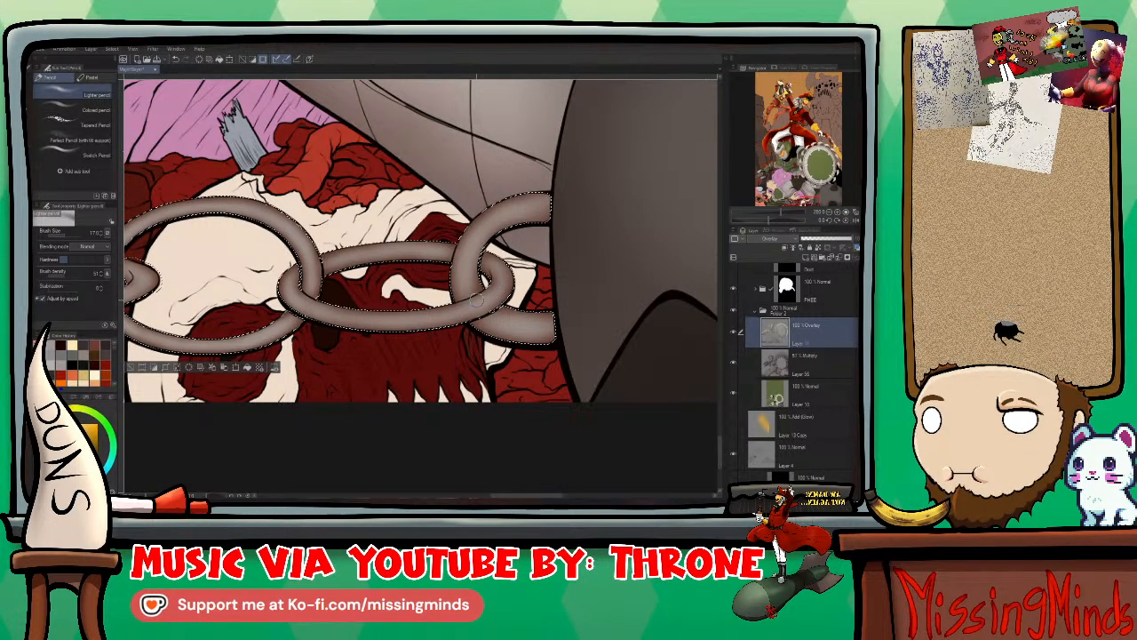
{"action": "scroll", "coordinate": [422, 240], "scroll_direction": "down", "scroll_amount": 4}
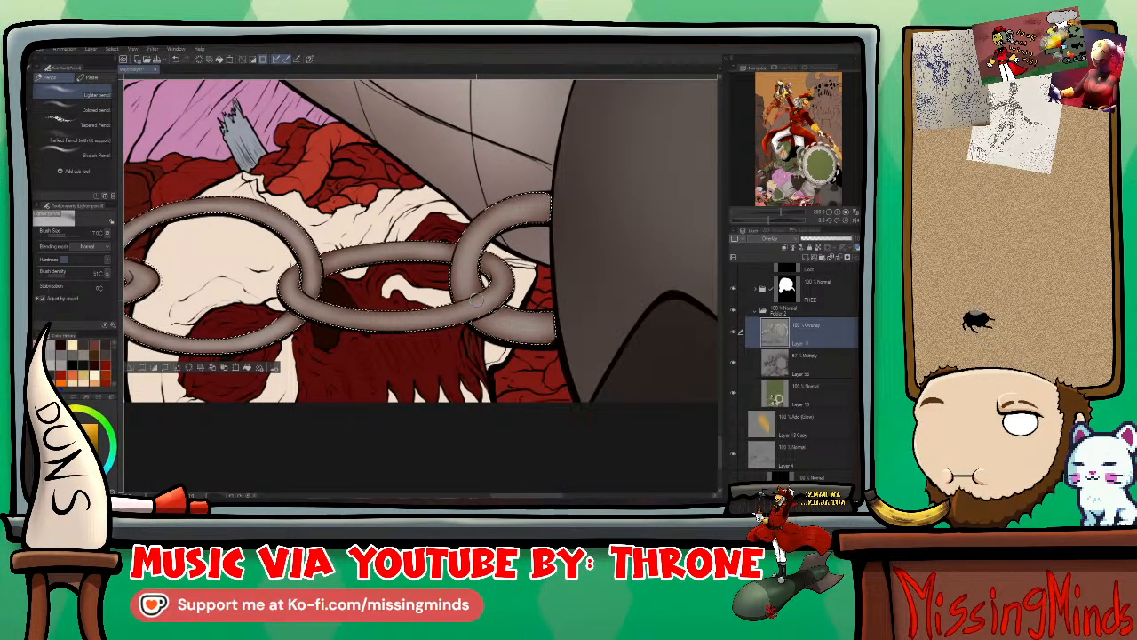
Step: Examine the shading along the whole foreground chain and the short chain at the bladed arm
{"action": "scroll", "coordinate": [422, 222], "scroll_direction": "up", "scroll_amount": 3}
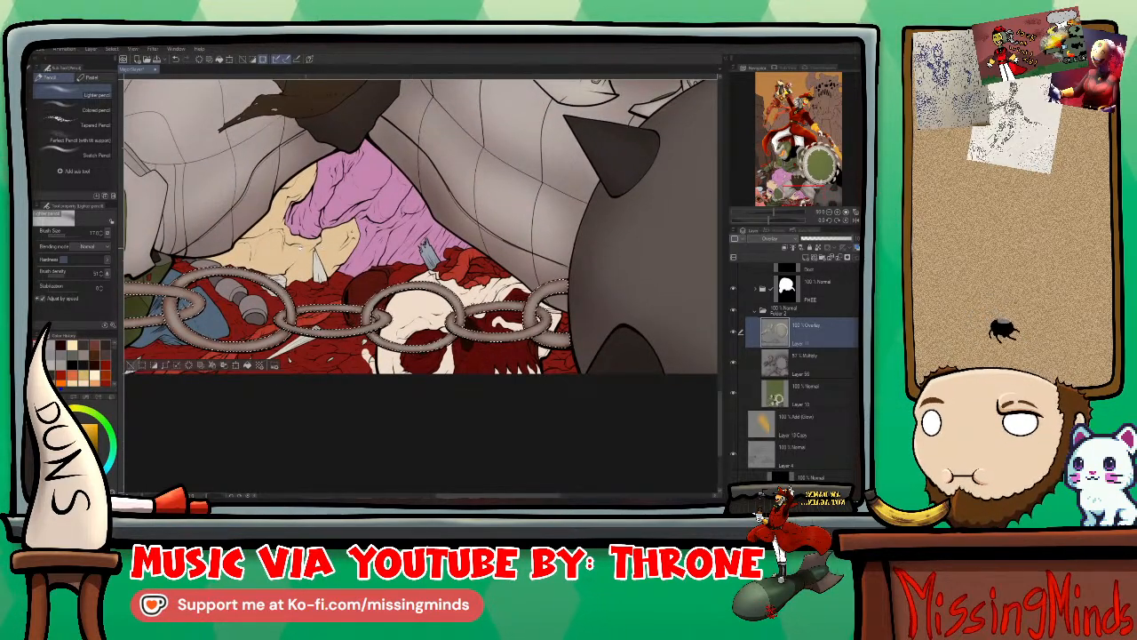
{"action": "scroll", "coordinate": [422, 222], "scroll_direction": "up", "scroll_amount": 3}
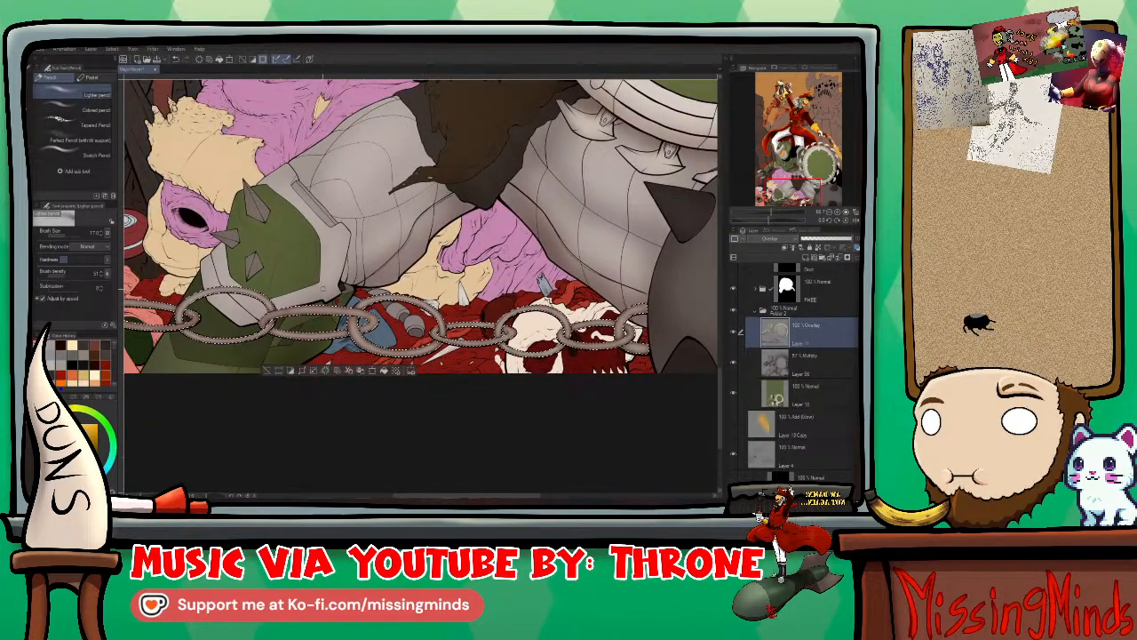
{"action": "scroll", "coordinate": [422, 226], "scroll_direction": "up", "scroll_amount": 3}
{"action": "scroll", "coordinate": [422, 226], "scroll_direction": "up", "scroll_amount": 2}
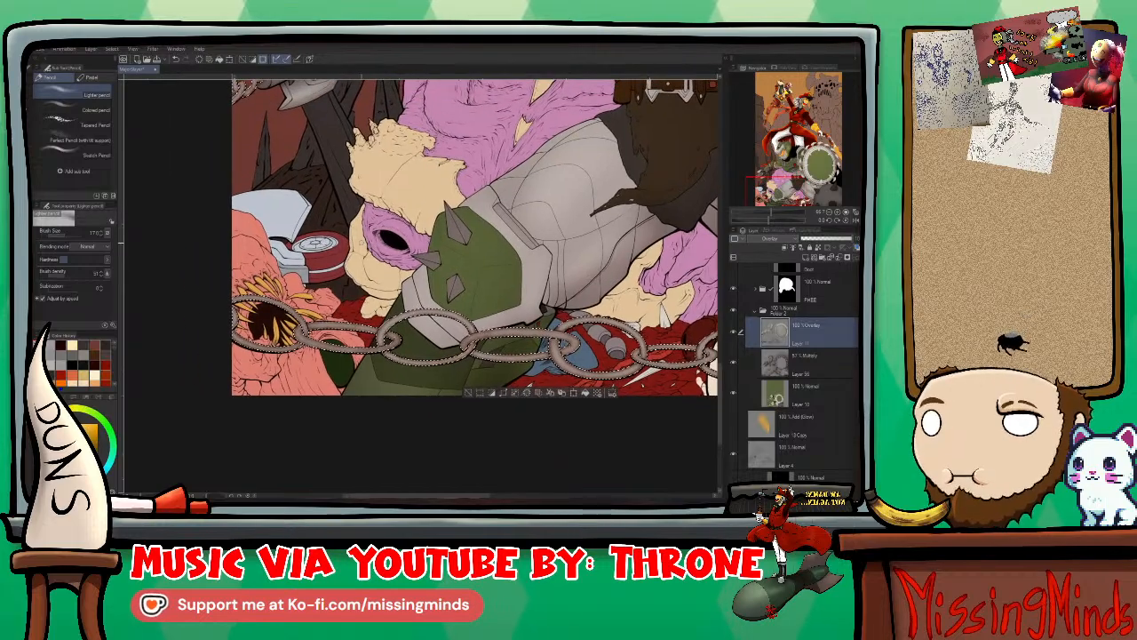
{"action": "scroll", "coordinate": [403, 314], "scroll_direction": "up", "scroll_amount": 2}
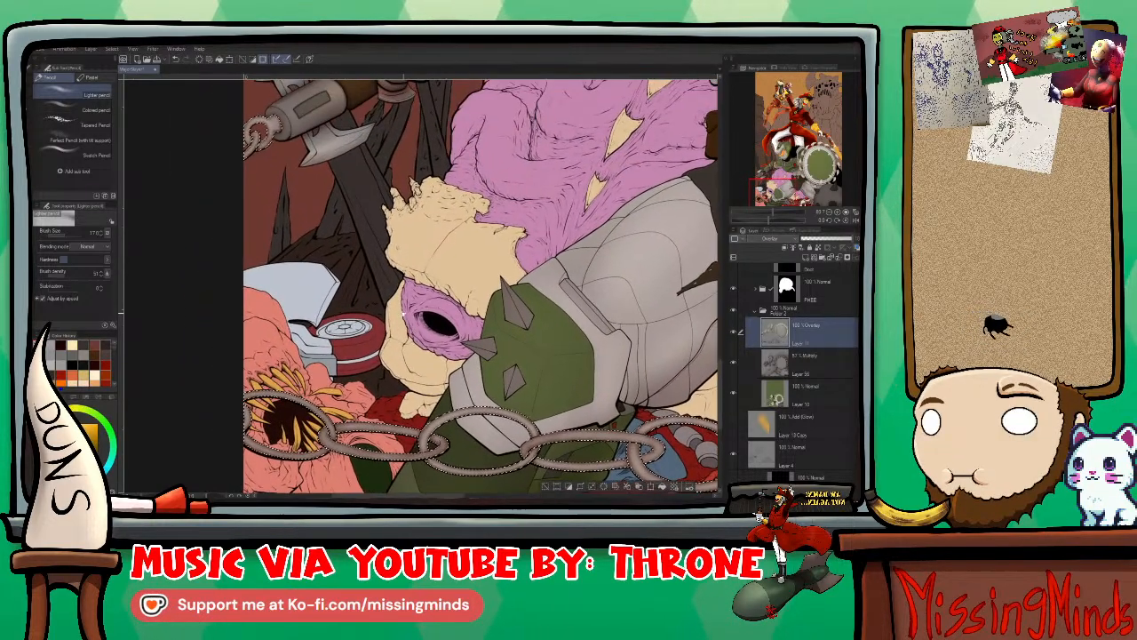
{"action": "scroll", "coordinate": [403, 313], "scroll_direction": "up", "scroll_amount": 3}
{"action": "scroll", "coordinate": [441, 328], "scroll_direction": "up", "scroll_amount": 1}
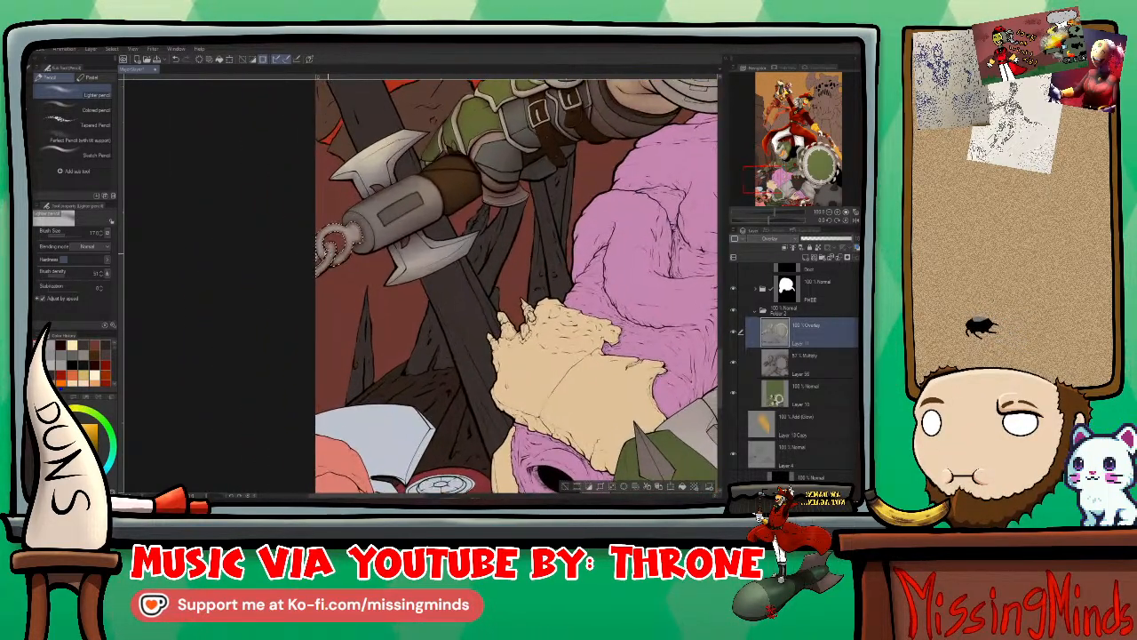
{"action": "scroll", "coordinate": [441, 328], "scroll_direction": "down", "scroll_amount": 2}
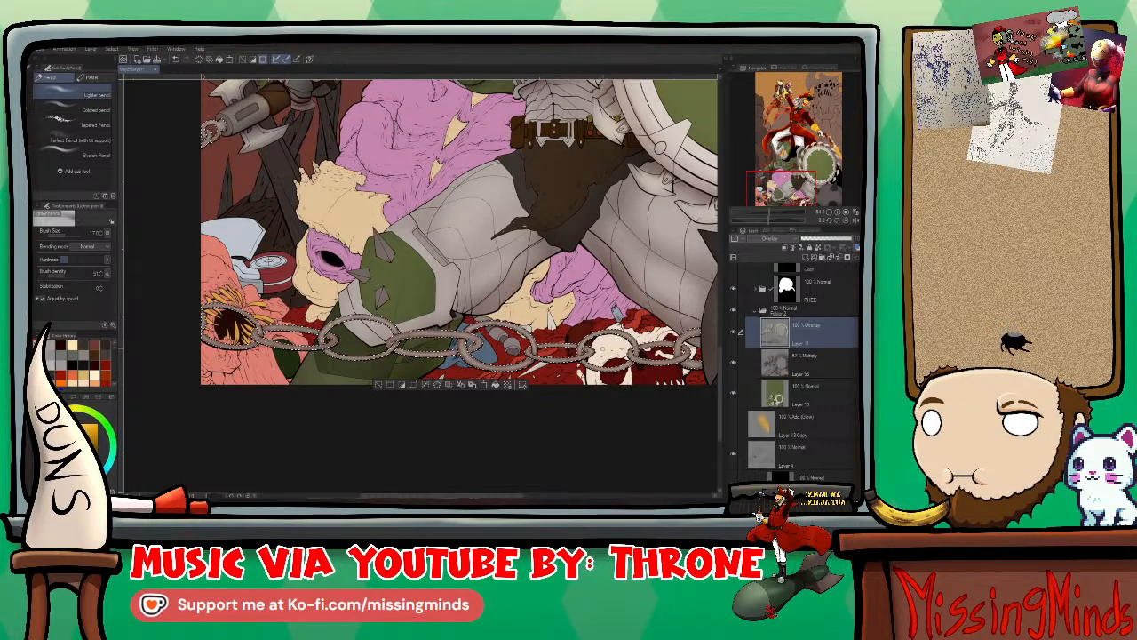
Step: Duplicate the selected chain area of the Overlay layer onto a new Multiply layer at about 63% opacity
{"action": "key", "text": "ctrl+c"}
{"action": "key", "text": "ctrl+v"}
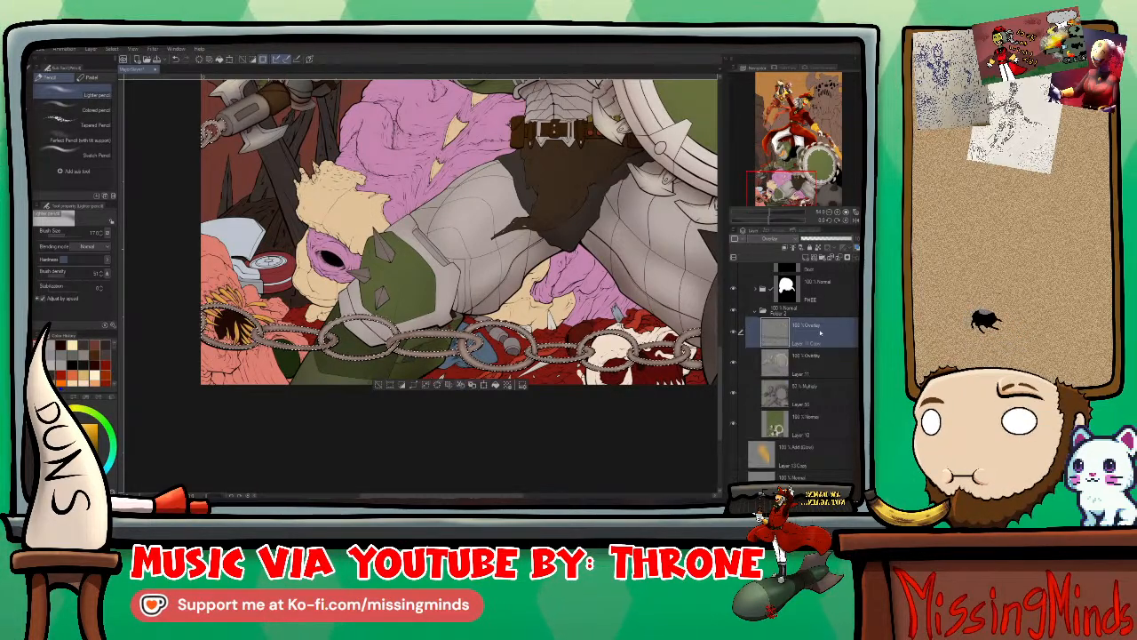
{"action": "left_click", "coordinate": [786, 244]}
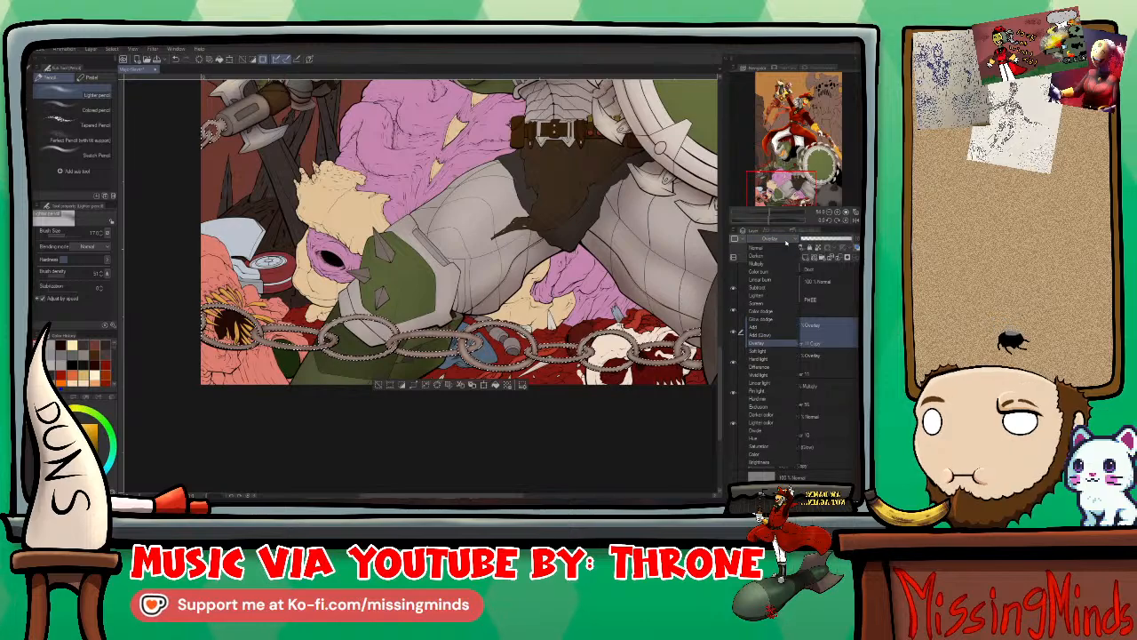
{"action": "left_click", "coordinate": [785, 242]}
{"action": "left_click", "coordinate": [784, 242]}
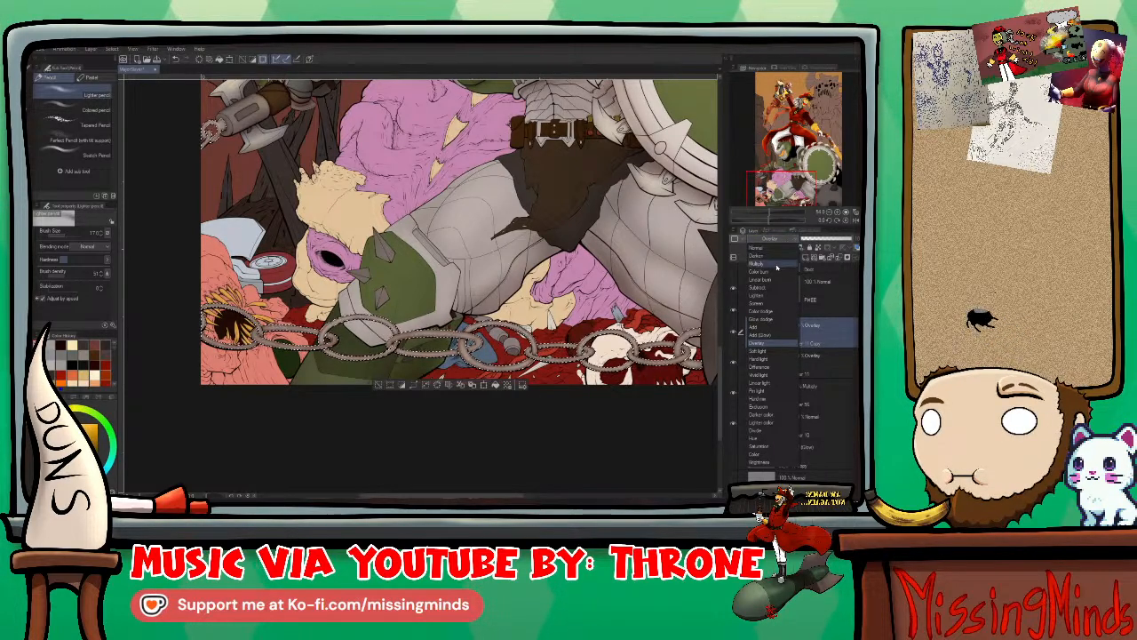
{"action": "left_click", "coordinate": [776, 266]}
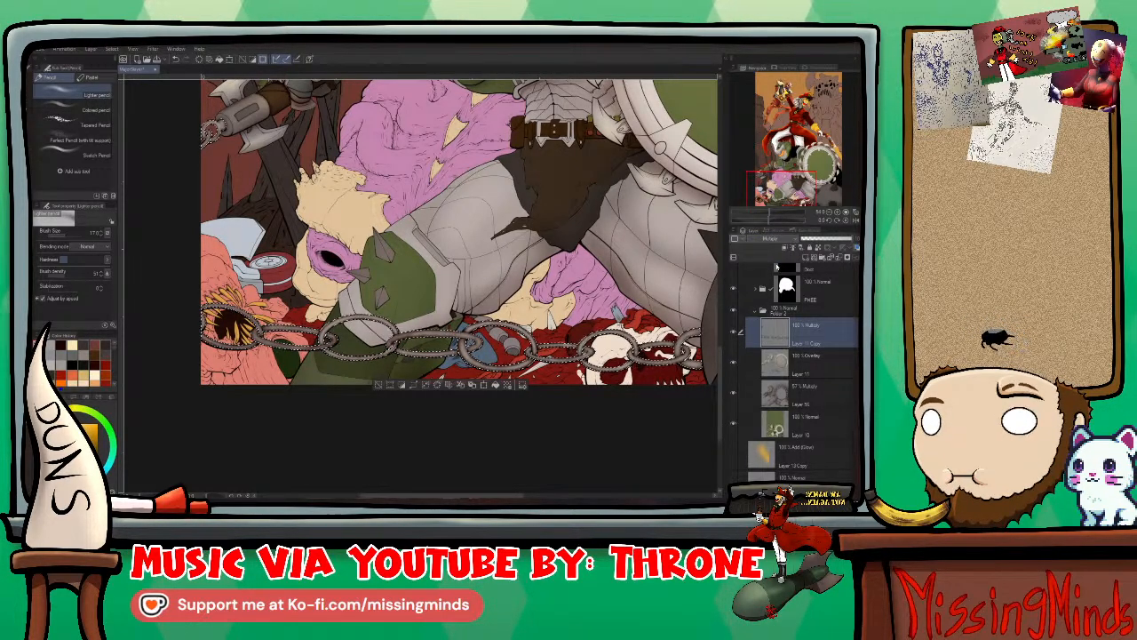
{"action": "left_click", "coordinate": [834, 240]}
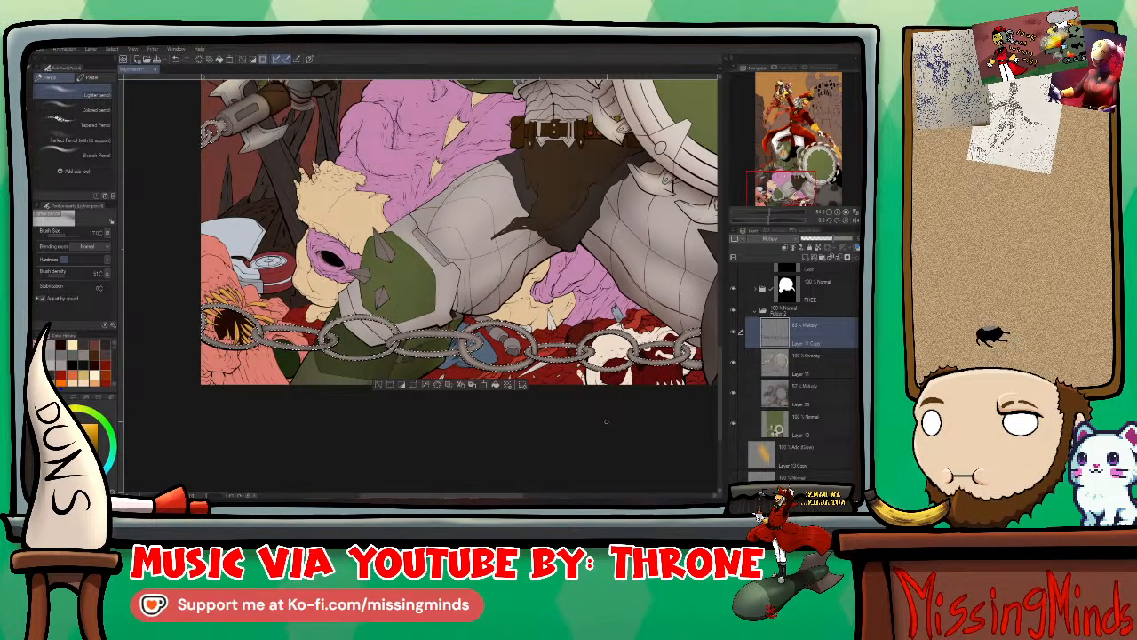
Step: Make the Overlay layer below the Multiply copy active and clear the selection around the chain
{"action": "left_click_drag", "start_coordinate": [606, 421], "coordinate": [531, 413]}
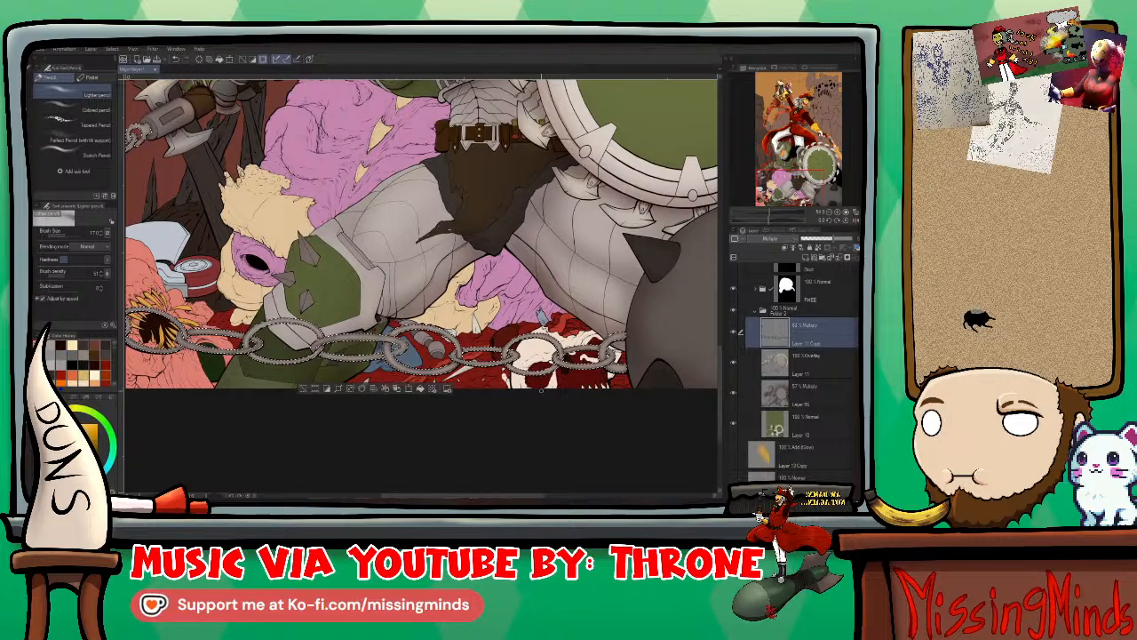
{"action": "left_click_drag", "start_coordinate": [593, 396], "coordinate": [539, 390]}
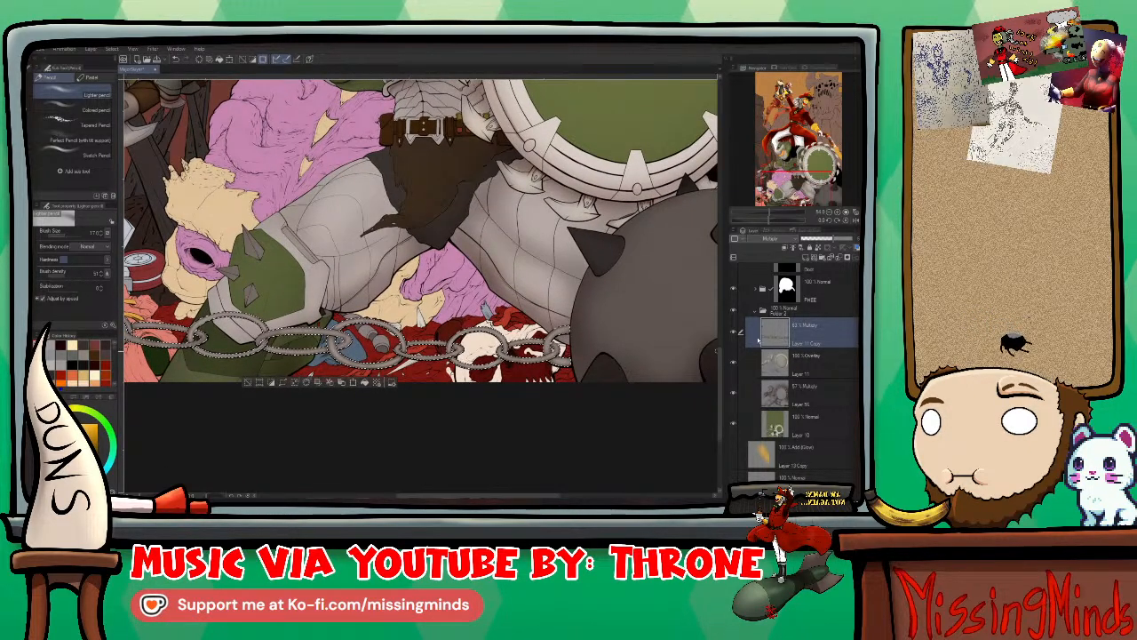
{"action": "left_click", "coordinate": [813, 374]}
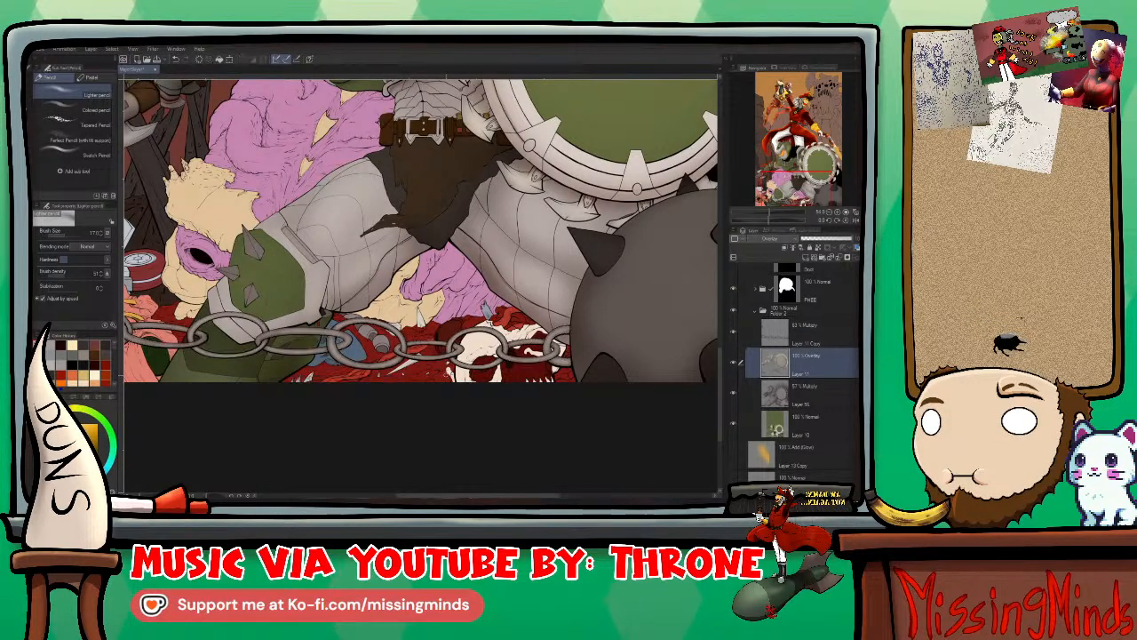
{"action": "scroll", "coordinate": [419, 228], "scroll_direction": "down", "scroll_amount": 1}
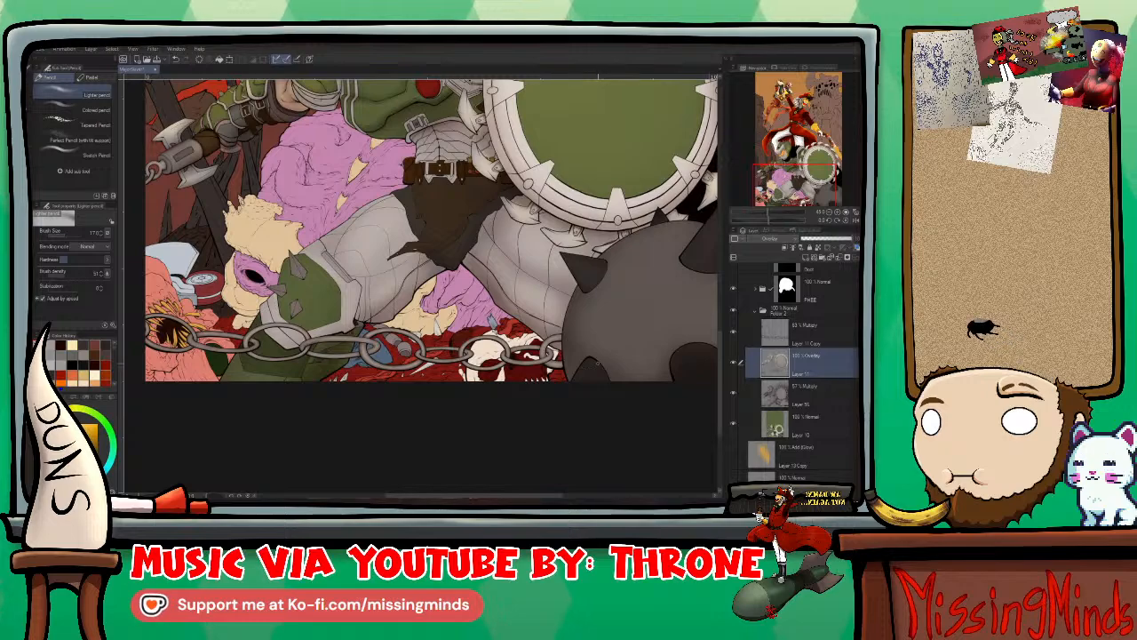
{"action": "left_click_drag", "start_coordinate": [640, 342], "coordinate": [546, 338]}
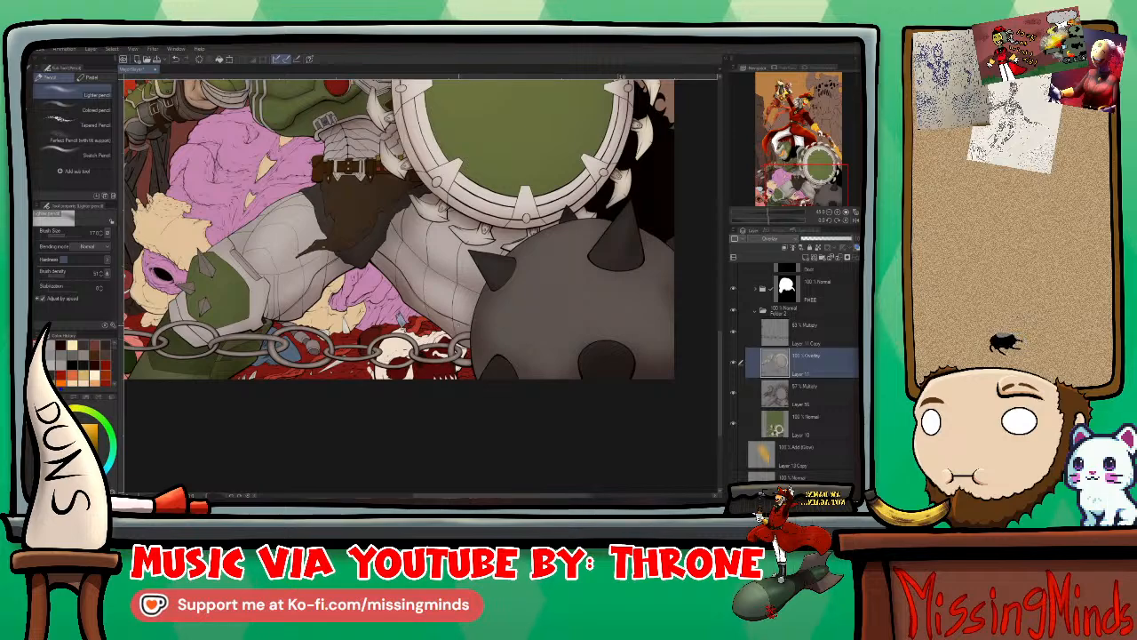
Step: Select the dark spiked ball's round surface from the flat colour layer and make the Overlay layer active
{"action": "scroll", "coordinate": [422, 229], "scroll_direction": "up", "scroll_amount": 2}
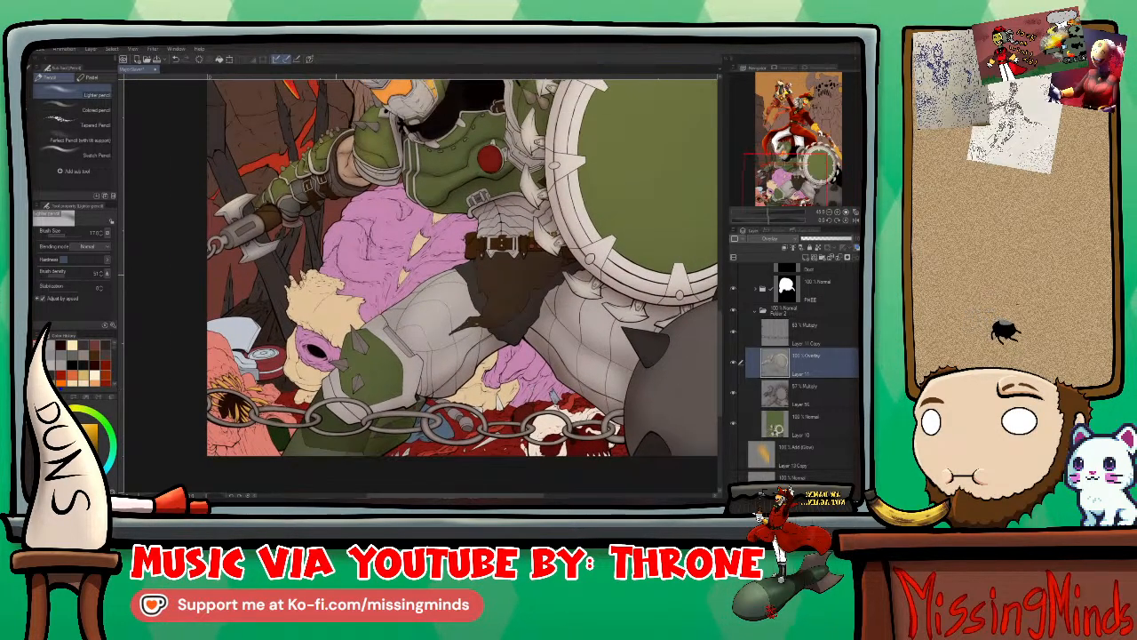
{"action": "scroll", "coordinate": [462, 267], "scroll_direction": "up", "scroll_amount": 2}
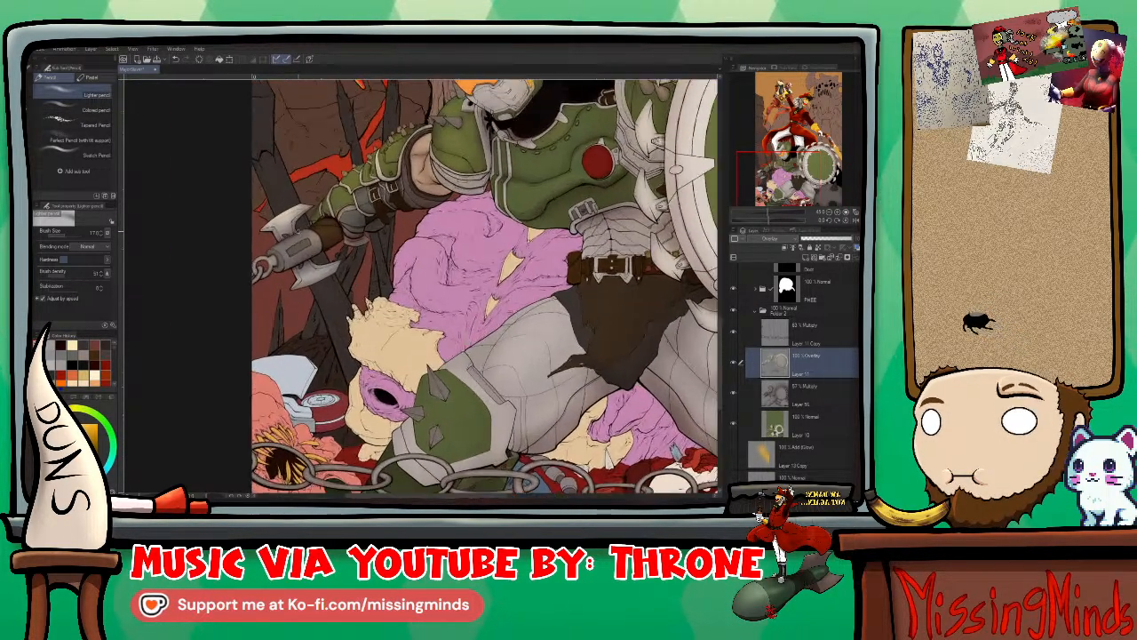
{"action": "scroll", "coordinate": [293, 222], "scroll_direction": "up", "scroll_amount": 2}
{"action": "scroll", "coordinate": [466, 284], "scroll_direction": "down", "scroll_amount": 5}
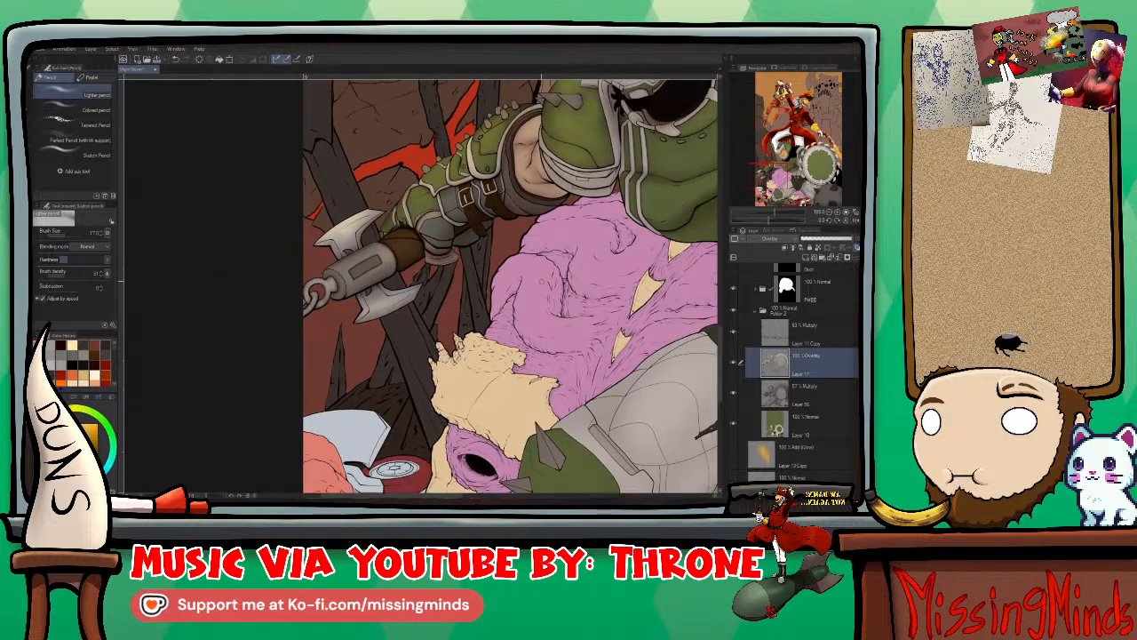
{"action": "left_click_drag", "start_coordinate": [500, 345], "coordinate": [414, 295]}
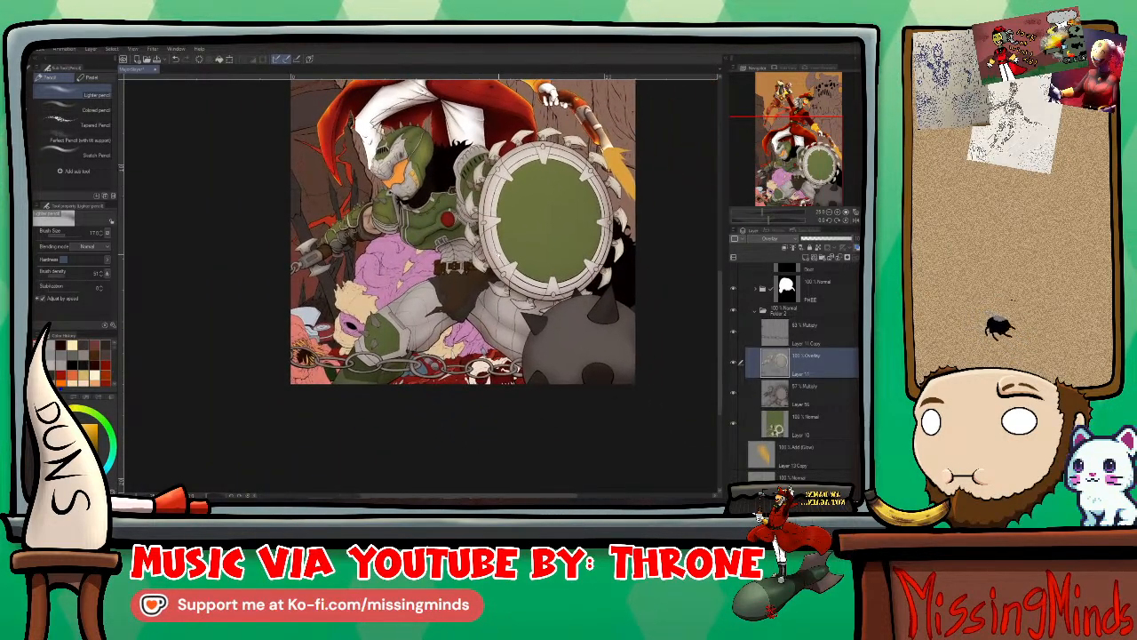
{"action": "left_click_drag", "start_coordinate": [582, 351], "coordinate": [532, 311]}
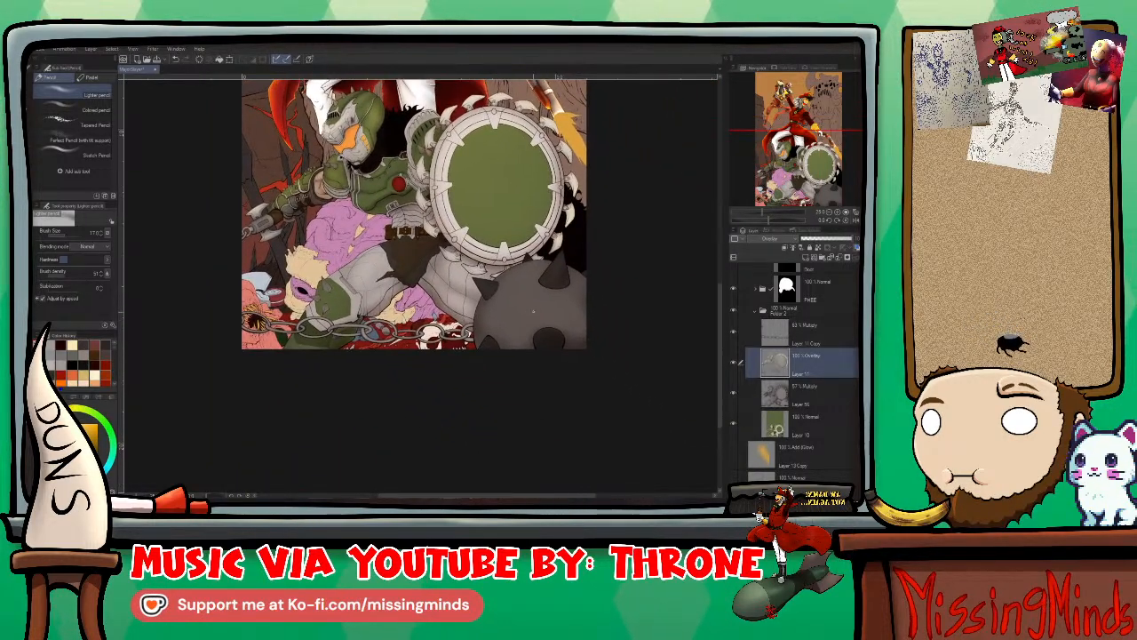
{"action": "left_click", "coordinate": [824, 426]}
{"action": "key", "text": "w"}
{"action": "left_click", "coordinate": [531, 308]}
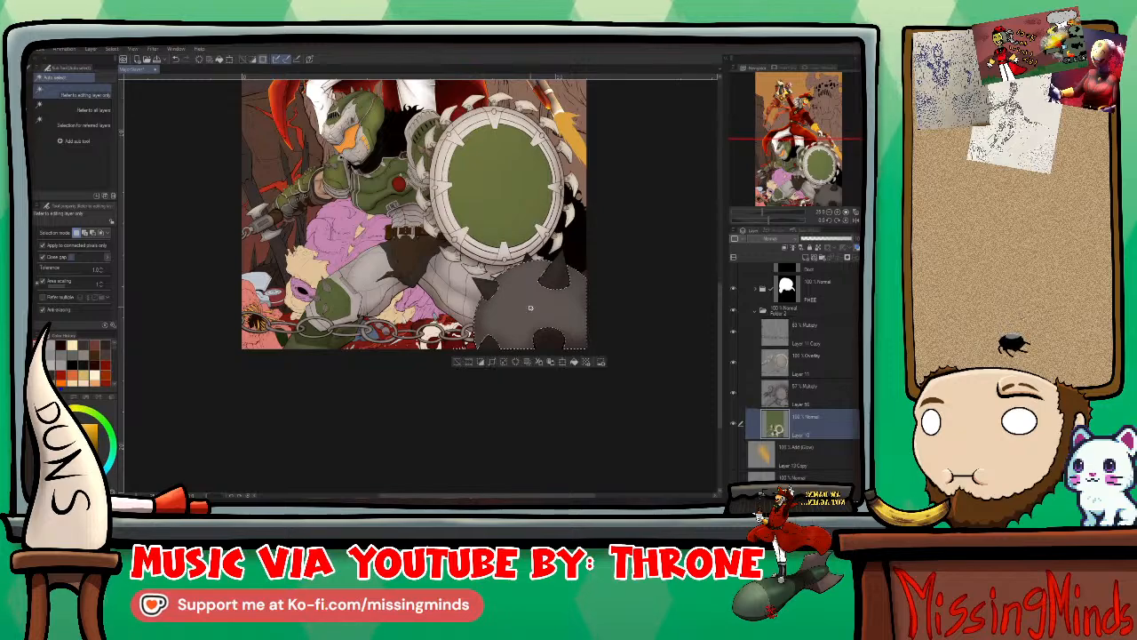
{"action": "left_click", "coordinate": [821, 361]}
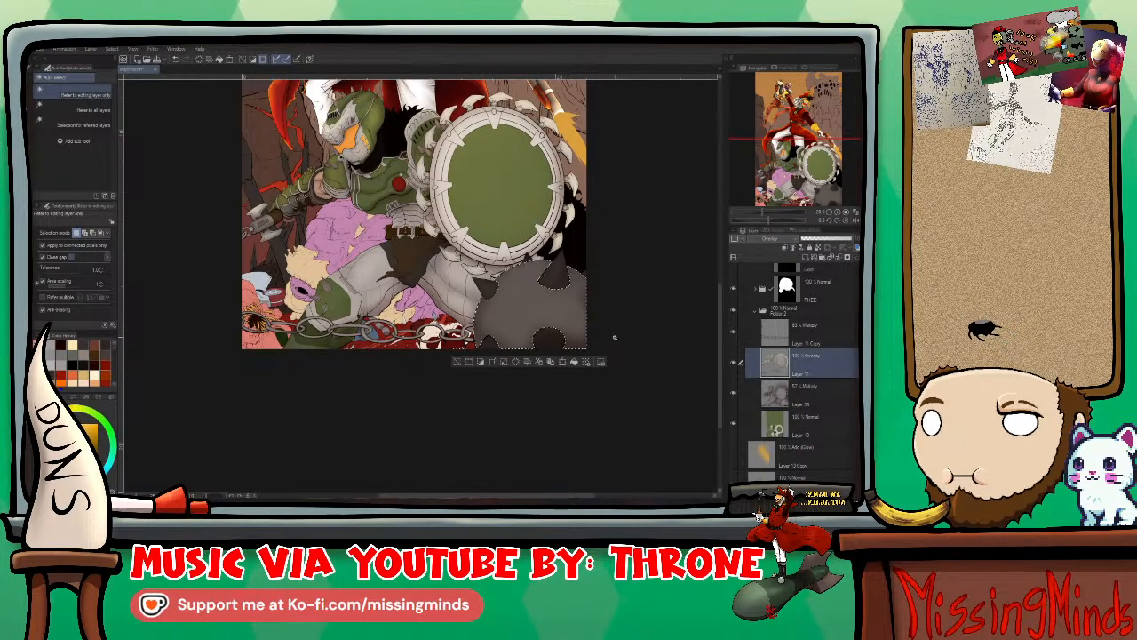
Step: Shade the selected surface of the spiked ball softly on the Overlay layer with a very large Lighter pencil
{"action": "key", "text": "p"}
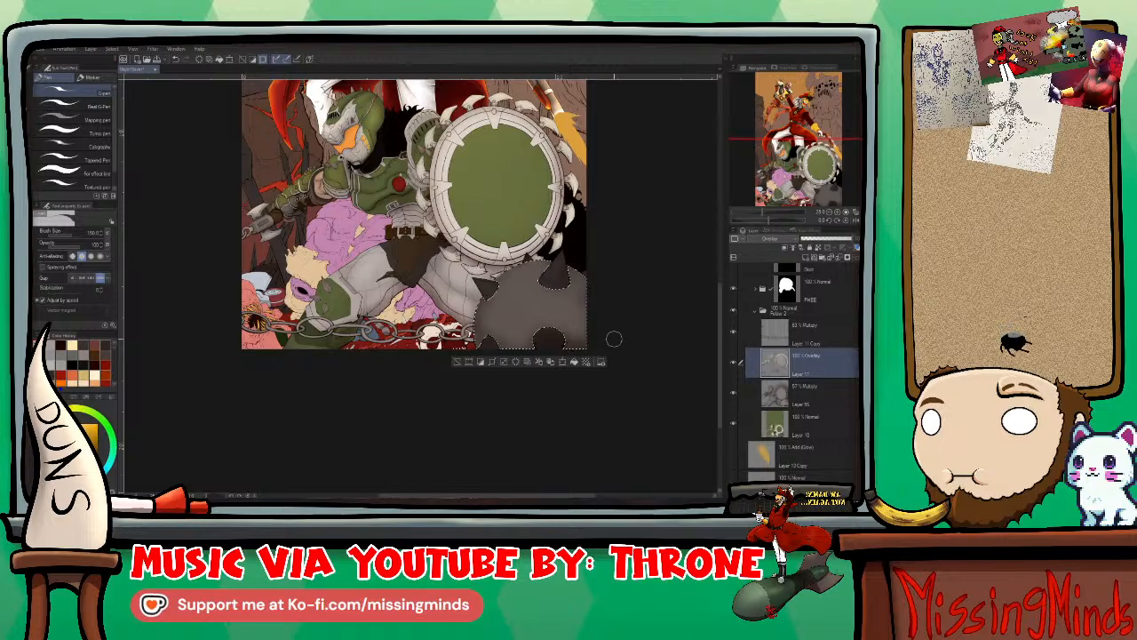
{"action": "key", "text": "p"}
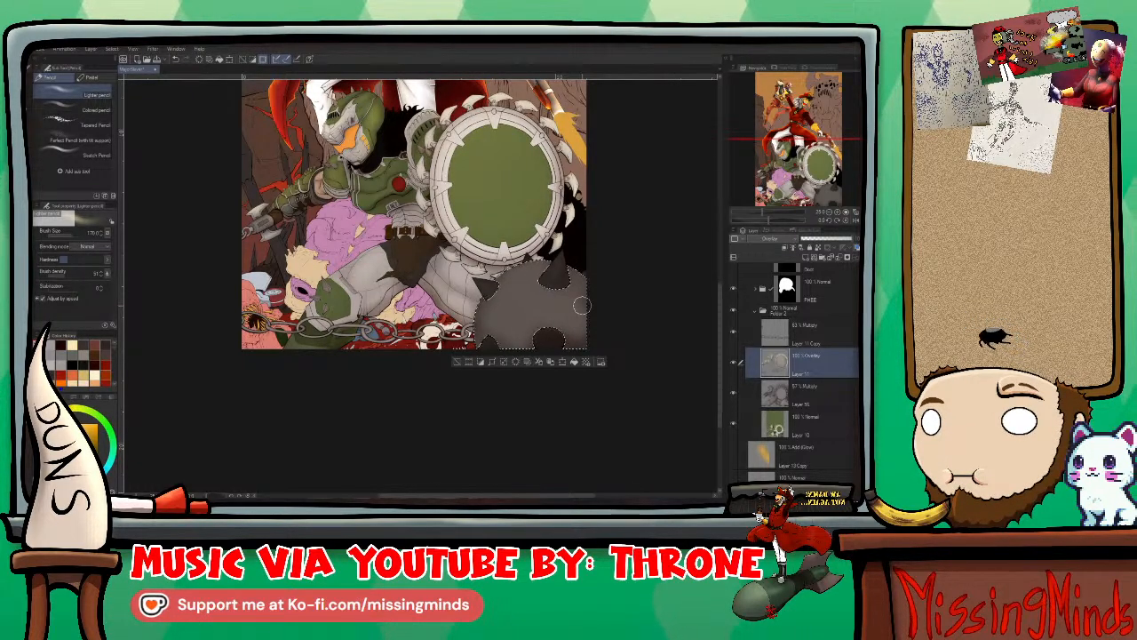
{"action": "key", "text": "bracketright"}
{"action": "key", "text": "bracketright"}
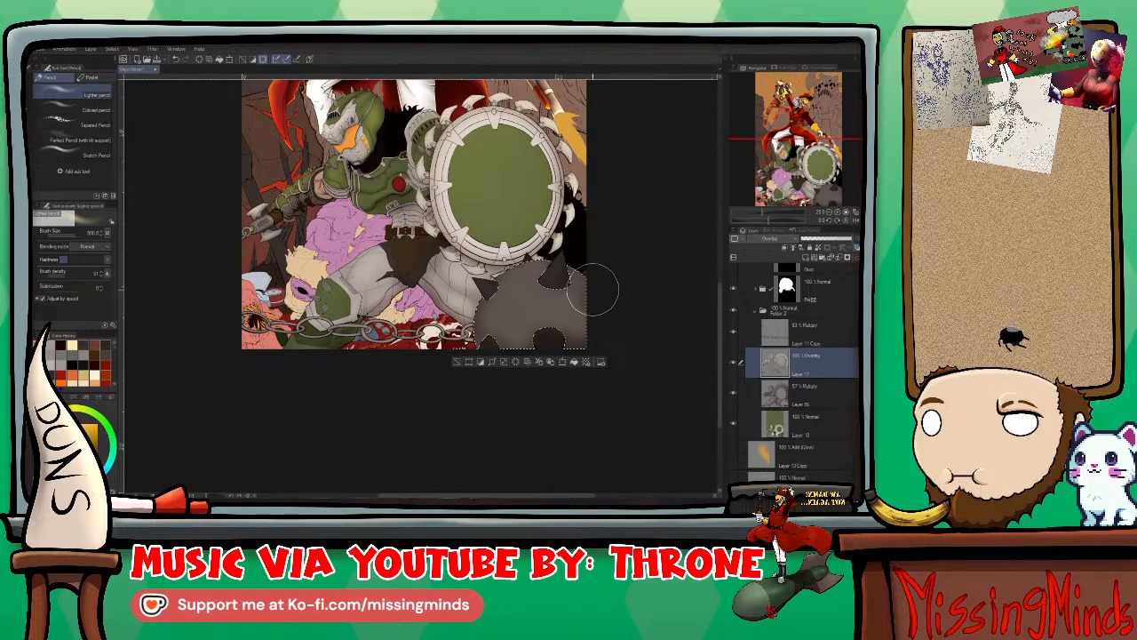
{"action": "key", "text": "bracketright"}
{"action": "key", "text": "bracketright"}
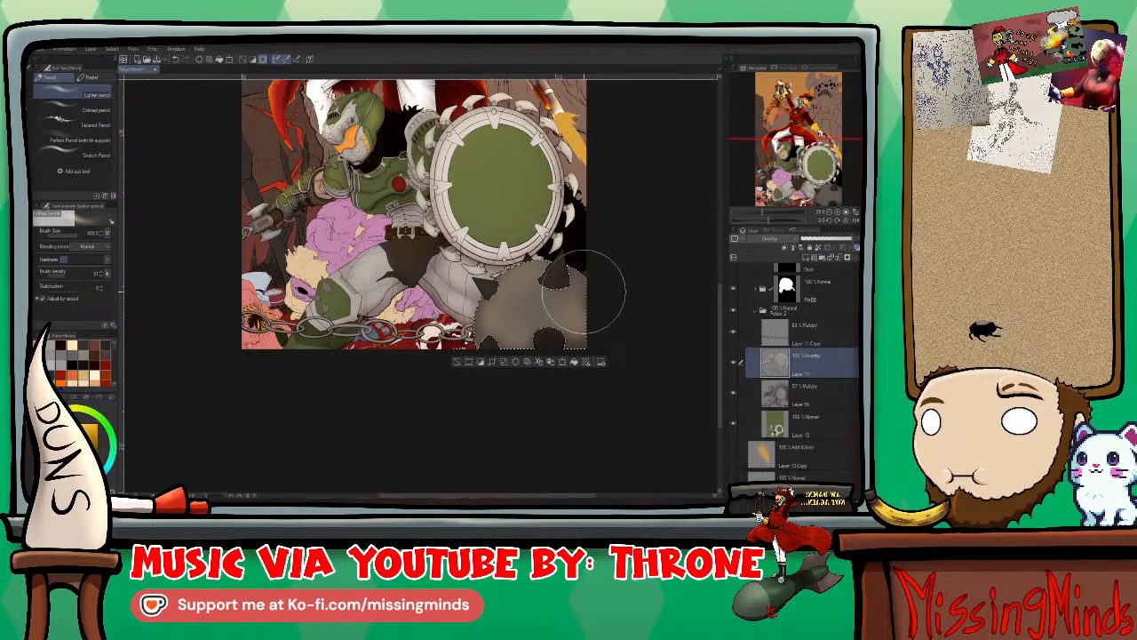
{"action": "left_click_drag", "start_coordinate": [583, 292], "coordinate": [570, 286]}
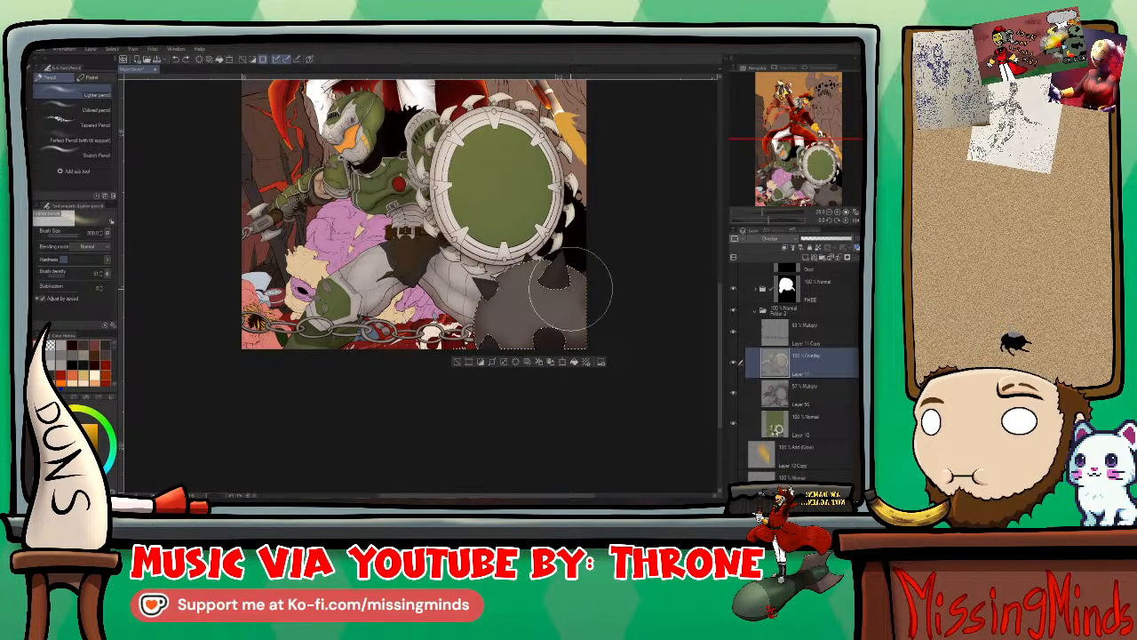
{"action": "key", "text": "x"}
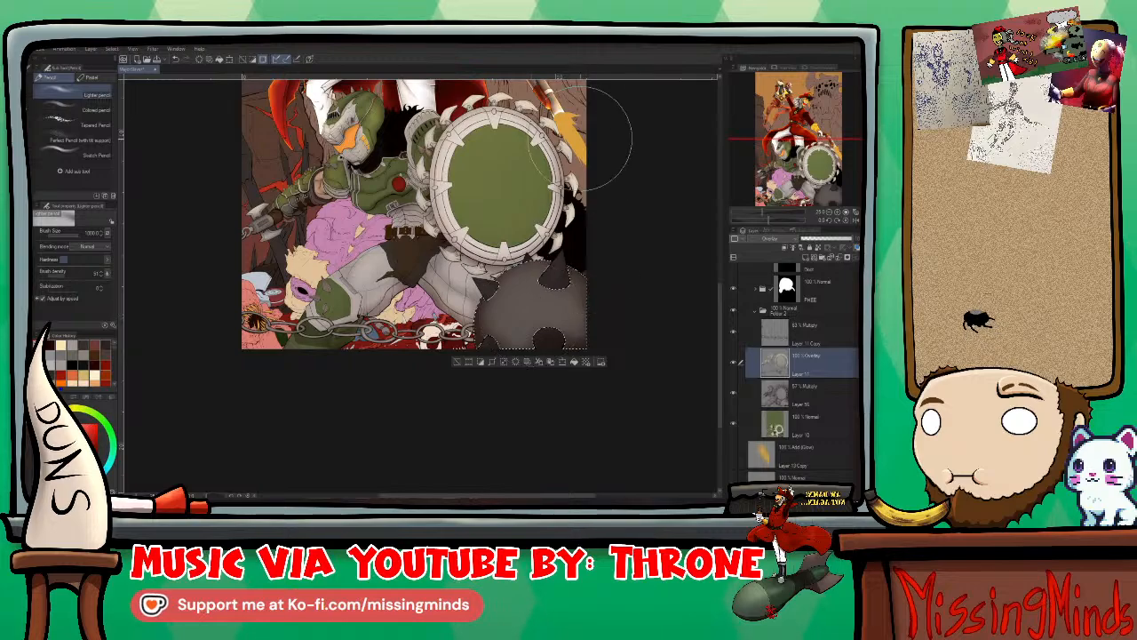
Step: Select the ball's spikes from the flat colour layer and return to the Overlay layer
{"action": "scroll", "coordinate": [411, 222], "scroll_direction": "up", "scroll_amount": 1}
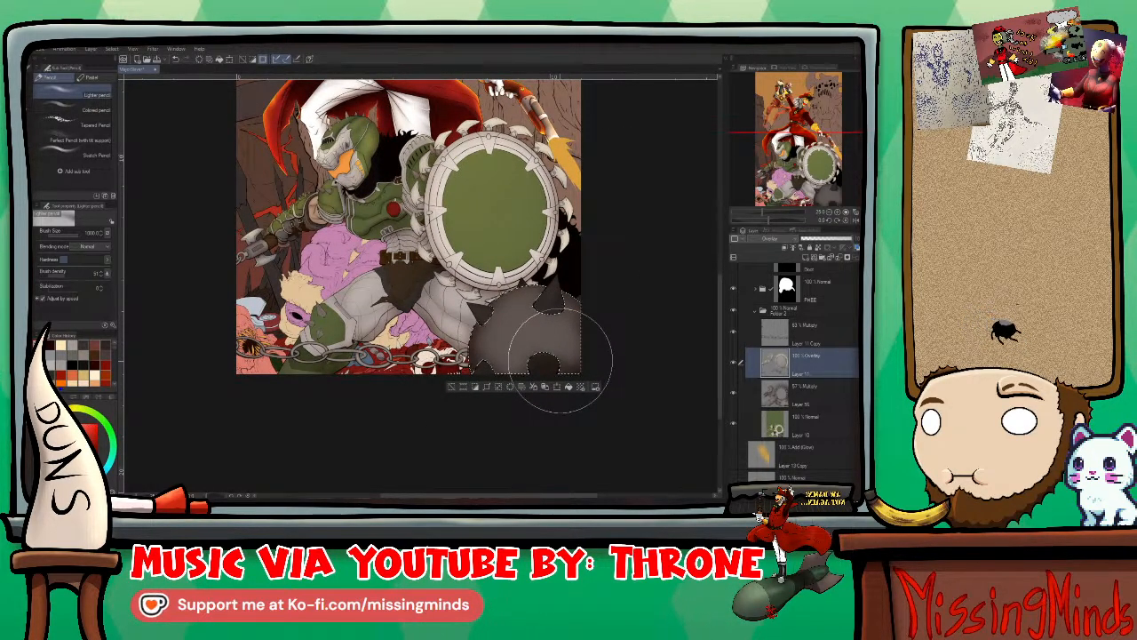
{"action": "left_click", "coordinate": [804, 414]}
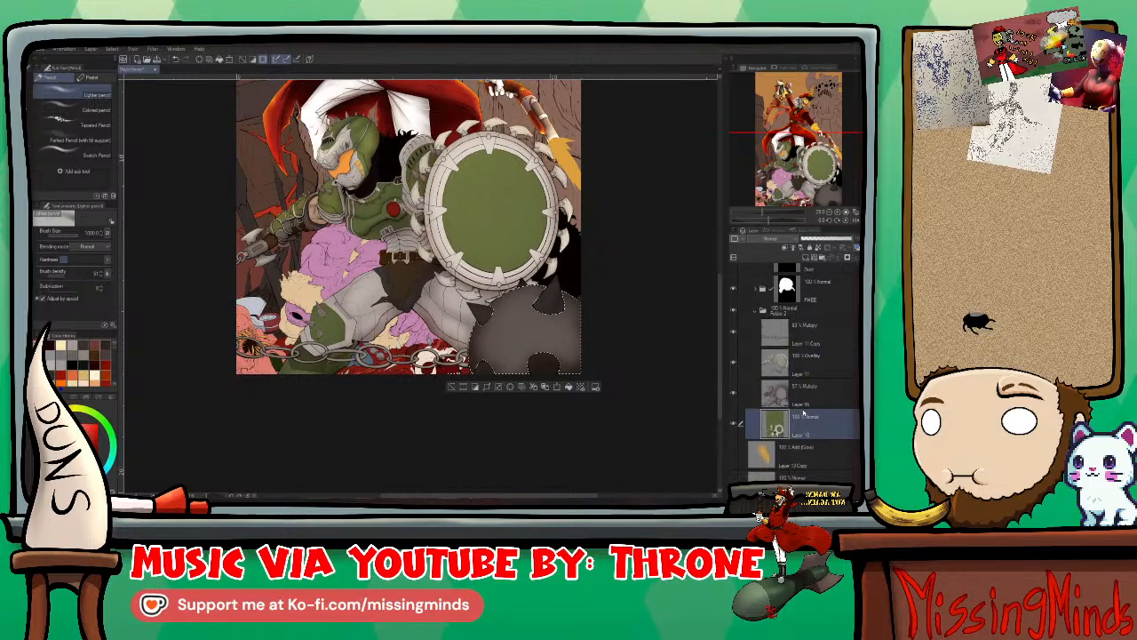
{"action": "key", "text": "w"}
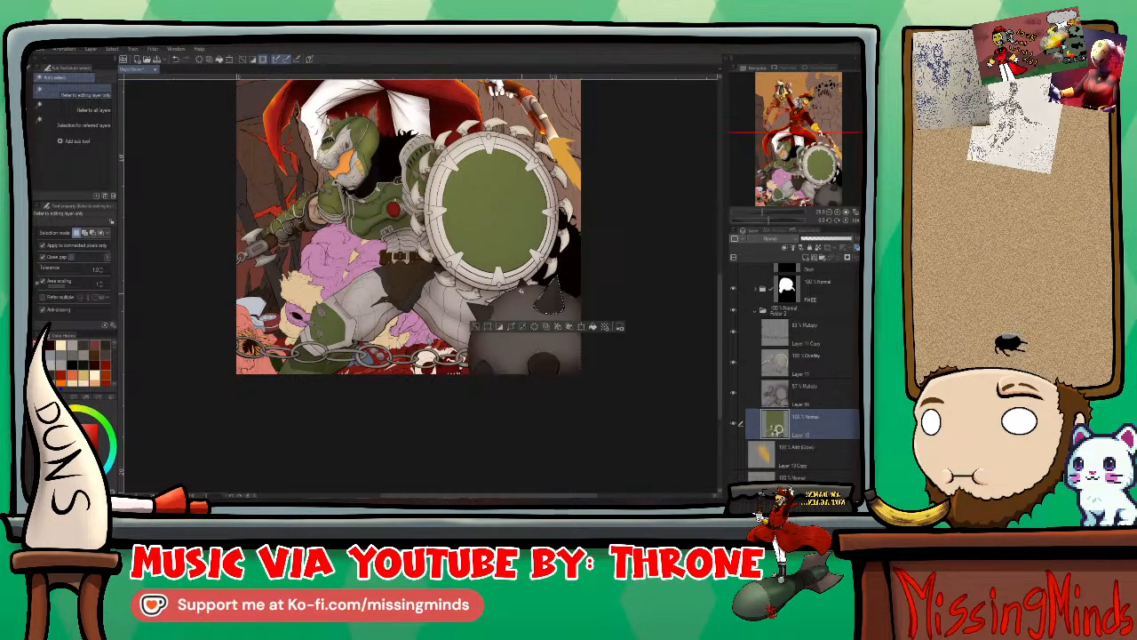
{"action": "left_click", "coordinate": [541, 369], "text": "shift"}
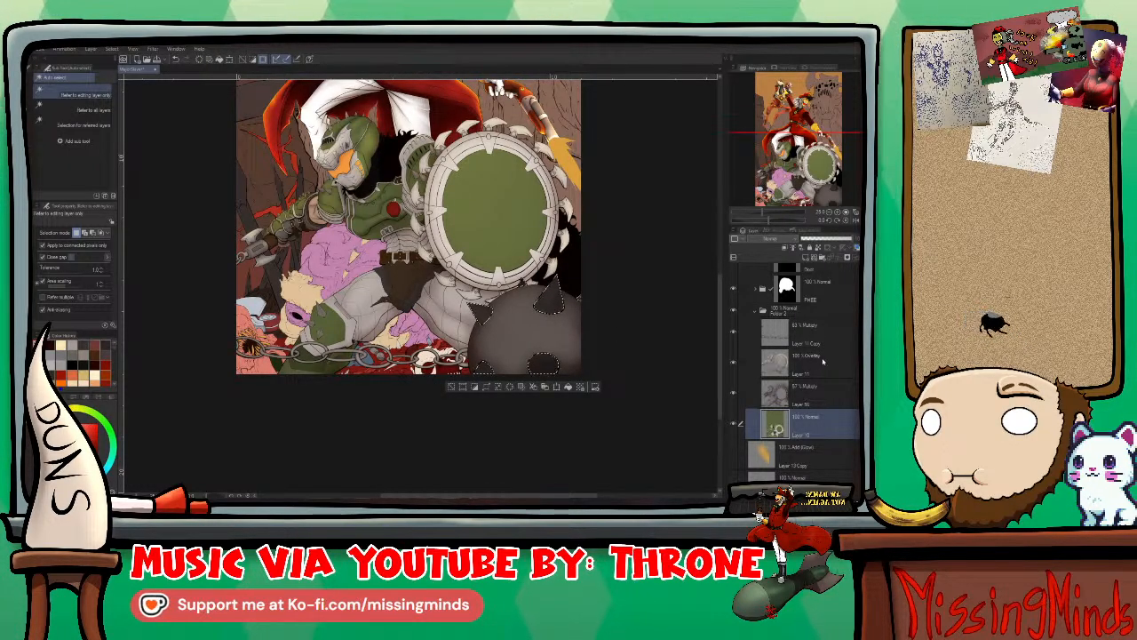
{"action": "left_click", "coordinate": [799, 363]}
Step: Darken the selected spikes with one broad stroke of an oversized Lighter pencil in transparent colour
{"action": "key", "text": "p"}
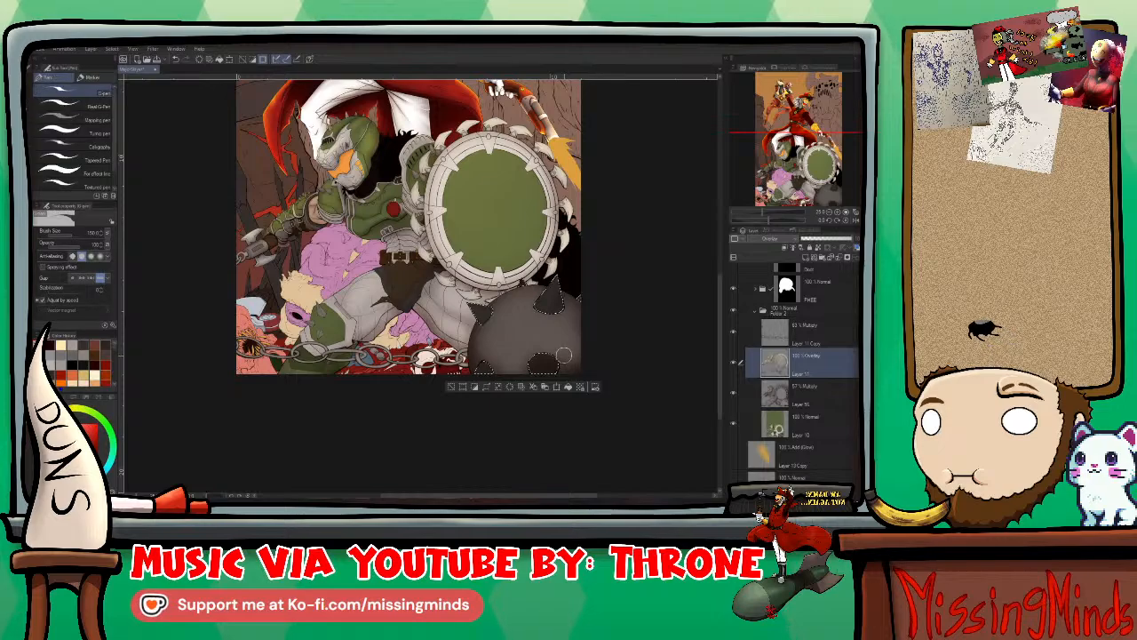
{"action": "key", "text": "p"}
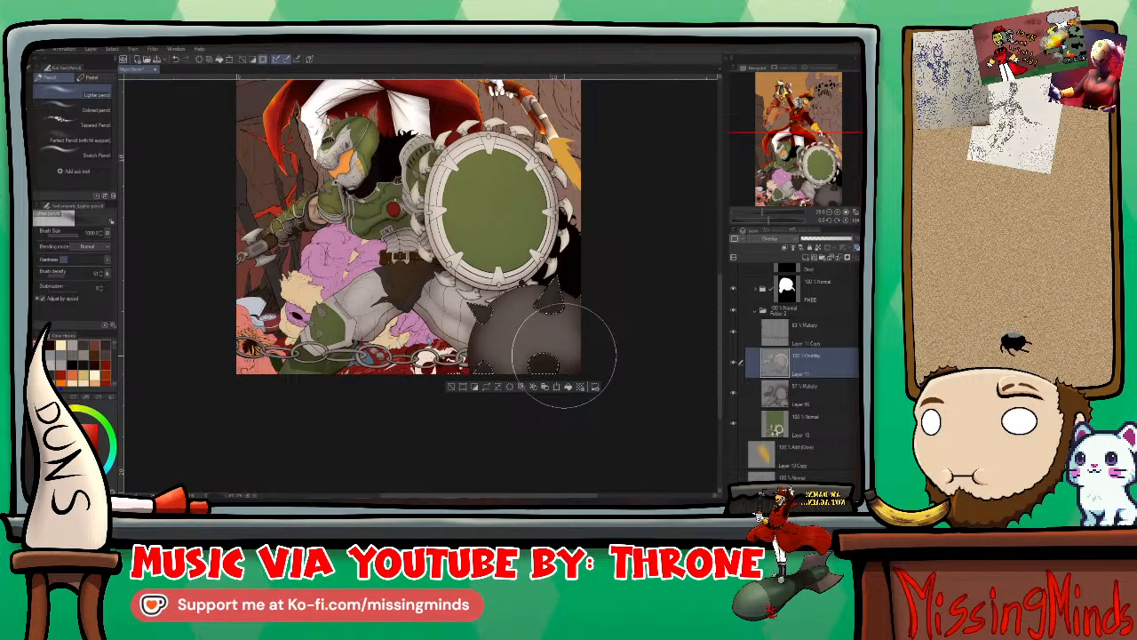
{"action": "key", "text": "bracketright"}
{"action": "left_click_drag", "start_coordinate": [579, 293], "coordinate": [545, 310]}
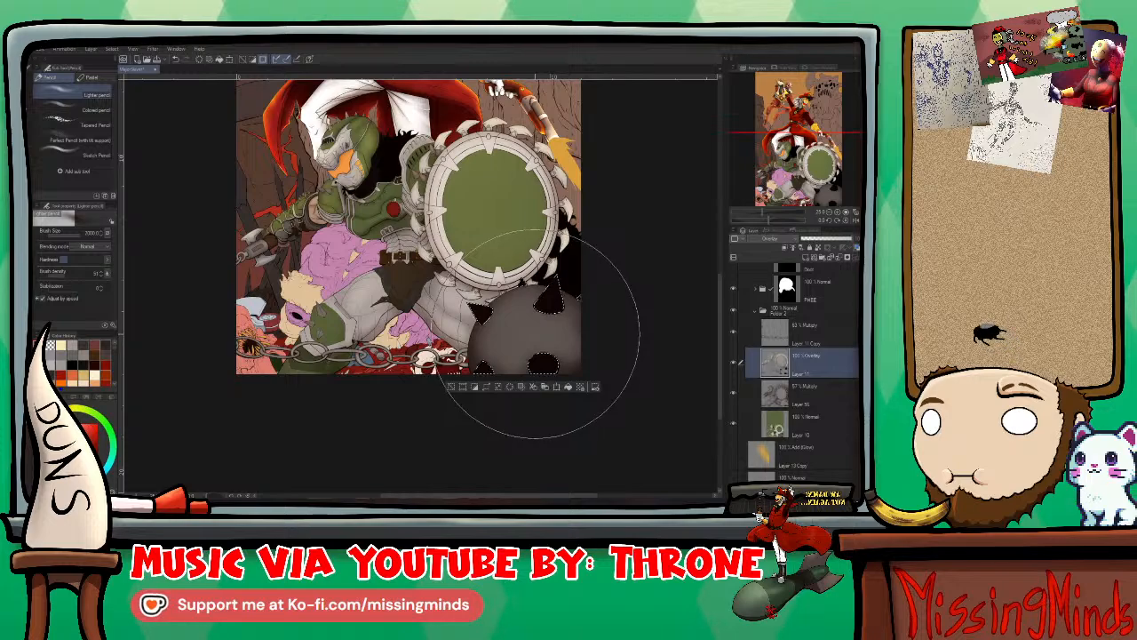
Step: Refine the soft shading on the ball's spikes with a much smaller Lighter pencil and clear the selection
{"action": "key", "text": "bracketleft"}
{"action": "key", "text": "bracketleft"}
{"action": "key", "text": "bracketleft"}
{"action": "key", "text": "bracketleft"}
{"action": "key", "text": "bracketleft"}
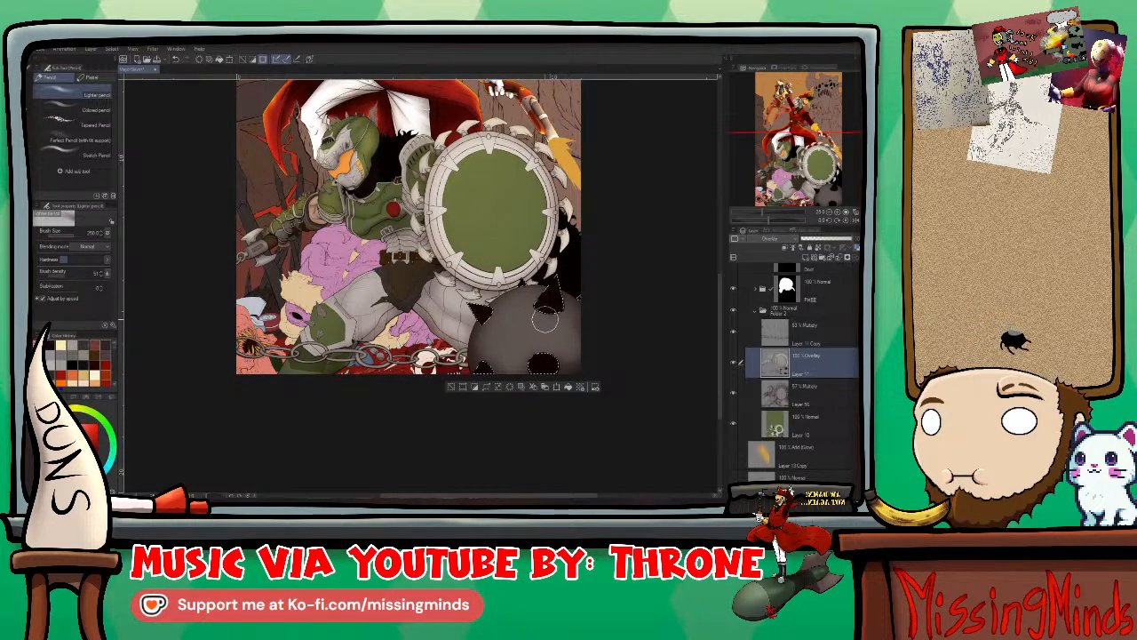
{"action": "key", "text": "bracketleft"}
{"action": "key", "text": "bracketleft"}
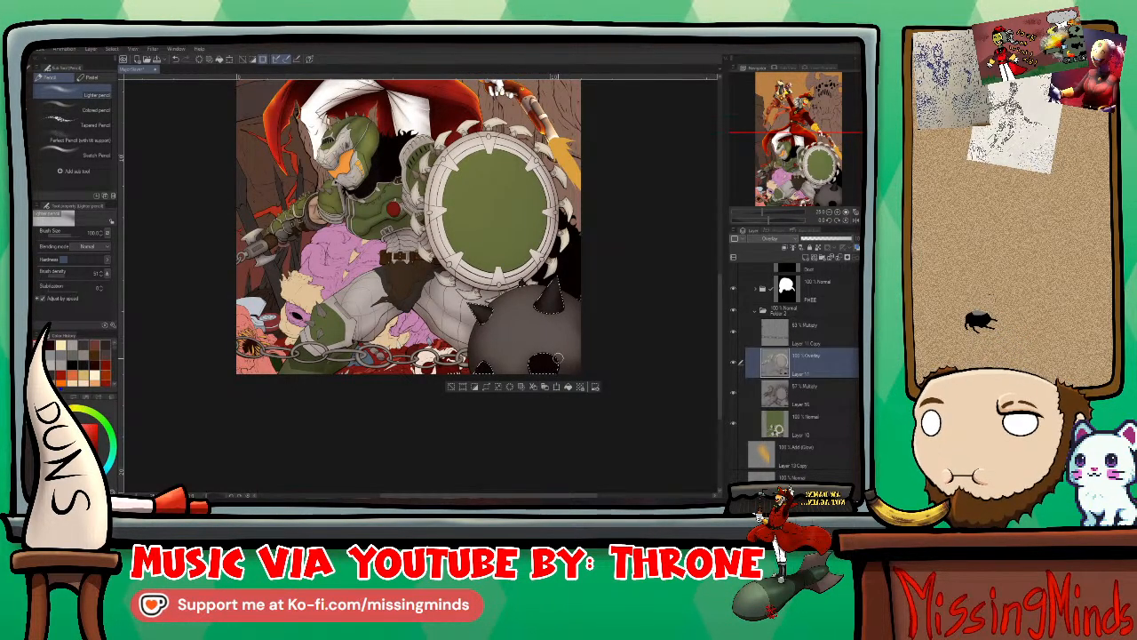
{"action": "key", "text": "bracketright"}
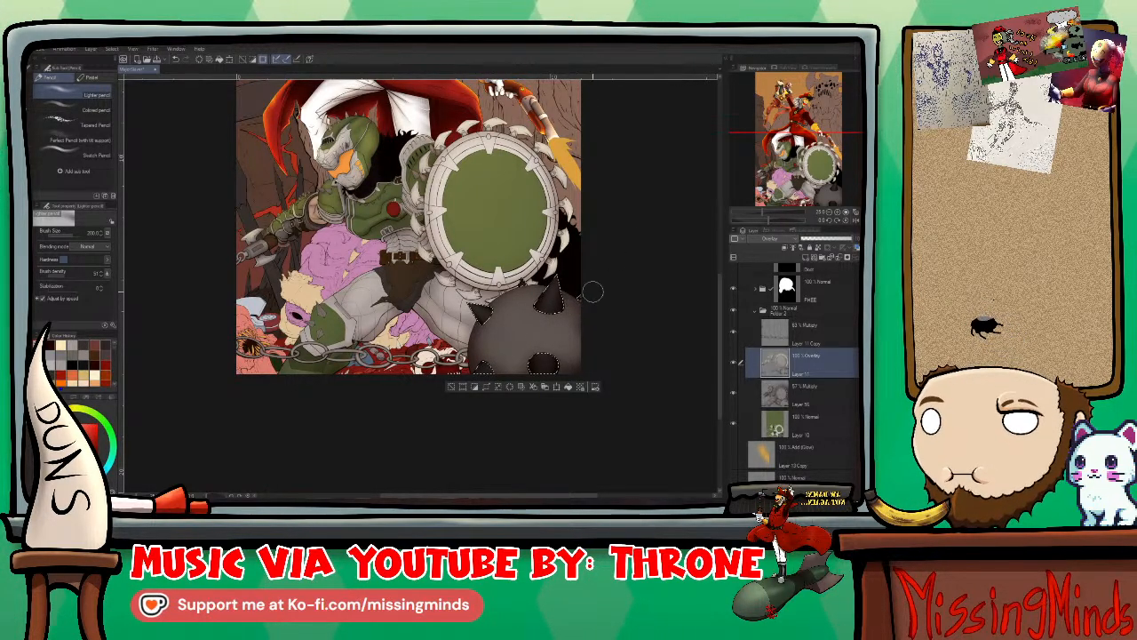
{"action": "left_click_drag", "start_coordinate": [612, 271], "coordinate": [627, 314]}
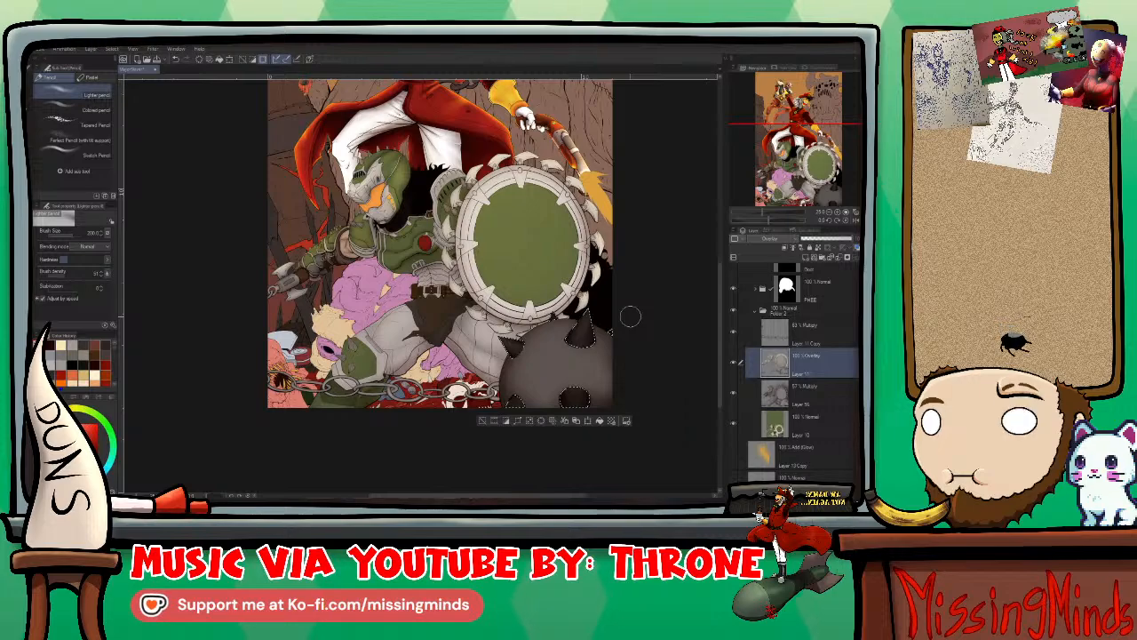
{"action": "key", "text": "ctrl+d"}
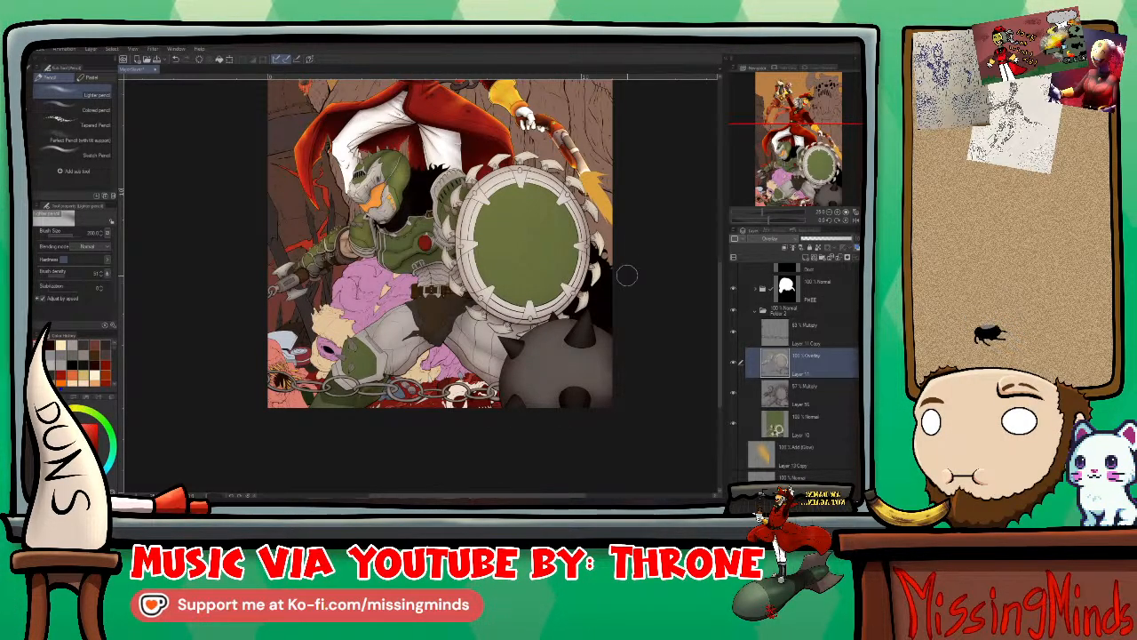
Step: Touch up the Overlay shading where the armoured figure's exposed upper-arm skin meets the dark sleeve, using a very small Lighter pencil
{"action": "left_click_drag", "start_coordinate": [631, 274], "coordinate": [671, 290]}
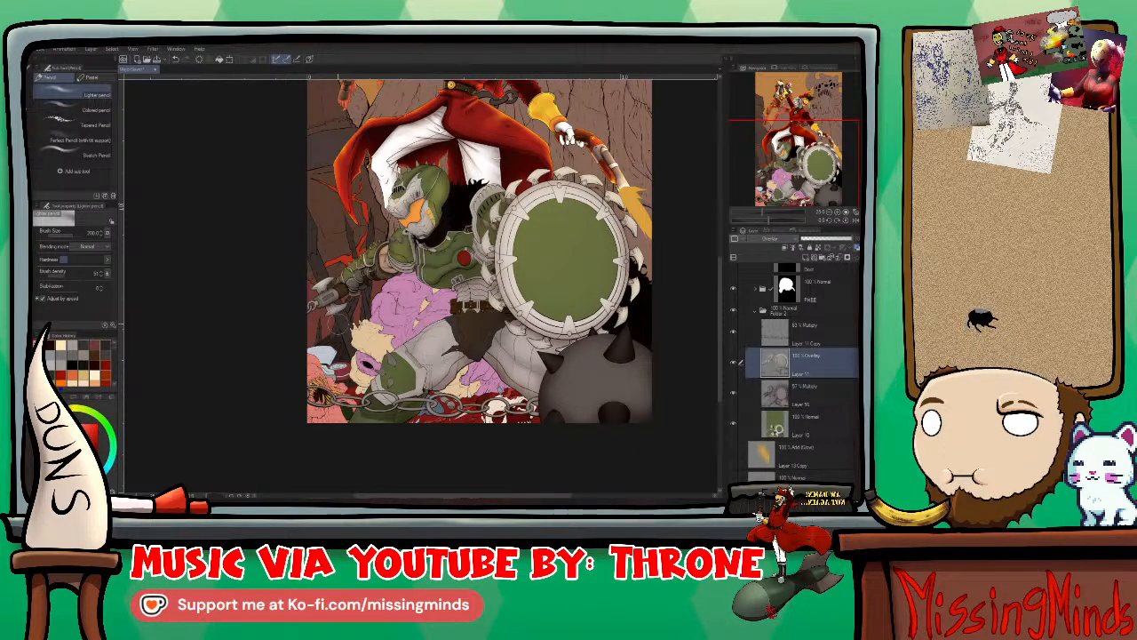
{"action": "key", "text": "ctrl+plus"}
{"action": "key", "text": "ctrl+plus"}
{"action": "key", "text": "ctrl+plus"}
{"action": "key", "text": "ctrl+plus"}
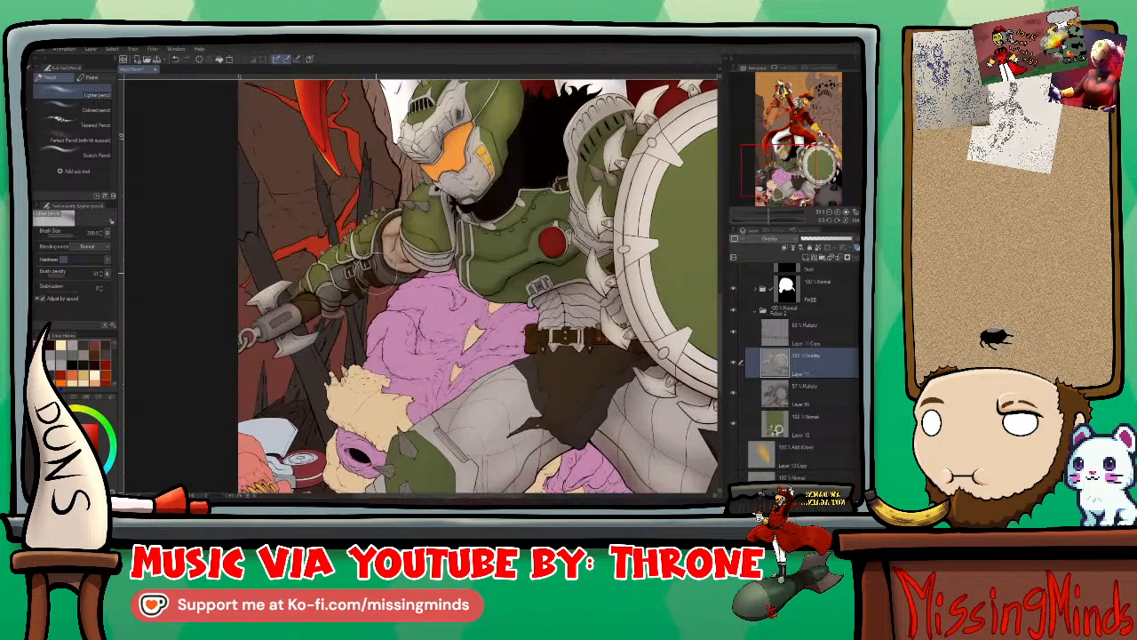
{"action": "key", "text": "ctrl+plus"}
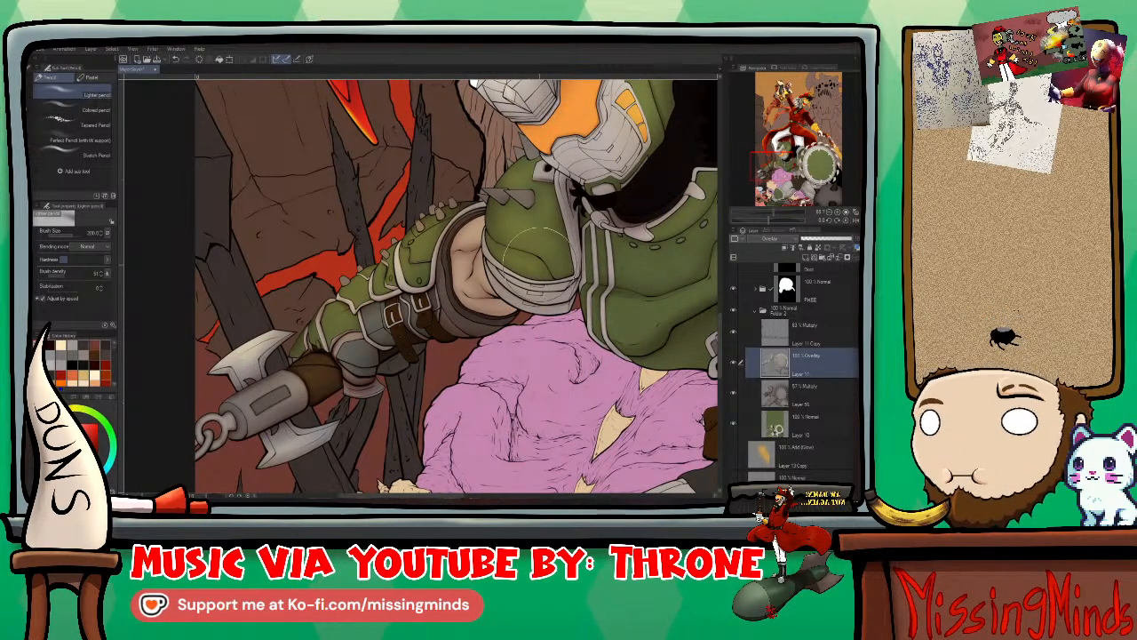
{"action": "key", "text": "ctrl+plus"}
{"action": "key", "text": "ctrl+plus"}
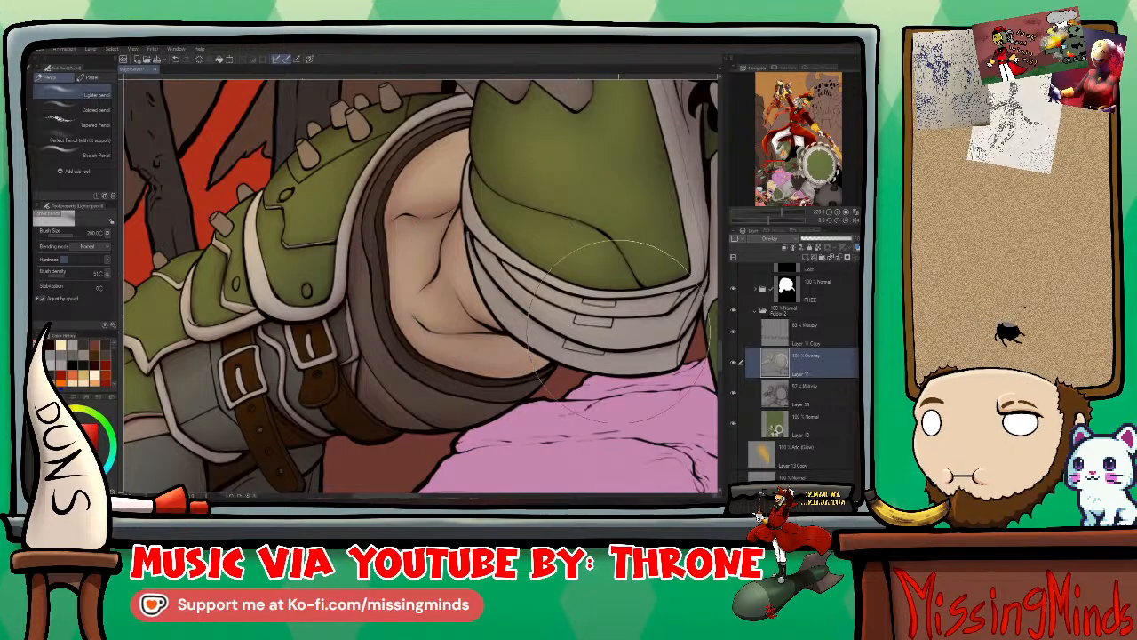
{"action": "key", "text": "ctrl+plus"}
{"action": "key", "text": "bracketleft"}
{"action": "key", "text": "bracketleft"}
{"action": "key", "text": "bracketleft"}
{"action": "key", "text": "bracketleft"}
{"action": "key", "text": "bracketleft"}
{"action": "key", "text": "bracketleft"}
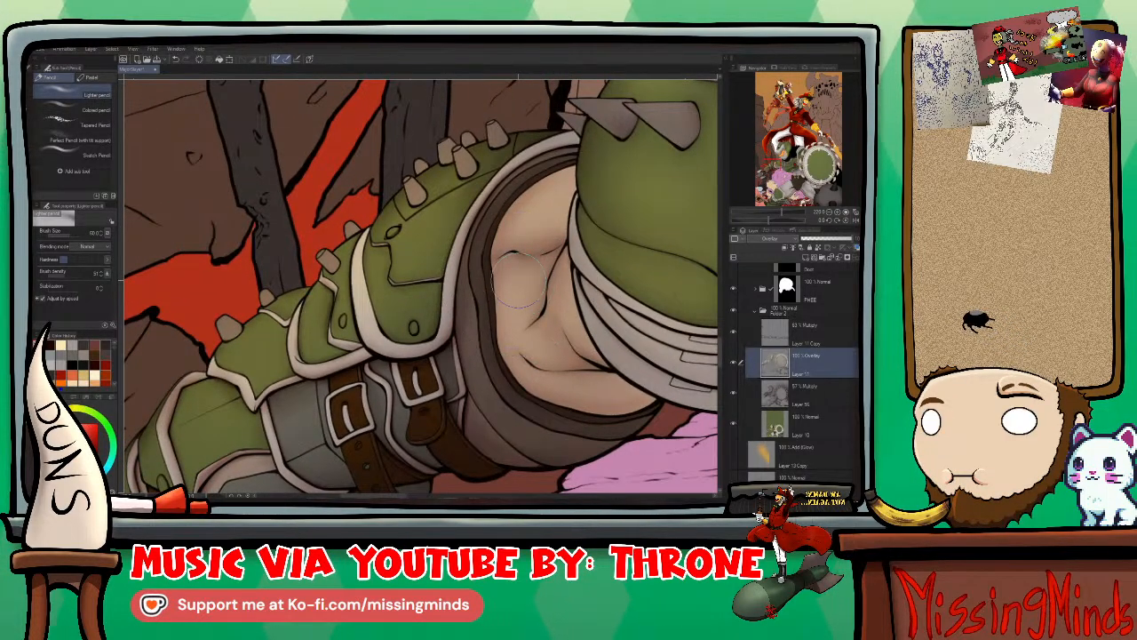
{"action": "key", "text": "bracketleft"}
{"action": "key", "text": "bracketleft"}
{"action": "key", "text": "bracketleft"}
{"action": "key", "text": "bracketleft"}
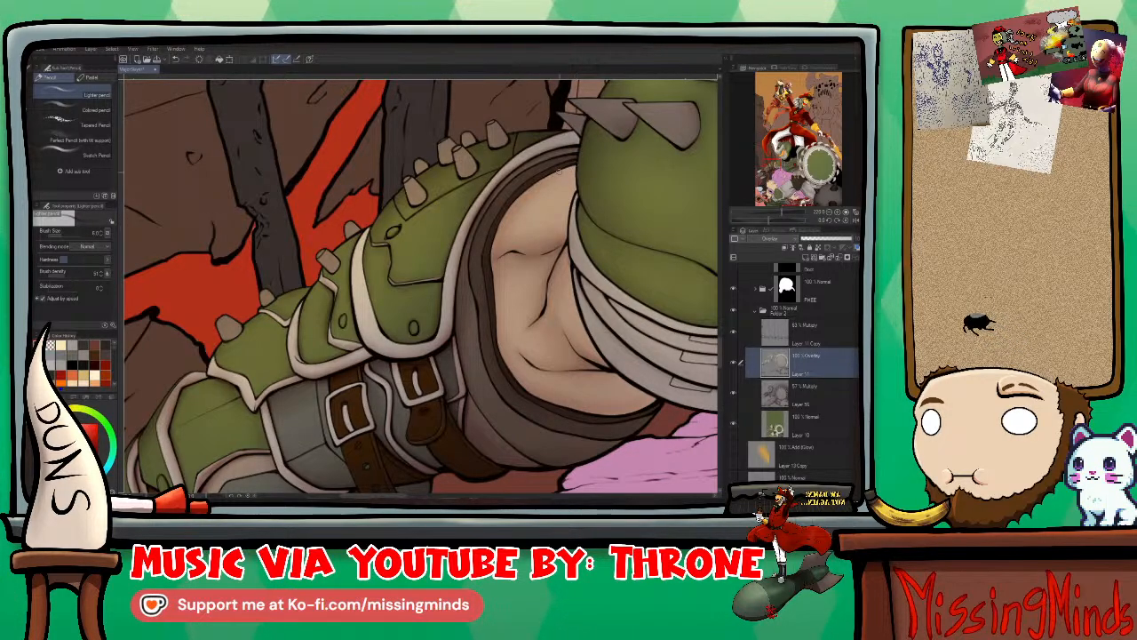
{"action": "key", "text": "bracketleft"}
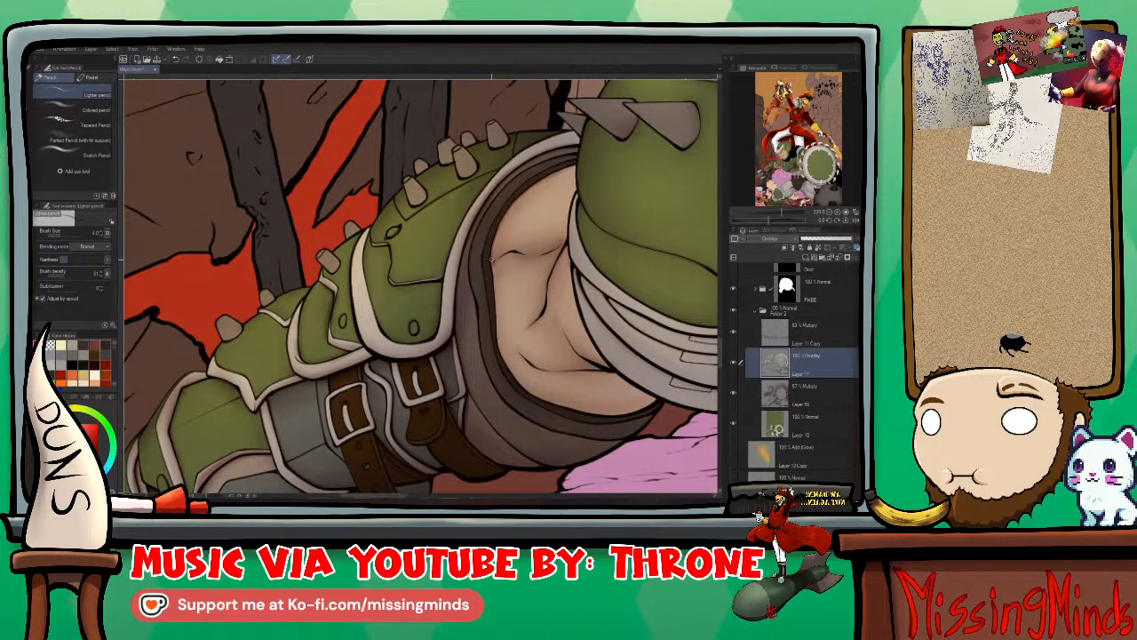
Step: Touch up the Overlay shading along the exposed upper-arm skin with the Lighter pencil and soften it with the Blend brush
{"action": "scroll", "coordinate": [541, 305], "scroll_direction": "down", "scroll_amount": 2}
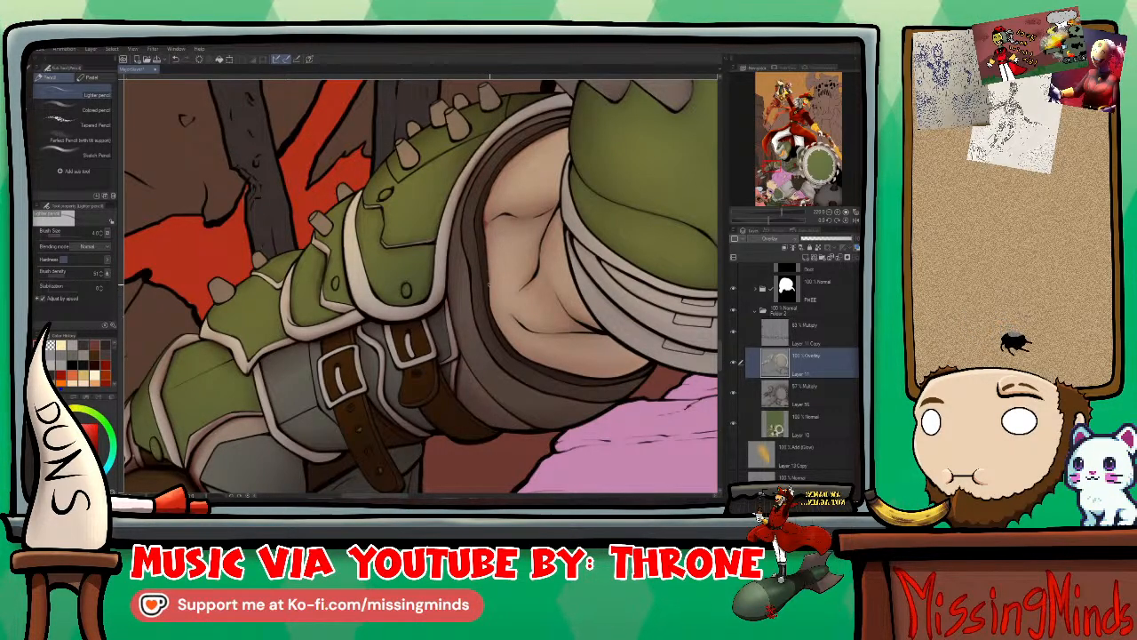
{"action": "scroll", "coordinate": [589, 327], "scroll_direction": "up", "scroll_amount": 1}
{"action": "left_click_drag", "start_coordinate": [589, 327], "coordinate": [566, 305]}
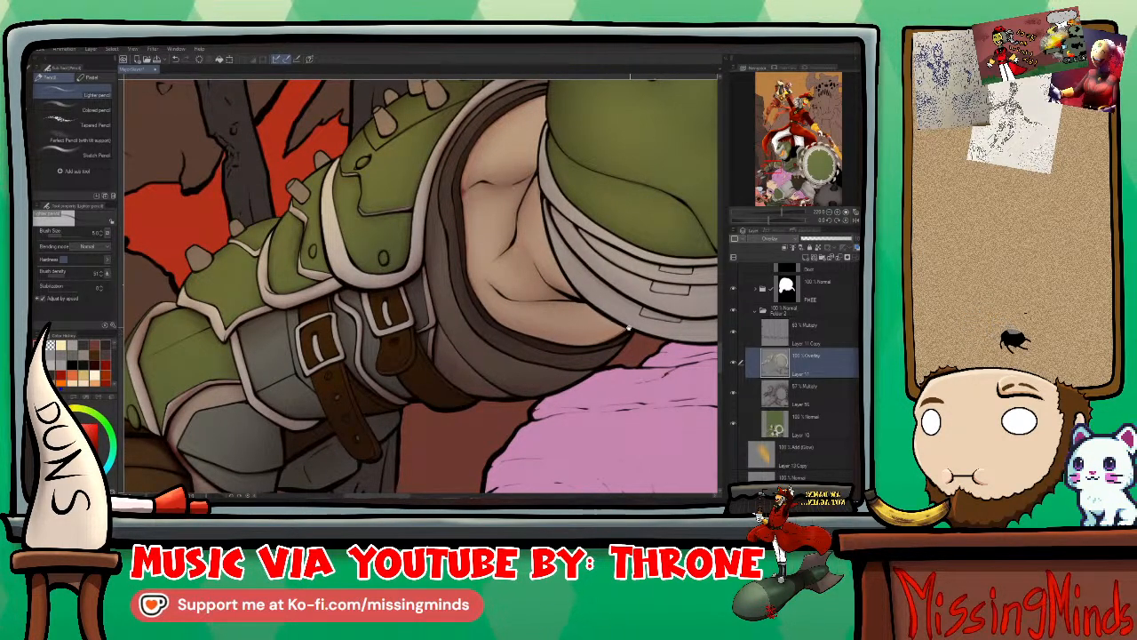
{"action": "left_click_drag", "start_coordinate": [628, 327], "coordinate": [579, 299]}
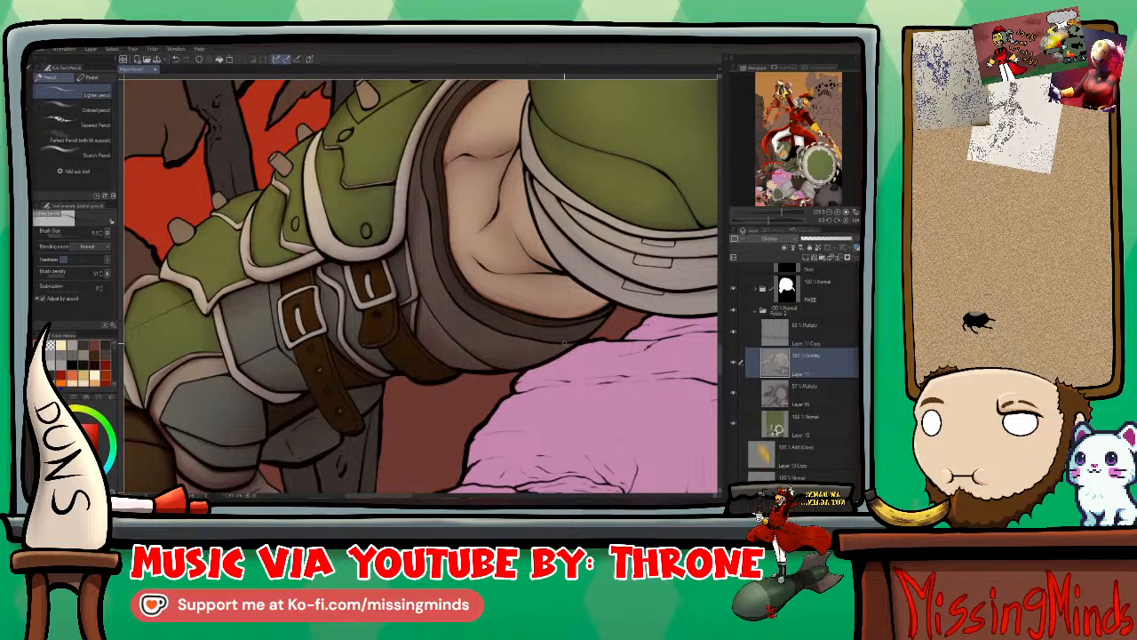
{"action": "key", "text": "j"}
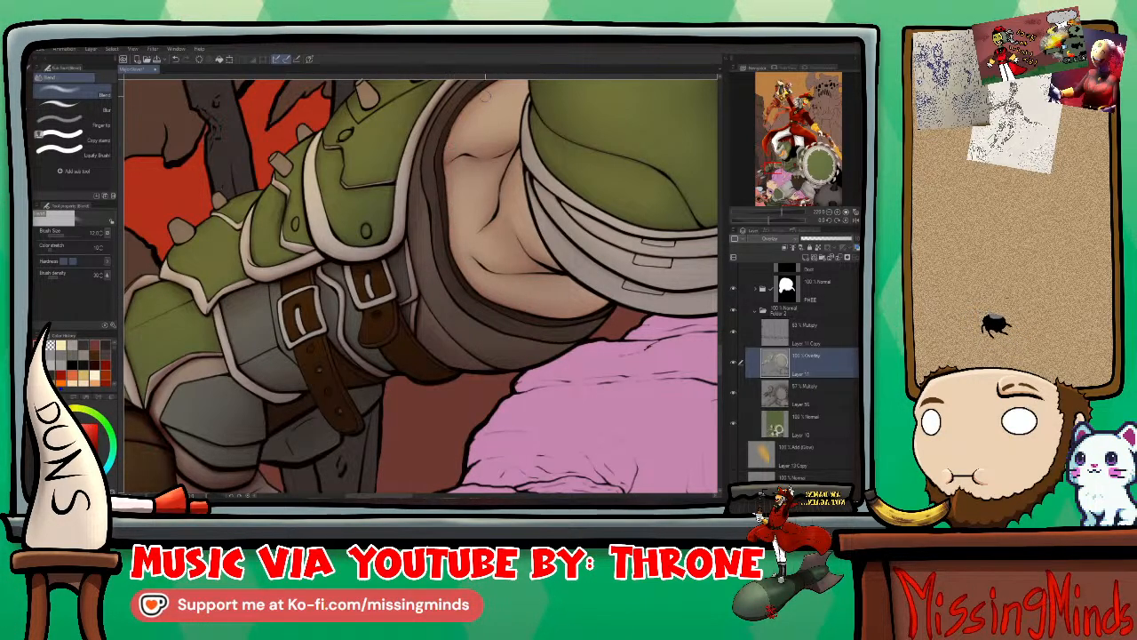
{"action": "left_click_drag", "start_coordinate": [453, 157], "coordinate": [377, 247]}
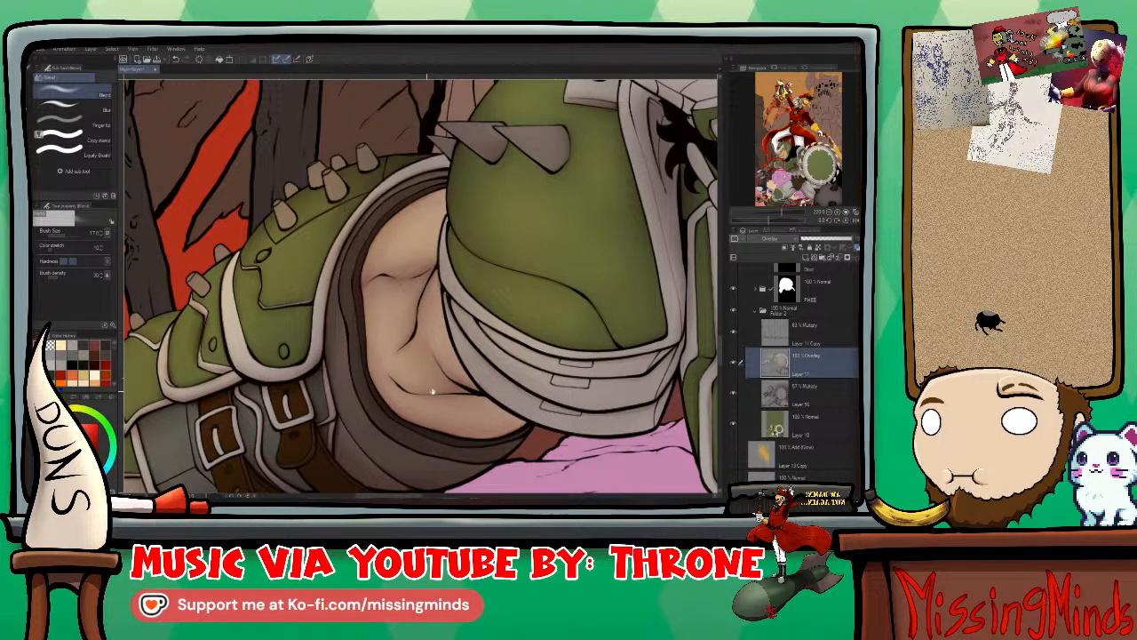
{"action": "left_click_drag", "start_coordinate": [377, 289], "coordinate": [342, 213]}
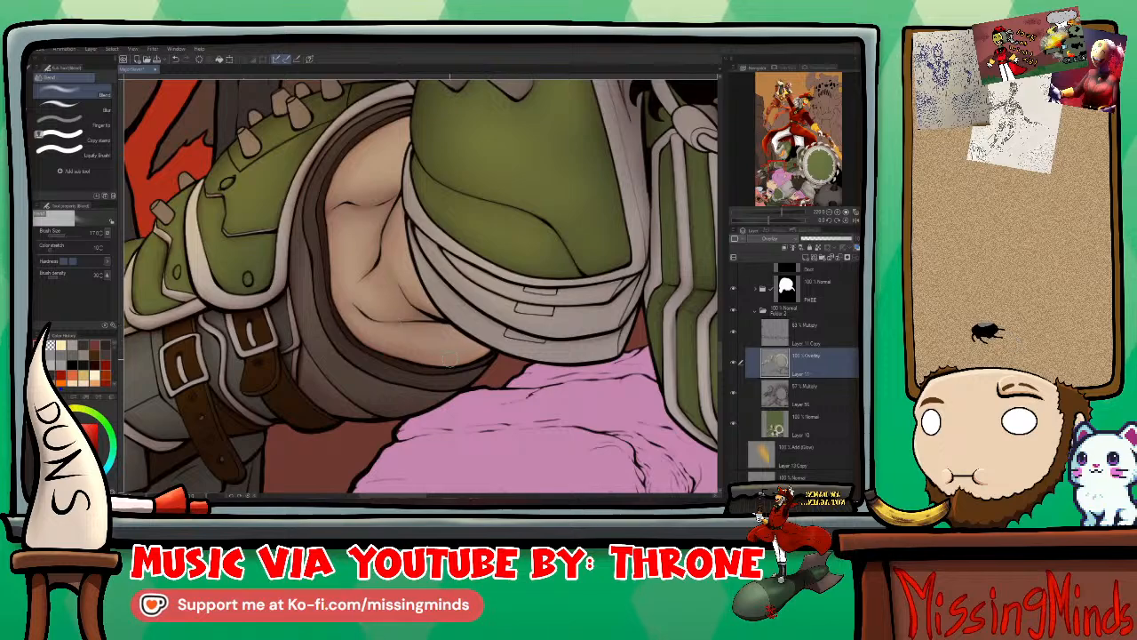
Step: Shade the skin crease beside the green sleeve's edge with the Lighter pencil and smooth it using an enlarged Blend brush
{"action": "key", "text": "p"}
{"action": "key", "text": "p"}
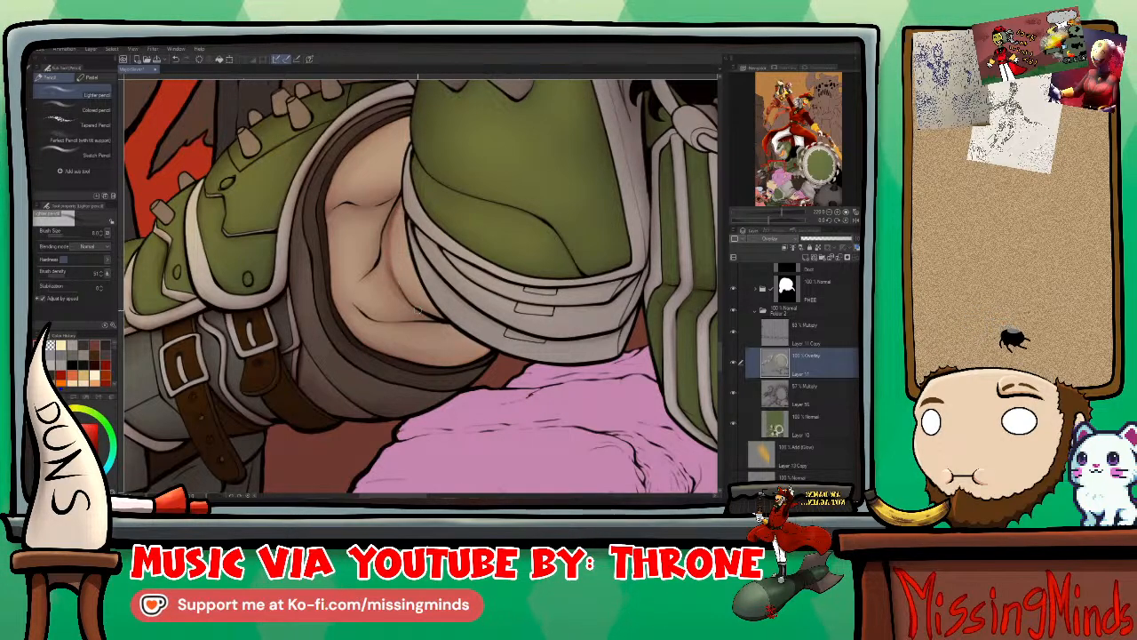
{"action": "key", "text": "j"}
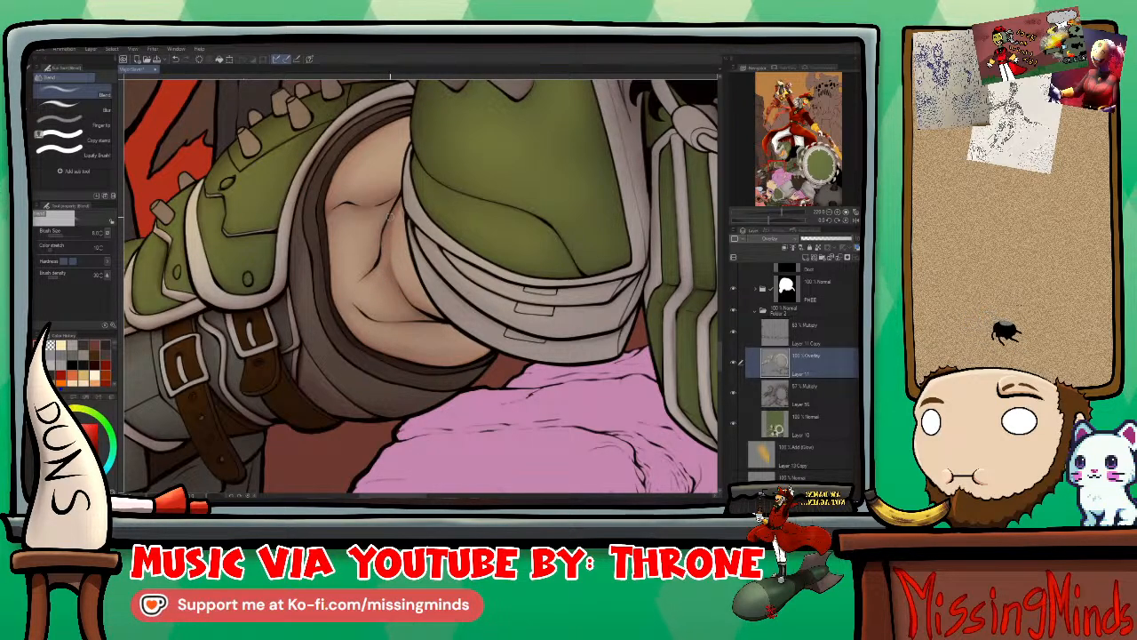
{"action": "key", "text": "bracketright"}
{"action": "key", "text": "bracketright"}
{"action": "key", "text": "bracketright"}
{"action": "key", "text": "bracketright"}
{"action": "key", "text": "bracketright"}
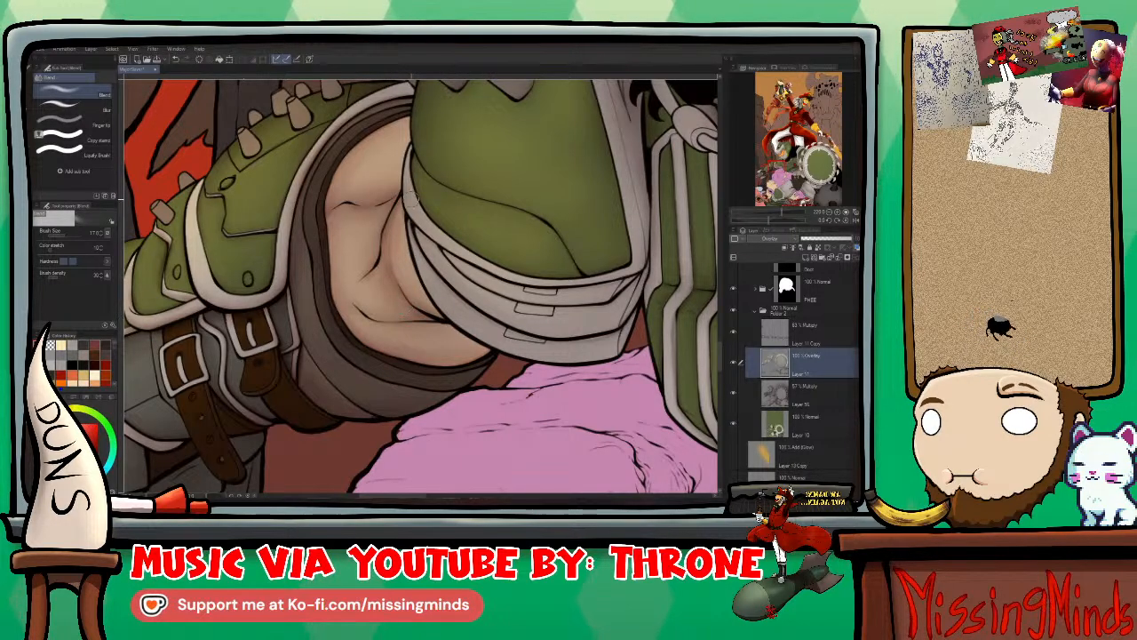
Step: Deepen the lower folds of the exposed arm skin with the Lighter pencil and blend the strokes
{"action": "key", "text": "p"}
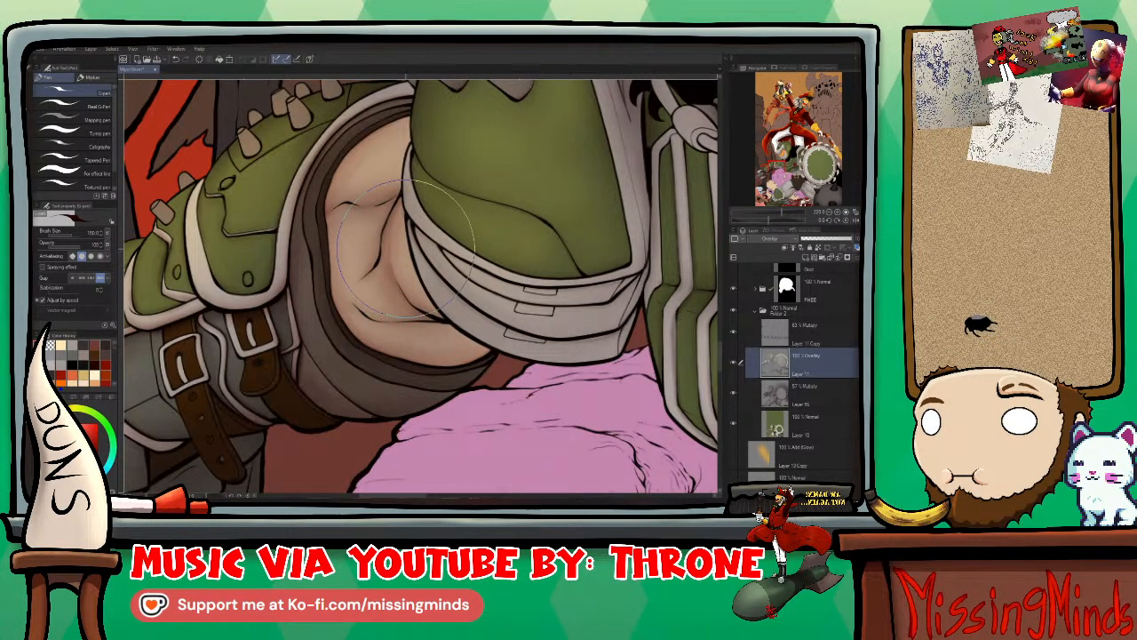
{"action": "key", "text": "p"}
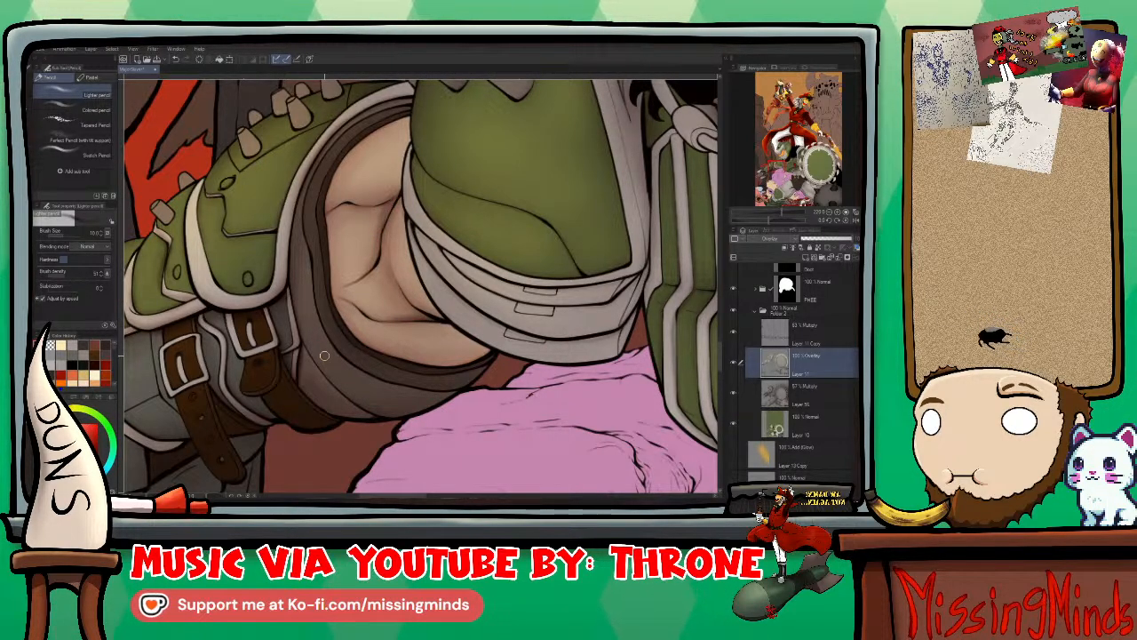
{"action": "key", "text": "j"}
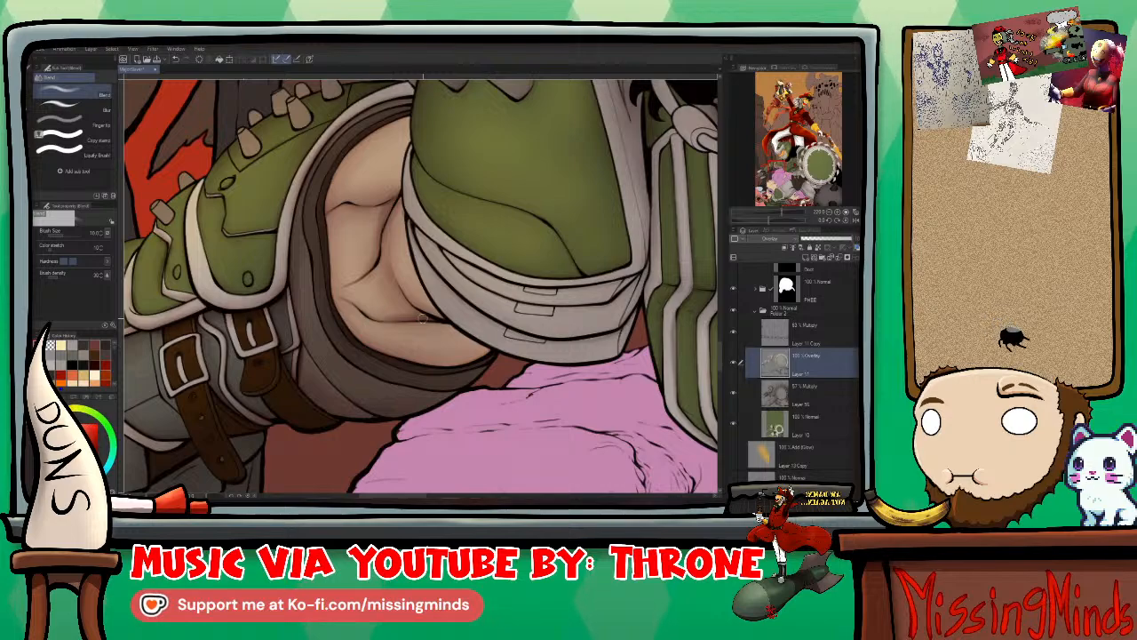
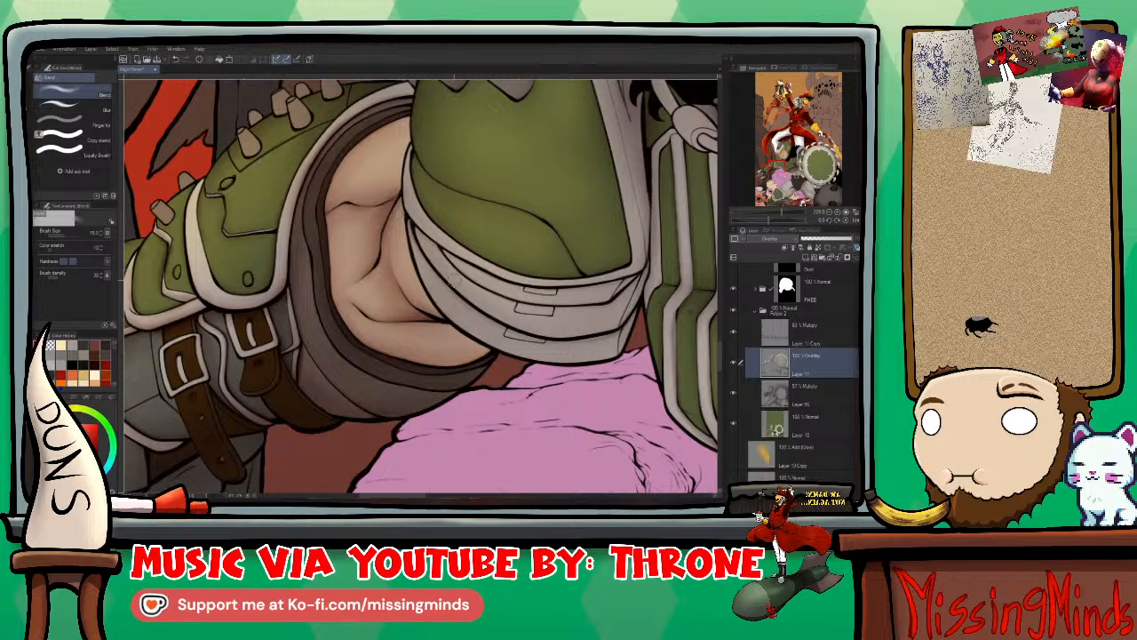
Step: Select the lowest pale trim strip beneath the green sleeve from the flat colour layer, referring to all layers with the shading temporarily hidden
{"action": "scroll", "coordinate": [462, 302], "scroll_direction": "up", "scroll_amount": 3}
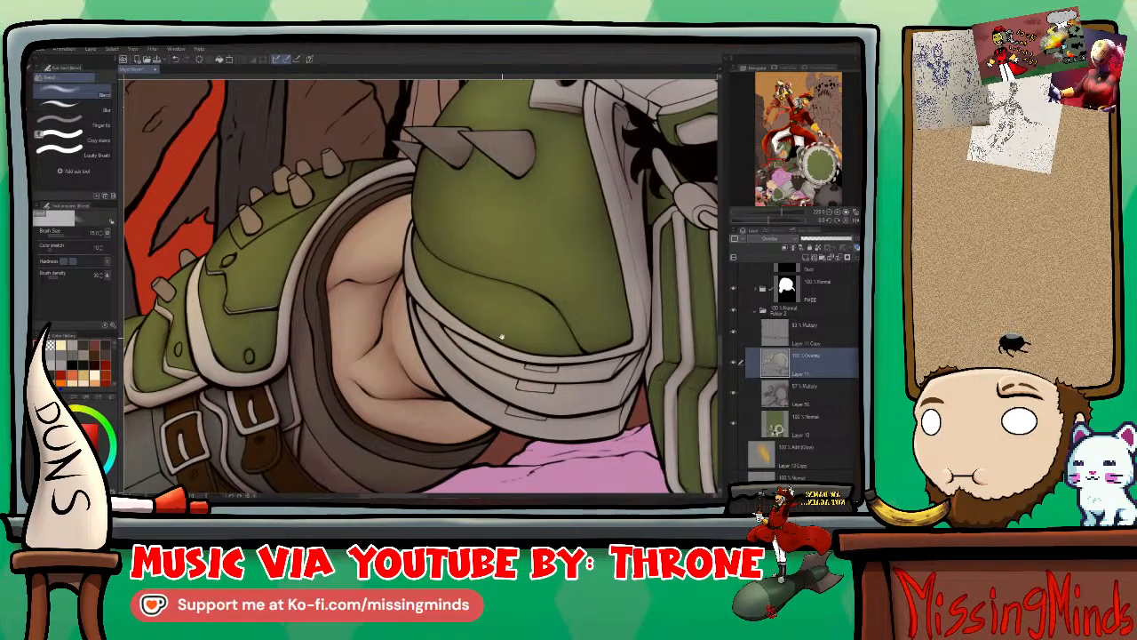
{"action": "left_click_drag", "start_coordinate": [502, 337], "coordinate": [423, 247]}
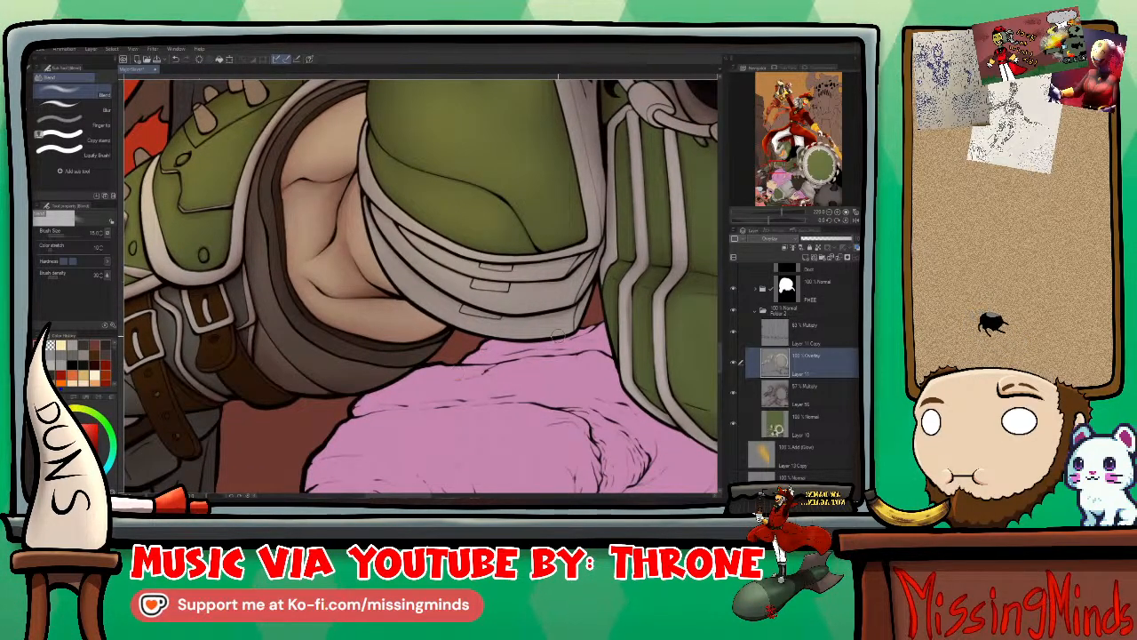
{"action": "key", "text": "p"}
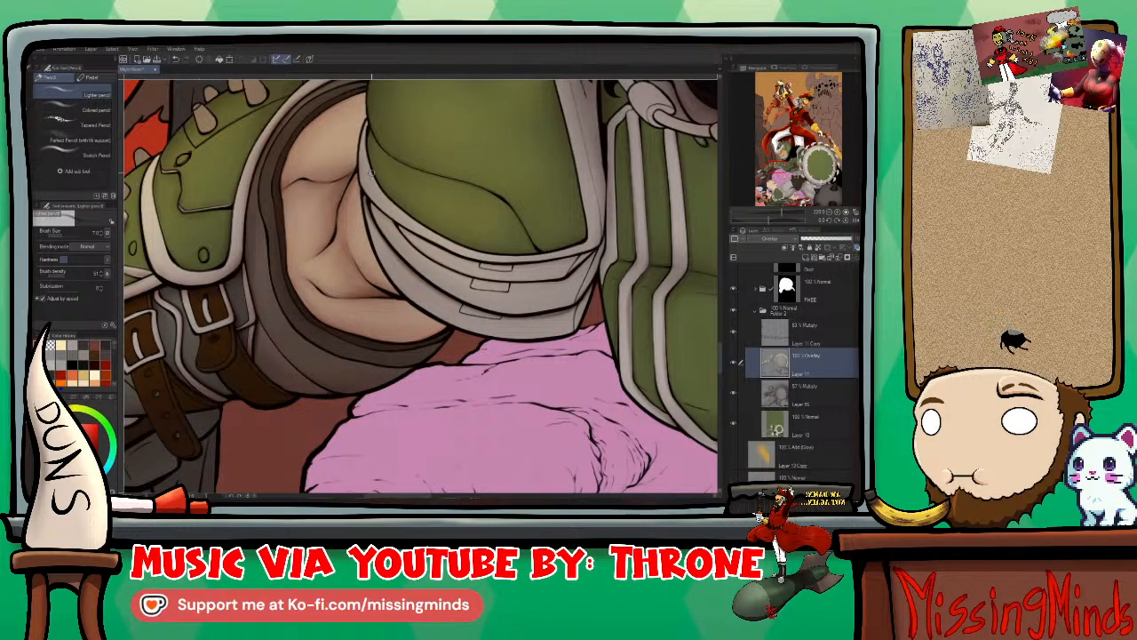
{"action": "left_click_drag", "start_coordinate": [371, 216], "coordinate": [503, 334]}
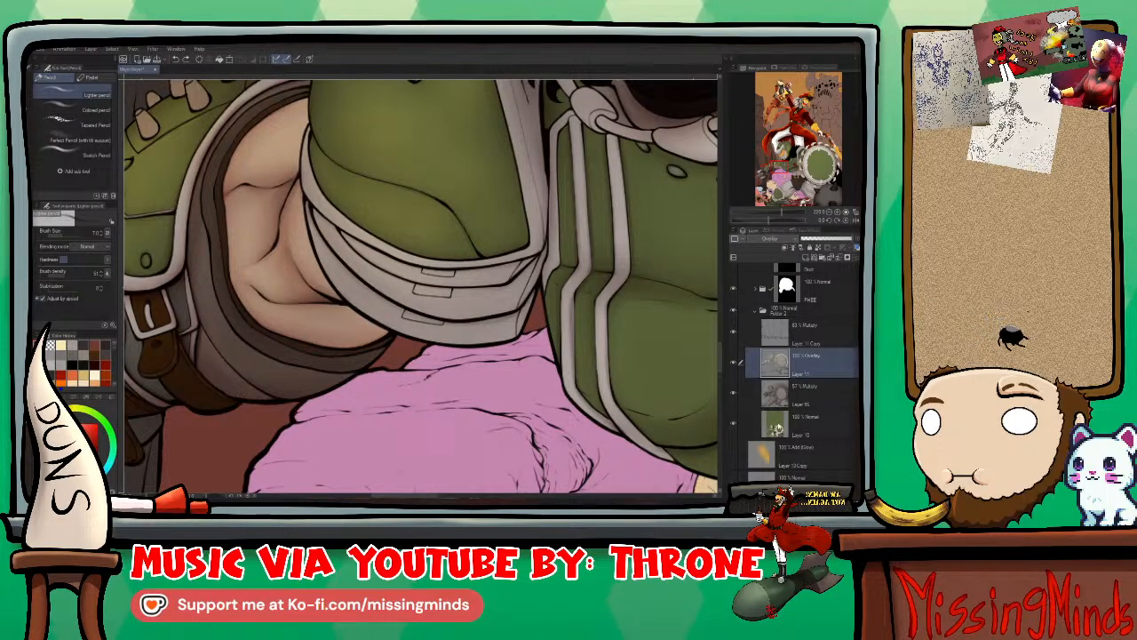
{"action": "left_click", "coordinate": [776, 424]}
{"action": "key", "text": "w"}
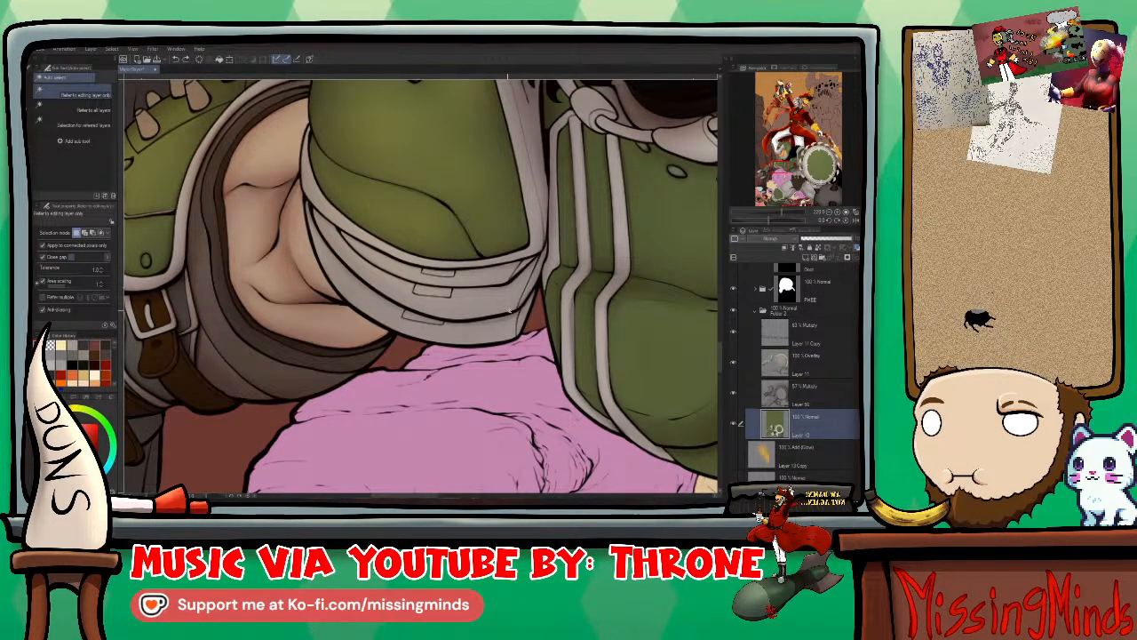
{"action": "key", "text": "w"}
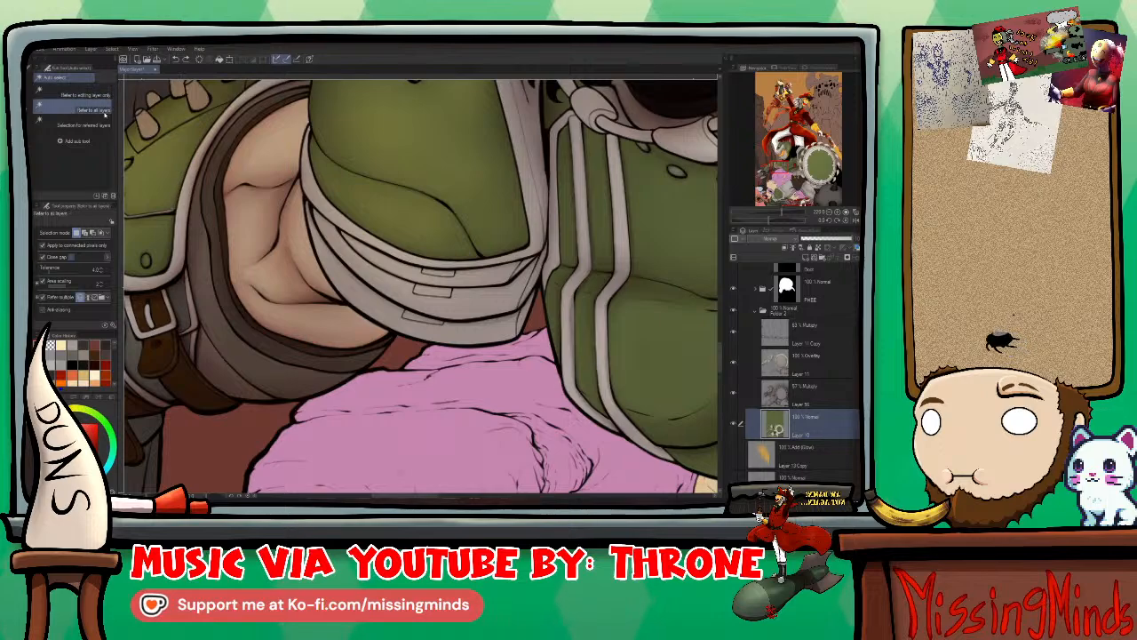
{"action": "left_click", "coordinate": [734, 391]}
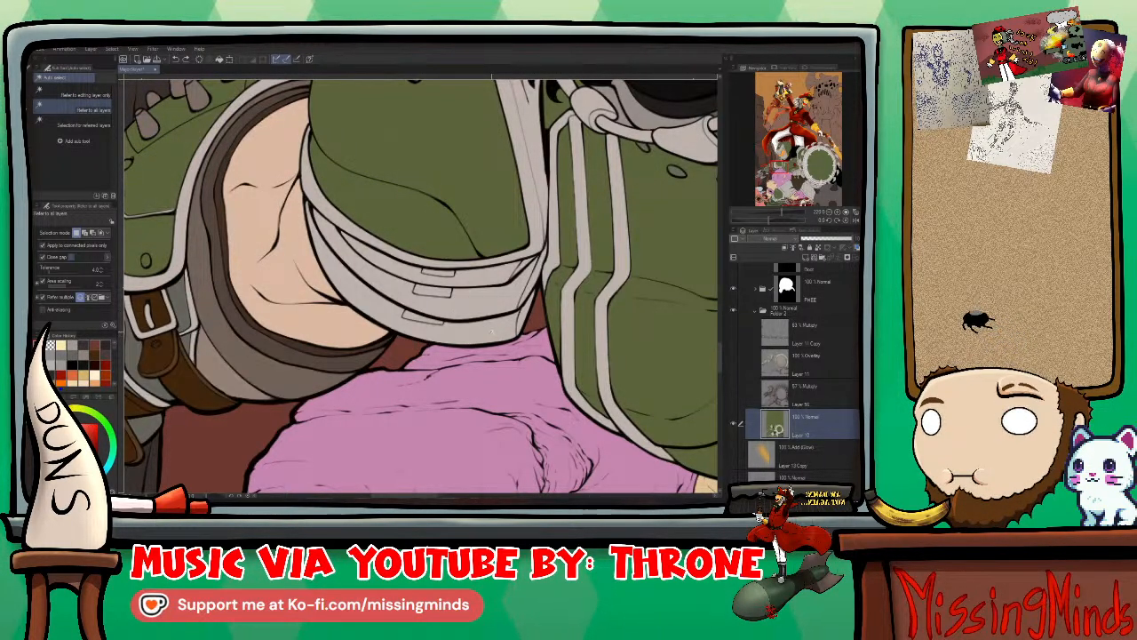
{"action": "left_click", "coordinate": [491, 330]}
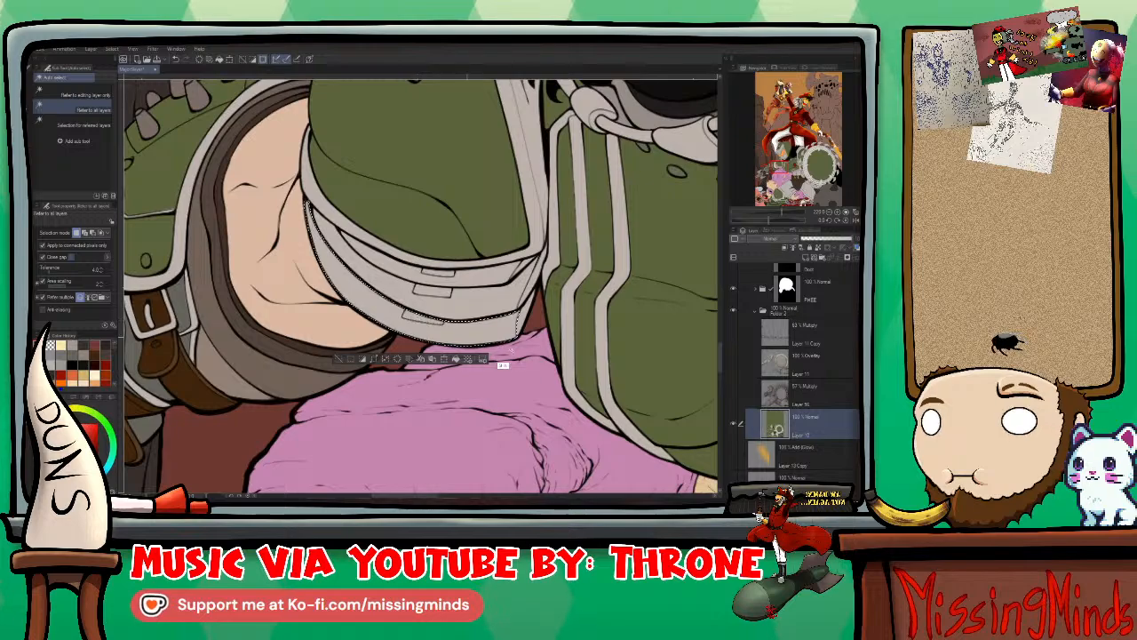
{"action": "left_click", "coordinate": [524, 331], "text": "shift"}
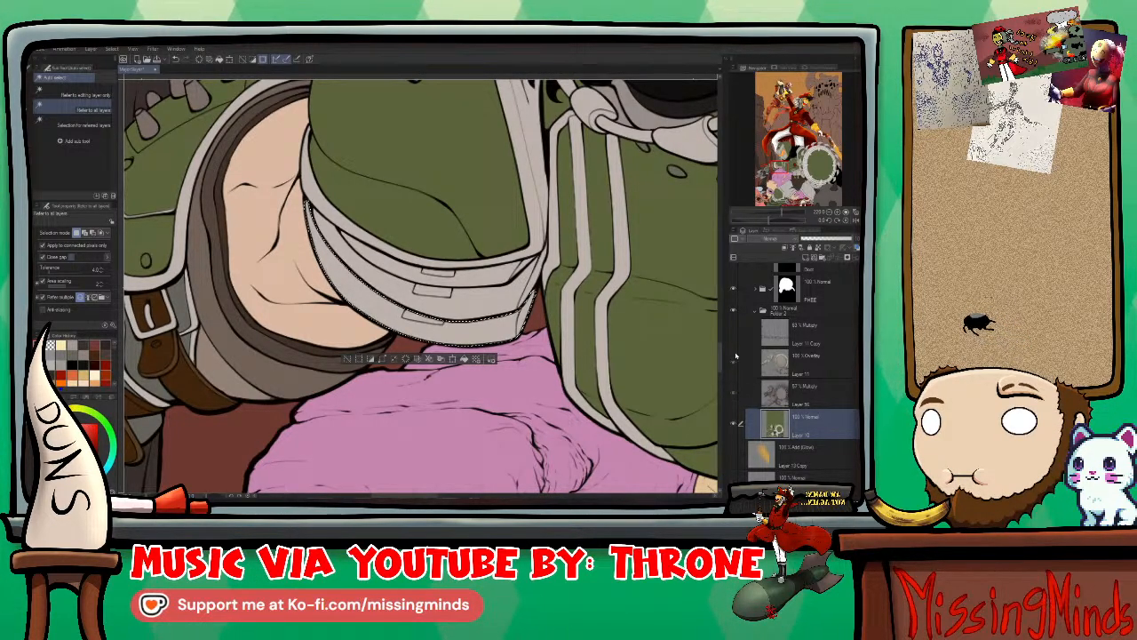
{"action": "left_click", "coordinate": [734, 395]}
Step: Shade the selected trim strip with an enlarged Lighter pencil on the Multiply and Overlay layers and soften it with the Blend brush
{"action": "left_click", "coordinate": [771, 394]}
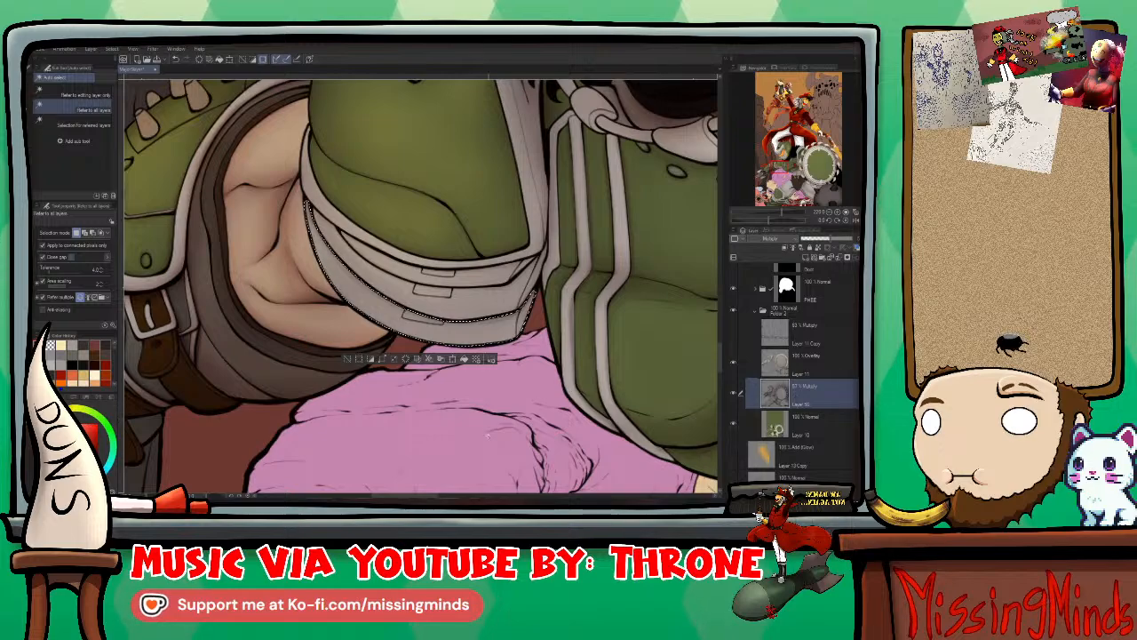
{"action": "key", "text": "p"}
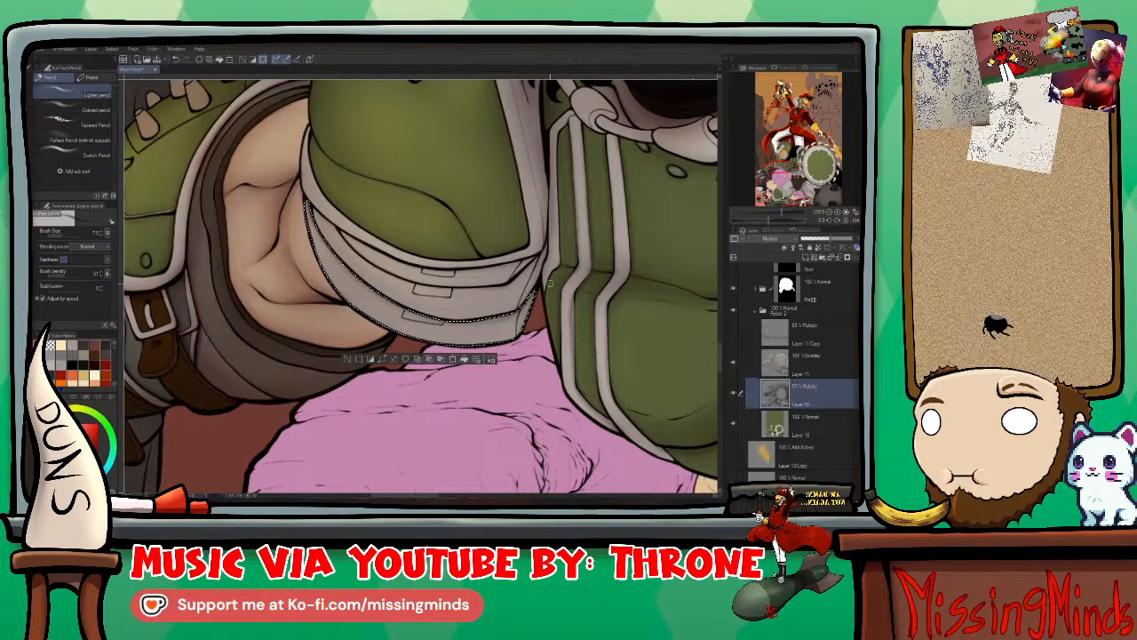
{"action": "key", "text": "bracketright"}
{"action": "key", "text": "bracketright"}
{"action": "key", "text": "bracketright"}
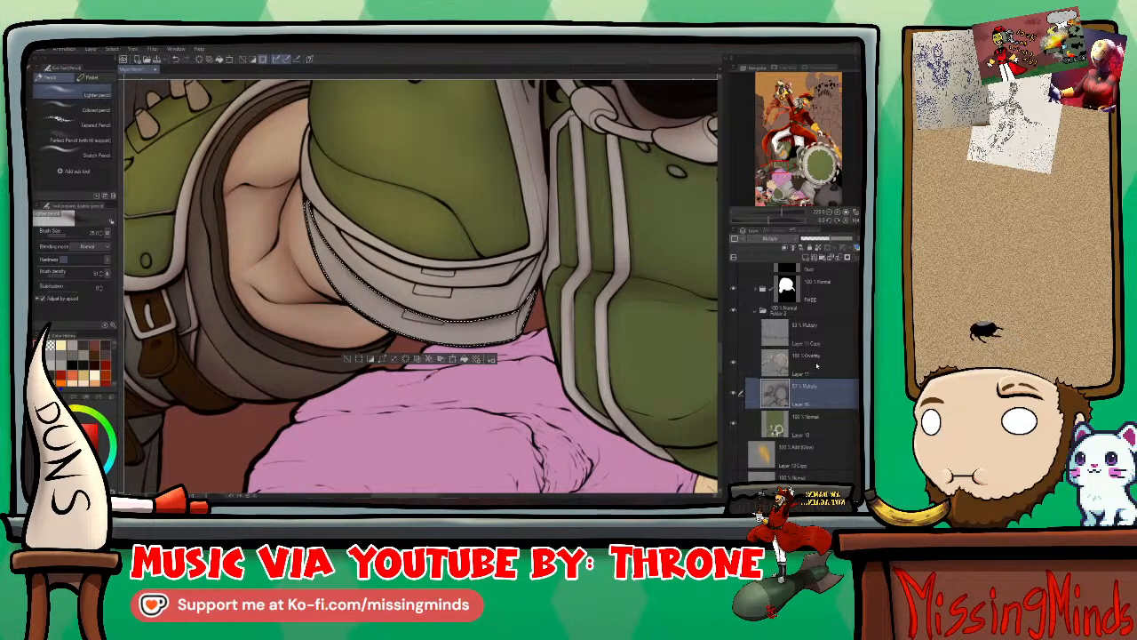
{"action": "key", "text": "alt+bracketright"}
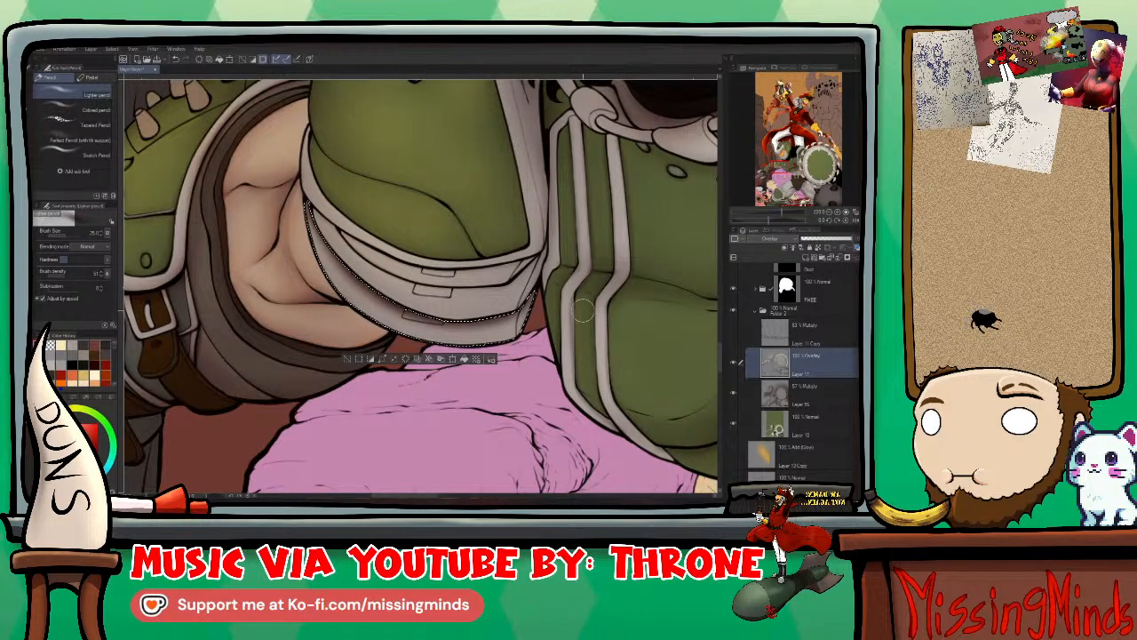
{"action": "key", "text": "j"}
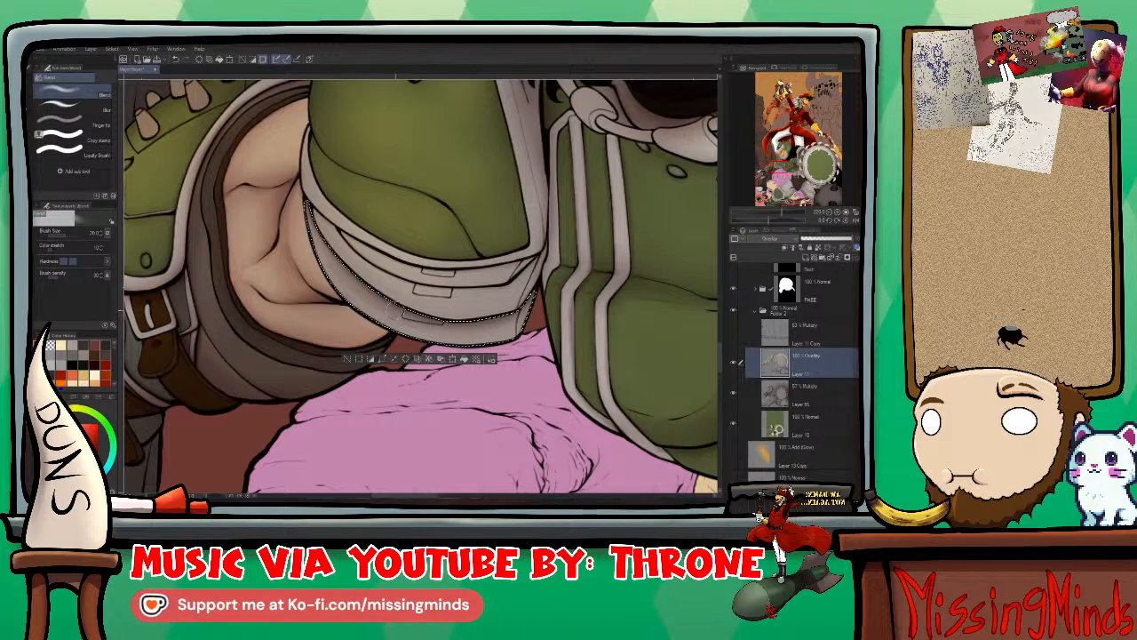
Step: Refine the trim strip's Overlay shading with a smaller Lighter pencil and clear the selection
{"action": "key", "text": "p"}
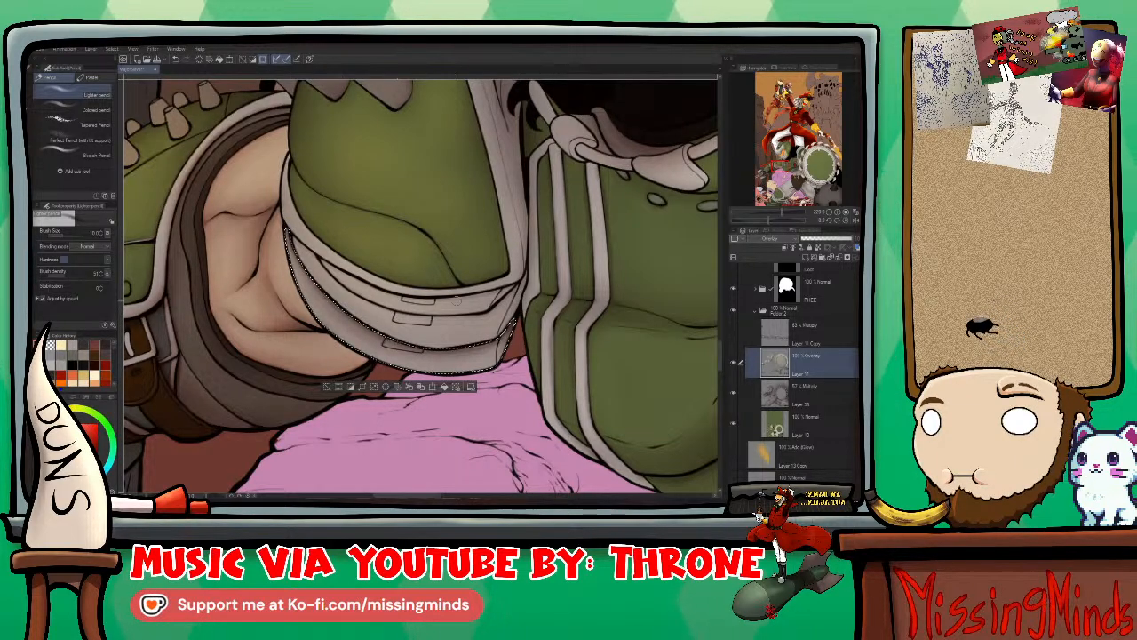
{"action": "scroll", "coordinate": [485, 414], "scroll_direction": "down", "scroll_amount": 10}
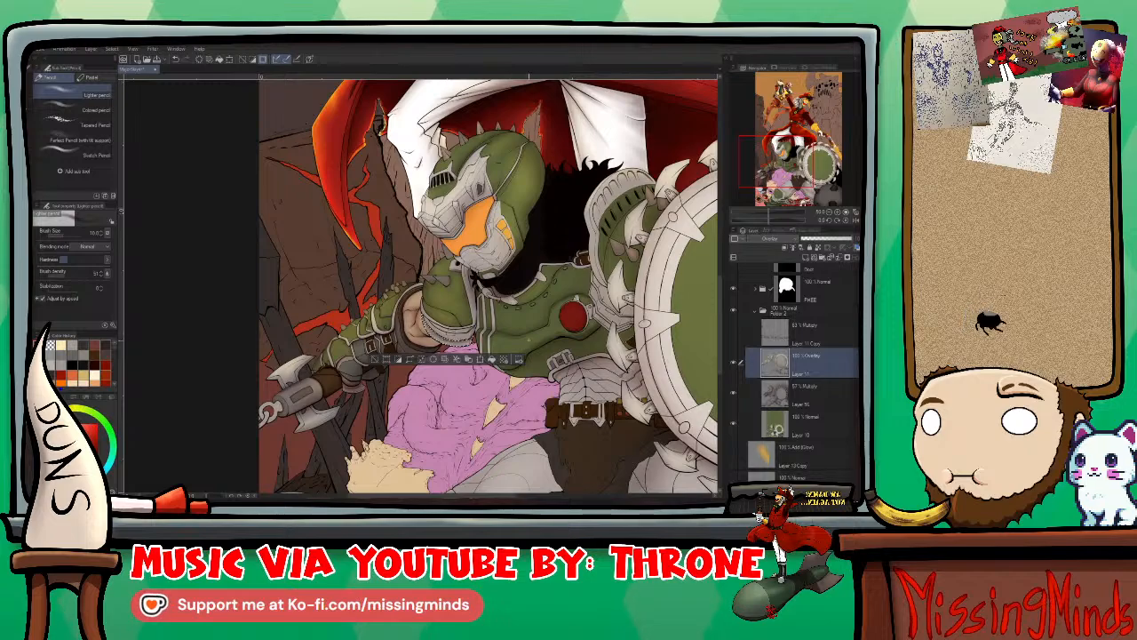
{"action": "left_click_drag", "start_coordinate": [534, 386], "coordinate": [477, 462]}
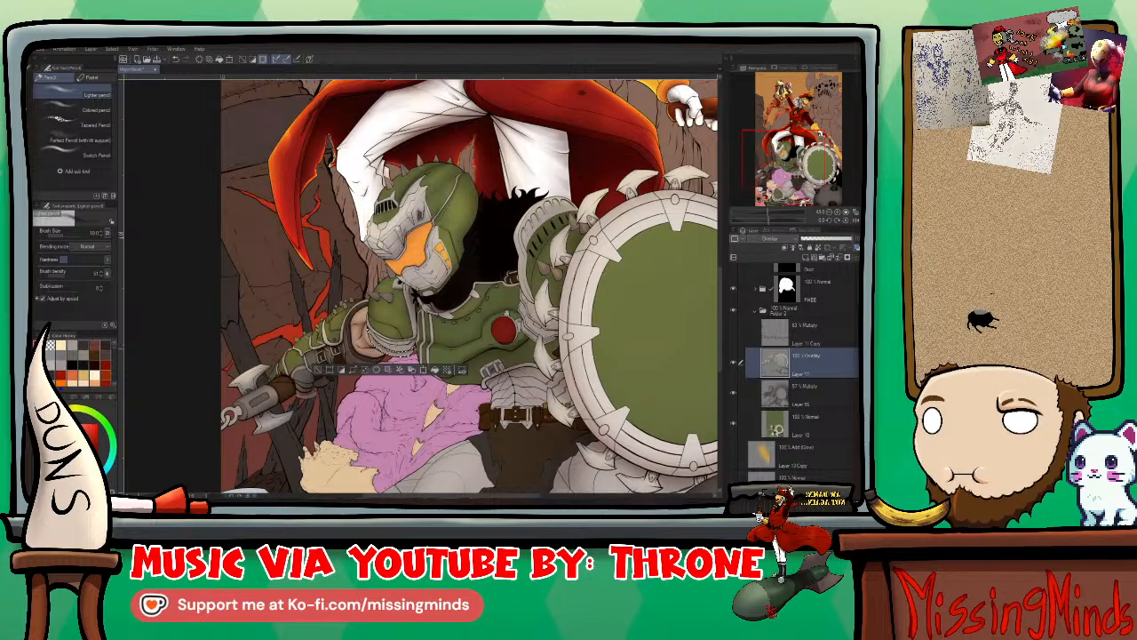
{"action": "scroll", "coordinate": [397, 374], "scroll_direction": "up", "scroll_amount": 2}
{"action": "scroll", "coordinate": [391, 355], "scroll_direction": "up", "scroll_amount": 5}
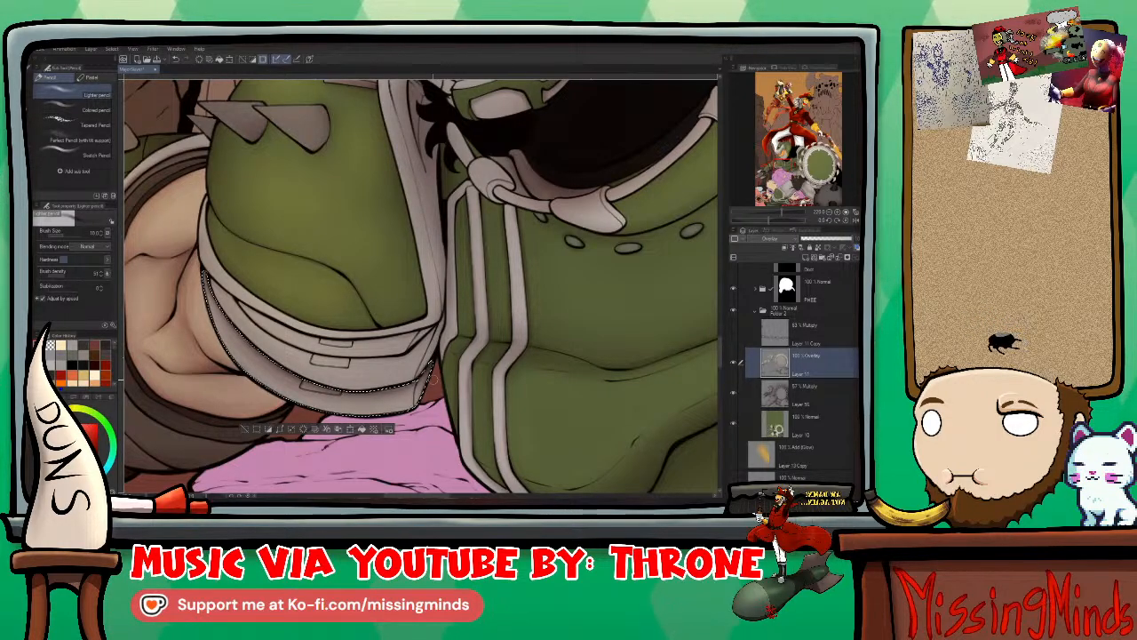
{"action": "scroll", "coordinate": [431, 375], "scroll_direction": "up", "scroll_amount": 3}
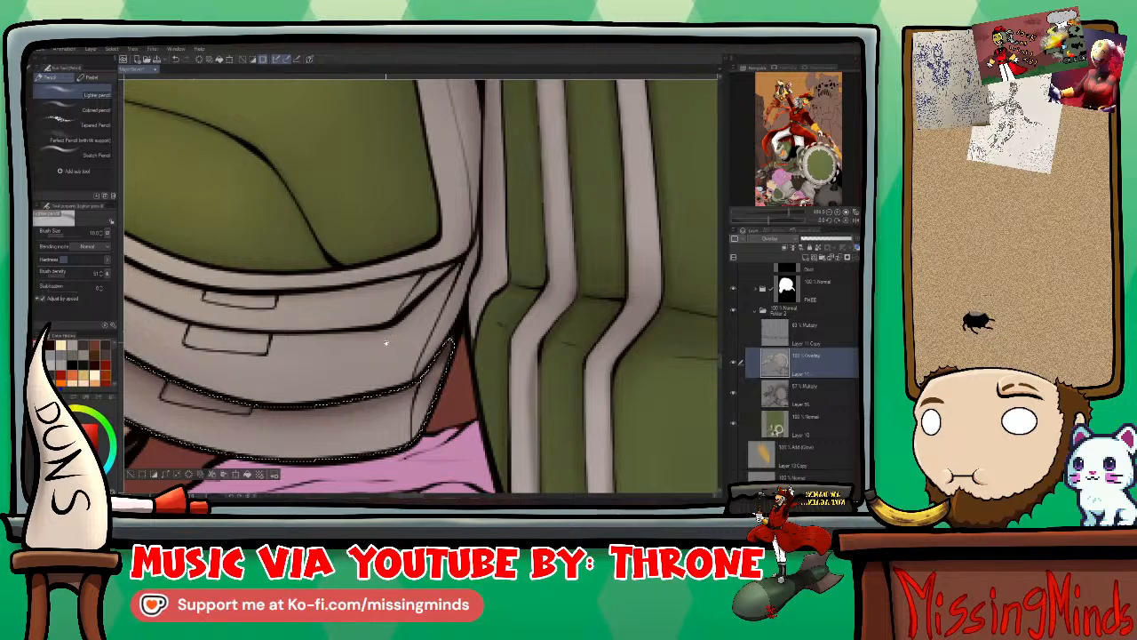
{"action": "scroll", "coordinate": [385, 343], "scroll_direction": "down", "scroll_amount": 4}
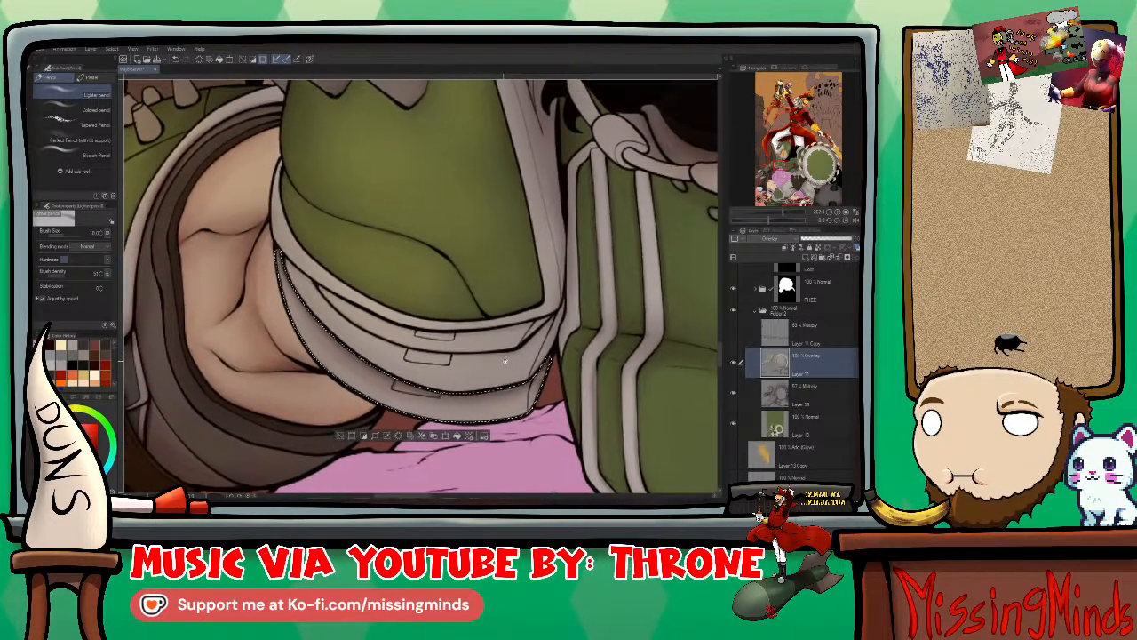
{"action": "scroll", "coordinate": [504, 360], "scroll_direction": "down", "scroll_amount": 1}
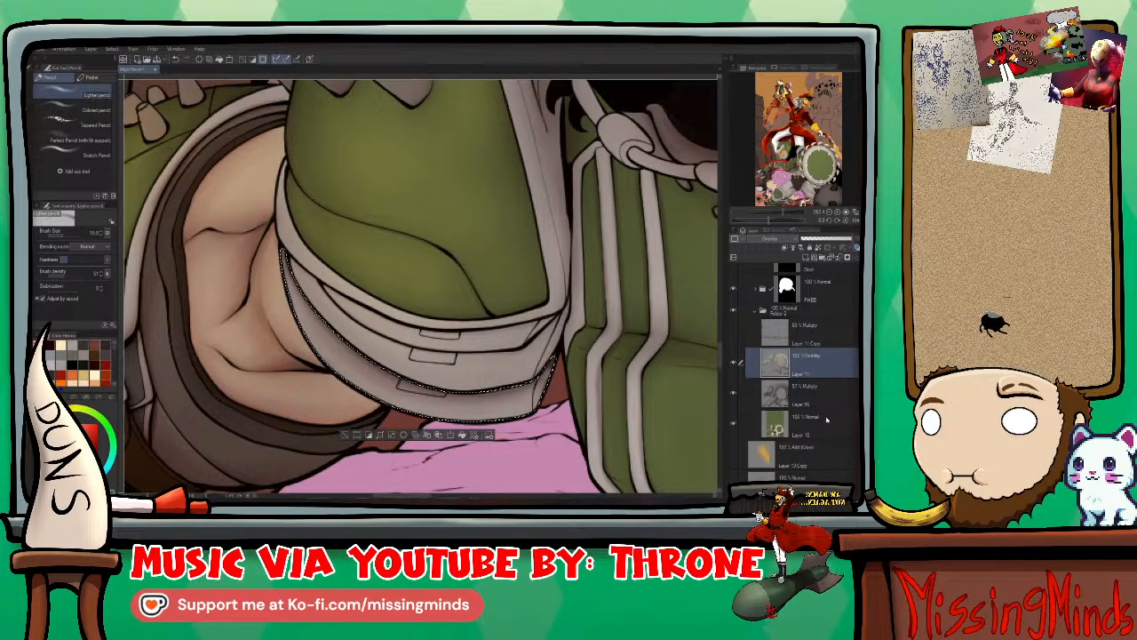
{"action": "key", "text": "ctrl+d"}
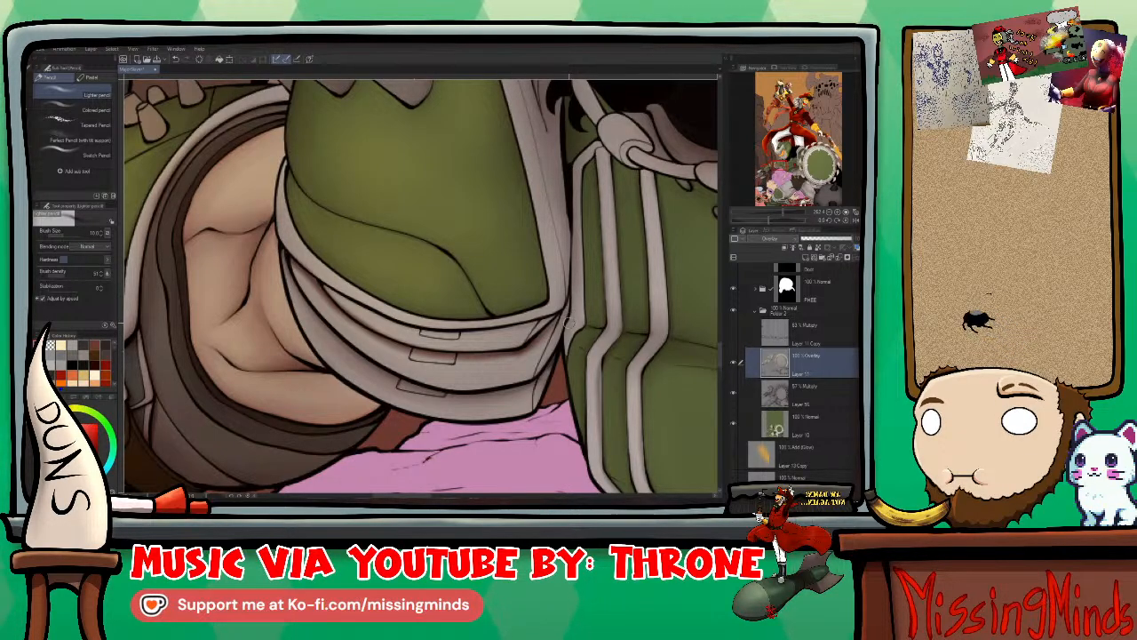
Step: Refine the Overlay shading on the pale trim strips beneath the green sleeve, alternating the Blend brush and Lighter pencil
{"action": "key", "text": "j"}
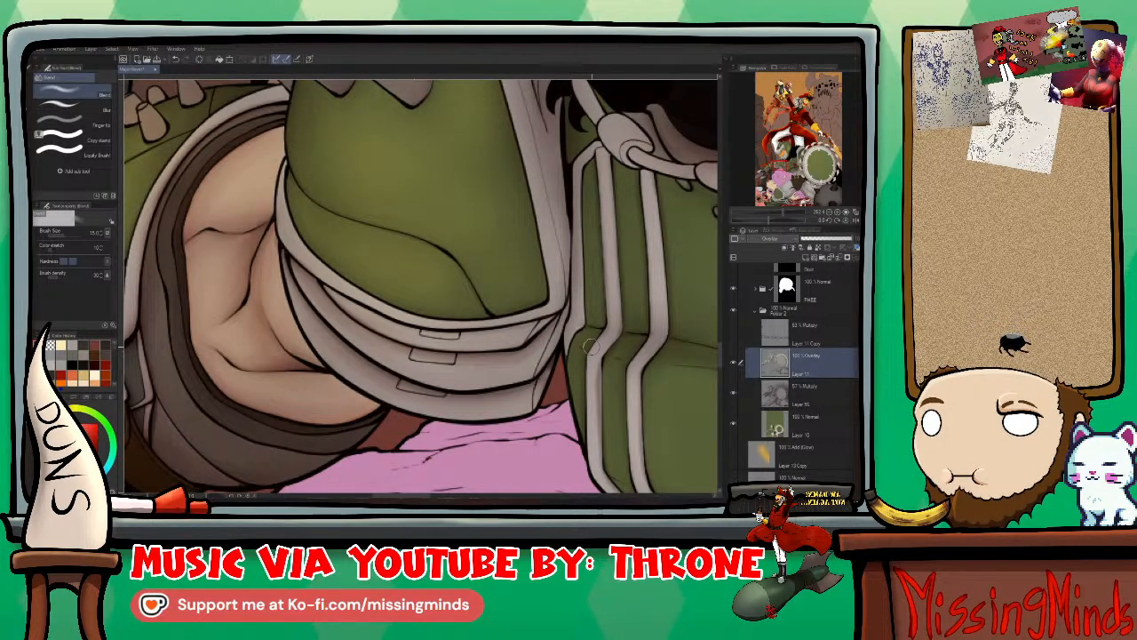
{"action": "key", "text": "p"}
{"action": "key", "text": "p"}
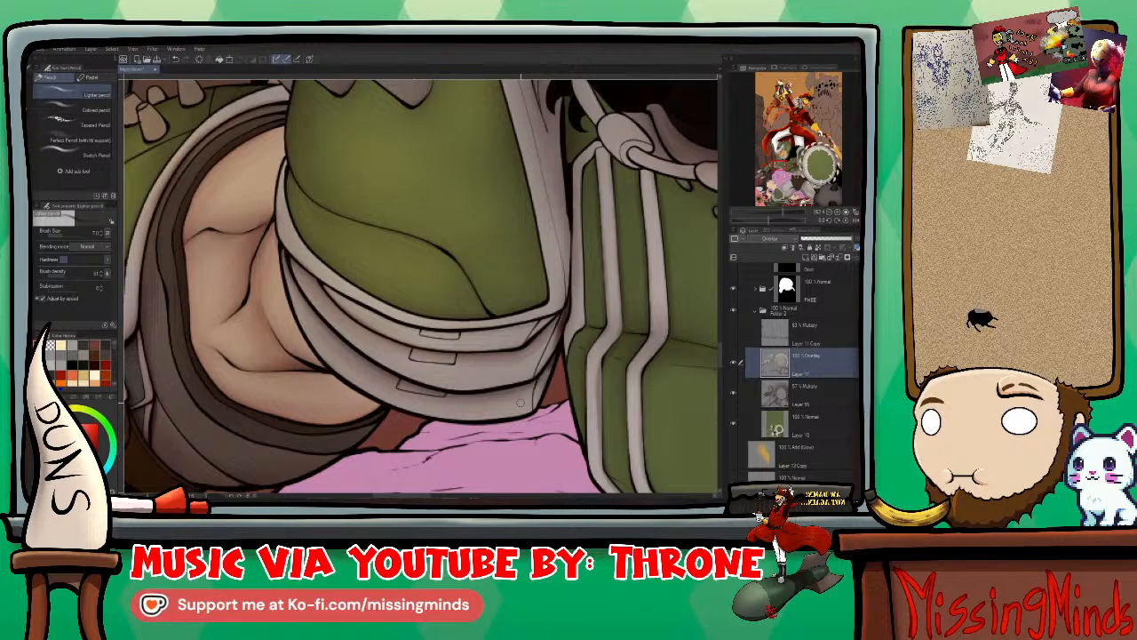
{"action": "key", "text": "j"}
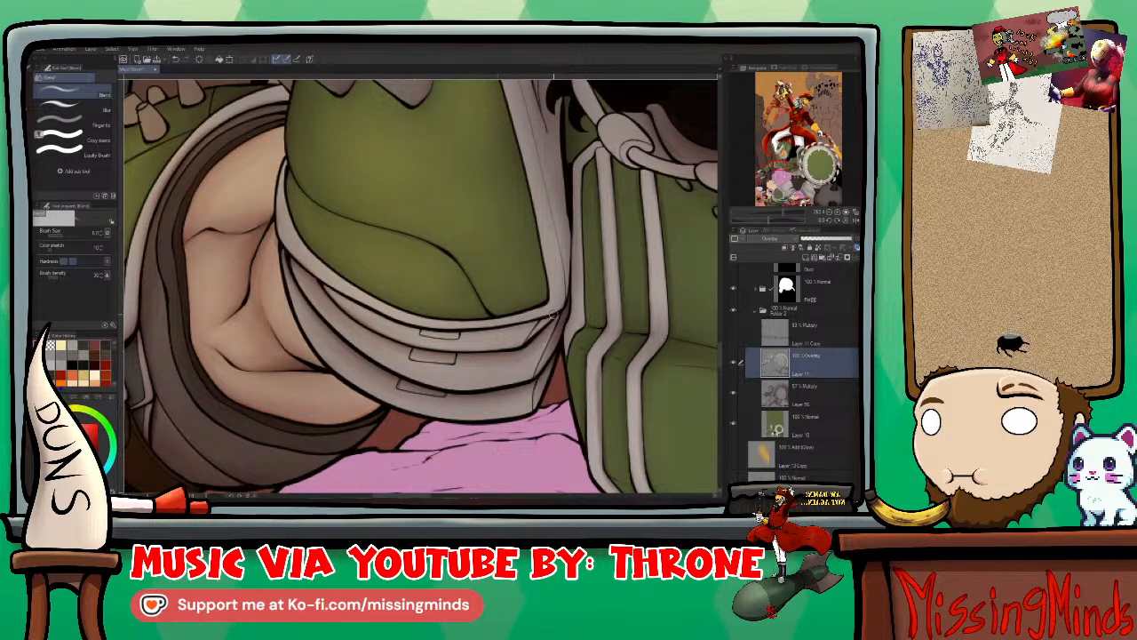
{"action": "key", "text": "p"}
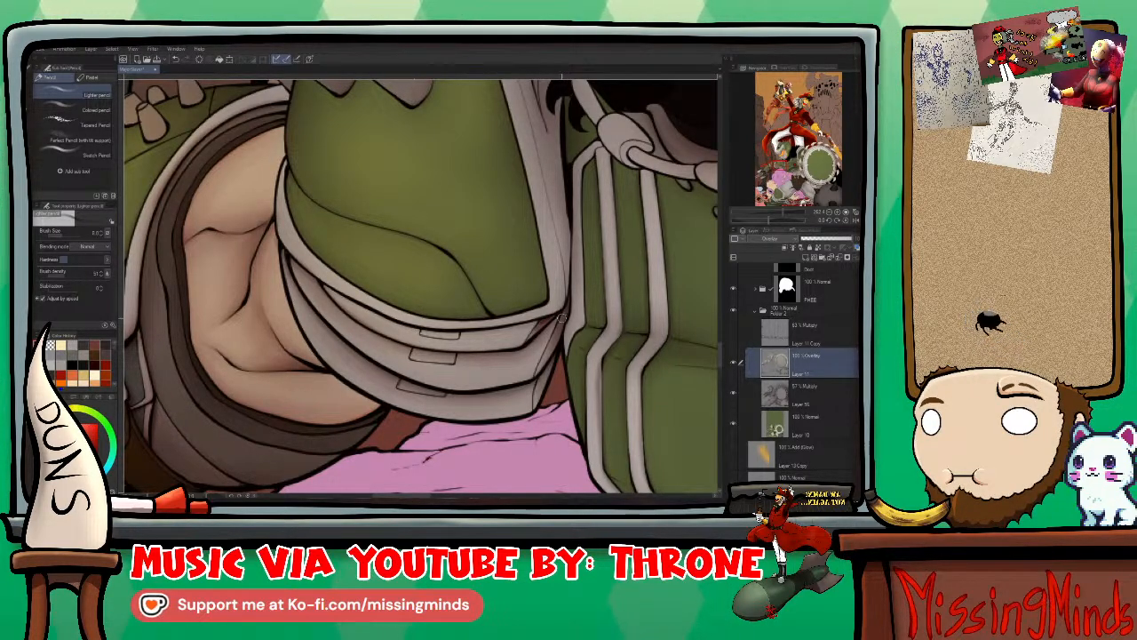
Step: Deepen the shading at the lower corner of the sleeve's pale border with the Lighter pencil and soften it with an enlarged Blend brush
{"action": "key", "text": "bracketright"}
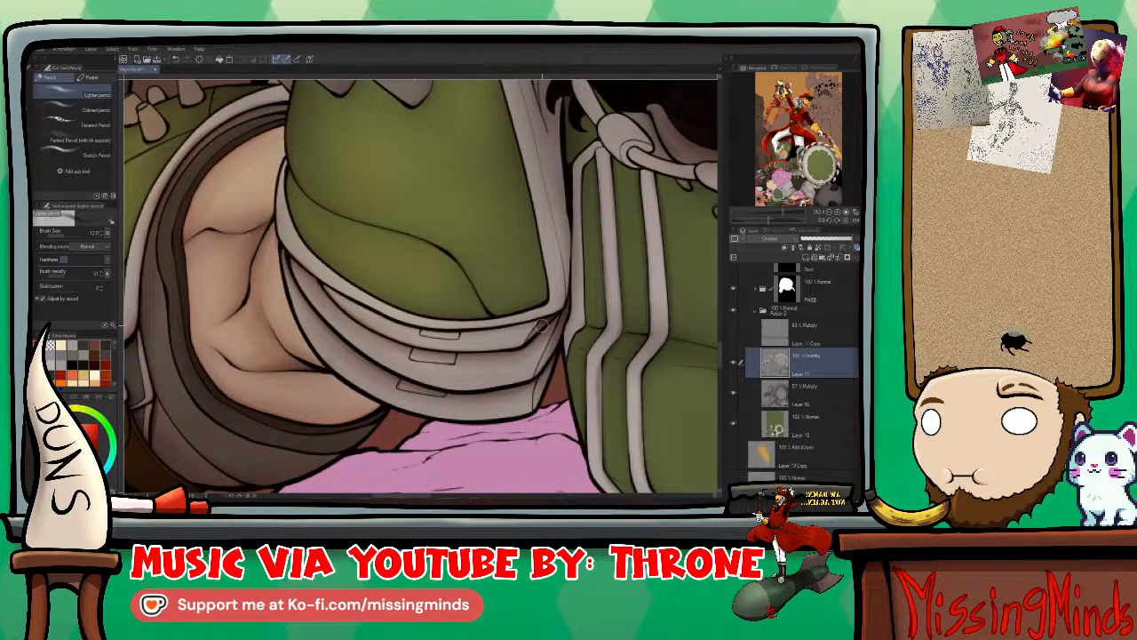
{"action": "key", "text": "bracketleft"}
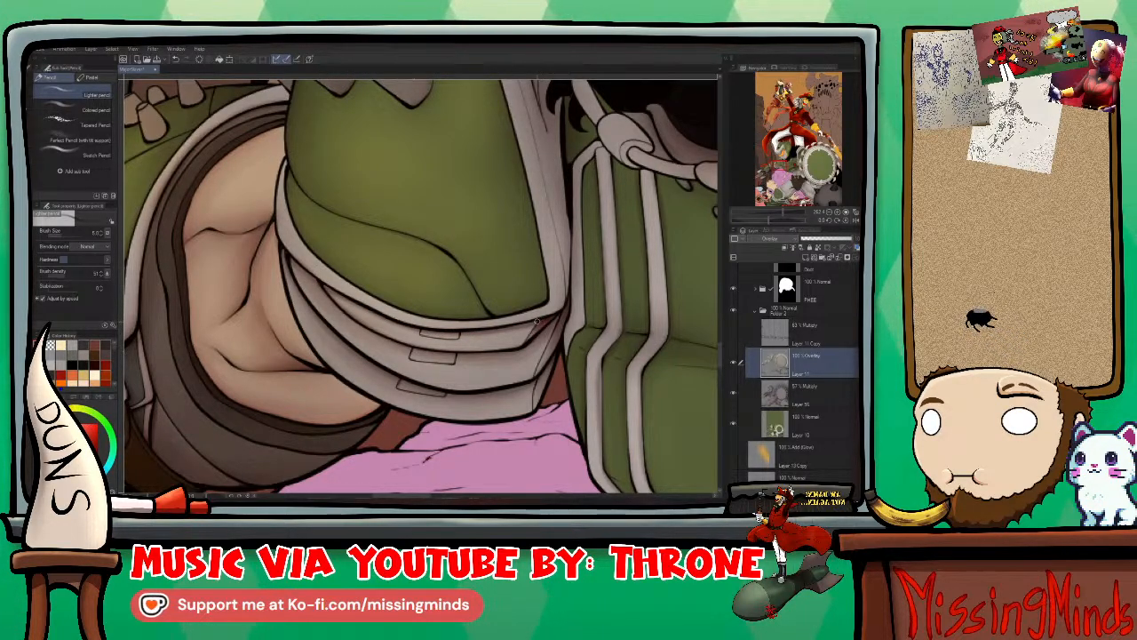
{"action": "key", "text": "bracketleft"}
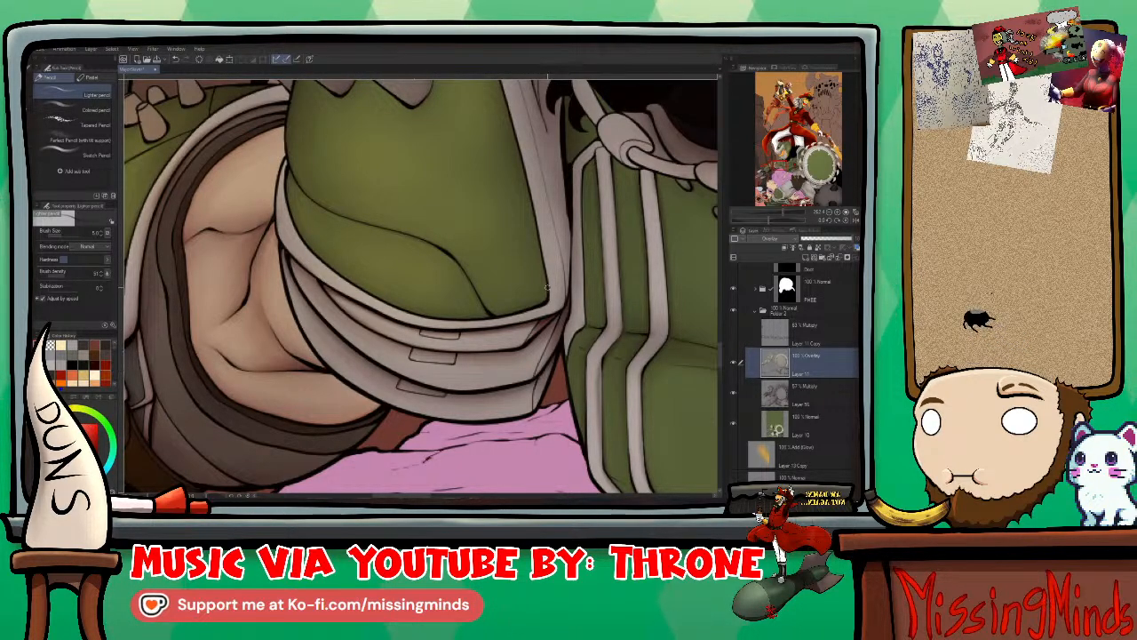
{"action": "key", "text": "j"}
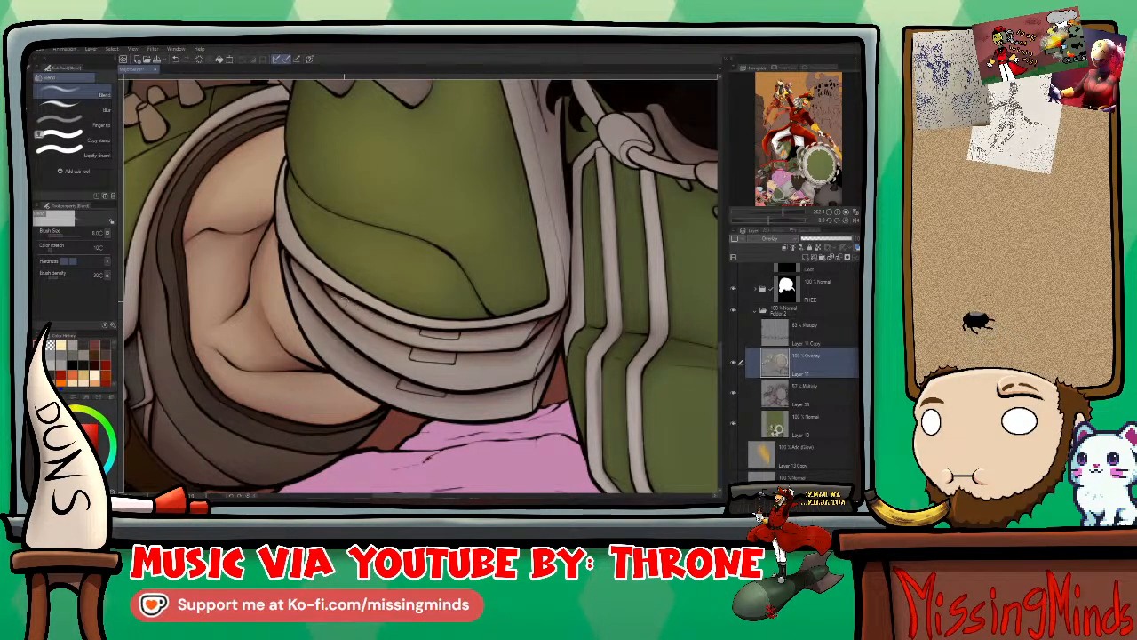
{"action": "key", "text": "bracketright"}
{"action": "key", "text": "bracketright"}
{"action": "key", "text": "bracketright"}
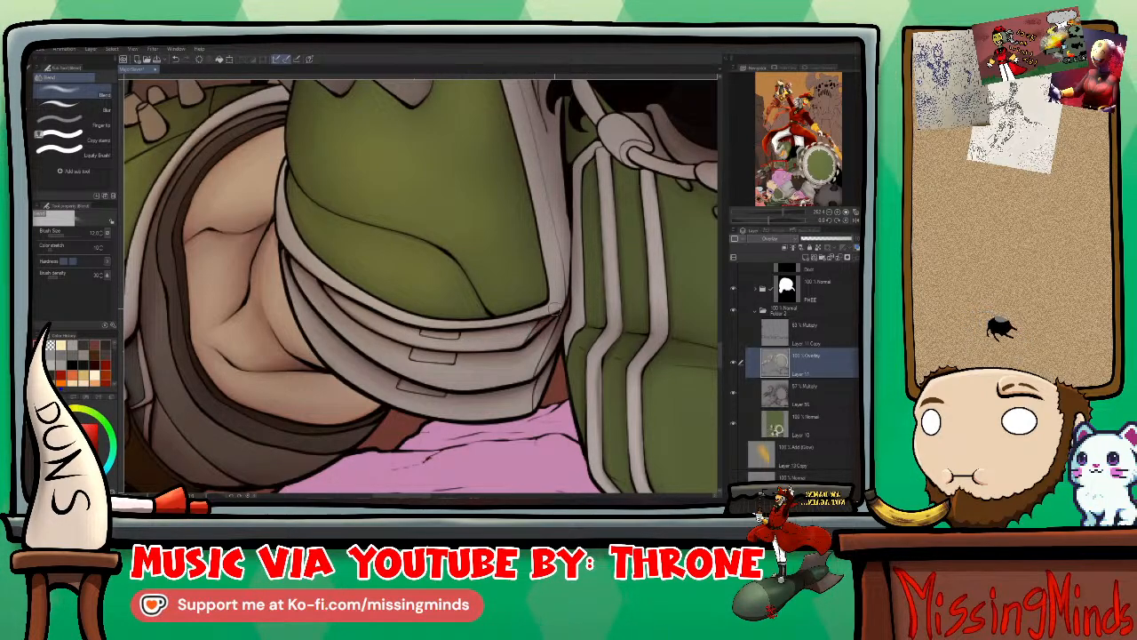
{"action": "left_click_drag", "start_coordinate": [554, 310], "coordinate": [511, 384]}
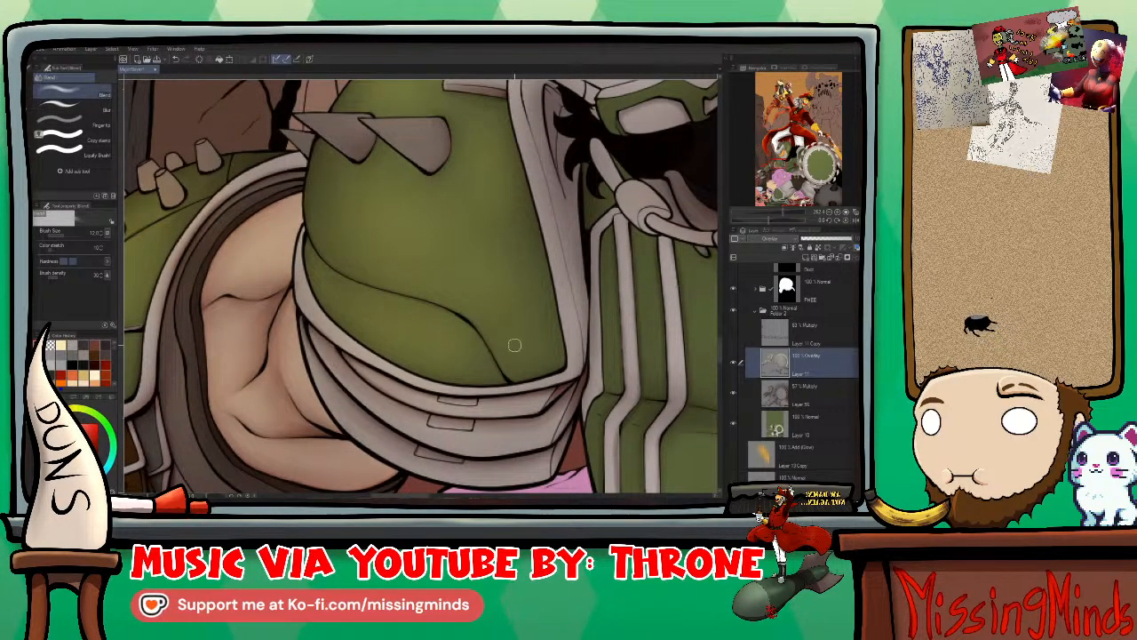
Step: Shade the pale strip between the green shoulder plate and the black hair with an enlarged Lighter pencil on the Overlay layer
{"action": "key", "text": "p"}
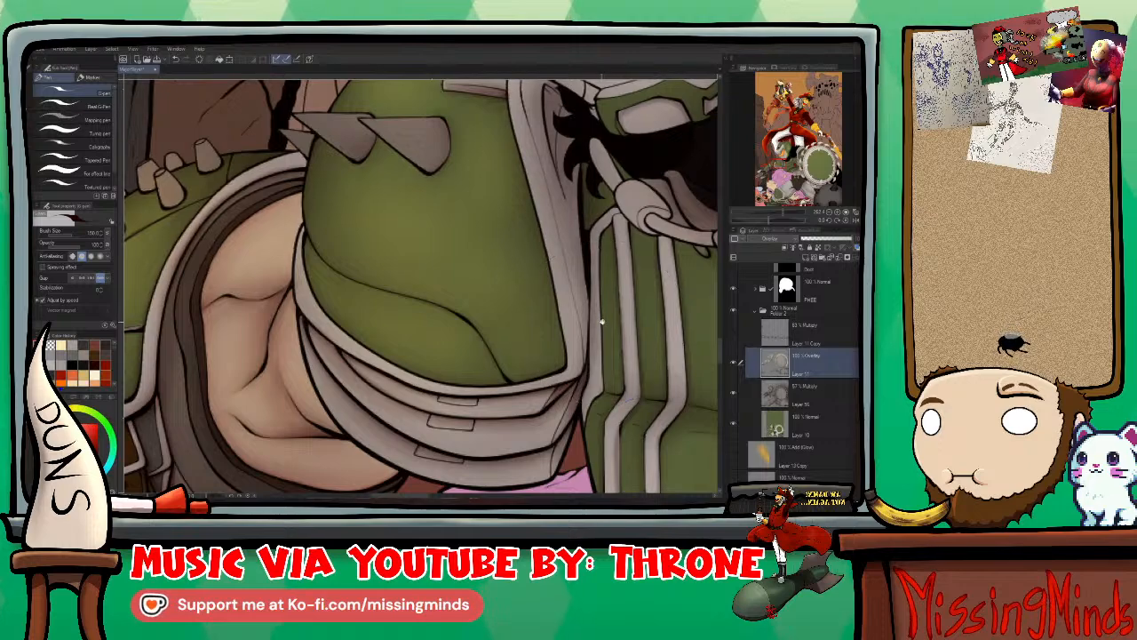
{"action": "mouse_move", "coordinate": [603, 320]}
{"action": "left_mouse_down"}
{"action": "mouse_move", "coordinate": [529, 368]}
{"action": "mouse_move", "coordinate": [515, 404]}
{"action": "left_mouse_up"}
{"action": "key", "text": "p"}
{"action": "key", "text": "bracketright"}
{"action": "key", "text": "bracketright"}
{"action": "key", "text": "bracketright"}
{"action": "key", "text": "bracketright"}
{"action": "key", "text": "bracketright"}
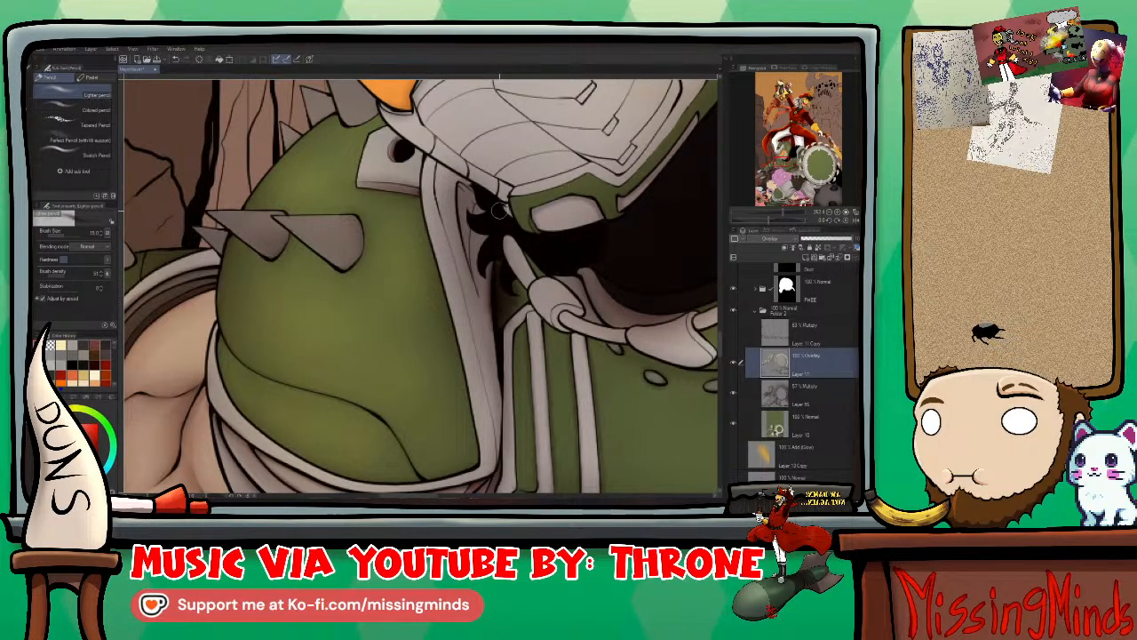
{"action": "key", "text": "bracketright"}
{"action": "key", "text": "bracketright"}
{"action": "key", "text": "bracketright"}
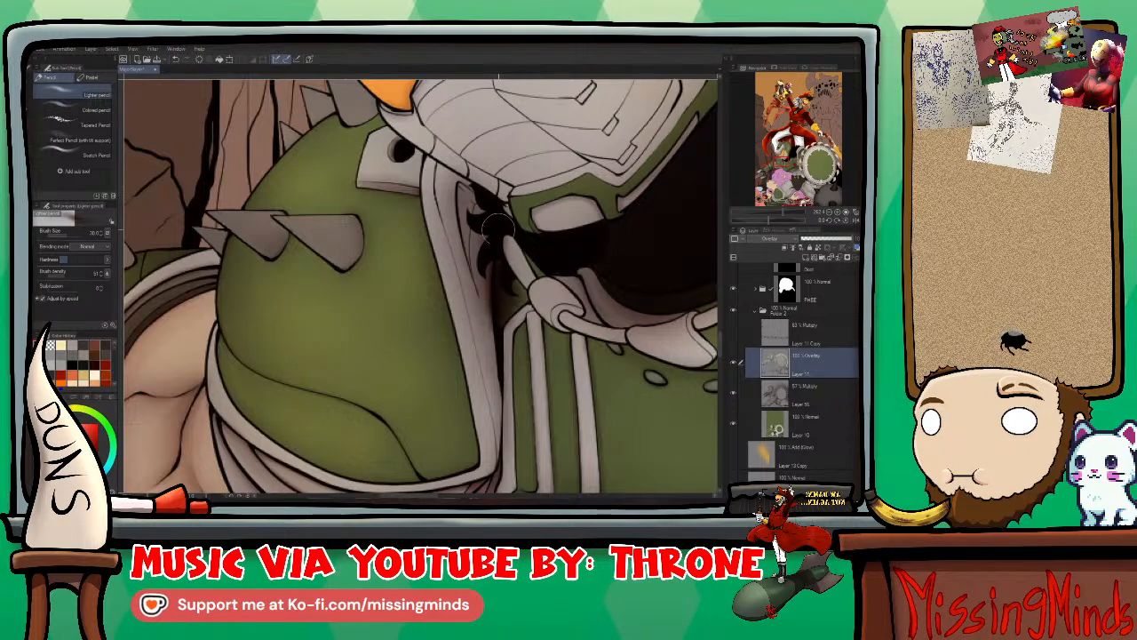
Step: Add finer shadows down the recess beside the shoulder plate's border with a smaller Lighter pencil and soften them with the Blend brush
{"action": "scroll", "coordinate": [505, 256], "scroll_direction": "down", "scroll_amount": 2}
{"action": "key", "text": "bracketleft"}
{"action": "key", "text": "bracketleft"}
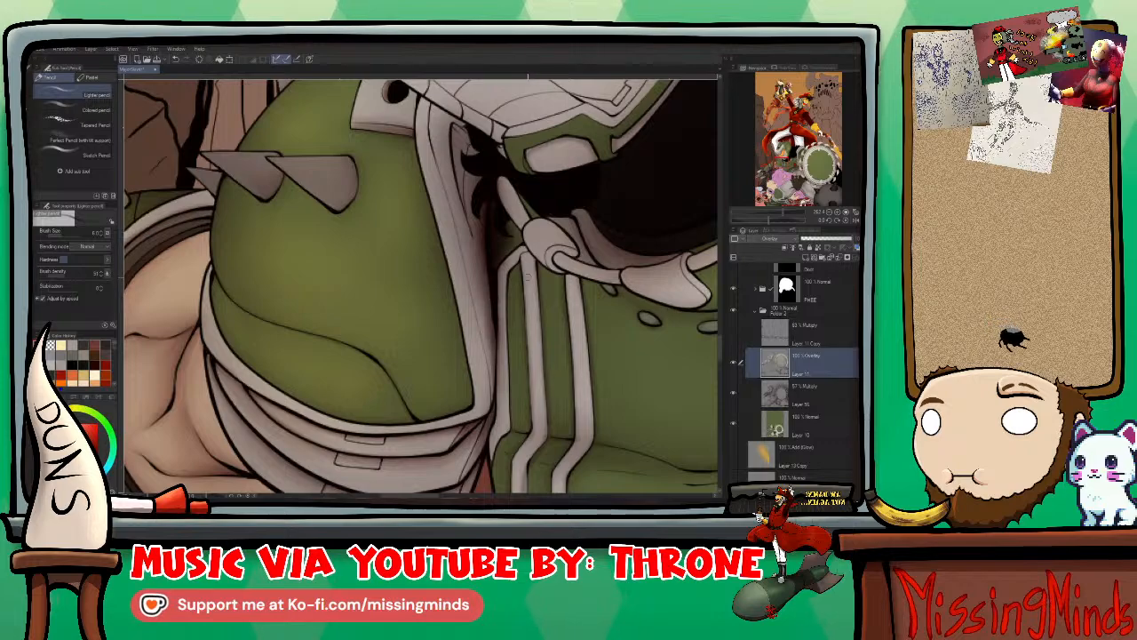
{"action": "scroll", "coordinate": [506, 267], "scroll_direction": "up", "scroll_amount": 2}
{"action": "key", "text": "j"}
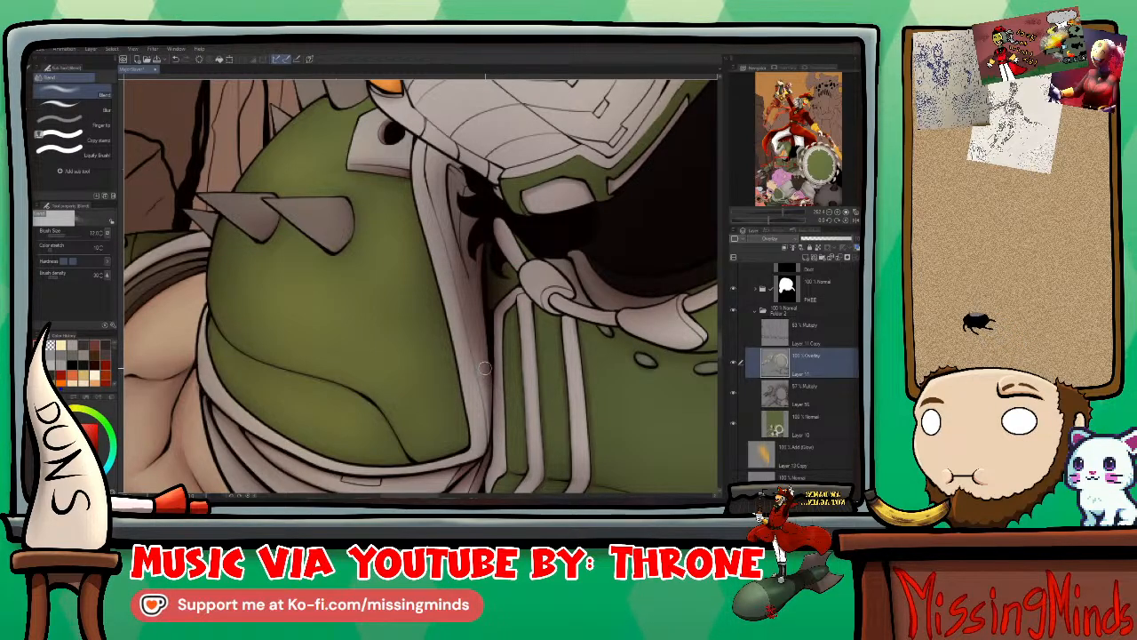
{"action": "scroll", "coordinate": [547, 353], "scroll_direction": "up", "scroll_amount": 2}
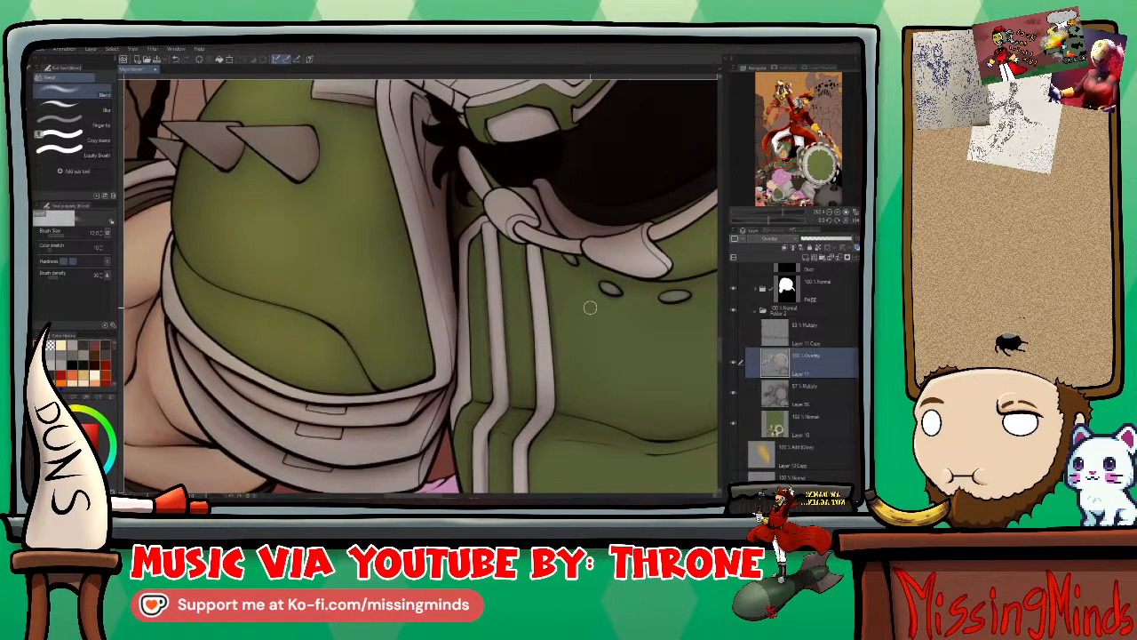
{"action": "scroll", "coordinate": [571, 365], "scroll_direction": "down", "scroll_amount": 2}
{"action": "scroll", "coordinate": [572, 365], "scroll_direction": "up", "scroll_amount": 1}
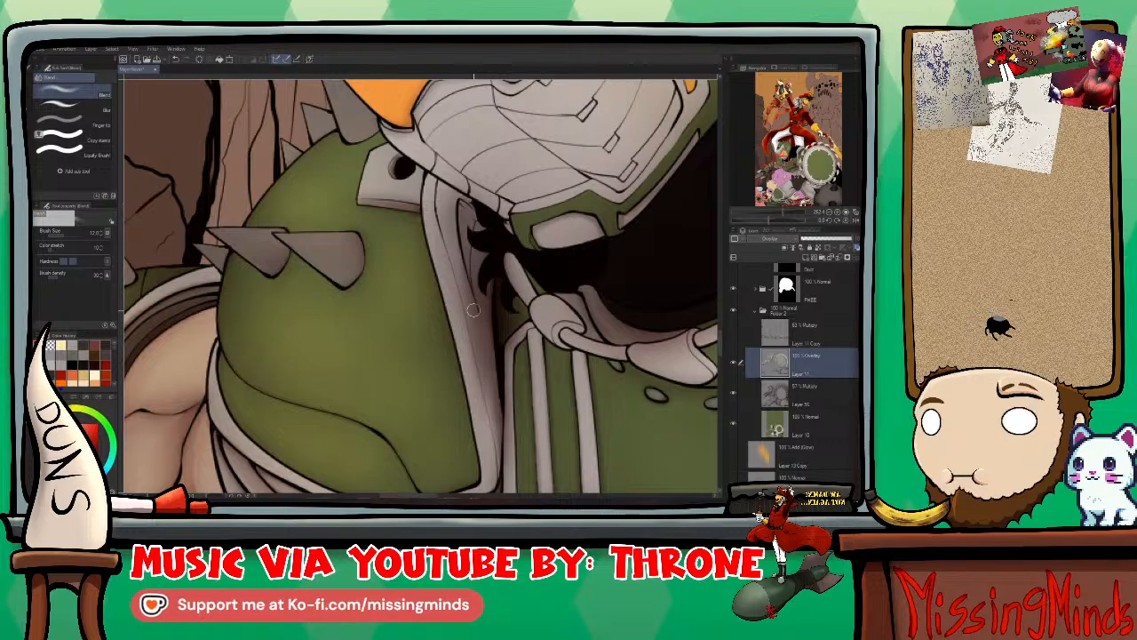
Step: Touch up the recess with the Lighter pencil and smooth its upper end beside the hair with a resized Blend brush
{"action": "key", "text": "p"}
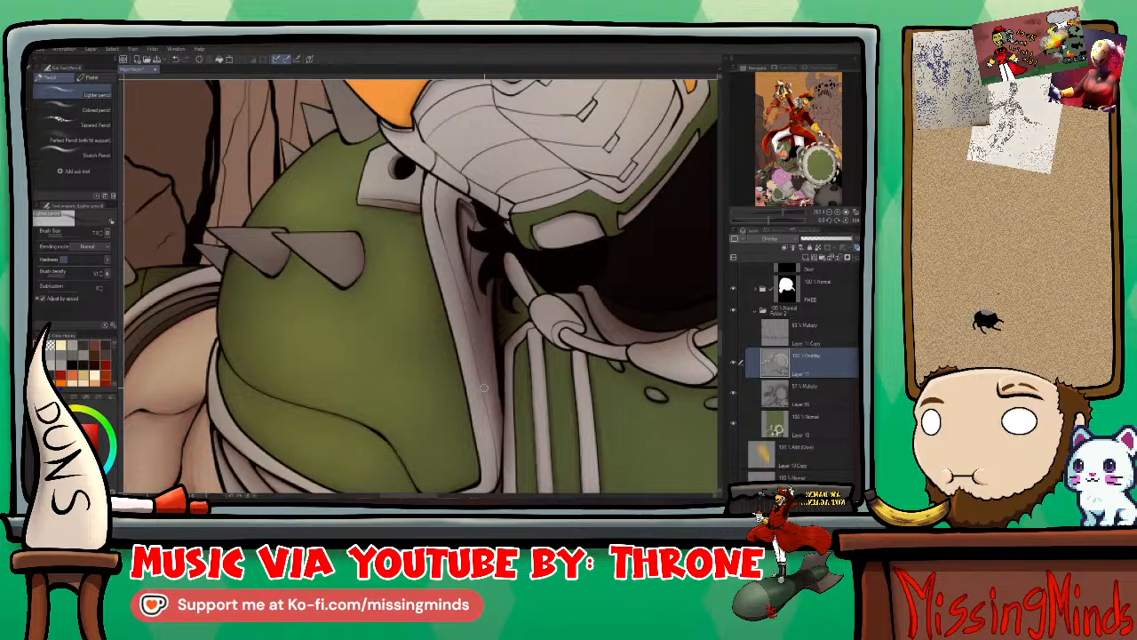
{"action": "key", "text": "j"}
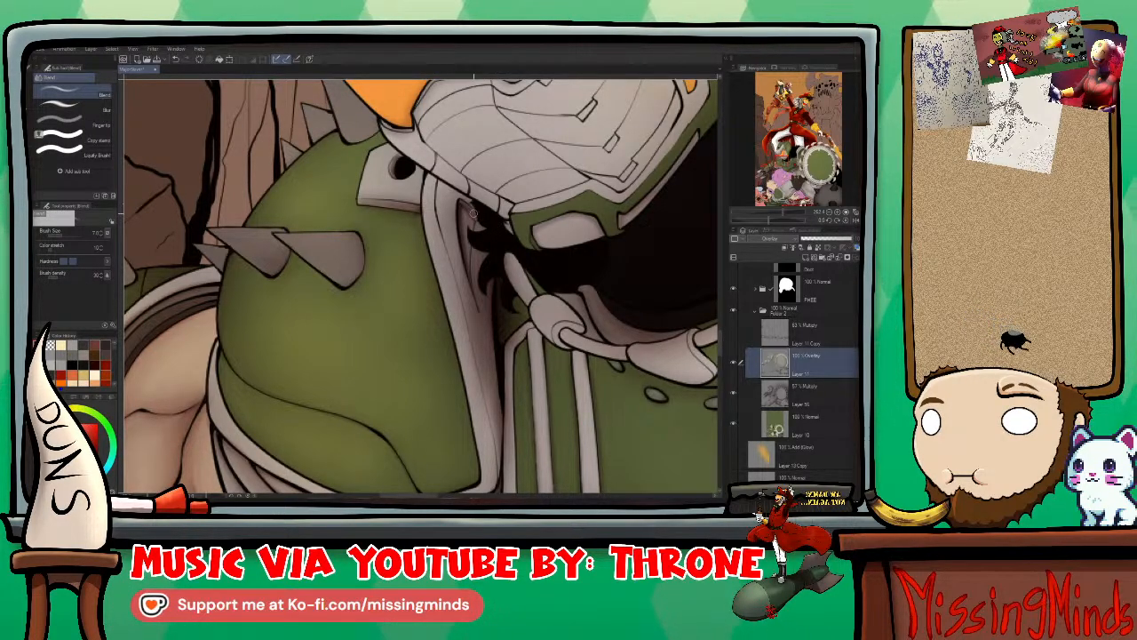
{"action": "key", "text": "bracketleft"}
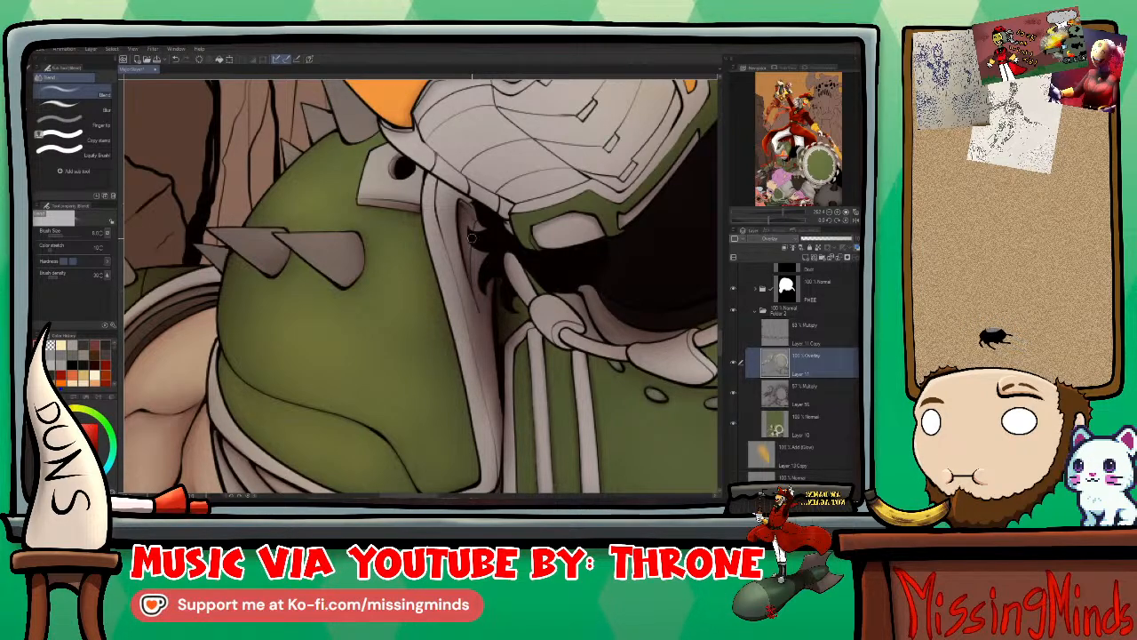
{"action": "key", "text": "bracketright"}
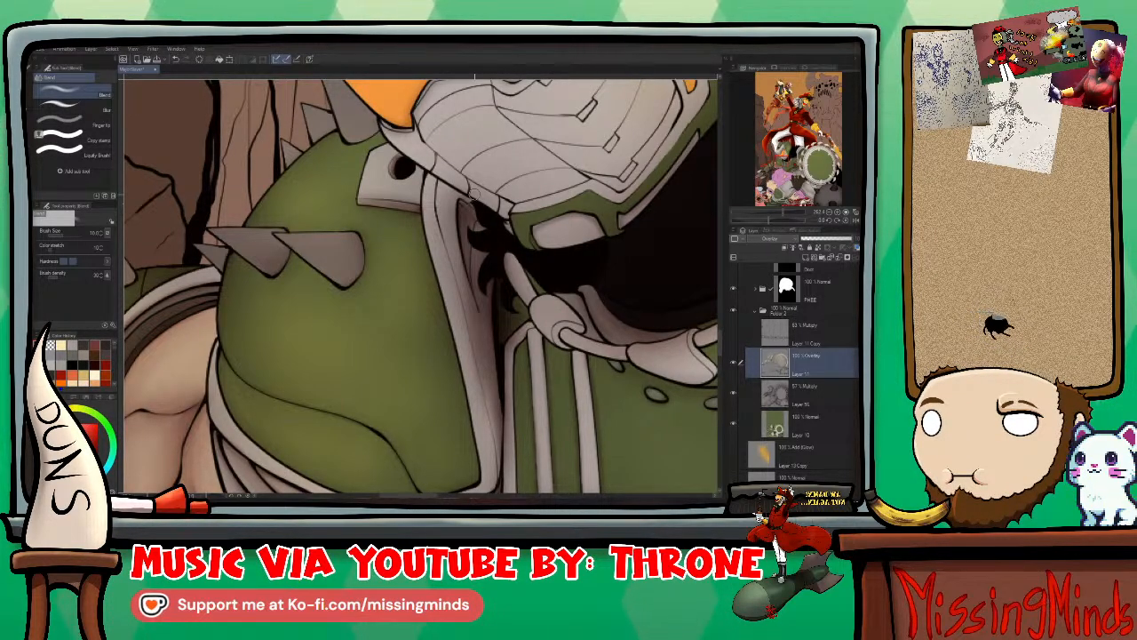
Step: Shade the inner collar lining and the pale collar fittings below the helmet with the Lighter pencil on the Overlay layer
{"action": "key", "text": "p"}
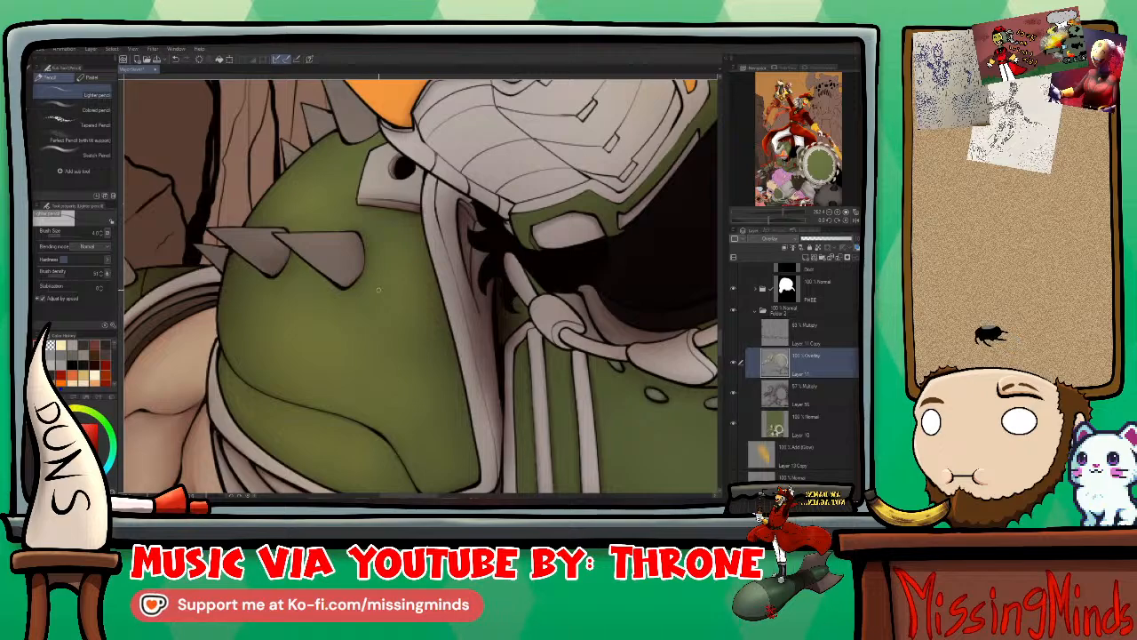
{"action": "left_click_drag", "start_coordinate": [435, 377], "coordinate": [459, 429]}
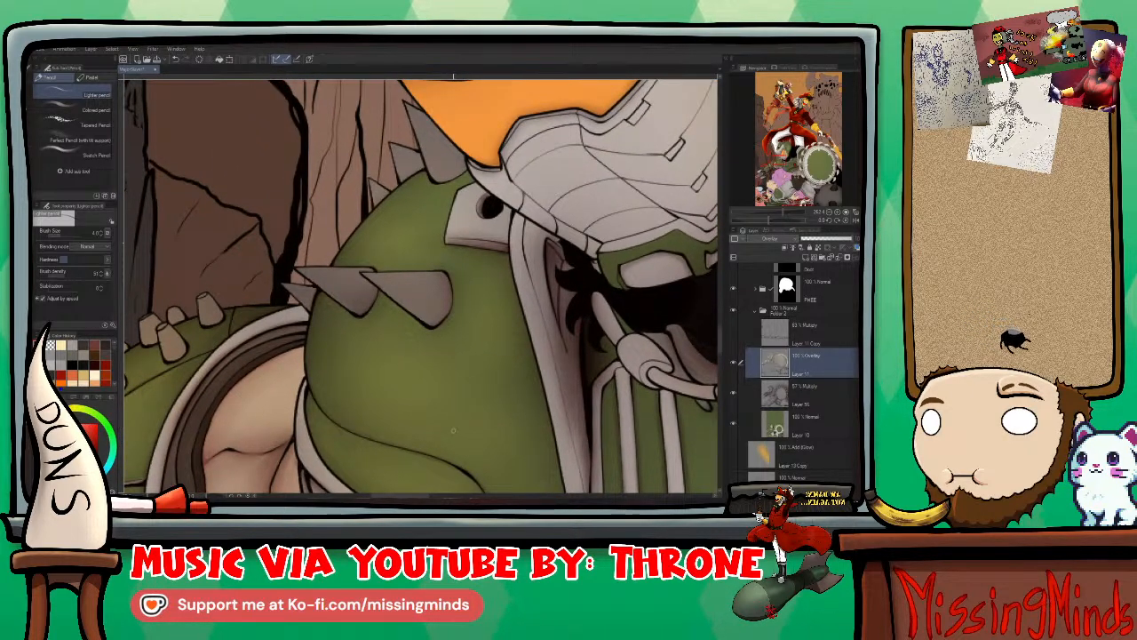
{"action": "mouse_move", "coordinate": [532, 383]}
{"action": "left_mouse_down"}
{"action": "mouse_move", "coordinate": [486, 345]}
{"action": "mouse_move", "coordinate": [477, 355]}
{"action": "left_mouse_up"}
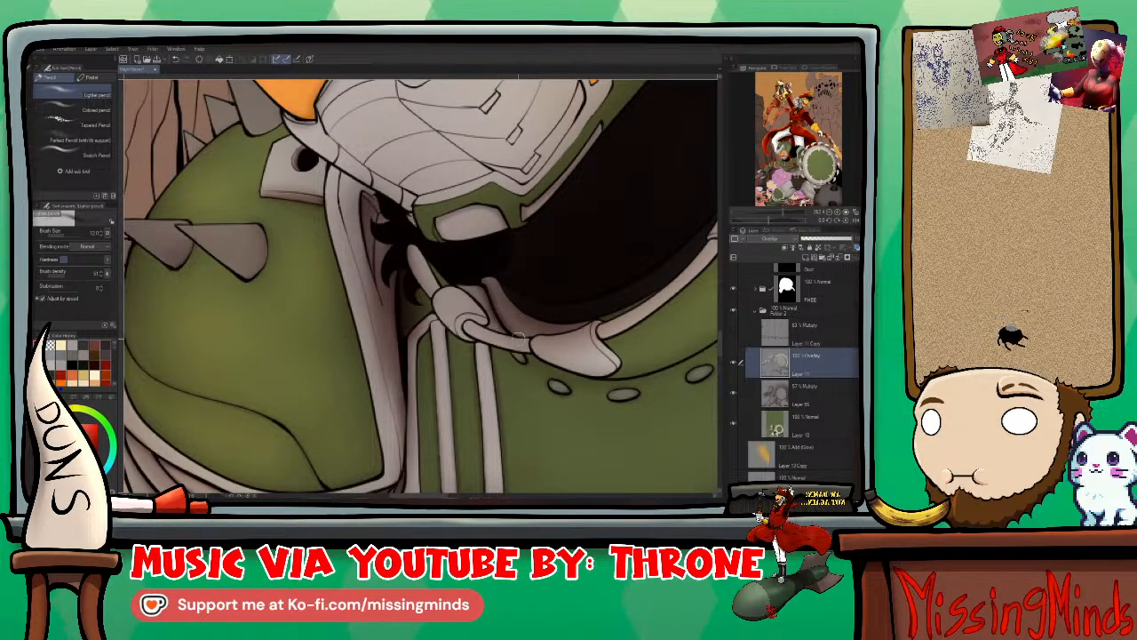
{"action": "left_click_drag", "start_coordinate": [514, 303], "coordinate": [565, 326]}
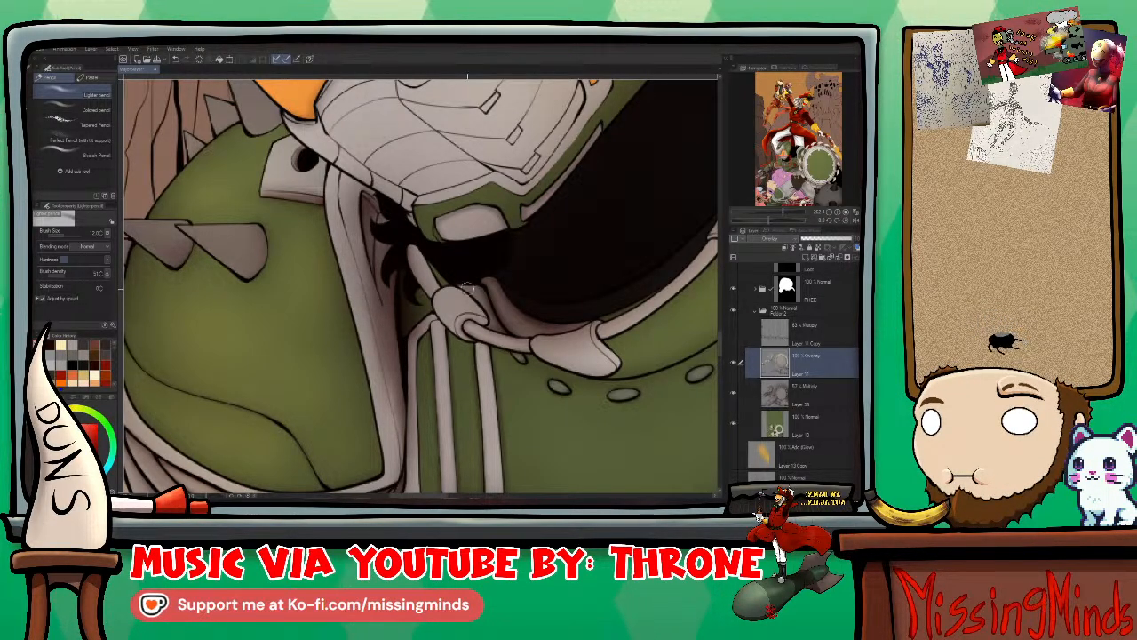
{"action": "left_click_drag", "start_coordinate": [620, 310], "coordinate": [580, 284]}
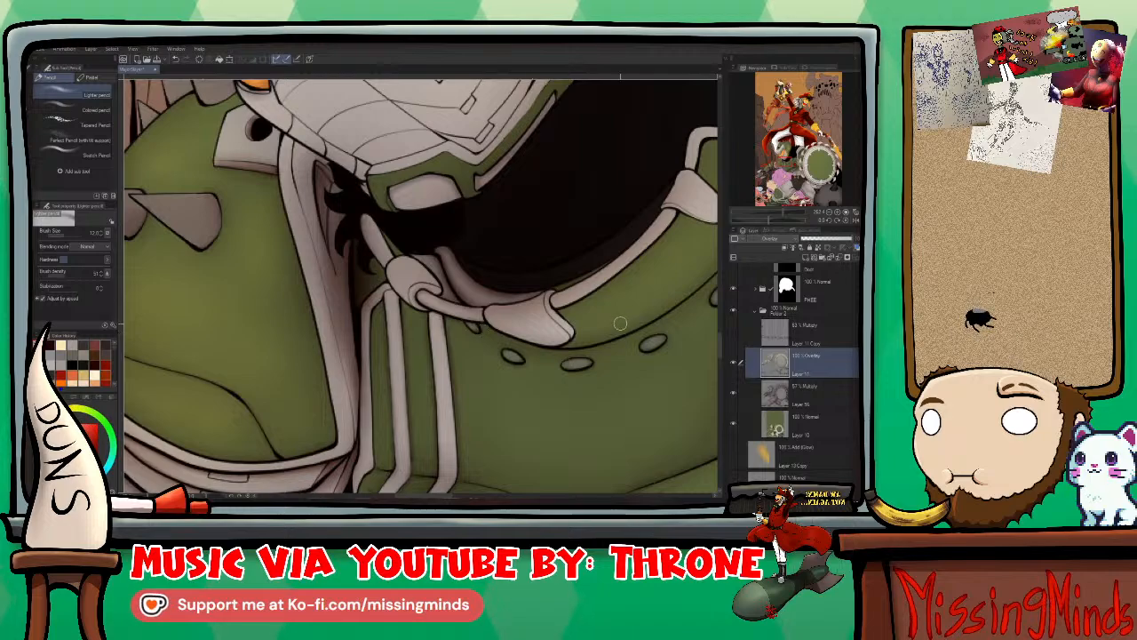
Step: Shade the pale collar rim and the green chest armour around the oval studs with the Lighter pencil
{"action": "left_click_drag", "start_coordinate": [618, 329], "coordinate": [558, 360]}
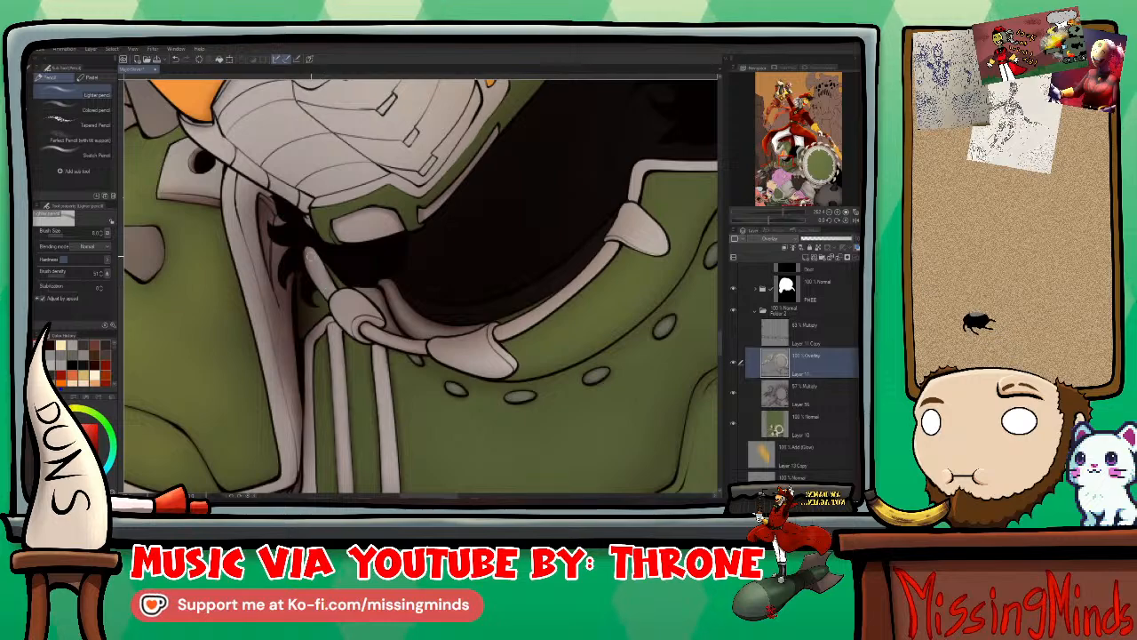
{"action": "left_click_drag", "start_coordinate": [585, 339], "coordinate": [550, 296]}
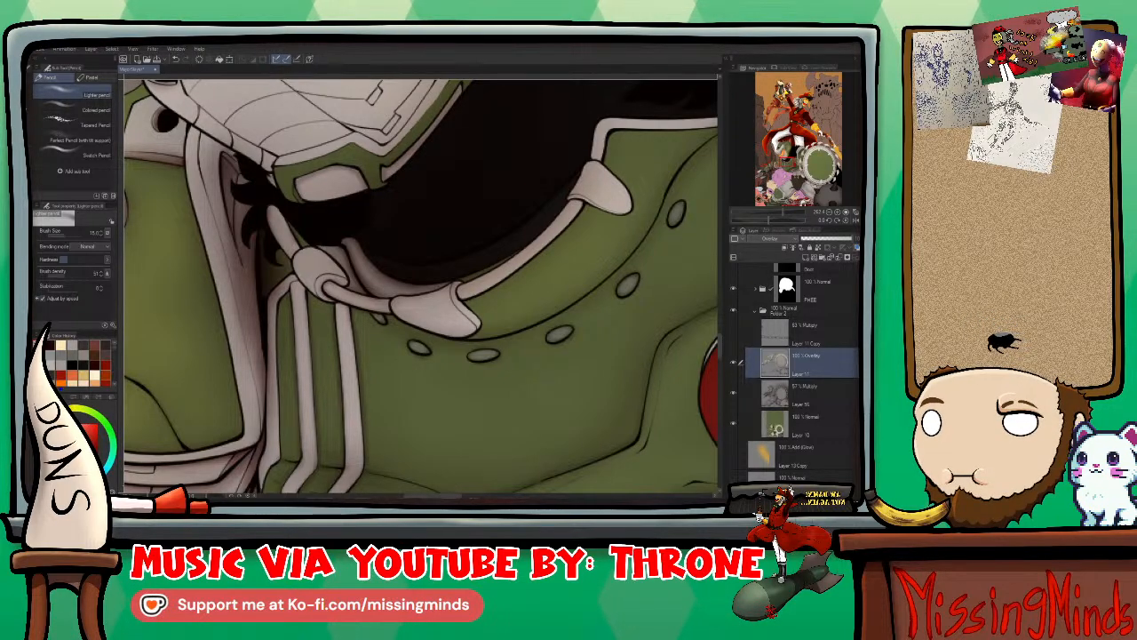
{"action": "left_click_drag", "start_coordinate": [747, 135], "coordinate": [663, 197]}
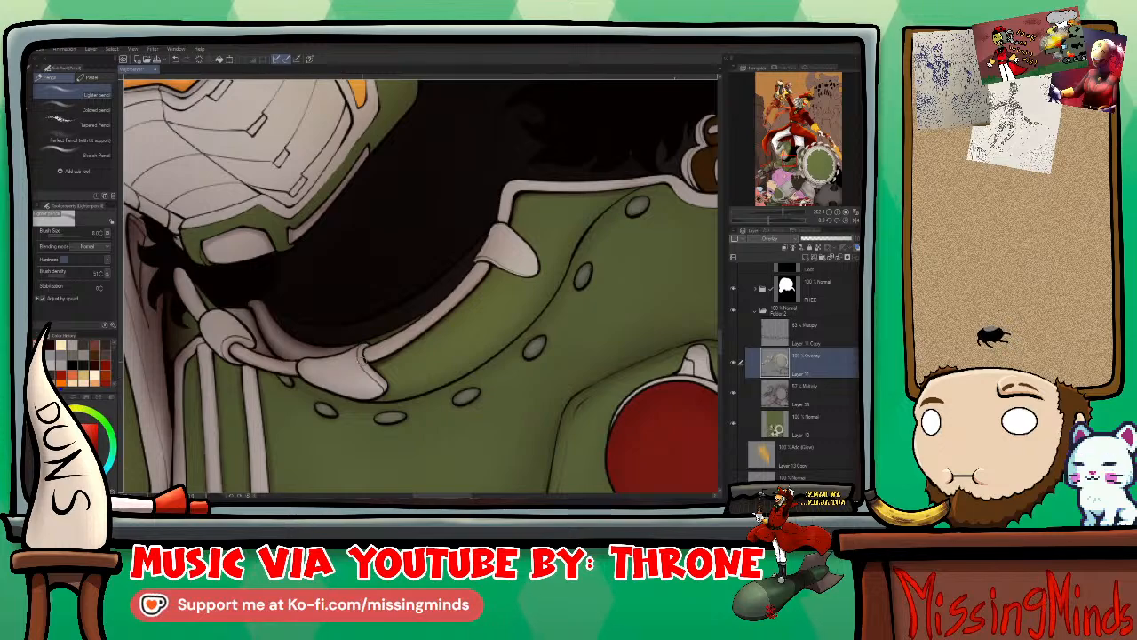
Step: Darken the curved seam of the green collar band along the oval studs with the Lighter pencil and soften it with the Blend brush
{"action": "key", "text": "j"}
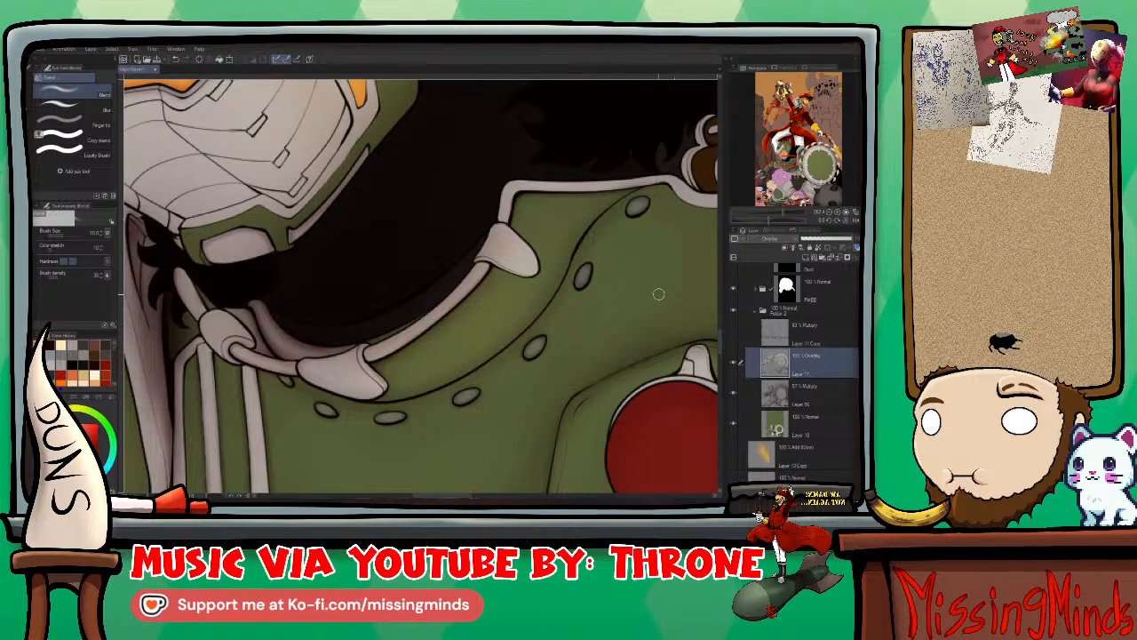
{"action": "key", "text": "p"}
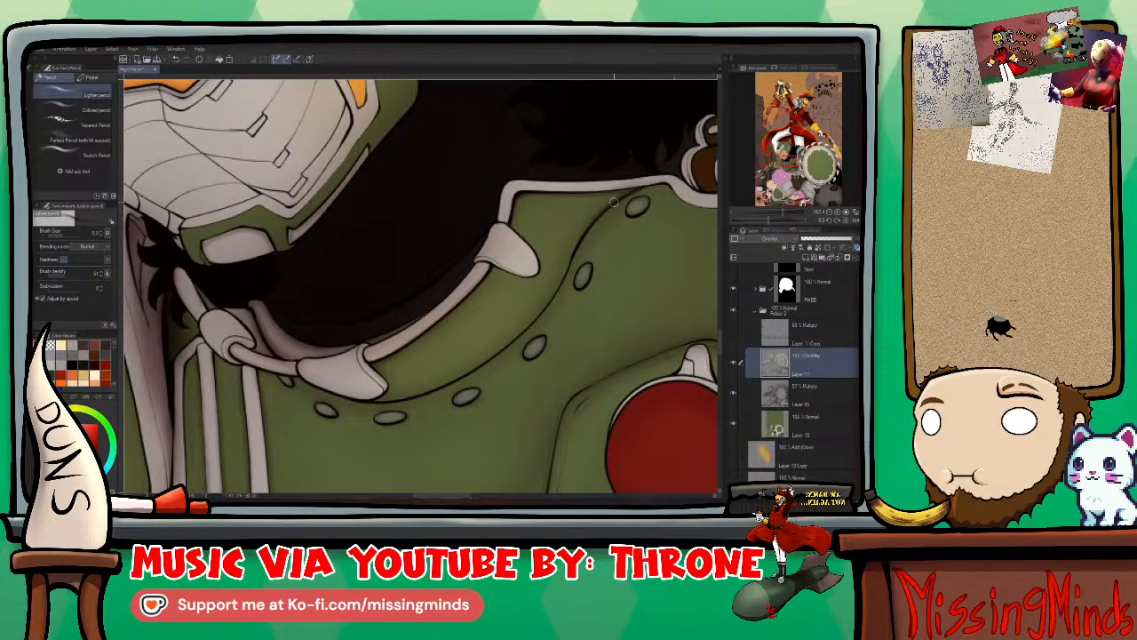
{"action": "mouse_move", "coordinate": [584, 235]}
{"action": "left_mouse_down"}
{"action": "mouse_move", "coordinate": [569, 277]}
{"action": "mouse_move", "coordinate": [502, 352]}
{"action": "mouse_move", "coordinate": [439, 388]}
{"action": "left_mouse_up"}
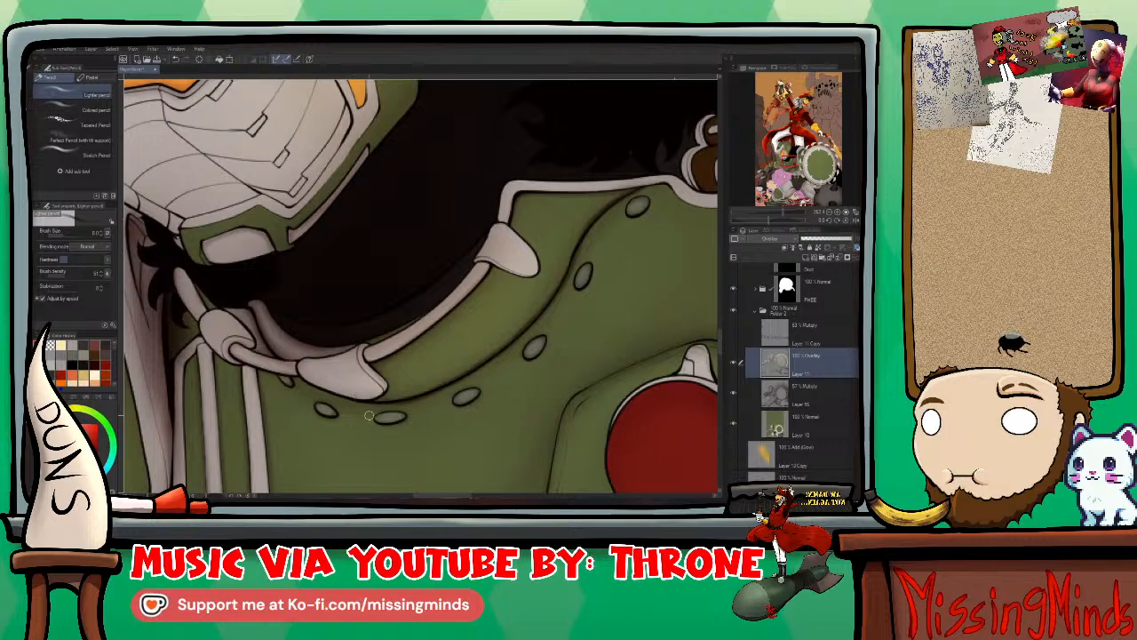
{"action": "key", "text": "j"}
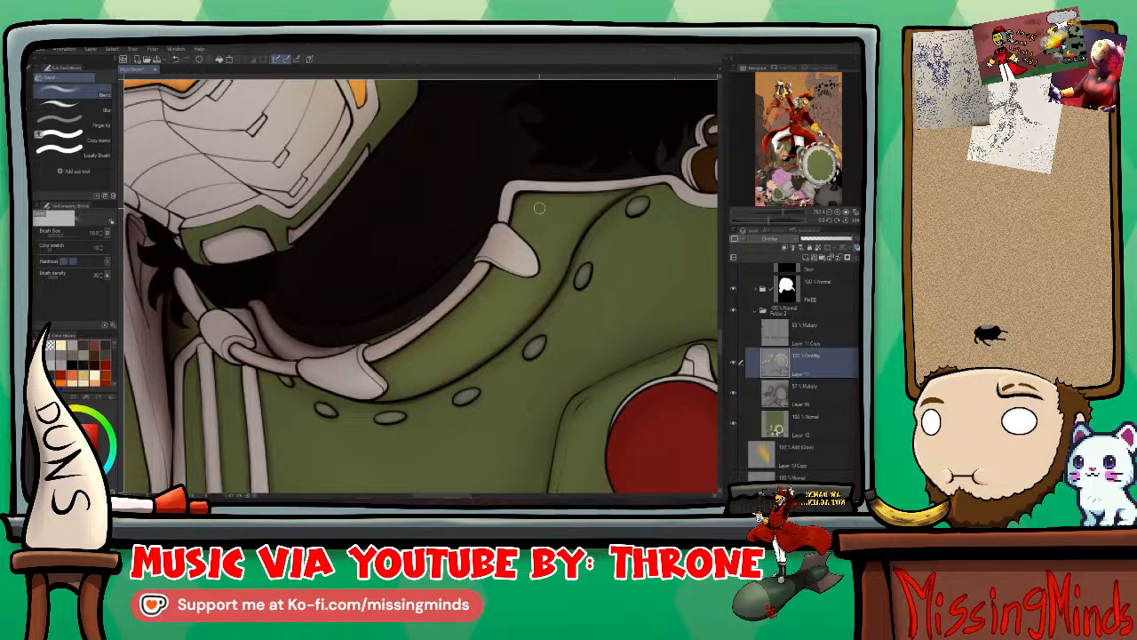
{"action": "left_click_drag", "start_coordinate": [643, 282], "coordinate": [614, 246]}
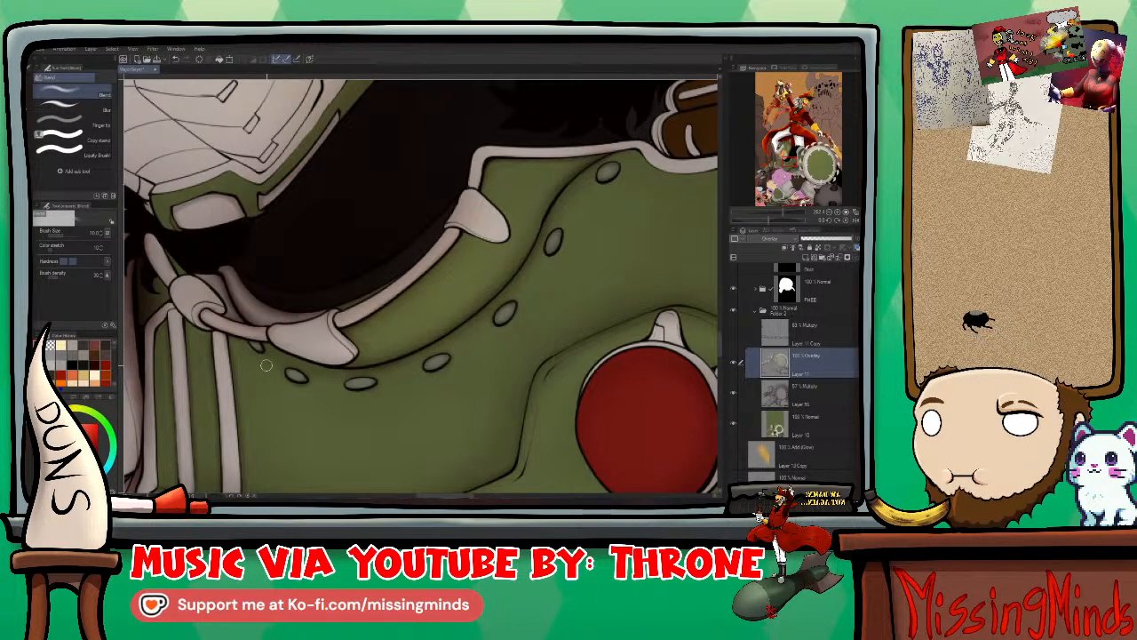
{"action": "left_click_drag", "start_coordinate": [628, 249], "coordinate": [530, 298]}
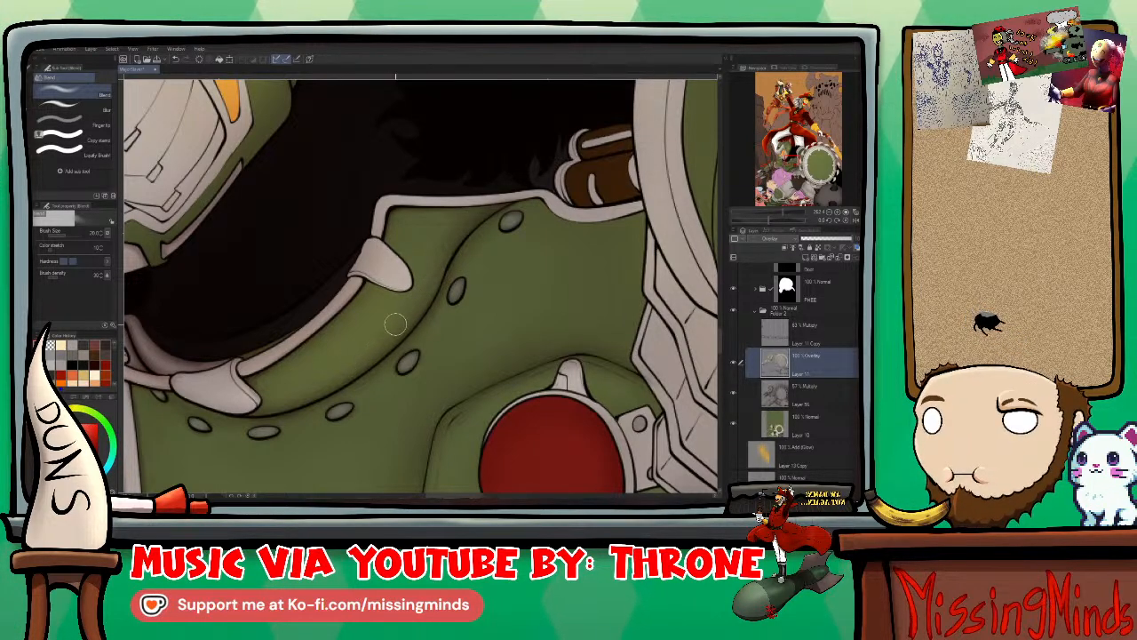
Step: Touch up the outlines of the large tusk and surrounding pale armour plates with the pen on the base colour layer, hiding the shading layers meanwhile
{"action": "left_click_drag", "start_coordinate": [596, 294], "coordinate": [538, 282]}
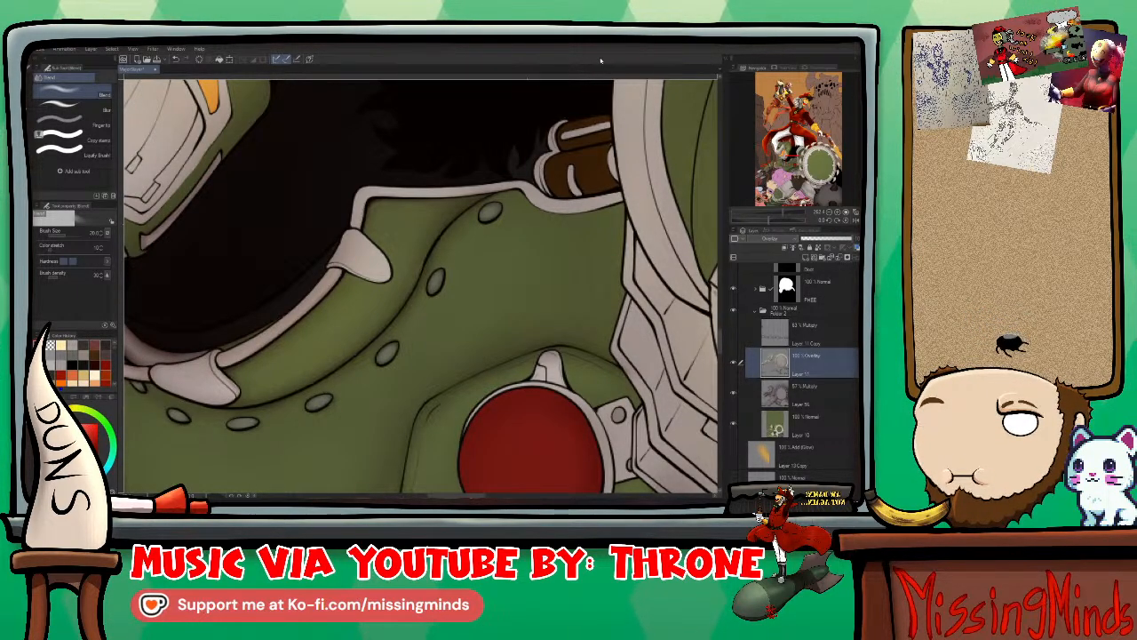
{"action": "scroll", "coordinate": [603, 217], "scroll_direction": "up", "scroll_amount": 1}
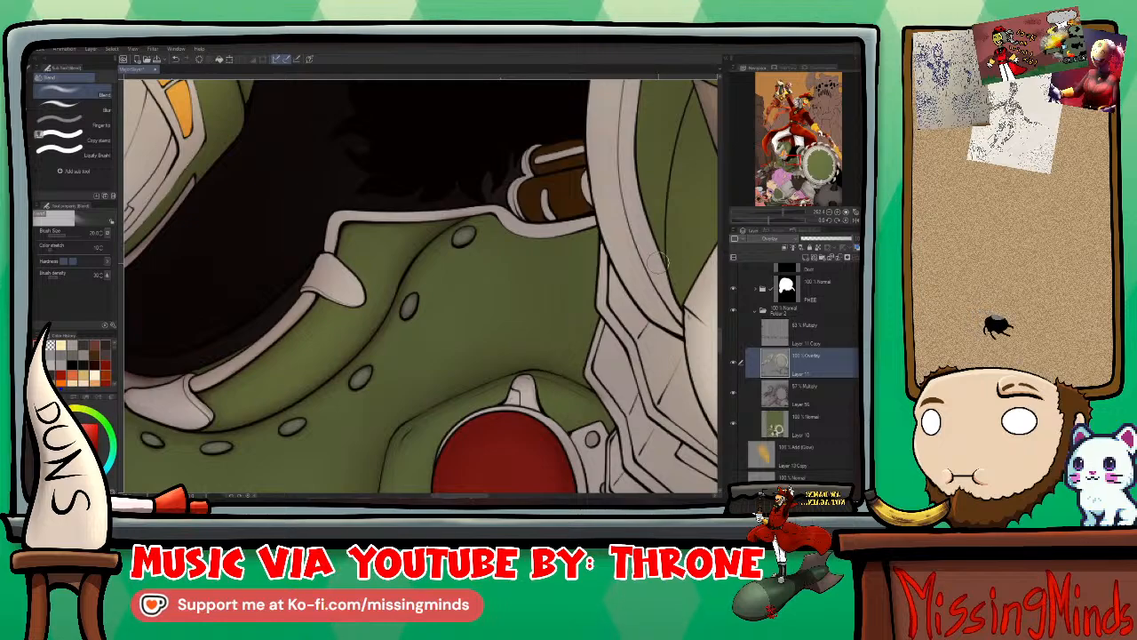
{"action": "key", "text": "p"}
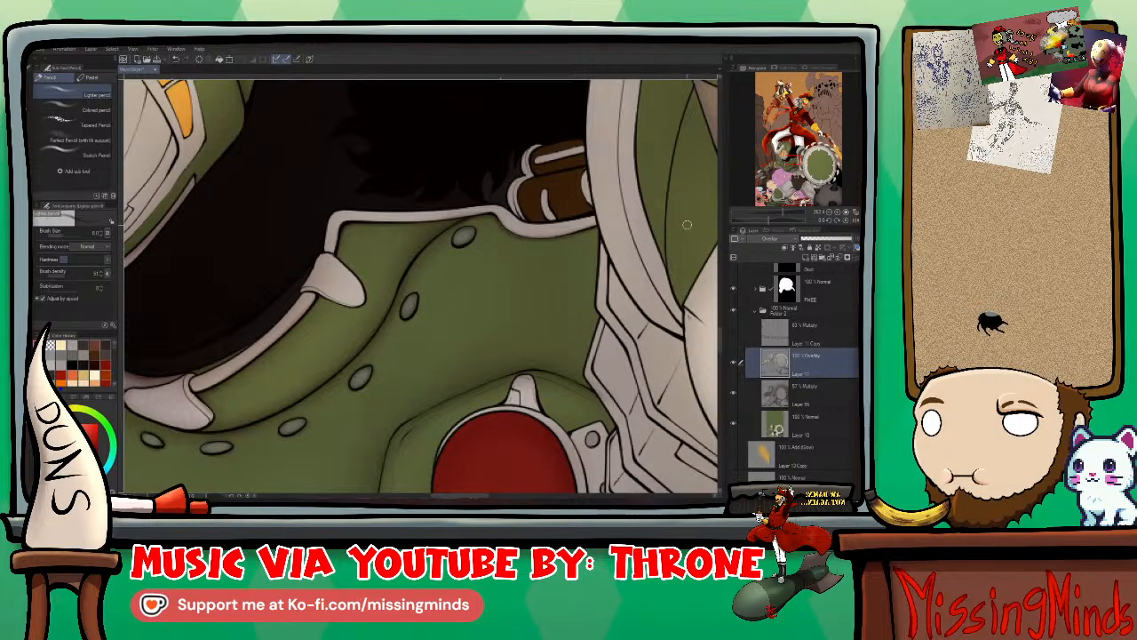
{"action": "left_click_drag", "start_coordinate": [629, 271], "coordinate": [621, 364]}
{"action": "left_click", "coordinate": [798, 429]}
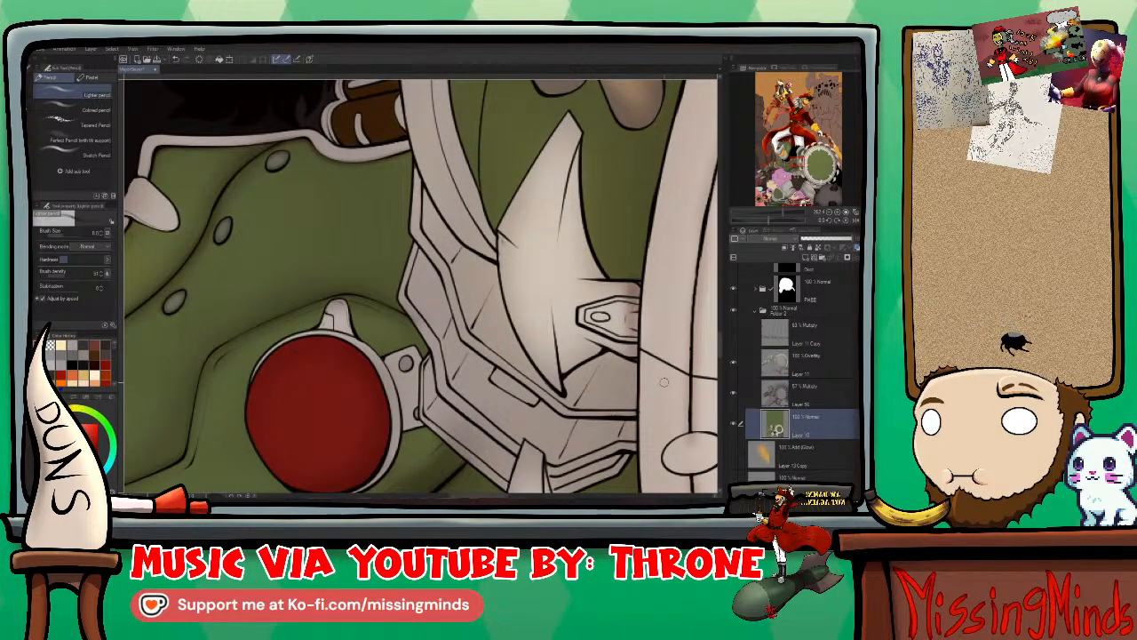
{"action": "left_click", "coordinate": [734, 364]}
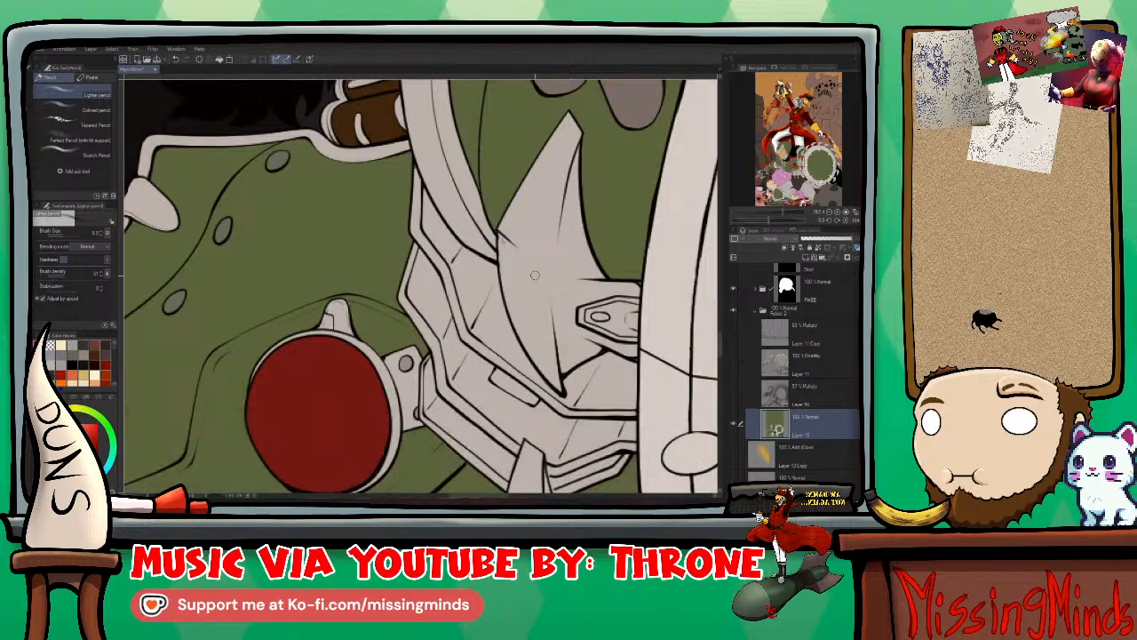
{"action": "right_click", "coordinate": [502, 254]}
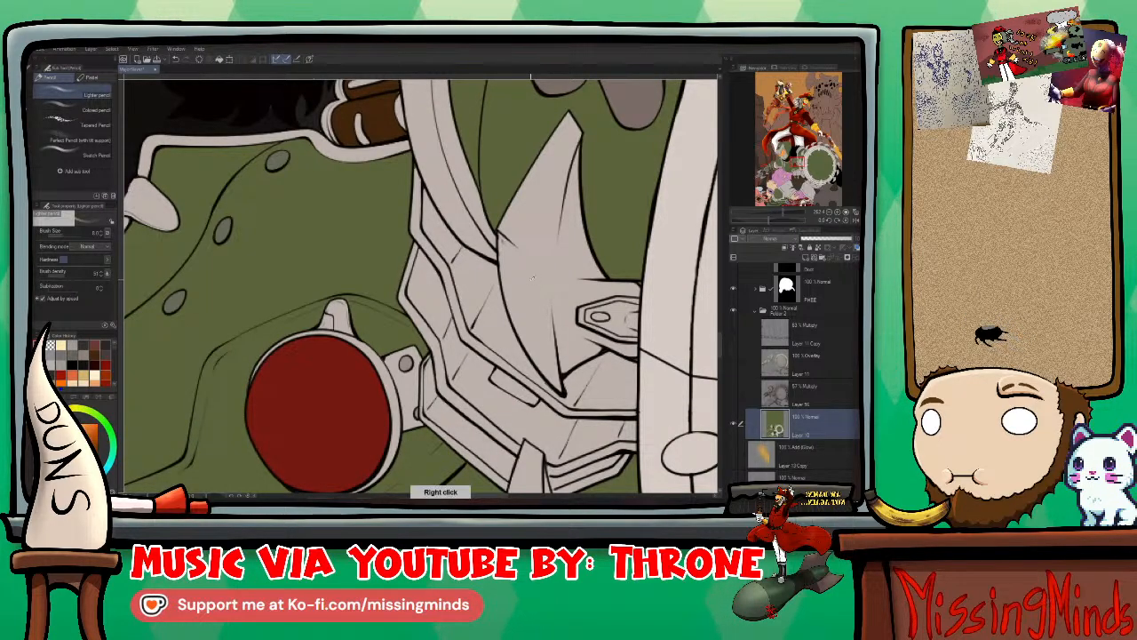
{"action": "key", "text": "p"}
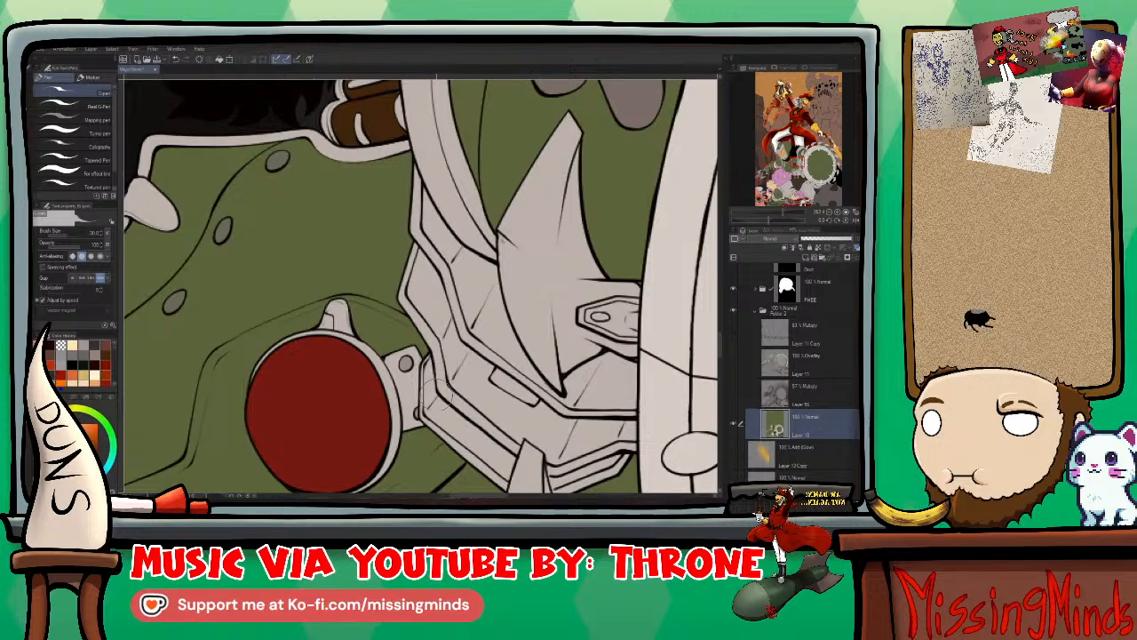
{"action": "left_click_drag", "start_coordinate": [560, 391], "coordinate": [502, 320]}
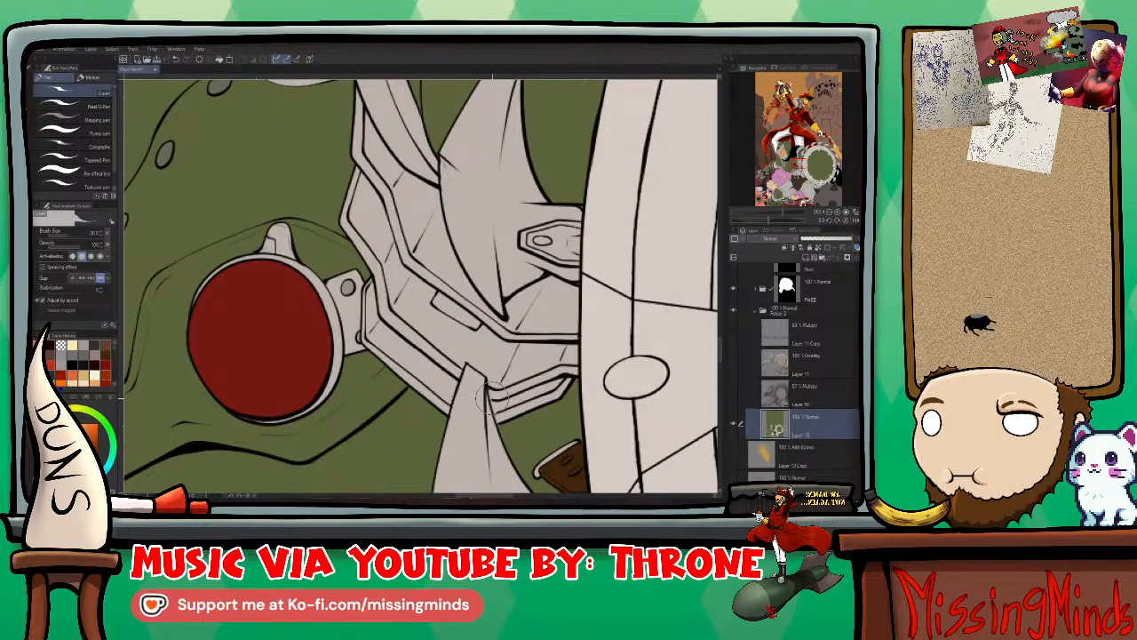
{"action": "left_click_drag", "start_coordinate": [581, 210], "coordinate": [530, 290]}
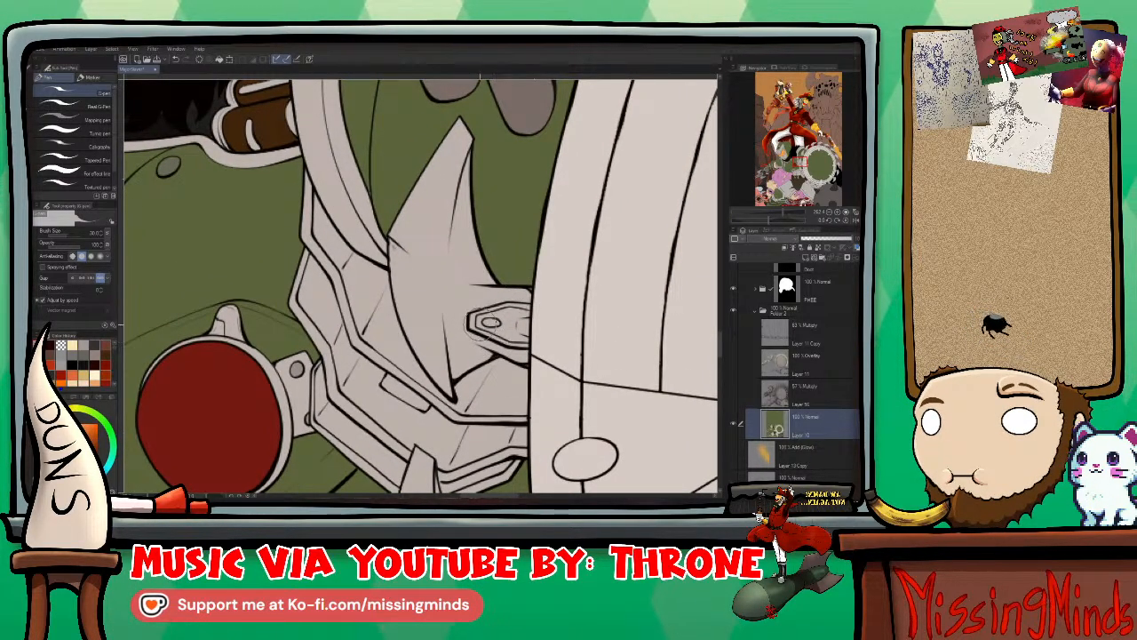
{"action": "mouse_move", "coordinate": [401, 265]}
{"action": "left_mouse_down"}
{"action": "mouse_move", "coordinate": [422, 340]}
{"action": "mouse_move", "coordinate": [471, 293]}
{"action": "mouse_move", "coordinate": [510, 199]}
{"action": "left_mouse_up"}
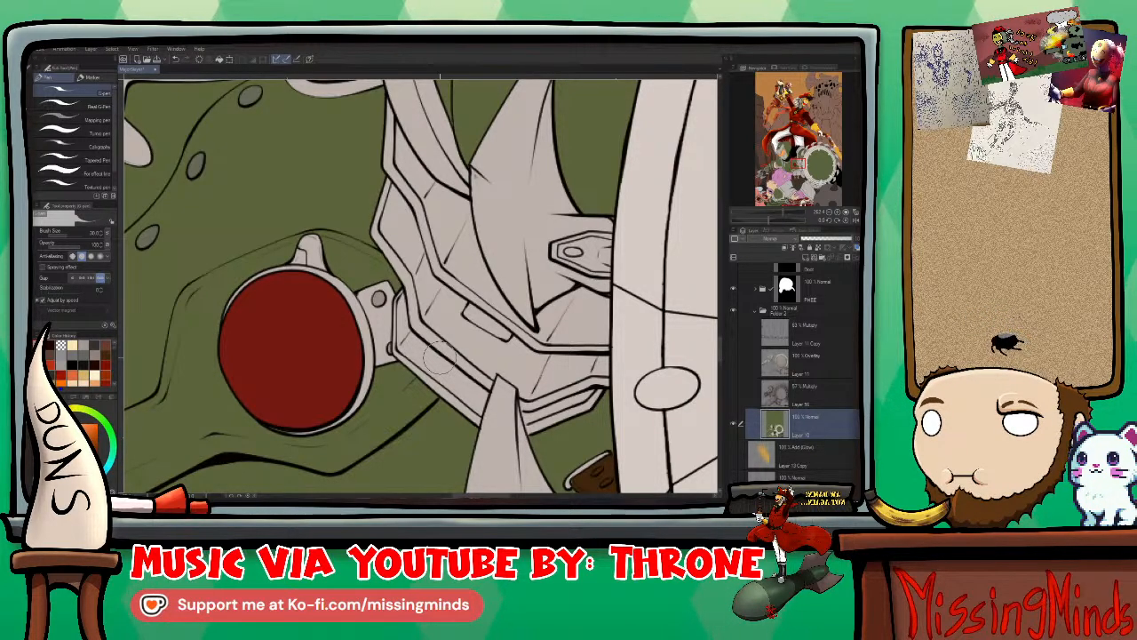
{"action": "left_click", "coordinate": [733, 392]}
{"action": "left_click", "coordinate": [733, 362]}
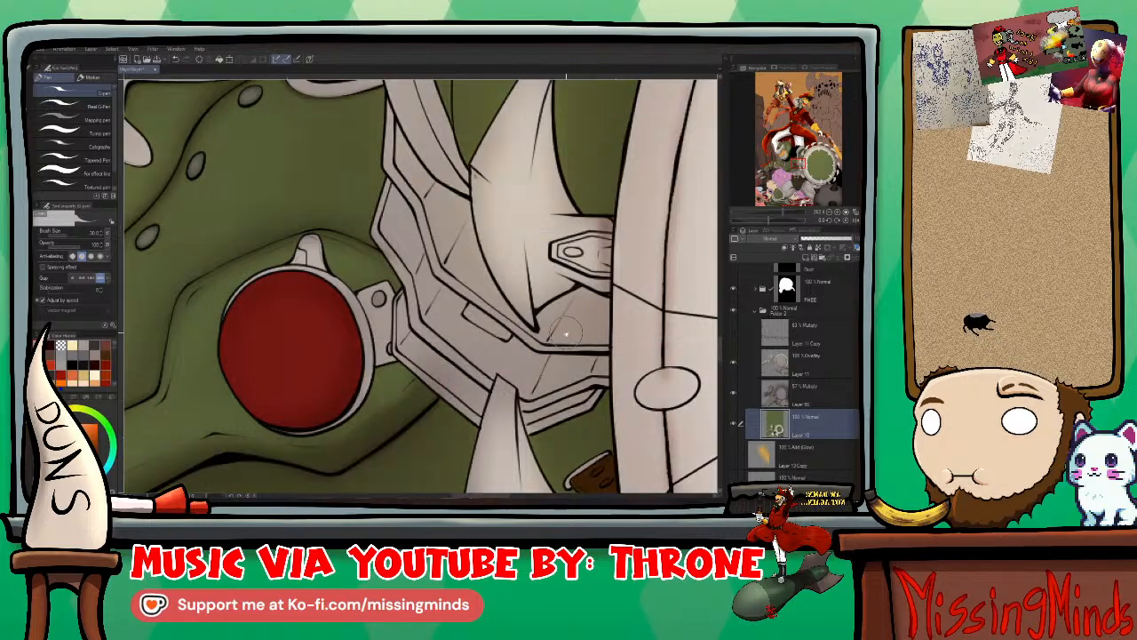
Step: Shade the pale plates behind the tusk with the Lighter pencil on the base colour layer and soften them with a resized Blend brush
{"action": "left_click_drag", "start_coordinate": [566, 334], "coordinate": [512, 391]}
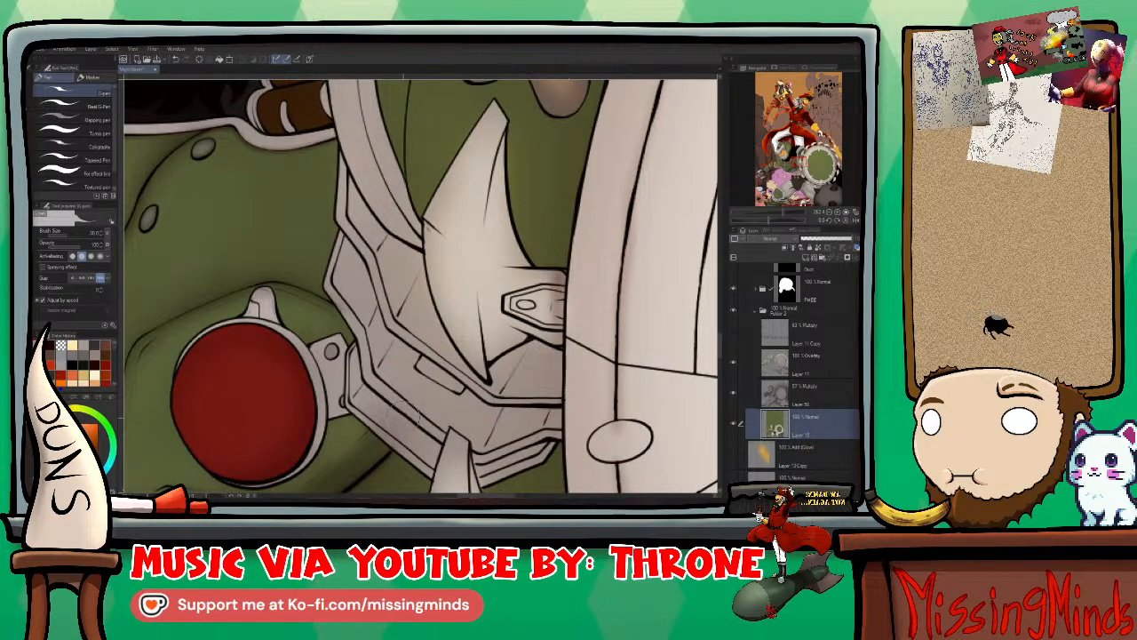
{"action": "left_click", "coordinate": [73, 344]}
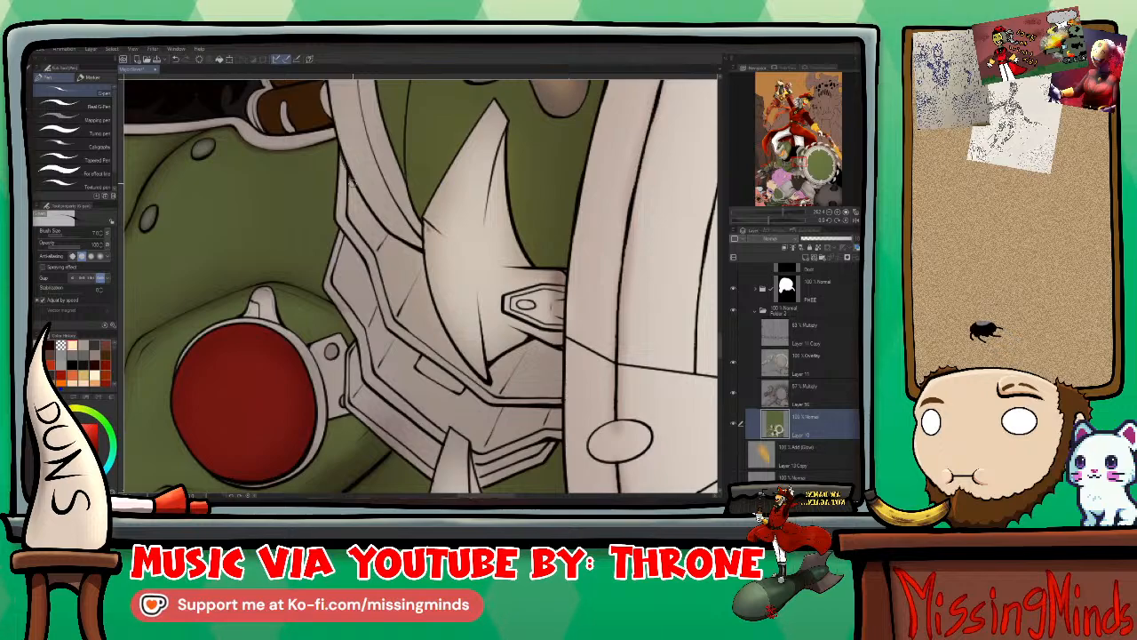
{"action": "key", "text": "p"}
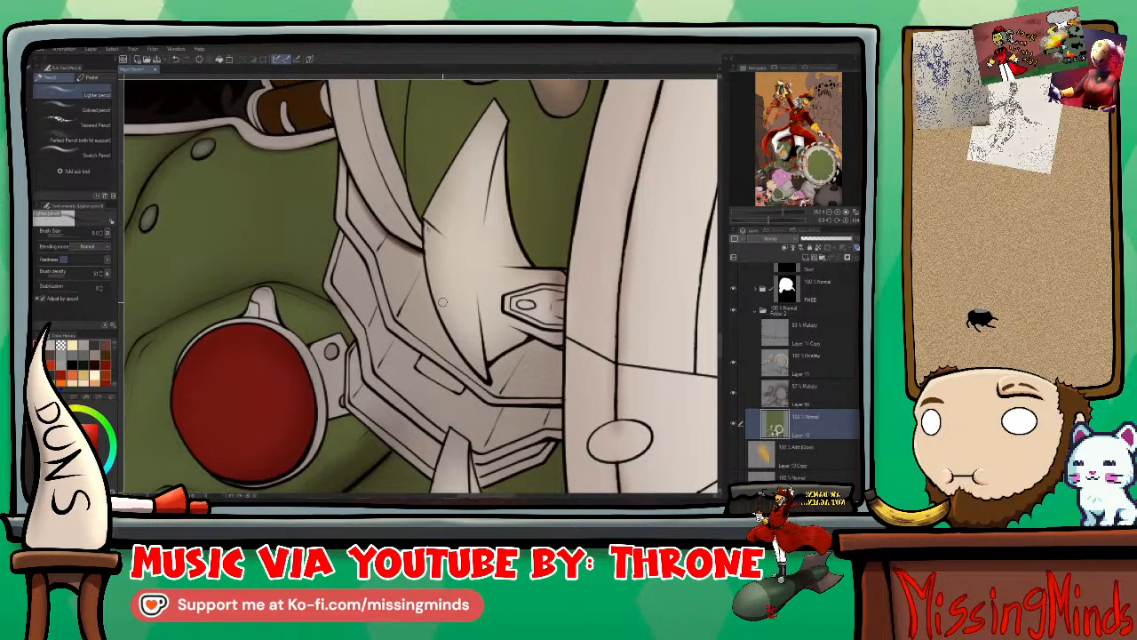
{"action": "key", "text": "j"}
{"action": "key", "text": "bracketleft"}
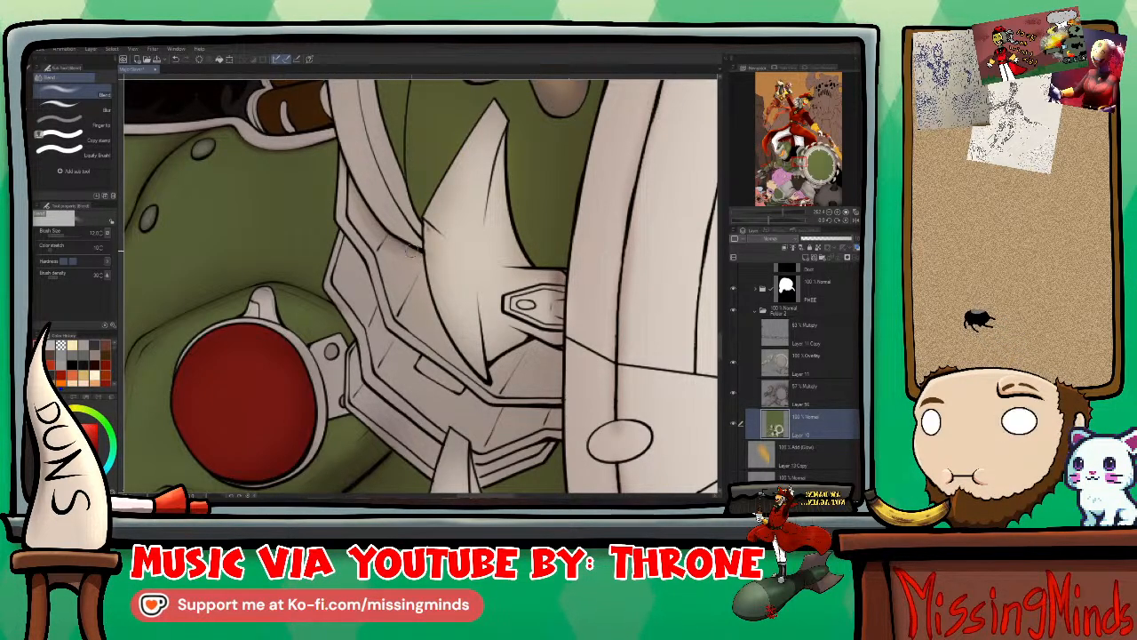
{"action": "key", "text": "bracketright"}
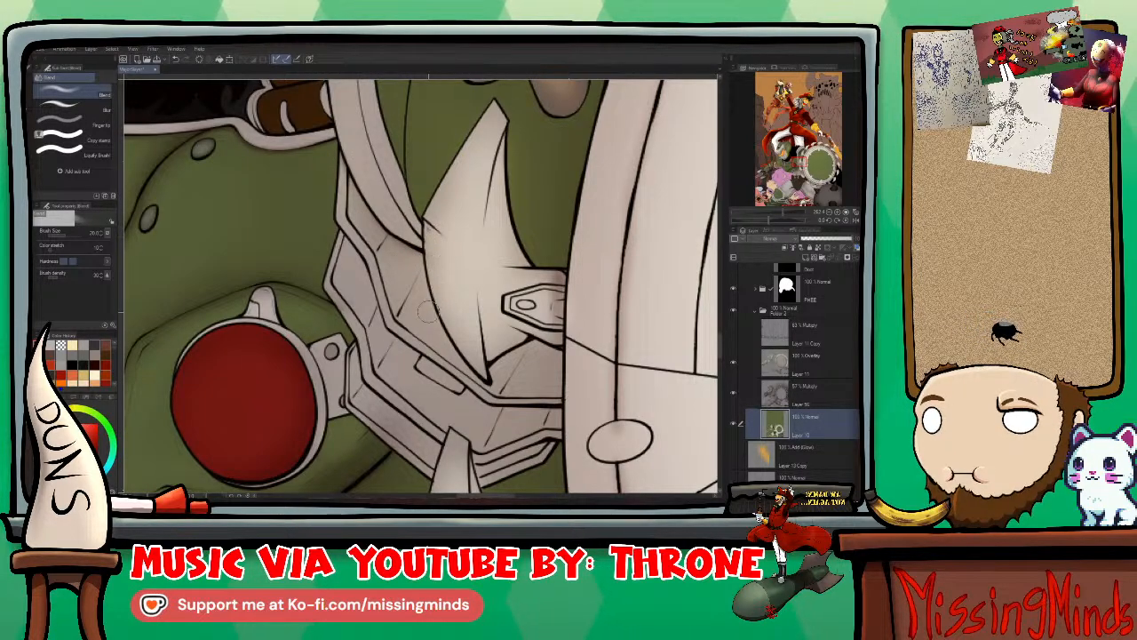
Step: Shade the lower pale plates between the red disc and the curved frame with the Lighter pencil and smooth them with the Blend brush
{"action": "key", "text": "p"}
{"action": "key", "text": "p"}
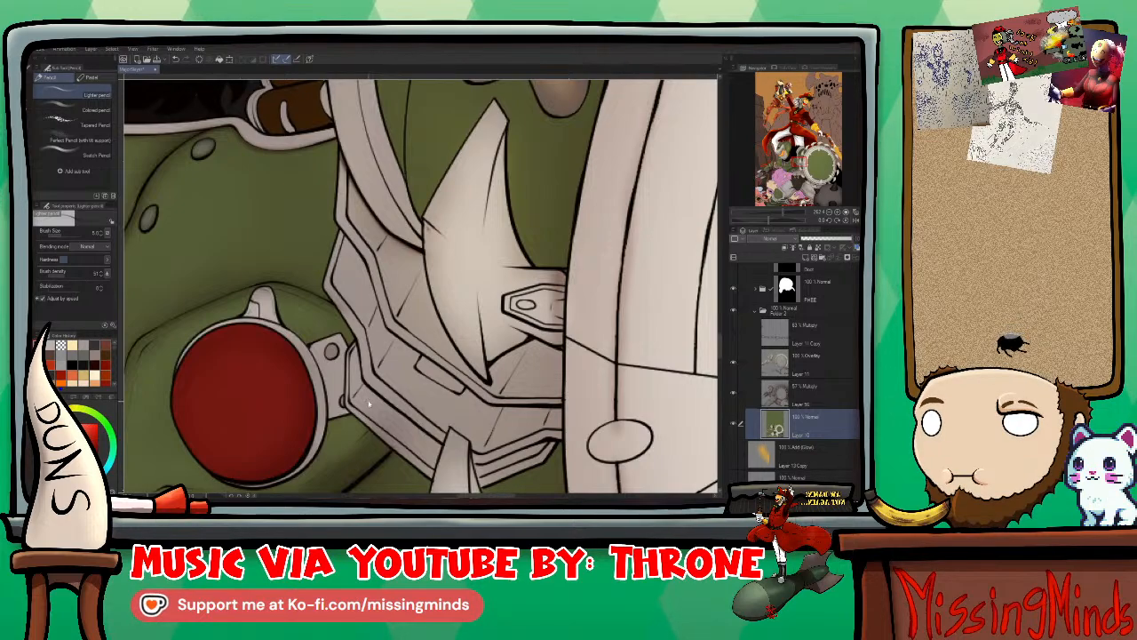
{"action": "mouse_move", "coordinate": [613, 287]}
{"action": "left_mouse_down"}
{"action": "mouse_move", "coordinate": [565, 201]}
{"action": "mouse_move", "coordinate": [582, 231]}
{"action": "left_mouse_up"}
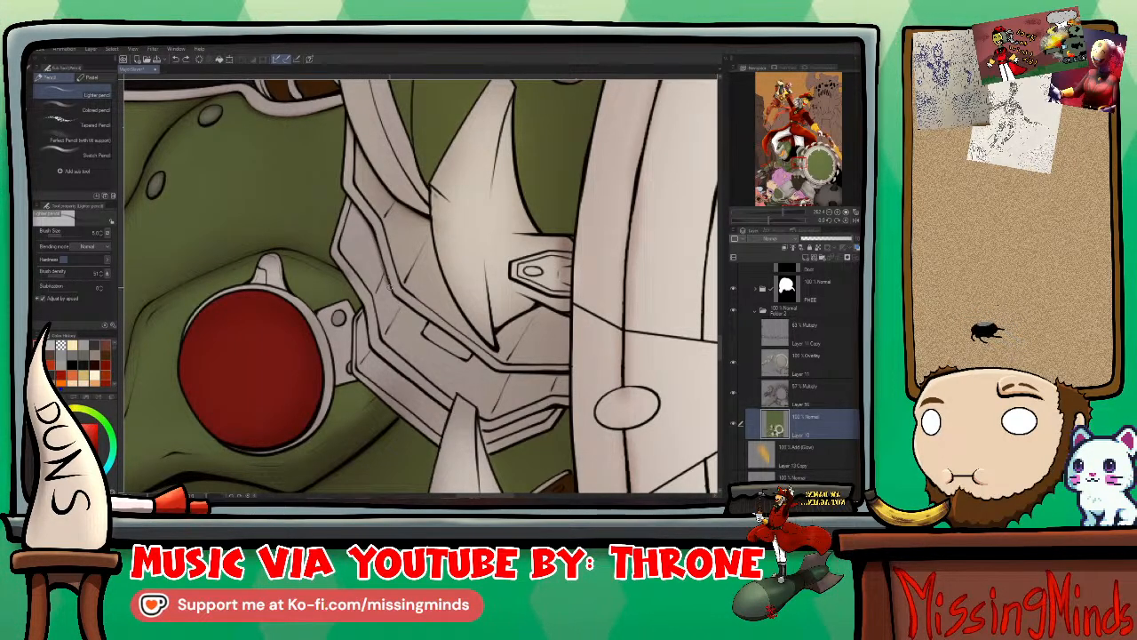
{"action": "left_click_drag", "start_coordinate": [567, 369], "coordinate": [481, 302]}
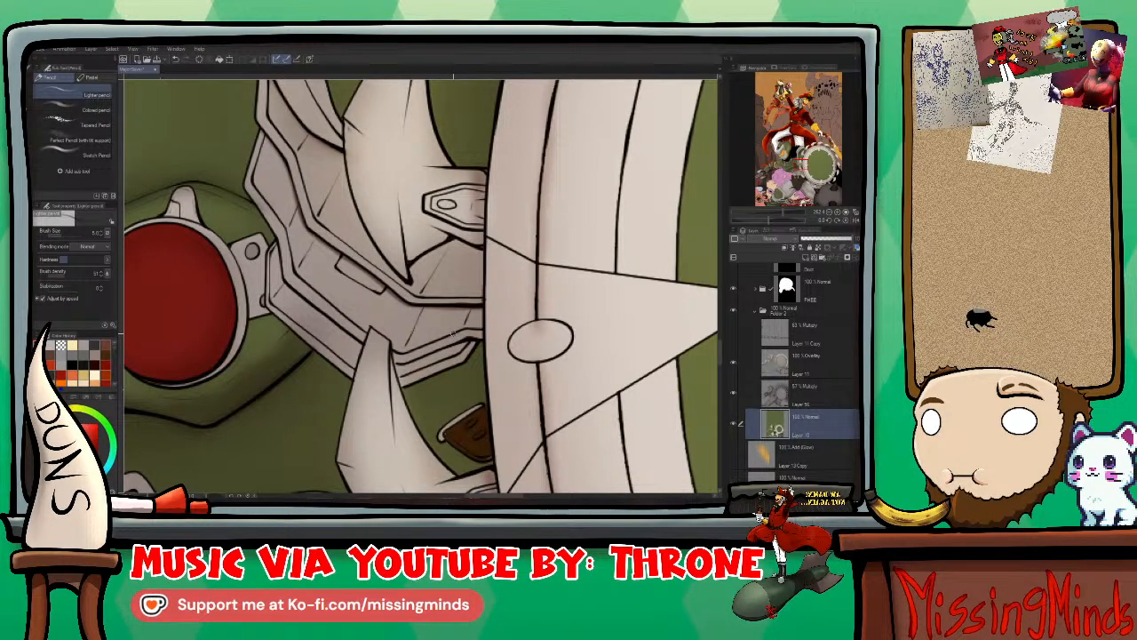
{"action": "left_click_drag", "start_coordinate": [453, 334], "coordinate": [504, 343]}
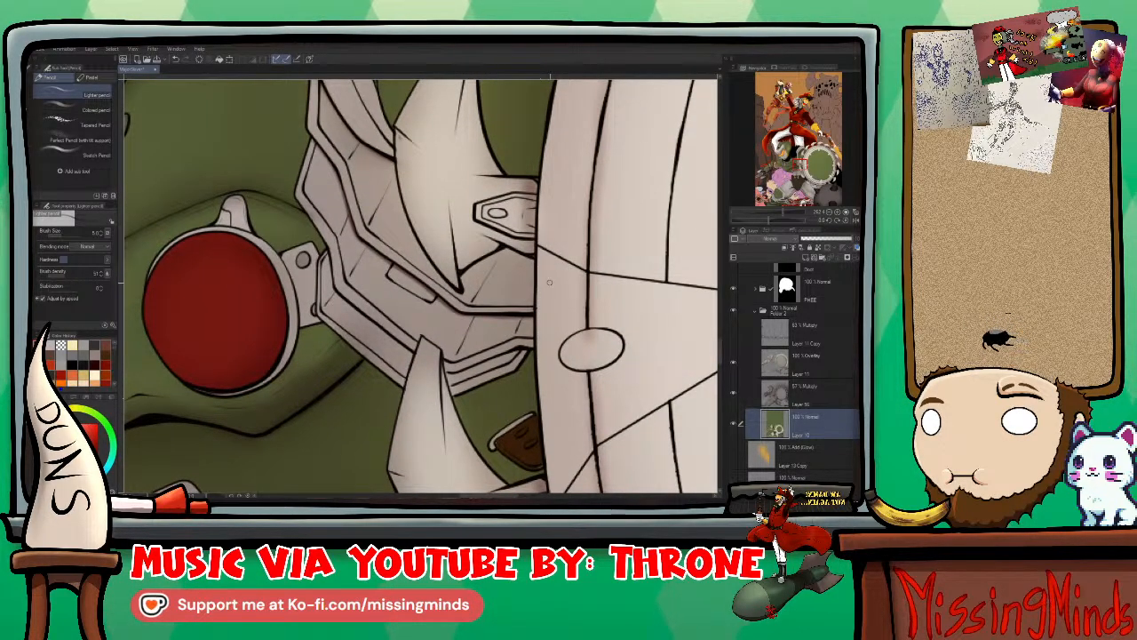
{"action": "key", "text": "j"}
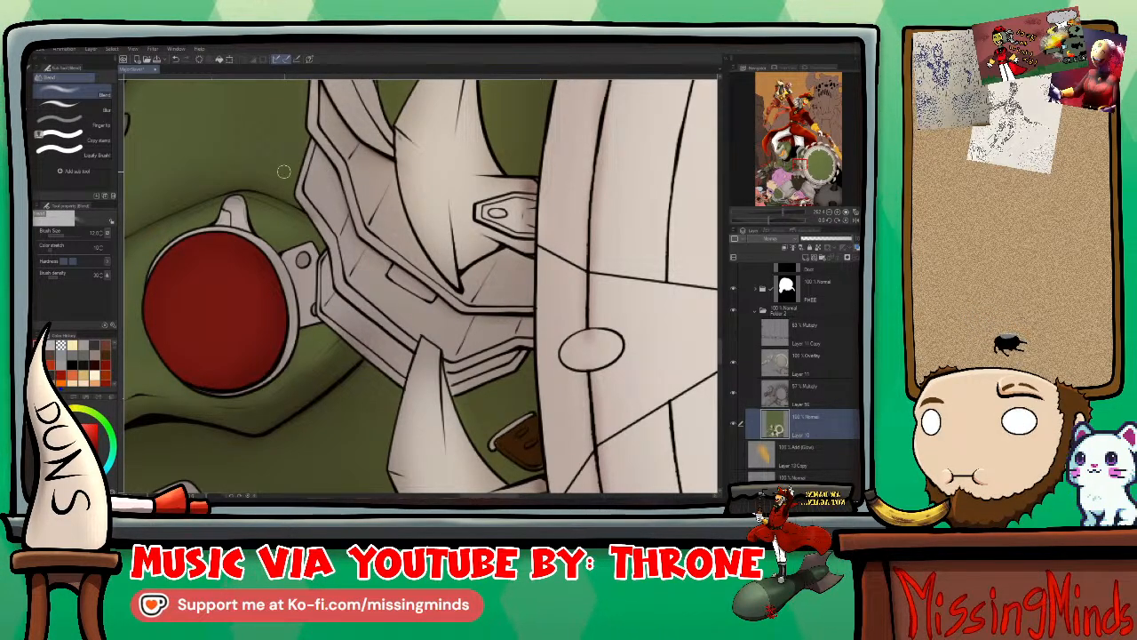
Step: Touch up the dark linework around the pale armour plates with the pen on the Normal layer above the character folders
{"action": "key", "text": "p"}
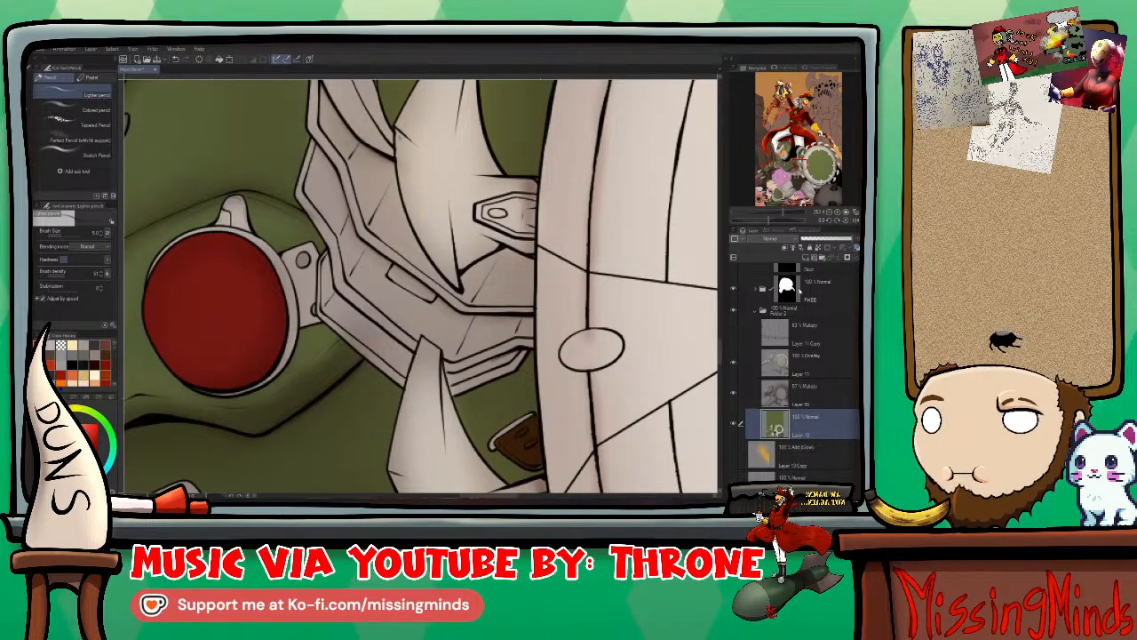
{"action": "scroll", "coordinate": [783, 441], "scroll_direction": "up", "scroll_amount": 3}
{"action": "left_click", "coordinate": [781, 331]}
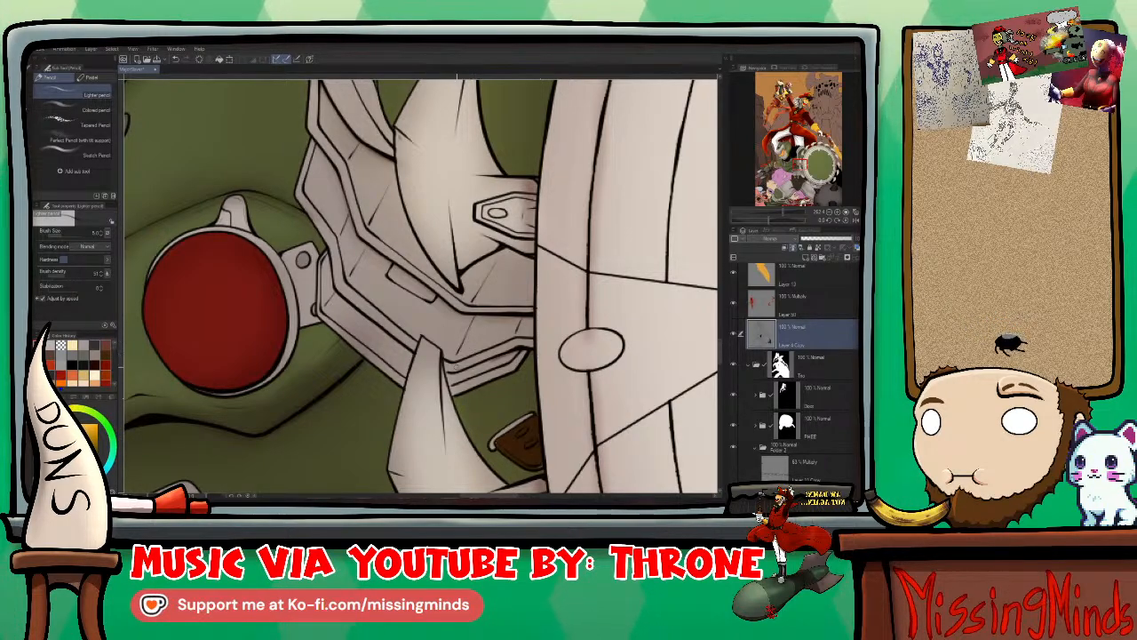
{"action": "key", "text": "p"}
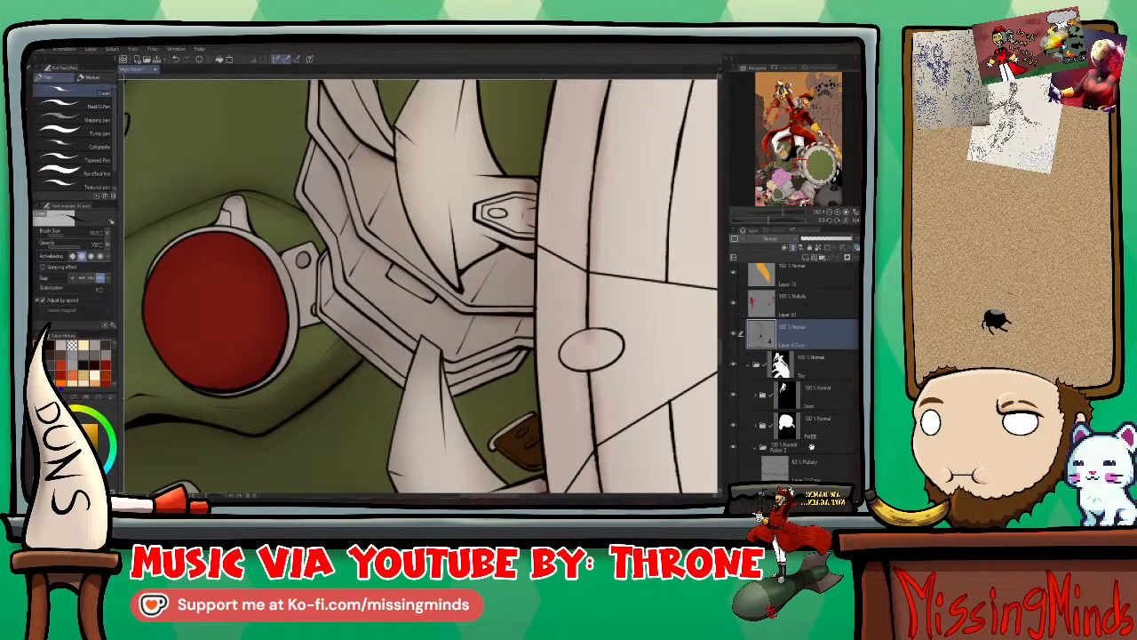
{"action": "scroll", "coordinate": [761, 365], "scroll_direction": "down", "scroll_amount": 4}
Step: Deepen the shading along the lower plate edges and creases with the Lighter pencil on the Overlay layer and soften it with the Blend brush
{"action": "left_click", "coordinate": [767, 374]}
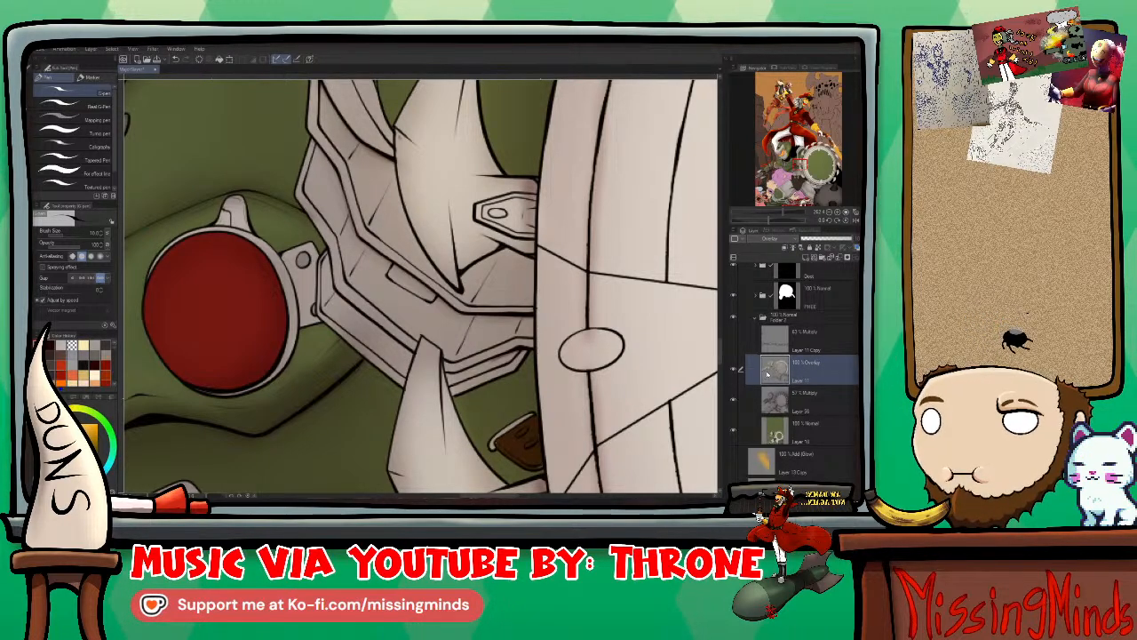
{"action": "key", "text": "p"}
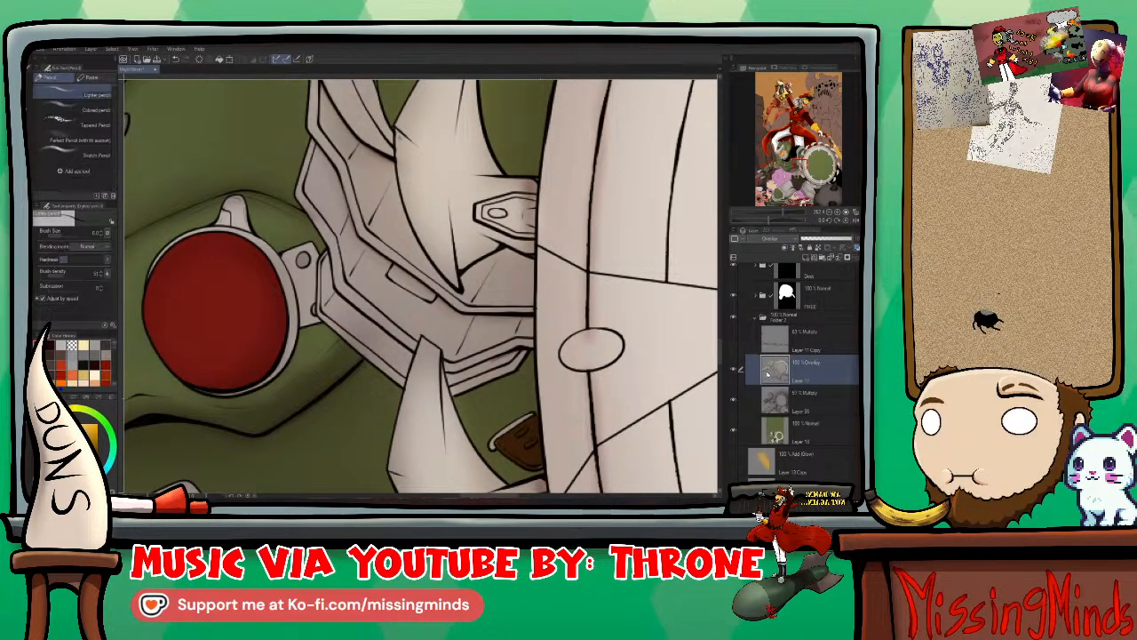
{"action": "key", "text": "x"}
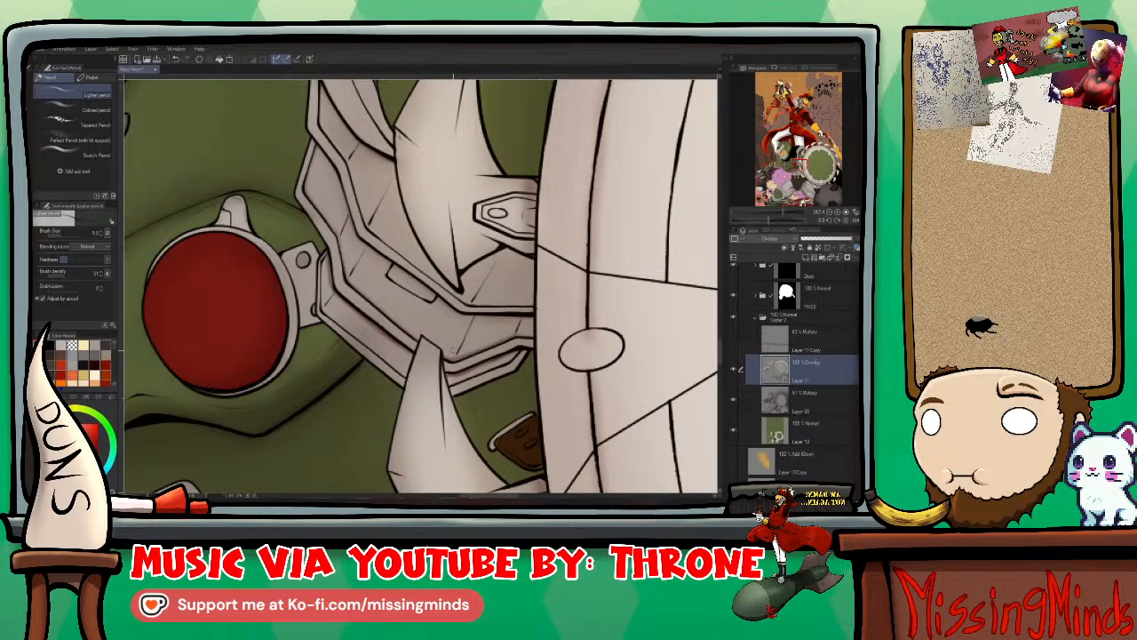
{"action": "left_click_drag", "start_coordinate": [471, 337], "coordinate": [453, 351]}
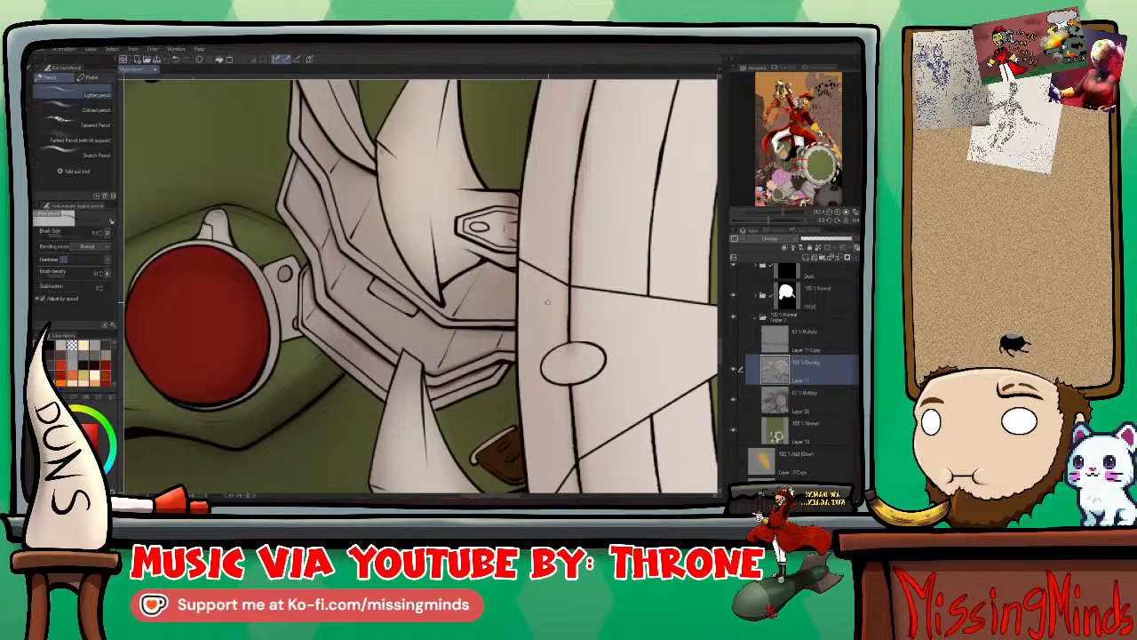
{"action": "key", "text": "j"}
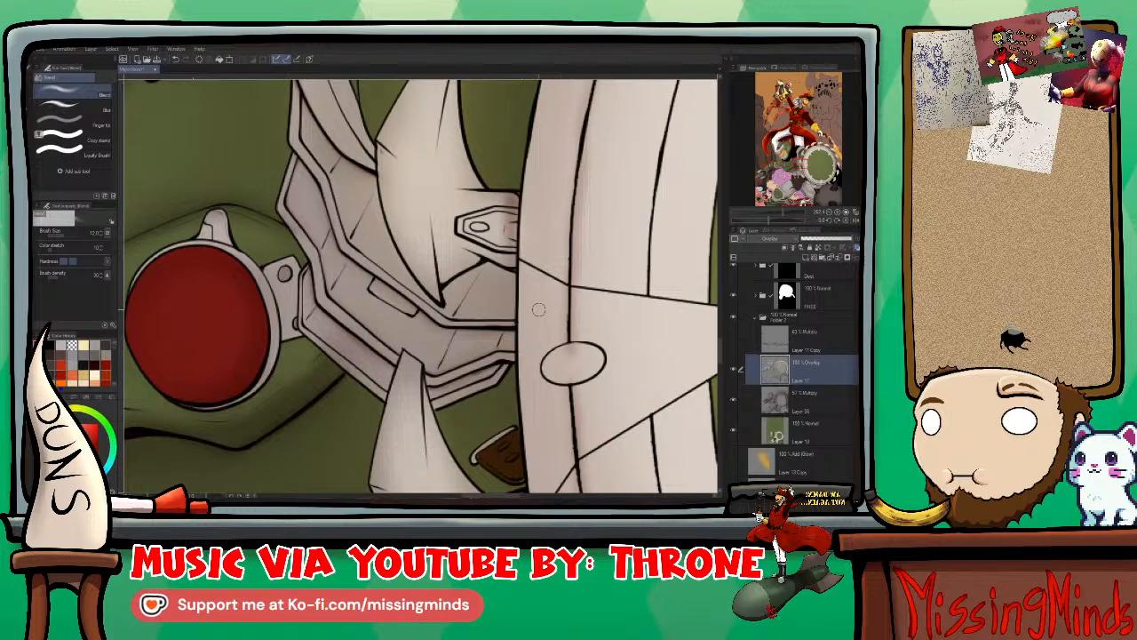
Step: Darken the recessed plate panels around the tusk's tip with the Lighter pencil on the Overlay layer, smoothing the strokes with a resized Blend brush
{"action": "key", "text": "p"}
{"action": "key", "text": "p"}
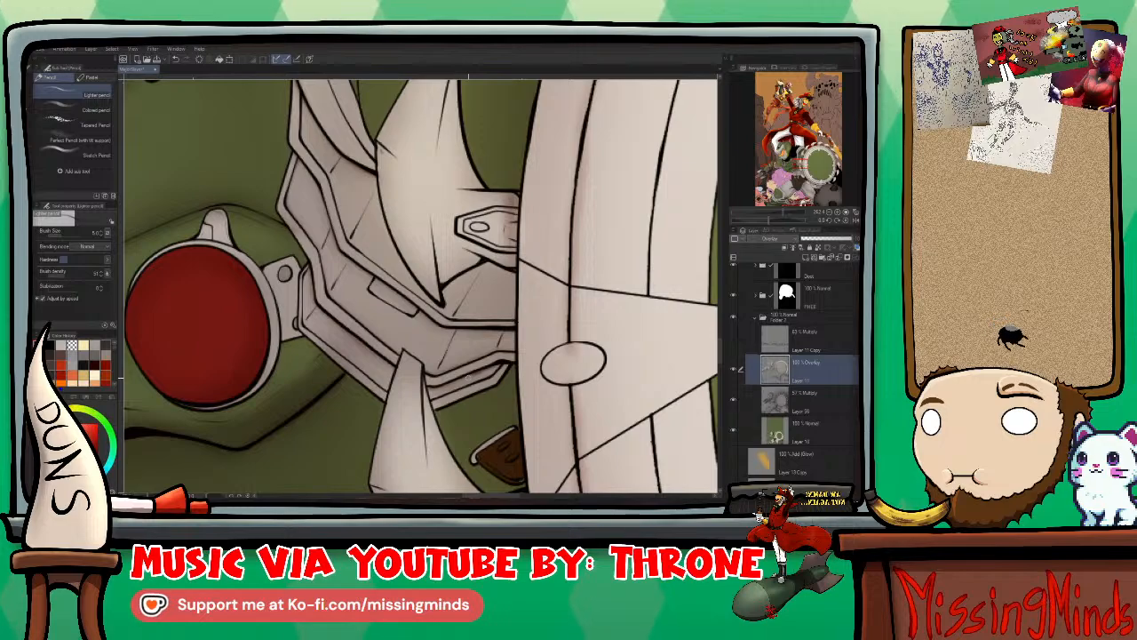
{"action": "left_click_drag", "start_coordinate": [504, 312], "coordinate": [491, 336]}
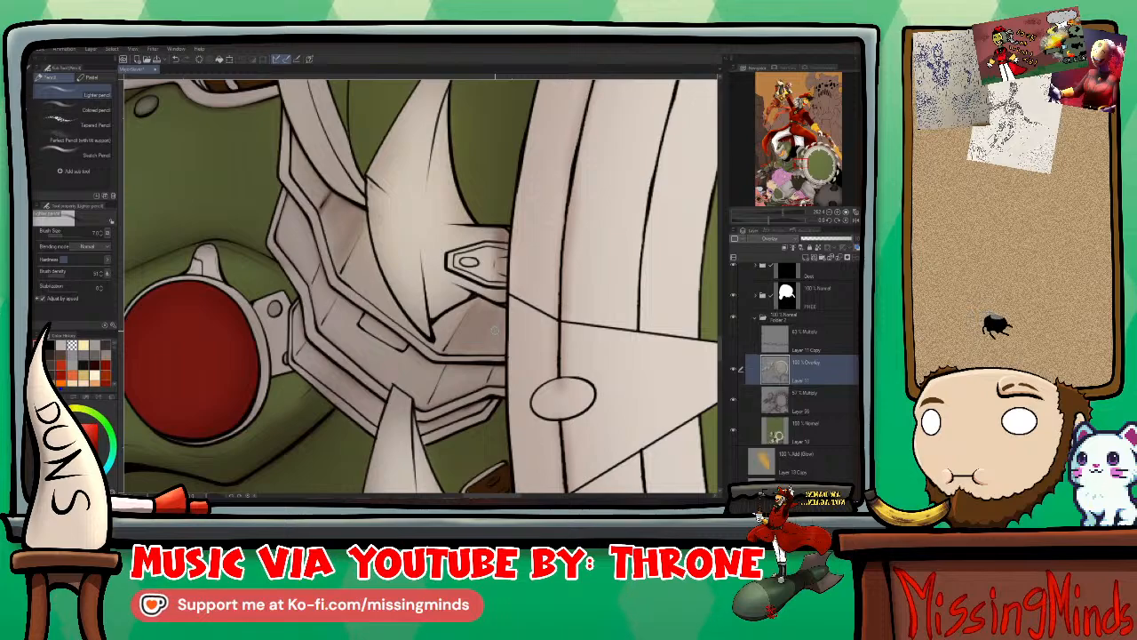
{"action": "key", "text": "j"}
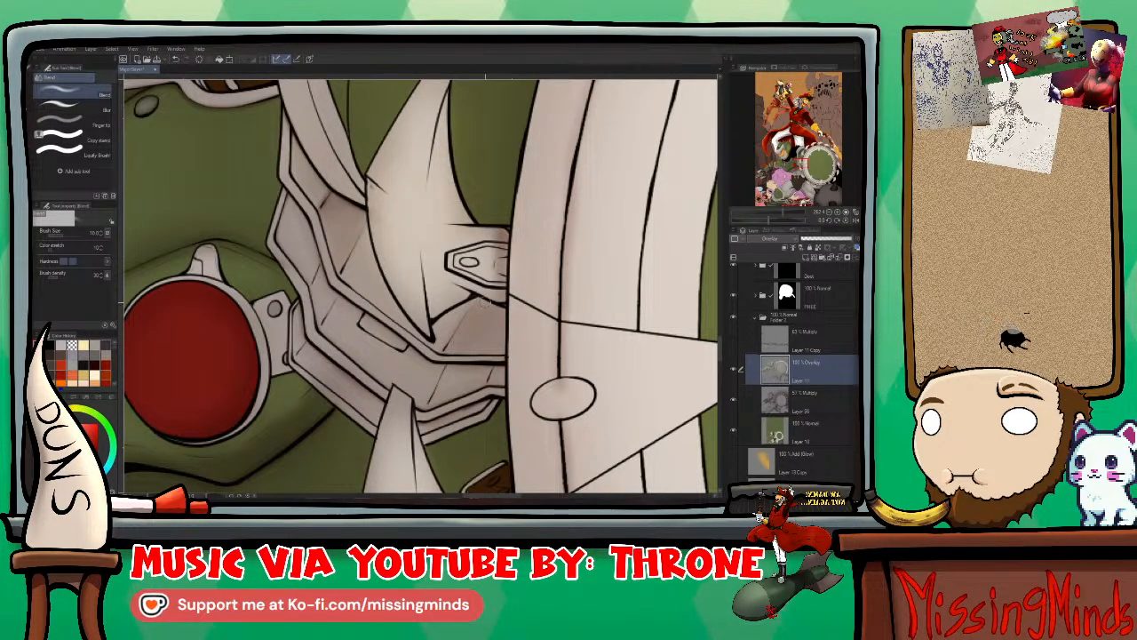
{"action": "key", "text": "bracketright"}
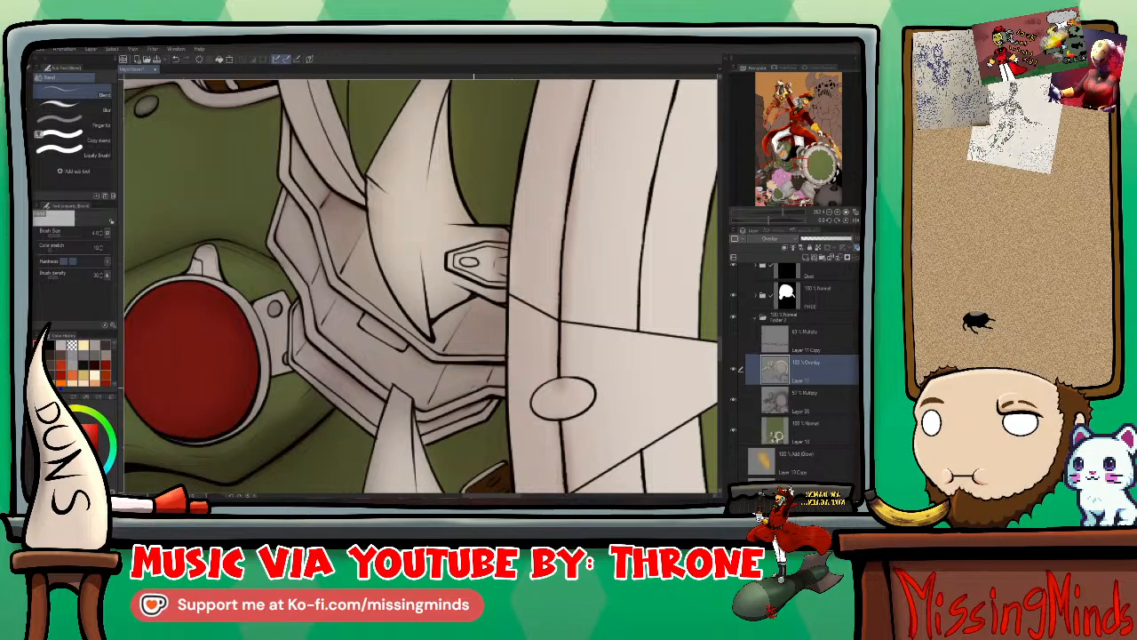
{"action": "key", "text": "p"}
{"action": "scroll", "coordinate": [474, 389], "scroll_direction": "down", "scroll_amount": 2}
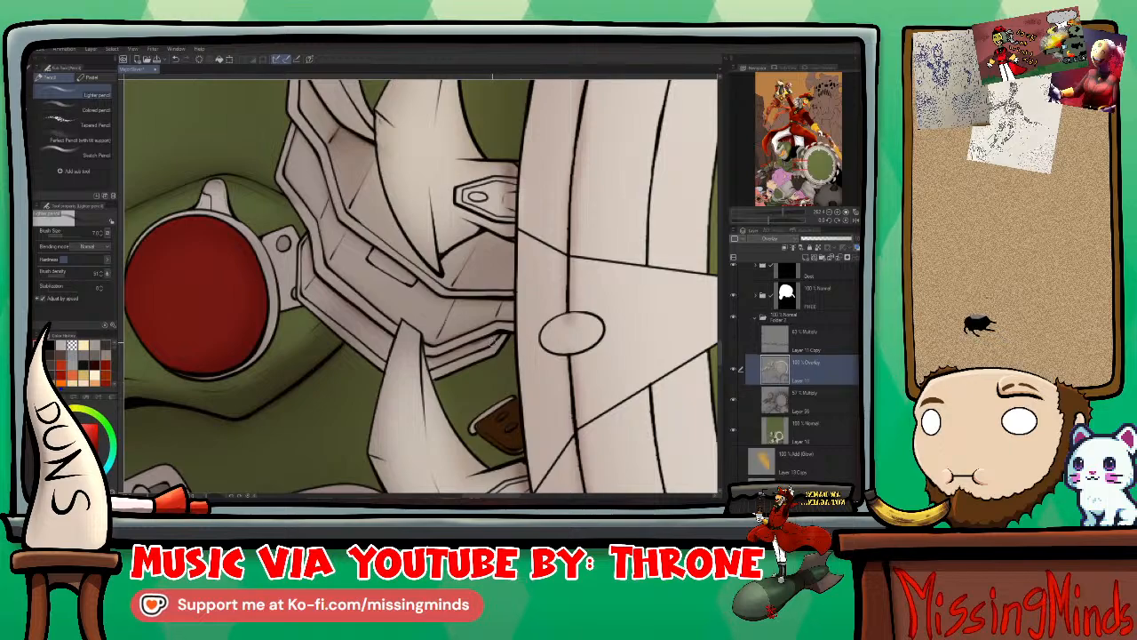
{"action": "key", "text": "j"}
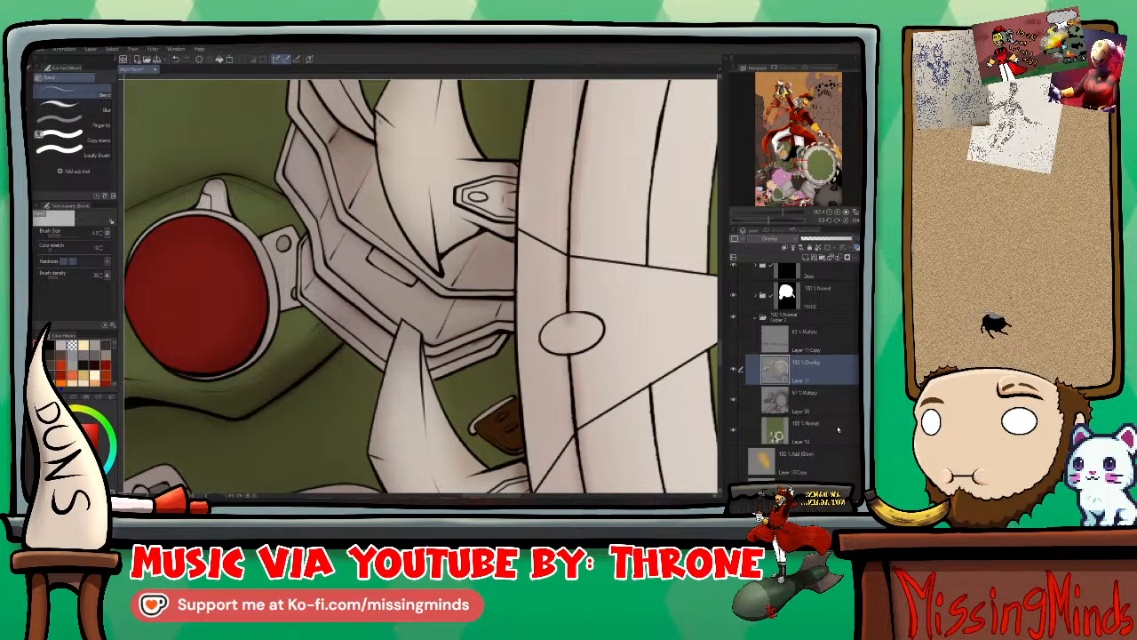
Step: Hide the Multiply and Overlay shading layers above the foreground's flat colours
{"action": "left_click", "coordinate": [804, 400]}
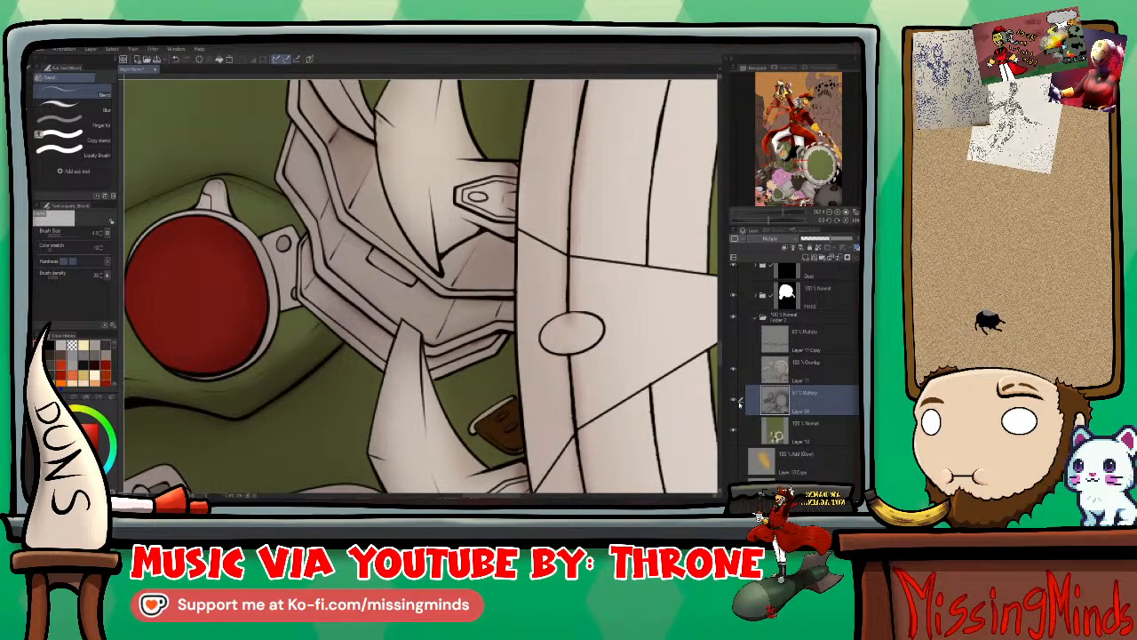
{"action": "left_click", "coordinate": [734, 400]}
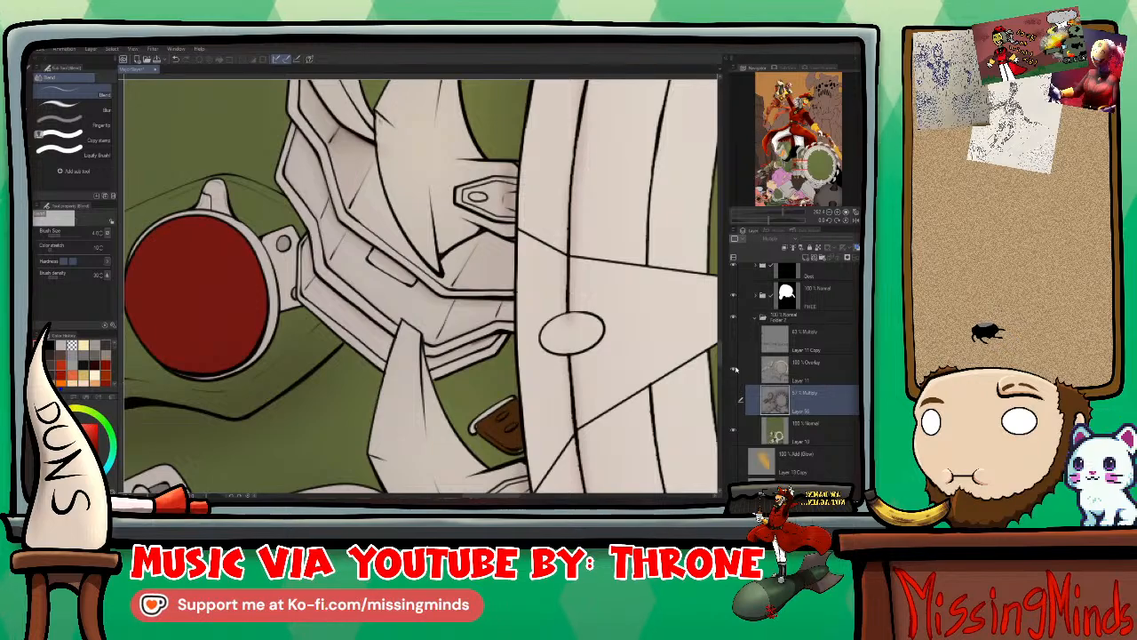
{"action": "left_click", "coordinate": [735, 372]}
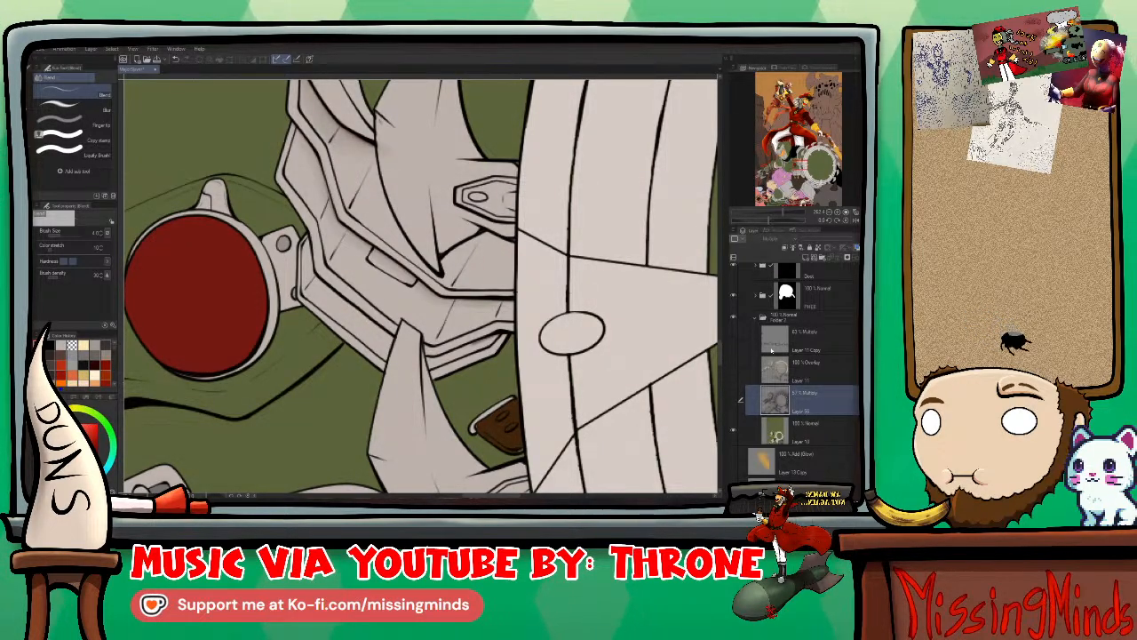
{"action": "scroll", "coordinate": [815, 321], "scroll_direction": "up", "scroll_amount": 3}
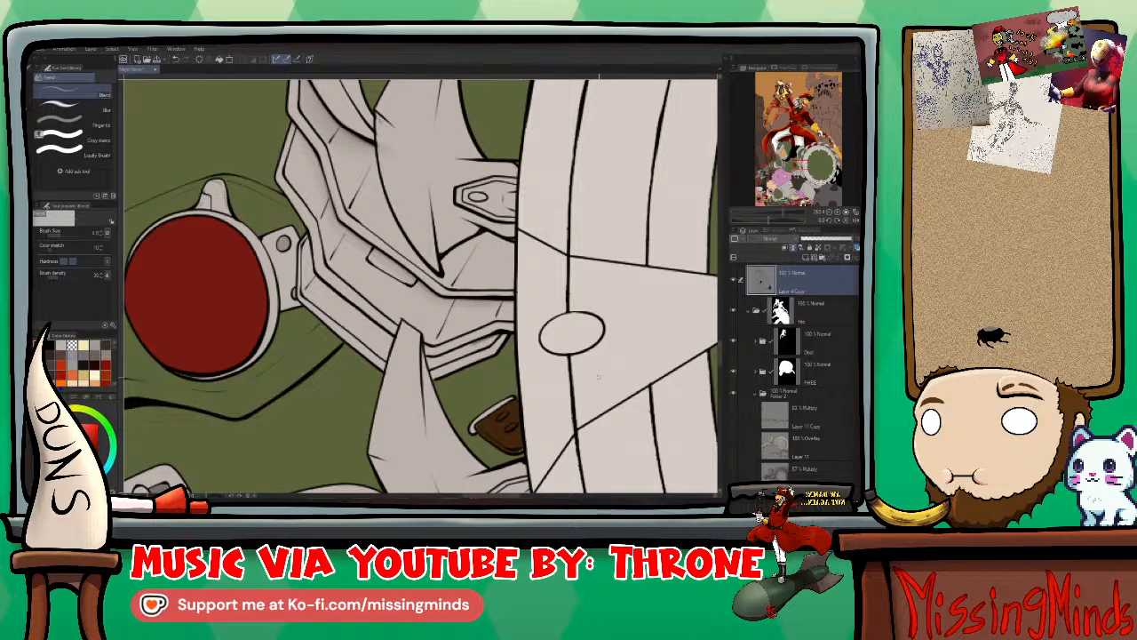
Step: Paint over the stray shading on the pale armour plates with the pen and the sampled plate colour, working on the Normal flat-colour layer
{"action": "key", "text": "p"}
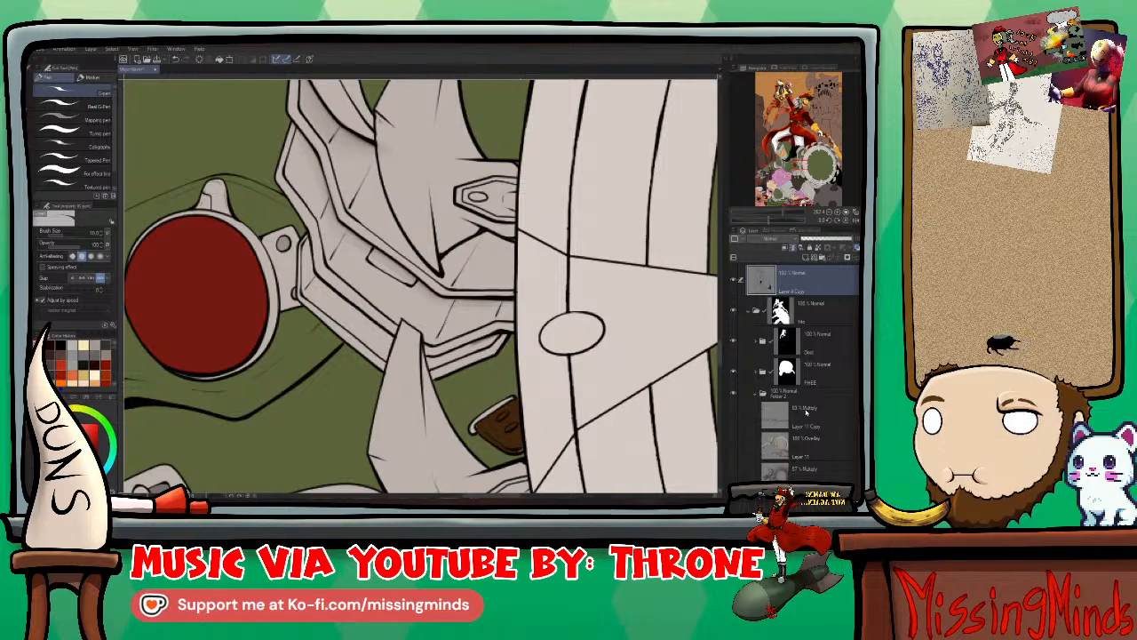
{"action": "left_click", "coordinate": [733, 341]}
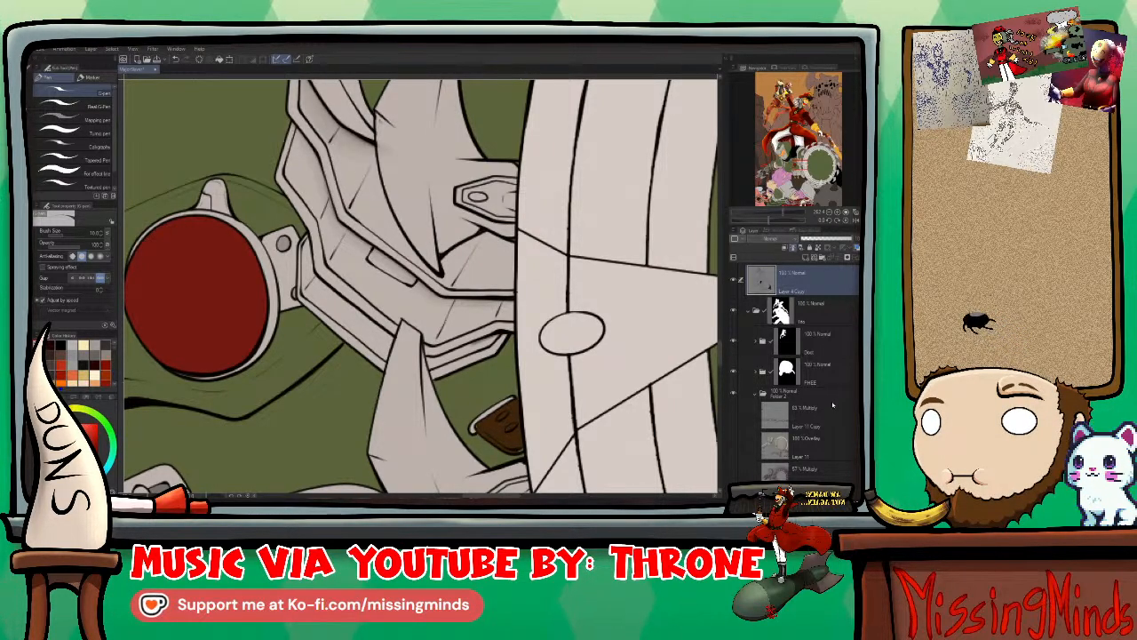
{"action": "scroll", "coordinate": [805, 282], "scroll_direction": "down", "scroll_amount": 4}
{"action": "left_click", "coordinate": [733, 364]}
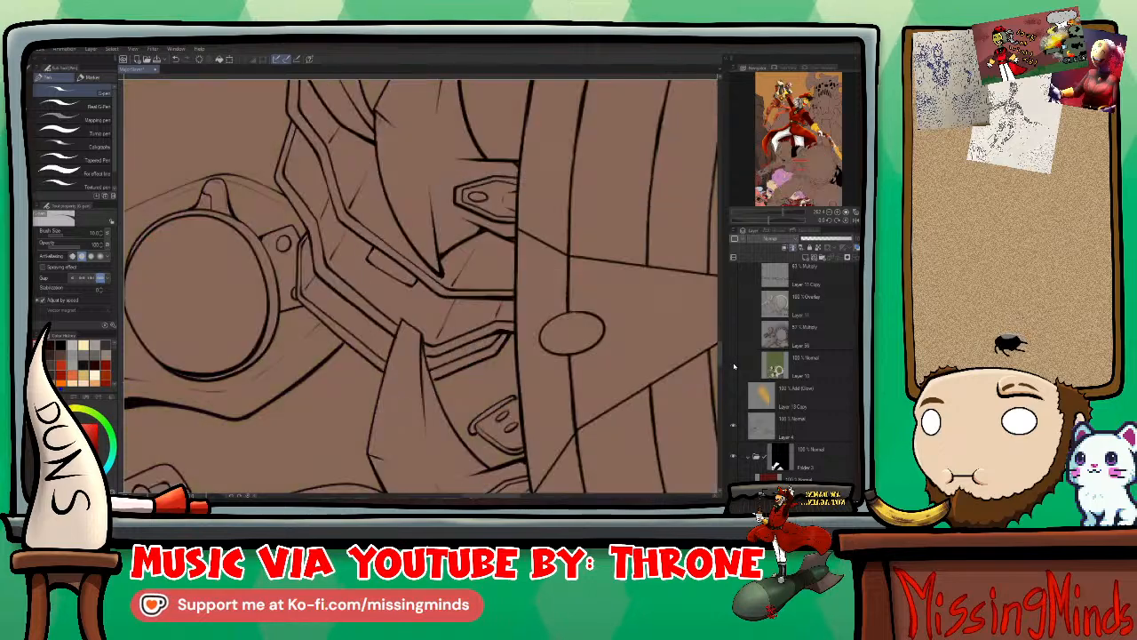
{"action": "left_click", "coordinate": [734, 364]}
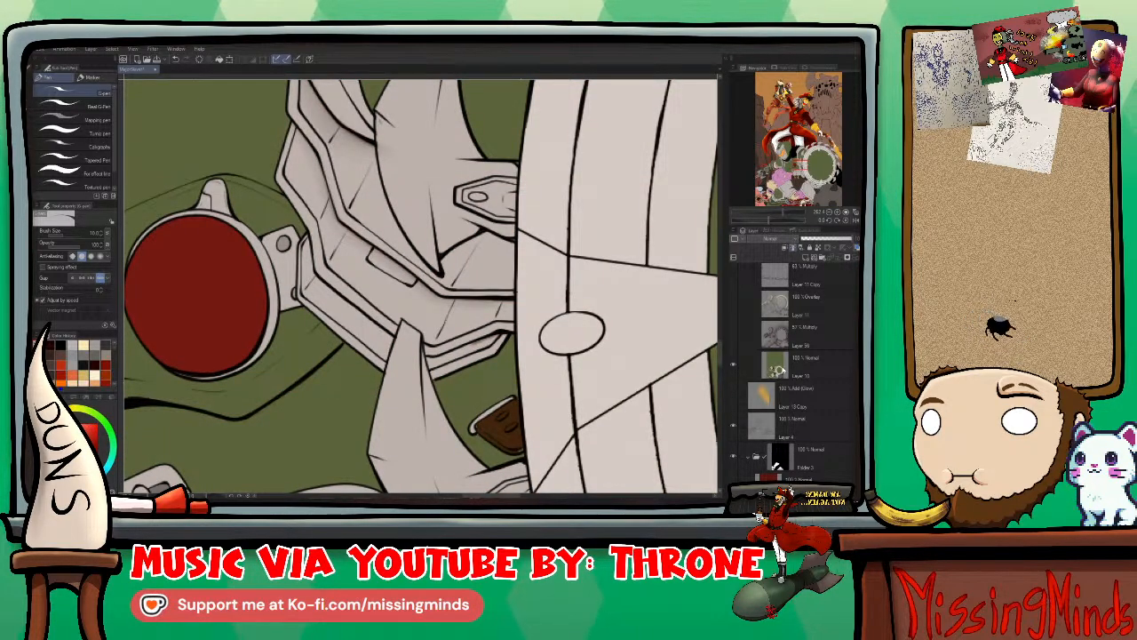
{"action": "left_click", "coordinate": [775, 367]}
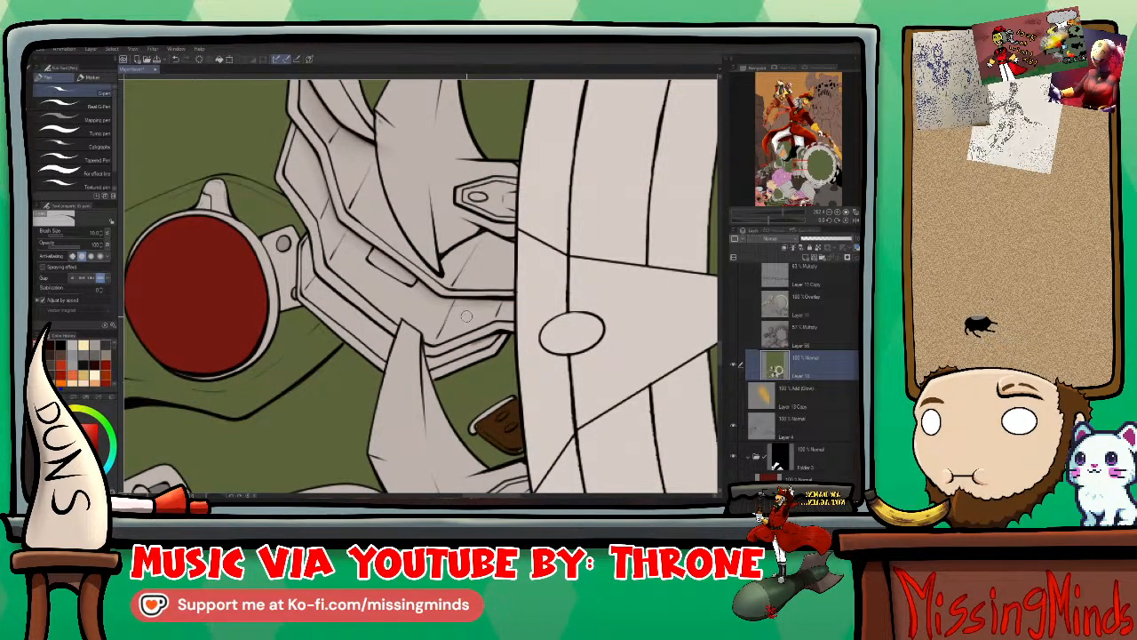
{"action": "right_click", "coordinate": [659, 374]}
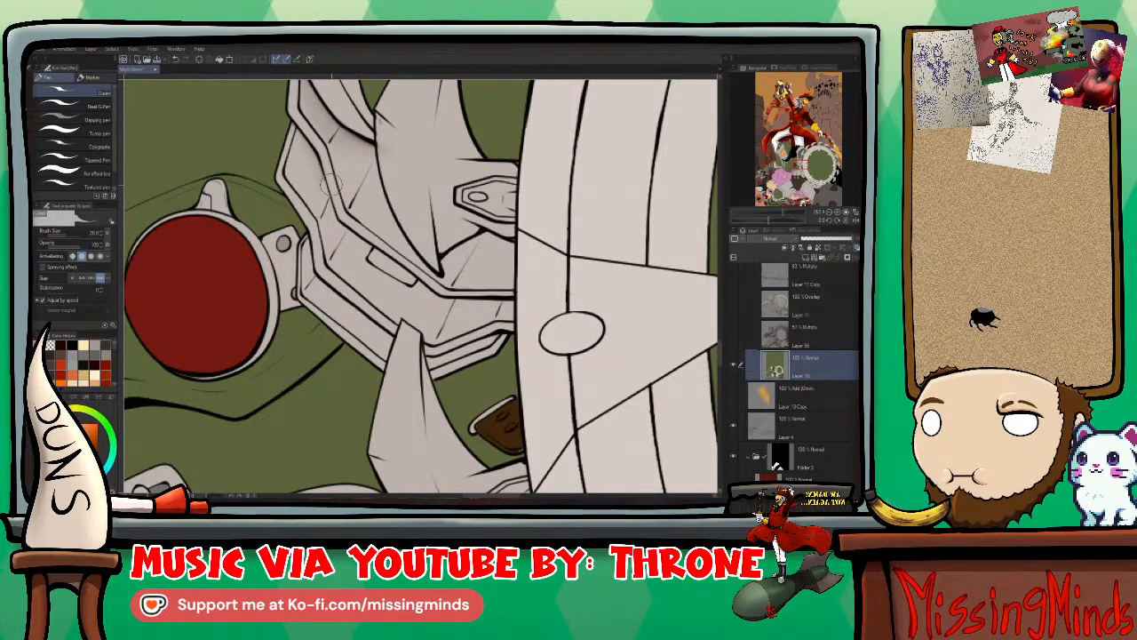
{"action": "left_click_drag", "start_coordinate": [344, 153], "coordinate": [409, 298]}
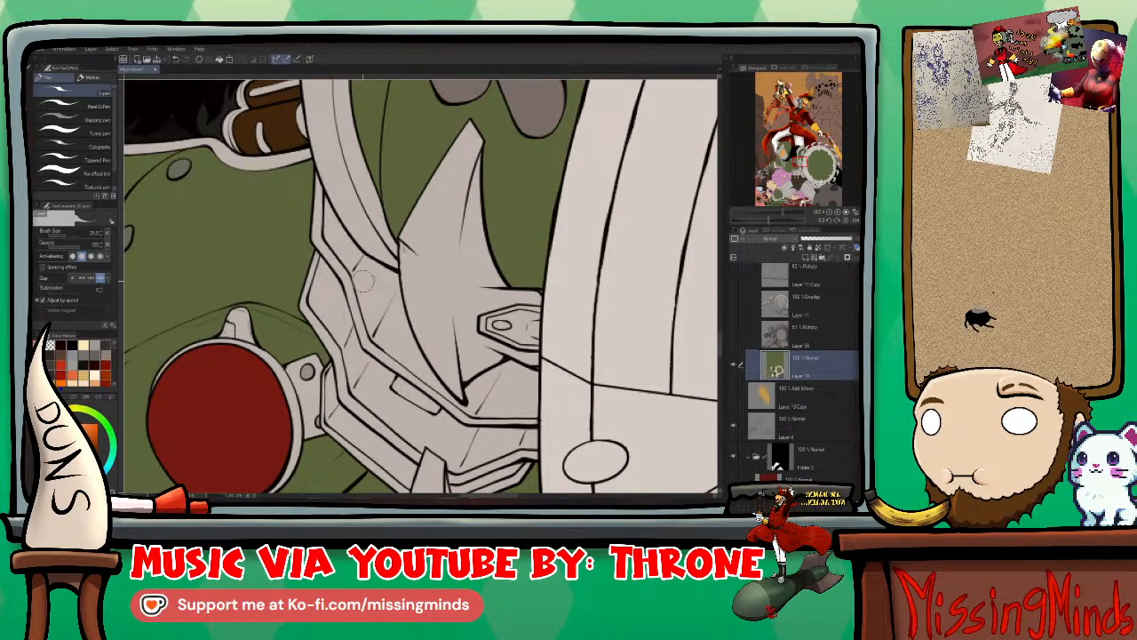
{"action": "left_click_drag", "start_coordinate": [339, 307], "coordinate": [309, 214]}
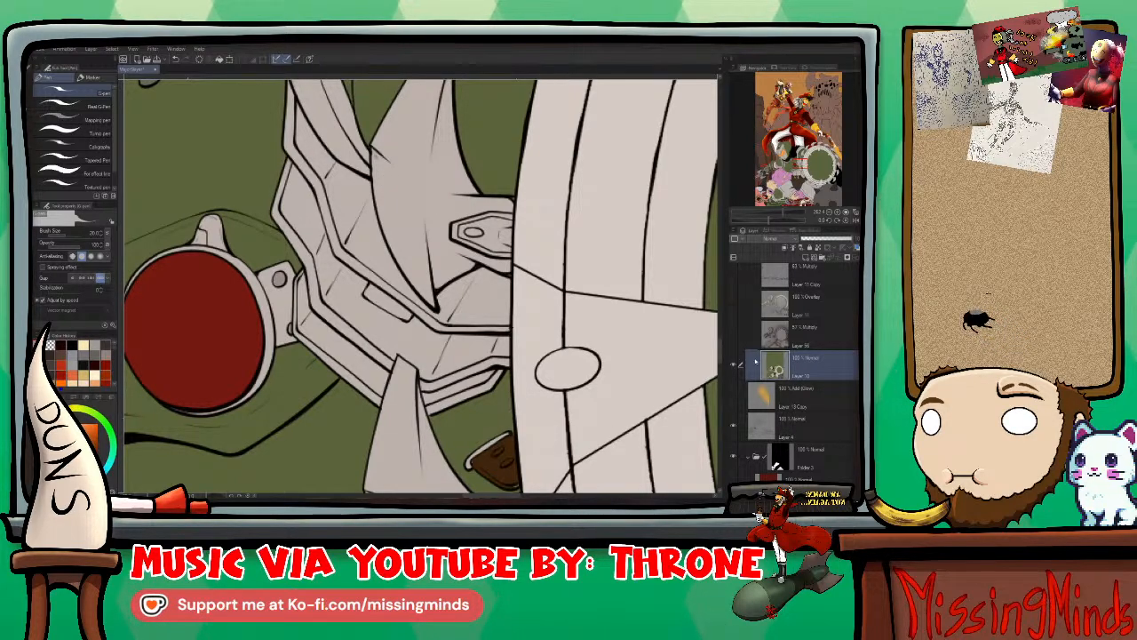
Step: Check the plate linework on the Normal layer above the character folders, and turn the Multiply and Overlay shading layers back on
{"action": "scroll", "coordinate": [759, 356], "scroll_direction": "up", "scroll_amount": 5}
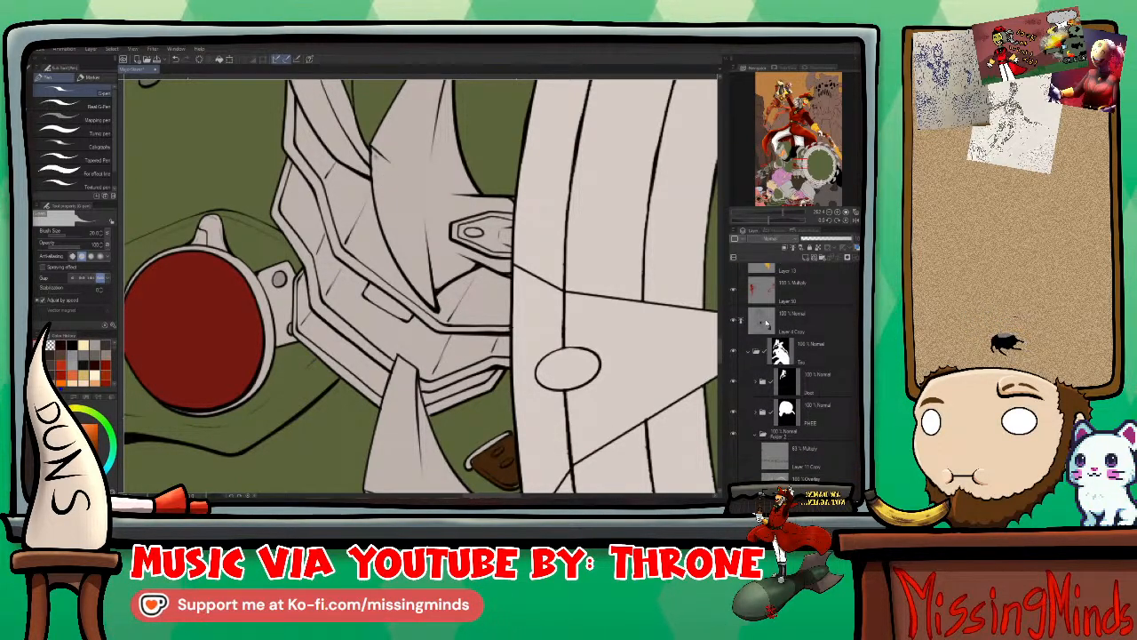
{"action": "left_click", "coordinate": [767, 322]}
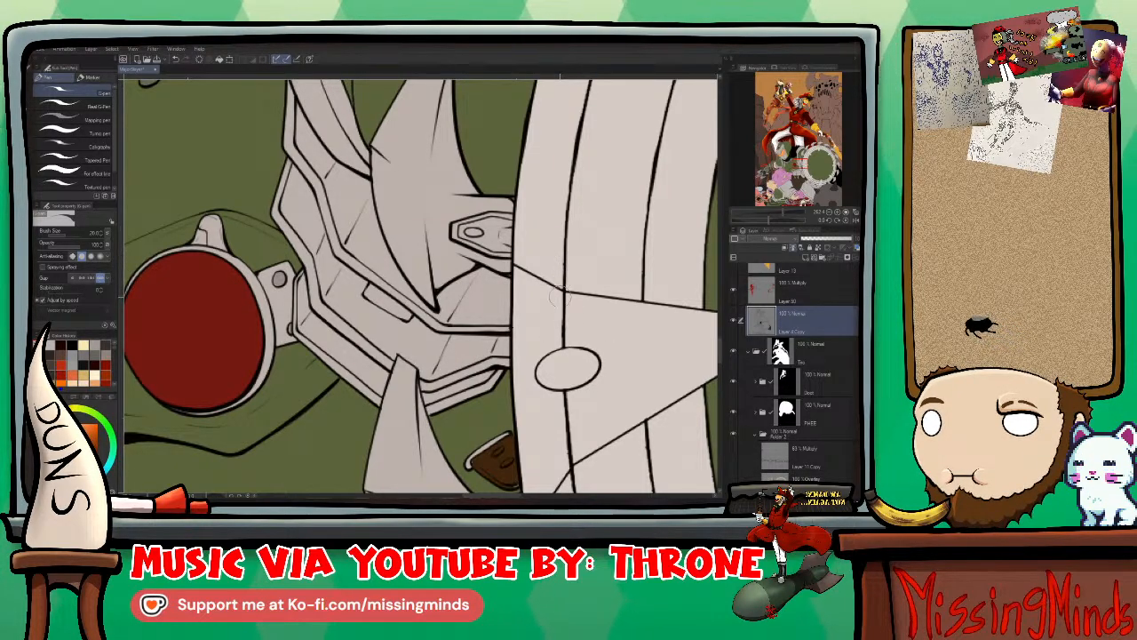
{"action": "scroll", "coordinate": [522, 303], "scroll_direction": "down", "scroll_amount": 1}
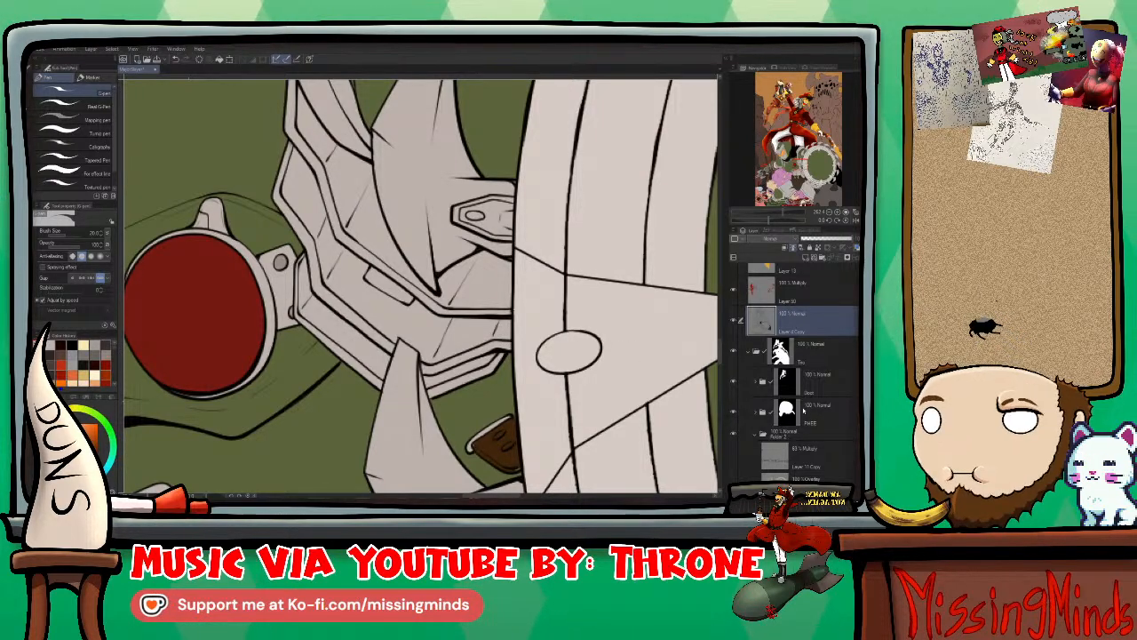
{"action": "scroll", "coordinate": [782, 437], "scroll_direction": "down", "scroll_amount": 3}
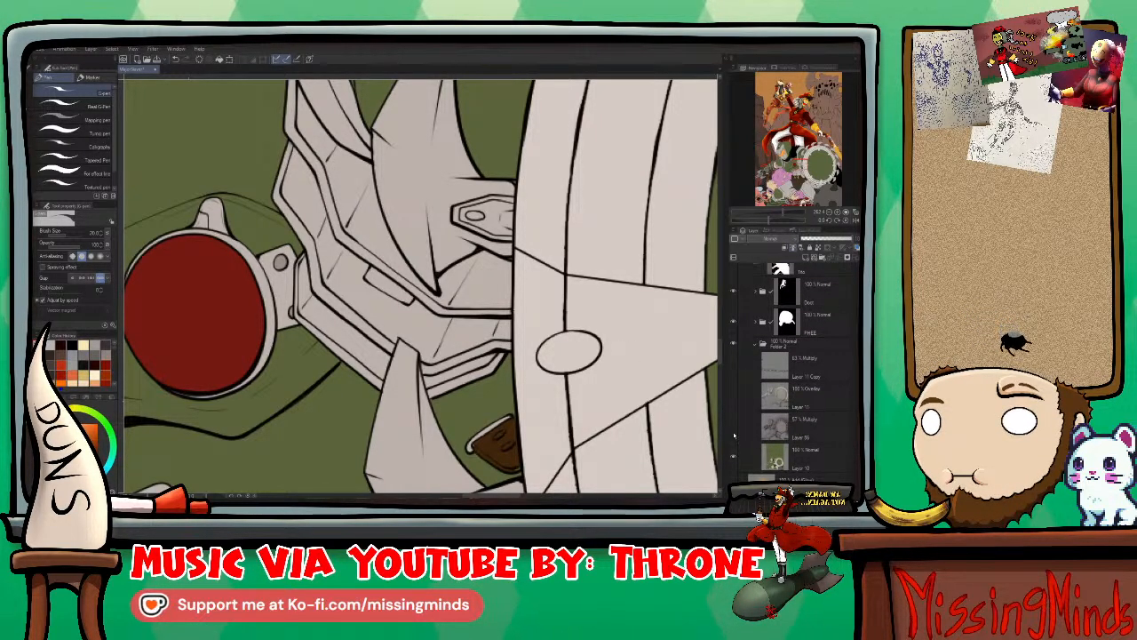
{"action": "left_click", "coordinate": [734, 366]}
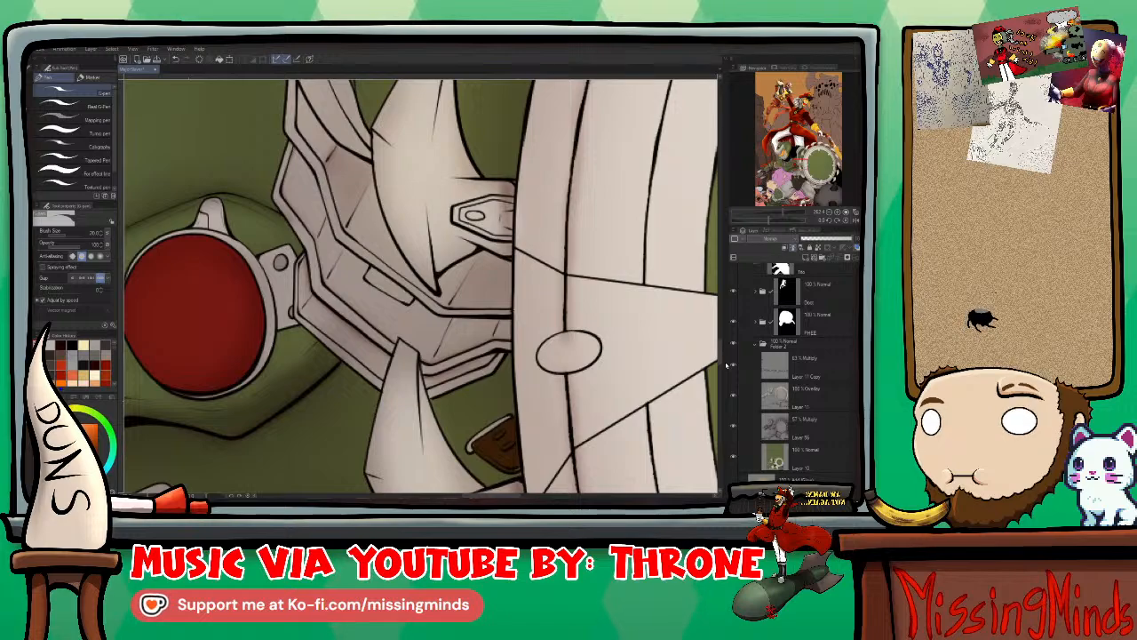
Step: Shade the pale plates between the red disc and the tusk with an enlarged Lighter pencil on the 67% Multiply layer
{"action": "left_click", "coordinate": [822, 398]}
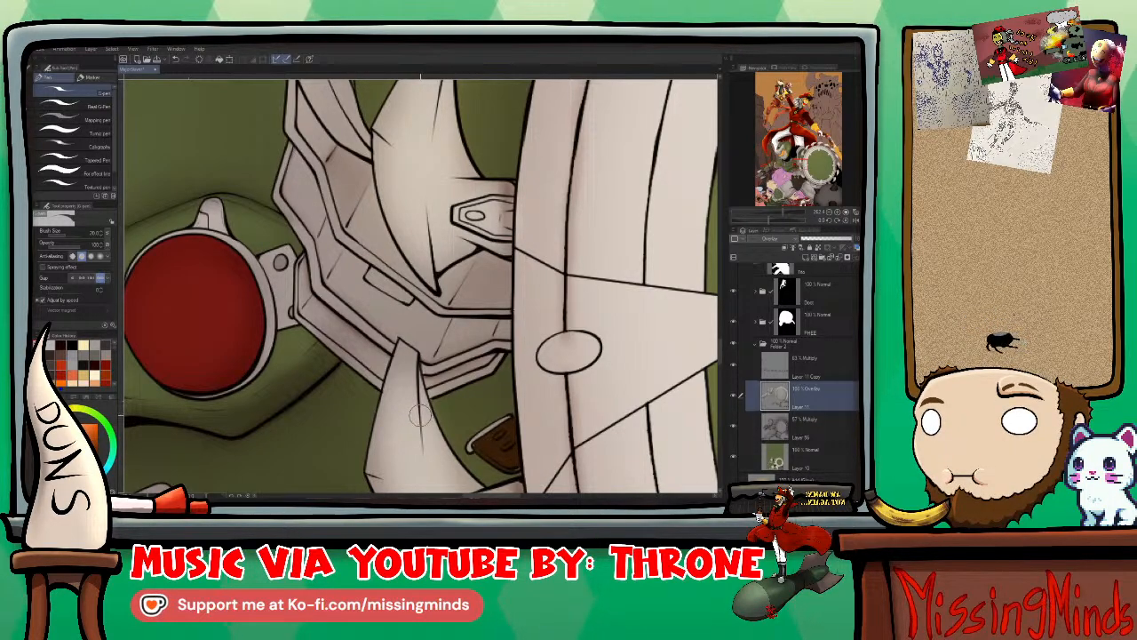
{"action": "left_click", "coordinate": [819, 428]}
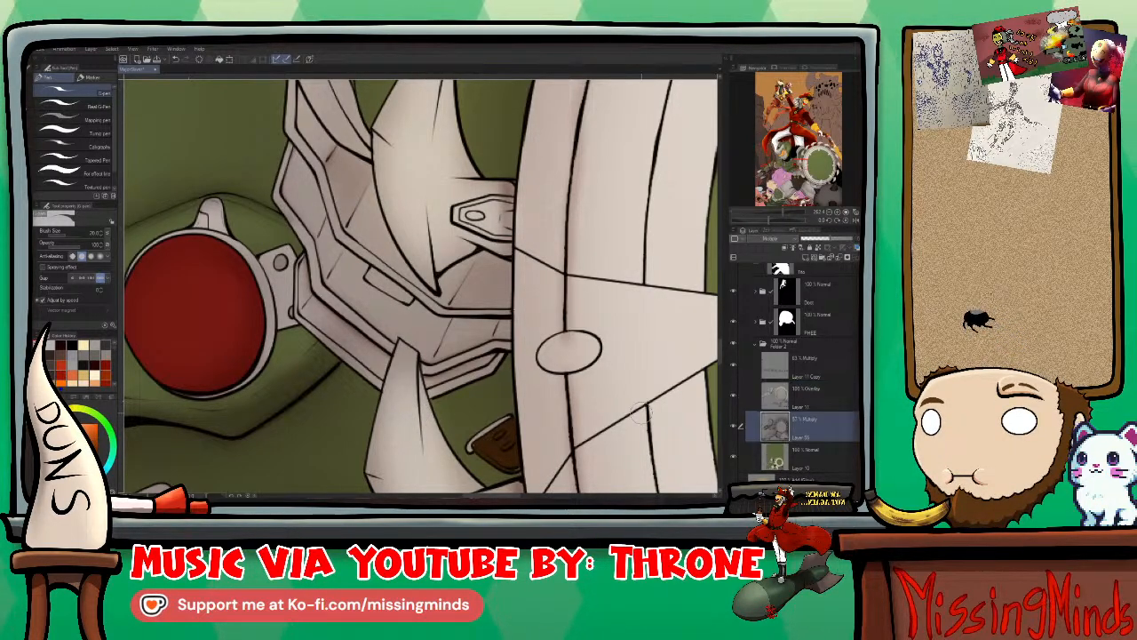
{"action": "left_click", "coordinate": [822, 396]}
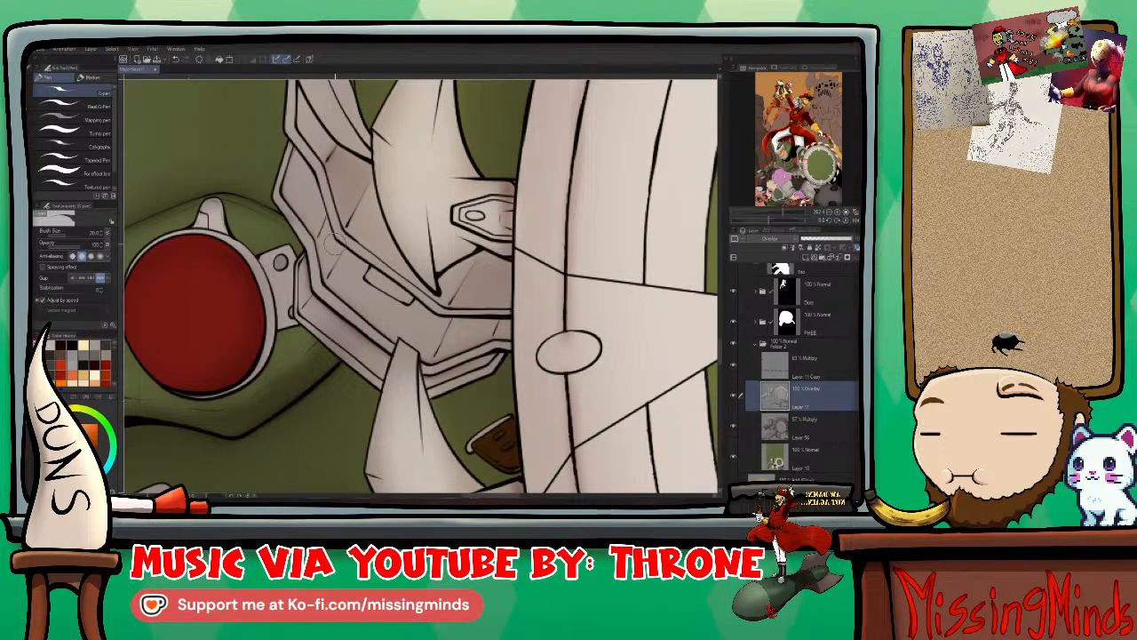
{"action": "key", "text": "p"}
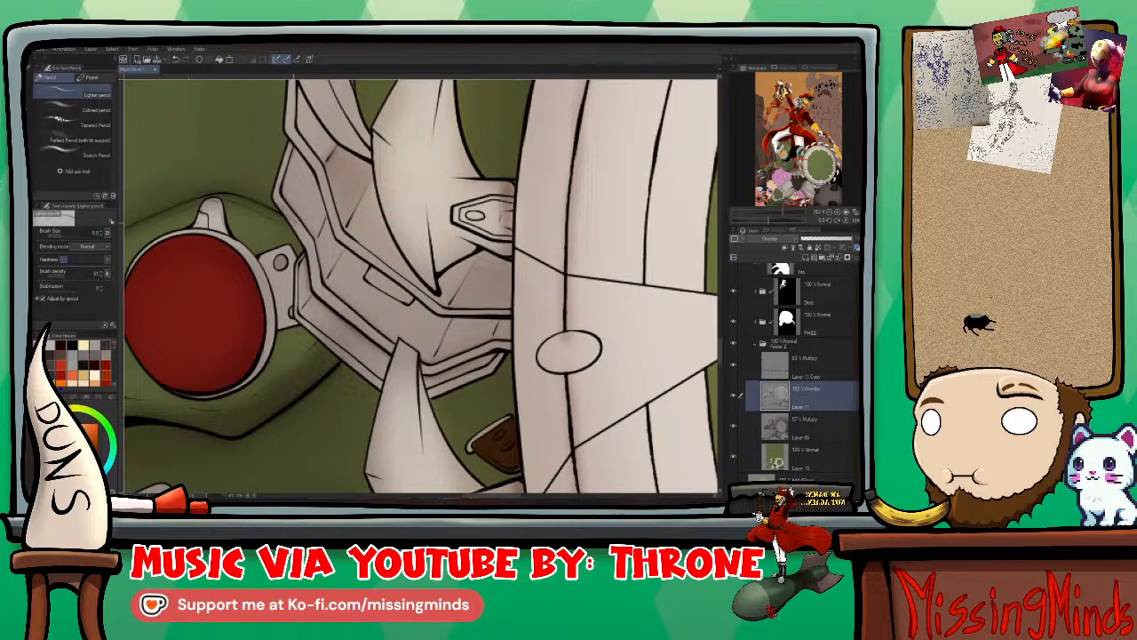
{"action": "left_click", "coordinate": [819, 419]}
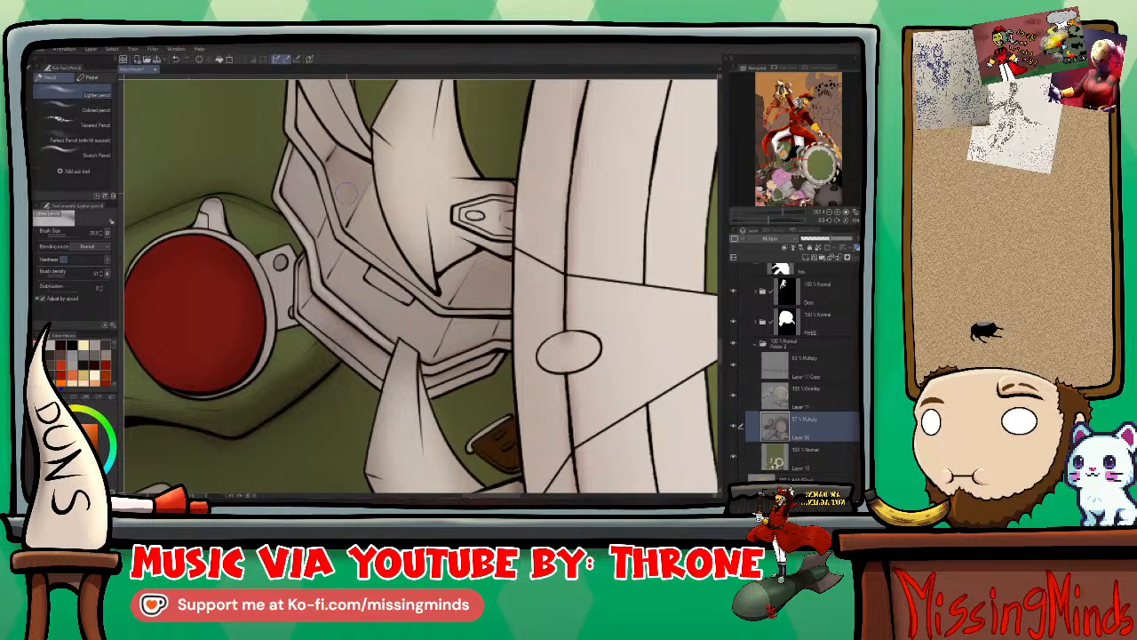
{"action": "key", "text": "bracketright"}
{"action": "key", "text": "bracketright"}
{"action": "key", "text": "bracketright"}
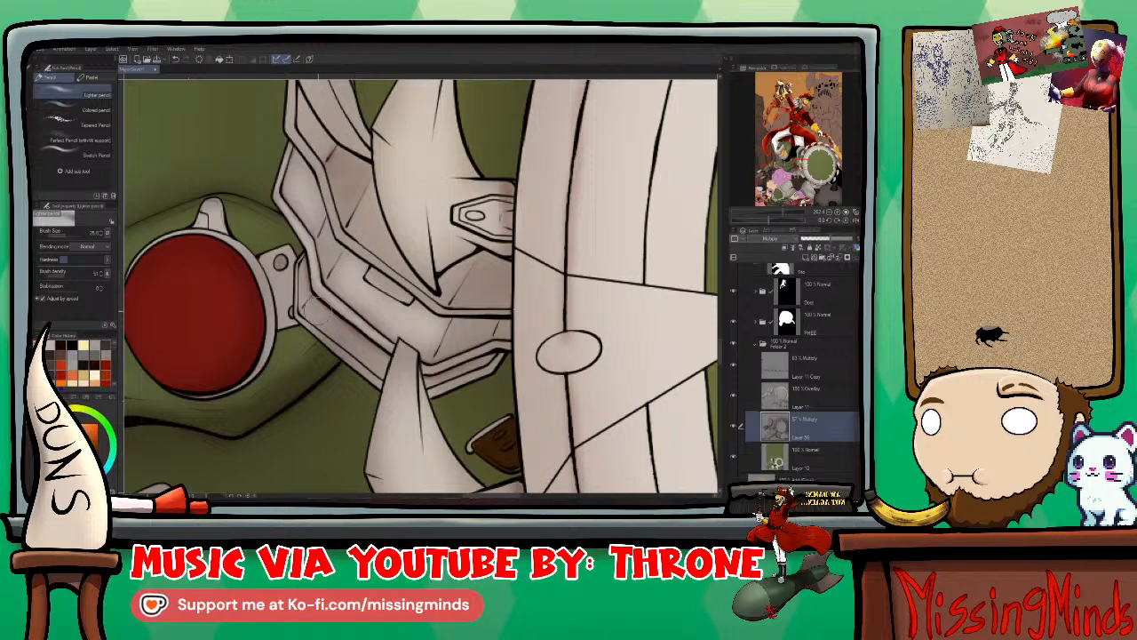
{"action": "left_click_drag", "start_coordinate": [324, 306], "coordinate": [380, 363]}
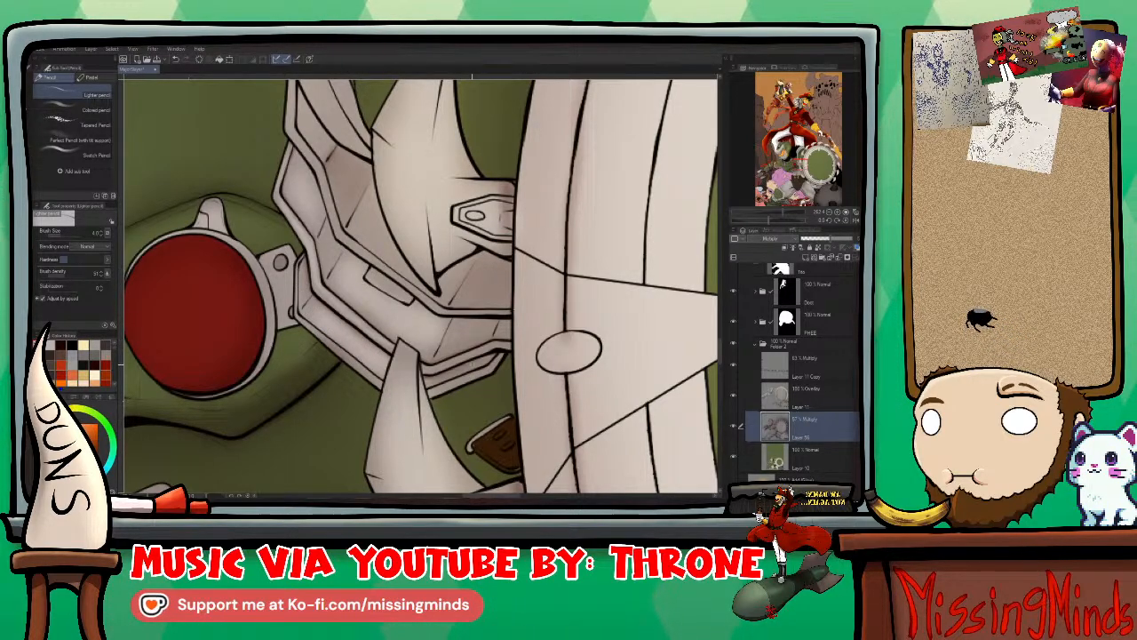
Step: Refine the shading along the narrow plate rims beside the red disc with a small Lighter pencil on the Multiply layer
{"action": "scroll", "coordinate": [418, 284], "scroll_direction": "down", "scroll_amount": 2}
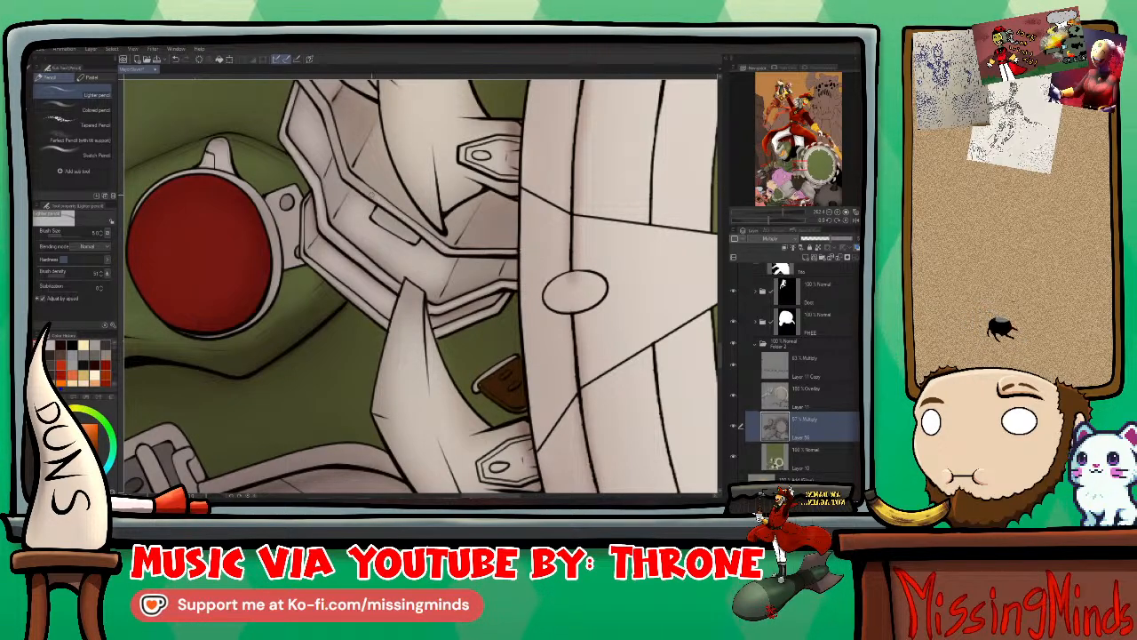
{"action": "left_click_drag", "start_coordinate": [400, 266], "coordinate": [448, 361]}
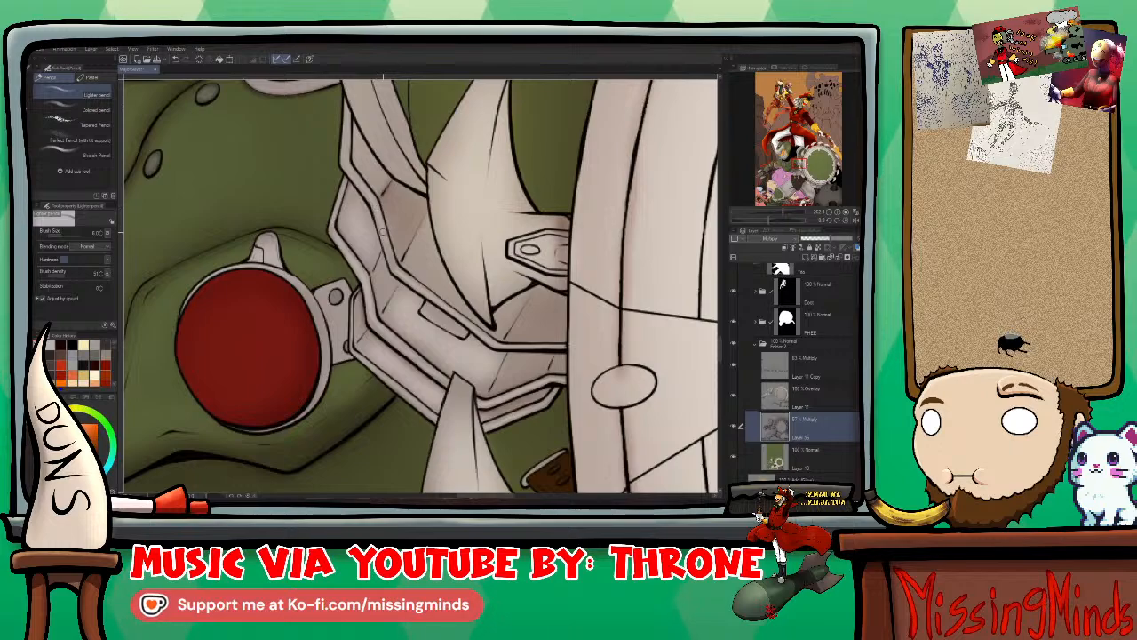
{"action": "left_click_drag", "start_coordinate": [443, 301], "coordinate": [426, 255]}
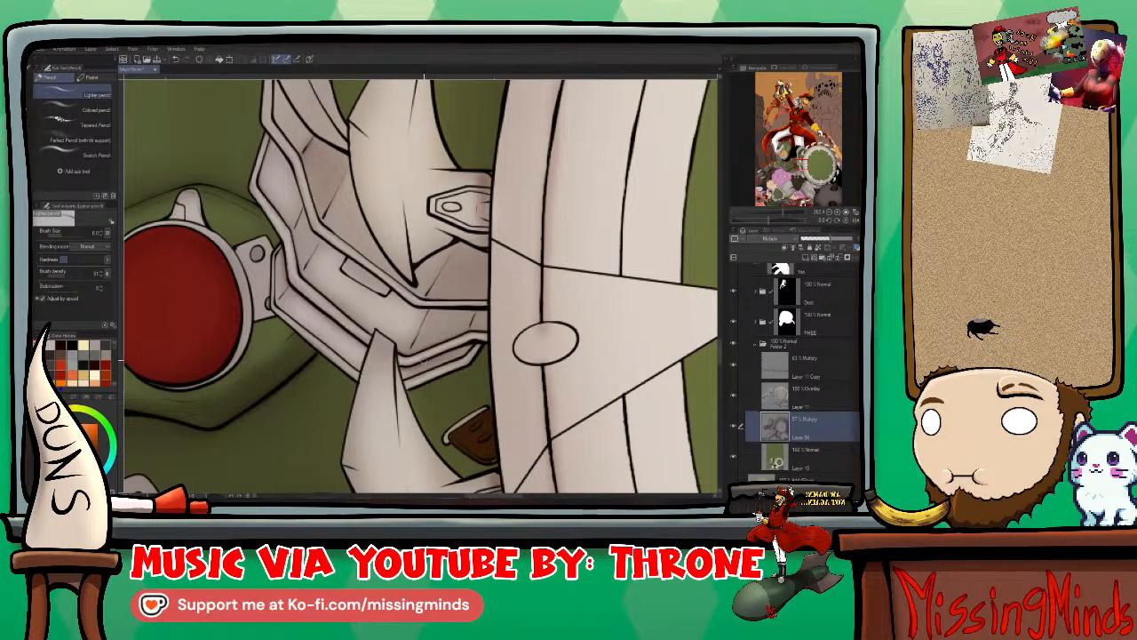
Step: Darken the plate creases and corners around the tusk's tip with the Lighter pencil on the Overlay layer, smoothing them with the Blend brush
{"action": "key", "text": "bracketright"}
{"action": "key", "text": "bracketright"}
{"action": "key", "text": "bracketright"}
{"action": "key", "text": "bracketright"}
{"action": "key", "text": "bracketright"}
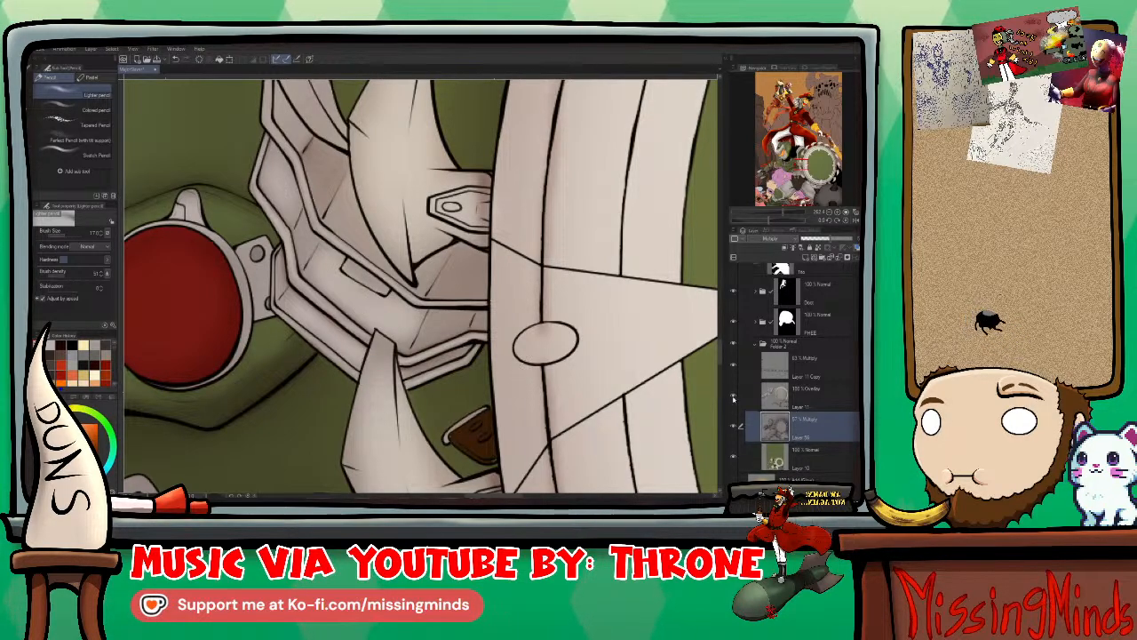
{"action": "left_click", "coordinate": [827, 397]}
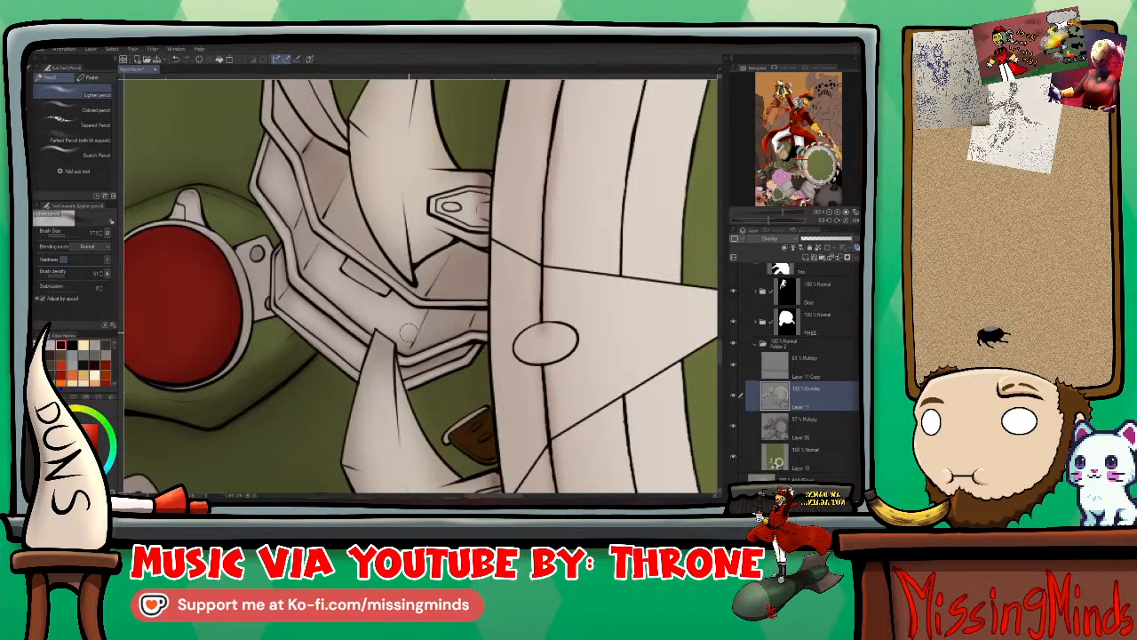
{"action": "key", "text": "bracketleft"}
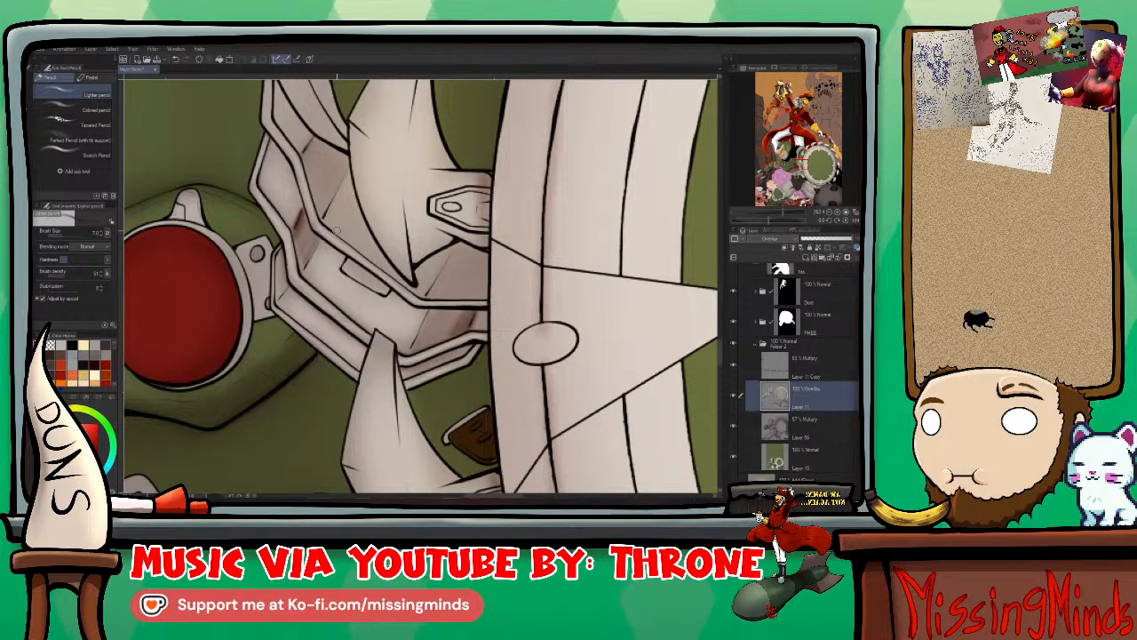
{"action": "key", "text": "j"}
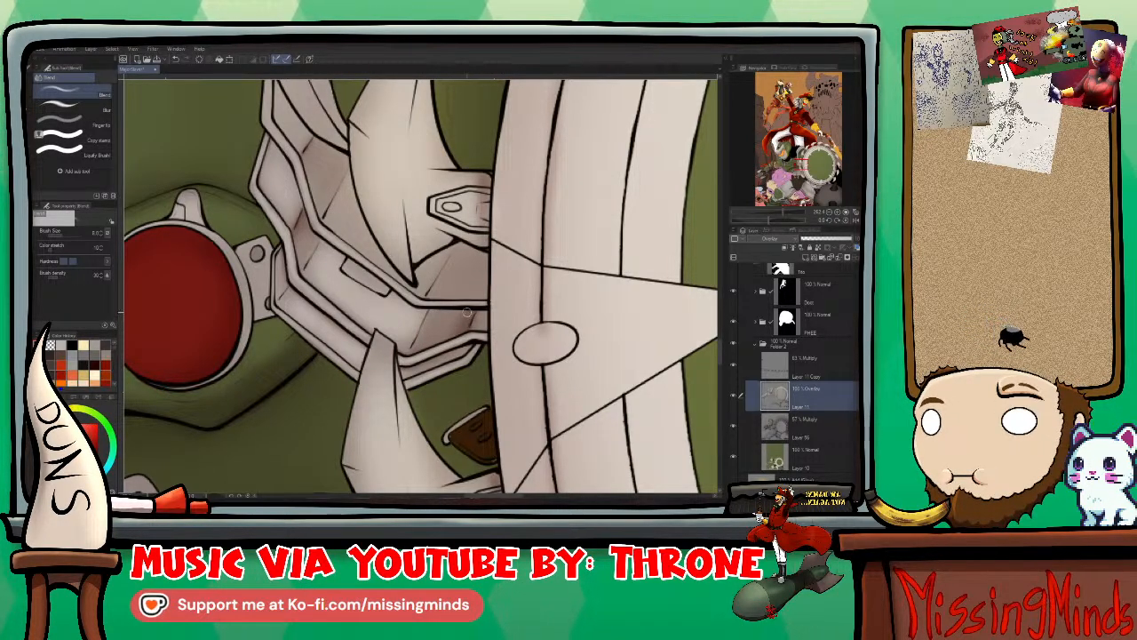
{"action": "key", "text": "]"}
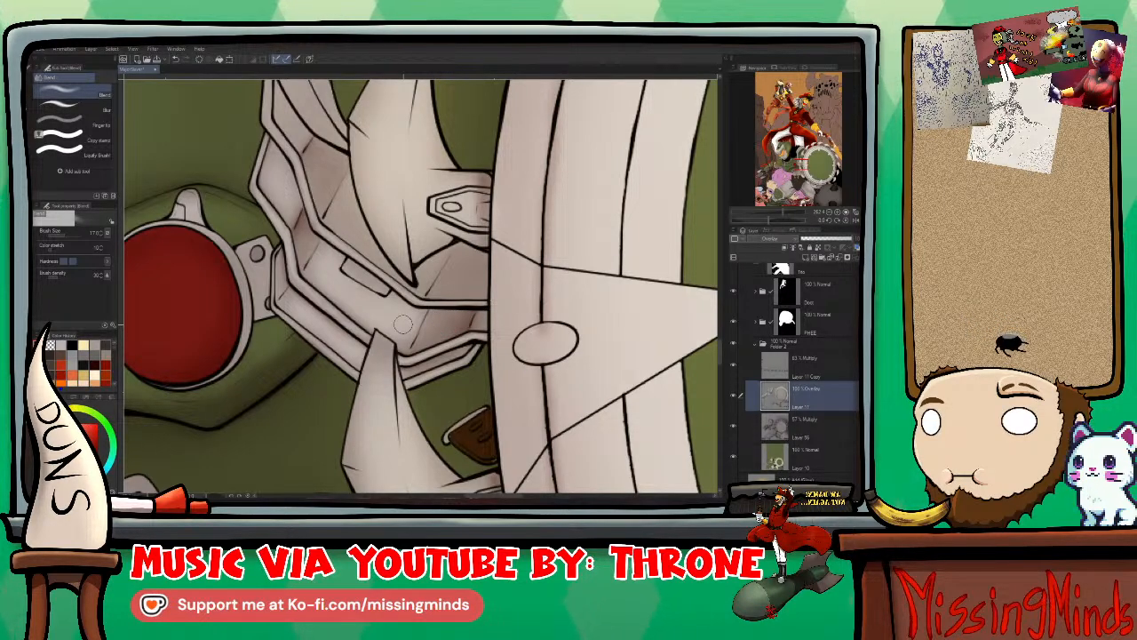
Step: Deepen the recessed strips along the lower plate edges with a fine Lighter pencil on the Overlay layer and soften them with the Blend brush
{"action": "key", "text": "p"}
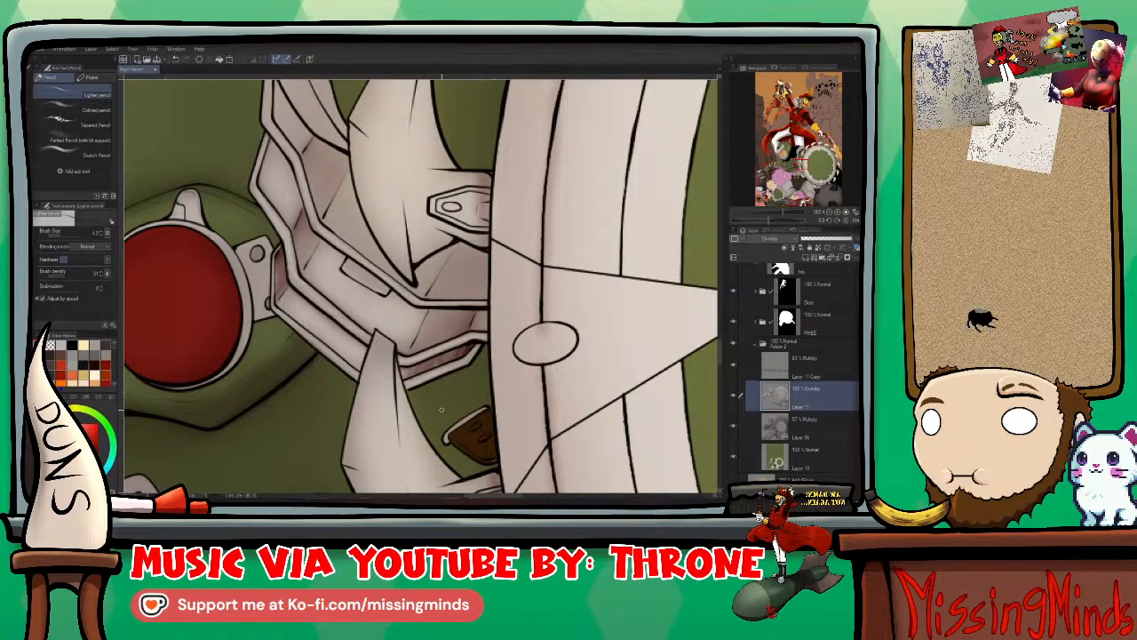
{"action": "key", "text": "j"}
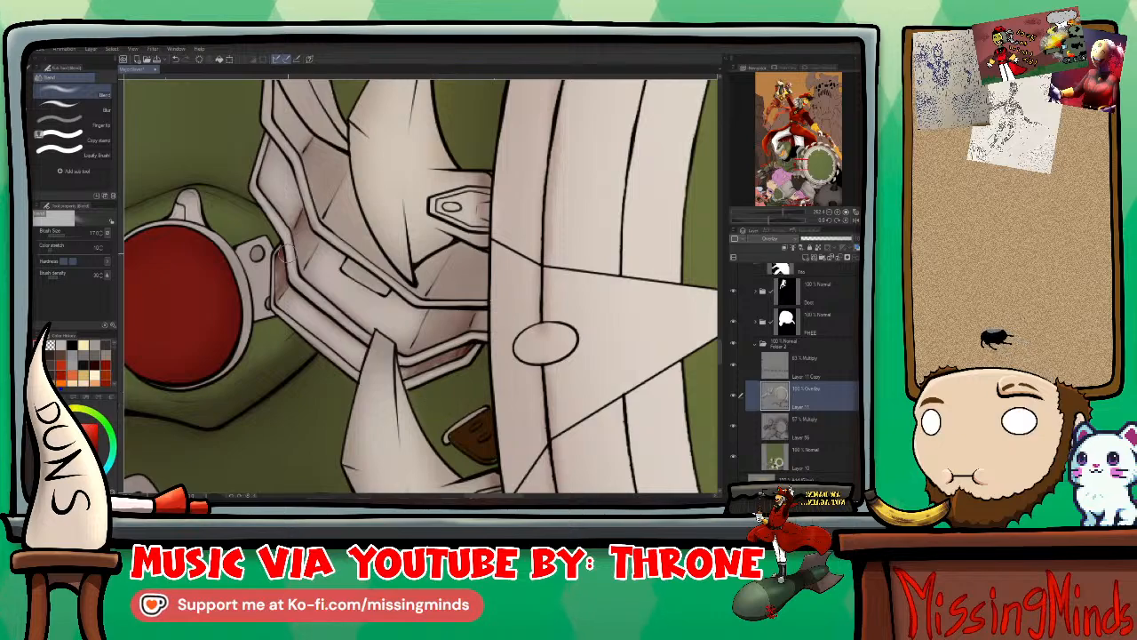
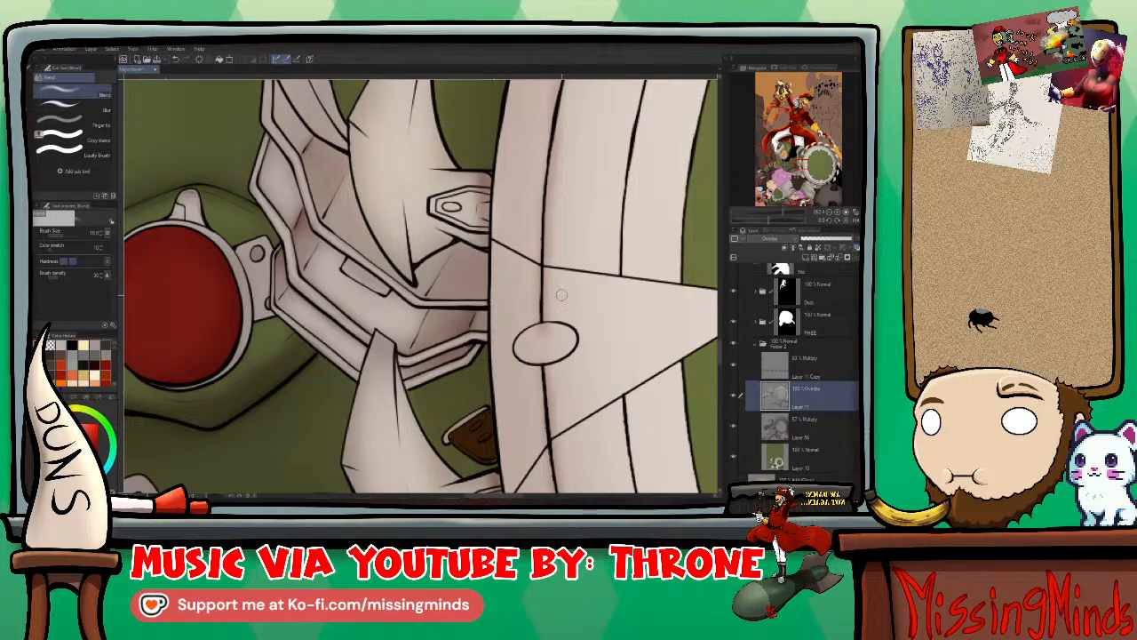
Step: Open the most recently used illustration from the Doodles folder alongside the current artwork
{"action": "left_click_drag", "start_coordinate": [537, 289], "coordinate": [522, 355]}
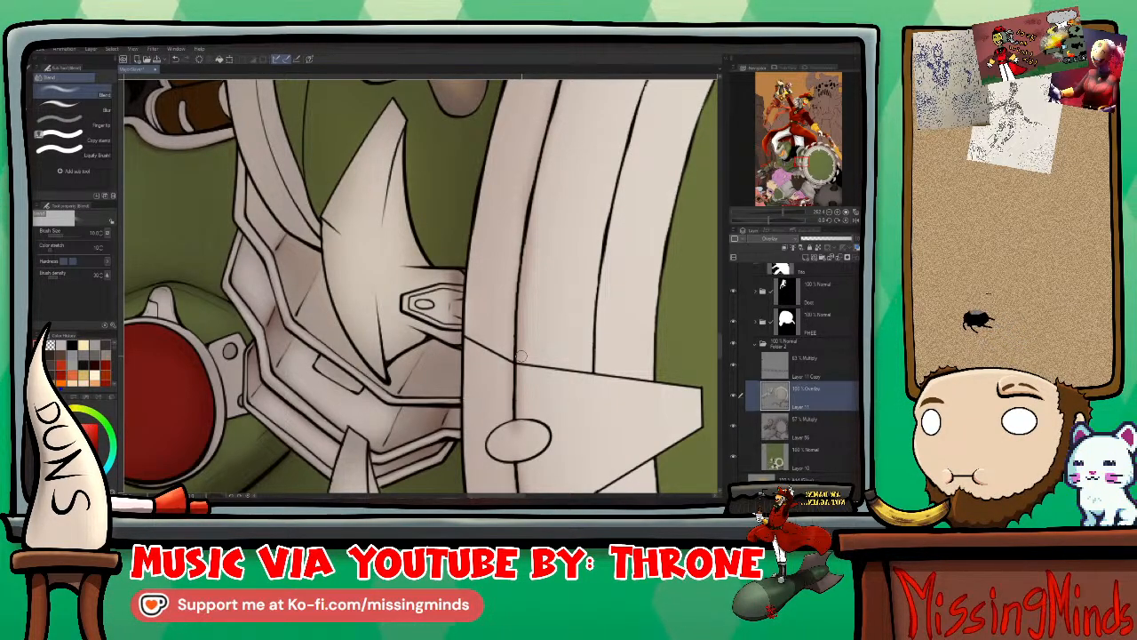
{"action": "left_click", "coordinate": [37, 49]}
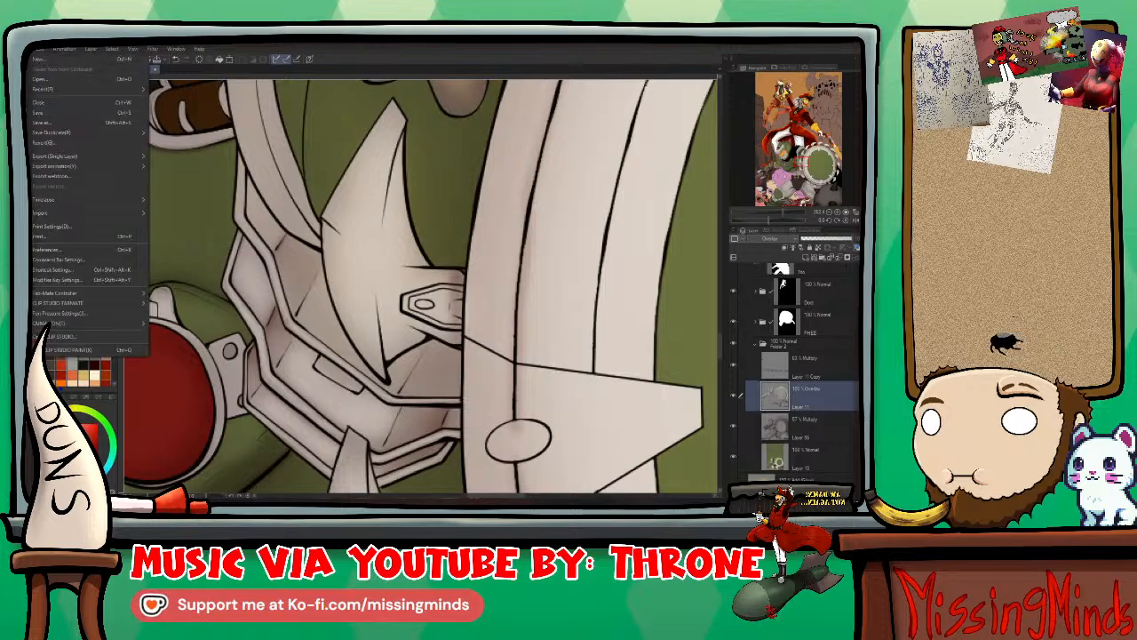
{"action": "mouse_move", "coordinate": [107, 89]}
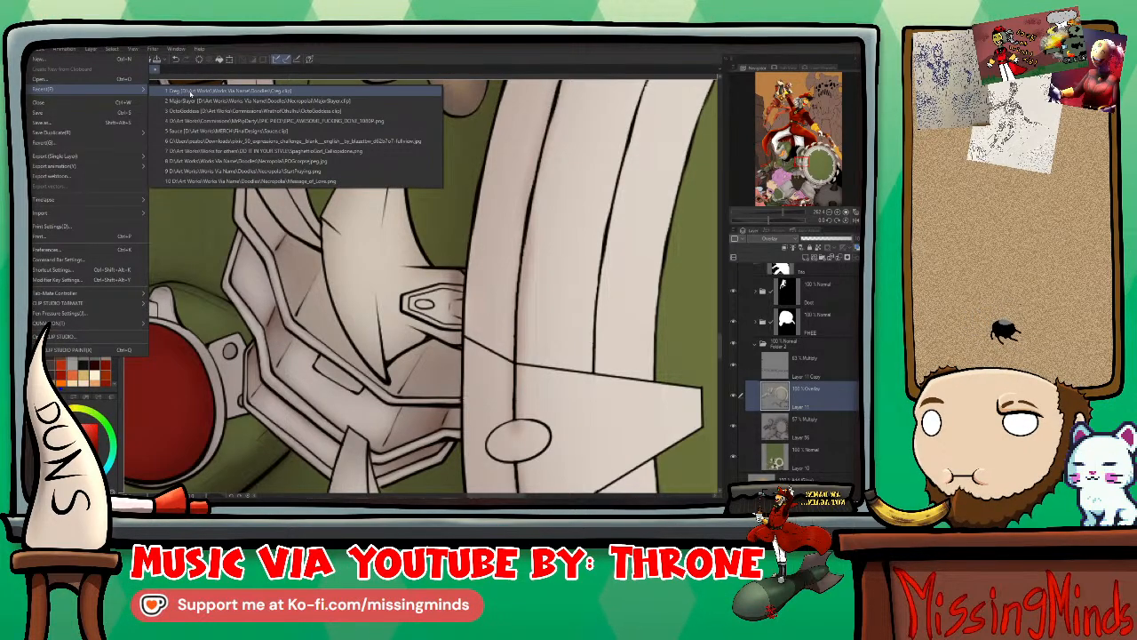
{"action": "left_click", "coordinate": [170, 91]}
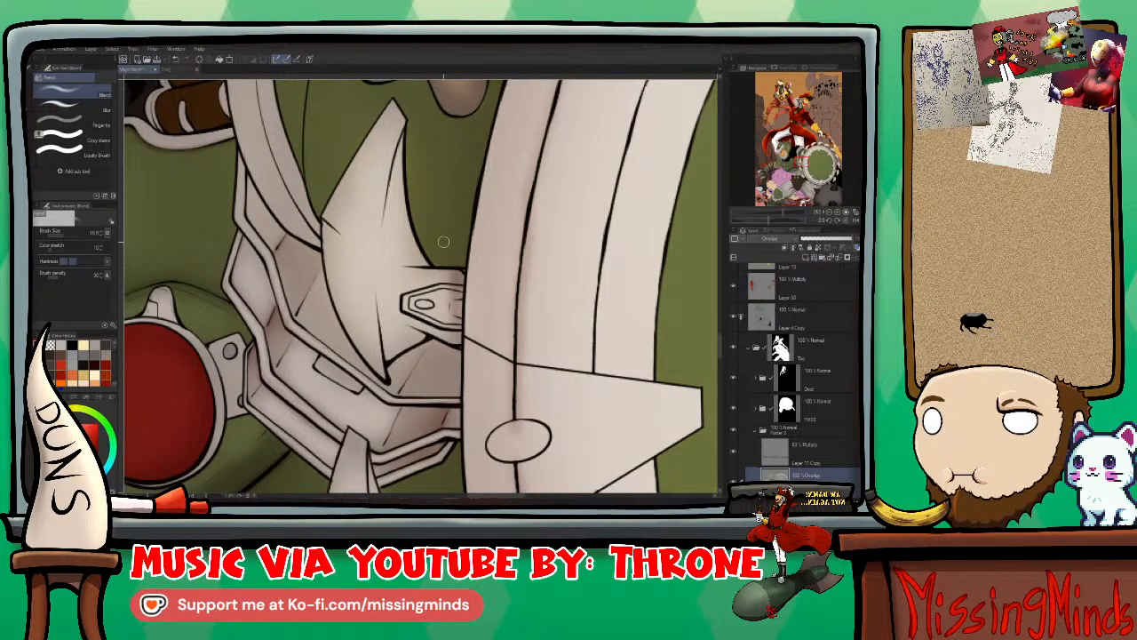
Step: Cover the stray green in the shoulder guard's rim grooves with pale Pen strokes on the Normal flats layer, hiding the shading layers meanwhile
{"action": "left_click_drag", "start_coordinate": [487, 272], "coordinate": [513, 468]}
{"action": "left_click_drag", "start_coordinate": [451, 342], "coordinate": [600, 313]}
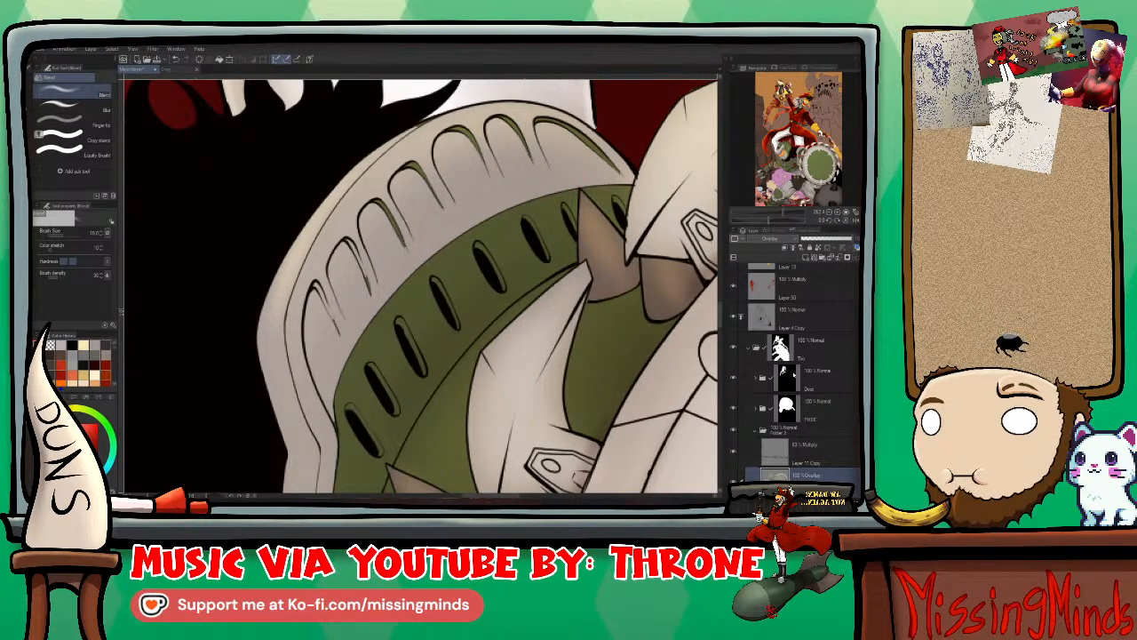
{"action": "scroll", "coordinate": [794, 412], "scroll_direction": "down", "scroll_amount": 1}
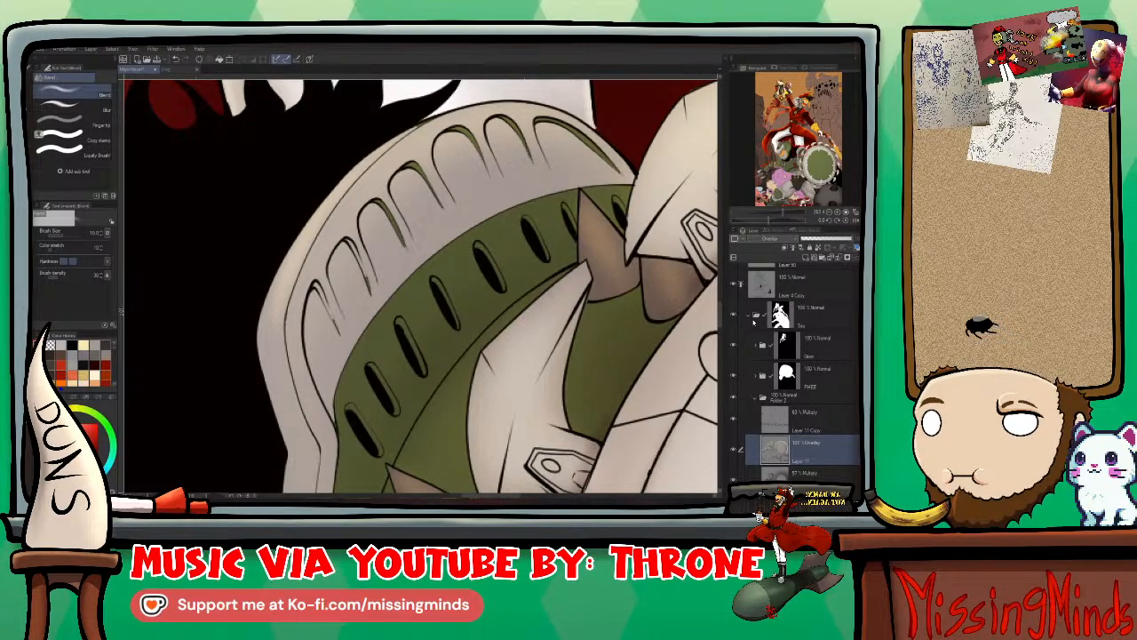
{"action": "scroll", "coordinate": [762, 325], "scroll_direction": "down", "scroll_amount": 2}
{"action": "scroll", "coordinate": [762, 326], "scroll_direction": "down", "scroll_amount": 2}
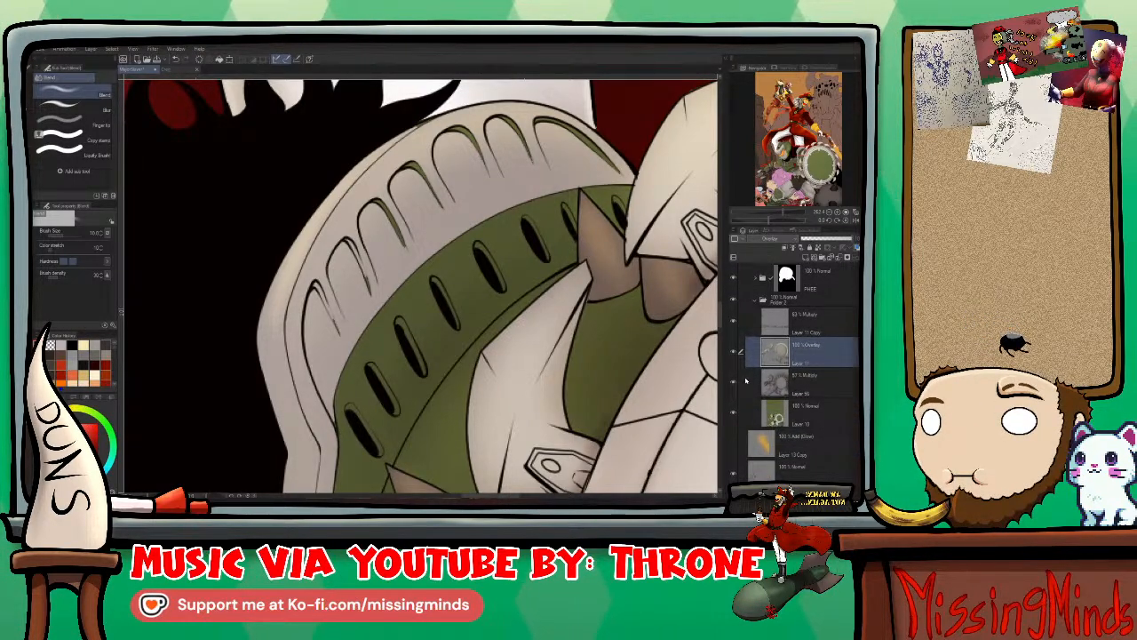
{"action": "left_click", "coordinate": [734, 382]}
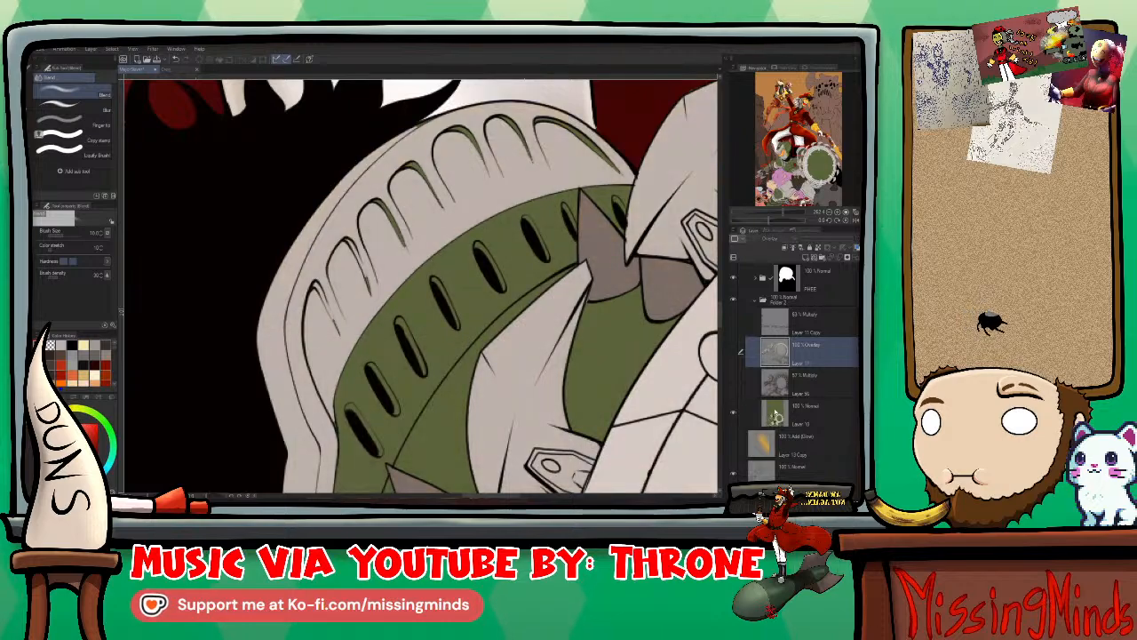
{"action": "left_click", "coordinate": [740, 413]}
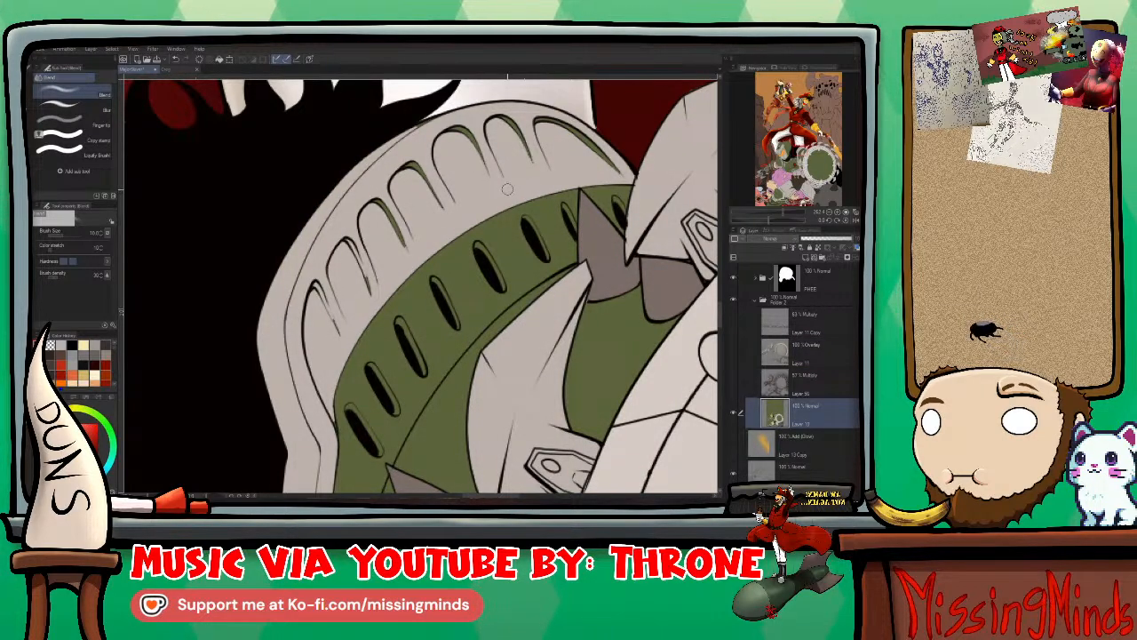
{"action": "key", "text": "p"}
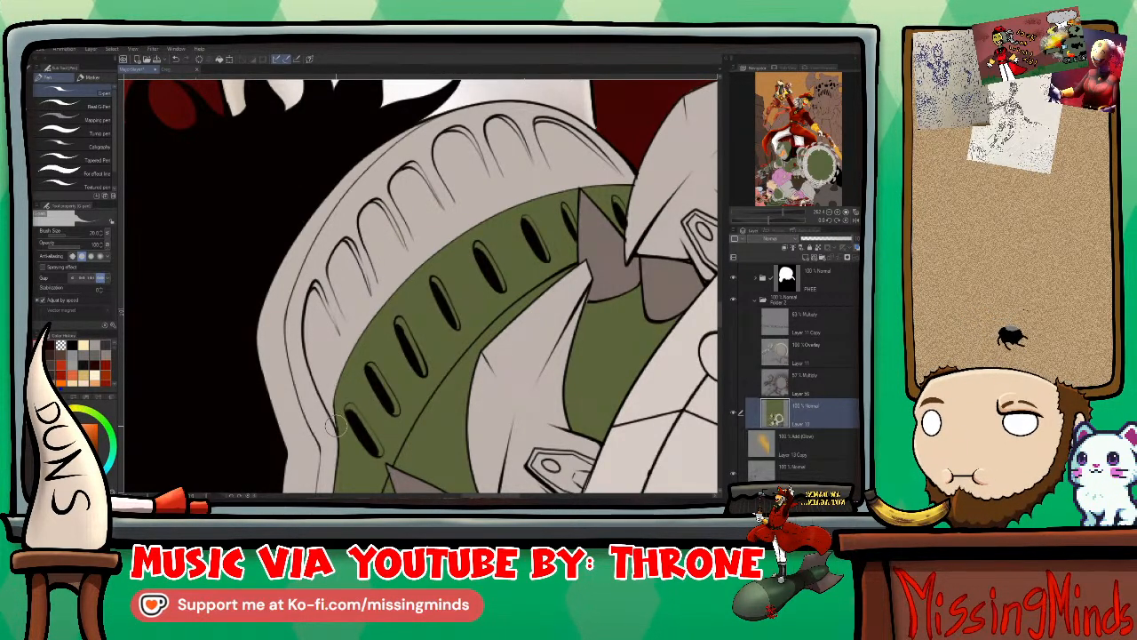
{"action": "left_click_drag", "start_coordinate": [335, 425], "coordinate": [629, 286]}
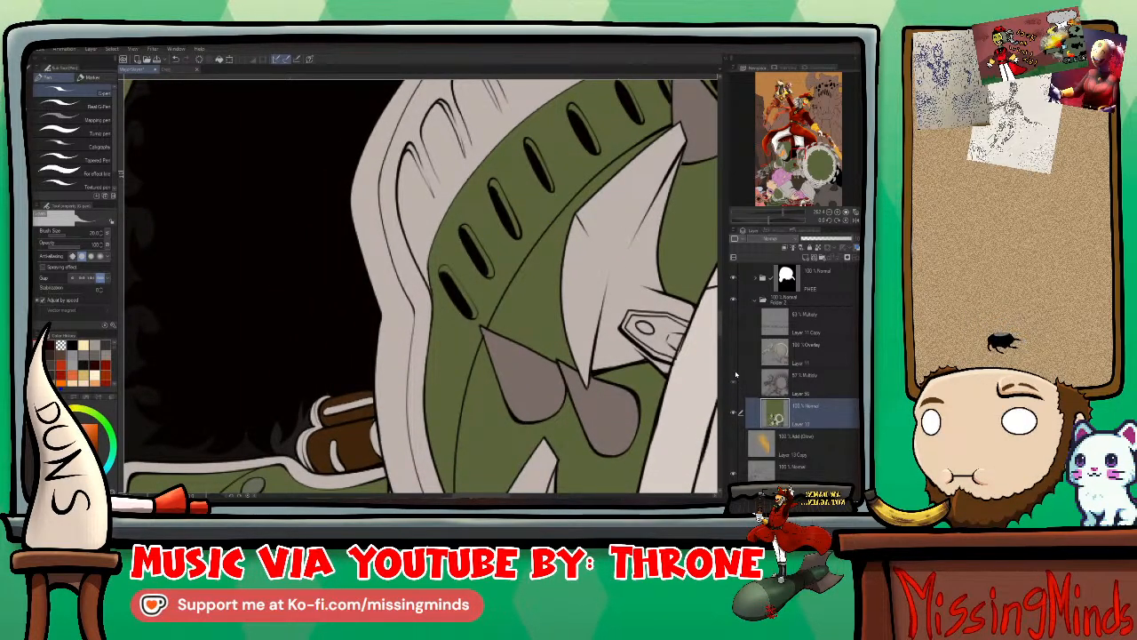
{"action": "left_click", "coordinate": [734, 382]}
{"action": "left_click_drag", "start_coordinate": [590, 292], "coordinate": [637, 329]}
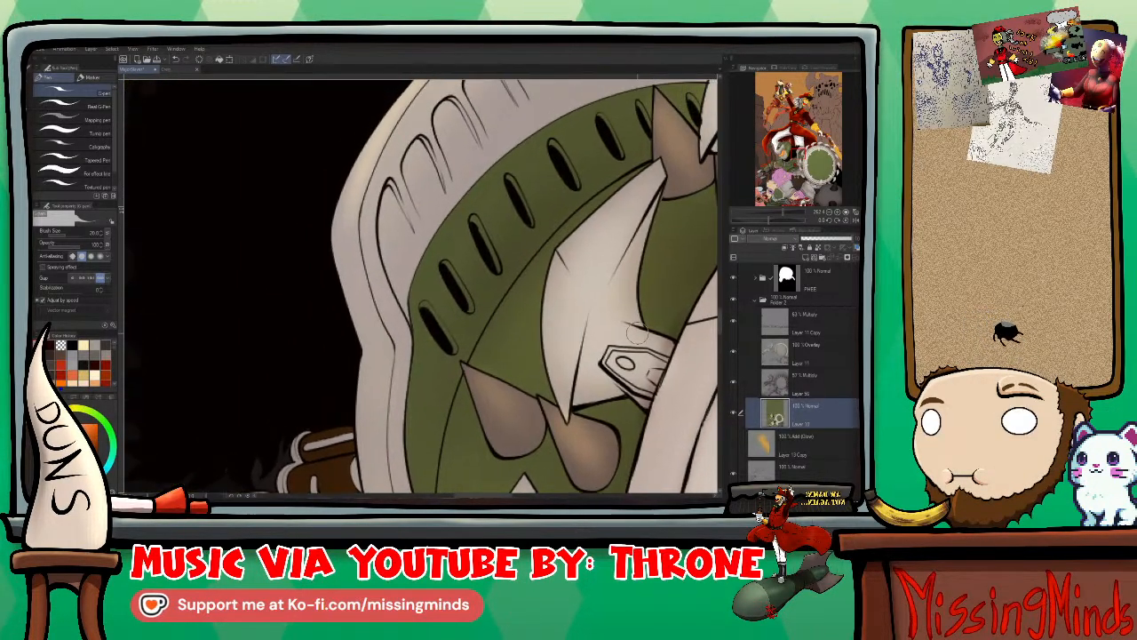
Step: Darken the curved seam along the shoulder guard's green inner band with a fine Lighter pencil on the Overlay layer
{"action": "left_click", "coordinate": [807, 355]}
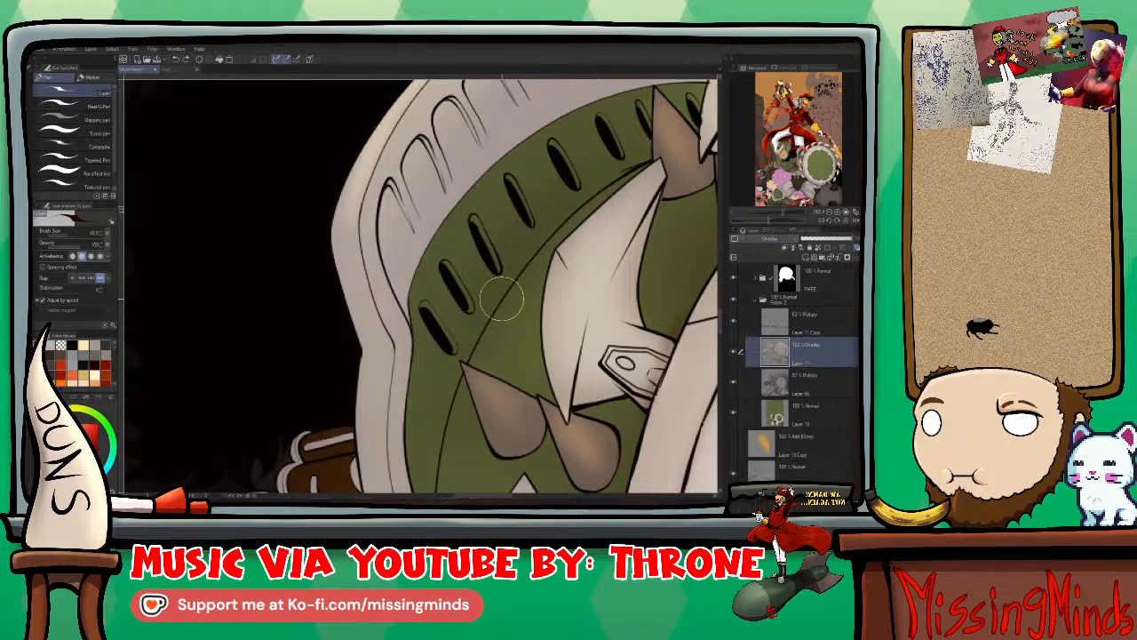
{"action": "key", "text": "p"}
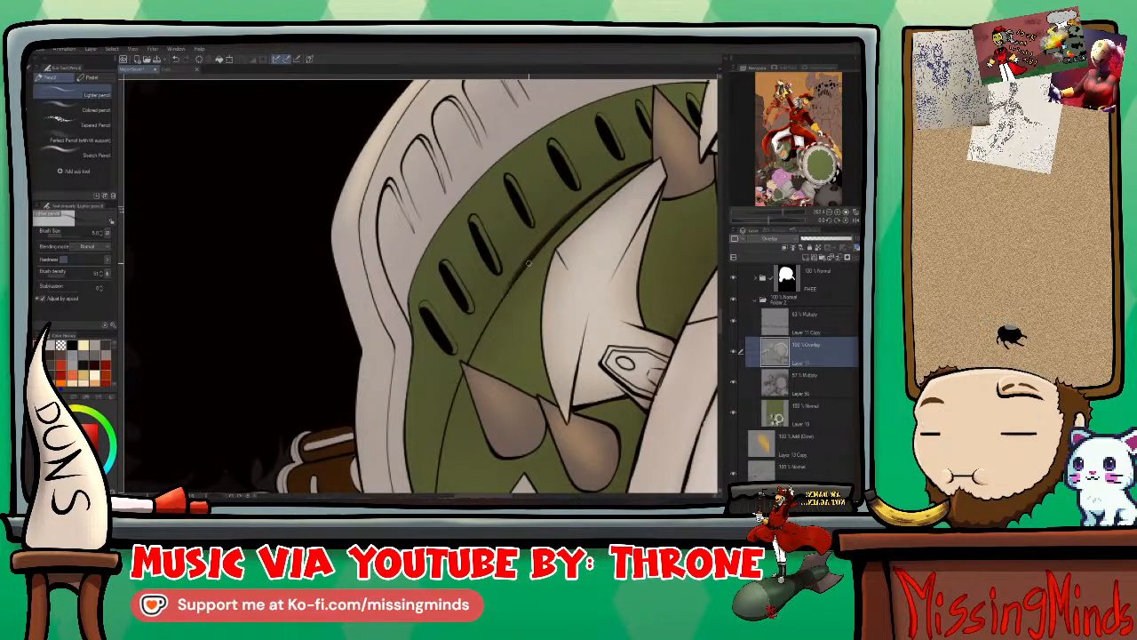
{"action": "mouse_move", "coordinate": [518, 320]}
{"action": "left_mouse_down"}
{"action": "mouse_move", "coordinate": [524, 180]}
{"action": "mouse_move", "coordinate": [502, 220]}
{"action": "left_mouse_up"}
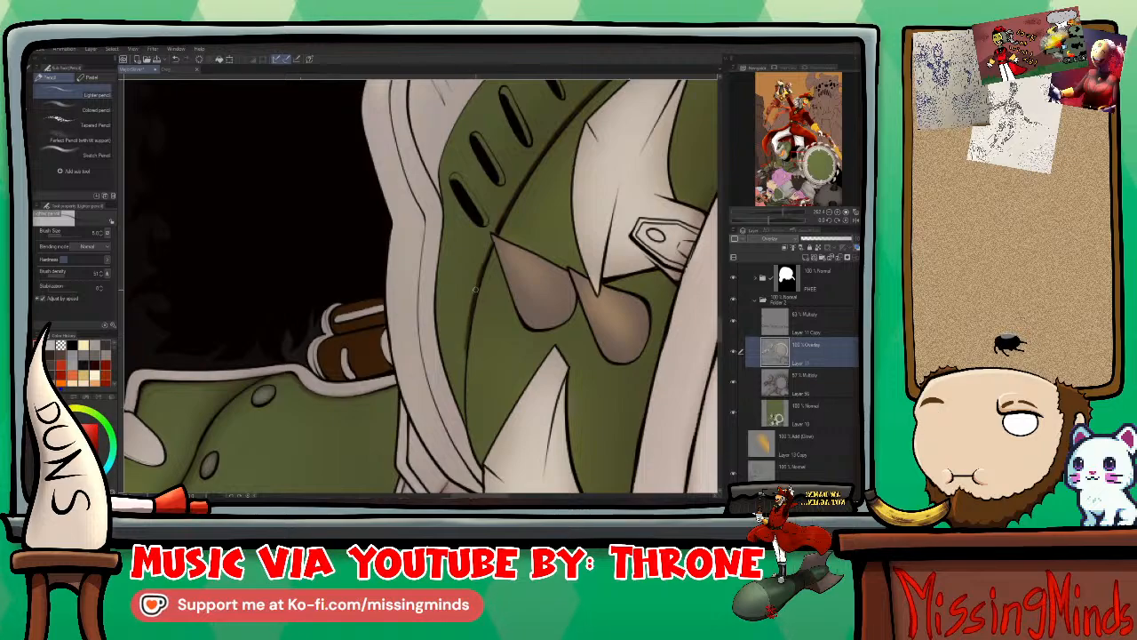
{"action": "scroll", "coordinate": [475, 289], "scroll_direction": "down", "scroll_amount": 3}
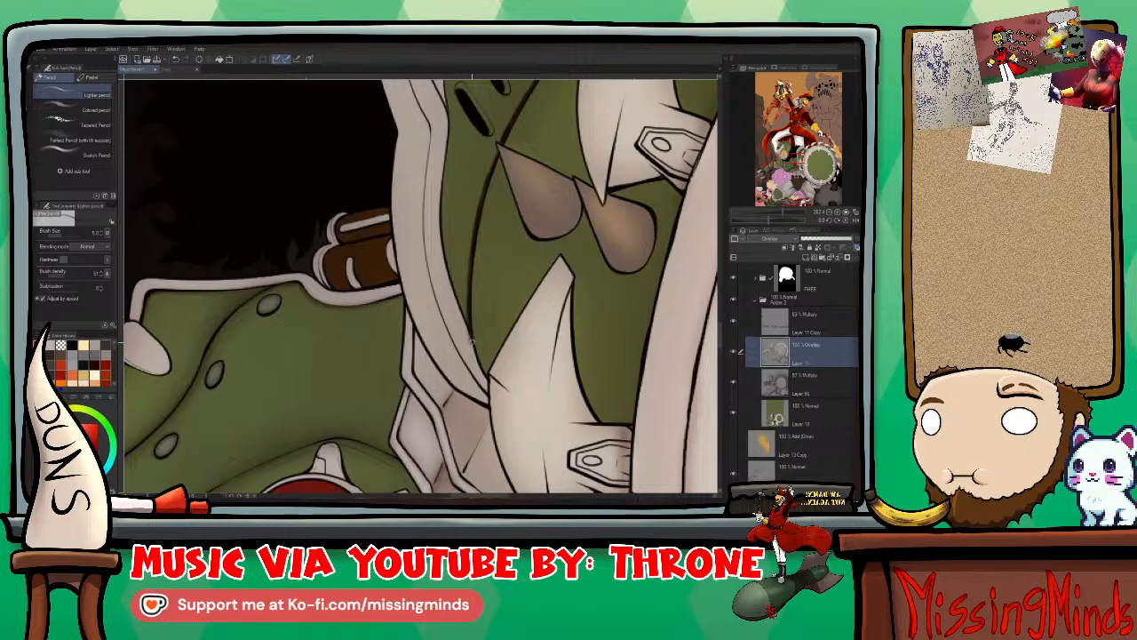
Step: Soften the seam shading across the shoulder guard's green band with the Blend brush, enlarging it for the wider areas
{"action": "key", "text": "g"}
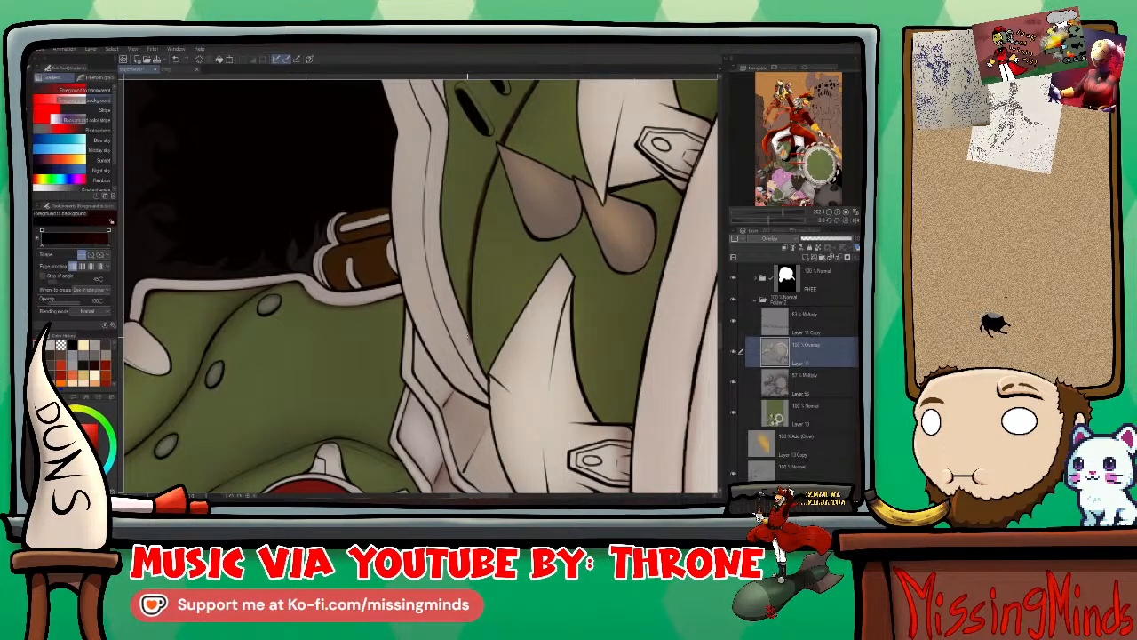
{"action": "key", "text": "j"}
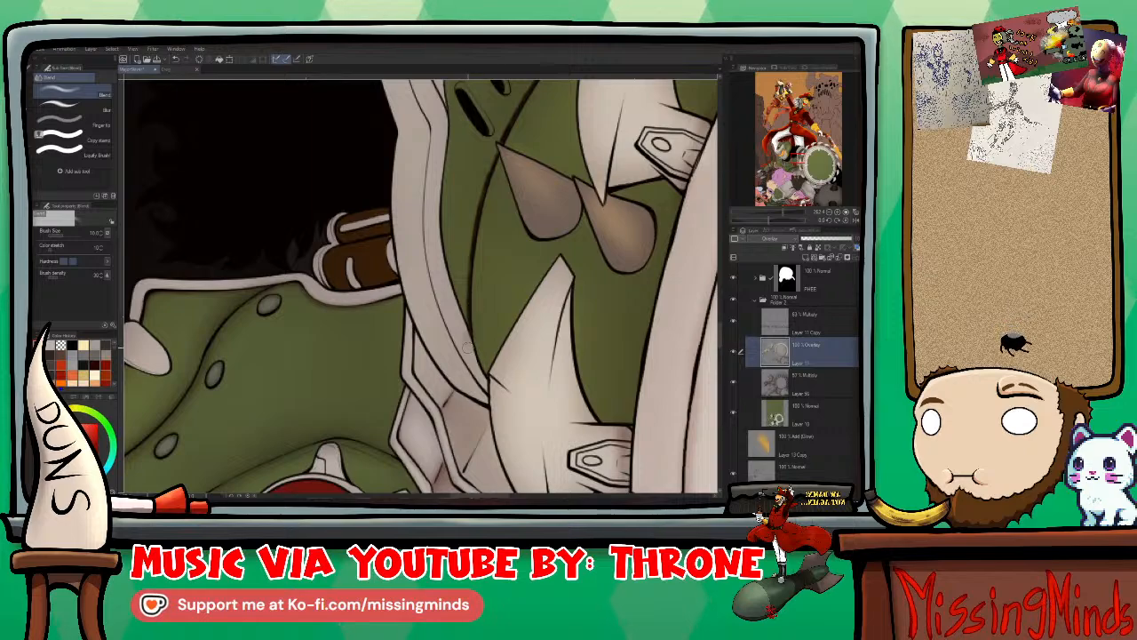
{"action": "mouse_move", "coordinate": [449, 260]}
{"action": "left_mouse_down"}
{"action": "mouse_move", "coordinate": [451, 327]}
{"action": "mouse_move", "coordinate": [459, 248]}
{"action": "left_mouse_up"}
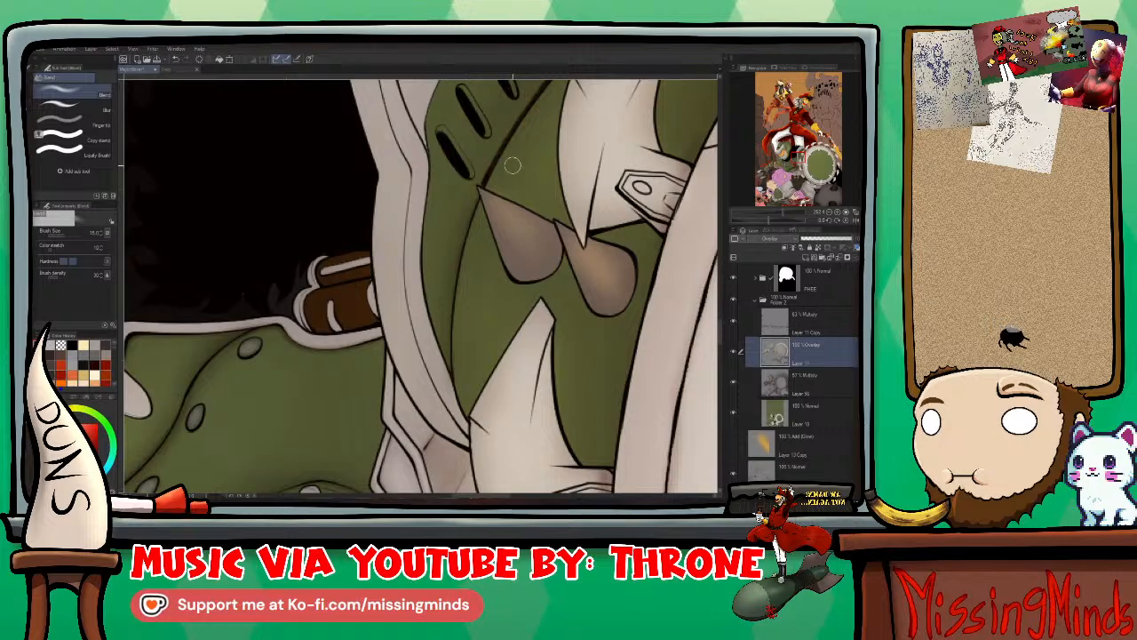
{"action": "mouse_move", "coordinate": [471, 187]}
{"action": "left_mouse_down"}
{"action": "mouse_move", "coordinate": [445, 320]}
{"action": "mouse_move", "coordinate": [400, 296]}
{"action": "left_mouse_up"}
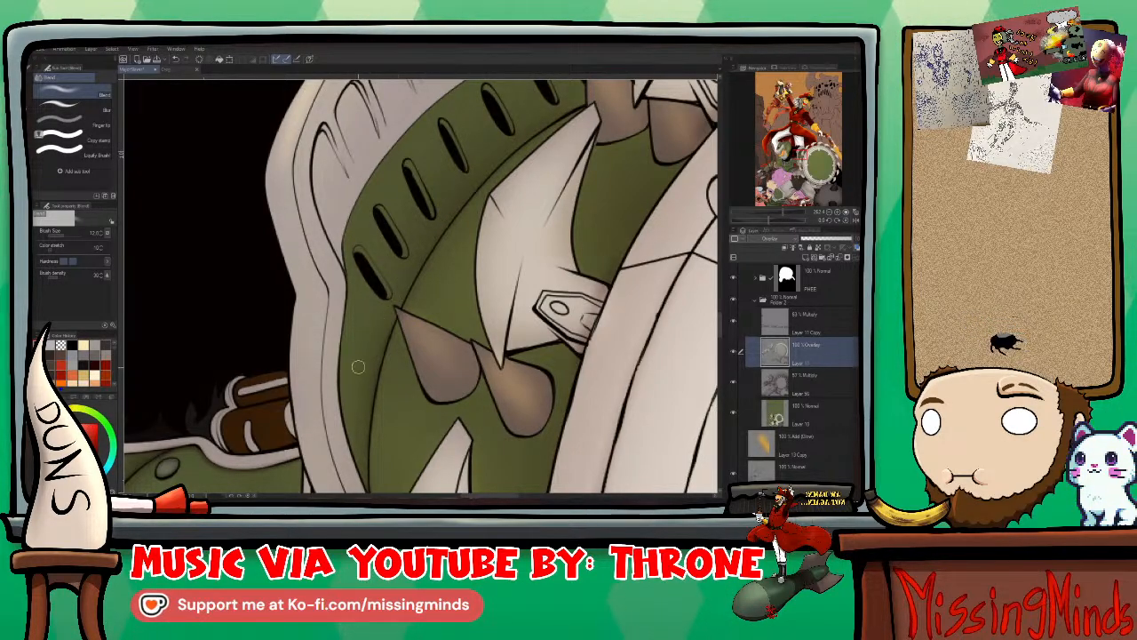
{"action": "key", "text": "bracketright"}
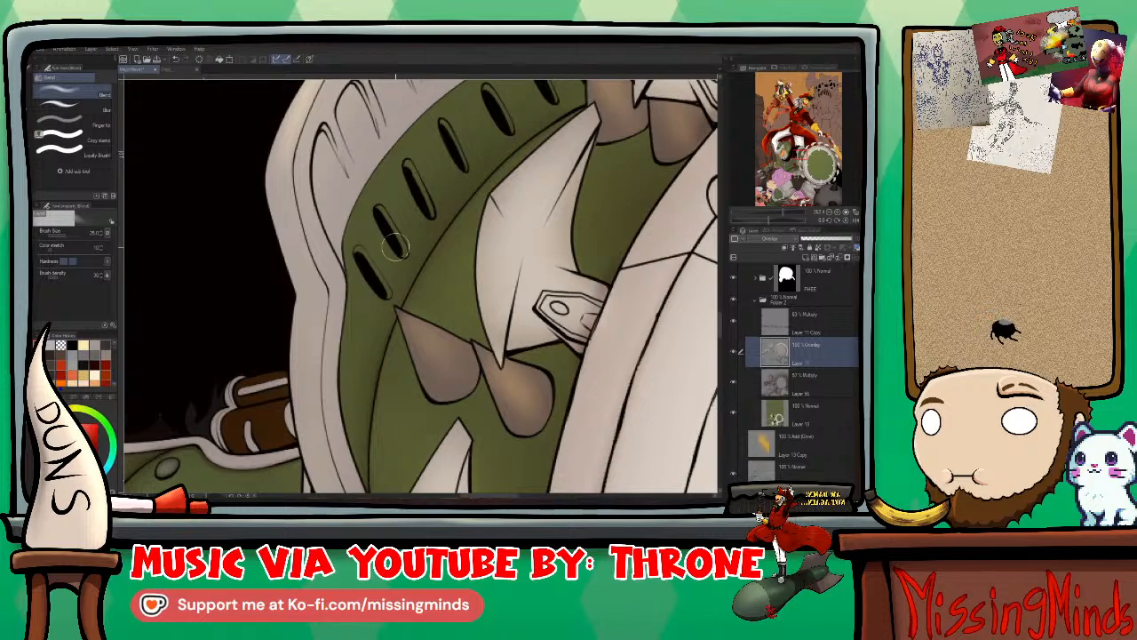
{"action": "left_click_drag", "start_coordinate": [388, 308], "coordinate": [502, 363]}
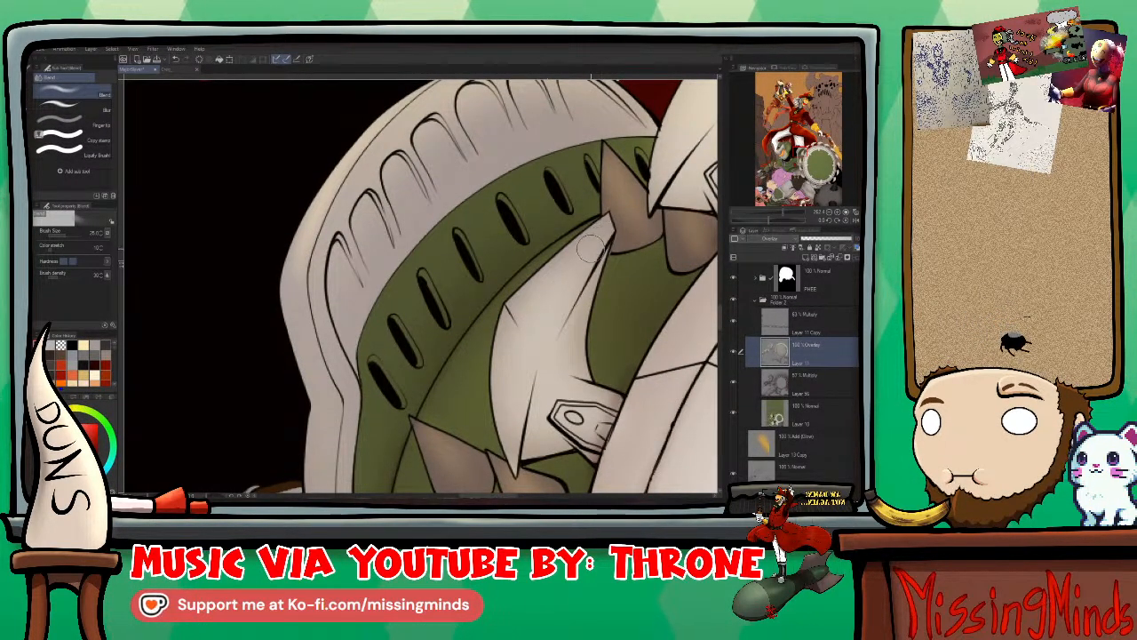
Step: Shade around the dark slots on the shoulder guard's green band with a small Lighter pencil on the Overlay layer
{"action": "key", "text": "p"}
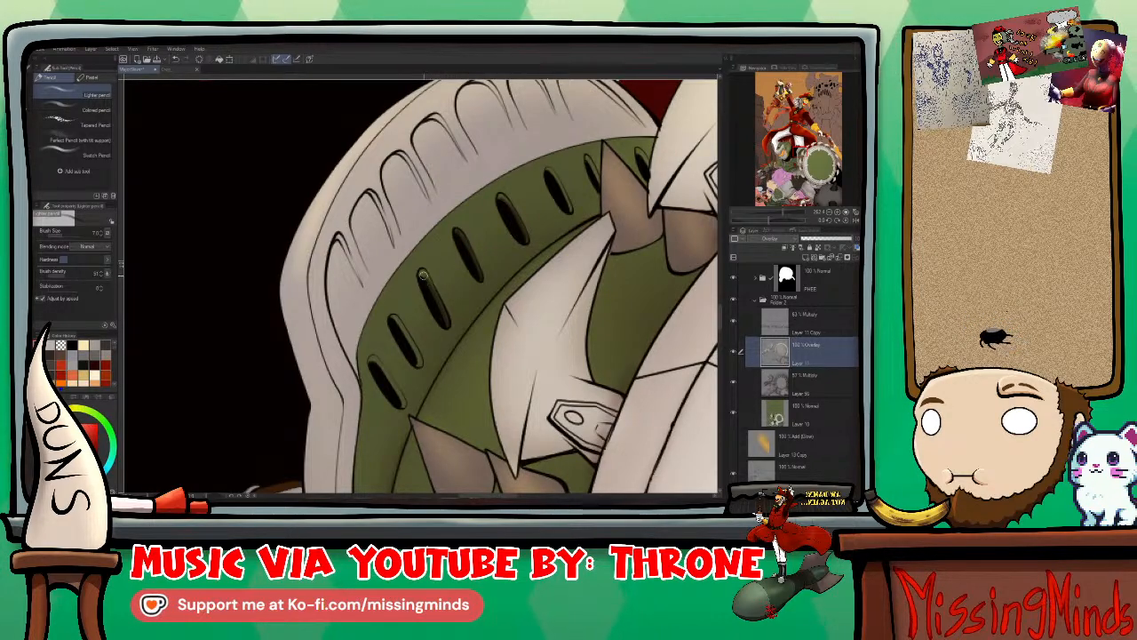
{"action": "left_click_drag", "start_coordinate": [424, 286], "coordinate": [506, 246]}
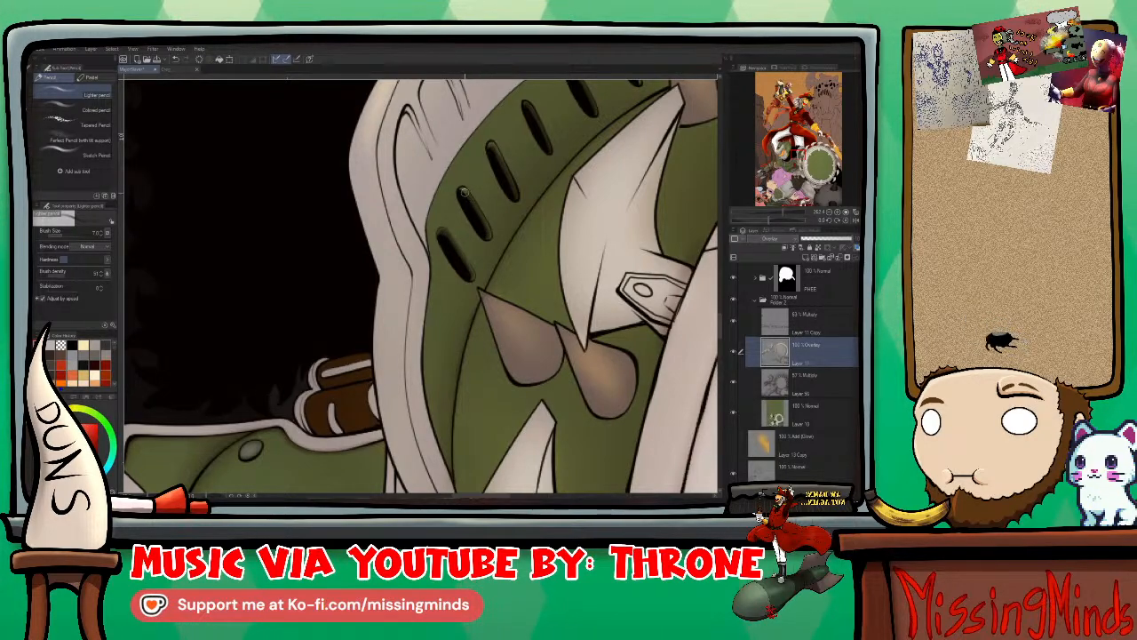
{"action": "left_click_drag", "start_coordinate": [462, 199], "coordinate": [484, 209]}
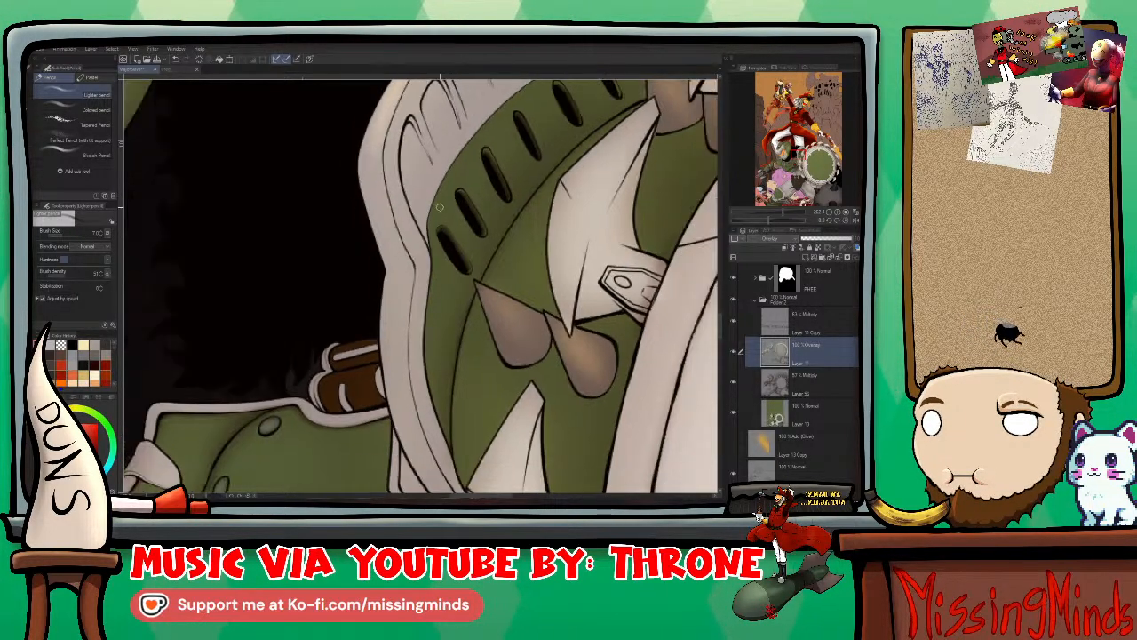
{"action": "scroll", "coordinate": [420, 285], "scroll_direction": "down", "scroll_amount": 4}
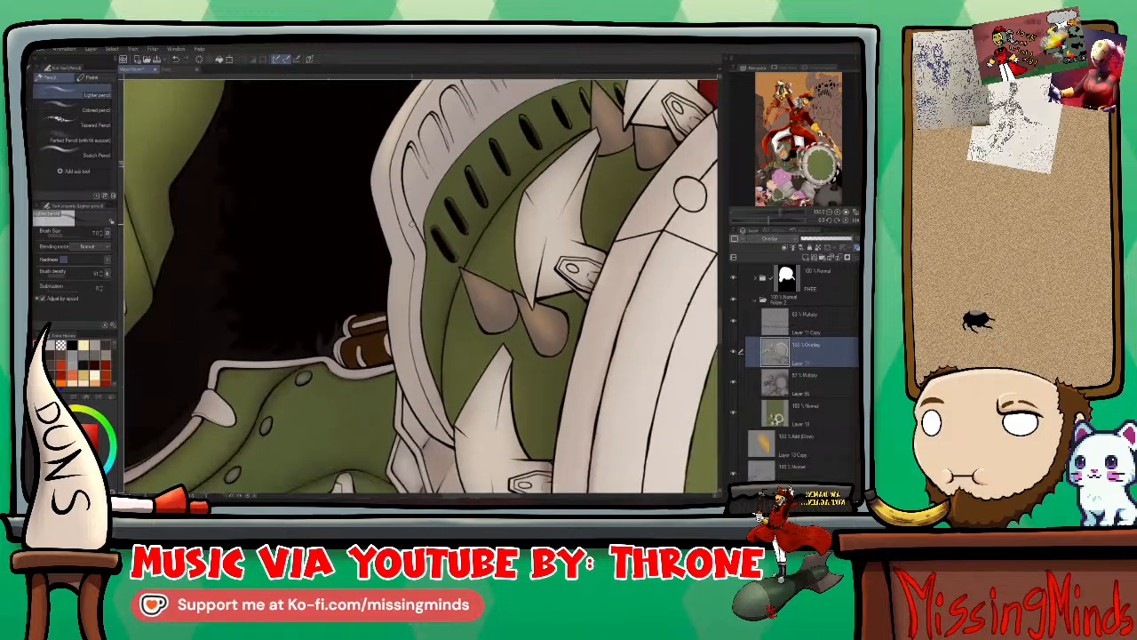
{"action": "scroll", "coordinate": [420, 285], "scroll_direction": "down", "scroll_amount": 5}
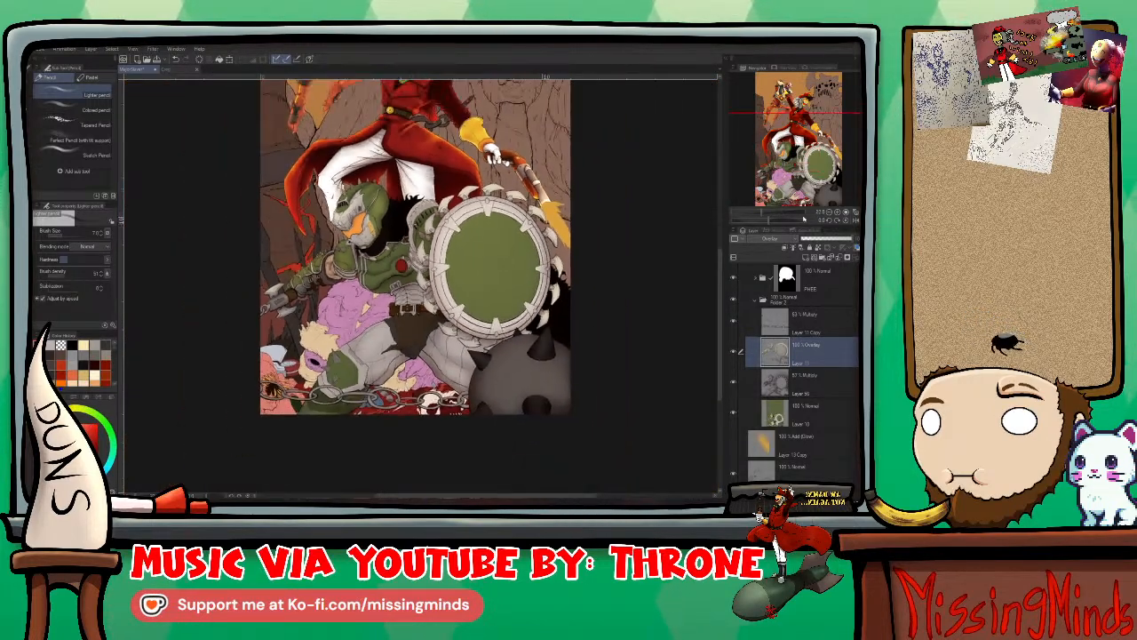
{"action": "key", "text": "ctrl+0"}
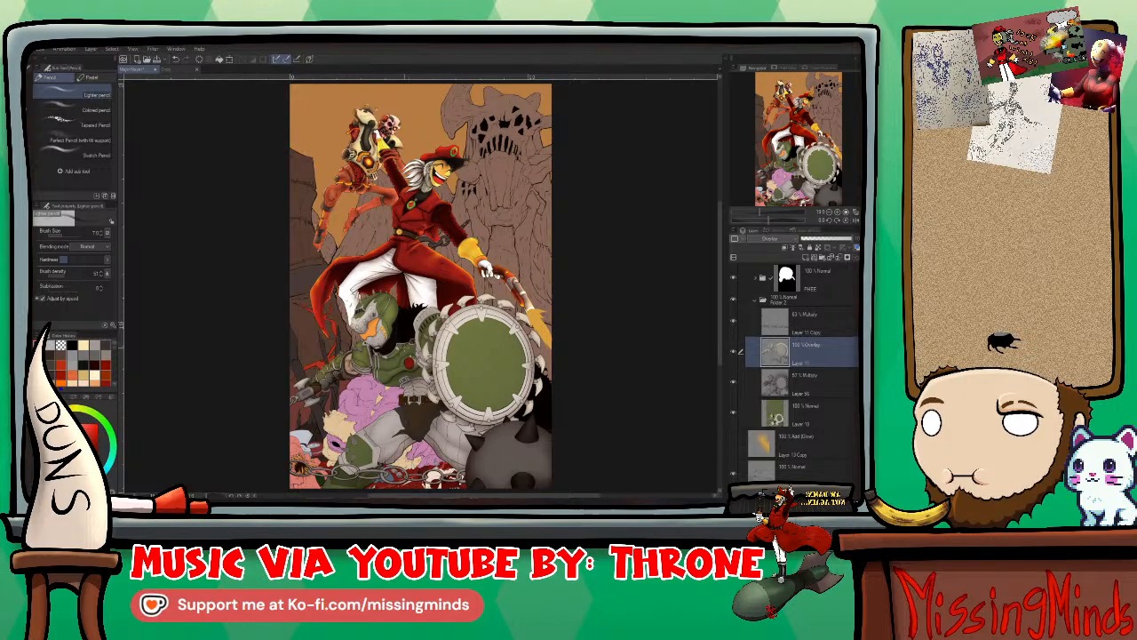
{"action": "scroll", "coordinate": [422, 285], "scroll_direction": "up", "scroll_amount": 1}
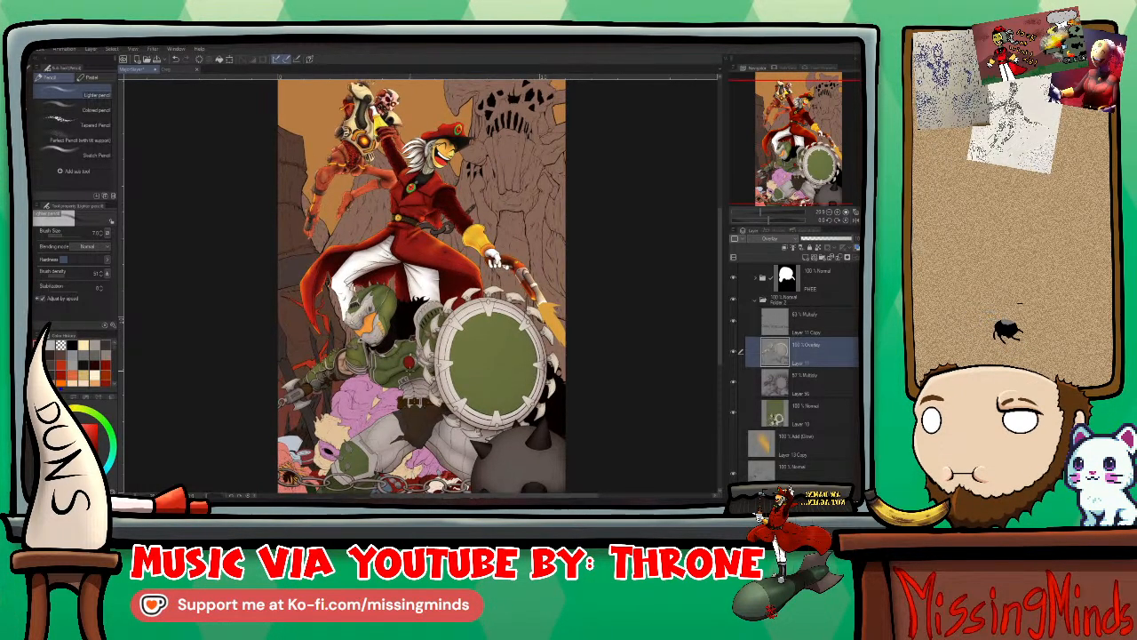
{"action": "scroll", "coordinate": [422, 284], "scroll_direction": "up", "scroll_amount": 3}
{"action": "scroll", "coordinate": [409, 360], "scroll_direction": "up", "scroll_amount": 4}
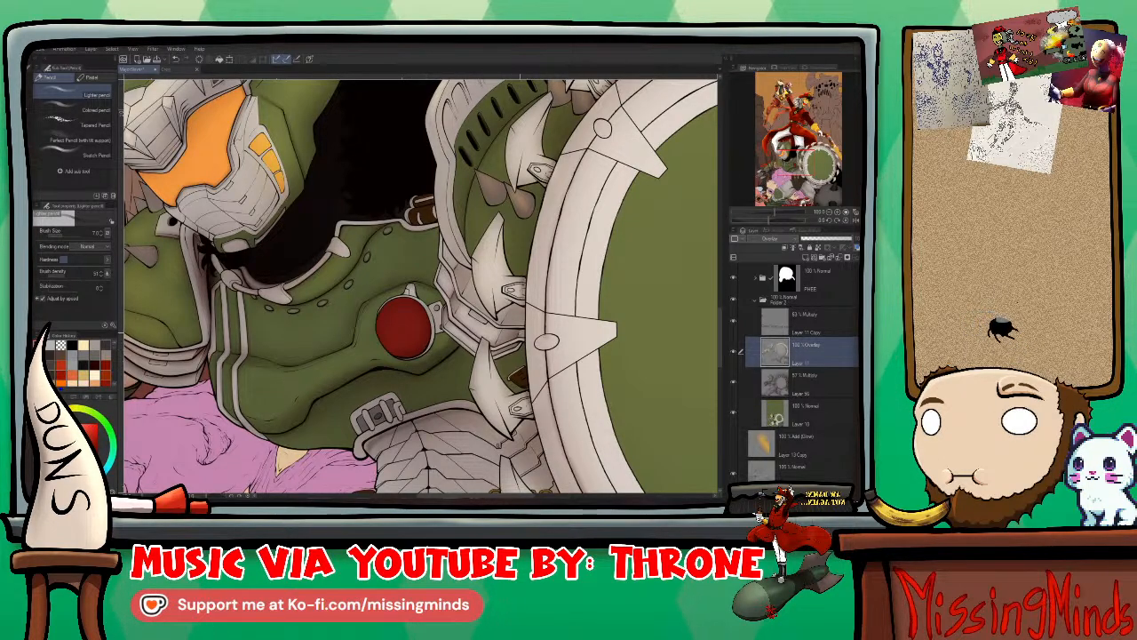
{"action": "left_click_drag", "start_coordinate": [471, 210], "coordinate": [483, 239]}
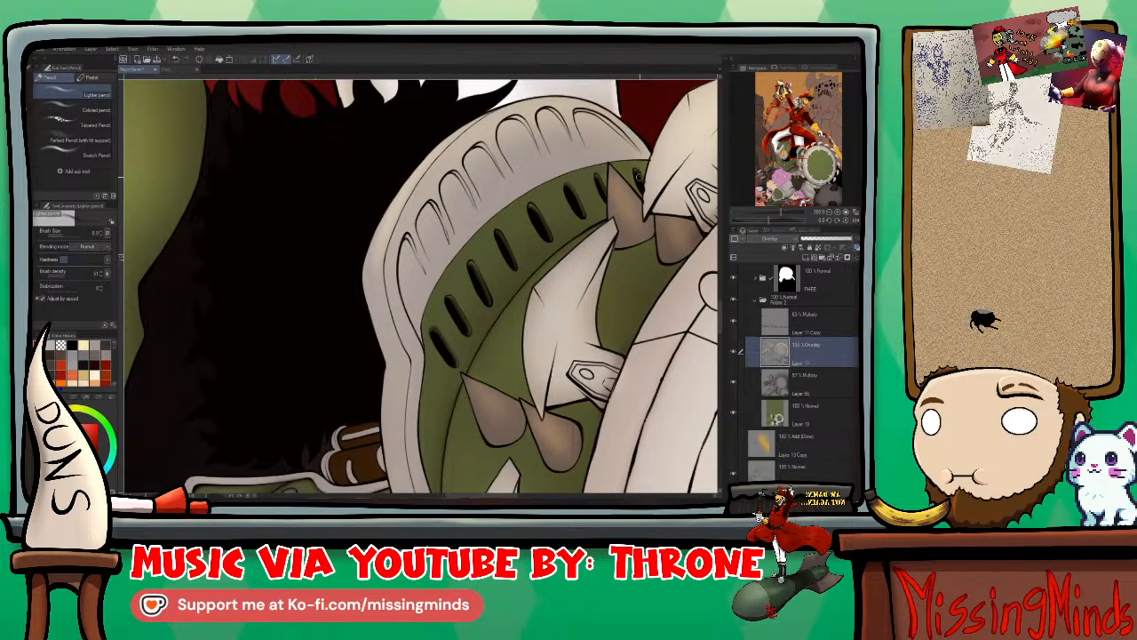
Step: Smooth the shading around the green band's slots and upper seam with a smaller Blend brush on the Overlay layer
{"action": "key", "text": "j"}
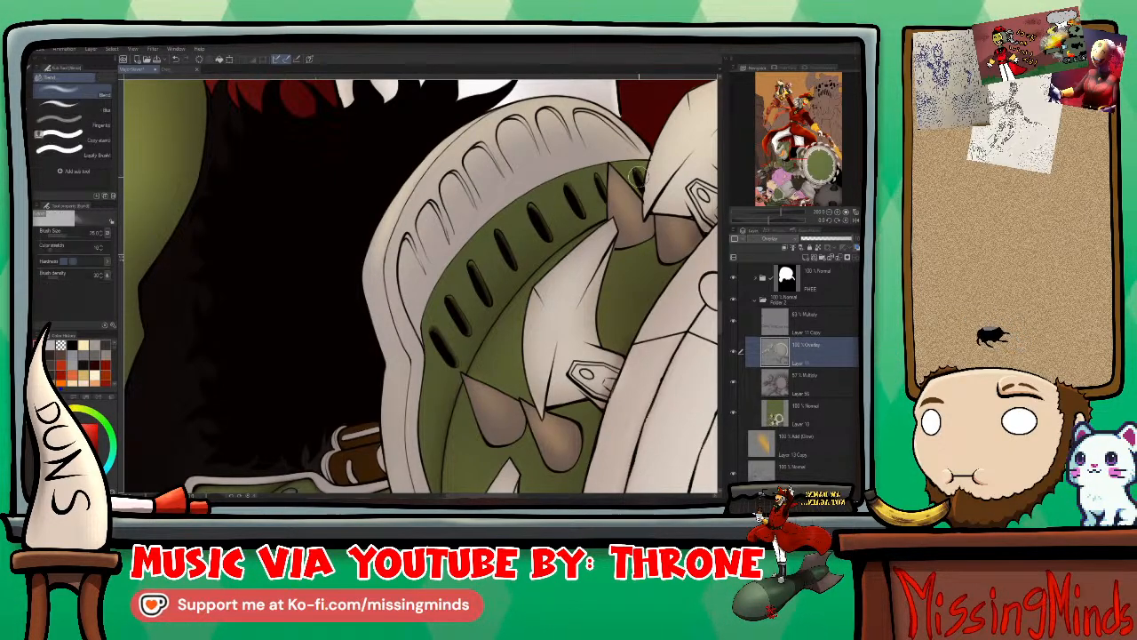
{"action": "key", "text": "bracketleft"}
{"action": "key", "text": "bracketleft"}
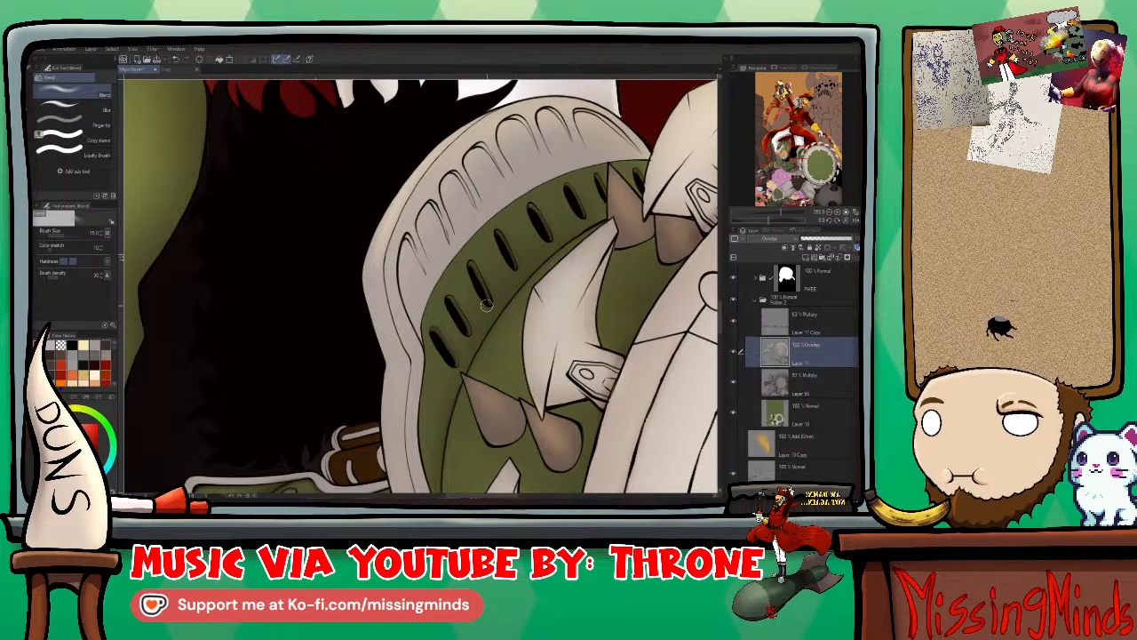
{"action": "left_click_drag", "start_coordinate": [570, 282], "coordinate": [571, 254]}
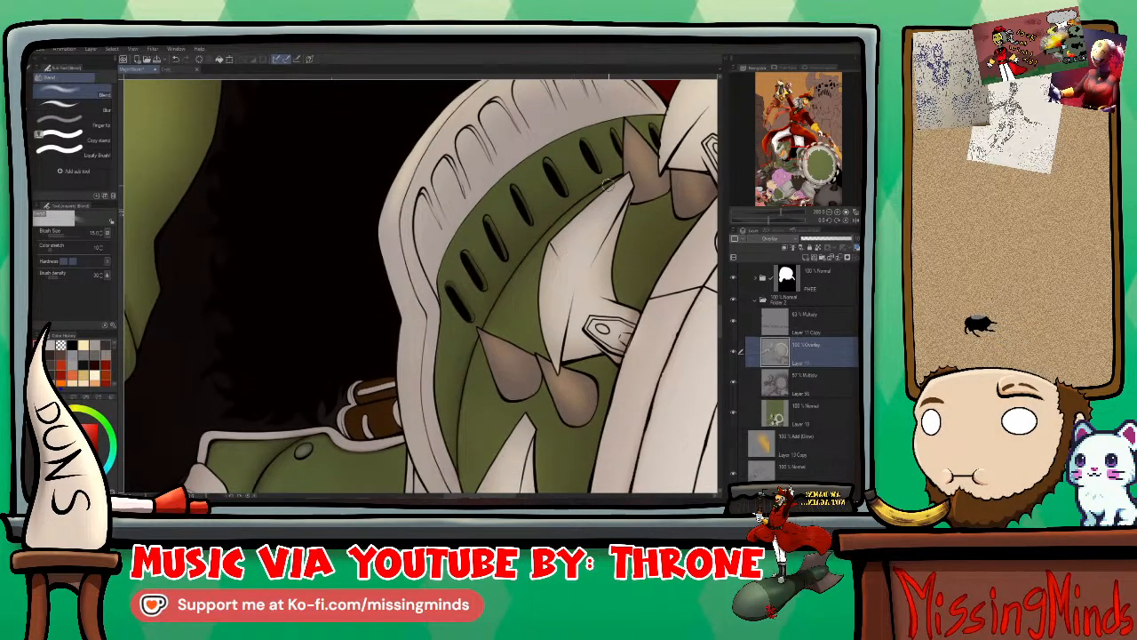
{"action": "left_click_drag", "start_coordinate": [607, 184], "coordinate": [629, 207]}
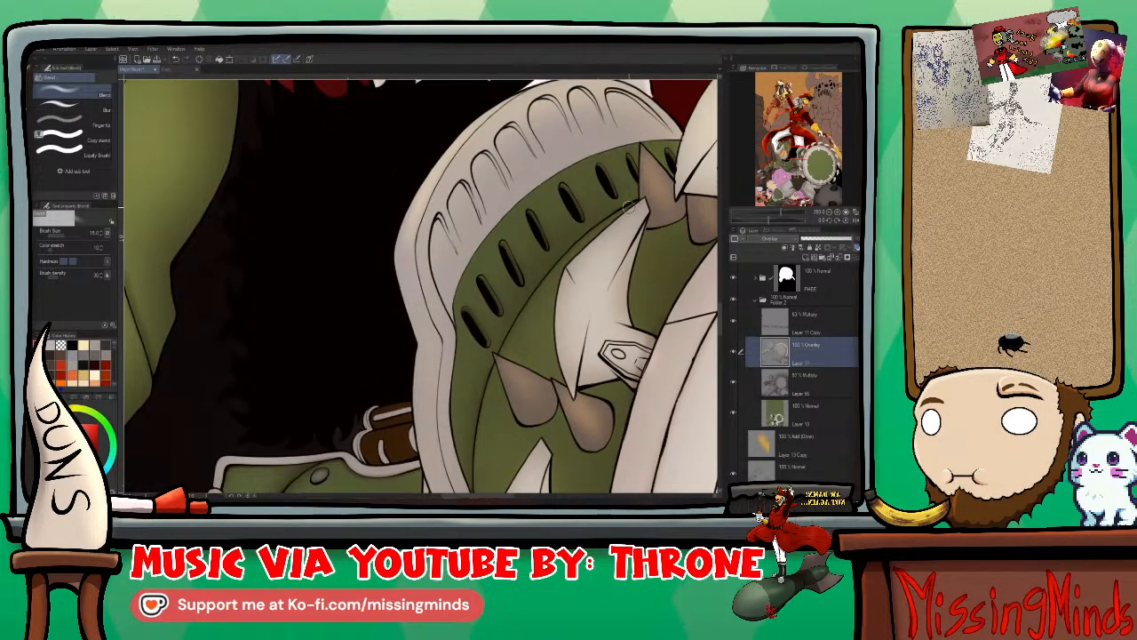
Step: Shade the grooves along the shoulder guard's pale outer rim with a small Lighter pencil on the Overlay layer
{"action": "key", "text": "p"}
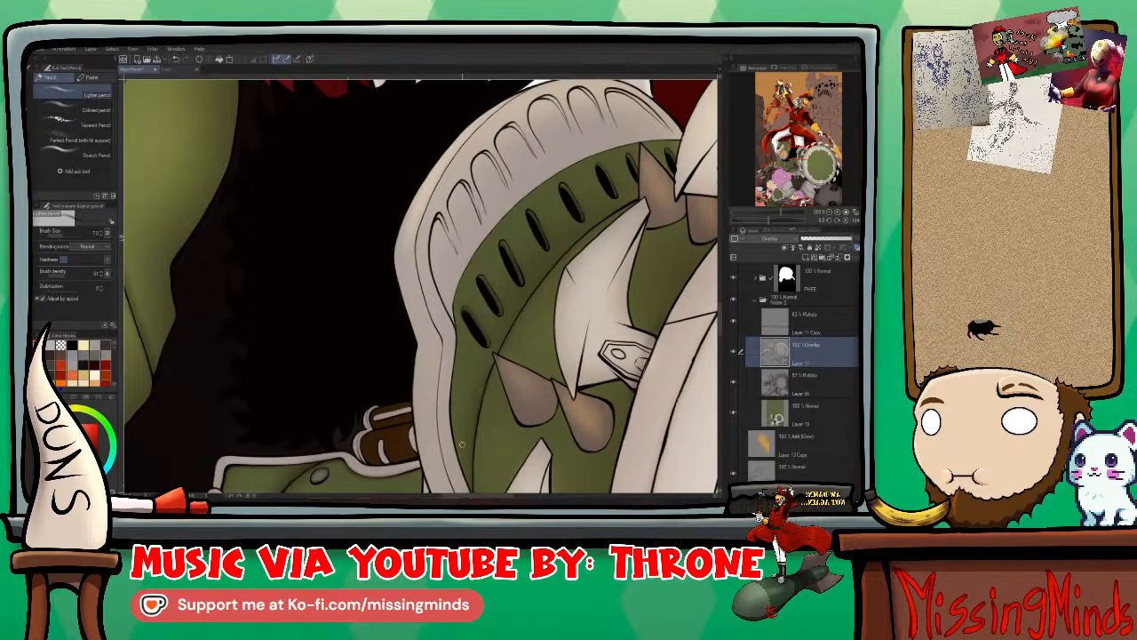
{"action": "left_click_drag", "start_coordinate": [477, 459], "coordinate": [473, 398]}
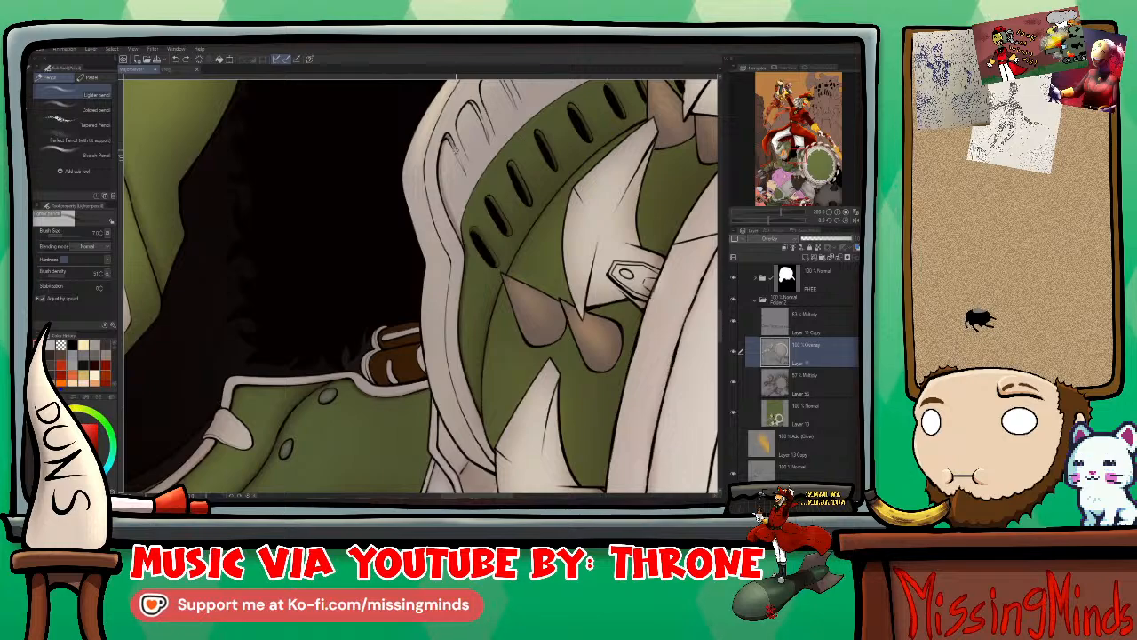
{"action": "left_click_drag", "start_coordinate": [516, 138], "coordinate": [474, 300]}
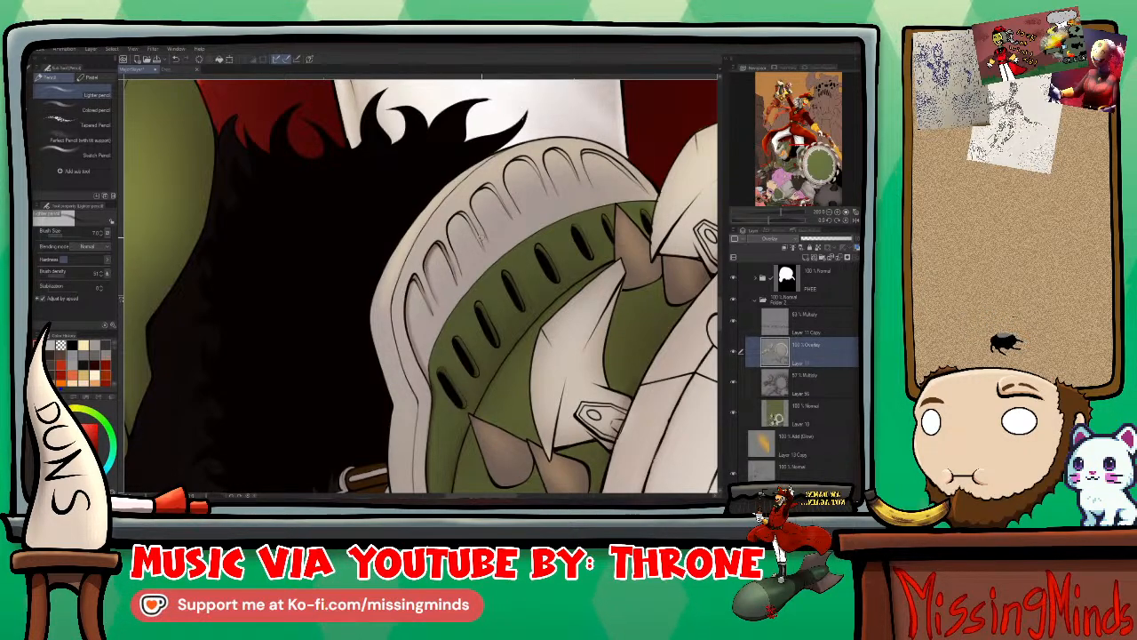
{"action": "left_click_drag", "start_coordinate": [480, 238], "coordinate": [451, 295]}
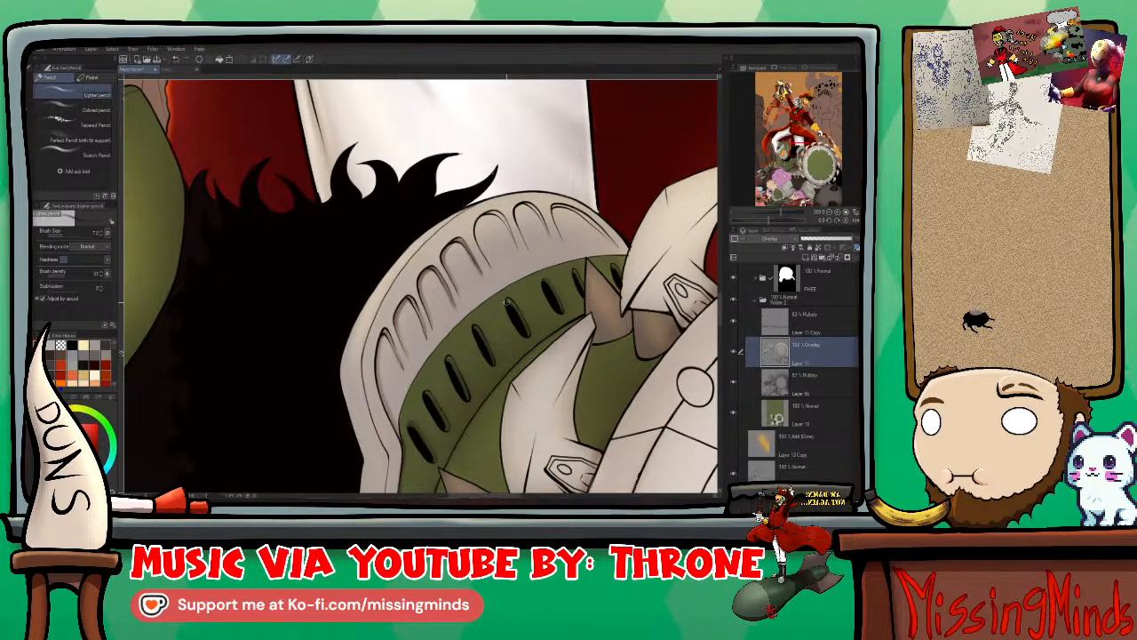
{"action": "left_click_drag", "start_coordinate": [506, 250], "coordinate": [449, 312]}
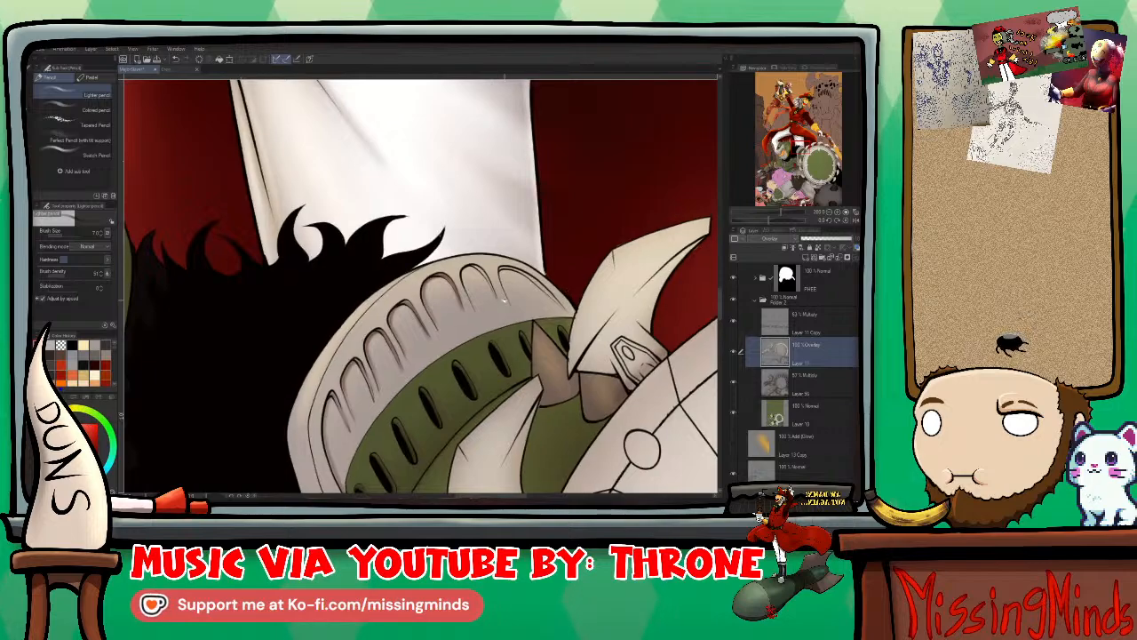
{"action": "left_click_drag", "start_coordinate": [473, 305], "coordinate": [461, 287]}
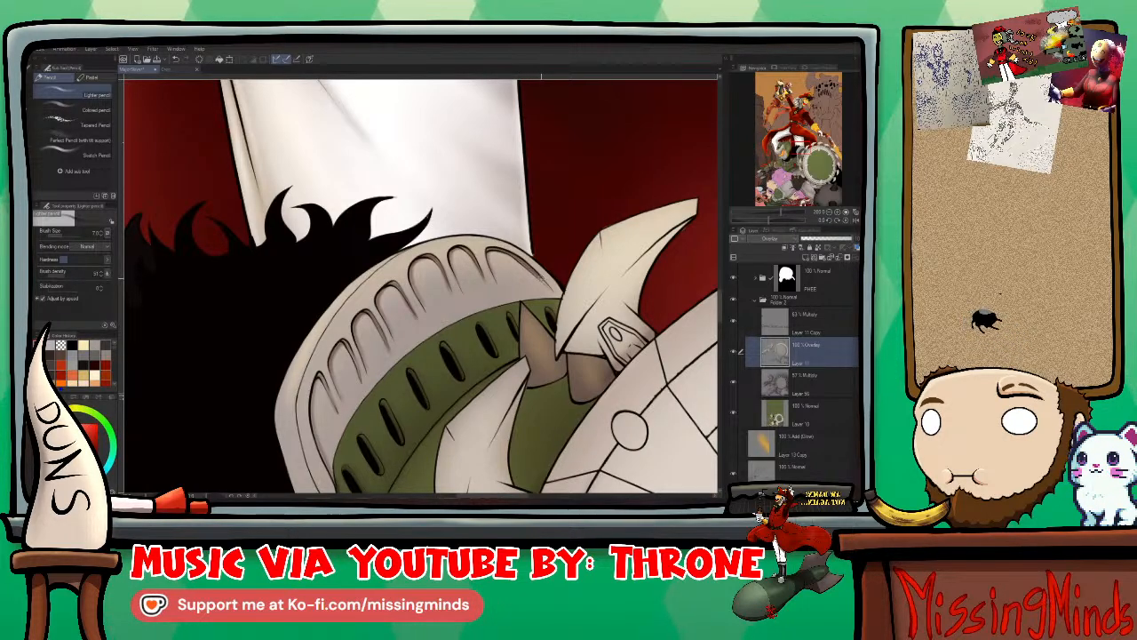
{"action": "left_click_drag", "start_coordinate": [543, 321], "coordinate": [594, 226]}
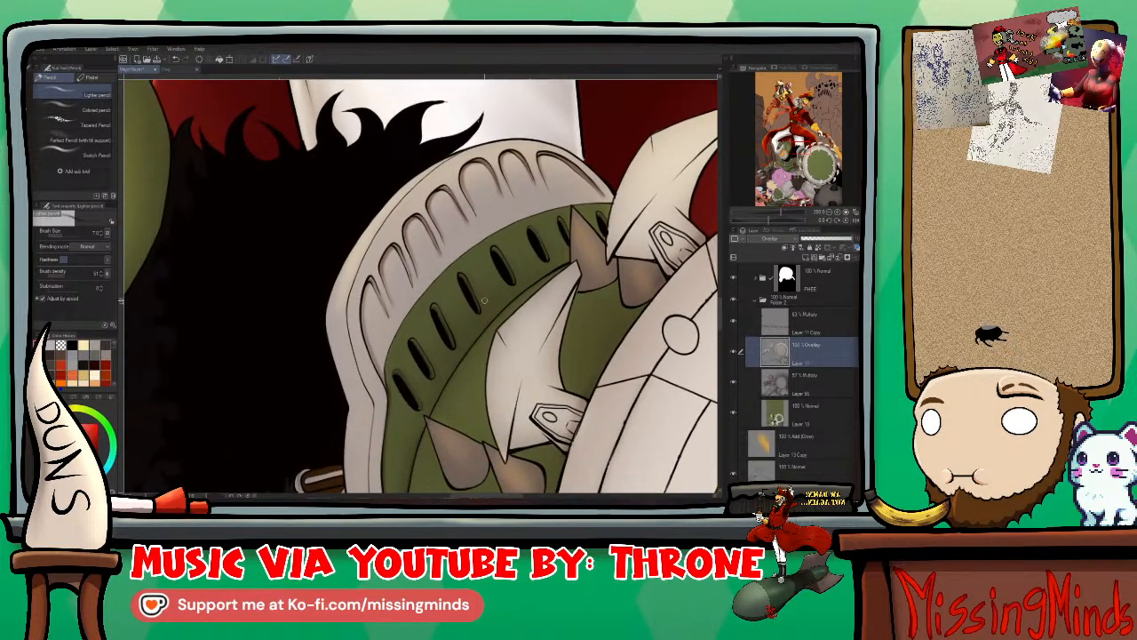
Step: Soften the shading around the pale rim's grooves with the Blend brush on the Overlay layer, enlarging it for wider areas
{"action": "key", "text": "j"}
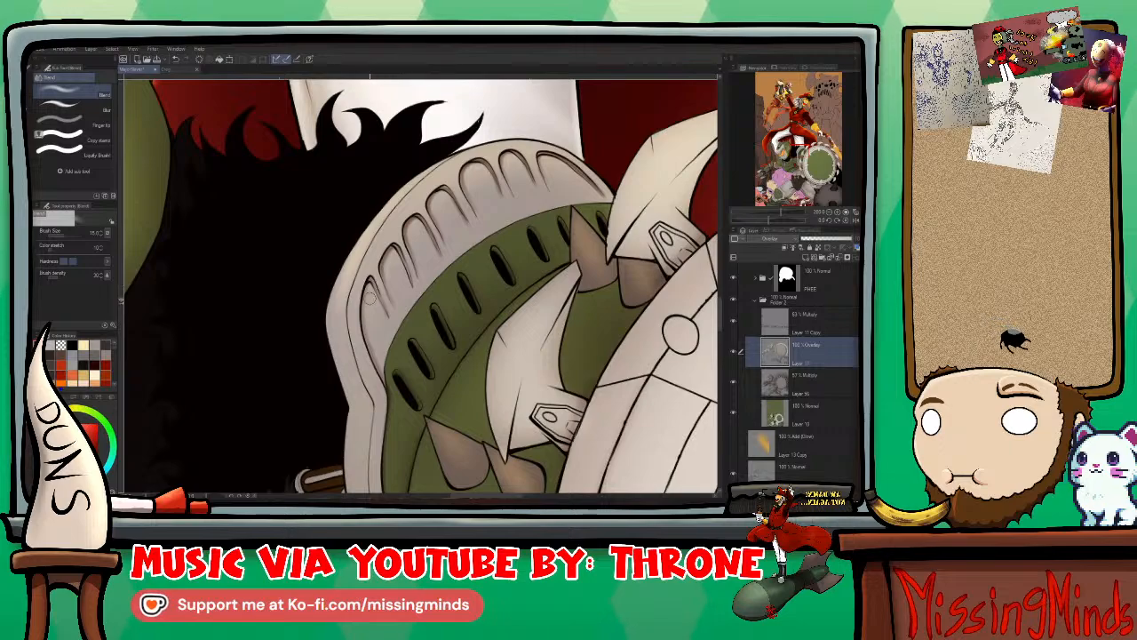
{"action": "left_click_drag", "start_coordinate": [369, 331], "coordinate": [414, 278]}
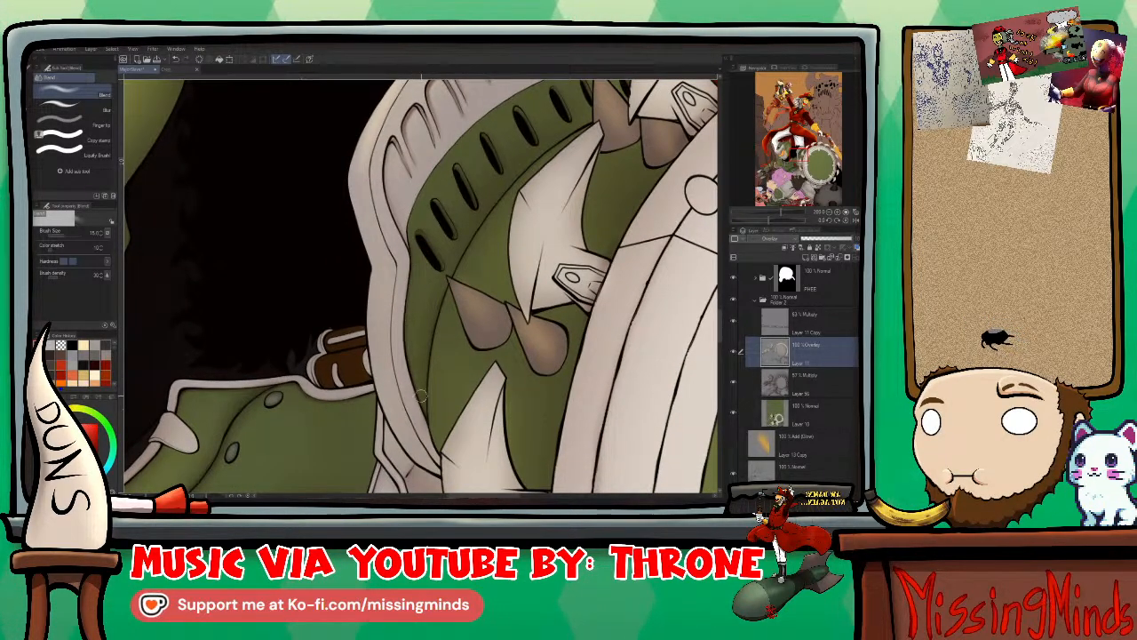
{"action": "left_click_drag", "start_coordinate": [409, 306], "coordinate": [488, 362]}
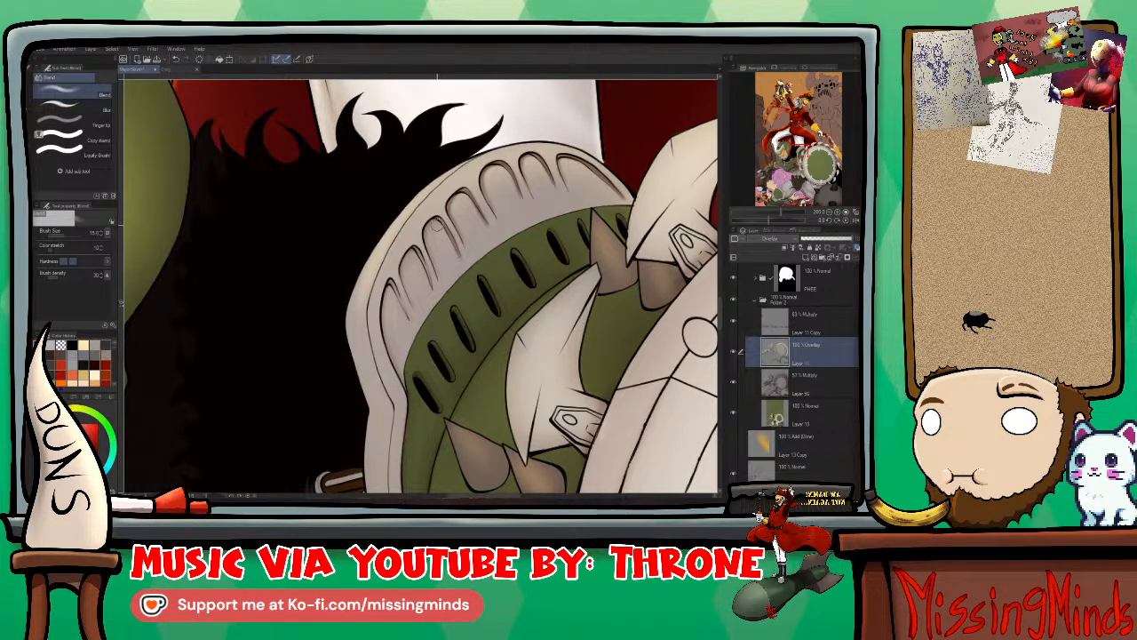
{"action": "left_click_drag", "start_coordinate": [475, 251], "coordinate": [413, 287]}
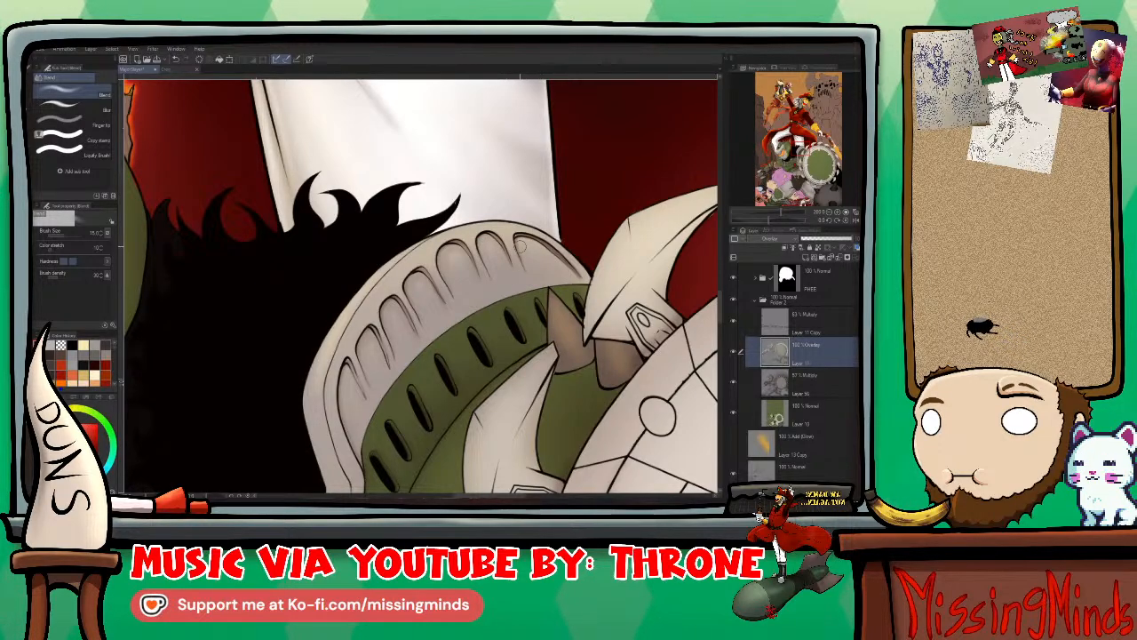
{"action": "left_click_drag", "start_coordinate": [536, 247], "coordinate": [439, 258]}
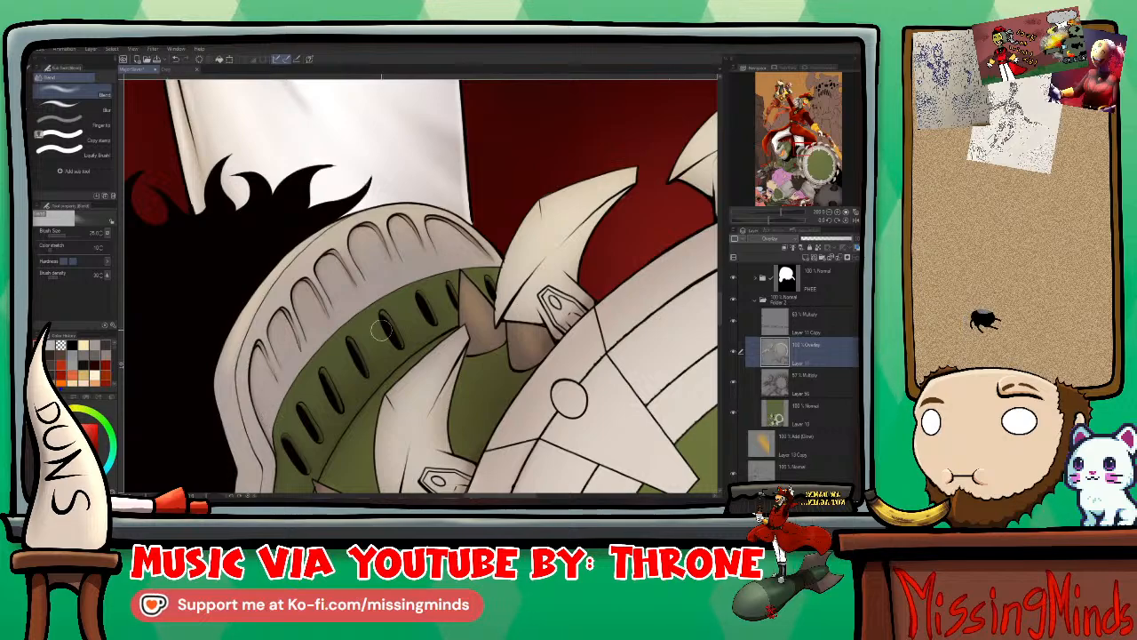
{"action": "left_click_drag", "start_coordinate": [272, 413], "coordinate": [469, 164]}
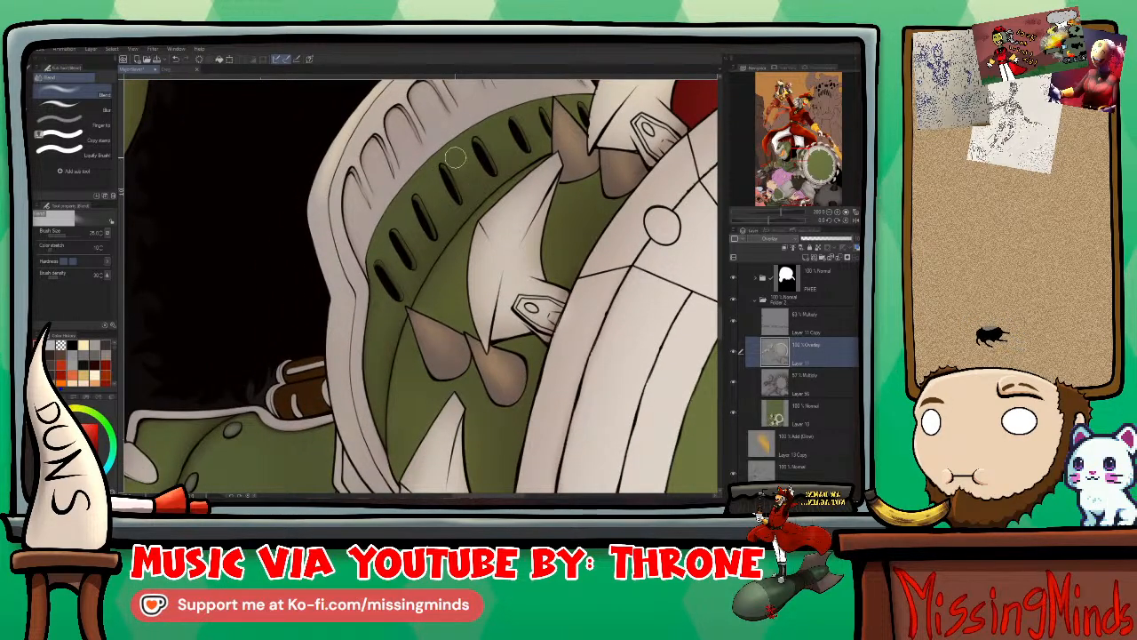
Step: Deepen the broad shadows across the shoulder guard's green areas with a much larger Lighter pencil on the Multiply layer
{"action": "left_click", "coordinate": [818, 389]}
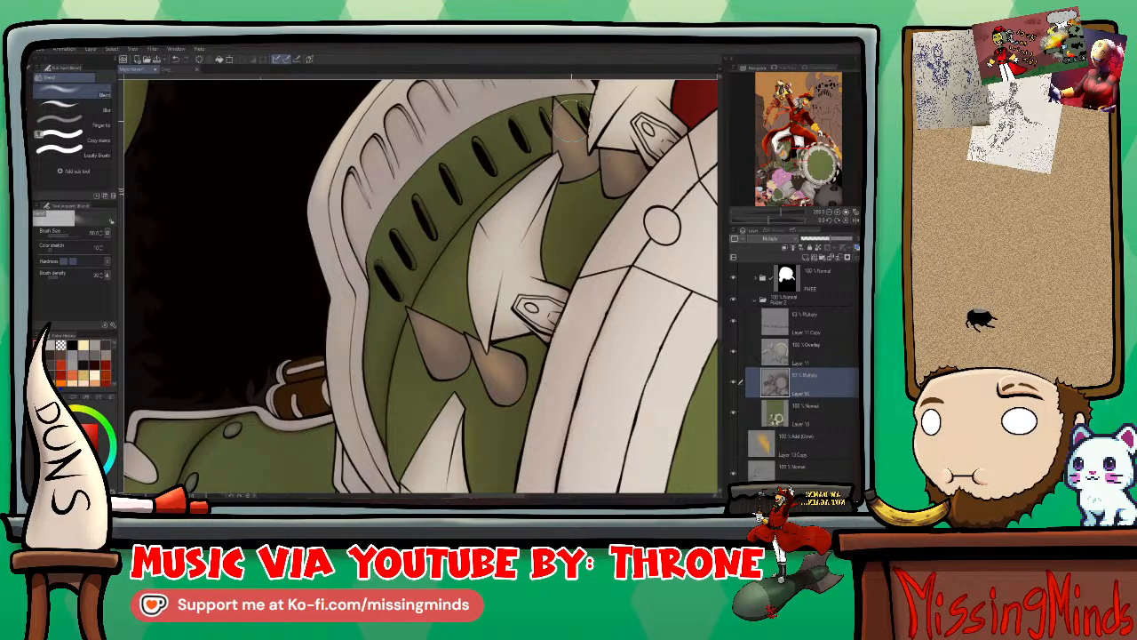
{"action": "key", "text": "p"}
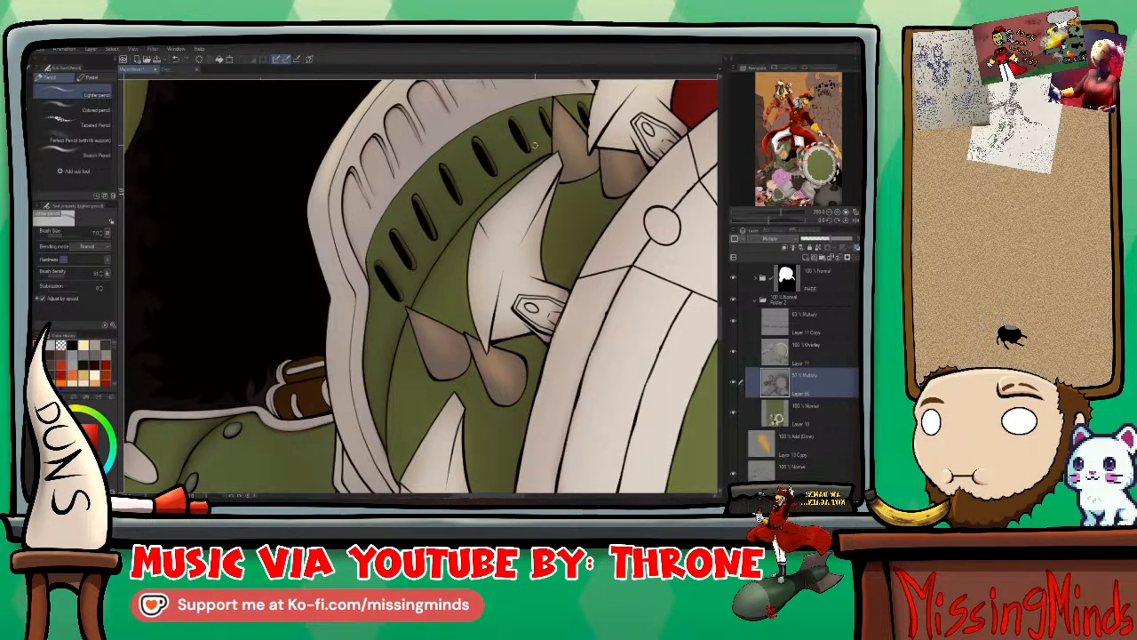
{"action": "key", "text": "bracketright"}
{"action": "key", "text": "bracketright"}
{"action": "key", "text": "bracketright"}
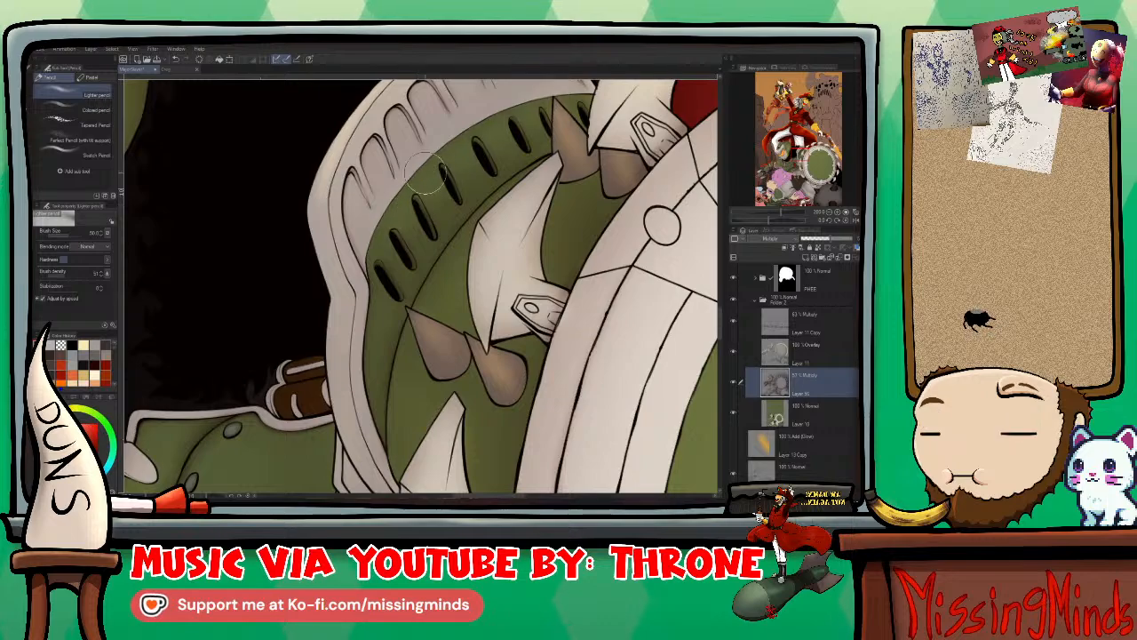
{"action": "left_click_drag", "start_coordinate": [521, 133], "coordinate": [479, 208]}
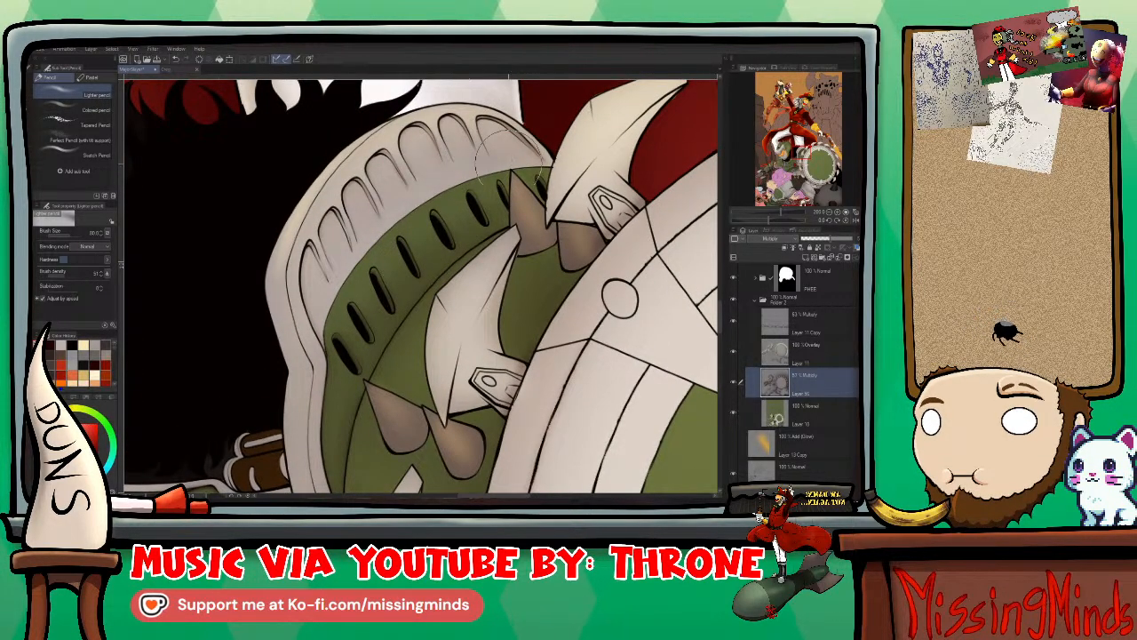
{"action": "mouse_move", "coordinate": [481, 236]}
{"action": "left_mouse_down"}
{"action": "mouse_move", "coordinate": [484, 269]}
{"action": "mouse_move", "coordinate": [550, 169]}
{"action": "left_mouse_up"}
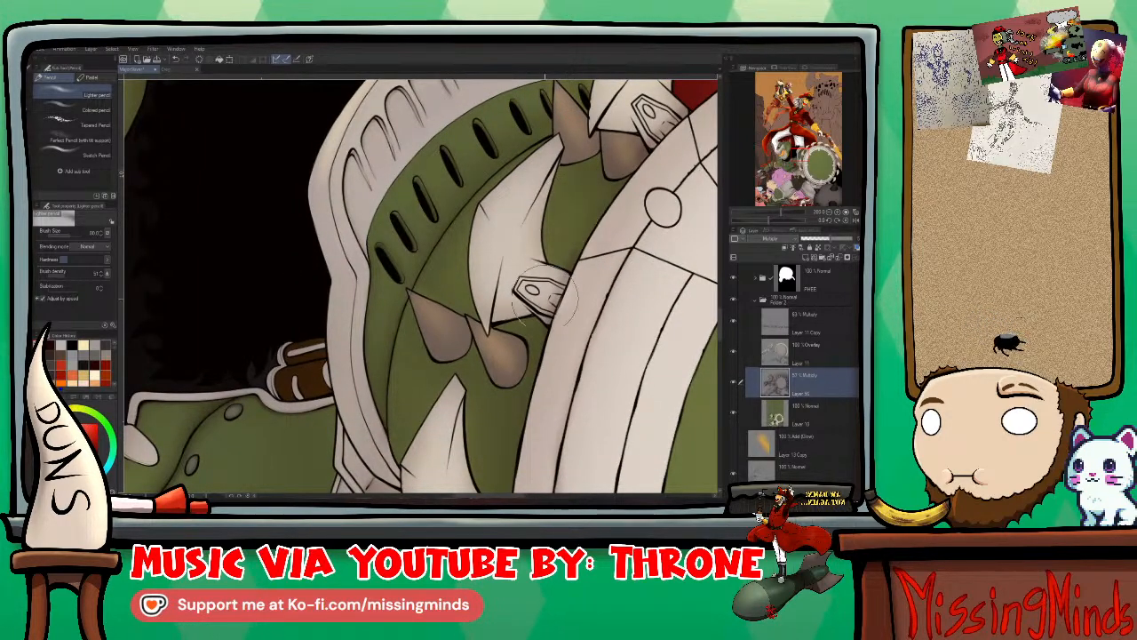
{"action": "mouse_move", "coordinate": [544, 293]}
{"action": "left_mouse_down"}
{"action": "mouse_move", "coordinate": [493, 399]}
{"action": "mouse_move", "coordinate": [559, 346]}
{"action": "left_mouse_up"}
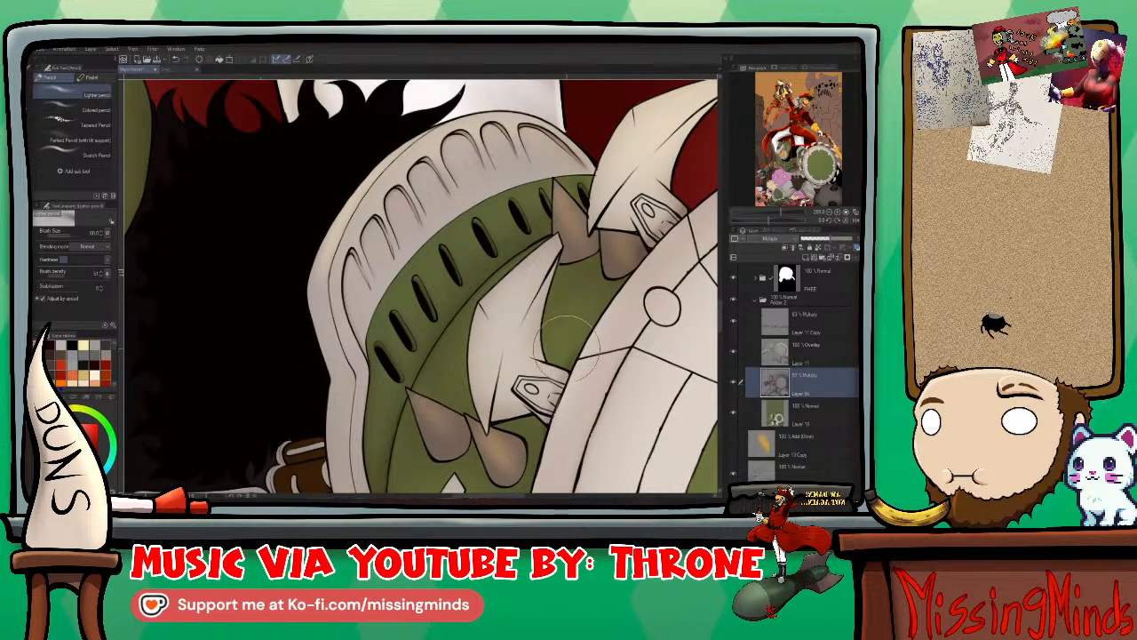
Step: Paint soft Overlay shading on the bare skin at the armoured figure's elbow with the Lighter pencil, varying its size
{"action": "left_click", "coordinate": [799, 352]}
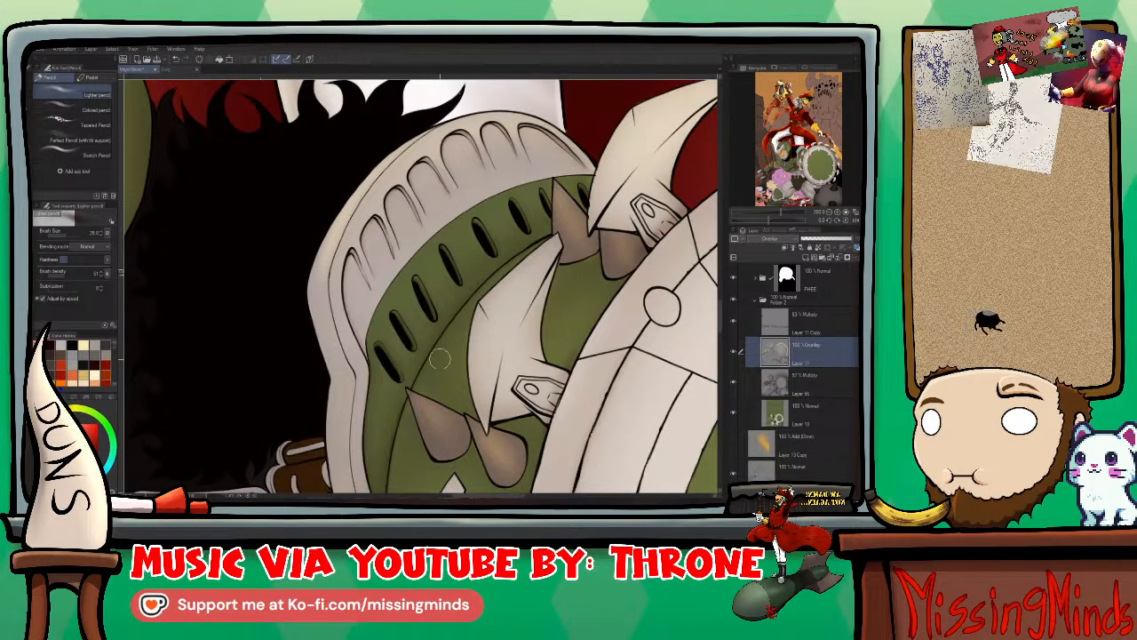
{"action": "scroll", "coordinate": [426, 200], "scroll_direction": "down", "scroll_amount": 3}
{"action": "scroll", "coordinate": [545, 360], "scroll_direction": "up", "scroll_amount": 2}
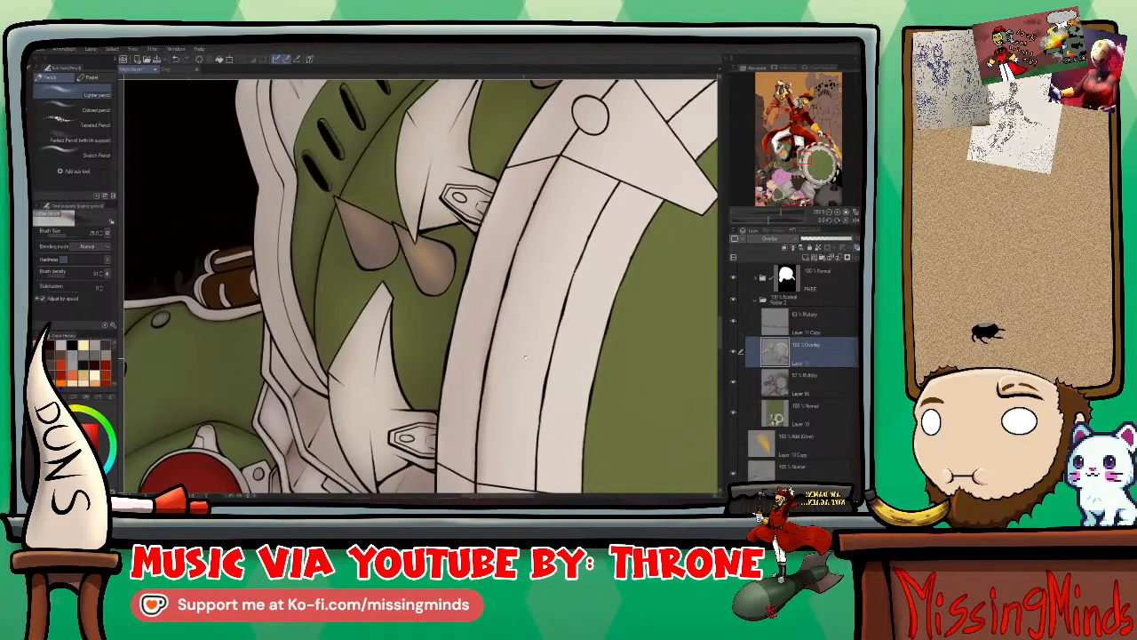
{"action": "scroll", "coordinate": [559, 247], "scroll_direction": "down", "scroll_amount": 5}
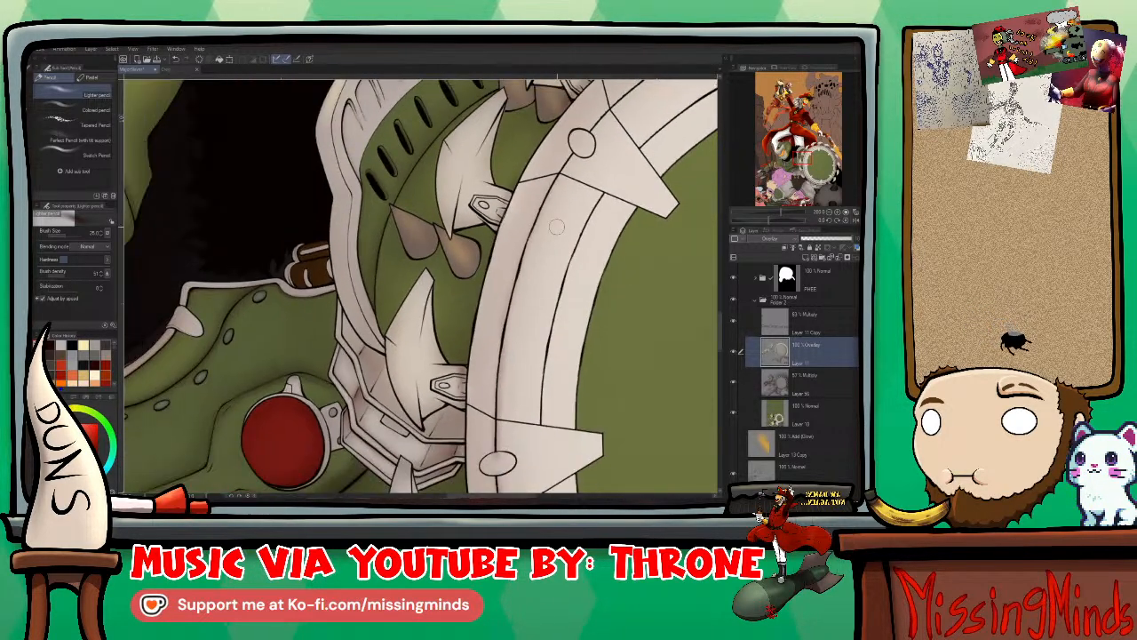
{"action": "scroll", "coordinate": [530, 307], "scroll_direction": "up", "scroll_amount": 2}
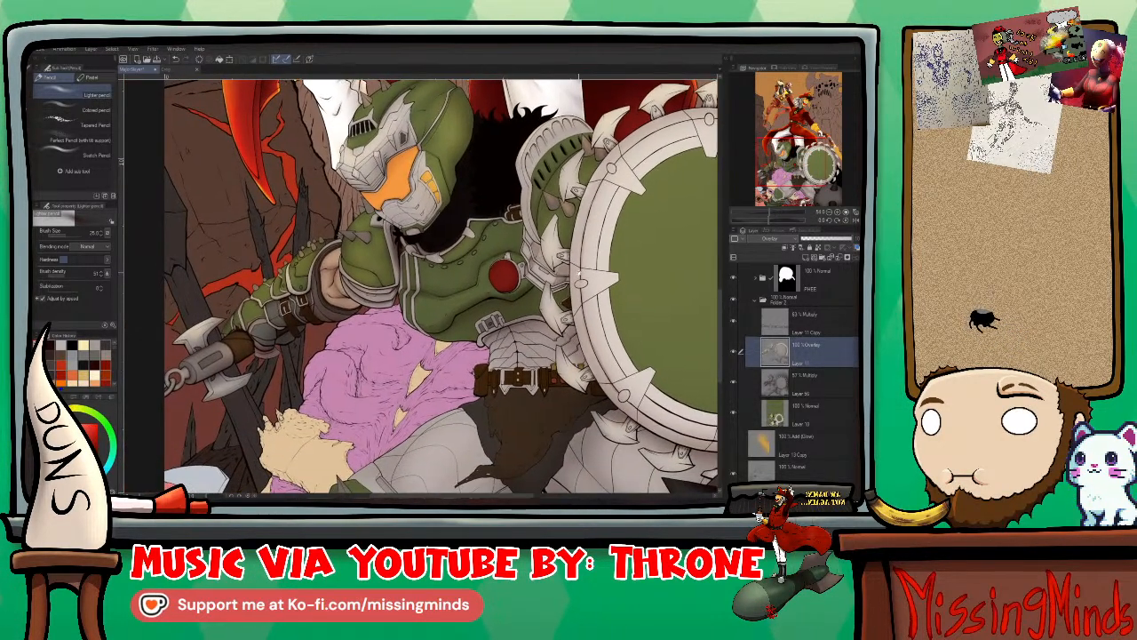
{"action": "scroll", "coordinate": [421, 265], "scroll_direction": "up", "scroll_amount": 3}
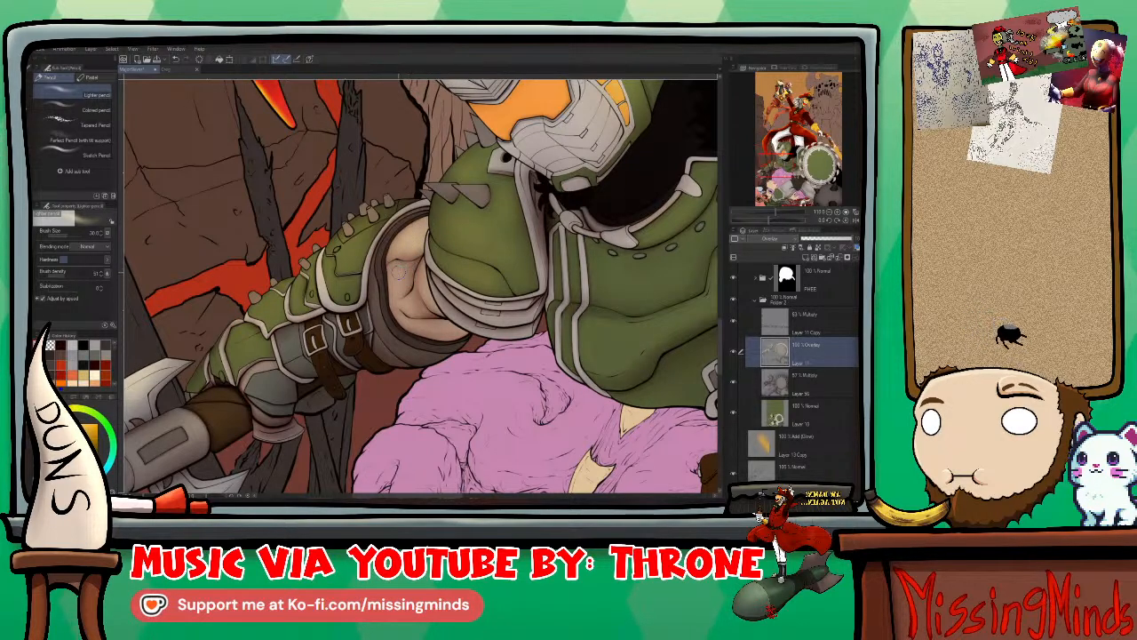
{"action": "key", "text": "bracketleft"}
{"action": "key", "text": "bracketleft"}
{"action": "key", "text": "bracketleft"}
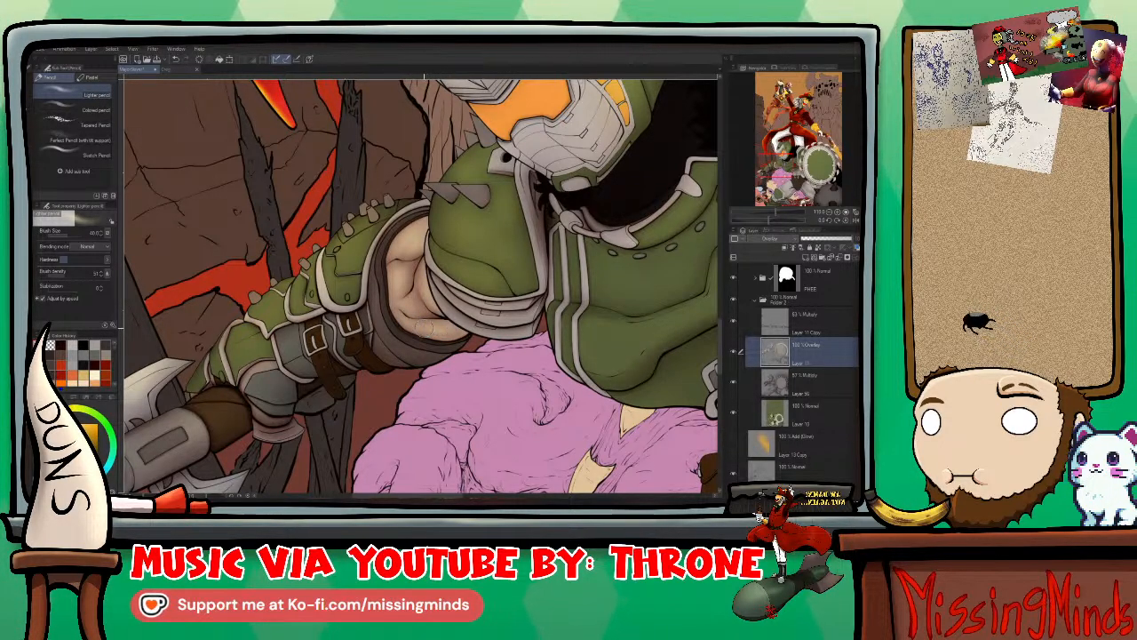
Step: Shade the dark sleeve around the bare elbow on the Overlay layer, using a small Lighter pencil for edges and a larger one for surfaces
{"action": "key", "text": "bracketleft"}
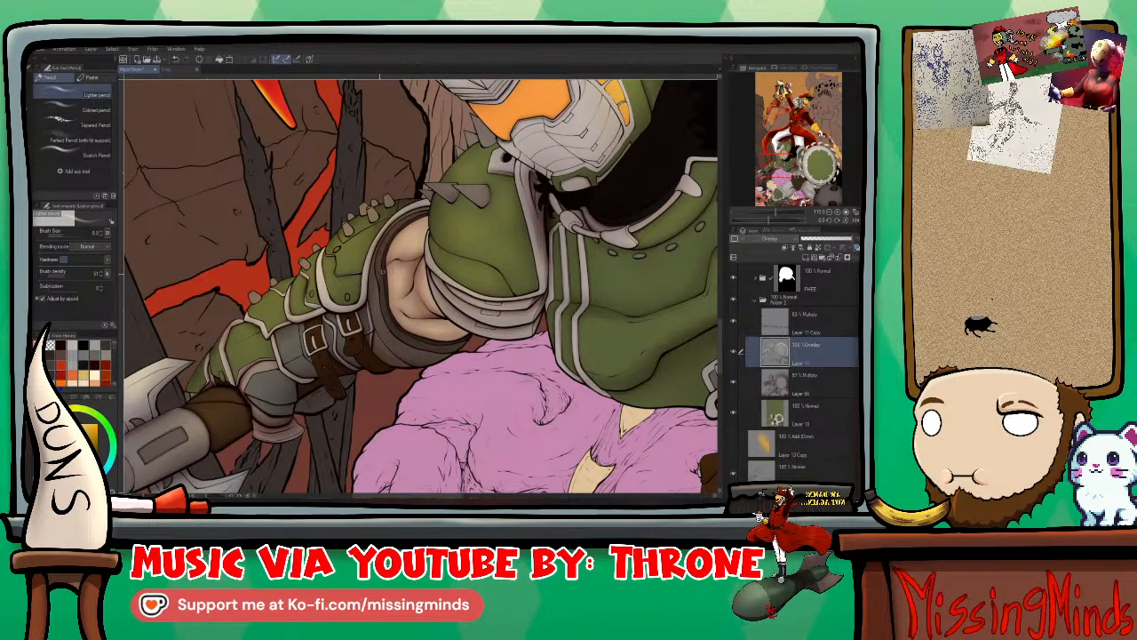
{"action": "key", "text": "bracketright"}
{"action": "key", "text": "bracketright"}
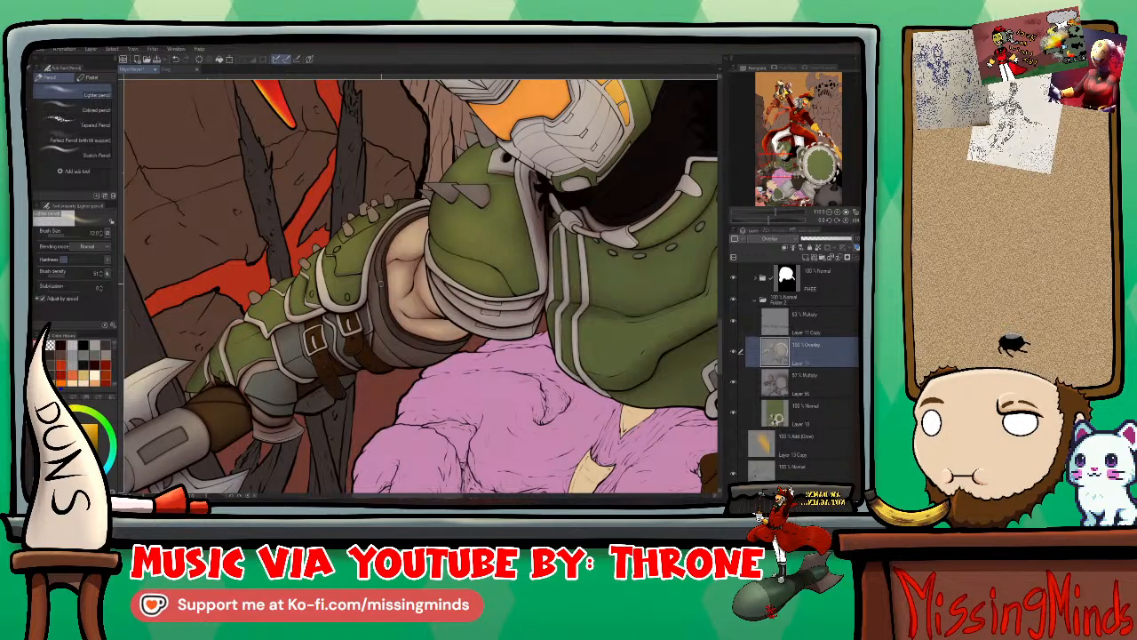
{"action": "scroll", "coordinate": [418, 284], "scroll_direction": "down", "scroll_amount": 3}
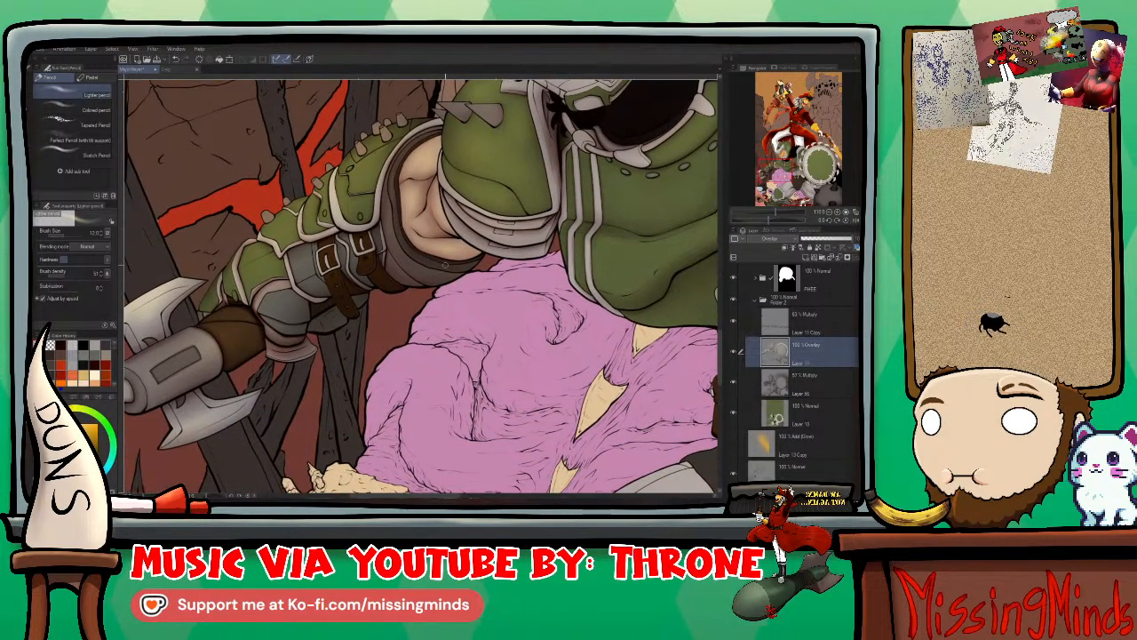
{"action": "key", "text": "bracketright"}
{"action": "key", "text": "bracketright"}
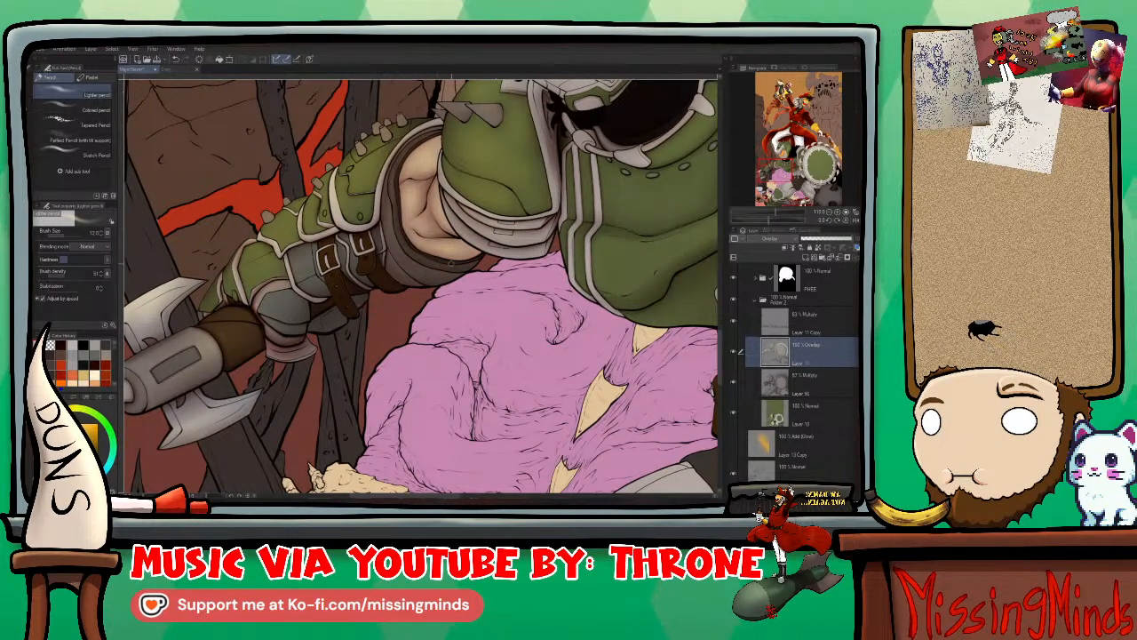
{"action": "key", "text": "bracketright"}
{"action": "key", "text": "bracketright"}
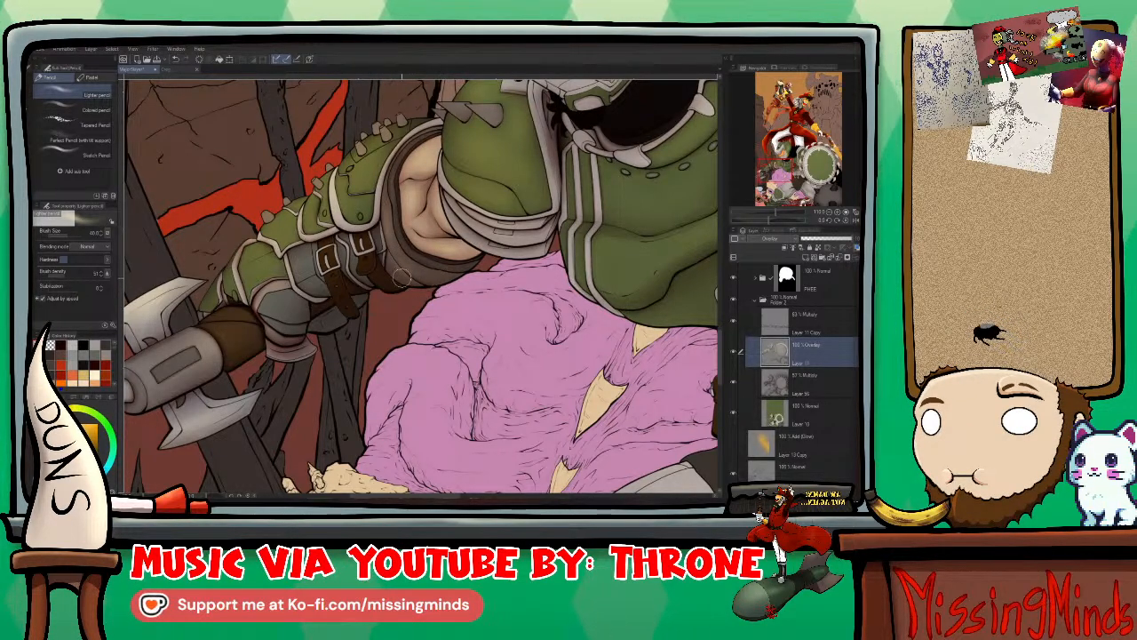
Step: Refine the Overlay shading along the spikes, grooves and edges of the upper green forearm plate with a very small Lighter pencil
{"action": "key", "text": "bracketleft"}
{"action": "key", "text": "bracketleft"}
{"action": "key", "text": "bracketleft"}
{"action": "key", "text": "bracketleft"}
{"action": "key", "text": "bracketleft"}
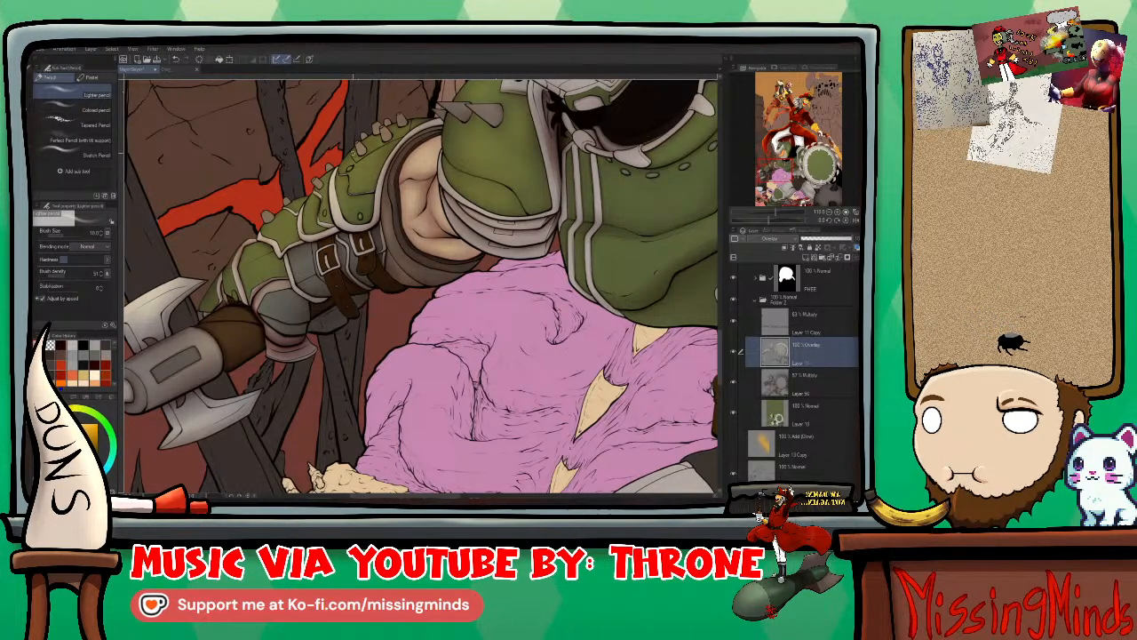
{"action": "scroll", "coordinate": [392, 192], "scroll_direction": "up", "scroll_amount": 4}
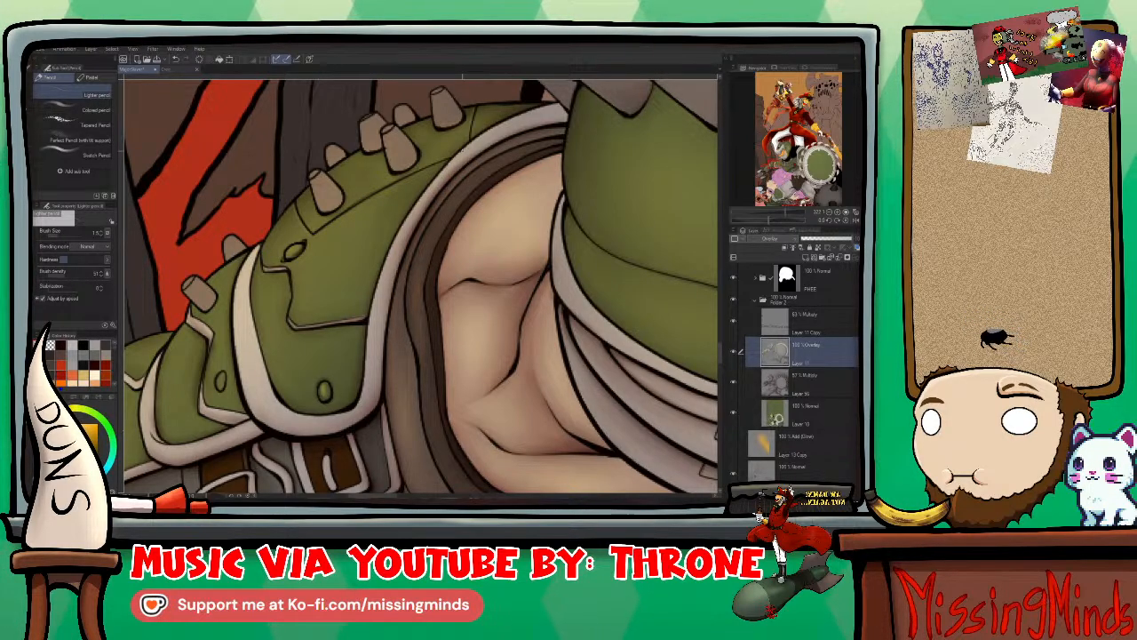
{"action": "left_click_drag", "start_coordinate": [754, 214], "coordinate": [762, 220]}
{"action": "left_click_drag", "start_coordinate": [412, 303], "coordinate": [506, 182]}
{"action": "left_click_drag", "start_coordinate": [505, 129], "coordinate": [503, 194]}
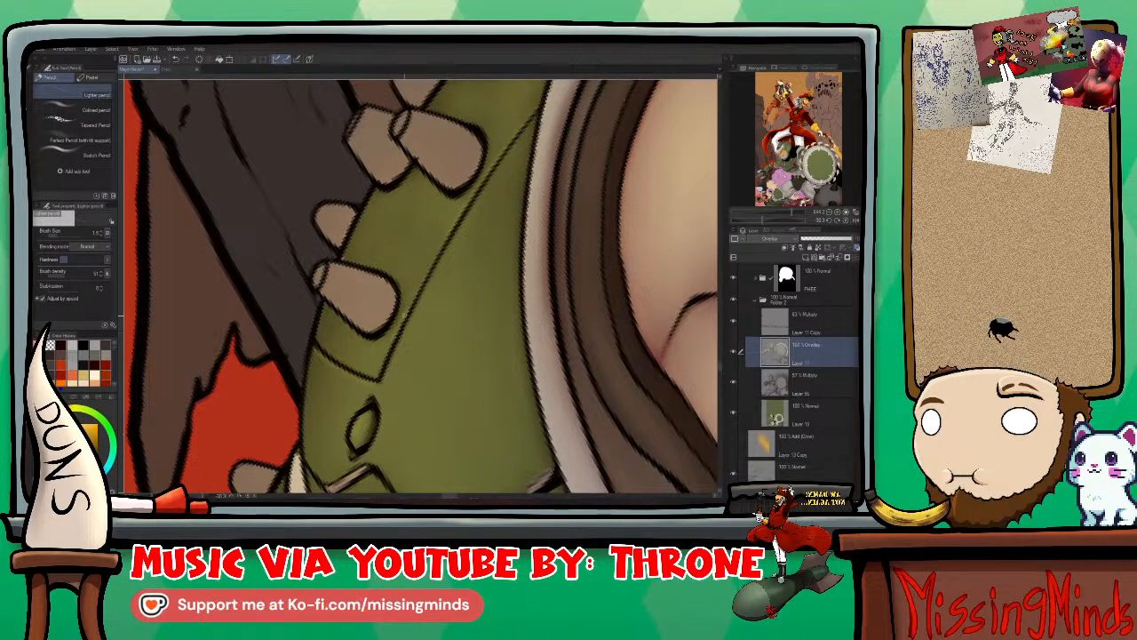
{"action": "left_click_drag", "start_coordinate": [381, 369], "coordinate": [410, 290]}
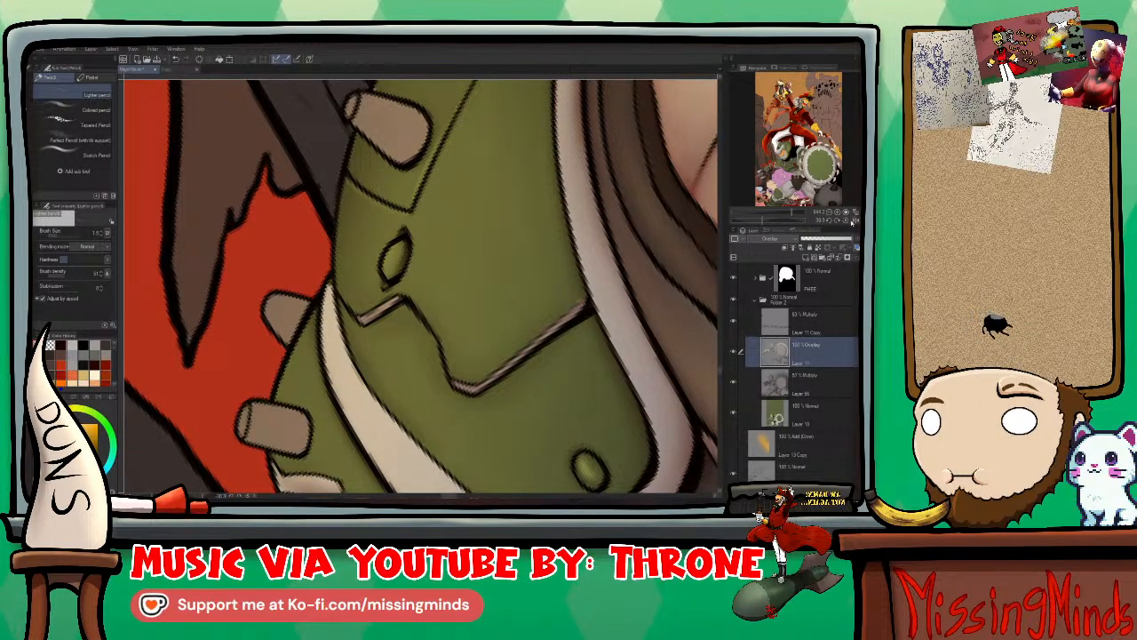
Step: Lighten the curved pale trim between the green forearm plates on the Overlay layer with the Lighter pencil
{"action": "left_click", "coordinate": [849, 220]}
{"action": "left_click", "coordinate": [848, 220]}
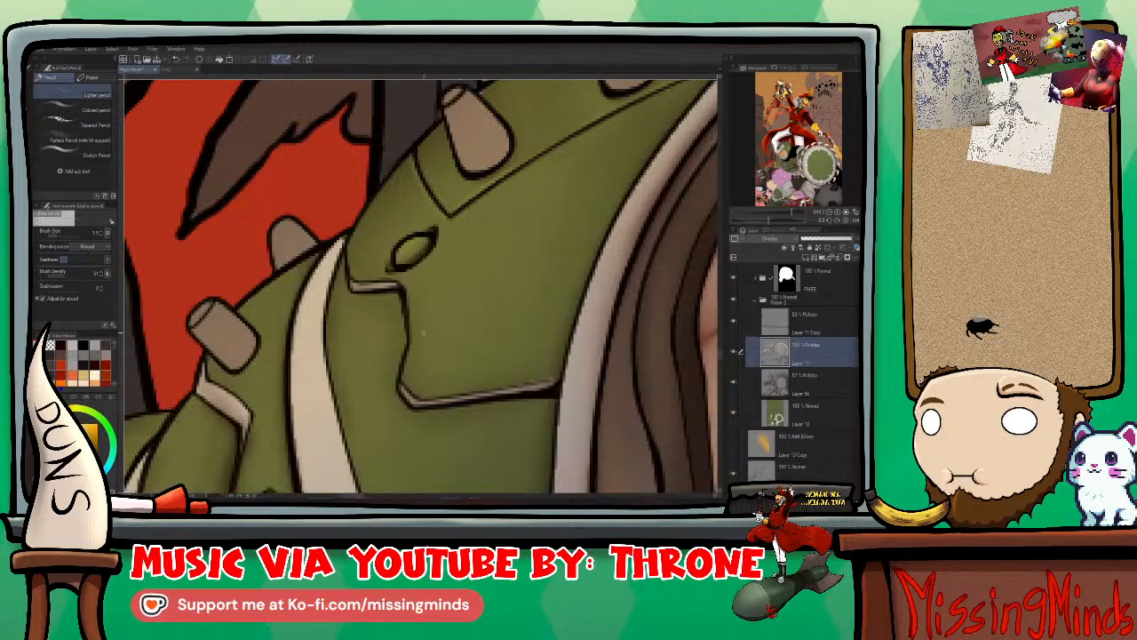
{"action": "left_click", "coordinate": [848, 220]}
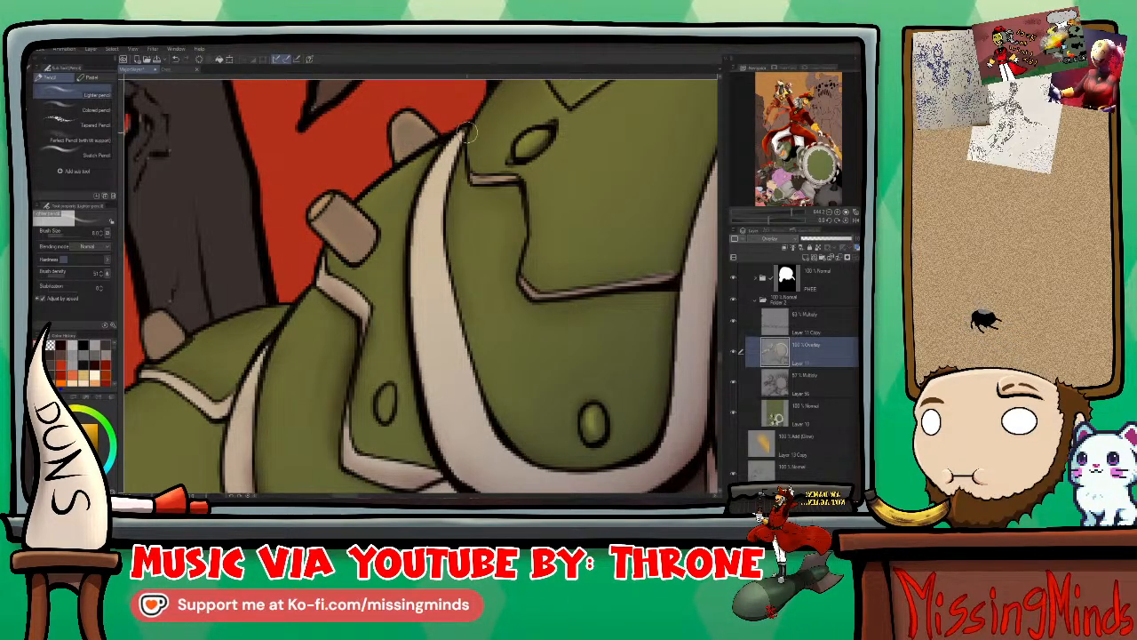
{"action": "mouse_move", "coordinate": [464, 135]}
{"action": "left_mouse_down"}
{"action": "mouse_move", "coordinate": [444, 164]}
{"action": "mouse_move", "coordinate": [430, 268]}
{"action": "left_mouse_up"}
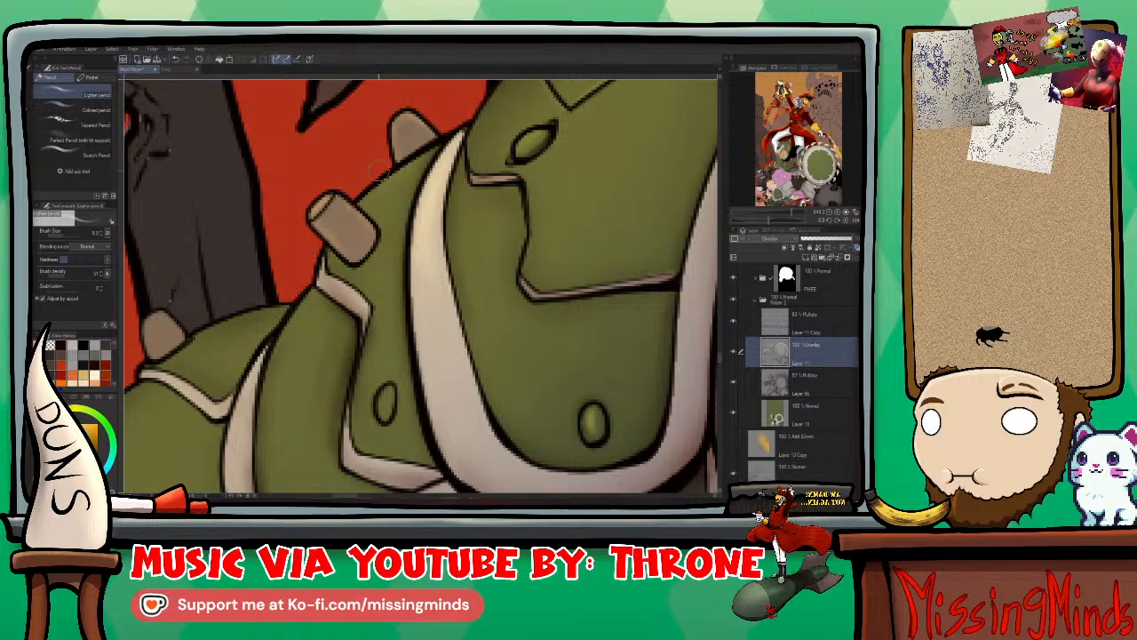
{"action": "scroll", "coordinate": [376, 169], "scroll_direction": "down", "scroll_amount": 6}
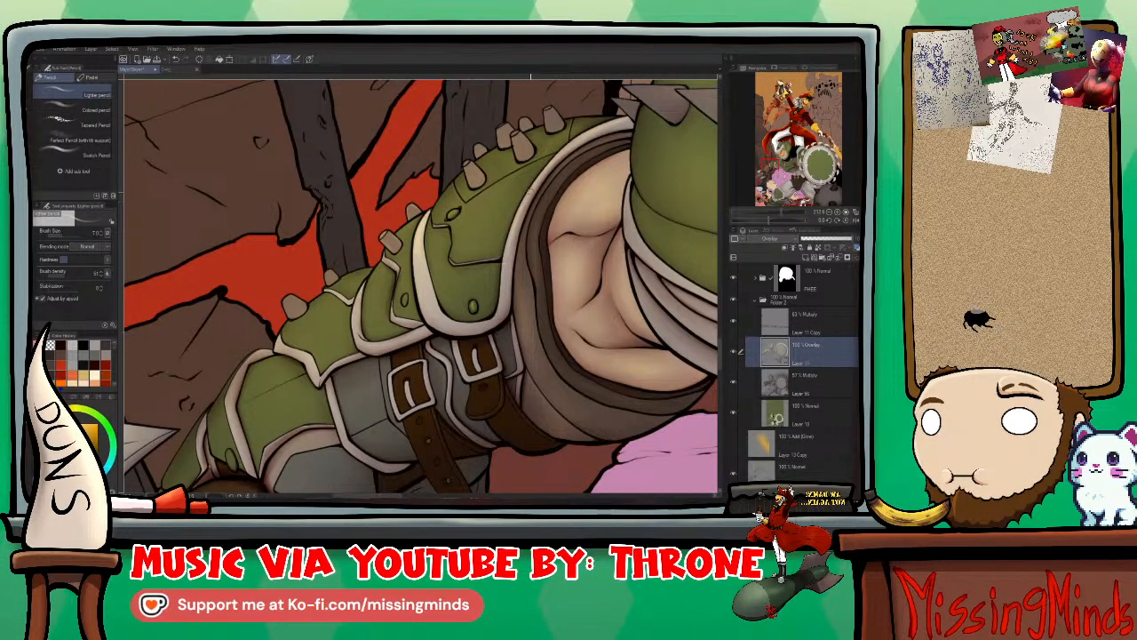
Step: Build soft Overlay light across the green surfaces of the forearm plates with a larger Lighter pencil
{"action": "key", "text": "]"}
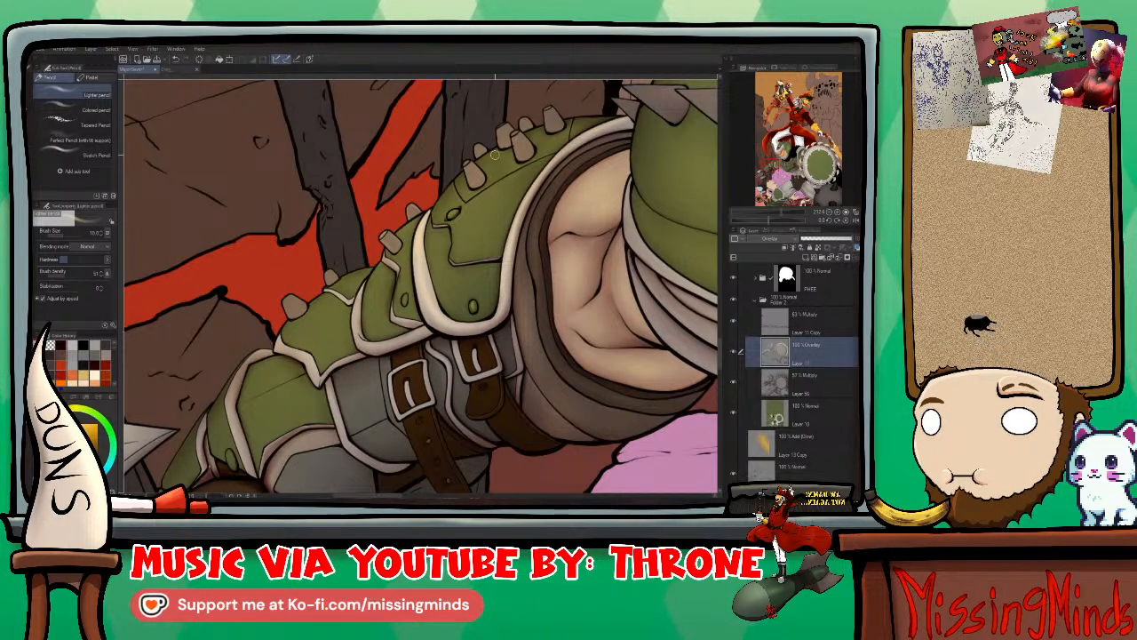
{"action": "key", "text": "bracketright"}
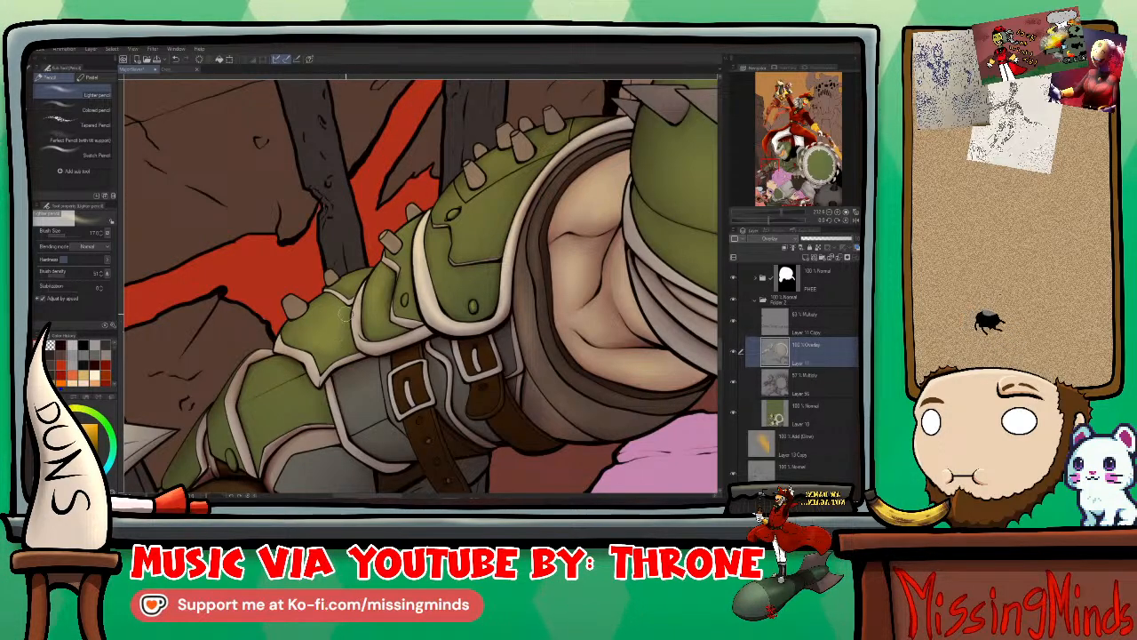
{"action": "left_click_drag", "start_coordinate": [324, 324], "coordinate": [477, 249]}
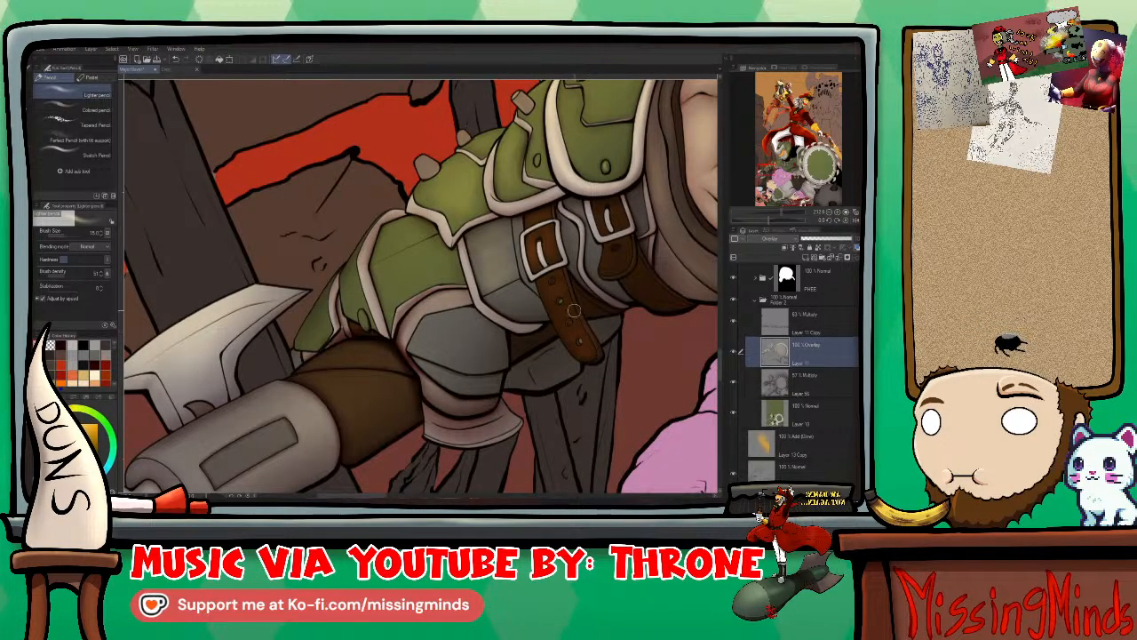
Step: Shade the brown leather straps and their buckles on the Overlay layer, reducing the Lighter pencil for the small details
{"action": "key", "text": "j"}
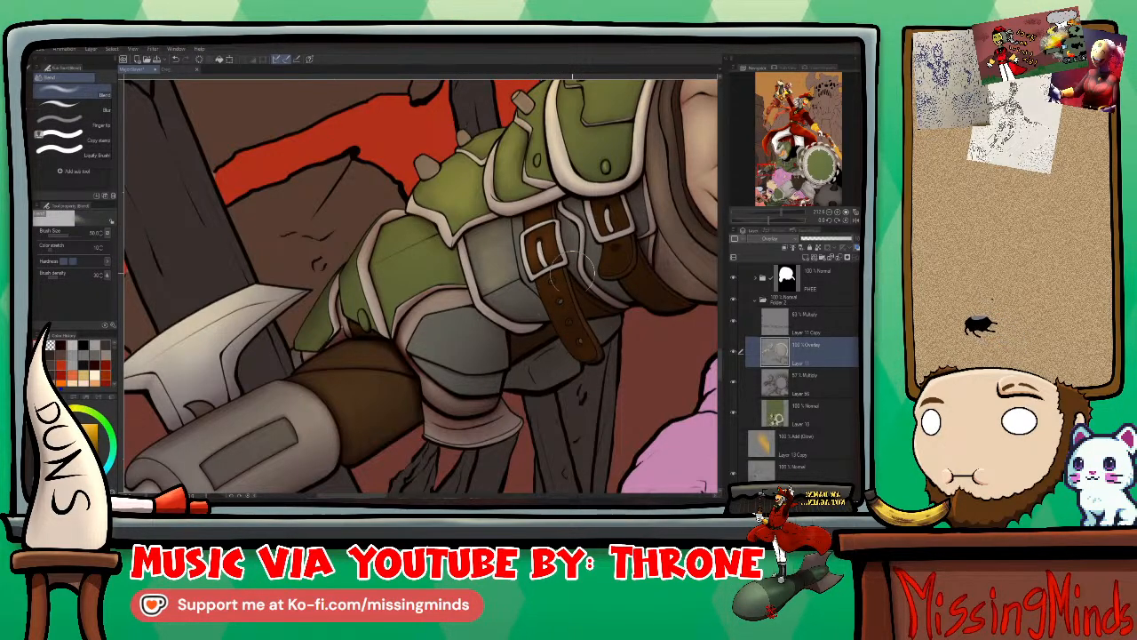
{"action": "key", "text": "p"}
{"action": "key", "text": "p"}
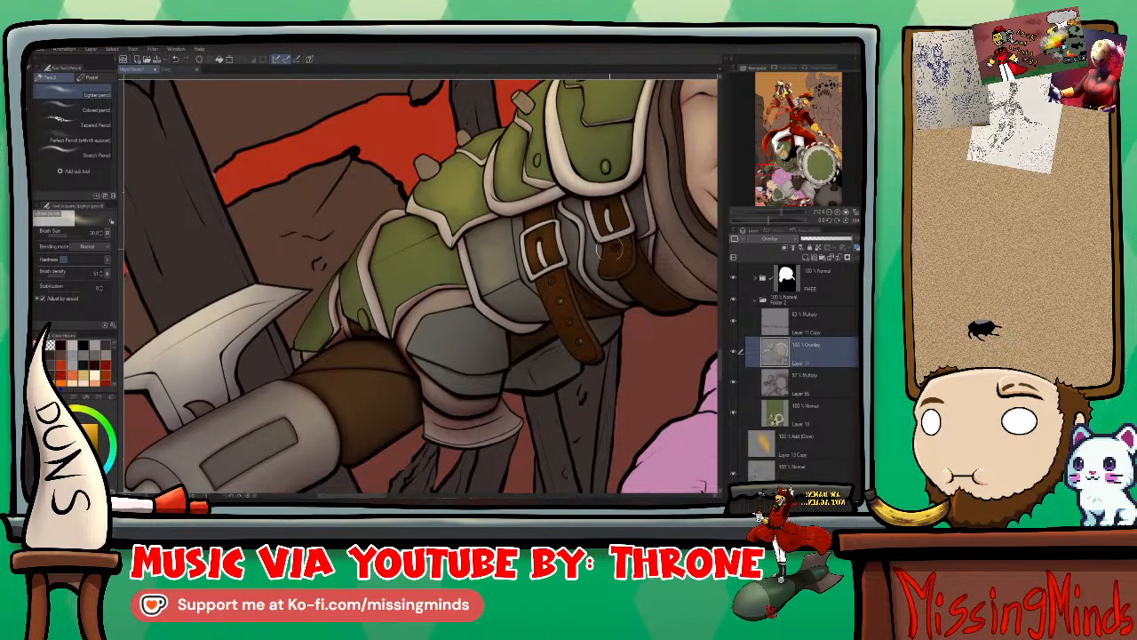
{"action": "key", "text": "bracketleft"}
{"action": "key", "text": "bracketleft"}
{"action": "key", "text": "bracketleft"}
{"action": "key", "text": "bracketleft"}
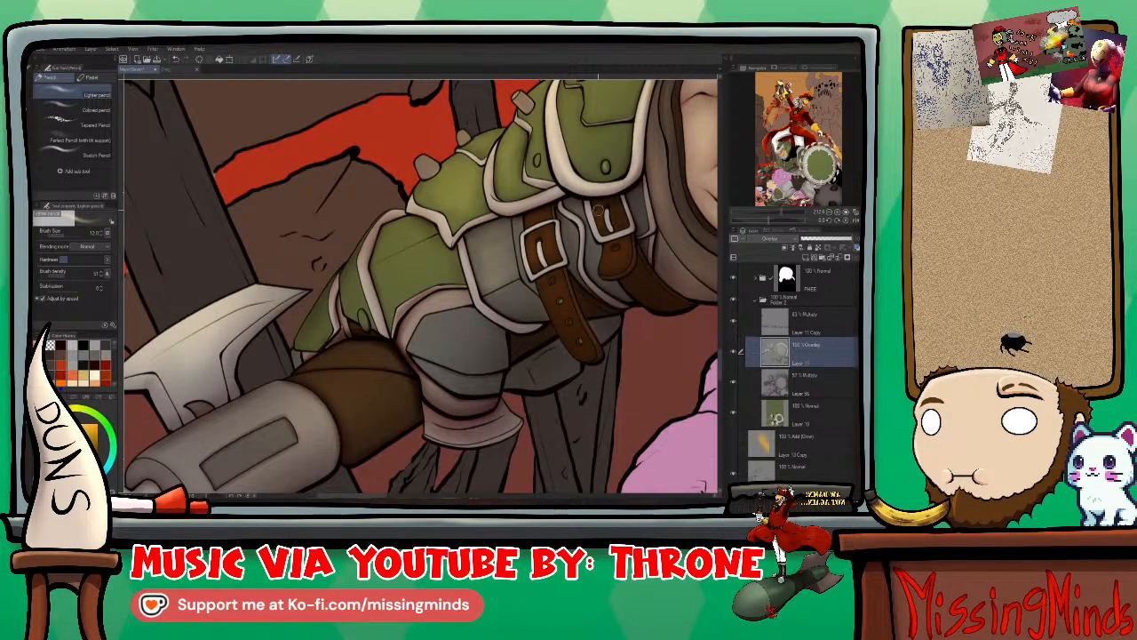
{"action": "key", "text": "bracketleft"}
{"action": "key", "text": "bracketleft"}
{"action": "key", "text": "bracketleft"}
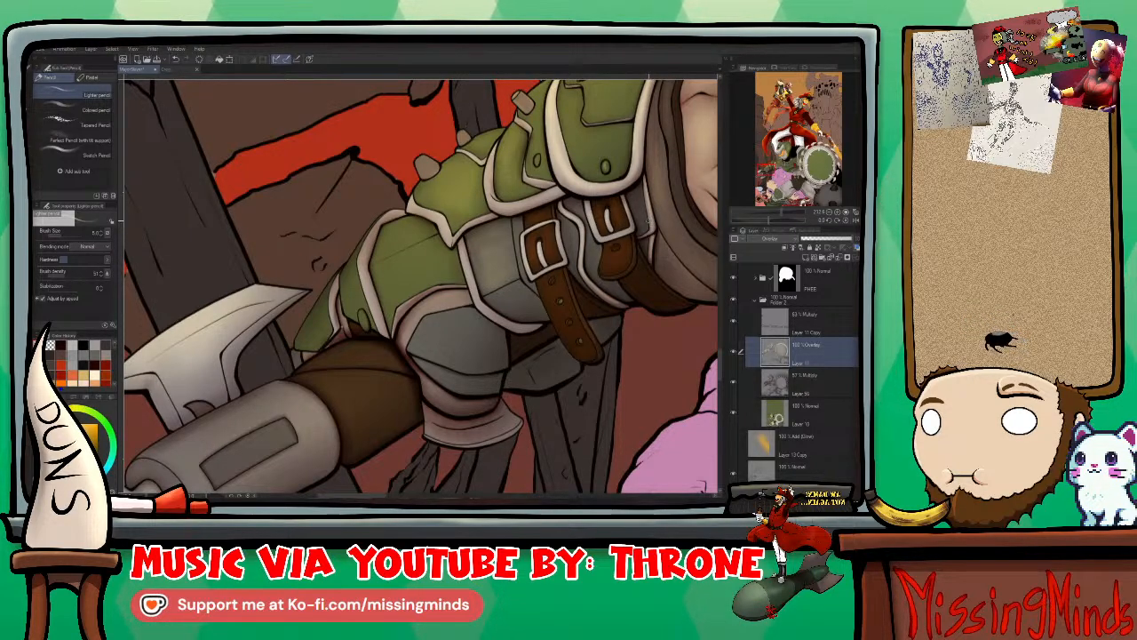
Step: Shade the grey forearm panels beside and beneath the straps on the Overlay layer, varying the Lighter pencil between large and small sizes
{"action": "key", "text": "bracketright"}
{"action": "key", "text": "bracketright"}
{"action": "key", "text": "bracketright"}
{"action": "key", "text": "bracketright"}
{"action": "key", "text": "bracketright"}
{"action": "key", "text": "bracketright"}
{"action": "key", "text": "bracketright"}
{"action": "key", "text": "bracketright"}
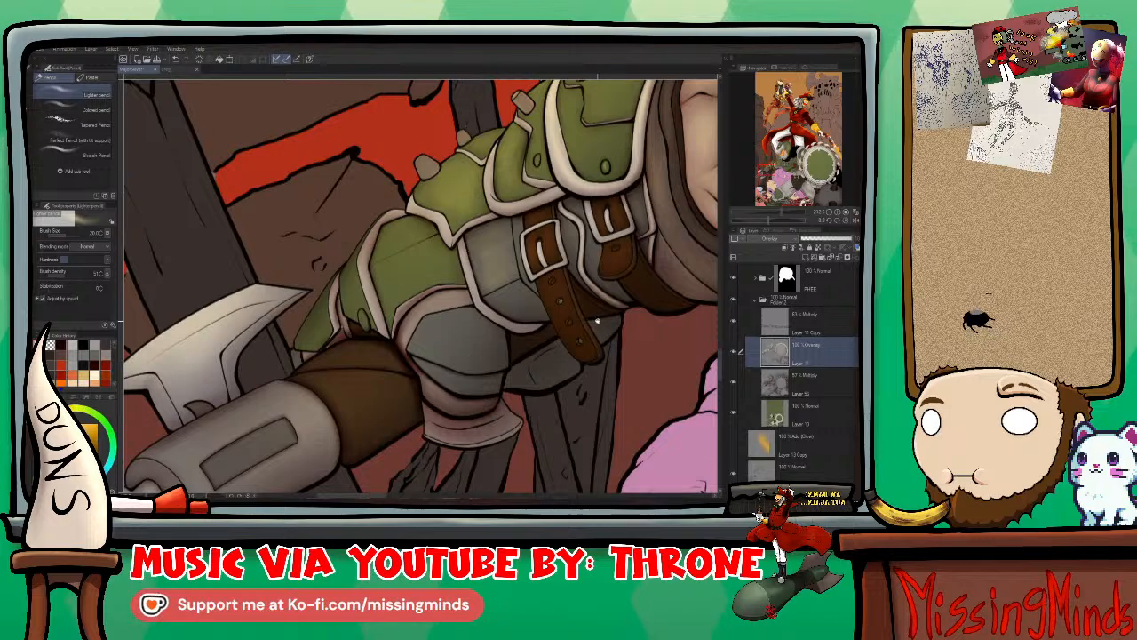
{"action": "scroll", "coordinate": [597, 321], "scroll_direction": "up", "scroll_amount": 2}
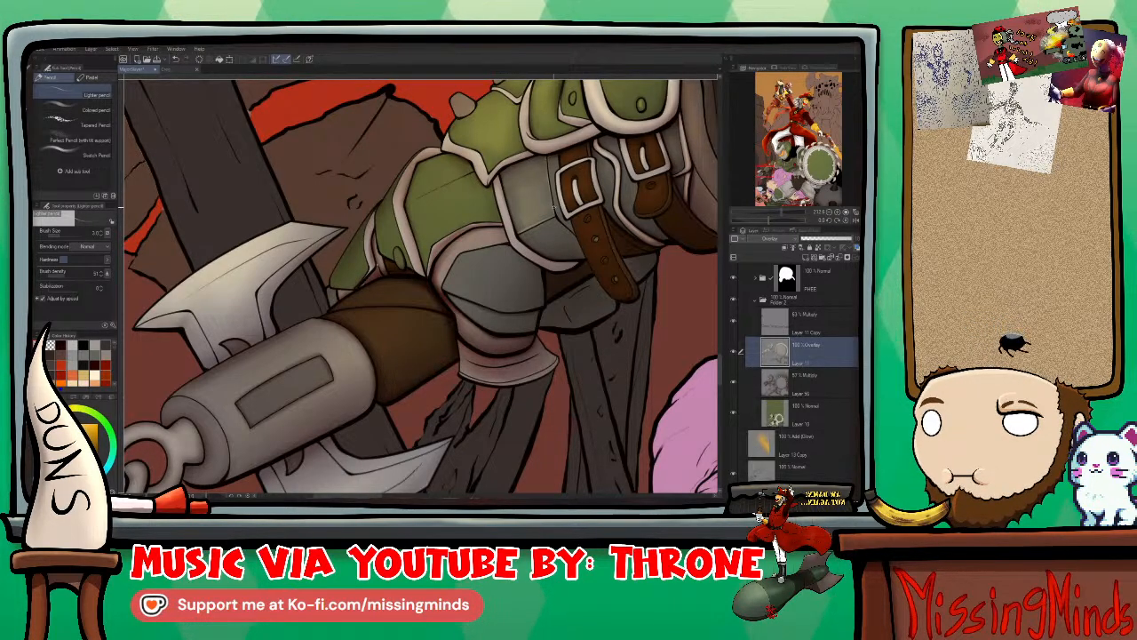
{"action": "left_click_drag", "start_coordinate": [585, 245], "coordinate": [506, 227]}
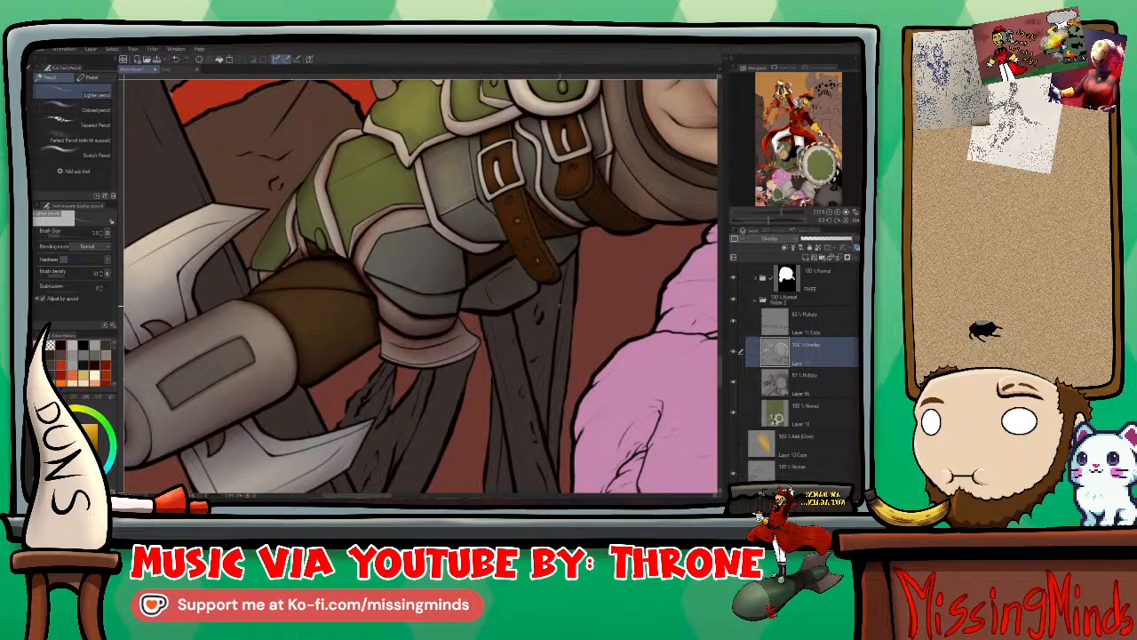
{"action": "left_click_drag", "start_coordinate": [630, 294], "coordinate": [667, 292]}
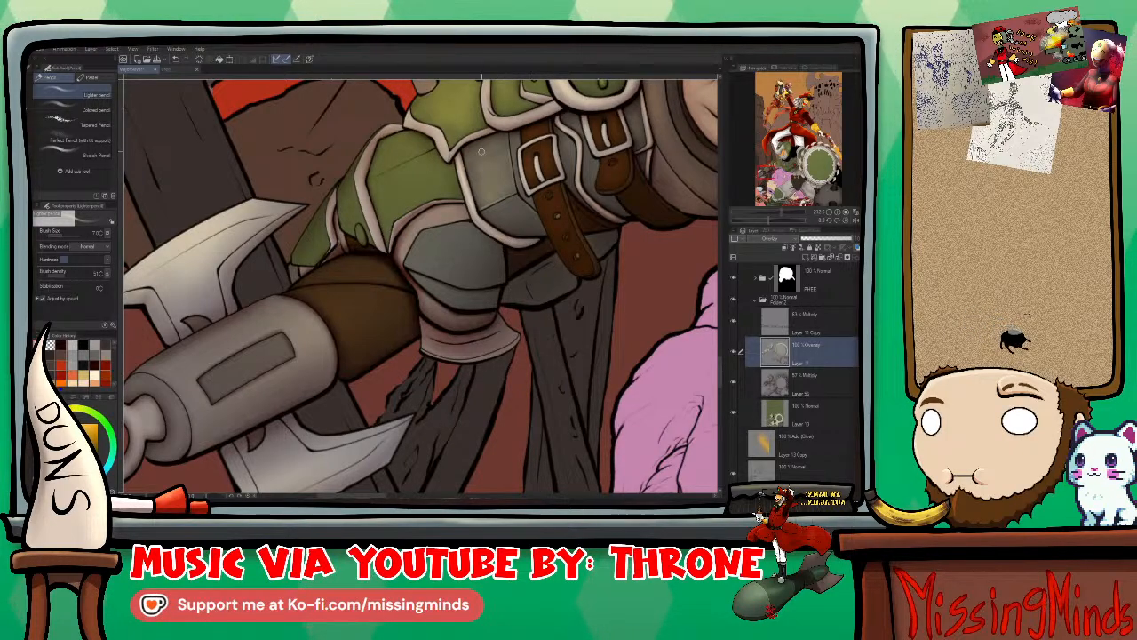
Step: Enlarge the Lighter pencil and paint soft highlights on the green and grey armour plates of the arm, on the Overlay layer
{"action": "left_click_drag", "start_coordinate": [480, 151], "coordinate": [600, 165]}
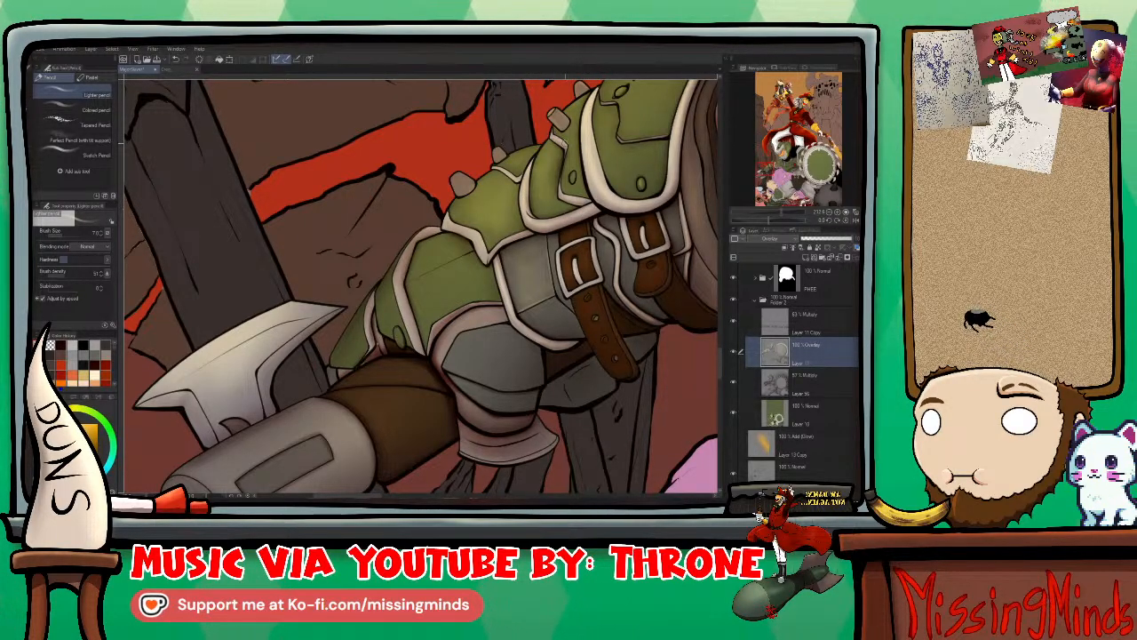
{"action": "left_click_drag", "start_coordinate": [531, 286], "coordinate": [540, 208]}
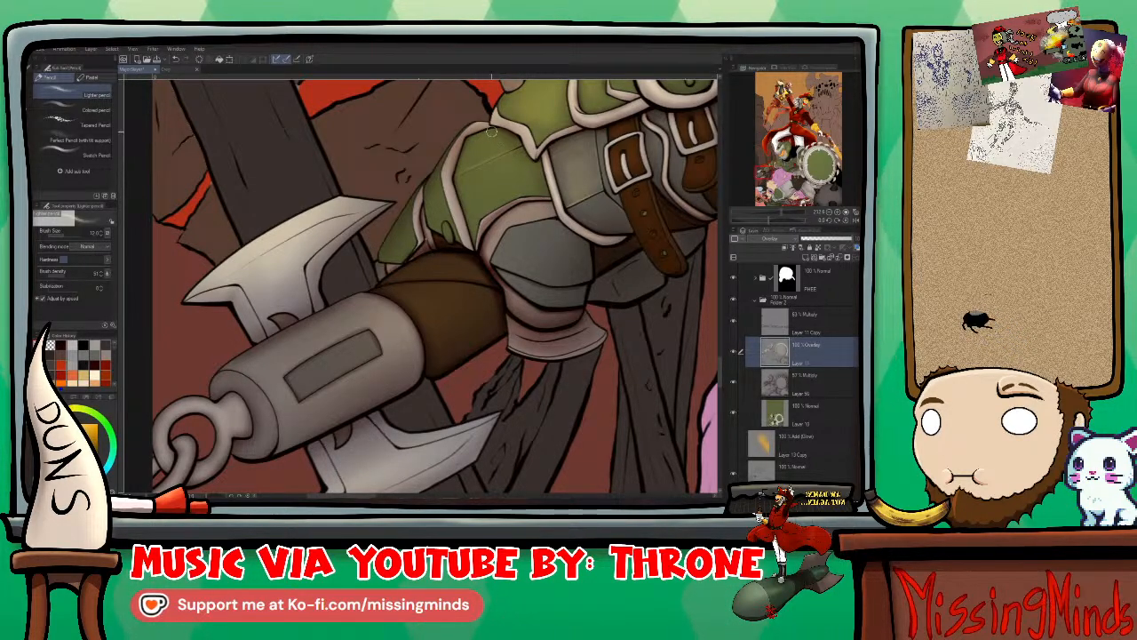
{"action": "key", "text": "bracketright"}
{"action": "key", "text": "bracketright"}
{"action": "key", "text": "bracketright"}
{"action": "key", "text": "bracketright"}
{"action": "key", "text": "bracketright"}
{"action": "key", "text": "bracketright"}
{"action": "key", "text": "bracketright"}
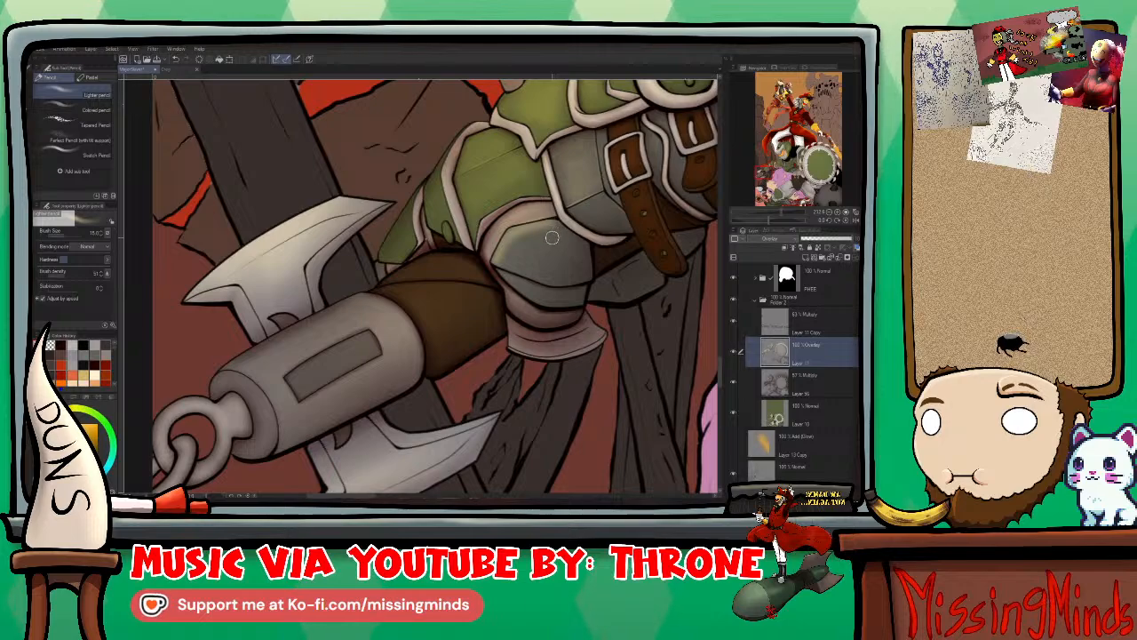
Step: Smooth the highlights on the arm's grey armour plates with an enlarged Blend tool
{"action": "key", "text": "j"}
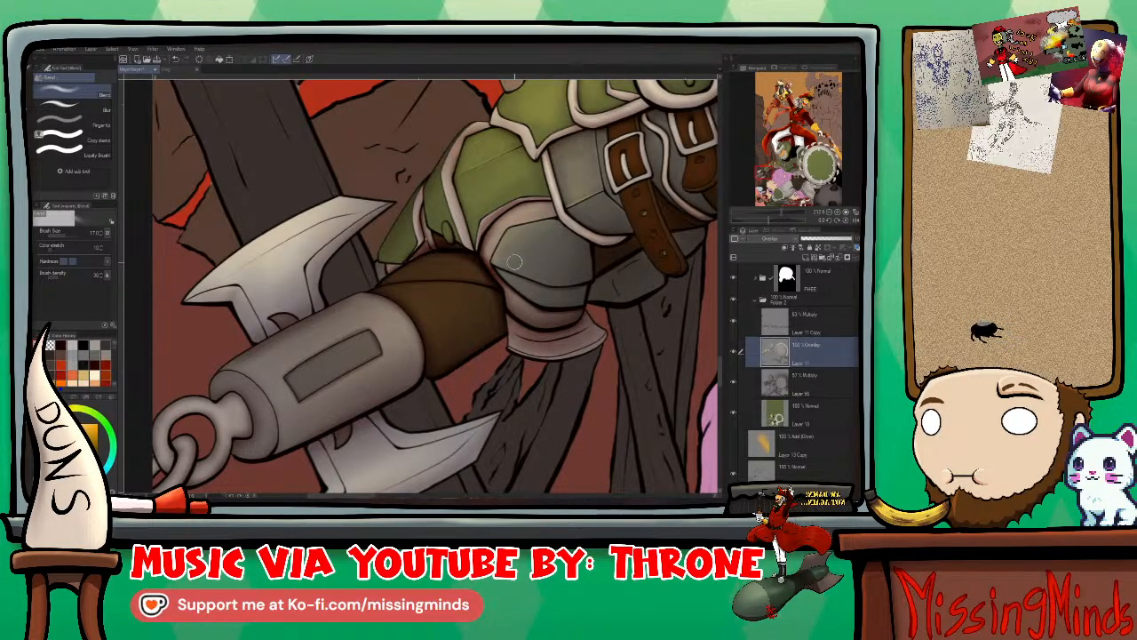
{"action": "key", "text": "bracketright"}
{"action": "key", "text": "bracketright"}
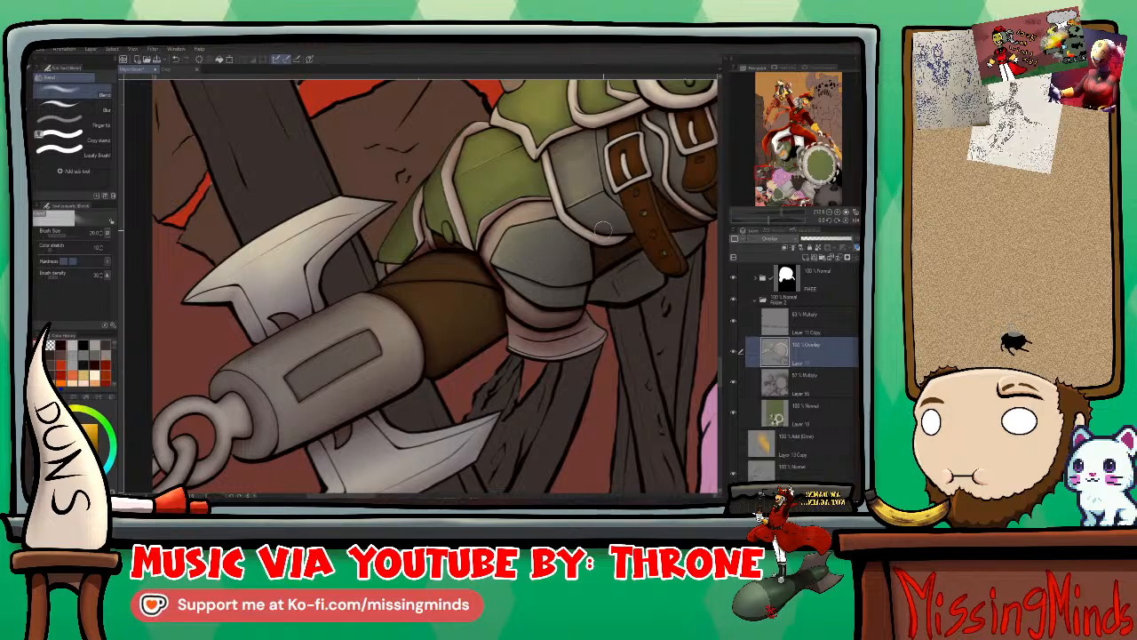
Step: Paint highlights on the flared cuff below the grey plates with the Lighter pencil, adjusting the brush size to fit
{"action": "key", "text": "p"}
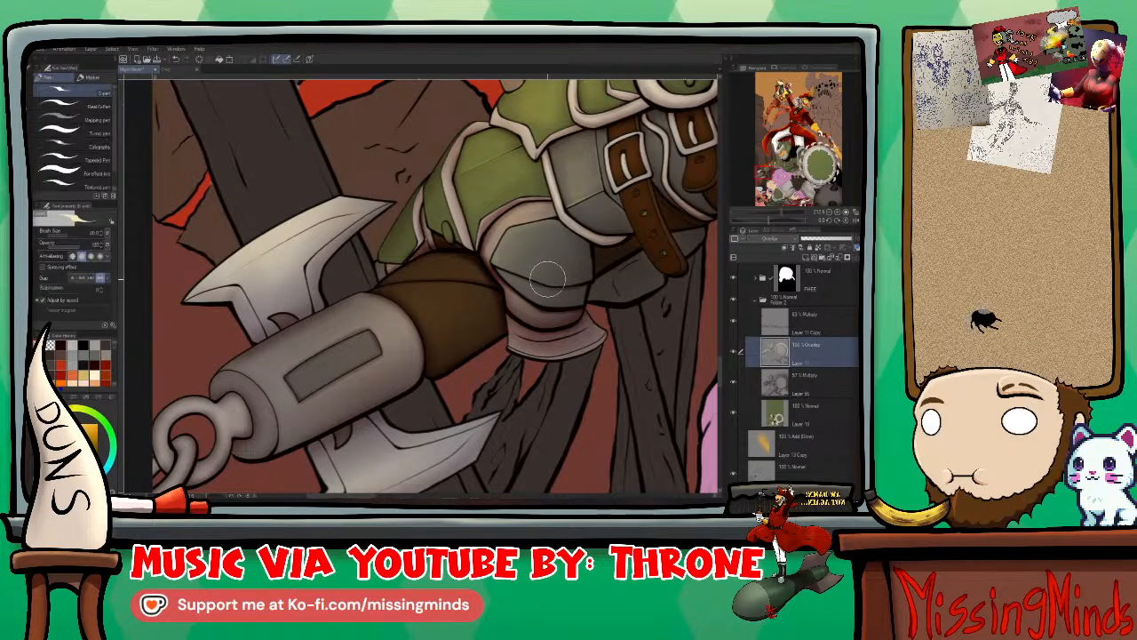
{"action": "key", "text": "p"}
{"action": "key", "text": "bracketleft"}
{"action": "key", "text": "bracketleft"}
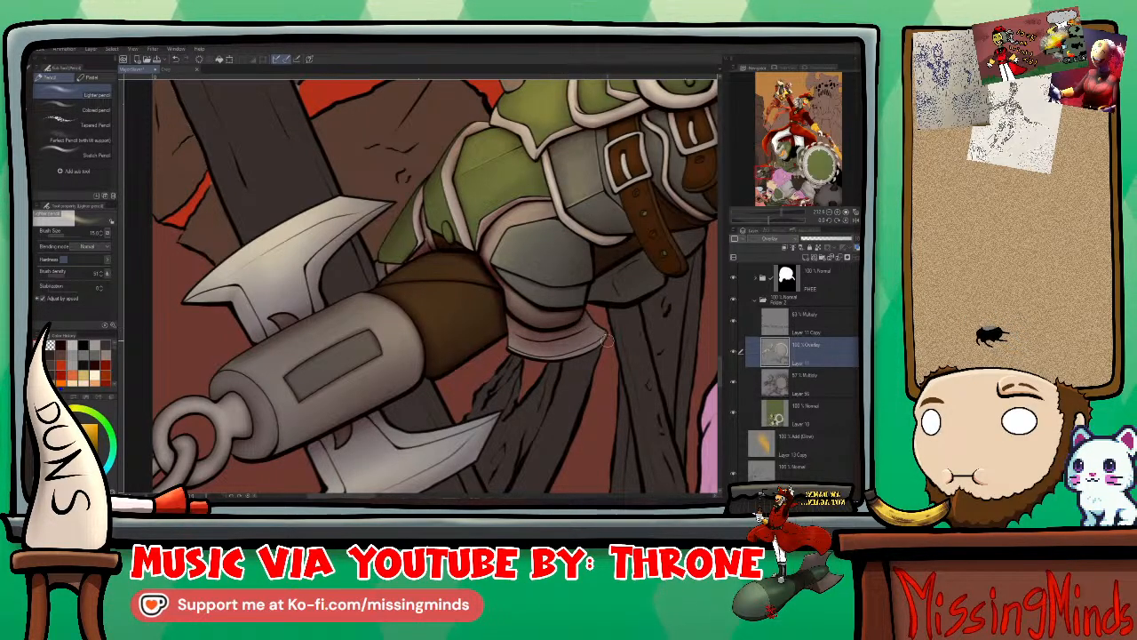
{"action": "key", "text": "bracketright"}
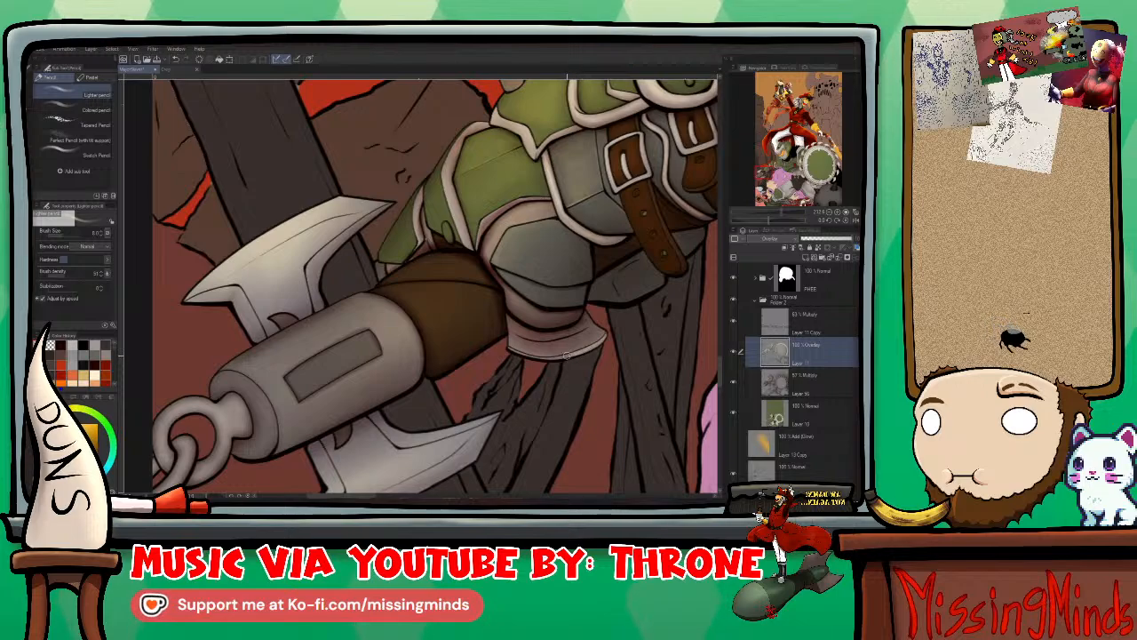
{"action": "key", "text": "bracketright"}
{"action": "key", "text": "bracketright"}
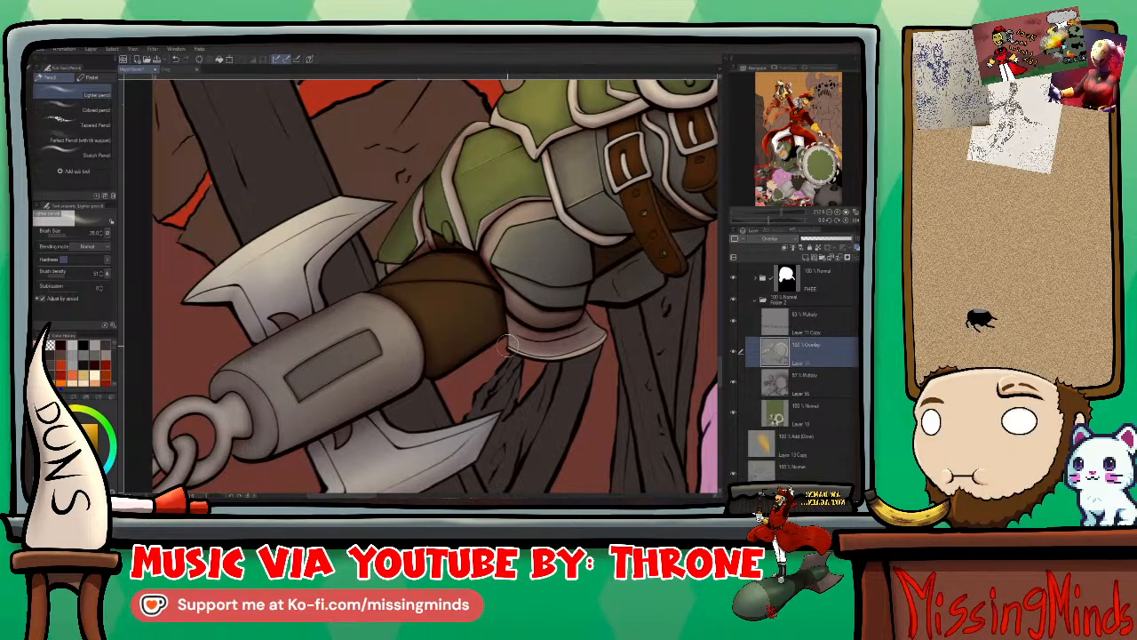
{"action": "key", "text": "bracketleft"}
{"action": "key", "text": "bracketleft"}
{"action": "key", "text": "bracketleft"}
{"action": "key", "text": "bracketleft"}
{"action": "key", "text": "bracketleft"}
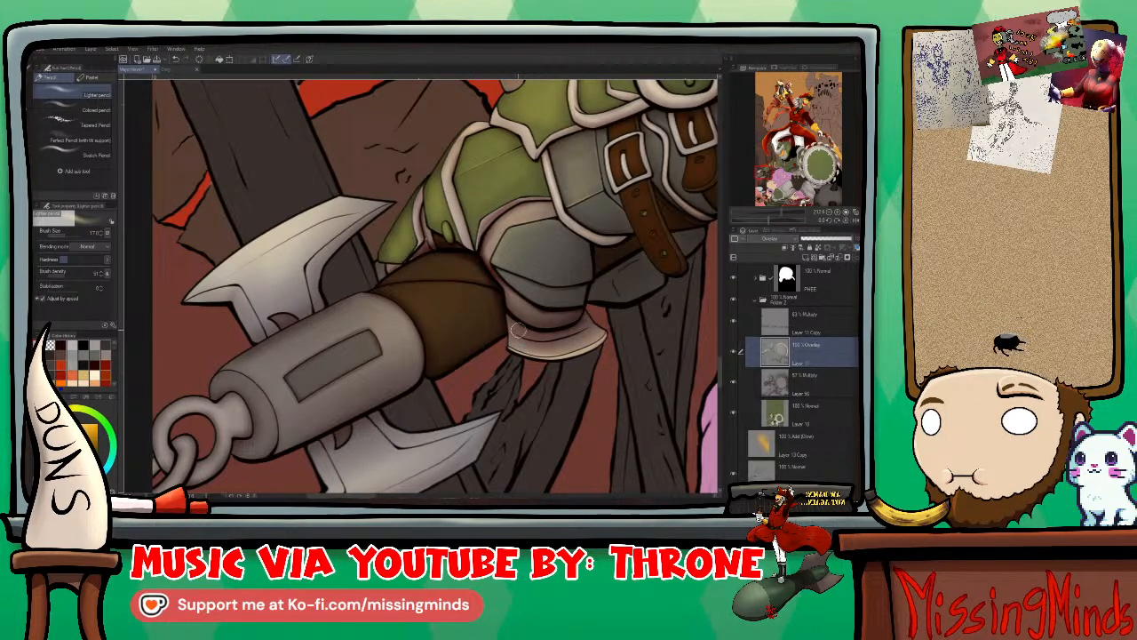
Step: Highlight the brown leather sleeve with the Lighter pencil and smooth the strokes with the Blend tool at varying sizes
{"action": "left_click_drag", "start_coordinate": [460, 280], "coordinate": [424, 263]}
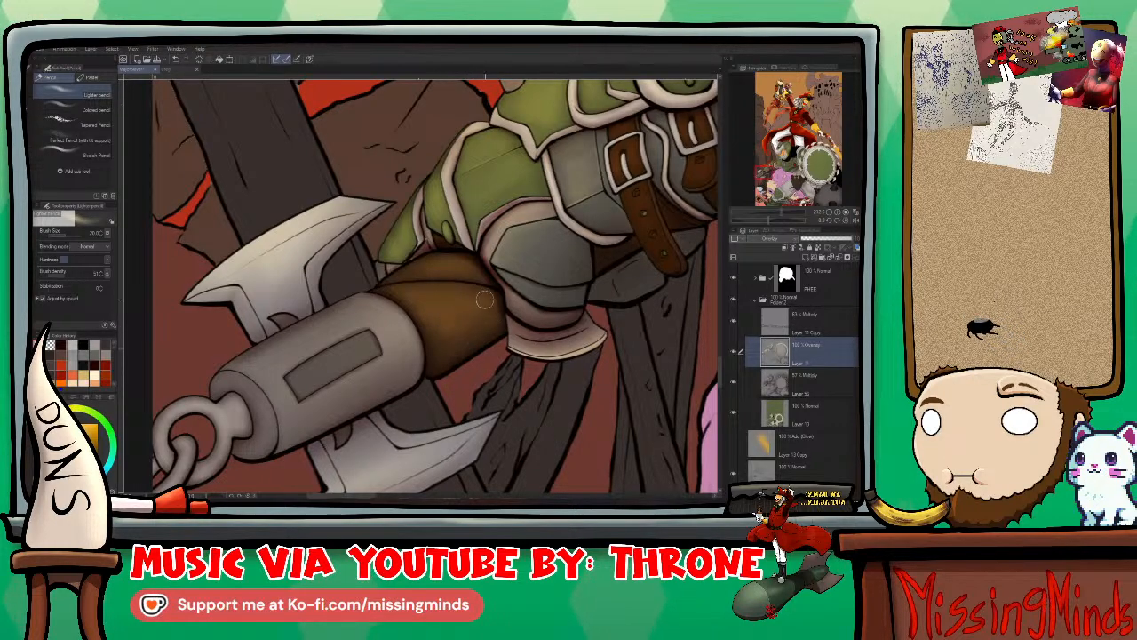
{"action": "key", "text": "j"}
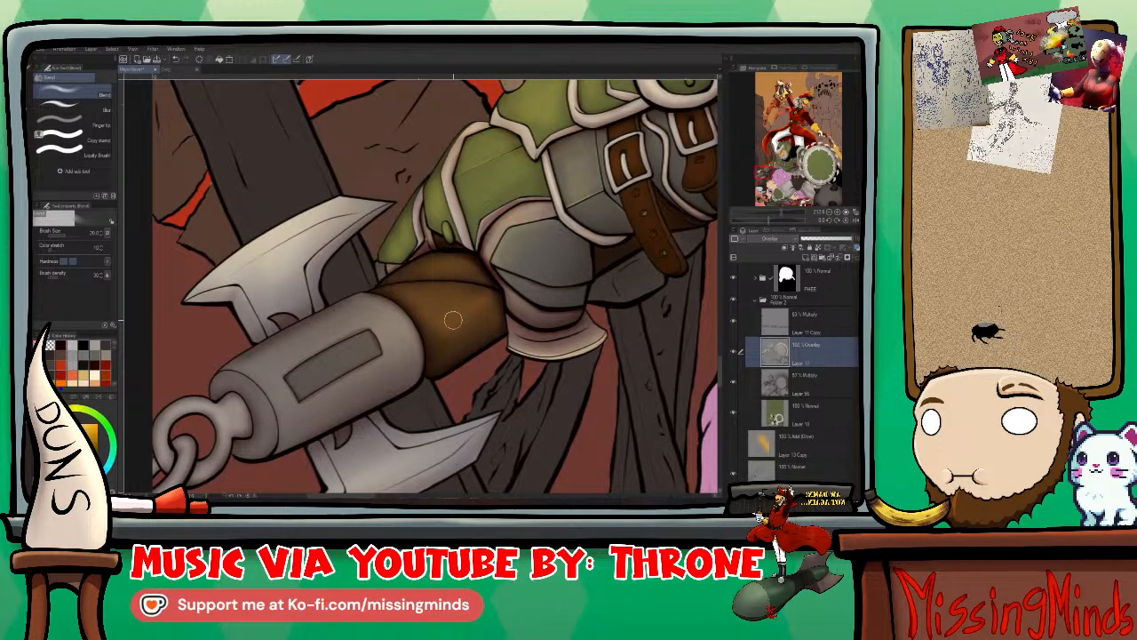
{"action": "key", "text": "bracketright"}
{"action": "key", "text": "bracketright"}
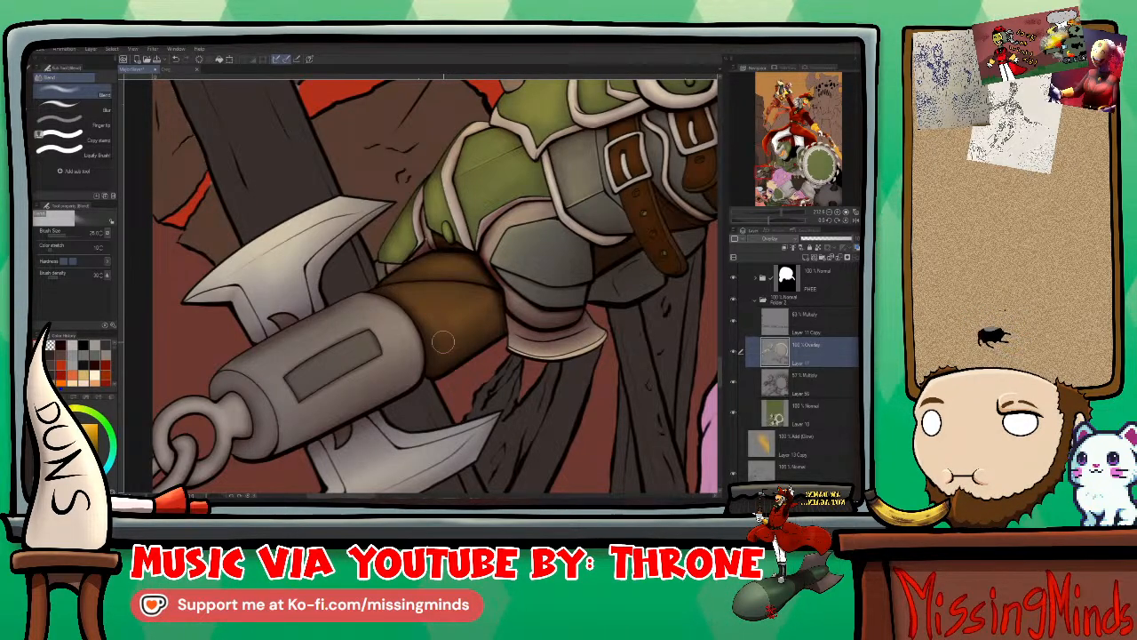
{"action": "key", "text": "bracketright"}
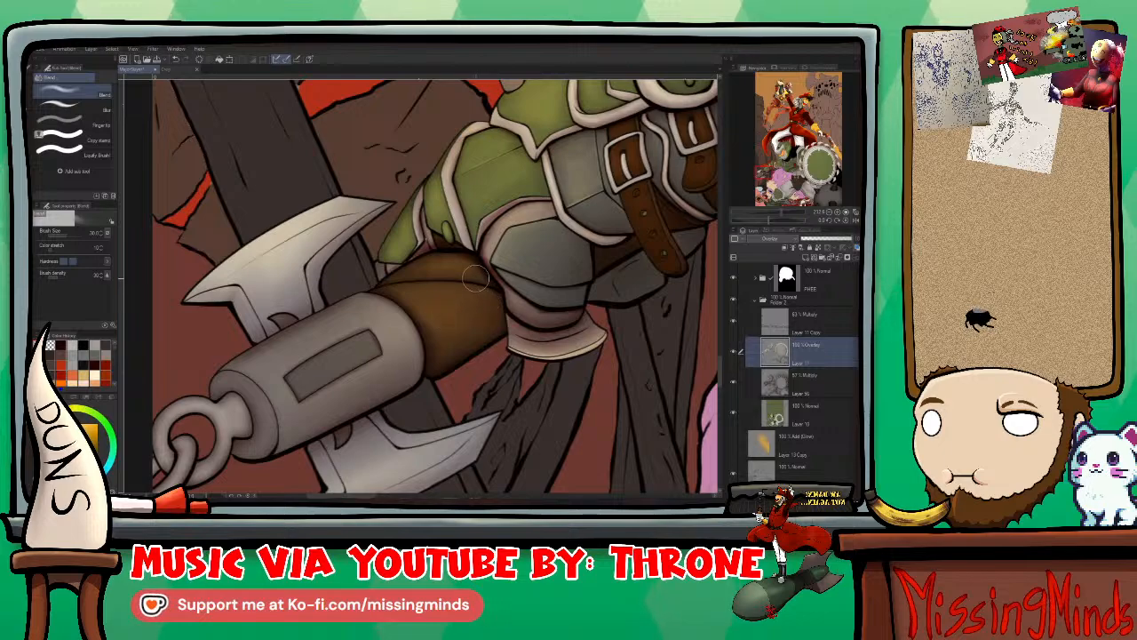
{"action": "key", "text": "bracketleft"}
{"action": "key", "text": "bracketleft"}
{"action": "key", "text": "bracketleft"}
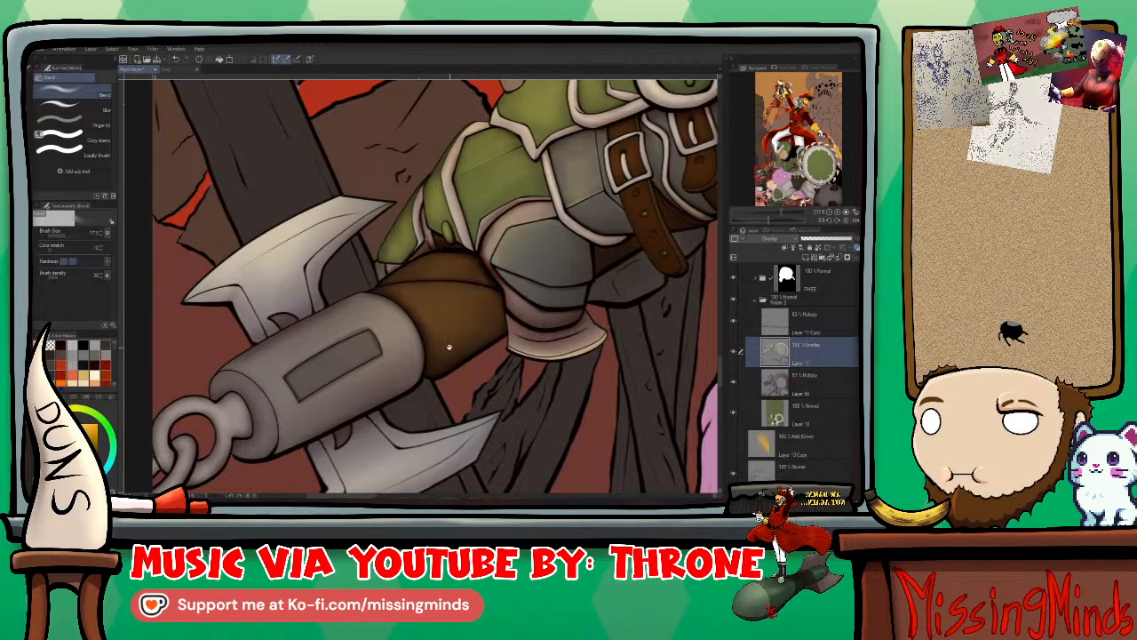
Step: Paint highlights on the metal cylinder and its upper and lower blades with the Lighter pencil
{"action": "scroll", "coordinate": [449, 347], "scroll_direction": "down", "scroll_amount": 2}
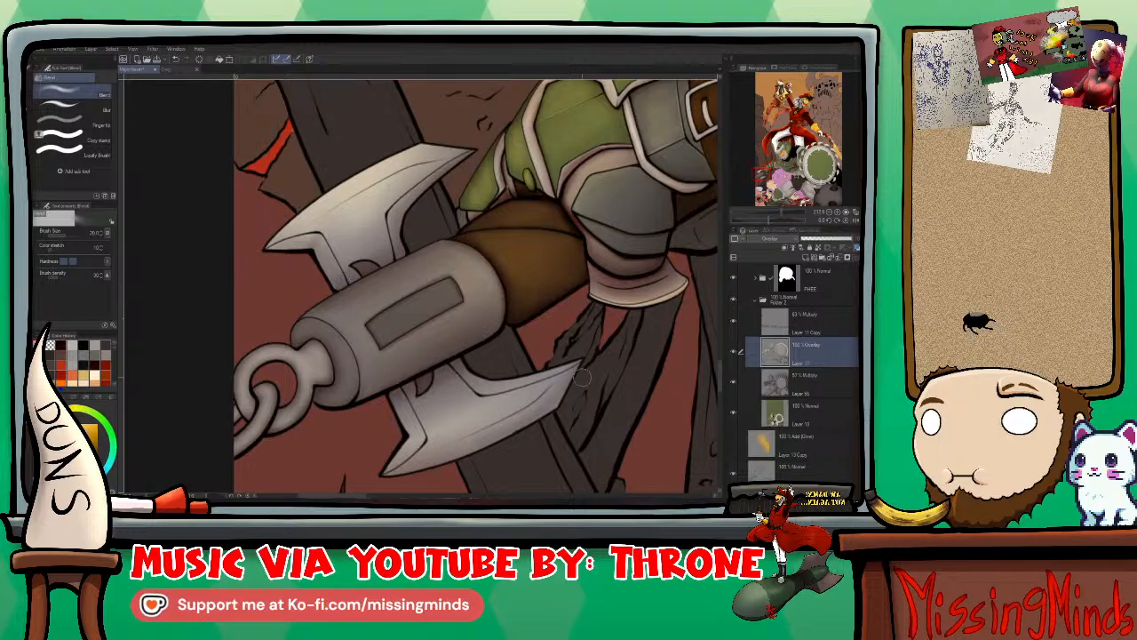
{"action": "key", "text": "p"}
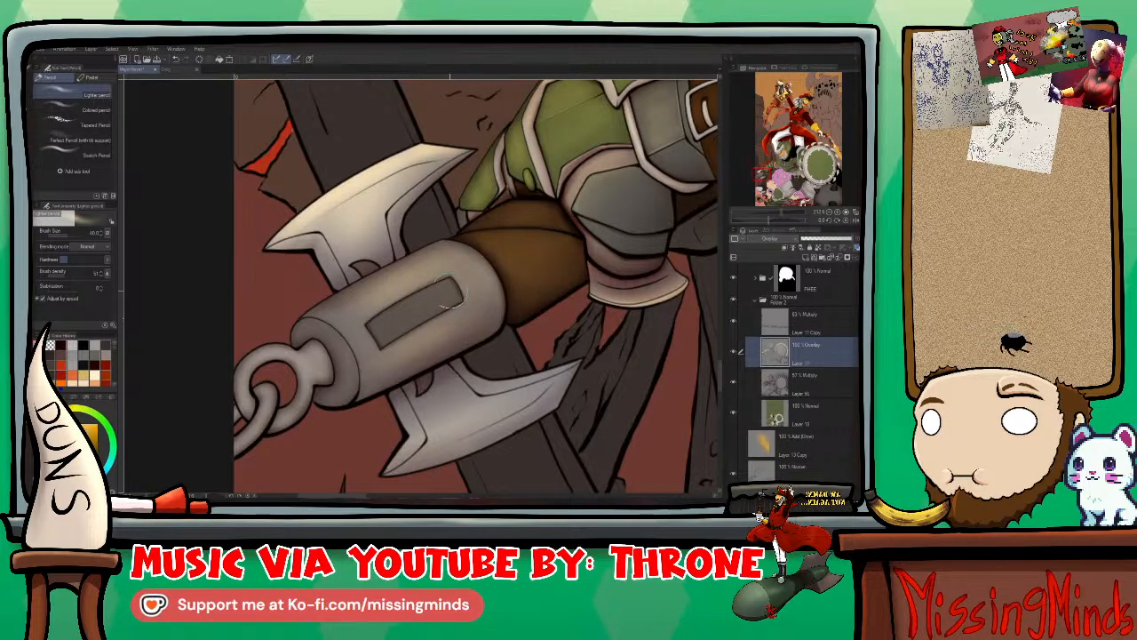
{"action": "left_click_drag", "start_coordinate": [315, 354], "coordinate": [422, 229]}
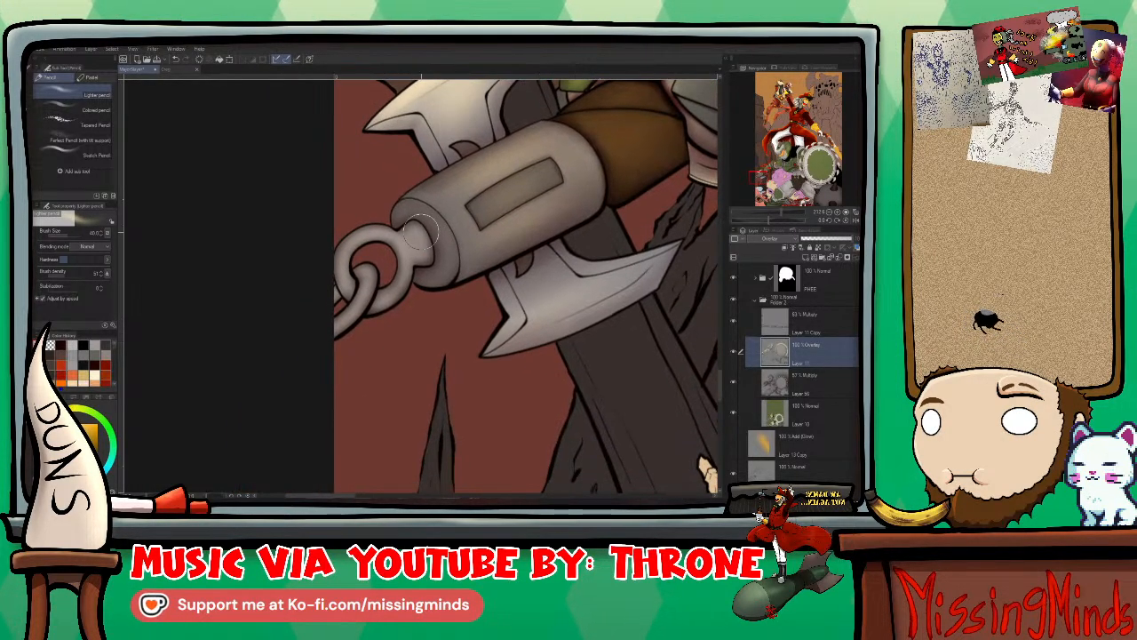
{"action": "key", "text": "bracketleft"}
{"action": "key", "text": "bracketleft"}
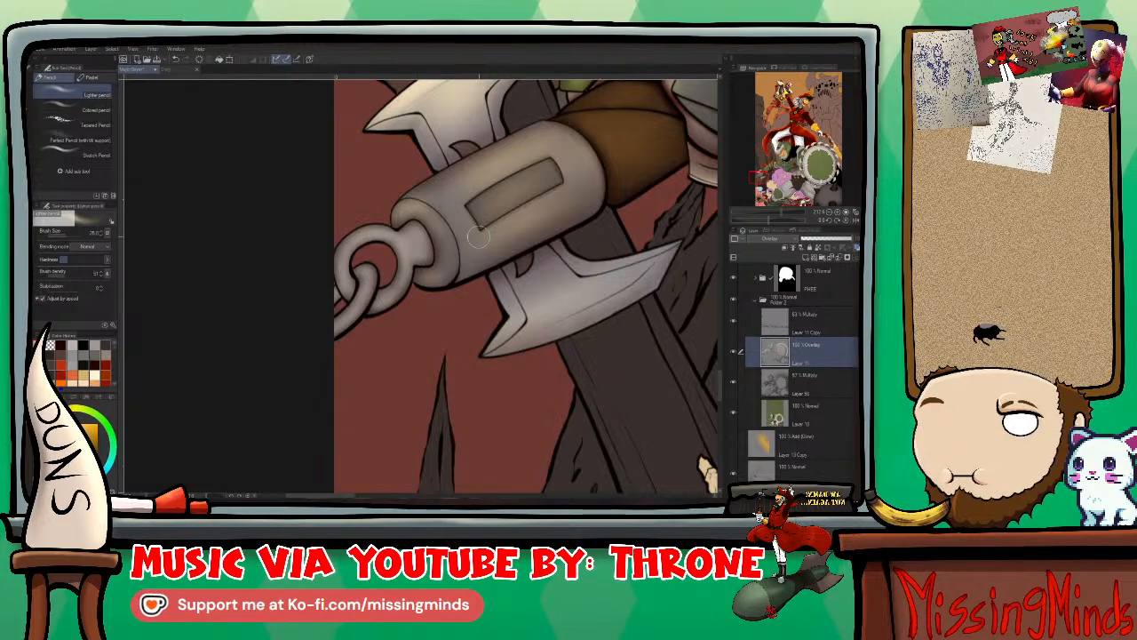
{"action": "key", "text": "bracketright"}
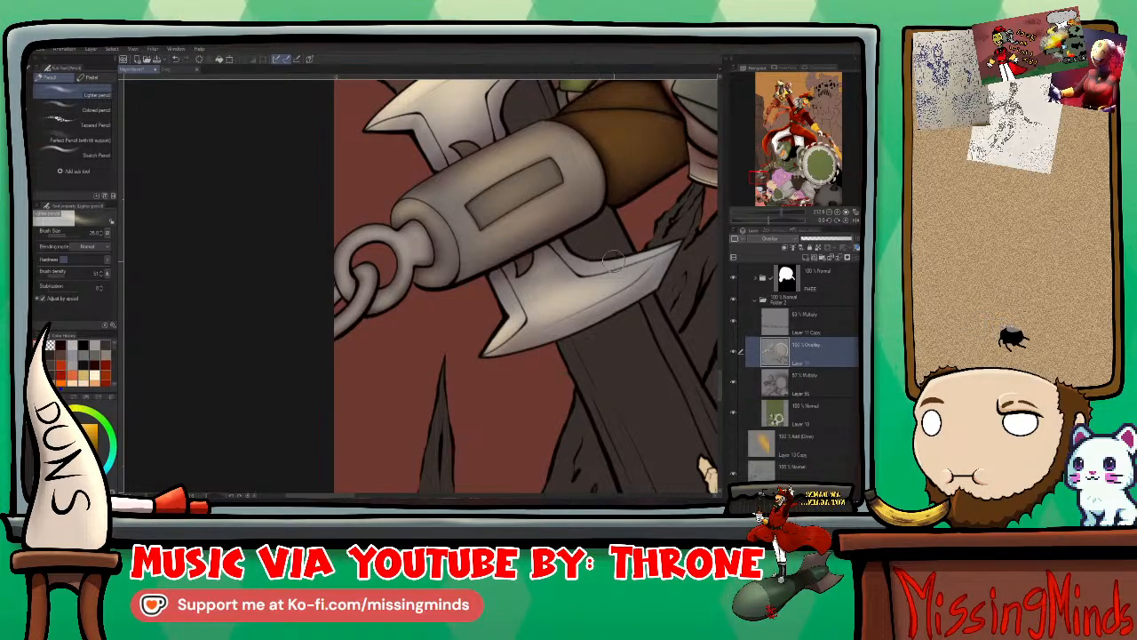
Step: Highlight the connector and chain ring at the cylinder's end, reducing the Lighter pencil's size for the narrow shapes
{"action": "left_click_drag", "start_coordinate": [541, 359], "coordinate": [563, 254]}
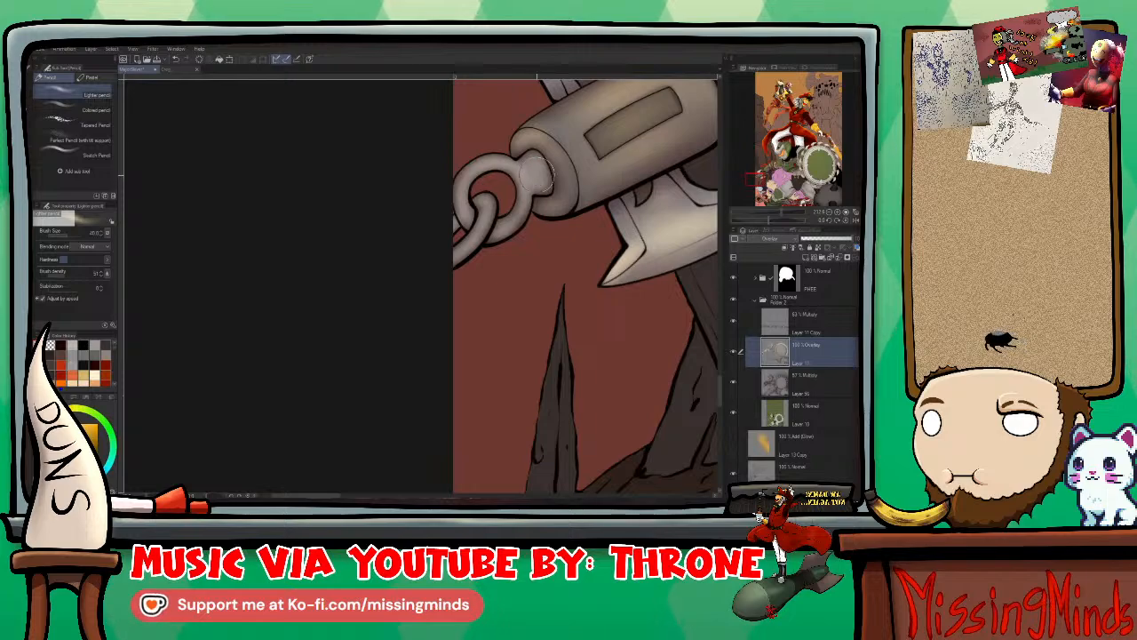
{"action": "key", "text": "bracketright"}
{"action": "key", "text": "bracketleft"}
{"action": "key", "text": "bracketleft"}
{"action": "key", "text": "bracketleft"}
{"action": "key", "text": "bracketleft"}
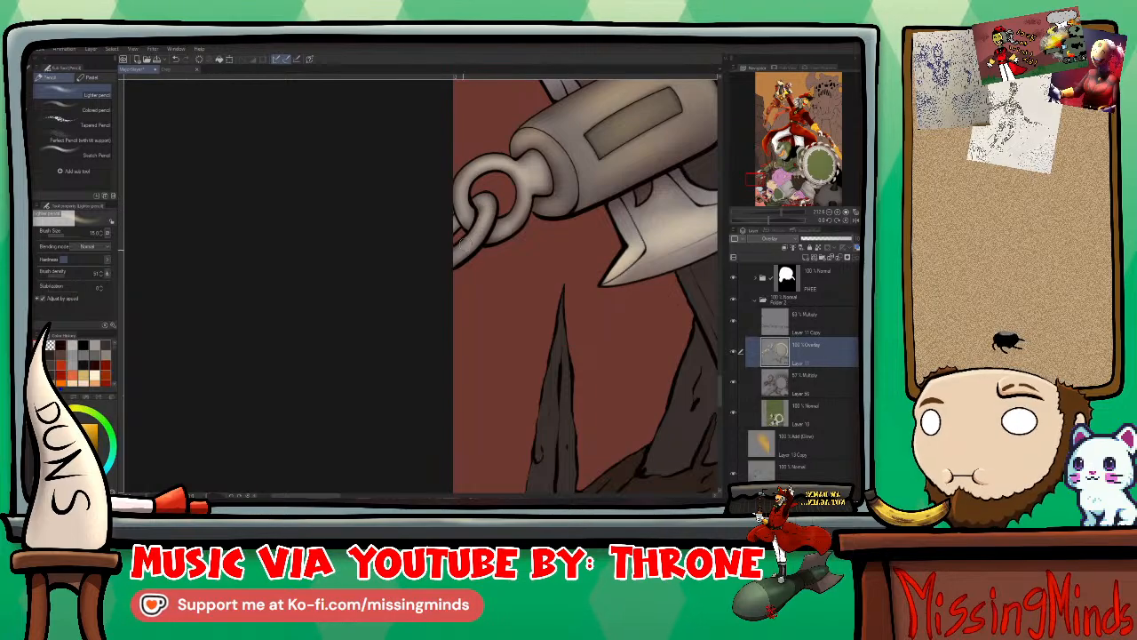
Step: Paint highlights along the chain links crossing the pink flesh and the green armour at the canvas's lower edge
{"action": "left_click_drag", "start_coordinate": [639, 357], "coordinate": [382, 36]}
{"action": "scroll", "coordinate": [516, 243], "scroll_direction": "up", "scroll_amount": 1}
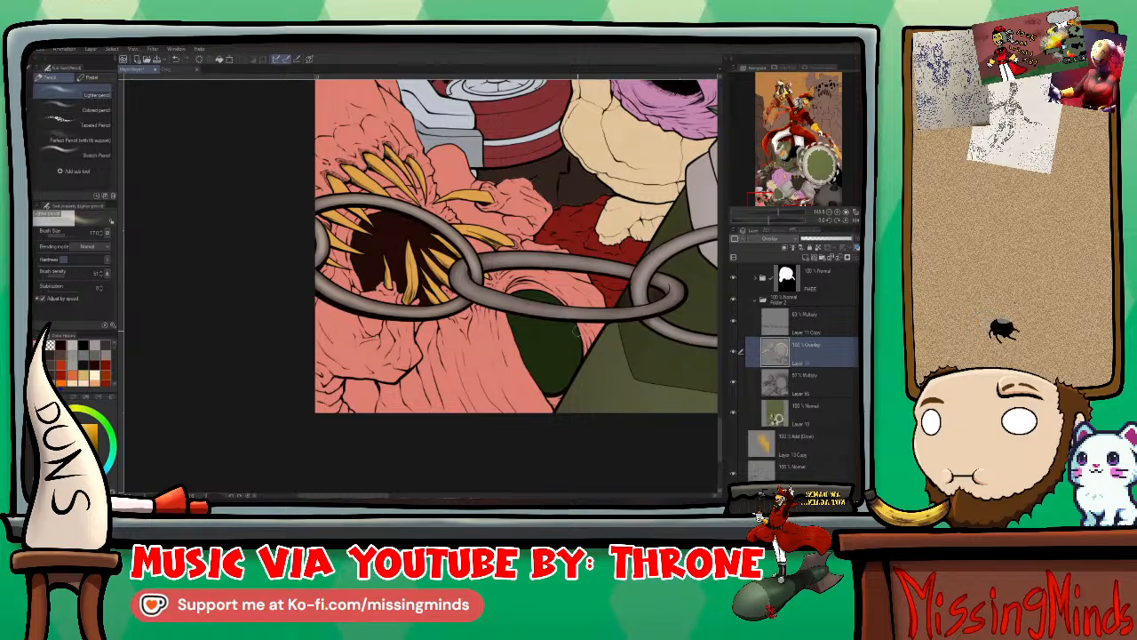
{"action": "scroll", "coordinate": [463, 264], "scroll_direction": "right", "scroll_amount": 3}
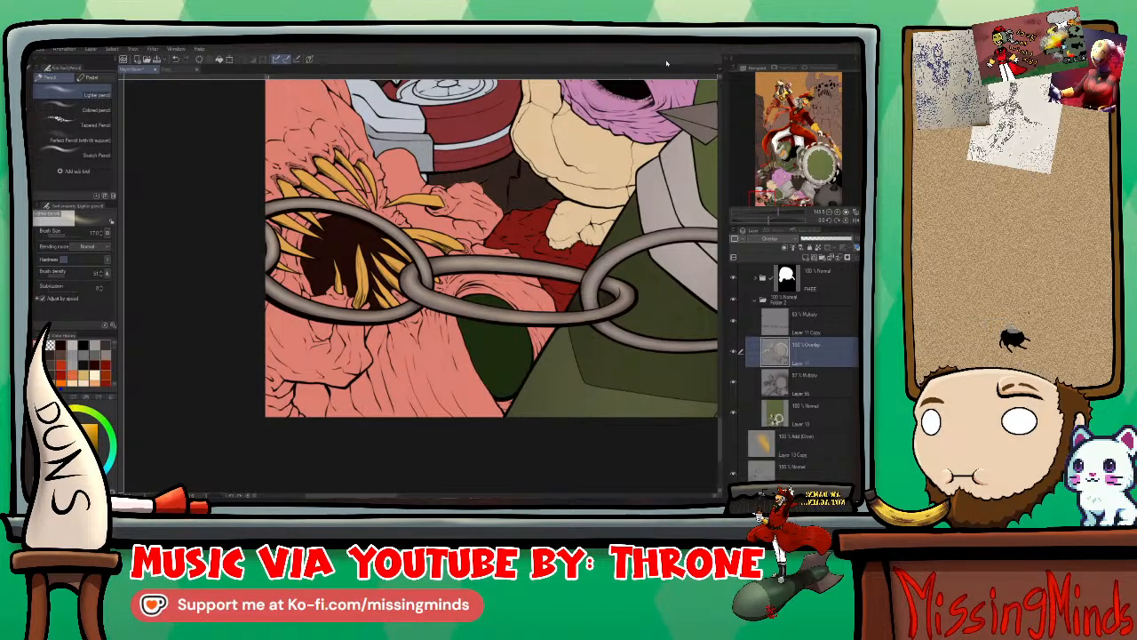
{"action": "scroll", "coordinate": [418, 257], "scroll_direction": "up", "scroll_amount": 5}
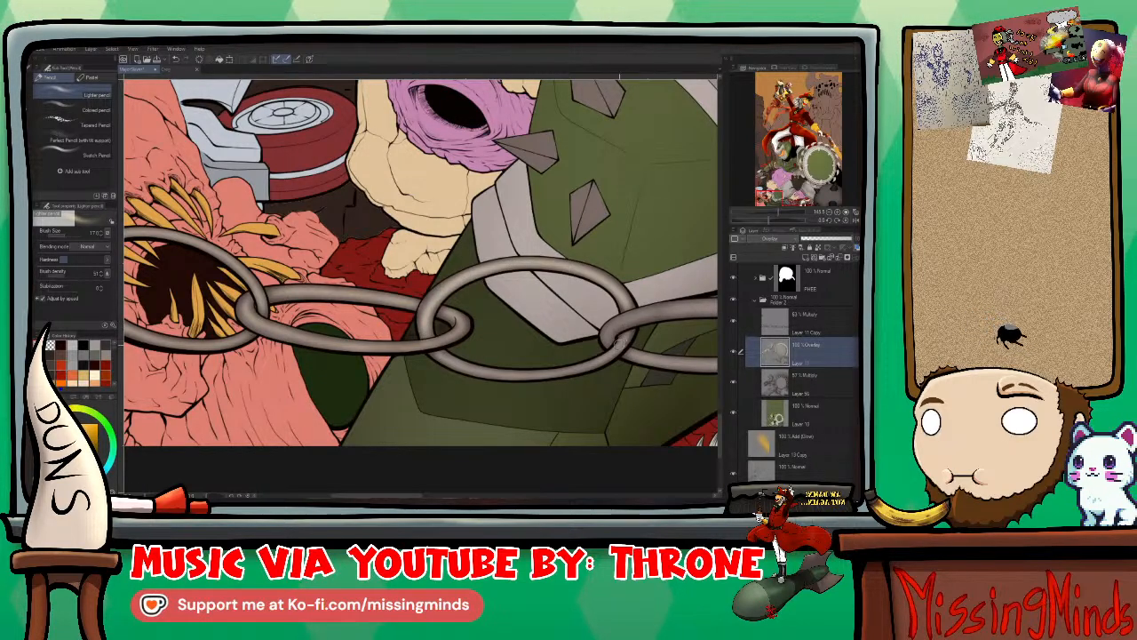
{"action": "mouse_move", "coordinate": [612, 345]}
{"action": "left_mouse_down"}
{"action": "mouse_move", "coordinate": [561, 370]}
{"action": "mouse_move", "coordinate": [487, 374]}
{"action": "mouse_move", "coordinate": [226, 306]}
{"action": "left_mouse_up"}
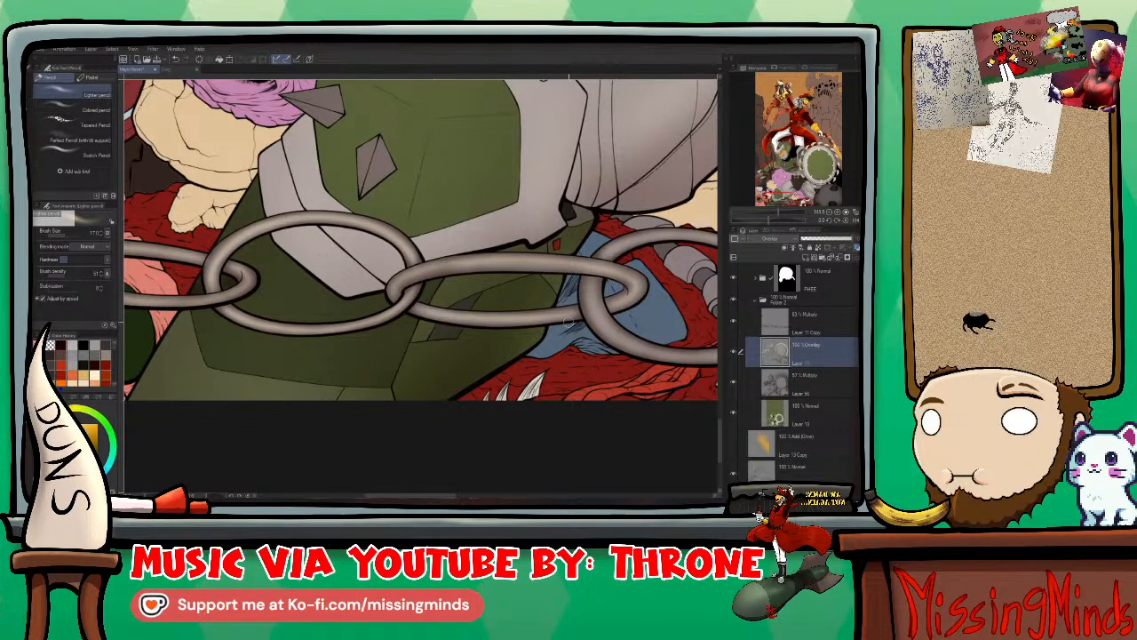
{"action": "scroll", "coordinate": [568, 306], "scroll_direction": "right", "scroll_amount": 4}
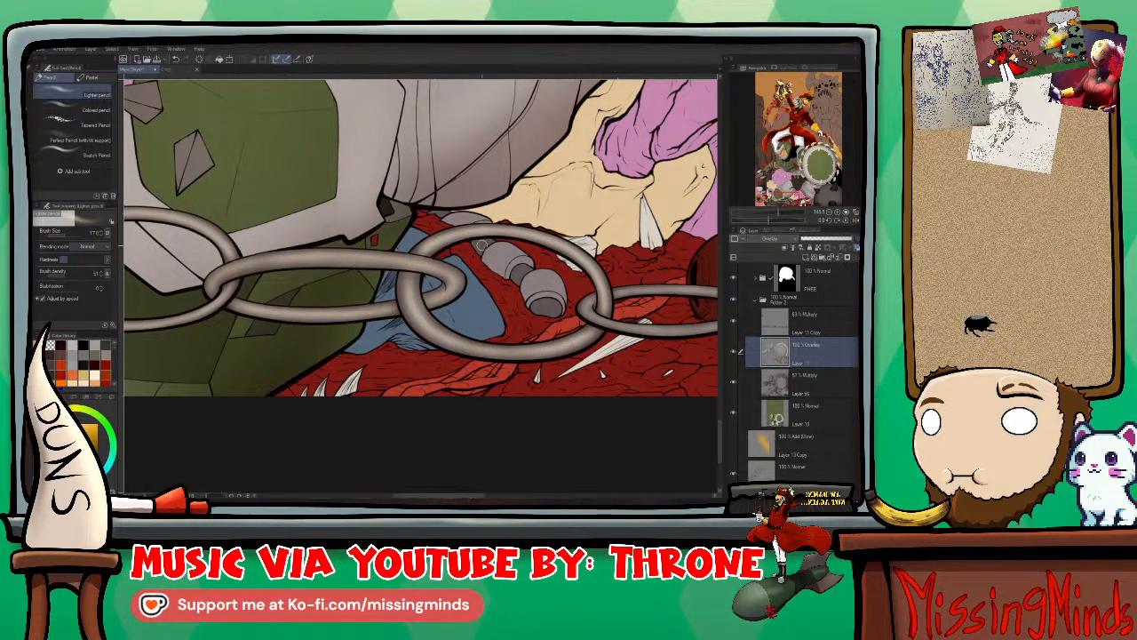
Step: Highlight the remaining chain links across the red gore and skull, up to the dark spiked shape
{"action": "left_click_drag", "start_coordinate": [413, 307], "coordinate": [223, 289]}
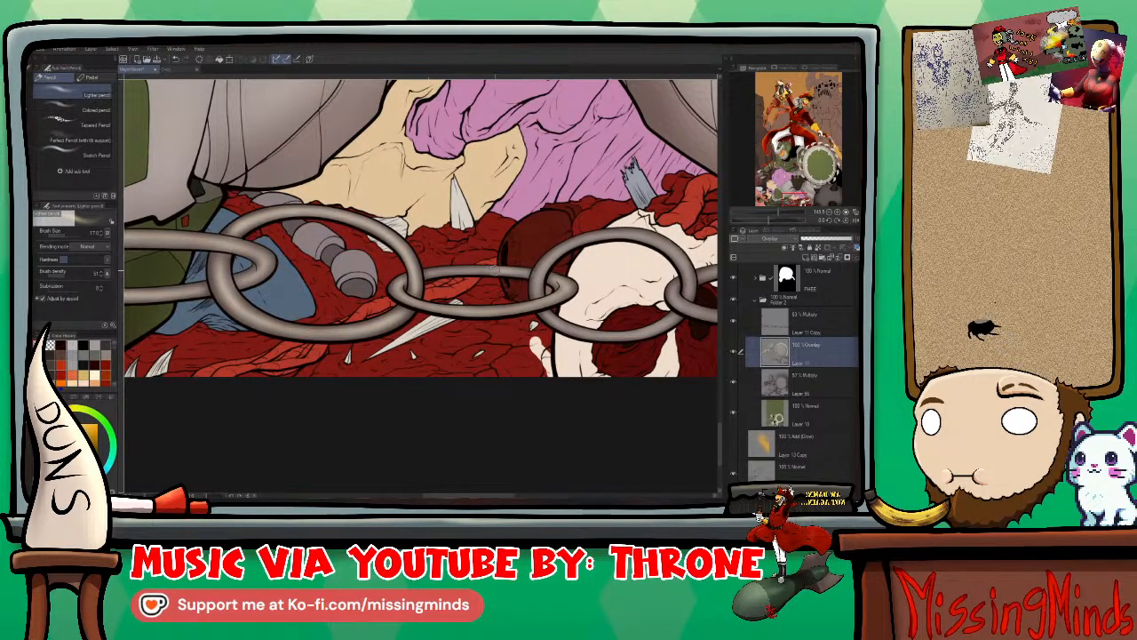
{"action": "scroll", "coordinate": [582, 287], "scroll_direction": "right", "scroll_amount": 3}
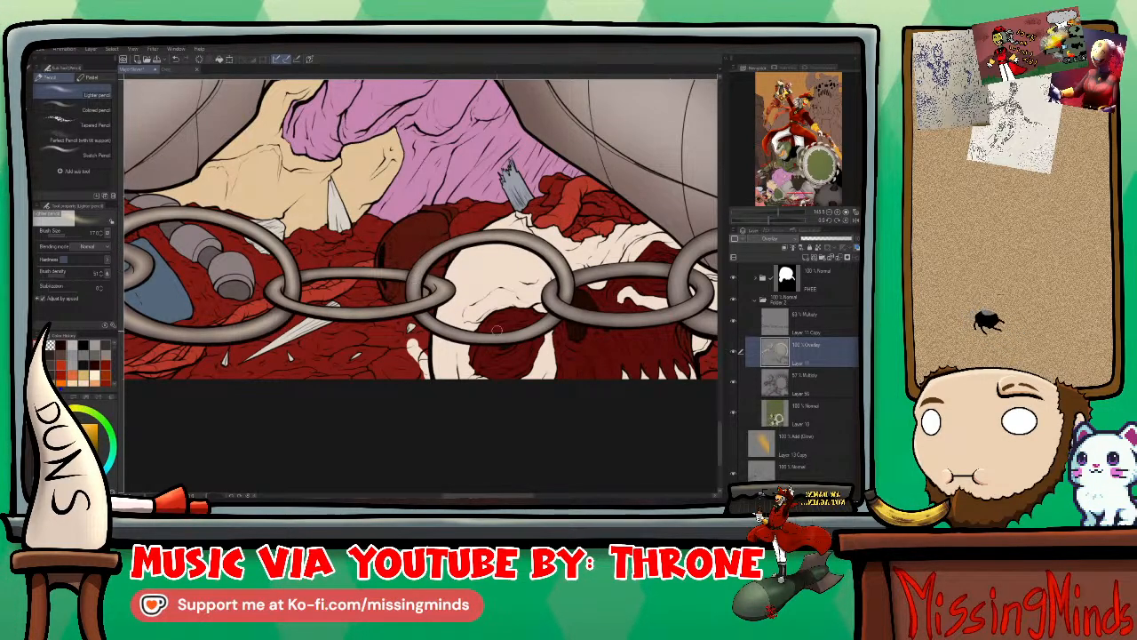
{"action": "left_click_drag", "start_coordinate": [603, 326], "coordinate": [623, 303]}
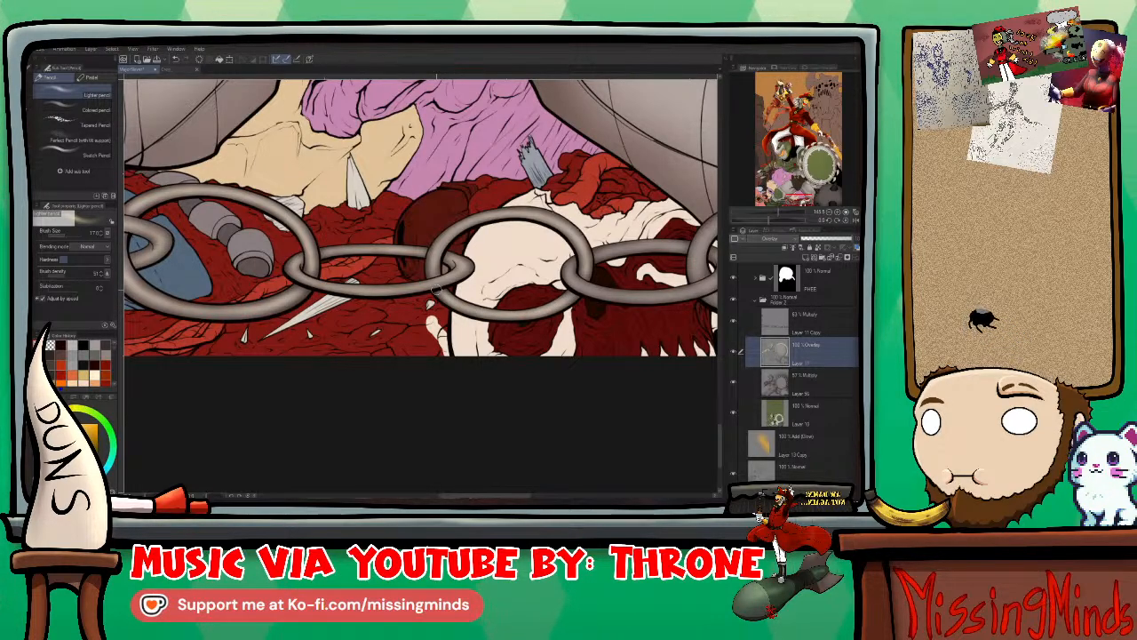
{"action": "scroll", "coordinate": [437, 290], "scroll_direction": "up", "scroll_amount": 3}
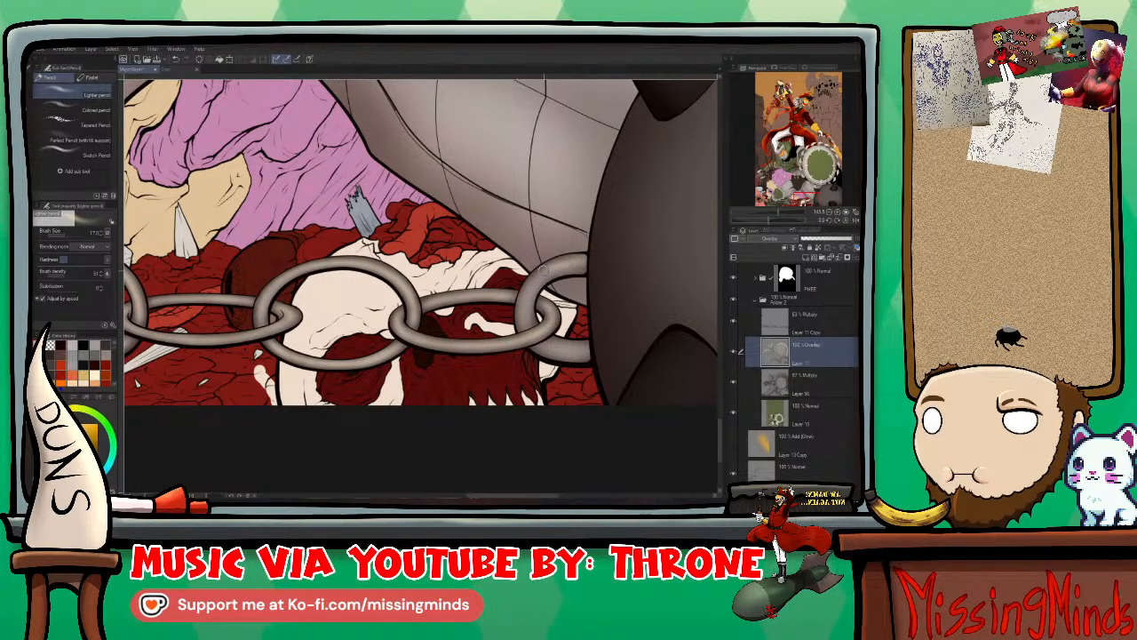
{"action": "left_click_drag", "start_coordinate": [544, 342], "coordinate": [586, 351]}
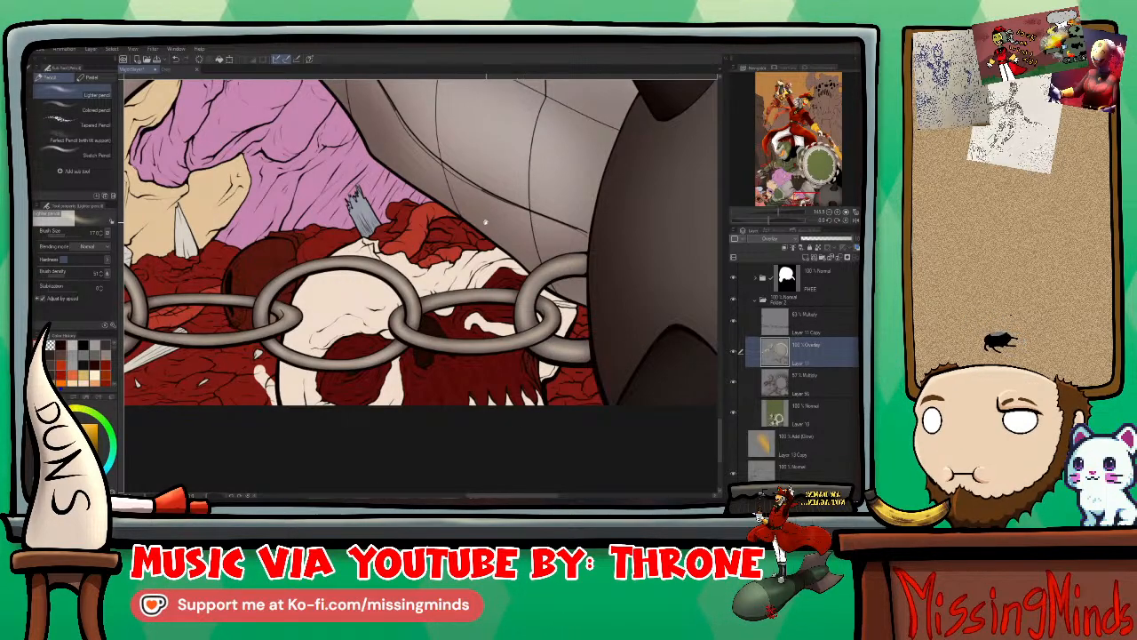
{"action": "scroll", "coordinate": [603, 337], "scroll_direction": "up", "scroll_amount": 1}
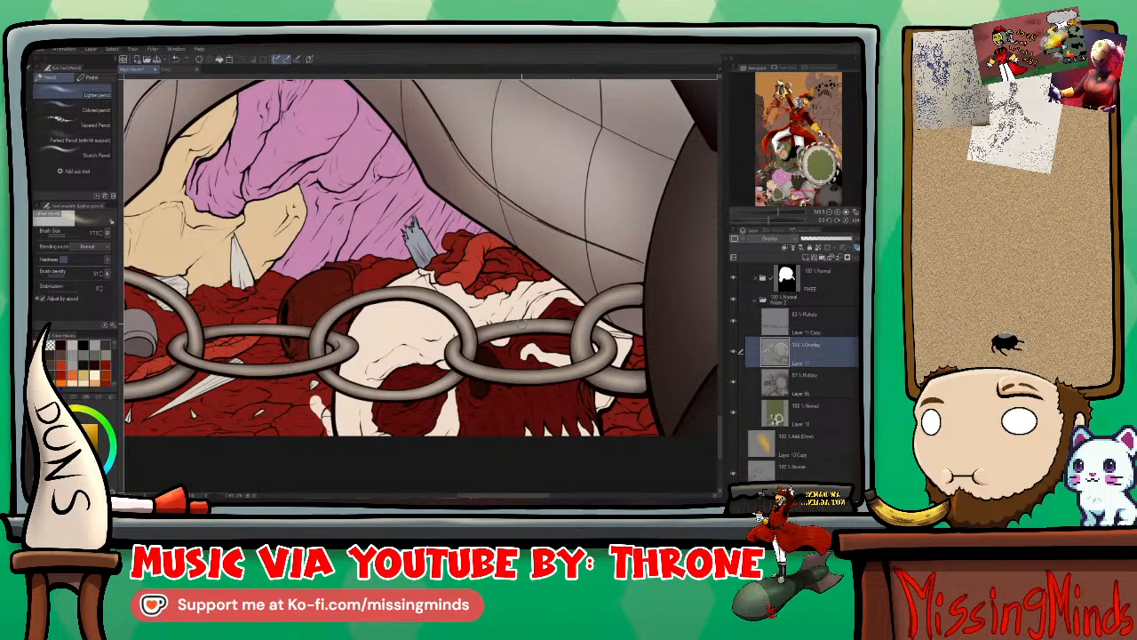
Step: Paint fine highlights on the bolted plate atop the green shoulder armour, using a much smaller Lighter pencil
{"action": "left_click_drag", "start_coordinate": [521, 323], "coordinate": [681, 377]}
{"action": "left_click_drag", "start_coordinate": [581, 174], "coordinate": [647, 263]}
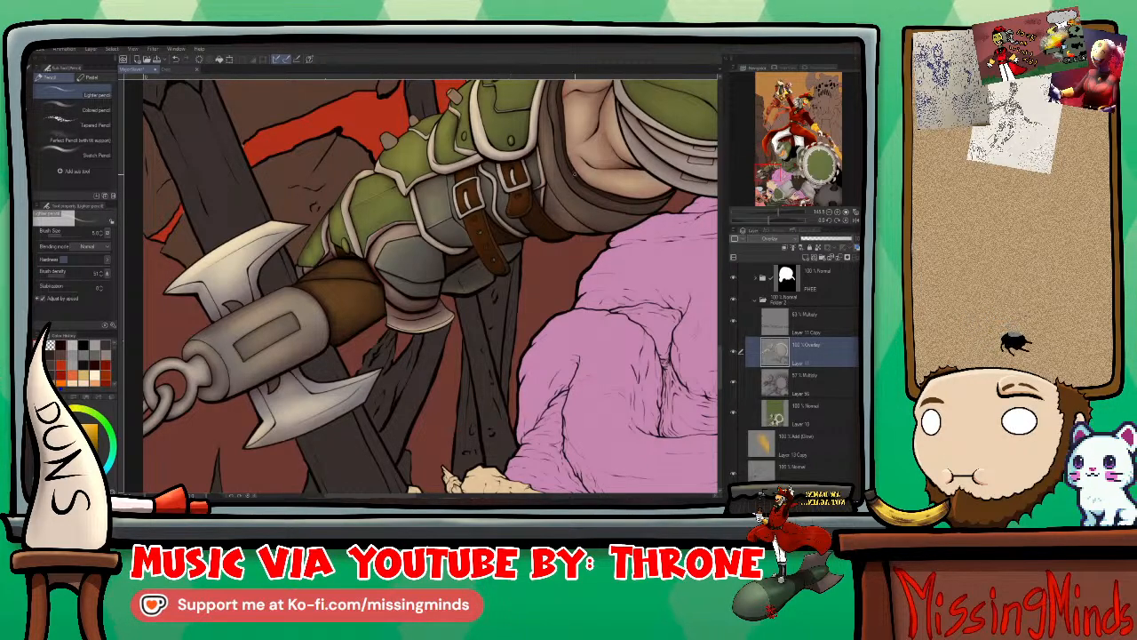
{"action": "left_click_drag", "start_coordinate": [528, 208], "coordinate": [537, 284]}
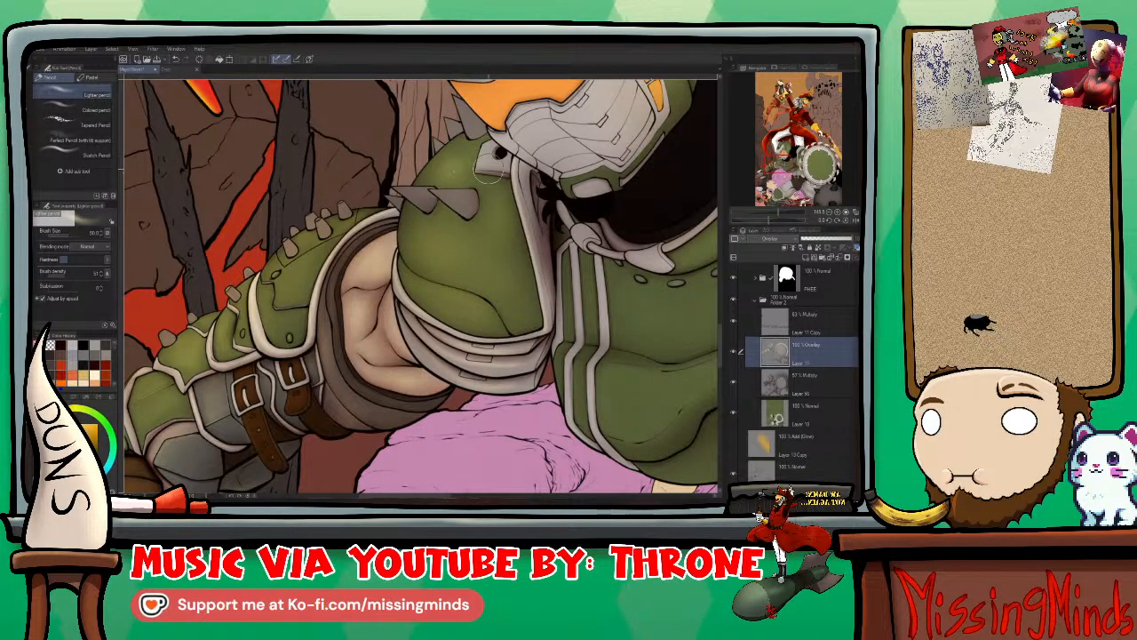
{"action": "key", "text": "bracketleft"}
{"action": "key", "text": "bracketleft"}
{"action": "key", "text": "bracketleft"}
{"action": "key", "text": "bracketleft"}
{"action": "key", "text": "bracketleft"}
{"action": "key", "text": "bracketleft"}
{"action": "key", "text": "bracketleft"}
{"action": "key", "text": "bracketleft"}
{"action": "key", "text": "bracketleft"}
{"action": "key", "text": "bracketleft"}
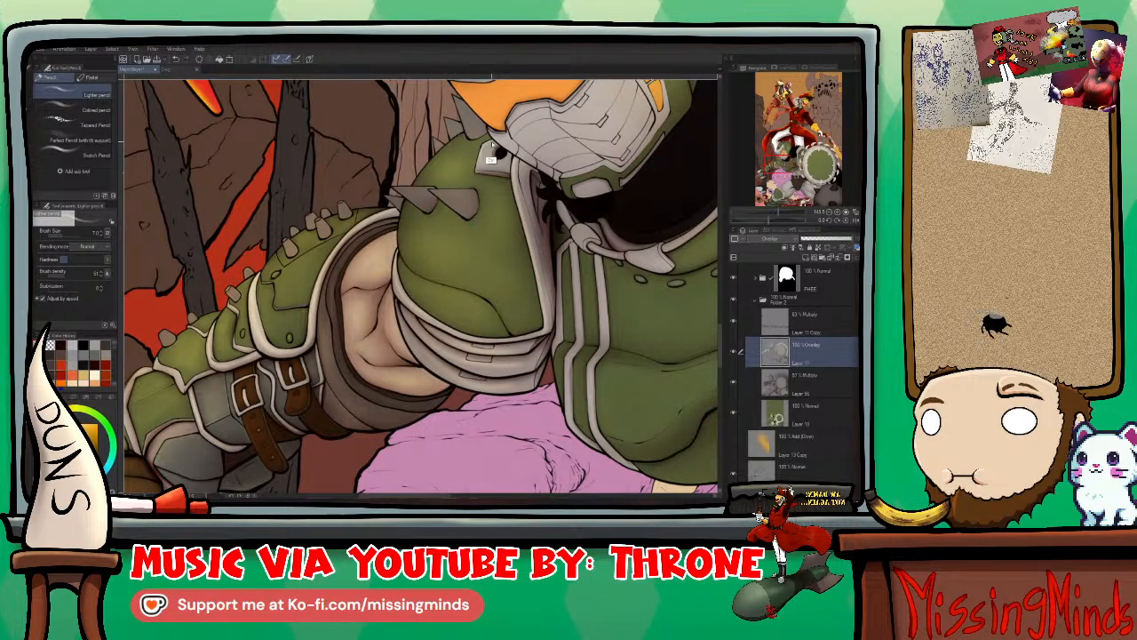
Step: Highlight the shoulder armour's spikes with a slightly larger Lighter pencil and blend the strokes
{"action": "key", "text": "bracketright"}
{"action": "key", "text": "bracketright"}
{"action": "key", "text": "bracketright"}
{"action": "key", "text": "bracketright"}
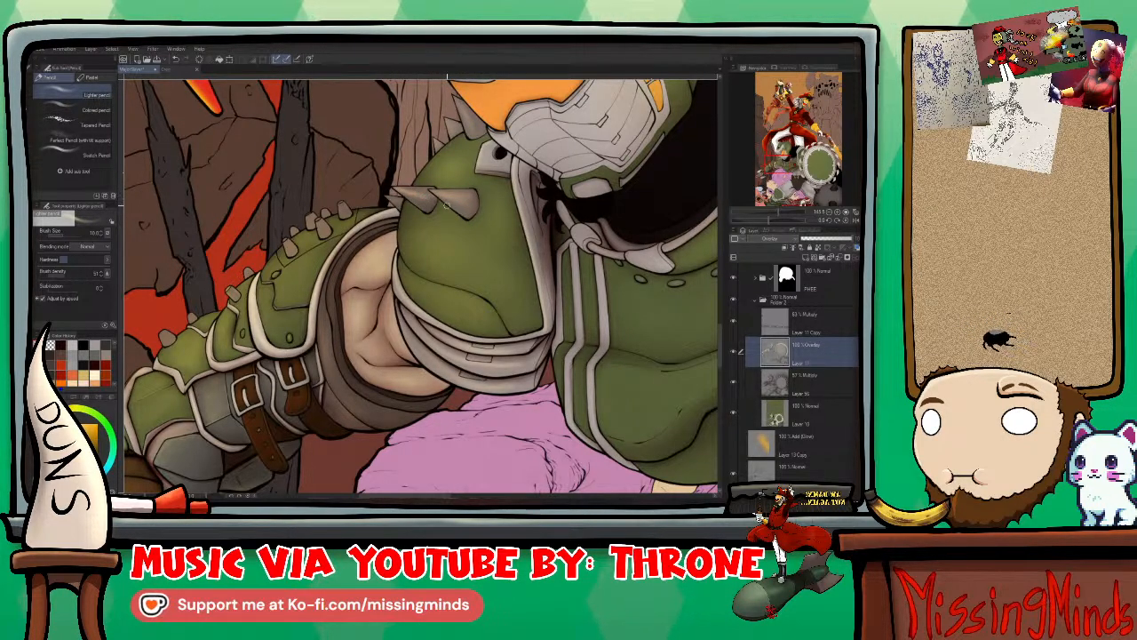
{"action": "key", "text": "j"}
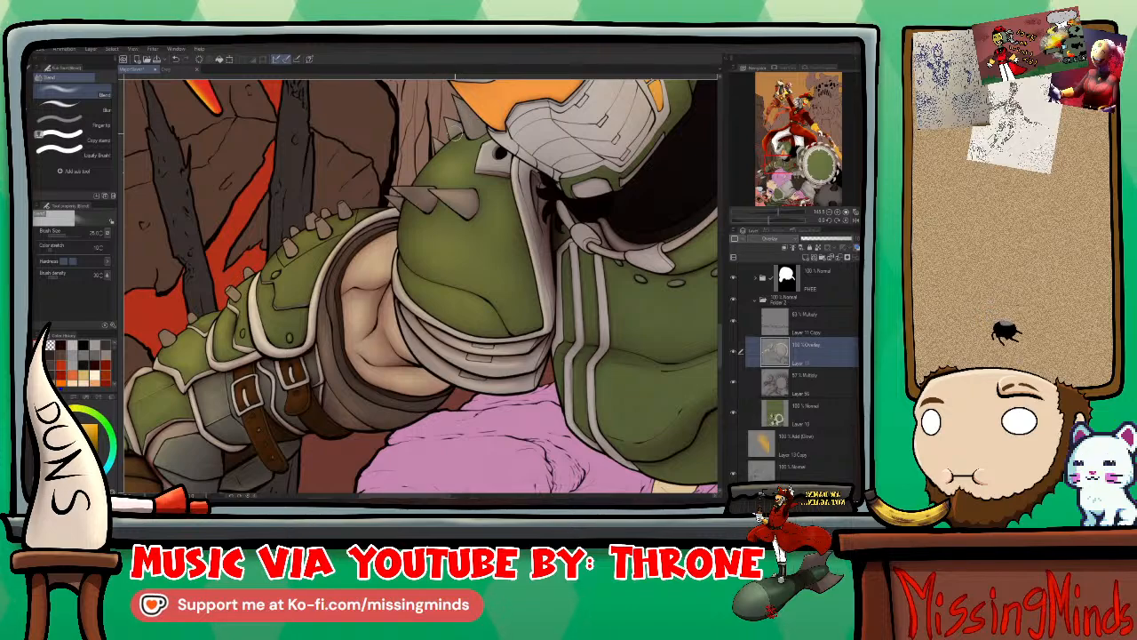
Step: Highlight the pale trim strips and lower ridge of the green chest armour, enlarging the Lighter pencil for the broader areas
{"action": "key", "text": "p"}
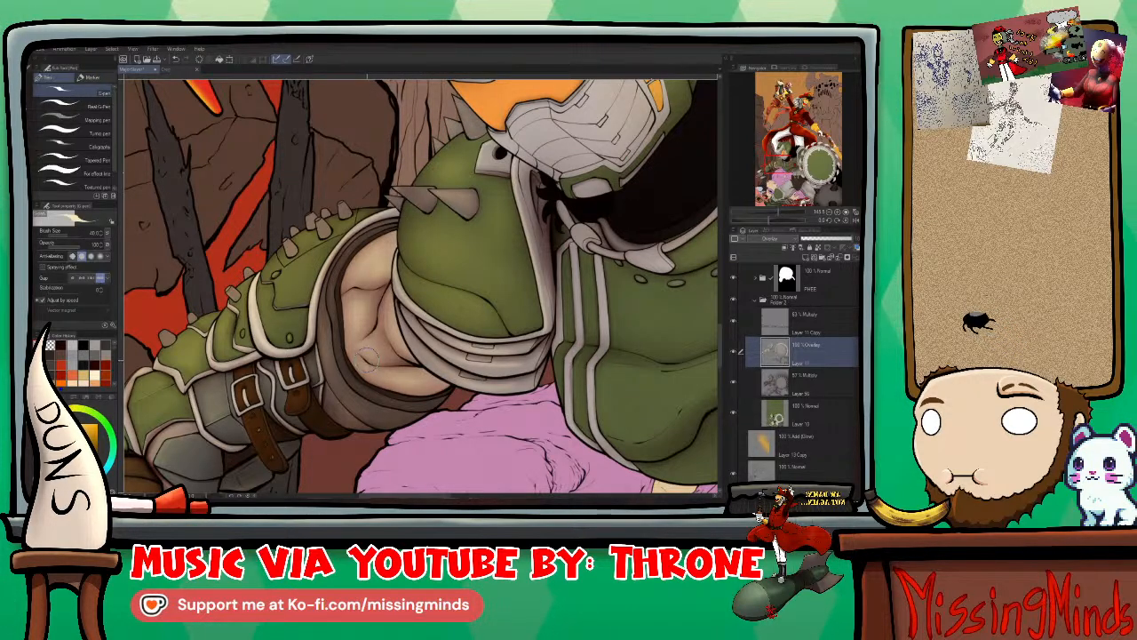
{"action": "key", "text": "bracketright"}
{"action": "key", "text": "bracketright"}
{"action": "key", "text": "bracketright"}
{"action": "key", "text": "bracketright"}
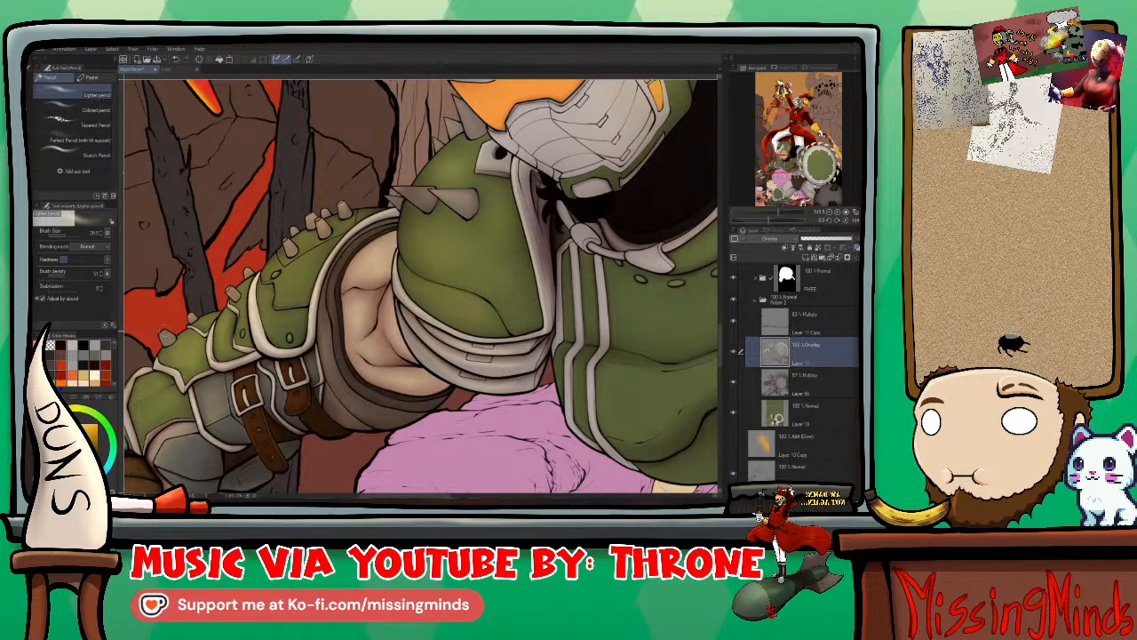
{"action": "left_click_drag", "start_coordinate": [574, 302], "coordinate": [619, 230]}
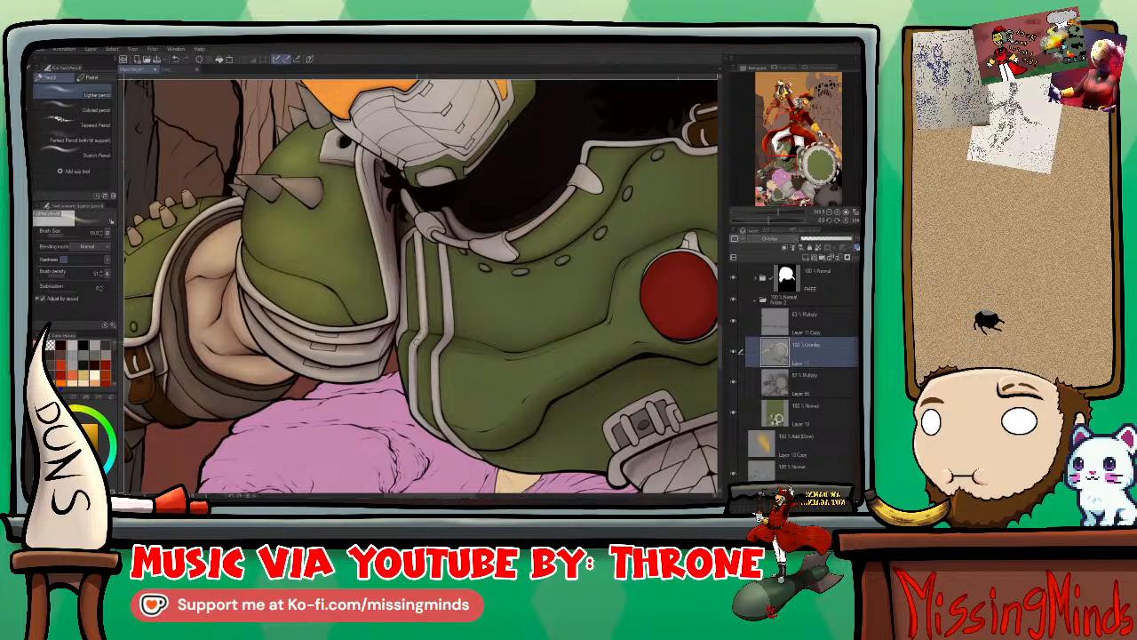
{"action": "left_click_drag", "start_coordinate": [438, 334], "coordinate": [472, 200]}
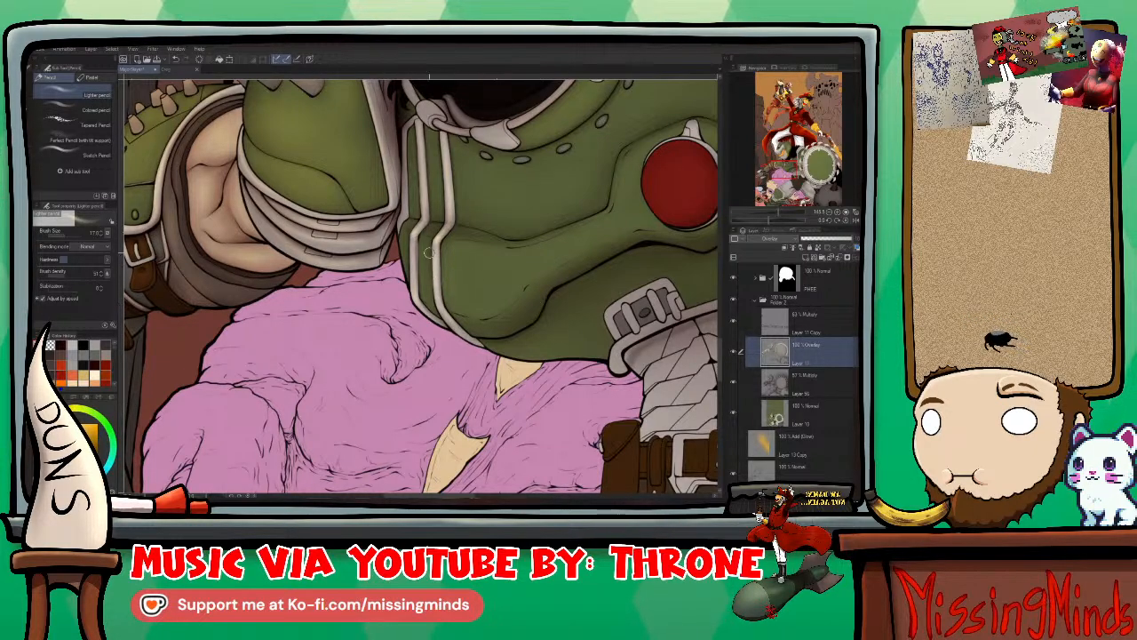
{"action": "key", "text": "bracketright"}
{"action": "key", "text": "bracketright"}
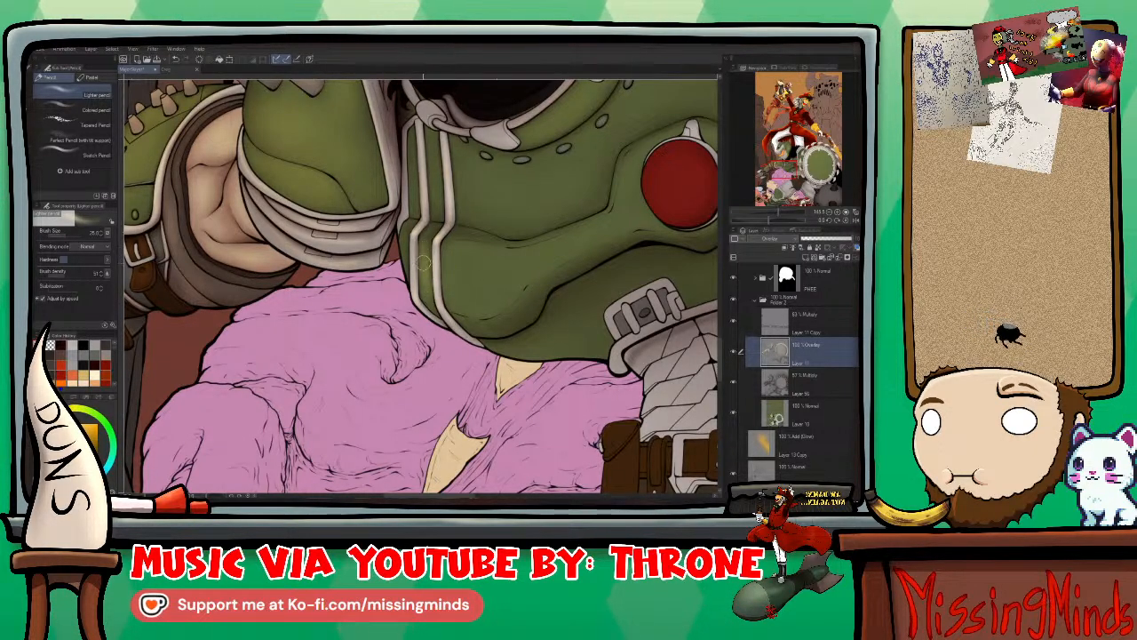
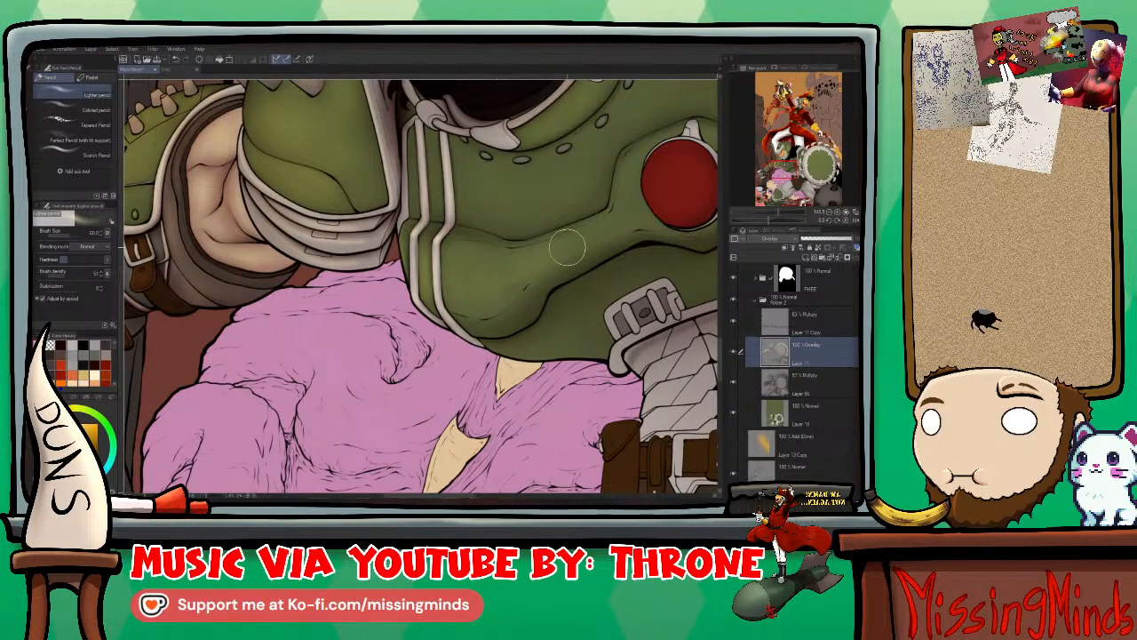
Step: Paint and blend highlights on the green armour around the red gem, adjusting the Lighter pencil's size
{"action": "left_click_drag", "start_coordinate": [680, 178], "coordinate": [530, 221]}
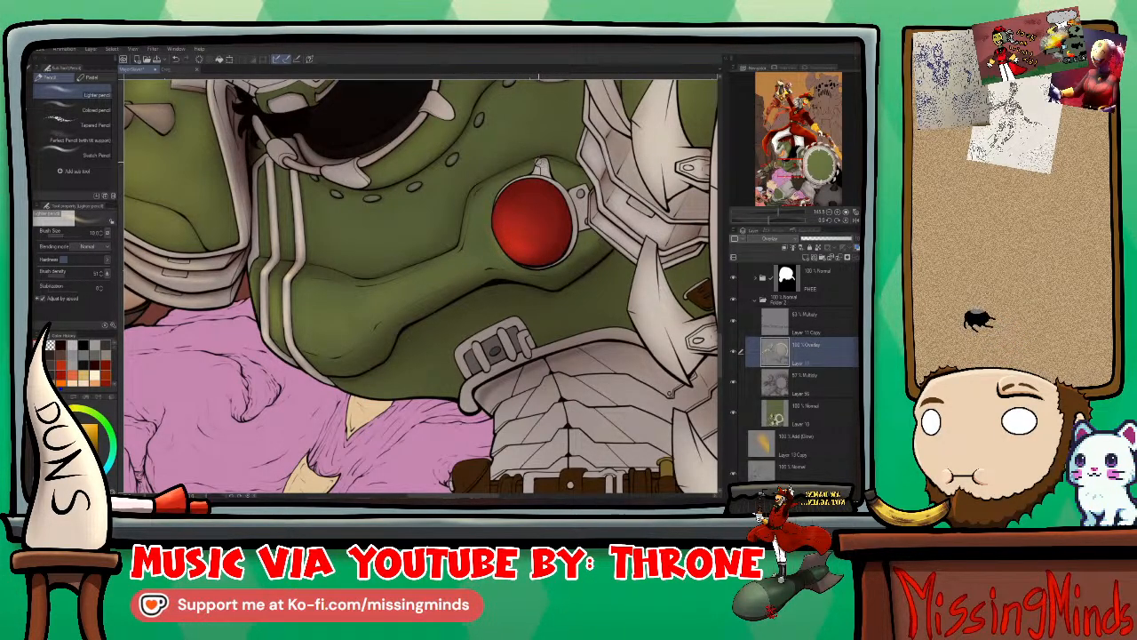
{"action": "key", "text": "["}
{"action": "key", "text": "bracketright"}
{"action": "key", "text": "bracketright"}
{"action": "key", "text": "bracketright"}
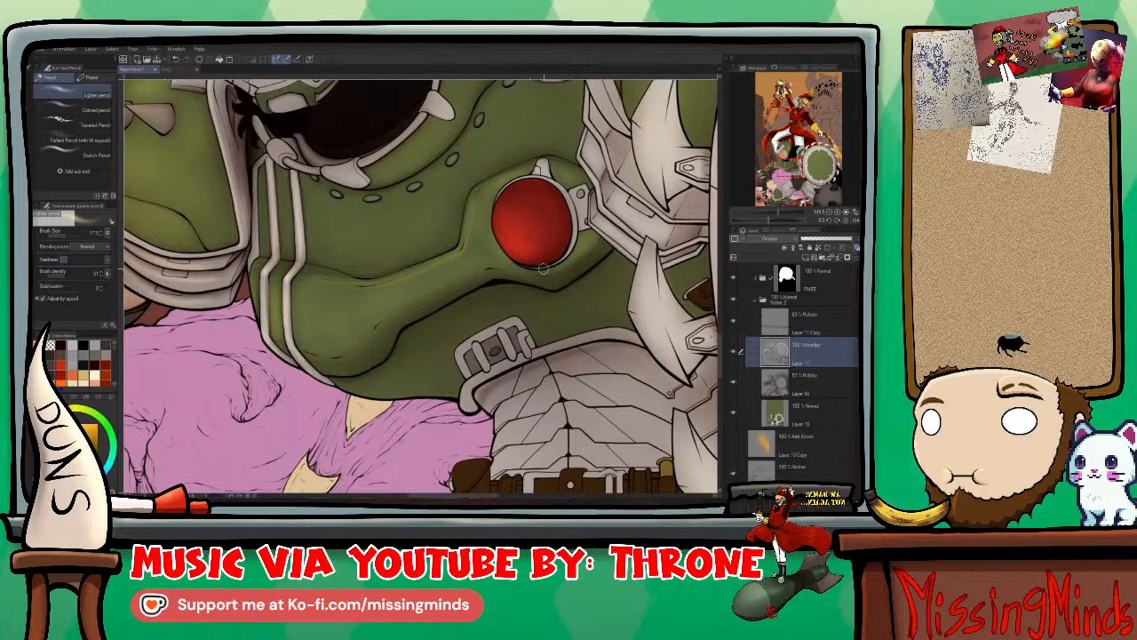
{"action": "key", "text": "j"}
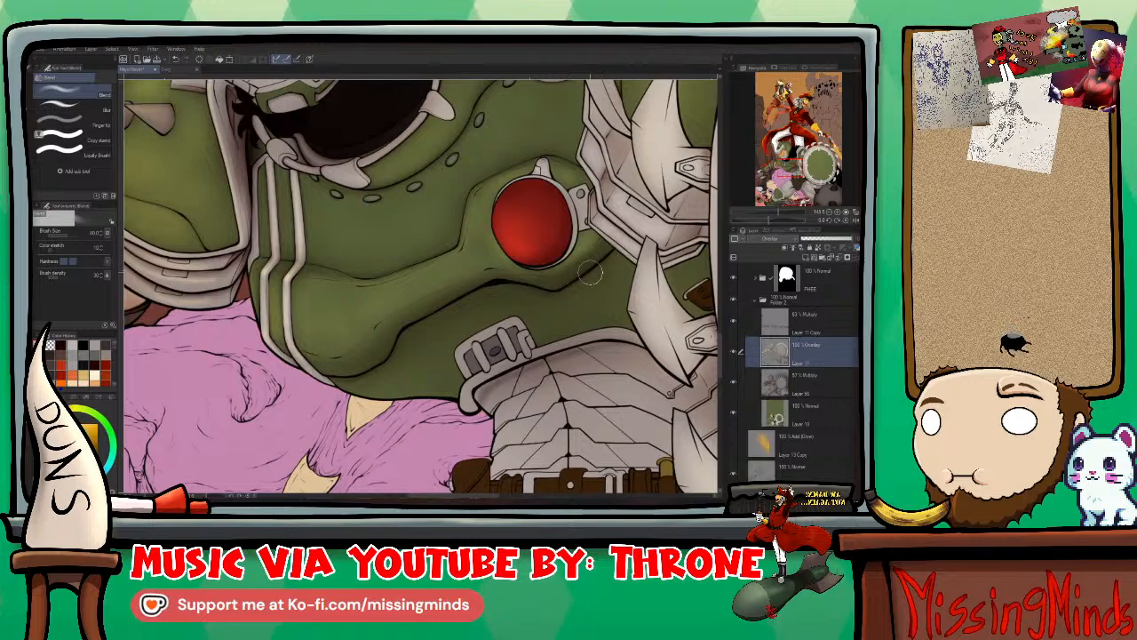
Step: Paint a broad soft highlight along the chest armour's ridge and rounded lower bulge with a large Lighter pencil
{"action": "key", "text": "p"}
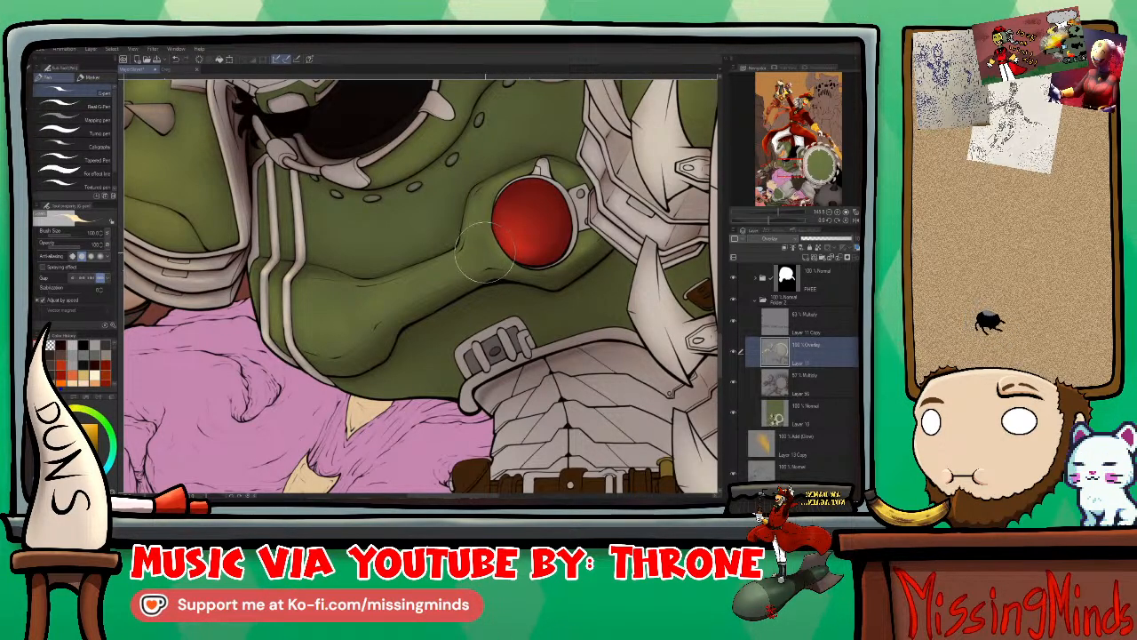
{"action": "key", "text": "p"}
{"action": "left_click_drag", "start_coordinate": [486, 251], "coordinate": [462, 246]}
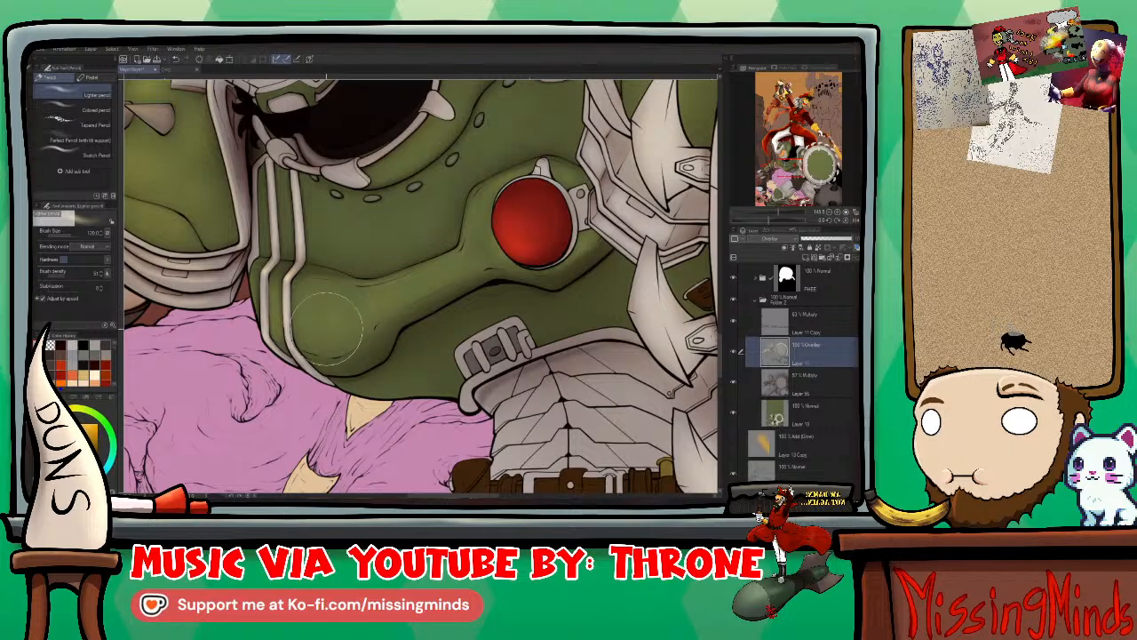
Step: Blend the shading of the segmented abdomen plates on the Multiply layer above the base colours
{"action": "left_click_drag", "start_coordinate": [586, 293], "coordinate": [550, 218]}
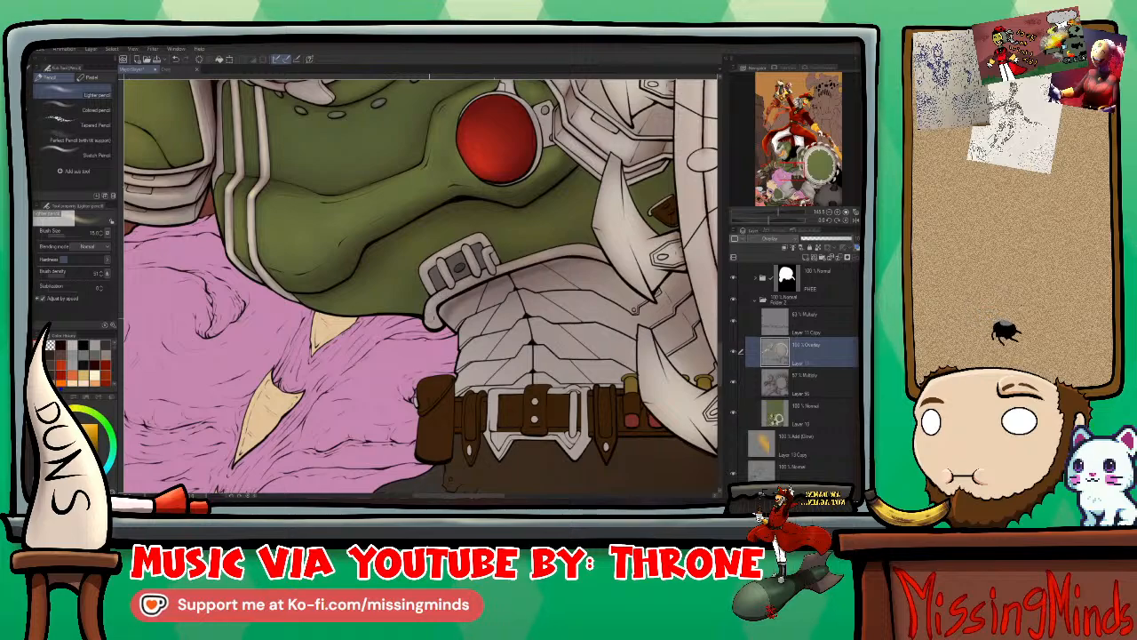
{"action": "scroll", "coordinate": [551, 307], "scroll_direction": "down", "scroll_amount": 3}
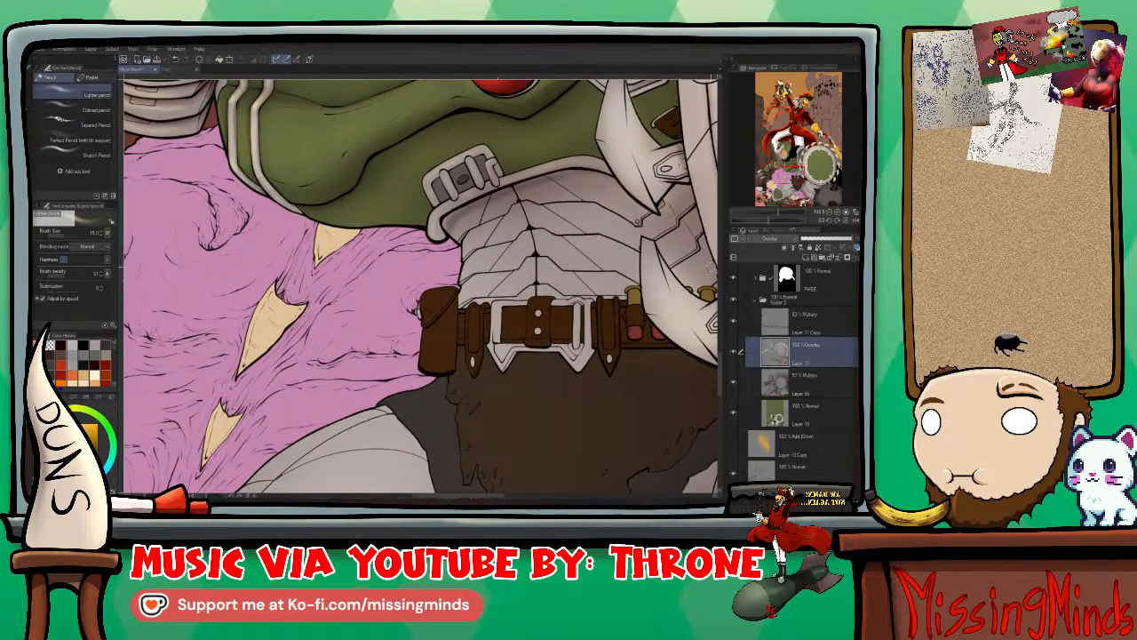
{"action": "left_click", "coordinate": [771, 379]}
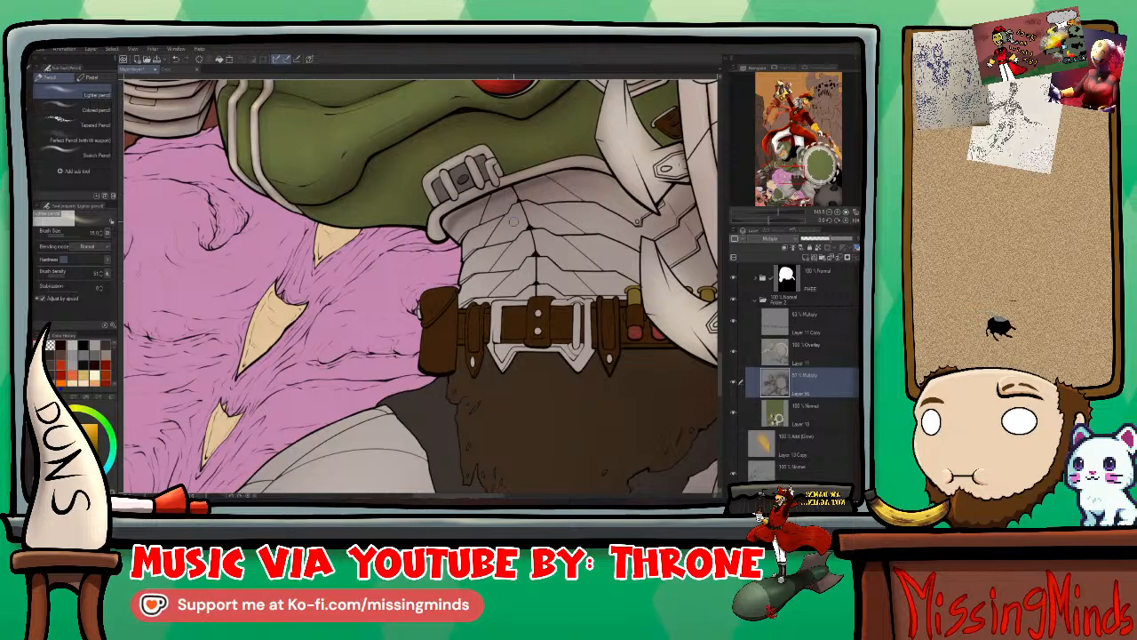
{"action": "key", "text": "j"}
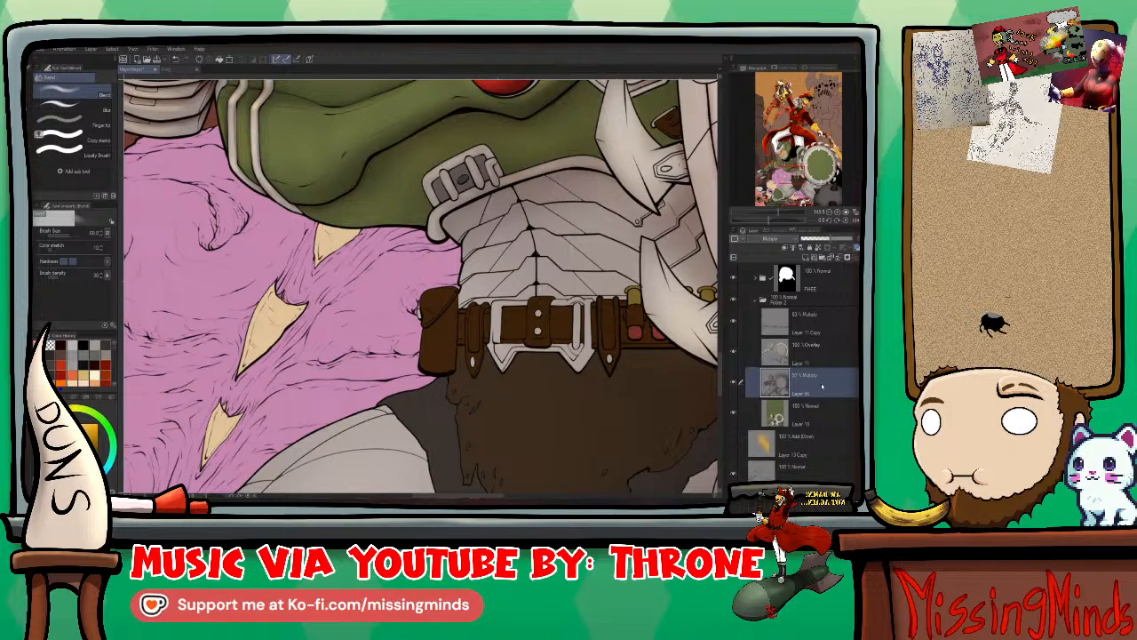
Step: Paint sampled dark-red accents under the upper edges of the segmented abdomen plates on the Overlay layer, using a small Lighter pencil
{"action": "left_click", "coordinate": [824, 353]}
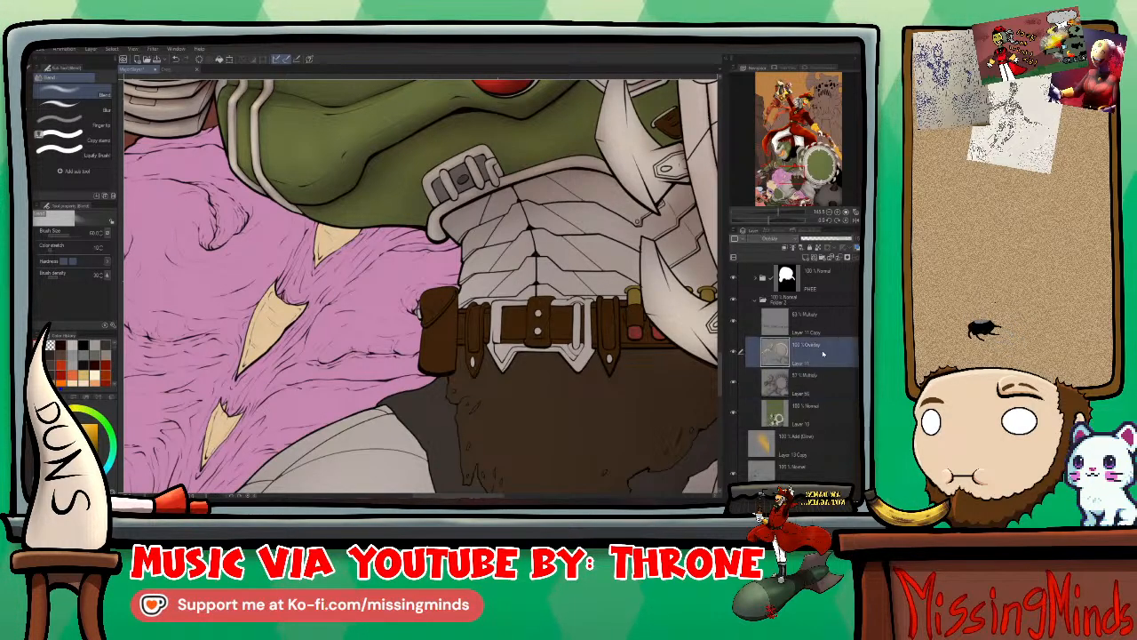
{"action": "key", "text": "p"}
{"action": "key", "text": "p"}
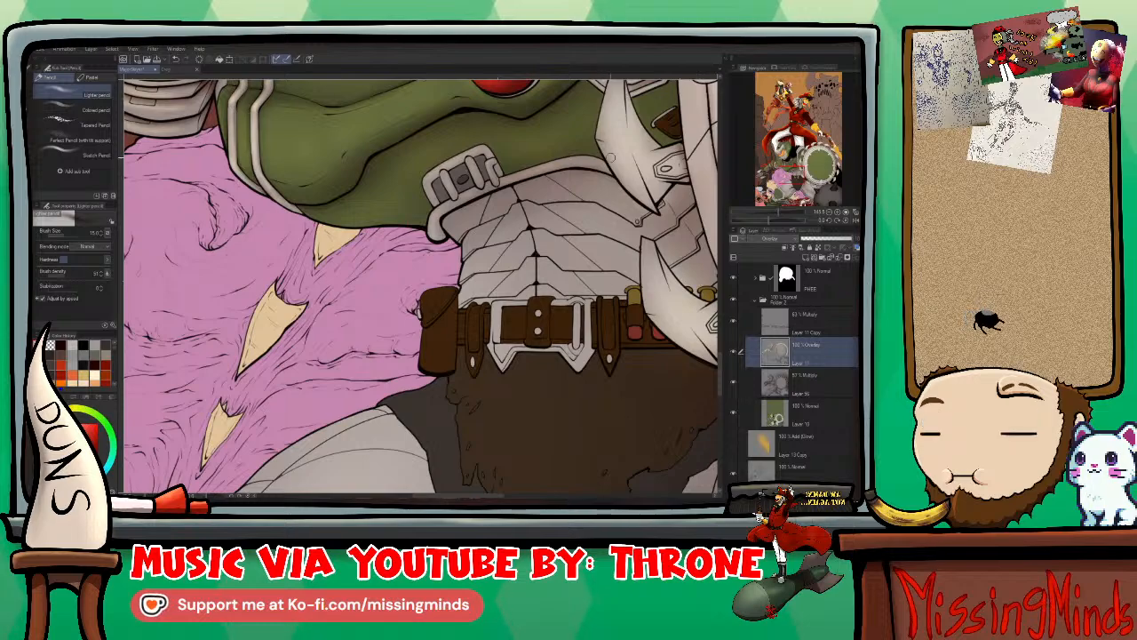
{"action": "left_click", "coordinate": [635, 331], "text": "alt"}
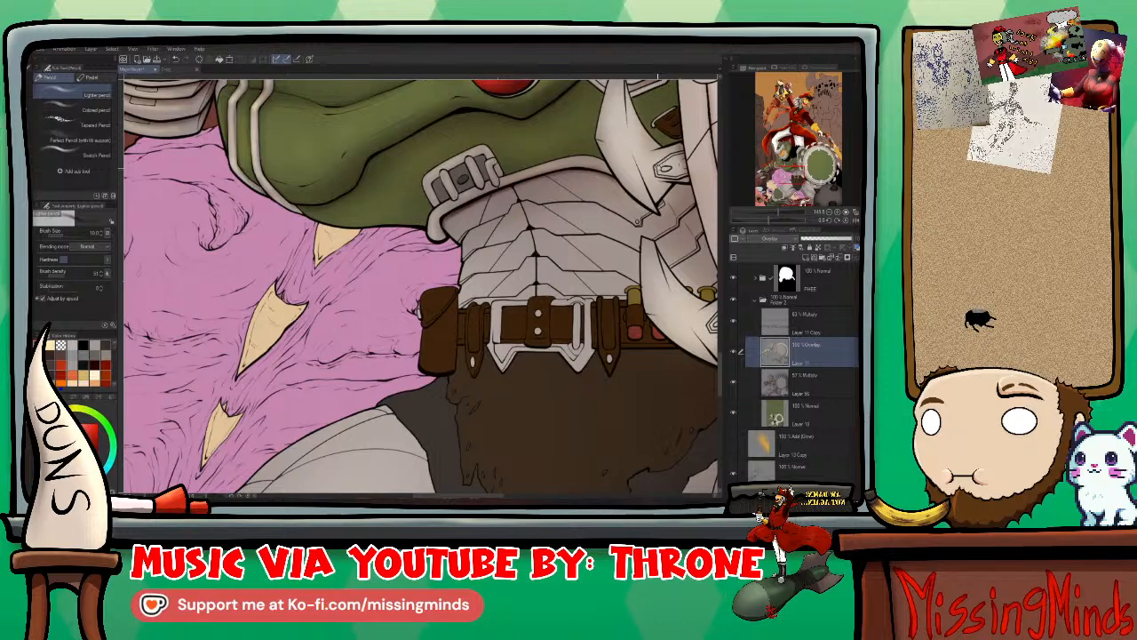
{"action": "scroll", "coordinate": [569, 162], "scroll_direction": "up", "scroll_amount": 1}
{"action": "scroll", "coordinate": [570, 161], "scroll_direction": "up", "scroll_amount": 1}
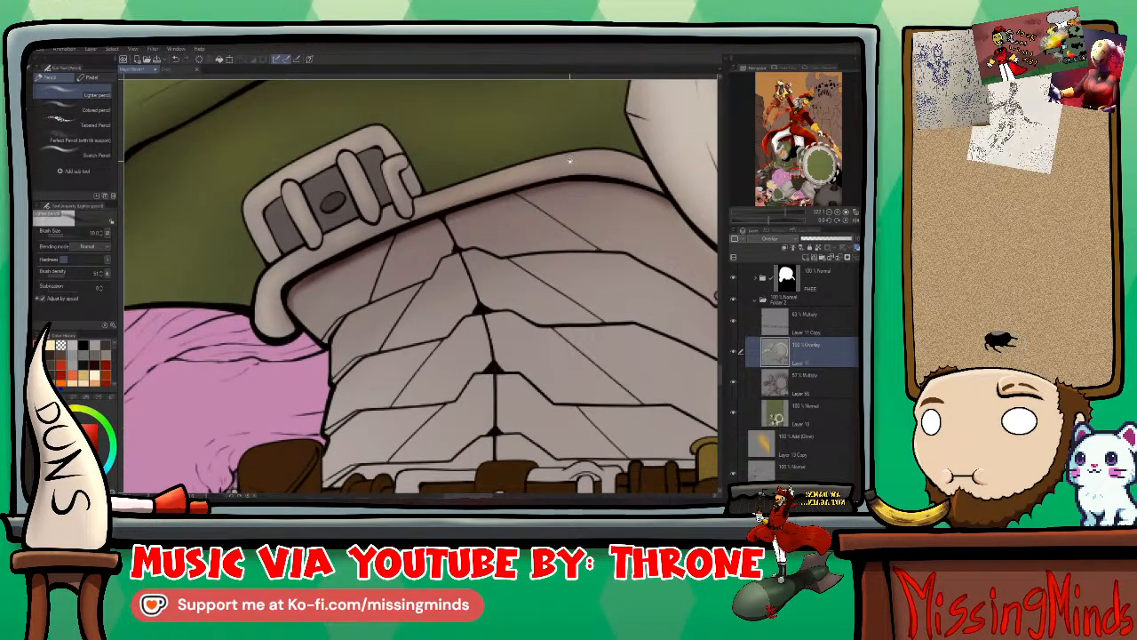
{"action": "left_click_drag", "start_coordinate": [570, 161], "coordinate": [467, 138]}
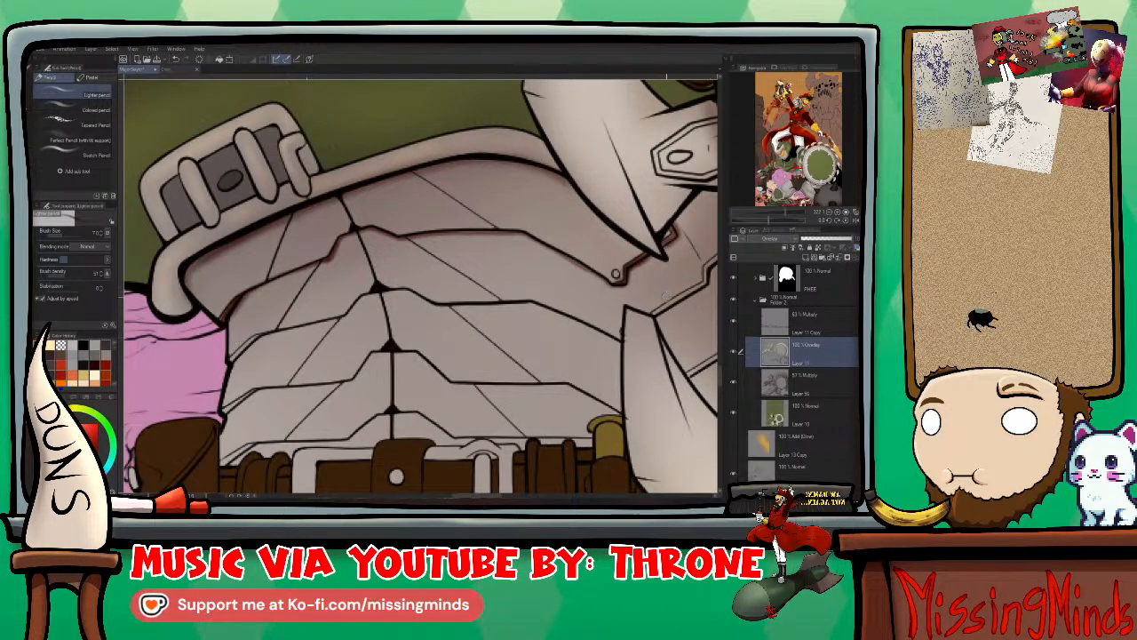
Step: Blend the red accents along the upper abdomen plates, from the buckle side across to the bone-coloured spikes
{"action": "key", "text": "j"}
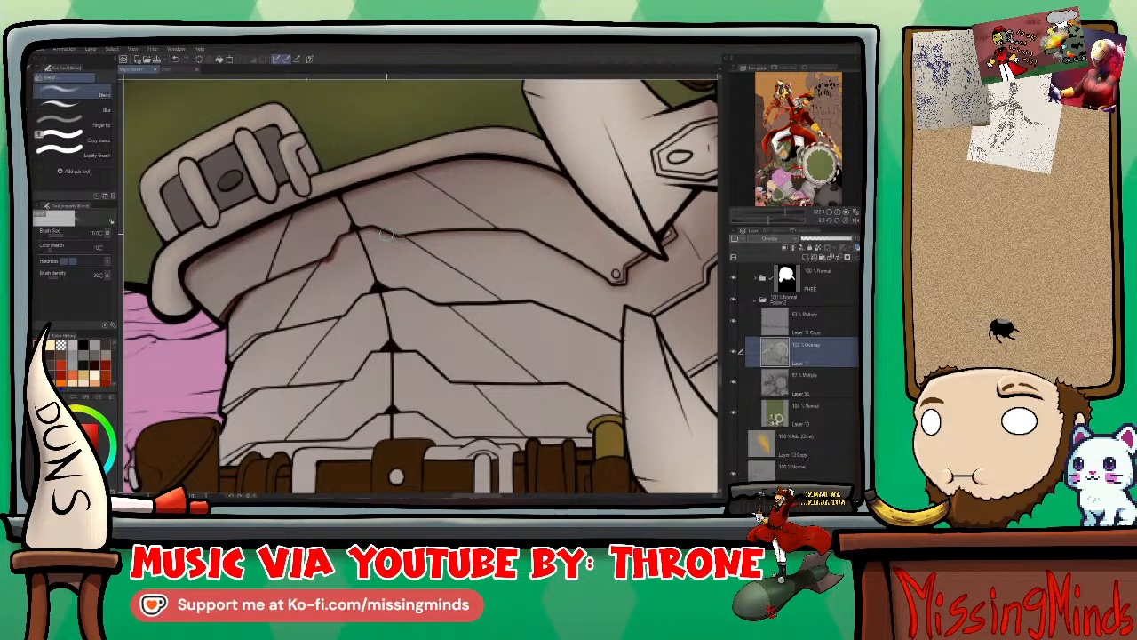
{"action": "left_click_drag", "start_coordinate": [388, 241], "coordinate": [589, 200]}
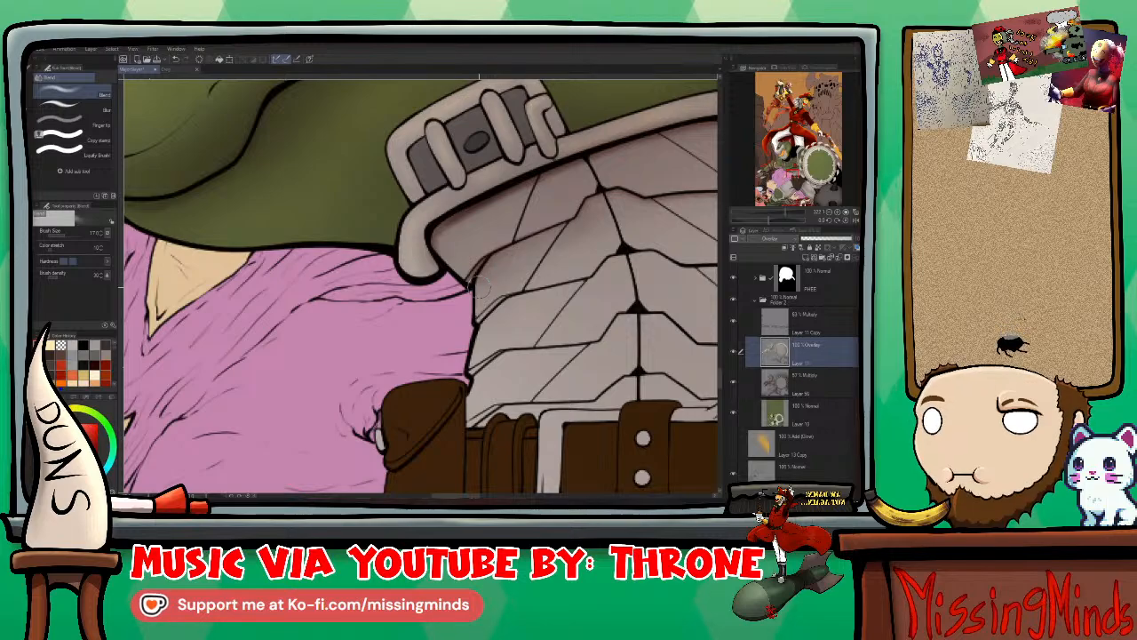
{"action": "scroll", "coordinate": [495, 273], "scroll_direction": "right", "scroll_amount": 5}
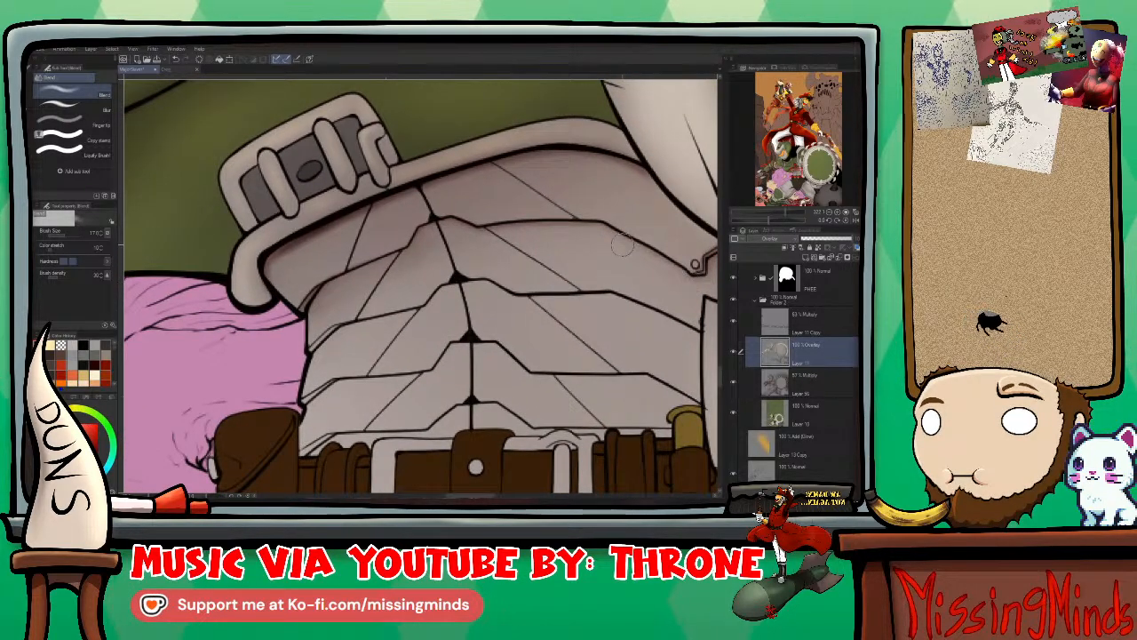
{"action": "scroll", "coordinate": [534, 285], "scroll_direction": "right", "scroll_amount": 4}
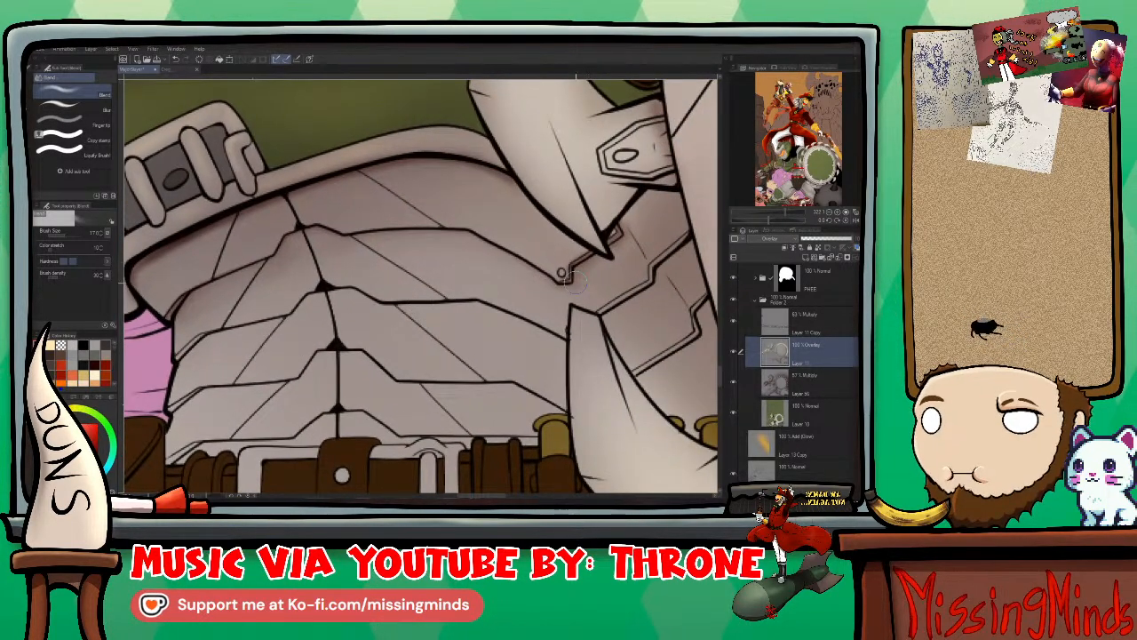
Step: Draw dark-red accents with the pen along the next abdomen plate seam, from beside the bone-coloured spikes to the waist's far edge
{"action": "key", "text": "p"}
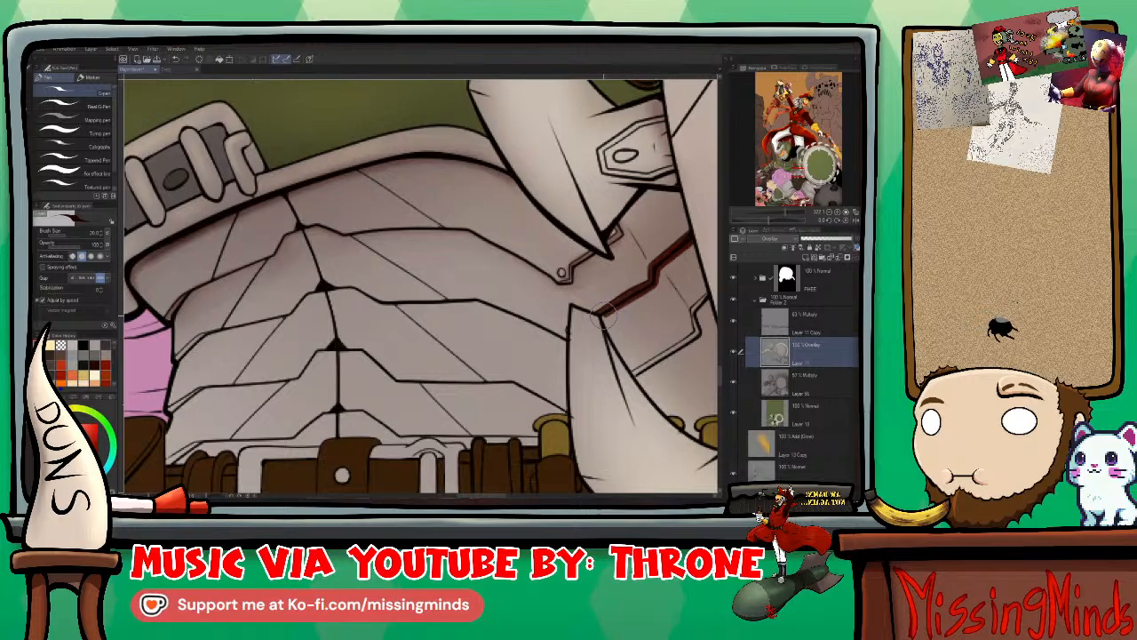
{"action": "mouse_move", "coordinate": [569, 342]}
{"action": "left_mouse_down"}
{"action": "mouse_move", "coordinate": [479, 302]}
{"action": "mouse_move", "coordinate": [388, 307]}
{"action": "left_mouse_up"}
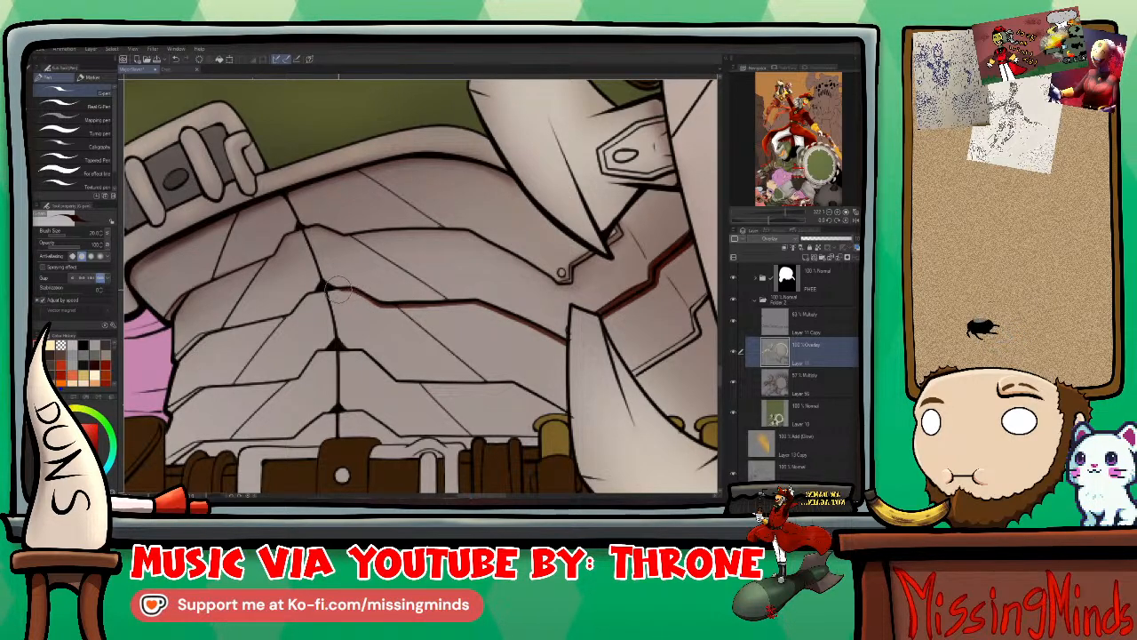
{"action": "left_click_drag", "start_coordinate": [382, 262], "coordinate": [502, 284]}
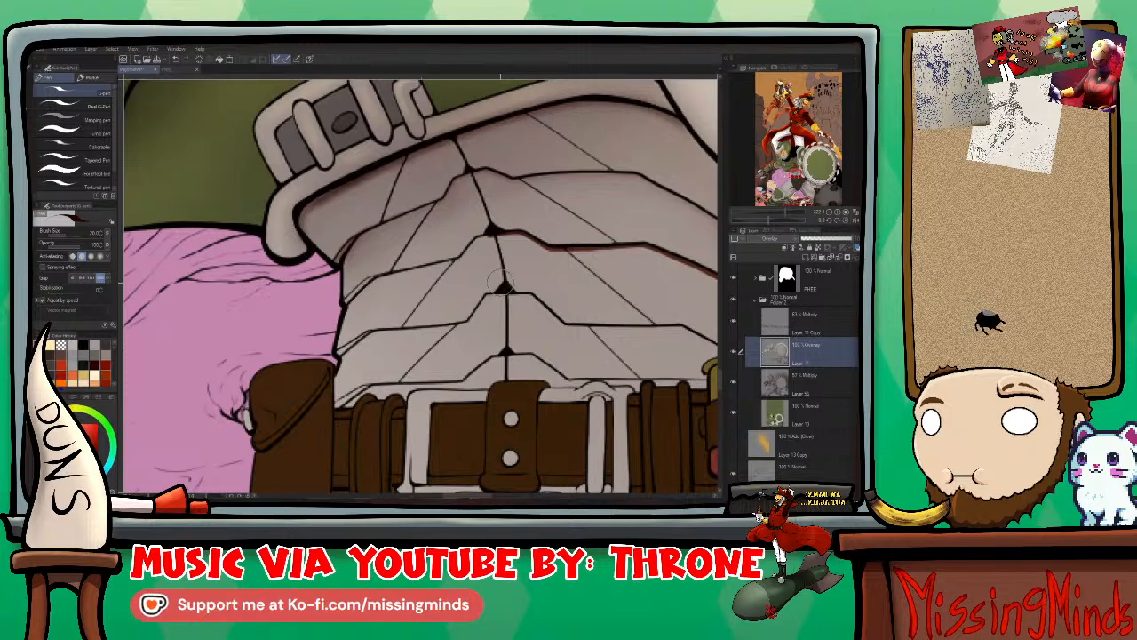
{"action": "left_click_drag", "start_coordinate": [533, 256], "coordinate": [480, 230]}
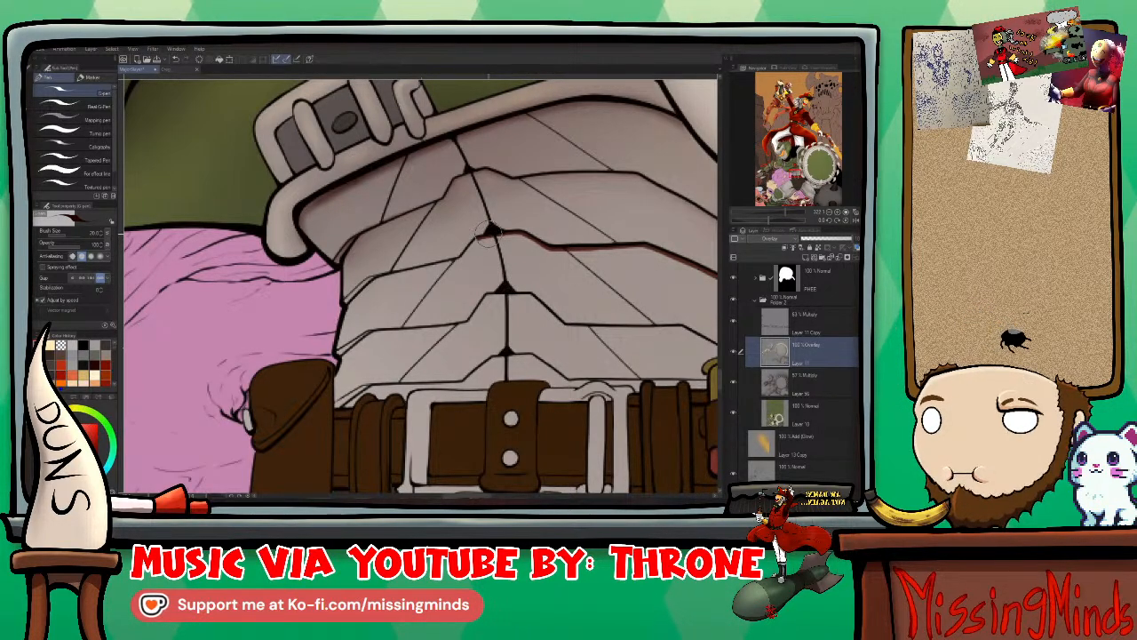
{"action": "mouse_move", "coordinate": [487, 234]}
{"action": "left_mouse_down"}
{"action": "mouse_move", "coordinate": [569, 240]}
{"action": "mouse_move", "coordinate": [639, 222]}
{"action": "left_mouse_up"}
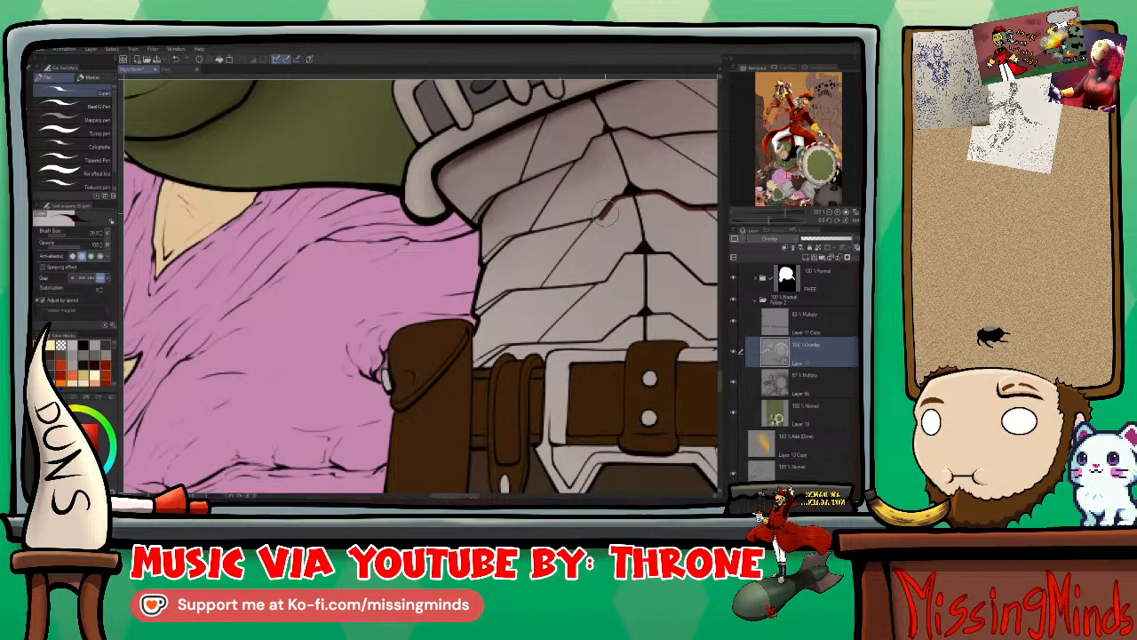
{"action": "left_click_drag", "start_coordinate": [586, 222], "coordinate": [511, 235]}
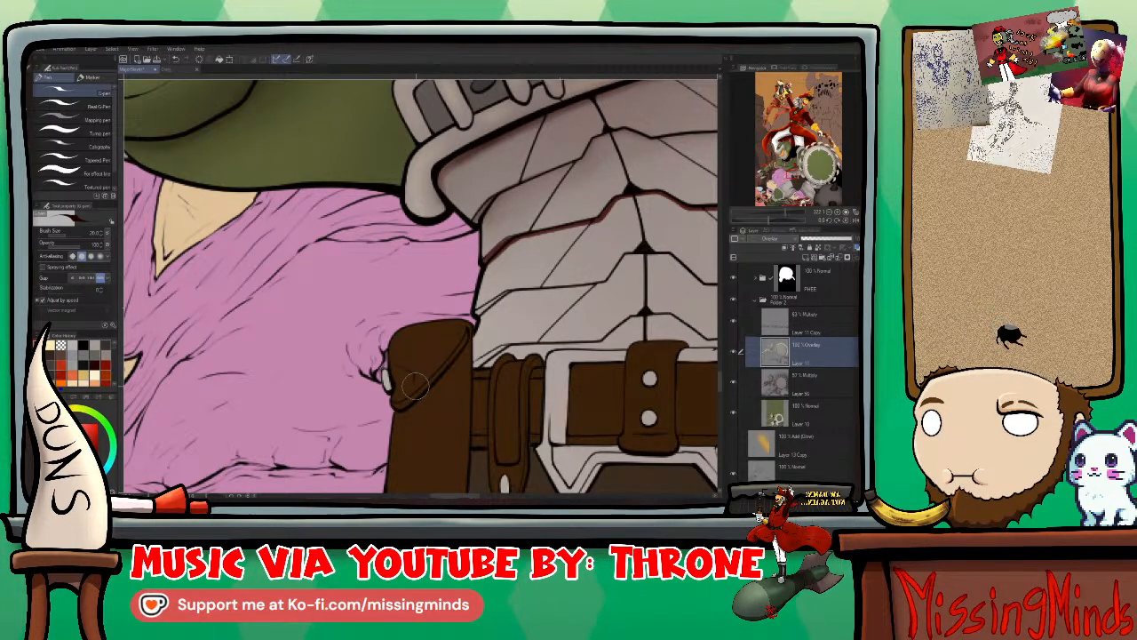
Step: Blend the dark-red accents along the middle abdomen plate seam, from the waist's far edge across to the bone-coloured spikes
{"action": "key", "text": "j"}
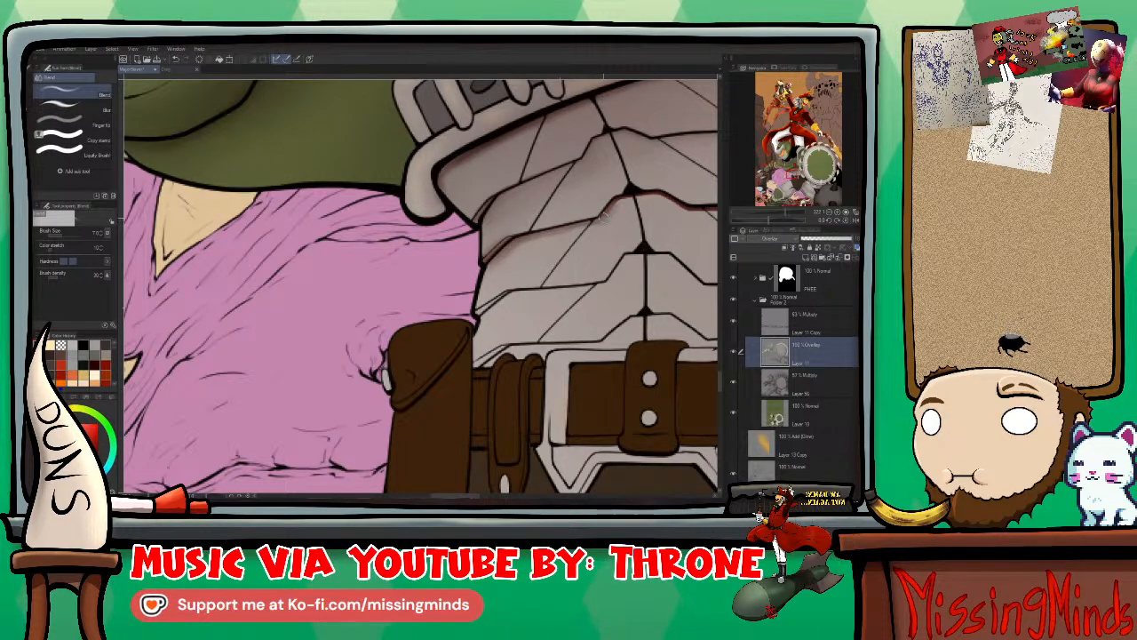
{"action": "left_click_drag", "start_coordinate": [637, 193], "coordinate": [454, 198]}
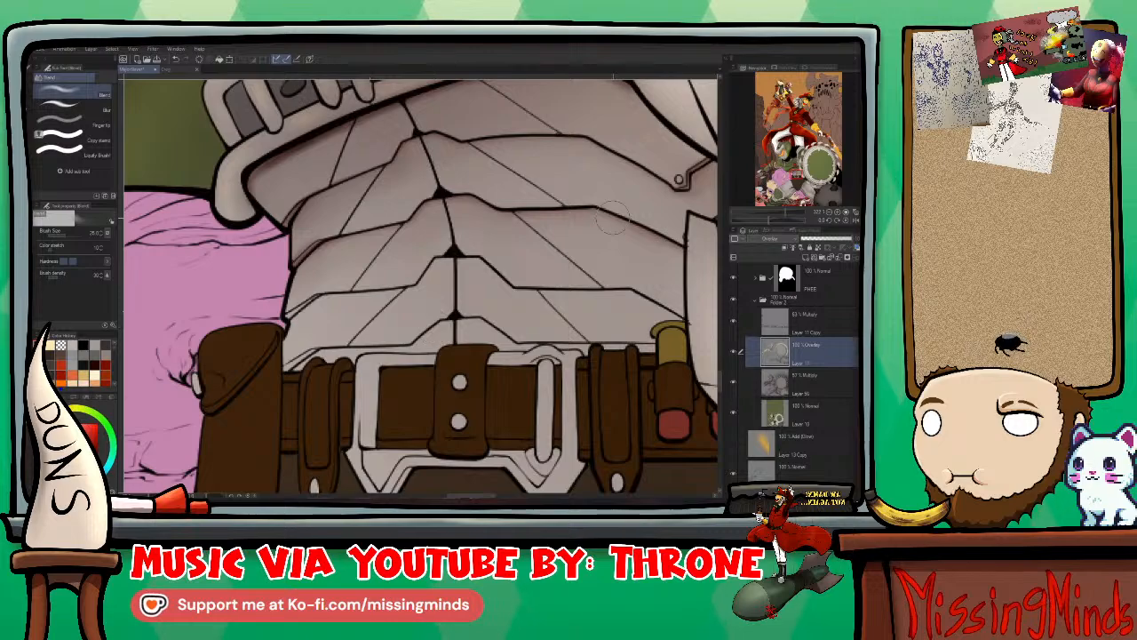
{"action": "left_click_drag", "start_coordinate": [432, 323], "coordinate": [363, 249]}
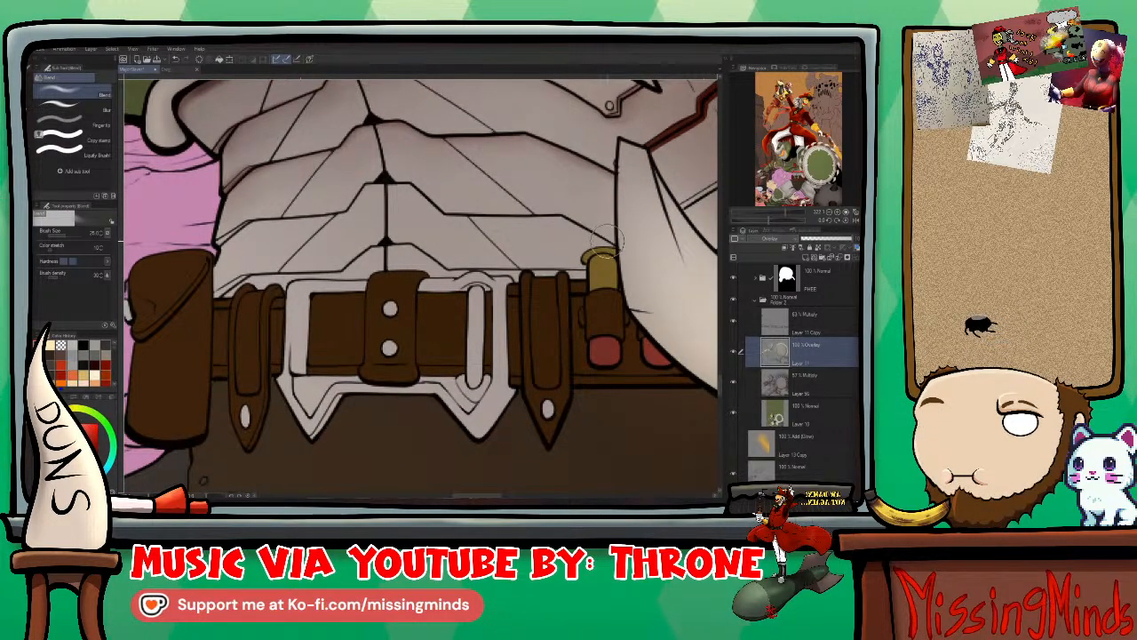
{"action": "left_click_drag", "start_coordinate": [607, 238], "coordinate": [483, 299]}
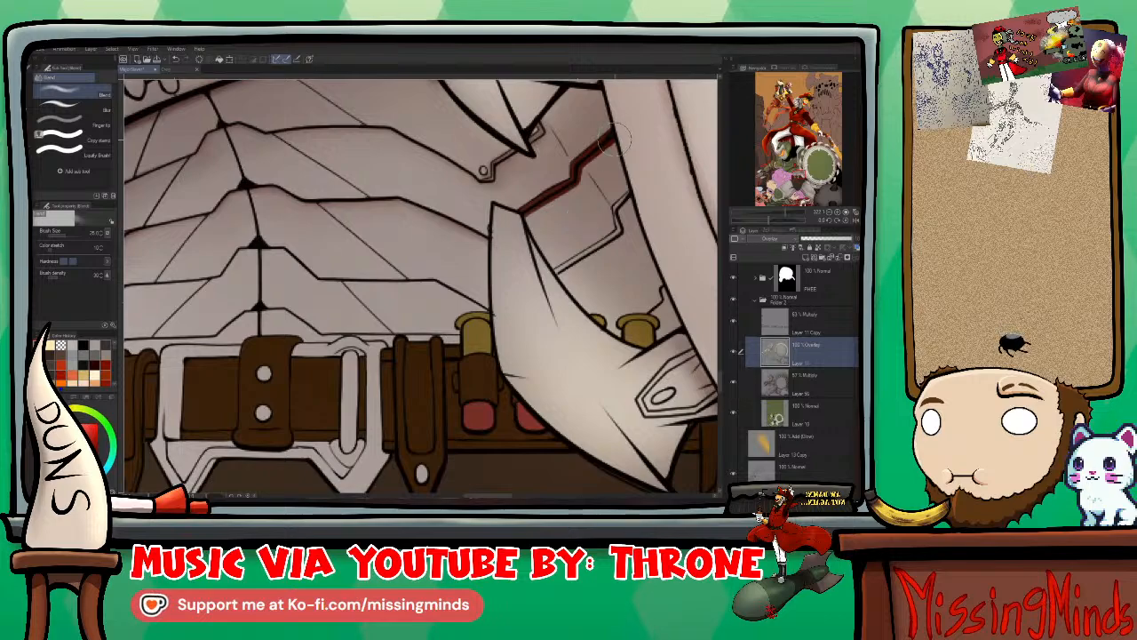
Step: Blend the dark-red accent on the side plate seam behind the lower bone-coloured spike, using a smaller blending brush
{"action": "key", "text": "bracketleft"}
{"action": "key", "text": "bracketleft"}
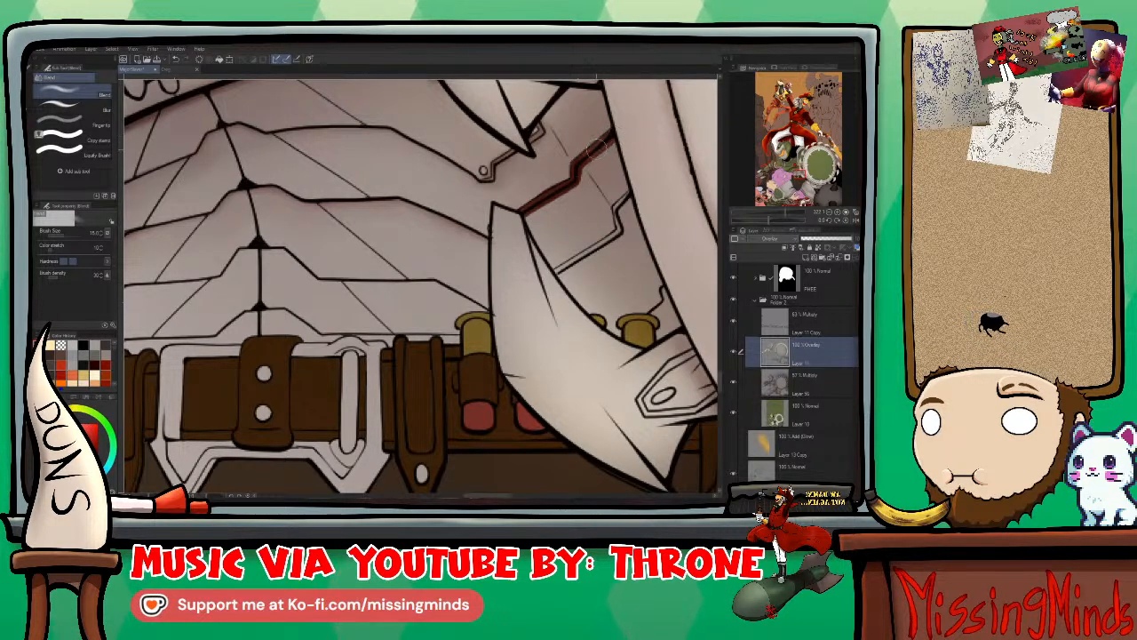
{"action": "mouse_move", "coordinate": [619, 132]}
{"action": "left_mouse_down"}
{"action": "mouse_move", "coordinate": [568, 191]}
{"action": "mouse_move", "coordinate": [595, 156]}
{"action": "mouse_move", "coordinate": [524, 214]}
{"action": "left_mouse_up"}
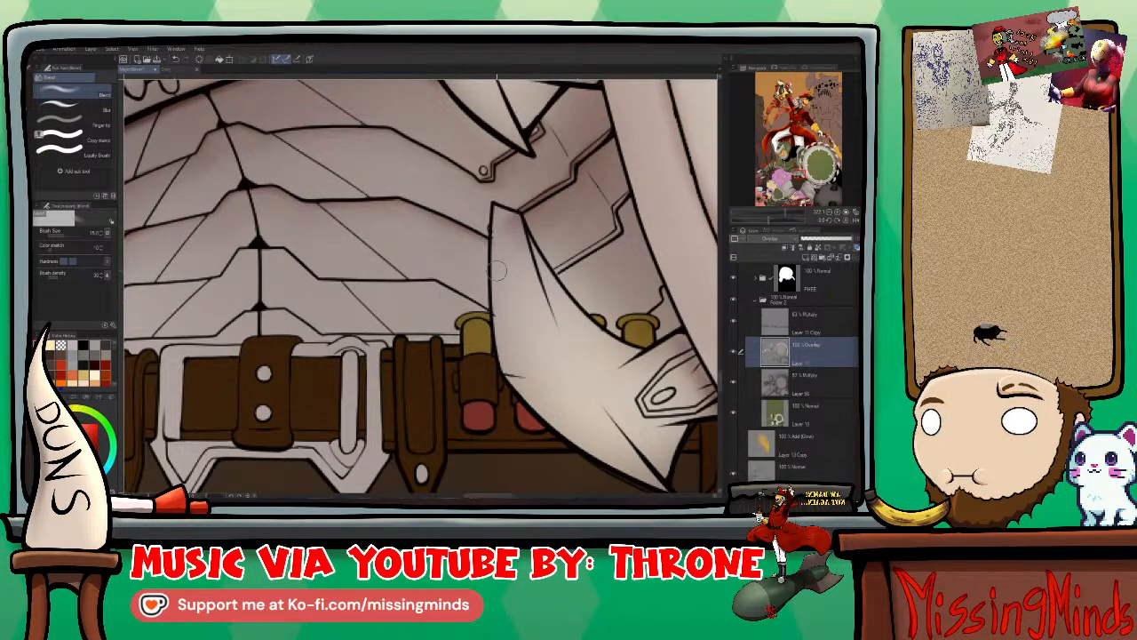
{"action": "left_click_drag", "start_coordinate": [497, 270], "coordinate": [581, 251]}
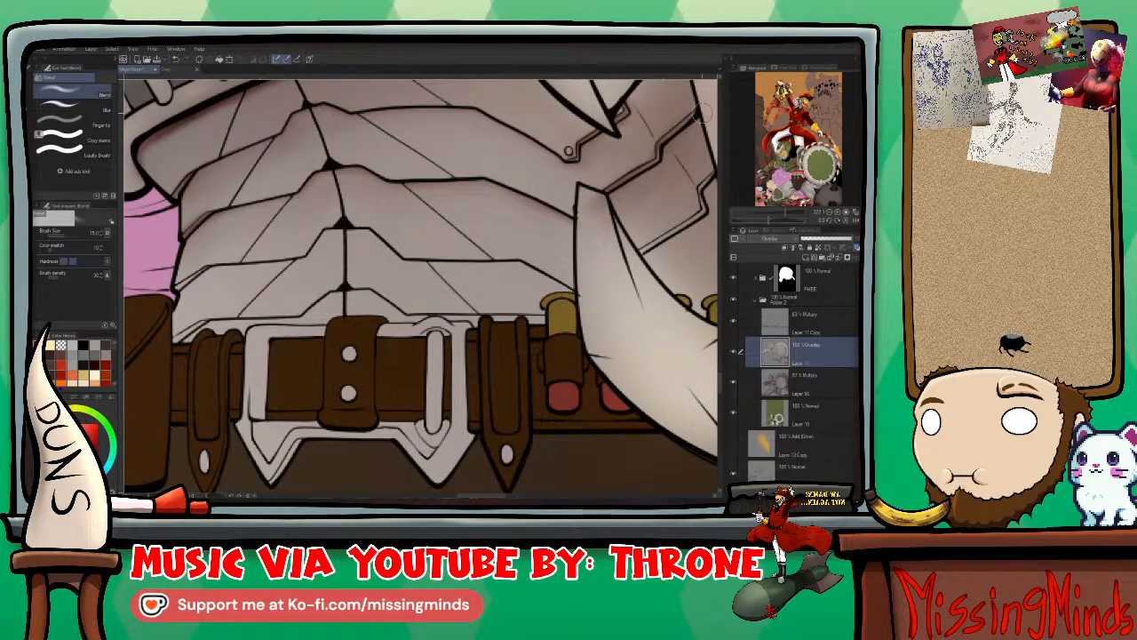
{"action": "left_click_drag", "start_coordinate": [662, 156], "coordinate": [566, 270]}
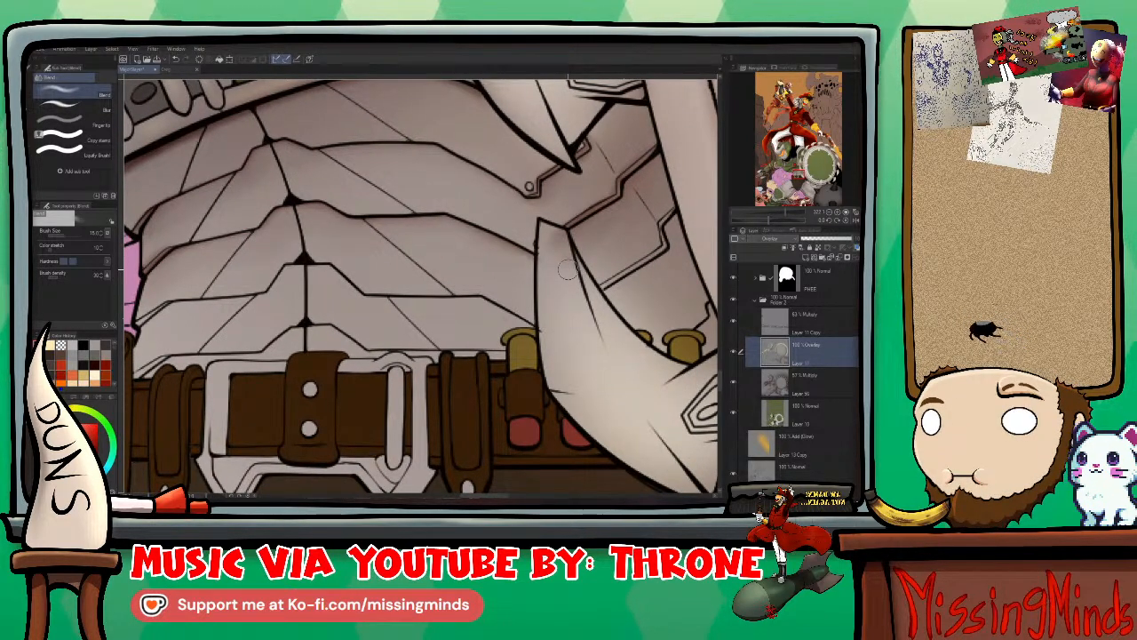
{"action": "scroll", "coordinate": [567, 270], "scroll_direction": "up", "scroll_amount": 3}
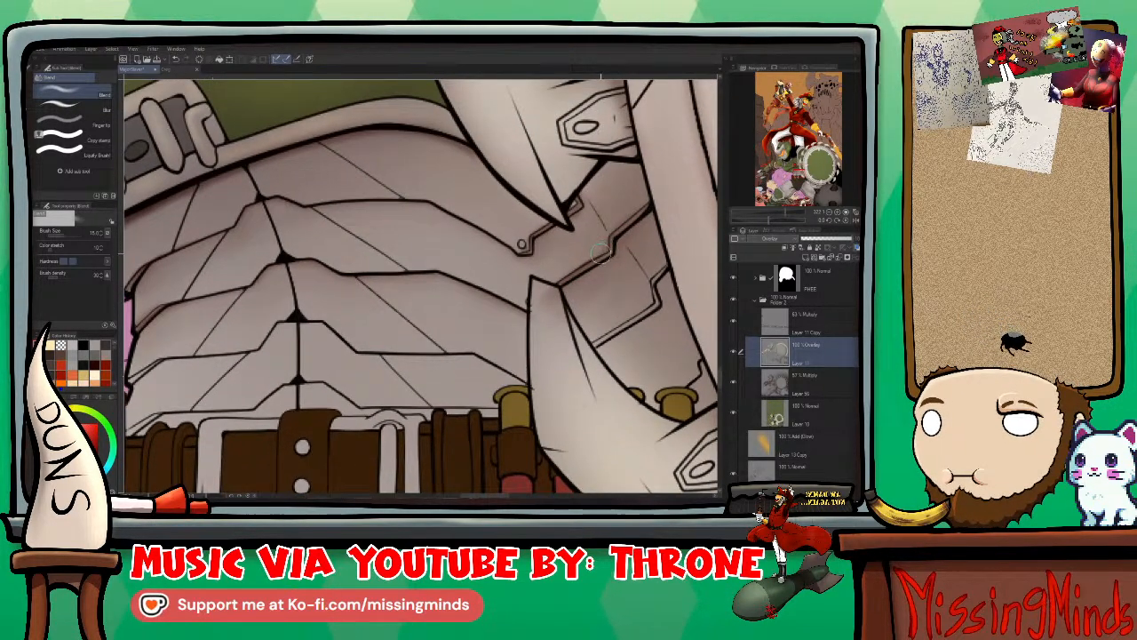
Step: Draw dark-red accents with the pen around the riveted corner of the upper abdomen plate and blend them into the shading
{"action": "key", "text": "p"}
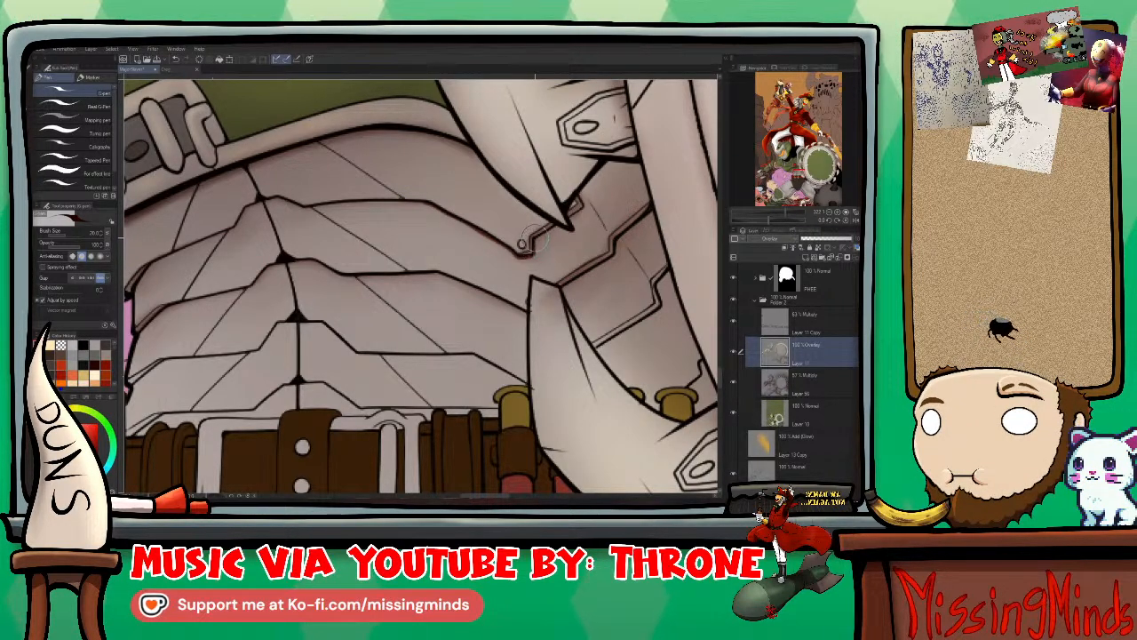
{"action": "left_click_drag", "start_coordinate": [543, 233], "coordinate": [613, 271]}
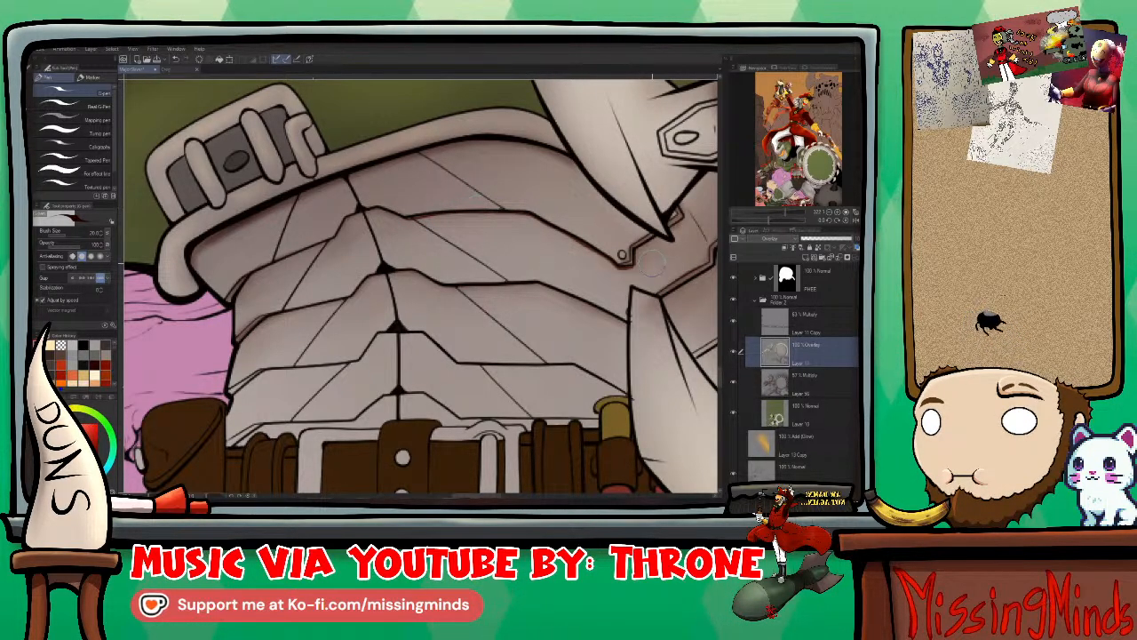
{"action": "key", "text": "j"}
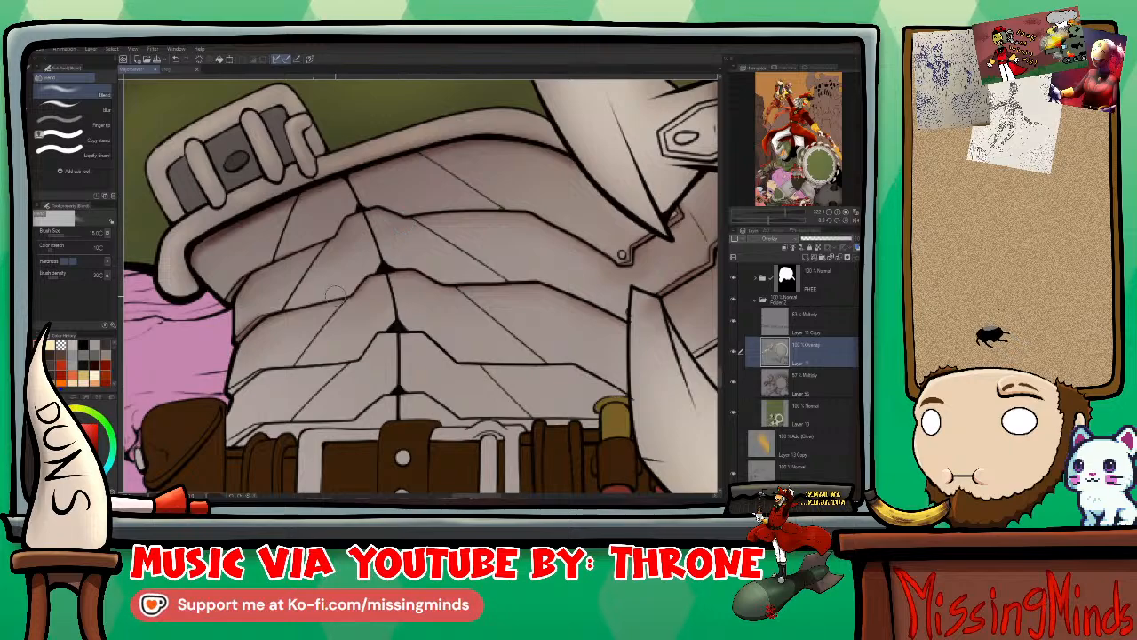
{"action": "left_click_drag", "start_coordinate": [673, 271], "coordinate": [598, 211]}
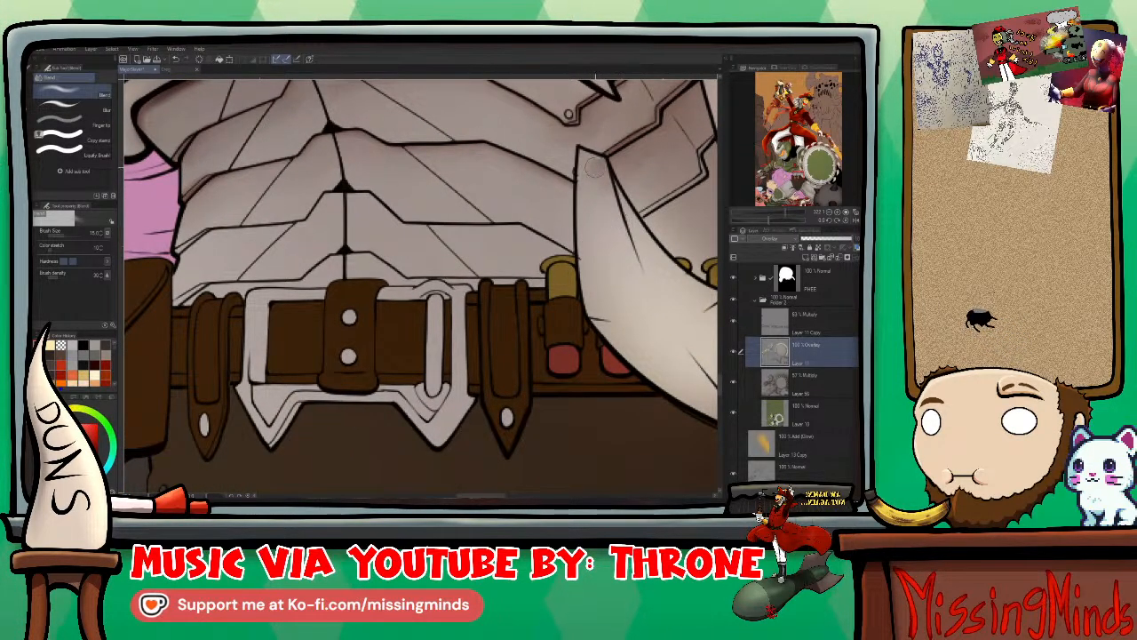
Step: Draw dark-red pen accents along the lower side plate edge behind the spike and across the lower abdomen plate seam
{"action": "key", "text": "p"}
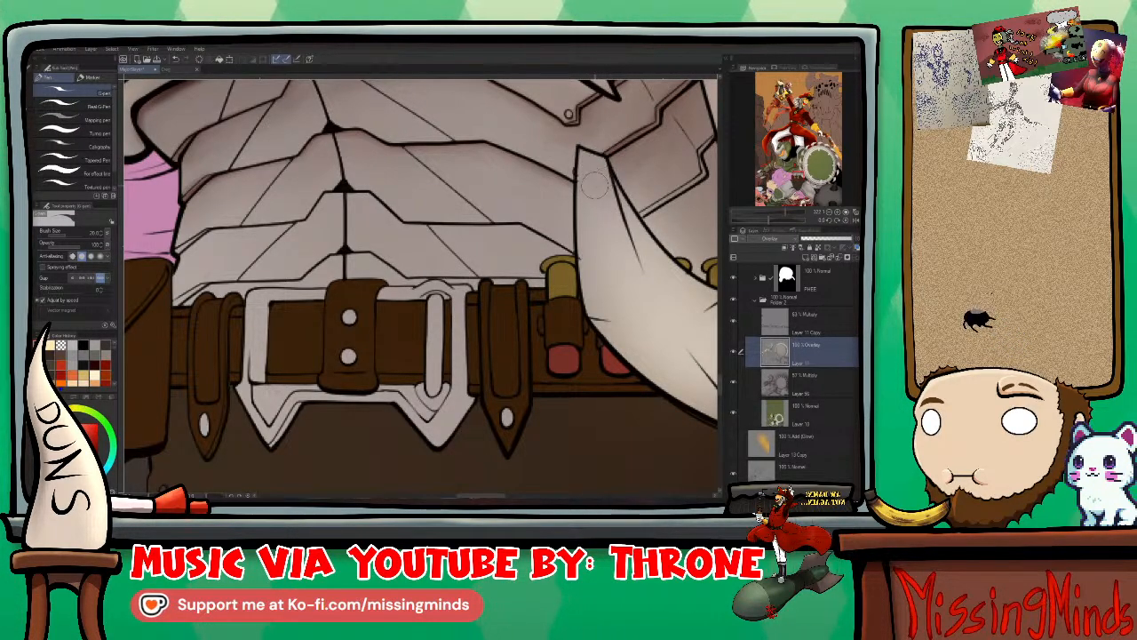
{"action": "mouse_move", "coordinate": [684, 186]}
{"action": "left_mouse_down"}
{"action": "mouse_move", "coordinate": [592, 176]}
{"action": "mouse_move", "coordinate": [605, 225]}
{"action": "left_mouse_up"}
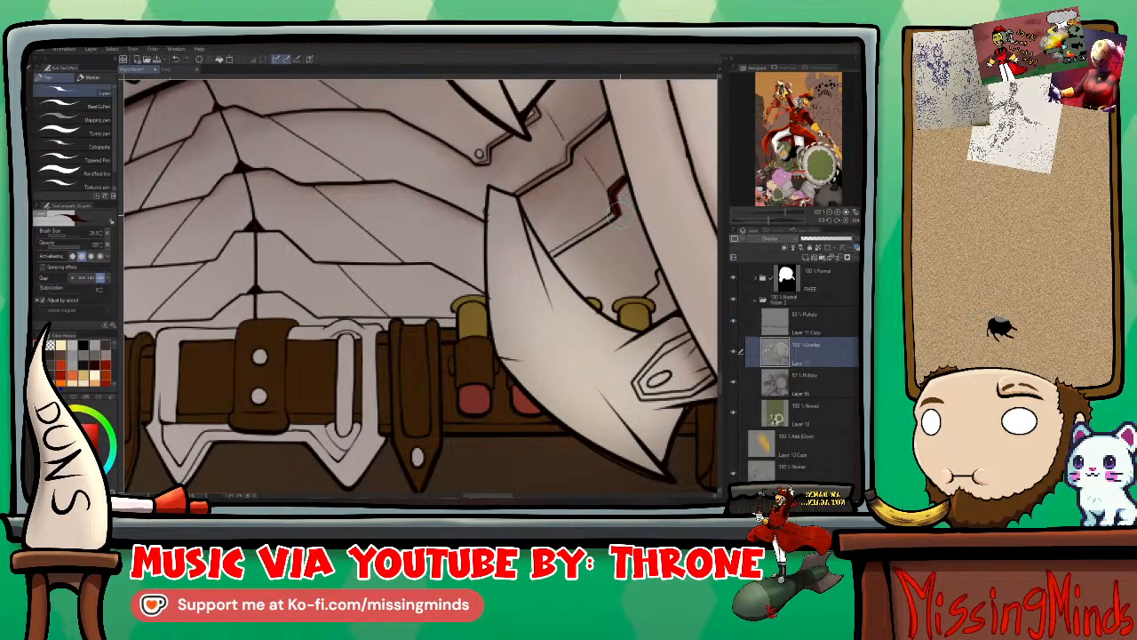
{"action": "mouse_move", "coordinate": [586, 238]}
{"action": "left_mouse_down"}
{"action": "mouse_move", "coordinate": [554, 260]}
{"action": "mouse_move", "coordinate": [611, 214]}
{"action": "left_mouse_up"}
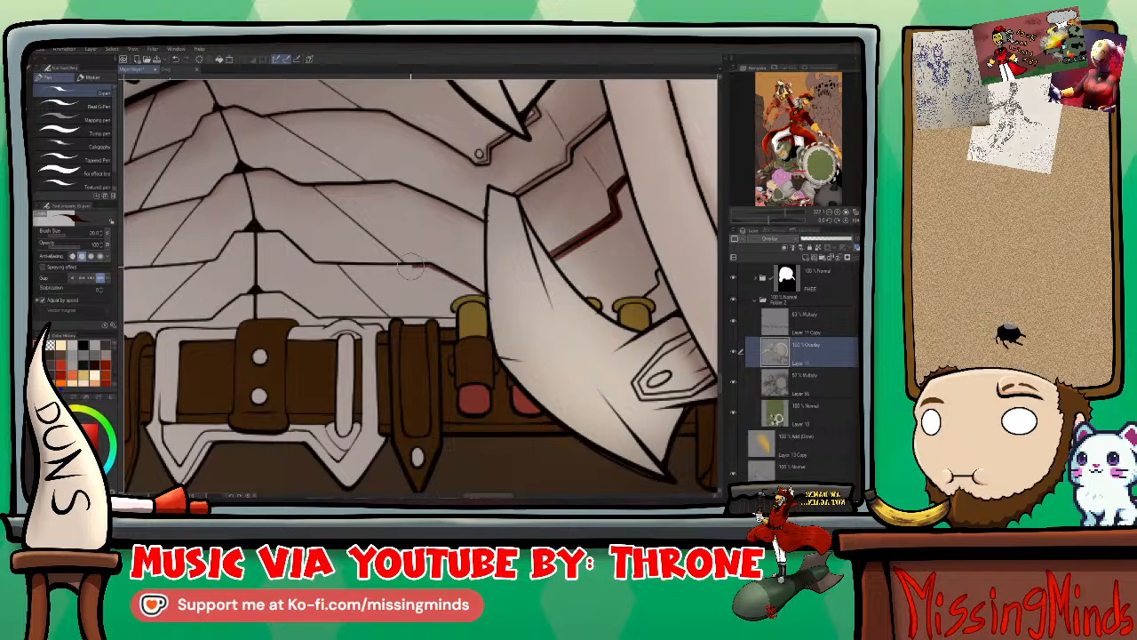
{"action": "left_click_drag", "start_coordinate": [407, 267], "coordinate": [487, 280]}
{"action": "left_click_drag", "start_coordinate": [620, 280], "coordinate": [644, 321]}
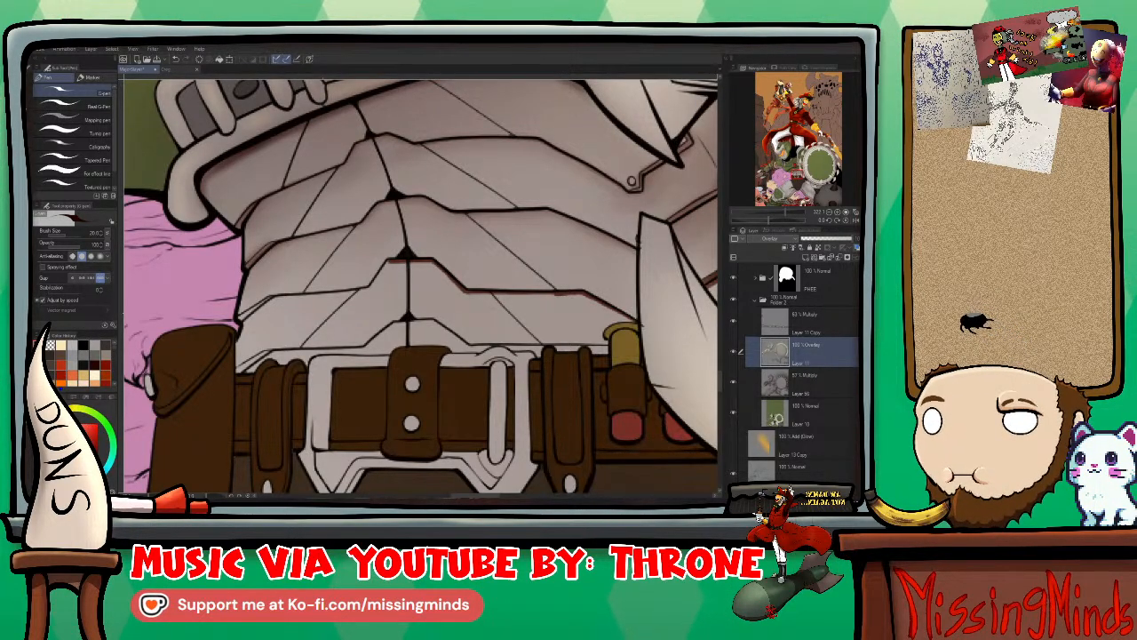
{"action": "mouse_move", "coordinate": [394, 260]}
{"action": "left_mouse_down"}
{"action": "mouse_move", "coordinate": [513, 212]}
{"action": "mouse_move", "coordinate": [491, 234]}
{"action": "mouse_move", "coordinate": [418, 243]}
{"action": "left_mouse_up"}
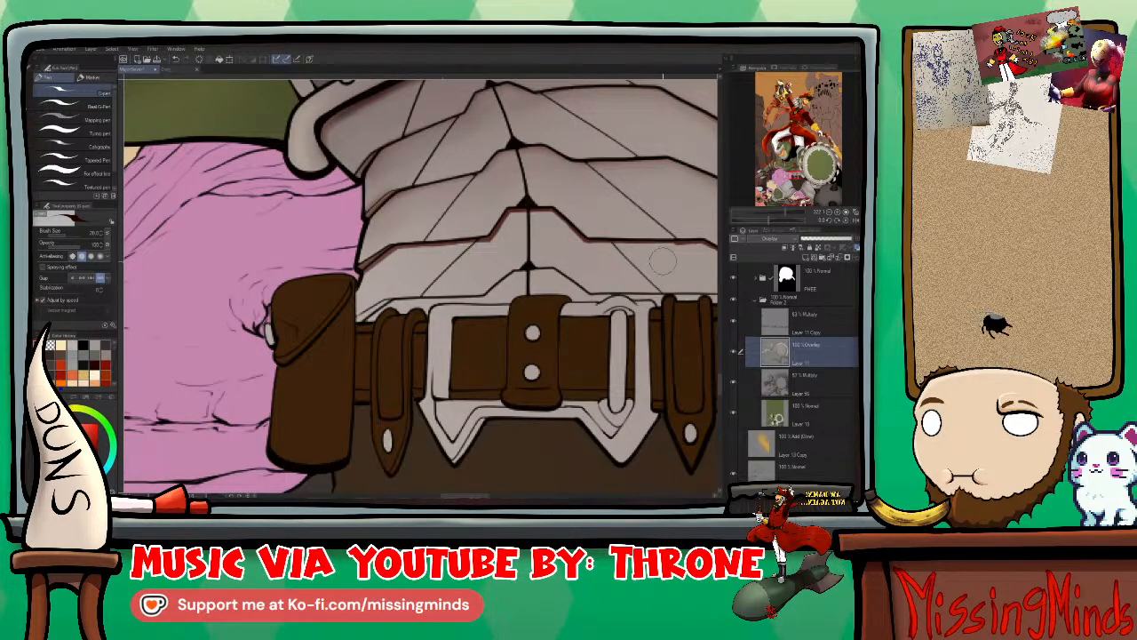
Step: Blend the red accents on the spike side of the lower abdomen seam and on the side plate behind the spike
{"action": "key", "text": "j"}
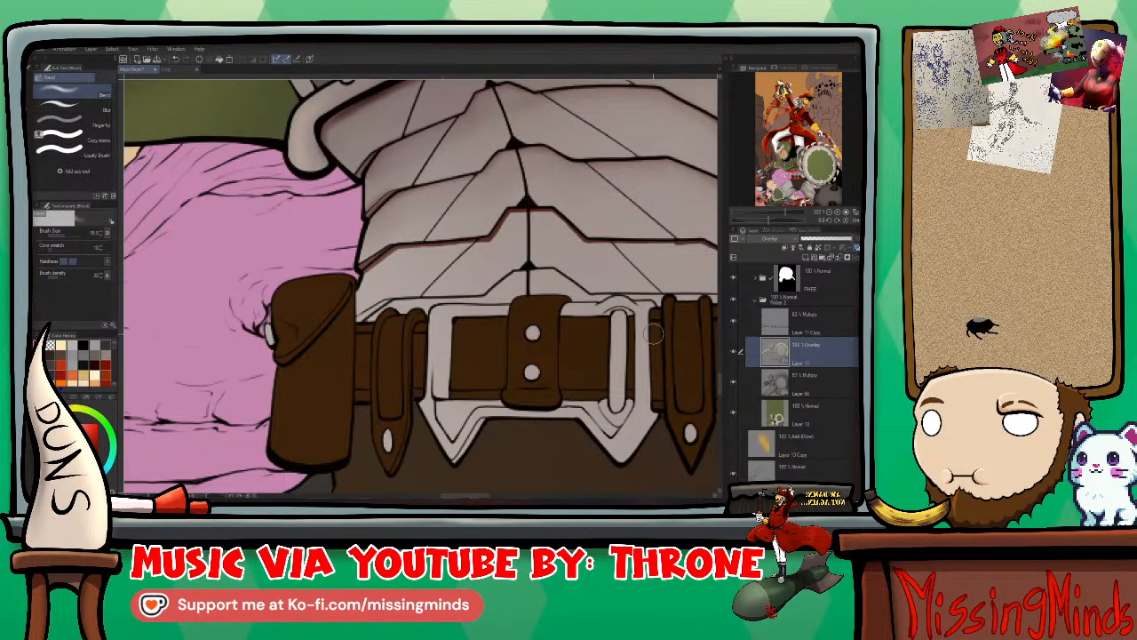
{"action": "left_click_drag", "start_coordinate": [653, 330], "coordinate": [514, 373]}
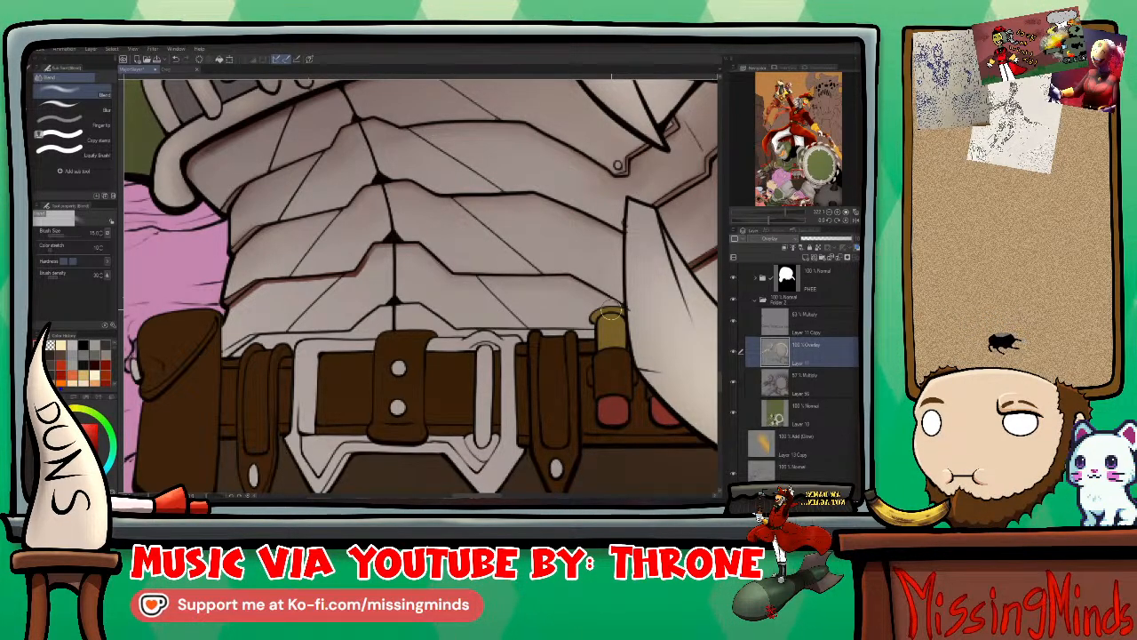
{"action": "left_click_drag", "start_coordinate": [653, 272], "coordinate": [494, 298]}
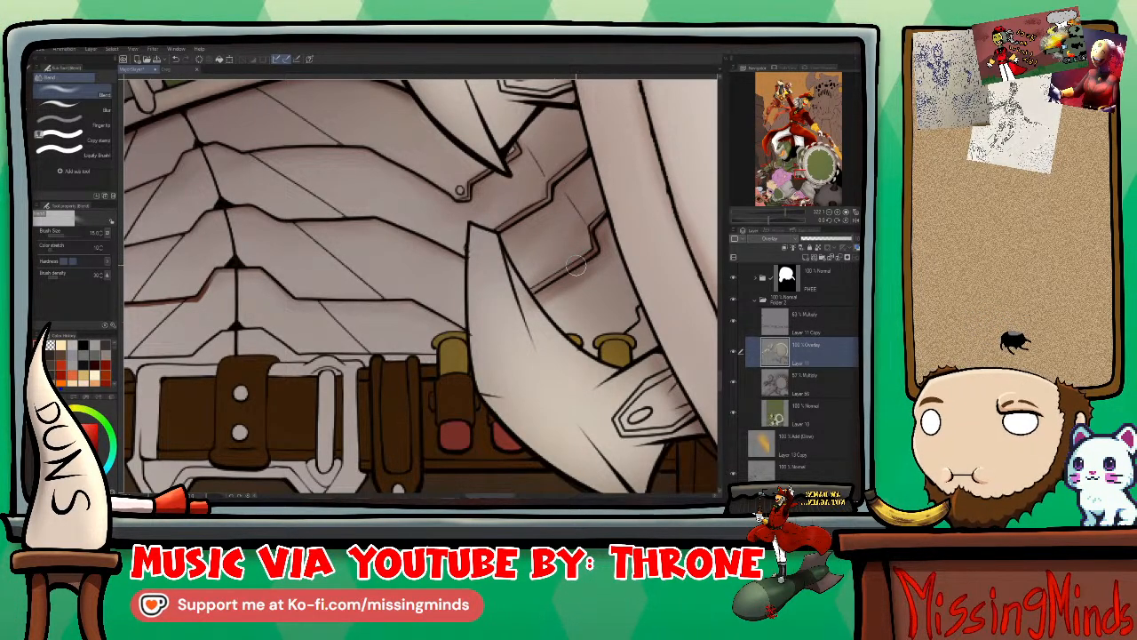
Step: Set the Lighter pencil's size to 20 and blend the remaining red accents on the pouch side of the lower abdomen seam
{"action": "key", "text": "p"}
{"action": "key", "text": "p"}
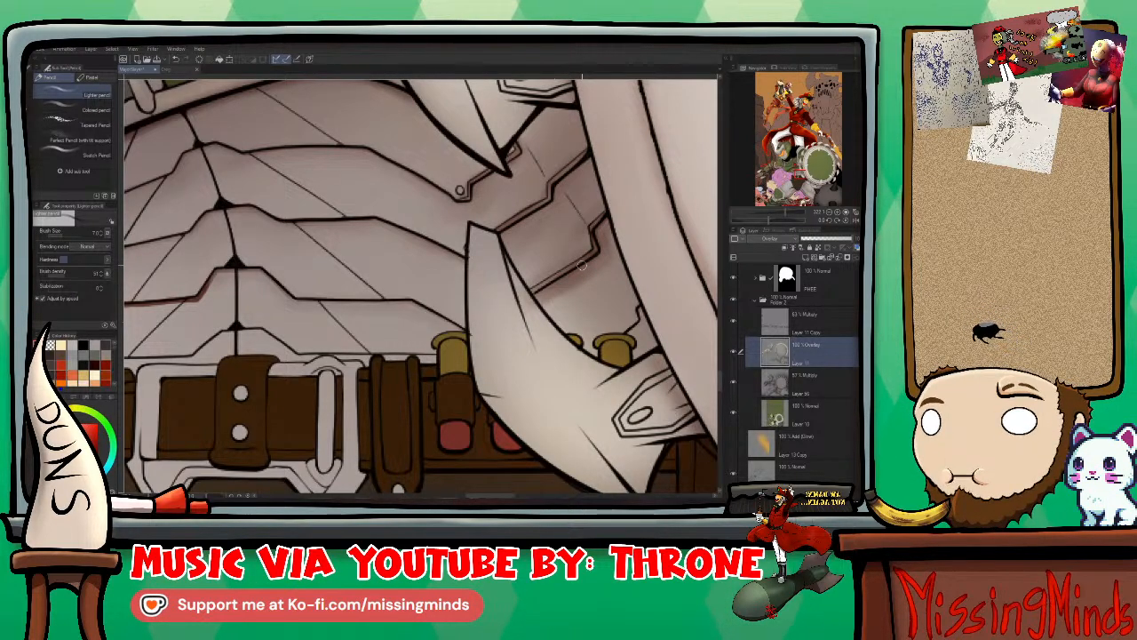
{"action": "key", "text": "bracketright"}
{"action": "key", "text": "bracketright"}
{"action": "key", "text": "bracketright"}
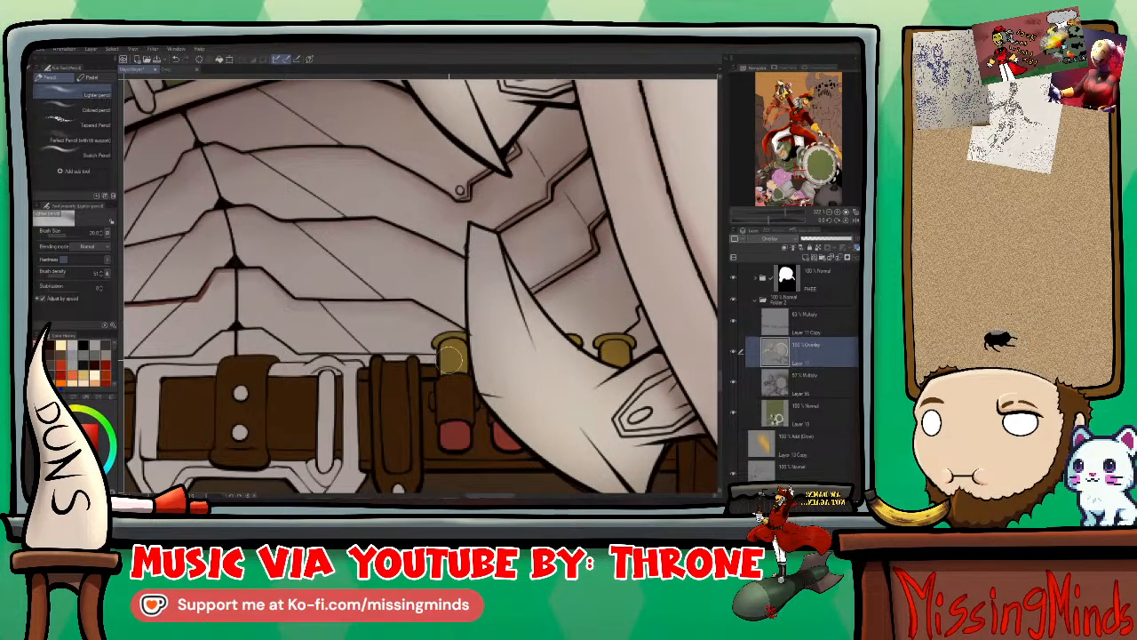
{"action": "left_click_drag", "start_coordinate": [526, 317], "coordinate": [756, 222]}
{"action": "left_click_drag", "start_coordinate": [587, 210], "coordinate": [606, 258]}
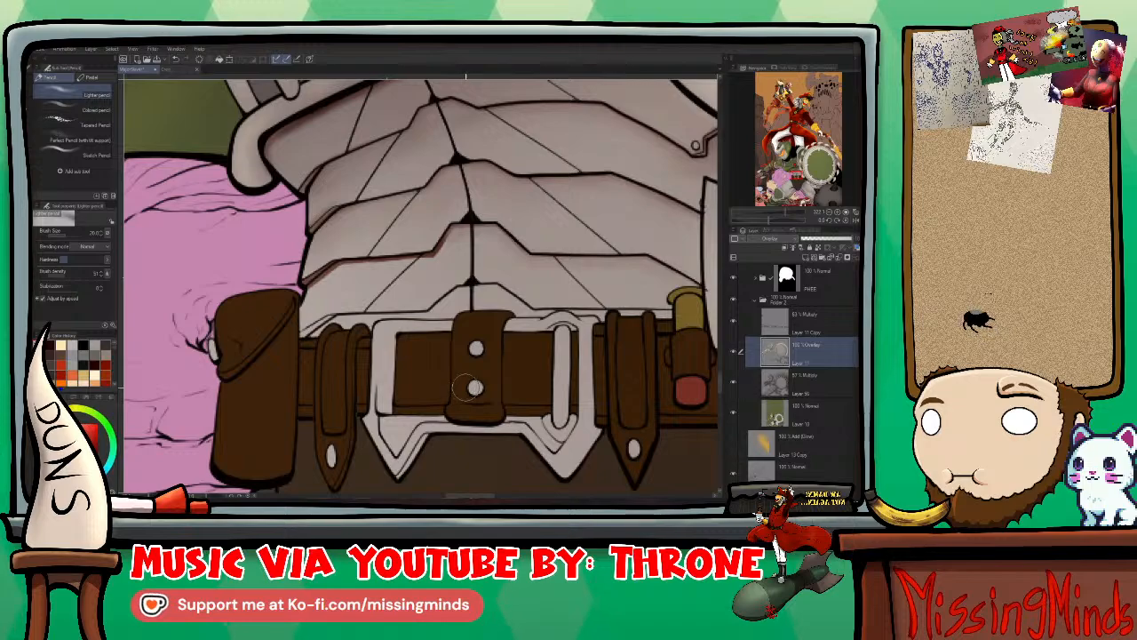
{"action": "key", "text": "j"}
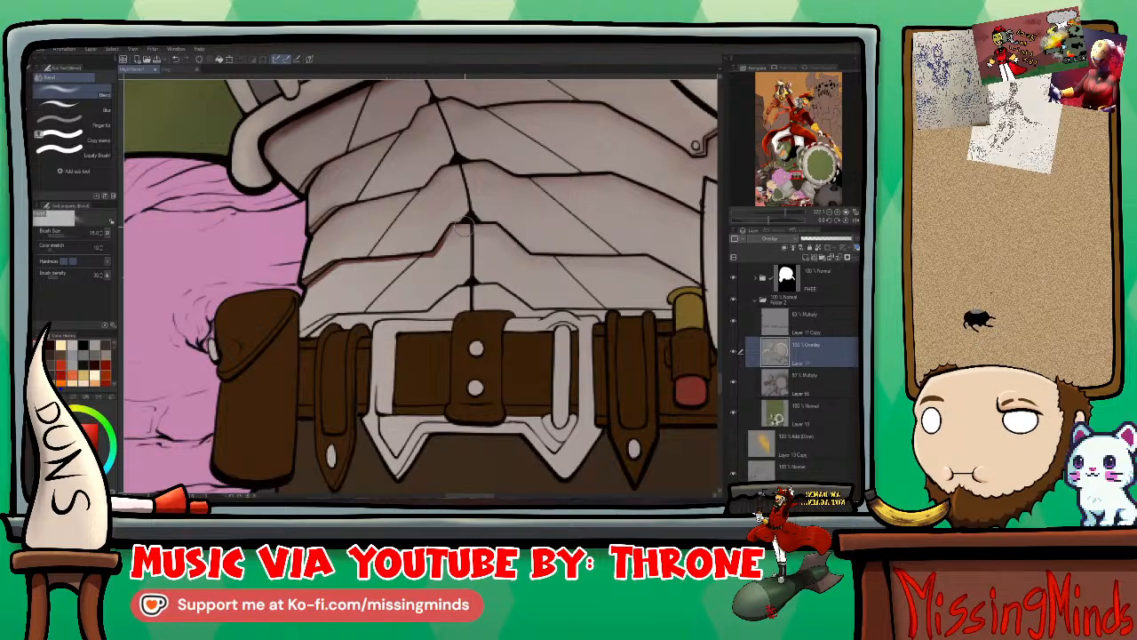
{"action": "left_click_drag", "start_coordinate": [451, 240], "coordinate": [529, 232]}
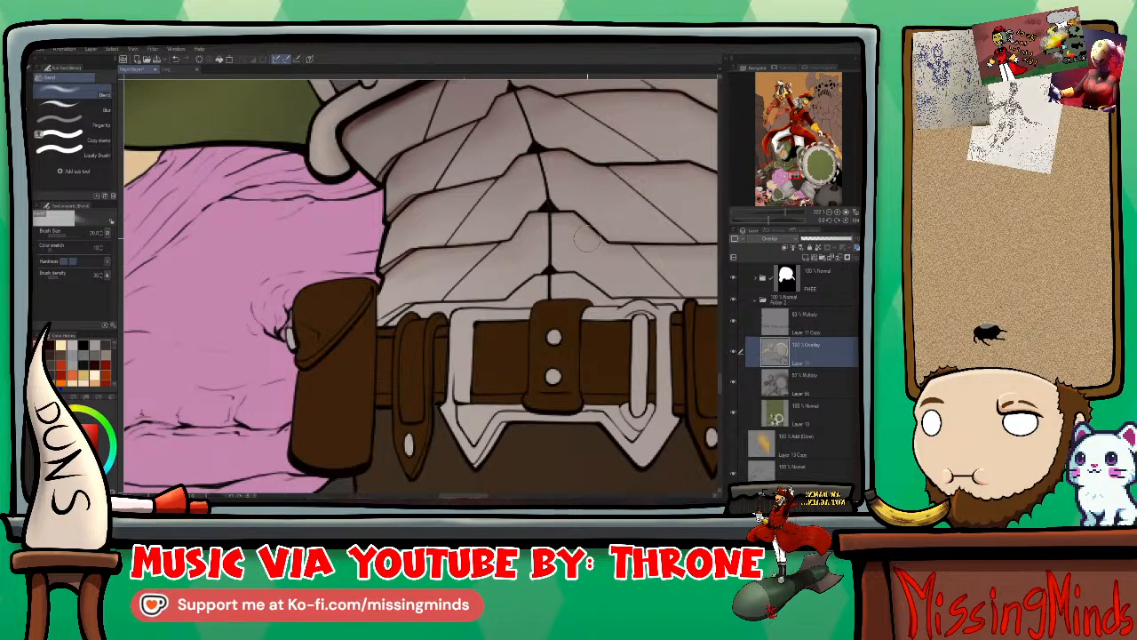
Step: Draw a small dark-red pen accent on the plate edge beside the shell casings behind the spike and blend it
{"action": "scroll", "coordinate": [604, 282], "scroll_direction": "right", "scroll_amount": 3}
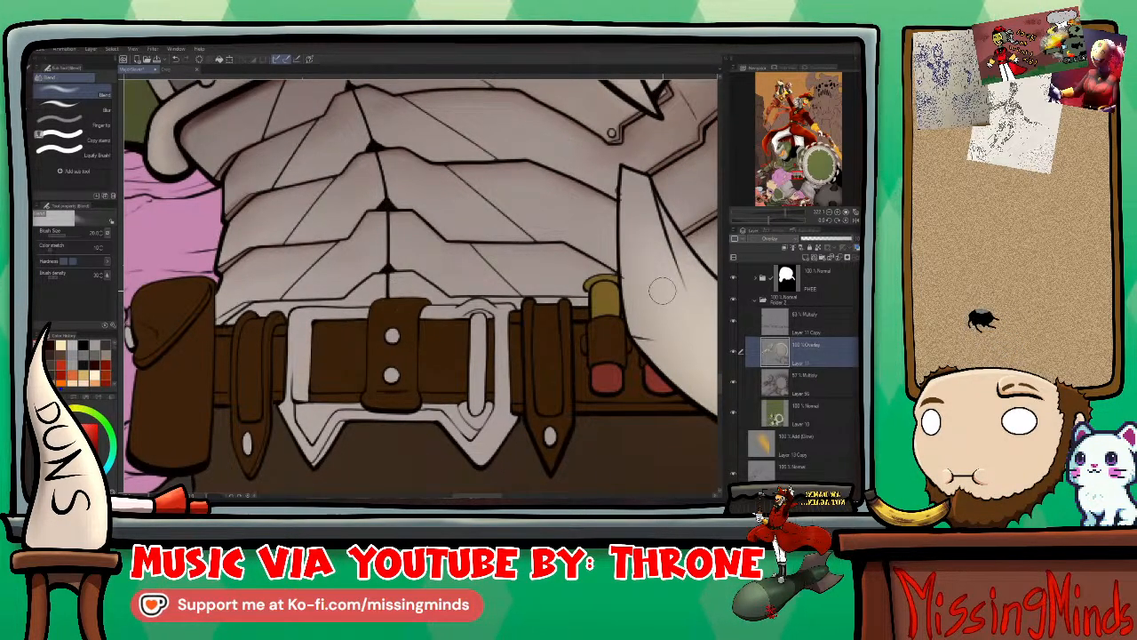
{"action": "scroll", "coordinate": [449, 266], "scroll_direction": "right", "scroll_amount": 3}
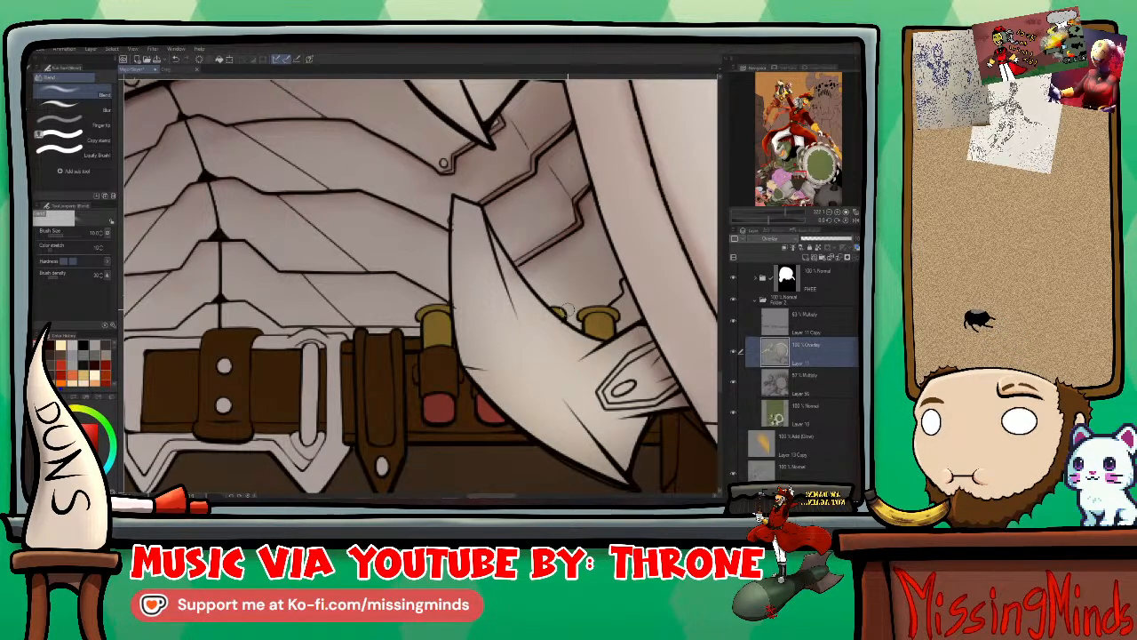
{"action": "scroll", "coordinate": [553, 268], "scroll_direction": "down", "scroll_amount": 3}
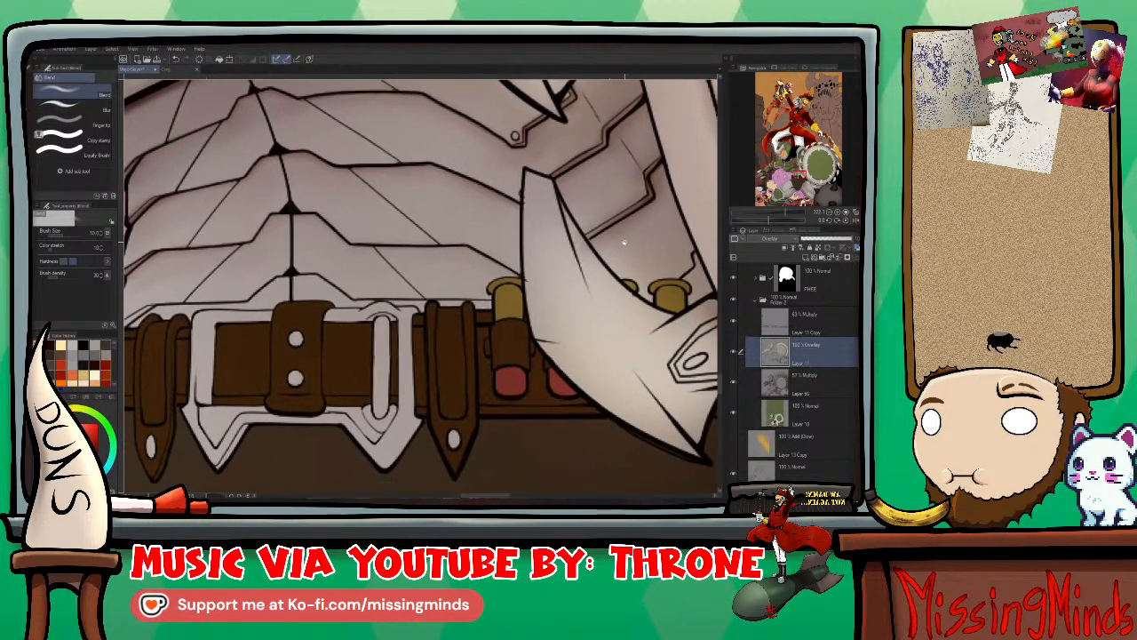
{"action": "key", "text": "p"}
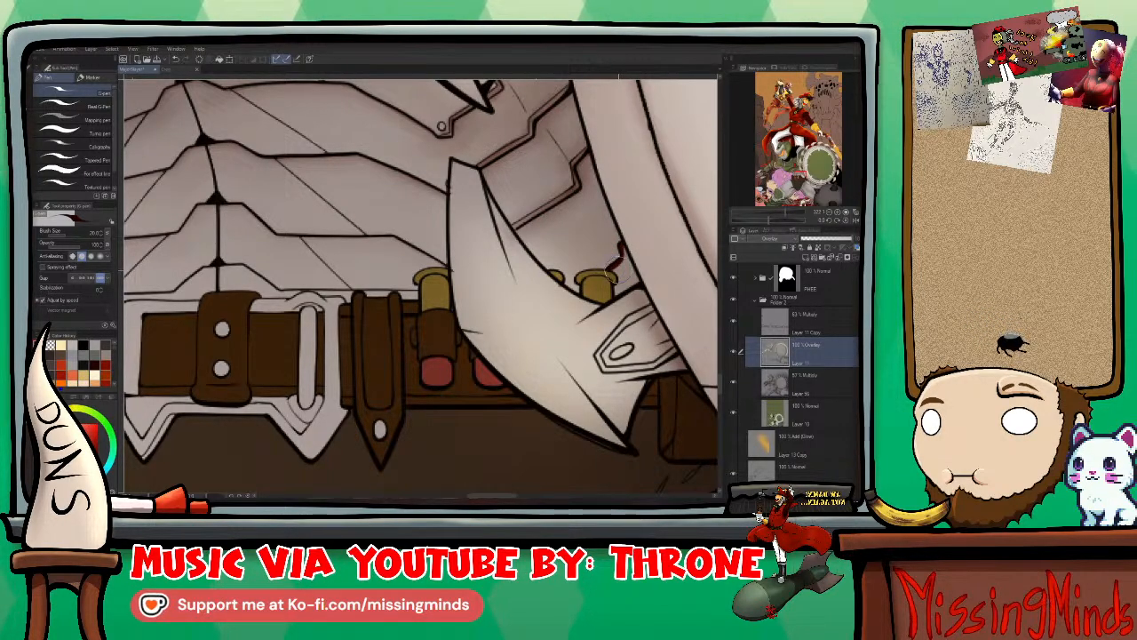
{"action": "key", "text": "j"}
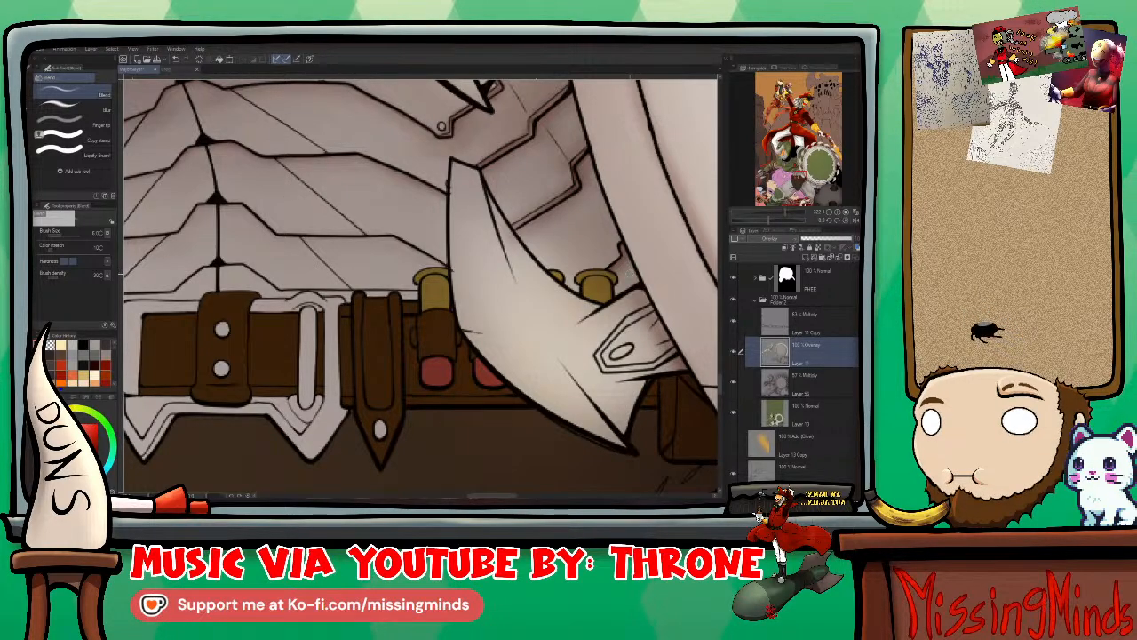
{"action": "left_click_drag", "start_coordinate": [627, 258], "coordinate": [686, 267]}
{"action": "left_click_drag", "start_coordinate": [626, 299], "coordinate": [638, 302]}
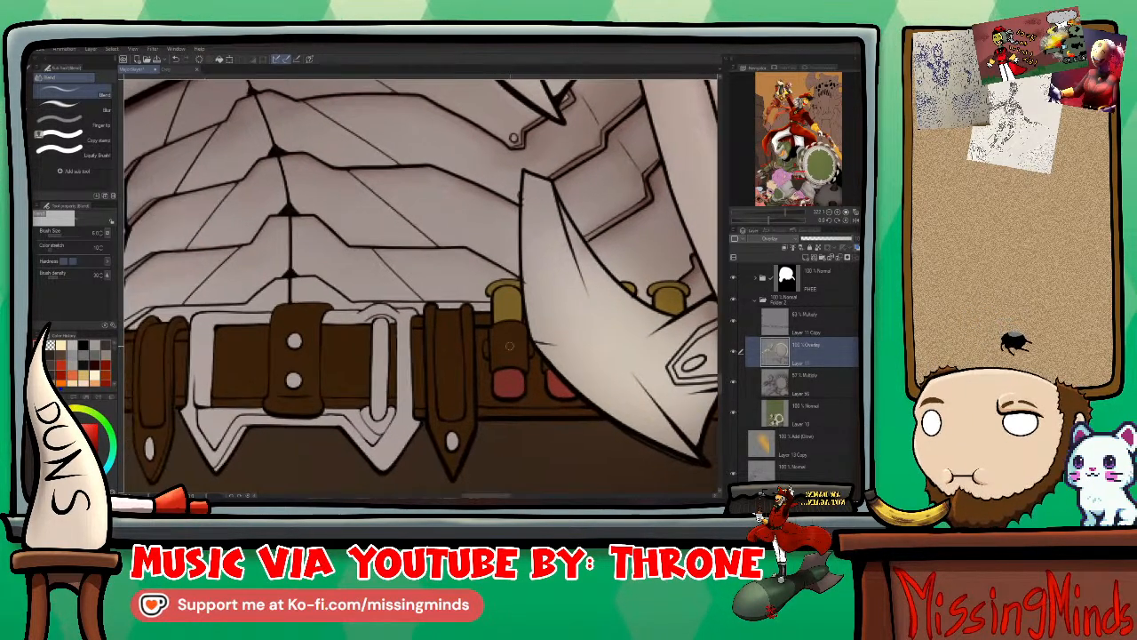
Step: Draw dark-red pen accents along the second-lowest abdomen plate seam above the belt, from the spike side to the pouch side
{"action": "scroll", "coordinate": [585, 293], "scroll_direction": "up", "scroll_amount": 2}
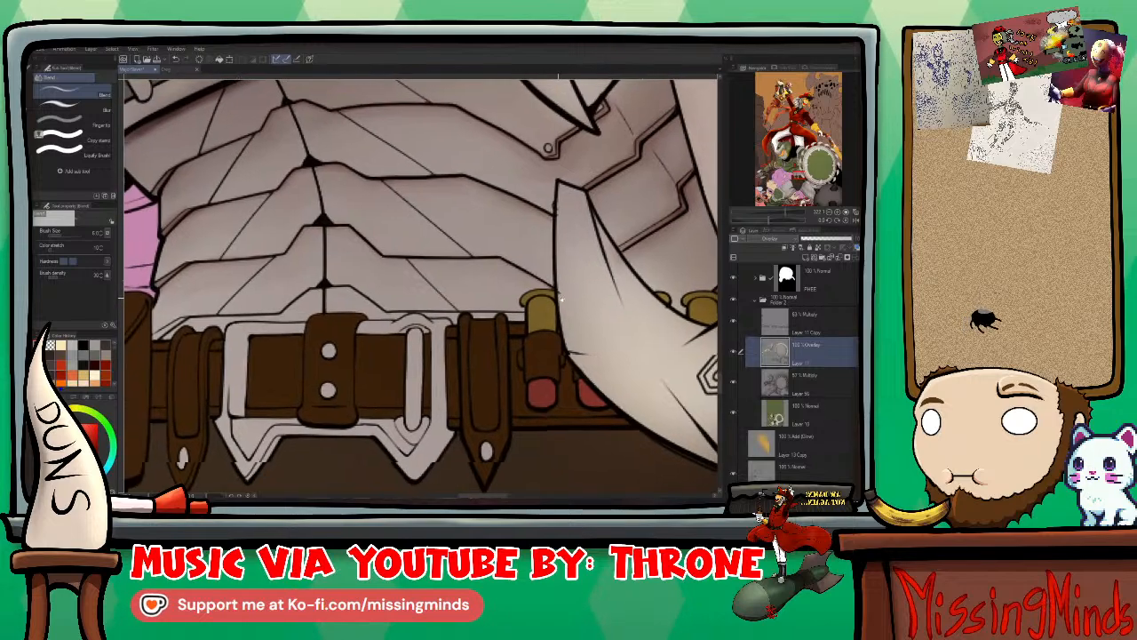
{"action": "key", "text": "p"}
{"action": "key", "text": "p"}
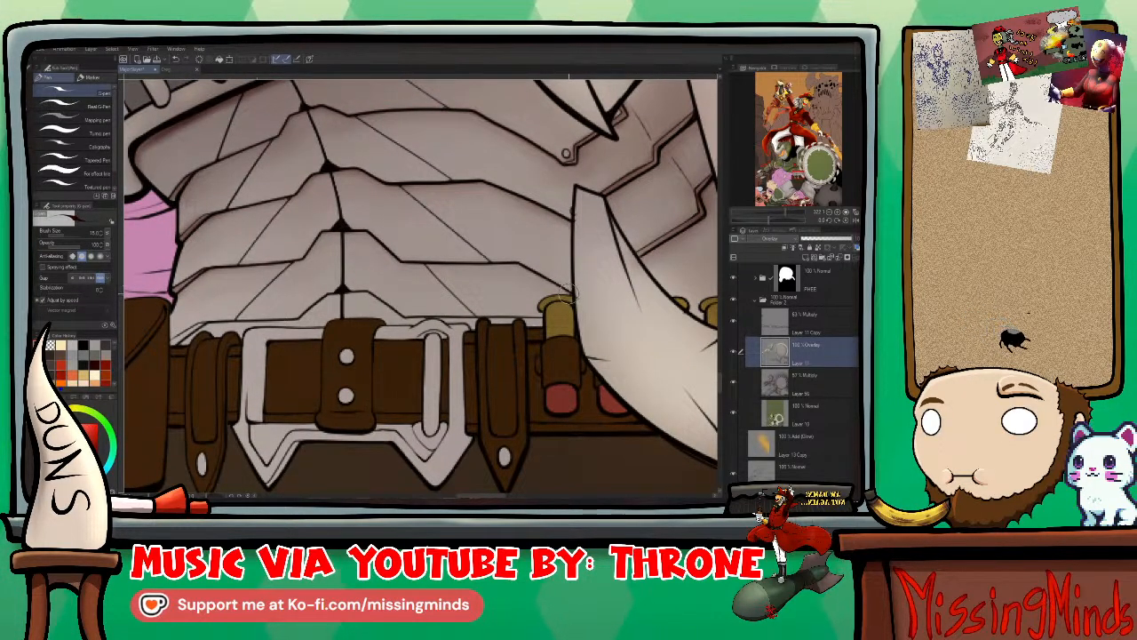
{"action": "key", "text": "bracketleft"}
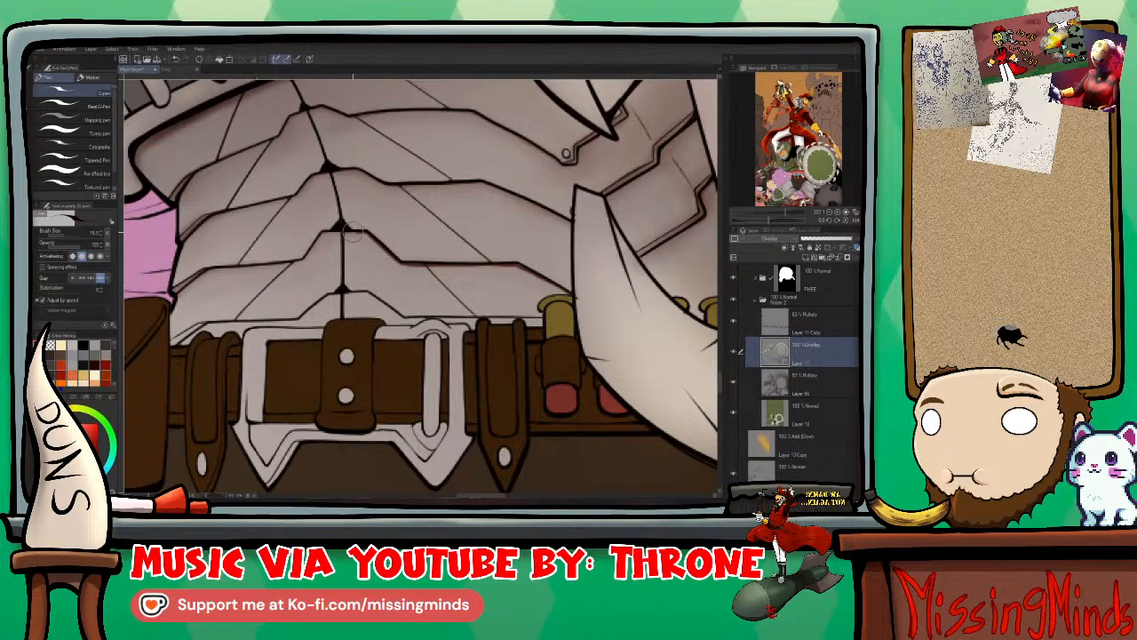
{"action": "left_click_drag", "start_coordinate": [323, 231], "coordinate": [472, 224]}
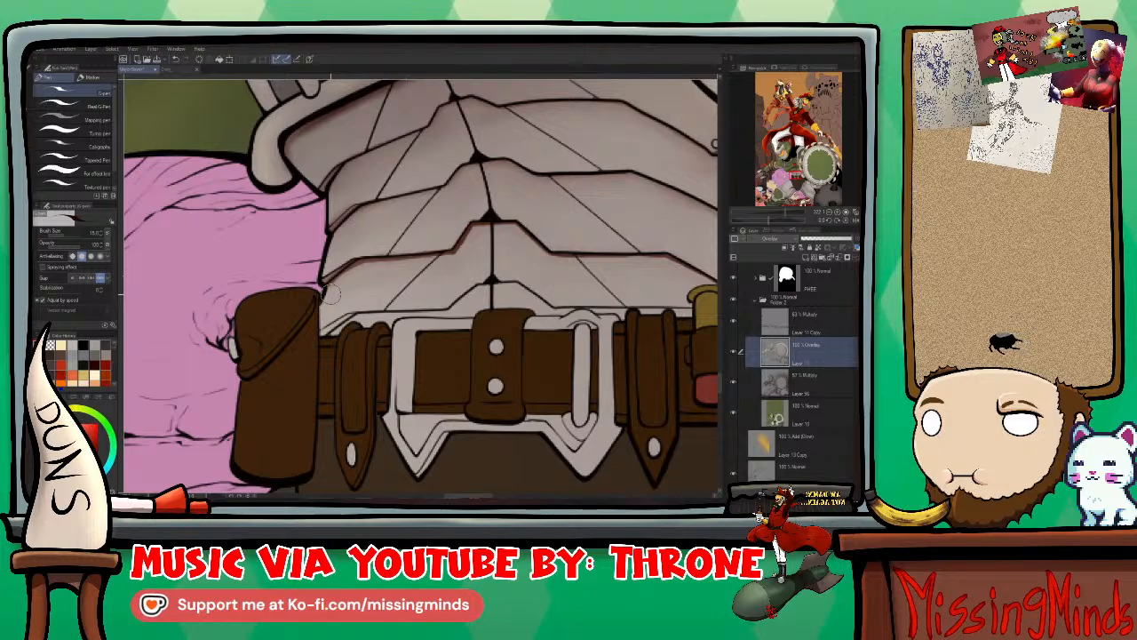
Step: Blend the red accents along the full width of the second-lowest abdomen plate seam into the plates
{"action": "key", "text": "j"}
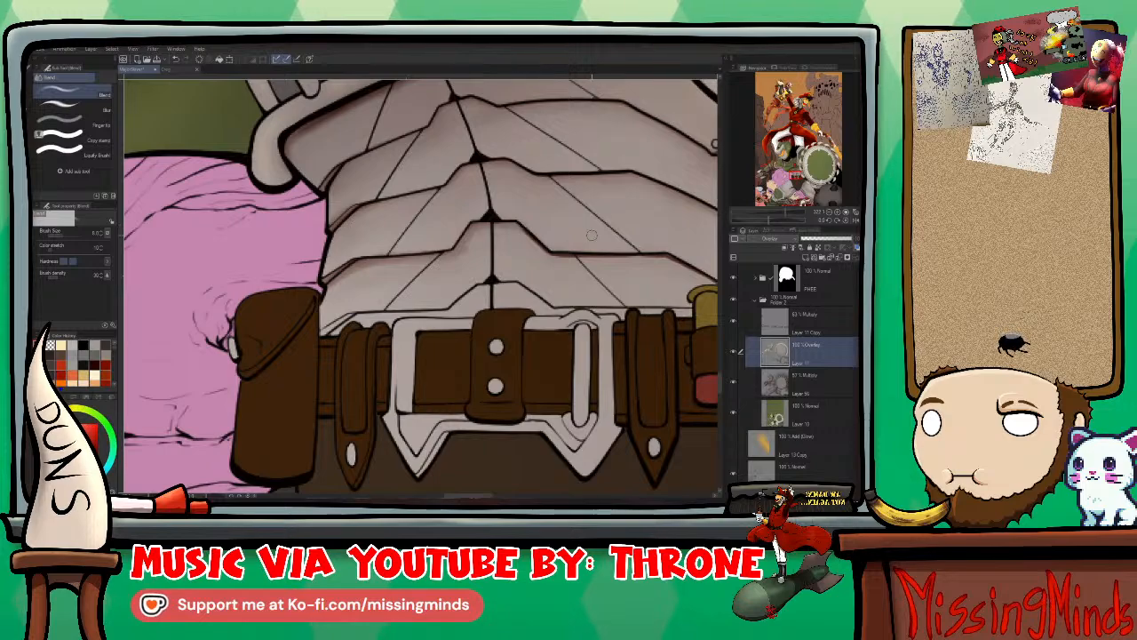
{"action": "left_click_drag", "start_coordinate": [521, 228], "coordinate": [371, 235]}
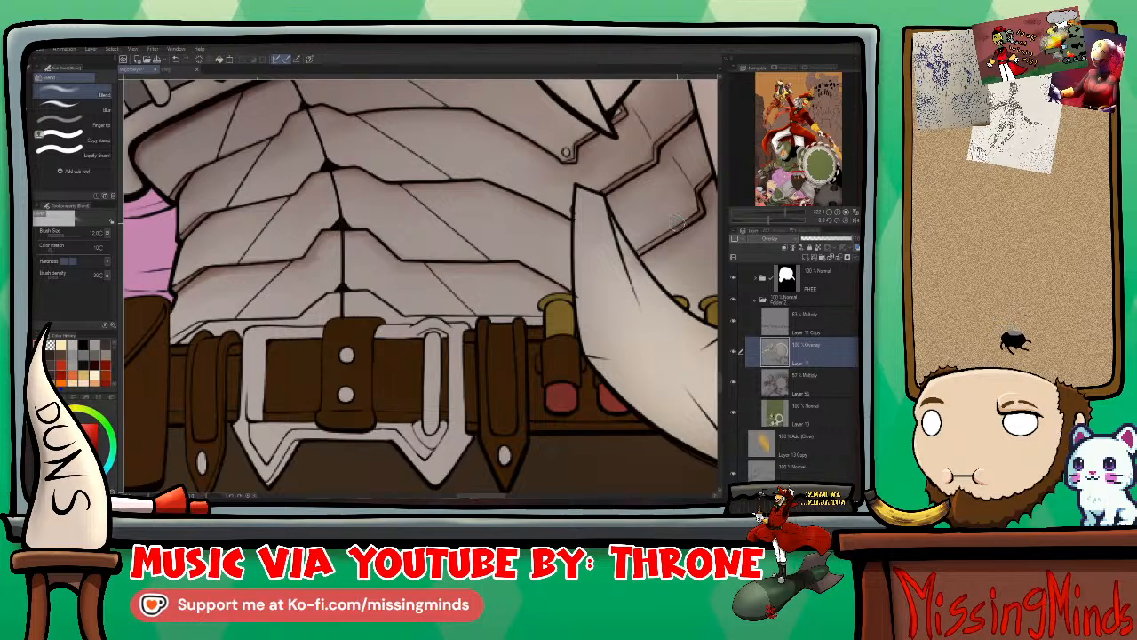
{"action": "key", "text": "p"}
{"action": "key", "text": "p"}
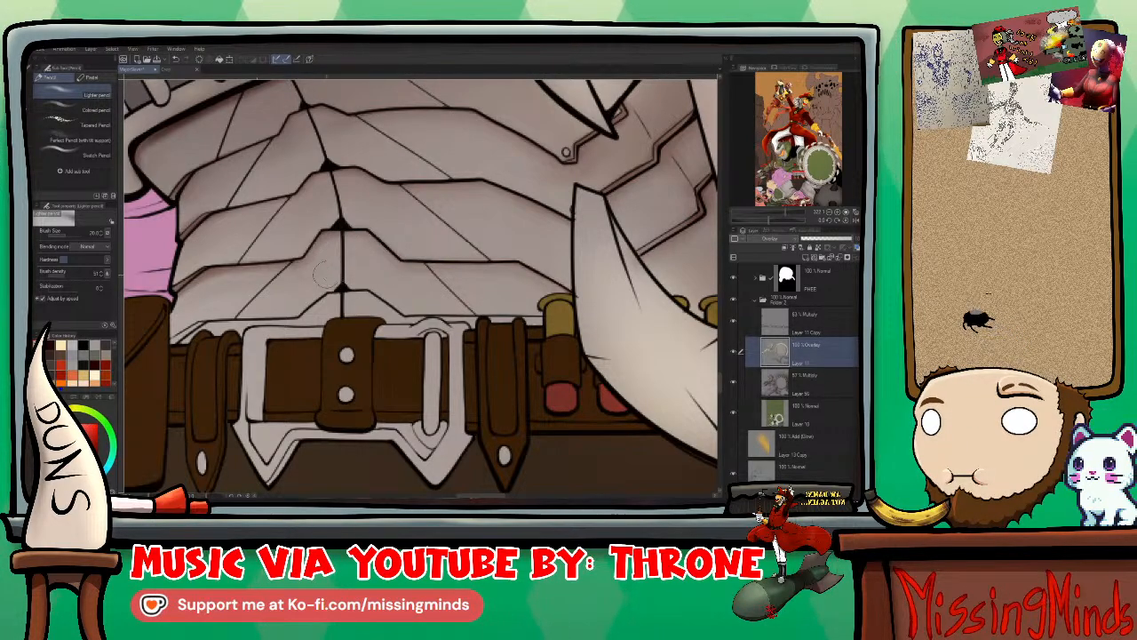
{"action": "left_click_drag", "start_coordinate": [324, 276], "coordinate": [509, 233]}
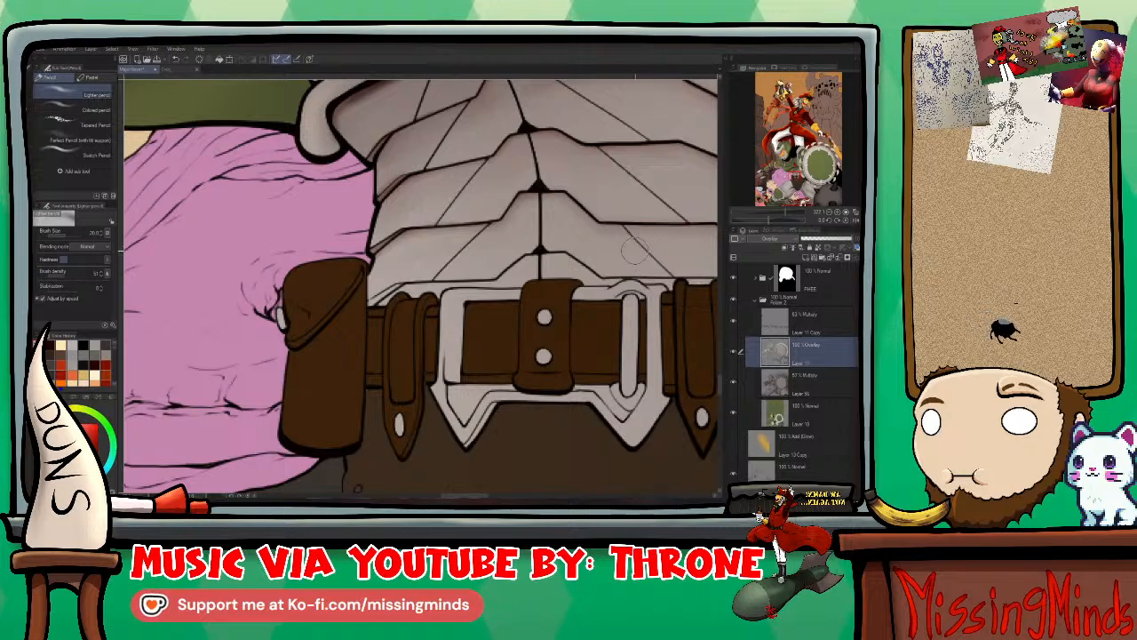
Step: Draw dark-red pen accents along the lowest abdomen plate seam and the plate edge directly above the belt
{"action": "key", "text": "p"}
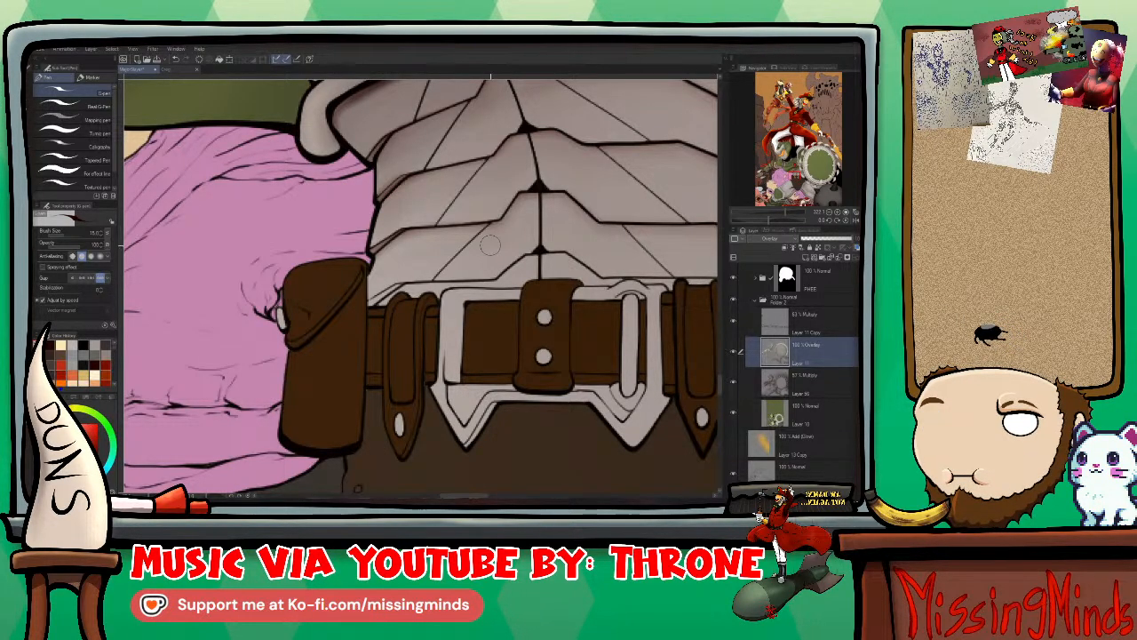
{"action": "scroll", "coordinate": [487, 240], "scroll_direction": "down", "scroll_amount": 5}
{"action": "scroll", "coordinate": [422, 284], "scroll_direction": "down", "scroll_amount": 8}
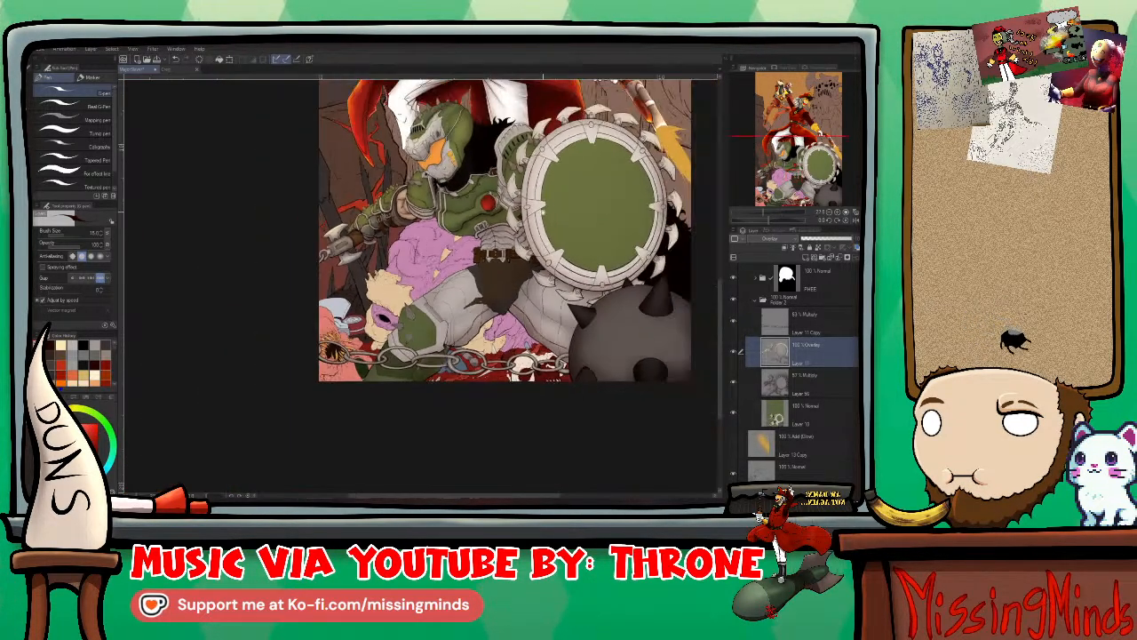
{"action": "scroll", "coordinate": [476, 237], "scroll_direction": "up", "scroll_amount": 3}
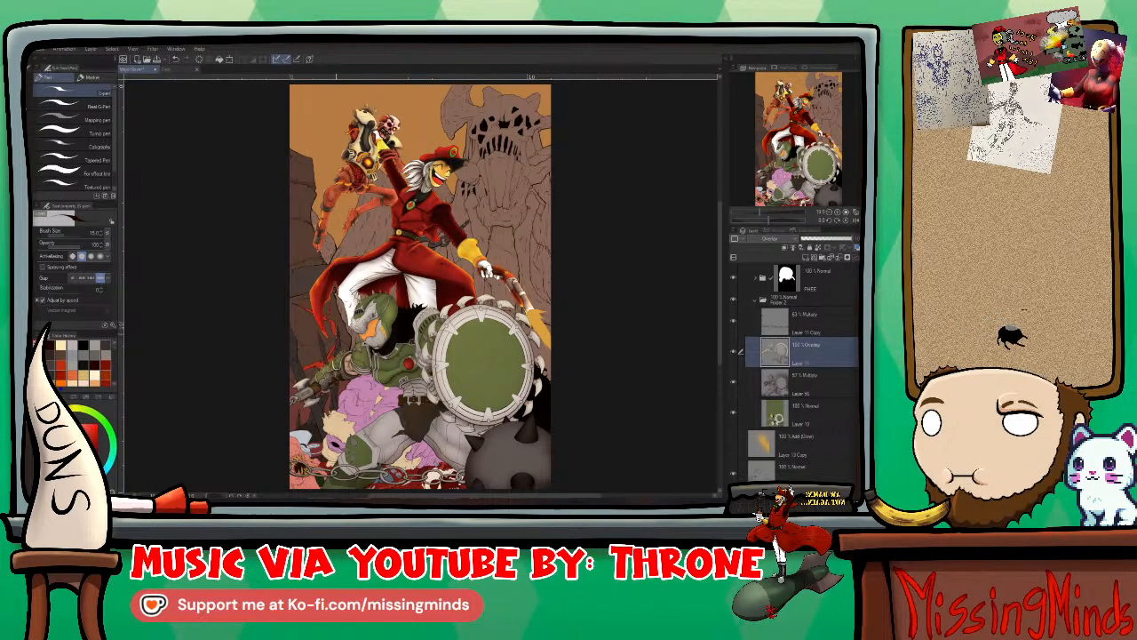
{"action": "key", "text": "ctrl+plus"}
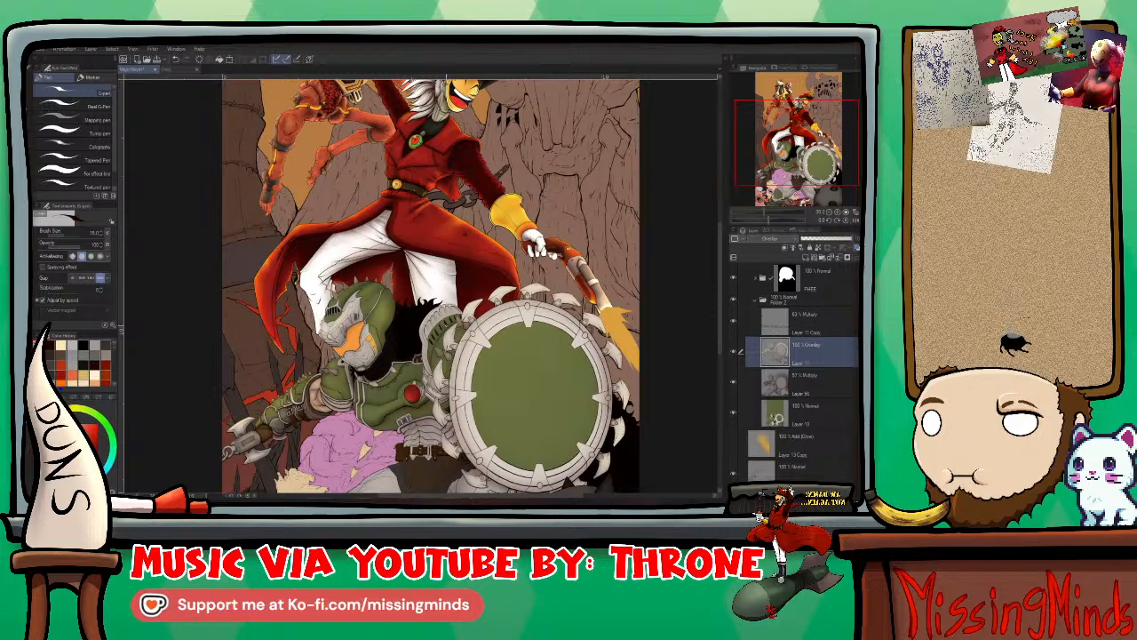
{"action": "scroll", "coordinate": [422, 284], "scroll_direction": "up", "scroll_amount": 4}
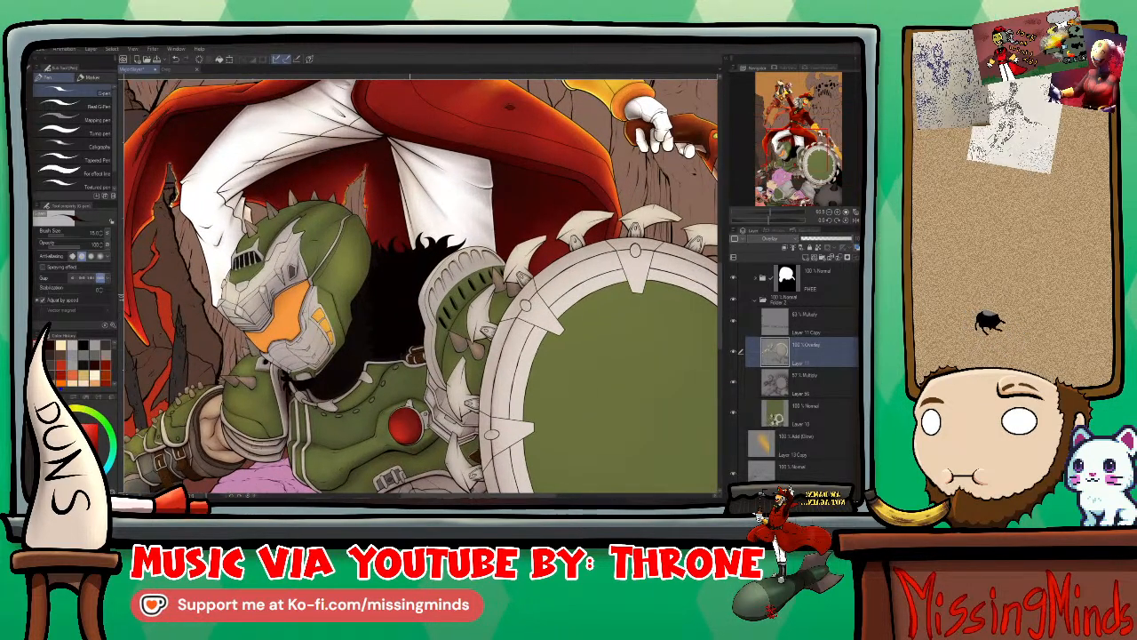
{"action": "left_click_drag", "start_coordinate": [417, 373], "coordinate": [471, 142]}
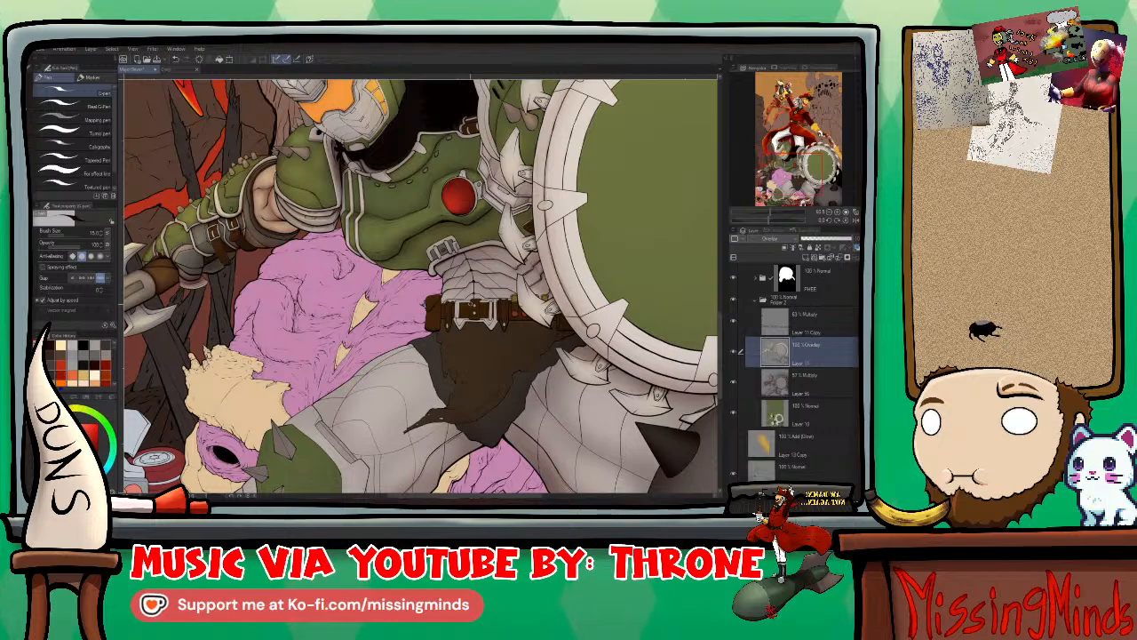
{"action": "scroll", "coordinate": [486, 337], "scroll_direction": "up", "scroll_amount": 5}
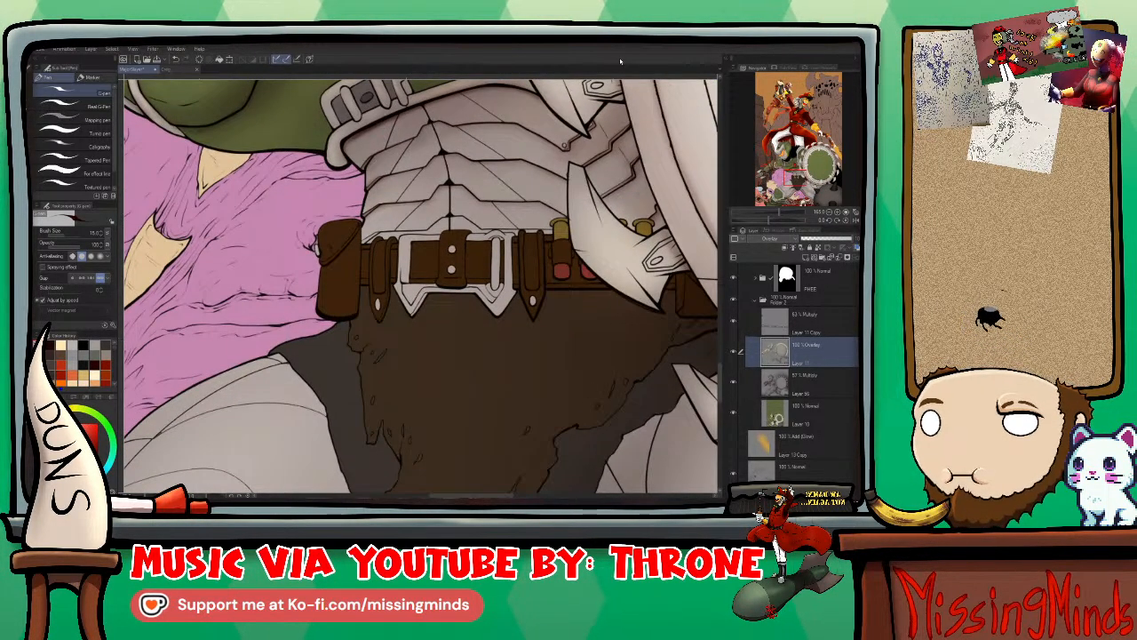
{"action": "scroll", "coordinate": [575, 257], "scroll_direction": "up", "scroll_amount": 4}
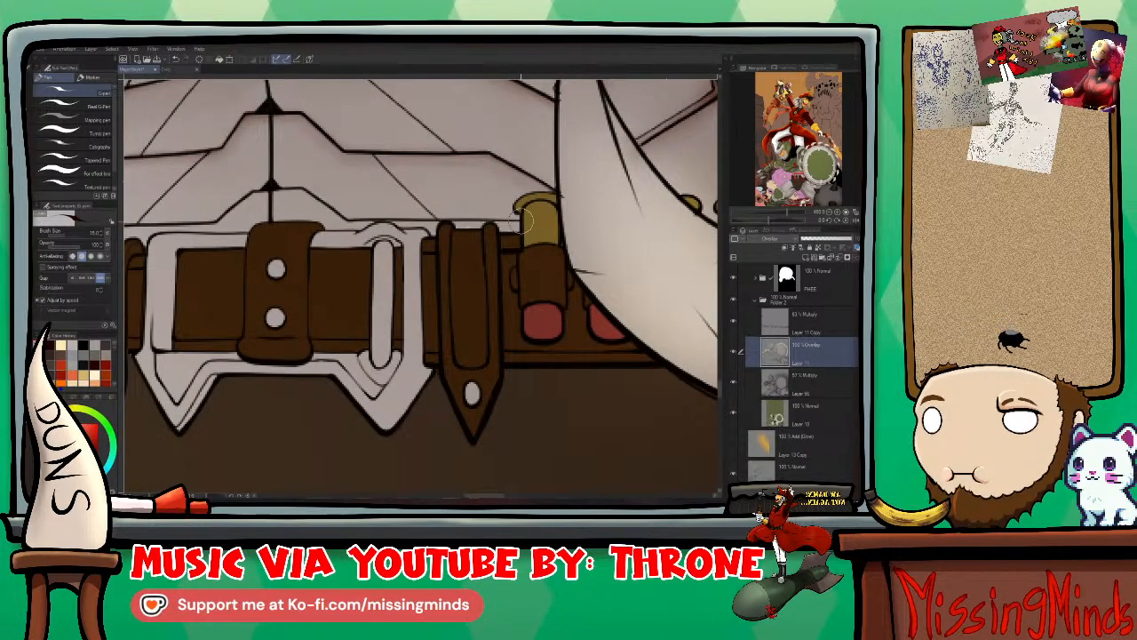
{"action": "left_click_drag", "start_coordinate": [576, 266], "coordinate": [642, 293]}
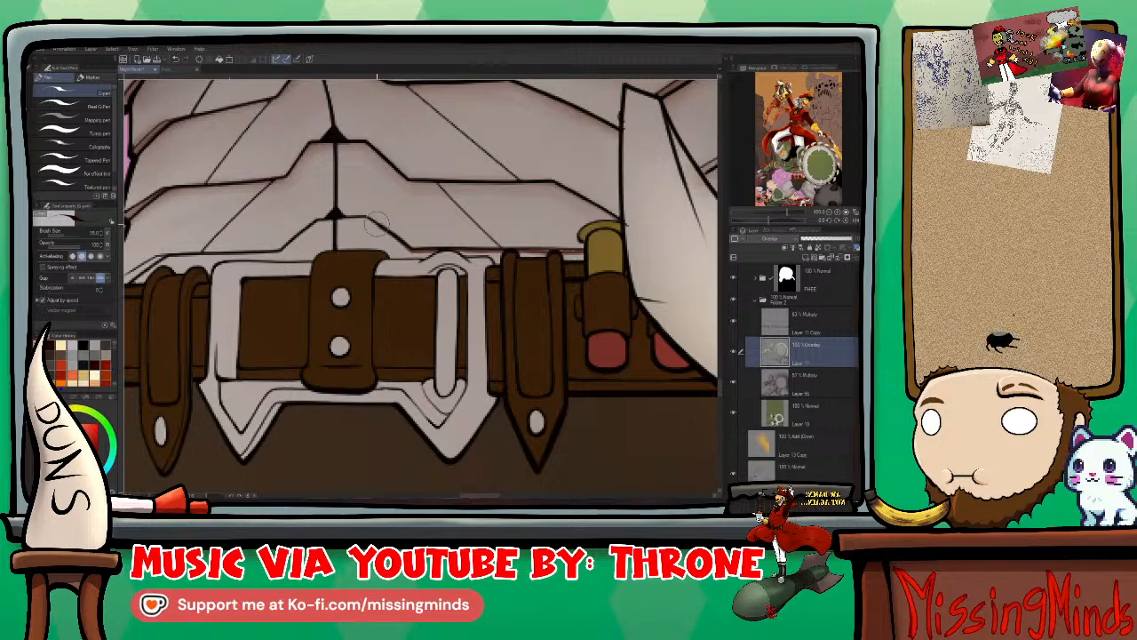
{"action": "left_click_drag", "start_coordinate": [333, 220], "coordinate": [606, 172]}
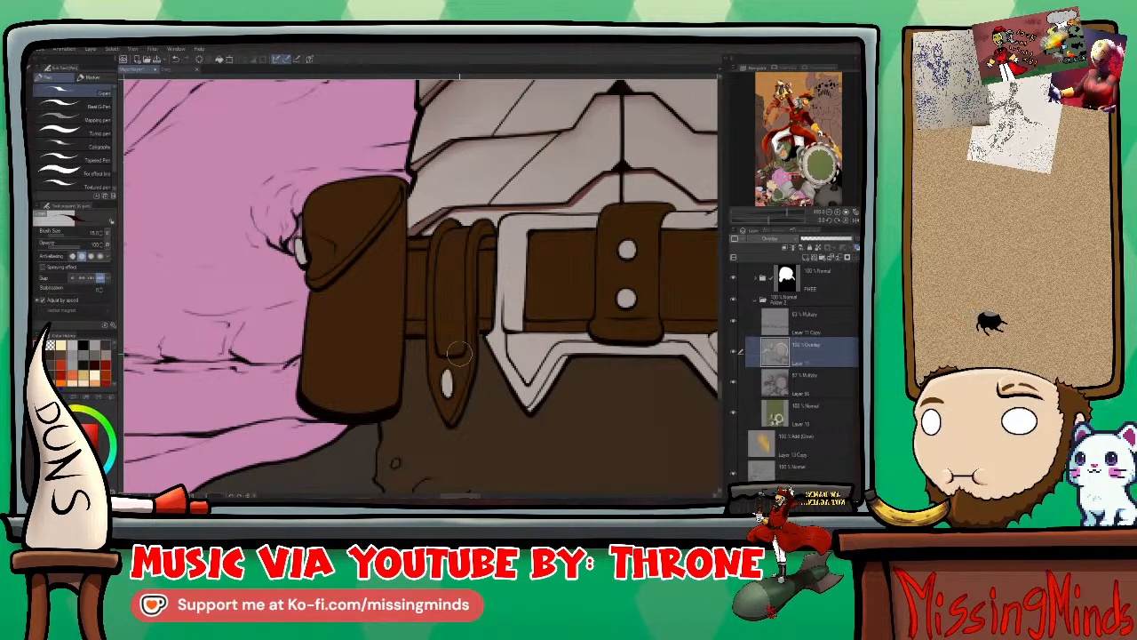
Step: Blend the red accents on the lowest abdomen seam and the plate edge above the belt
{"action": "key", "text": "j"}
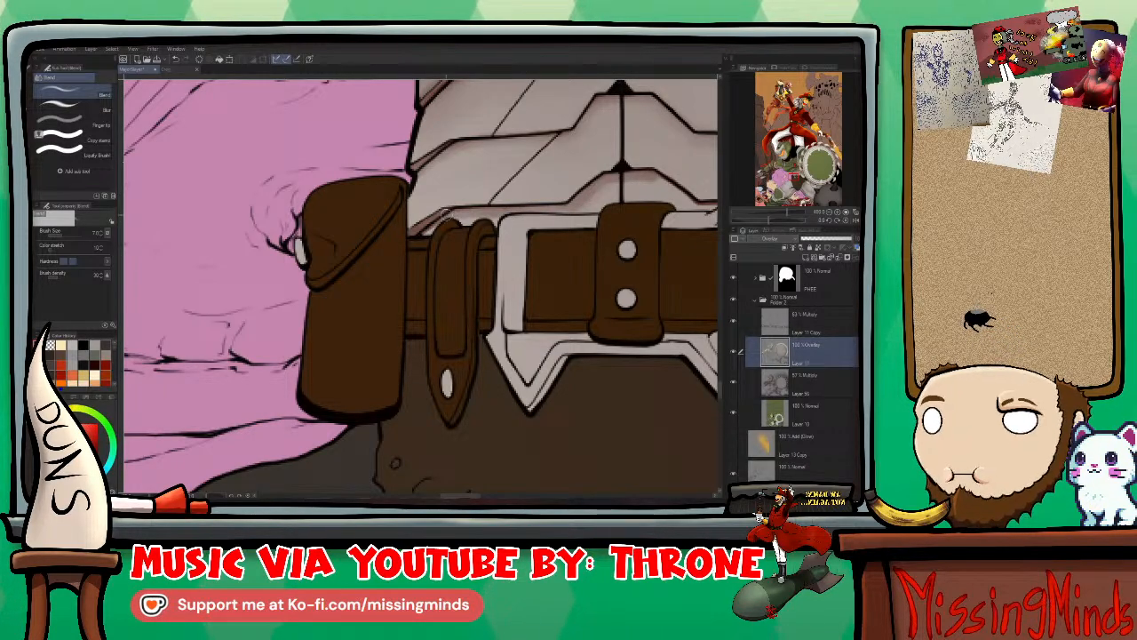
{"action": "left_click_drag", "start_coordinate": [406, 232], "coordinate": [280, 257]}
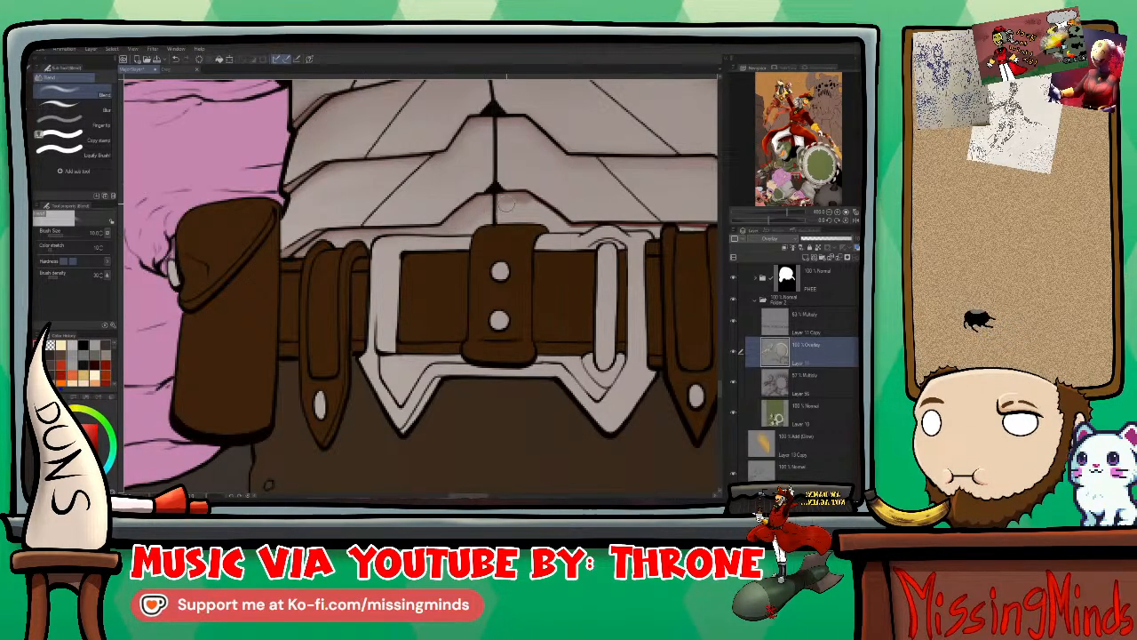
{"action": "left_click_drag", "start_coordinate": [667, 241], "coordinate": [569, 257]}
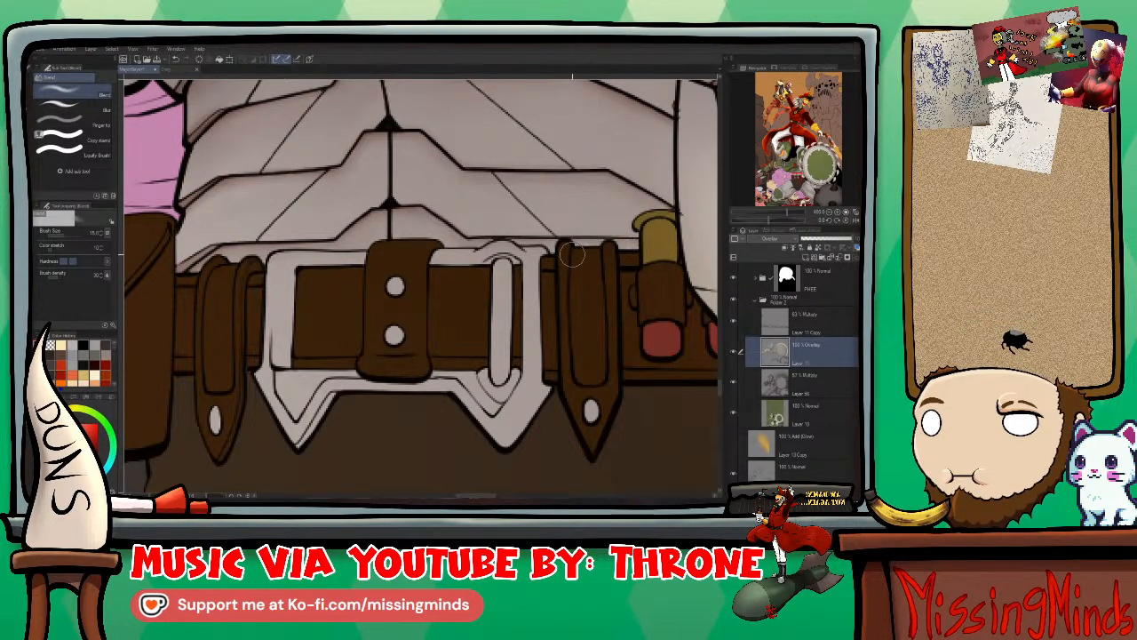
Step: Compare the abdomen and side plates with the Overlay layer hidden and shown
{"action": "scroll", "coordinate": [509, 211], "scroll_direction": "down", "scroll_amount": 5}
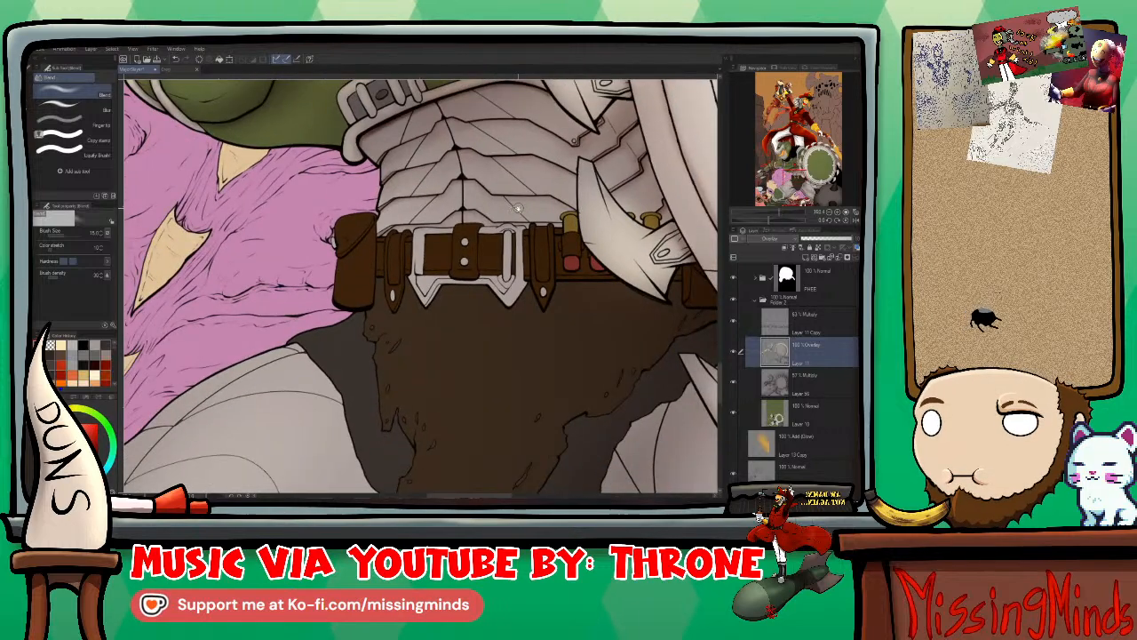
{"action": "left_click_drag", "start_coordinate": [511, 293], "coordinate": [489, 311]}
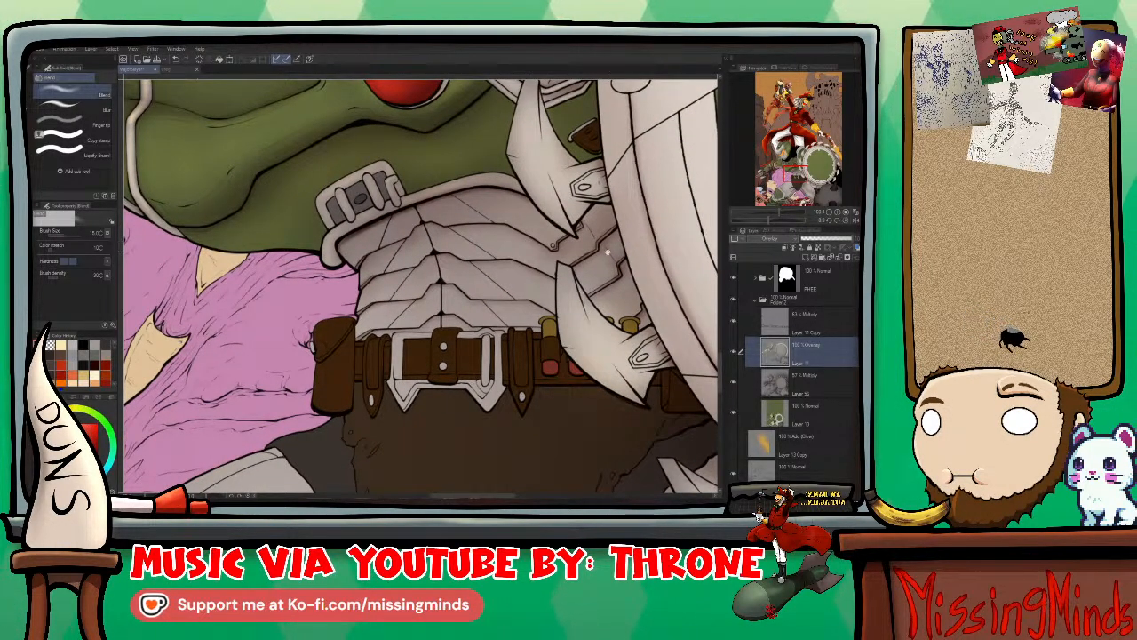
{"action": "left_click_drag", "start_coordinate": [607, 253], "coordinate": [577, 254]}
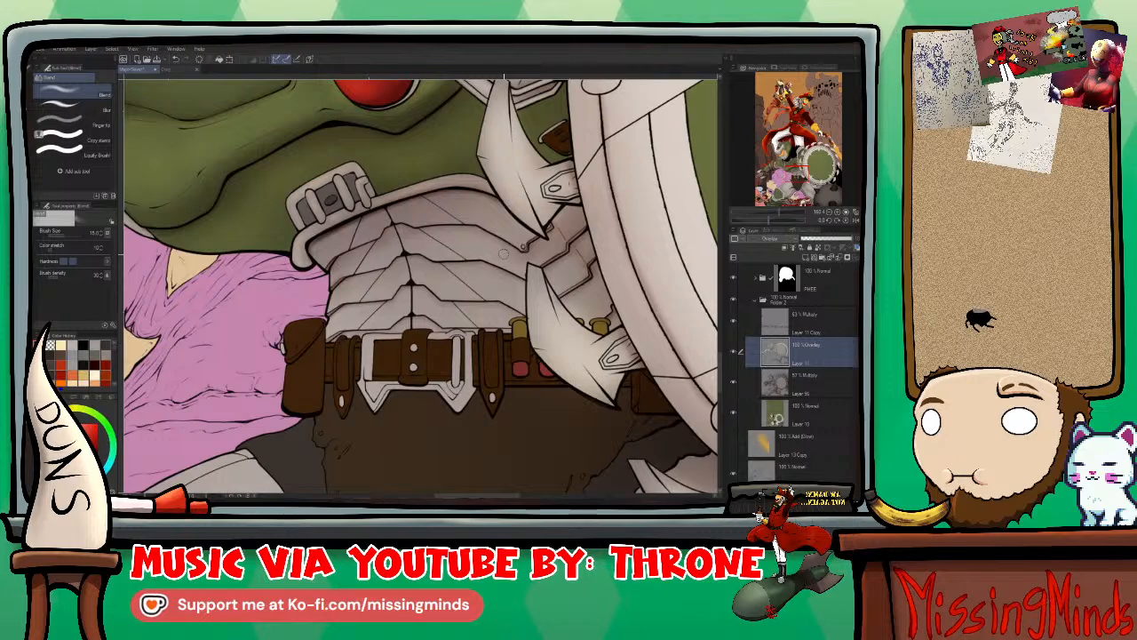
{"action": "left_click", "coordinate": [734, 352]}
{"action": "left_click", "coordinate": [734, 353]}
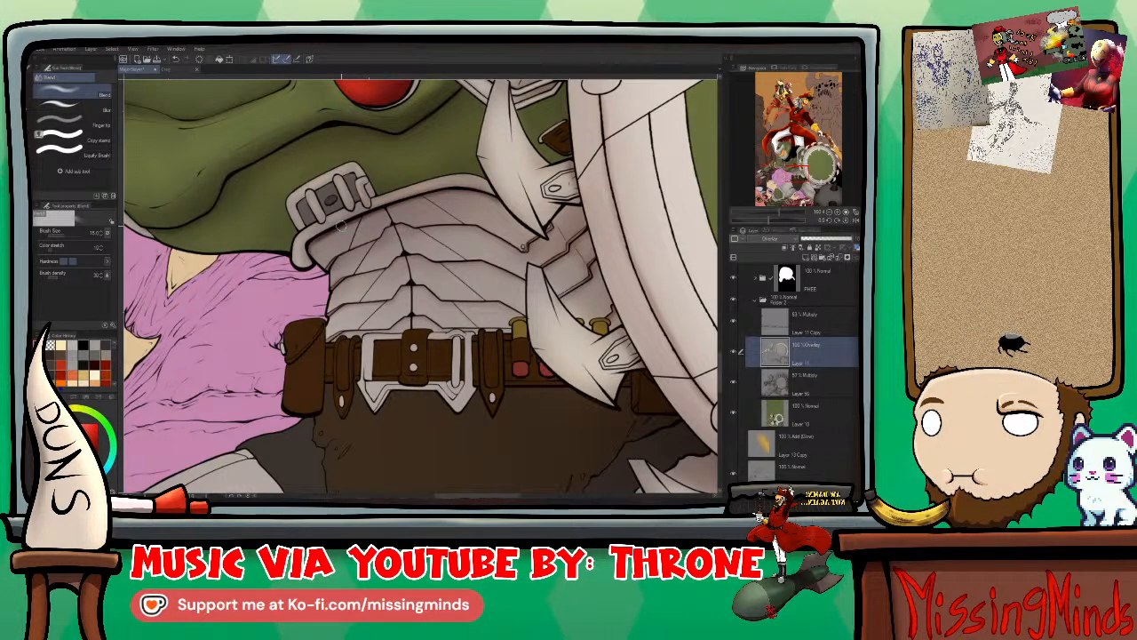
Step: Enlarge the Lighter pencil and shade the shell casings, their red tips and the leather loop on the belt around the spike
{"action": "scroll", "coordinate": [340, 225], "scroll_direction": "up", "scroll_amount": 2}
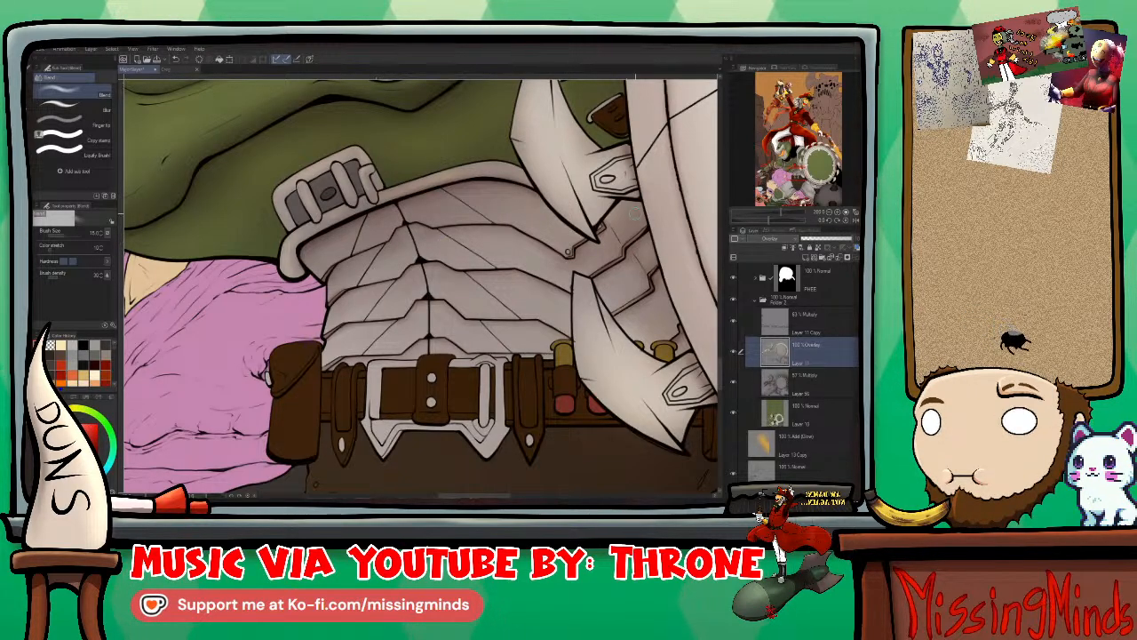
{"action": "left_click_drag", "start_coordinate": [648, 312], "coordinate": [594, 219]}
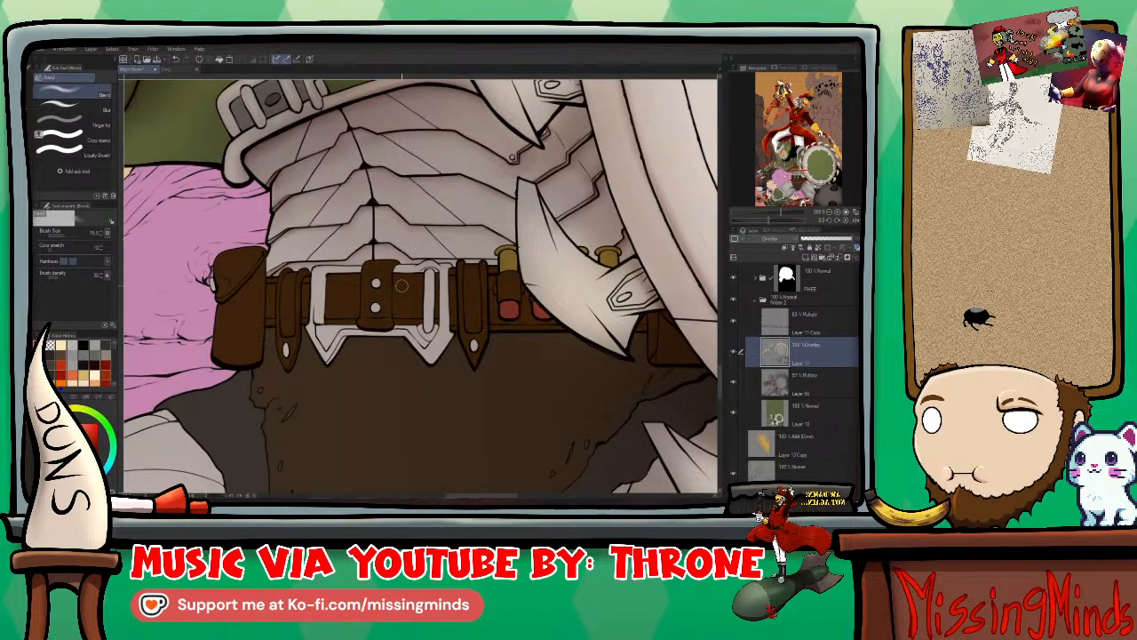
{"action": "scroll", "coordinate": [476, 244], "scroll_direction": "up", "scroll_amount": 4}
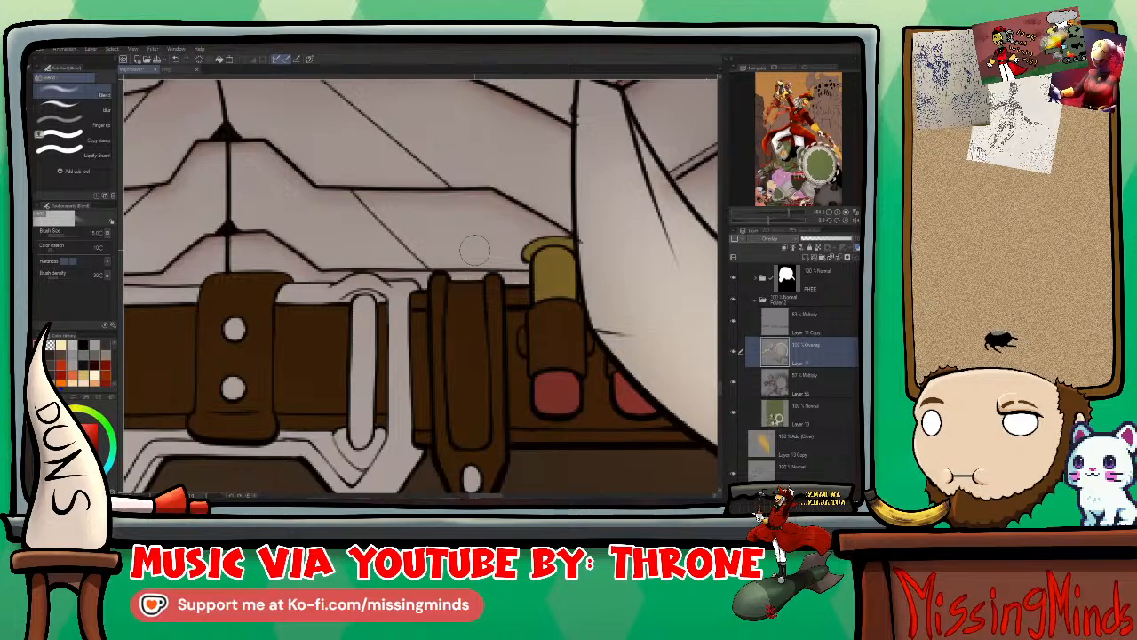
{"action": "left_click_drag", "start_coordinate": [644, 405], "coordinate": [495, 382]}
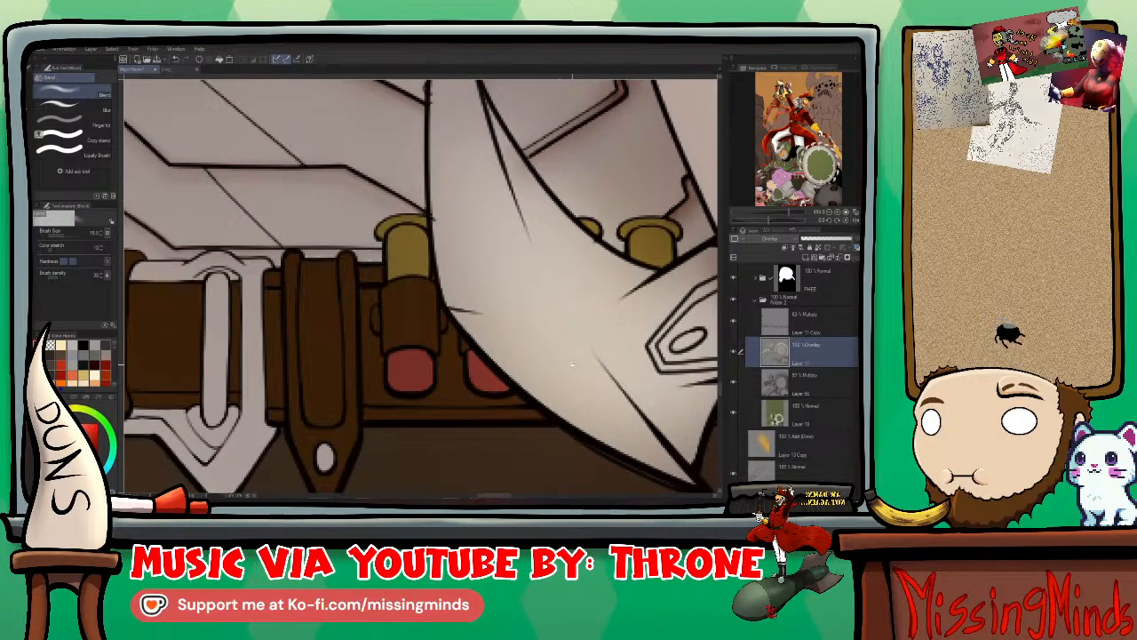
{"action": "left_click_drag", "start_coordinate": [572, 362], "coordinate": [525, 382]}
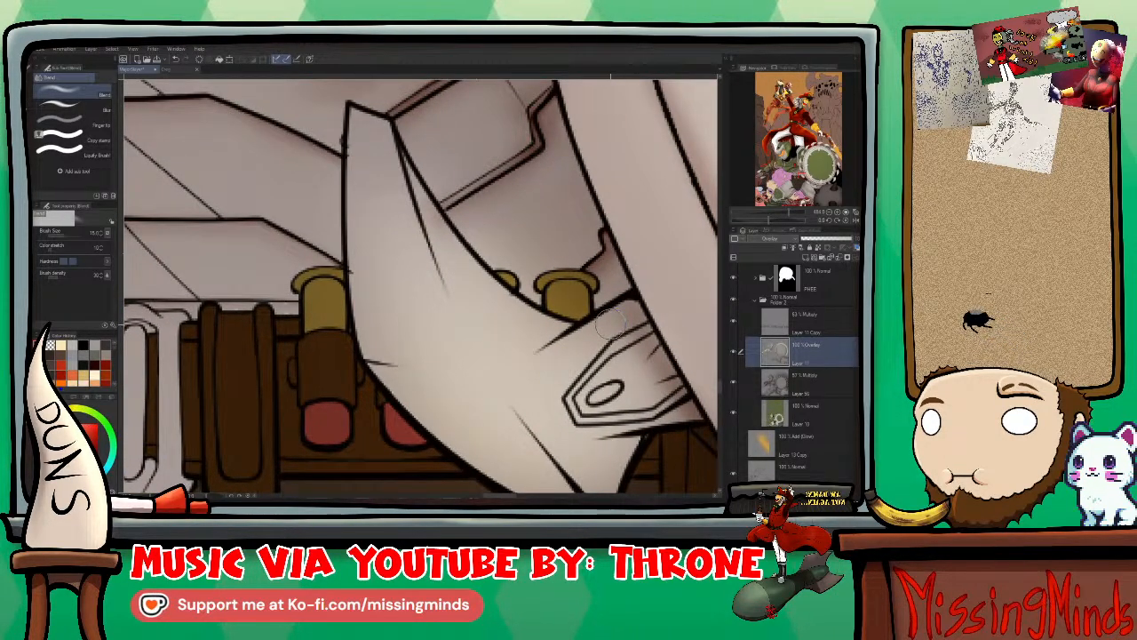
{"action": "key", "text": "p"}
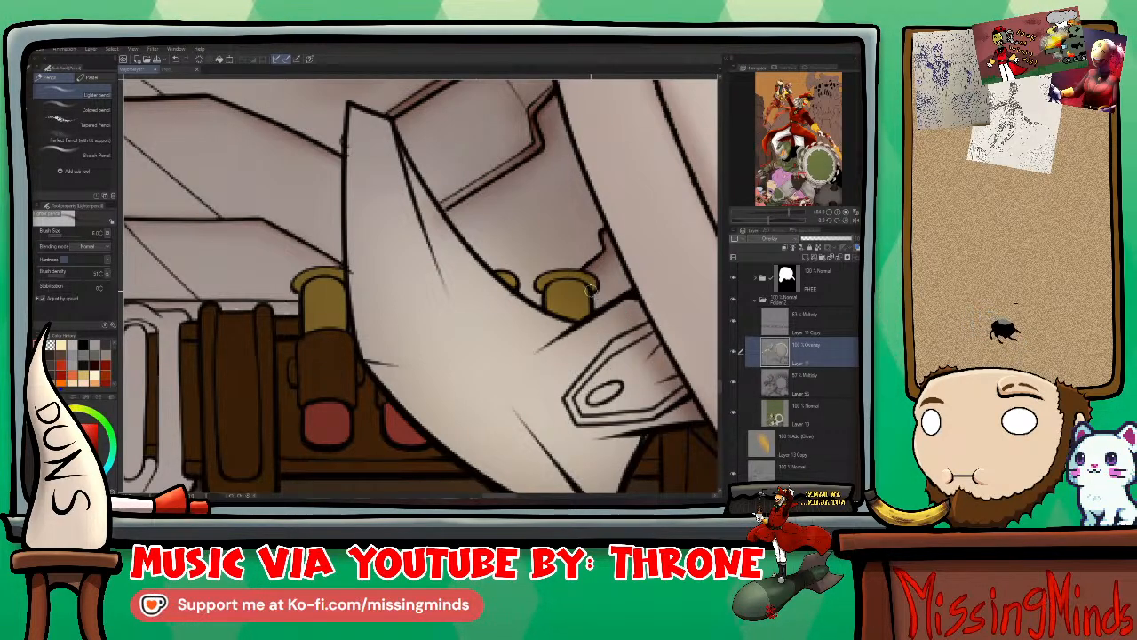
{"action": "key", "text": "bracketright"}
{"action": "key", "text": "bracketright"}
{"action": "key", "text": "bracketright"}
{"action": "key", "text": "bracketright"}
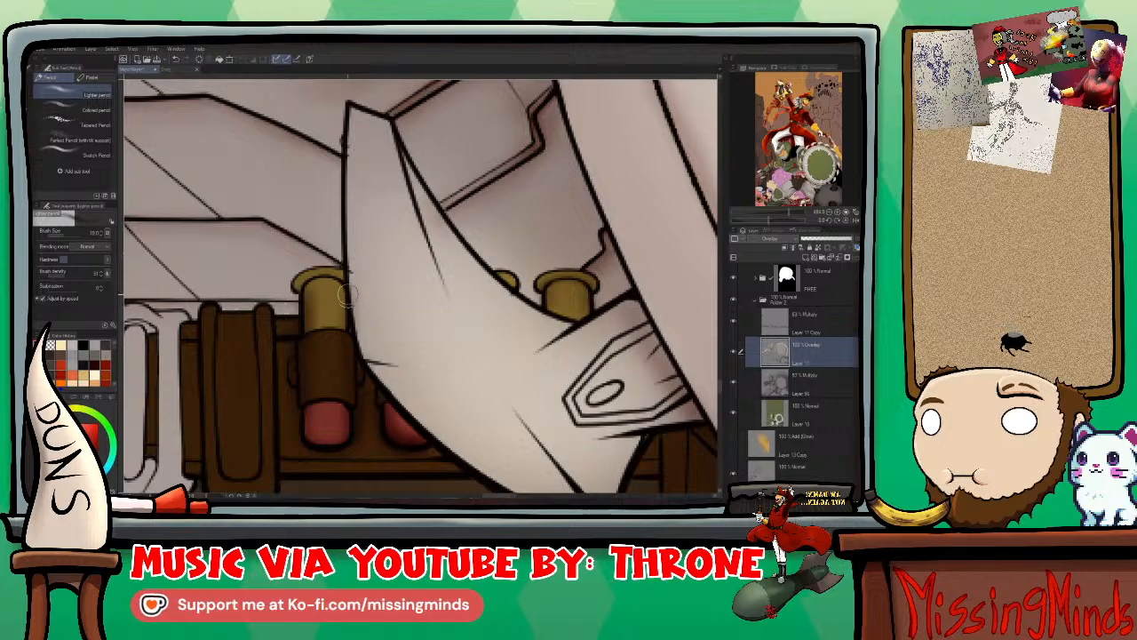
{"action": "scroll", "coordinate": [374, 320], "scroll_direction": "left", "scroll_amount": 3}
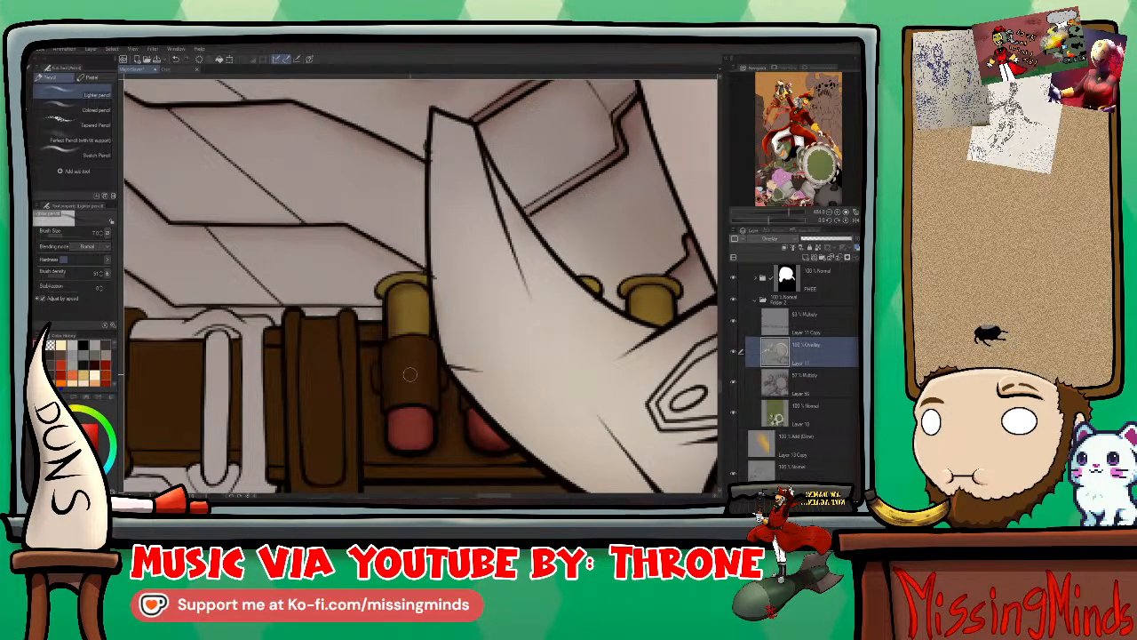
Step: Blend the shading on the shell casings and the leather loop beside the spike
{"action": "key", "text": "j"}
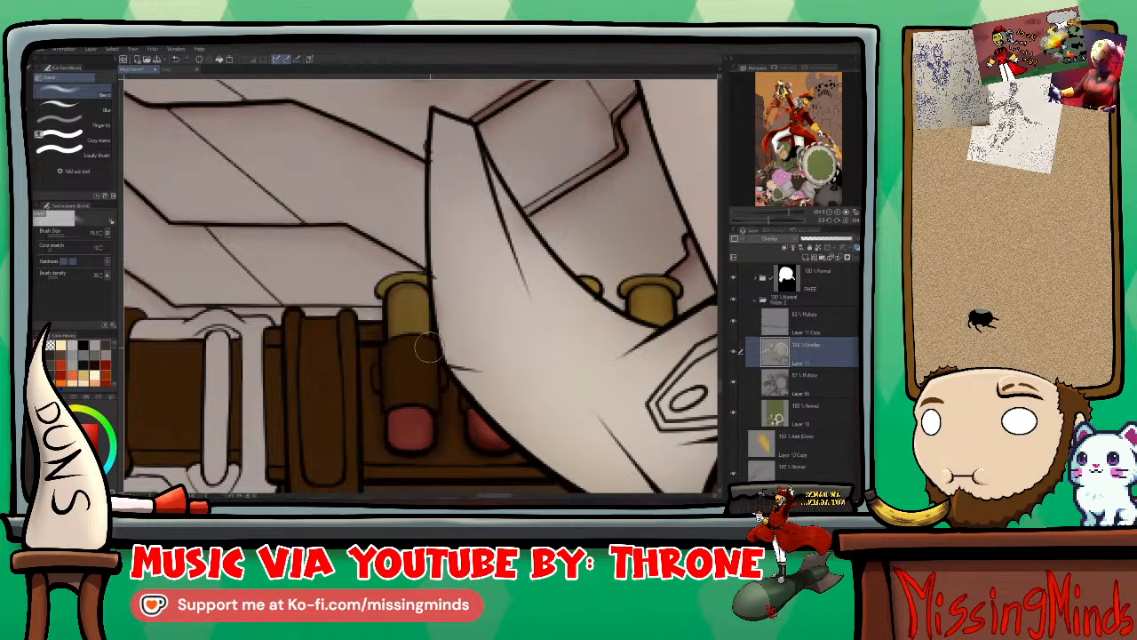
{"action": "scroll", "coordinate": [421, 396], "scroll_direction": "down", "scroll_amount": 2}
{"action": "scroll", "coordinate": [420, 395], "scroll_direction": "right", "scroll_amount": 2}
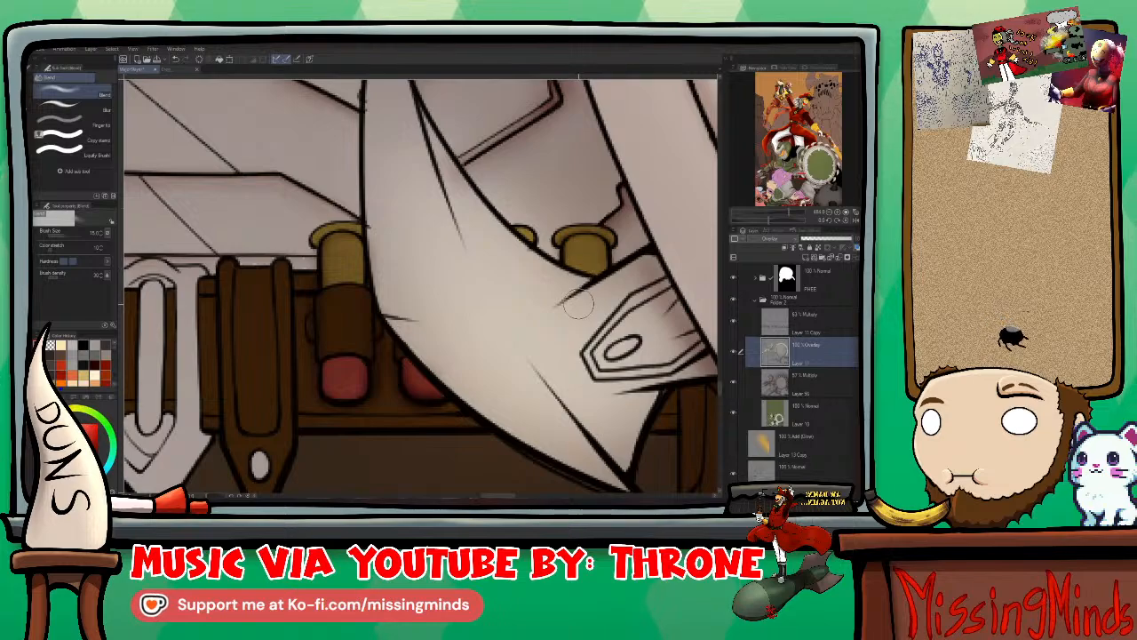
Step: Touch up the line art around the spike and the adjoining abdomen seams with the Pen on the line art layer
{"action": "scroll", "coordinate": [525, 356], "scroll_direction": "up", "scroll_amount": 2}
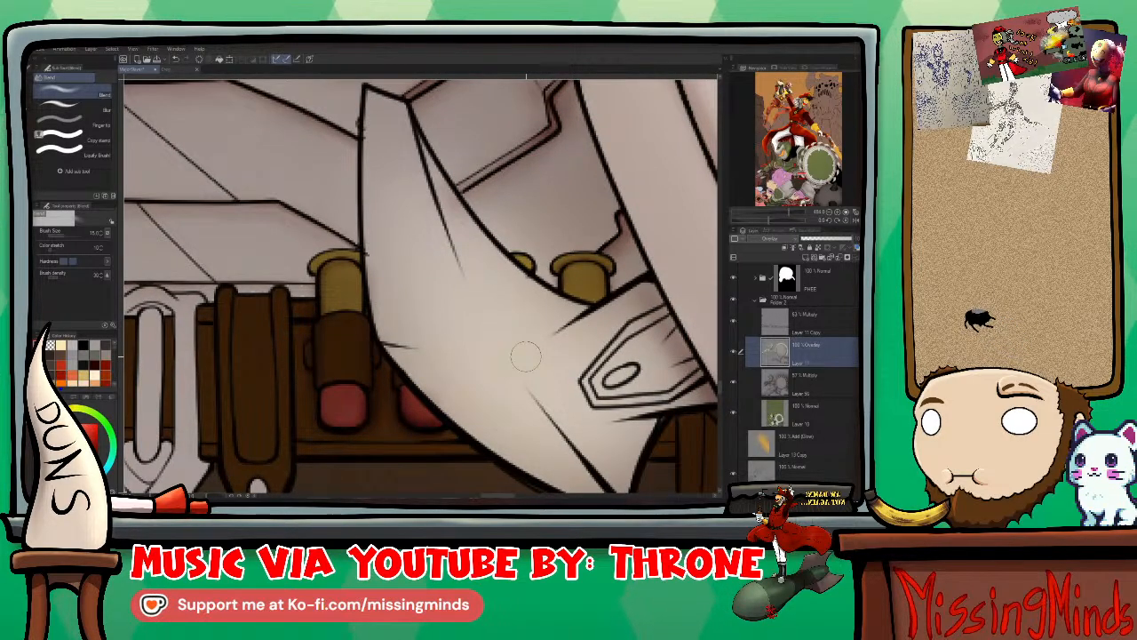
{"action": "scroll", "coordinate": [453, 300], "scroll_direction": "down", "scroll_amount": 5}
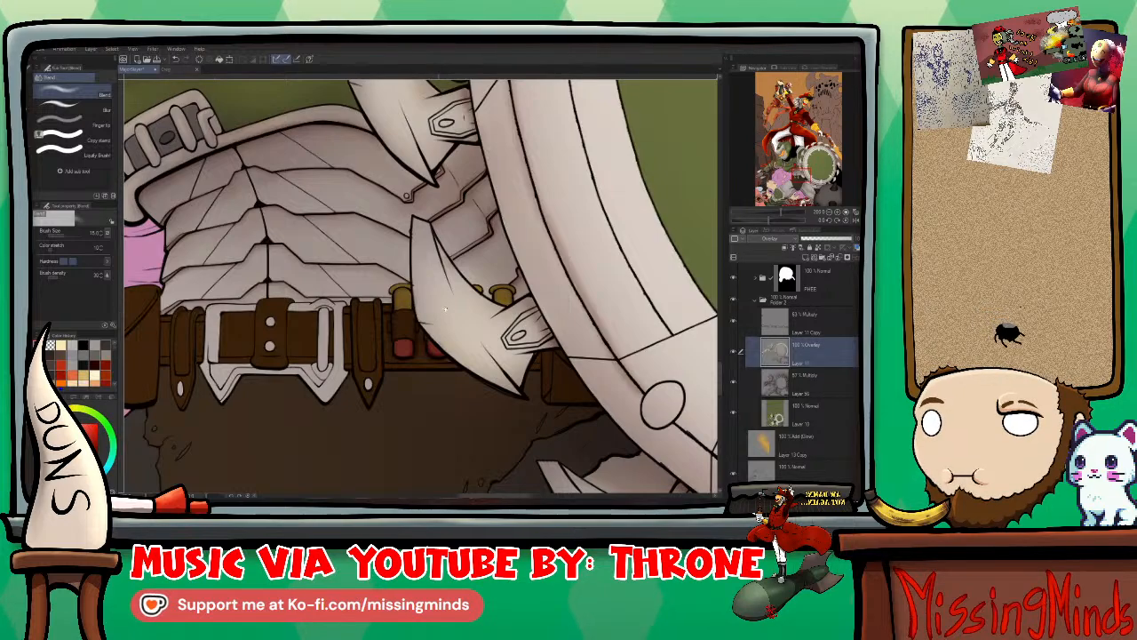
{"action": "left_click_drag", "start_coordinate": [444, 307], "coordinate": [520, 313]}
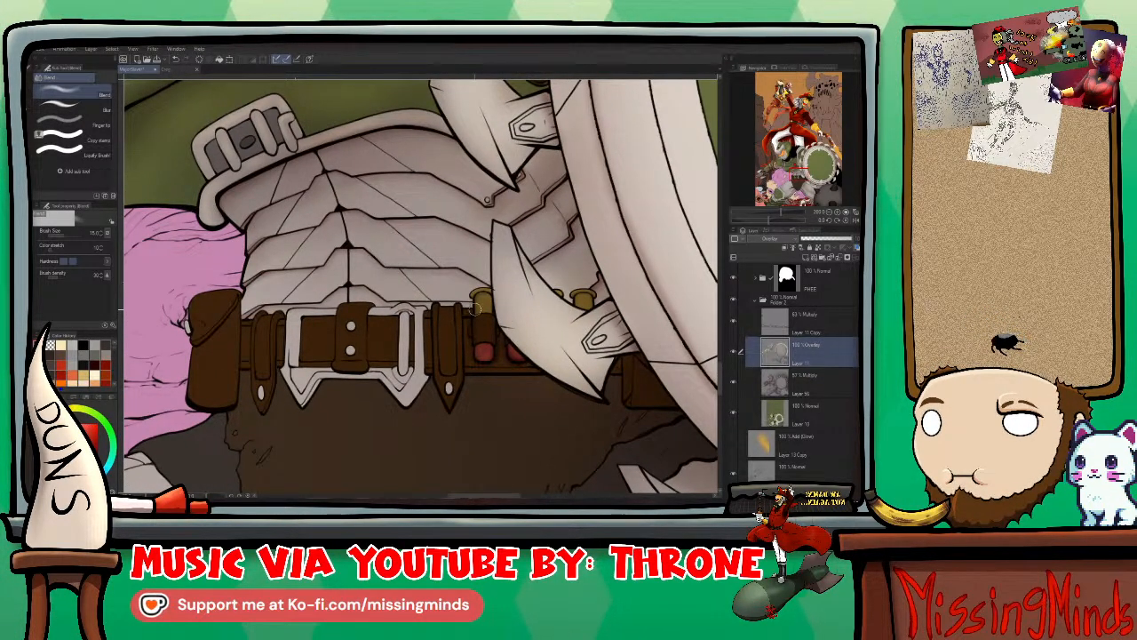
{"action": "scroll", "coordinate": [503, 273], "scroll_direction": "up", "scroll_amount": 6}
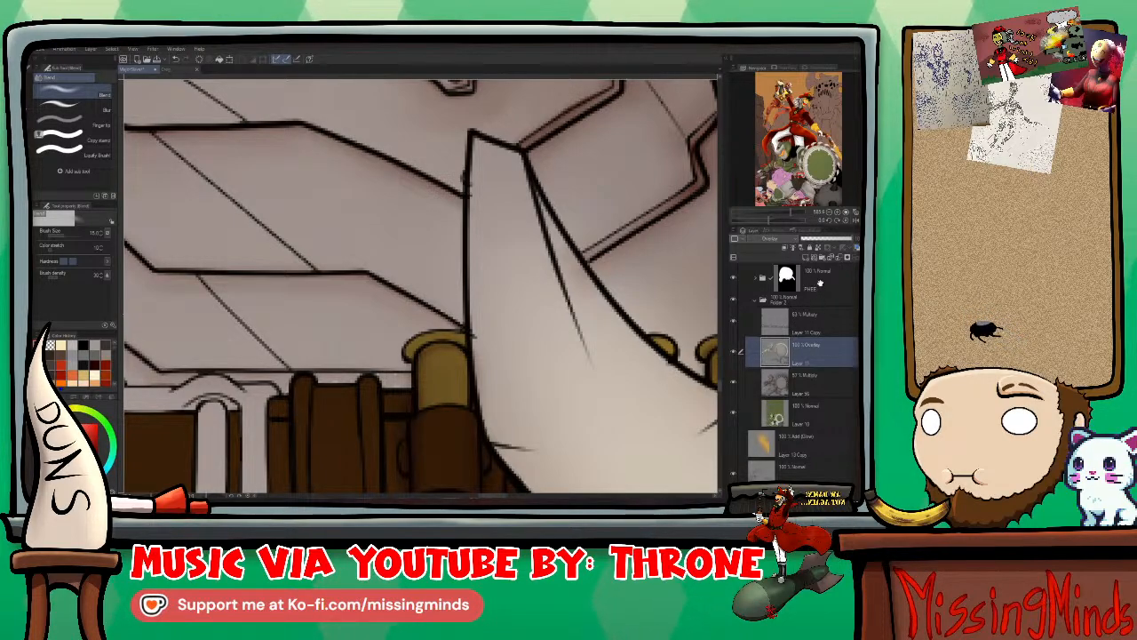
{"action": "scroll", "coordinate": [761, 399], "scroll_direction": "up", "scroll_amount": 5}
{"action": "left_click", "coordinate": [778, 341]}
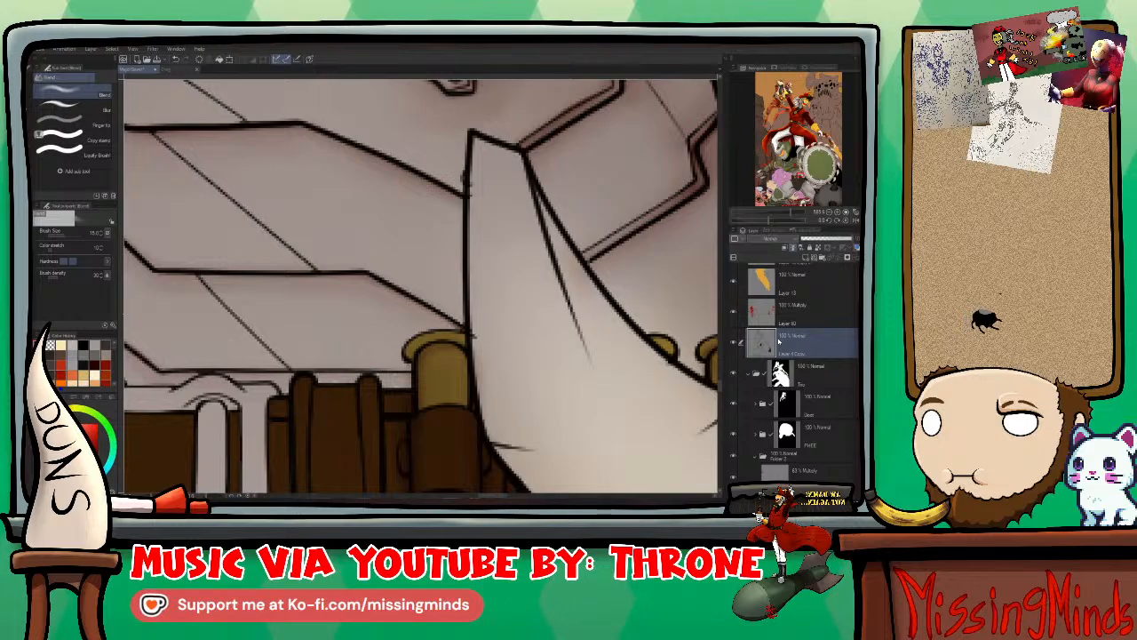
{"action": "key", "text": "p"}
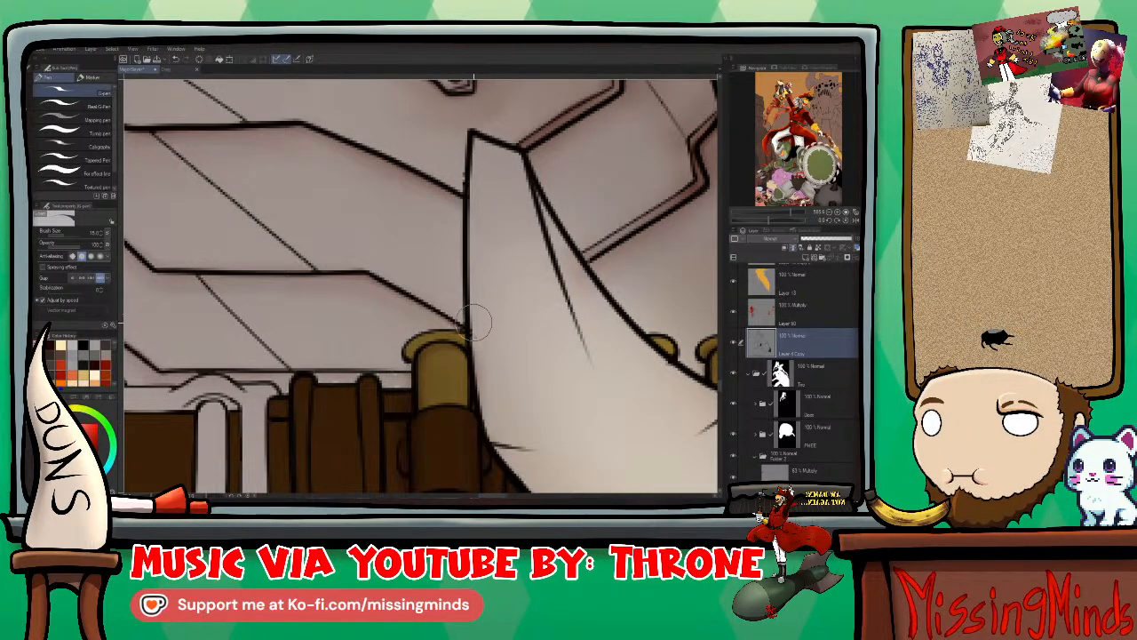
{"action": "left_click_drag", "start_coordinate": [532, 424], "coordinate": [478, 313]}
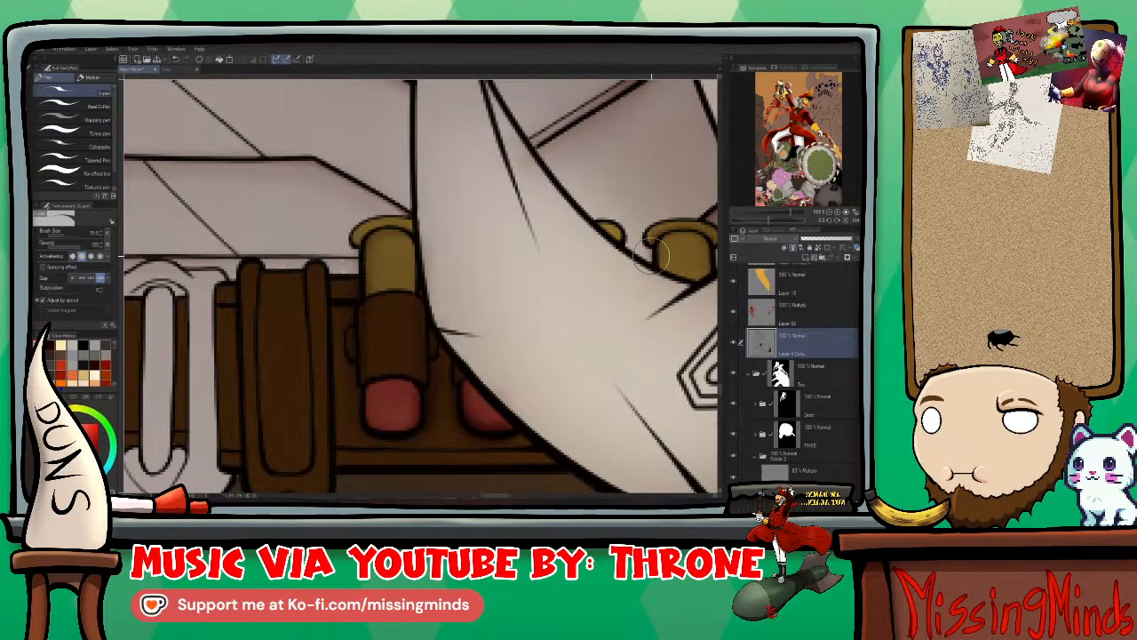
{"action": "scroll", "coordinate": [653, 256], "scroll_direction": "down", "scroll_amount": 4}
{"action": "scroll", "coordinate": [657, 256], "scroll_direction": "down", "scroll_amount": 1}
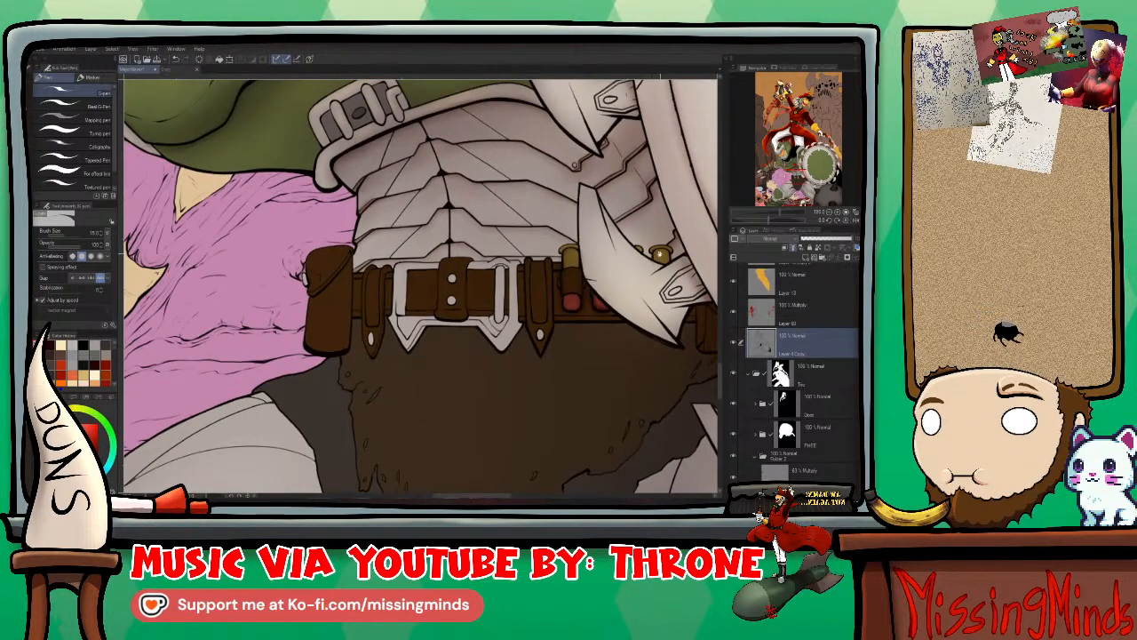
{"action": "scroll", "coordinate": [548, 305], "scroll_direction": "up", "scroll_amount": 3}
{"action": "scroll", "coordinate": [548, 305], "scroll_direction": "up", "scroll_amount": 3}
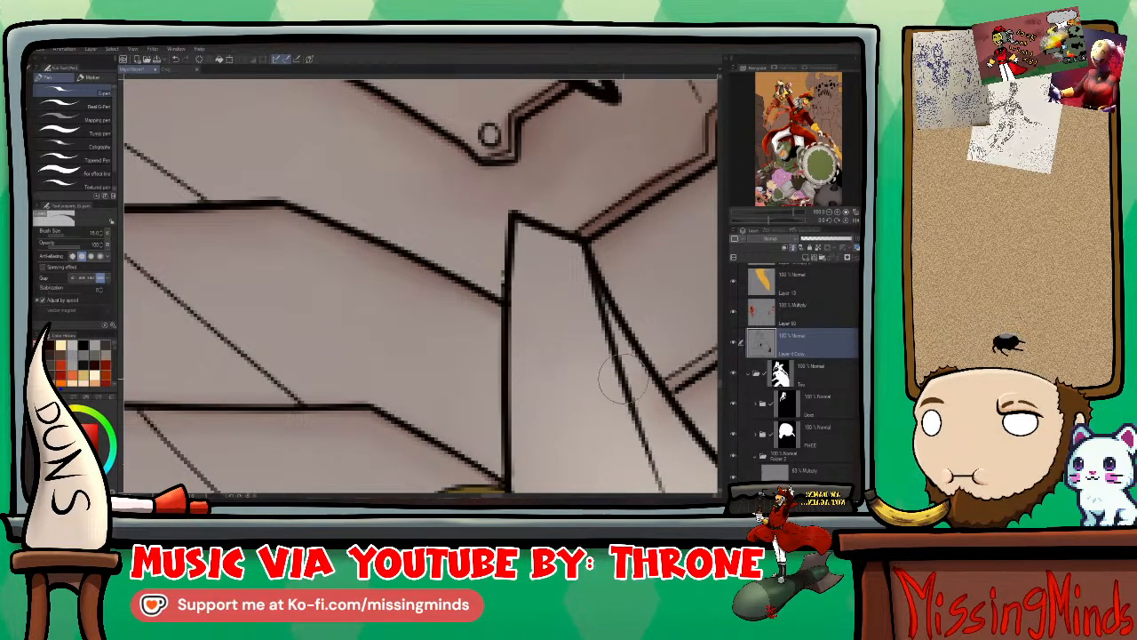
Step: Isolate the base colours on Layer 10 by hiding the shading layers and touch up the plate colour beside the spike
{"action": "scroll", "coordinate": [828, 304], "scroll_direction": "down", "scroll_amount": 3}
{"action": "scroll", "coordinate": [828, 305], "scroll_direction": "down", "scroll_amount": 1}
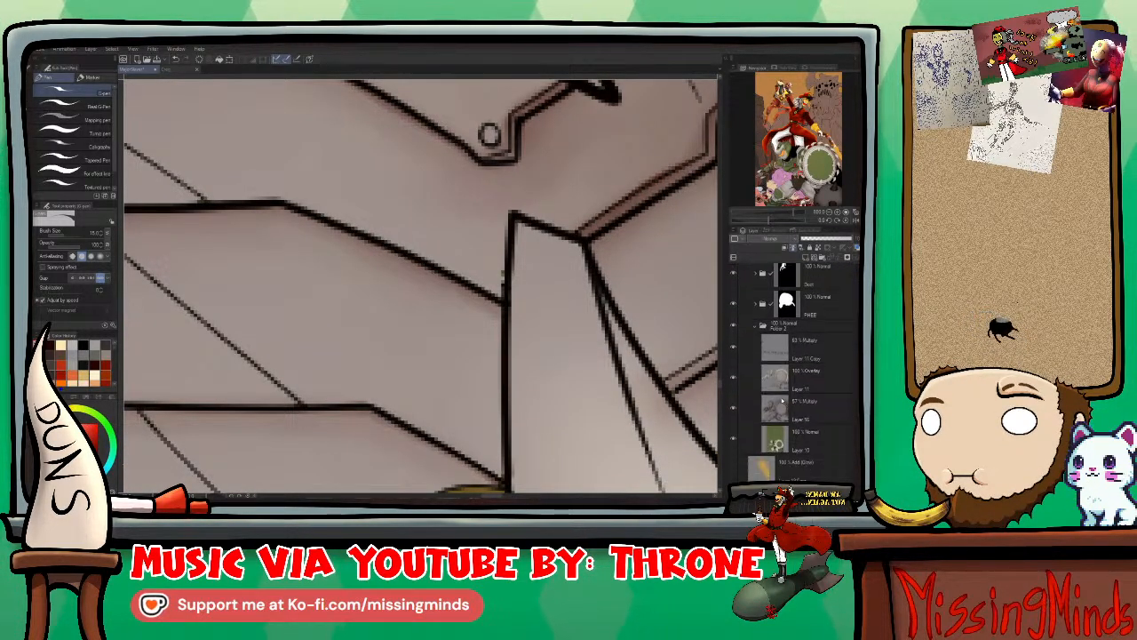
{"action": "left_click", "coordinate": [785, 427]}
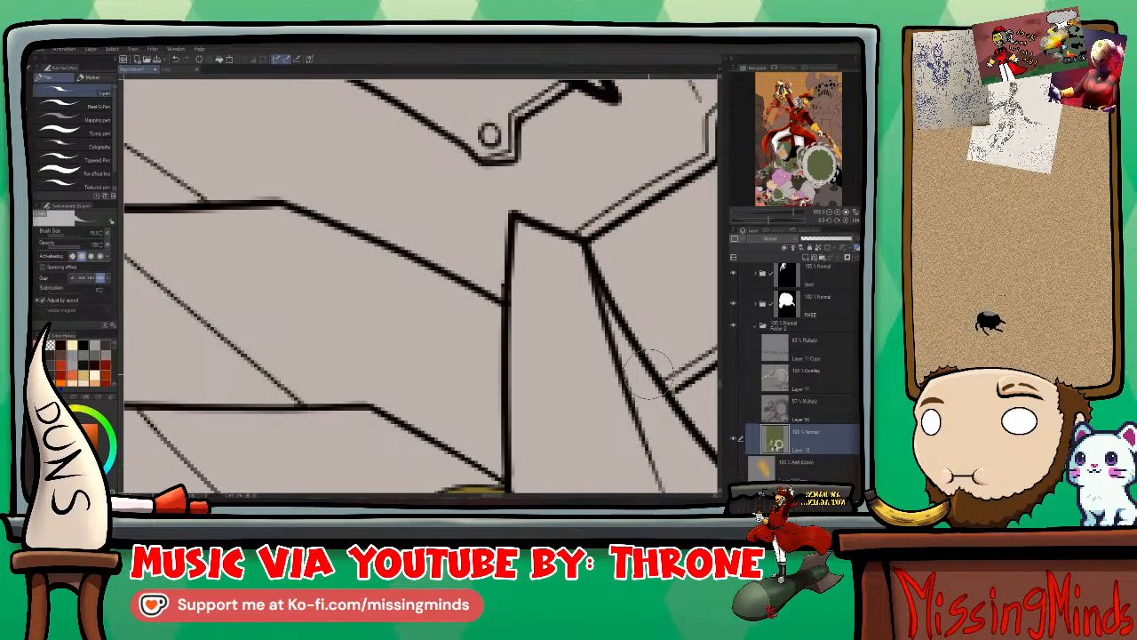
{"action": "scroll", "coordinate": [648, 351], "scroll_direction": "down", "scroll_amount": 3}
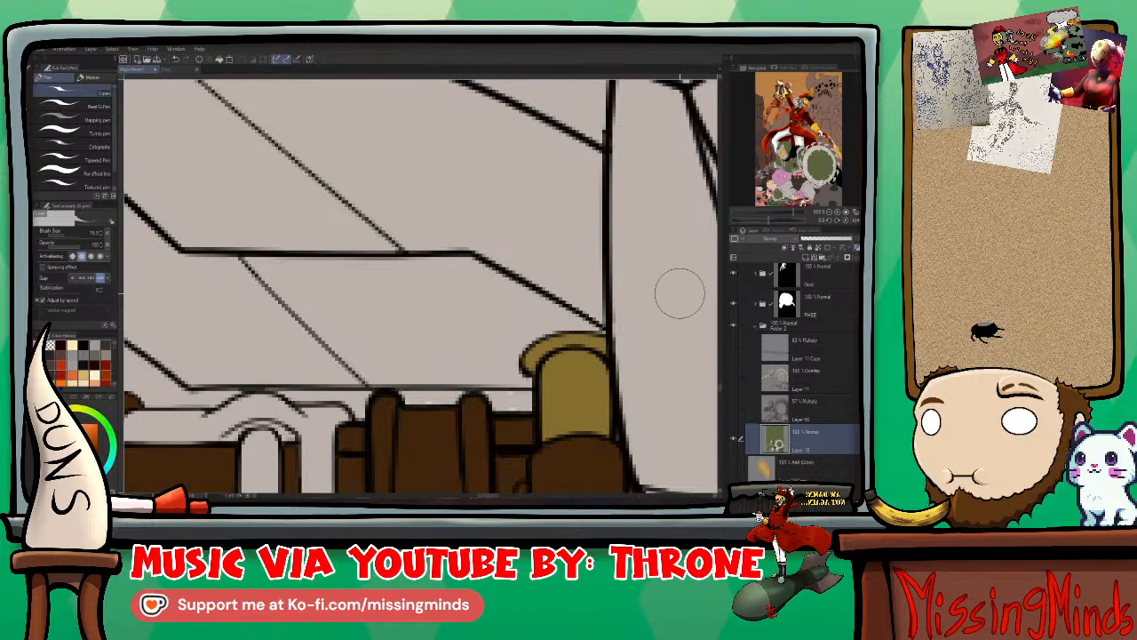
{"action": "left_click_drag", "start_coordinate": [633, 412], "coordinate": [702, 471]}
Step: Examine the flat base colour across the central and outer abdomen plates down to the belt for gaps along the line art
{"action": "left_click_drag", "start_coordinate": [728, 256], "coordinate": [582, 200]}
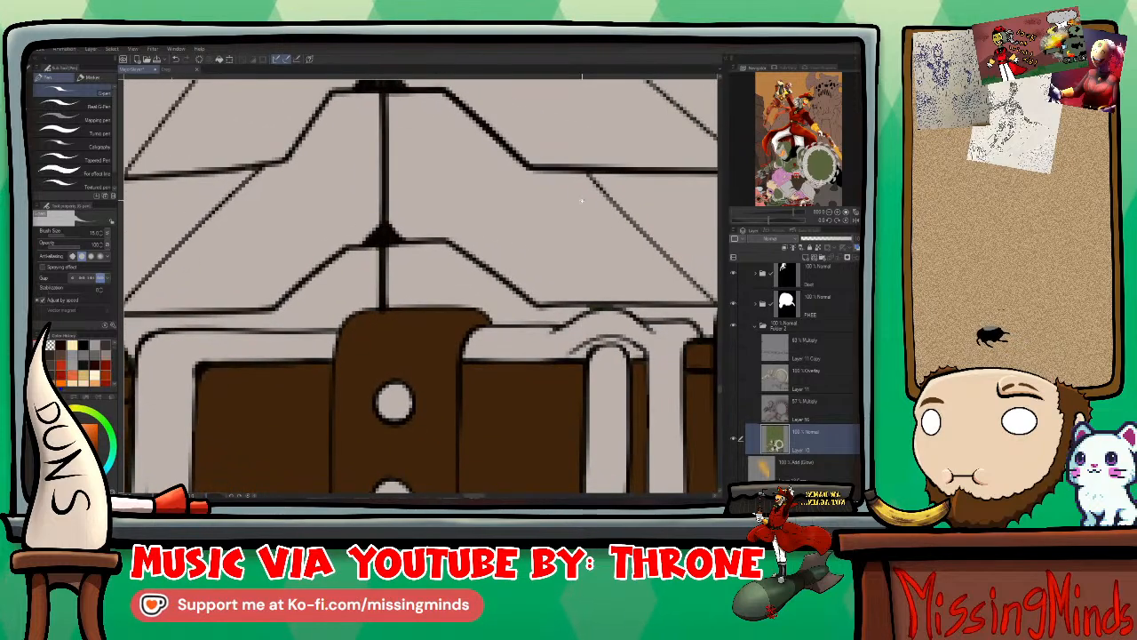
{"action": "left_click_drag", "start_coordinate": [671, 266], "coordinate": [585, 328]}
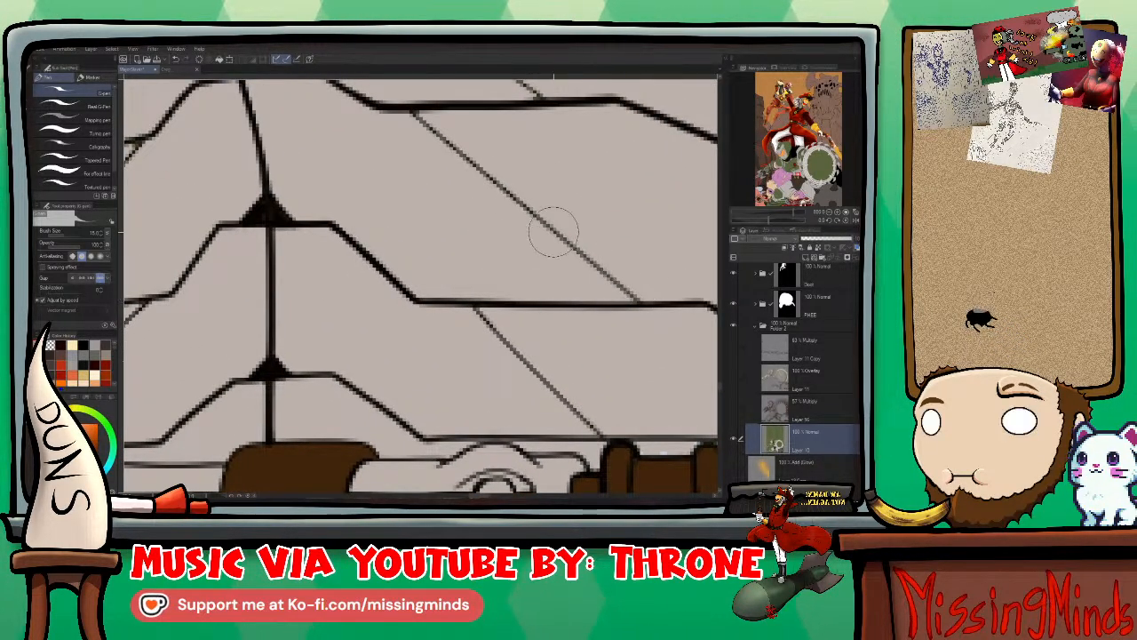
{"action": "left_click_drag", "start_coordinate": [573, 219], "coordinate": [520, 452]}
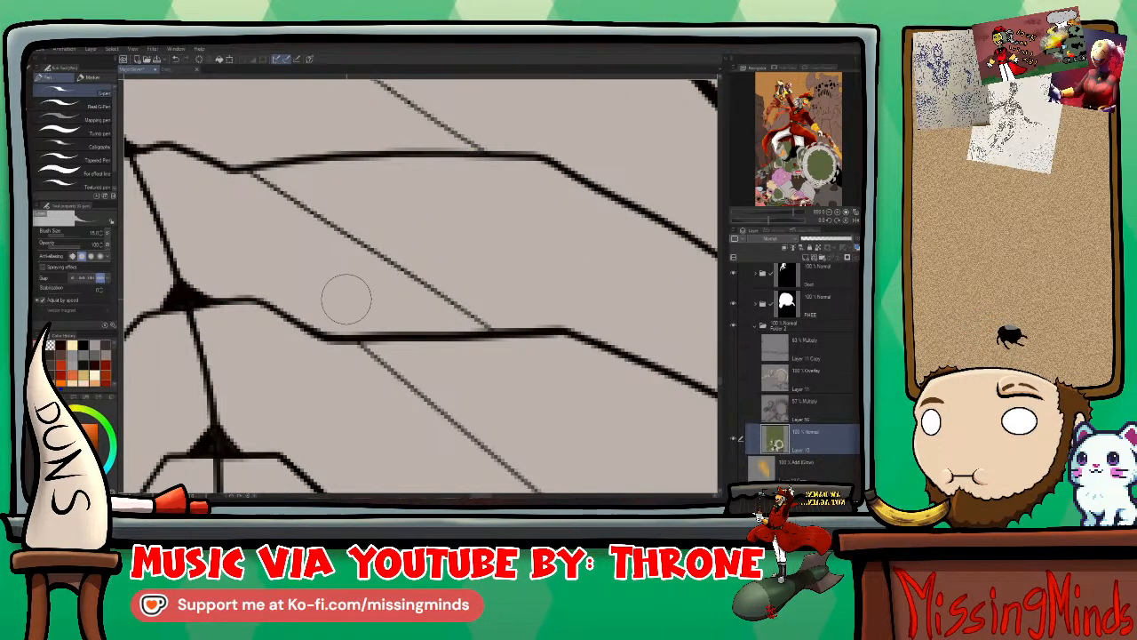
{"action": "left_click_drag", "start_coordinate": [345, 297], "coordinate": [418, 480]}
{"action": "left_click_drag", "start_coordinate": [457, 229], "coordinate": [360, 382]}
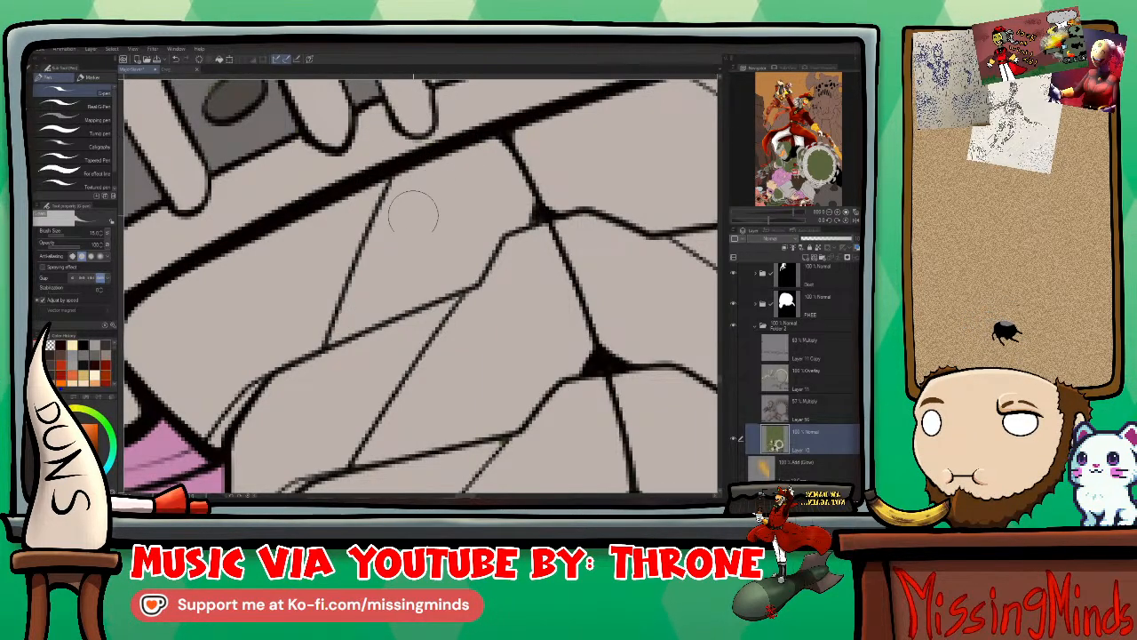
{"action": "left_click_drag", "start_coordinate": [421, 131], "coordinate": [512, 149]}
{"action": "left_click_drag", "start_coordinate": [595, 144], "coordinate": [489, 209]}
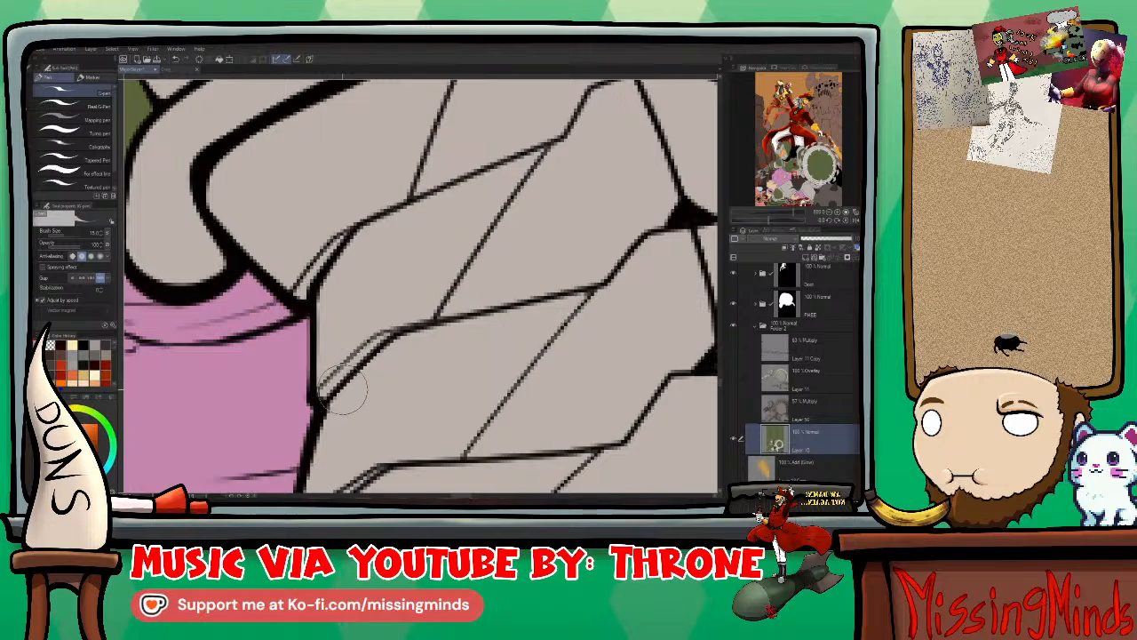
{"action": "left_click_drag", "start_coordinate": [350, 372], "coordinate": [288, 324]}
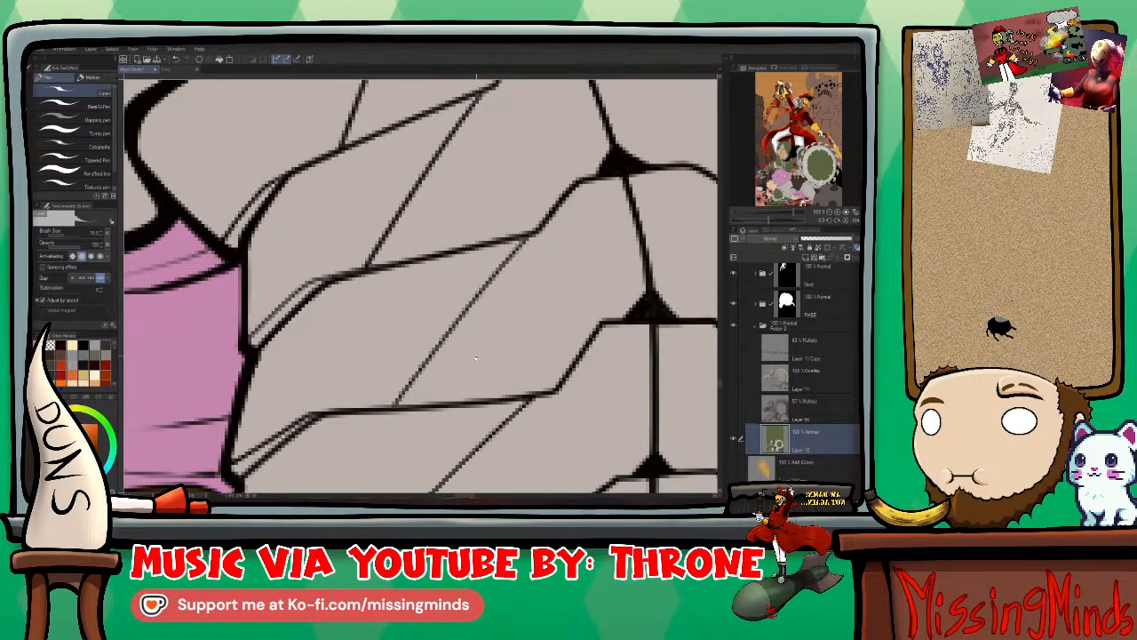
{"action": "left_click_drag", "start_coordinate": [461, 302], "coordinate": [557, 155]}
{"action": "left_click_drag", "start_coordinate": [459, 227], "coordinate": [331, 232]}
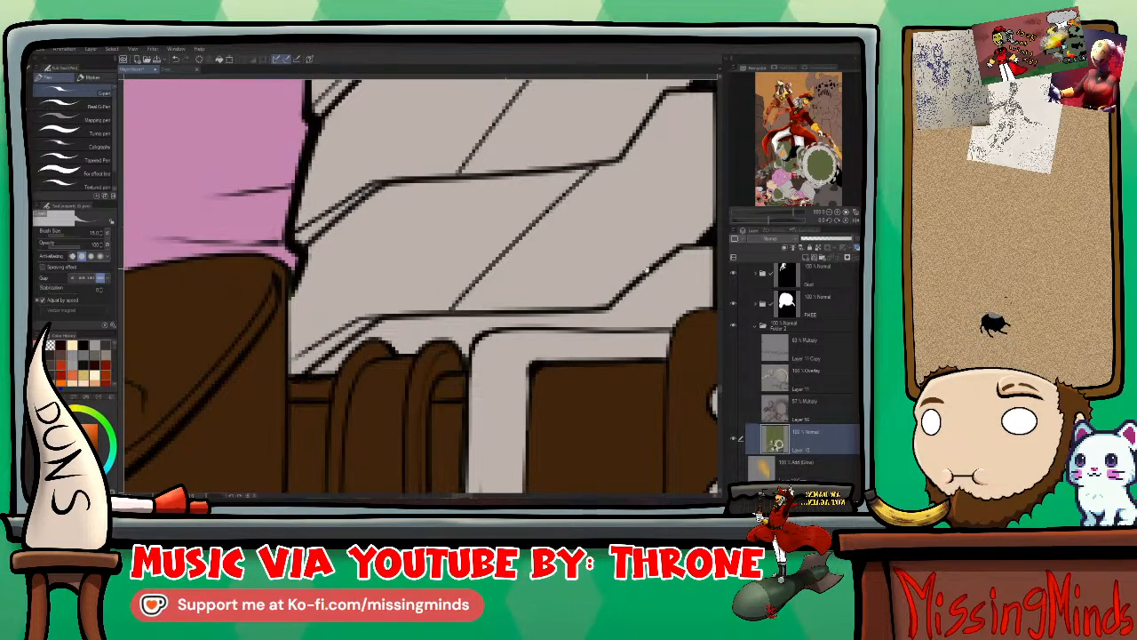
{"action": "left_click_drag", "start_coordinate": [646, 271], "coordinate": [505, 294]}
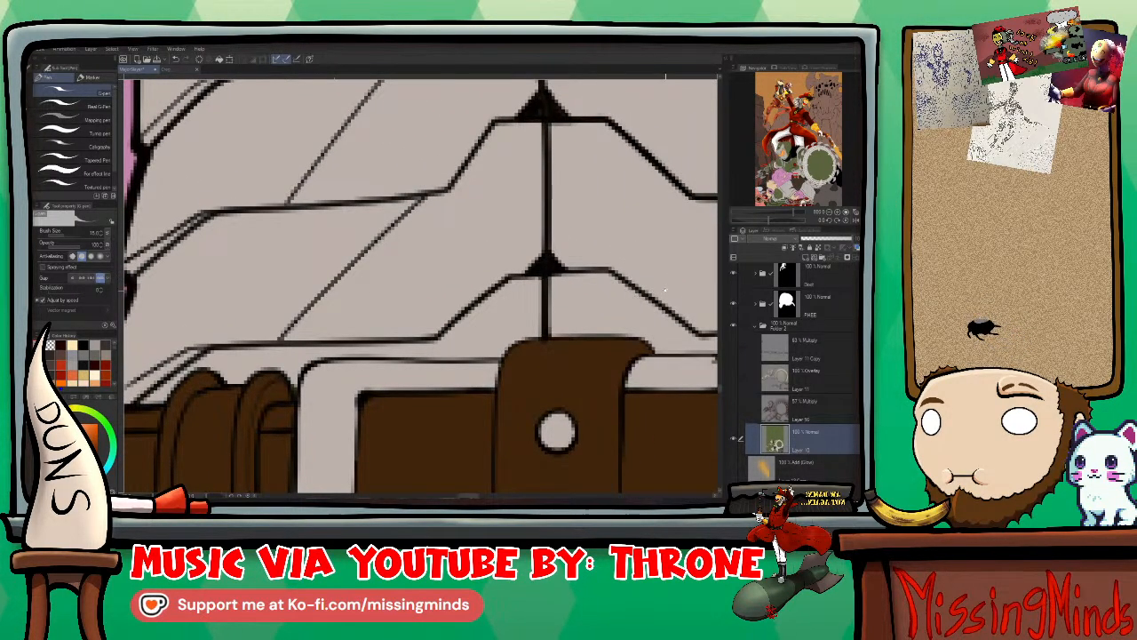
{"action": "mouse_move", "coordinate": [635, 271]}
{"action": "left_mouse_down"}
{"action": "mouse_move", "coordinate": [333, 155]}
{"action": "mouse_move", "coordinate": [583, 285]}
{"action": "mouse_move", "coordinate": [535, 311]}
{"action": "left_mouse_up"}
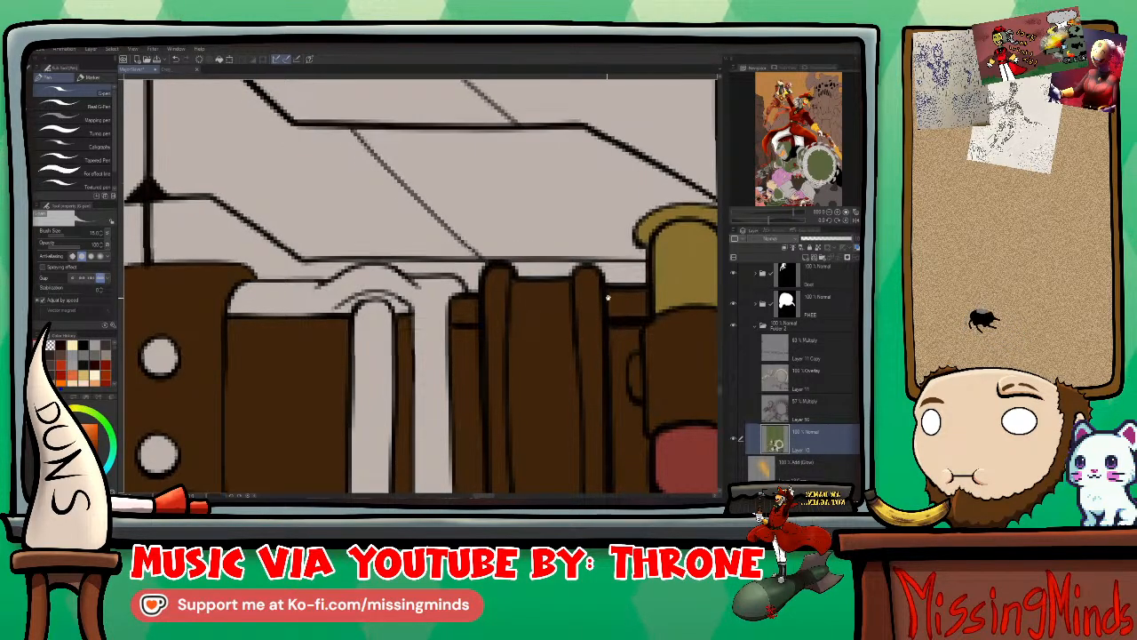
Step: Examine the flat base colour around the spike, the side plates beyond it and the upper abdomen seams for gaps
{"action": "scroll", "coordinate": [533, 275], "scroll_direction": "right", "scroll_amount": 3}
{"action": "scroll", "coordinate": [533, 275], "scroll_direction": "up", "scroll_amount": 2}
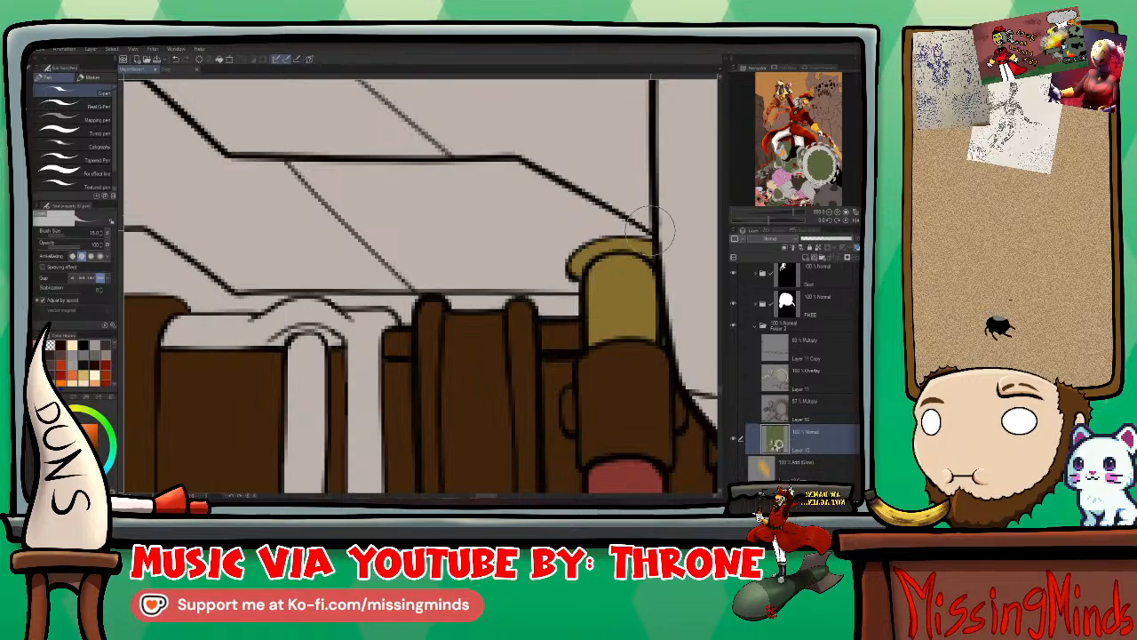
{"action": "mouse_move", "coordinate": [652, 235]}
{"action": "left_mouse_down"}
{"action": "mouse_move", "coordinate": [538, 304]}
{"action": "mouse_move", "coordinate": [540, 399]}
{"action": "mouse_move", "coordinate": [572, 317]}
{"action": "mouse_move", "coordinate": [563, 390]}
{"action": "mouse_move", "coordinate": [528, 342]}
{"action": "left_mouse_up"}
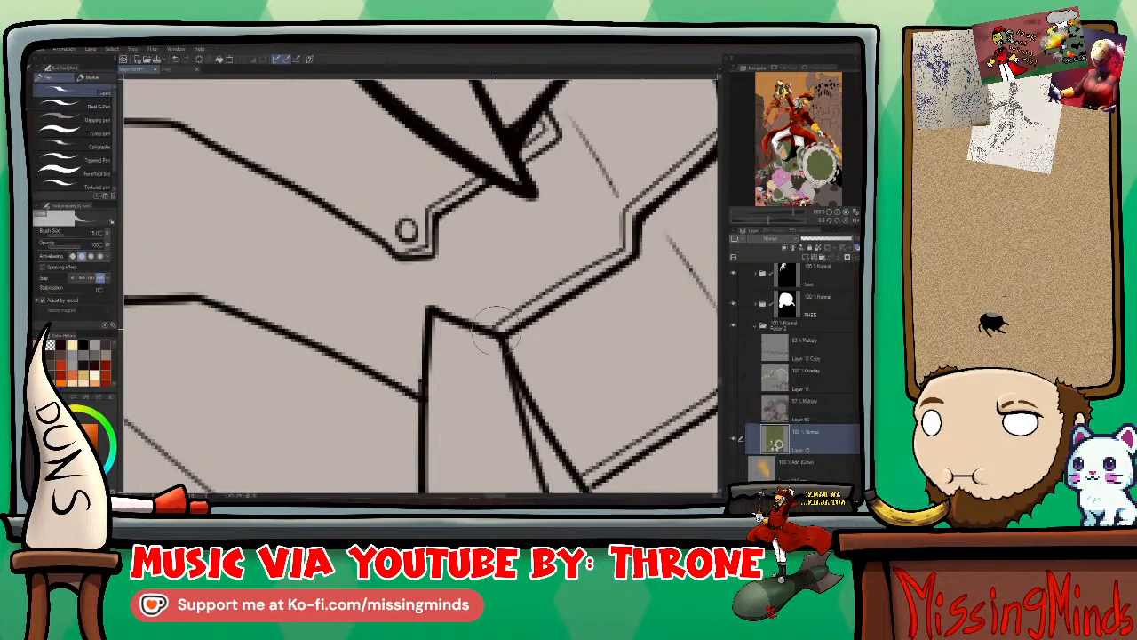
{"action": "left_click_drag", "start_coordinate": [612, 244], "coordinate": [562, 202]}
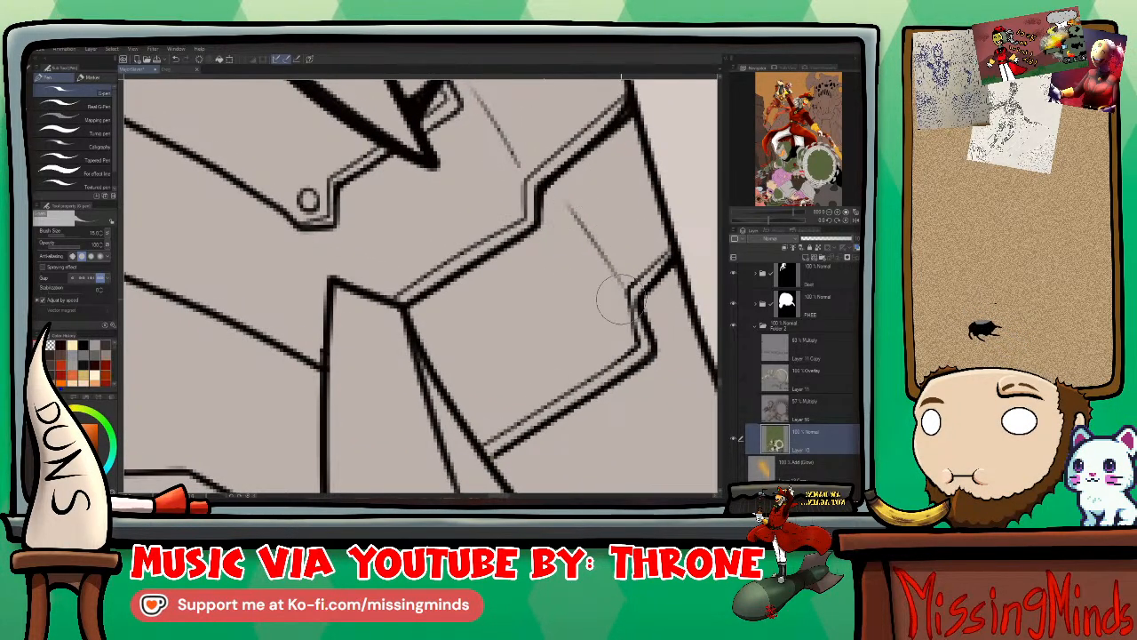
{"action": "left_click_drag", "start_coordinate": [577, 302], "coordinate": [455, 294]}
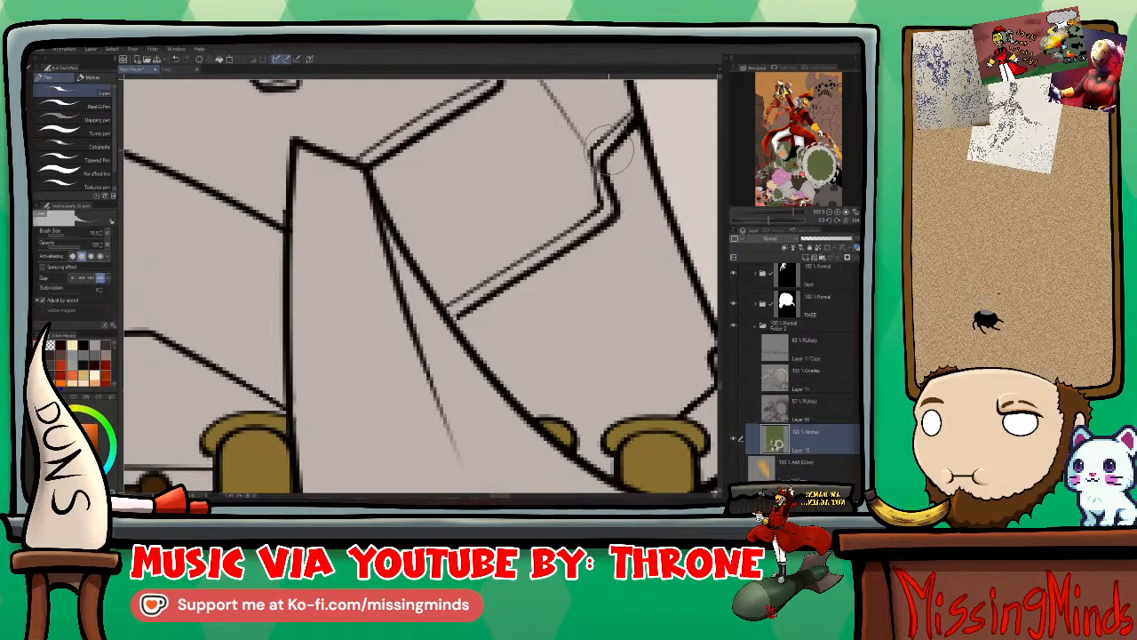
{"action": "left_click_drag", "start_coordinate": [494, 322], "coordinate": [673, 285]}
{"action": "left_click_drag", "start_coordinate": [382, 189], "coordinate": [436, 287]}
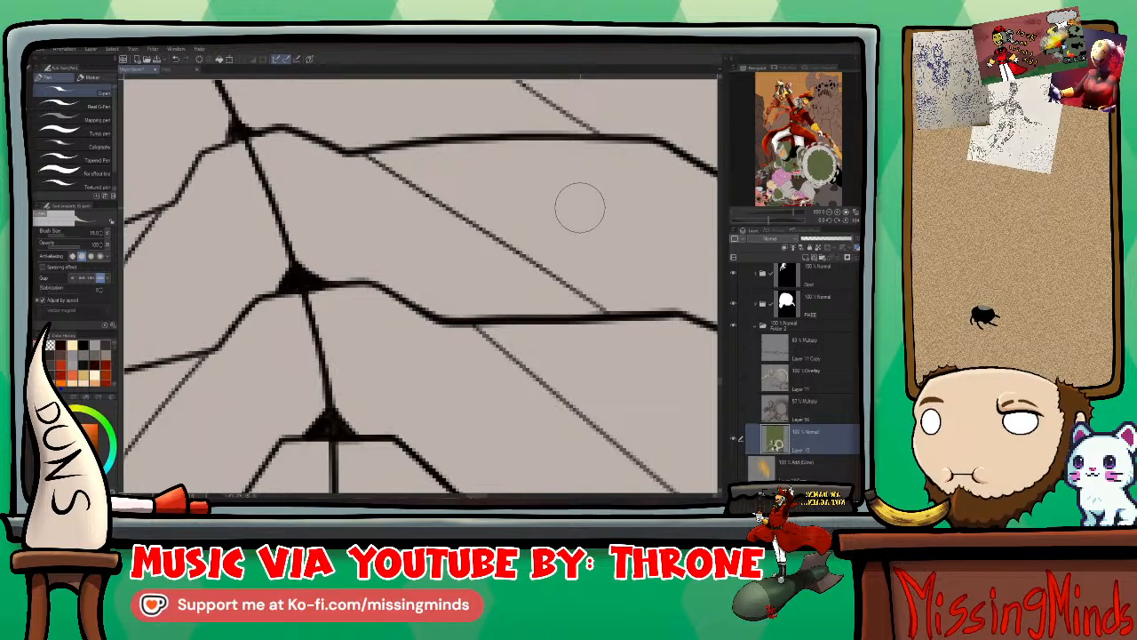
{"action": "scroll", "coordinate": [507, 210], "scroll_direction": "down", "scroll_amount": 4}
{"action": "scroll", "coordinate": [507, 213], "scroll_direction": "down", "scroll_amount": 2}
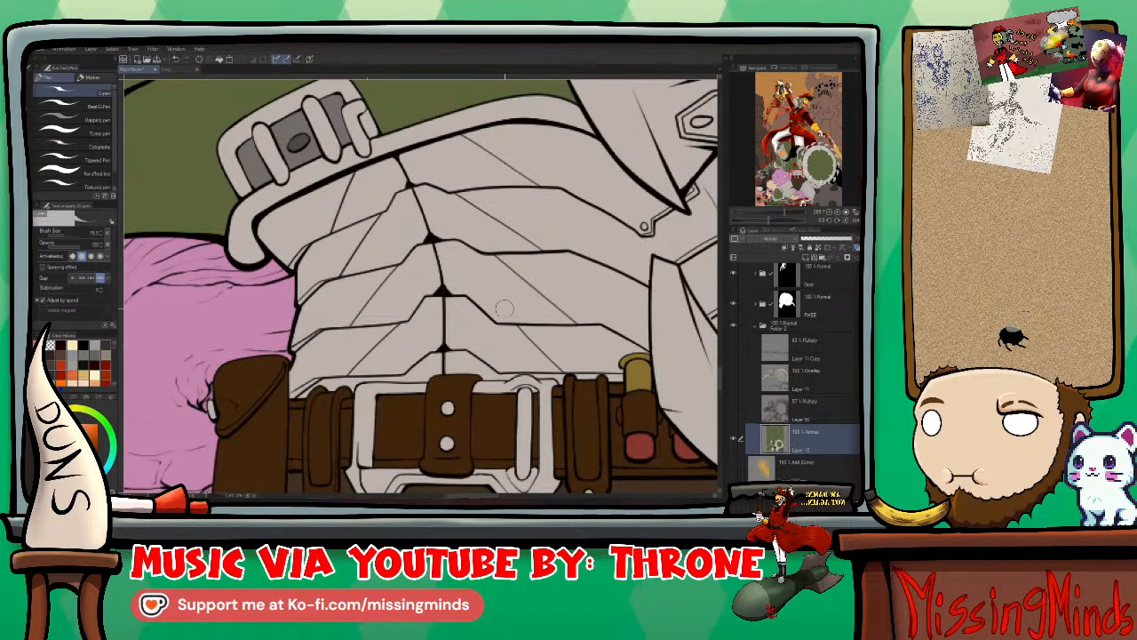
{"action": "scroll", "coordinate": [497, 302], "scroll_direction": "up", "scroll_amount": 4}
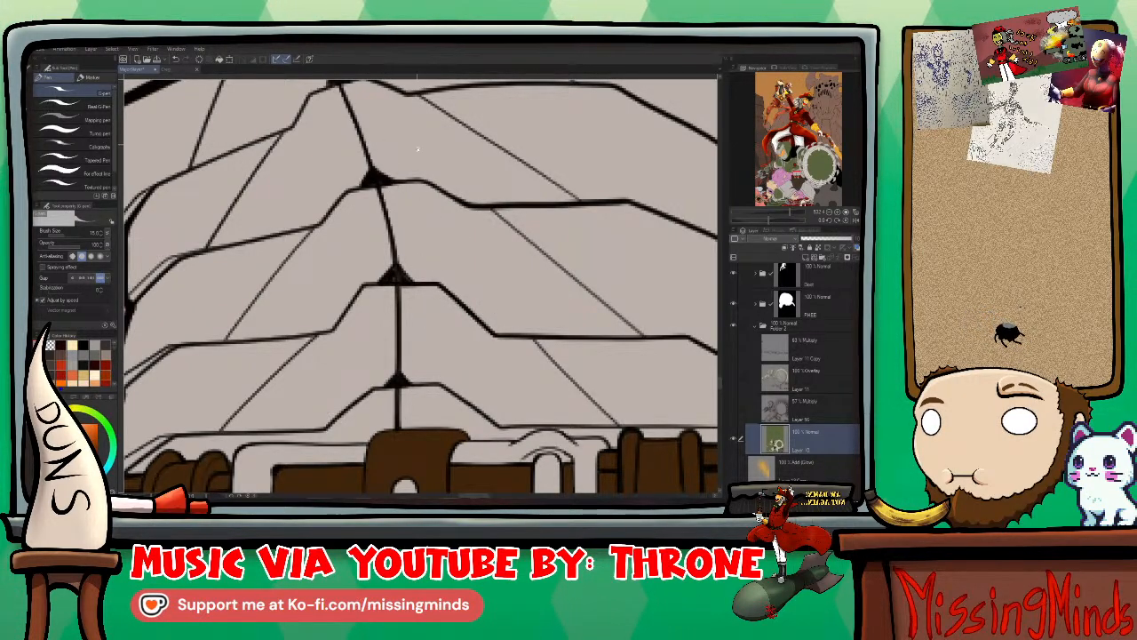
{"action": "left_click_drag", "start_coordinate": [377, 126], "coordinate": [510, 272]}
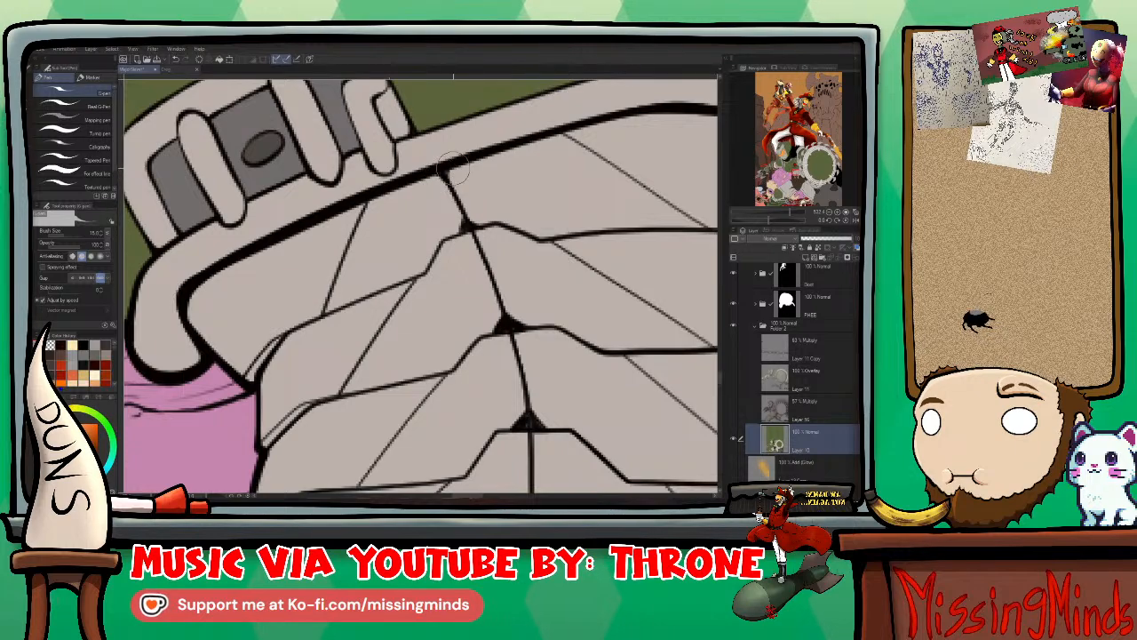
{"action": "left_click_drag", "start_coordinate": [700, 216], "coordinate": [589, 212]}
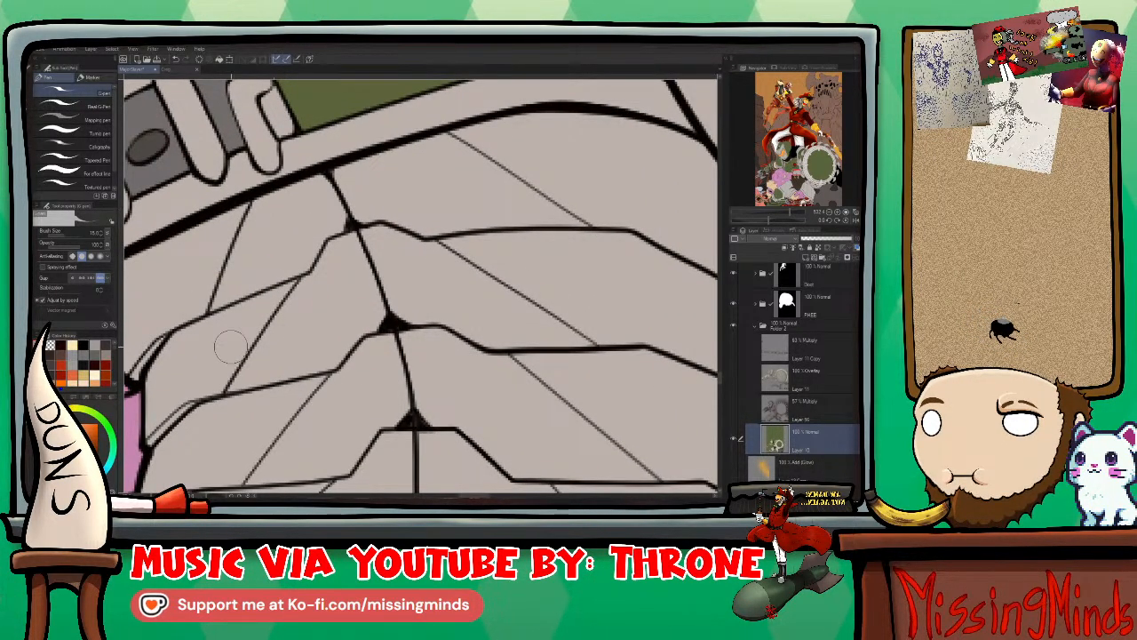
{"action": "left_click_drag", "start_coordinate": [653, 270], "coordinate": [498, 300]}
{"action": "left_click_drag", "start_coordinate": [675, 293], "coordinate": [585, 75]}
{"action": "mouse_move", "coordinate": [548, 231]}
{"action": "left_mouse_down"}
{"action": "mouse_move", "coordinate": [593, 283]}
{"action": "mouse_move", "coordinate": [641, 256]}
{"action": "left_mouse_up"}
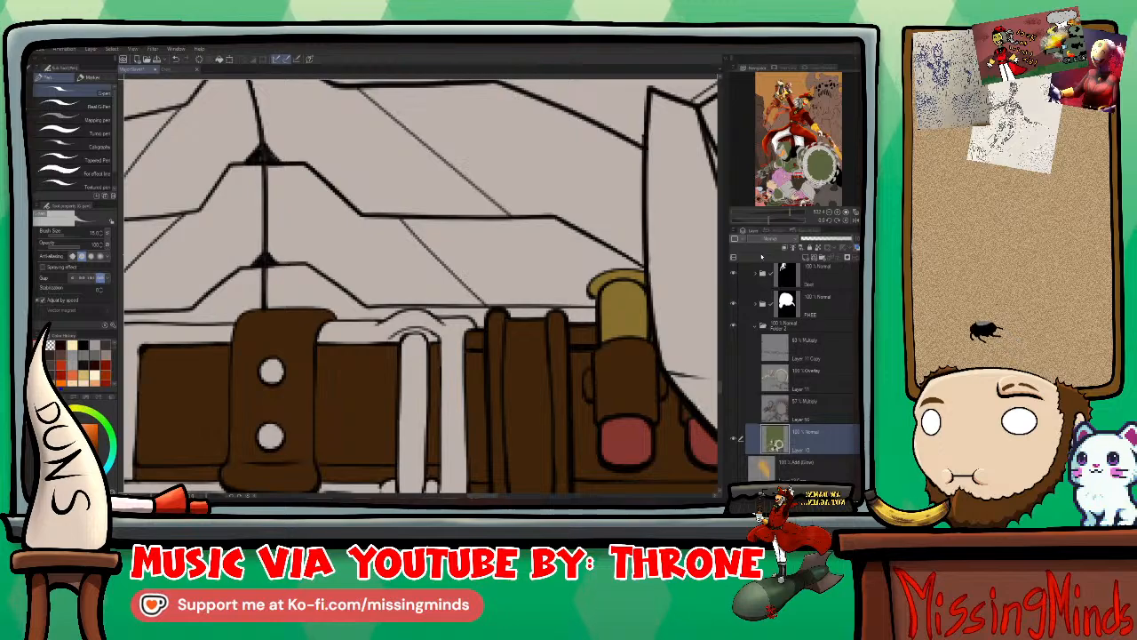
Step: Sample the base colours and touch up the flats on the shell holder beside the spike and around the pointed belt strap
{"action": "left_click_drag", "start_coordinate": [520, 373], "coordinate": [493, 337]}
{"action": "right_click", "coordinate": [609, 295]}
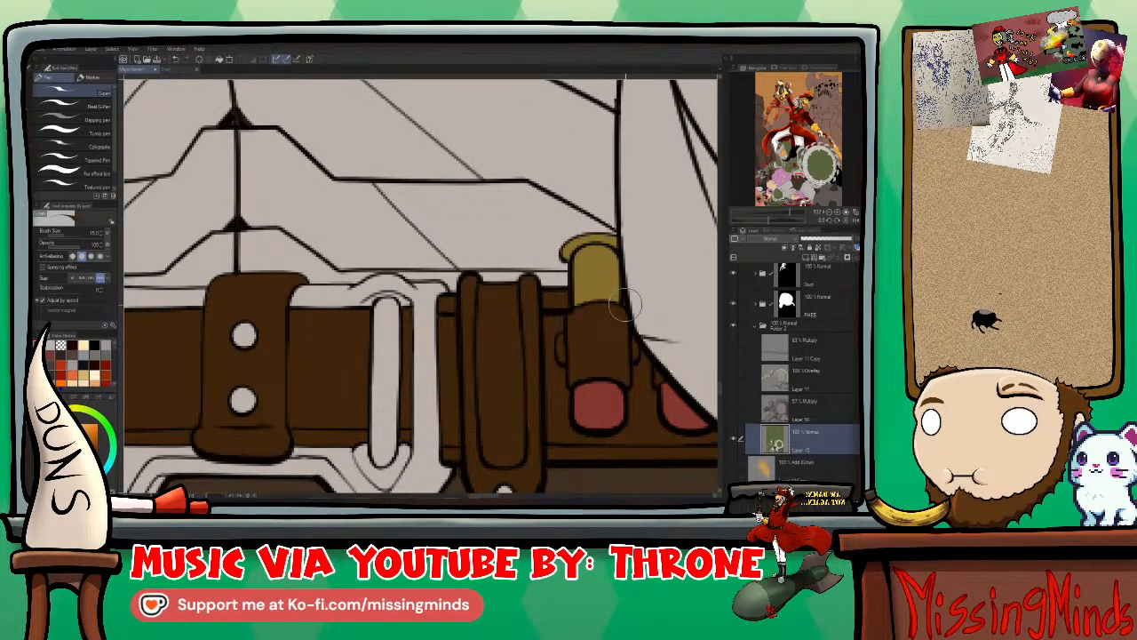
{"action": "left_click_drag", "start_coordinate": [625, 300], "coordinate": [596, 293]}
{"action": "mouse_move", "coordinate": [592, 386]}
{"action": "left_mouse_down"}
{"action": "mouse_move", "coordinate": [542, 355]}
{"action": "mouse_move", "coordinate": [491, 280]}
{"action": "left_mouse_up"}
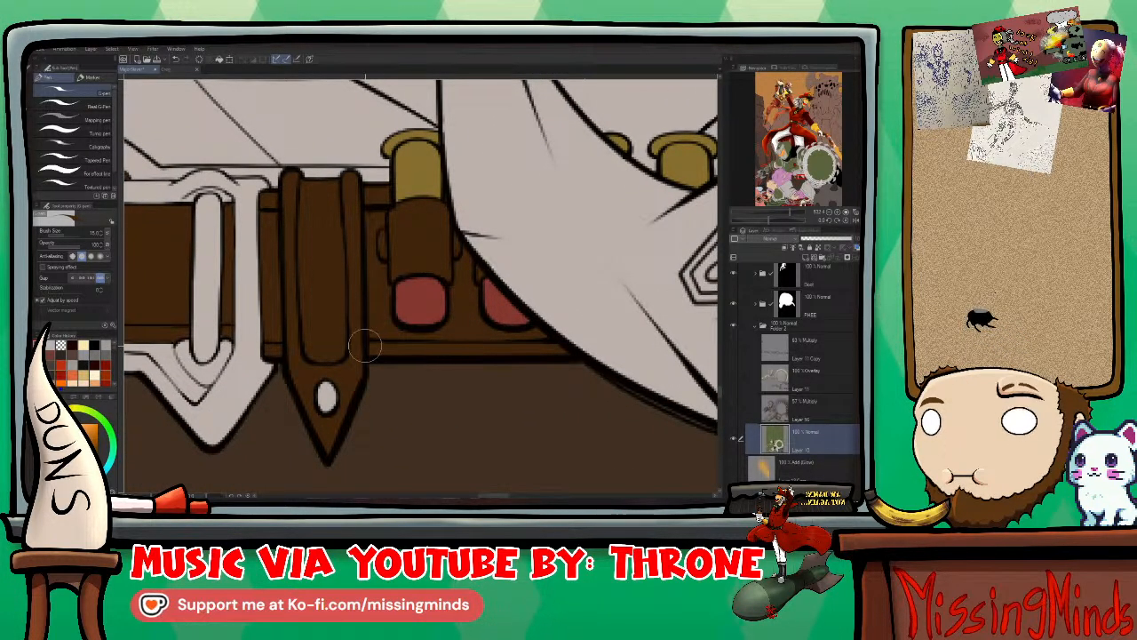
{"action": "mouse_move", "coordinate": [384, 283]}
{"action": "left_mouse_down"}
{"action": "mouse_move", "coordinate": [434, 243]}
{"action": "mouse_move", "coordinate": [463, 309]}
{"action": "left_mouse_up"}
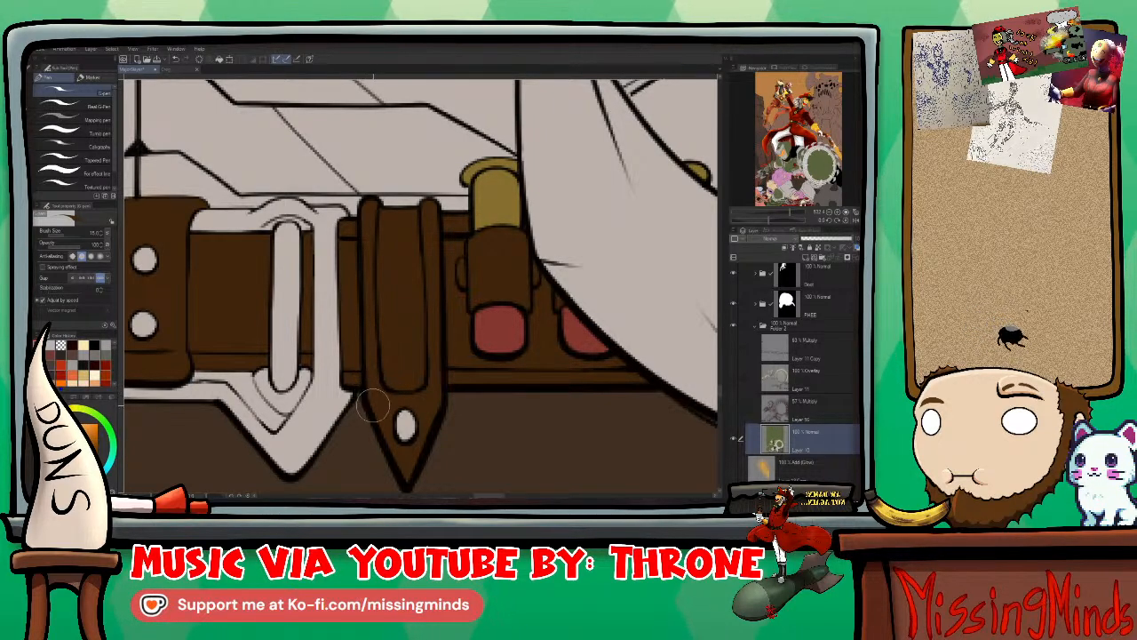
{"action": "left_click_drag", "start_coordinate": [360, 395], "coordinate": [440, 270]}
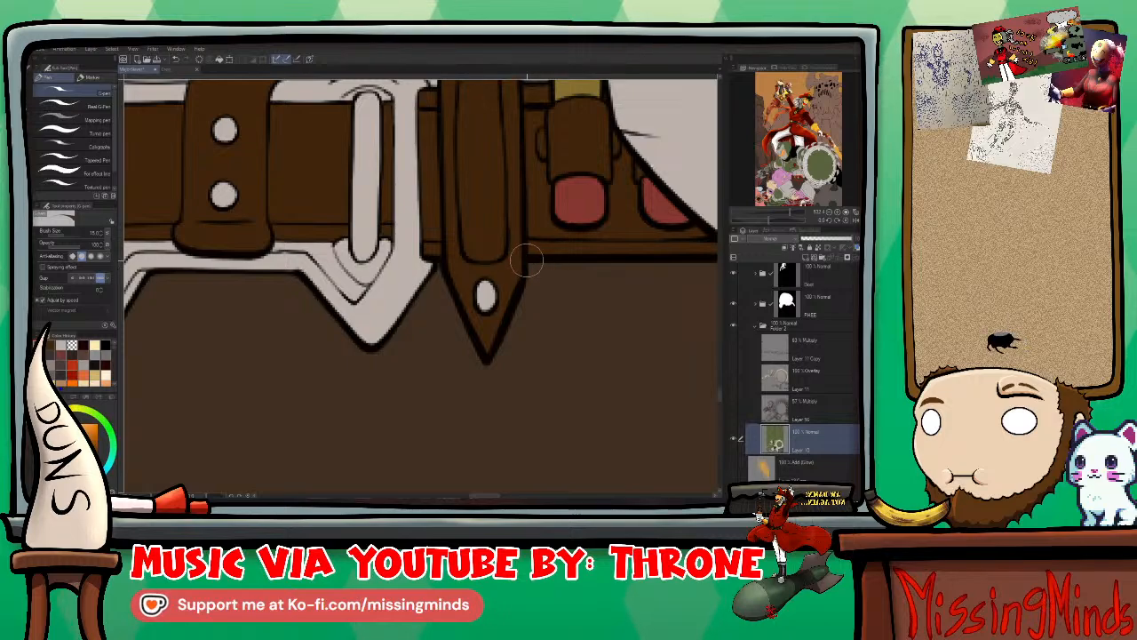
Step: Check the flat colours around the belt buckle and pointed straps, sampling beside the pouch-side strap, and show the shading layers again
{"action": "left_click_drag", "start_coordinate": [418, 361], "coordinate": [637, 333]}
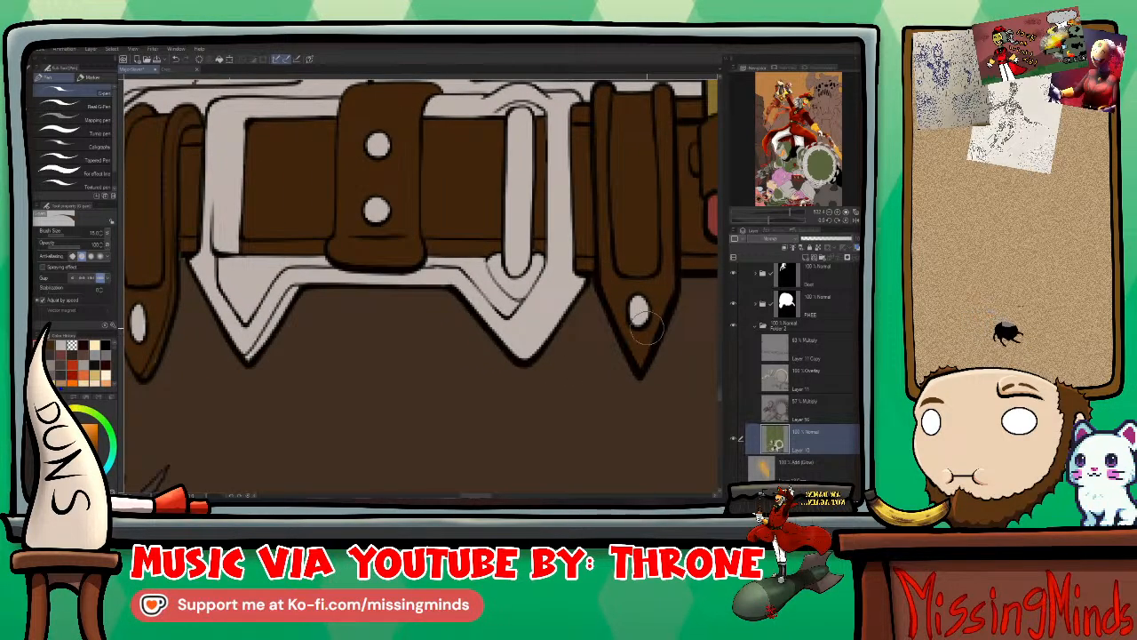
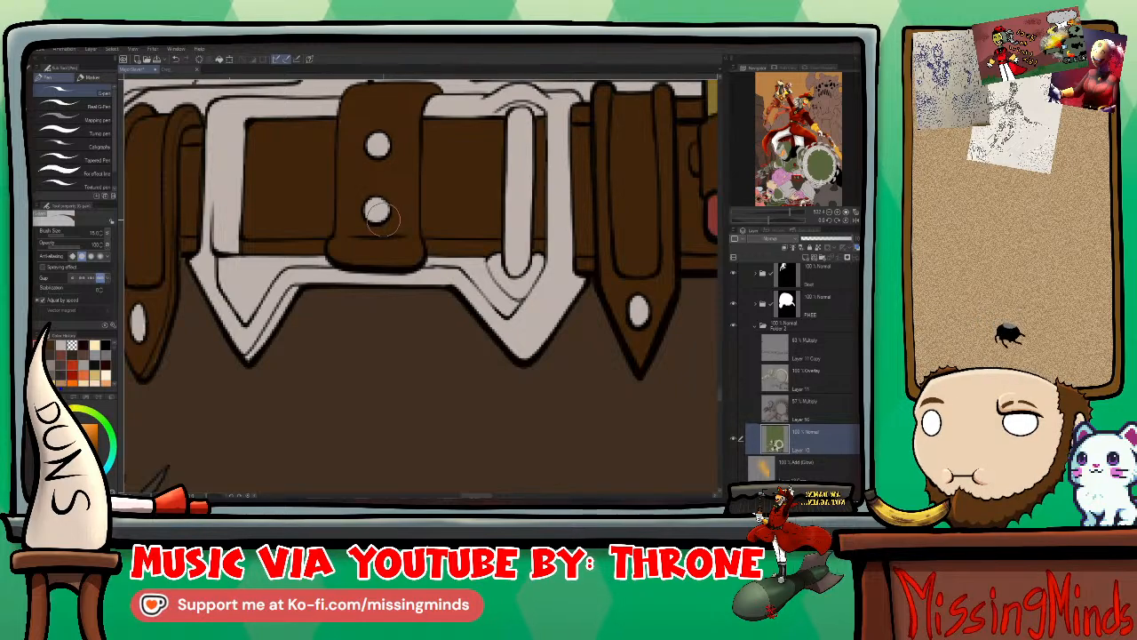
{"action": "scroll", "coordinate": [377, 213], "scroll_direction": "down", "scroll_amount": 2}
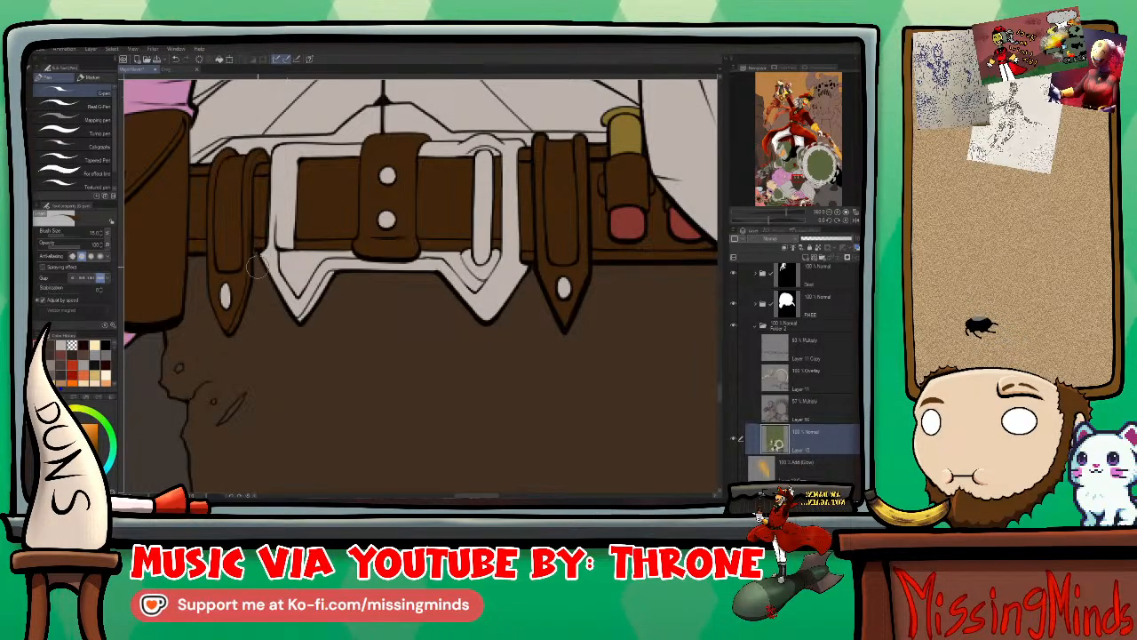
{"action": "right_click", "coordinate": [263, 327]}
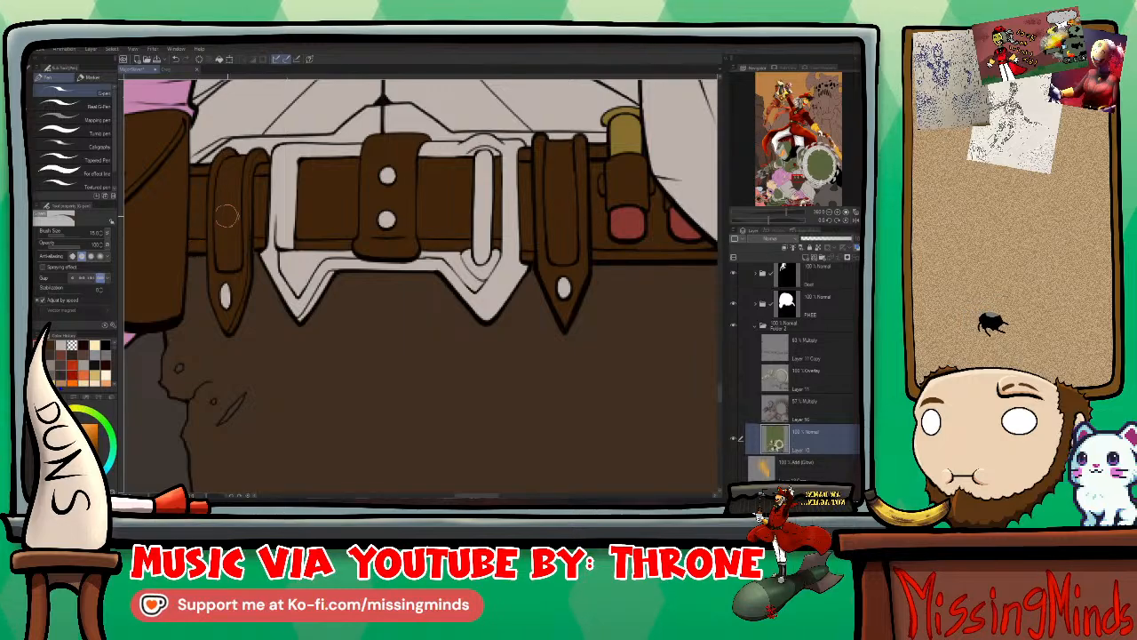
{"action": "right_click", "coordinate": [247, 307]}
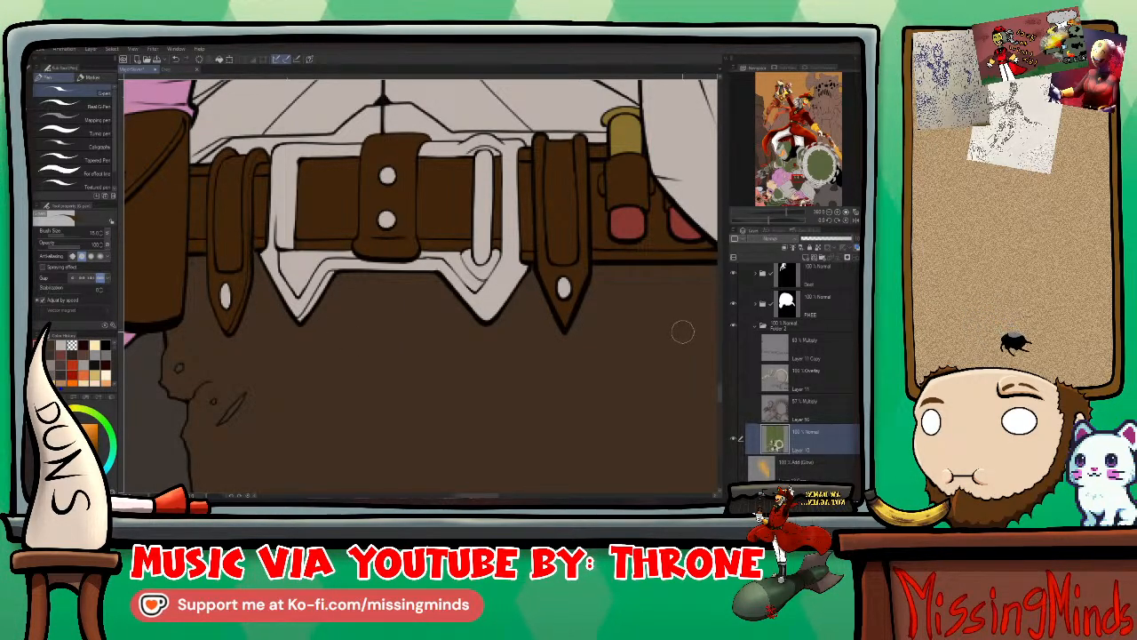
{"action": "left_click_drag", "start_coordinate": [558, 386], "coordinate": [584, 368]}
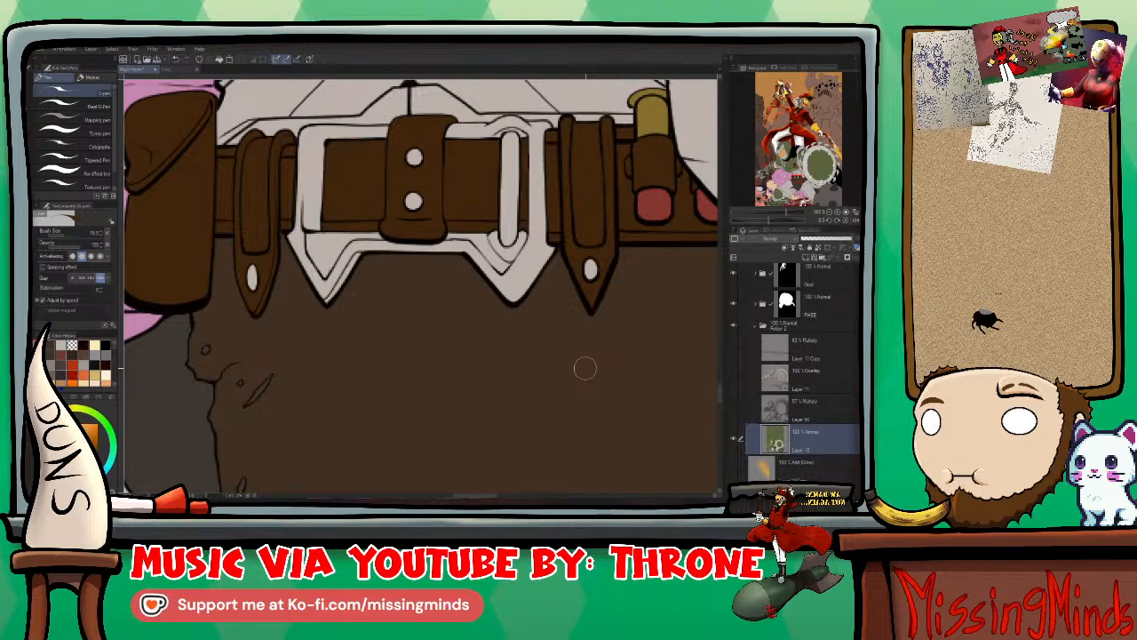
{"action": "scroll", "coordinate": [567, 336], "scroll_direction": "down", "scroll_amount": 2}
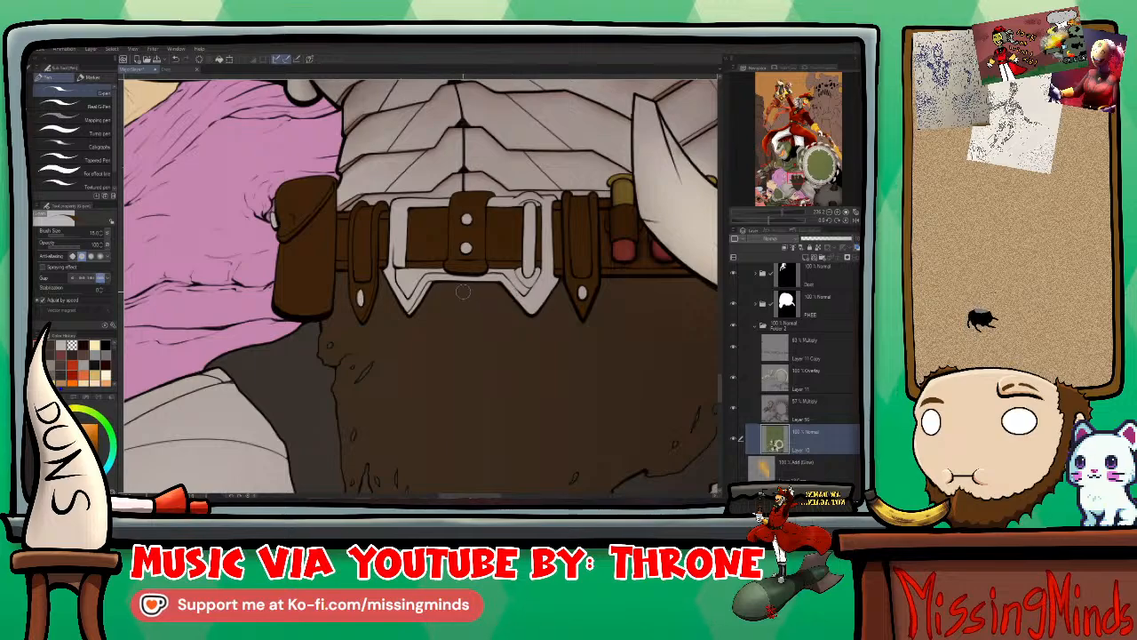
Step: Select the Overlay shading layer Layer 11 and choose a dark red drawing colour for shading the belt
{"action": "scroll", "coordinate": [463, 295], "scroll_direction": "up", "scroll_amount": 2}
{"action": "key", "text": "alt+bracketright"}
{"action": "key", "text": "alt+bracketright"}
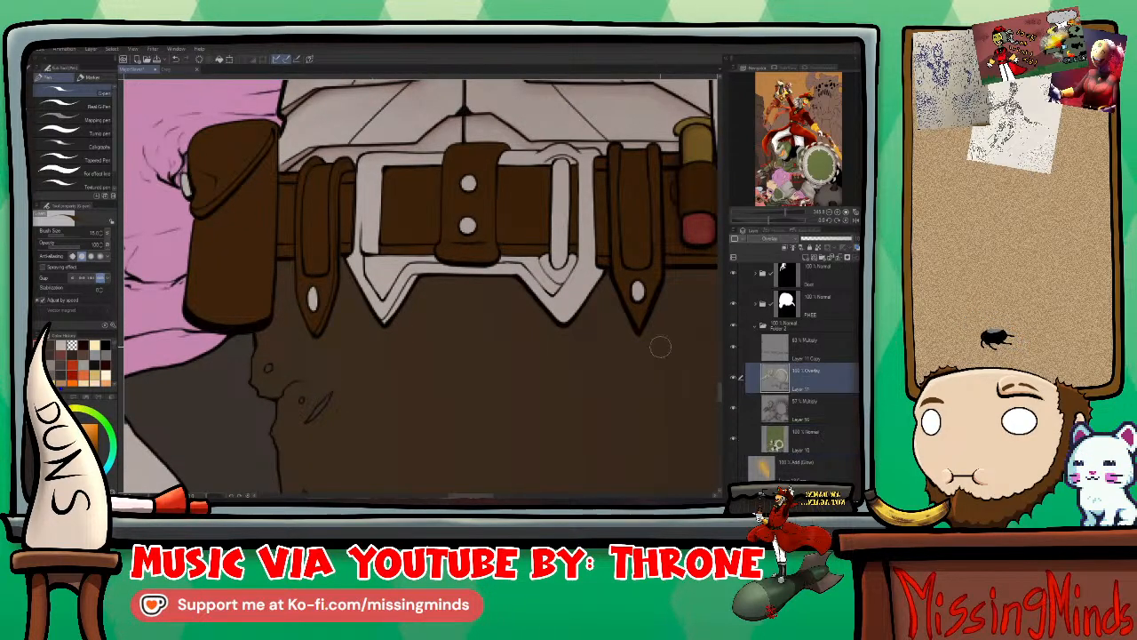
{"action": "left_click_drag", "start_coordinate": [567, 110], "coordinate": [559, 162]}
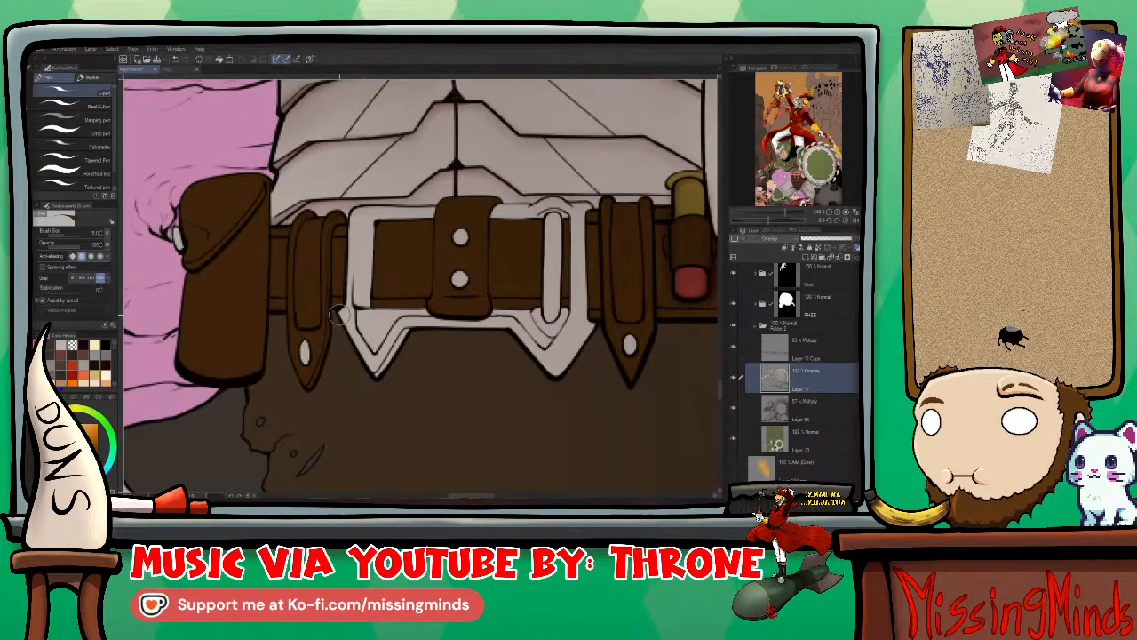
{"action": "left_click", "coordinate": [83, 345]}
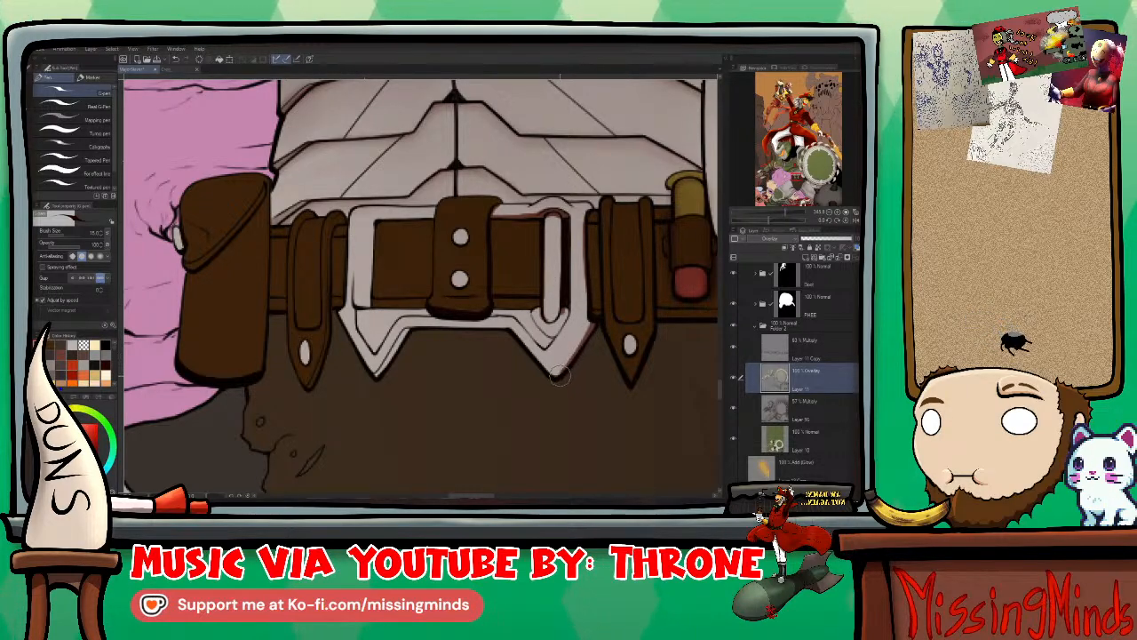
Step: Try to paint a dark shadow along the buckle's pointed lower edge and blend it
{"action": "mouse_move", "coordinate": [530, 352]}
{"action": "left_mouse_down"}
{"action": "mouse_move", "coordinate": [522, 329]}
{"action": "mouse_move", "coordinate": [411, 326]}
{"action": "mouse_move", "coordinate": [382, 366]}
{"action": "left_mouse_up"}
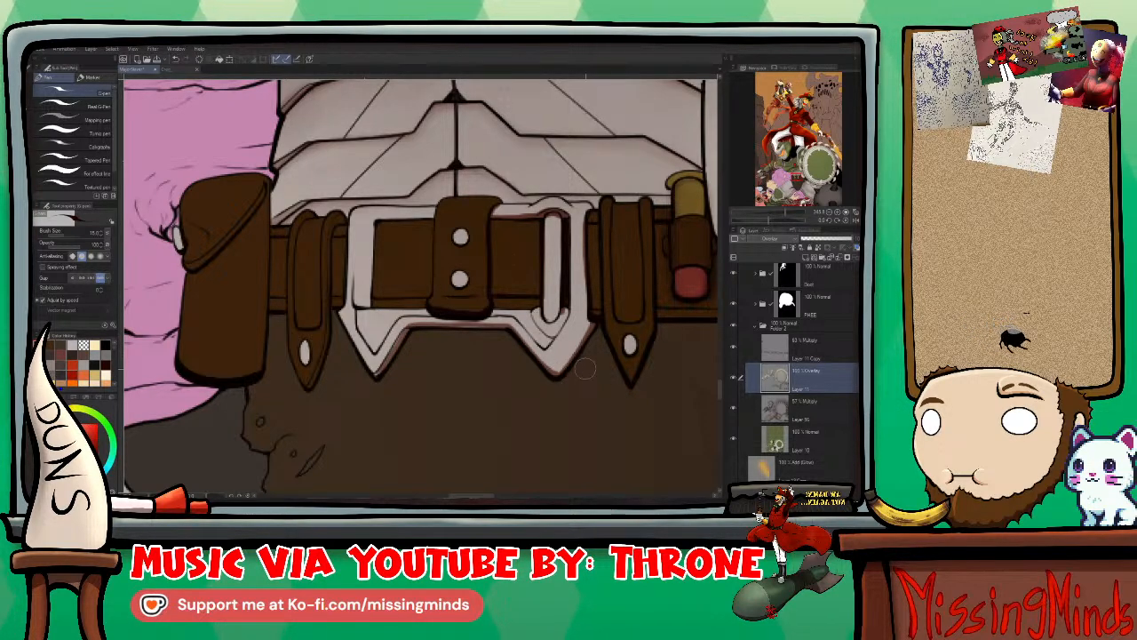
{"action": "mouse_move", "coordinate": [563, 379]}
{"action": "left_mouse_down"}
{"action": "mouse_move", "coordinate": [507, 335]}
{"action": "mouse_move", "coordinate": [476, 331]}
{"action": "mouse_move", "coordinate": [413, 333]}
{"action": "mouse_move", "coordinate": [359, 366]}
{"action": "left_mouse_up"}
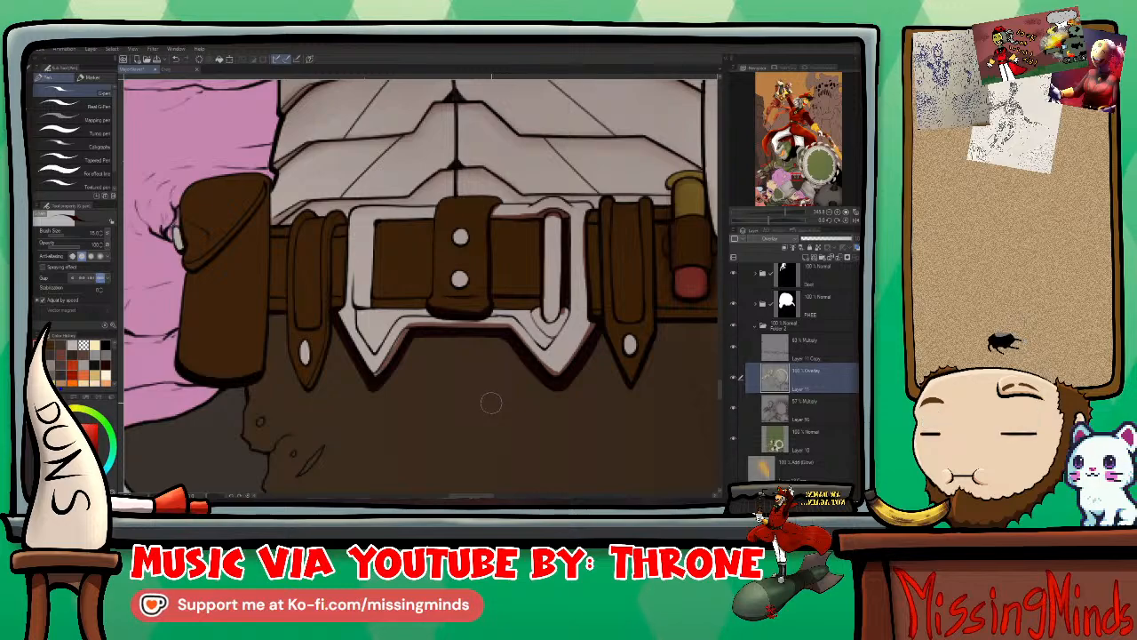
{"action": "key", "text": "j"}
{"action": "scroll", "coordinate": [541, 351], "scroll_direction": "down", "scroll_amount": 1}
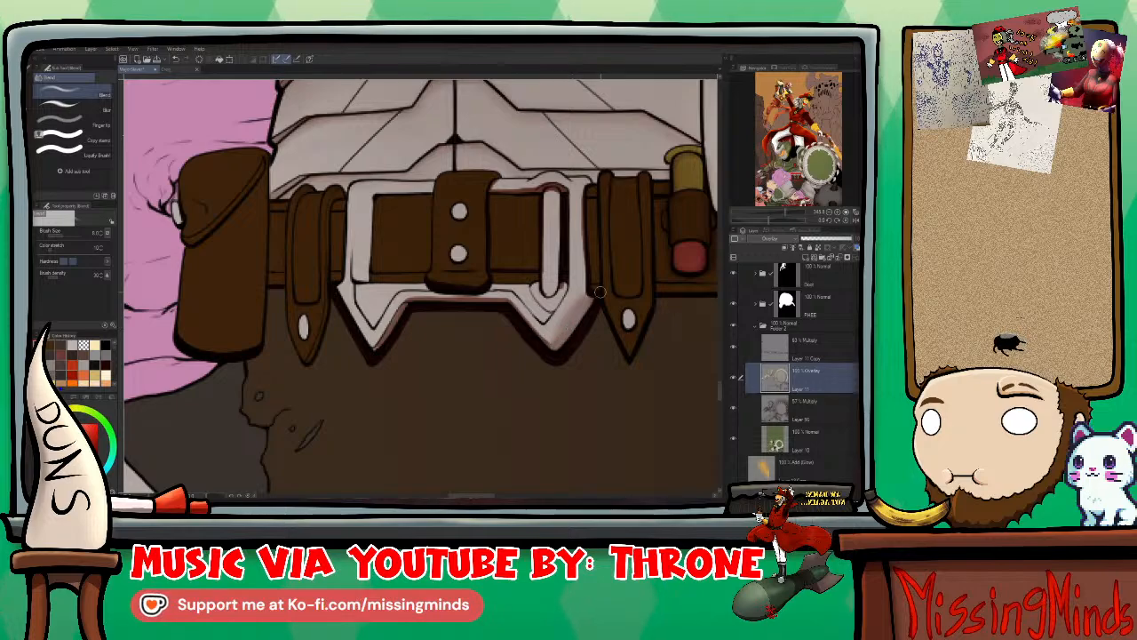
{"action": "key", "text": "bracketright"}
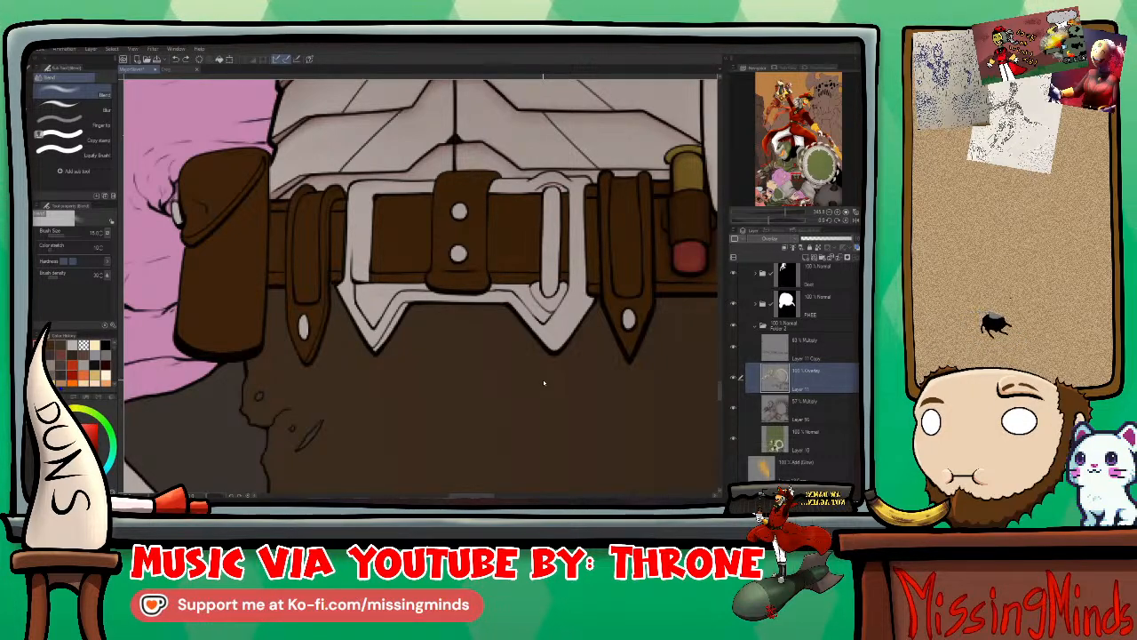
Step: Paint dark overlay shadow across the tops of the strap loops and the belt section beside the pouch
{"action": "key", "text": "p"}
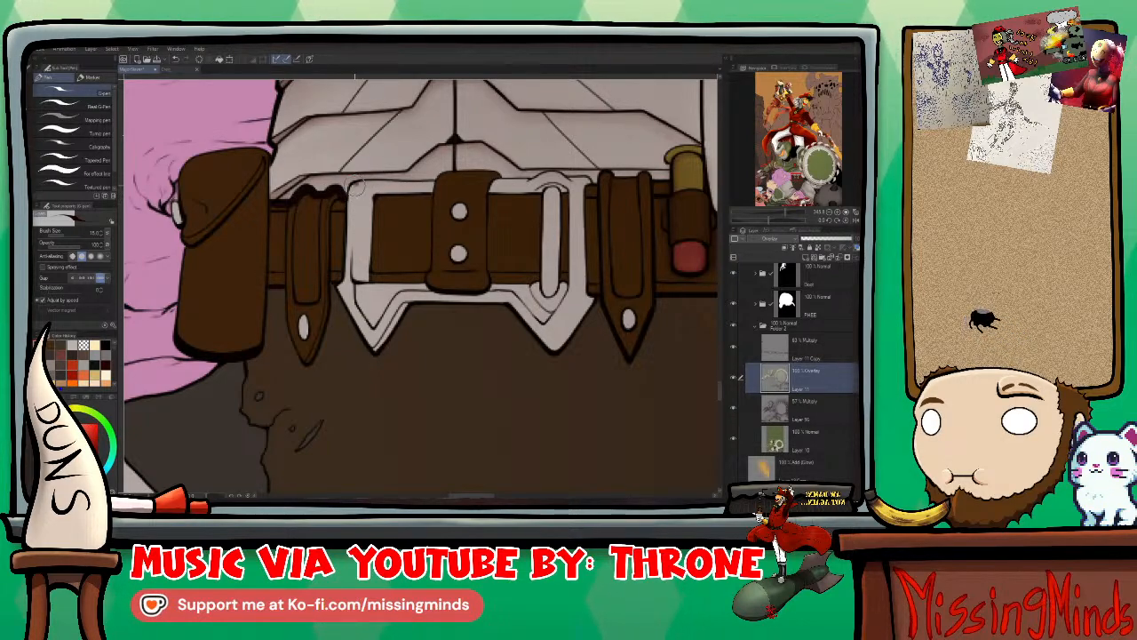
{"action": "left_click_drag", "start_coordinate": [340, 204], "coordinate": [278, 211]}
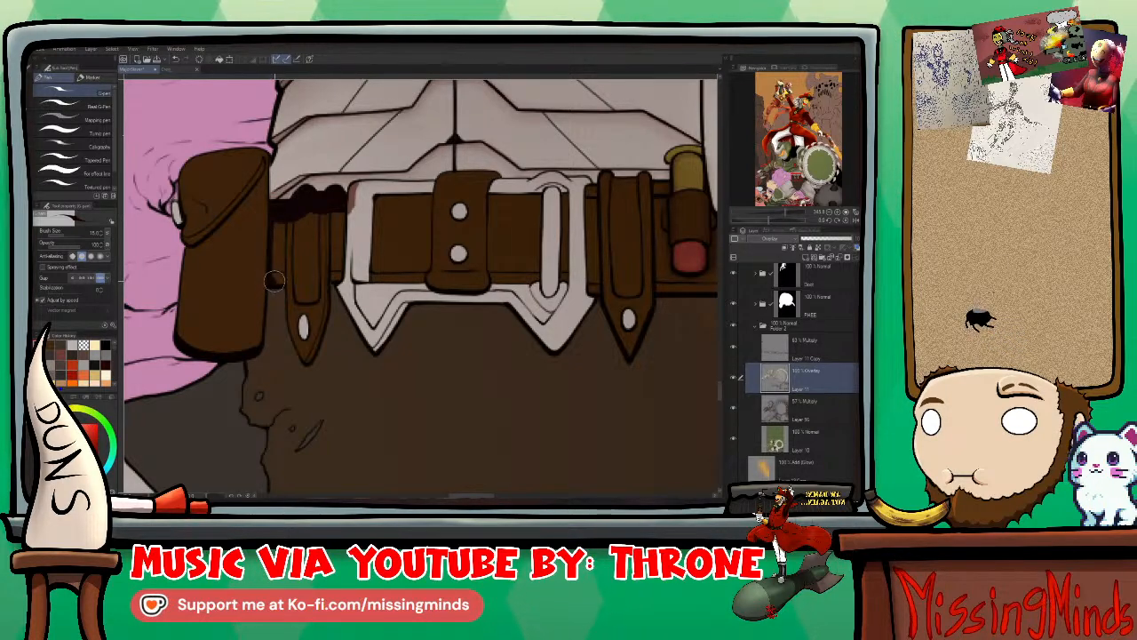
Step: Add a new layer and fill the belt, buckle and both pointed straps with dark red using an enclosing lasso fill
{"action": "key", "text": "m"}
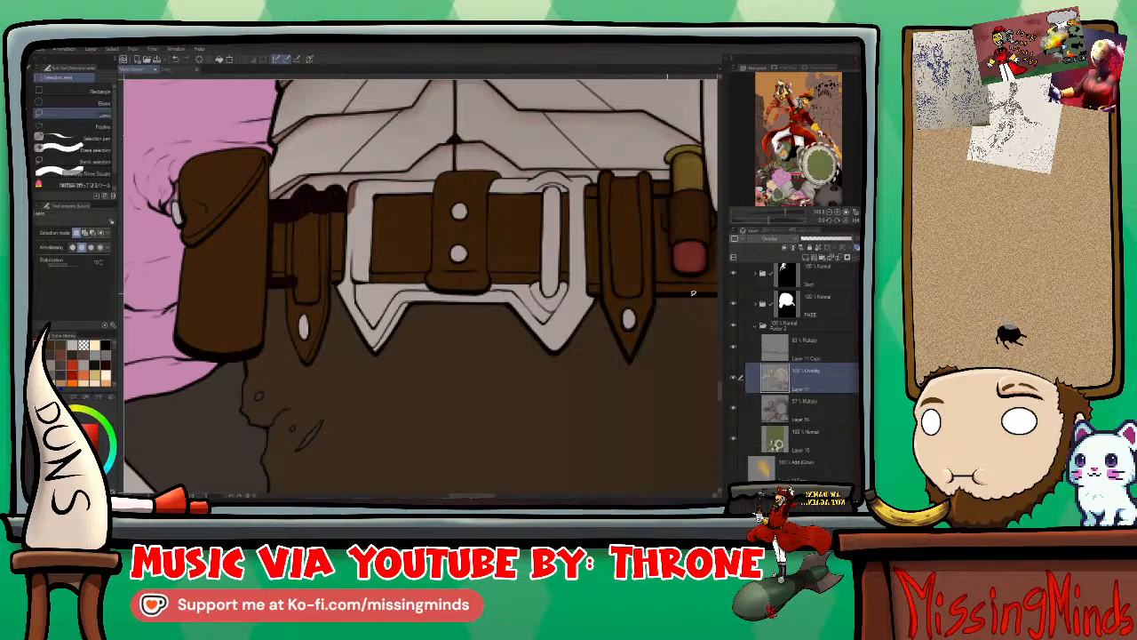
{"action": "key", "text": "ctrl+shift+n"}
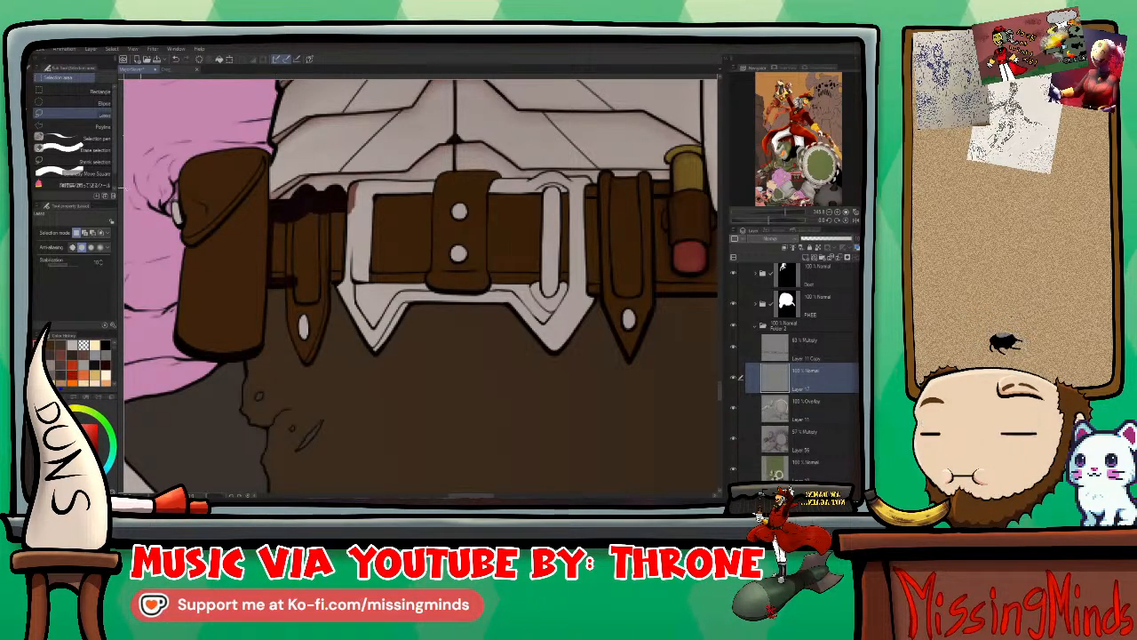
{"action": "left_click", "coordinate": [92, 184]}
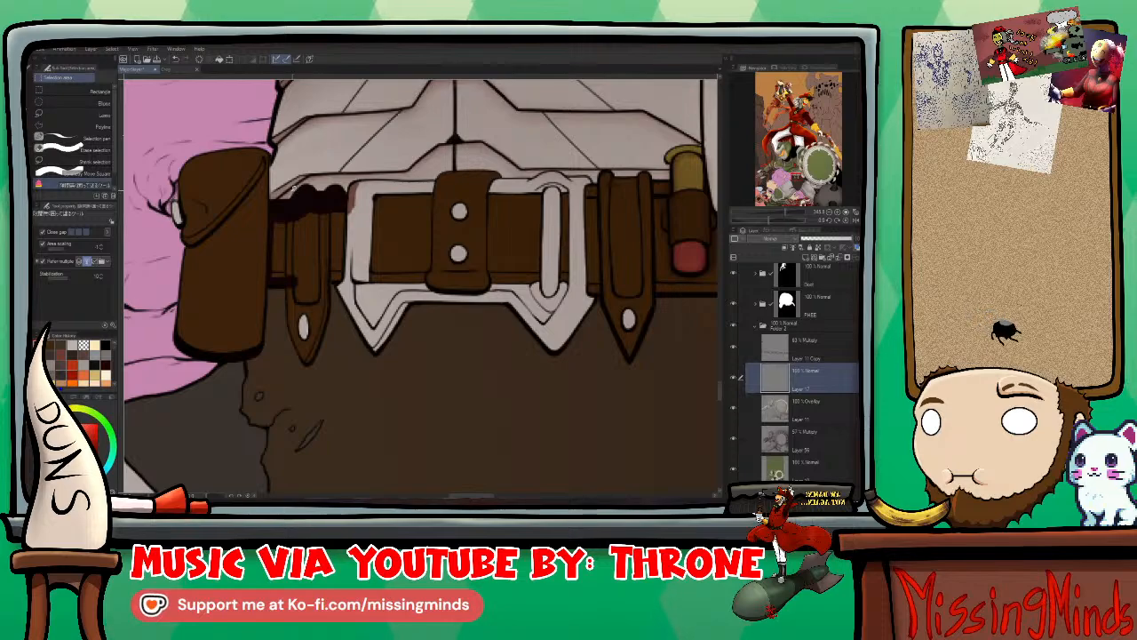
{"action": "left_click_drag", "start_coordinate": [269, 191], "coordinate": [259, 250]}
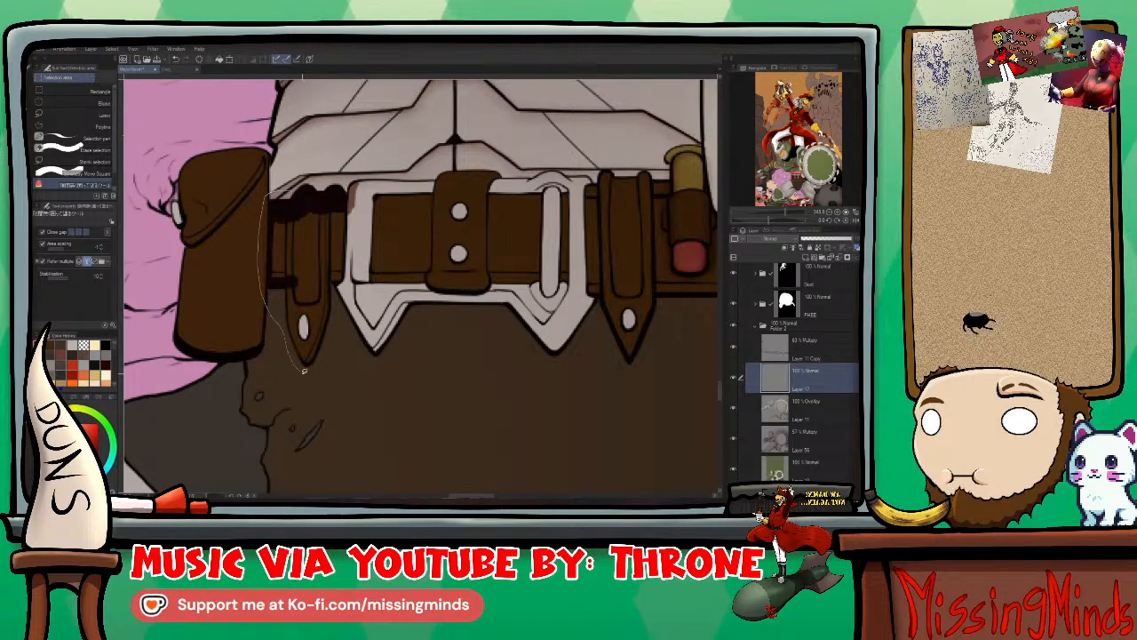
{"action": "mouse_move", "coordinate": [303, 371]}
{"action": "left_mouse_down"}
{"action": "mouse_move", "coordinate": [338, 351]}
{"action": "mouse_move", "coordinate": [348, 315]}
{"action": "left_mouse_up"}
{"action": "mouse_move", "coordinate": [458, 328]}
{"action": "left_mouse_down"}
{"action": "mouse_move", "coordinate": [500, 329]}
{"action": "mouse_move", "coordinate": [549, 371]}
{"action": "mouse_move", "coordinate": [594, 340]}
{"action": "mouse_move", "coordinate": [611, 369]}
{"action": "mouse_move", "coordinate": [655, 372]}
{"action": "mouse_move", "coordinate": [670, 338]}
{"action": "mouse_move", "coordinate": [664, 260]}
{"action": "left_mouse_up"}
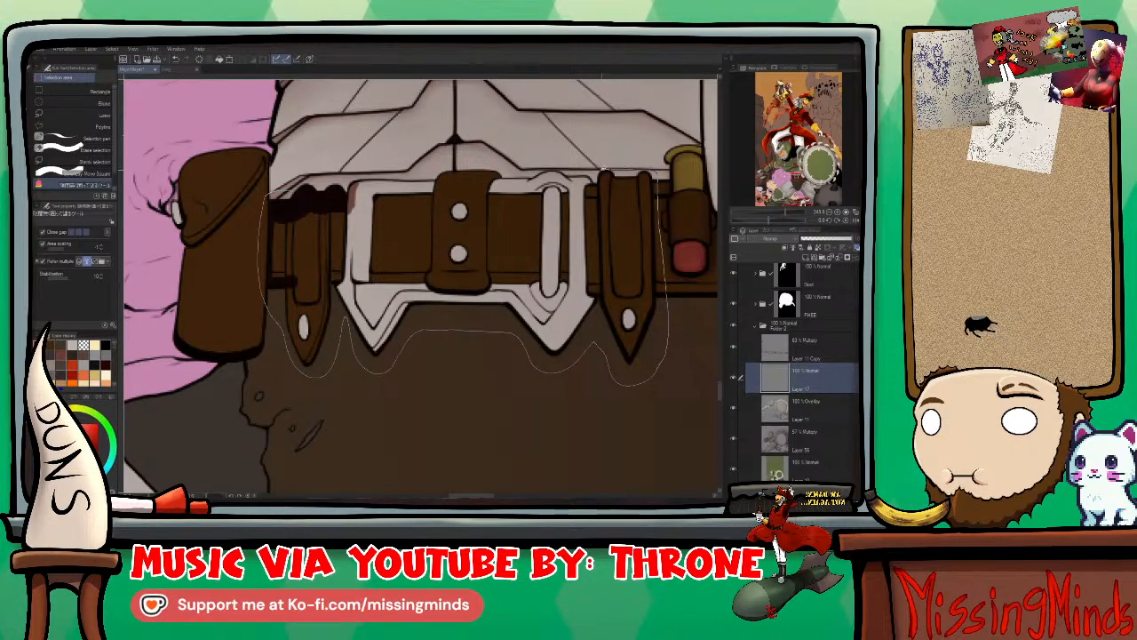
{"action": "mouse_move", "coordinate": [575, 166]}
{"action": "left_mouse_down"}
{"action": "mouse_move", "coordinate": [469, 160]}
{"action": "mouse_move", "coordinate": [306, 178]}
{"action": "left_mouse_up"}
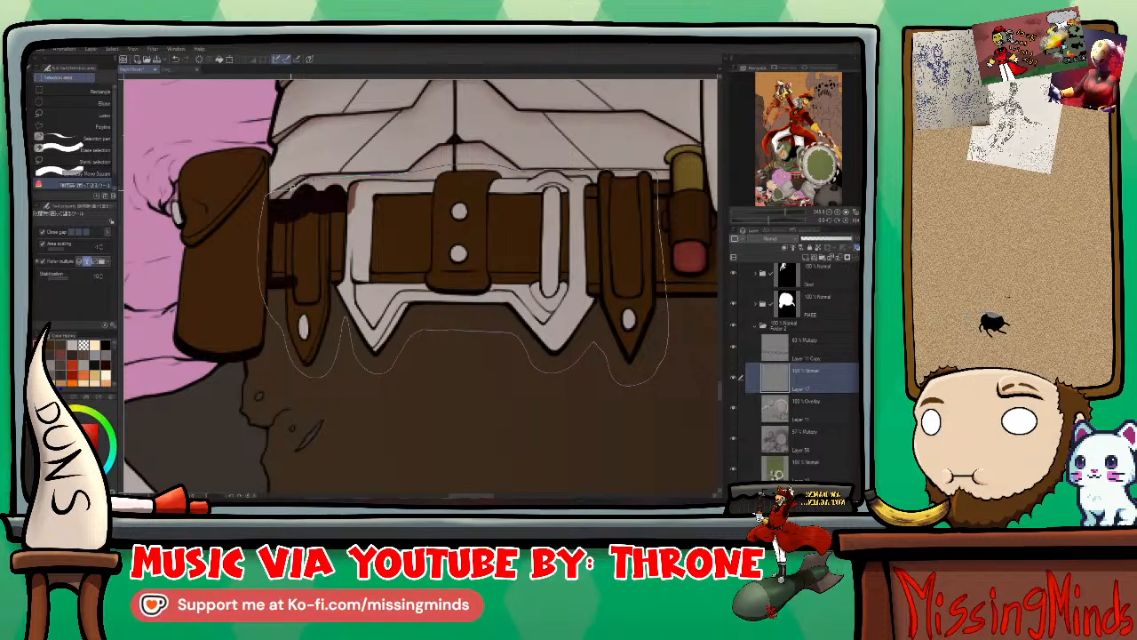
{"action": "key", "text": "alt+Delete"}
{"action": "left_click_drag", "start_coordinate": [612, 322], "coordinate": [589, 338]}
{"action": "left_click_drag", "start_coordinate": [461, 398], "coordinate": [439, 385]}
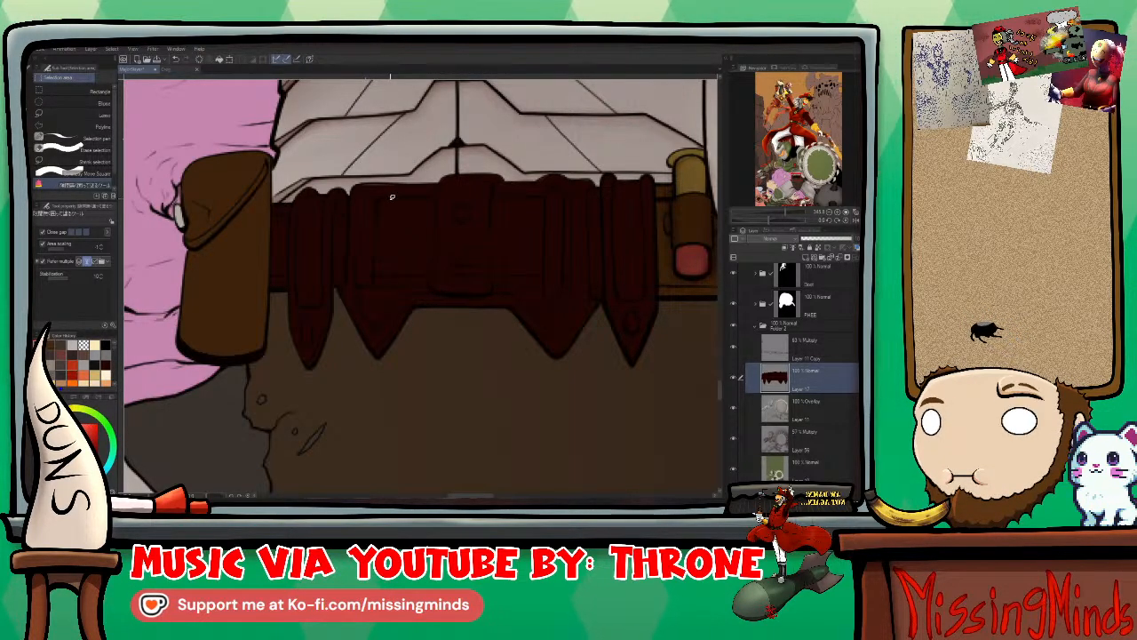
Step: Switch to the Lighter pencil and set the dark red belt layer's blending mode to Overlay
{"action": "key", "text": "p"}
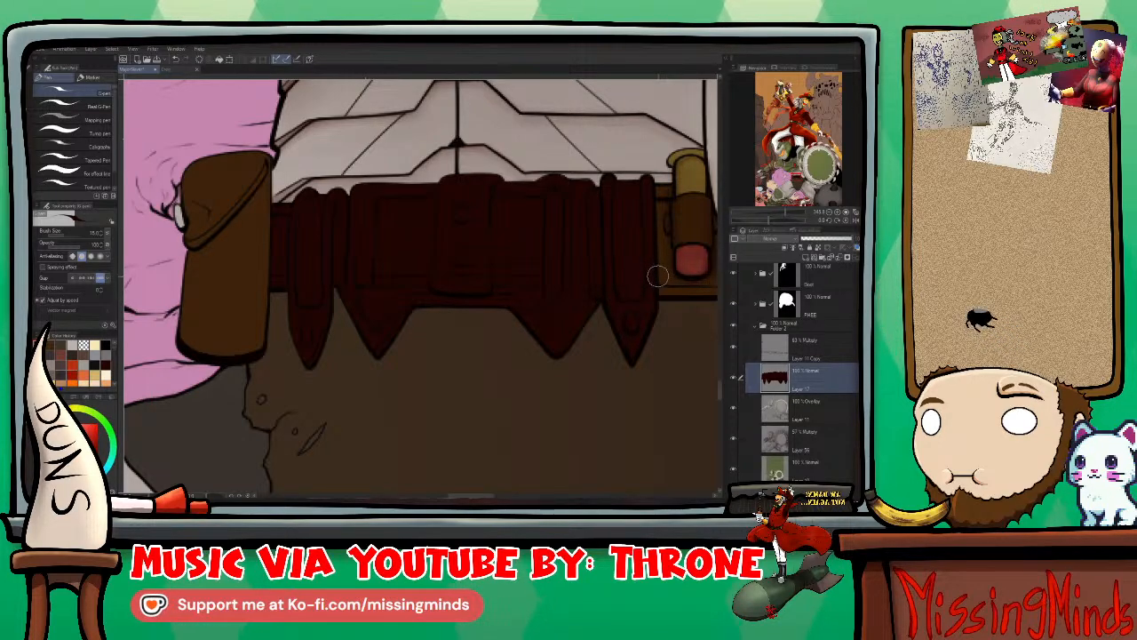
{"action": "key", "text": "p"}
{"action": "key", "text": "p"}
{"action": "key", "text": "p"}
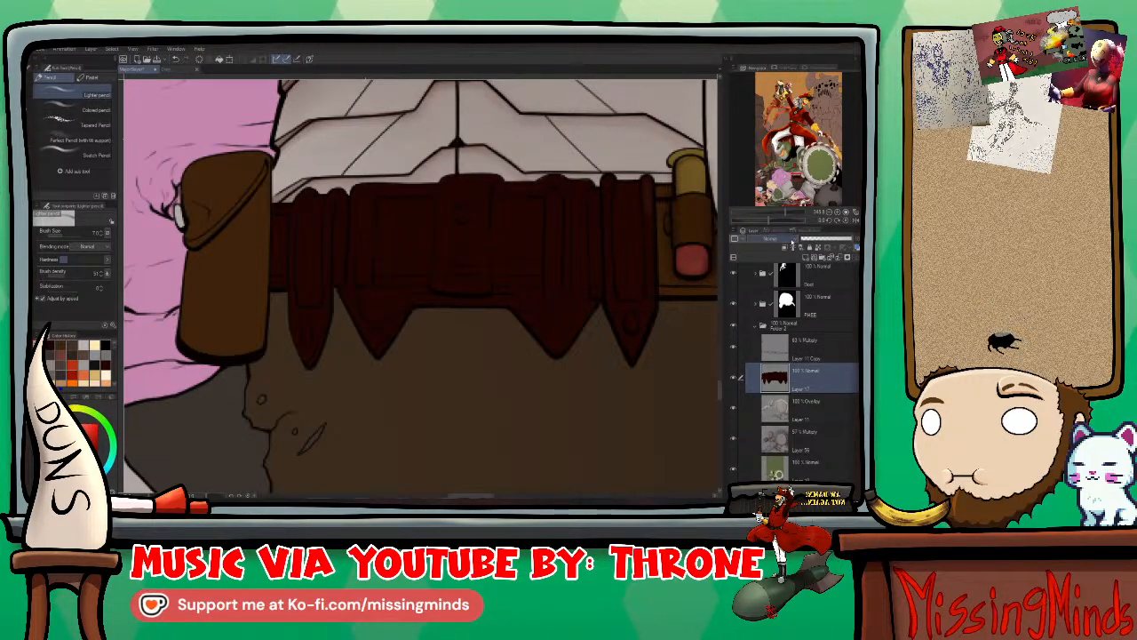
{"action": "left_click", "coordinate": [764, 238]}
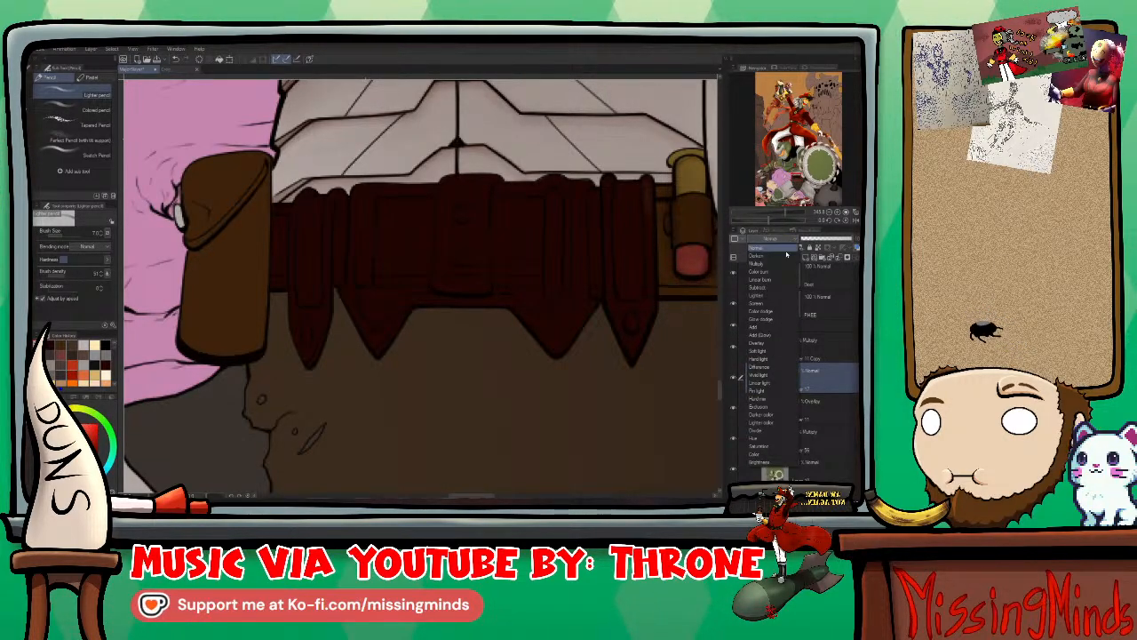
{"action": "left_click", "coordinate": [756, 344]}
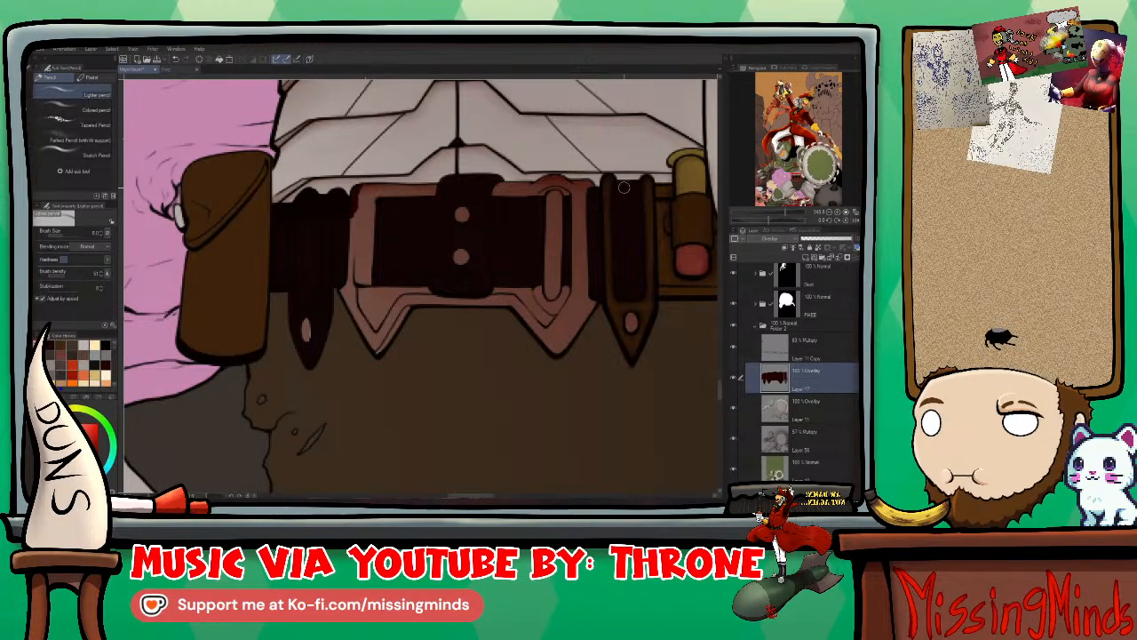
Step: Enlarge the Lighter pencil and clear the red overlay from the face of the pointed strap beside the shell holder
{"action": "key", "text": "bracketright"}
{"action": "key", "text": "bracketright"}
{"action": "key", "text": "bracketright"}
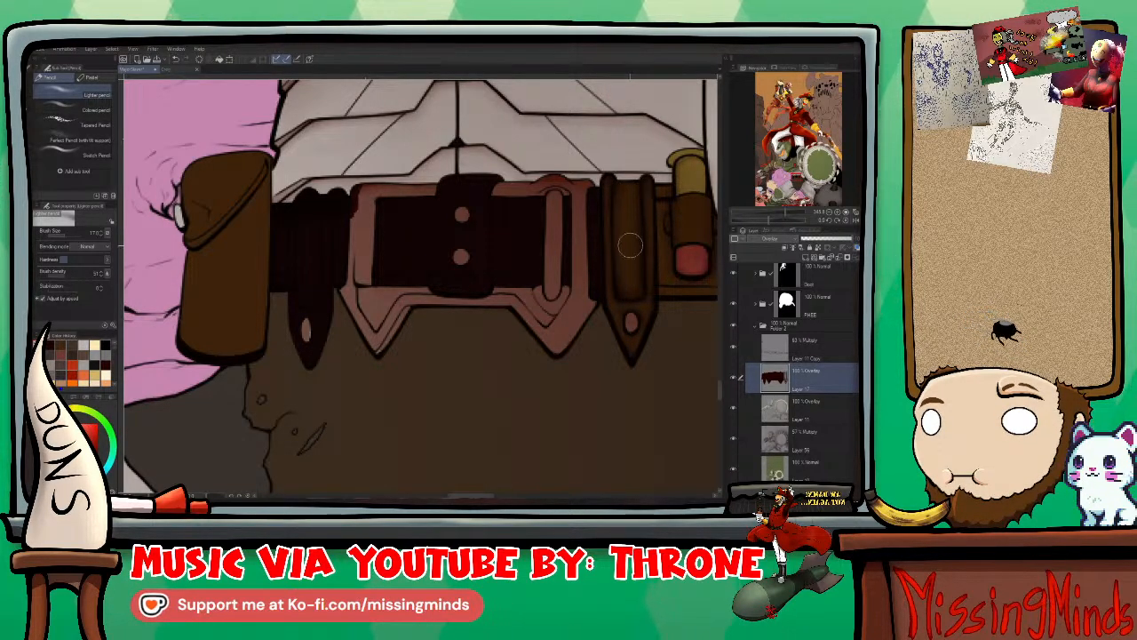
Step: Use a smaller pencil to clear the overlay along that strap's edges and the narrow belt section between it and the buckle
{"action": "key", "text": "bracketleft"}
{"action": "key", "text": "bracketleft"}
{"action": "key", "text": "bracketleft"}
{"action": "key", "text": "bracketleft"}
{"action": "key", "text": "bracketleft"}
{"action": "key", "text": "bracketleft"}
{"action": "key", "text": "bracketleft"}
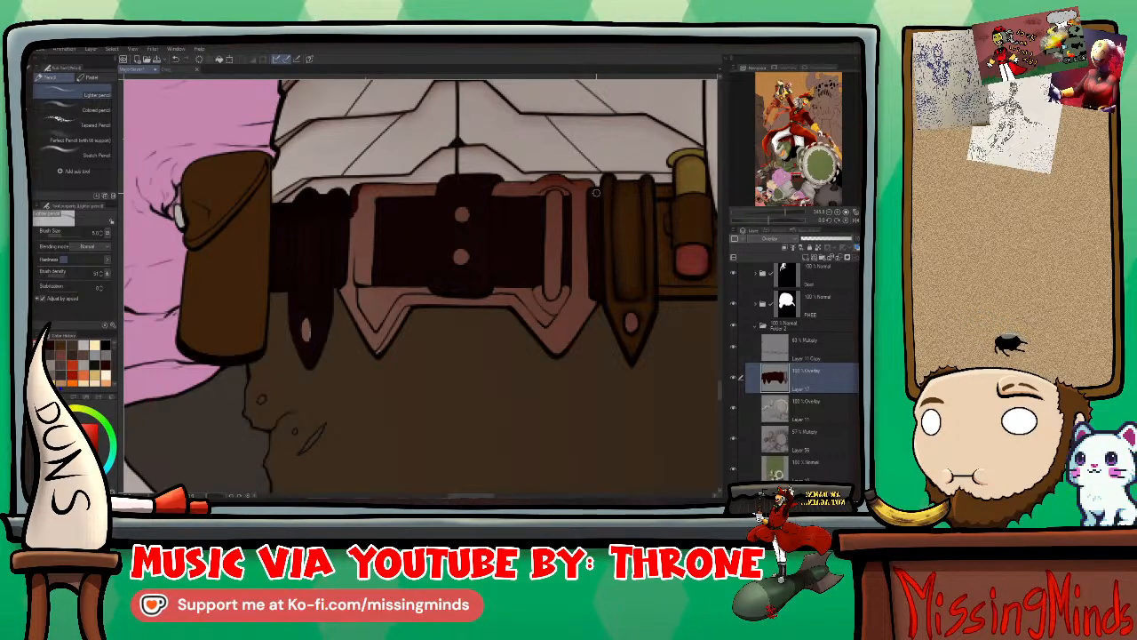
{"action": "key", "text": "bracketright"}
{"action": "key", "text": "bracketright"}
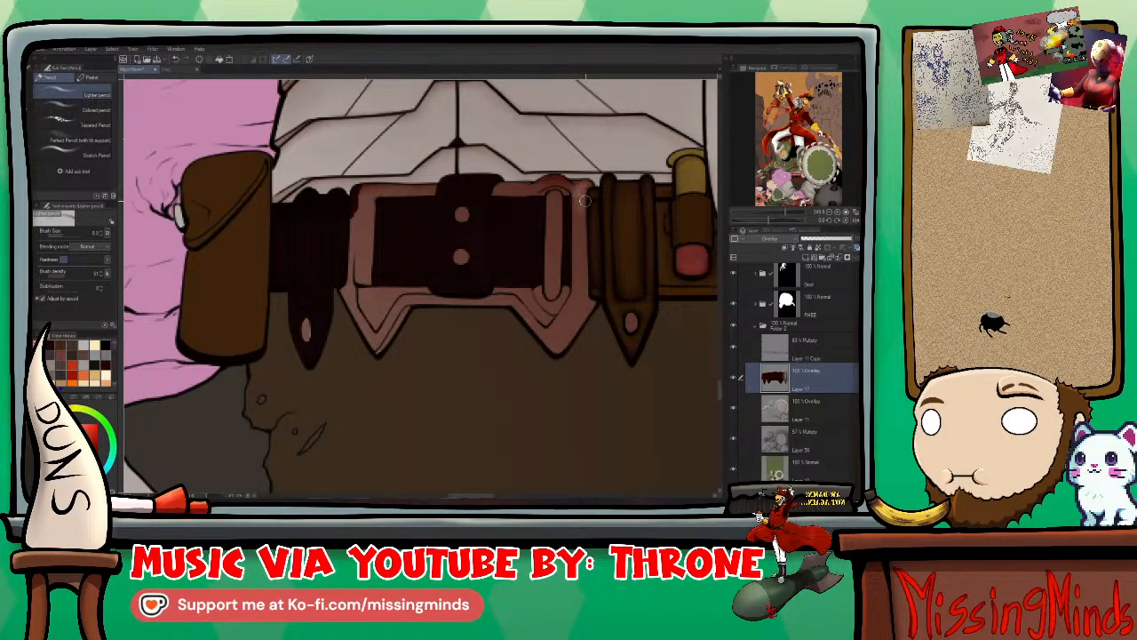
Step: Lighten the buckle's vertical bar and the adjacent side of its frame by removing the red overlay, varying the pencil size
{"action": "mouse_move", "coordinate": [586, 184]}
{"action": "left_mouse_down"}
{"action": "mouse_move", "coordinate": [577, 304]}
{"action": "mouse_move", "coordinate": [582, 240]}
{"action": "left_mouse_up"}
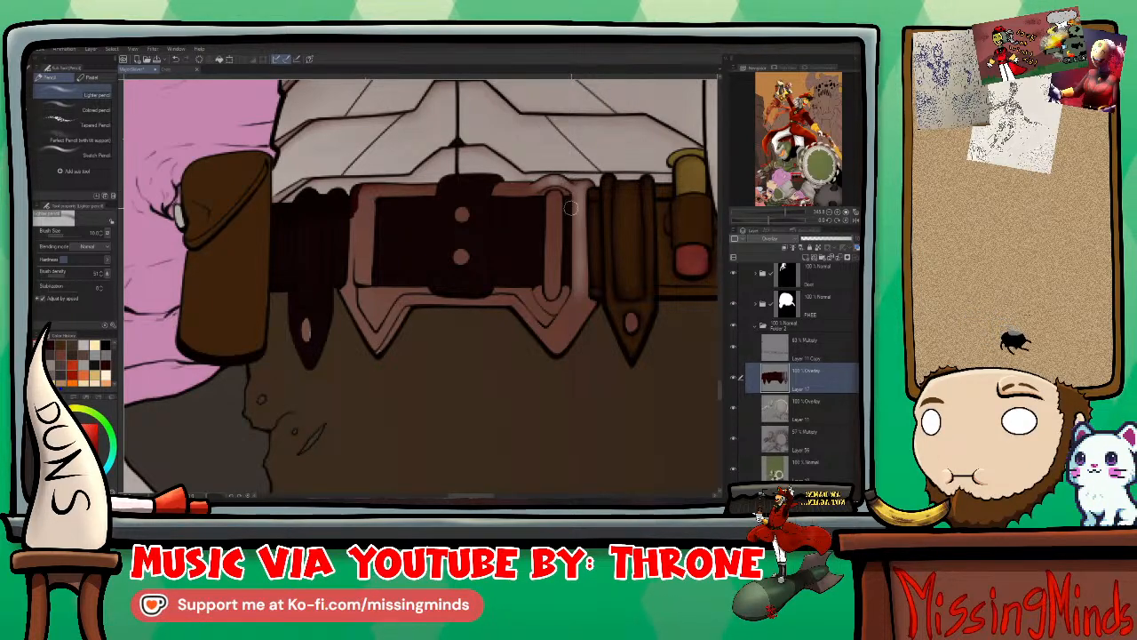
{"action": "key", "text": "]"}
{"action": "mouse_move", "coordinate": [552, 192]}
{"action": "left_mouse_down"}
{"action": "mouse_move", "coordinate": [552, 285]}
{"action": "mouse_move", "coordinate": [551, 293]}
{"action": "left_mouse_up"}
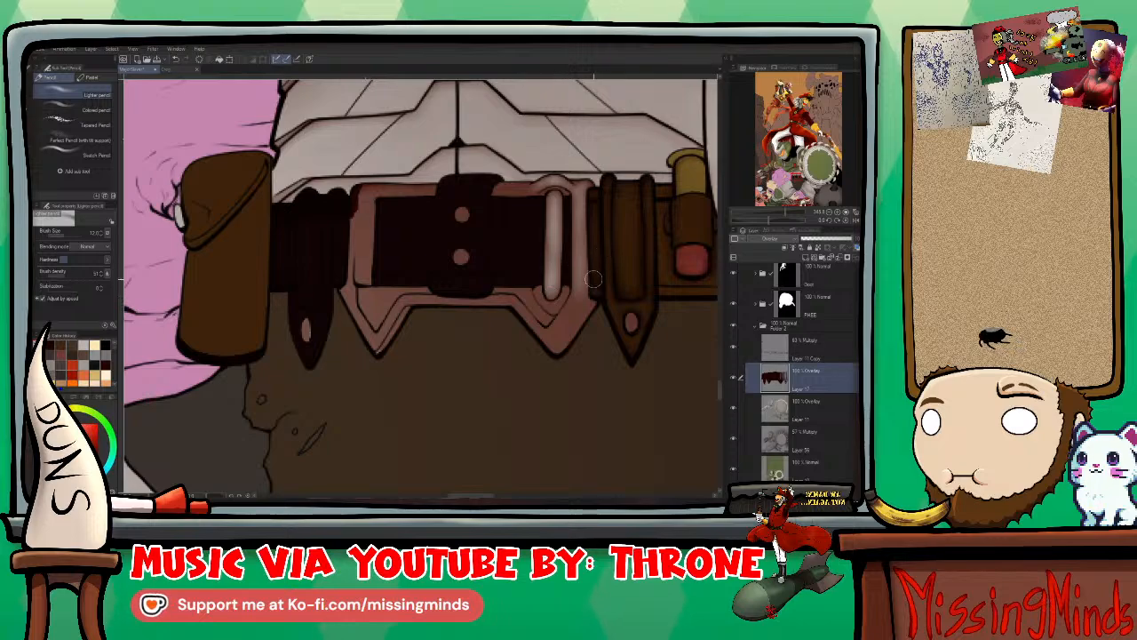
{"action": "mouse_move", "coordinate": [574, 207]}
{"action": "left_mouse_down"}
{"action": "mouse_move", "coordinate": [587, 163]}
{"action": "mouse_move", "coordinate": [590, 258]}
{"action": "left_mouse_up"}
{"action": "key", "text": "["}
{"action": "key", "text": "["}
{"action": "left_click_drag", "start_coordinate": [591, 190], "coordinate": [597, 283]}
Step: Enlarge the pencil and lighten the buckle's lower point nearest the shell holder, leaving shadow along its inner rim
{"action": "key", "text": "]"}
{"action": "key", "text": "]"}
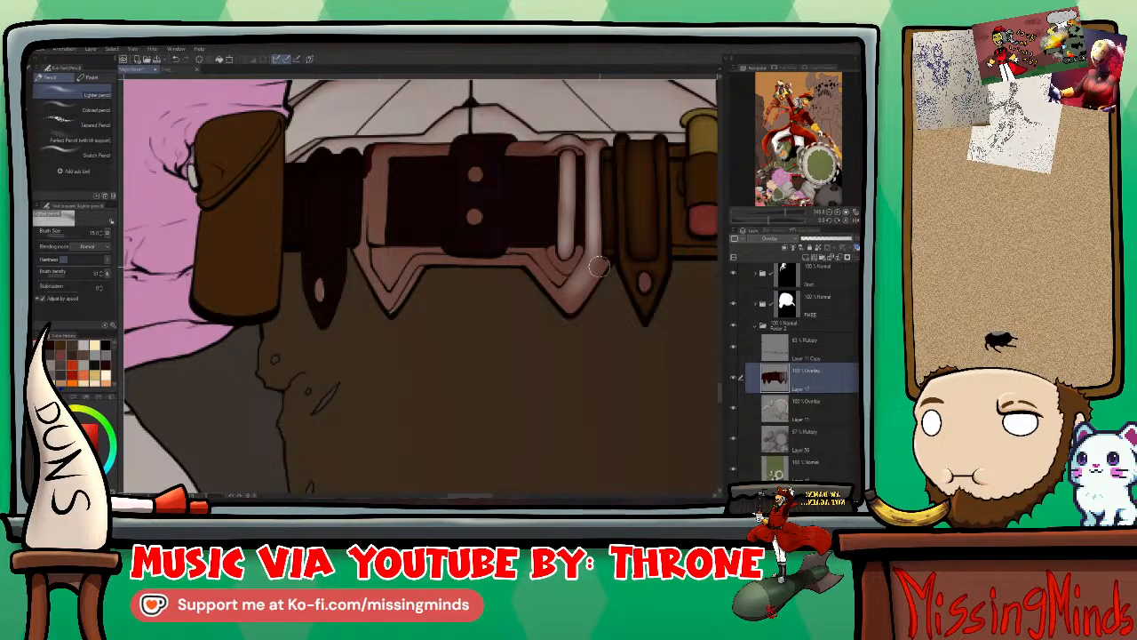
{"action": "left_click_drag", "start_coordinate": [588, 279], "coordinate": [593, 256]}
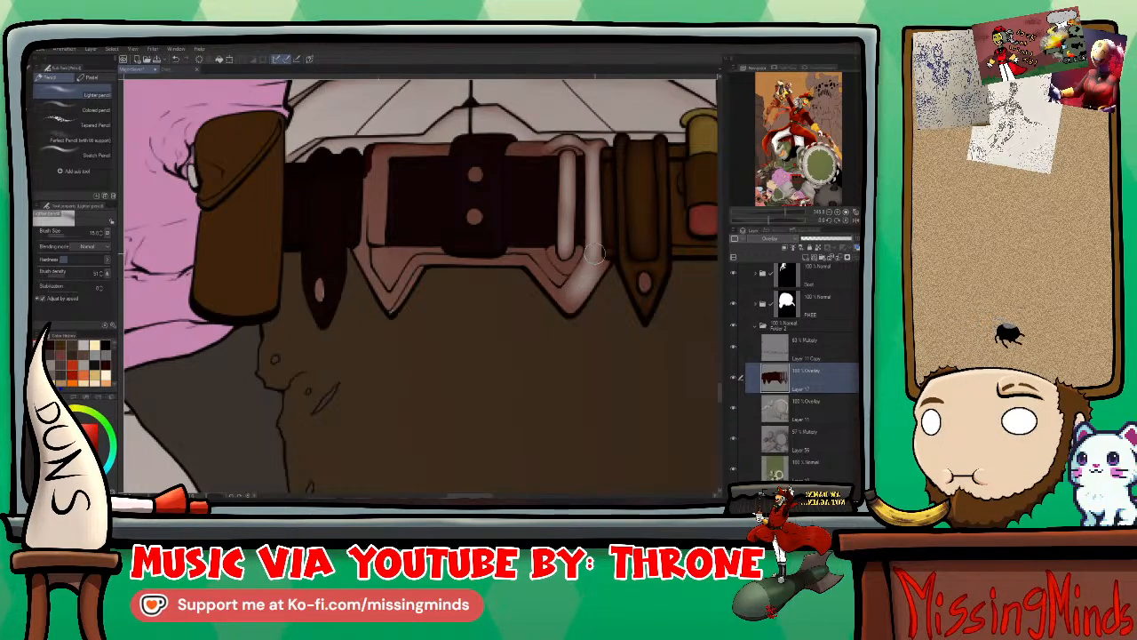
{"action": "left_click_drag", "start_coordinate": [568, 300], "coordinate": [576, 279]}
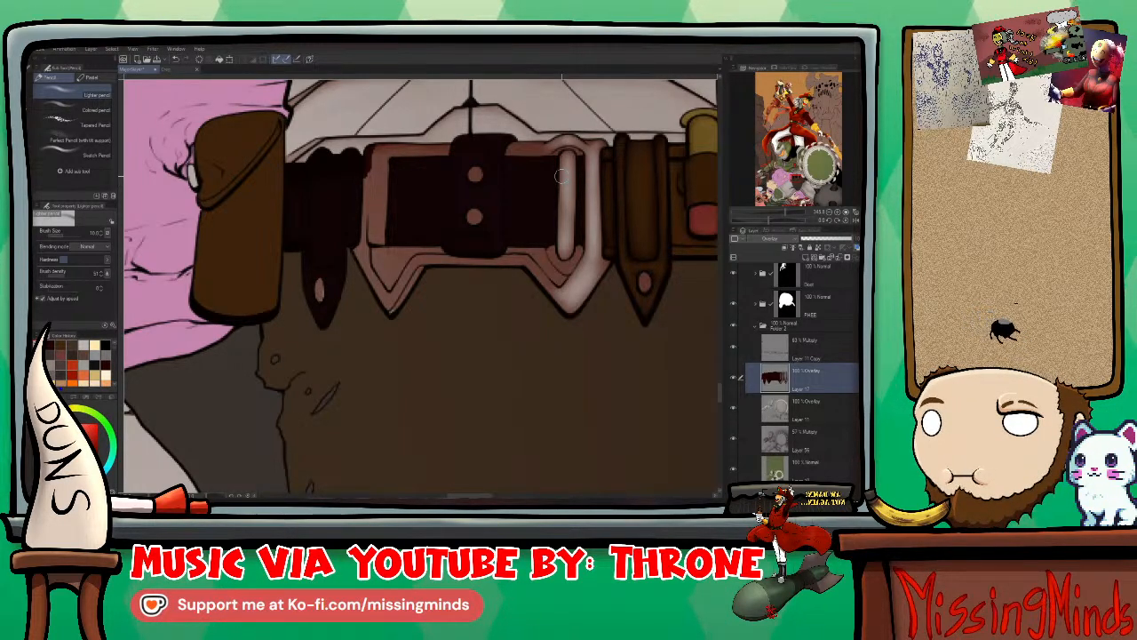
Step: Try to merge the red belt overlay layer with the Overlay layer beneath it
{"action": "left_click", "coordinate": [837, 410], "text": "ctrl"}
{"action": "right_click", "coordinate": [838, 404]}
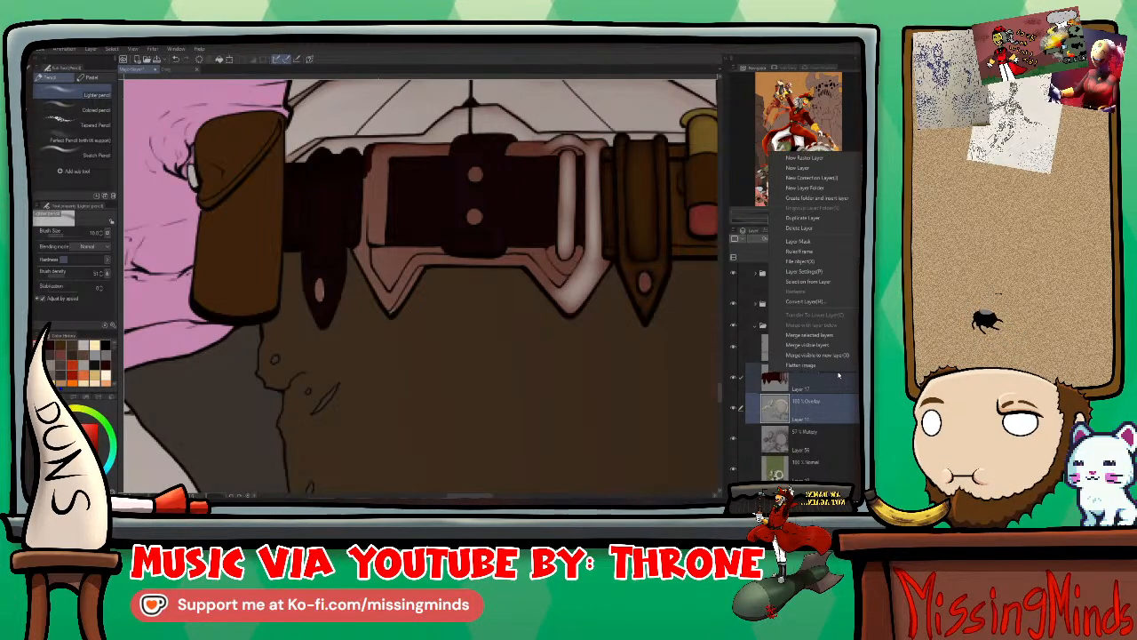
{"action": "left_click", "coordinate": [840, 346]}
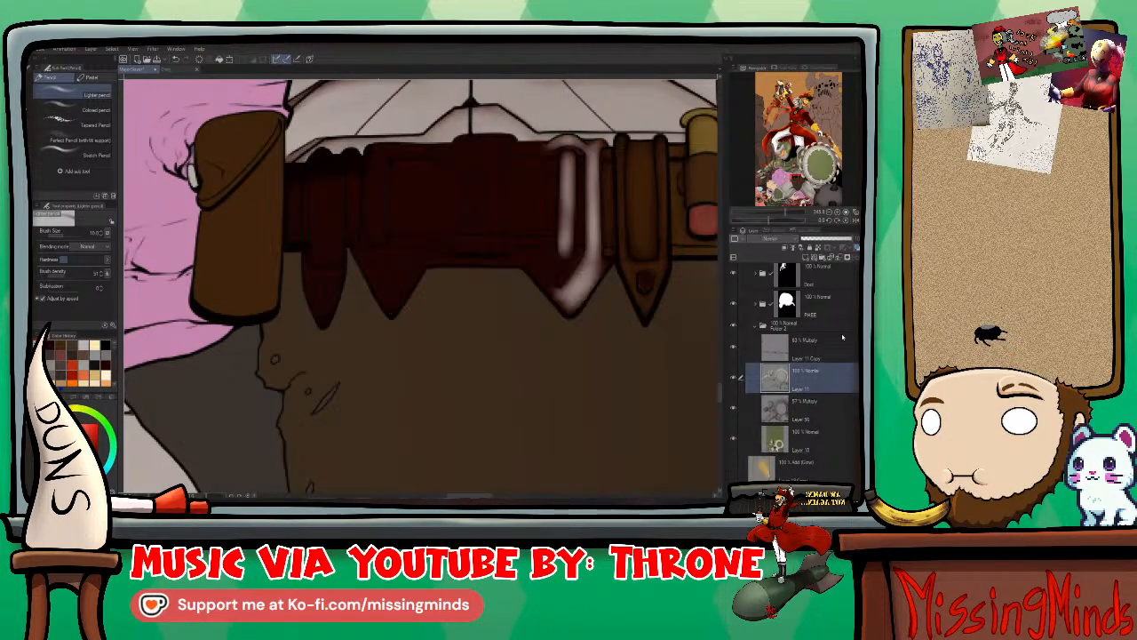
{"action": "key", "text": "ctrl+z"}
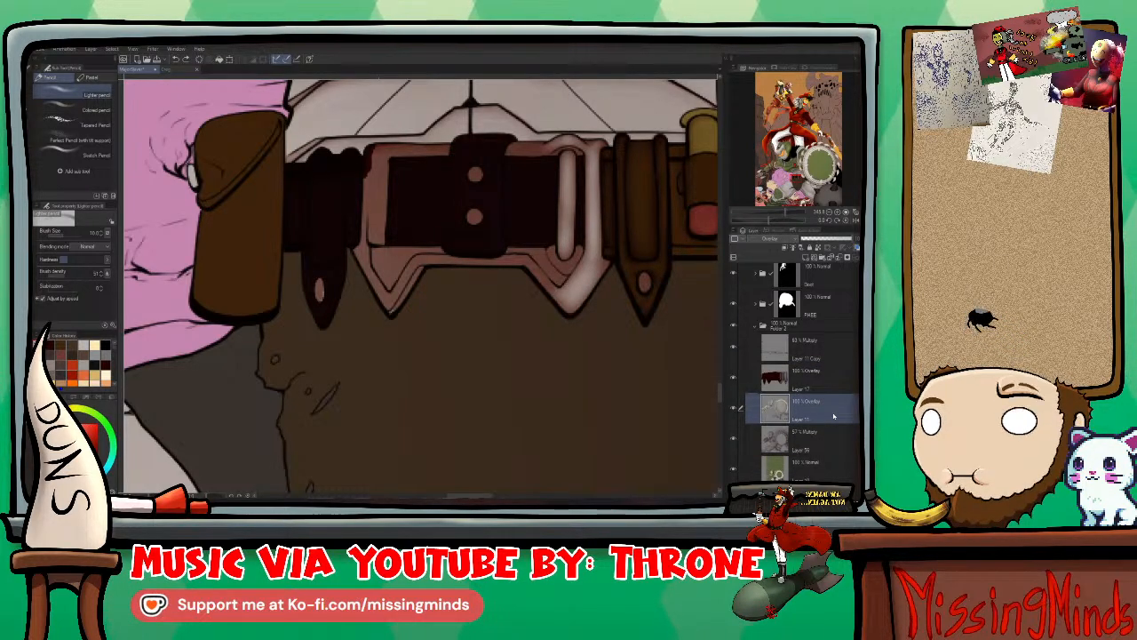
{"action": "left_click", "coordinate": [795, 380], "text": "ctrl"}
{"action": "right_click", "coordinate": [789, 380]}
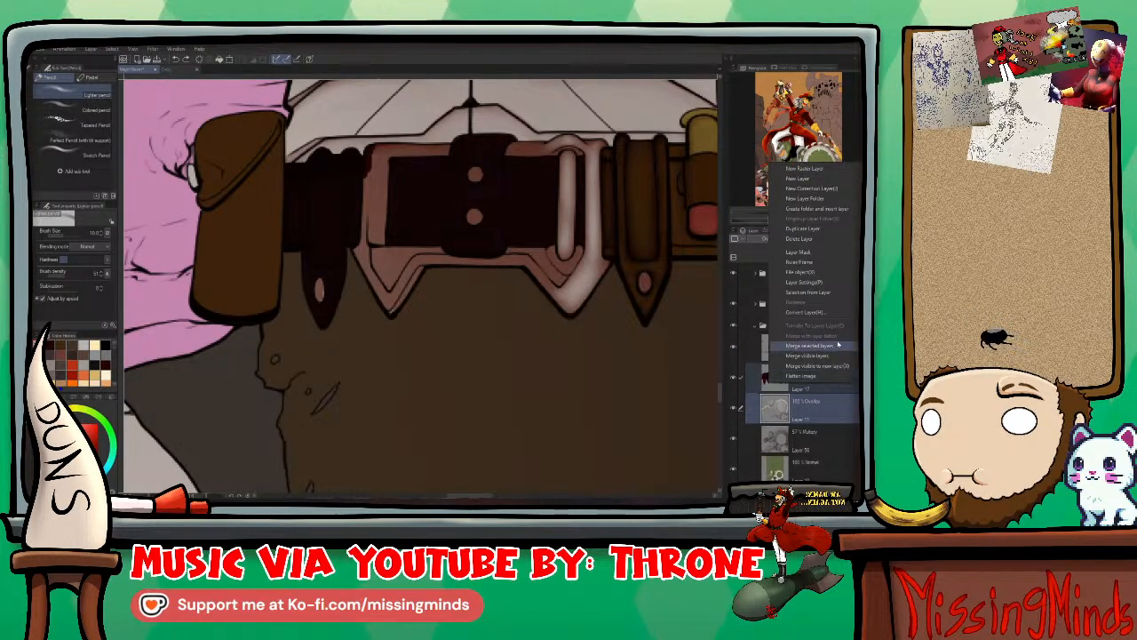
{"action": "left_click", "coordinate": [833, 407]}
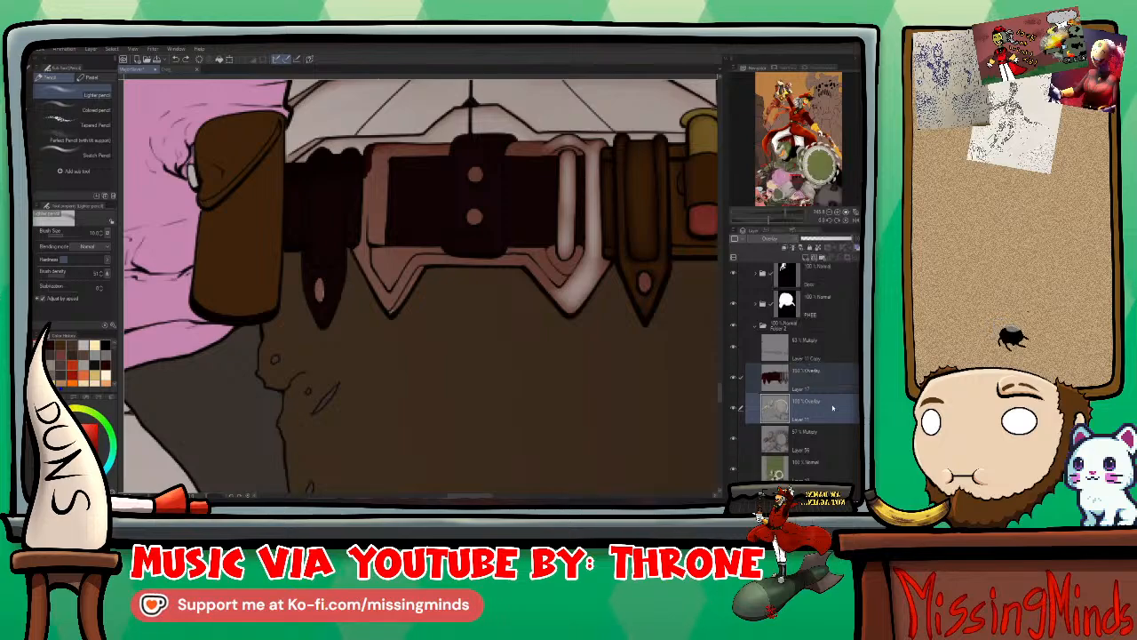
Step: Toggle the visibility of the two Overlay layers and the Multiply layer below them to compare their effect on the belt
{"action": "left_click", "coordinate": [735, 440]}
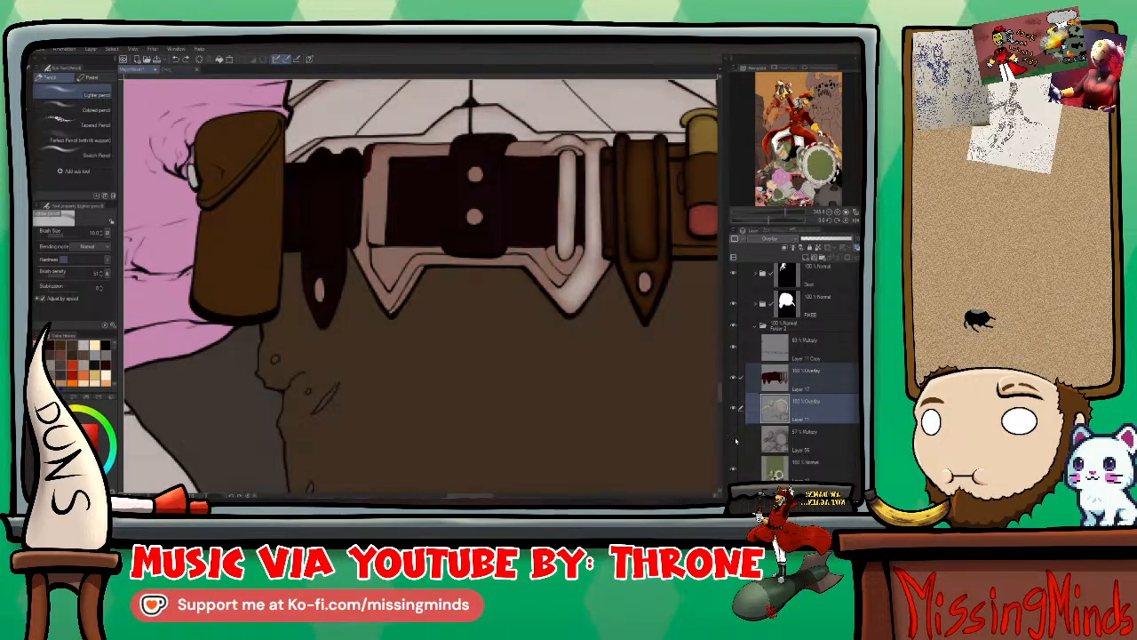
{"action": "left_click", "coordinate": [735, 394]}
{"action": "left_click", "coordinate": [734, 378]}
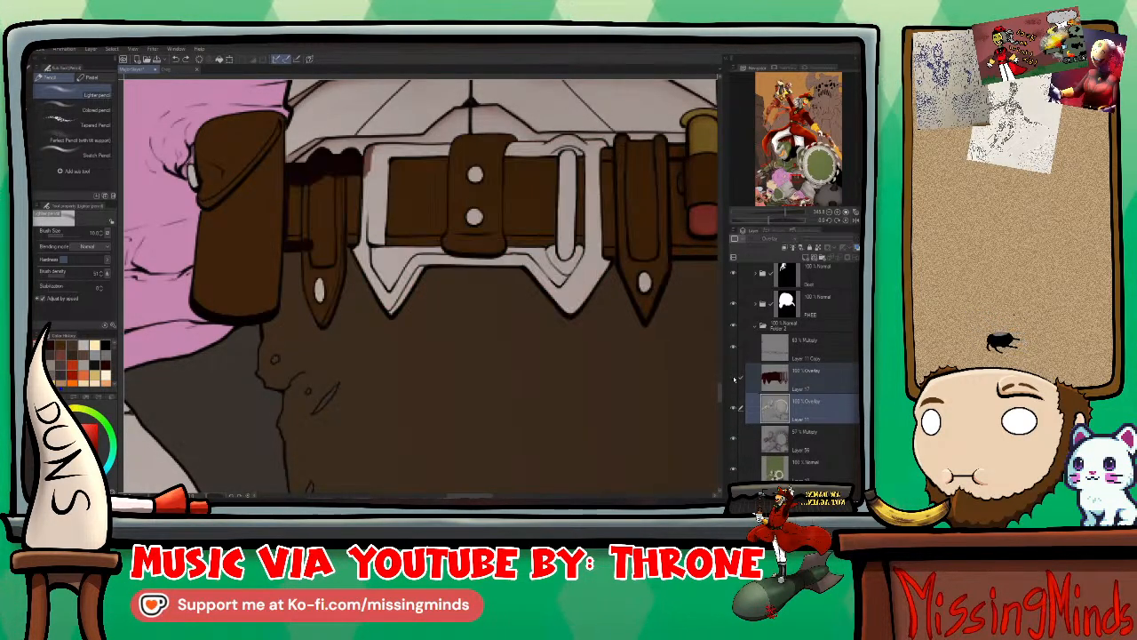
{"action": "left_click", "coordinate": [734, 378]}
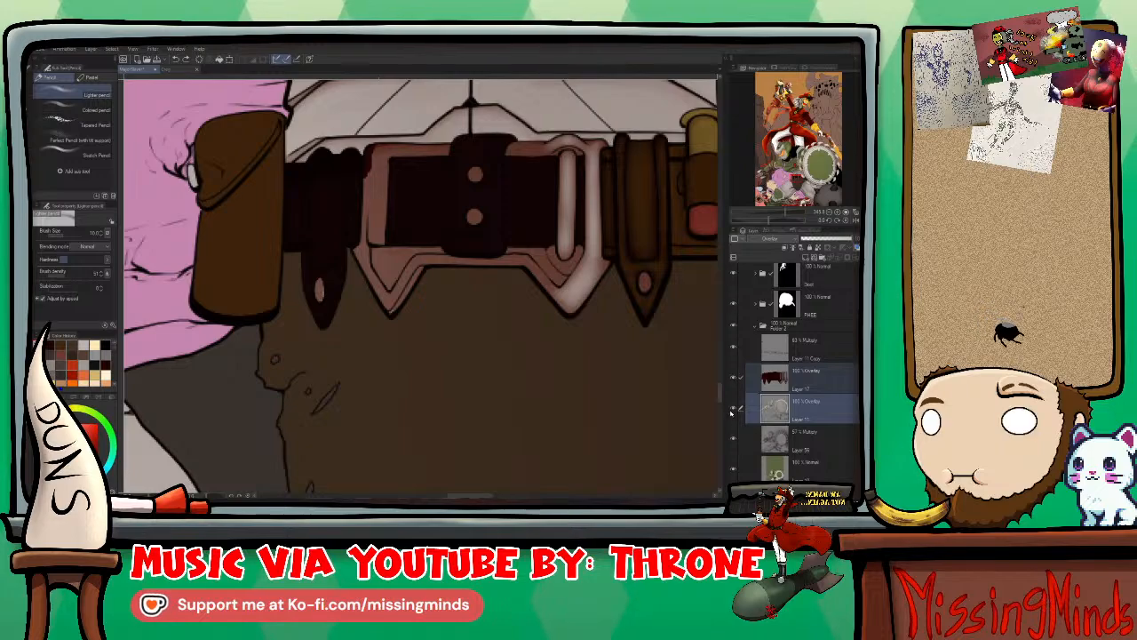
{"action": "left_click", "coordinate": [734, 410]}
{"action": "left_click", "coordinate": [733, 410]}
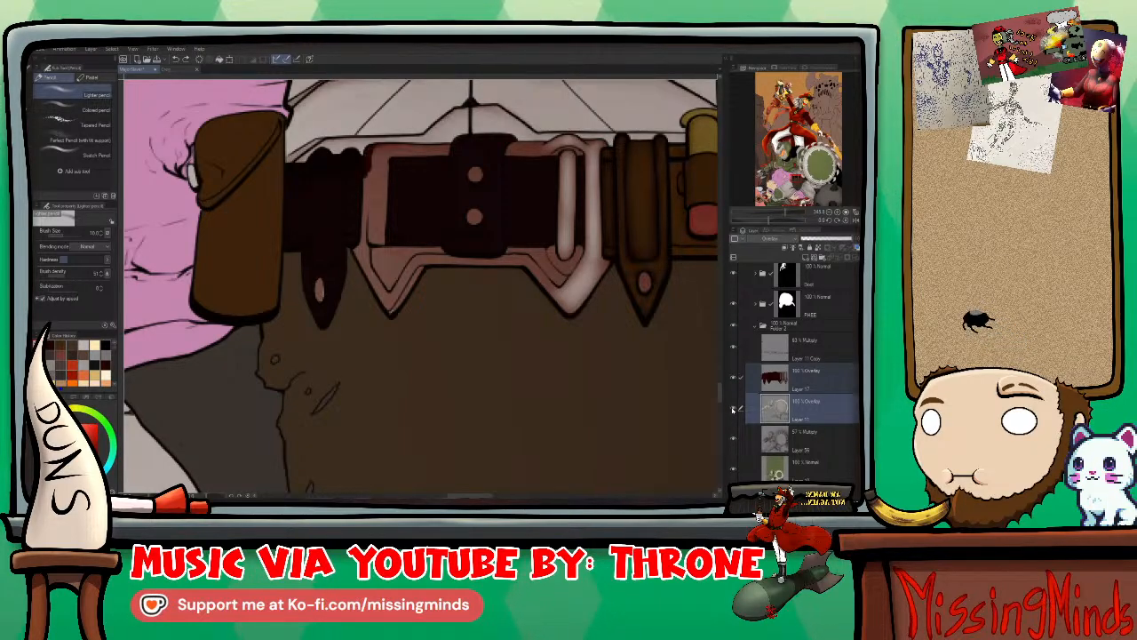
Step: On the lower Overlay layer, clear the dark patches around the strap beside the pouch with the pen, keeping the red overlay hidden meanwhile
{"action": "left_click", "coordinate": [835, 410]}
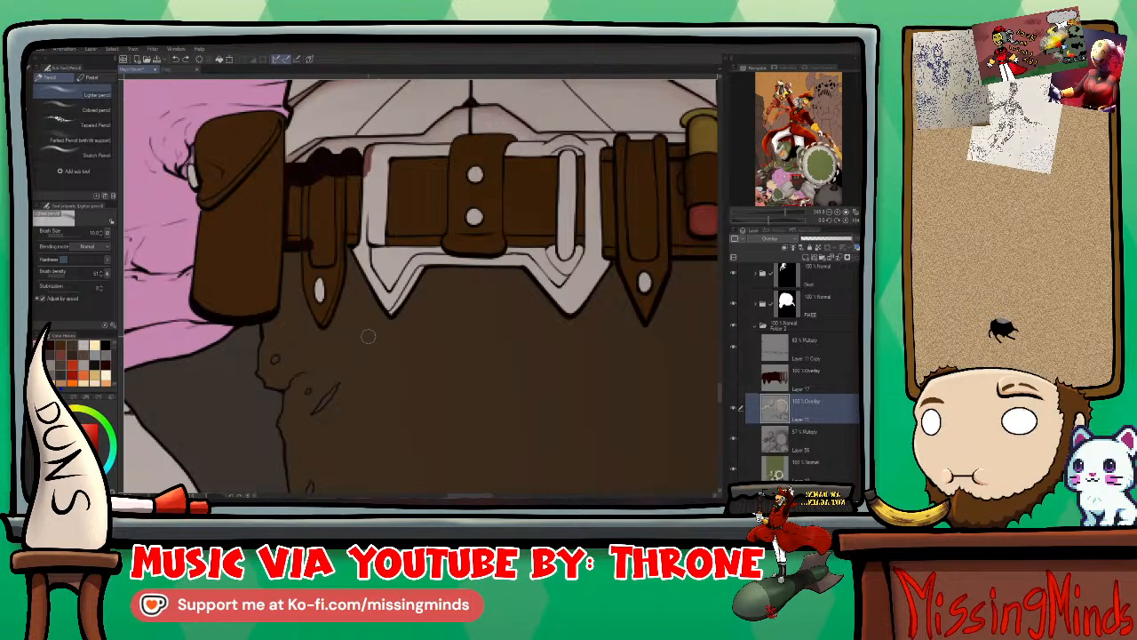
{"action": "key", "text": "p"}
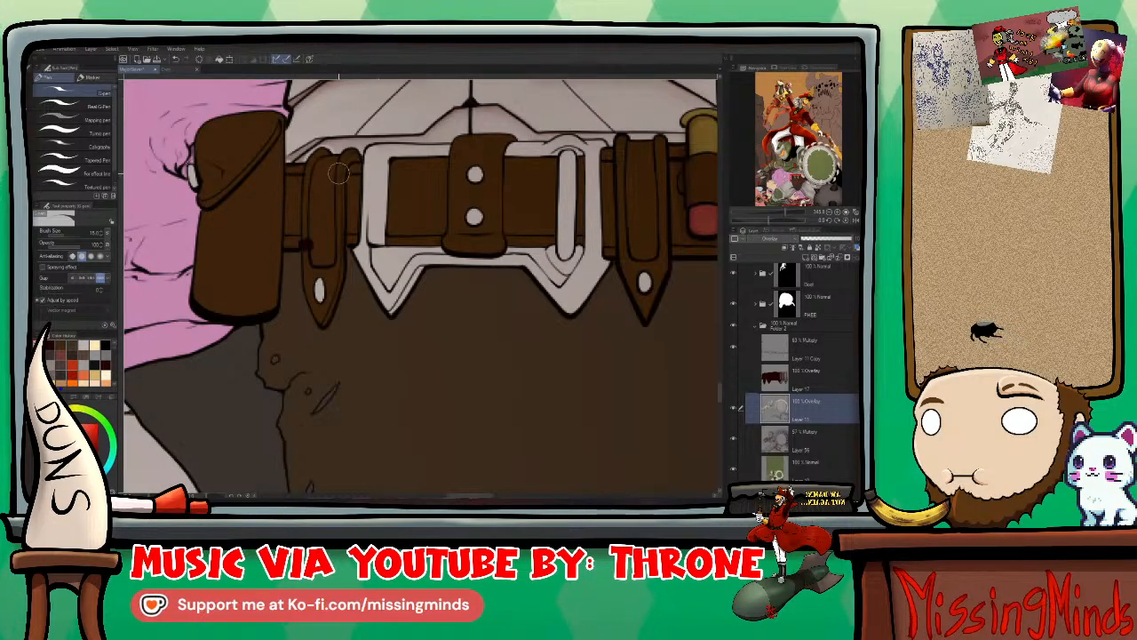
{"action": "mouse_move", "coordinate": [293, 231]}
{"action": "left_mouse_down"}
{"action": "mouse_move", "coordinate": [290, 167]}
{"action": "mouse_move", "coordinate": [303, 251]}
{"action": "left_mouse_up"}
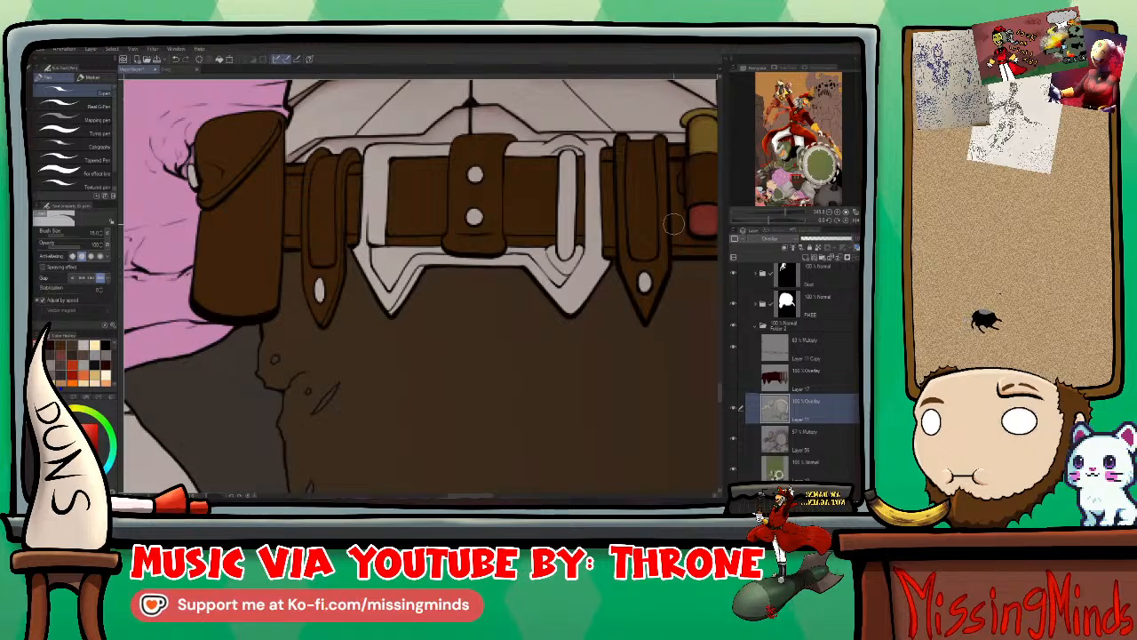
{"action": "left_click", "coordinate": [734, 380]}
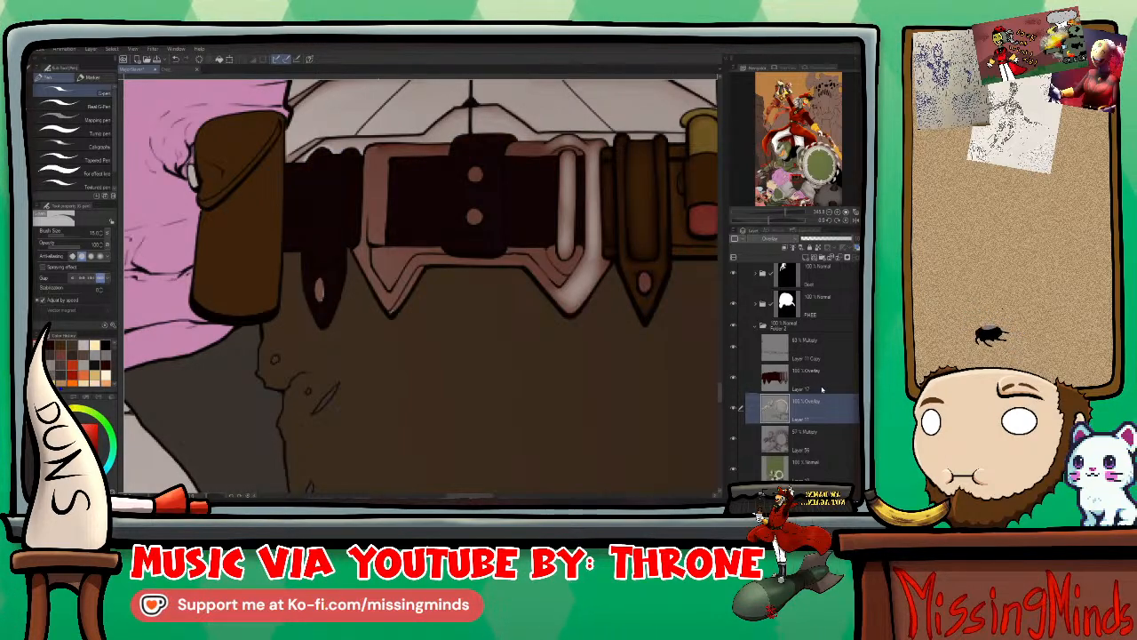
Step: Merge the red belt overlay layer with the Overlay layer beneath it and set the merged layer's blending mode to Overlay
{"action": "right_click", "coordinate": [817, 376]}
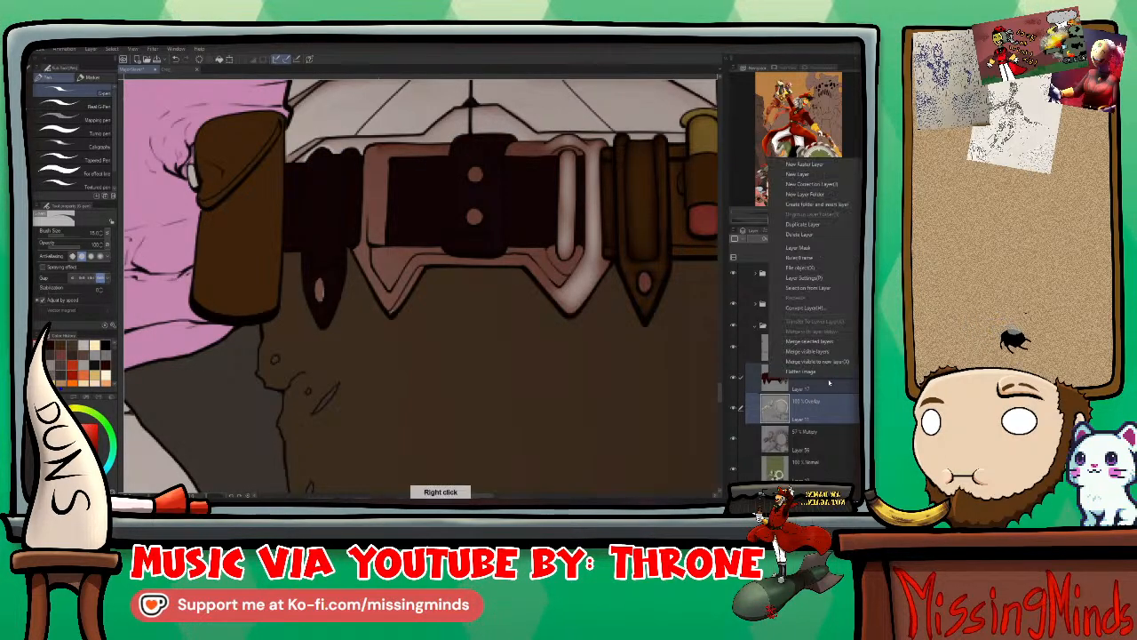
{"action": "left_click", "coordinate": [836, 372]}
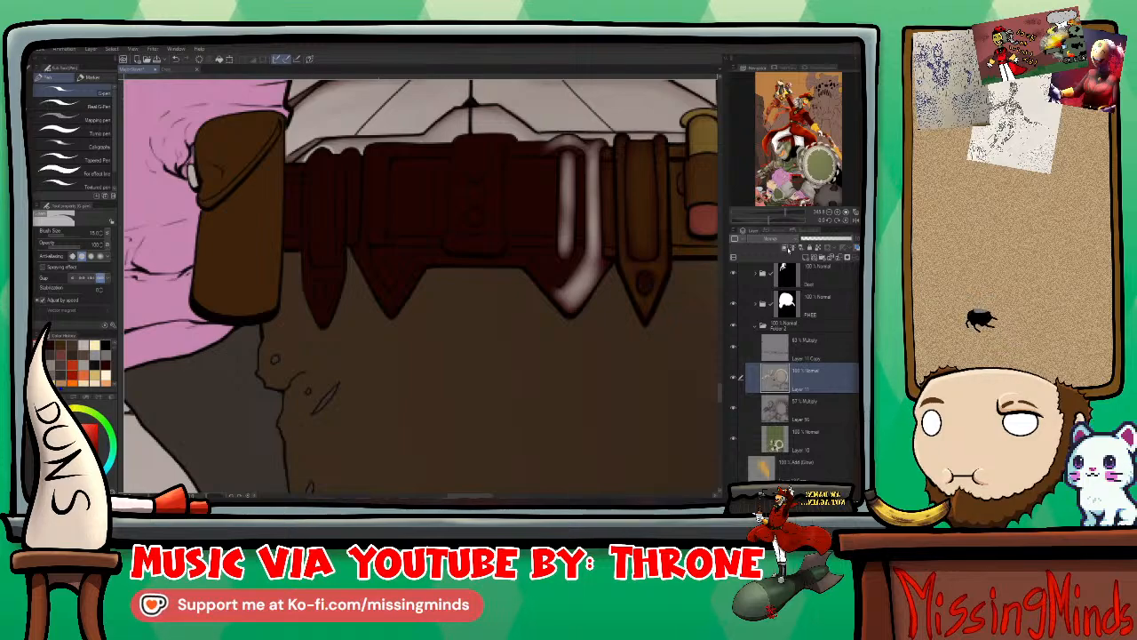
{"action": "left_click", "coordinate": [767, 239]}
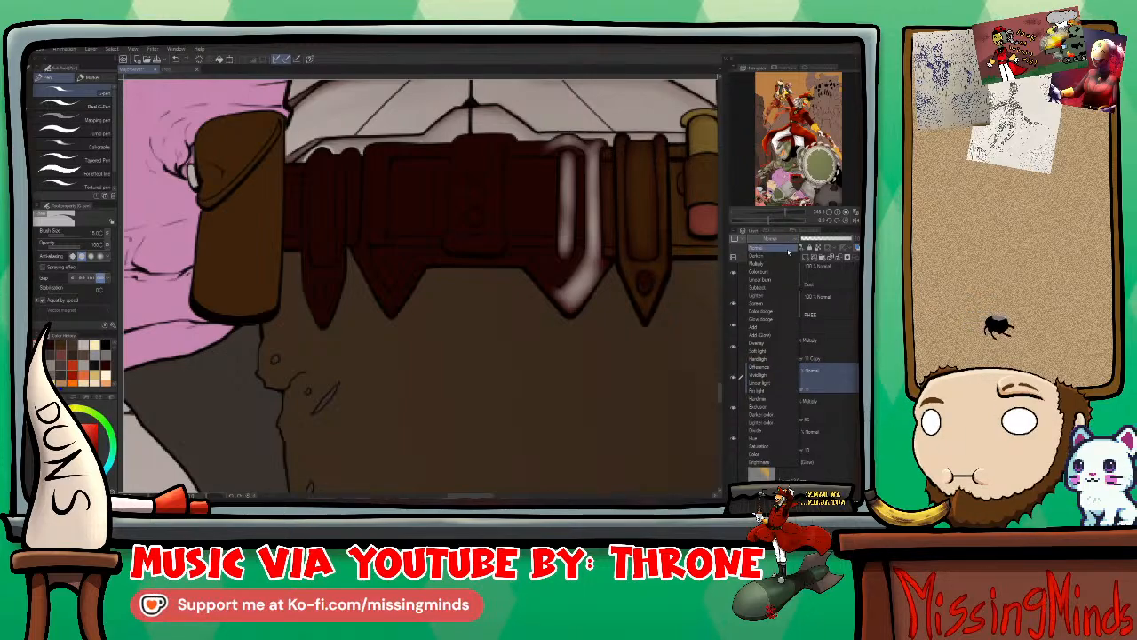
{"action": "left_click", "coordinate": [777, 344]}
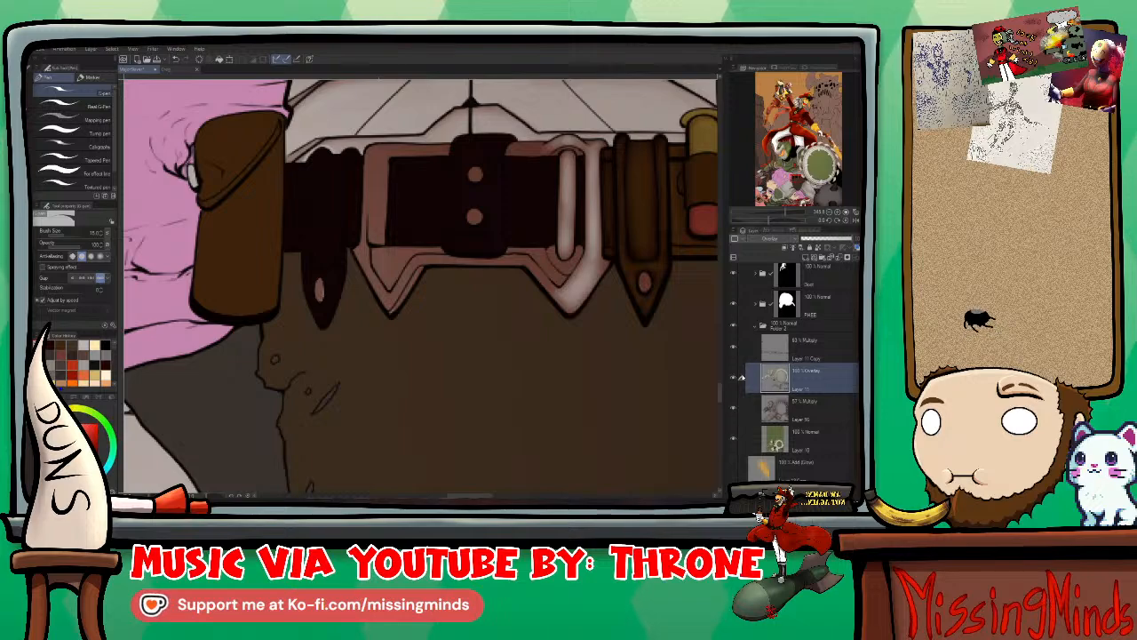
Step: Lighten the buckle's inner corner and lower point nearest the shell holder with the Lighter pencil, varying its size
{"action": "key", "text": "p"}
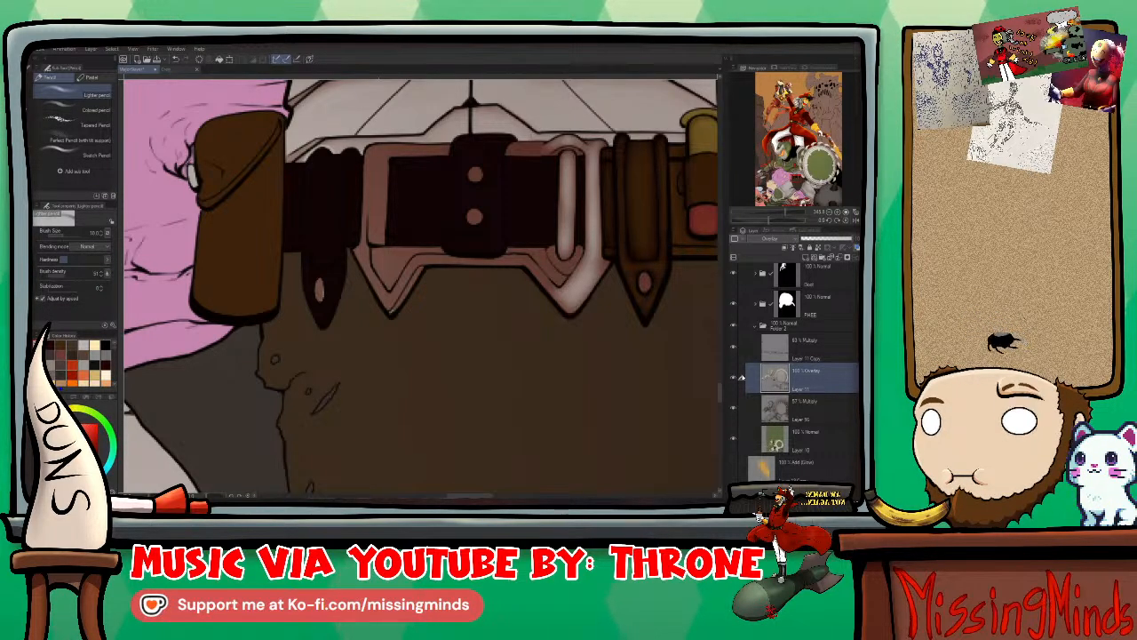
{"action": "key", "text": "bracketleft"}
{"action": "key", "text": "bracketleft"}
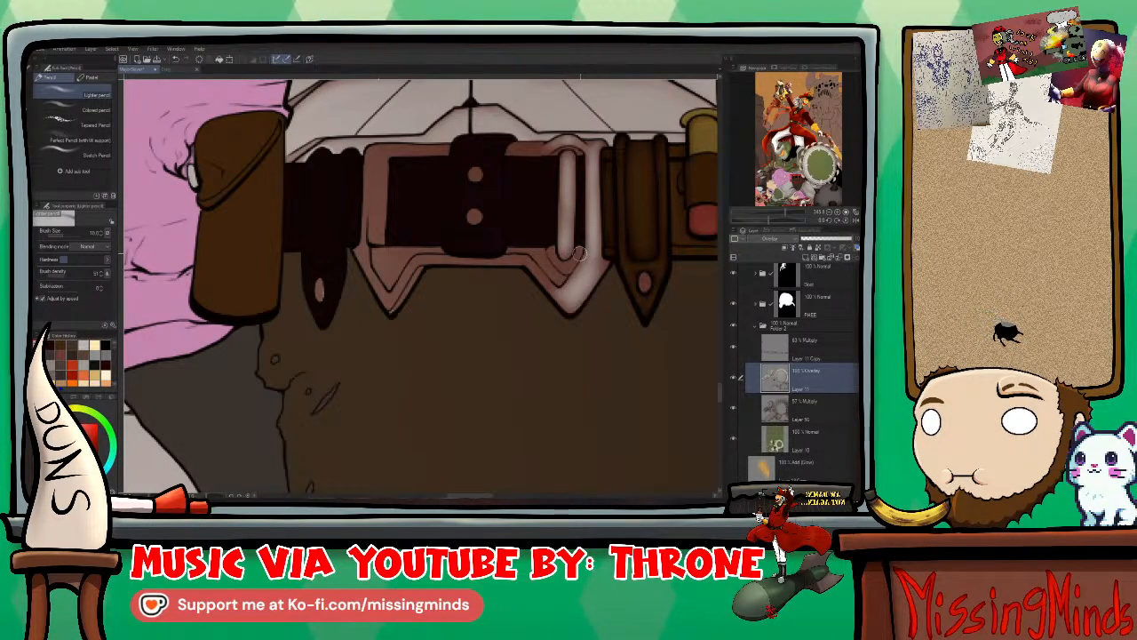
{"action": "key", "text": "bracketleft"}
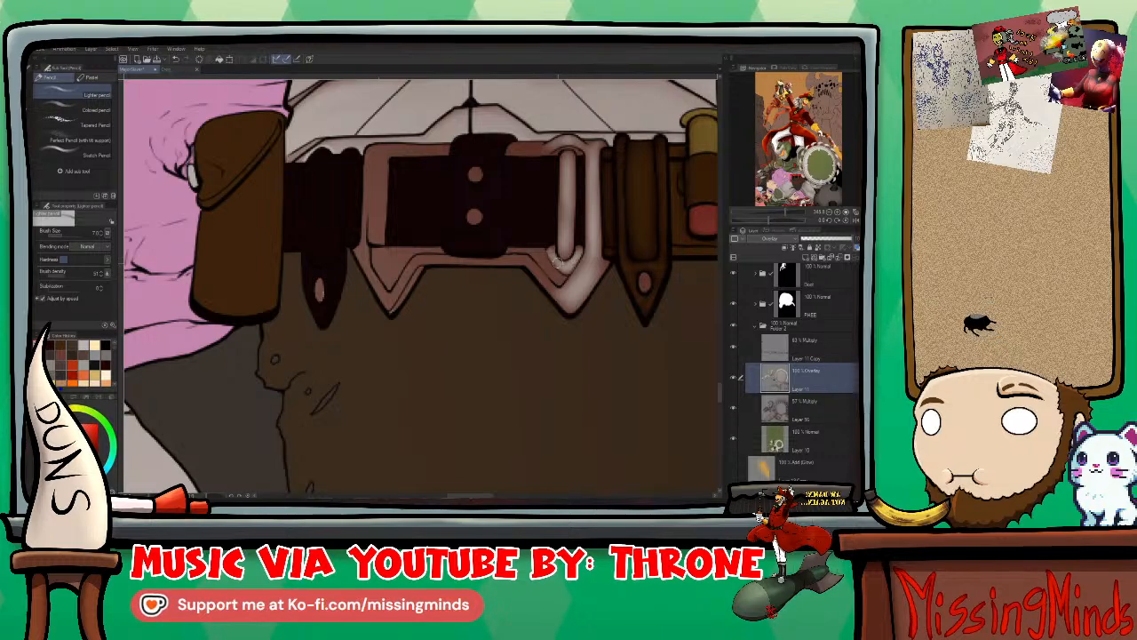
{"action": "key", "text": "bracketright"}
{"action": "key", "text": "bracketright"}
{"action": "key", "text": "bracketright"}
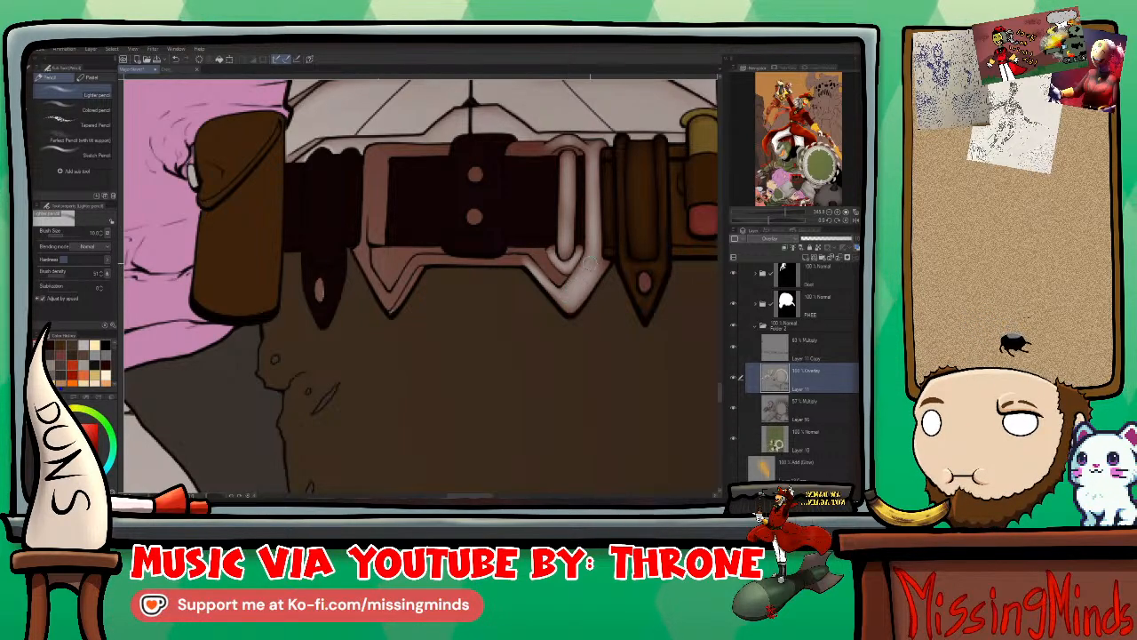
{"action": "key", "text": "bracketleft"}
{"action": "key", "text": "bracketleft"}
{"action": "key", "text": "bracketleft"}
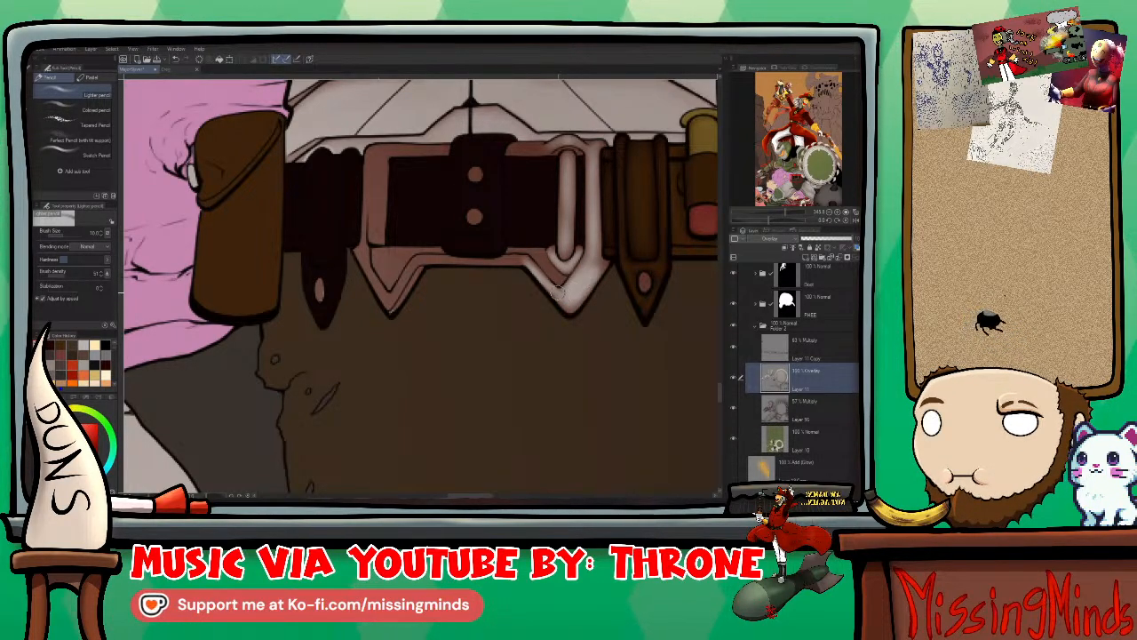
Step: Use a smaller pencil to lighten the buckle's lower edge and the rim of its point nearest the pouch
{"action": "key", "text": "bracketleft"}
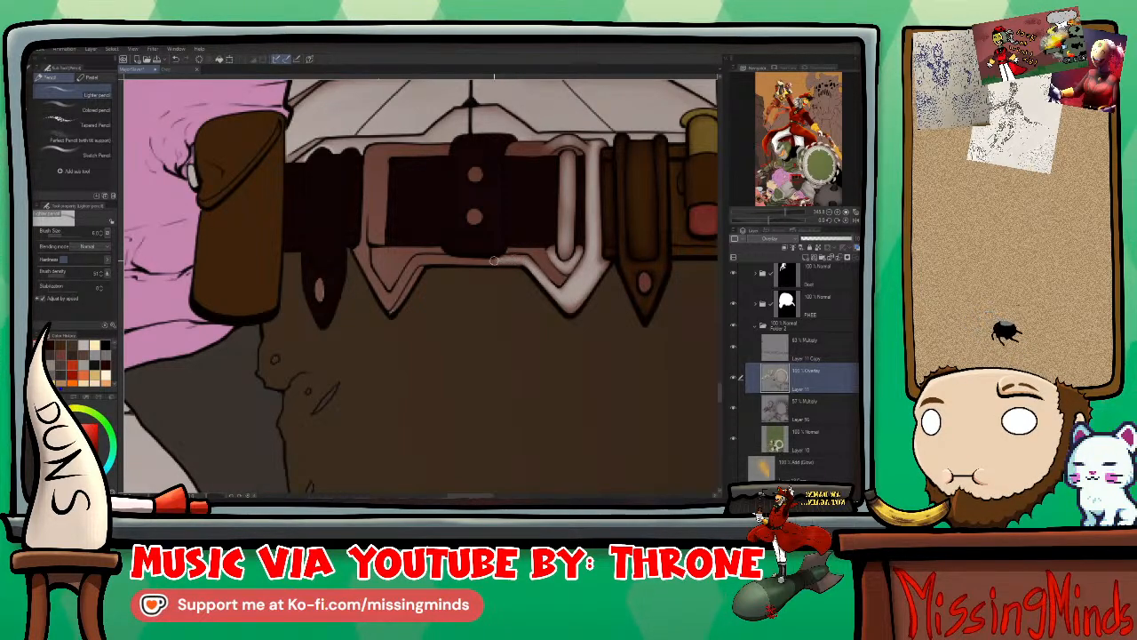
{"action": "left_click_drag", "start_coordinate": [440, 258], "coordinate": [505, 259]}
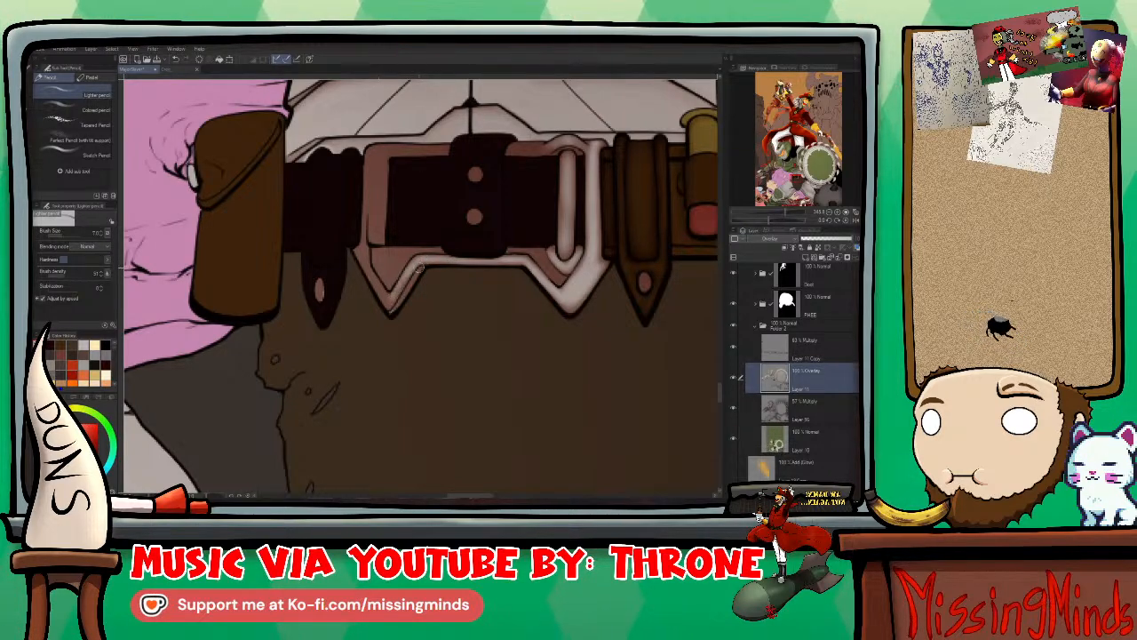
{"action": "mouse_move", "coordinate": [388, 308]}
{"action": "left_mouse_down"}
{"action": "mouse_move", "coordinate": [409, 283]}
{"action": "mouse_move", "coordinate": [389, 301]}
{"action": "left_mouse_up"}
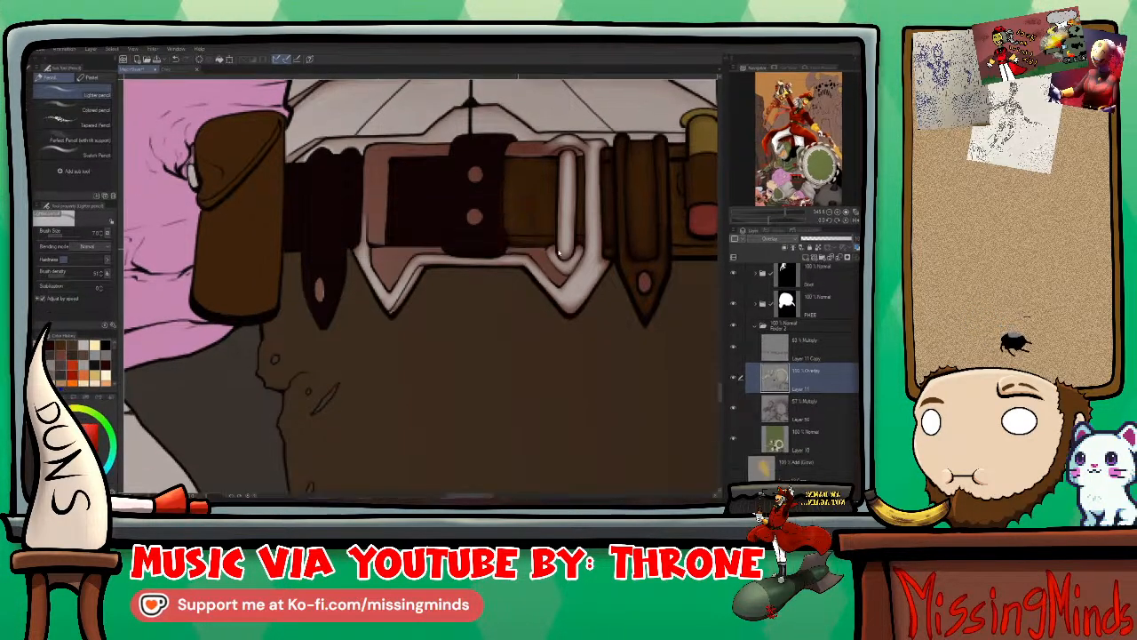
Step: Clear the red overlay from the oval studs on both pointed straps and lighten the buckle's upper edge near the vertical bar
{"action": "key", "text": "bracketright"}
{"action": "key", "text": "bracketright"}
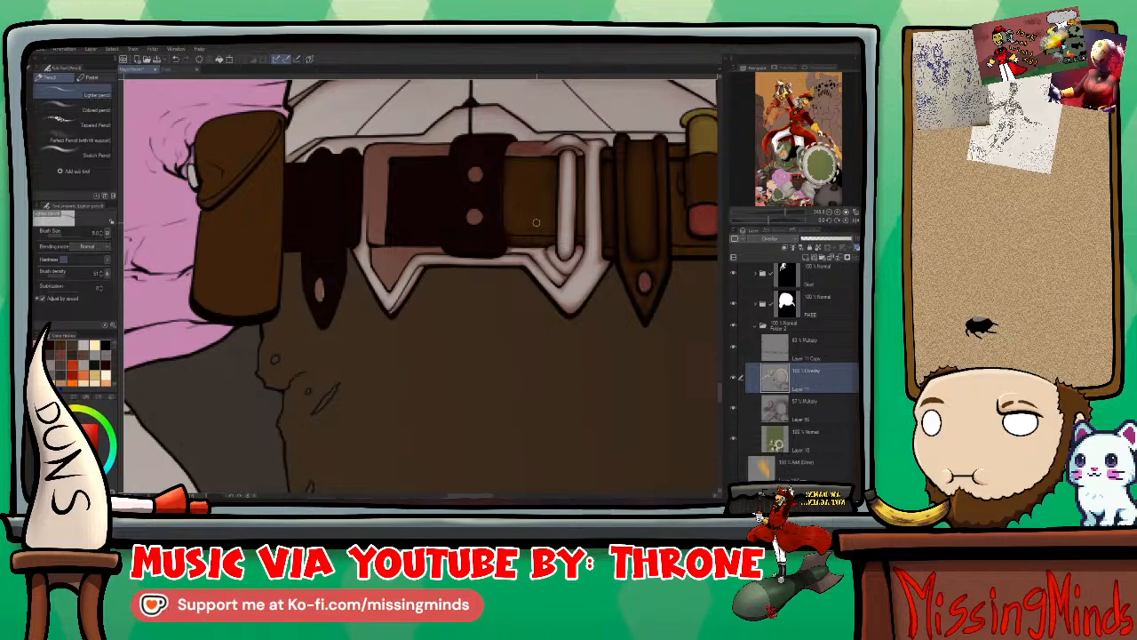
{"action": "left_click", "coordinate": [644, 282]}
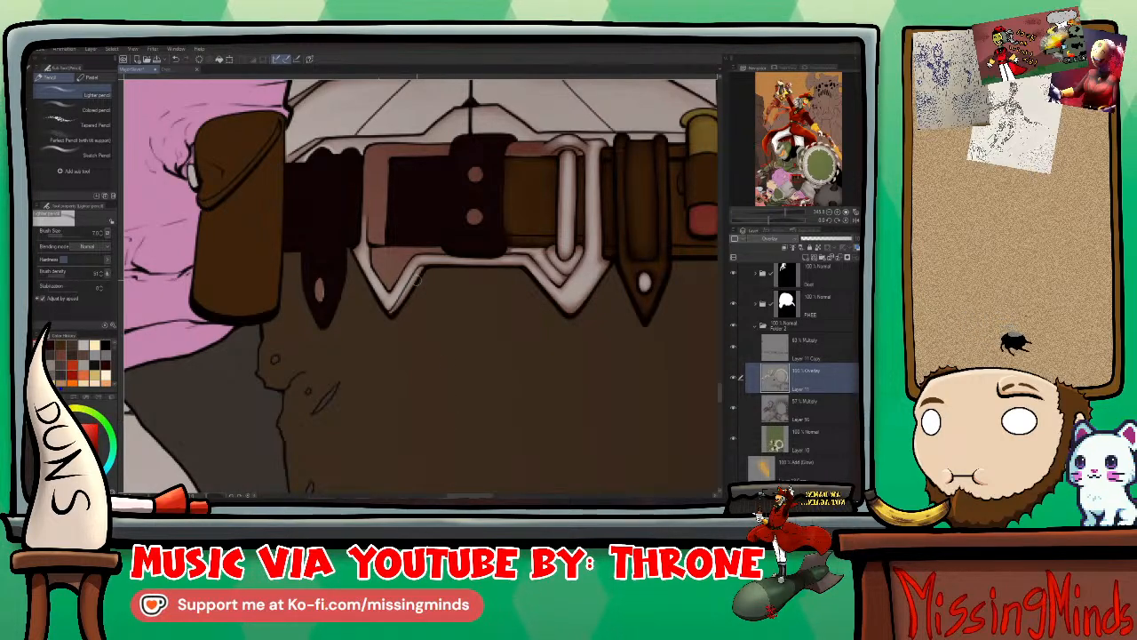
{"action": "left_click", "coordinate": [319, 292]}
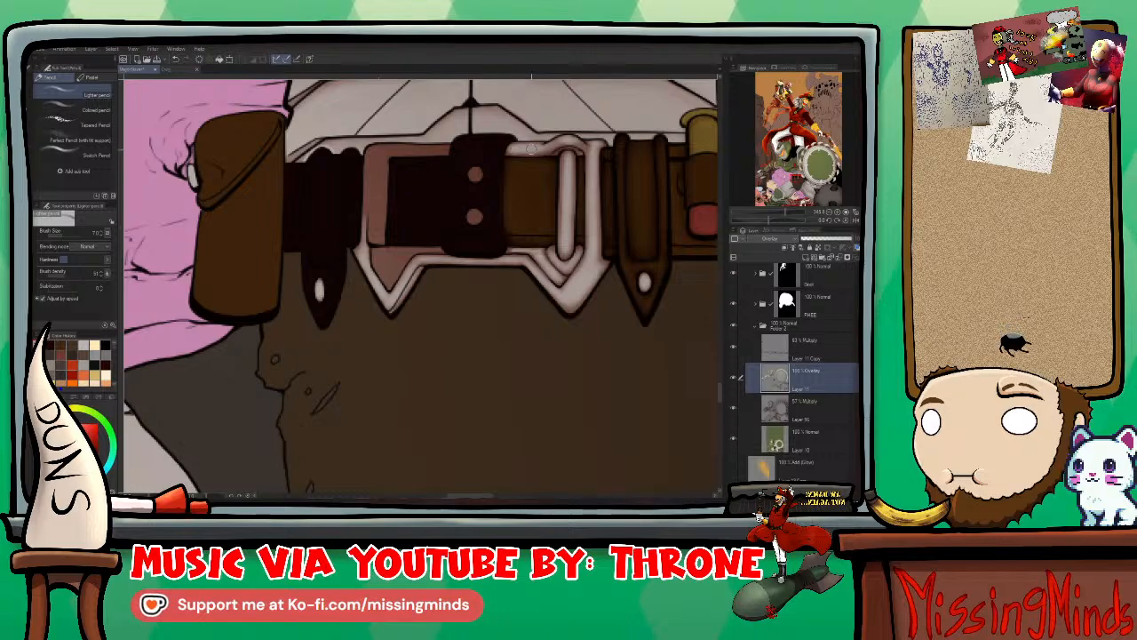
Step: Clear the red overlay from the central belt loop and its two round studs, varying the pencil size
{"action": "key", "text": "bracketright"}
{"action": "key", "text": "bracketright"}
{"action": "key", "text": "bracketright"}
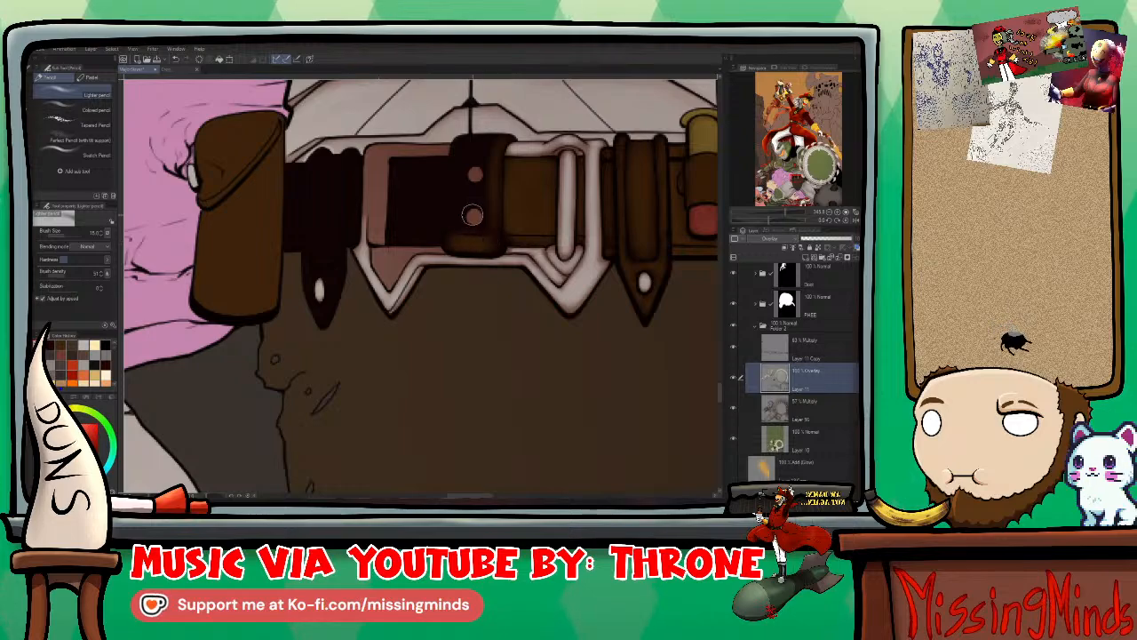
{"action": "key", "text": "bracketleft"}
{"action": "key", "text": "bracketleft"}
{"action": "key", "text": "bracketleft"}
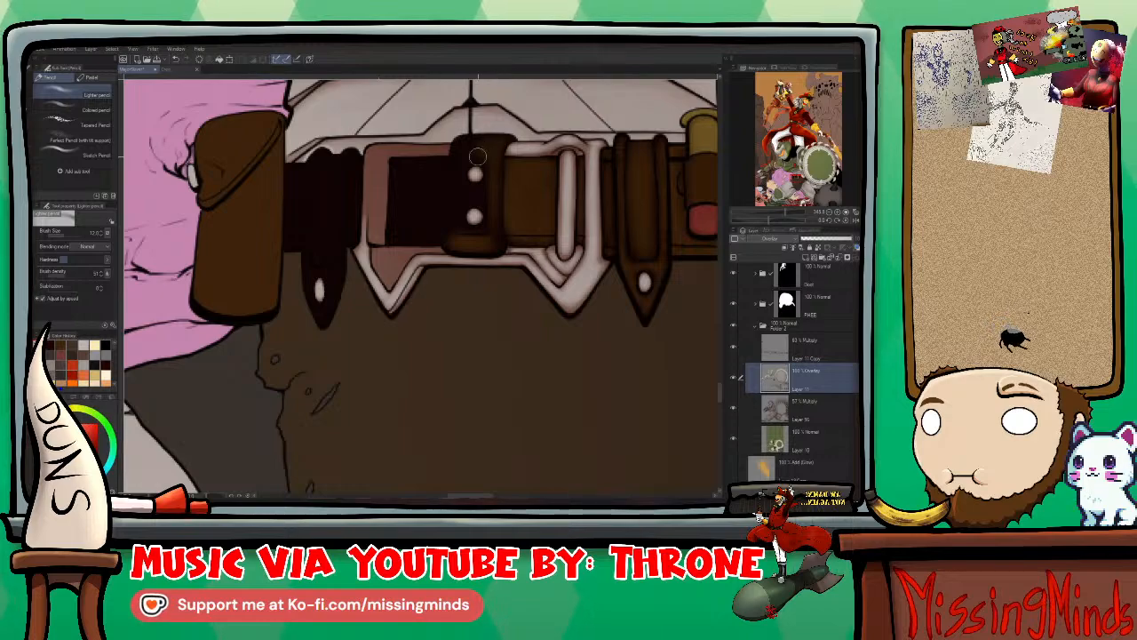
{"action": "key", "text": "bracketleft"}
{"action": "key", "text": "bracketleft"}
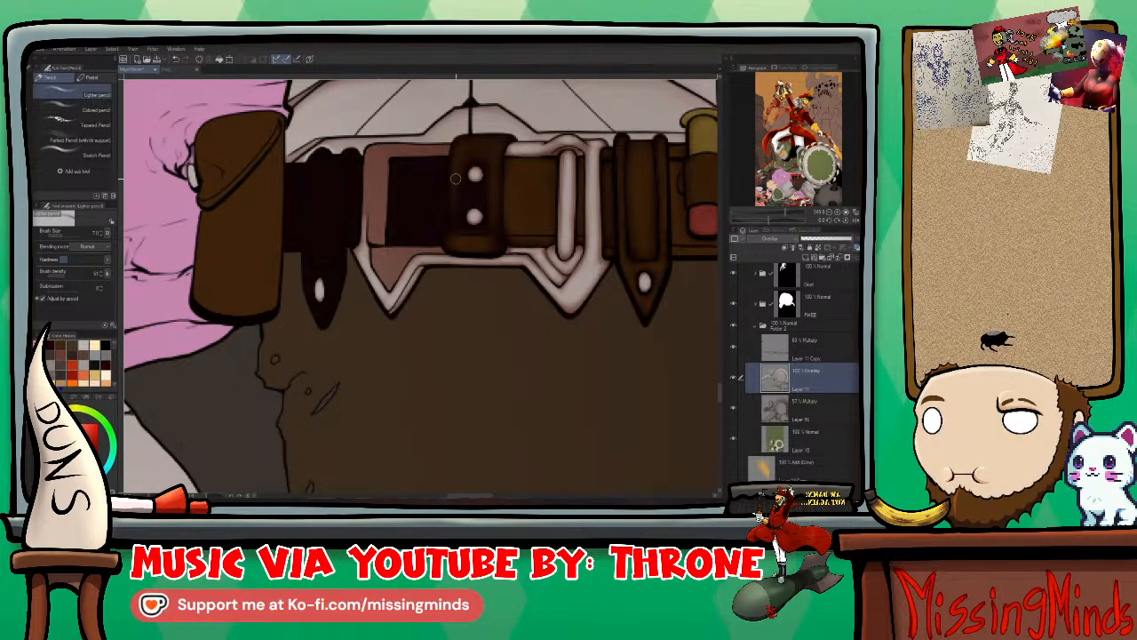
Step: Enlarge the pencil and clear the red overlay from the belt section between the central loop and the buckle's pouch-side frame
{"action": "key", "text": "bracketright"}
{"action": "key", "text": "bracketright"}
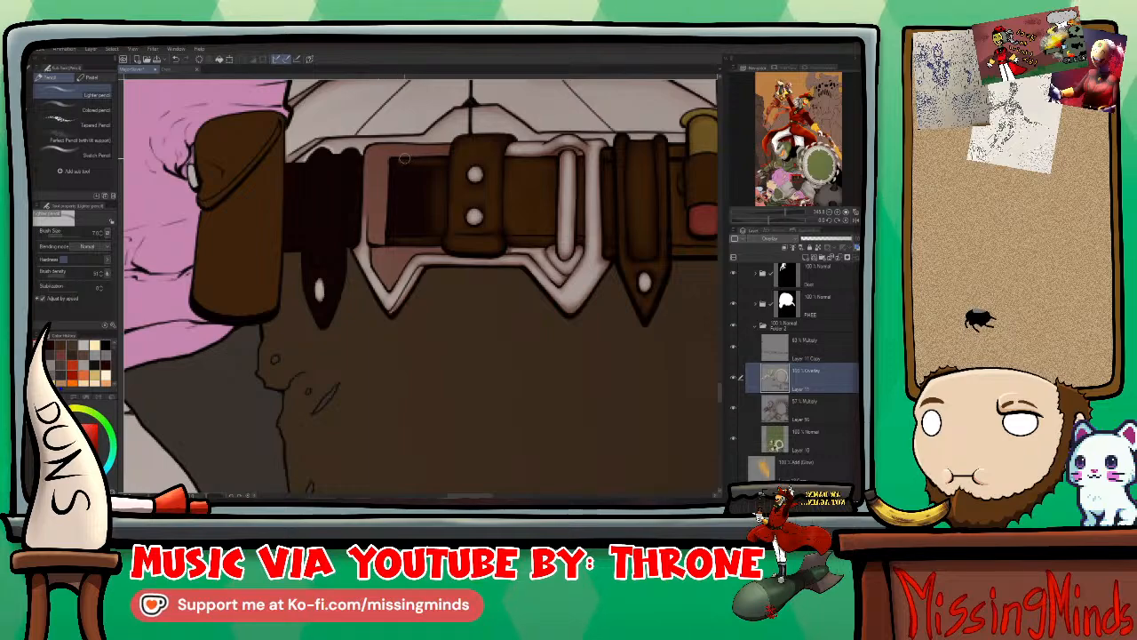
{"action": "key", "text": "bracketright"}
{"action": "key", "text": "bracketright"}
{"action": "key", "text": "bracketright"}
{"action": "key", "text": "bracketright"}
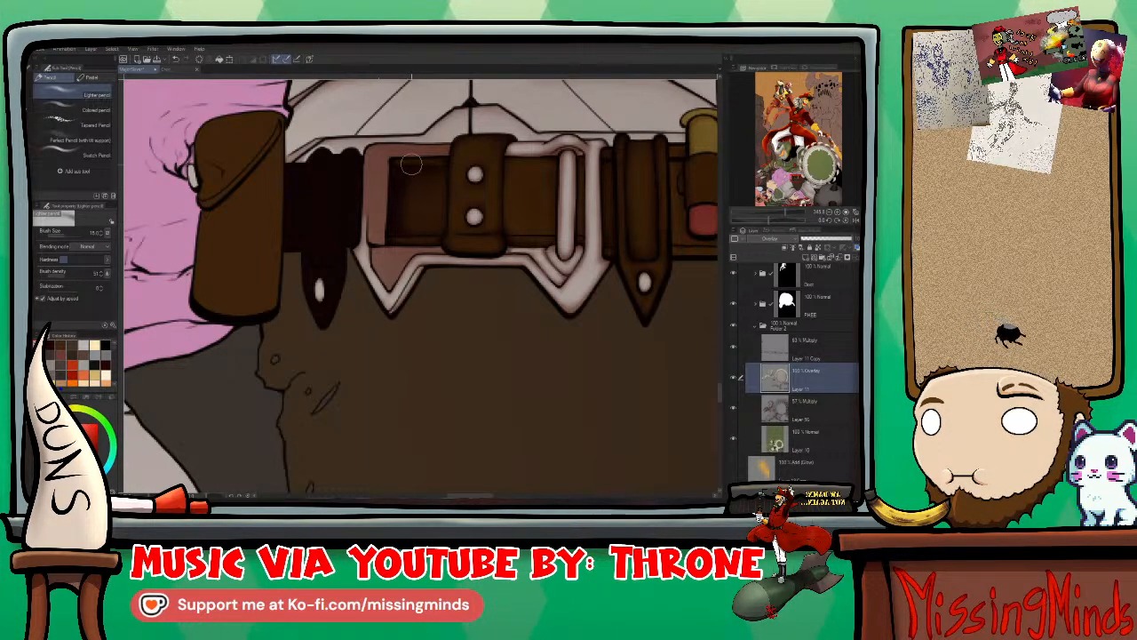
{"action": "key", "text": "bracketright"}
{"action": "key", "text": "bracketright"}
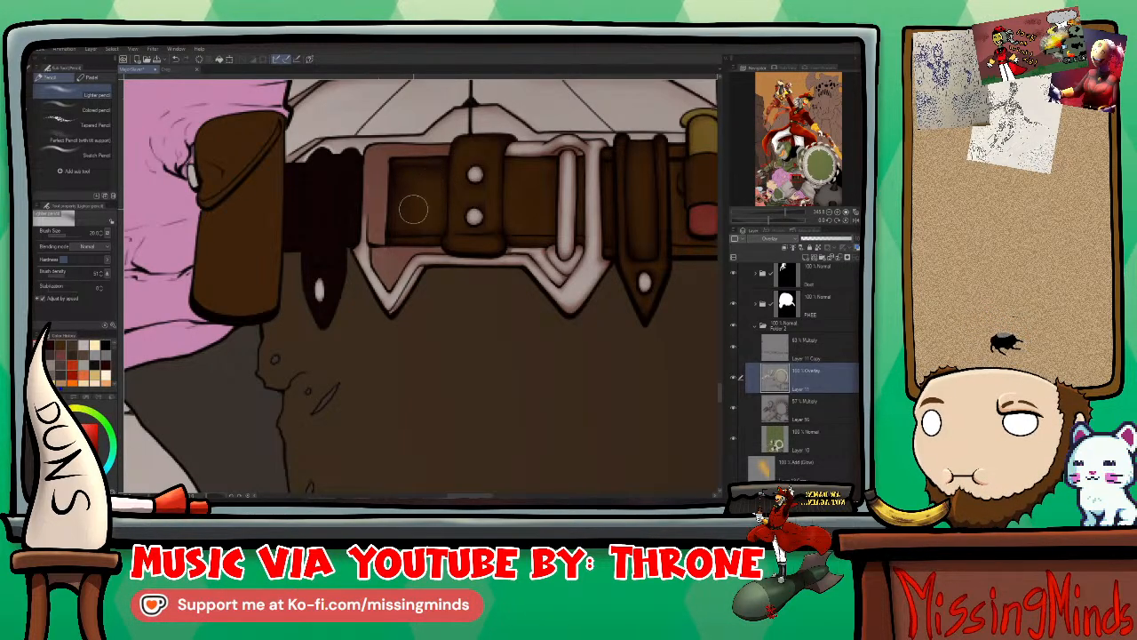
{"action": "key", "text": "bracketleft"}
{"action": "key", "text": "bracketleft"}
{"action": "key", "text": "bracketleft"}
{"action": "key", "text": "bracketleft"}
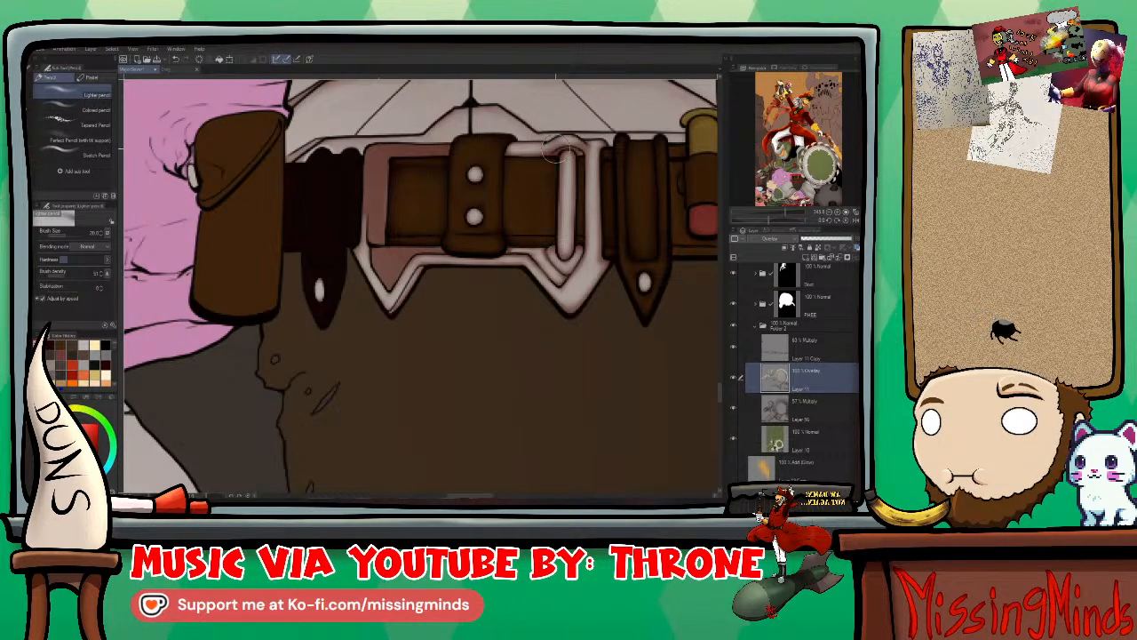
Step: Clear the red overlay from the buckle's pouch-side frame and its lower point, varying the pencil size
{"action": "key", "text": "bracketright"}
{"action": "key", "text": "bracketright"}
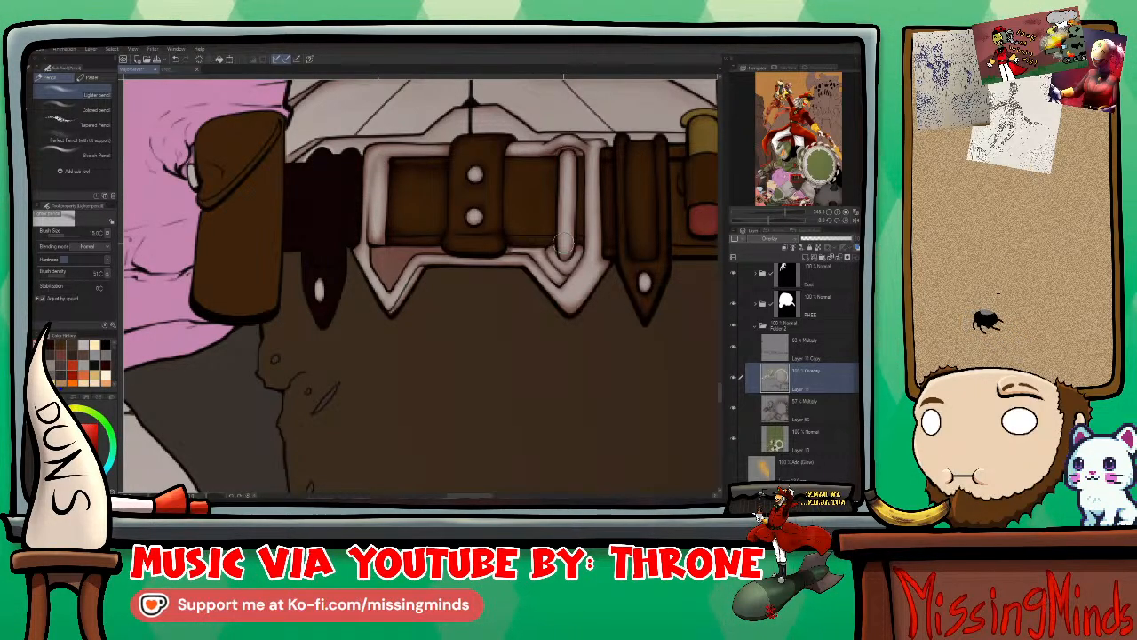
{"action": "key", "text": "bracketright"}
{"action": "key", "text": "bracketright"}
{"action": "key", "text": "bracketright"}
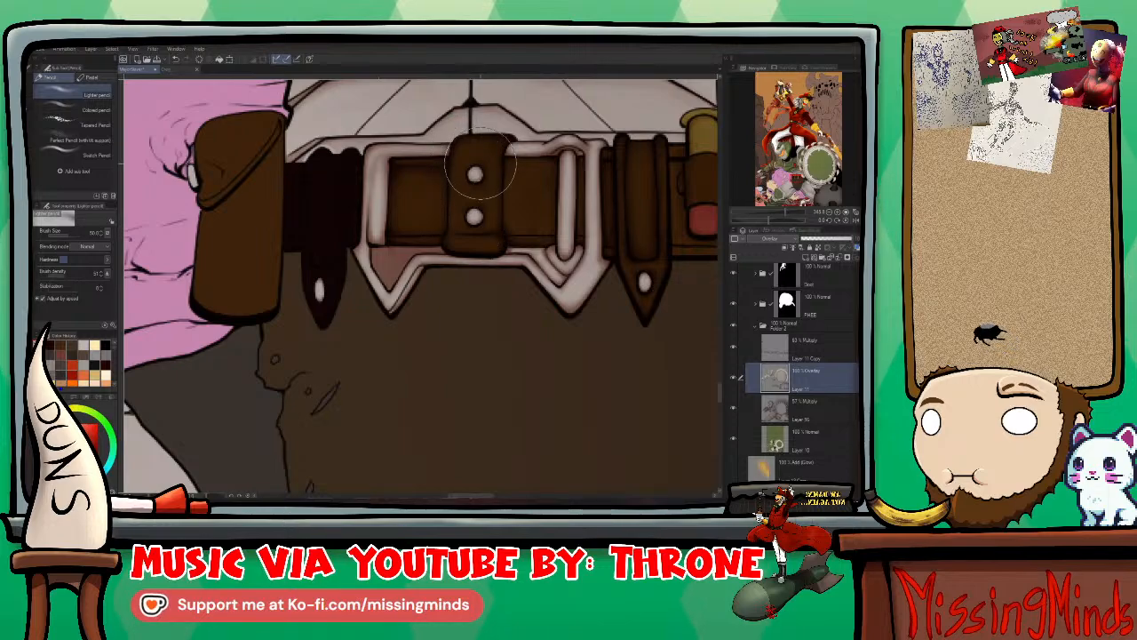
{"action": "key", "text": "bracketleft"}
{"action": "key", "text": "bracketleft"}
{"action": "key", "text": "bracketleft"}
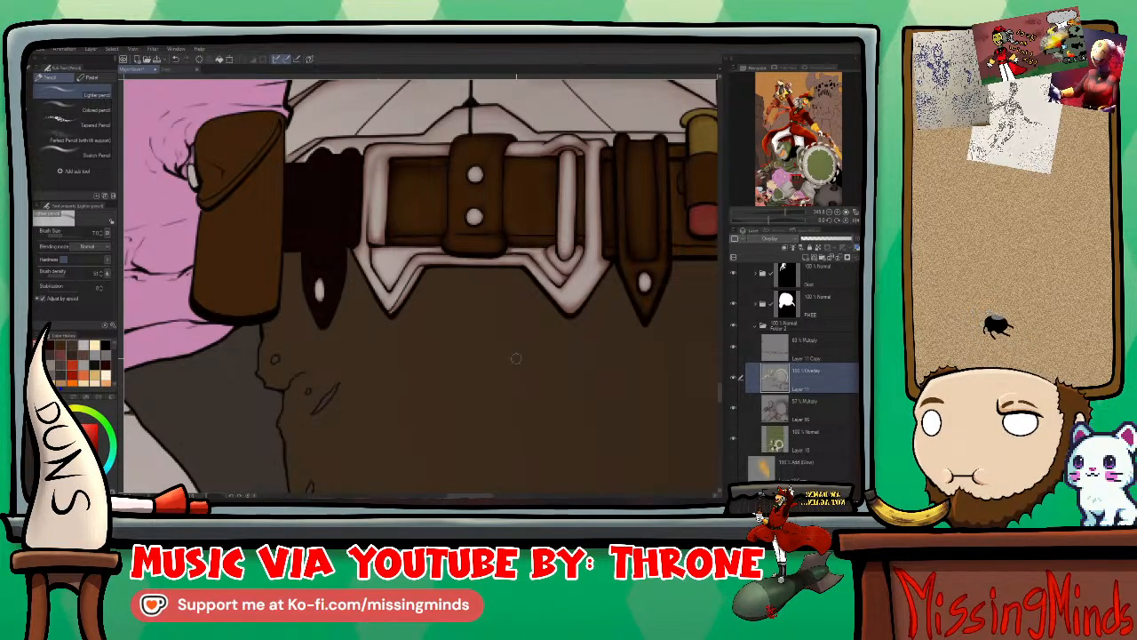
Step: Clear the dark overlay from the pointed strap beside the pouch and the belt section behind it with a larger pencil
{"action": "scroll", "coordinate": [515, 358], "scroll_direction": "left", "scroll_amount": 3}
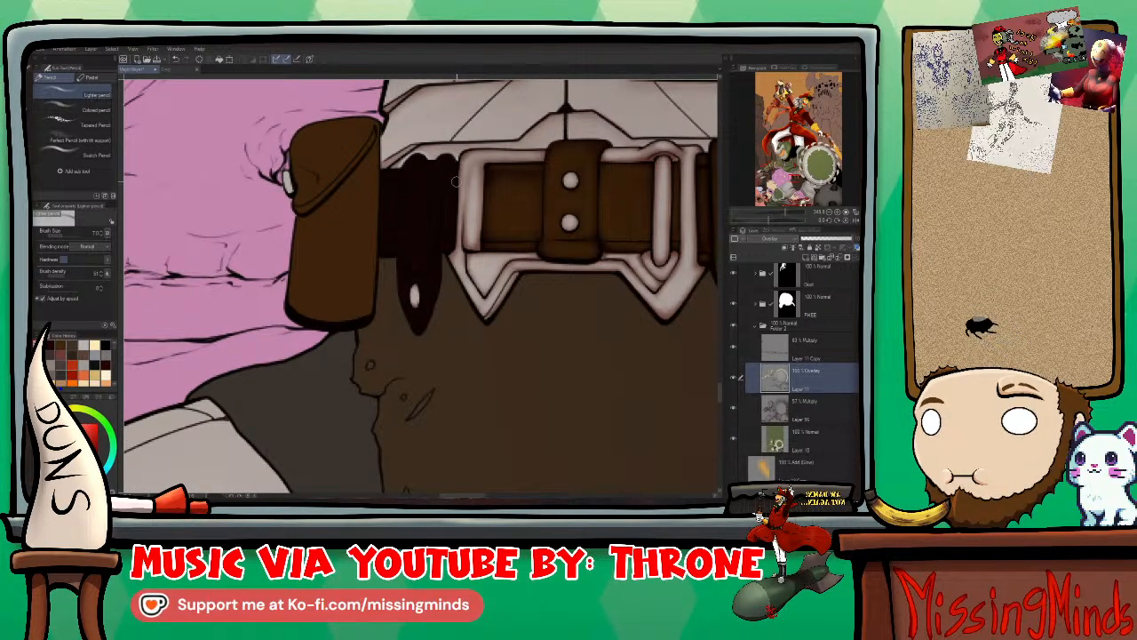
{"action": "key", "text": "bracketright"}
{"action": "key", "text": "bracketright"}
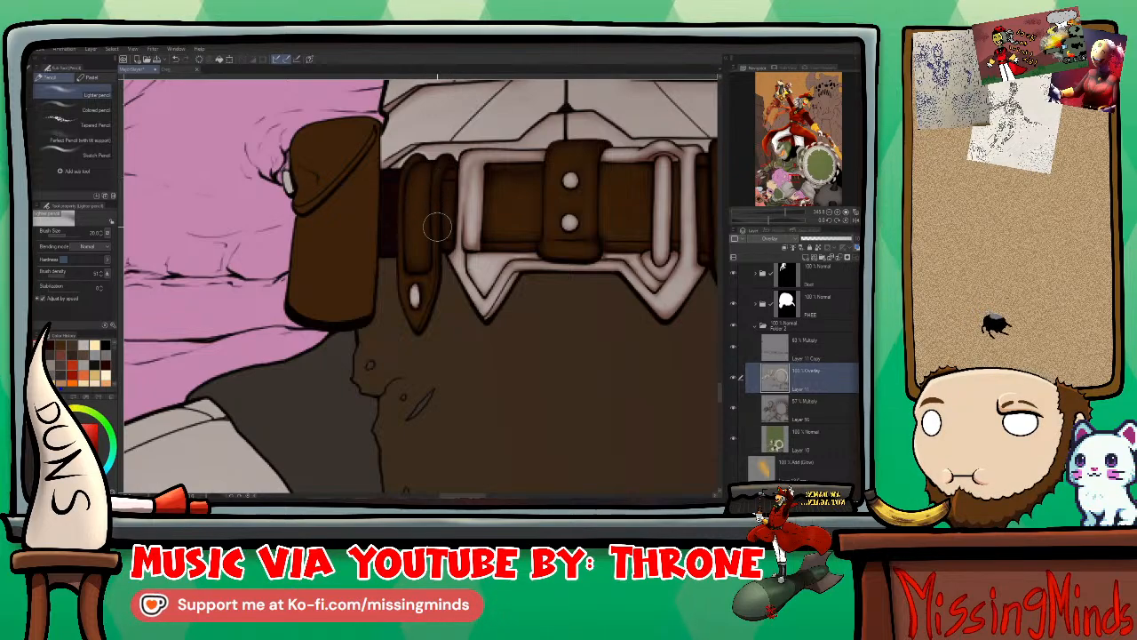
{"action": "left_click_drag", "start_coordinate": [438, 222], "coordinate": [494, 232]}
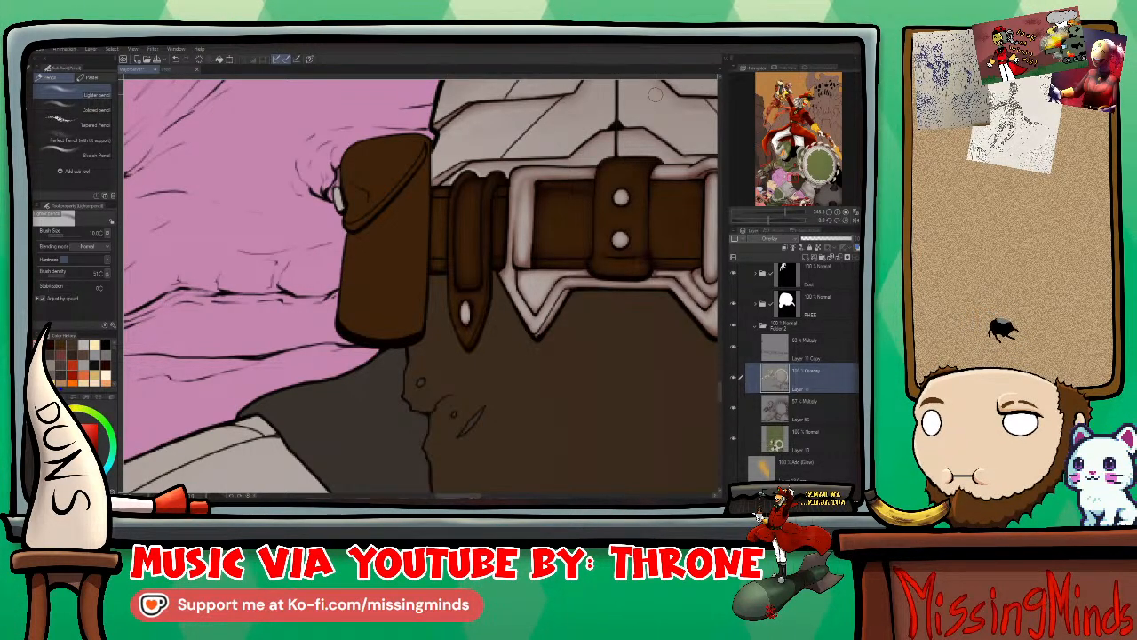
Step: Shade the edges of the brown pouch's body and flap with the Lighter pencil, varying its size
{"action": "left_click_drag", "start_coordinate": [671, 185], "coordinate": [600, 238]}
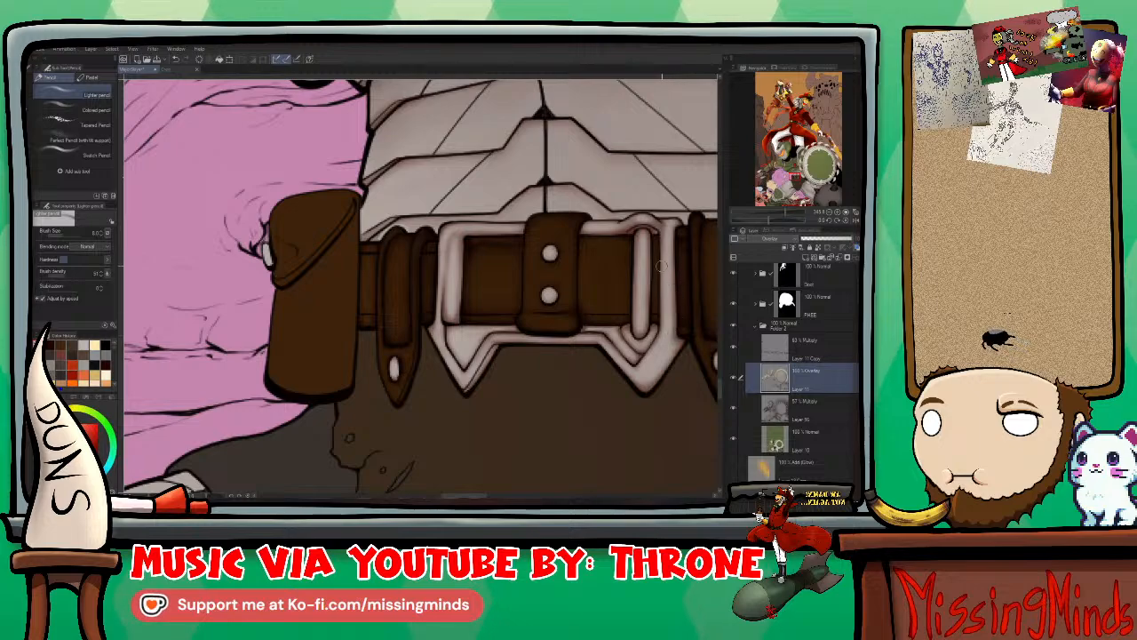
{"action": "key", "text": "bracketright"}
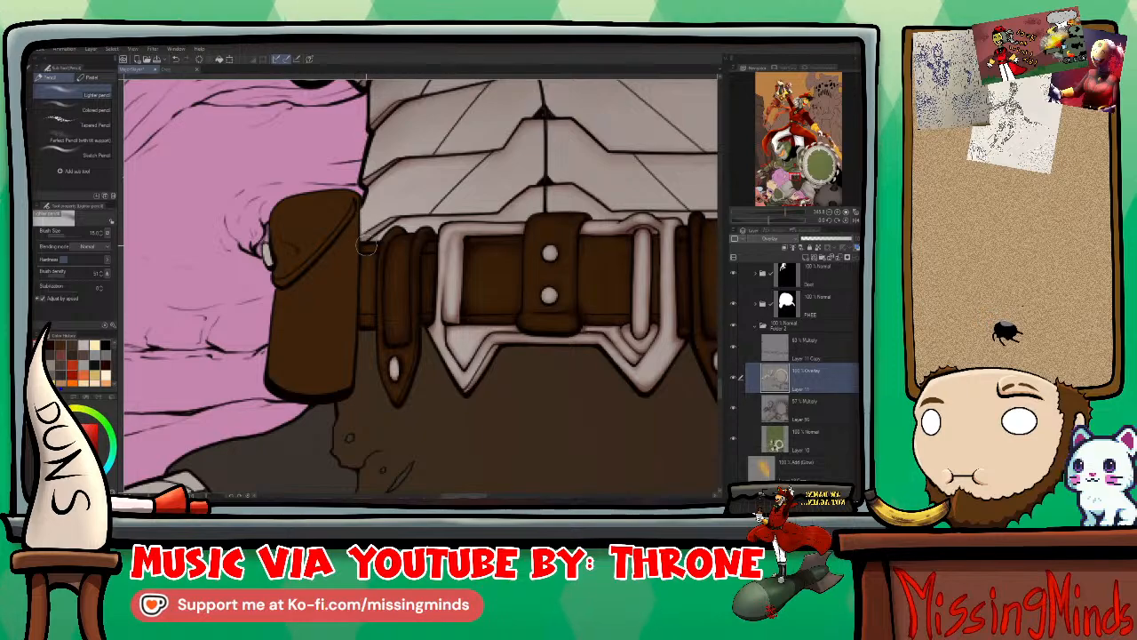
{"action": "left_click_drag", "start_coordinate": [367, 247], "coordinate": [463, 213]}
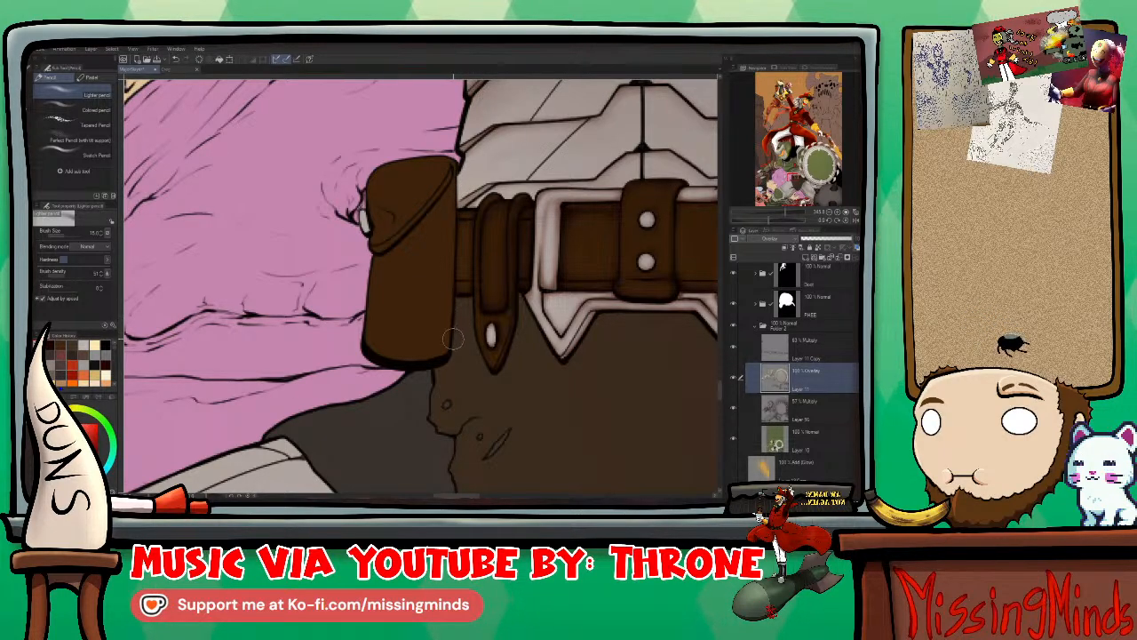
{"action": "key", "text": "p"}
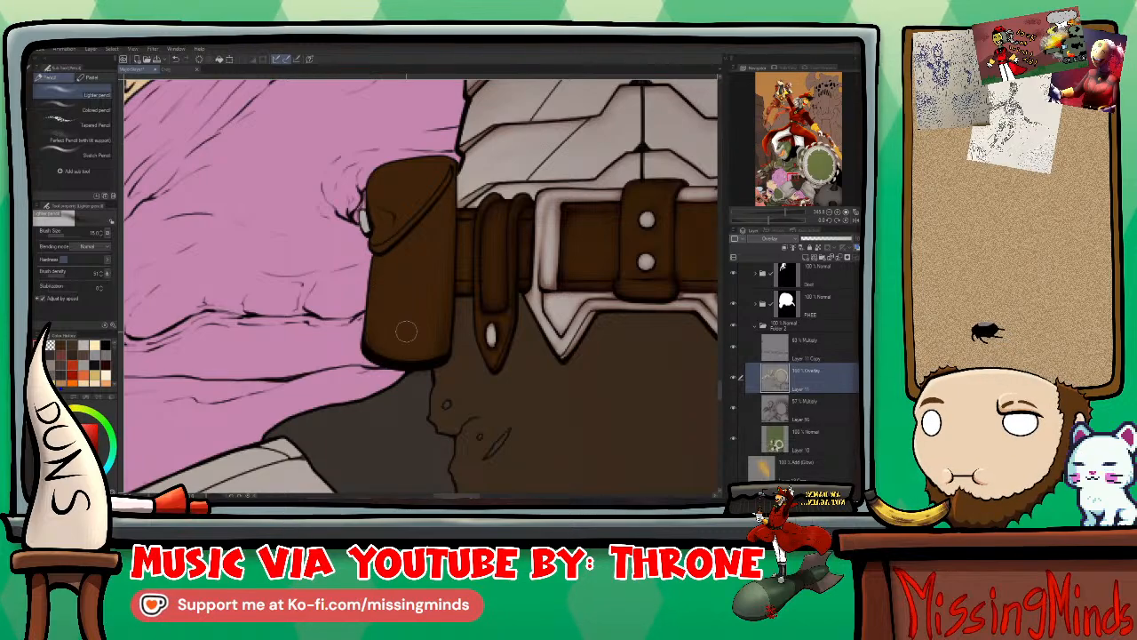
{"action": "key", "text": "bracketleft"}
{"action": "key", "text": "bracketleft"}
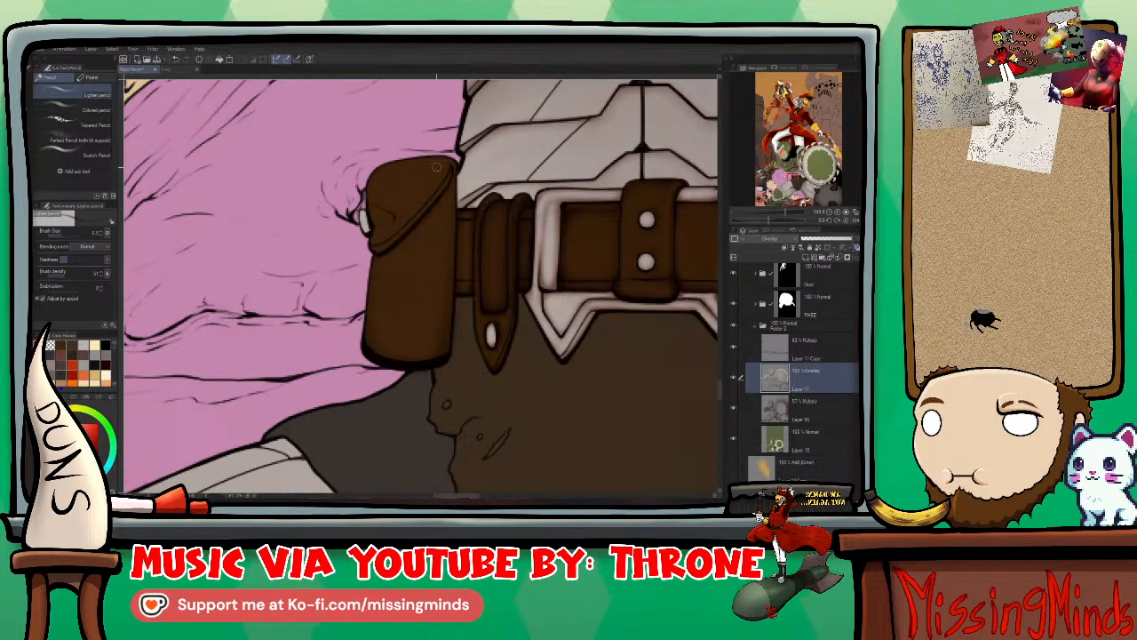
{"action": "left_click_drag", "start_coordinate": [377, 255], "coordinate": [447, 257]}
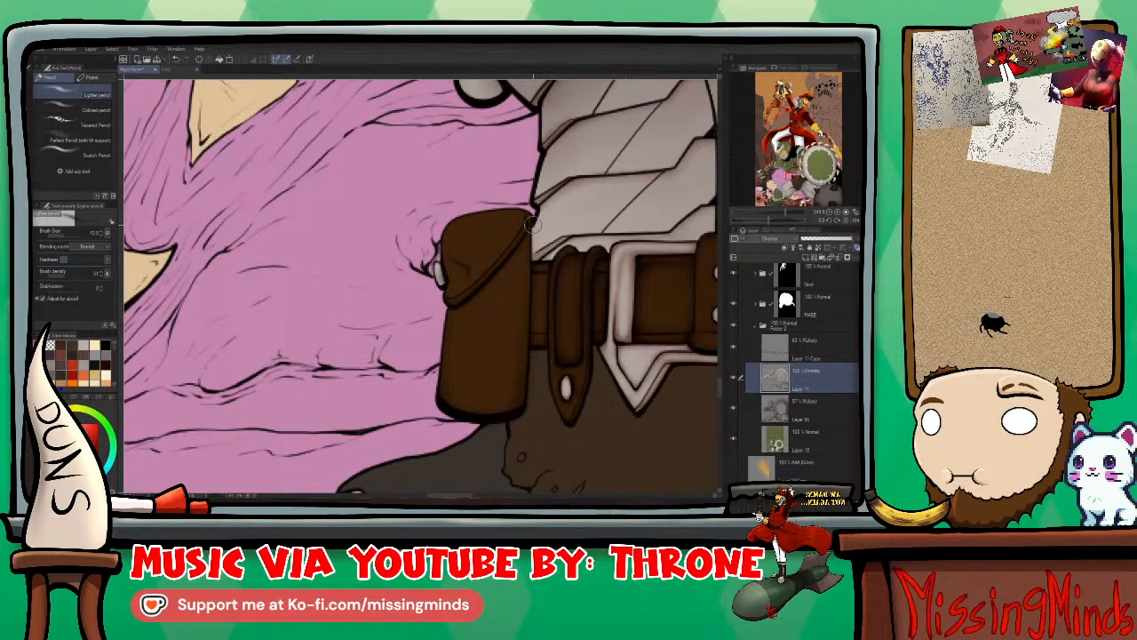
{"action": "left_click_drag", "start_coordinate": [595, 377], "coordinate": [526, 329]}
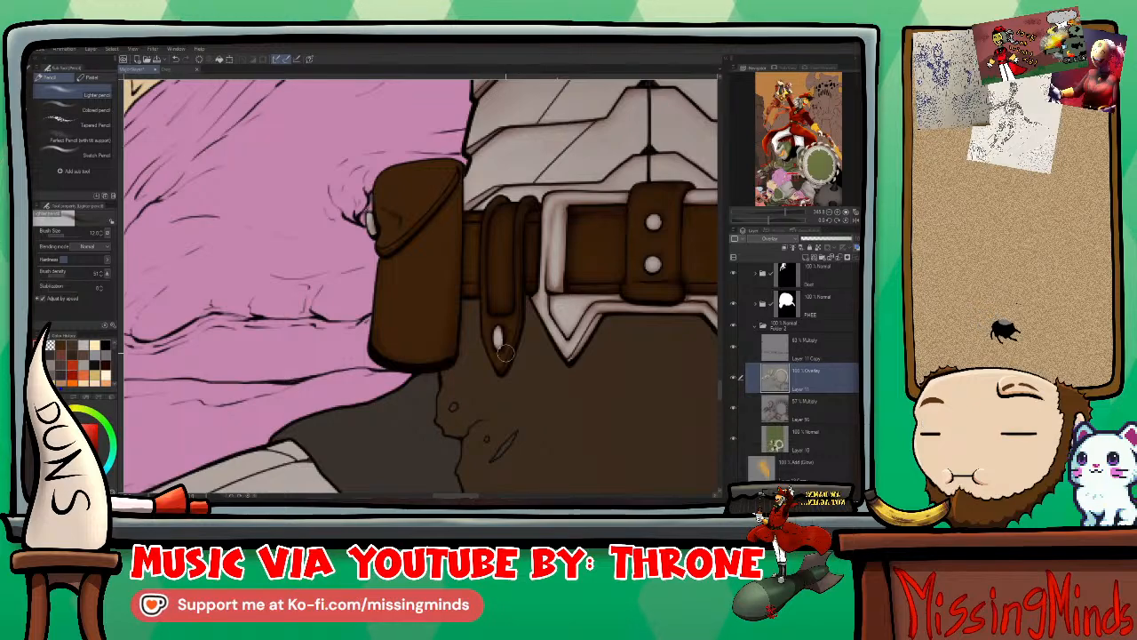
Step: Shade the brown cloth beneath the pouch and the neighbouring pointed strap with varied pencil sizes and blend the strokes
{"action": "left_click_drag", "start_coordinate": [621, 295], "coordinate": [440, 166]}
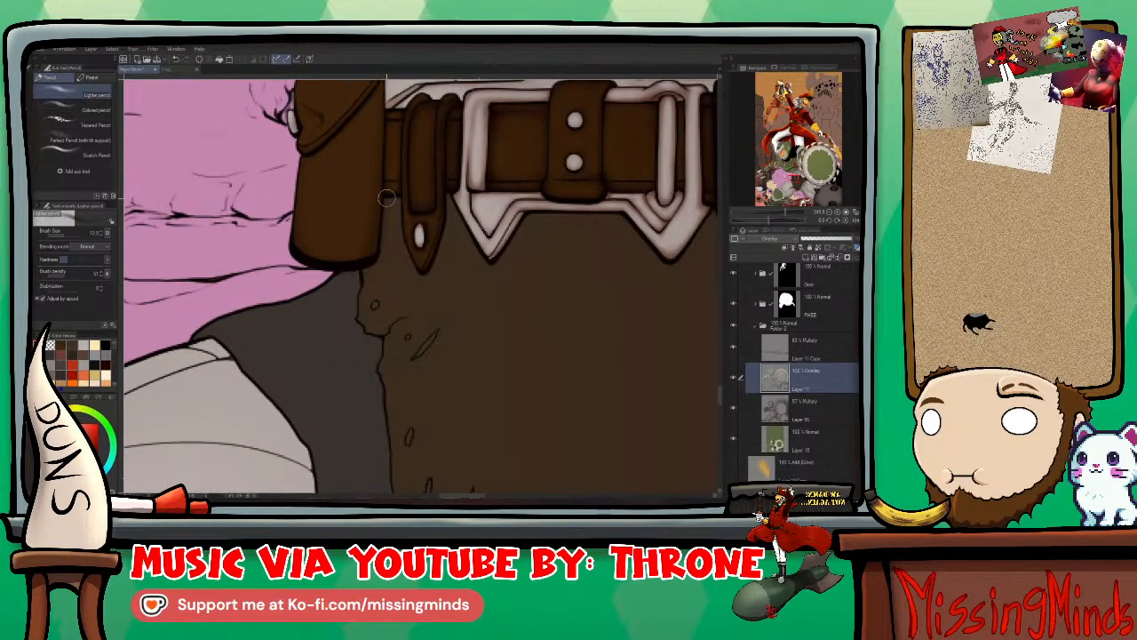
{"action": "key", "text": "bracketright"}
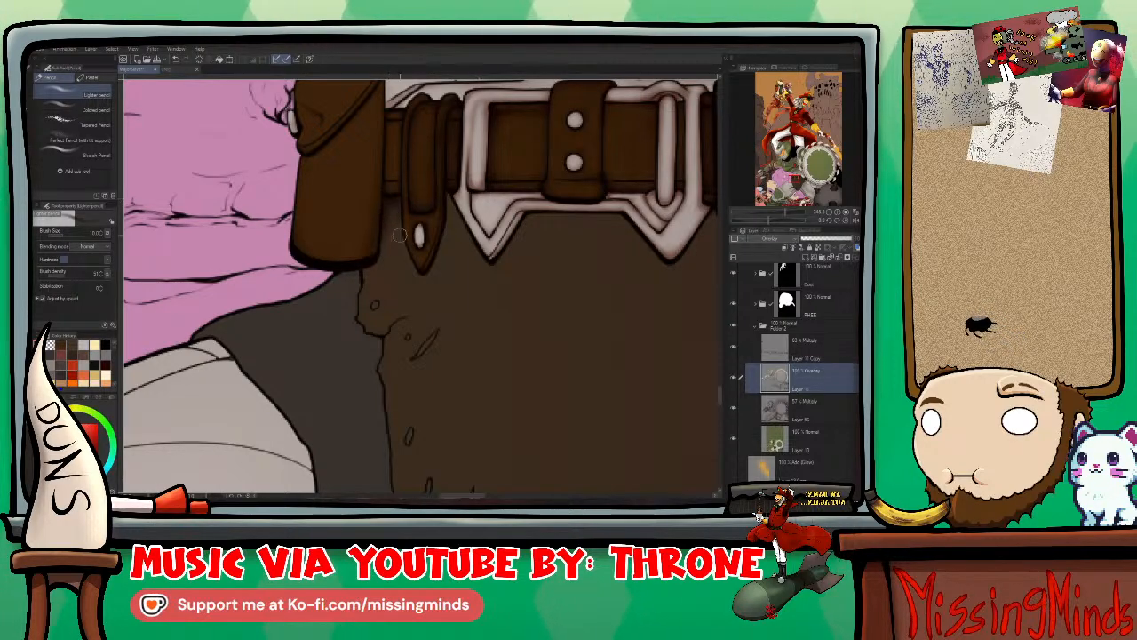
{"action": "key", "text": "bracketleft"}
{"action": "key", "text": "bracketleft"}
{"action": "key", "text": "bracketleft"}
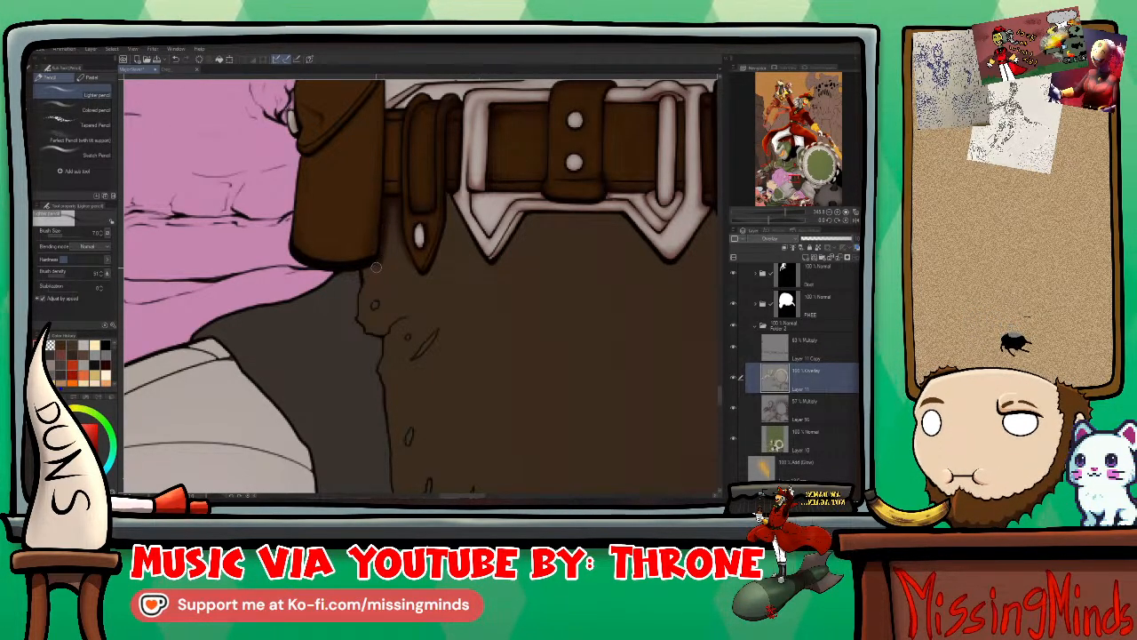
{"action": "key", "text": "bracketright"}
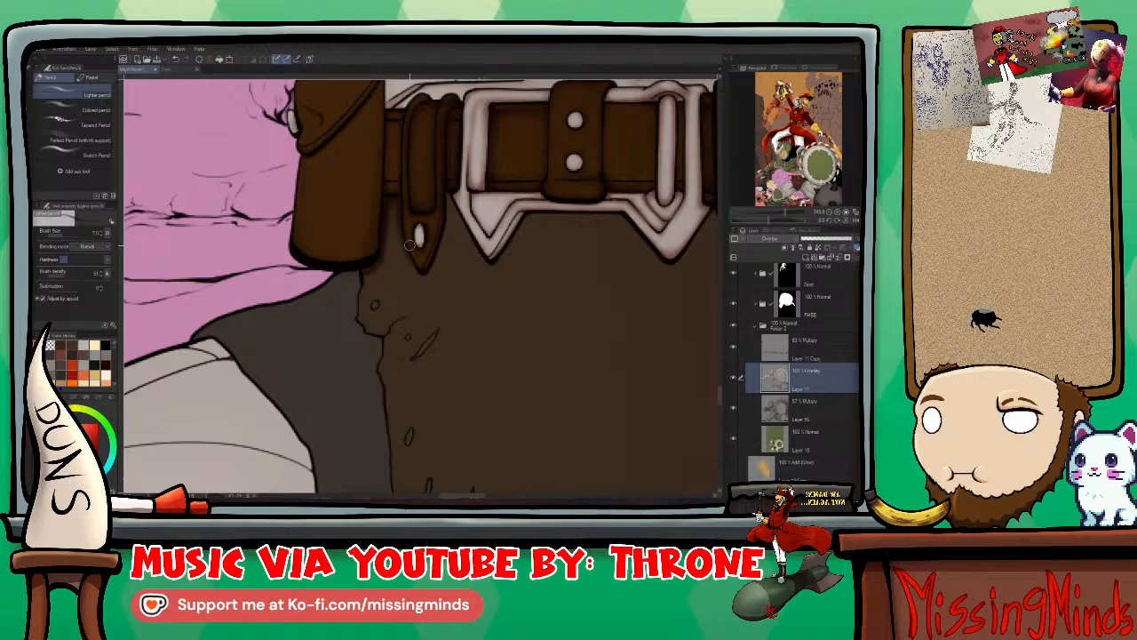
{"action": "key", "text": "j"}
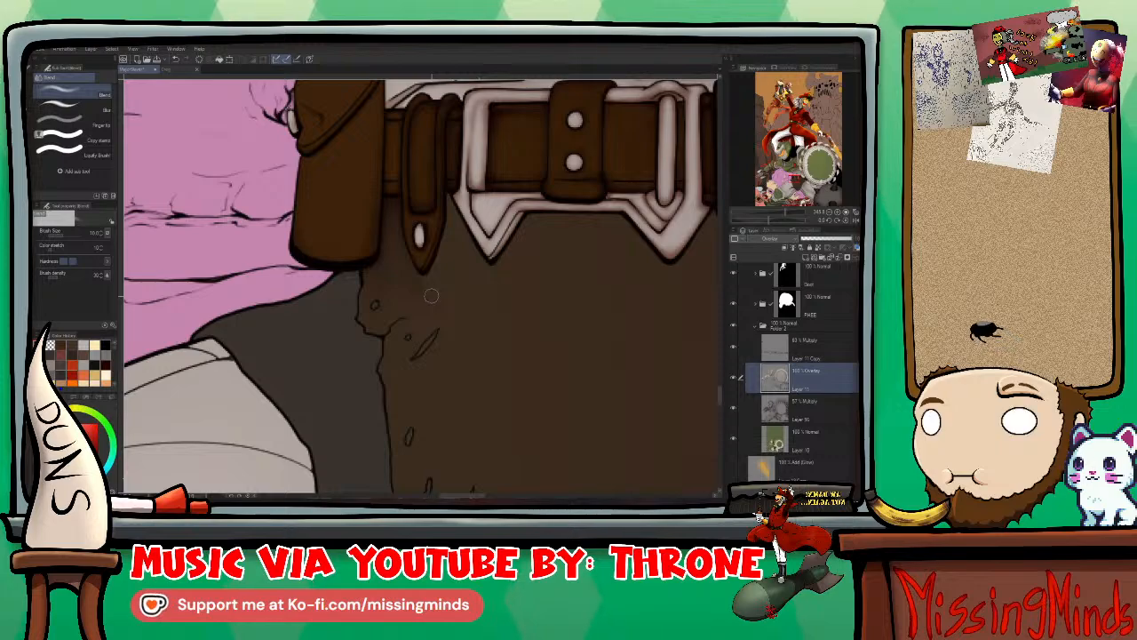
{"action": "key", "text": "p"}
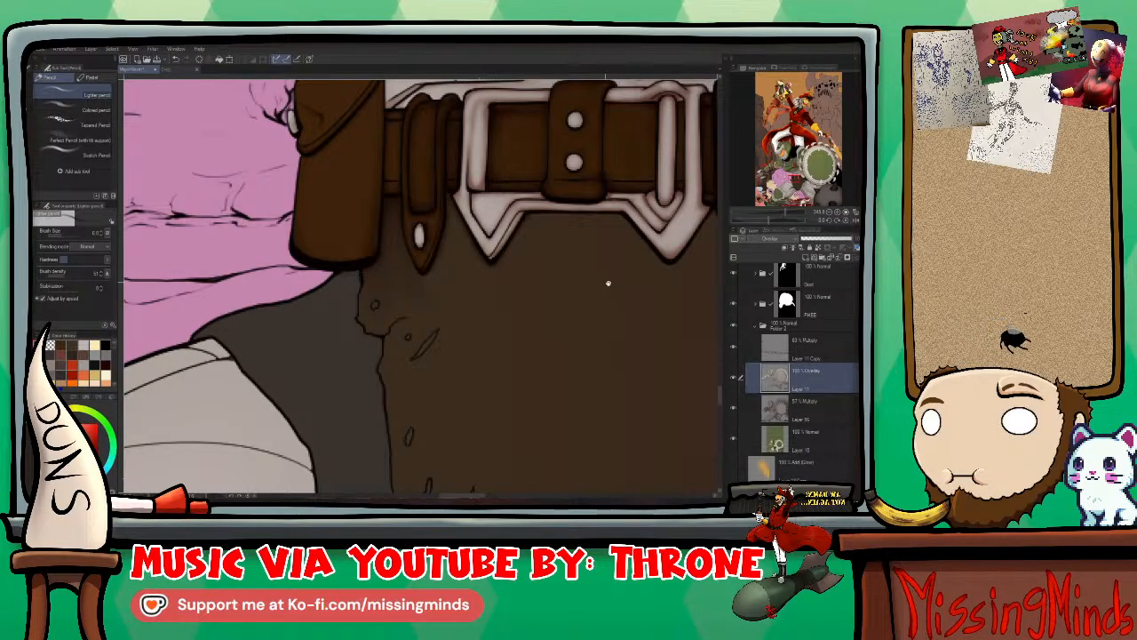
Step: Shade the brown cloth along the underside of the buckle and soften it with a large Blend brush
{"action": "mouse_move", "coordinate": [609, 279]}
{"action": "left_mouse_down"}
{"action": "mouse_move", "coordinate": [472, 343]}
{"action": "mouse_move", "coordinate": [372, 287]}
{"action": "left_mouse_up"}
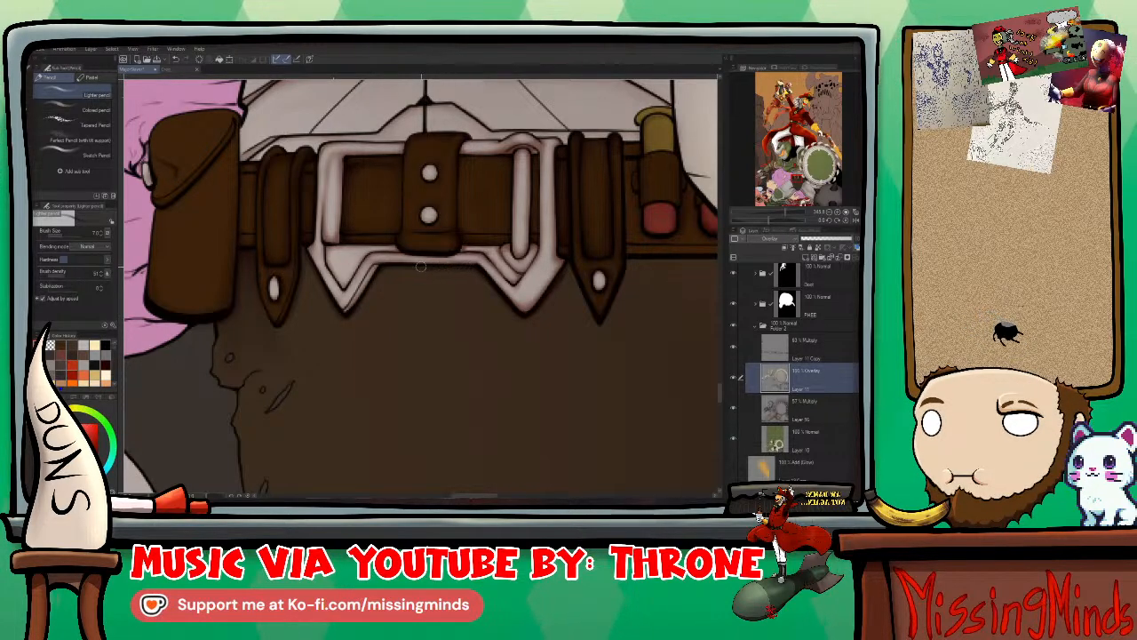
{"action": "scroll", "coordinate": [560, 295], "scroll_direction": "down", "scroll_amount": 2}
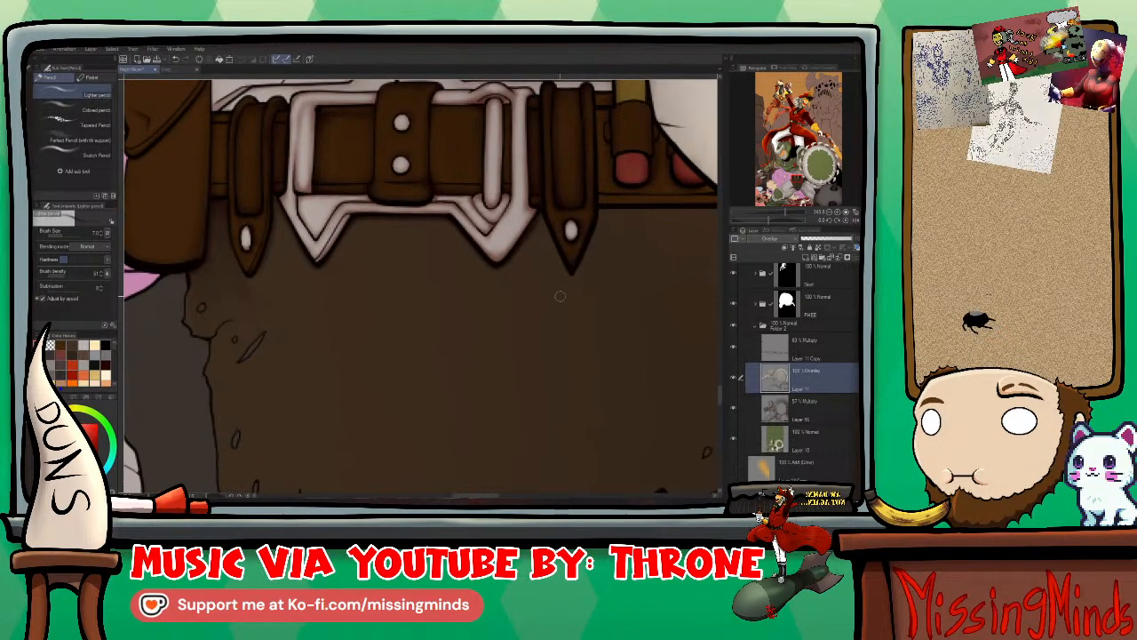
{"action": "key", "text": "j"}
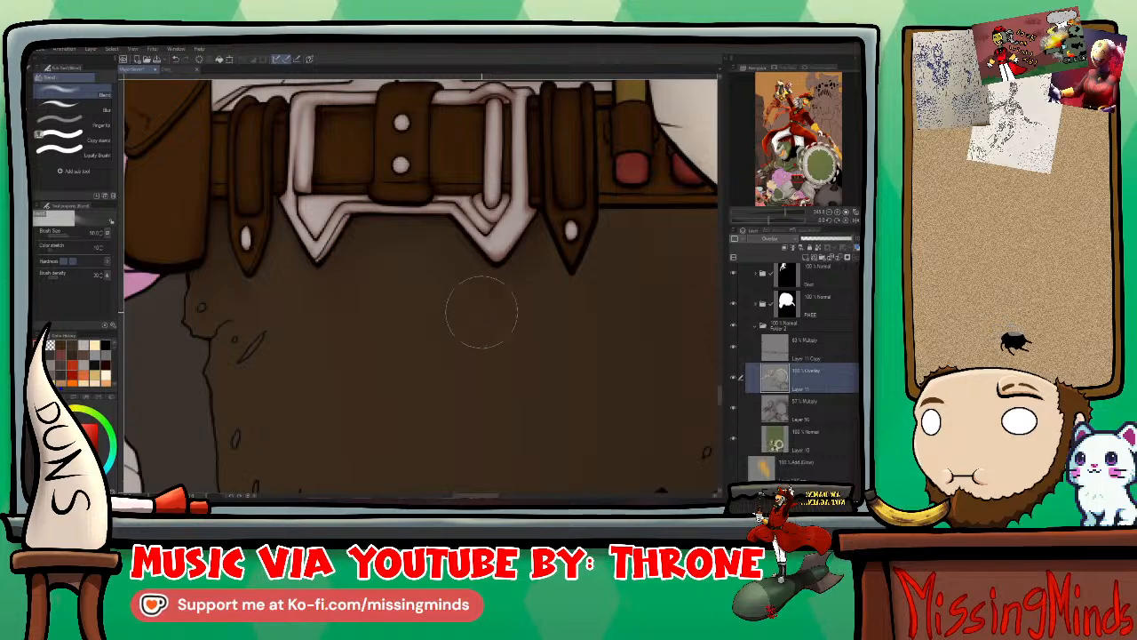
{"action": "key", "text": "bracketright"}
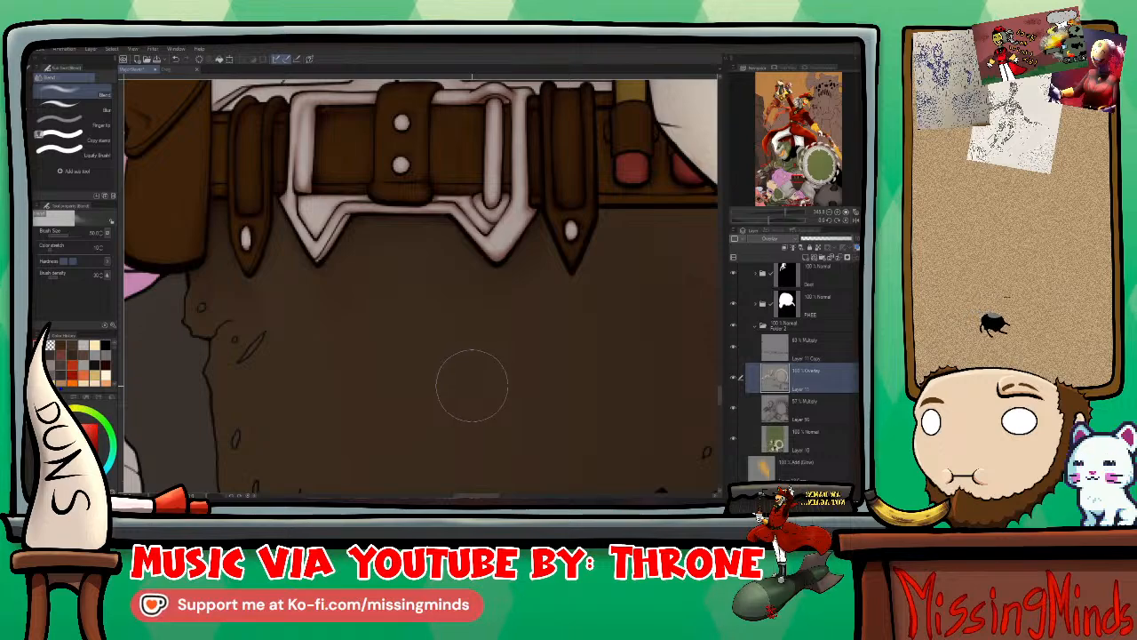
{"action": "left_click_drag", "start_coordinate": [609, 355], "coordinate": [487, 361]}
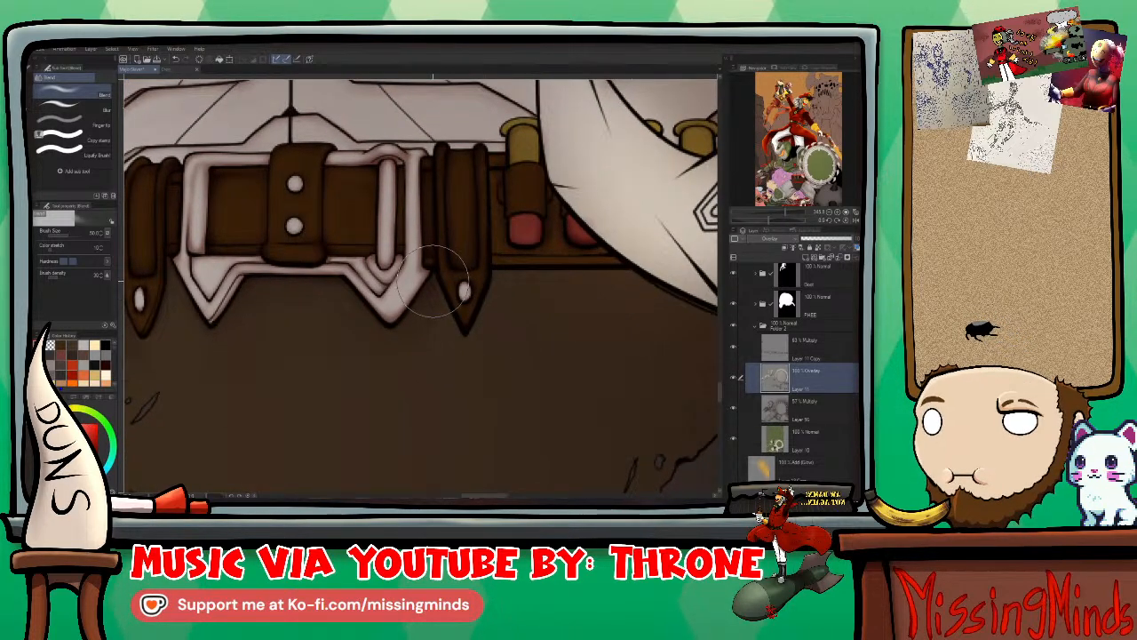
Step: Shade the cloth beneath the far pointed strap, the belt with red cartridges and the white spike's tip, and blend it
{"action": "key", "text": "p"}
{"action": "key", "text": "p"}
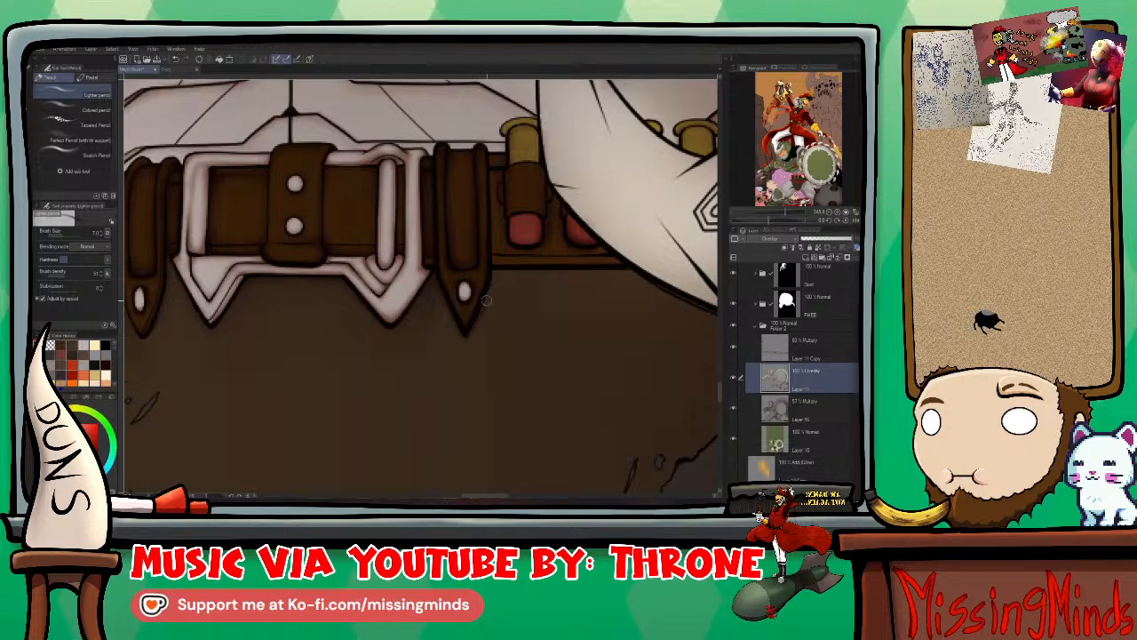
{"action": "left_click_drag", "start_coordinate": [466, 337], "coordinate": [389, 268]}
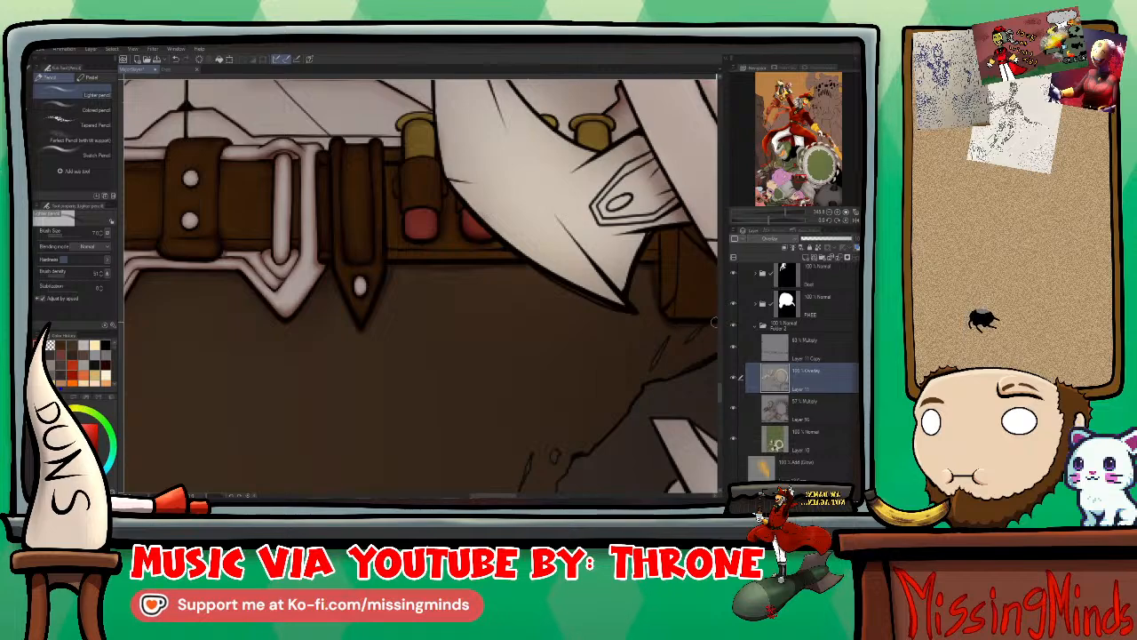
{"action": "left_click_drag", "start_coordinate": [682, 327], "coordinate": [527, 325]}
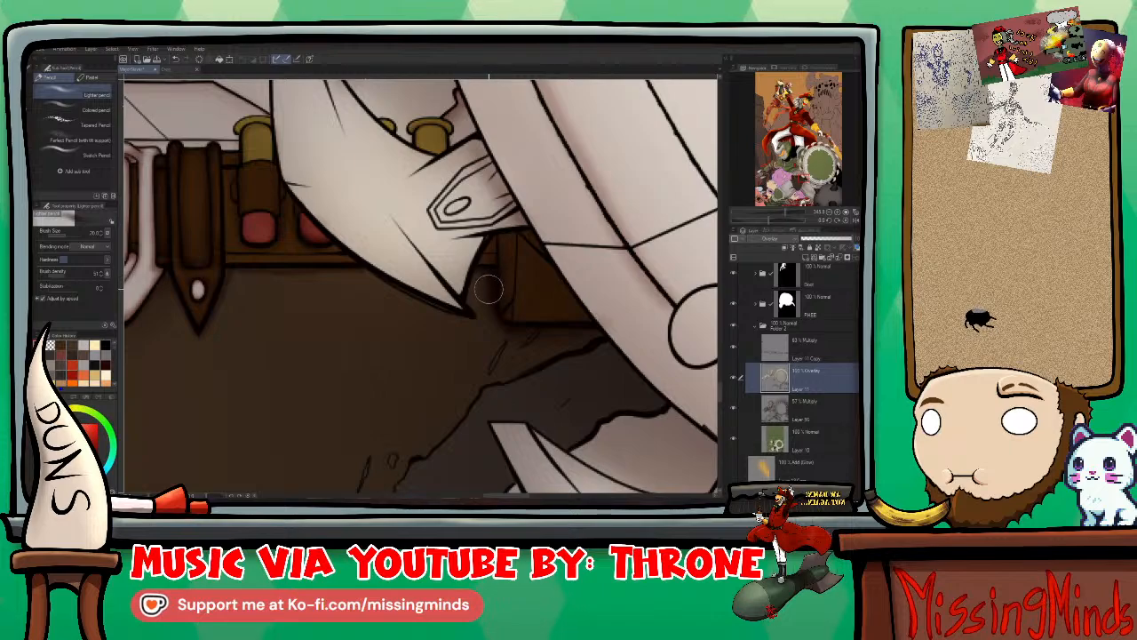
{"action": "key", "text": "j"}
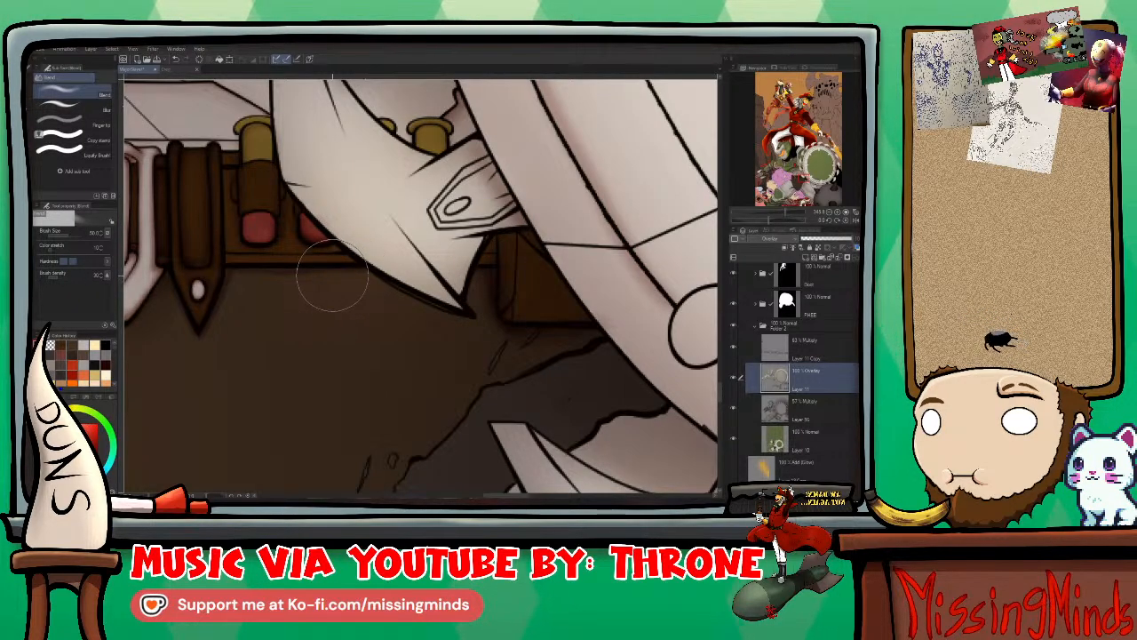
{"action": "left_click_drag", "start_coordinate": [292, 388], "coordinate": [452, 279]}
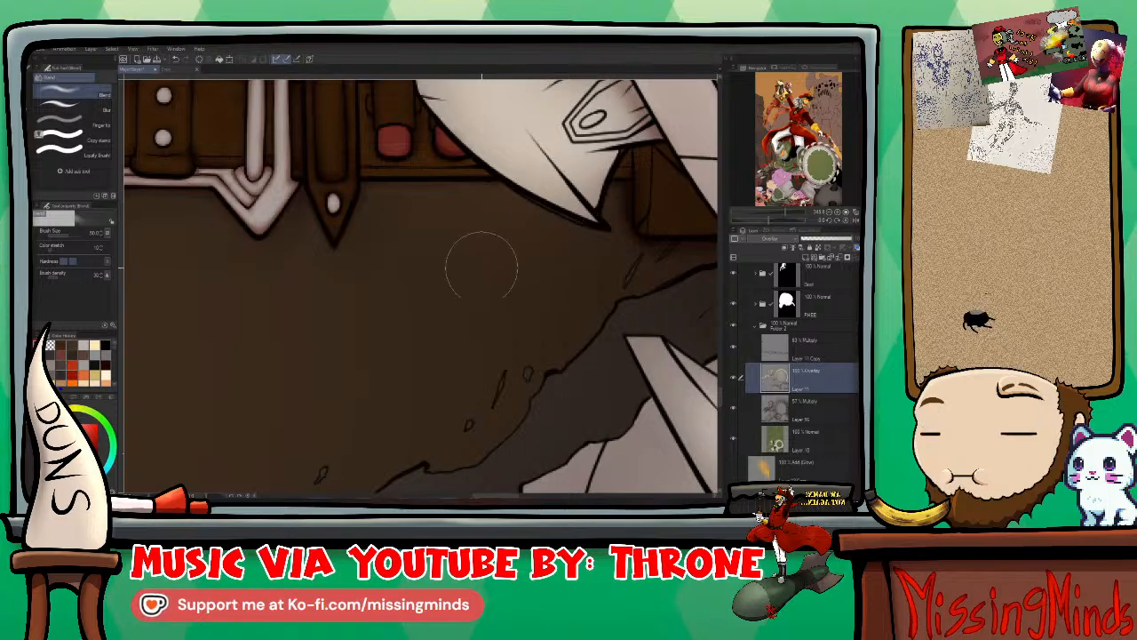
Step: Shade the whole tattered brown cloth below the belt broadly with an enlarged Lighter pencil
{"action": "scroll", "coordinate": [457, 254], "scroll_direction": "down", "scroll_amount": 5}
{"action": "left_click_drag", "start_coordinate": [462, 287], "coordinate": [424, 346]}
{"action": "scroll", "coordinate": [423, 345], "scroll_direction": "down", "scroll_amount": 2}
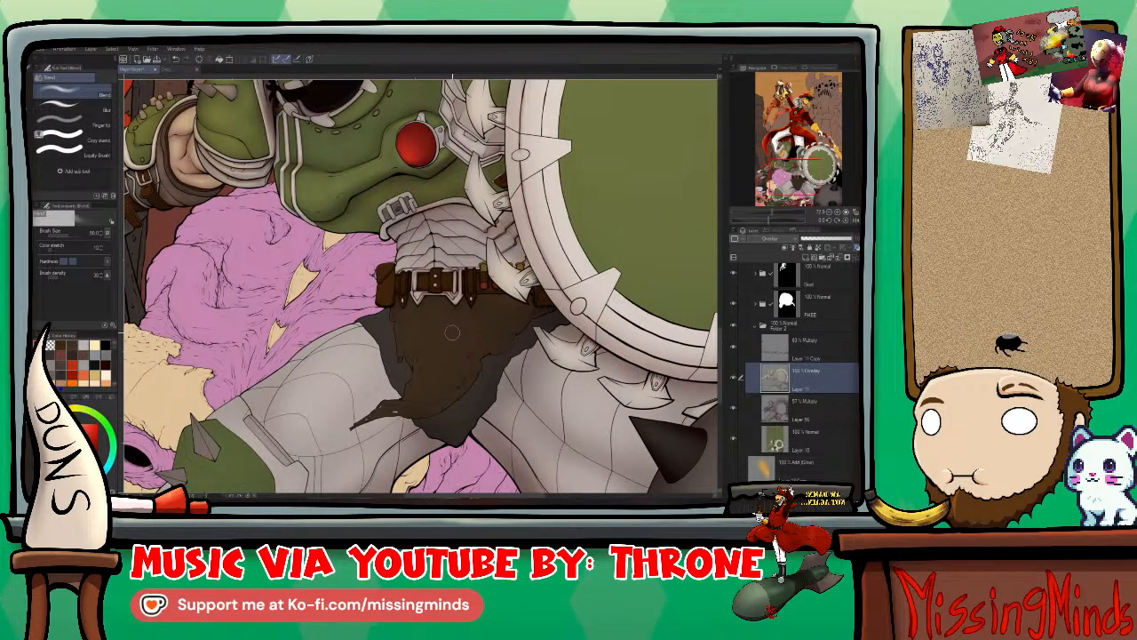
{"action": "key", "text": "p"}
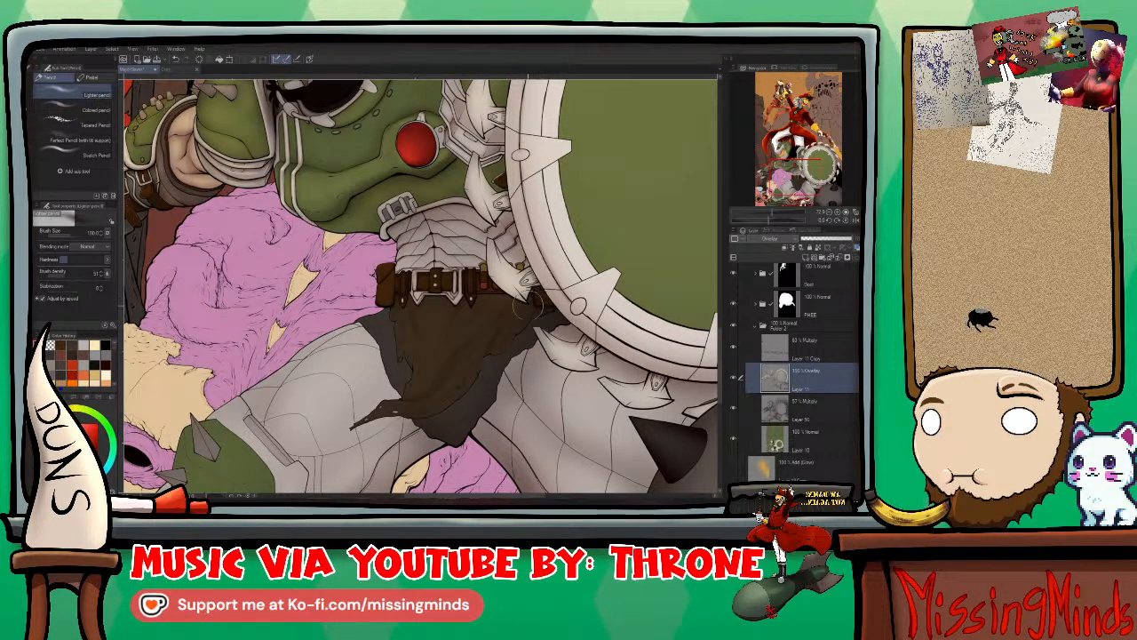
{"action": "key", "text": "bracketright"}
{"action": "key", "text": "bracketright"}
{"action": "key", "text": "bracketright"}
{"action": "key", "text": "bracketright"}
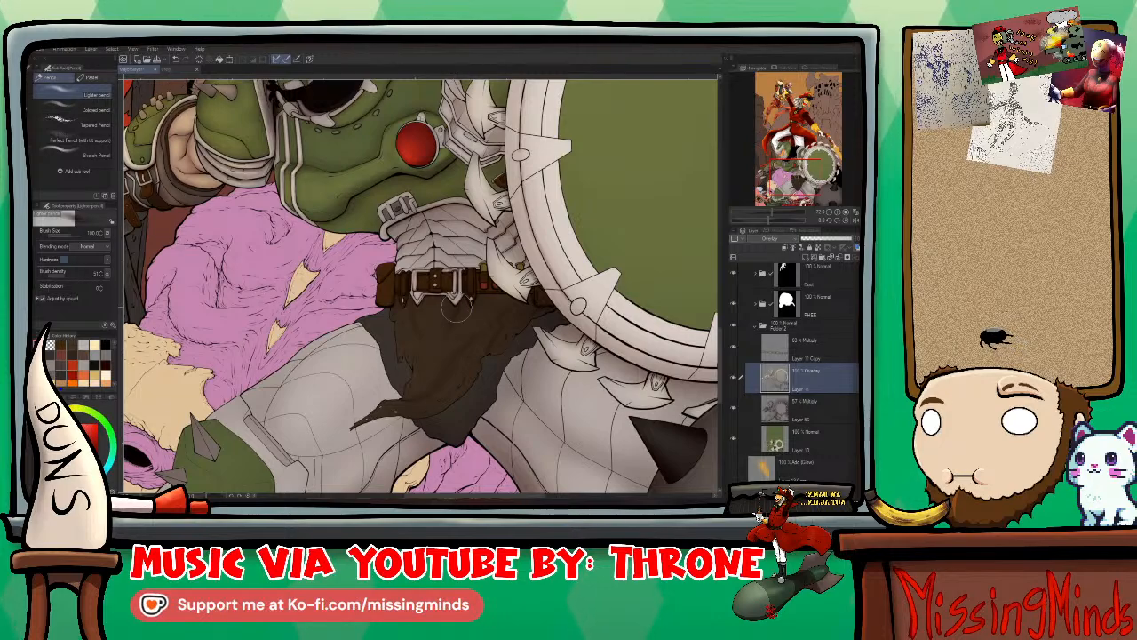
Step: Reduce the pencil size, refine the shading across the tattered brown cloth and blend the strokes
{"action": "key", "text": "bracketleft"}
{"action": "key", "text": "bracketleft"}
{"action": "key", "text": "bracketleft"}
{"action": "key", "text": "bracketleft"}
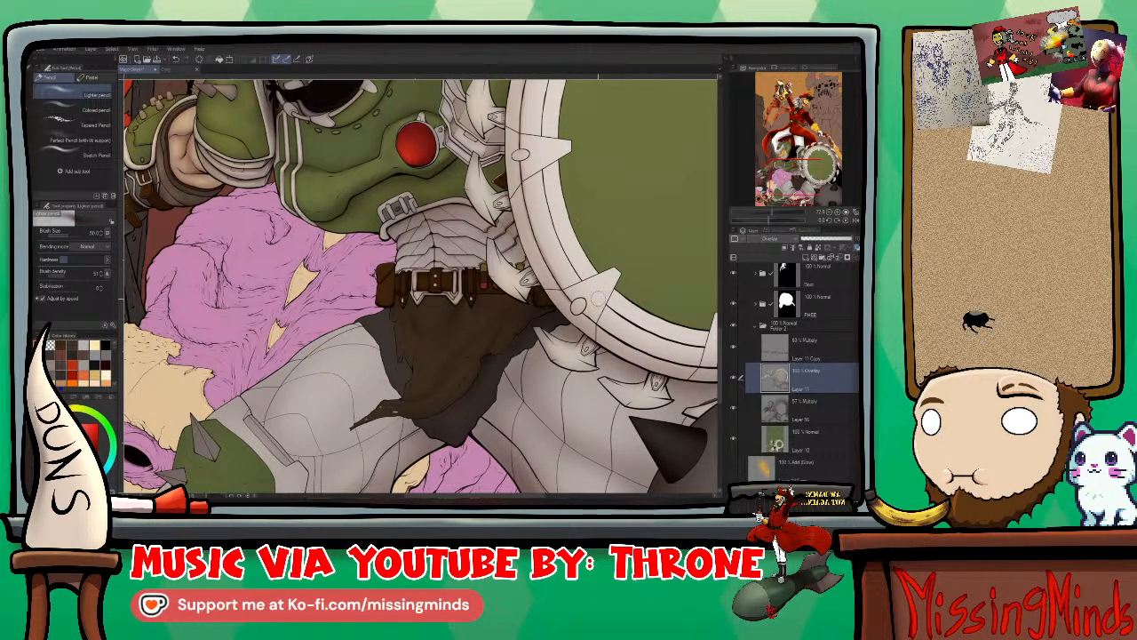
{"action": "key", "text": "j"}
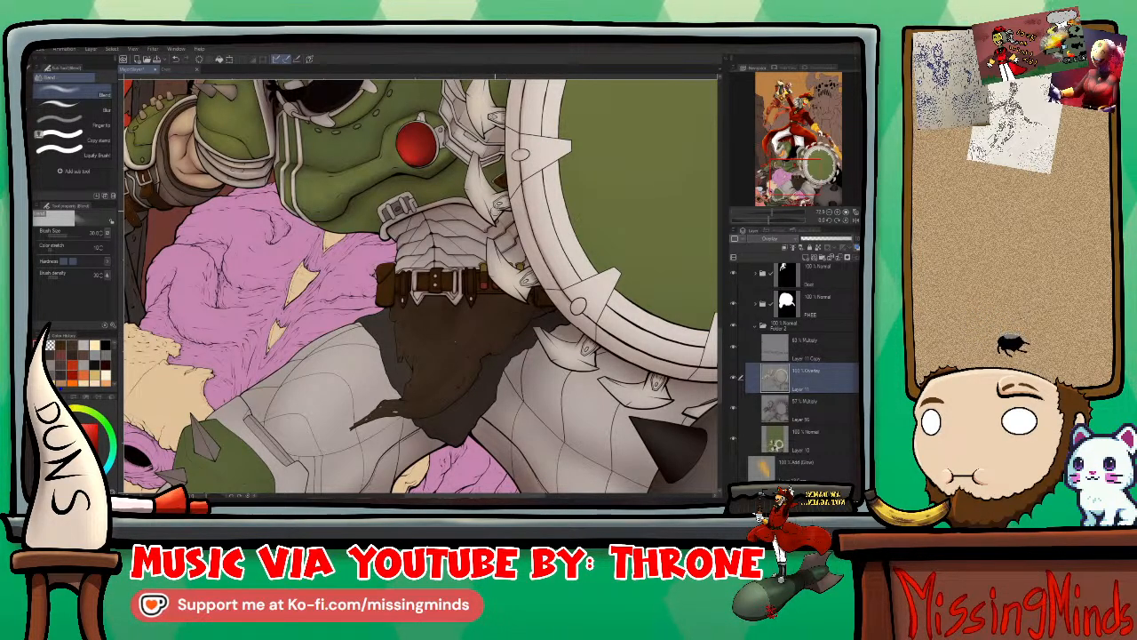
{"action": "key", "text": "p"}
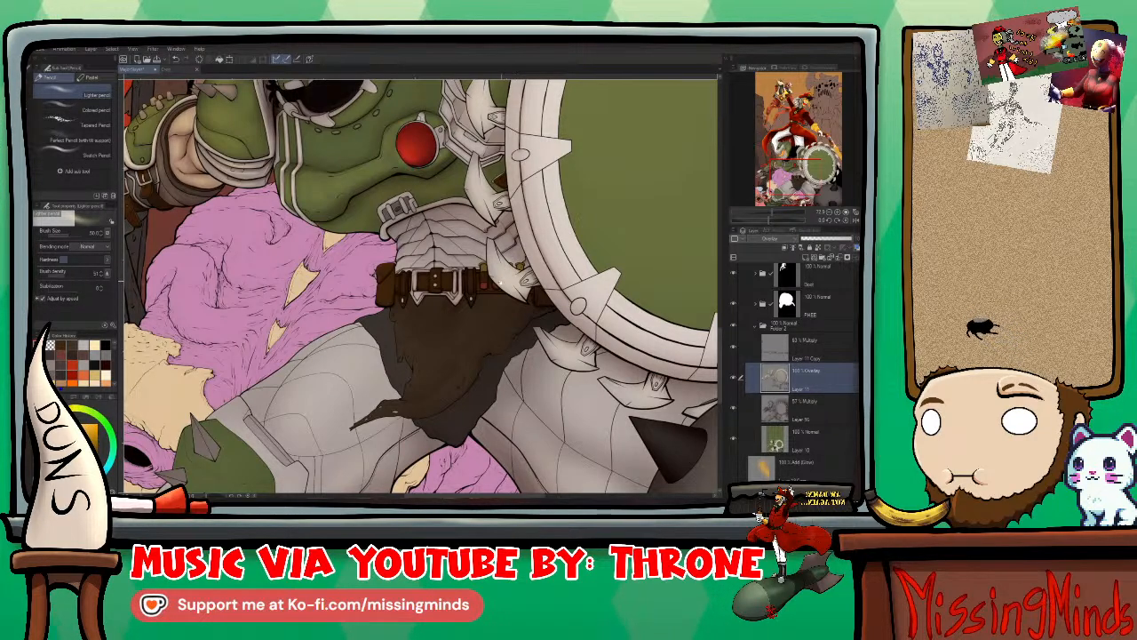
Step: Lift parts of the tattered brown cloth's shading with a small Lighter pencil in transparent colour and blend the strokes
{"action": "left_click_drag", "start_coordinate": [418, 285], "coordinate": [454, 342]}
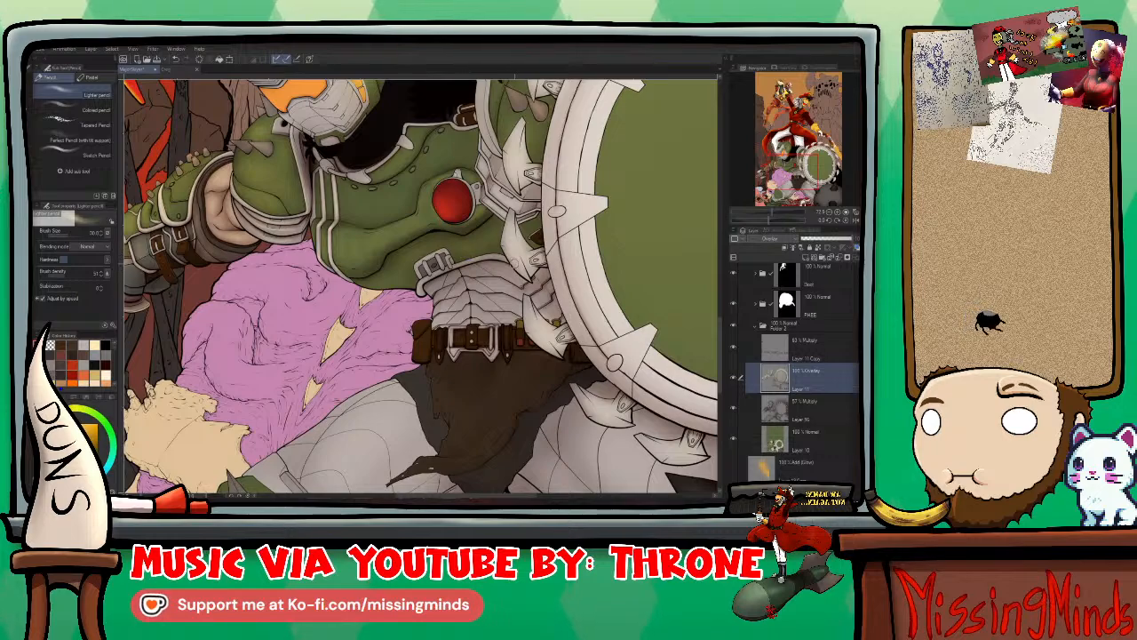
{"action": "left_click", "coordinate": [60, 345]}
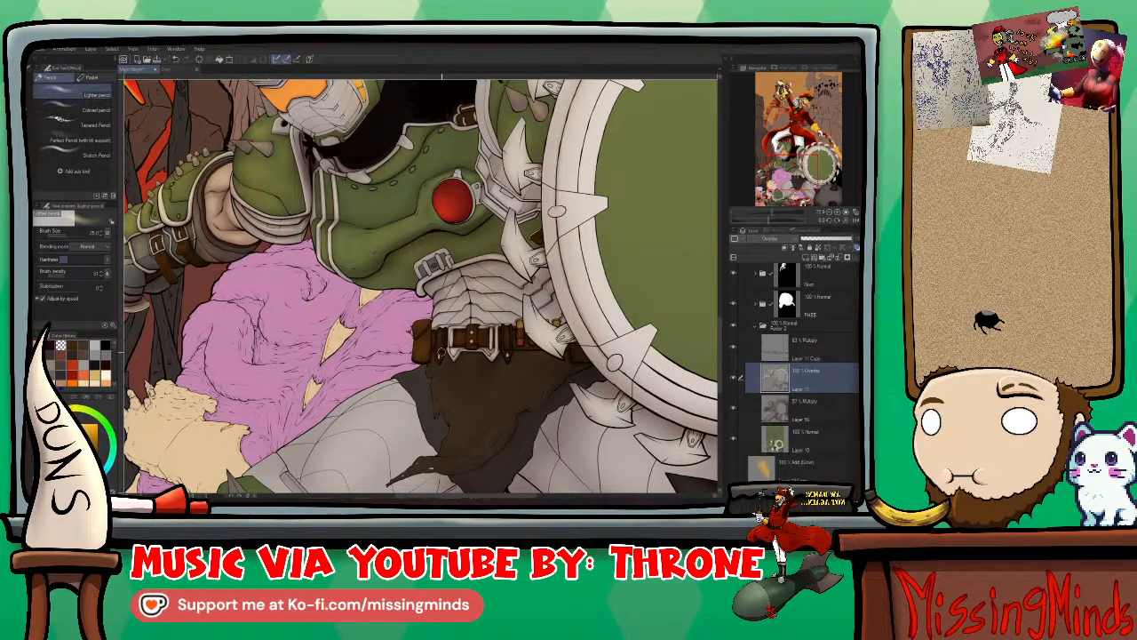
{"action": "left_click_drag", "start_coordinate": [504, 377], "coordinate": [497, 324]}
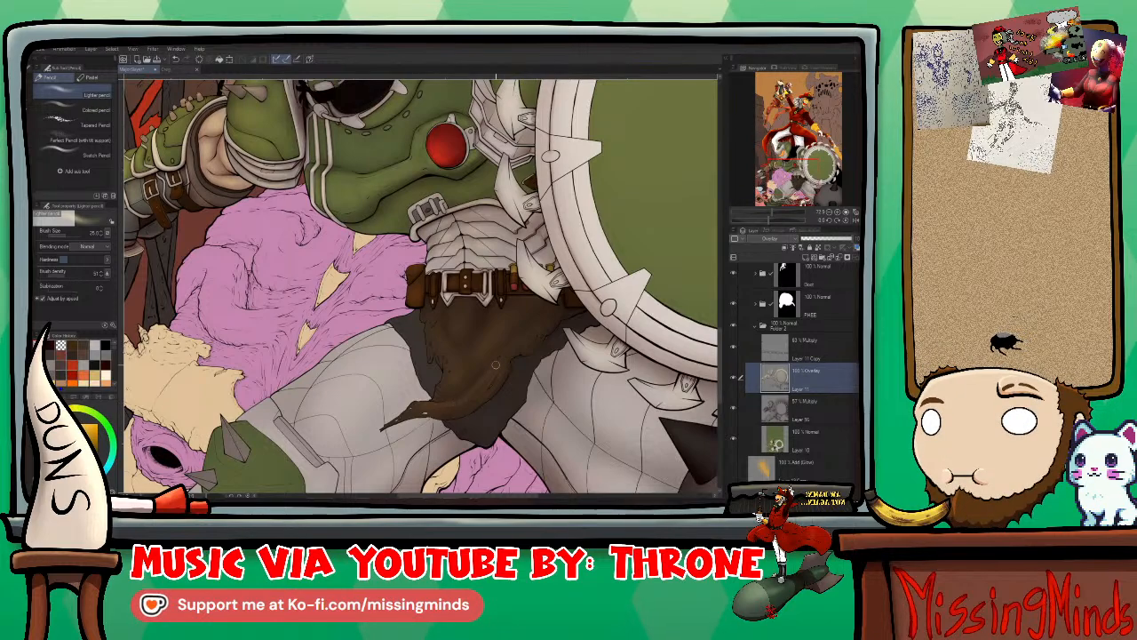
{"action": "key", "text": "j"}
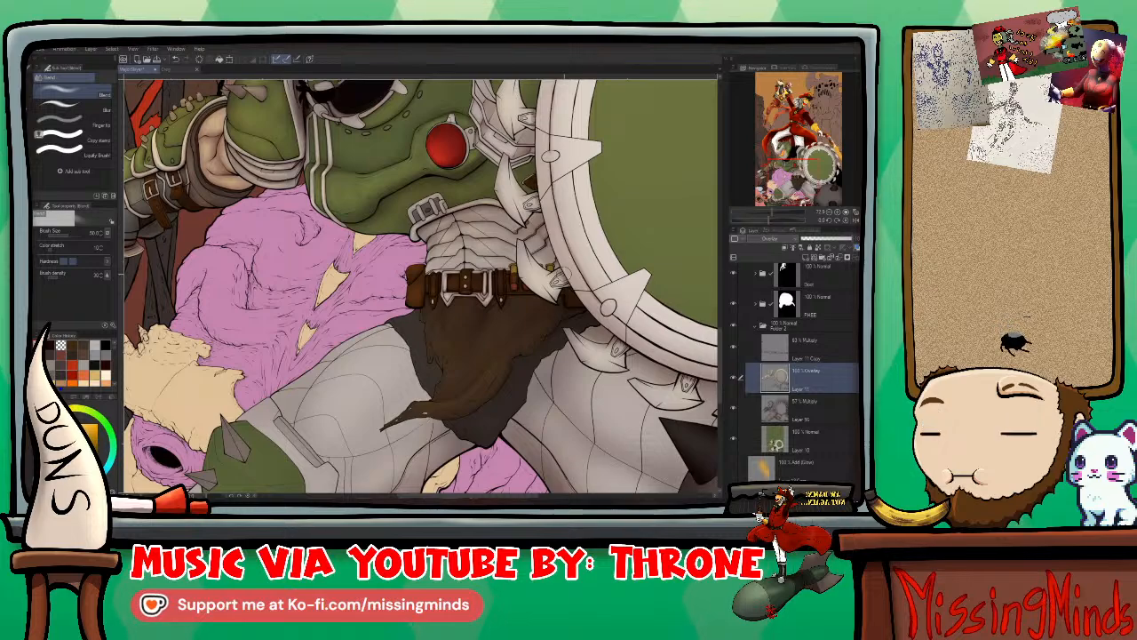
Step: Soften the armoured figure's shading with an enlarged Blend brush and go over it broadly with the Lighter pencil at size 150
{"action": "key", "text": "ctrl+minus"}
{"action": "key", "text": "ctrl+minus"}
{"action": "key", "text": "ctrl+minus"}
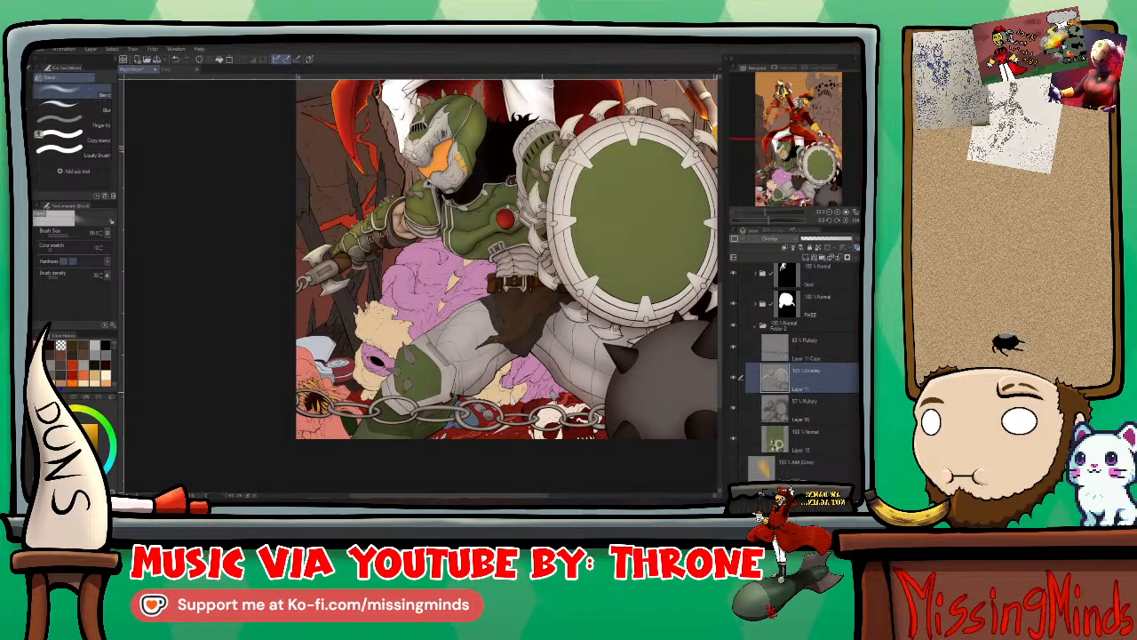
{"action": "key", "text": "bracketright"}
{"action": "key", "text": "bracketright"}
{"action": "key", "text": "bracketright"}
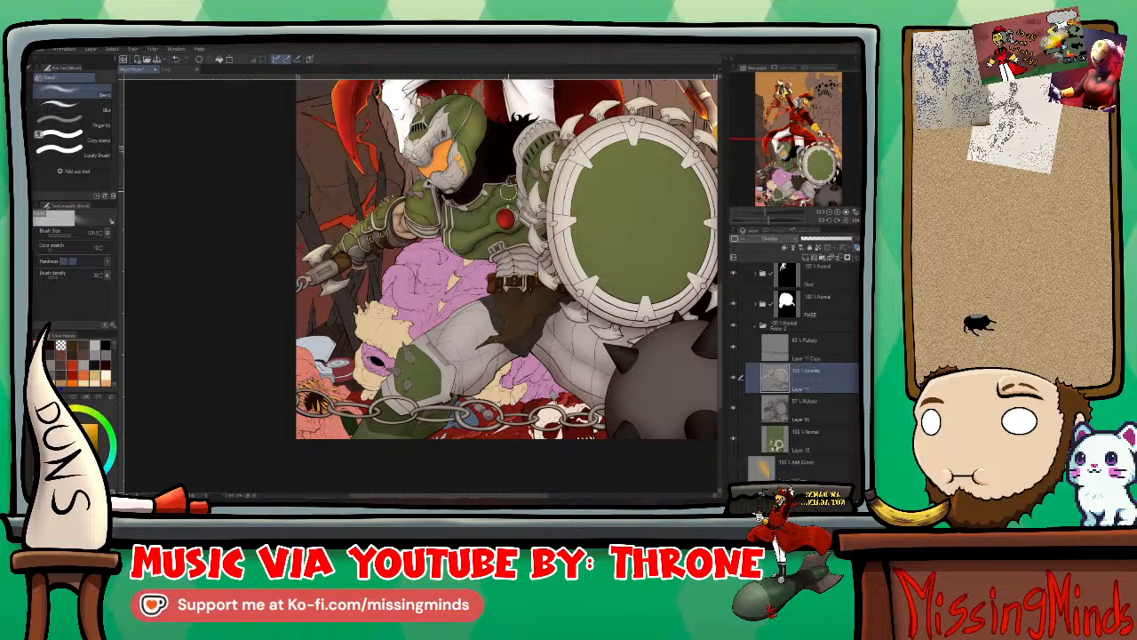
{"action": "key", "text": "p"}
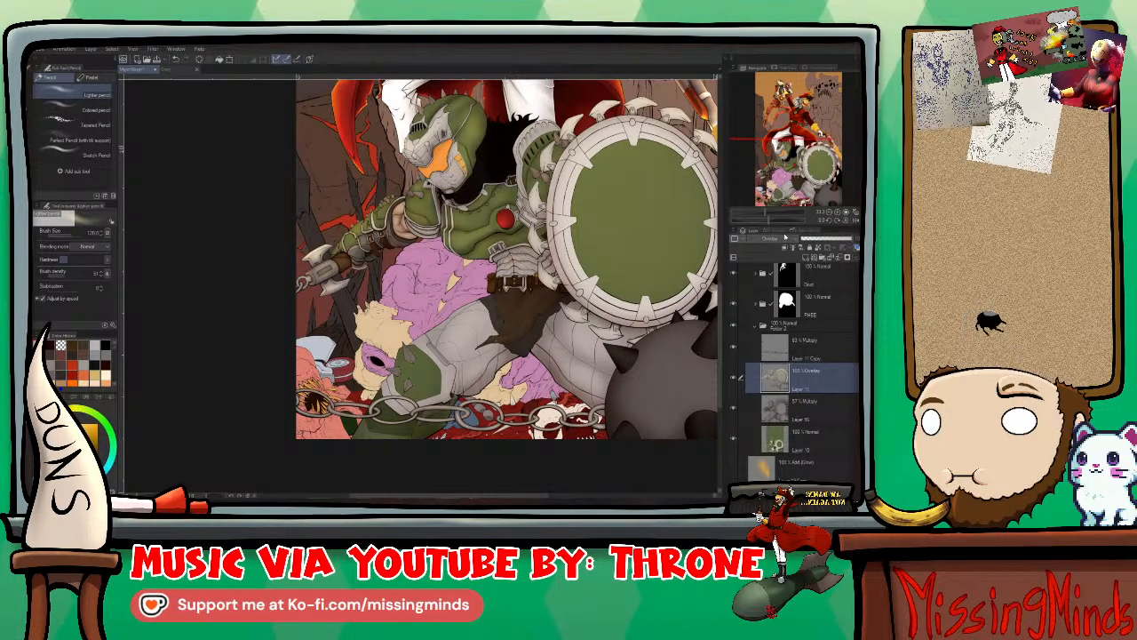
{"action": "scroll", "coordinate": [506, 258], "scroll_direction": "down", "scroll_amount": 3}
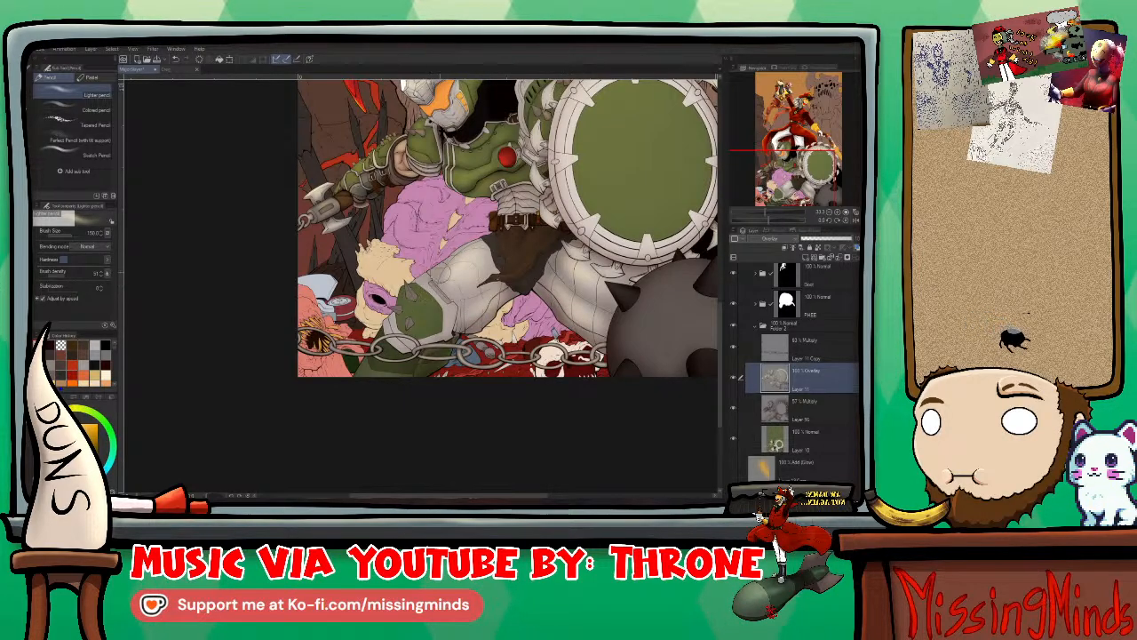
Step: Examine the whole illustration at several magnifications to judge the armoured character's shading against the rest of the page
{"action": "key", "text": "ctrl+minus"}
{"action": "key", "text": "ctrl+minus"}
{"action": "key", "text": "ctrl+minus"}
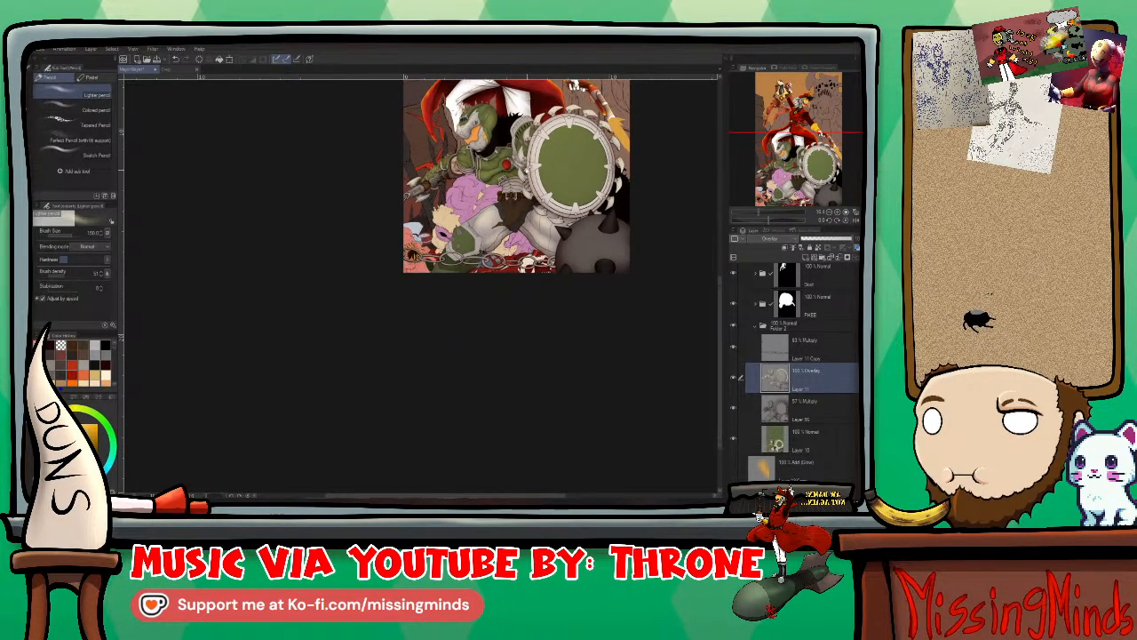
{"action": "key", "text": "ctrl+plus"}
{"action": "key", "text": "ctrl+plus"}
{"action": "key", "text": "ctrl+plus"}
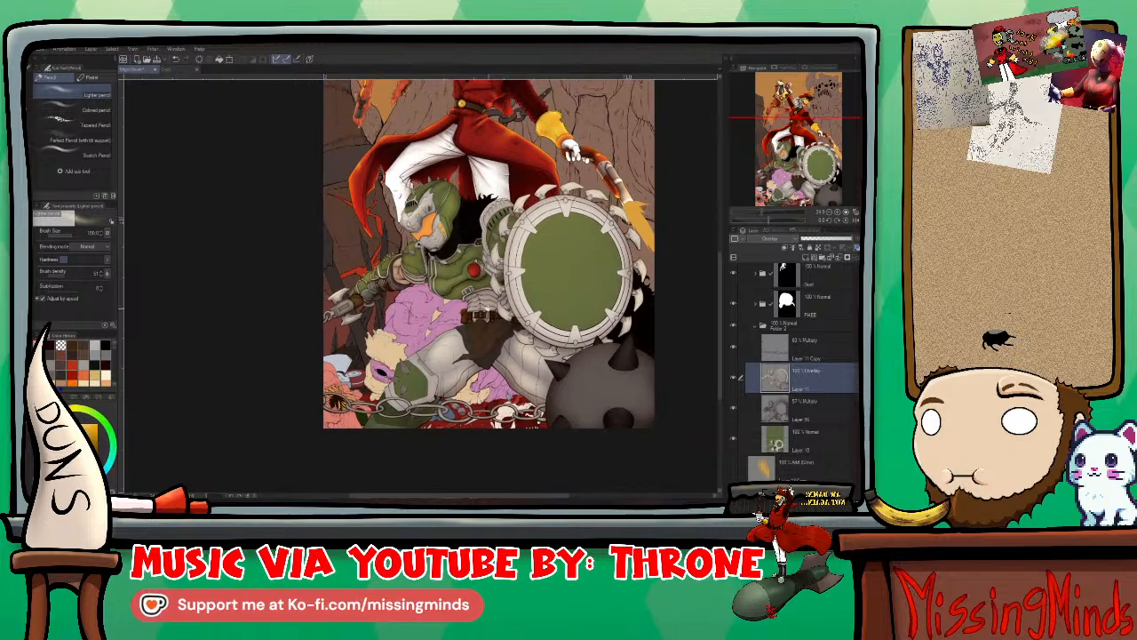
{"action": "key", "text": "ctrl+minus"}
{"action": "key", "text": "ctrl+minus"}
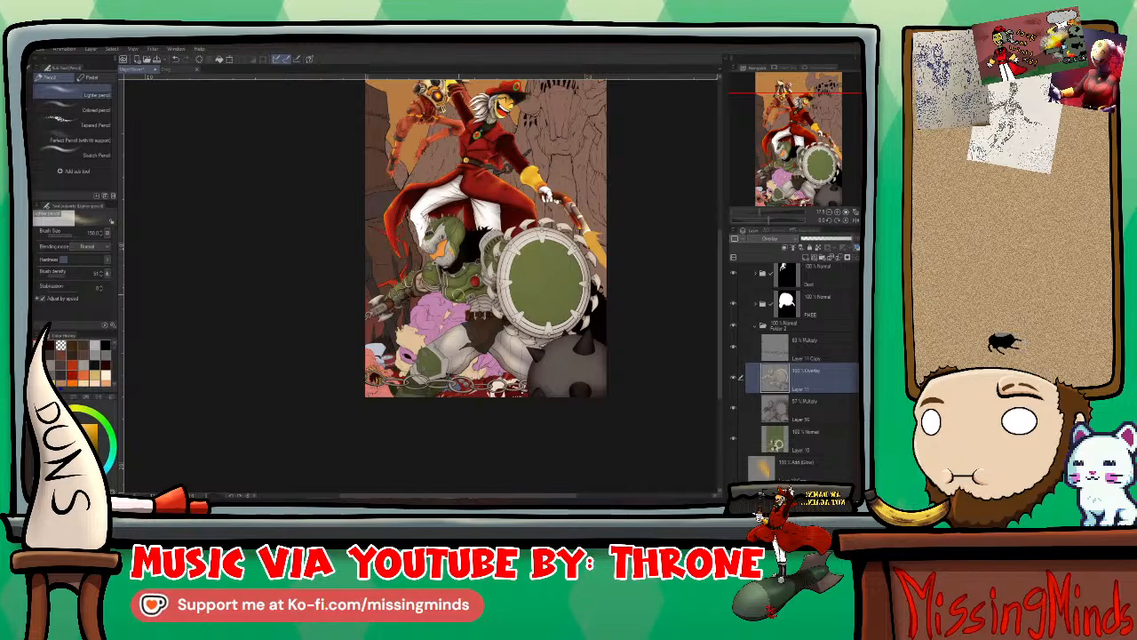
{"action": "scroll", "coordinate": [480, 257], "scroll_direction": "up", "scroll_amount": 2}
{"action": "scroll", "coordinate": [479, 264], "scroll_direction": "up", "scroll_amount": 1}
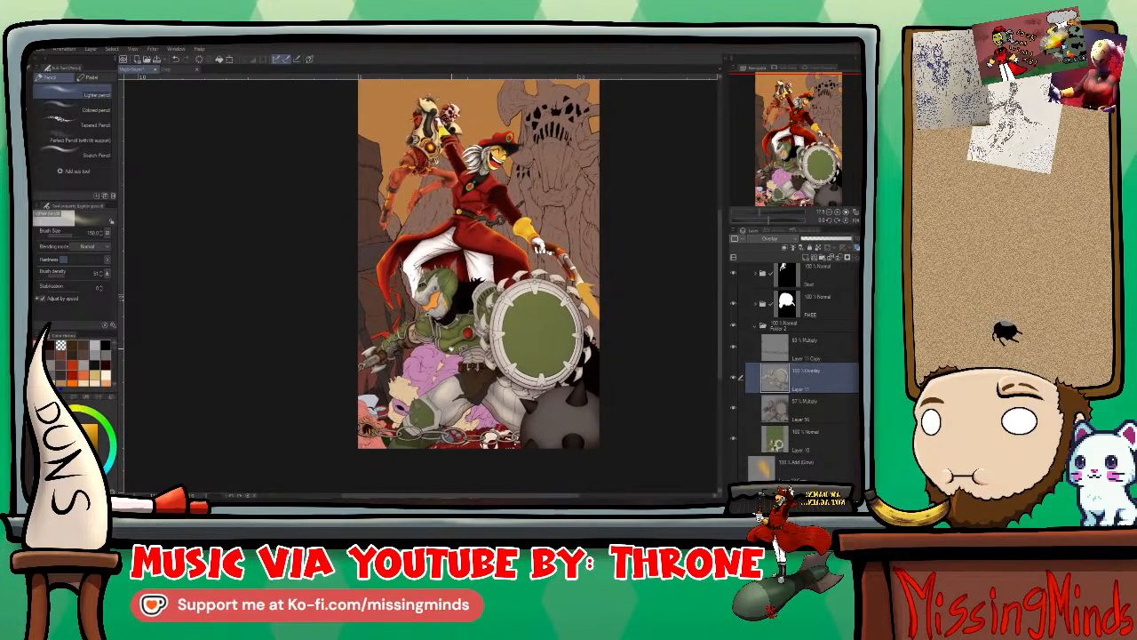
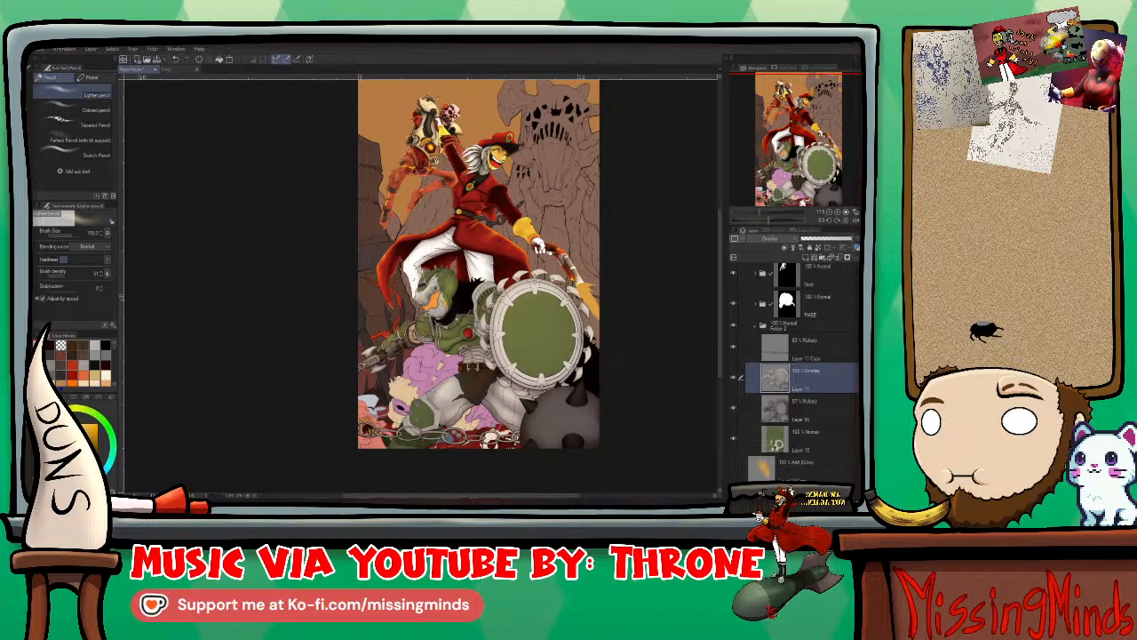
{"action": "scroll", "coordinate": [592, 233], "scroll_direction": "up", "scroll_amount": 1}
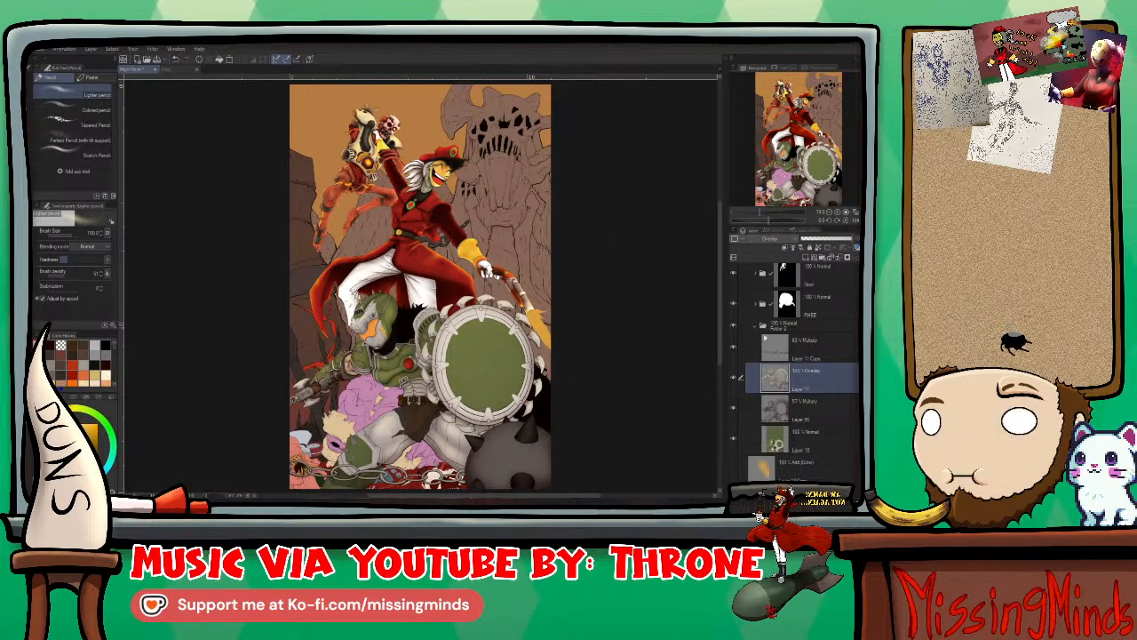
Step: Collapse the armoured character's folder, the masked main figures' folder, the gore pile's folder and the background colour folder in the layer list
{"action": "scroll", "coordinate": [765, 336], "scroll_direction": "up", "scroll_amount": 2}
{"action": "scroll", "coordinate": [754, 406], "scroll_direction": "up", "scroll_amount": 4}
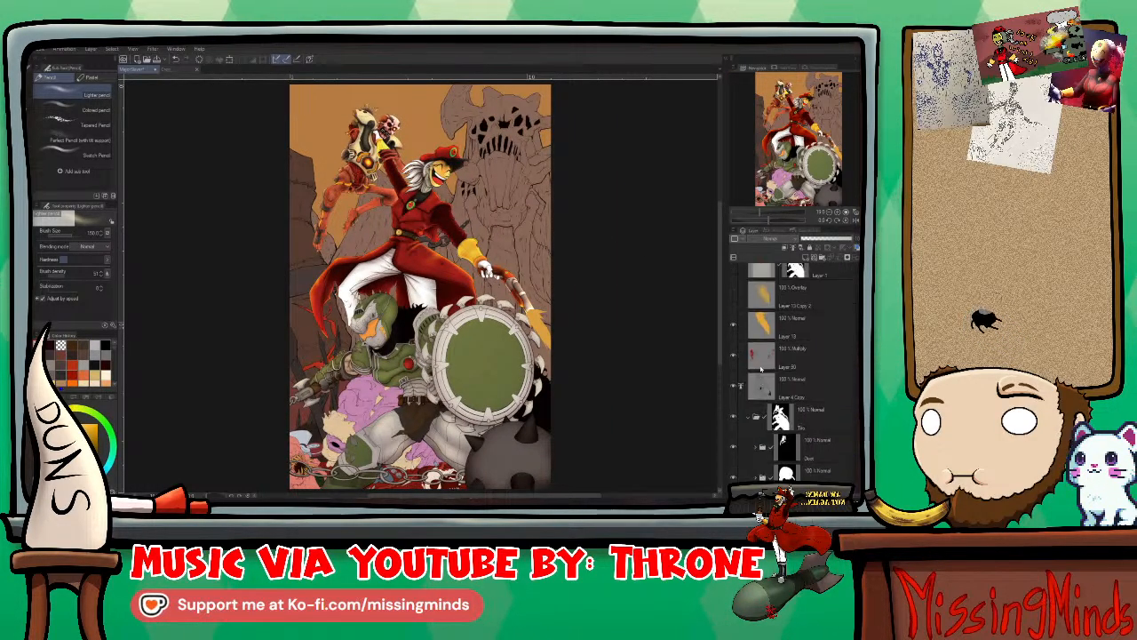
{"action": "scroll", "coordinate": [763, 318], "scroll_direction": "down", "scroll_amount": 2}
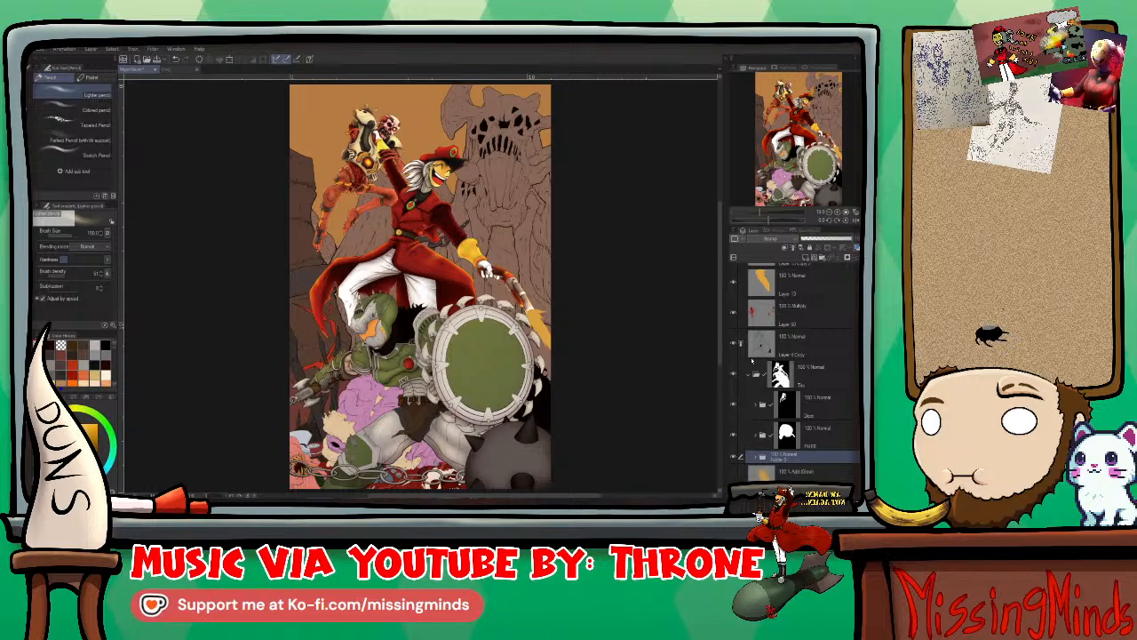
{"action": "left_click", "coordinate": [750, 374]}
{"action": "scroll", "coordinate": [750, 376], "scroll_direction": "down", "scroll_amount": 2}
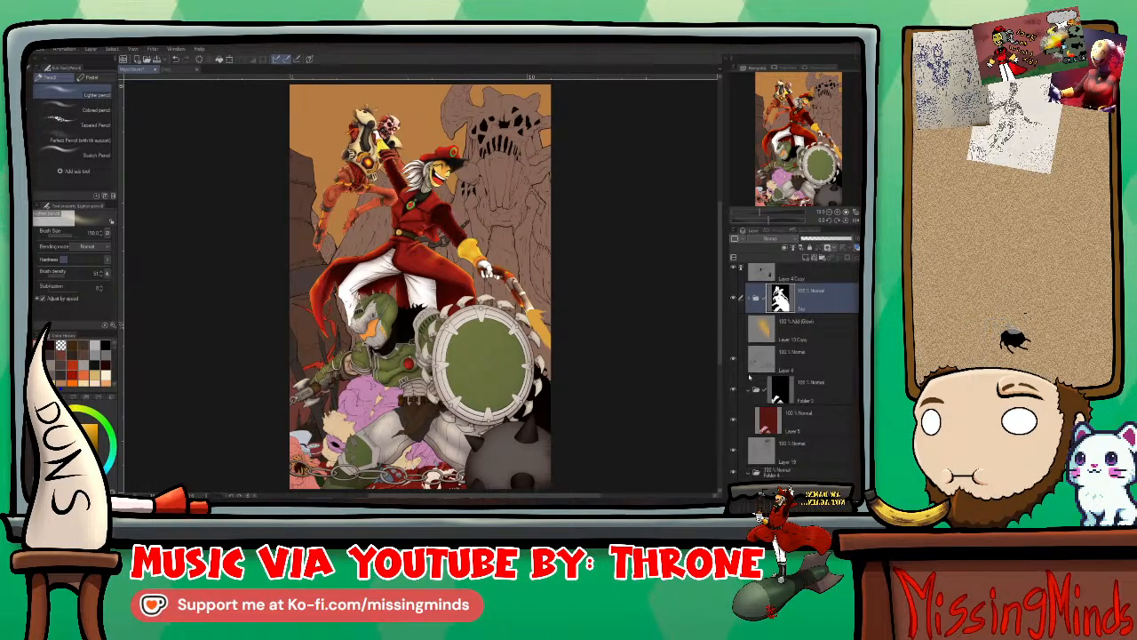
{"action": "scroll", "coordinate": [748, 377], "scroll_direction": "down", "scroll_amount": 2}
{"action": "left_click", "coordinate": [755, 325]}
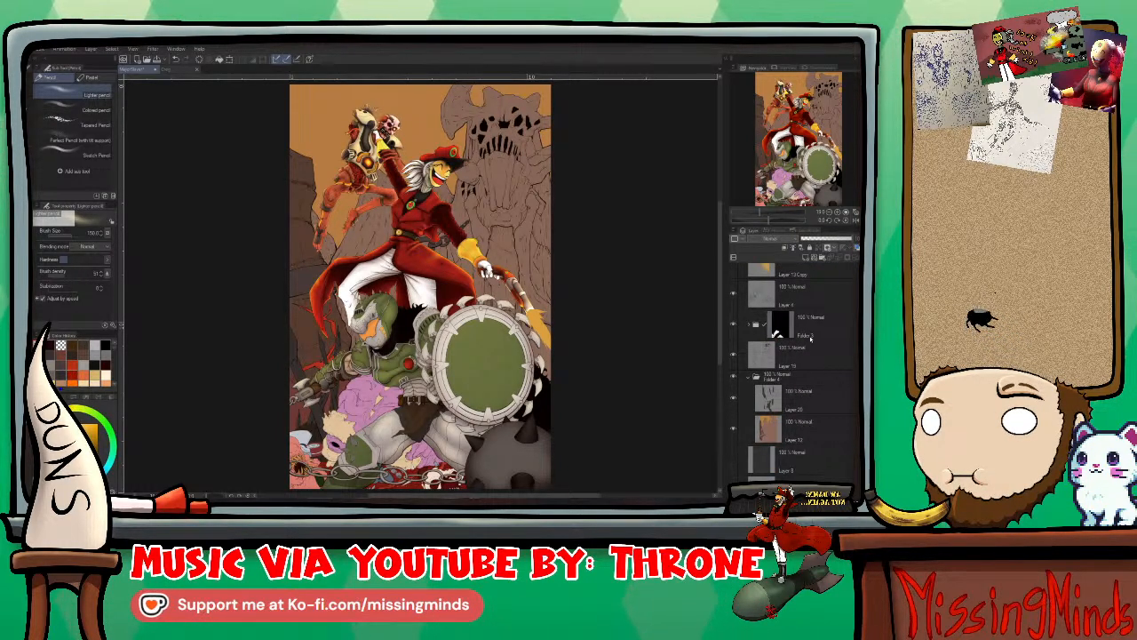
{"action": "left_click", "coordinate": [747, 377]}
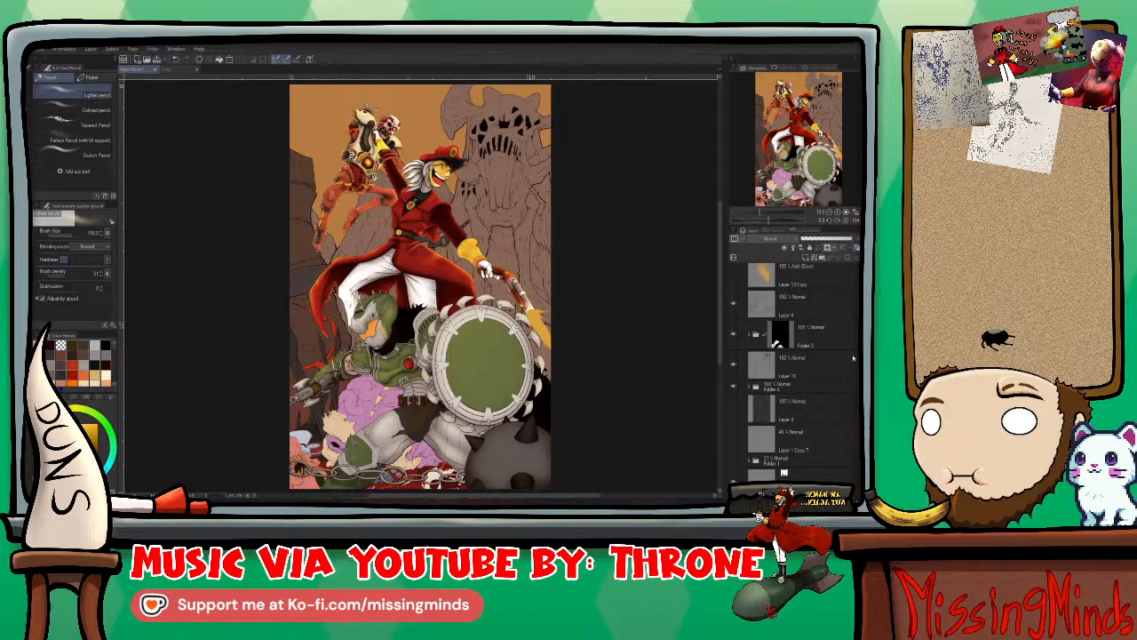
Step: Hide the main figures, gore pile and background colour folders and the red Multiply layer to isolate the line art
{"action": "scroll", "coordinate": [737, 377], "scroll_direction": "up", "scroll_amount": 3}
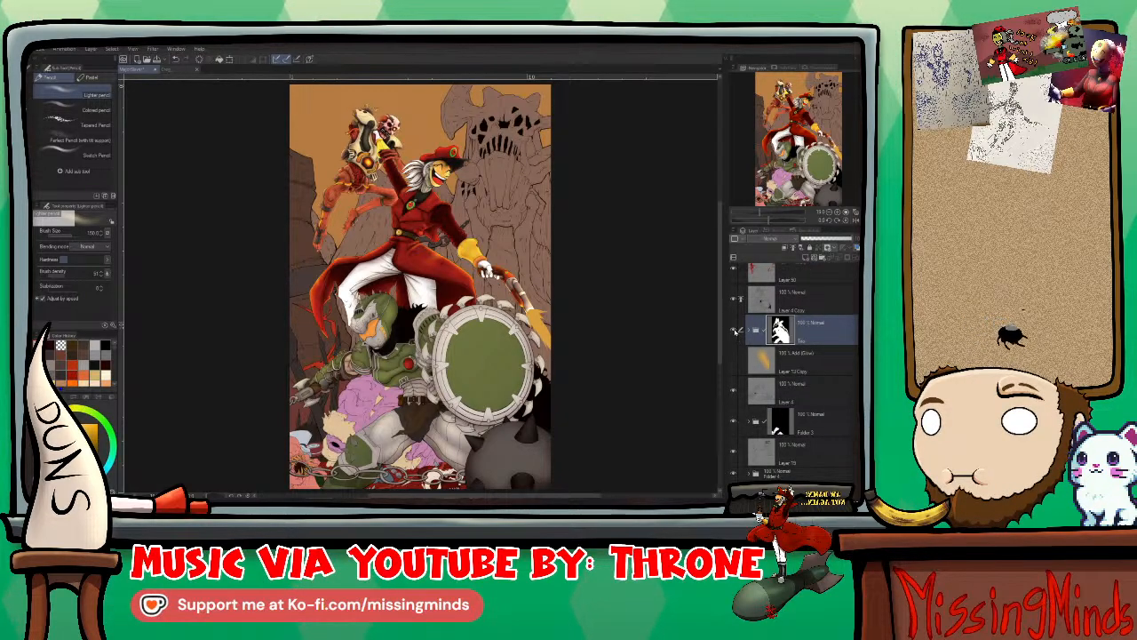
{"action": "left_click", "coordinate": [733, 391]}
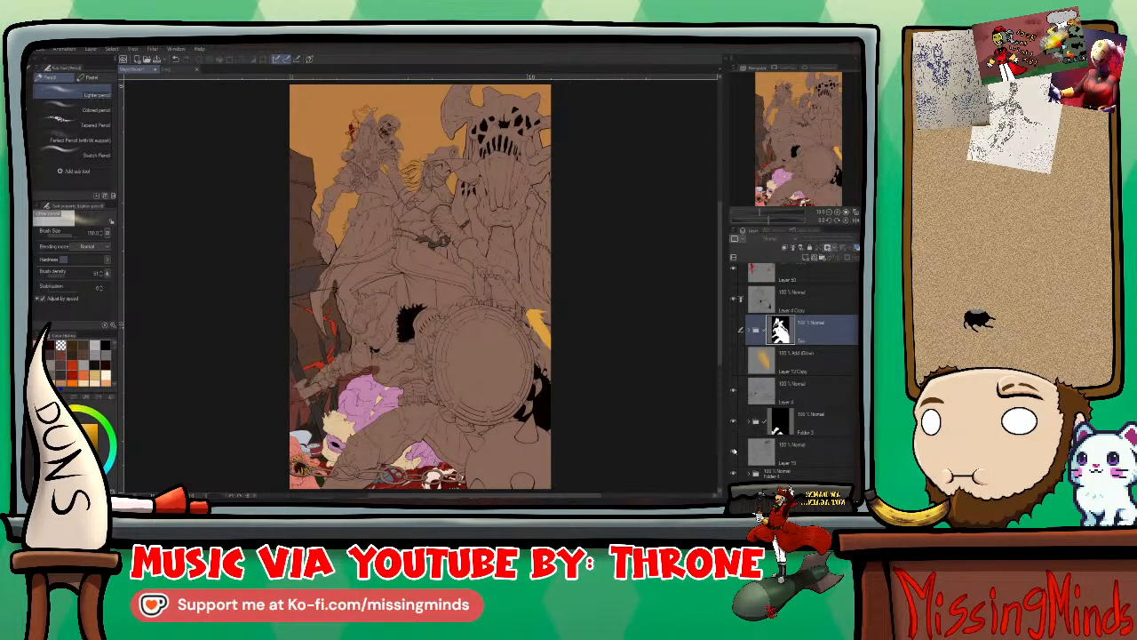
{"action": "left_click", "coordinate": [733, 423]}
{"action": "scroll", "coordinate": [747, 422], "scroll_direction": "down", "scroll_amount": 2}
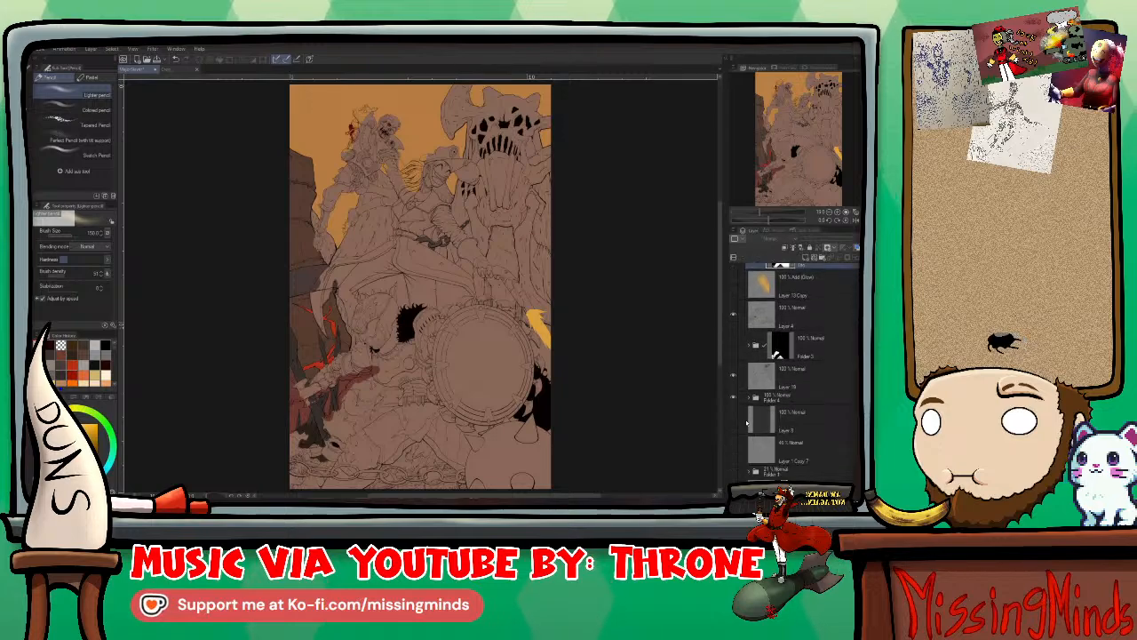
{"action": "left_click", "coordinate": [733, 398]}
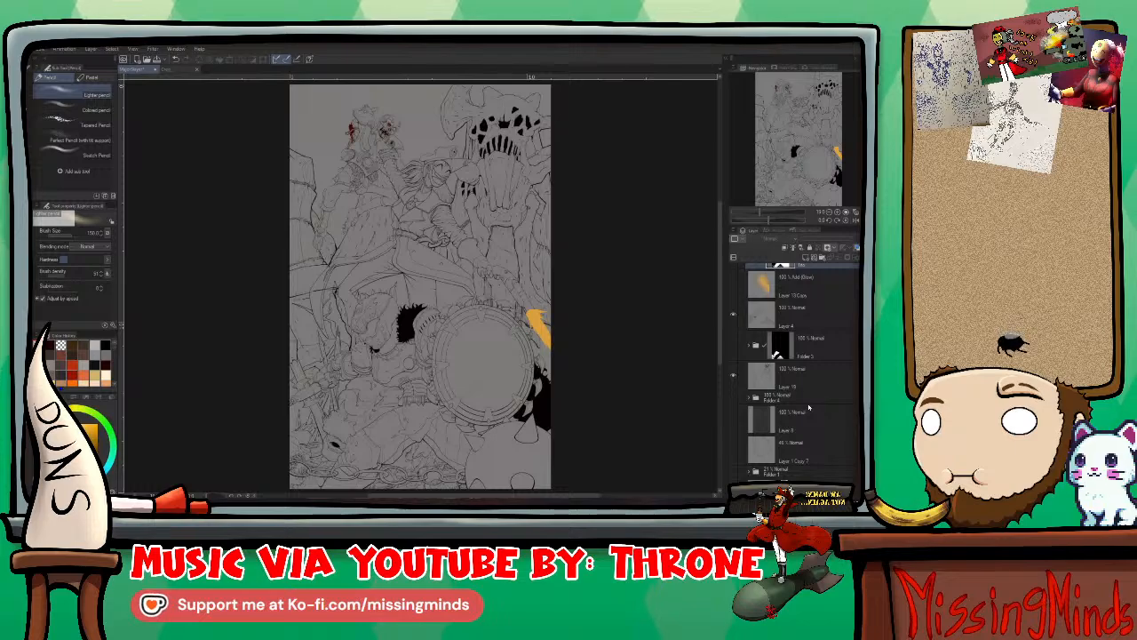
{"action": "scroll", "coordinate": [778, 352], "scroll_direction": "up", "scroll_amount": 2}
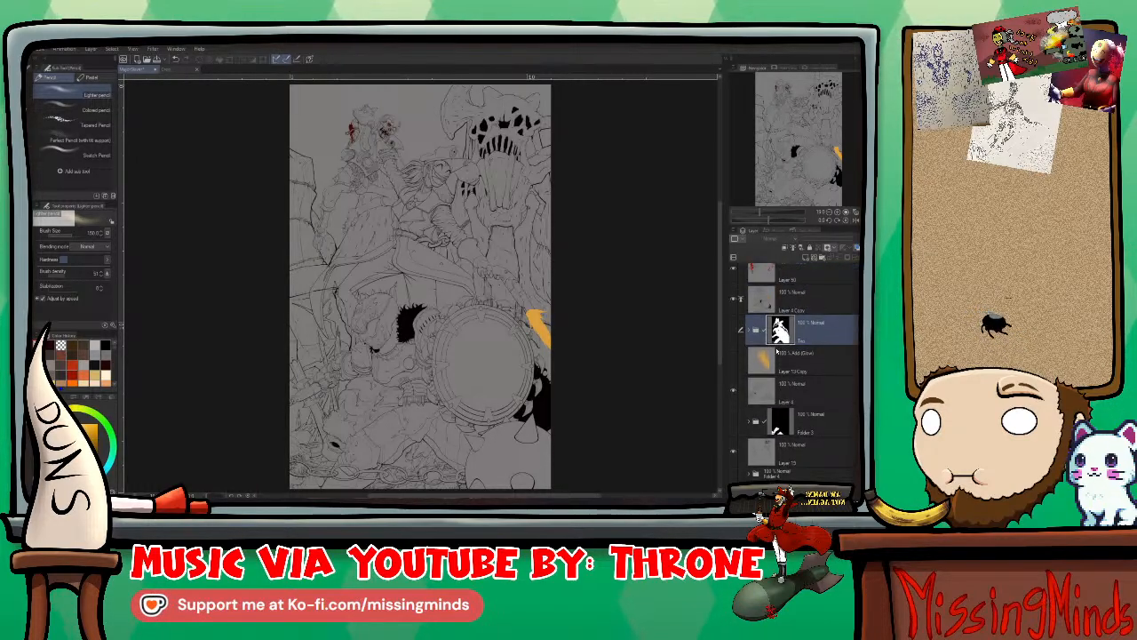
{"action": "scroll", "coordinate": [736, 390], "scroll_direction": "up", "scroll_amount": 3}
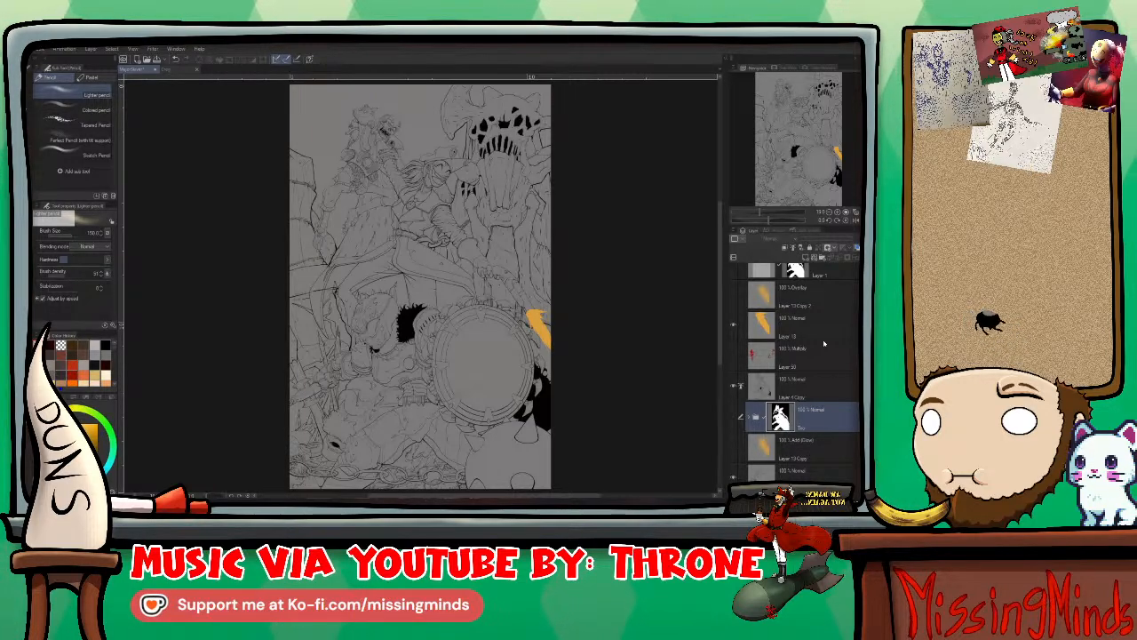
Step: Inspect the bare line art around the spiked helmet and coat, and across the full page
{"action": "scroll", "coordinate": [330, 303], "scroll_direction": "up", "scroll_amount": 5}
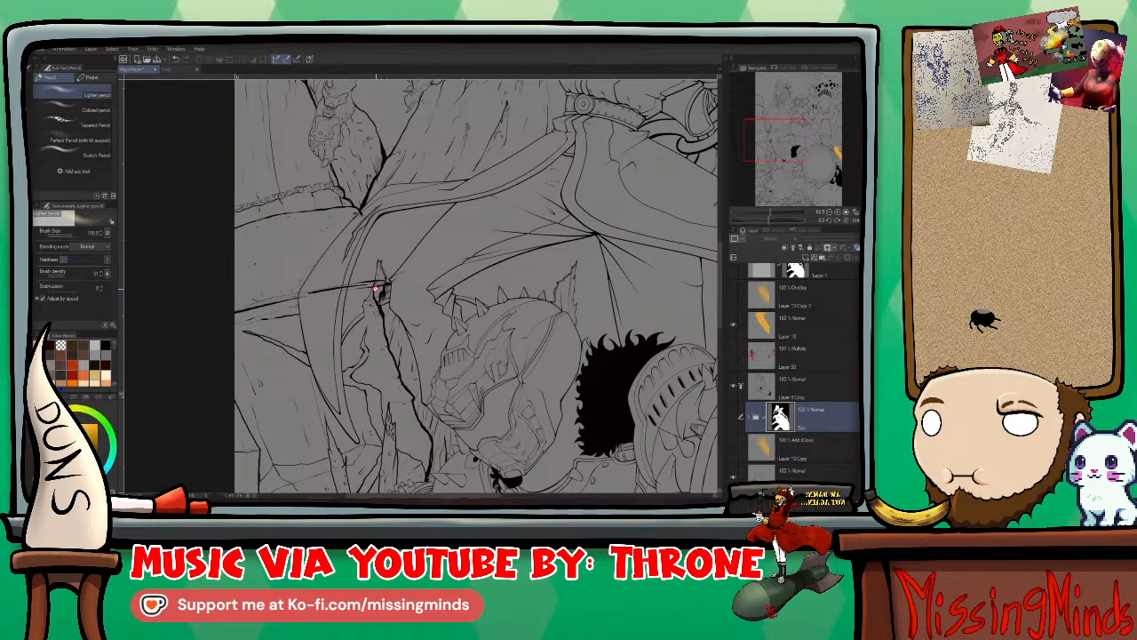
{"action": "scroll", "coordinate": [376, 289], "scroll_direction": "down", "scroll_amount": 3}
{"action": "scroll", "coordinate": [810, 394], "scroll_direction": "down", "scroll_amount": 2}
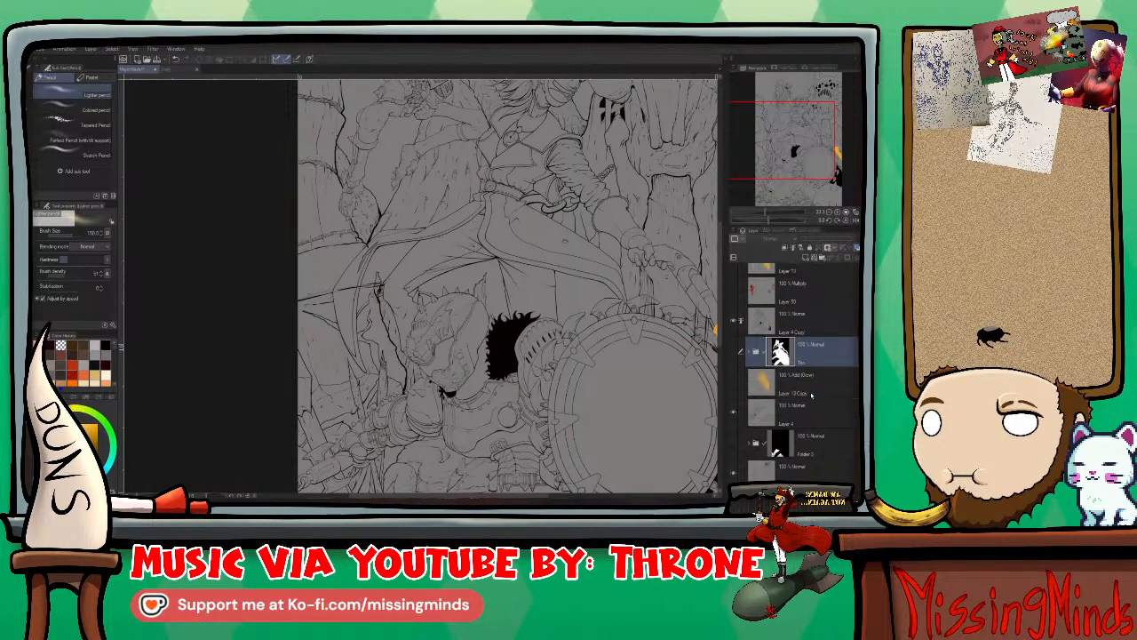
{"action": "scroll", "coordinate": [810, 395], "scroll_direction": "down", "scroll_amount": 3}
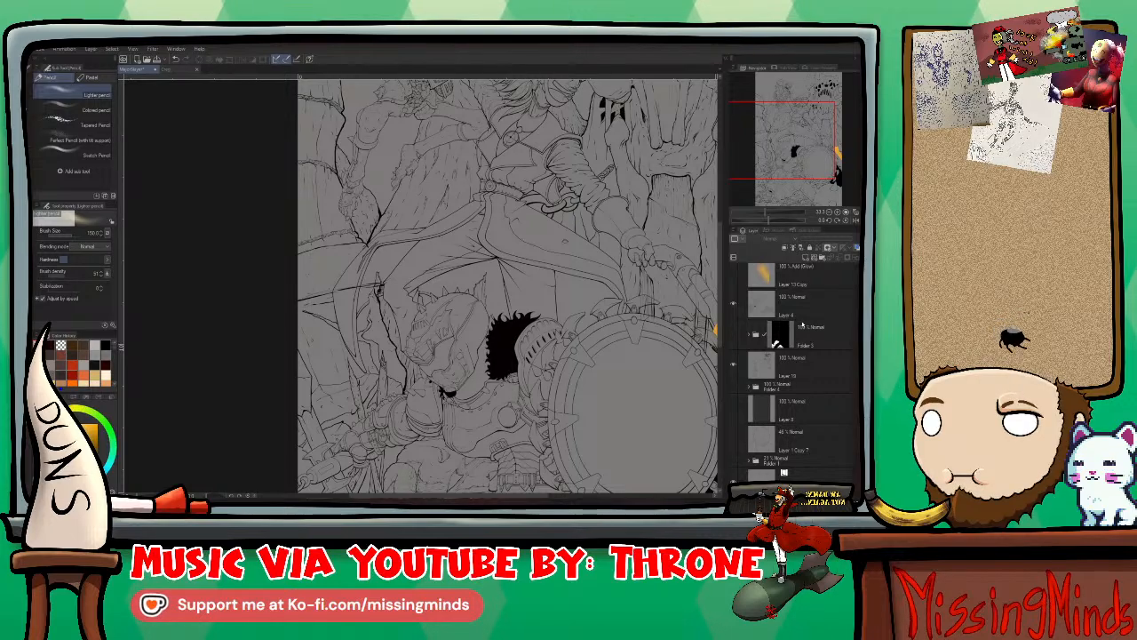
{"action": "scroll", "coordinate": [546, 297], "scroll_direction": "down", "scroll_amount": 2}
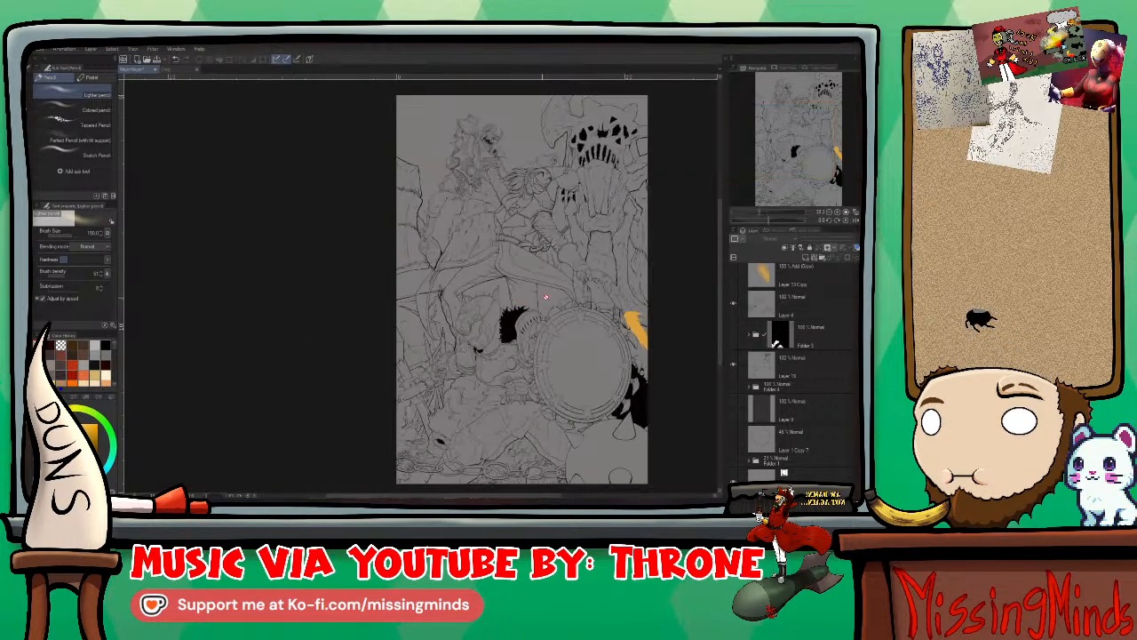
{"action": "scroll", "coordinate": [545, 297], "scroll_direction": "up", "scroll_amount": 1}
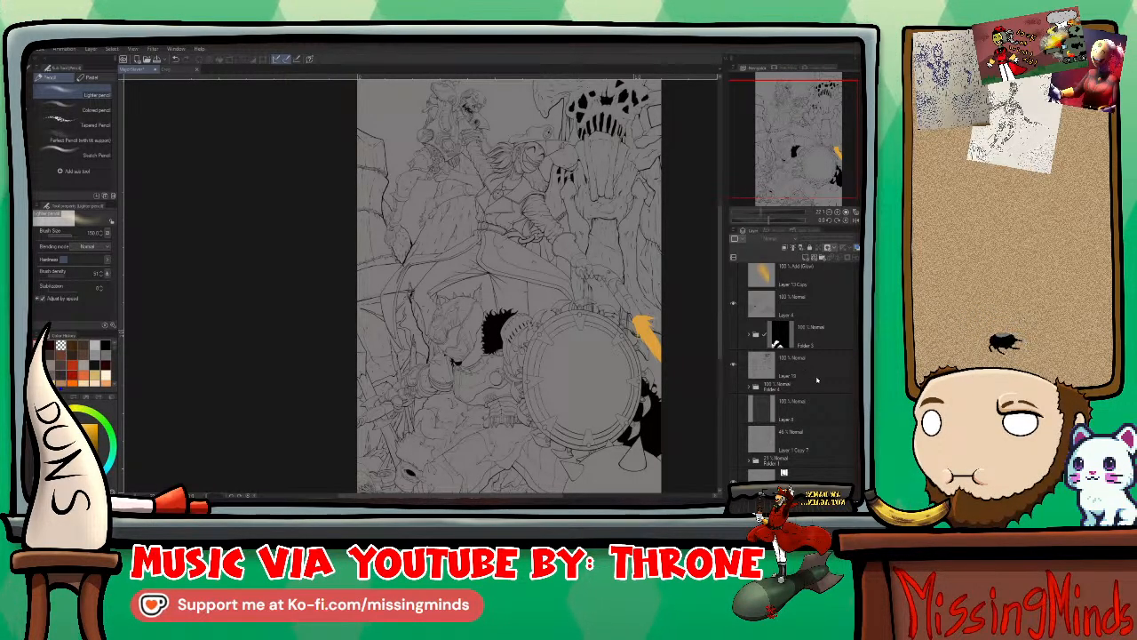
Step: Show the hidden colour folders and red Multiply layer again, and turn on the orange flame's Add (Glow) layer
{"action": "left_click", "coordinate": [734, 392]}
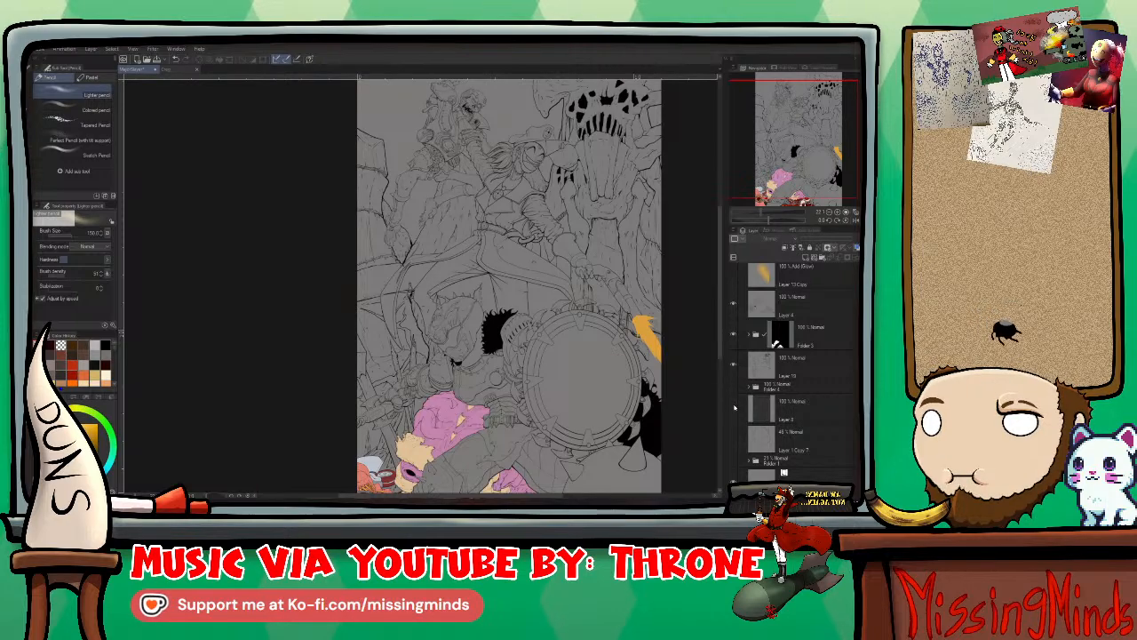
{"action": "scroll", "coordinate": [839, 383], "scroll_direction": "up", "scroll_amount": 3}
{"action": "left_click", "coordinate": [736, 331]}
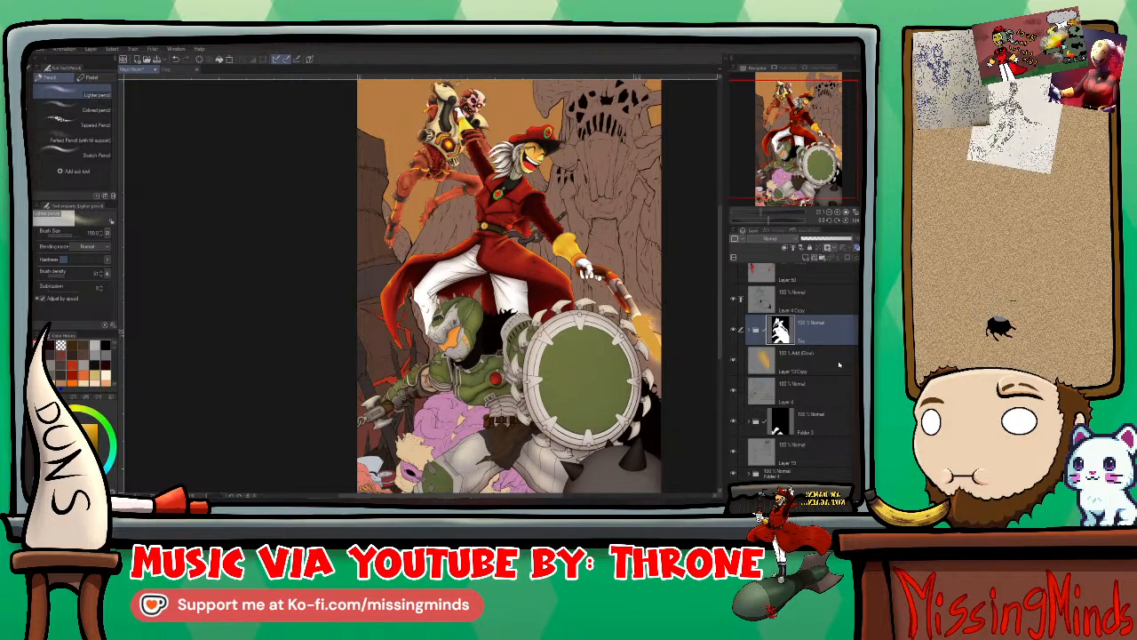
{"action": "scroll", "coordinate": [744, 345], "scroll_direction": "up", "scroll_amount": 2}
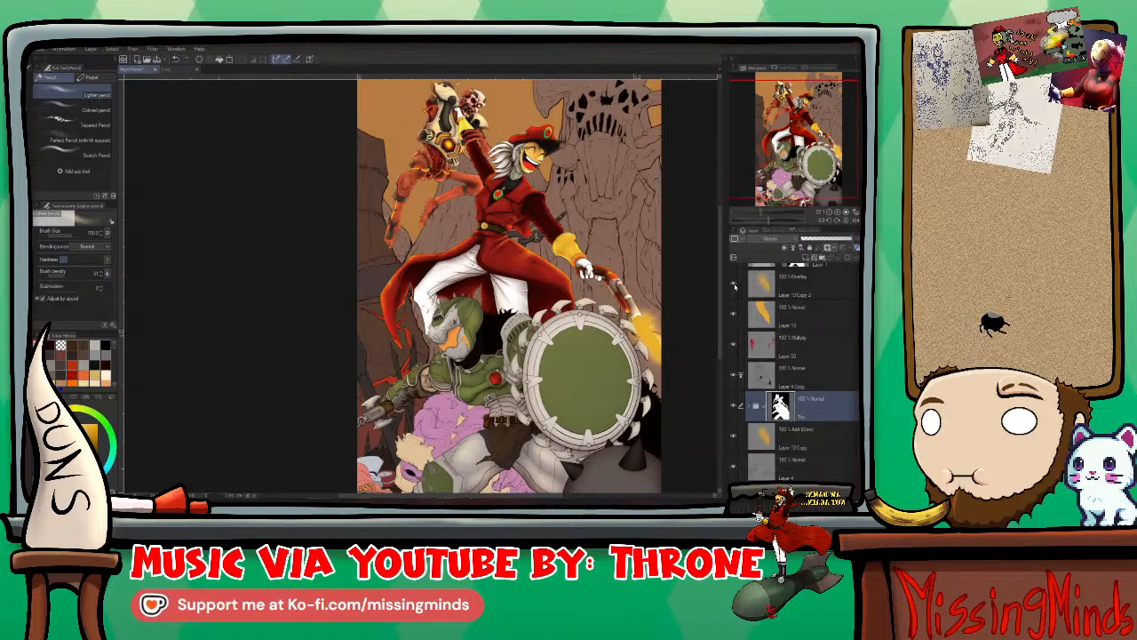
{"action": "key", "text": "ctrl+minus"}
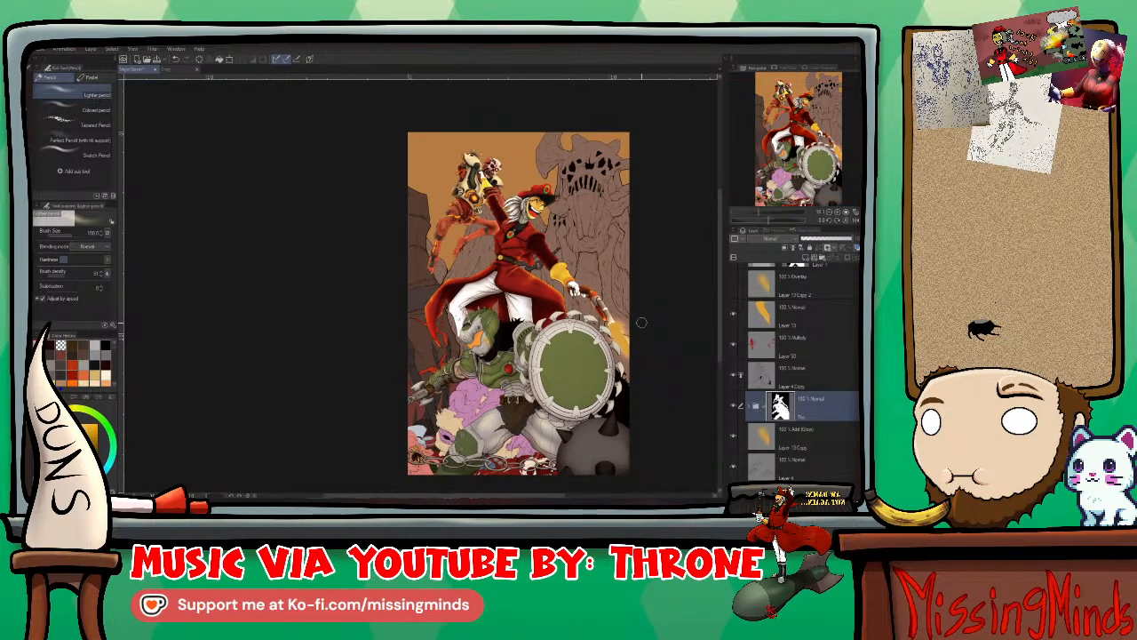
{"action": "scroll", "coordinate": [720, 253], "scroll_direction": "down", "scroll_amount": 2}
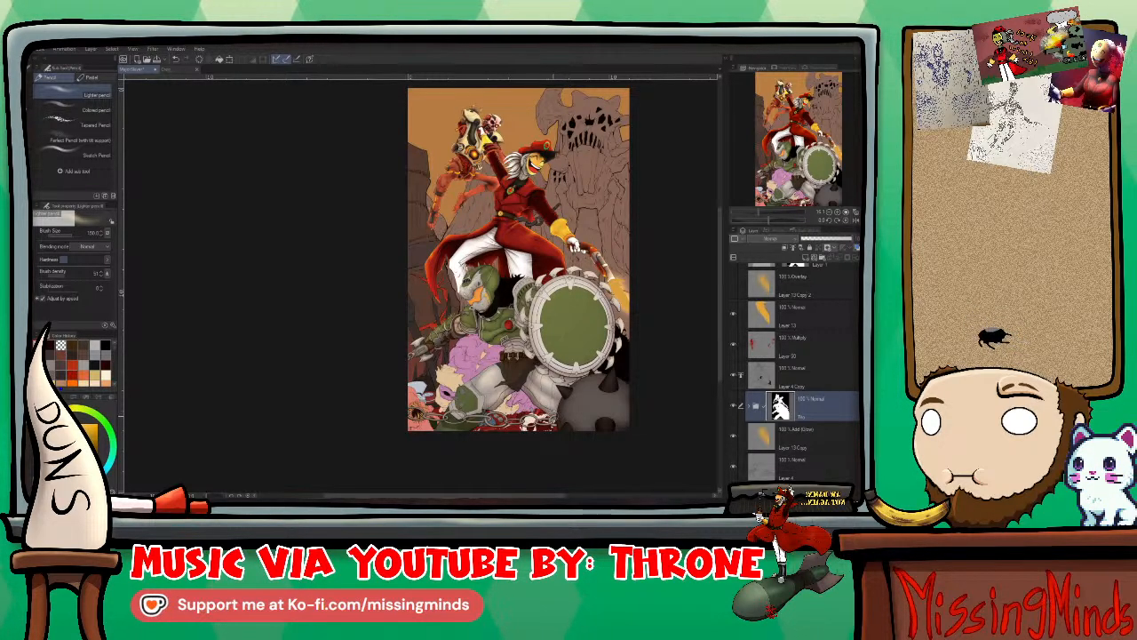
Step: Inspect the chain, skulls, gore pile and armoured legs up close along the lower edge of the page
{"action": "scroll", "coordinate": [505, 421], "scroll_direction": "up", "scroll_amount": 6}
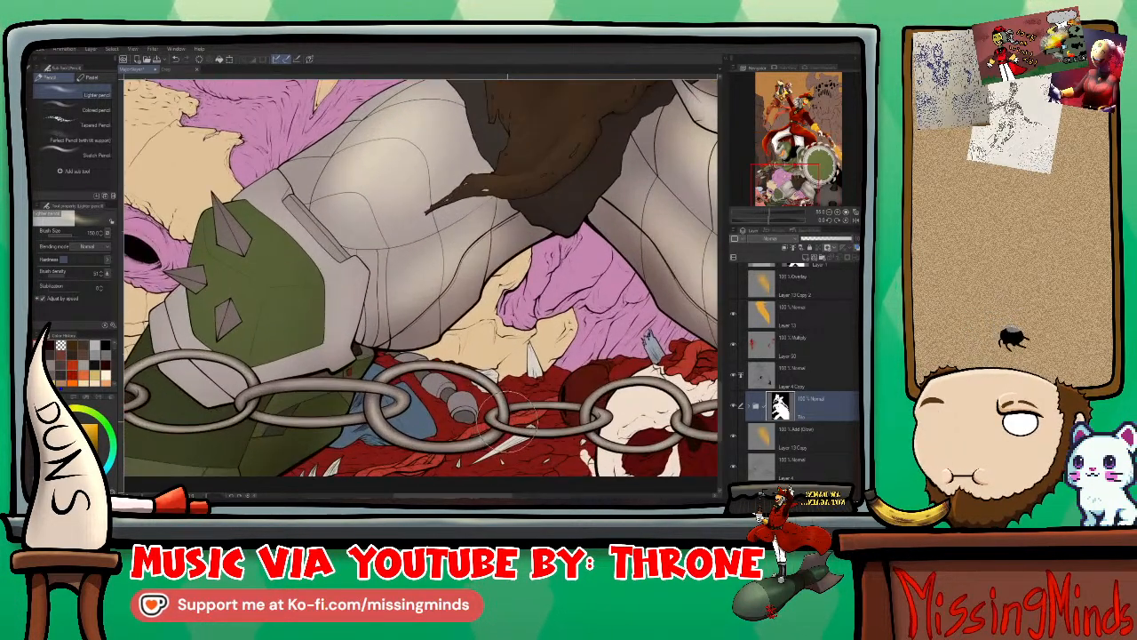
{"action": "scroll", "coordinate": [508, 413], "scroll_direction": "up", "scroll_amount": 1}
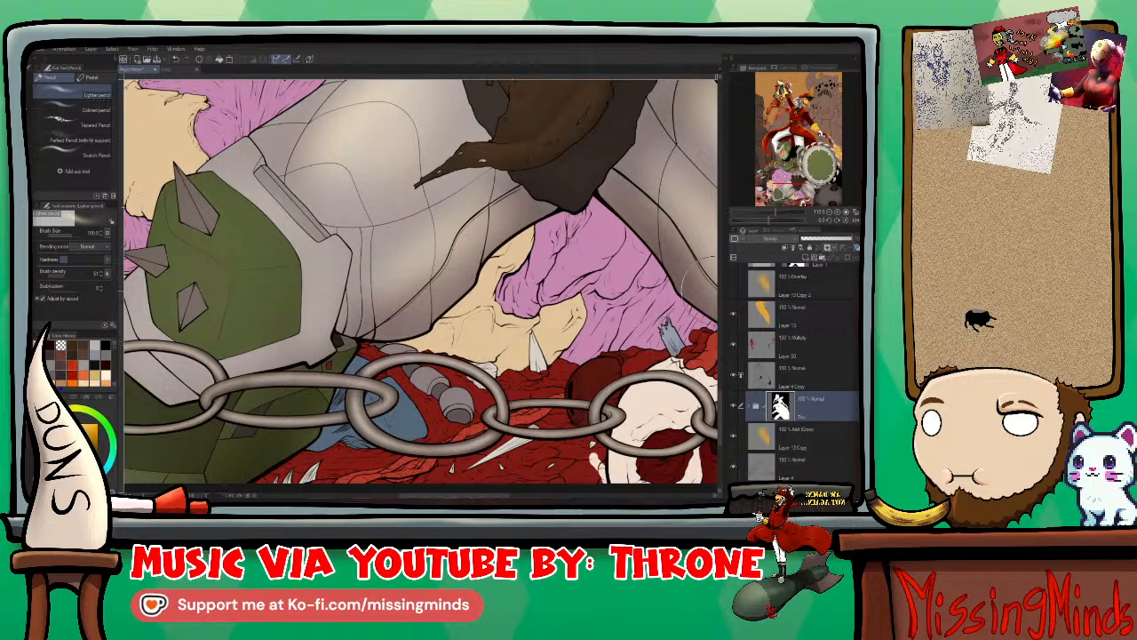
{"action": "left_click_drag", "start_coordinate": [719, 415], "coordinate": [721, 425]}
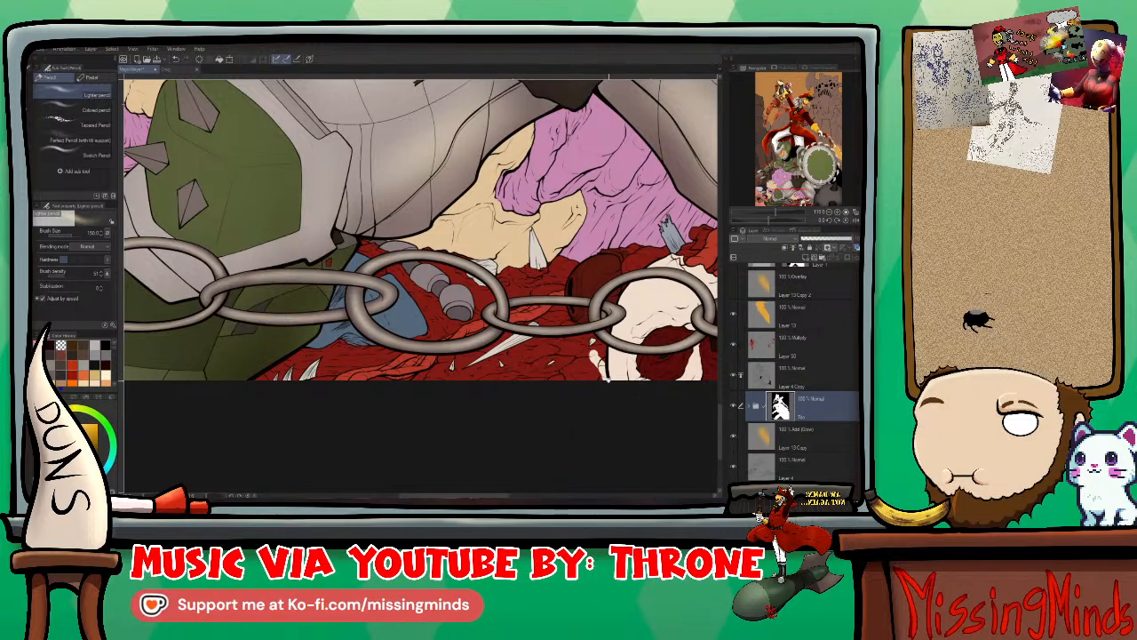
{"action": "left_click_drag", "start_coordinate": [617, 381], "coordinate": [567, 394]}
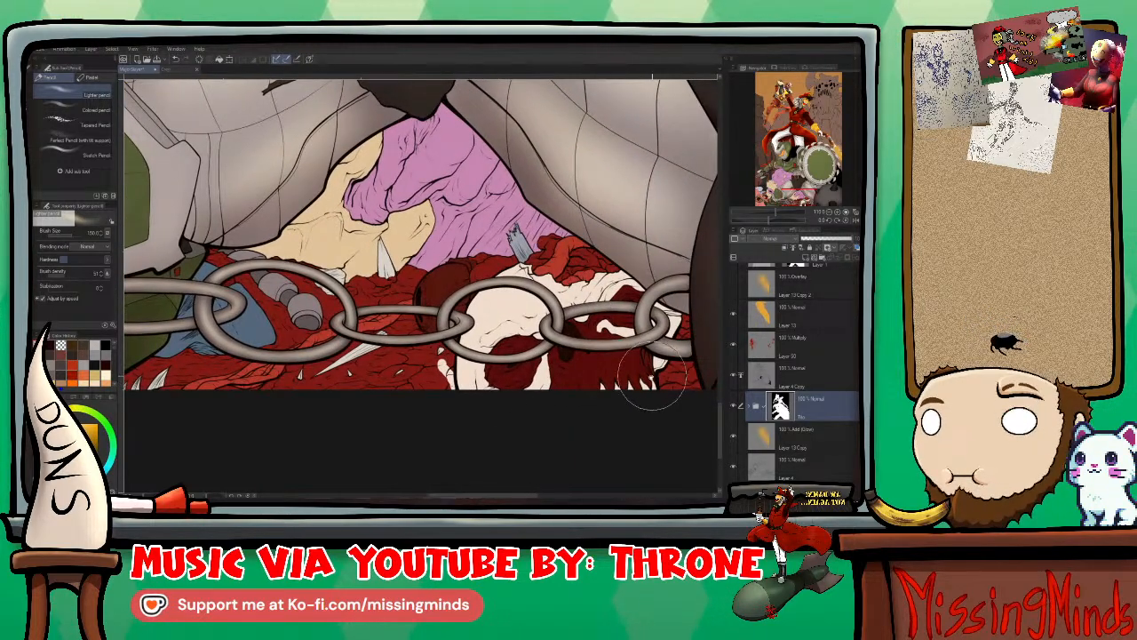
{"action": "left_click_drag", "start_coordinate": [660, 381], "coordinate": [613, 294]}
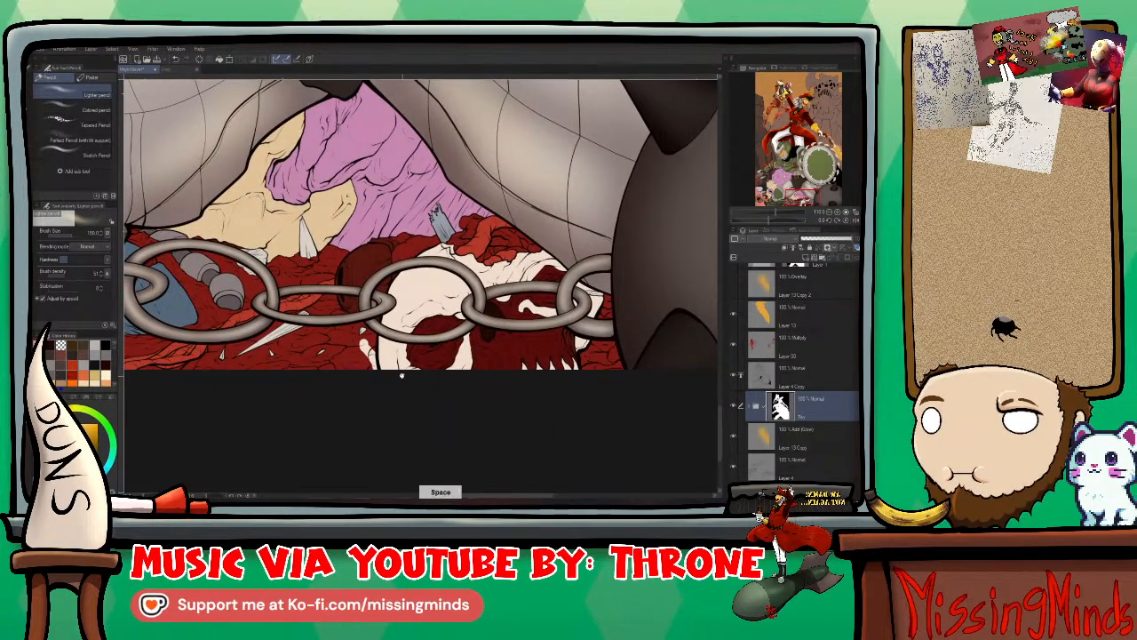
{"action": "left_click_drag", "start_coordinate": [435, 373], "coordinate": [681, 327]}
{"action": "left_click_drag", "start_coordinate": [427, 327], "coordinate": [656, 390]}
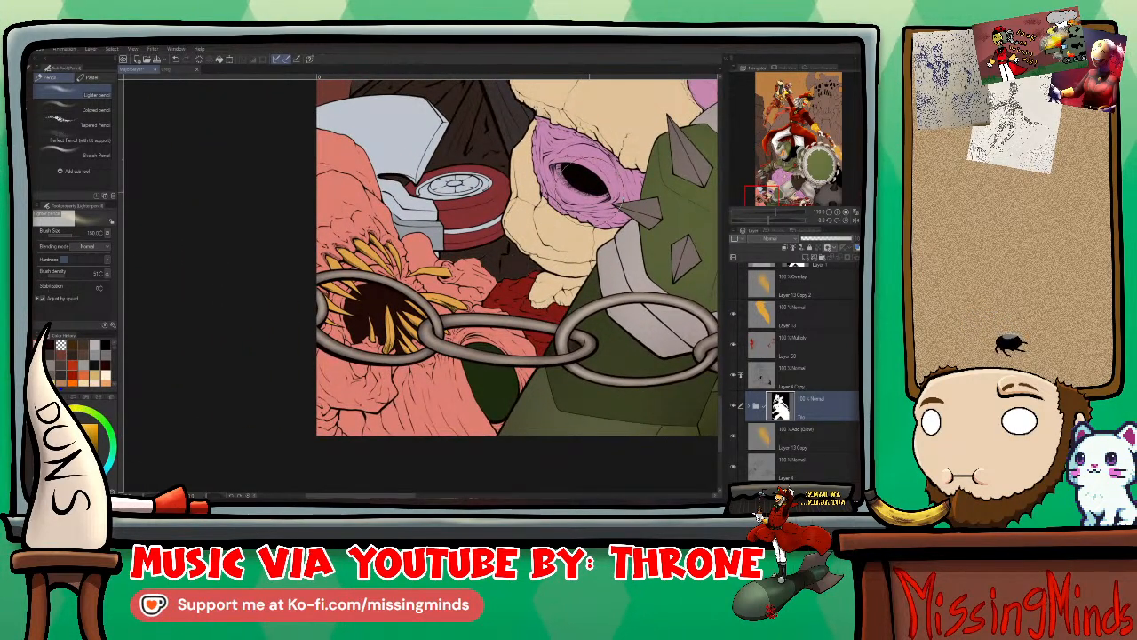
{"action": "left_click_drag", "start_coordinate": [588, 203], "coordinate": [575, 331]}
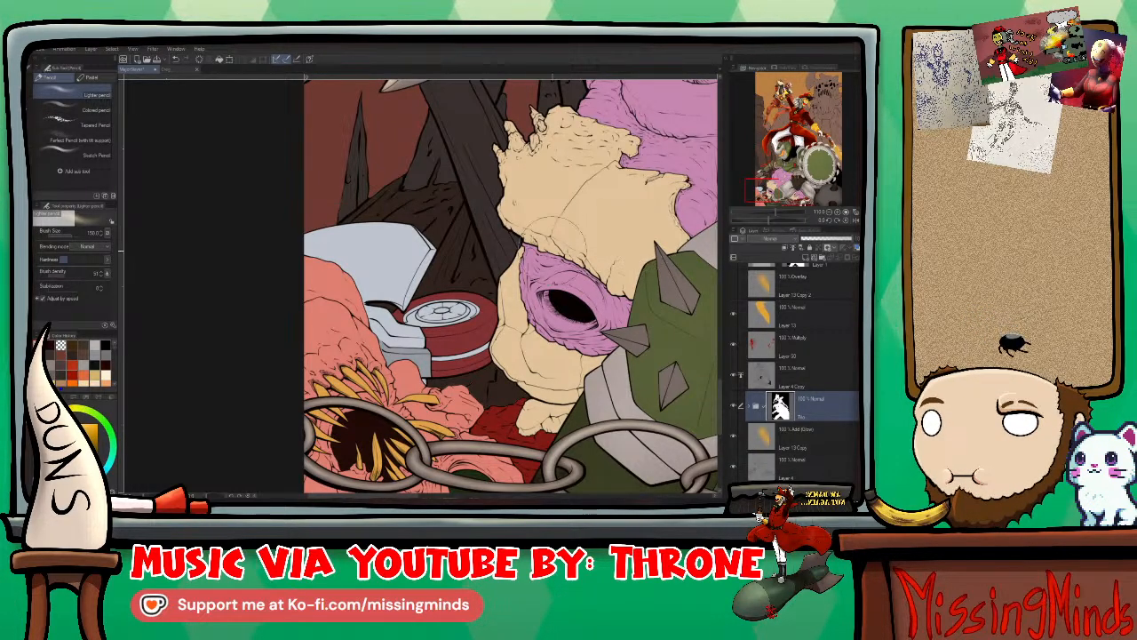
Step: Review the overall composition, from the red-coated figure and background monster down to the round shield and spiked ball
{"action": "scroll", "coordinate": [560, 229], "scroll_direction": "down", "scroll_amount": 5}
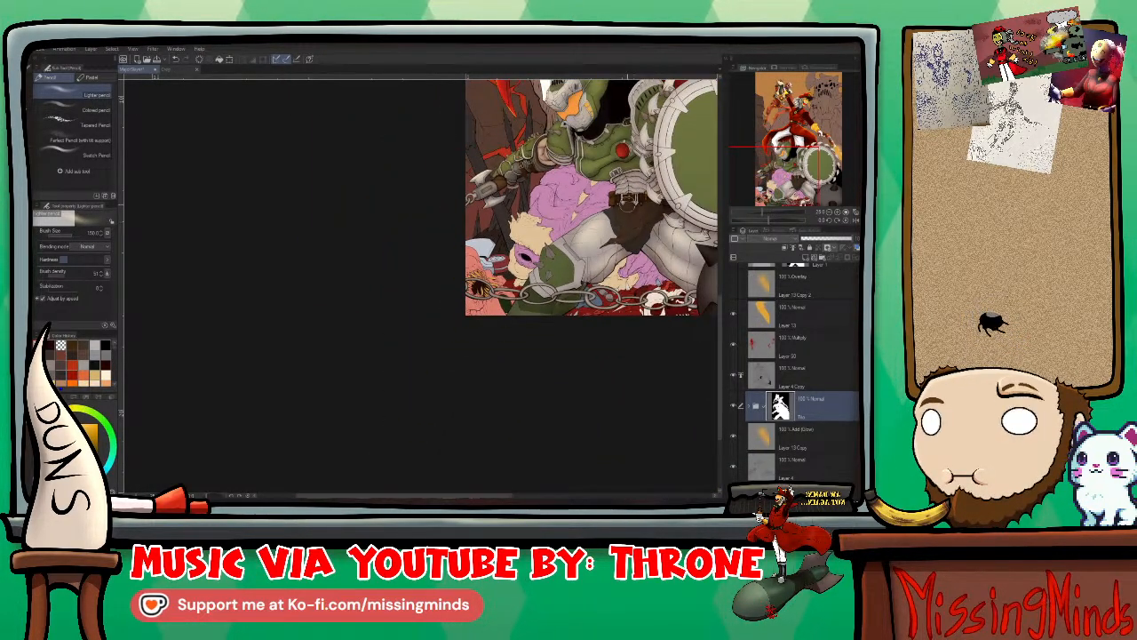
{"action": "scroll", "coordinate": [489, 284], "scroll_direction": "up", "scroll_amount": 3}
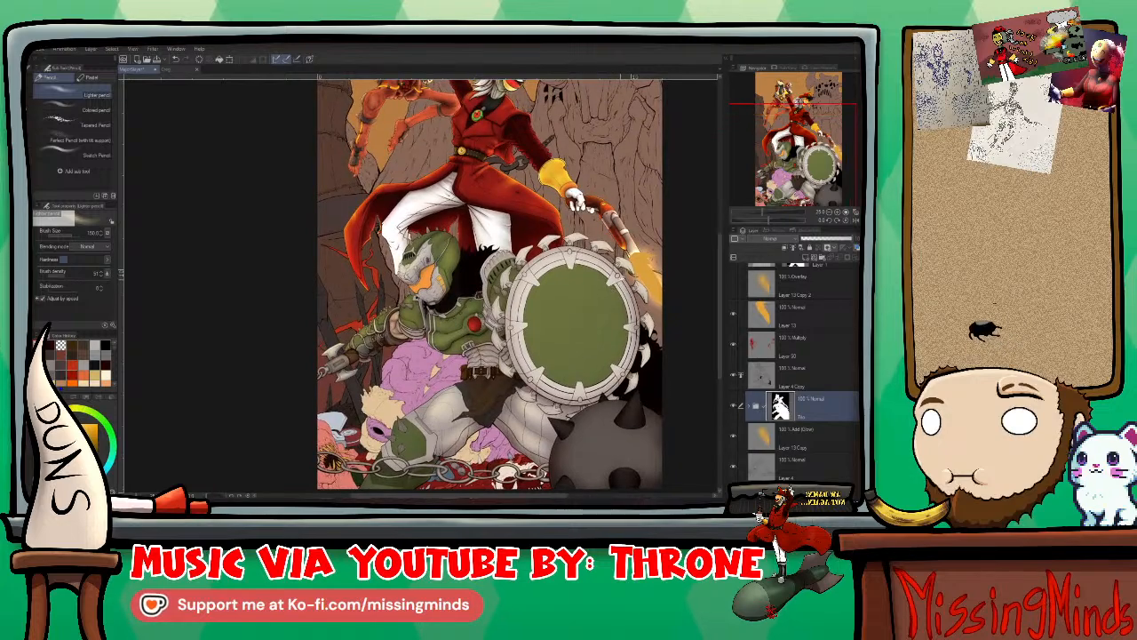
{"action": "scroll", "coordinate": [493, 285], "scroll_direction": "up", "scroll_amount": 3}
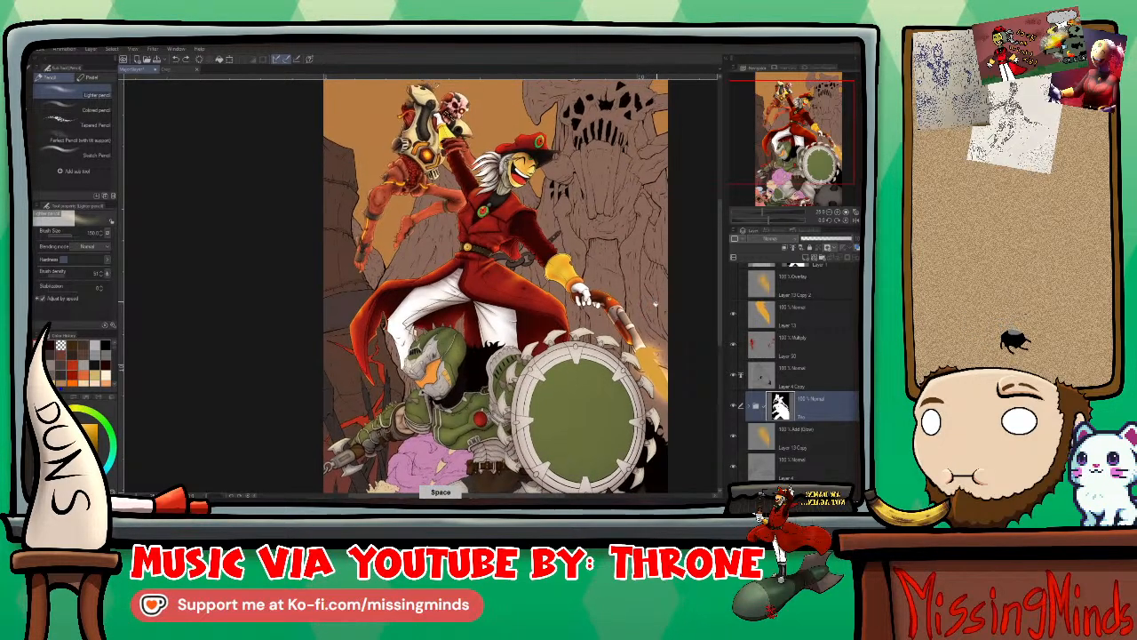
{"action": "mouse_move", "coordinate": [646, 300]}
{"action": "left_mouse_down"}
{"action": "mouse_move", "coordinate": [607, 351]}
{"action": "mouse_move", "coordinate": [590, 329]}
{"action": "mouse_move", "coordinate": [636, 298]}
{"action": "left_mouse_up"}
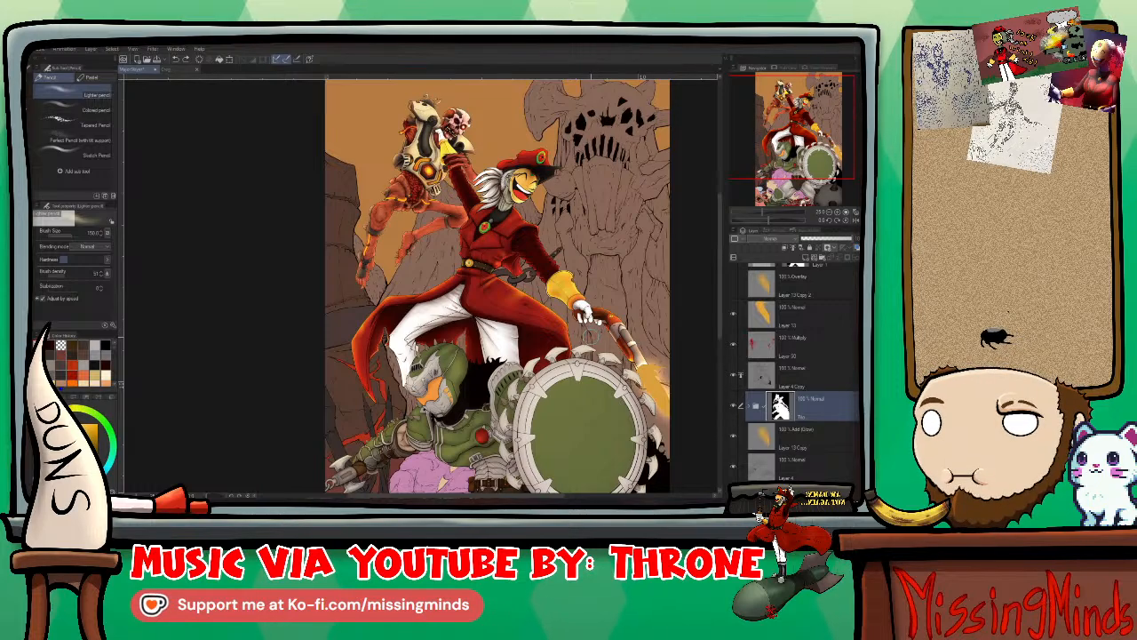
{"action": "key", "text": "space"}
{"action": "left_click_drag", "start_coordinate": [533, 311], "coordinate": [580, 266]}
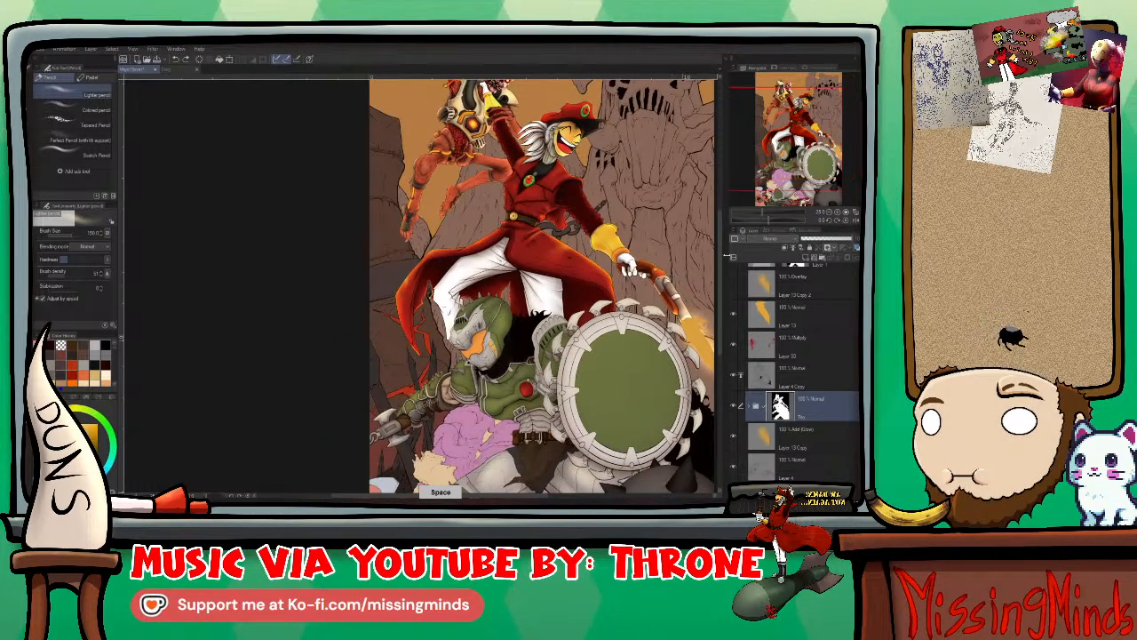
{"action": "key", "text": "ctrl+0"}
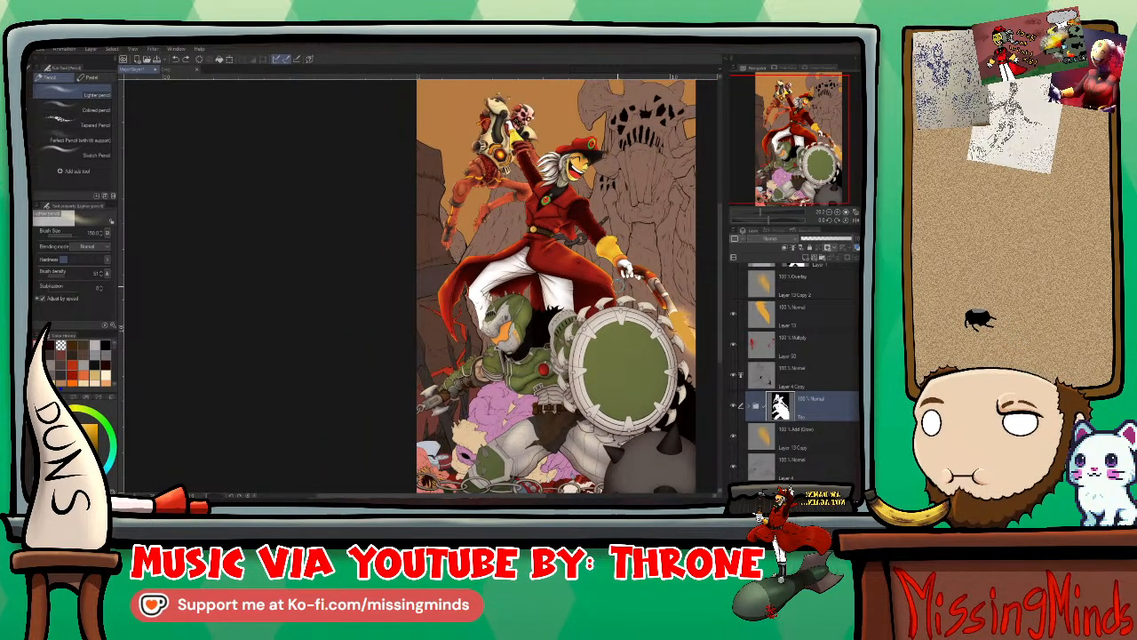
{"action": "key", "text": "space"}
{"action": "left_click_drag", "start_coordinate": [644, 338], "coordinate": [564, 344]}
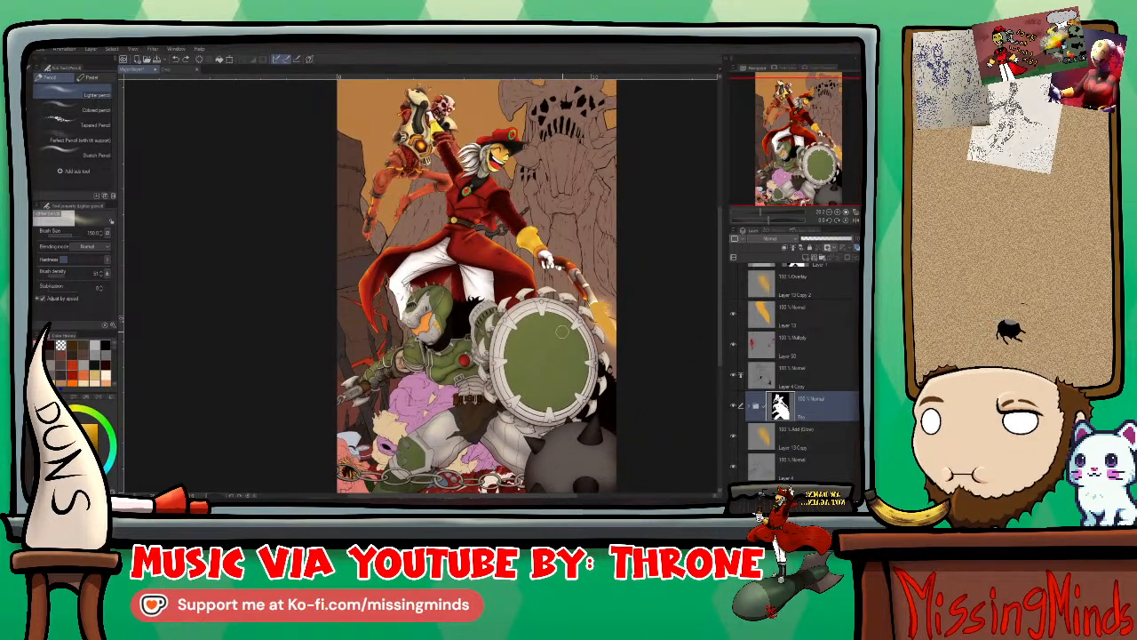